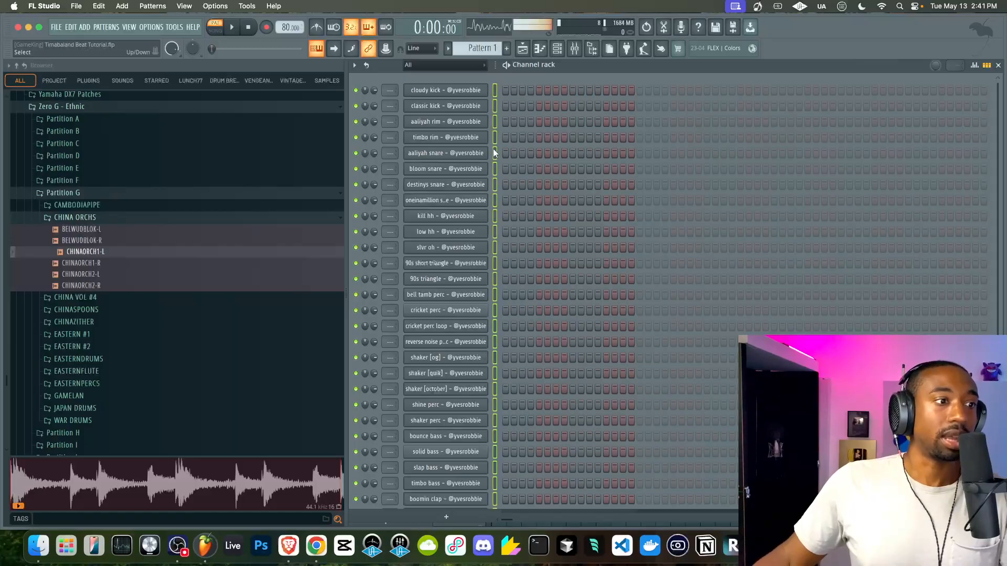
Group the selected drum channels under a filter group named DRUMS and display that group in the channel rack.
scroll(493, 323, down, 4)
scroll(492, 323, up, 4)
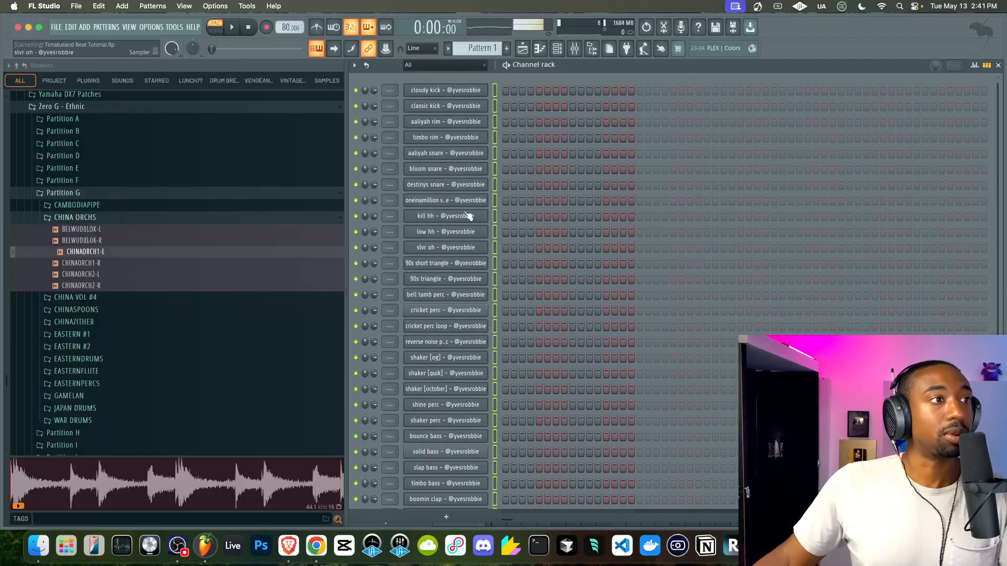
click(354, 65)
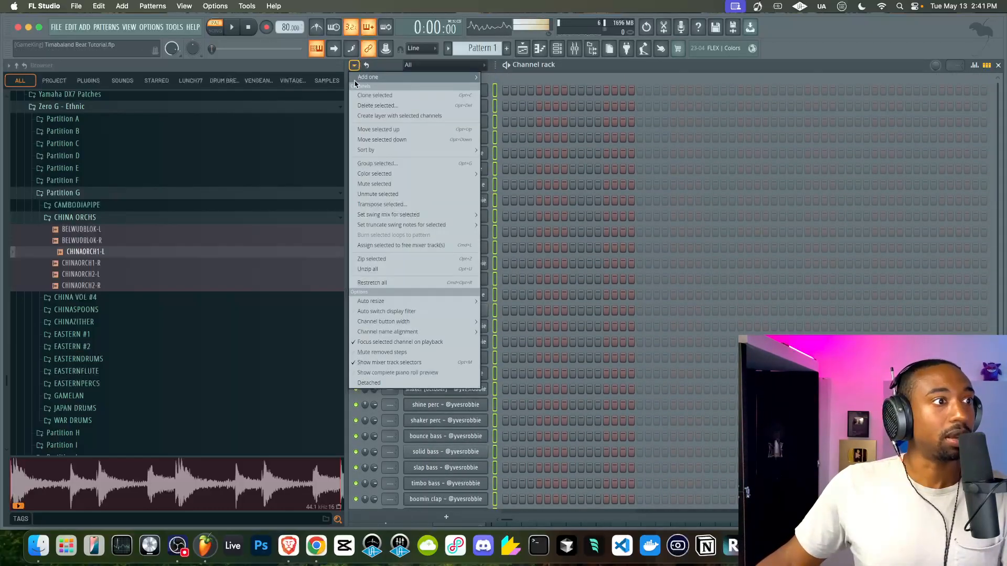
click(386, 163)
text(DRUMS)
key(Return)
click(426, 66)
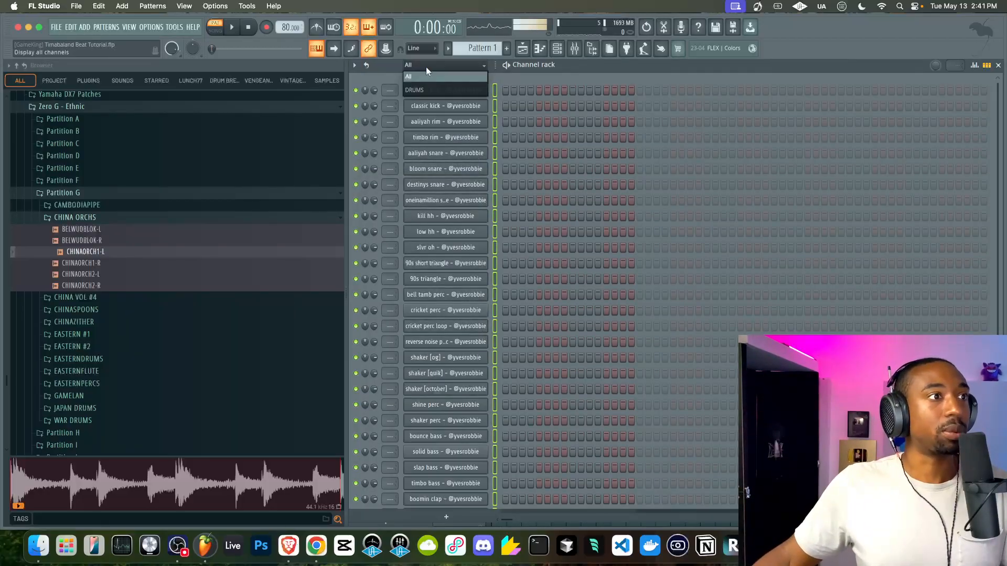
click(417, 88)
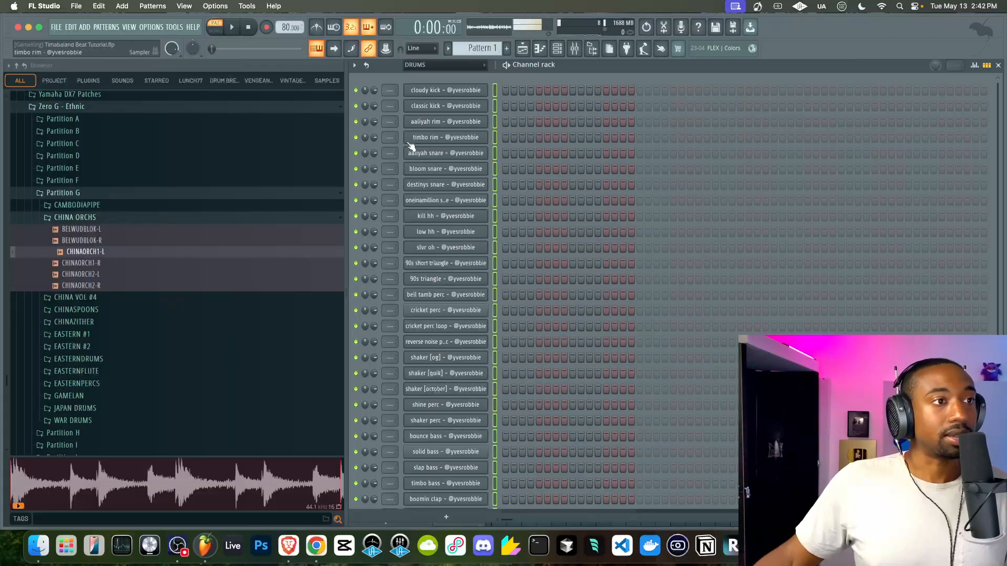
Inspect the cricket perc channel's sampler settings and close them.
click(493, 201)
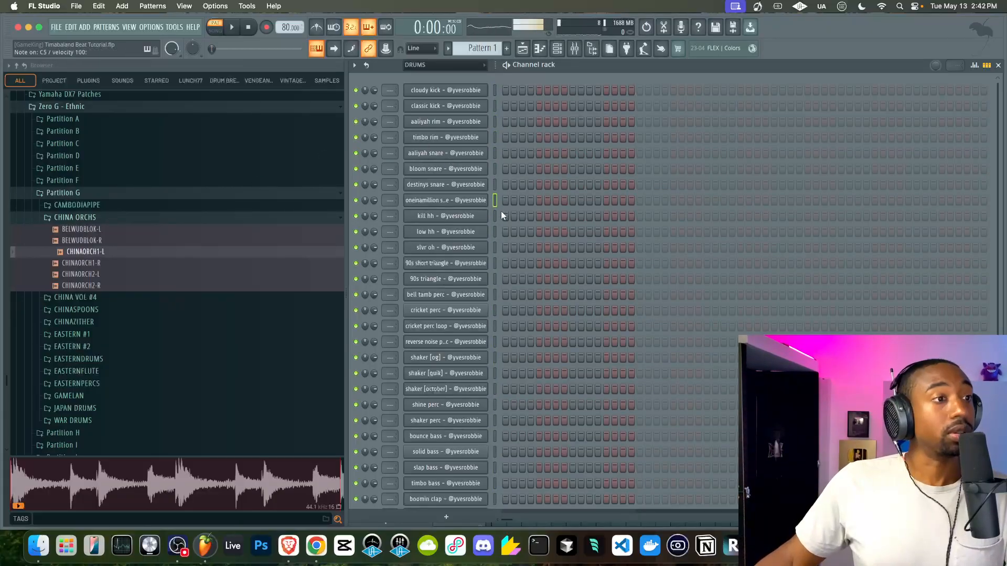
click(492, 273)
click(495, 307)
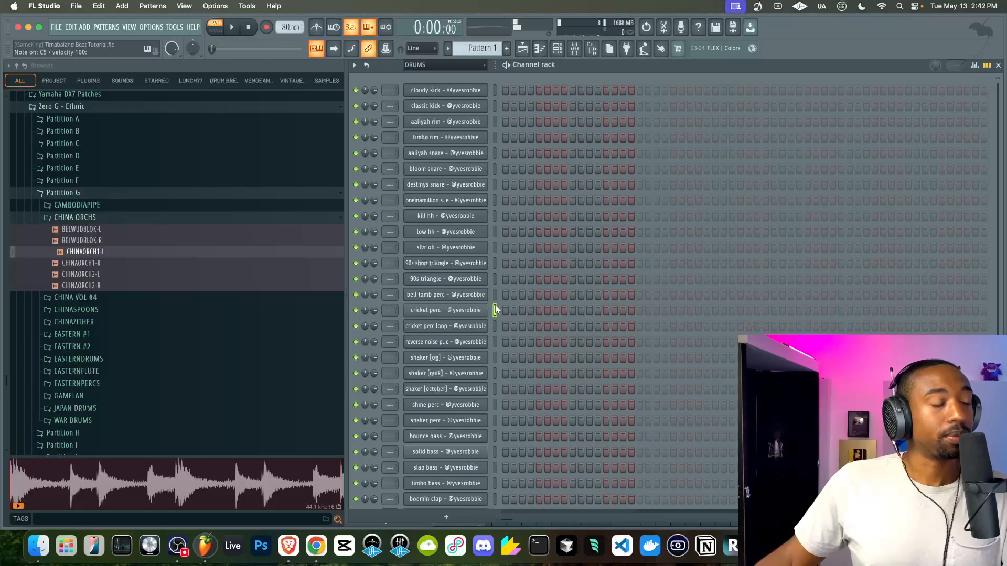
click(462, 310)
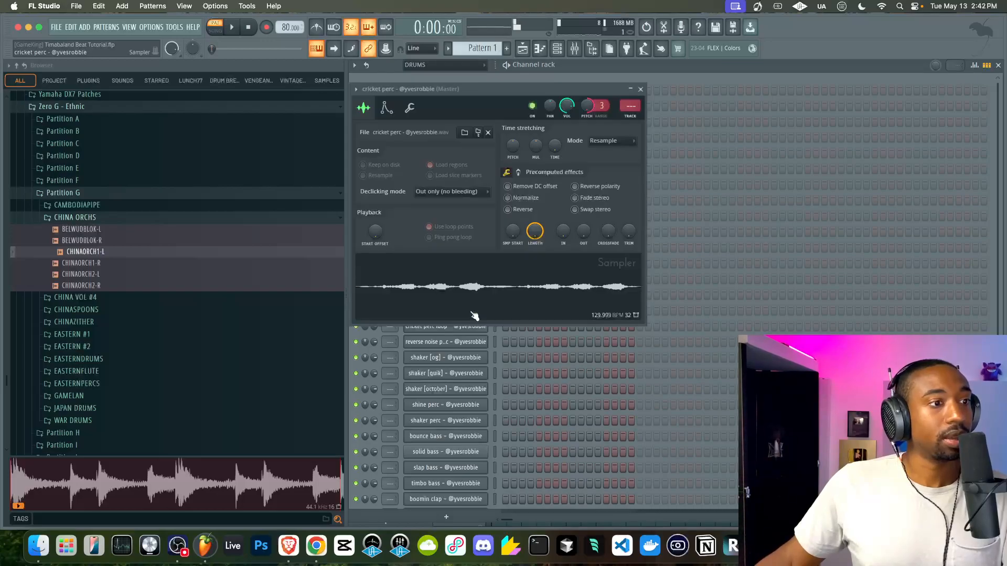
click(640, 89)
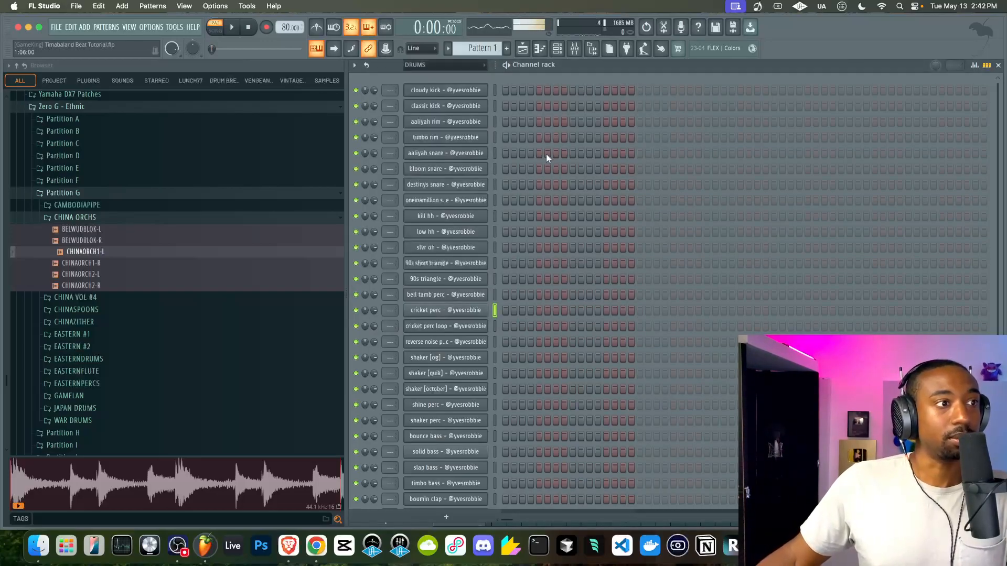
Select all drum channels, assign them to free mixer tracks, and bring up the mixer.
right_click(495, 171)
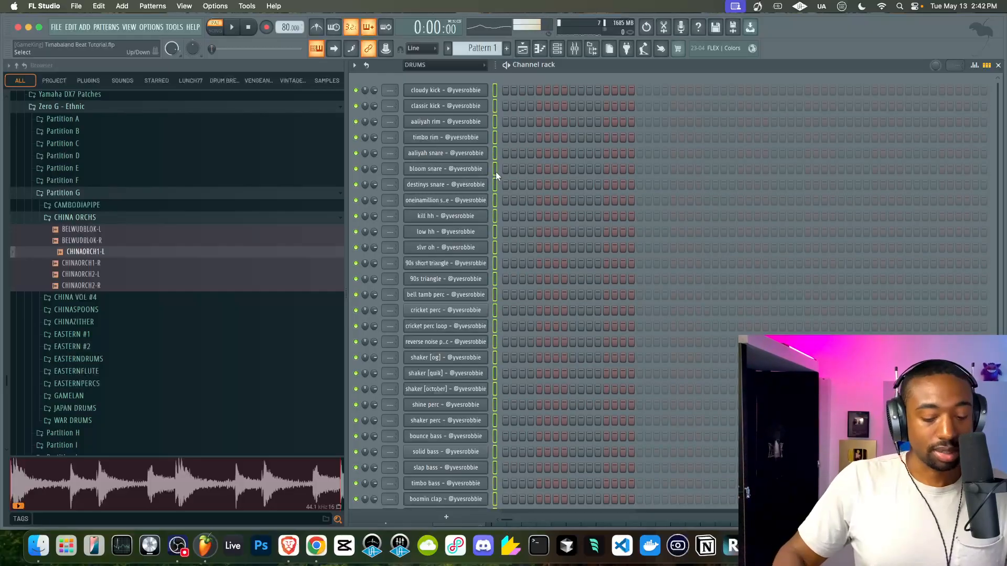
key(super+l)
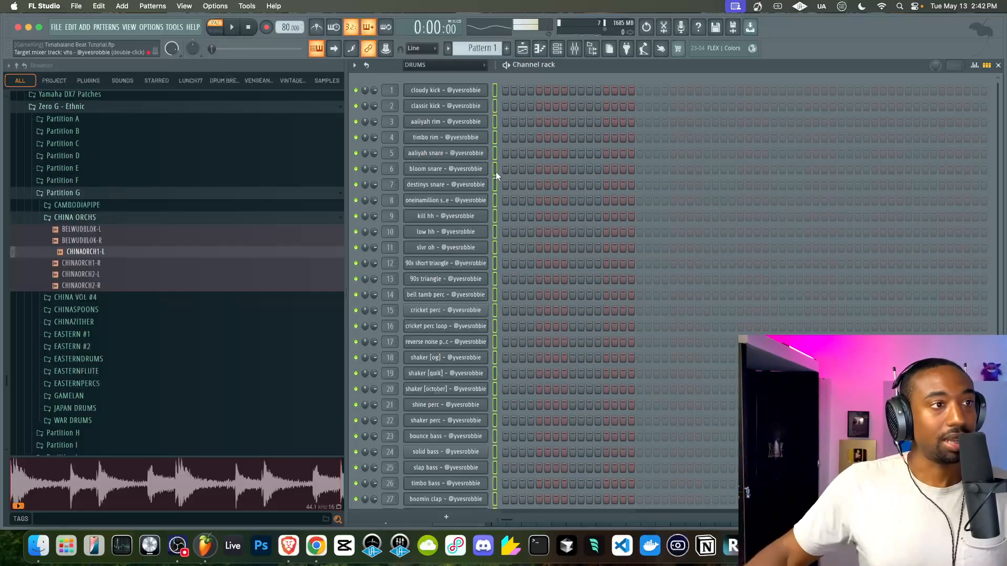
click(576, 49)
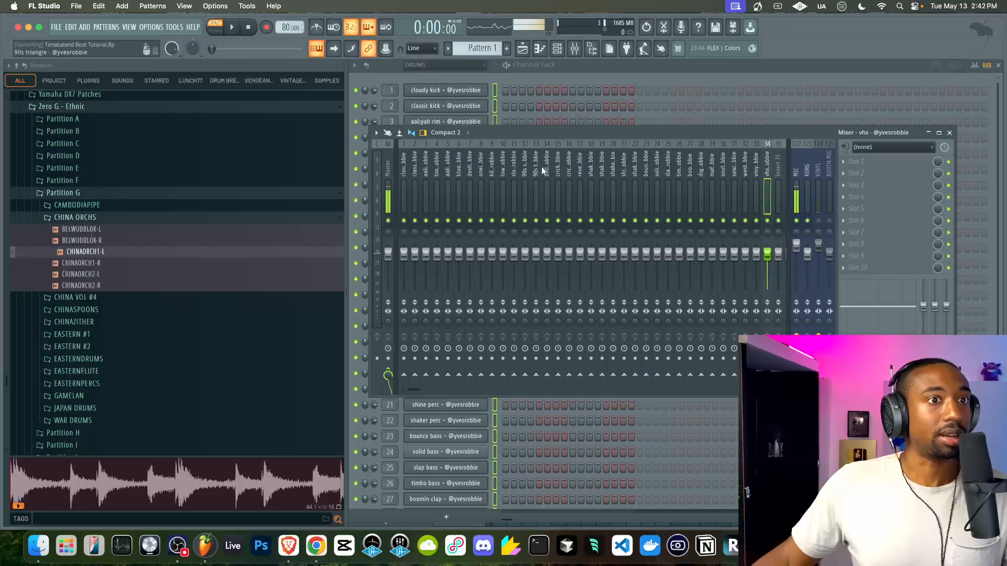
Rename mixer track Insert 35 as DRUMS.
scroll(700, 159, down, 2)
right_click(756, 175)
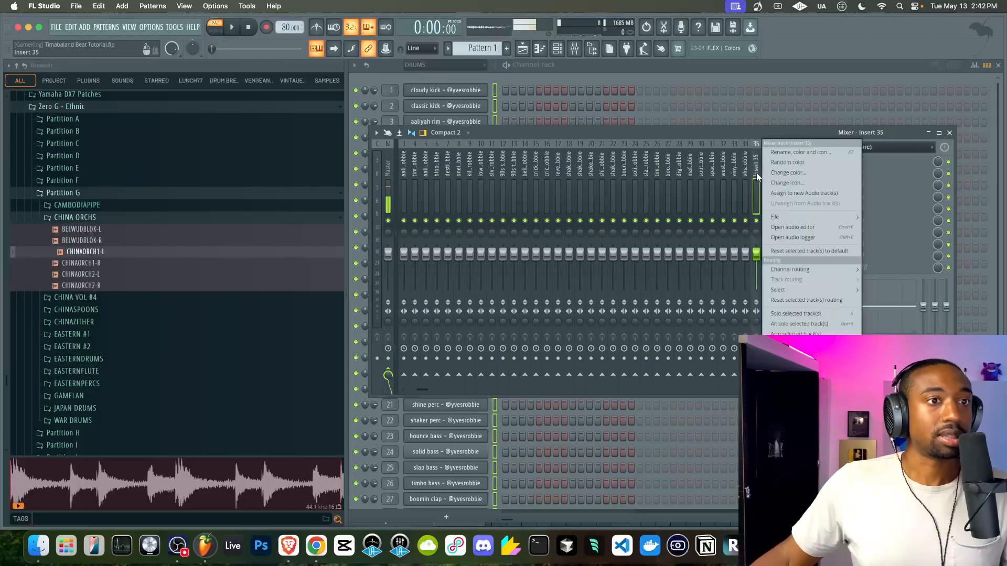
key(F2)
text(DRUMS)
key(Return)
Select mixer tracks 1 to 34 and route them to the DRUMS track only.
drag(745, 167, 385, 181)
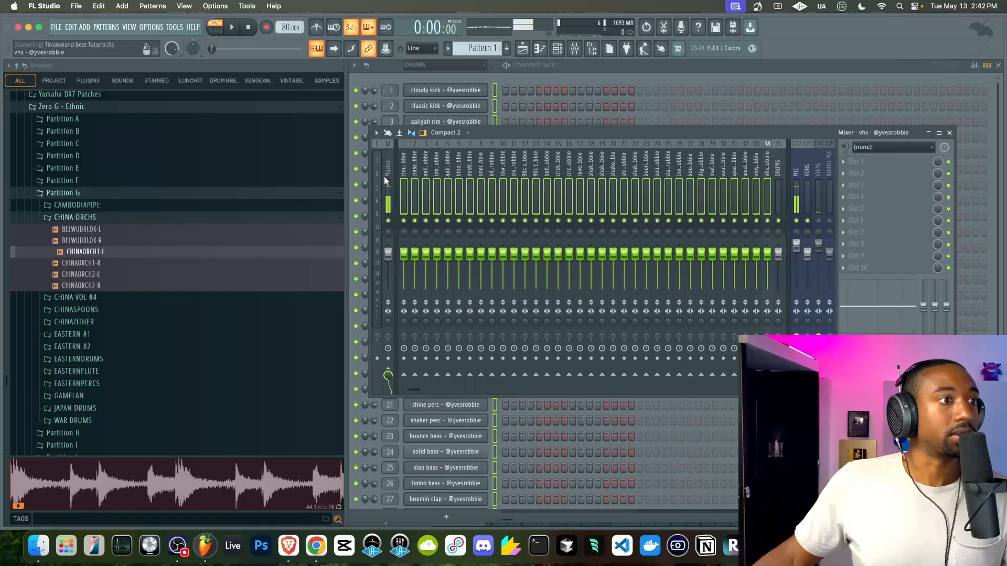
scroll(574, 181, down, 10)
right_click(560, 378)
click(566, 381)
click(558, 173)
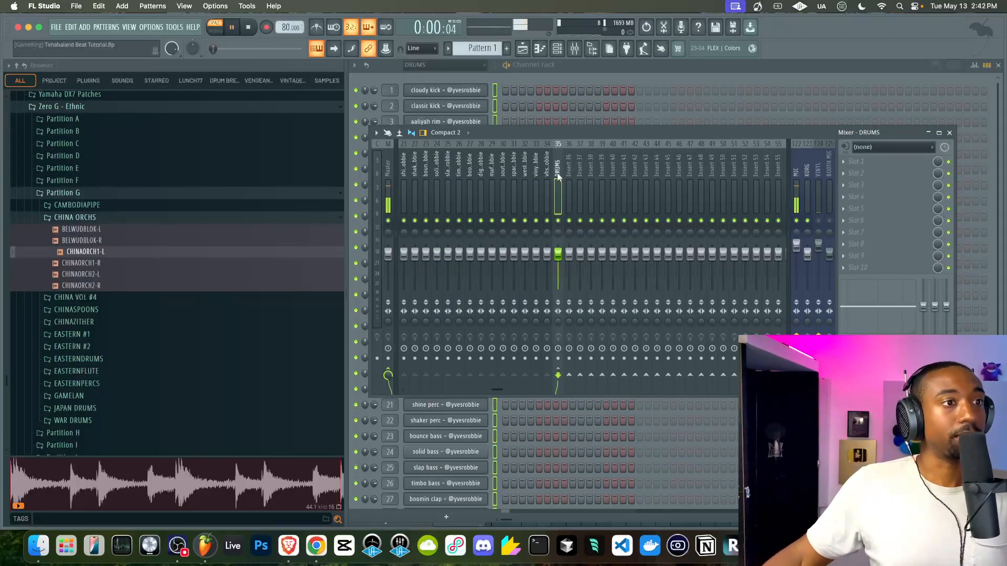
Lower the volume of all individual drum mixer tracks together to about -9.1 dB, leaving the DRUMS track out, and return to the channel rack.
drag(549, 177, 320, 159)
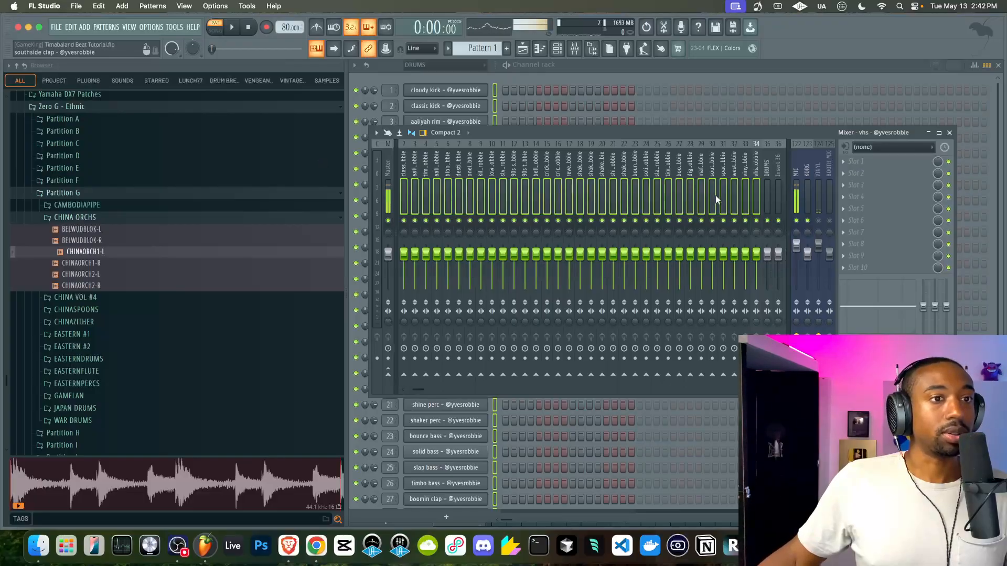
drag(569, 254, 568, 268)
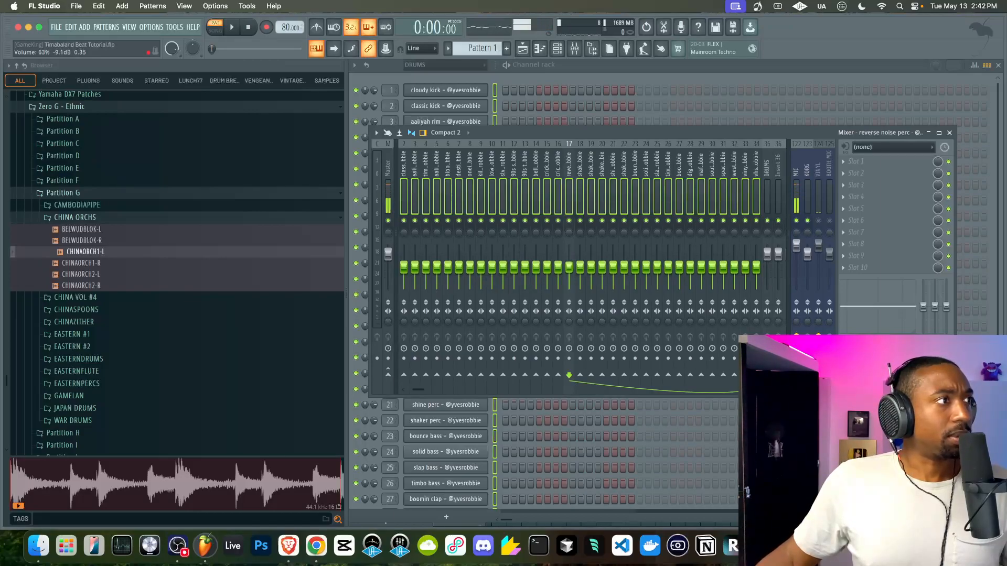
click(547, 80)
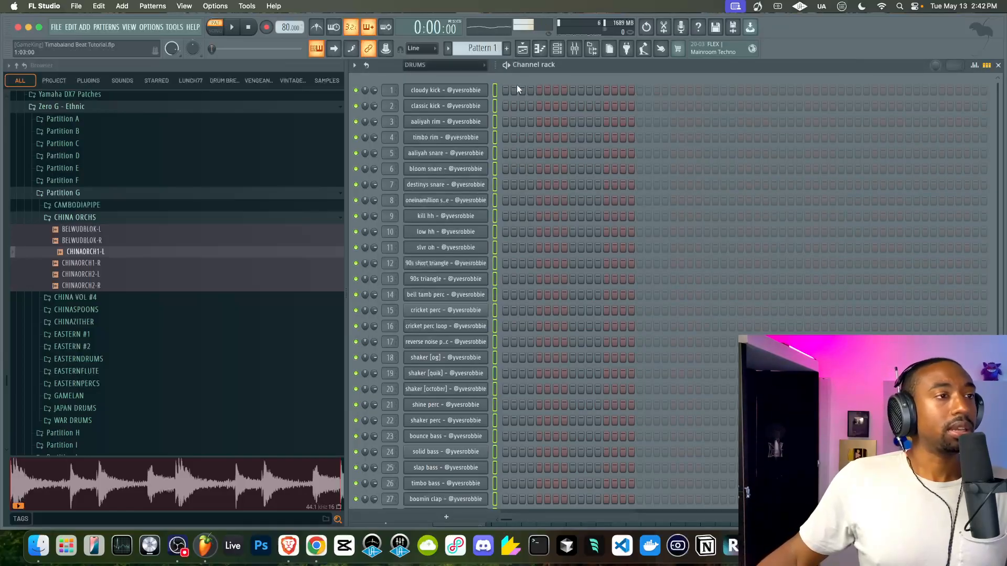
Preview the CHINAORCH1-L sample from the CHINA ORCHS folder.
click(84, 252)
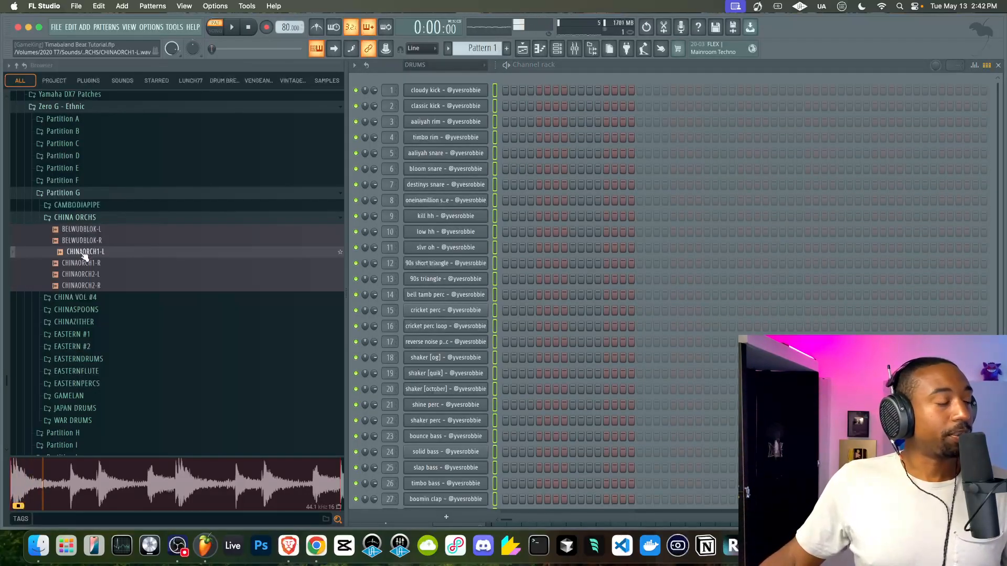
click(95, 256)
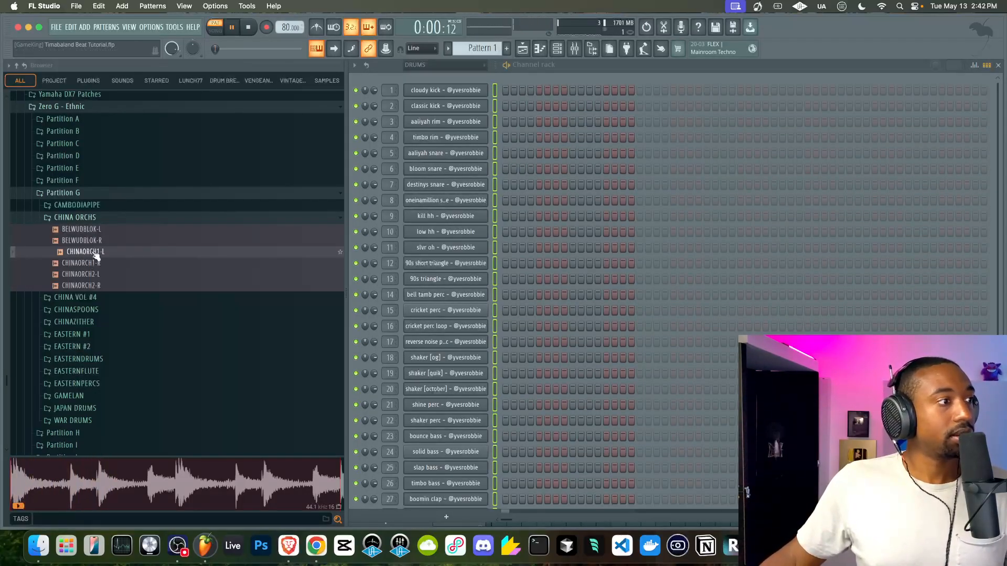
Rename the first playlist track as Topline and switch playback to song mode.
click(532, 51)
double_click(458, 113)
text(Topline)
key(Return)
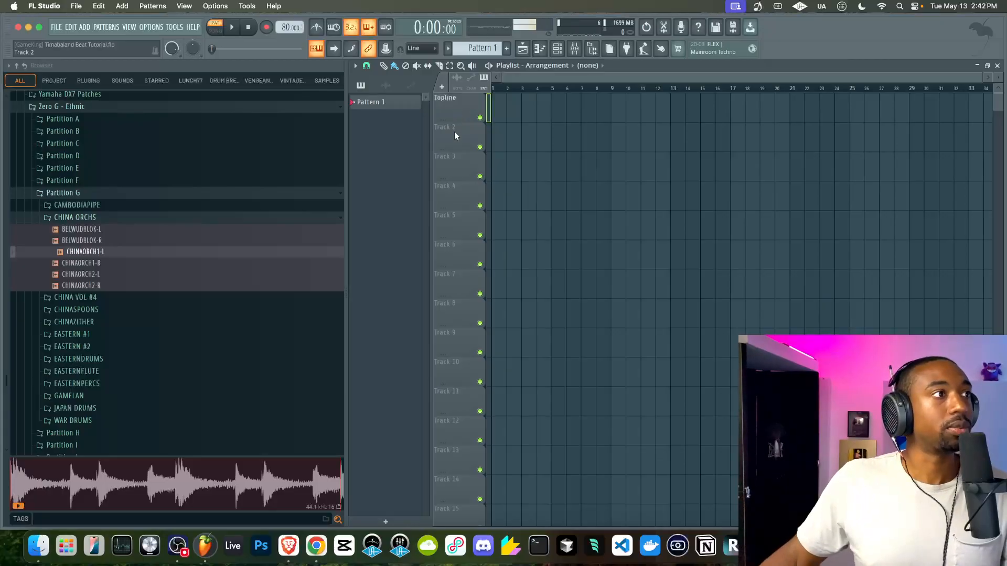
key(l)
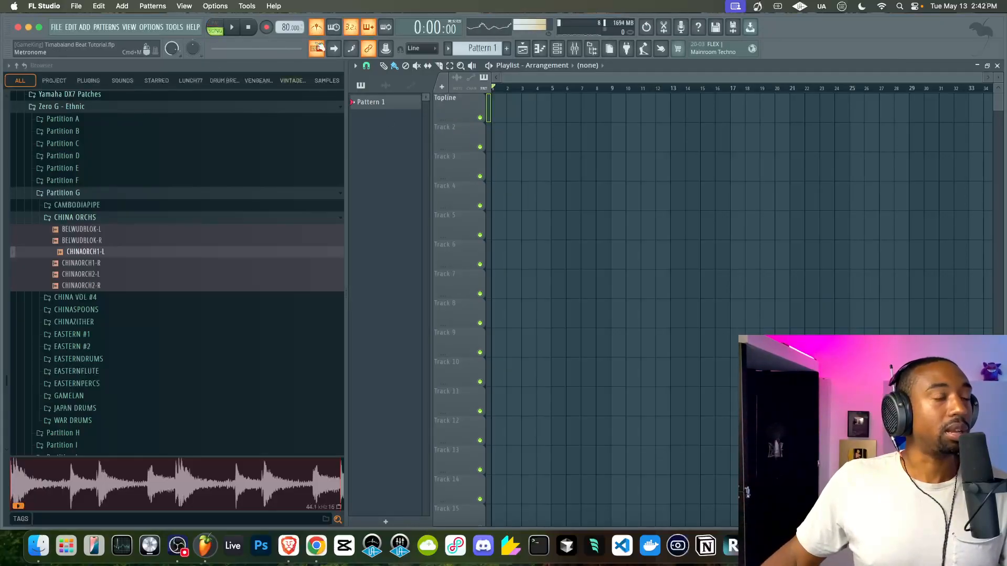
Rename playlist tracks 2, 3 and 4 as Harmony, Contrast and Rhythm.
double_click(454, 136)
text(Harmony)
key(Return)
double_click(455, 160)
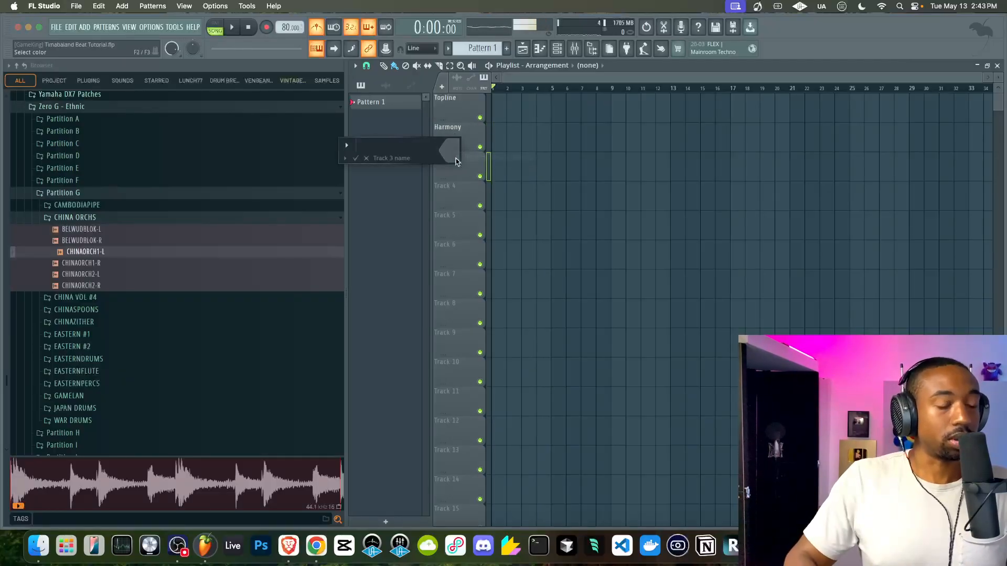
text(Contrast)
key(Return)
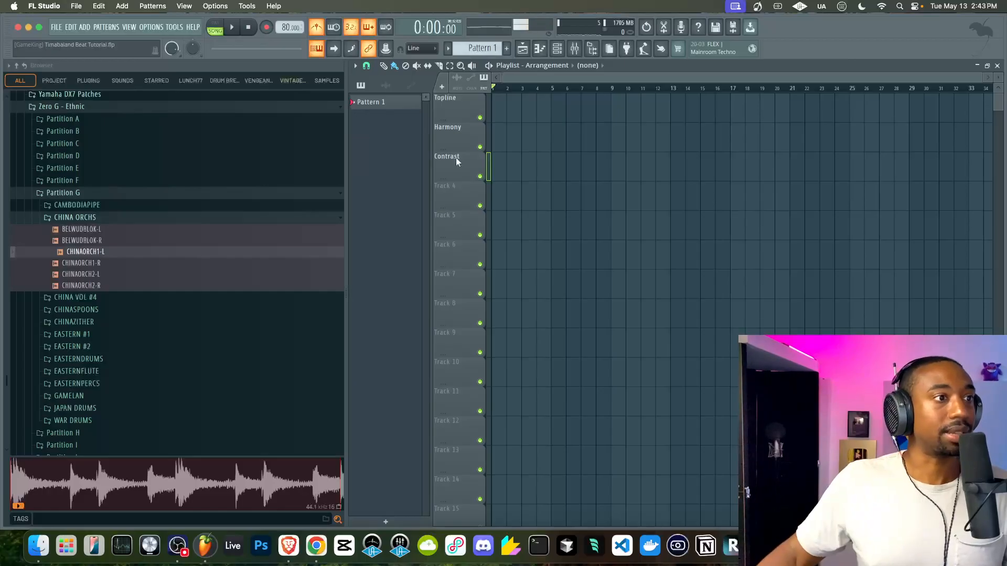
double_click(450, 186)
text(Rhythm)
key(Return)
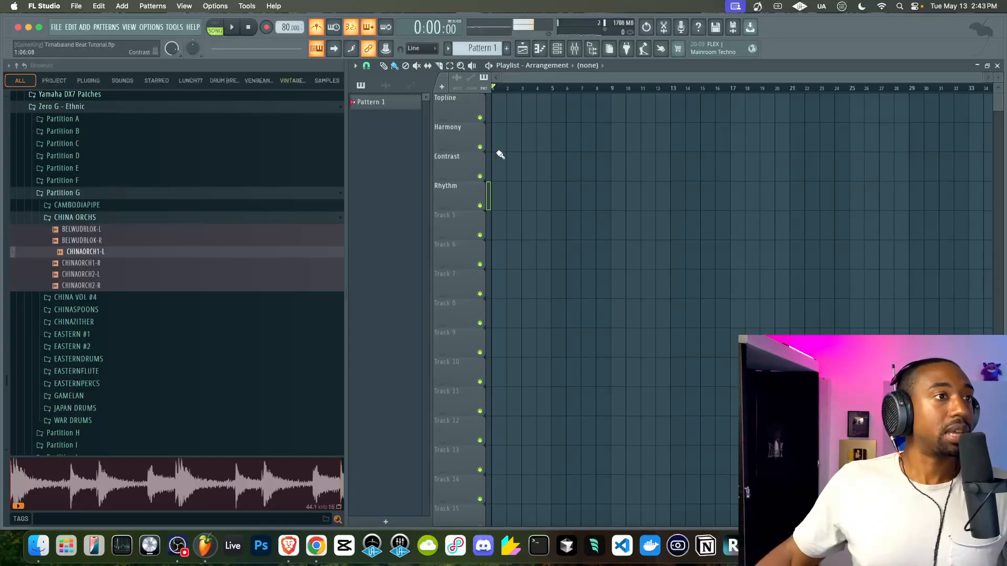
Preview the CHINAORCH1-L sample, open it in a new Slicex channel, and close the plugin window.
click(557, 49)
click(524, 49)
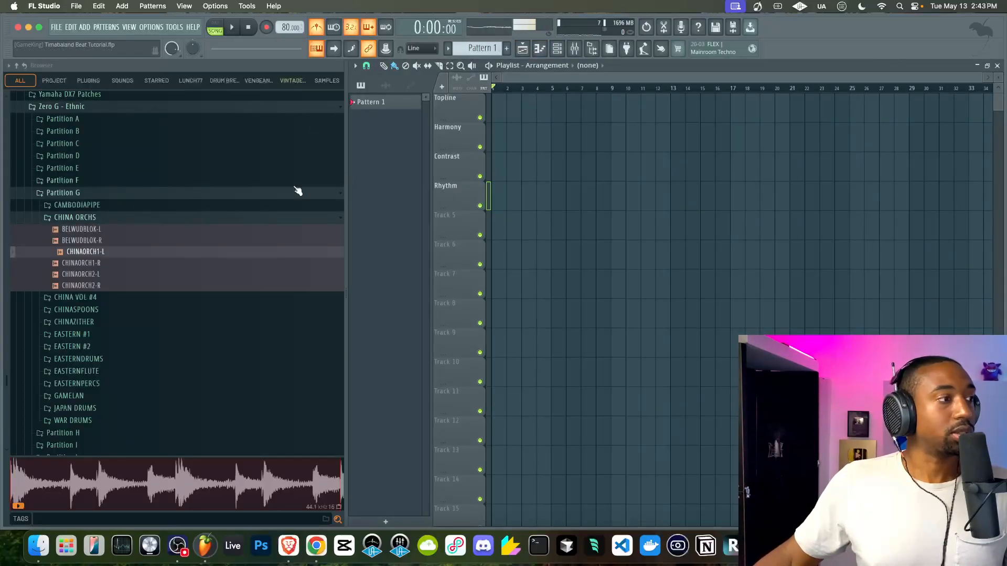
click(101, 257)
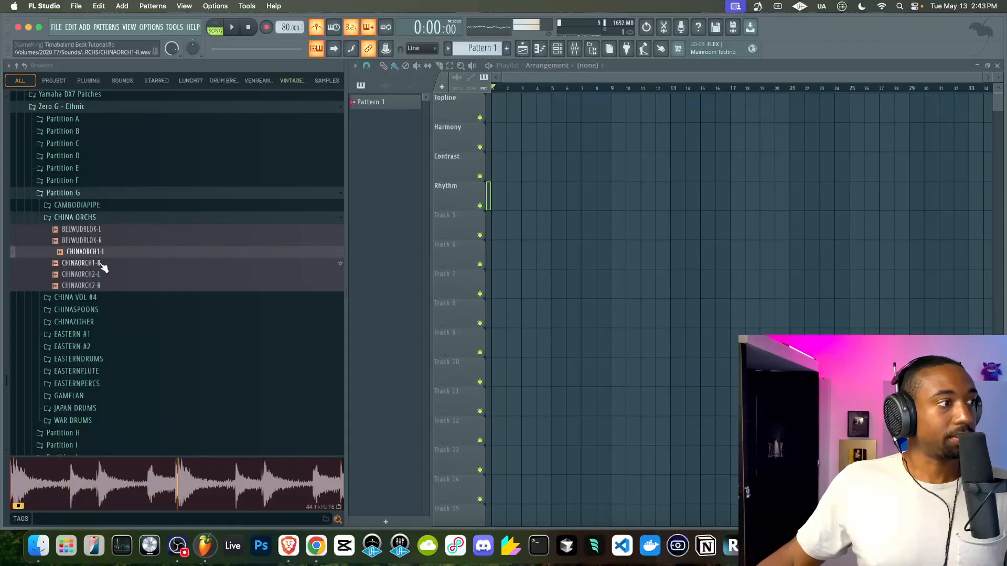
right_click(100, 252)
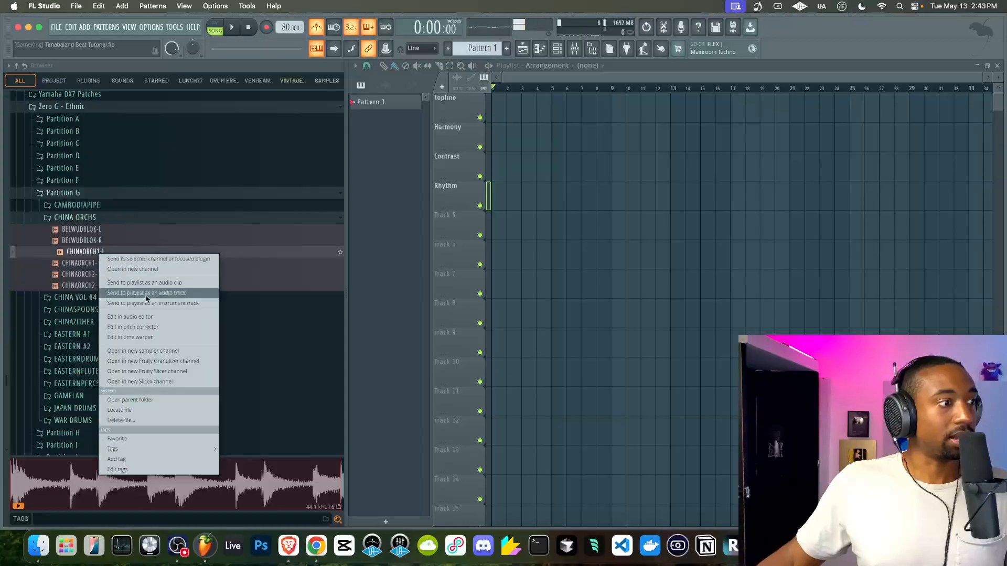
click(158, 381)
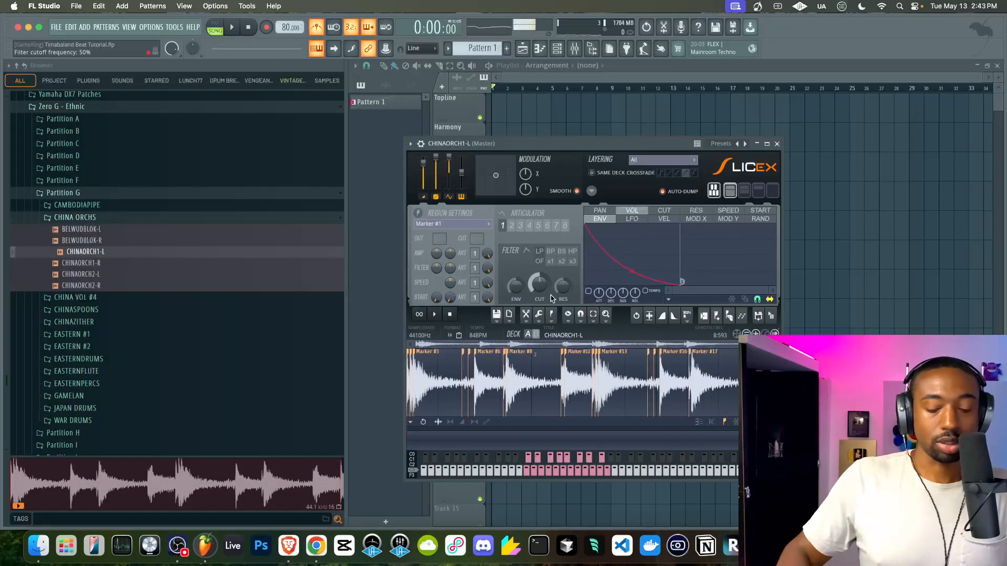
key(super+l)
click(631, 225)
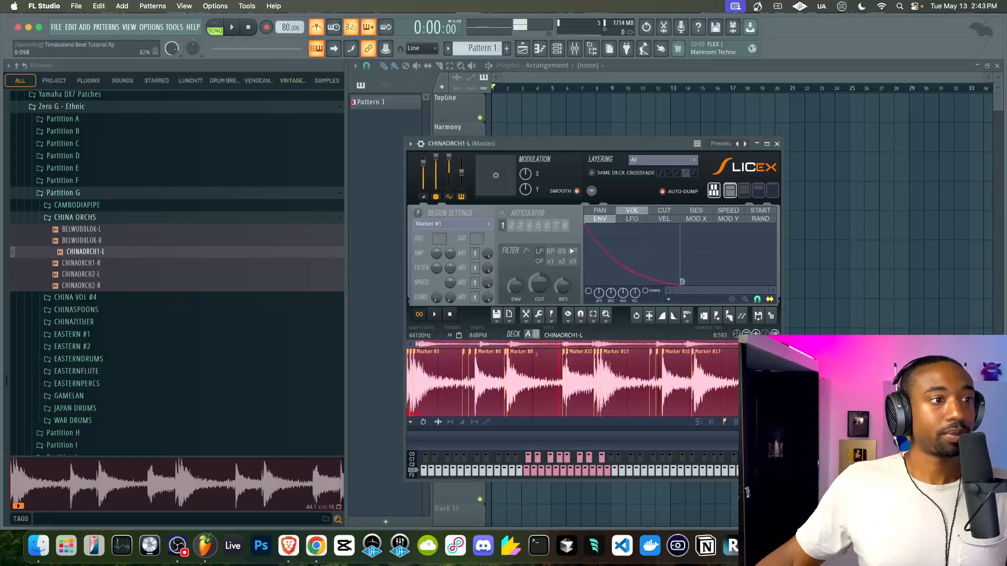
click(777, 143)
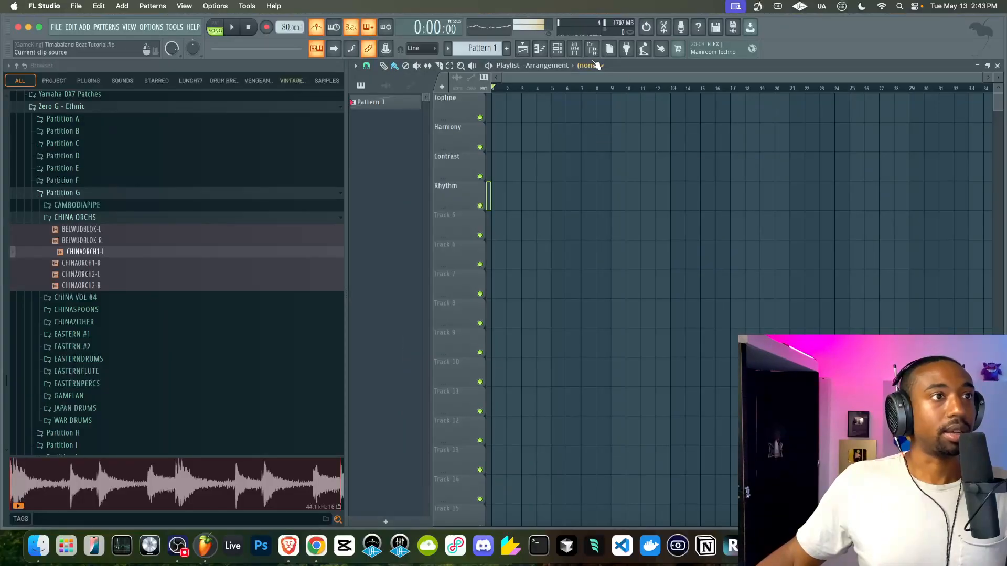
Assign the CHINAORCH1-L channel to a free mixer track and cut its notes from Pattern 1.
click(557, 48)
scroll(531, 313, down, 3)
key(super+l)
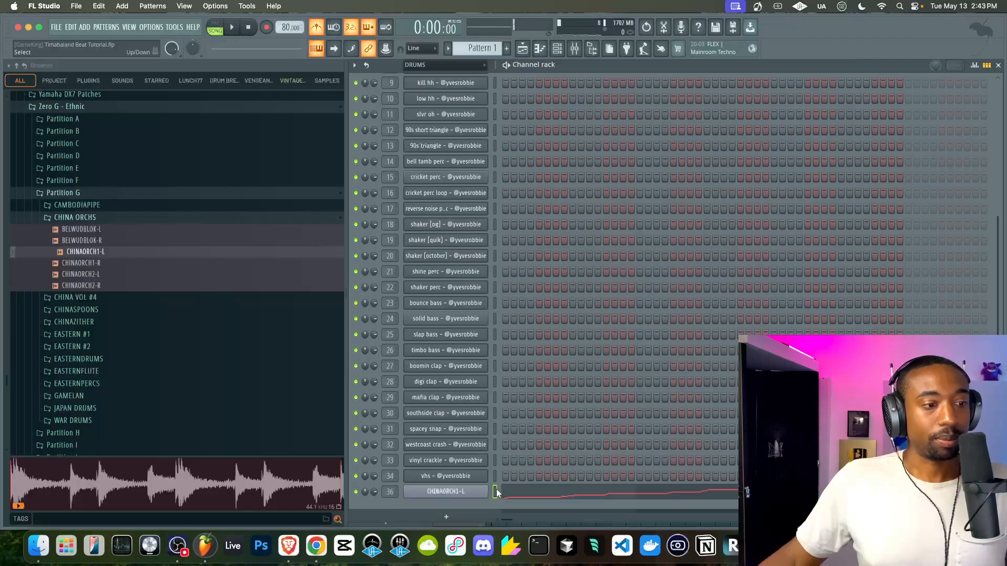
key(super+x)
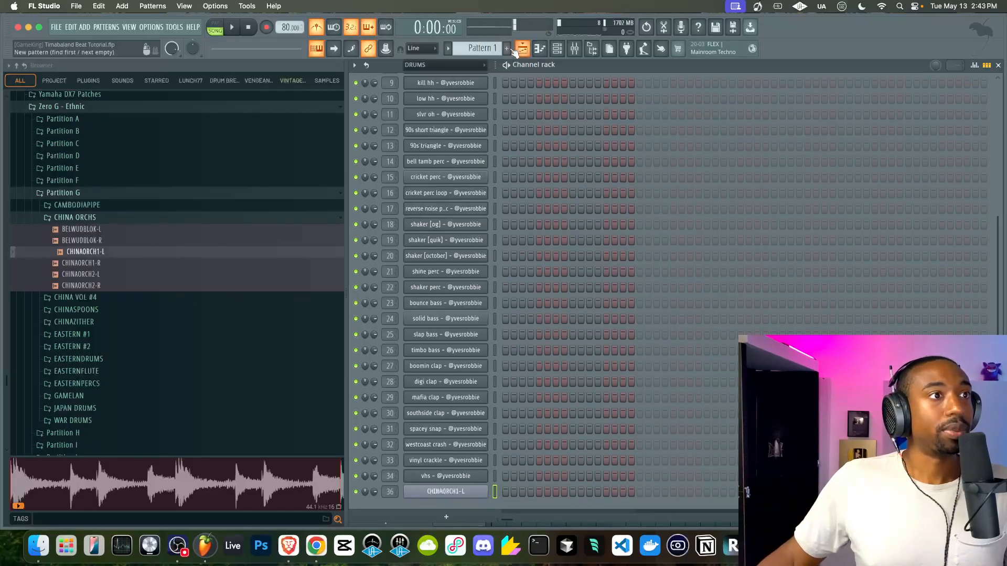
Move the selected CHINAORCH1-L channel into a new channel filter group named INSTRUMENTS.
scroll(517, 321, up, 5)
scroll(511, 213, down, 4)
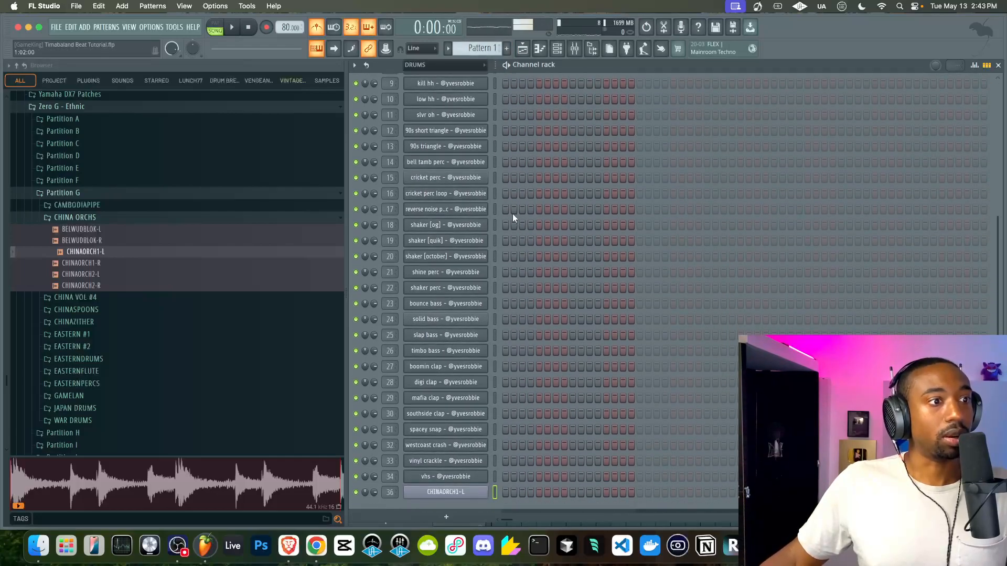
scroll(517, 243, up, 3)
scroll(518, 243, down, 3)
click(366, 65)
click(381, 159)
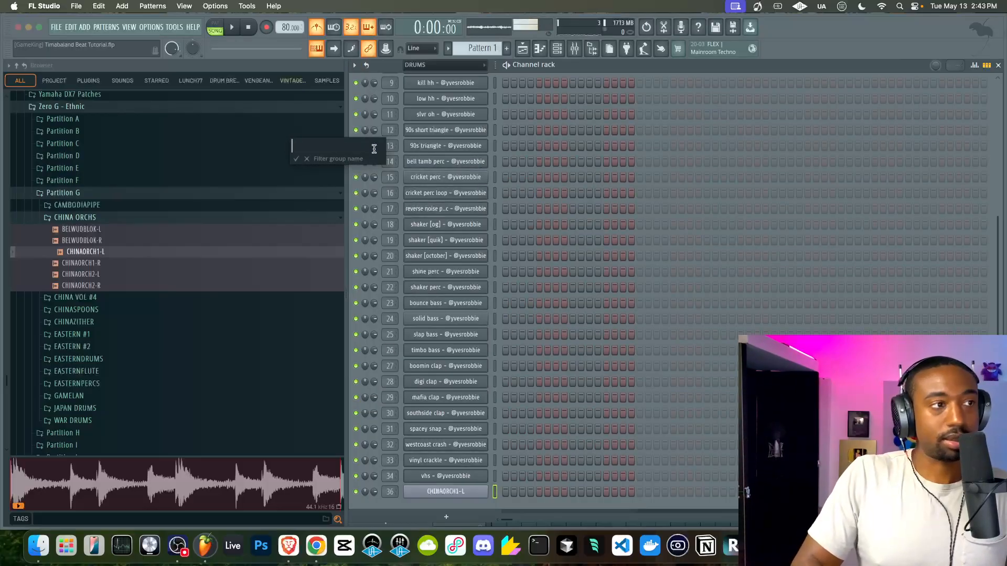
text(INSTRUMENTS)
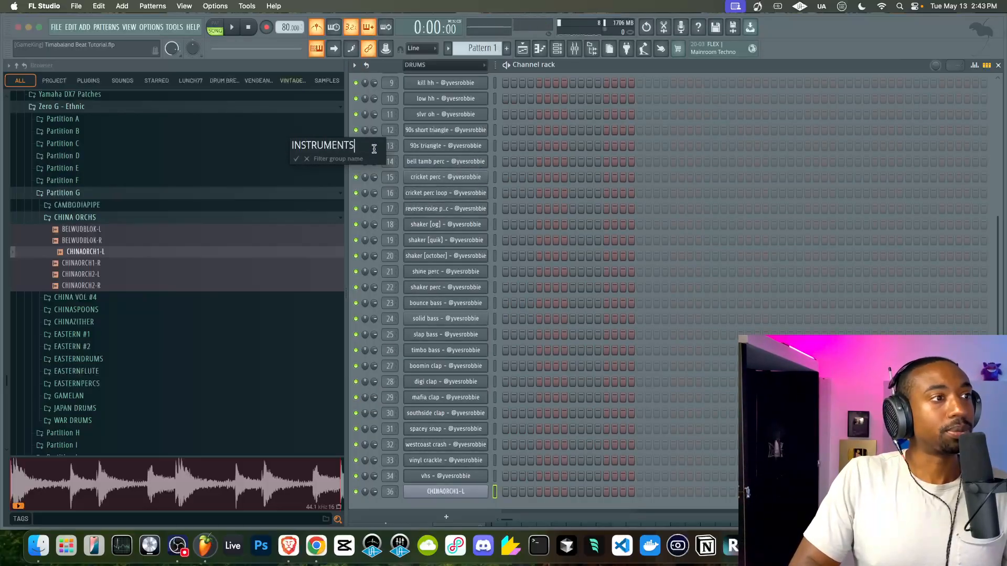
key(Return)
Switch the channel rack between the INSTRUMENTS and DRUMS groups, ending with only INSTRUMENTS shown.
click(420, 65)
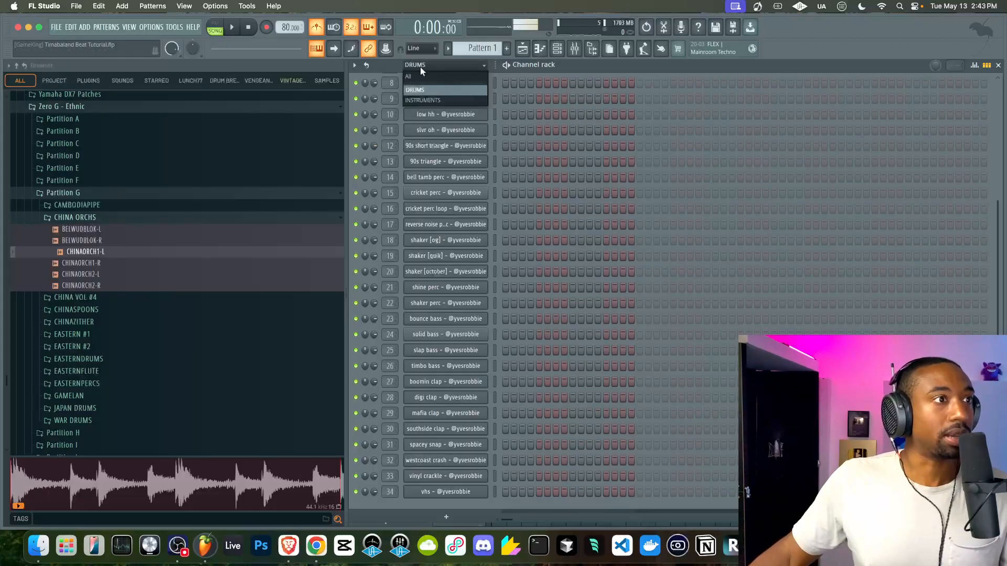
click(423, 100)
click(445, 65)
click(417, 90)
click(456, 65)
click(422, 100)
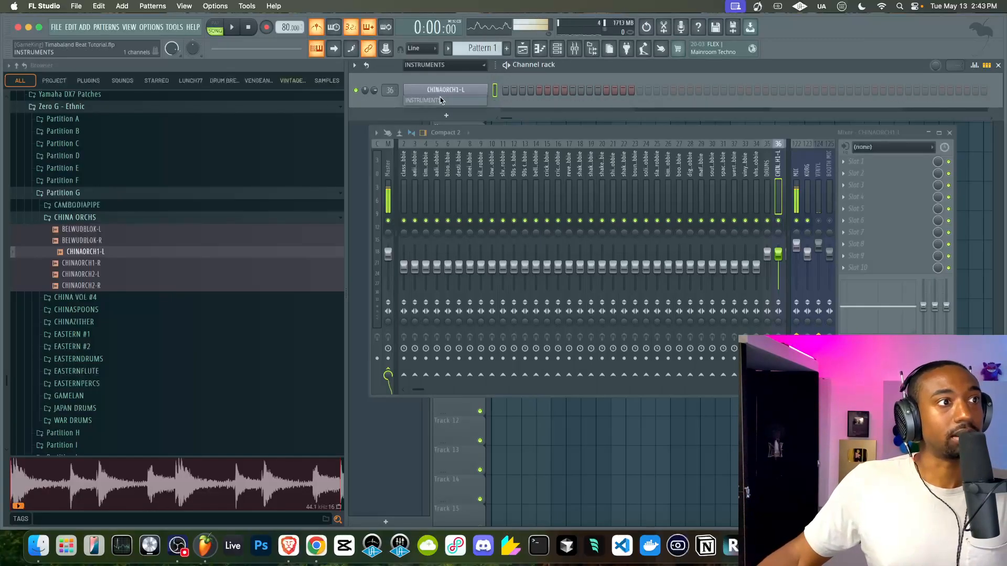
Open the CHINAORCH1-L channel in Slicex, check the second deck and return to the sliced waveform on deck A.
click(475, 91)
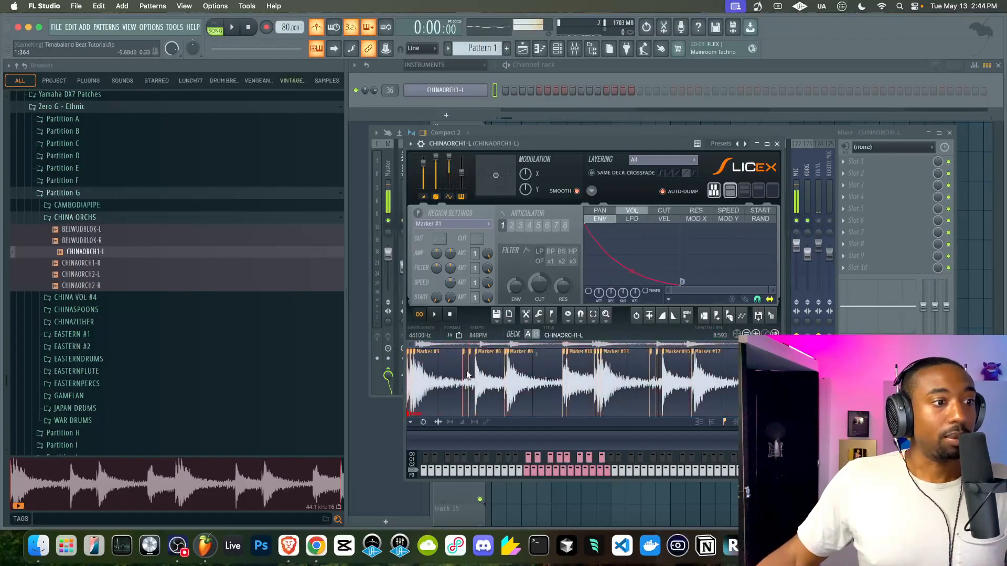
click(413, 361)
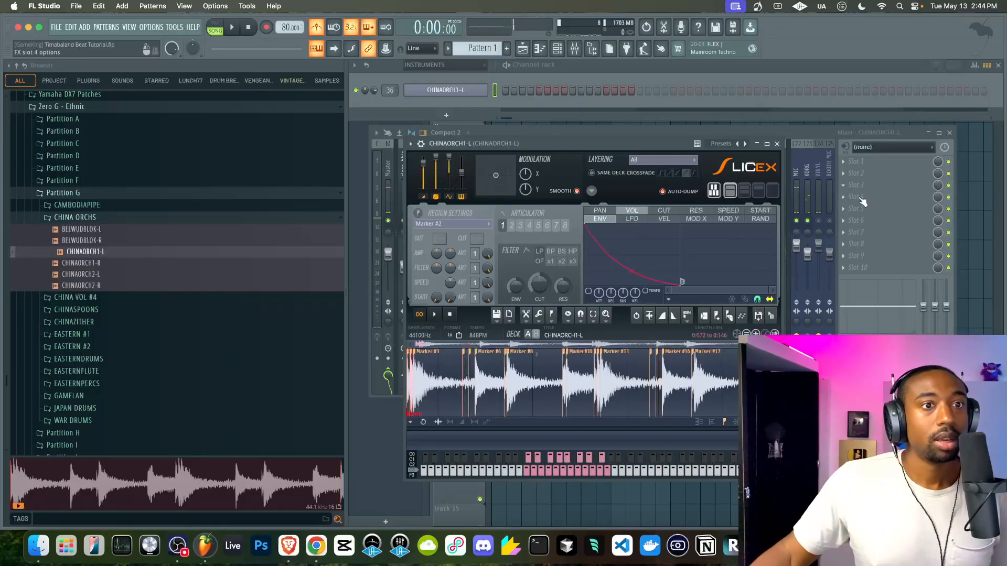
click(808, 221)
click(473, 442)
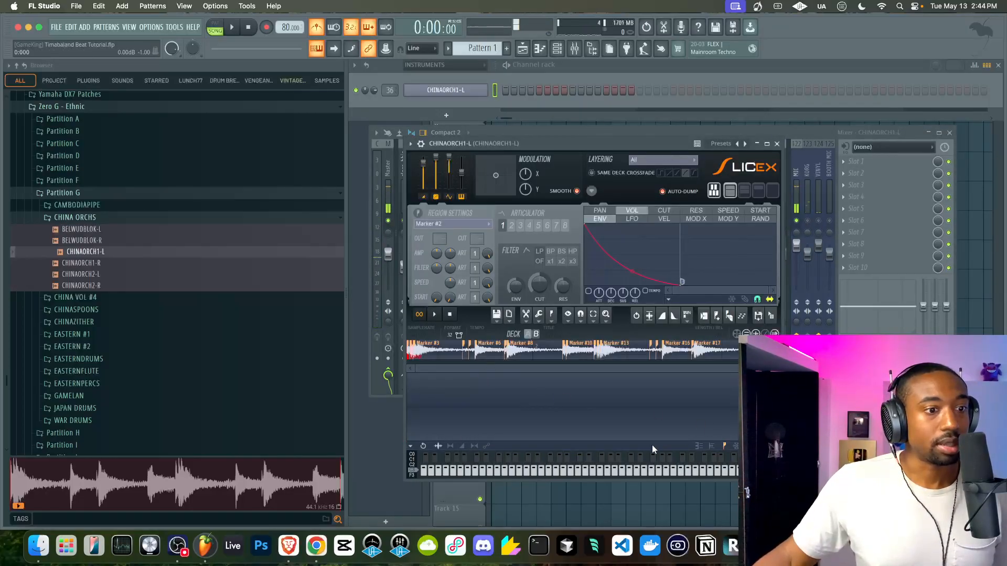
click(607, 384)
click(643, 301)
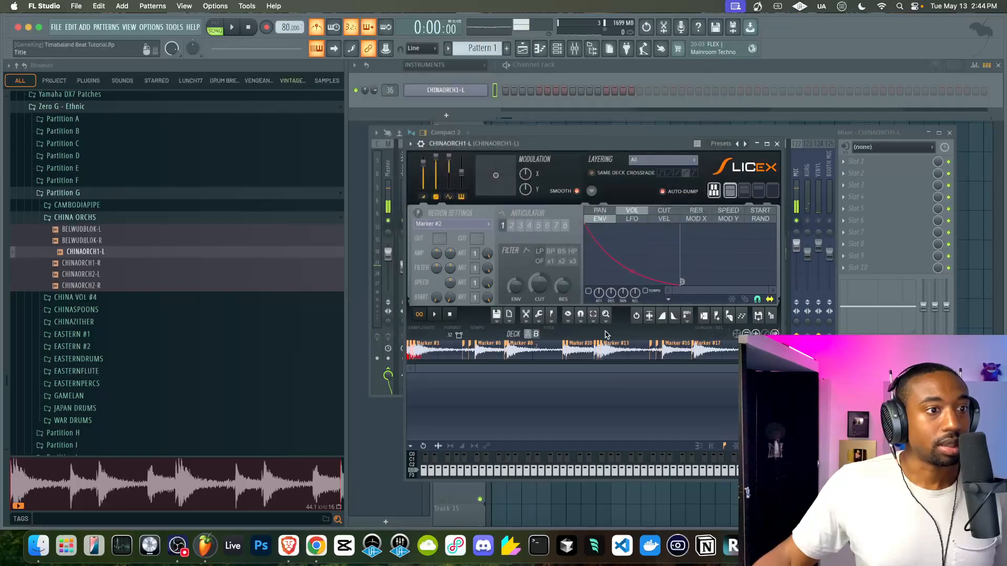
click(619, 356)
Delete the redundant slice markers around the first four hits of the waveform, keeping one marker per hit.
right_click(412, 356)
click(431, 366)
right_click(415, 357)
click(431, 366)
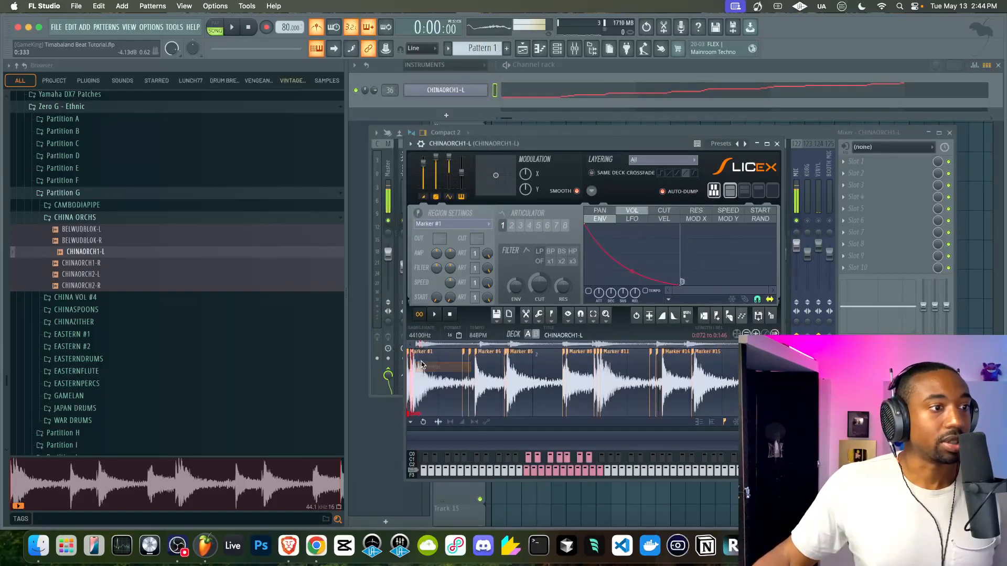
right_click(464, 356)
click(484, 367)
right_click(467, 356)
click(485, 368)
right_click(506, 354)
click(525, 365)
right_click(571, 357)
click(590, 368)
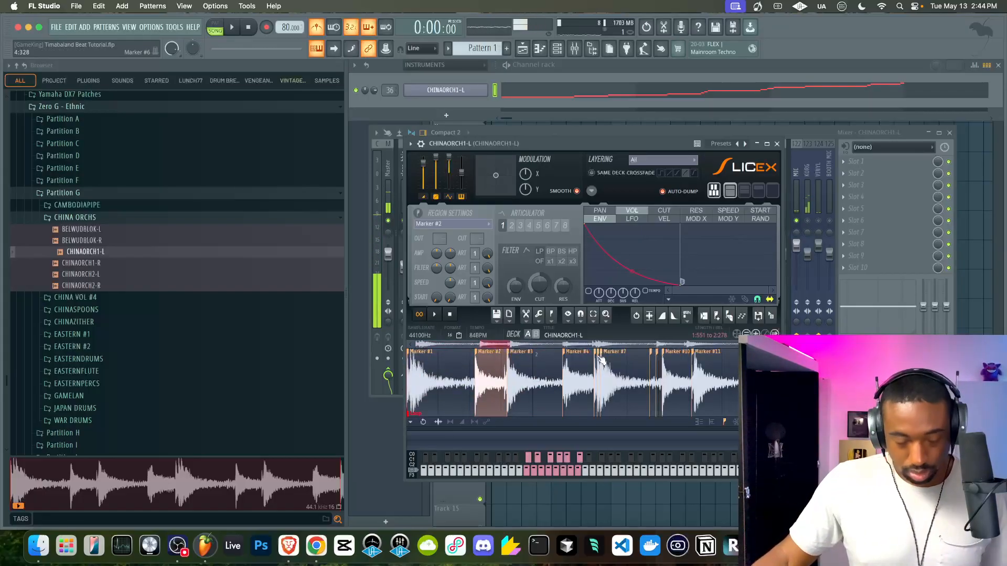
Delete the duplicate slice markers at the fifth hit and the two surplus ones just before the sixth hit.
right_click(601, 360)
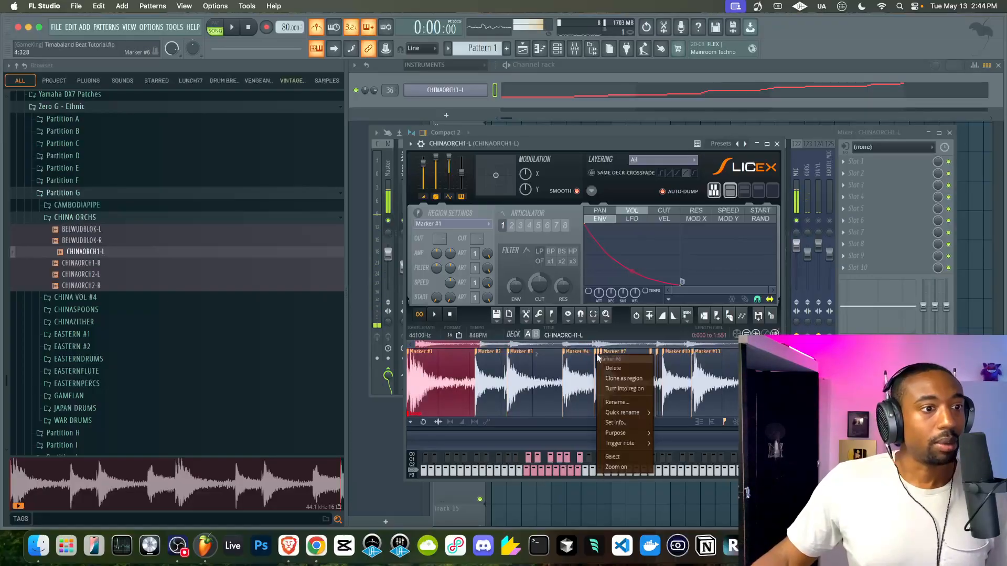
click(604, 361)
right_click(604, 359)
click(611, 362)
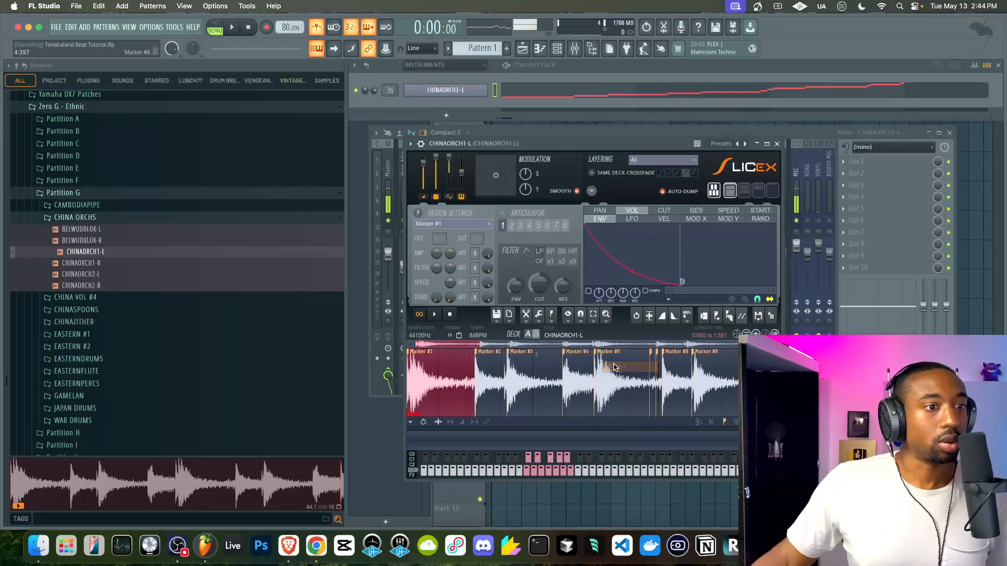
right_click(654, 359)
click(662, 365)
right_click(658, 359)
click(670, 365)
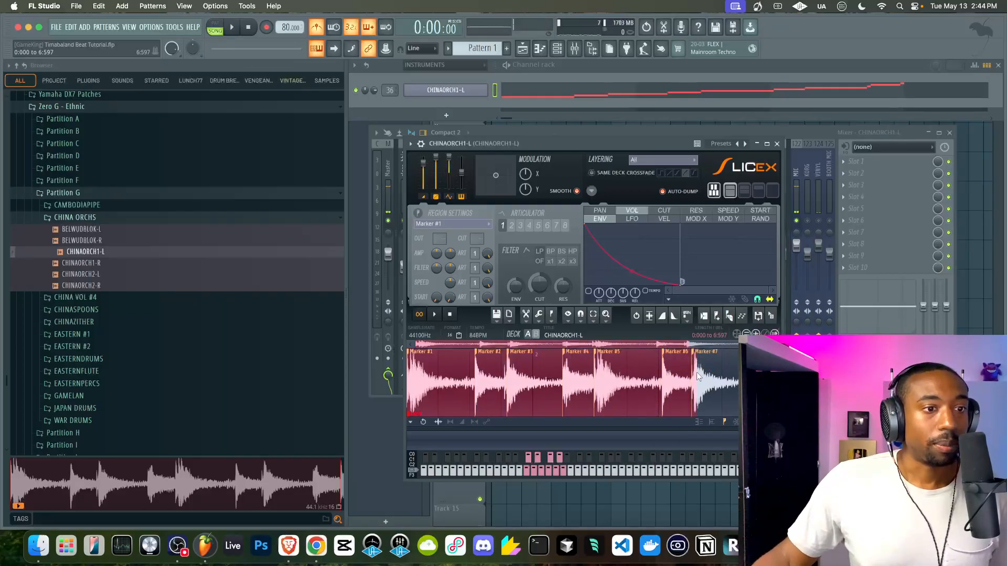
Audition and inspect the slices from Marker #7 to the end of the waveform.
click(697, 373)
scroll(684, 362, up, 3)
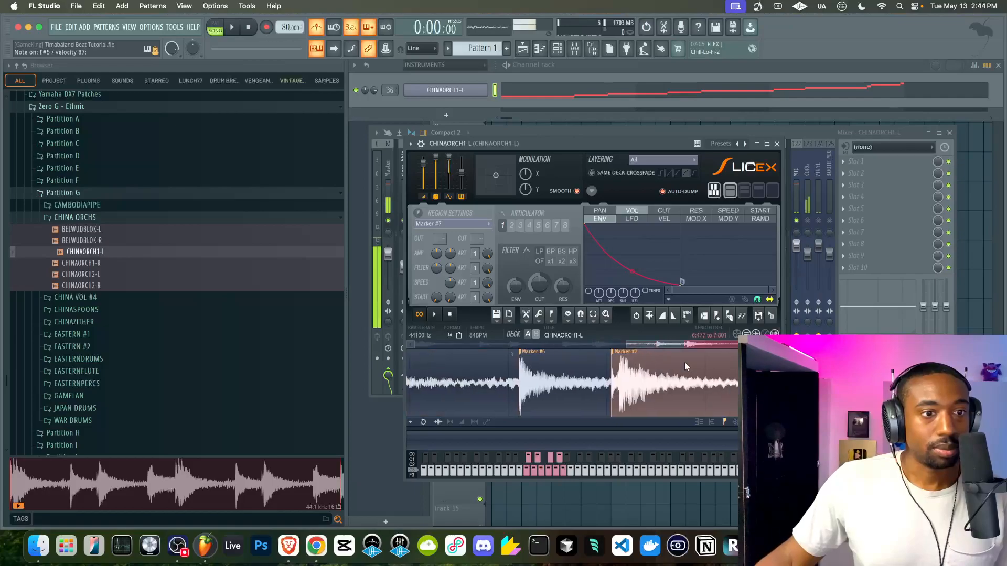
scroll(653, 360, down, 3)
click(763, 357)
key(alt+Delete)
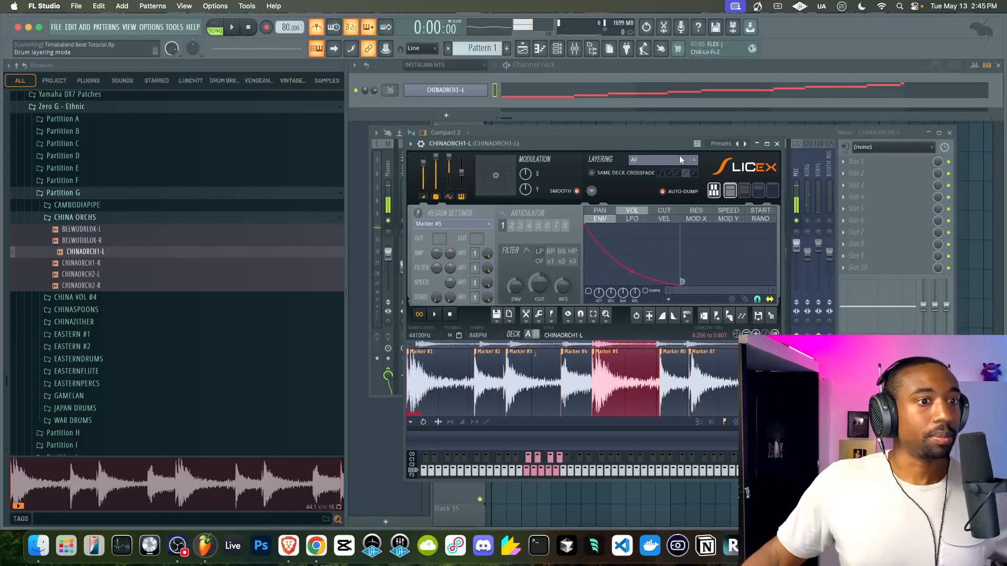
Close the Slicex window and cut the automatically dumped slice notes from the CHINAORCH1-L channel in Pattern 1.
click(776, 144)
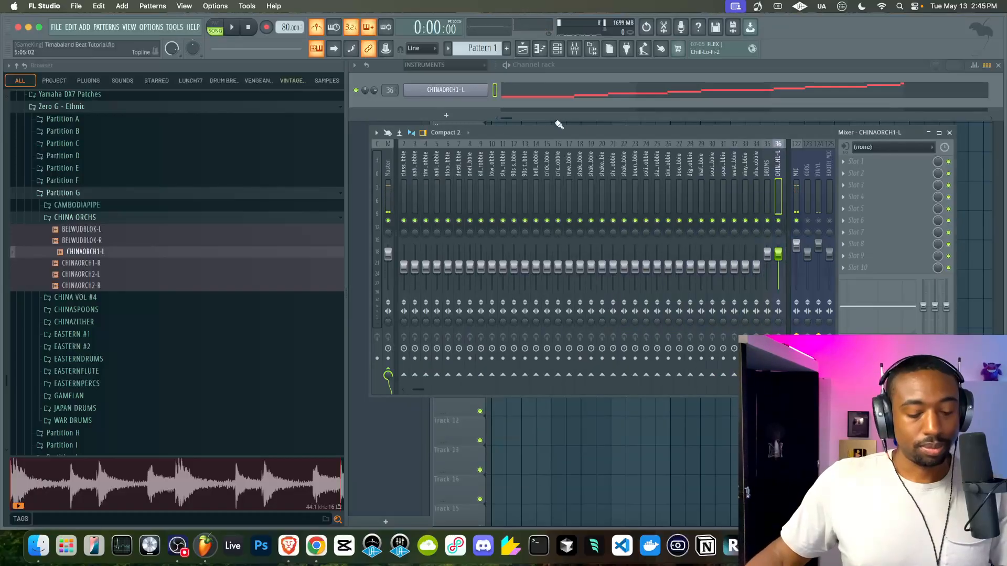
key(super+x)
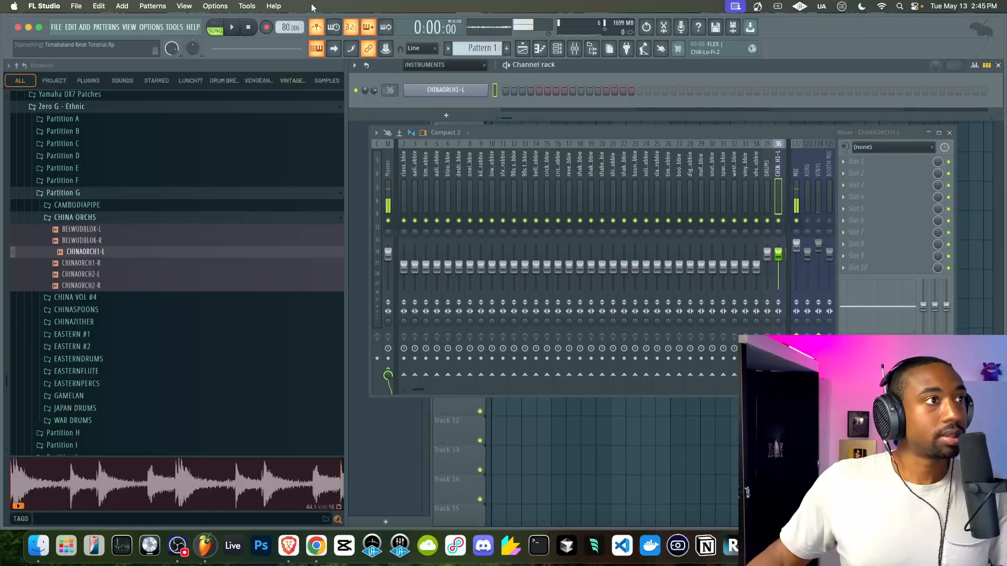
click(462, 83)
Record a four-bar melody of CHINAORCH1-L slices into Pattern 1 and place its clip at bar 1 of the Topline track.
right_click(553, 441)
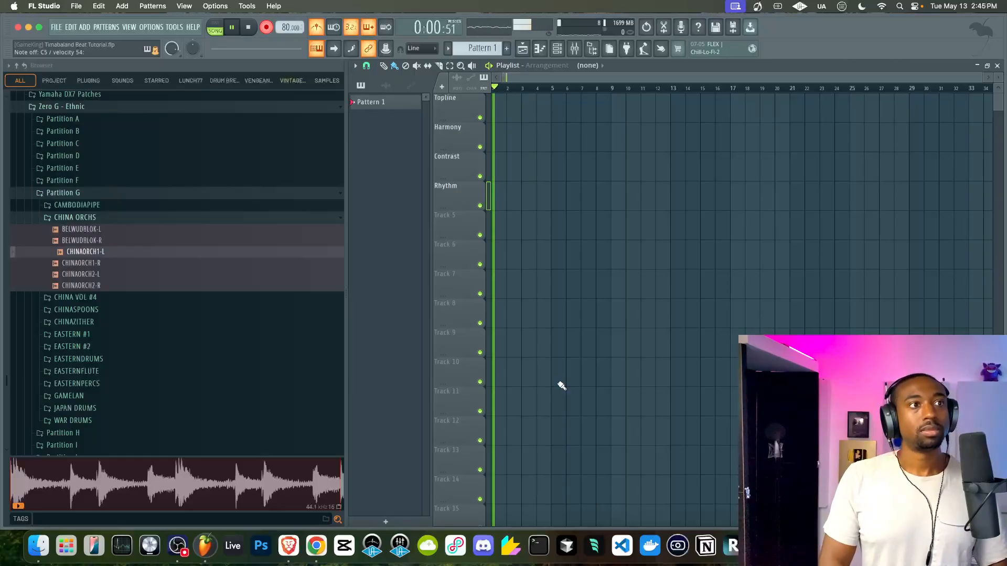
key(space)
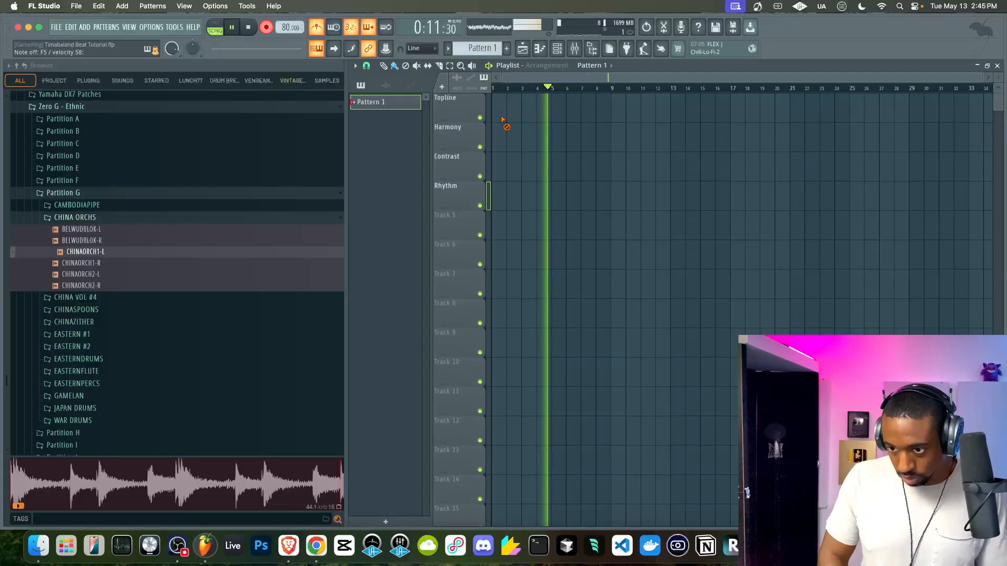
key(space)
click(504, 121)
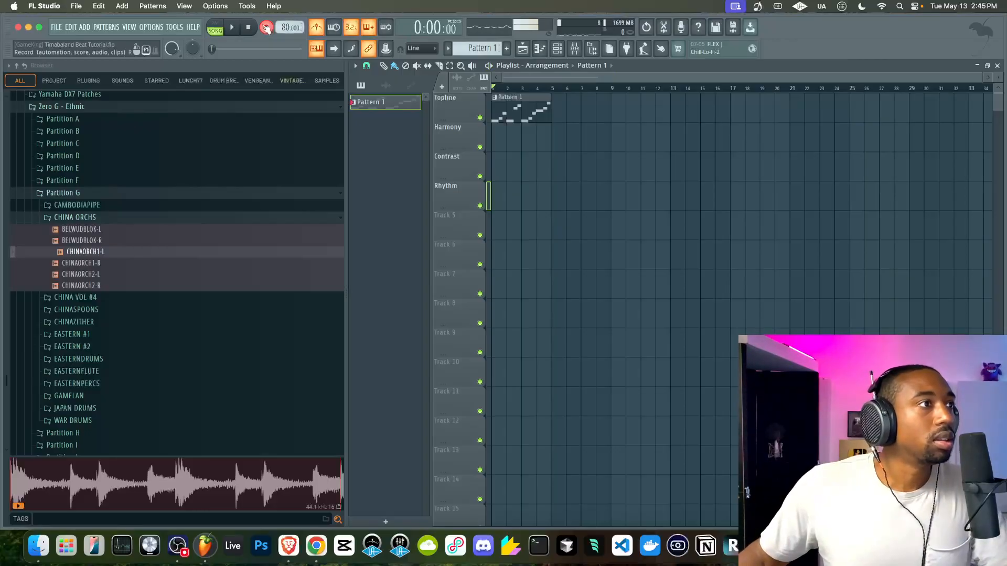
Play back the recorded slice notes, reviewing them in the piano roll and channel rack before returning to the playlist.
double_click(512, 108)
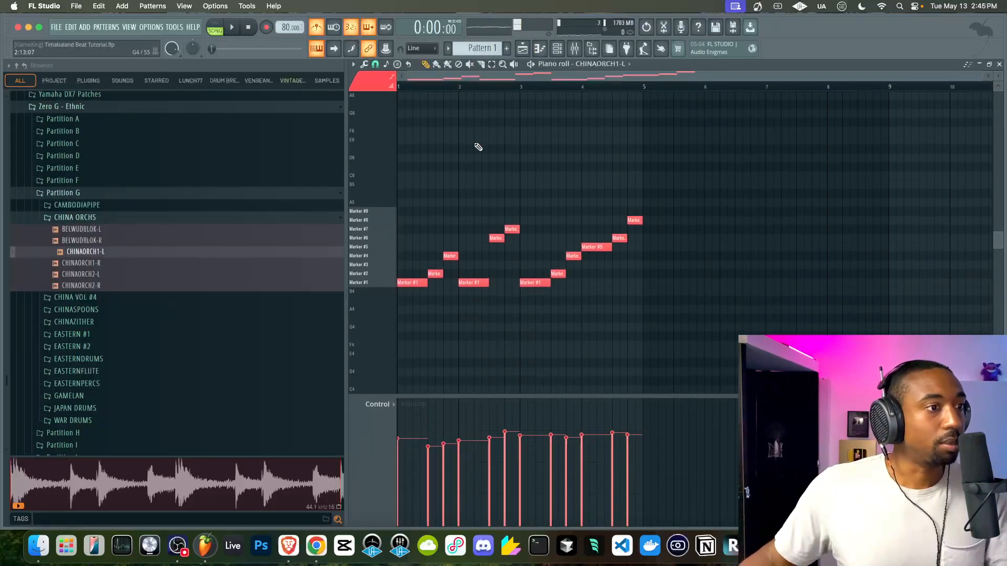
key(space)
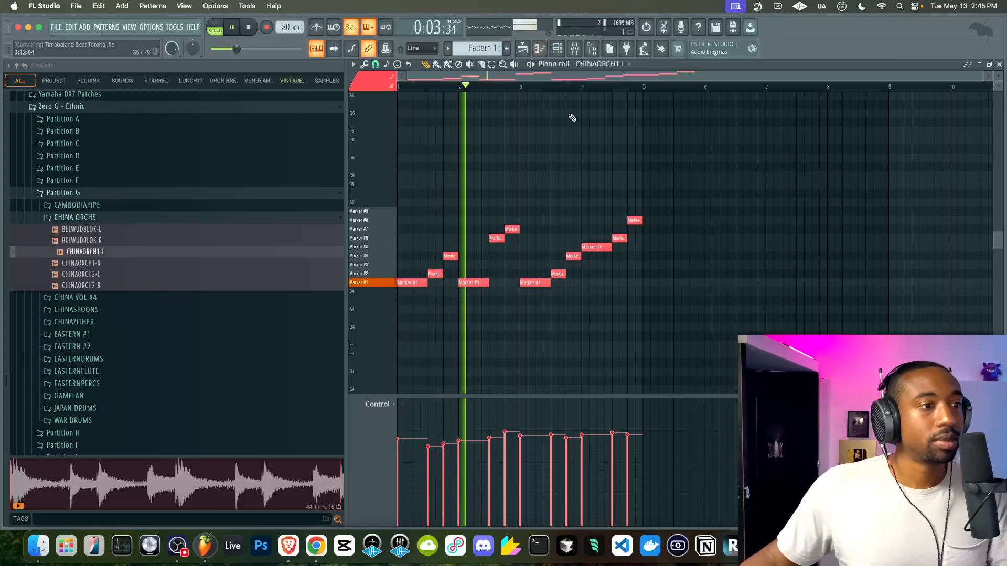
click(523, 49)
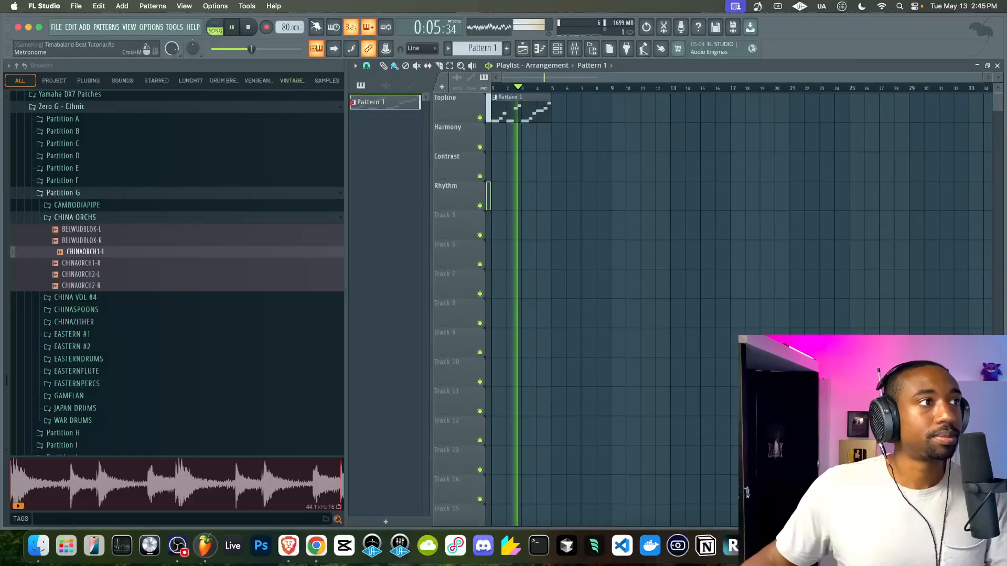
click(557, 49)
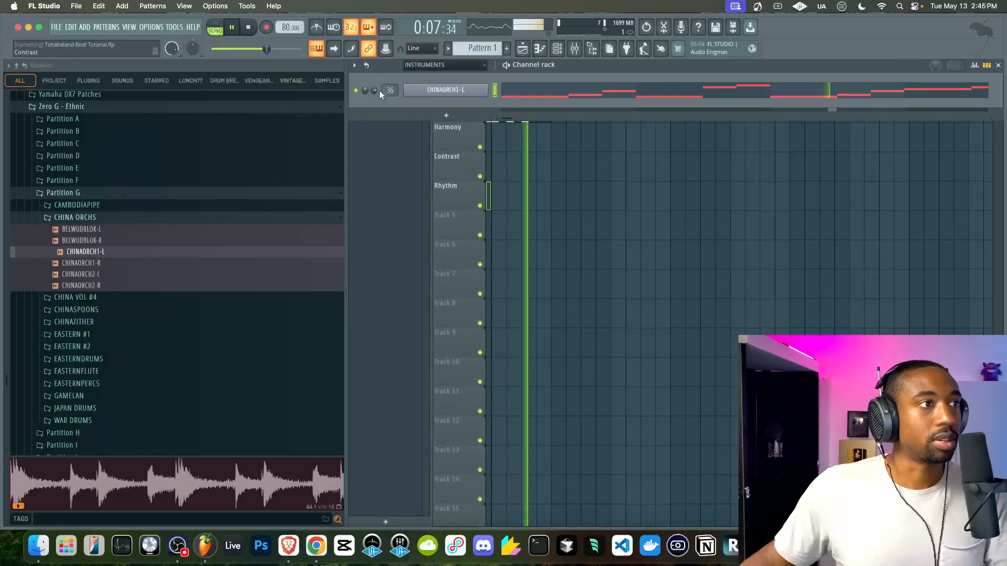
right_click(596, 207)
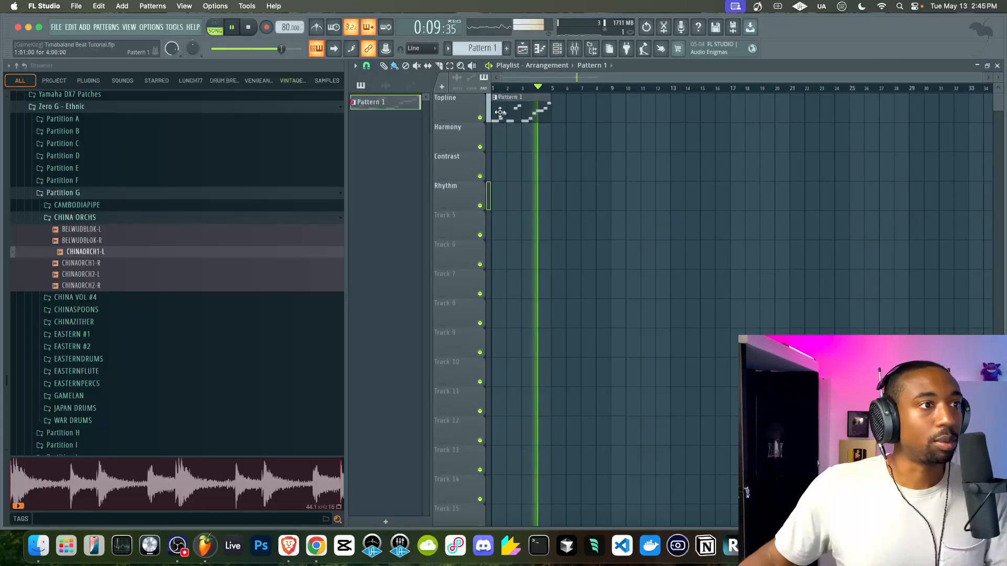
Move the Pattern 1 clip to the Harmony track at bar 1 and duplicate it directly after itself at bar 5.
drag(506, 116, 505, 146)
key(super+a)
key(super+b)
click(539, 49)
click(539, 49)
Stop playback and show the DRUMS group in the channel rack with Pattern 1 selected.
click(557, 49)
click(507, 49)
key(minus)
key(space)
click(462, 65)
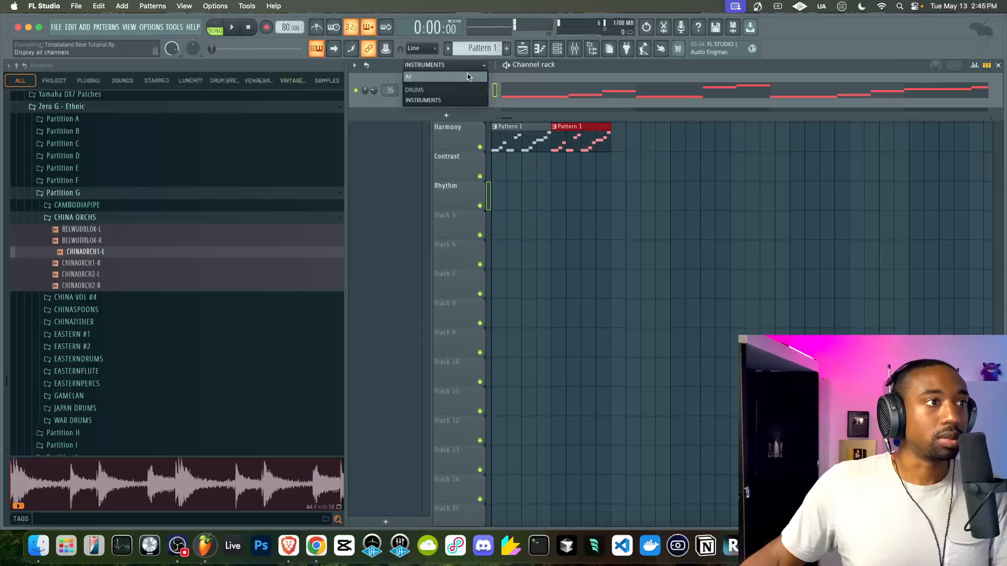
click(420, 90)
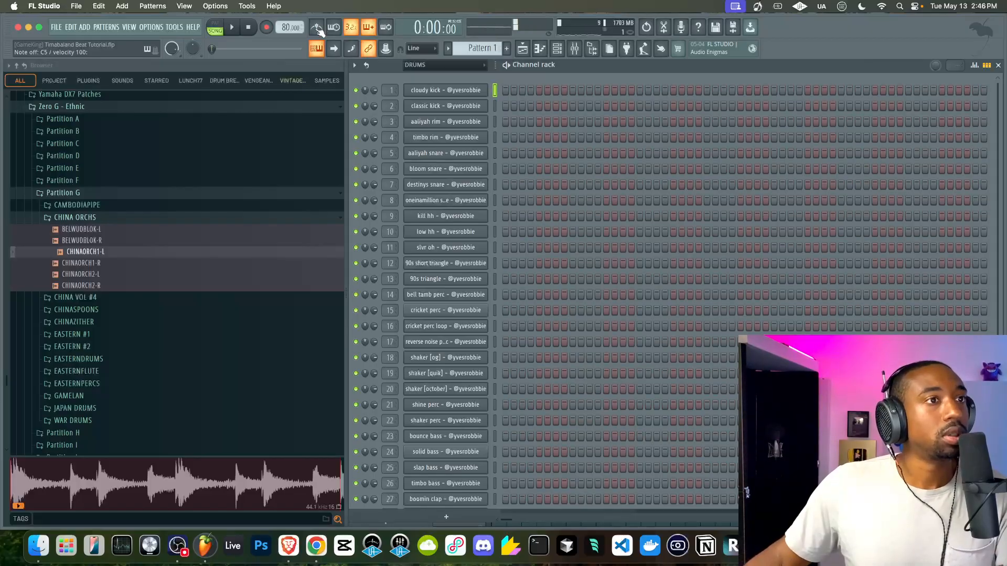
Arm recording with the metronome on, and hide the browser to enlarge the workspace.
right_click(266, 27)
click(258, 27)
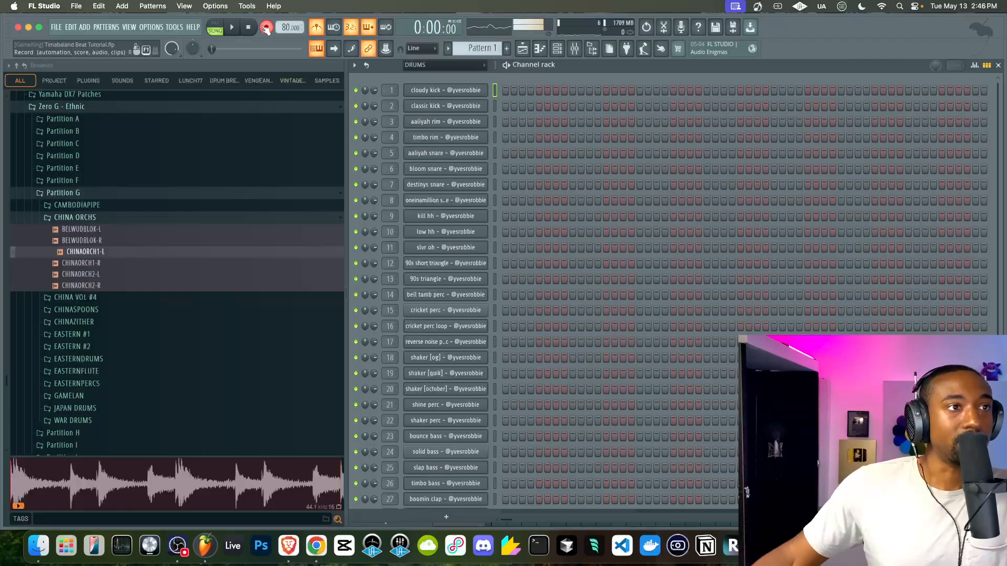
click(601, 55)
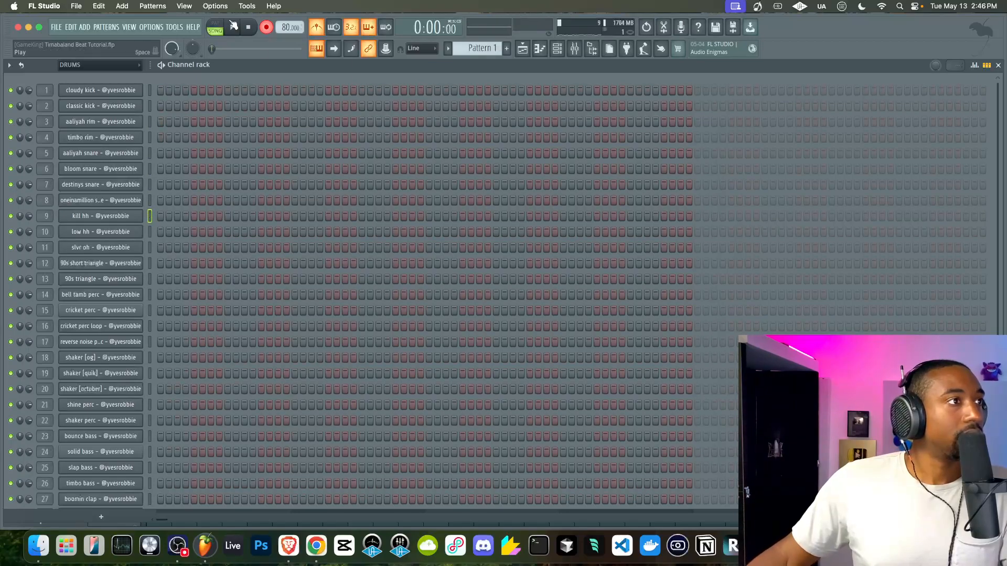
click(531, 51)
click(400, 194)
Try a recording take over the Harmony clips, stop it, and undo the last playlist edit.
right_click(435, 205)
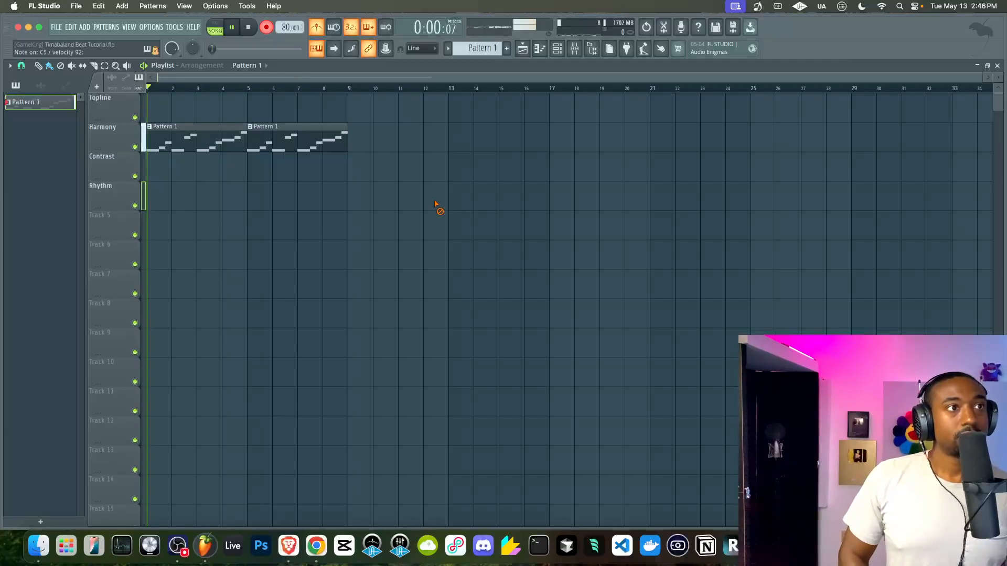
key(space)
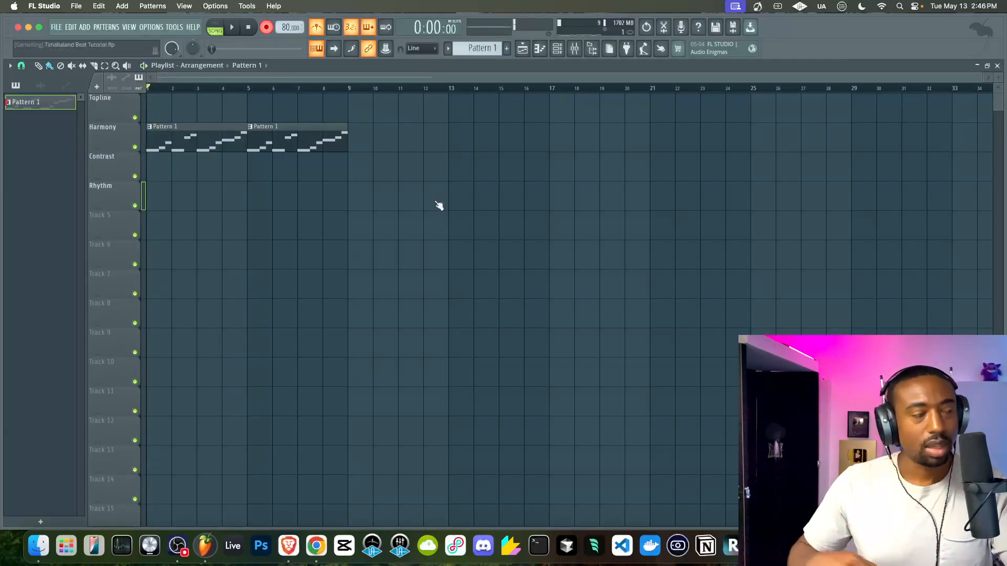
right_click(300, 139)
key(super+z)
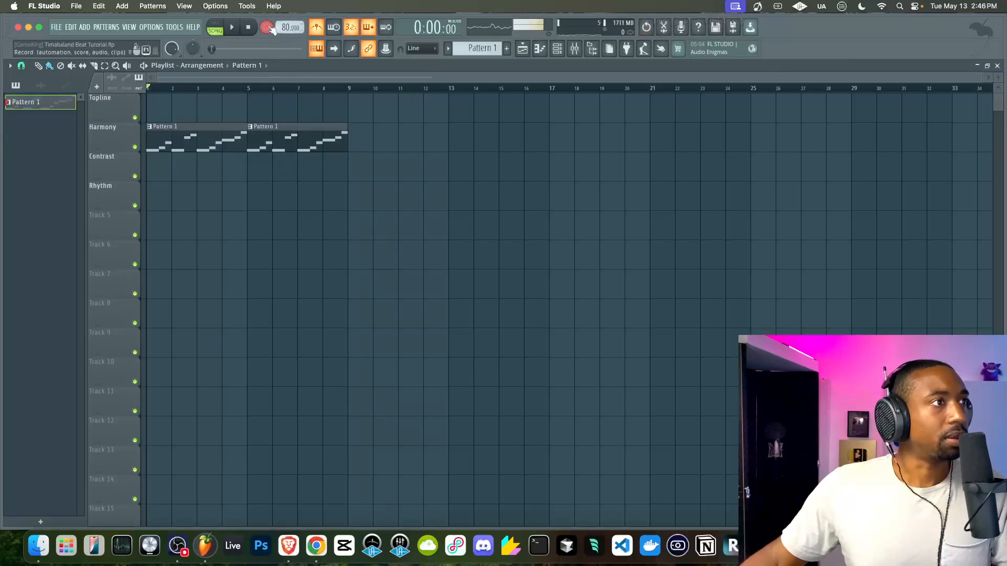
Set the project tempo to 100 BPM, restretching all channels, and bring back the channel rack.
key(space)
drag(287, 27, 287, 29)
click(506, 301)
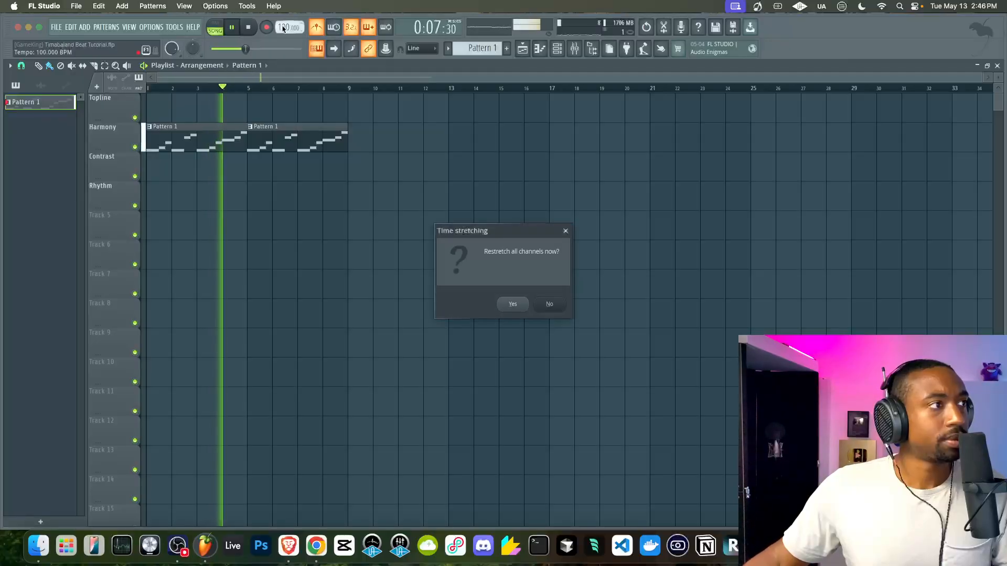
click(512, 309)
click(557, 49)
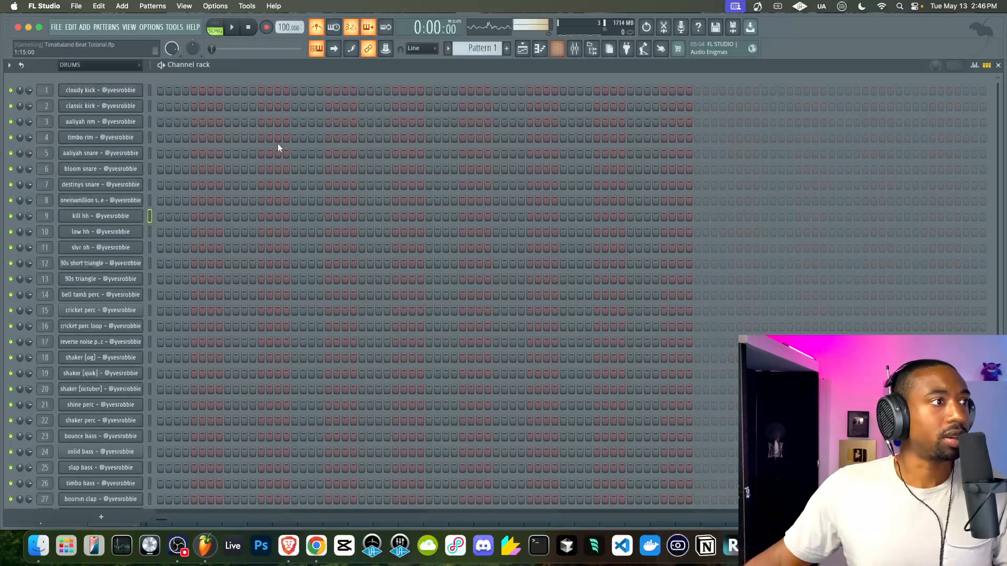
Record a kill hh hi-hat take into Pattern 1 while the Harmony clips play in the playlist.
click(522, 49)
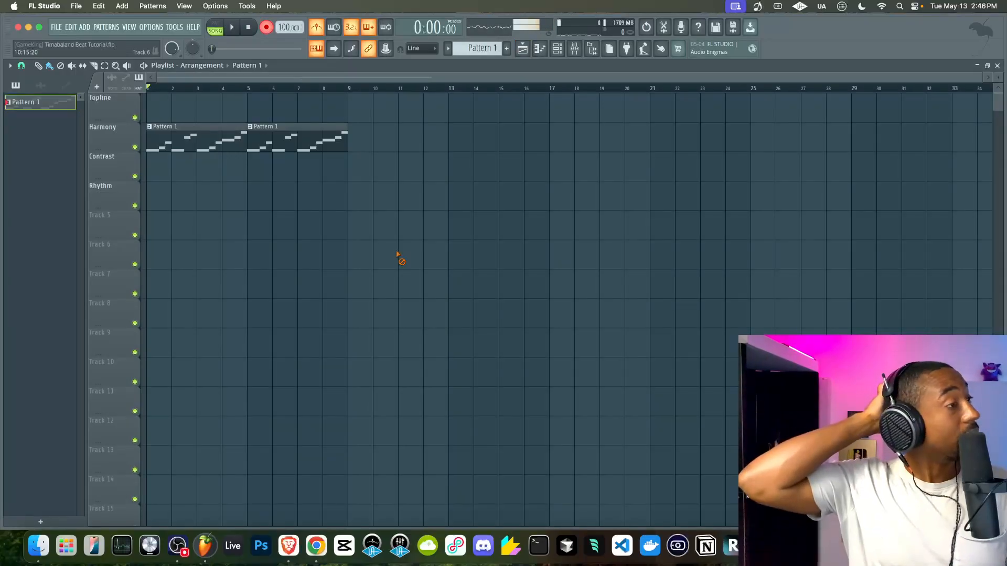
key(space)
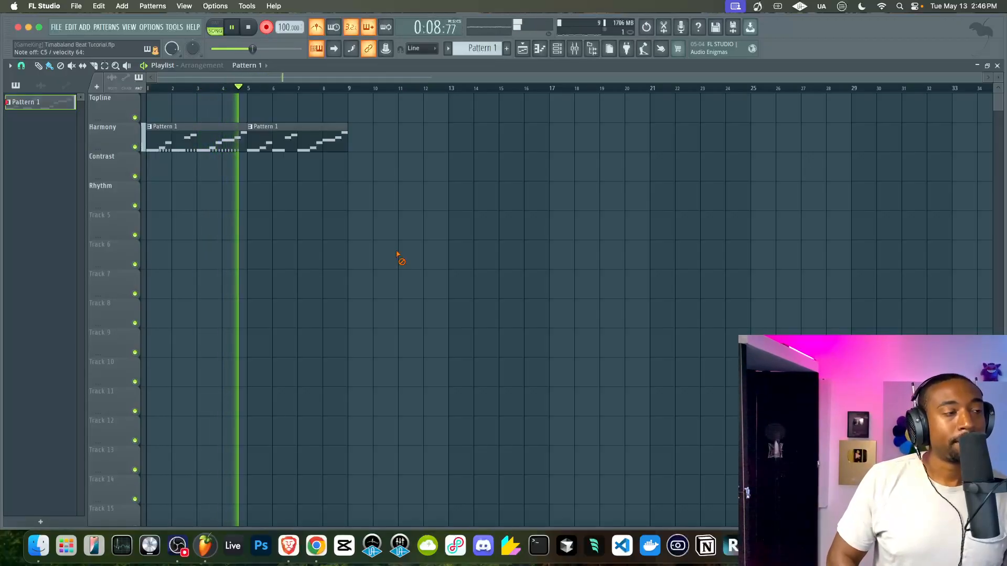
key(space)
key(space)
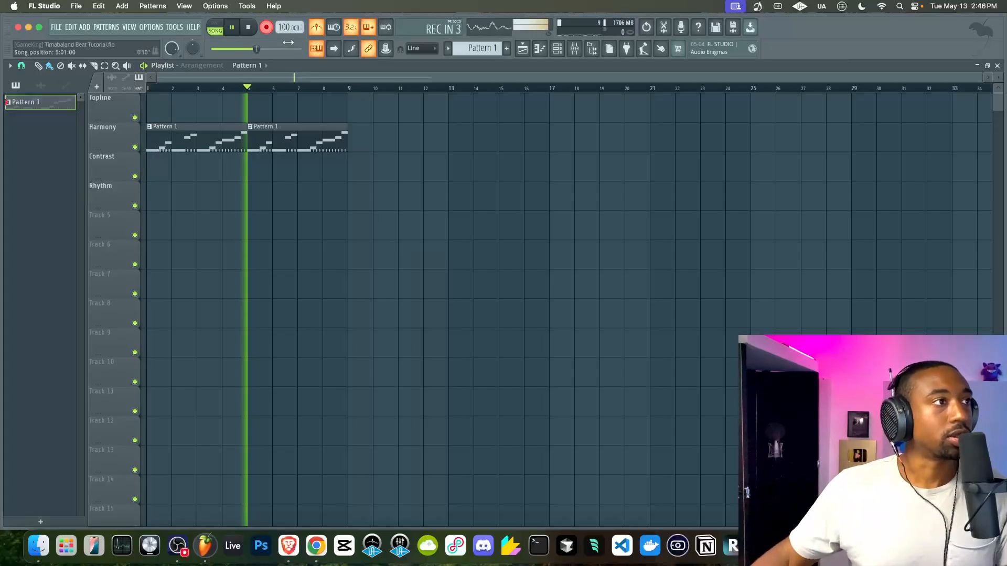
Open the recorded kill hh notes in the piano roll, quick-quantize them, and return to the channel rack.
click(557, 53)
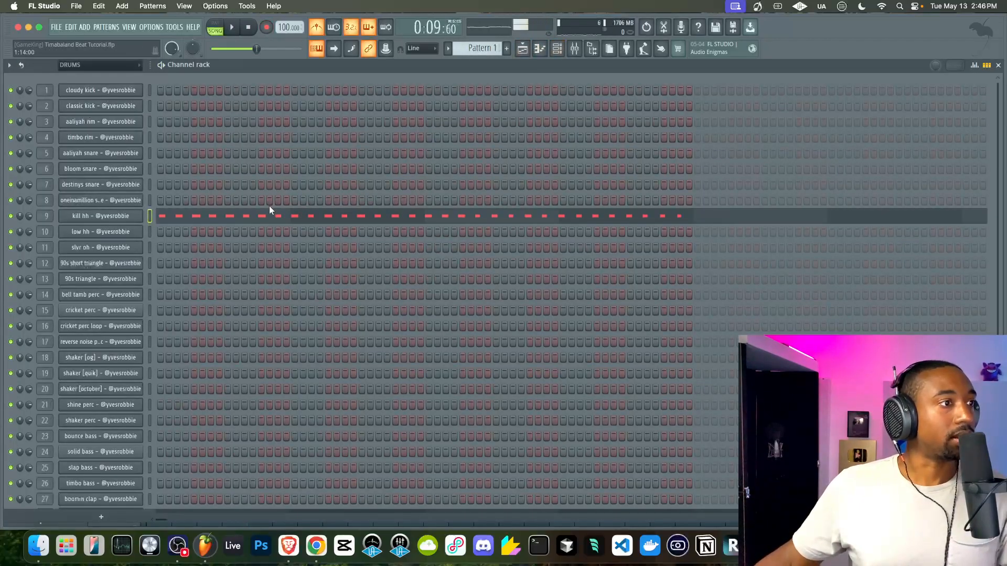
click(269, 214)
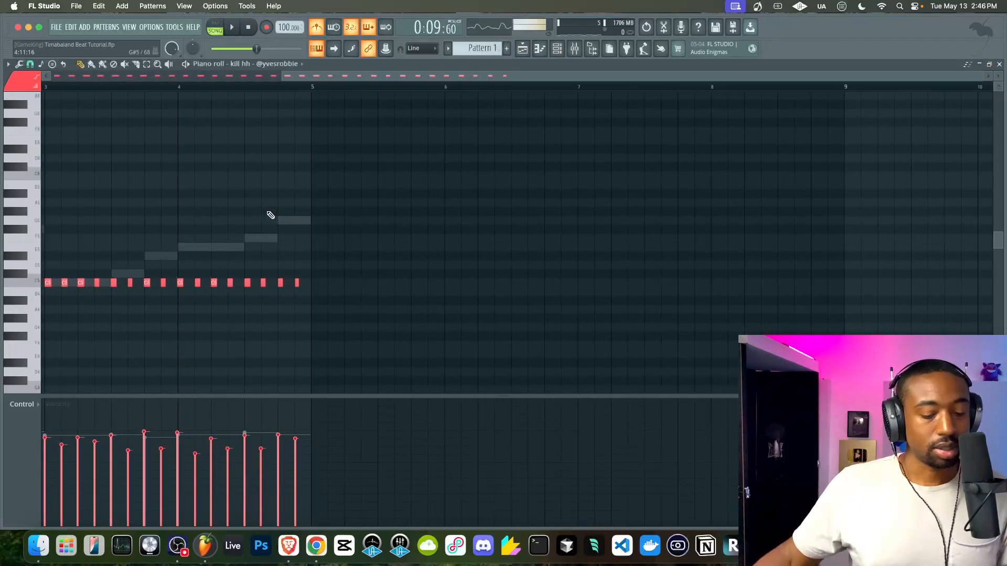
key(alt+q)
key(Escape)
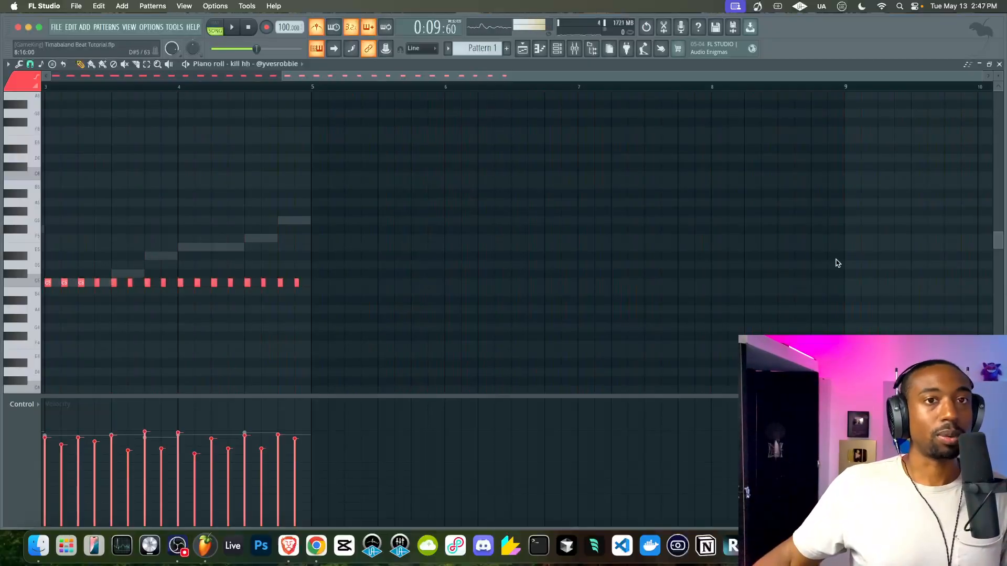
click(1001, 64)
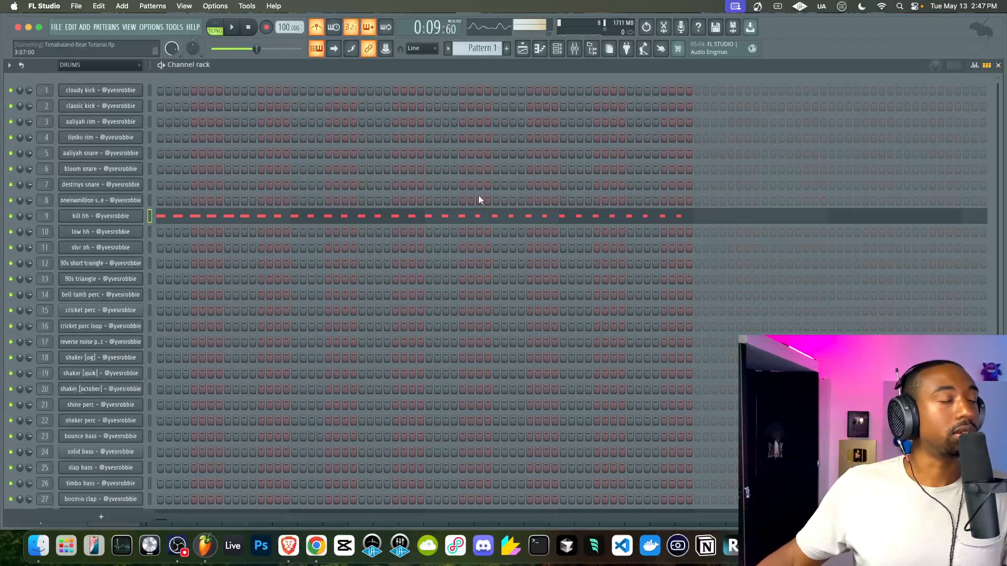
Move the kill hh notes from Pattern 1 into a new Pattern 2 and place two back-to-back Pattern 2 clips on the Rhythm track.
click(523, 49)
click(558, 48)
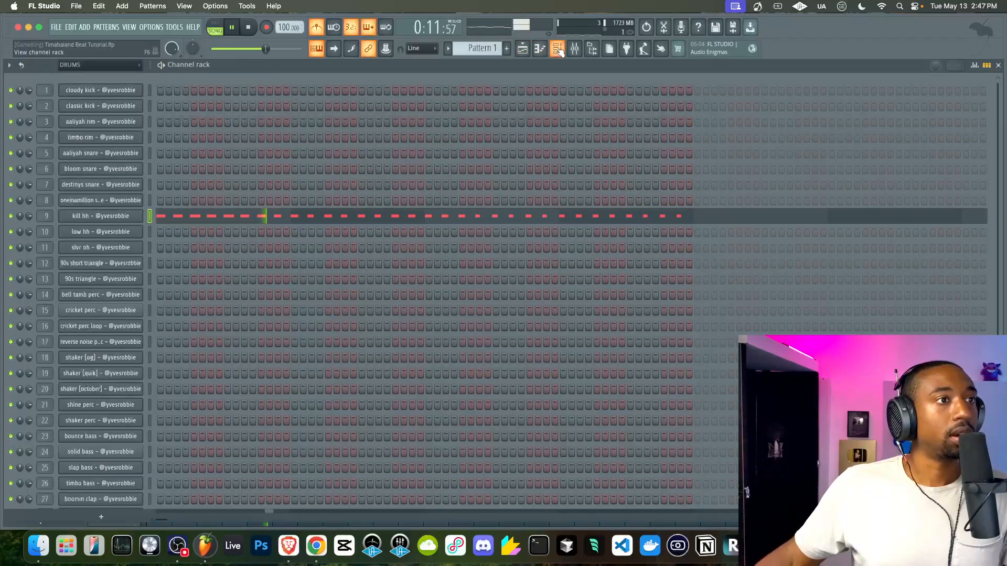
click(295, 153)
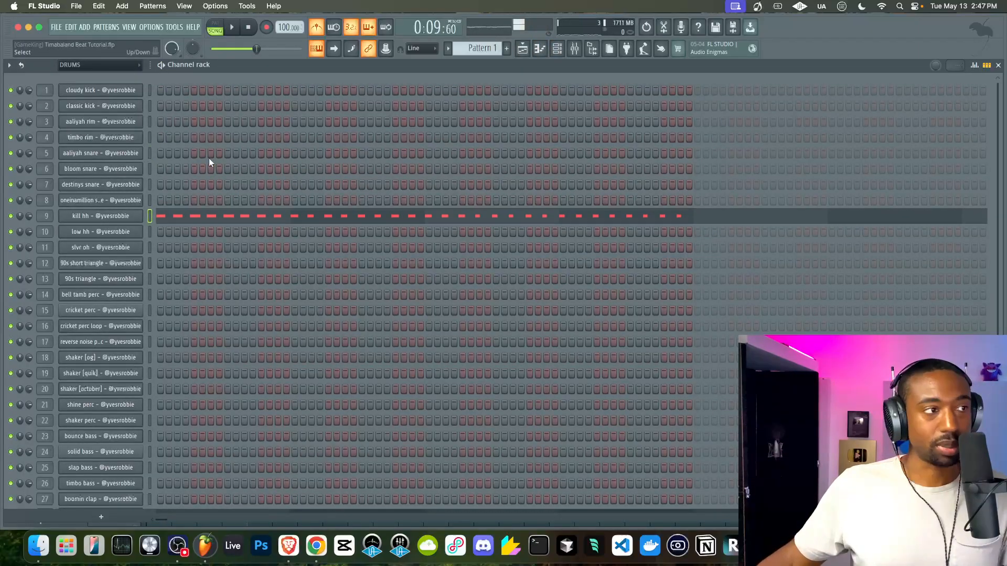
key(super+x)
click(507, 48)
key(super+v)
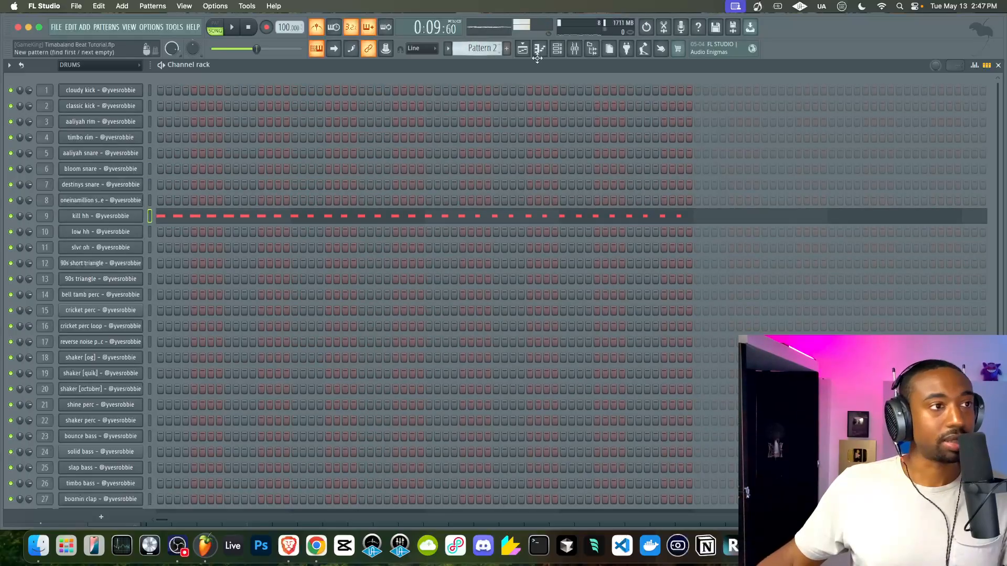
click(528, 54)
drag(153, 192, 275, 203)
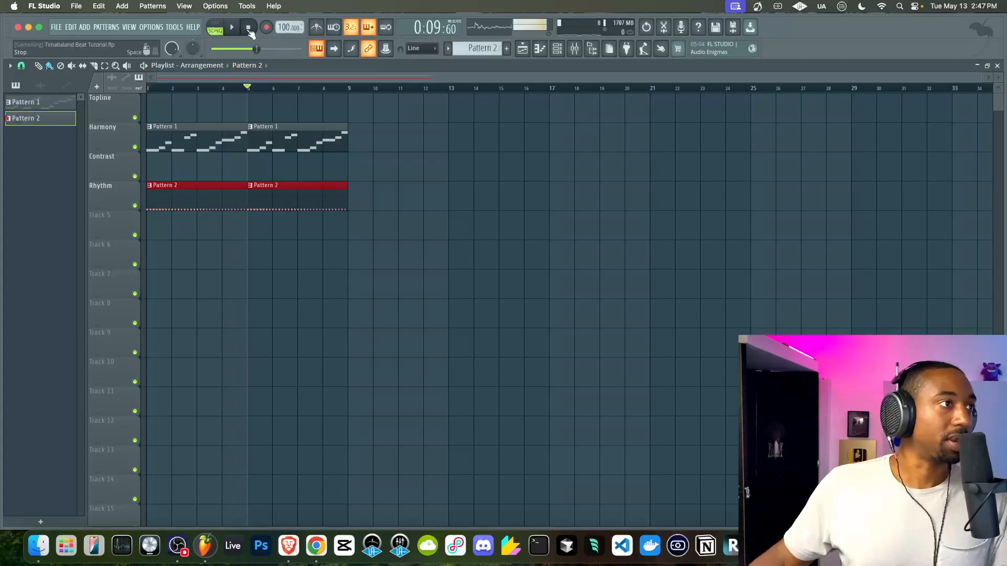
Create an empty Pattern 3 and select the timbo rim channel in the DRUMS group with the beat playing.
click(559, 49)
scroll(493, 46, down, 1)
scroll(494, 46, up, 1)
scroll(494, 46, down, 1)
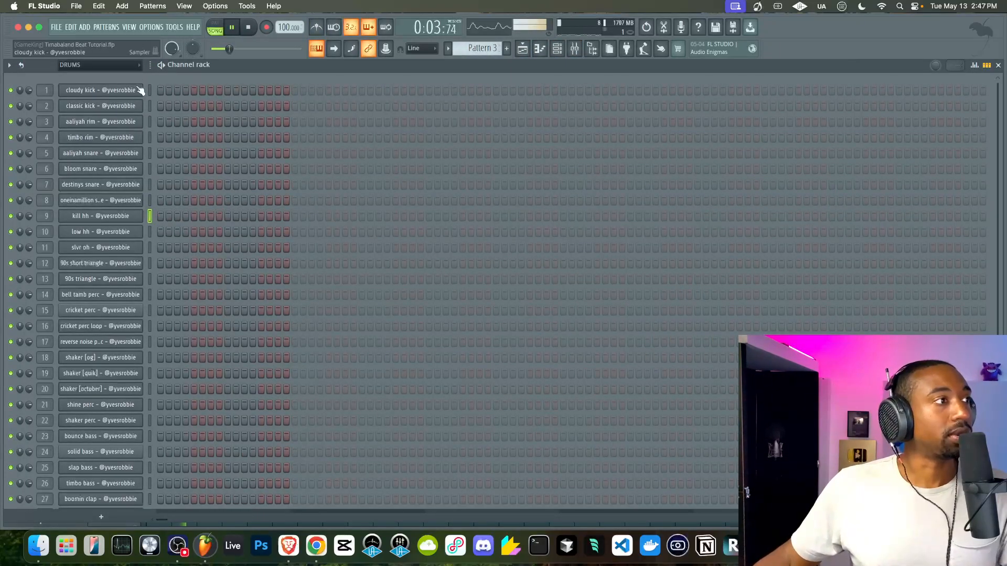
click(149, 137)
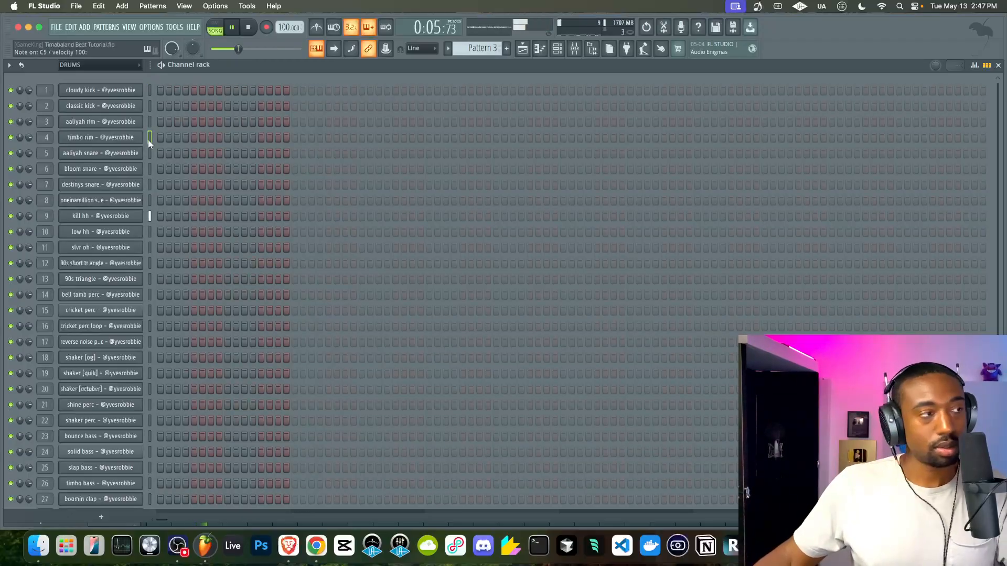
Record a timbo rim take into Pattern 3 over the eight-bar arrangement.
click(526, 52)
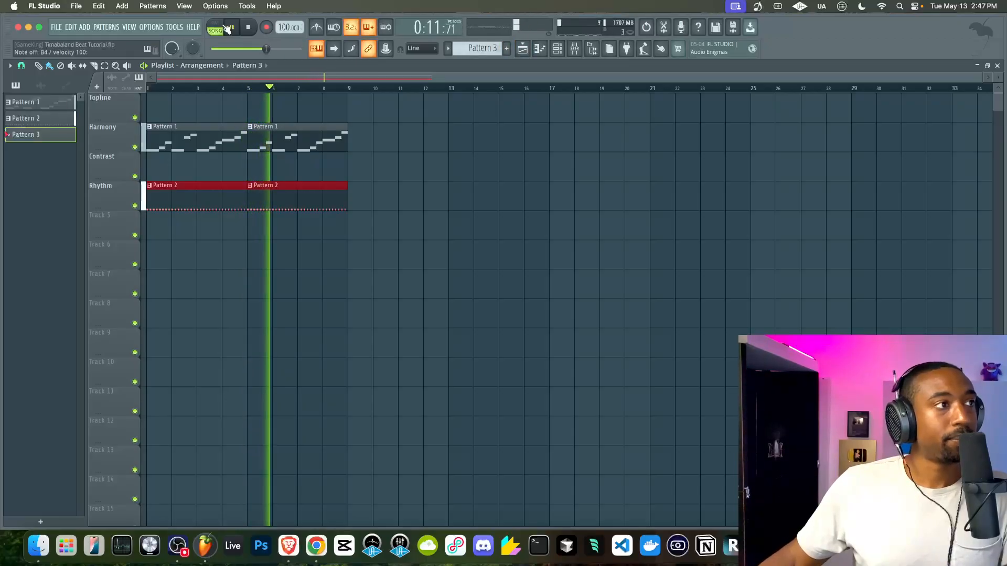
click(252, 27)
right_click(520, 214)
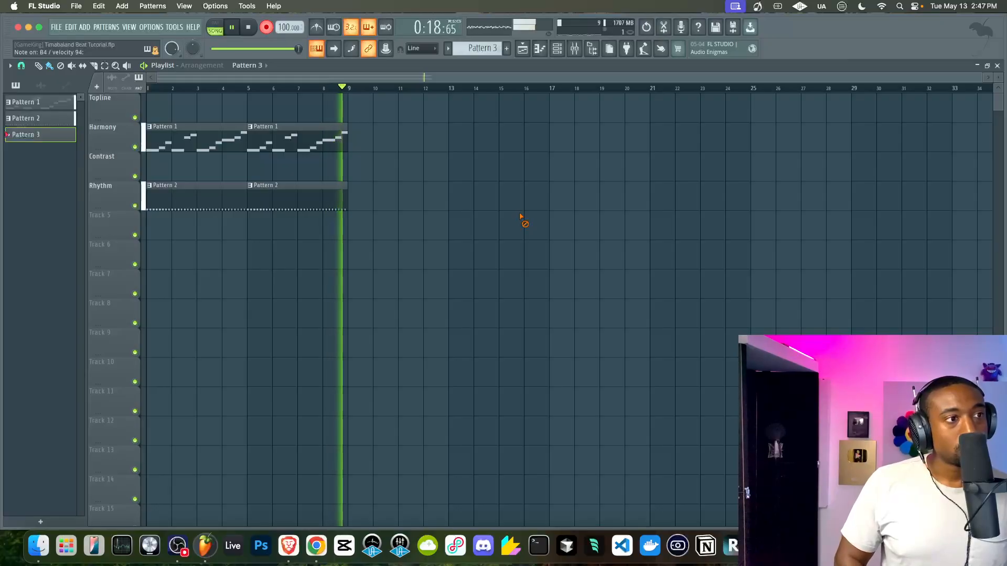
key(space)
Place Pattern 3 at bar 1 of the Topline track and quick-quantize its timbo rim notes in the piano roll.
key(space)
double_click(231, 105)
key(alt+q)
key(Return)
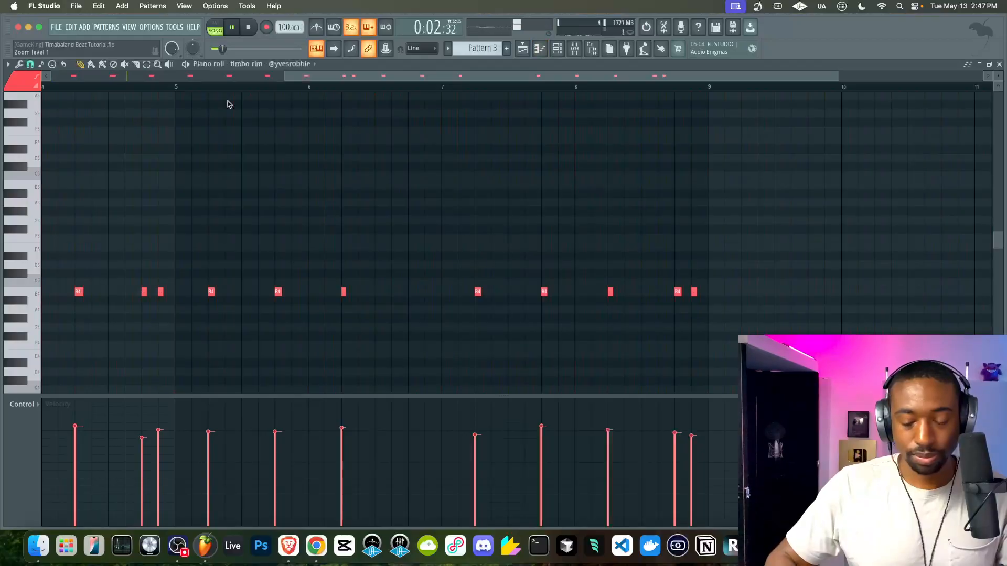
Create Pattern 4, select the cloudy kick channel, and record a kick take over the arrangement.
click(554, 53)
scroll(495, 48, up, 1)
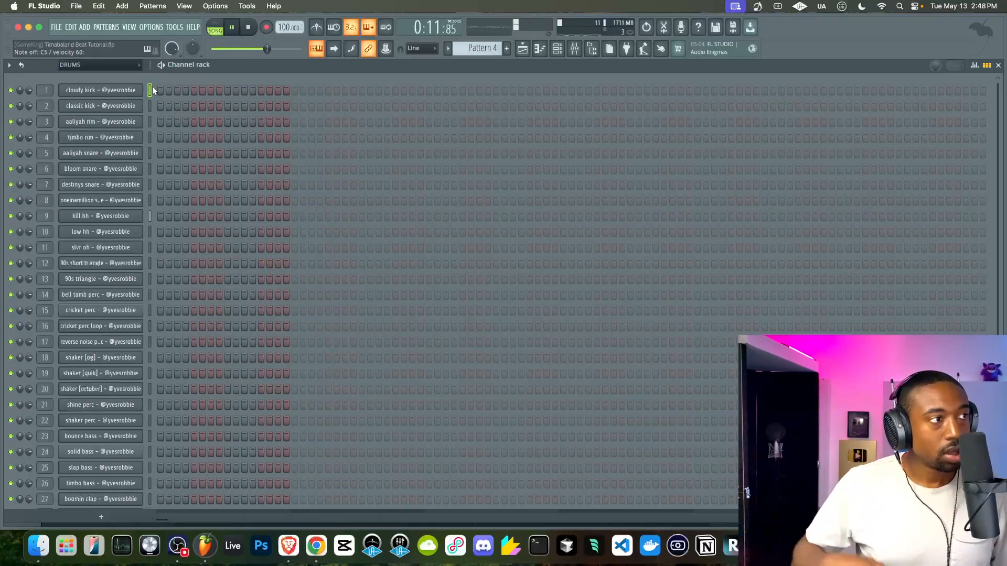
click(522, 49)
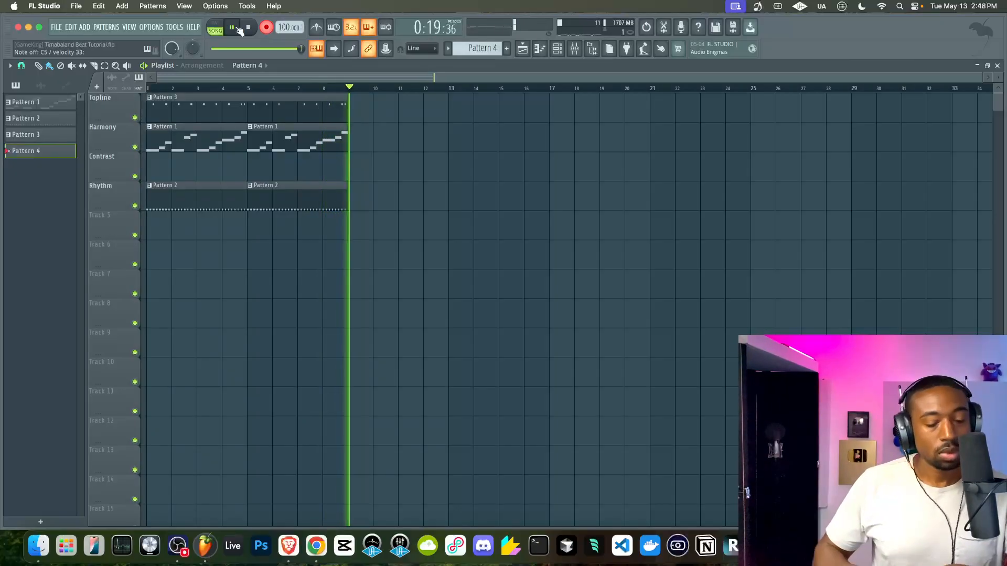
key(space)
Place Pattern 4 at bar 1 of the Contrast track and check its cloudy kick notes in the piano roll.
key(space)
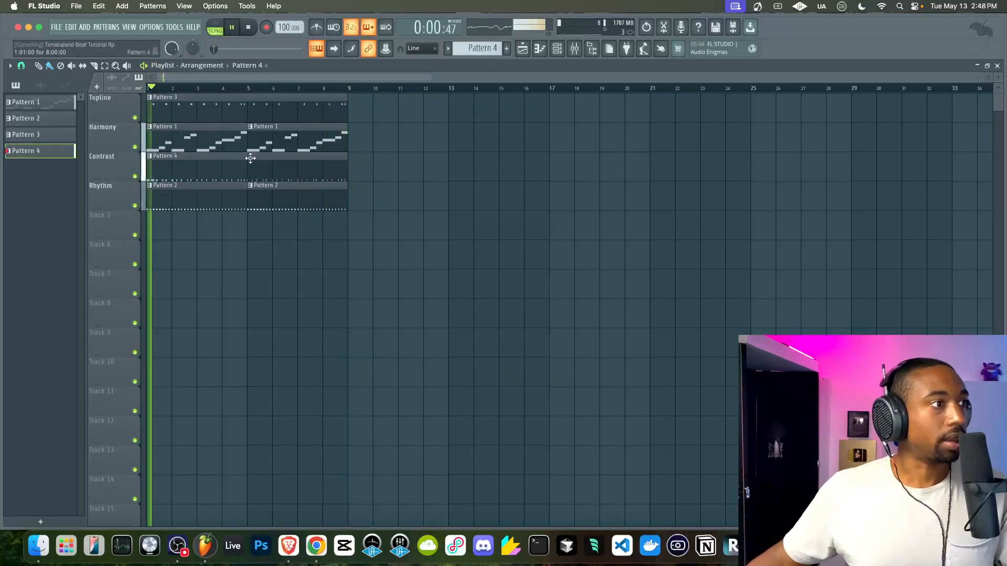
click(254, 161)
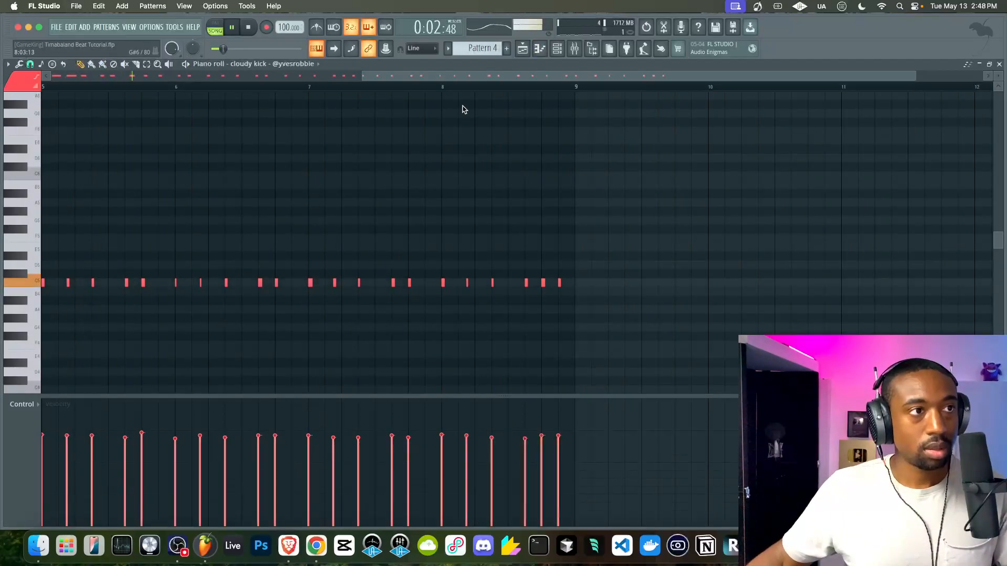
click(523, 52)
key(space)
Rearrange the drum clips with Pattern 4 on the Rhythm track, Pattern 2 on Track 5, and Pattern 3 on Track 6.
drag(345, 214, 346, 210)
drag(180, 173, 181, 211)
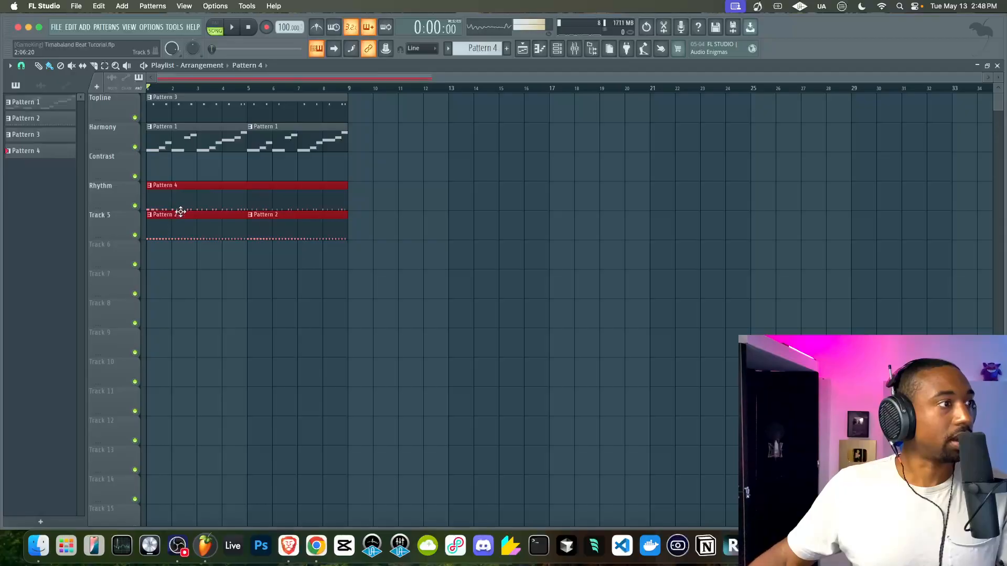
drag(186, 102, 177, 254)
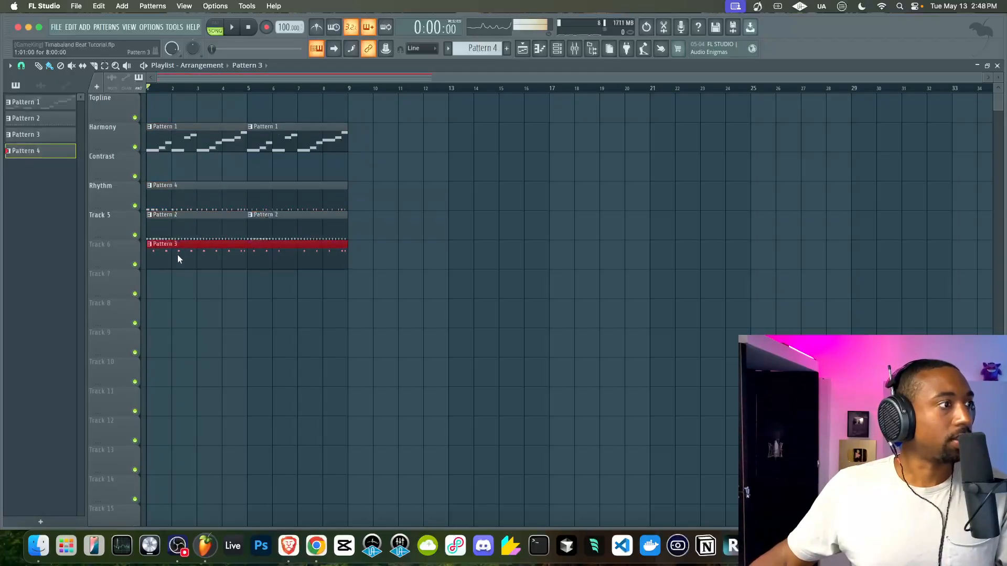
super+click(187, 289)
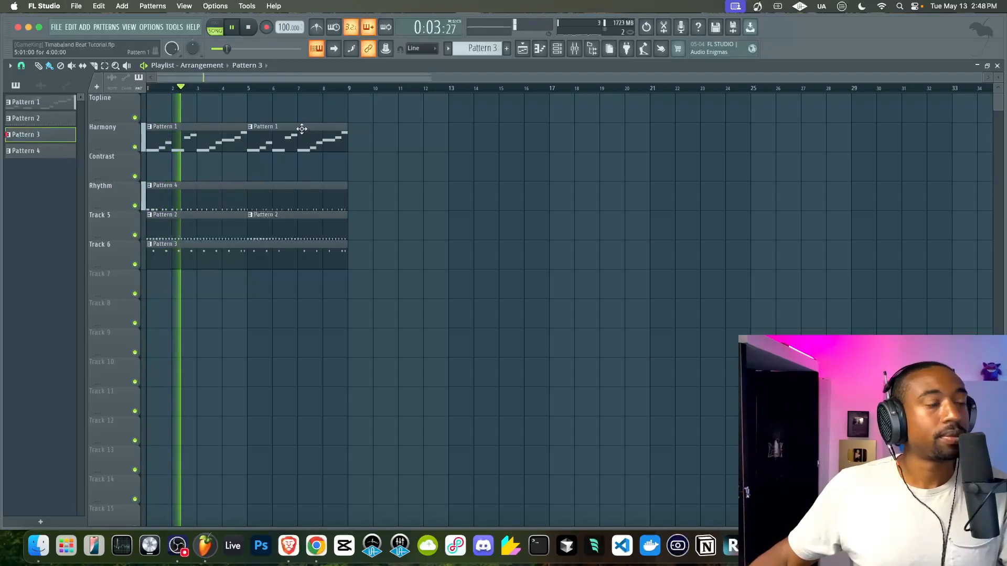
Create an empty Pattern 5 and switch the channel rack to the INSTRUMENTS group.
click(557, 52)
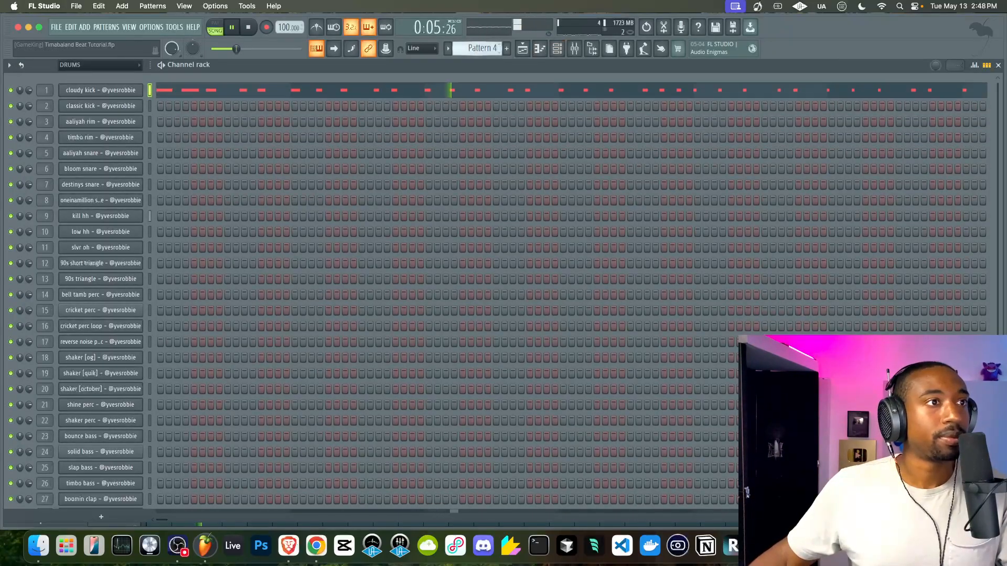
key(Right)
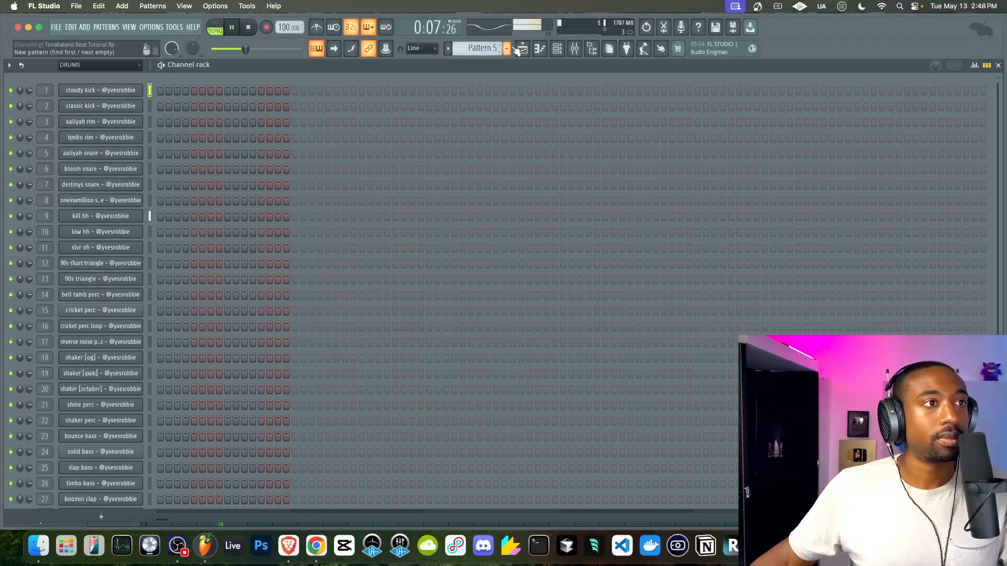
scroll(169, 294, down, 3)
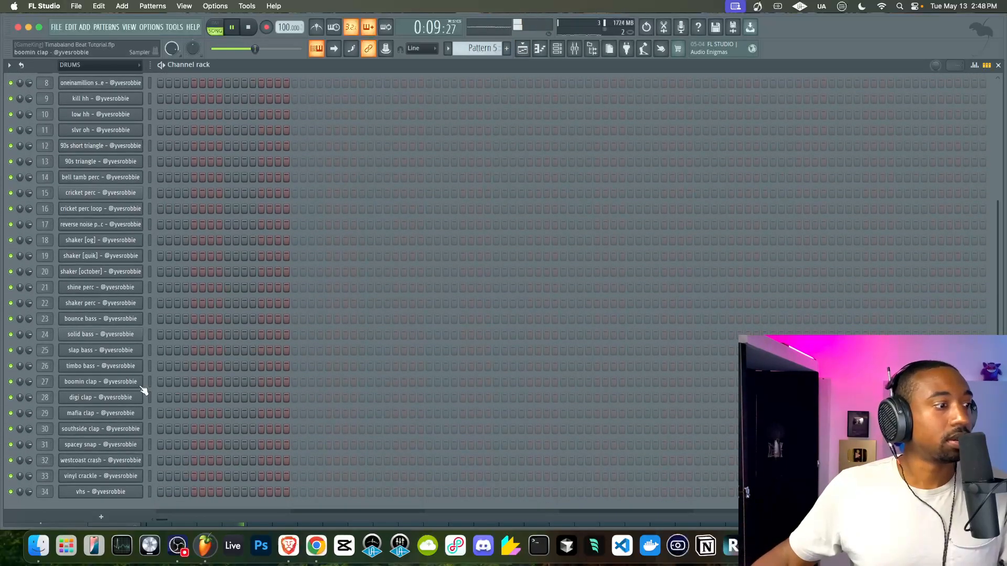
click(91, 99)
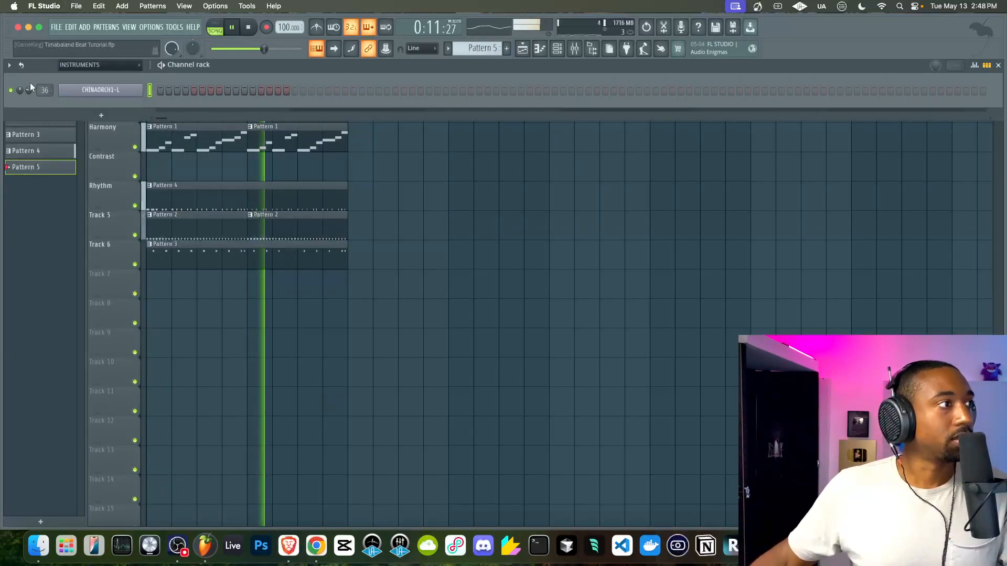
click(557, 50)
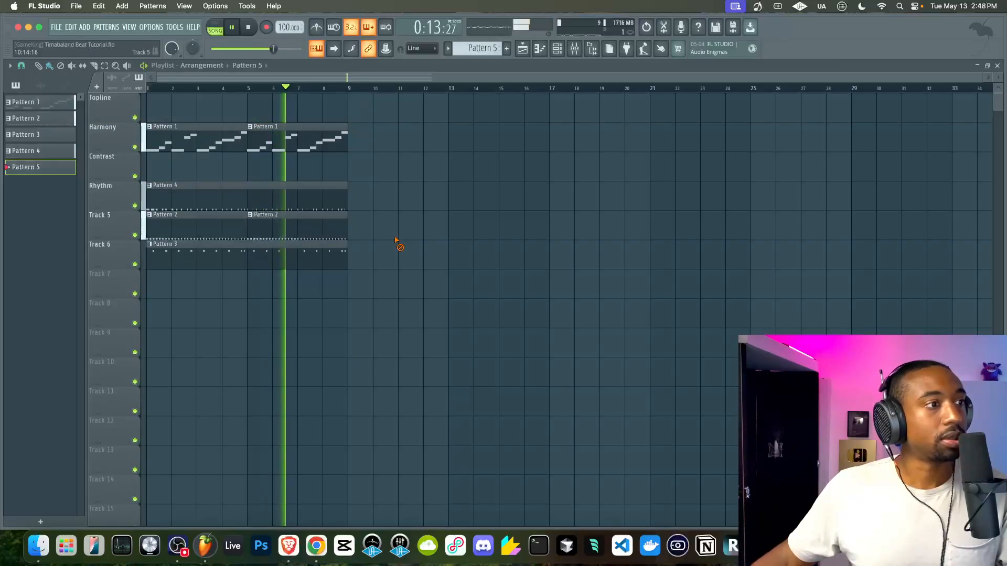
click(559, 50)
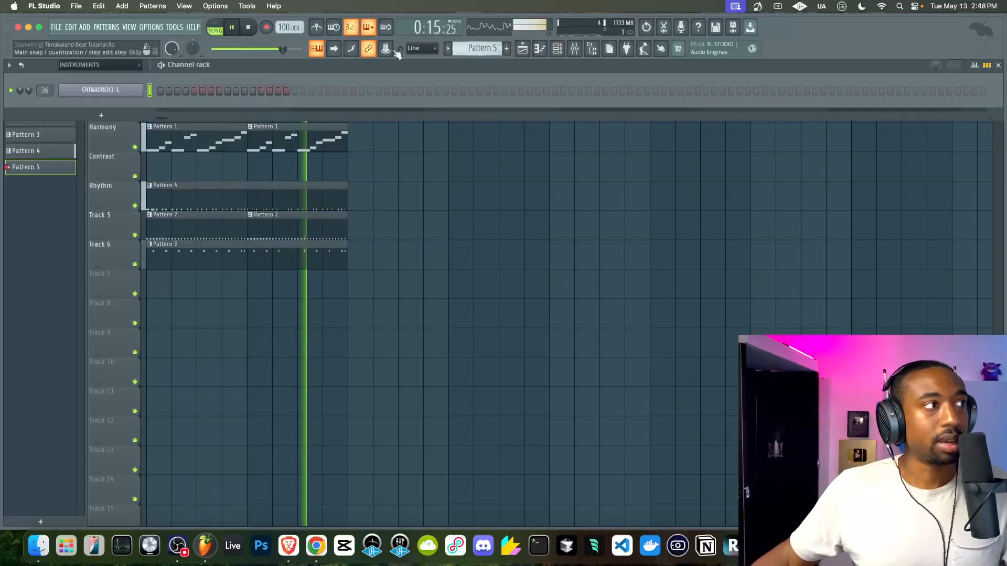
Show the browser and audition the samples in the CHINA ORCHS folder, including CHINAORCH2-L.
click(592, 50)
key(space)
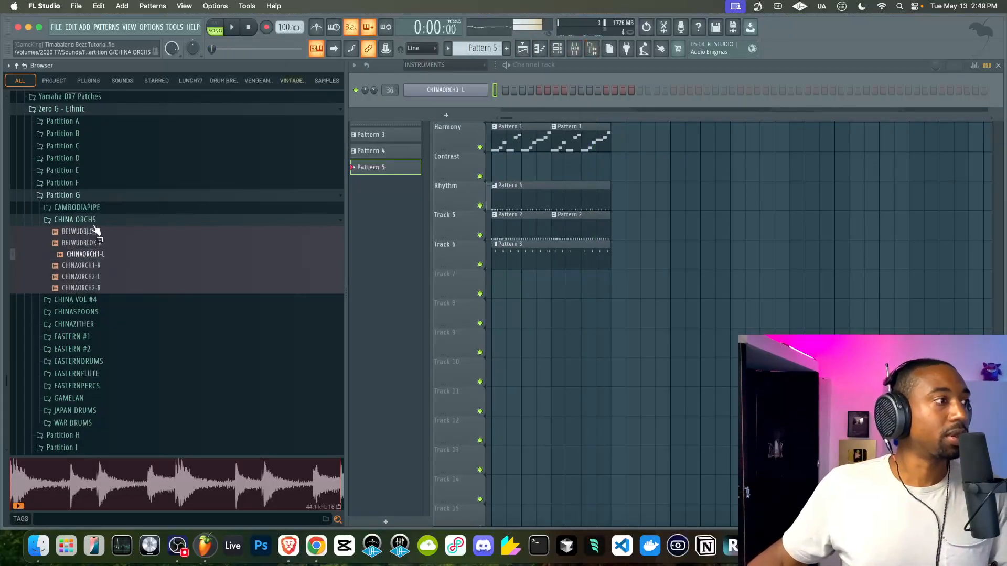
click(94, 221)
click(100, 234)
click(100, 232)
click(100, 222)
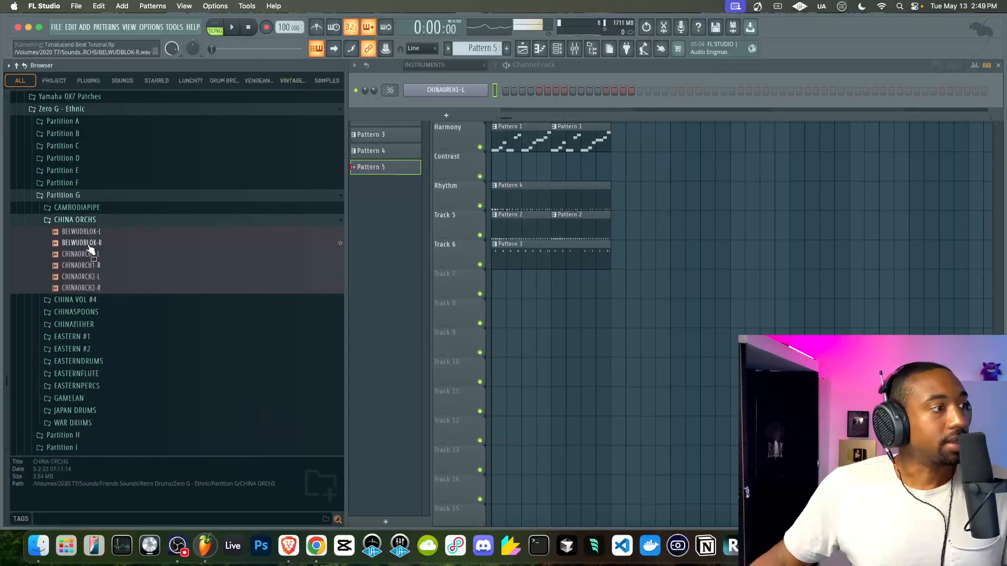
click(88, 268)
key(space)
key(space)
click(88, 278)
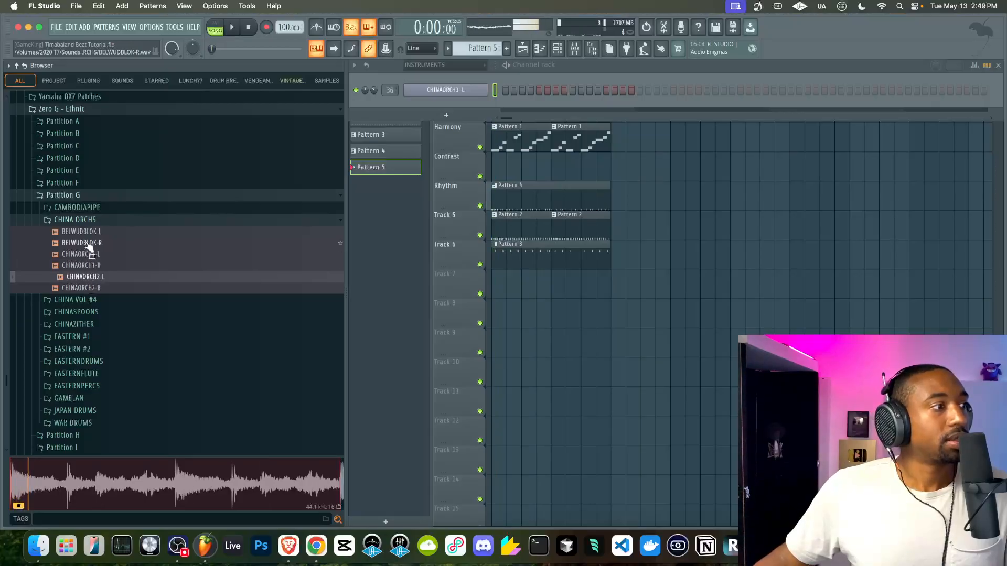
key(space)
Audition CHINA #2, CHINA #3 and CHINA HORN 1 from CHINA VOL #4 over the beat, and open the CHINASPOONS folder.
click(89, 220)
key(space)
key(space)
click(89, 233)
click(83, 255)
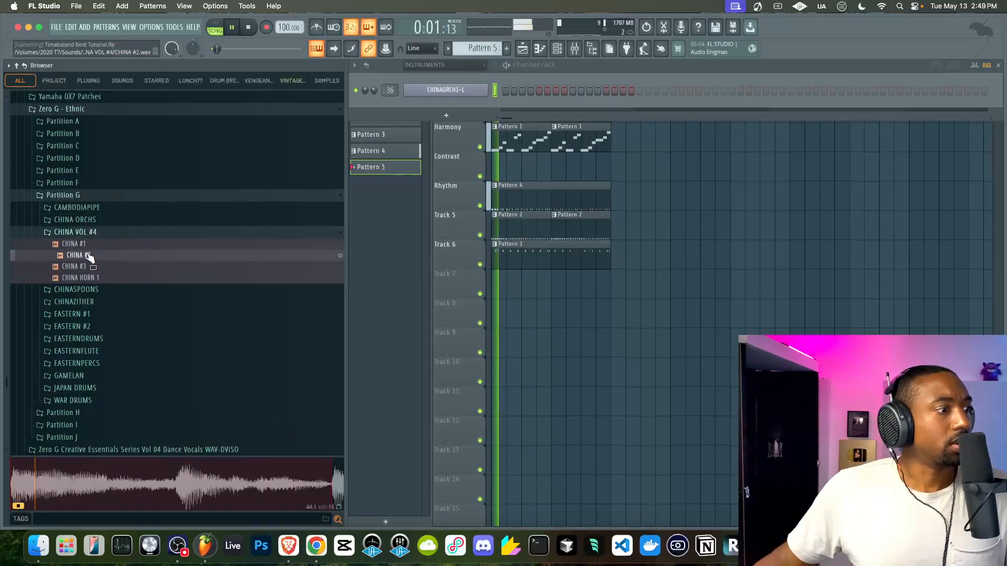
click(85, 266)
click(89, 276)
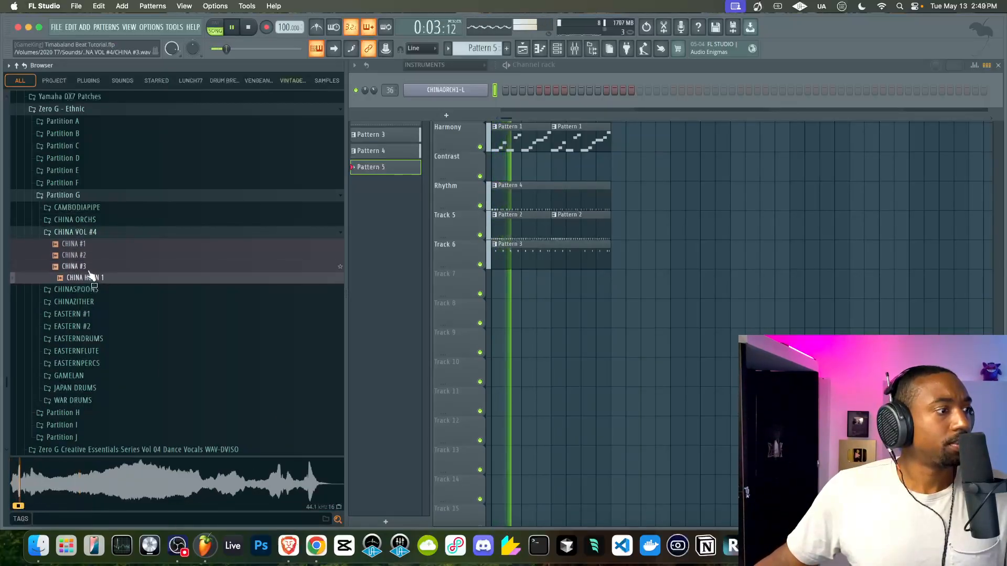
click(93, 234)
click(95, 245)
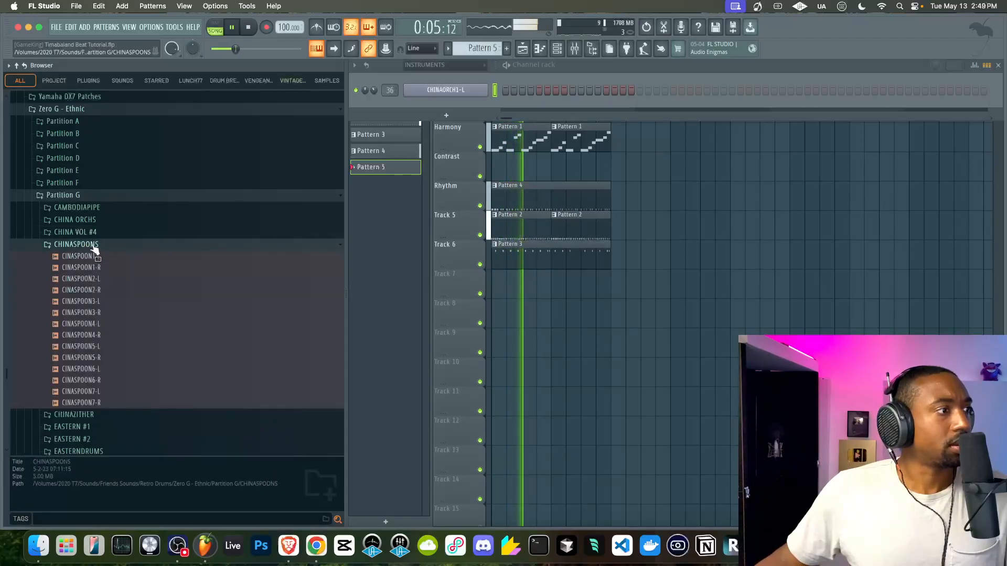
Close the CHINASPOONS folder and audition the CHINAZITHER samples up to CHINAZITH2-R over the beat.
click(95, 246)
click(94, 256)
click(96, 281)
click(94, 291)
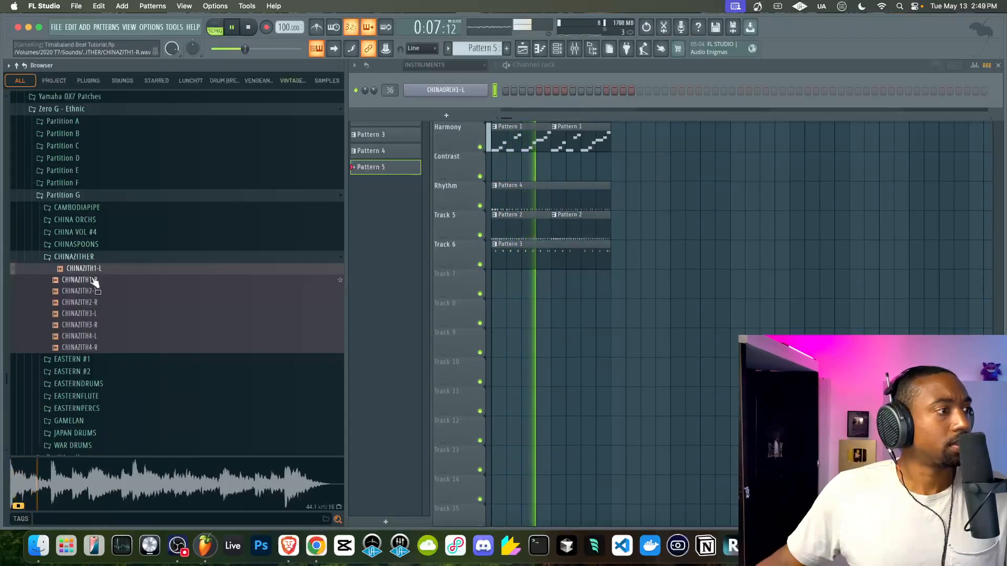
click(94, 302)
key(space)
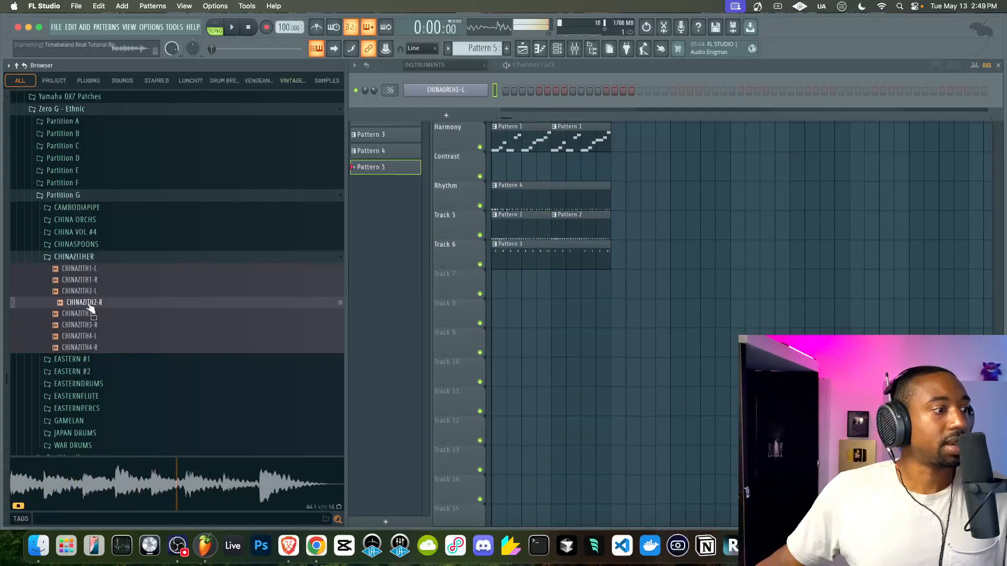
Load CHINAZITH2-R into a new Slicex channel and delete the extra slice marker just before Marker #10.
right_click(87, 305)
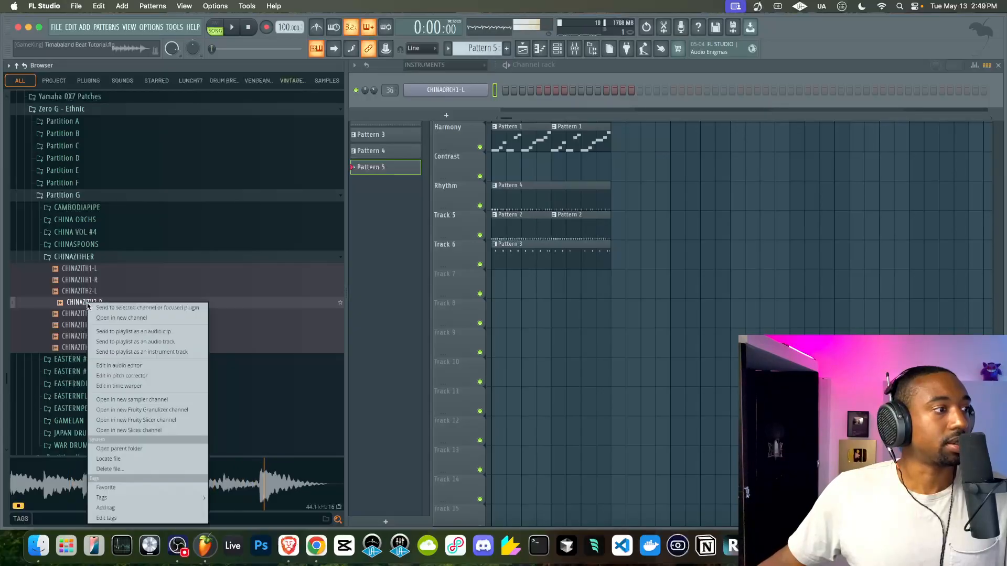
click(136, 430)
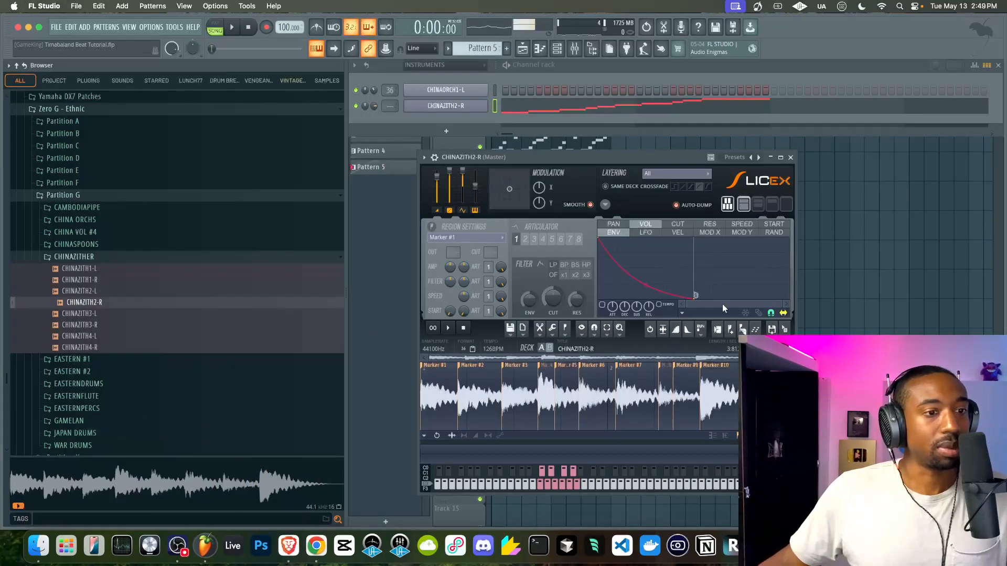
right_click(680, 367)
click(697, 382)
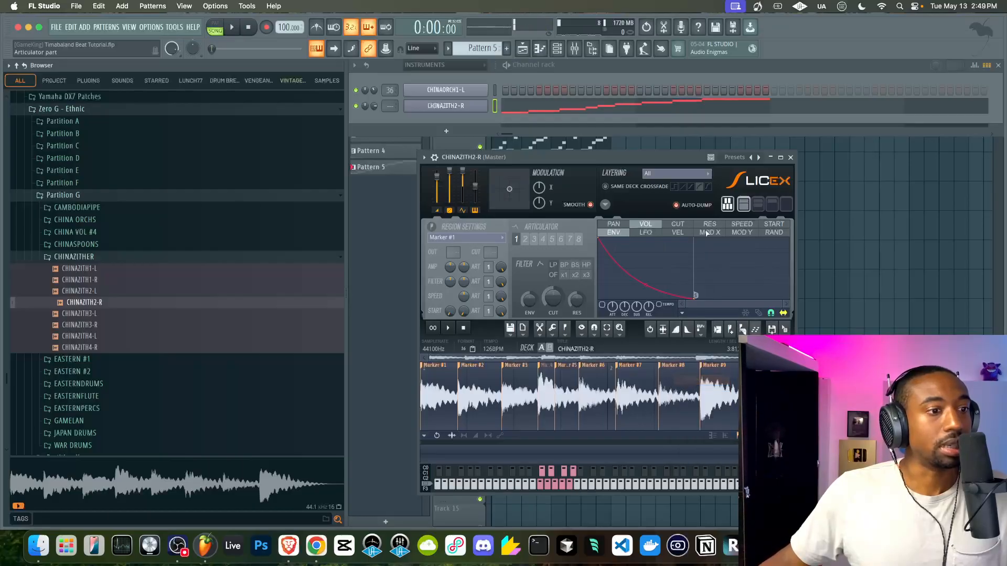
click(792, 158)
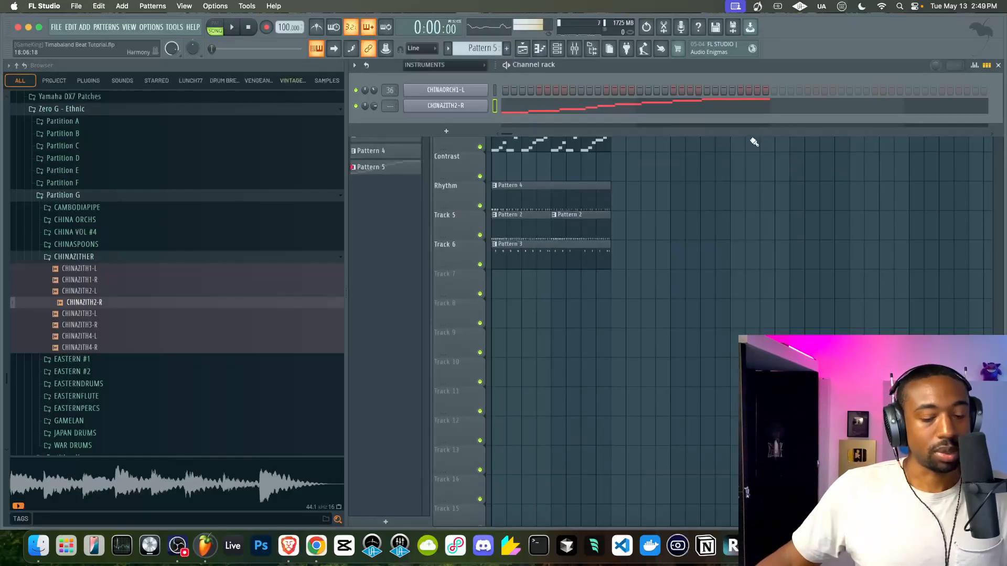
Clear the auto-dumped notes from the CHINAZITH2-R channel and route it to mixer track 37.
key(super+x)
key(ctrl+l)
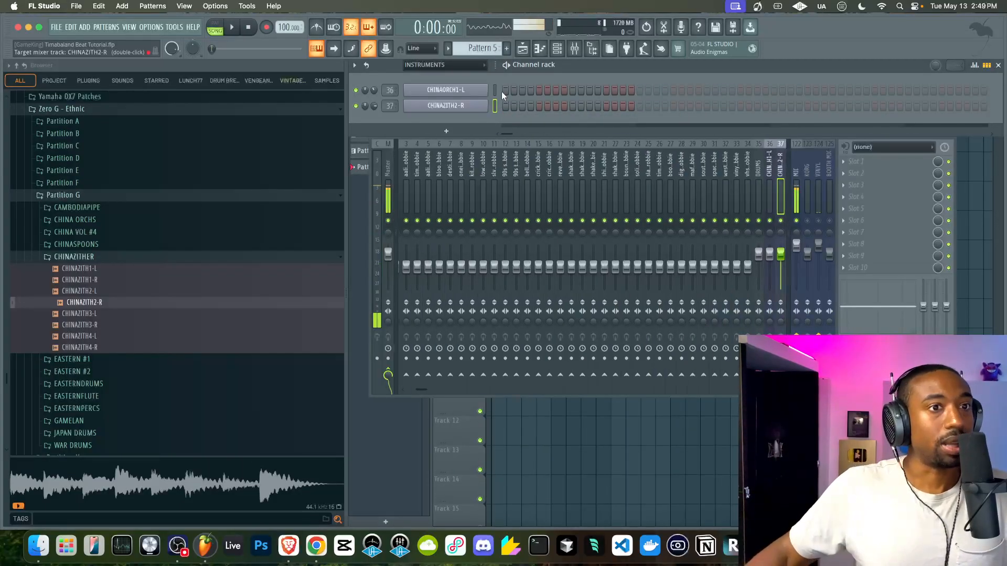
Rehearse and record a CHINAZITH2-R part alternating the Marker #2 and Marker #9 slices into Pattern 5 over the beat.
key(space)
right_click(545, 437)
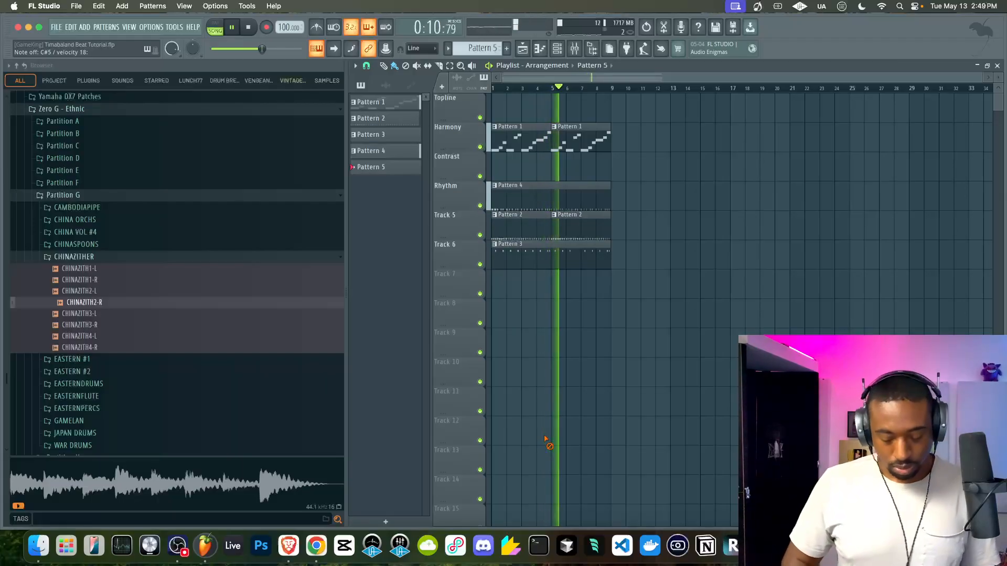
key(F6)
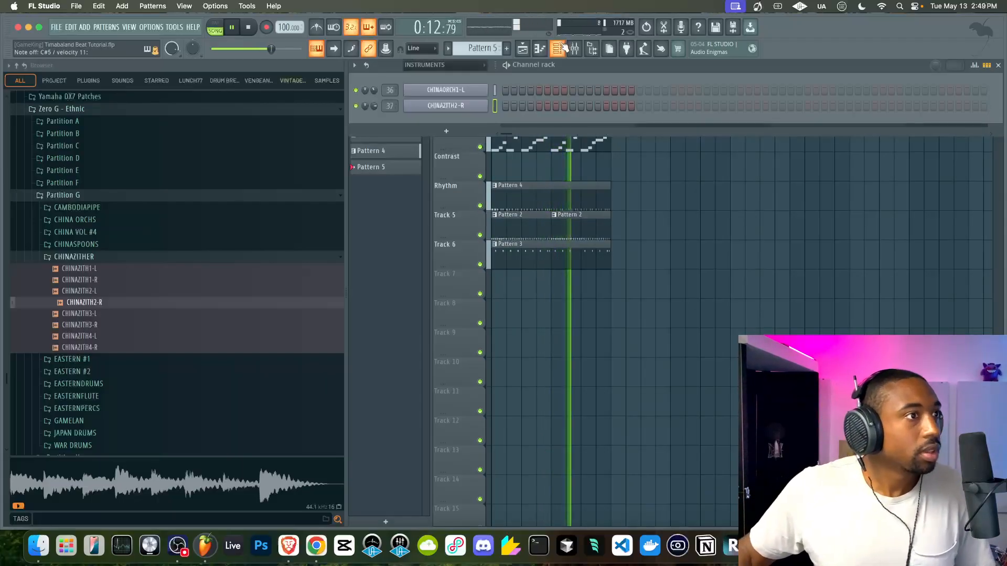
key(F6)
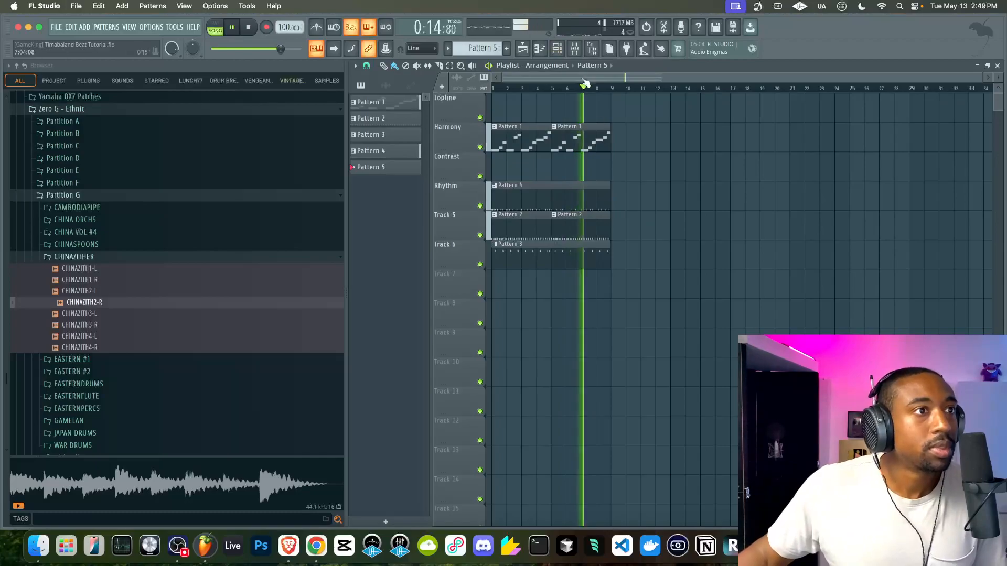
key(F6)
click(250, 28)
key(F6)
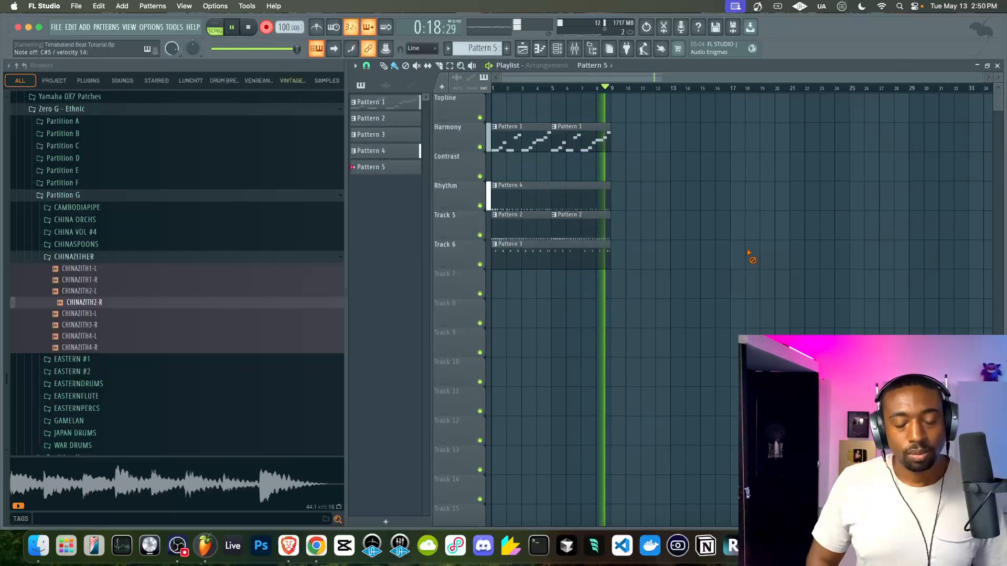
key(space)
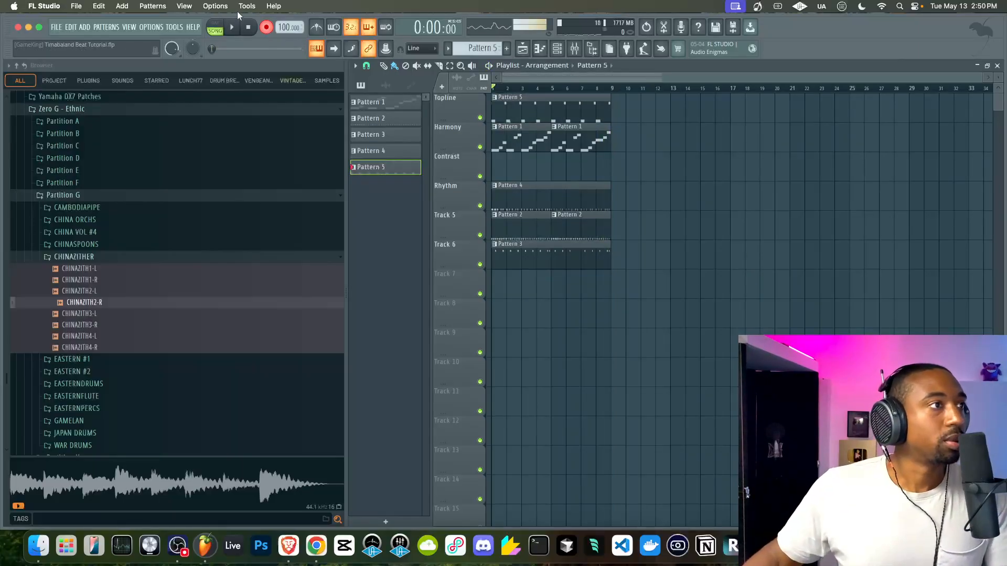
key(space)
Quantize the recorded CHINAZITH2-R notes in Pattern 5.
double_click(548, 106)
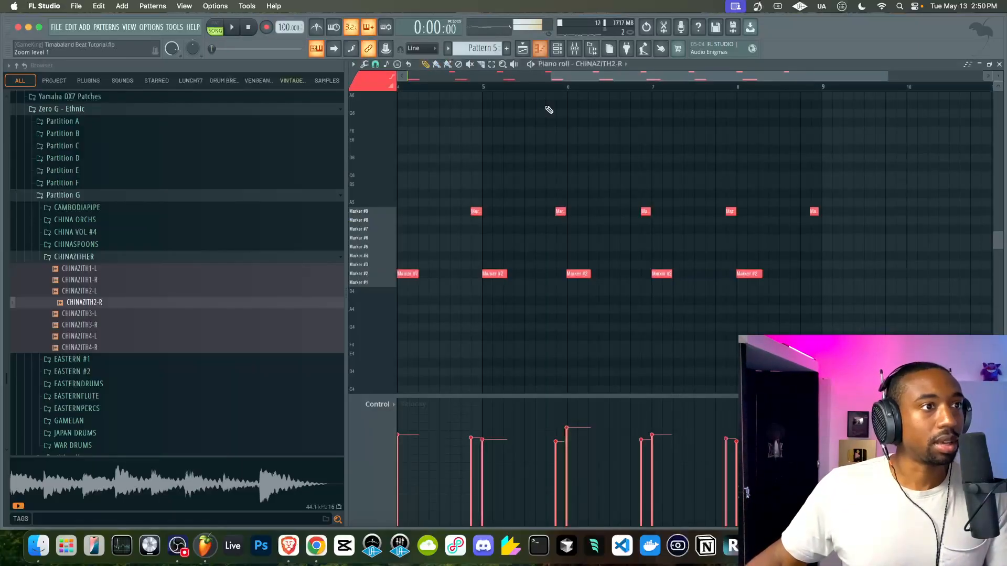
key(alt+q)
key(Return)
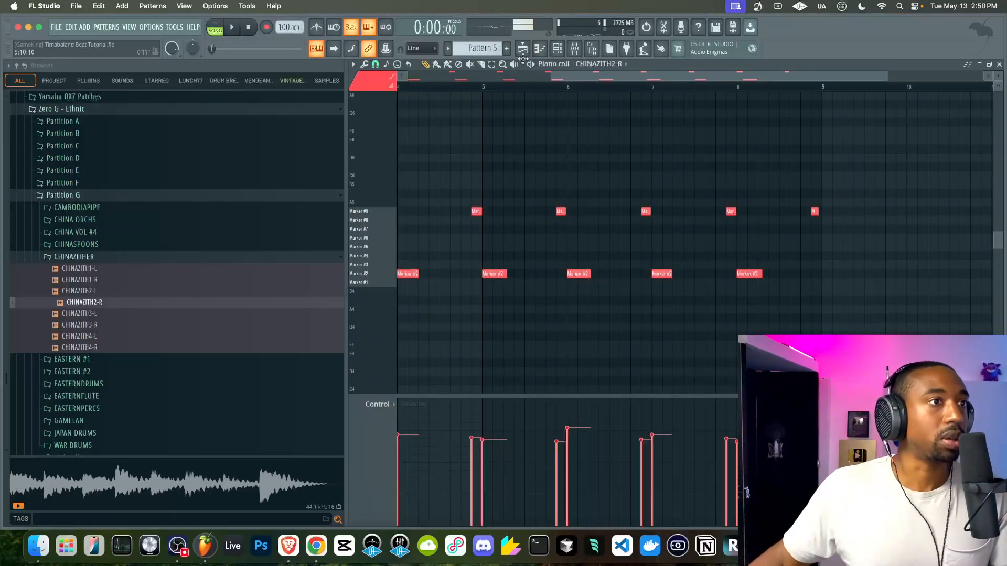
Rename playlist Track 8 as Topline Expression.
key(F5)
right_click(453, 305)
key(r)
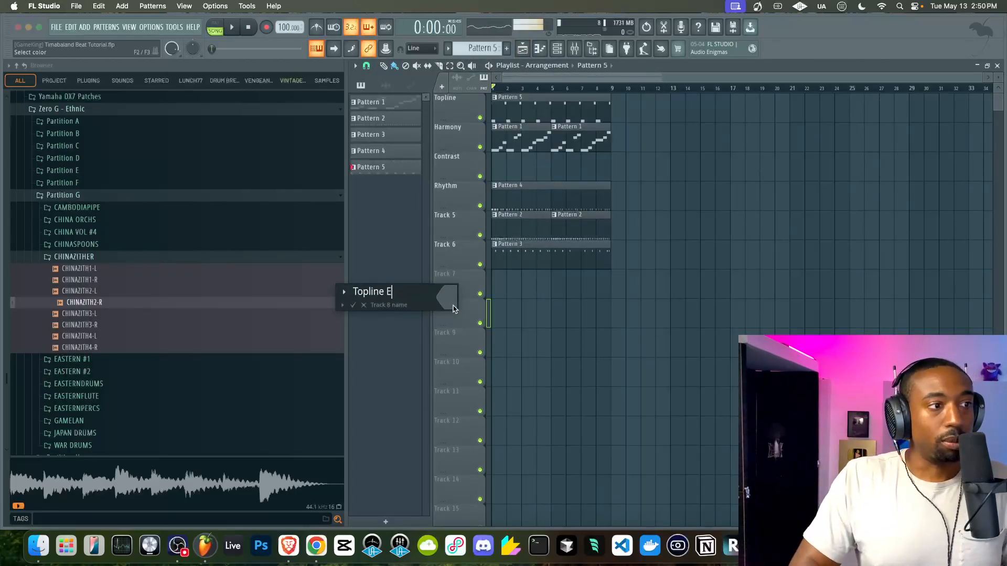
text(Topline Expression)
key(Return)
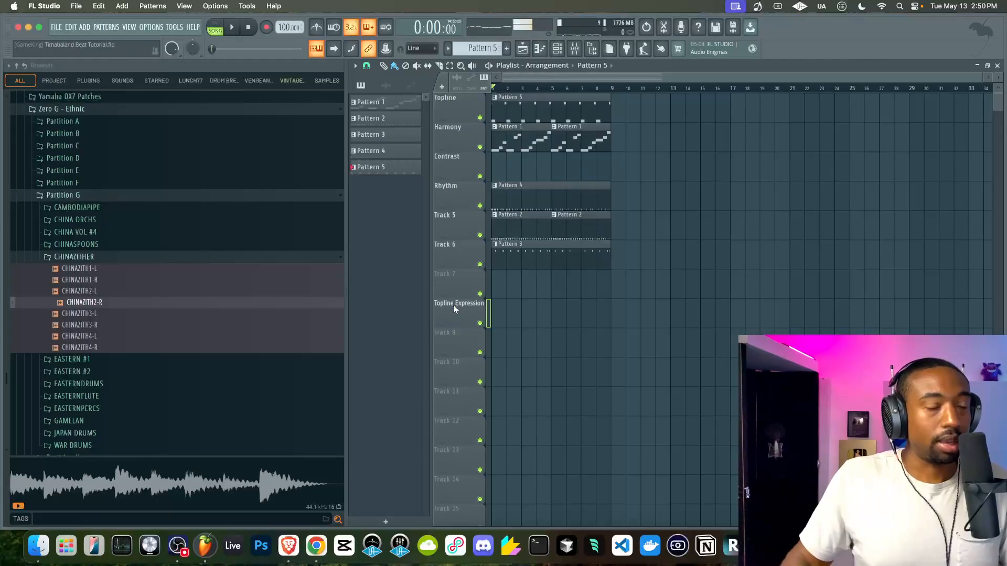
Move the Pattern 5 clip from the Topline track down to the Topline Expression track and check its notes.
super+click(523, 118)
key(shift+Down)
key(shift+Down)
key(shift+Down)
key(shift+Down)
key(shift+Down)
key(shift+Down)
key(shift+Down)
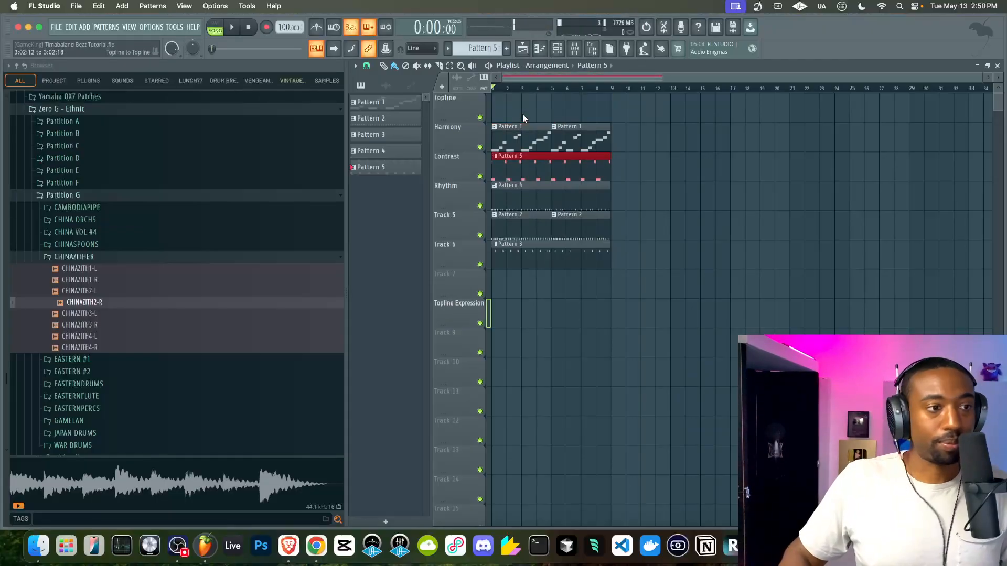
double_click(515, 317)
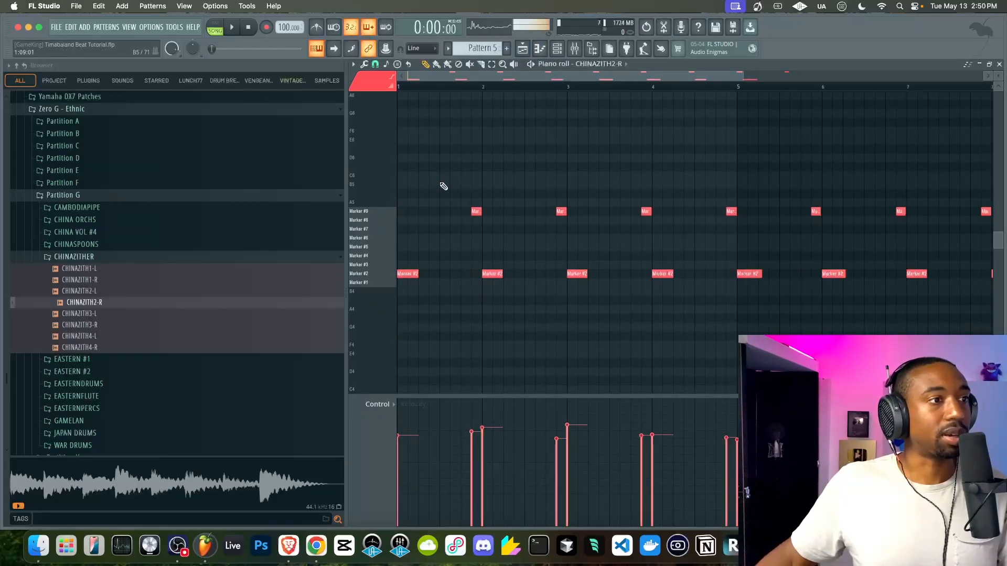
click(524, 49)
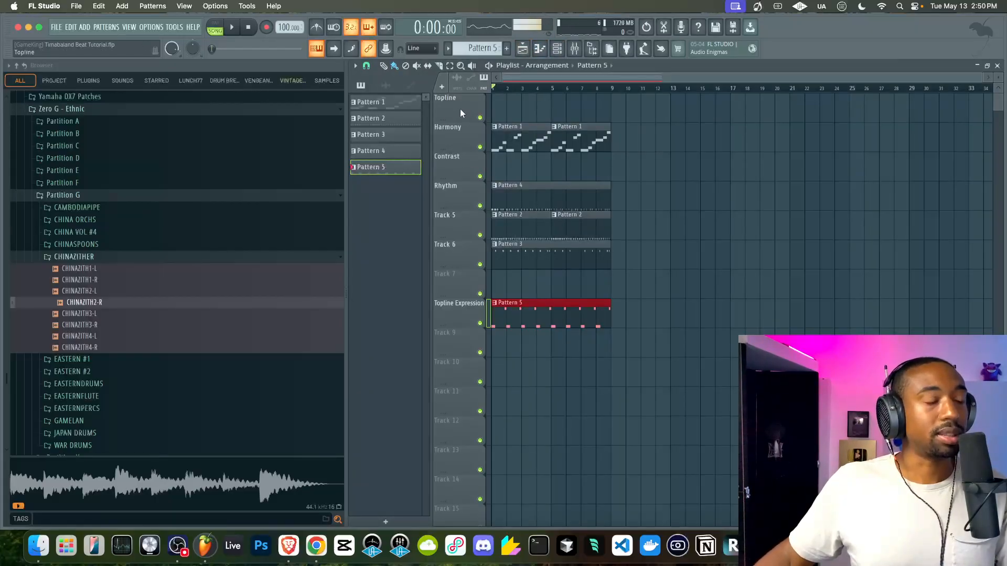
Rename playlist Track 5 and Track 6 as Rhythm.
double_click(457, 226)
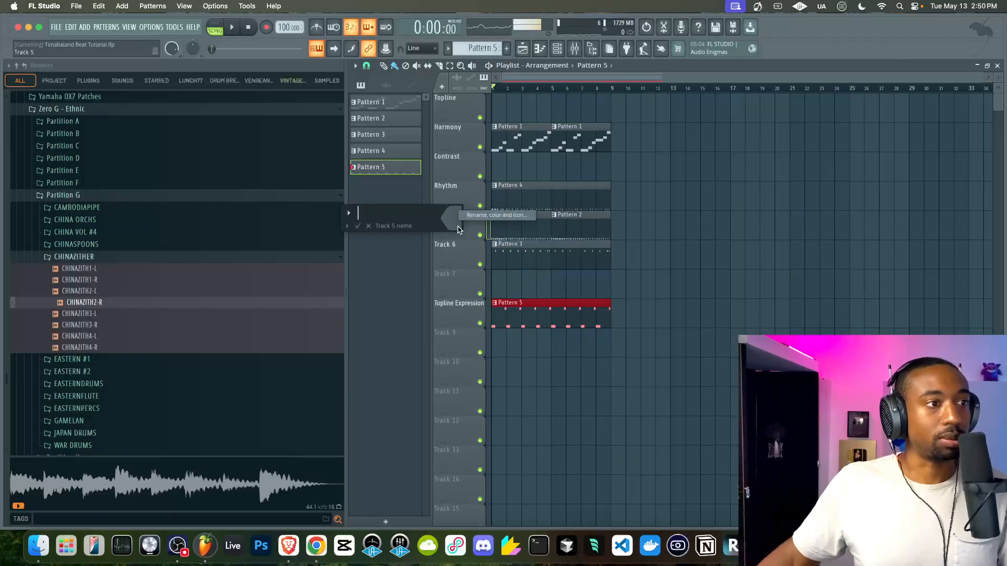
text(Rhythm)
key(Return)
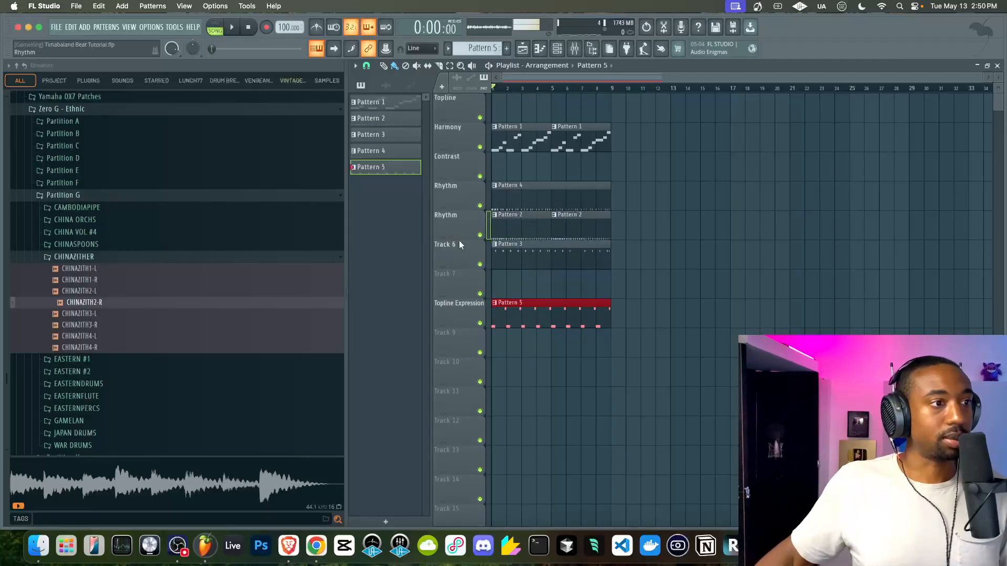
double_click(454, 261)
text(Rhythm)
key(Return)
Rename Track 9 as Harmony Expression and Track 10 as Contrast Expression.
right_click(461, 350)
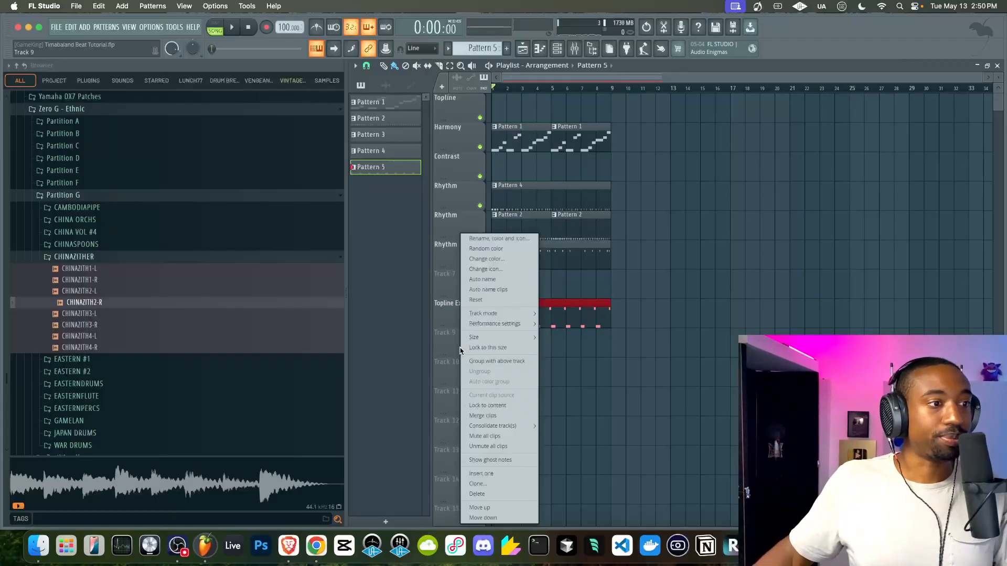
click(496, 239)
text(Harmony Expres)
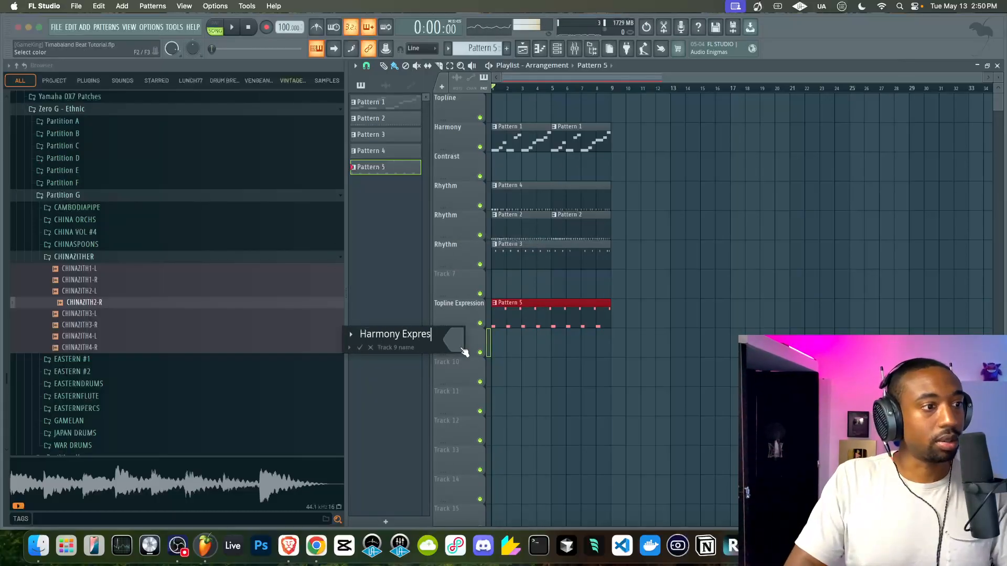
text(sion)
key(Return)
double_click(454, 368)
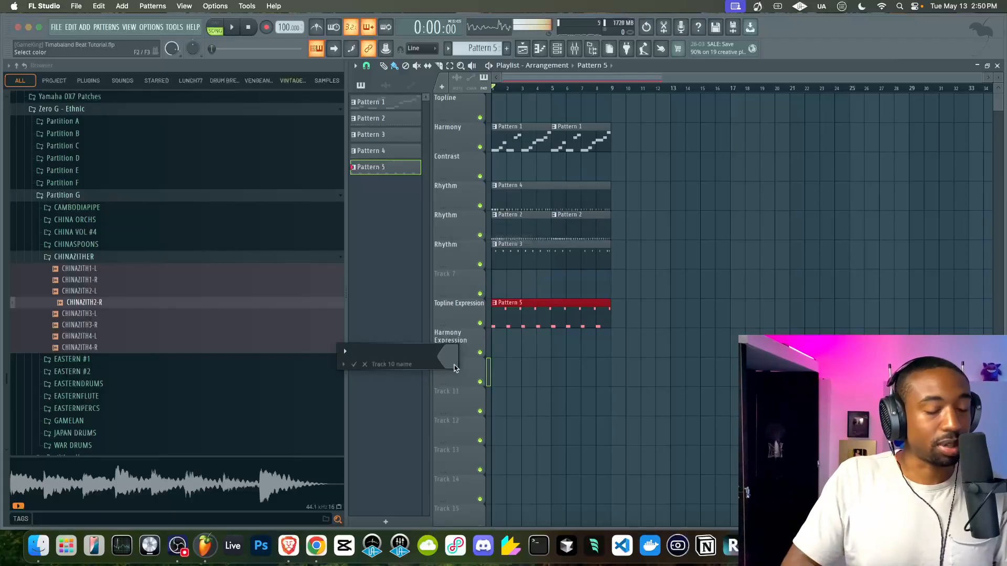
text(Contrast E)
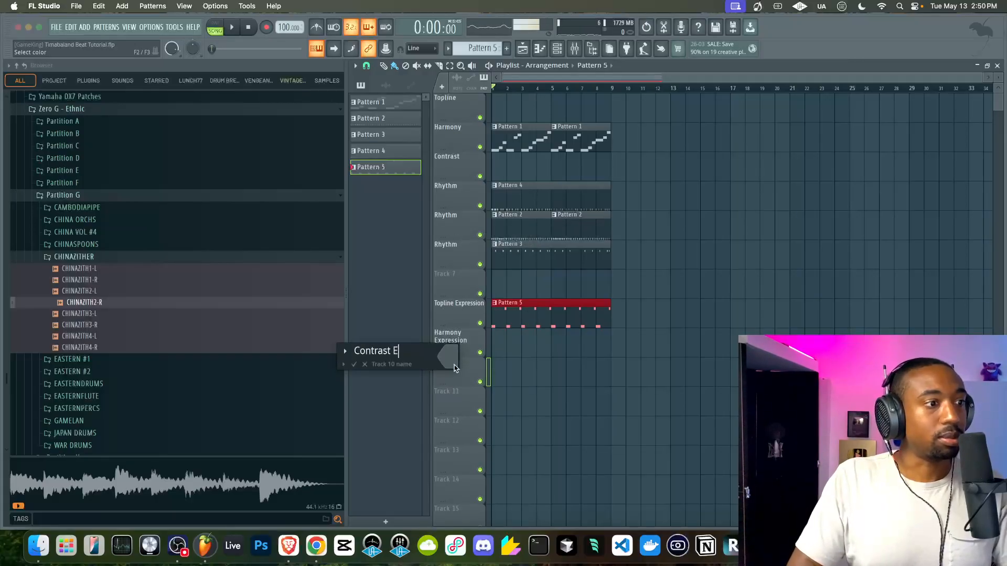
text(xpression)
key(Return)
Rename Track 11 as Rhythm Expression and deselect the Pattern 5 clip.
double_click(454, 397)
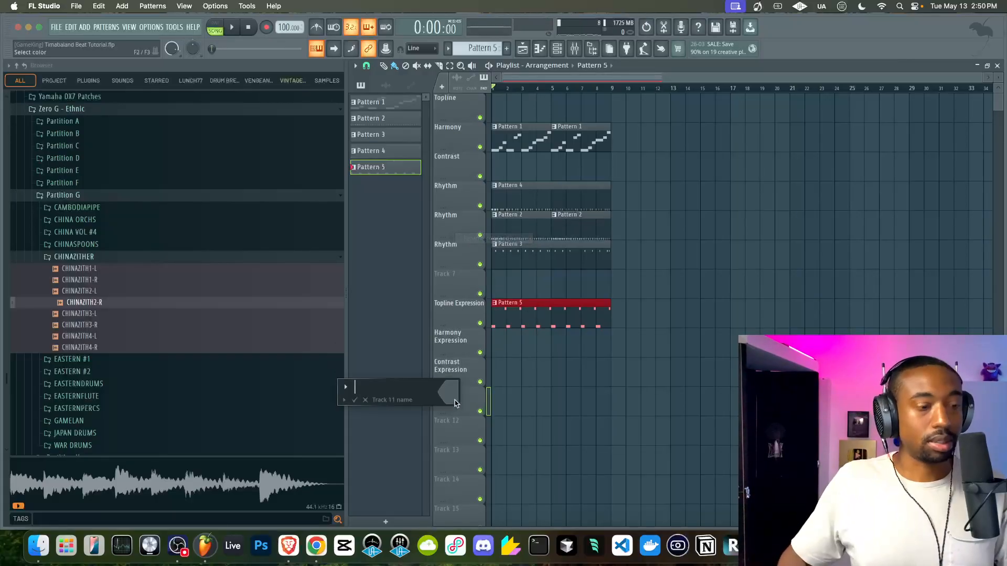
text(Rhythm Expressio)
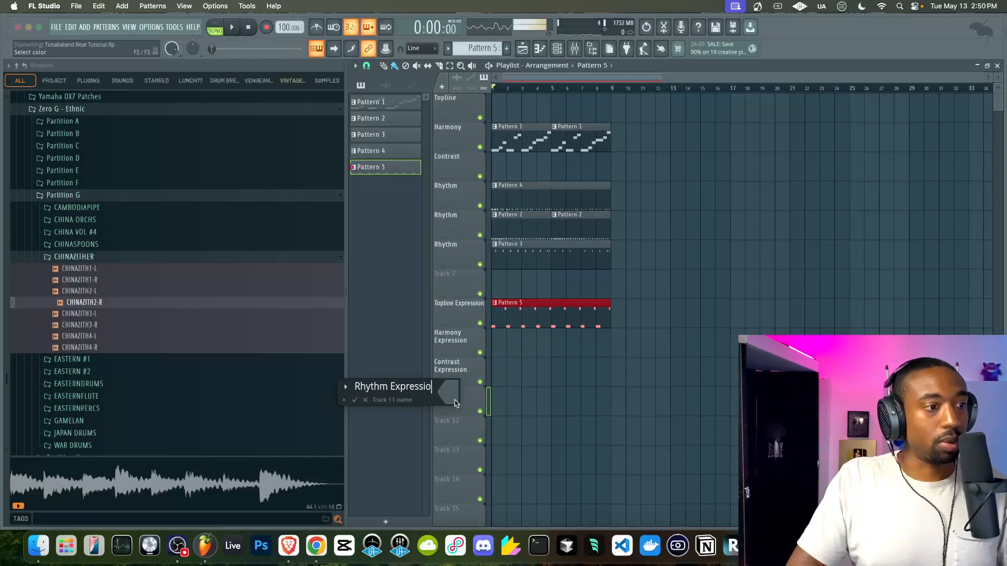
text(n)
key(Return)
click(539, 311)
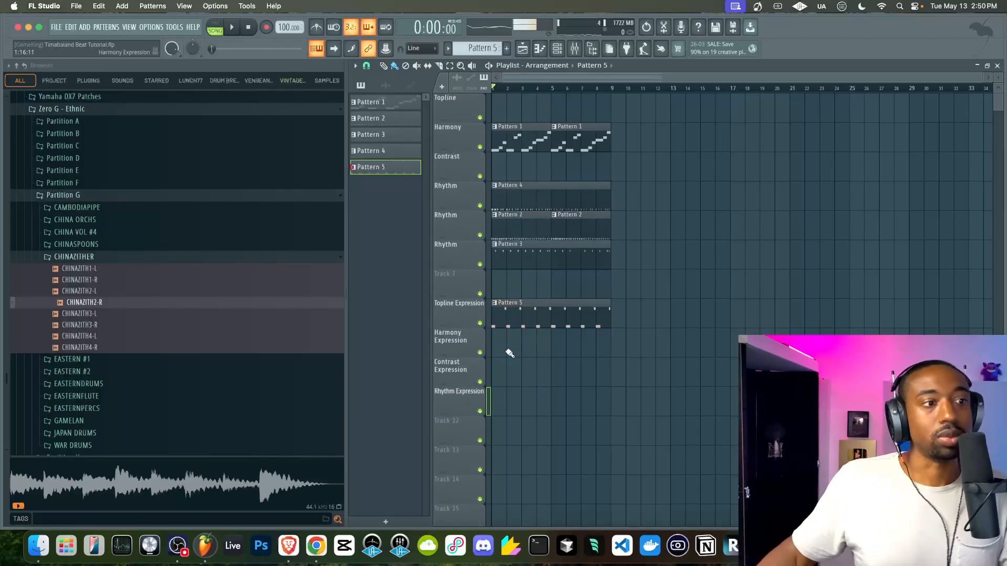
Play back the selected clips and quantize the start times of the Pattern 5 notes with the Default template.
drag(668, 383, 519, 131)
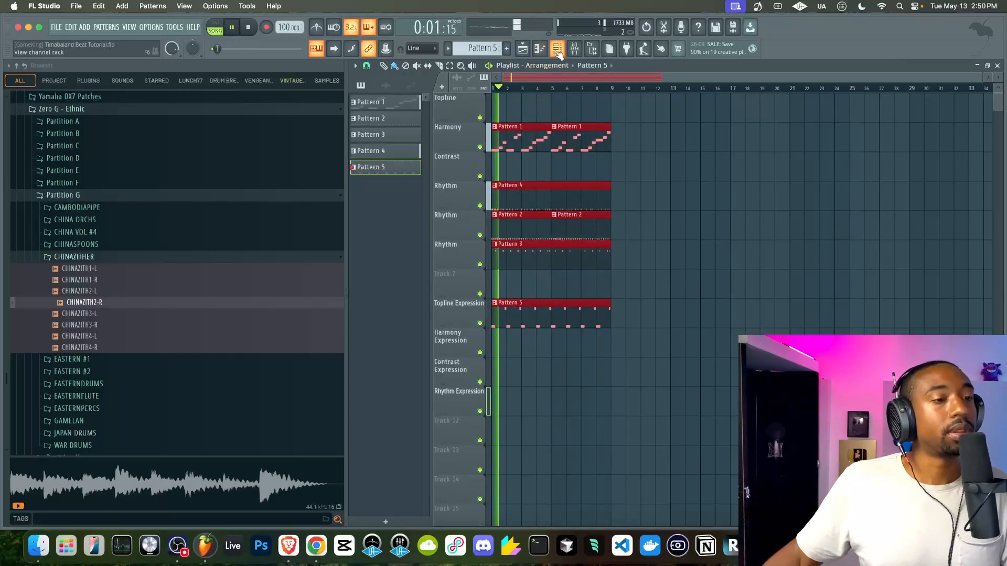
double_click(528, 302)
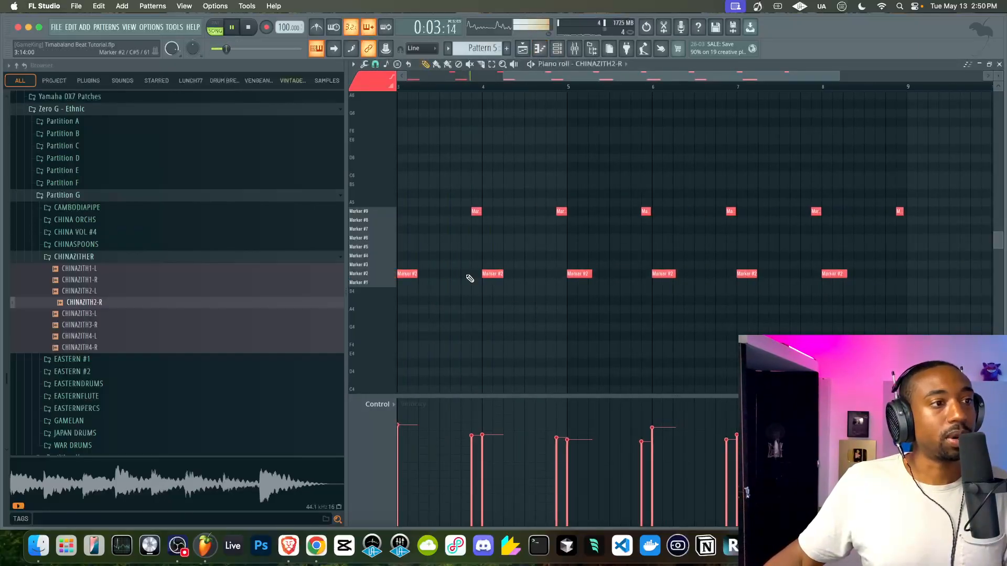
key(alt+q)
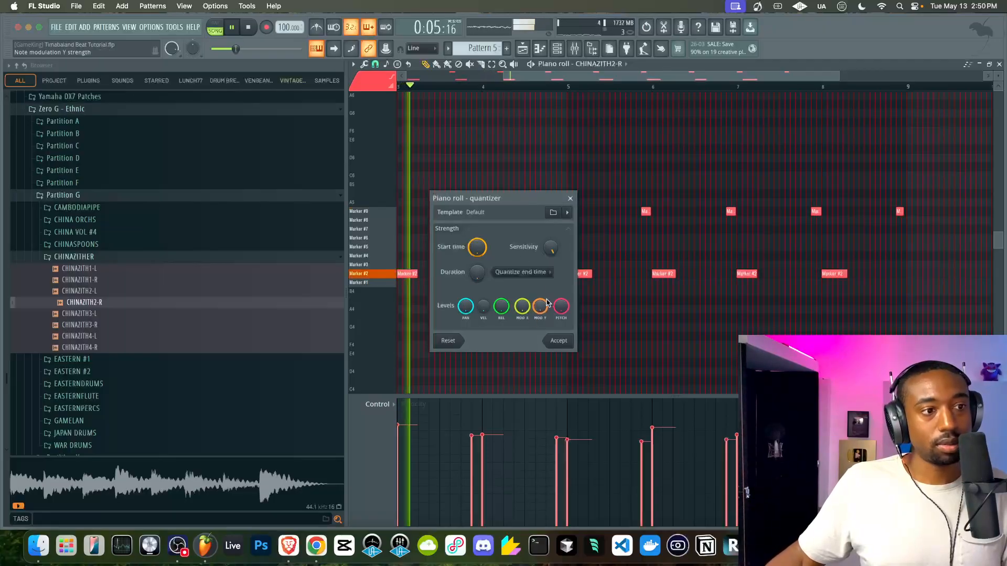
click(559, 340)
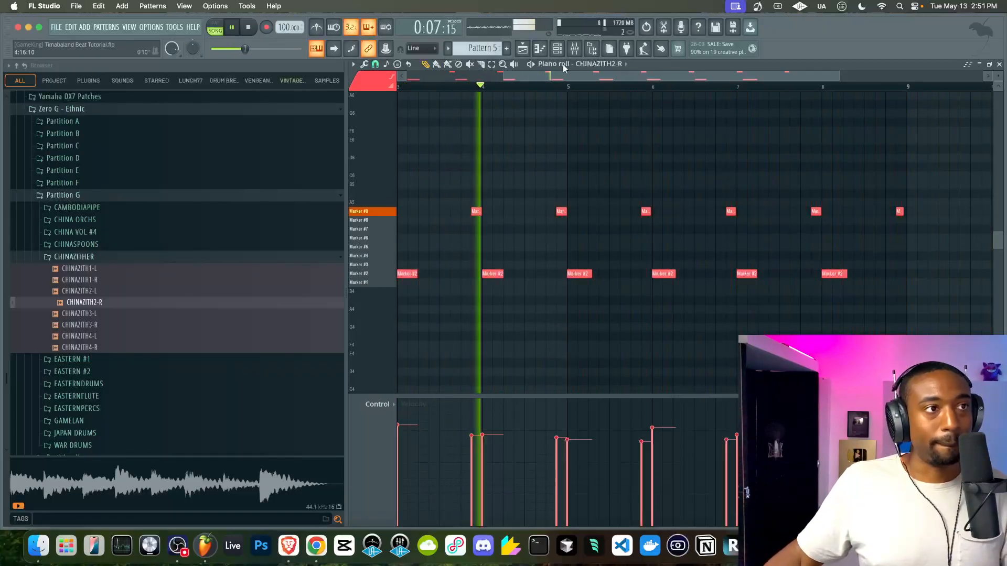
Lower the CHINAZITH2-R channel volume to 54% and set its fine time shift to 0.01.
key(F6)
drag(374, 106, 374, 124)
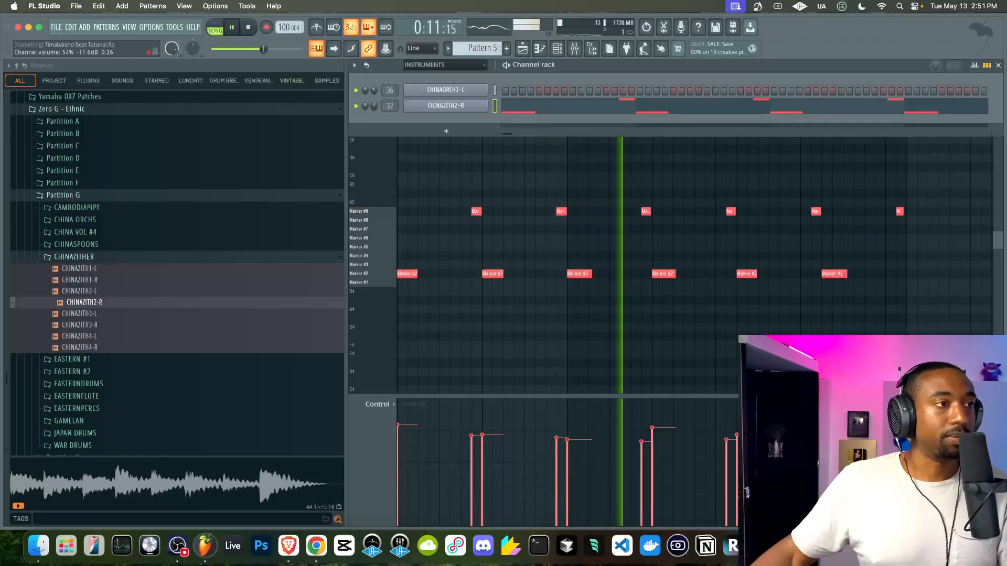
click(446, 105)
click(437, 158)
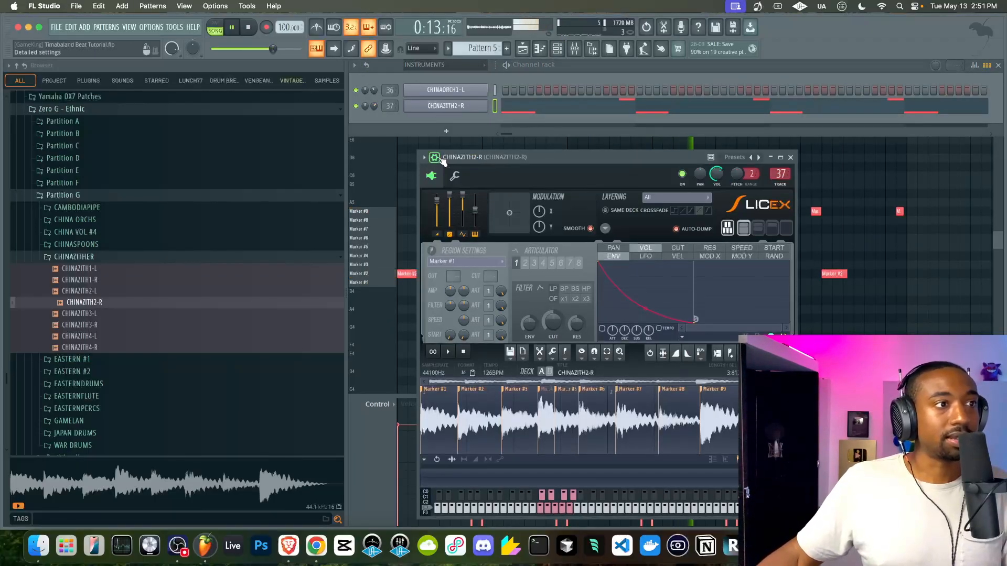
click(454, 176)
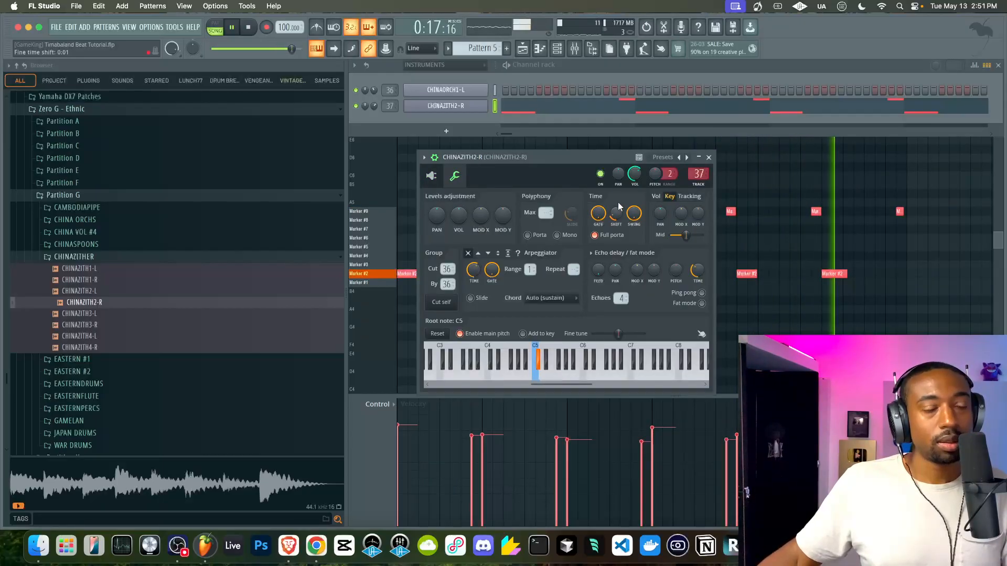
click(709, 158)
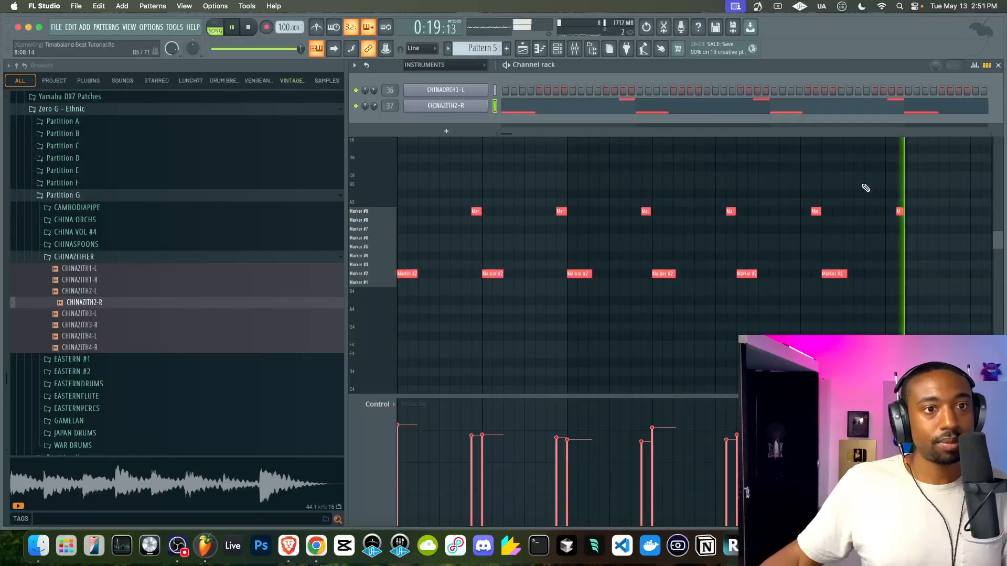
Return to the playlist, stop playback and switch to the empty Pattern 6.
key(F6)
click(998, 64)
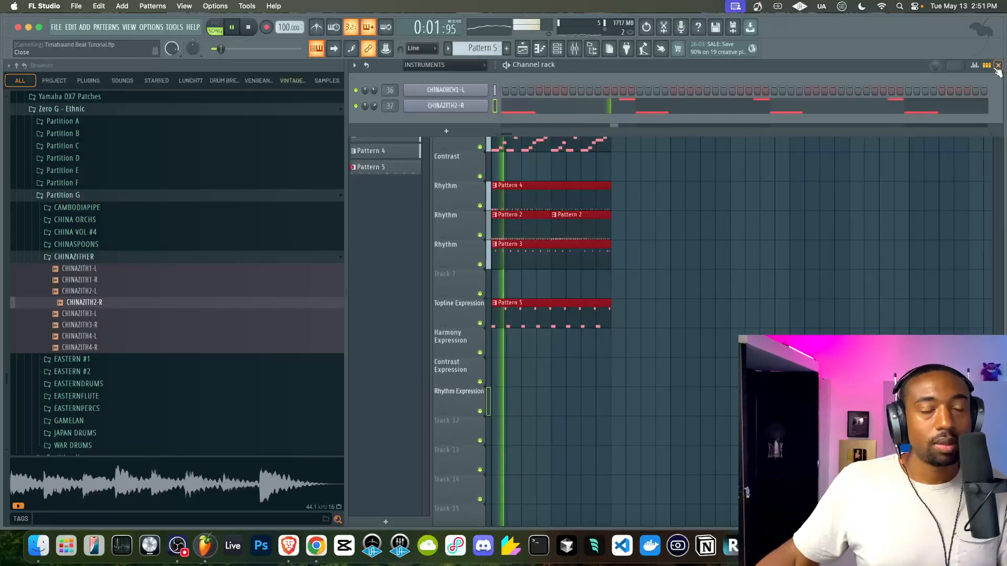
key(space)
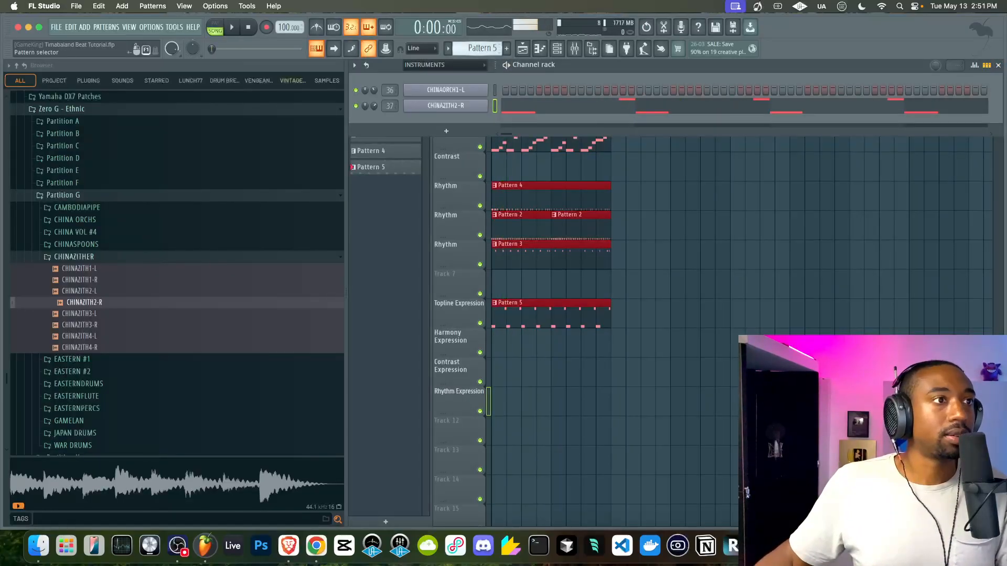
scroll(484, 50, down, 1)
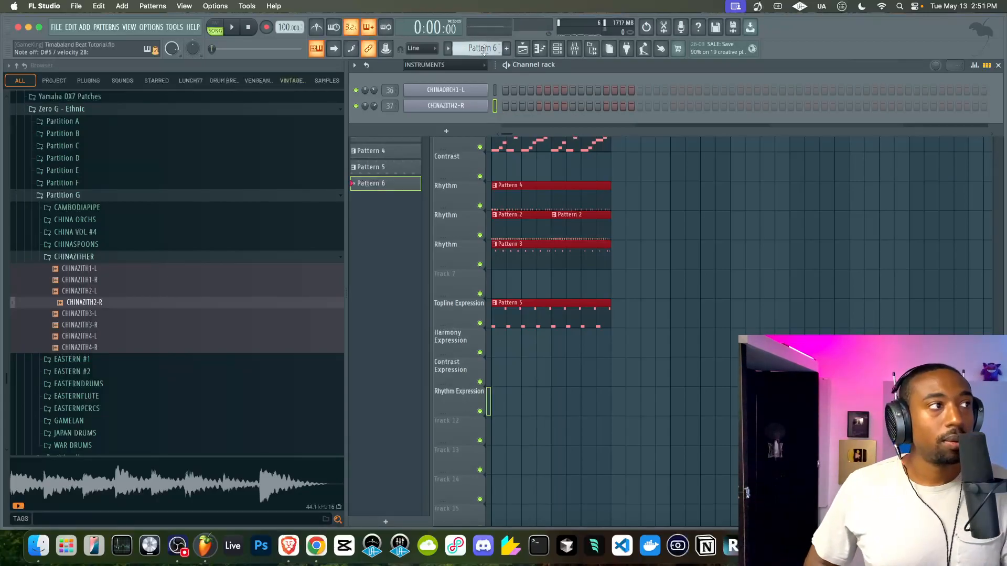
Audition the JAPAN DRUMS samples in the Partition G folder, alone and against the playing beat.
key(space)
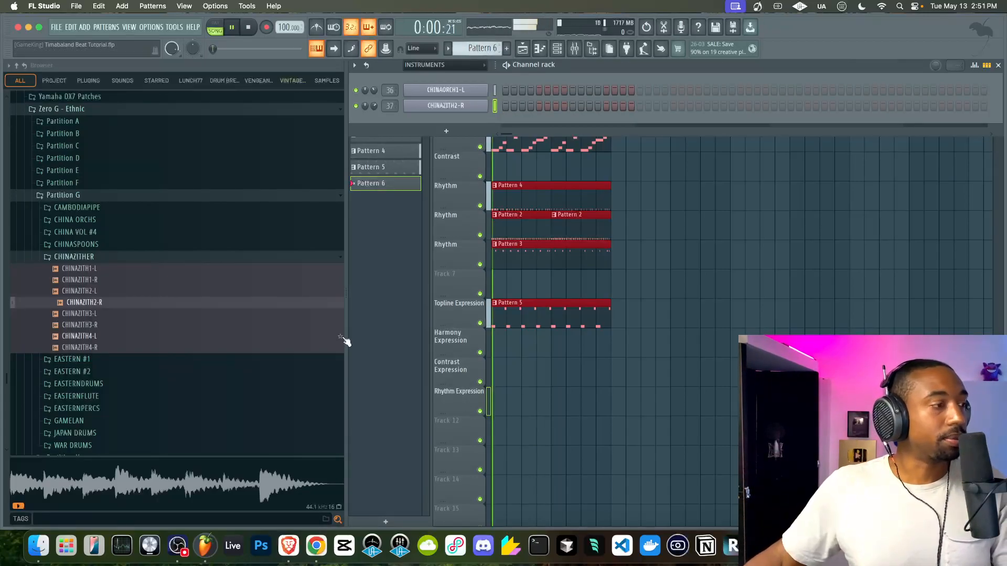
click(94, 257)
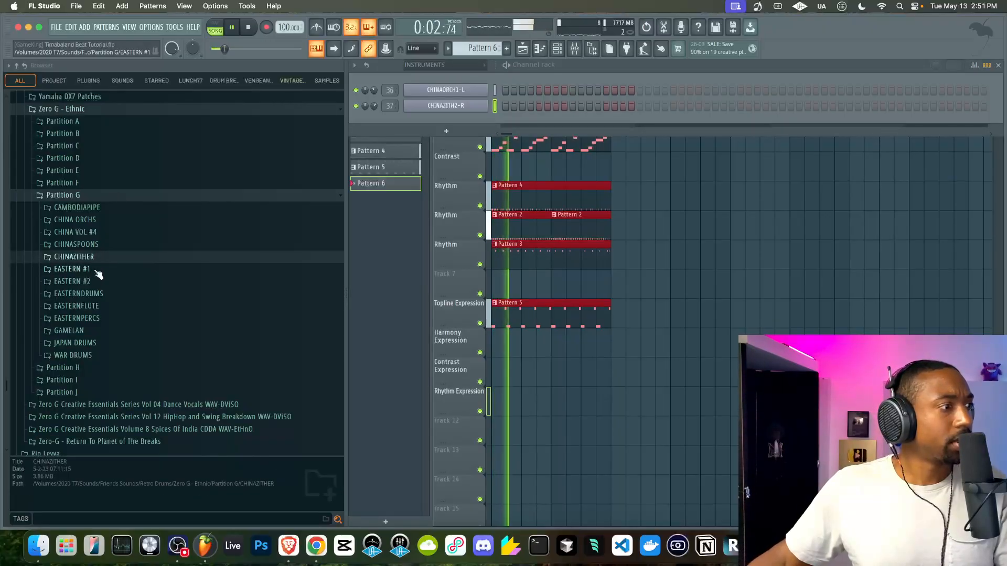
key(space)
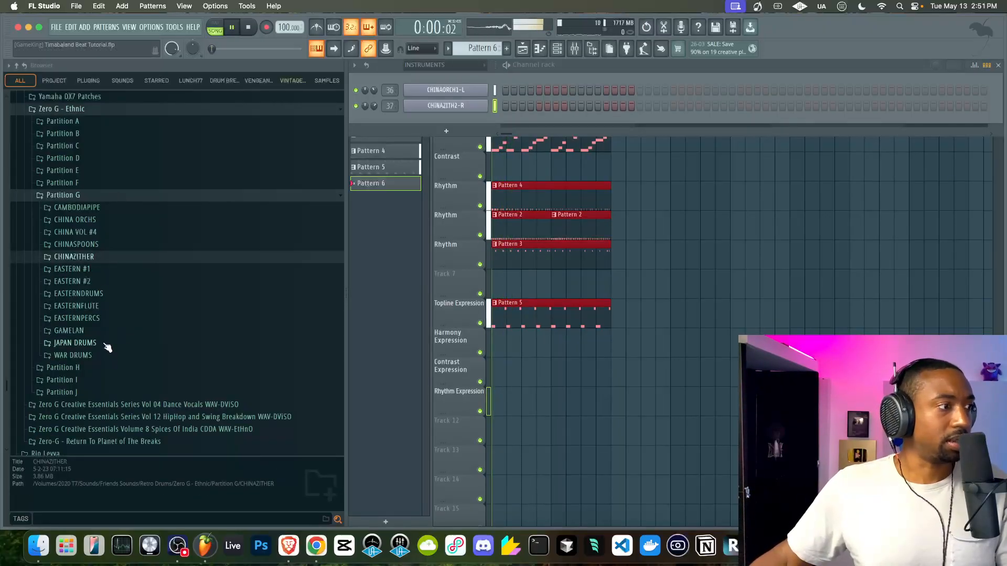
click(105, 345)
click(90, 355)
click(89, 366)
key(space)
click(98, 356)
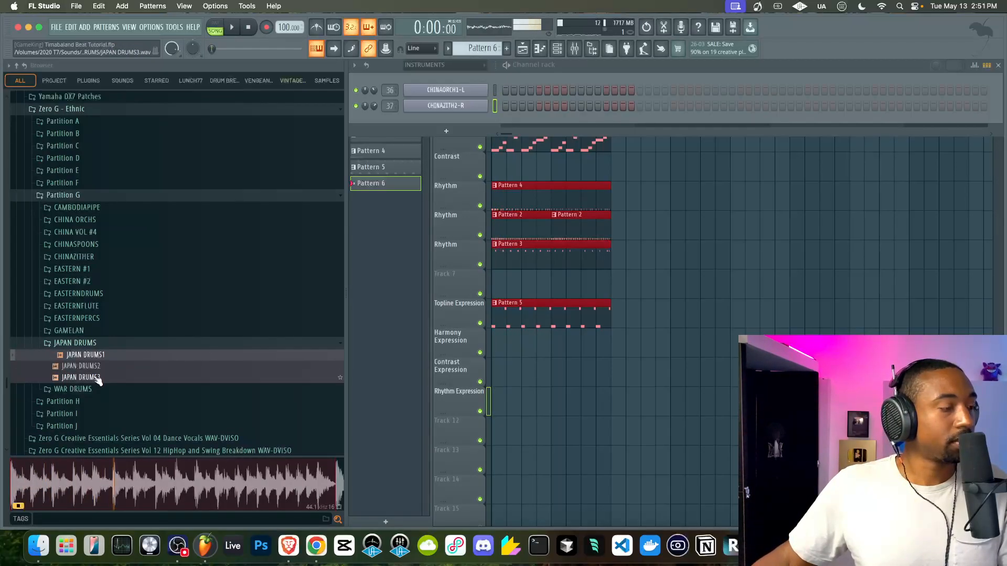
click(98, 378)
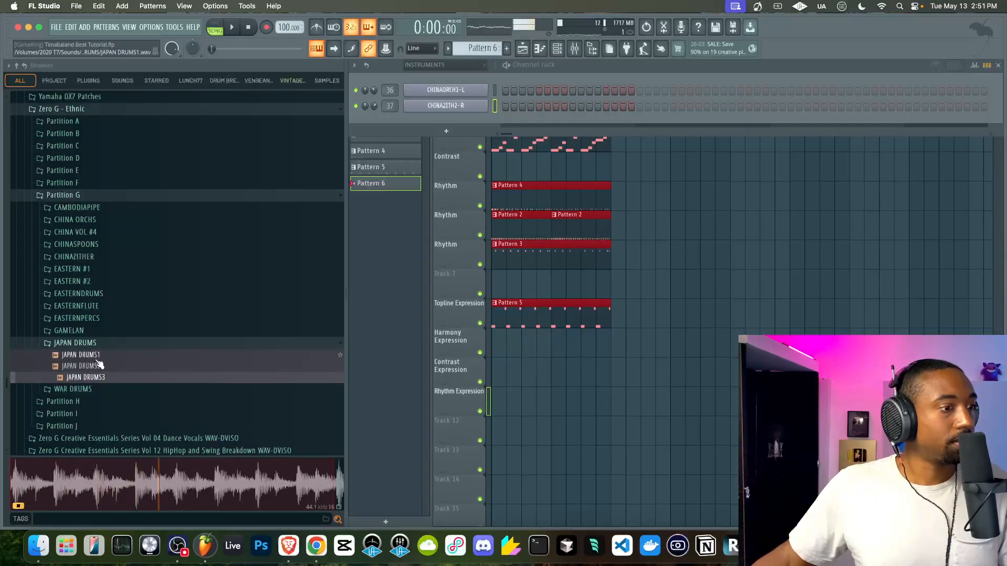
key(space)
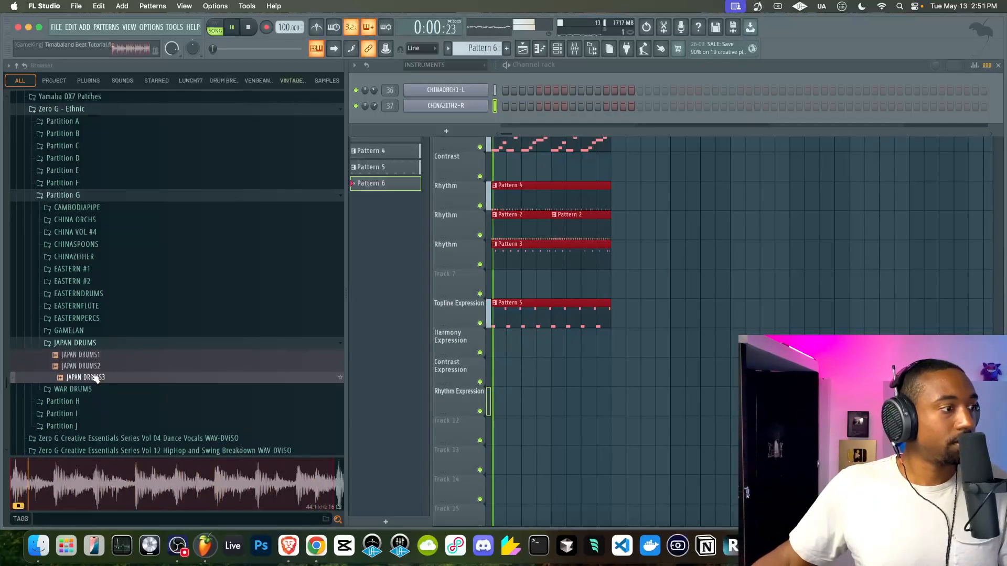
key(space)
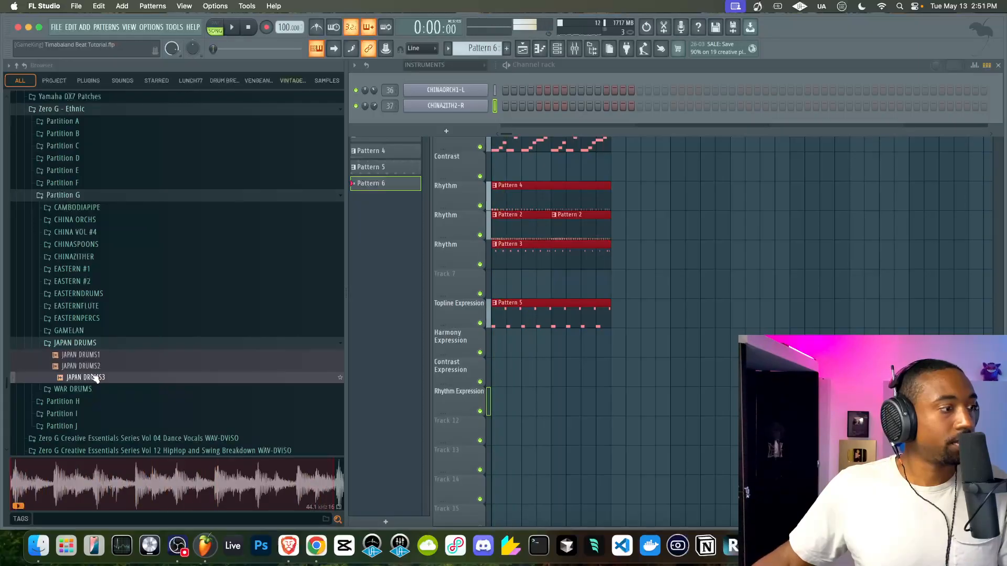
Load JAPAN DRUMS3 into a new Slicex channel and route it to mixer track 38.
right_click(91, 376)
click(133, 430)
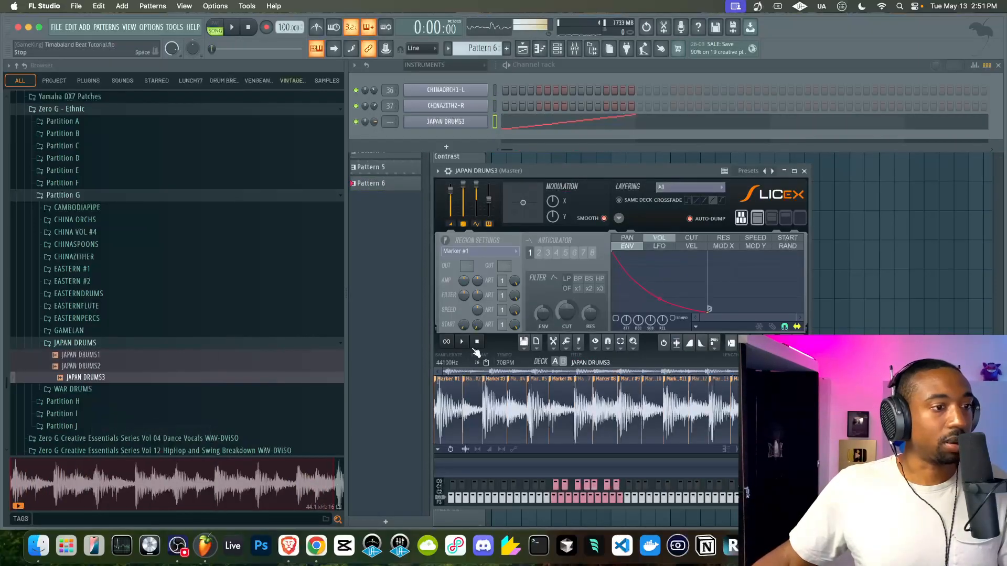
click(804, 172)
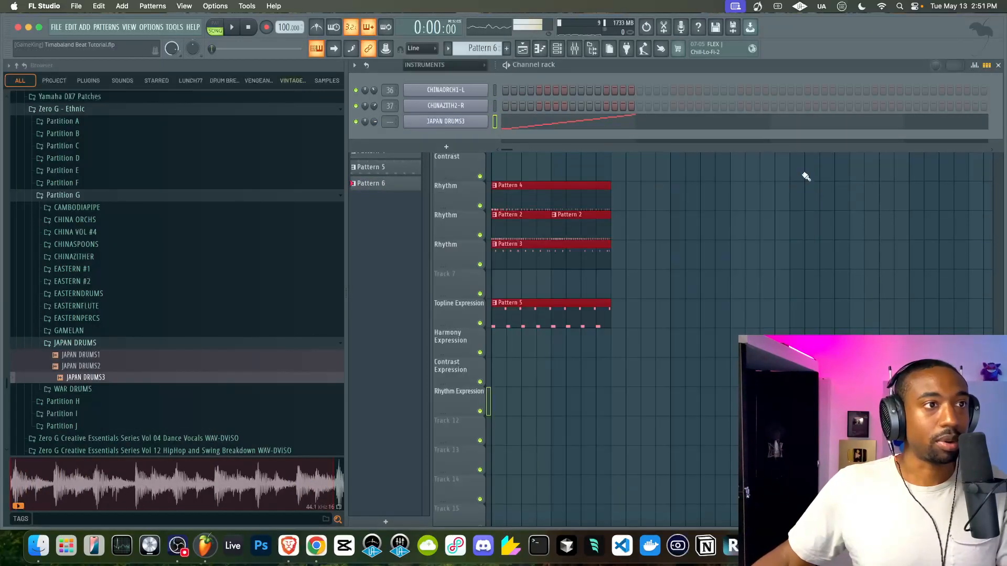
key(space)
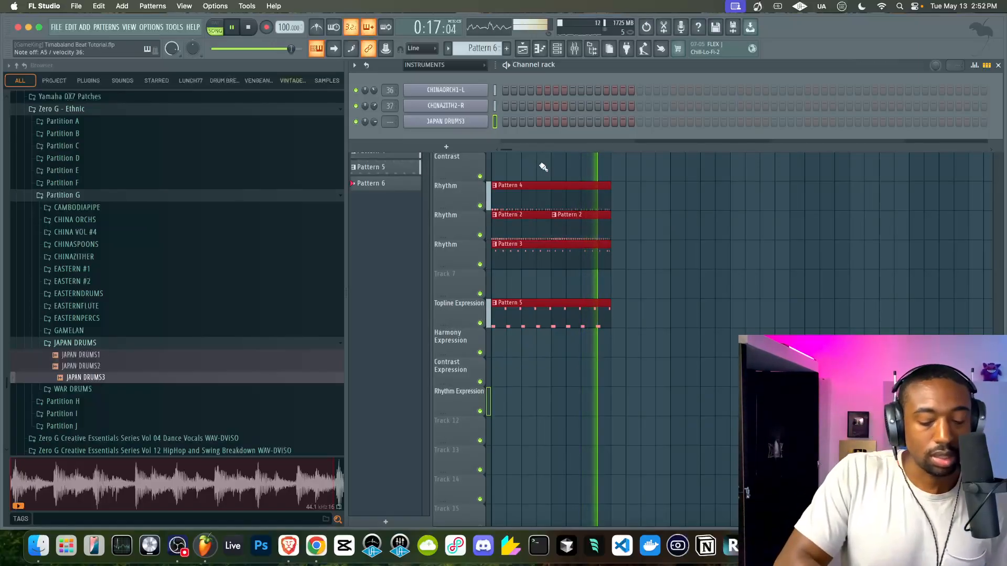
key(F9)
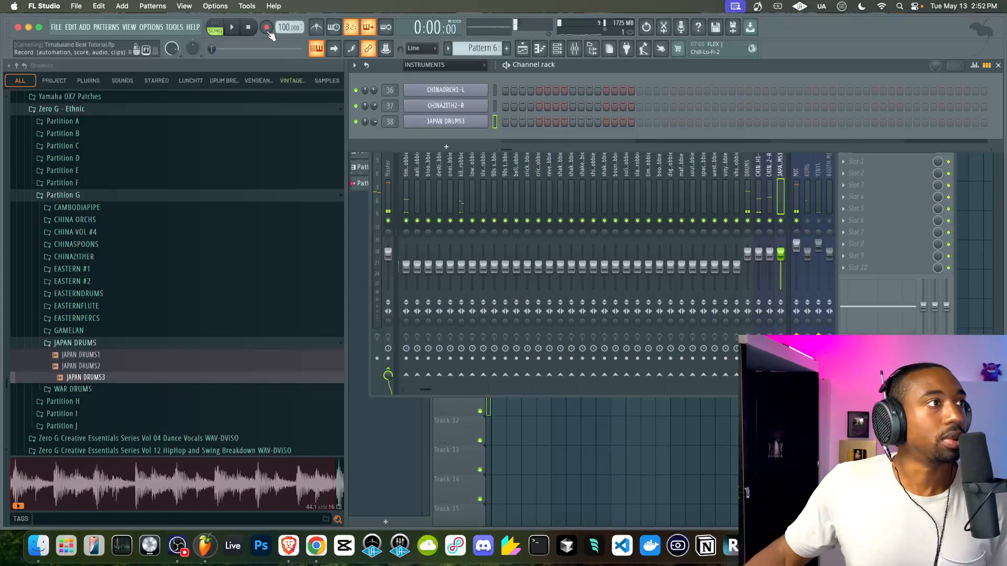
Record a repeating JAPAN DRUMS3 hit into Pattern 6 over the beat and undo the last recorded take.
right_click(513, 415)
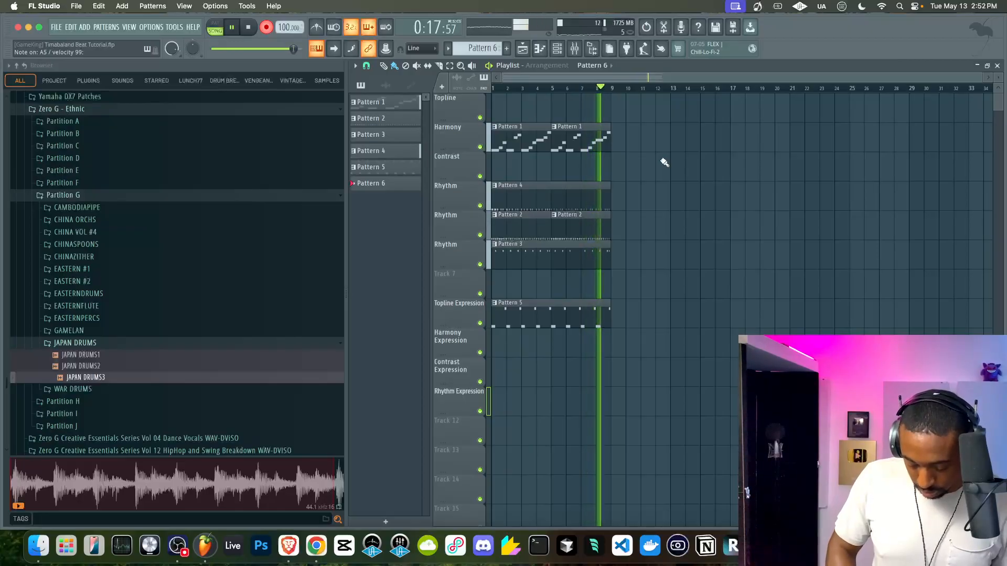
key(space)
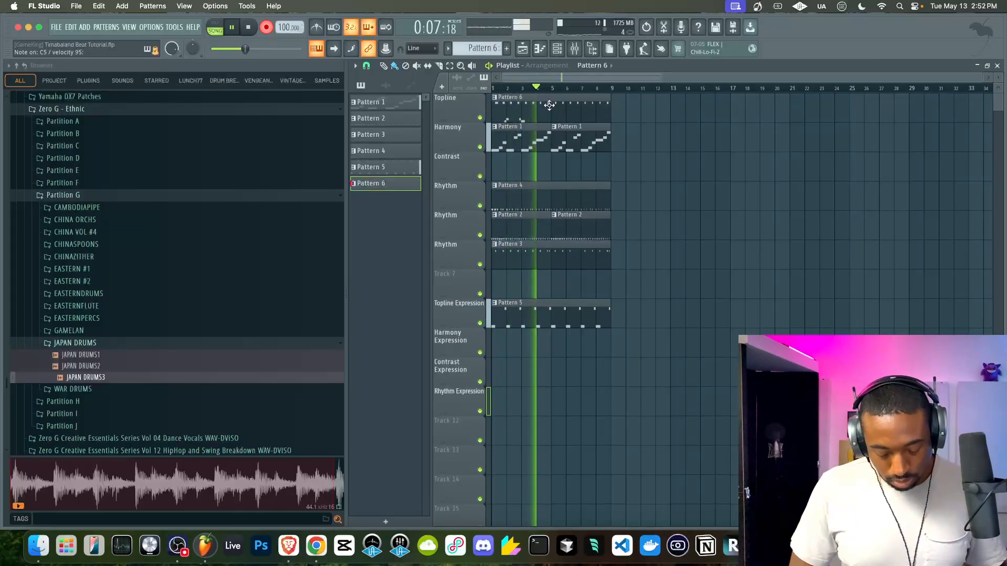
key(space)
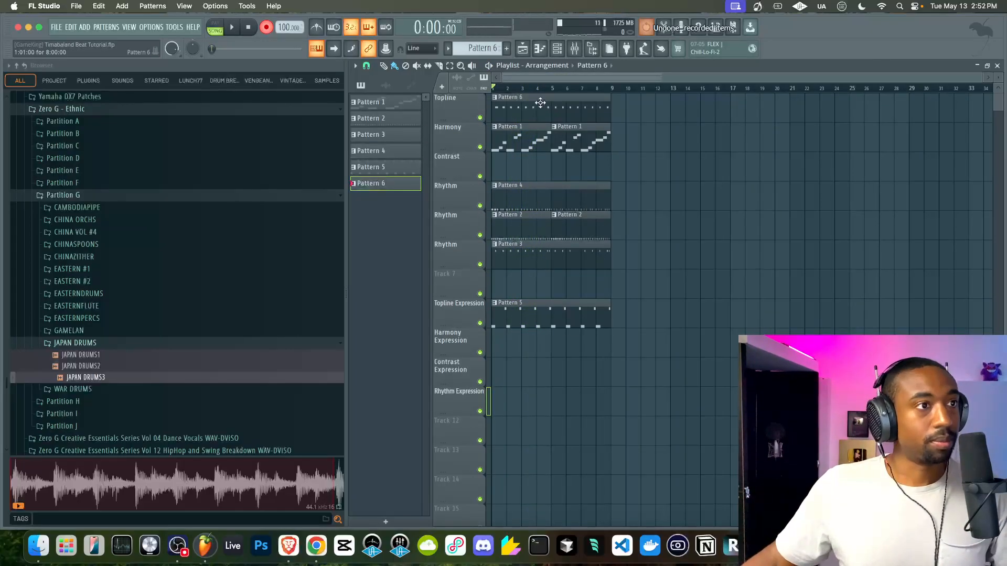
Move the Pattern 6 clip from the Topline track to Track 7 and insert an empty track above Topline Expression.
drag(522, 109, 510, 295)
right_click(459, 310)
key(i)
Rename Track 7 as Rhythm and move the Pattern 6 clip to the Rhythm Expression track.
right_click(463, 286)
text(r)
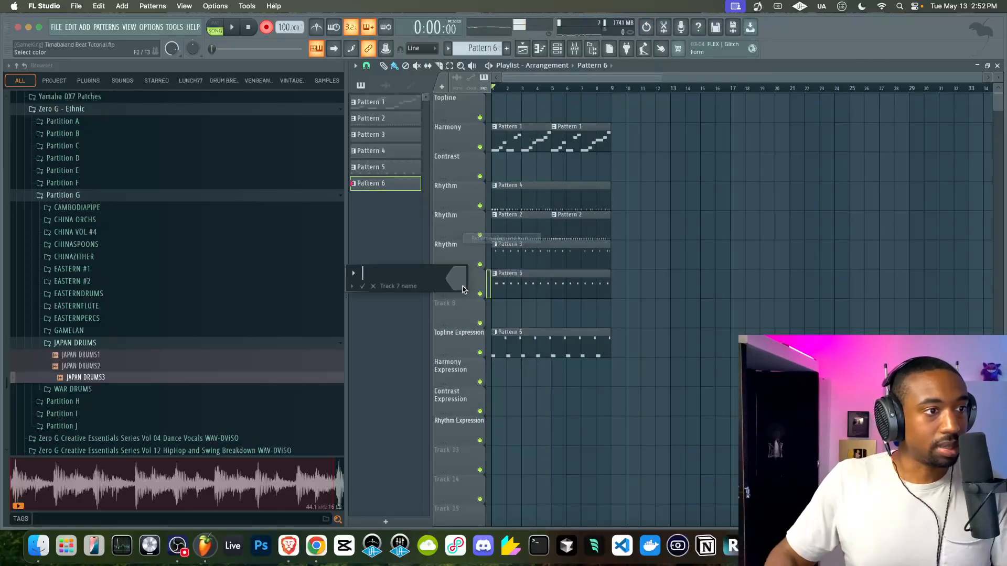
text(Rhythm)
key(Return)
drag(505, 288, 503, 424)
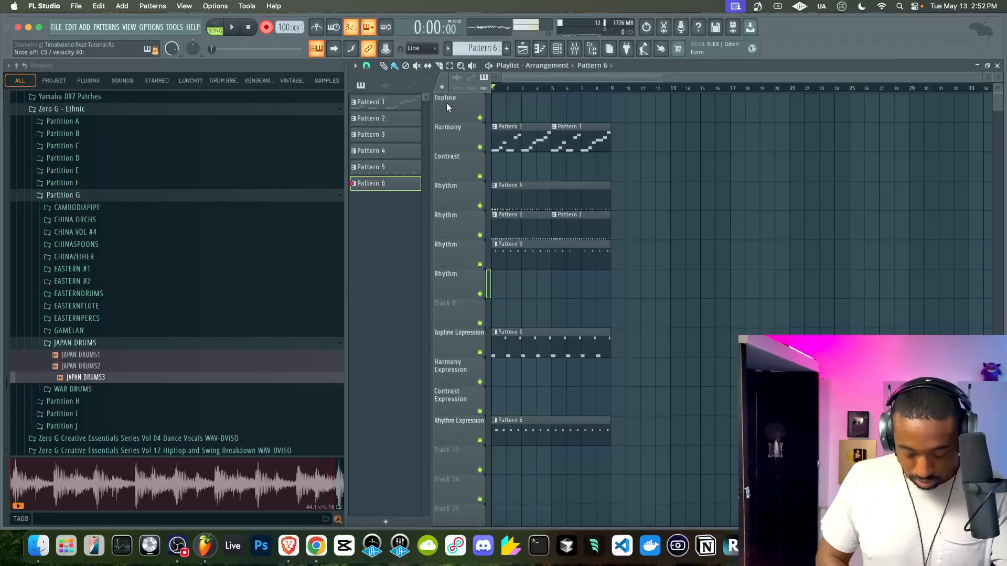
Record extra JAPAN DRUMS3 slice hits into Pattern 6 over the beat and quantize these lower notes.
key(space)
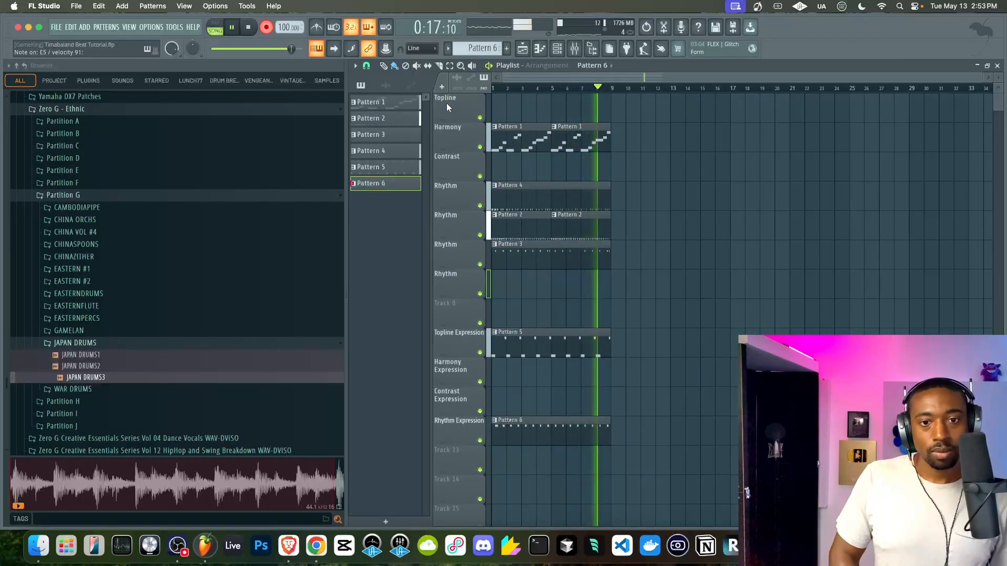
key(space)
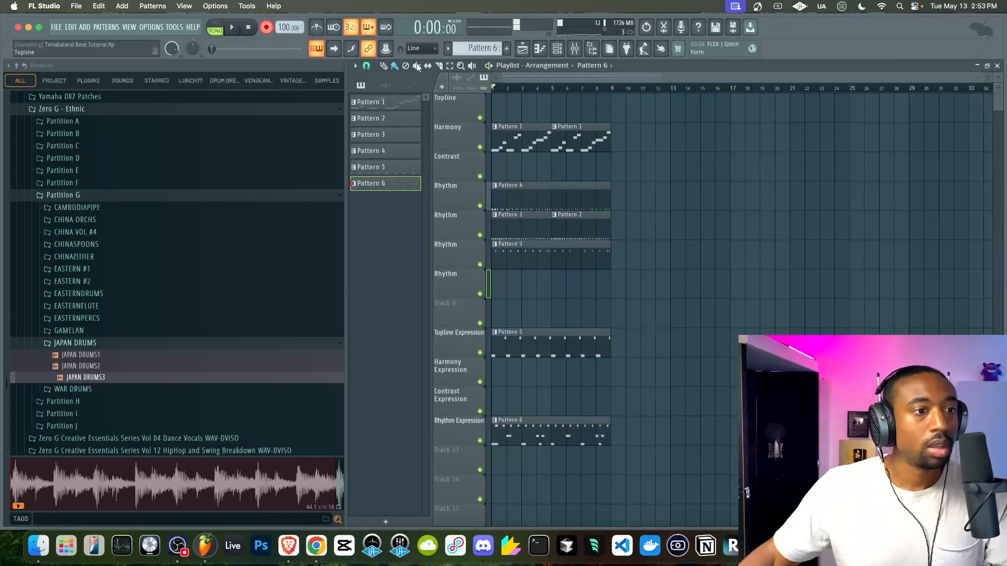
double_click(541, 420)
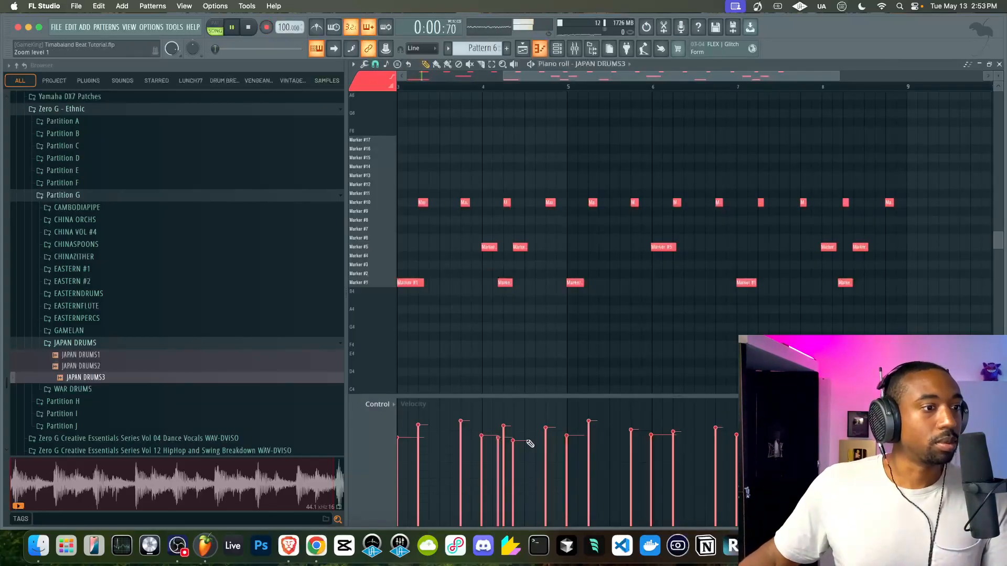
scroll(467, 296, down, 6)
drag(628, 300, 322, 240)
key(alt+q)
key(Return)
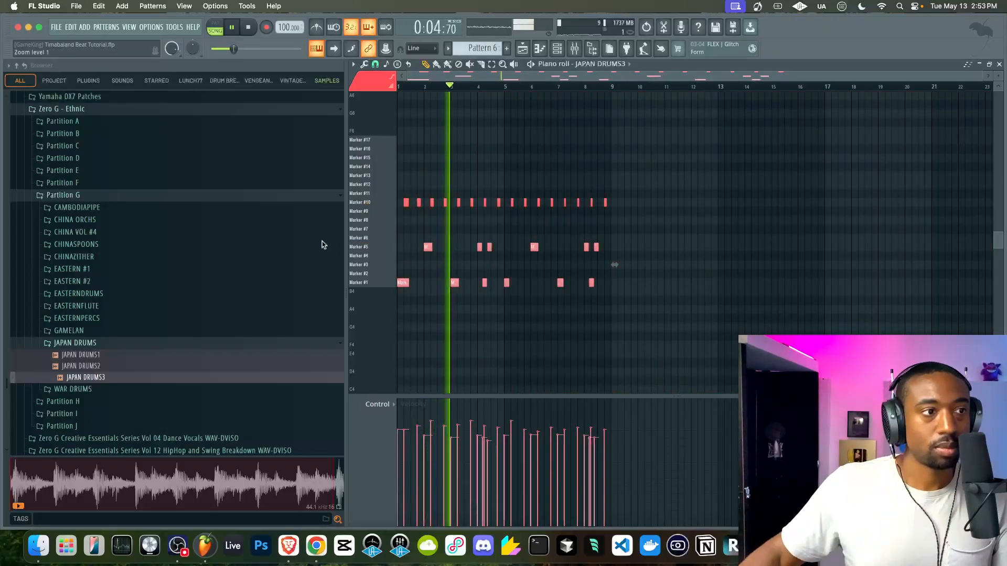
click(523, 48)
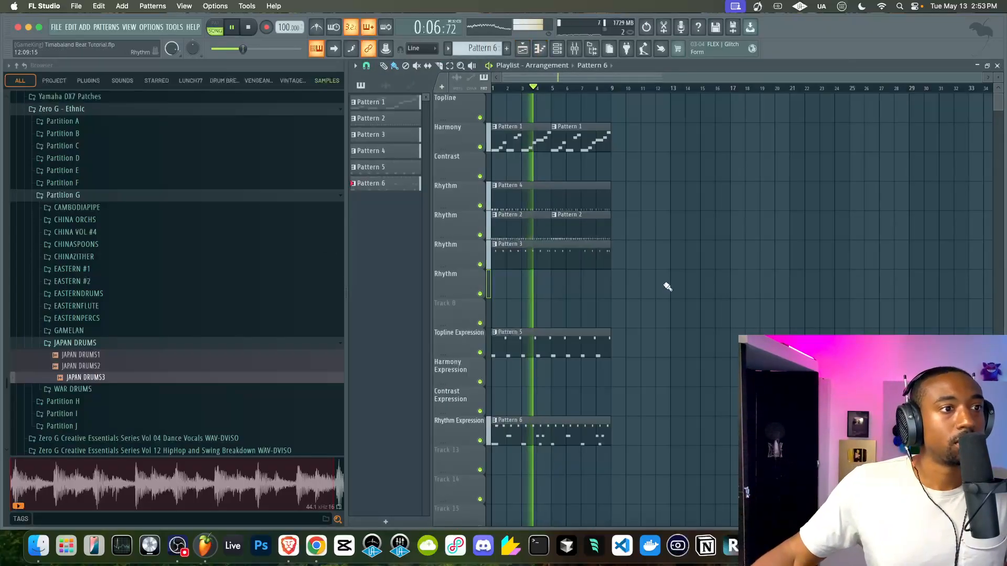
Delete all JAPAN DRUMS3 notes below the Marker #10 row in Pattern 6.
key(F6)
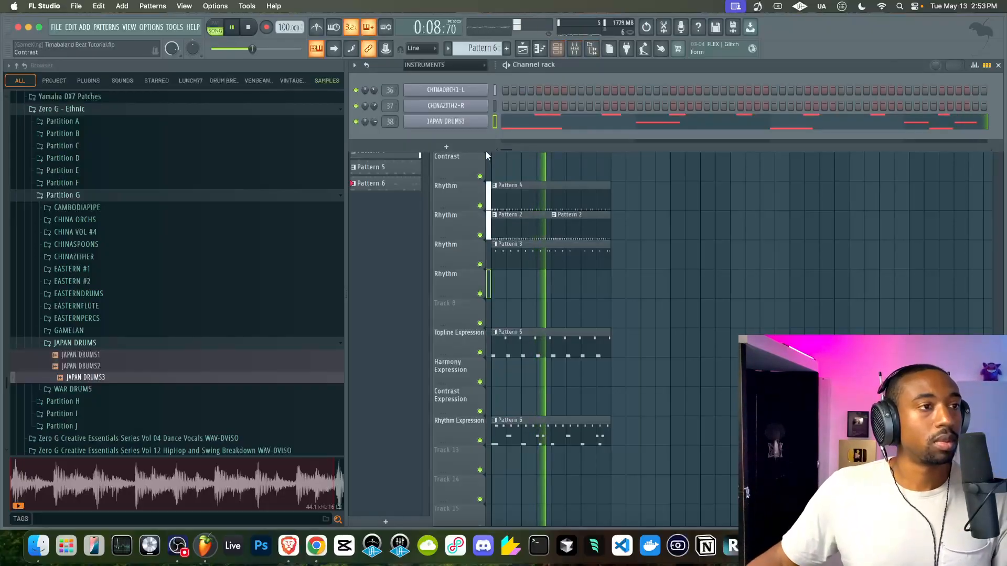
click(504, 124)
key(space)
drag(531, 224, 326, 296)
key(Delete)
key(space)
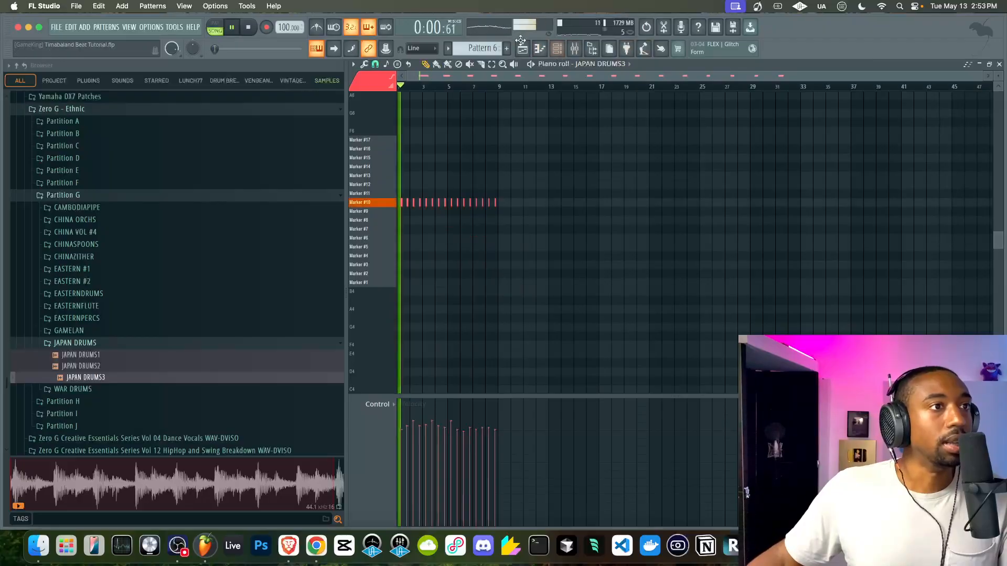
Play back the arrangement from the playlist and save the project.
key(F5)
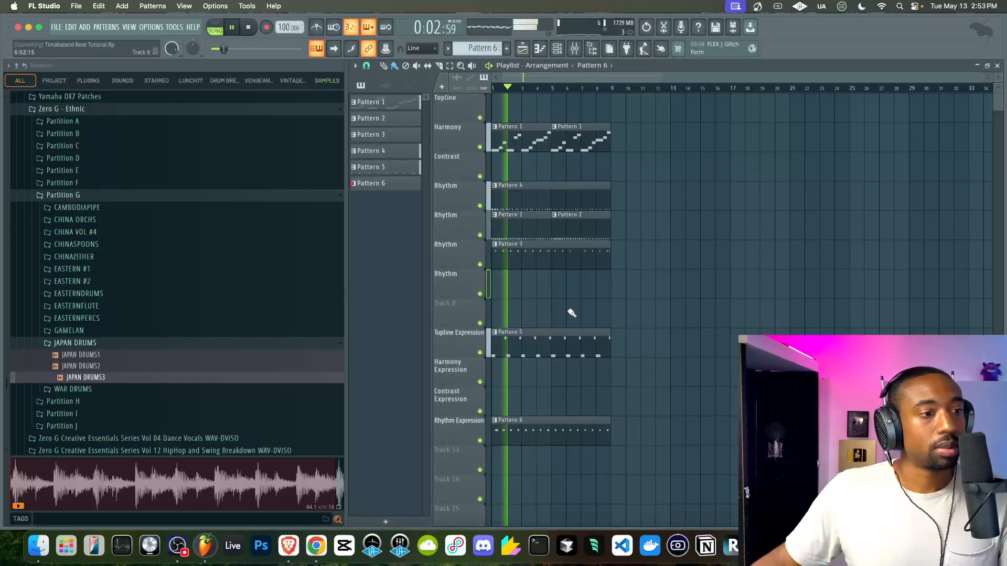
click(560, 52)
key(space)
key(F6)
key(super+s)
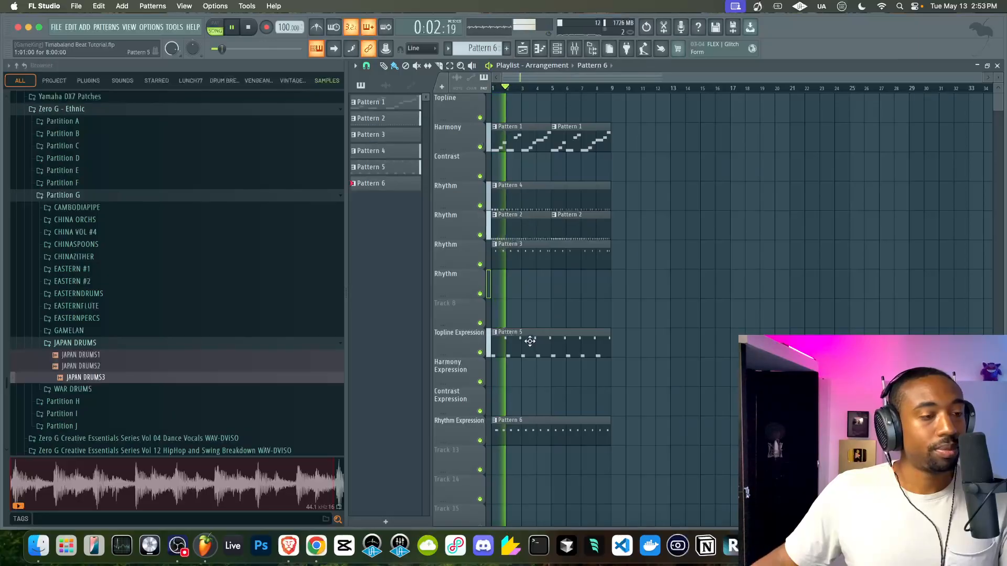
Move the Pattern 5 clip to start at bar 9 and duplicate all other clips into bars 9 to 16.
drag(524, 341, 644, 341)
drag(605, 440, 496, 99)
key(super+b)
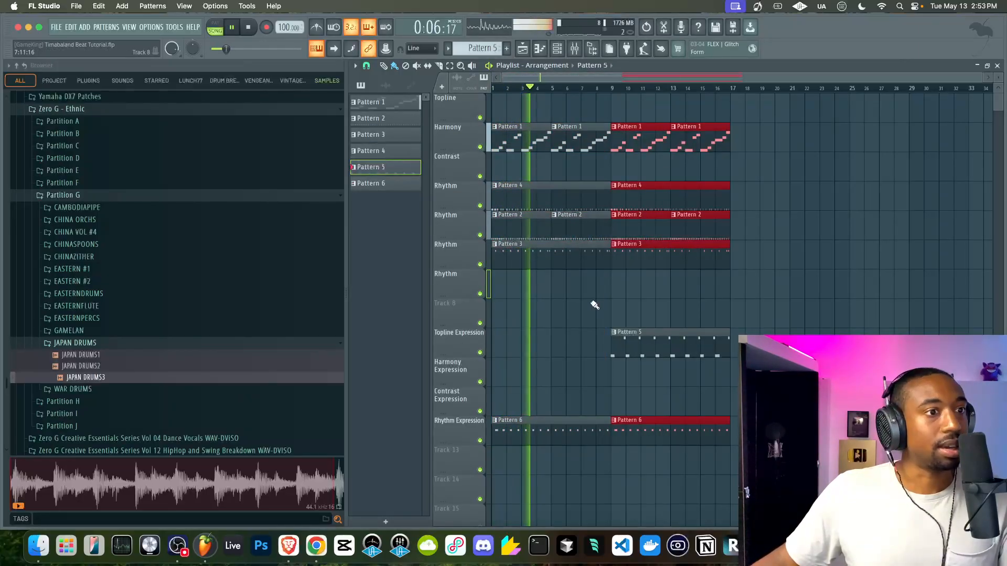
key(super+d)
Make Pattern 6 the current pattern, stop playback and show the Samples library in the browser.
key(F6)
drag(475, 48, 475, 40)
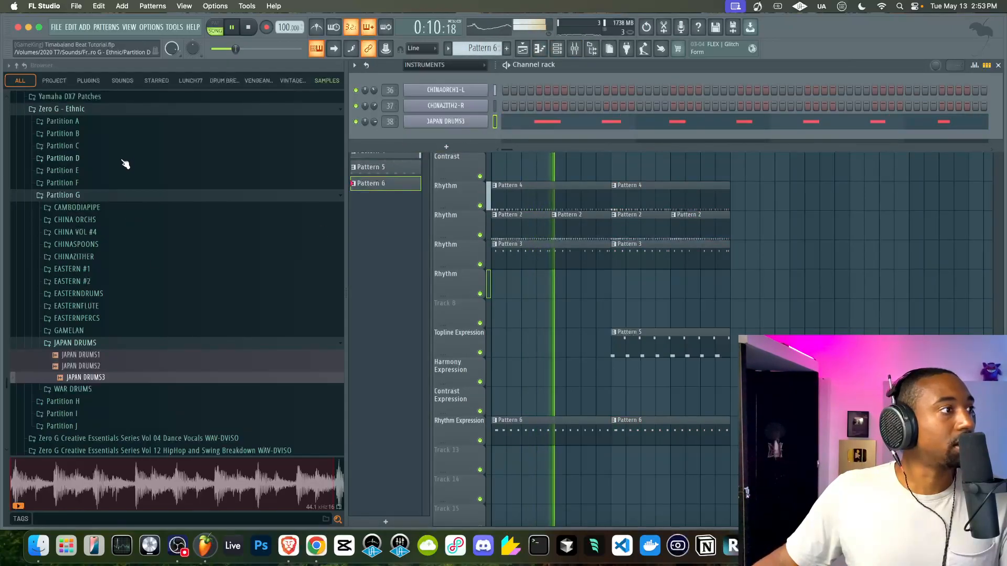
key(space)
click(326, 81)
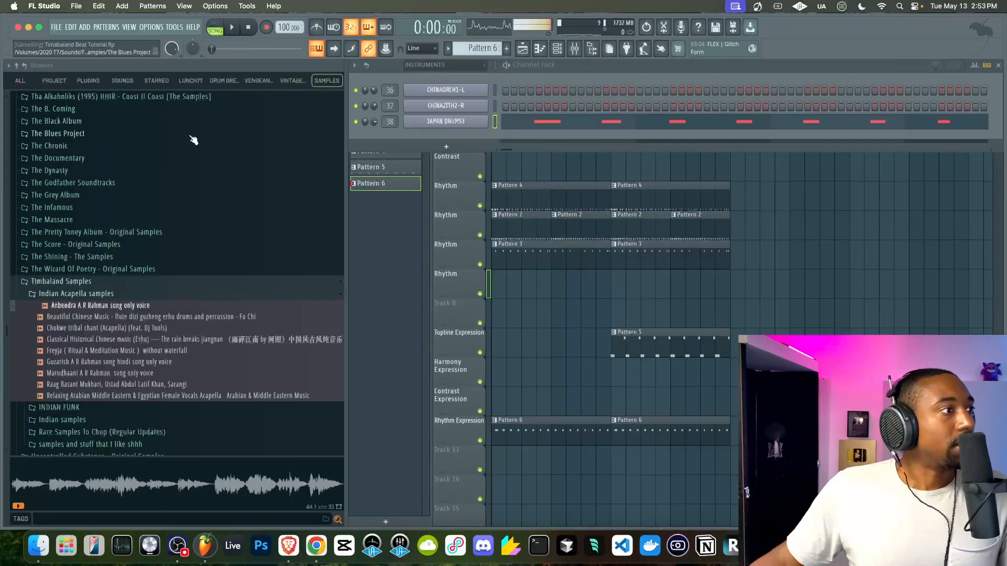
click(81, 309)
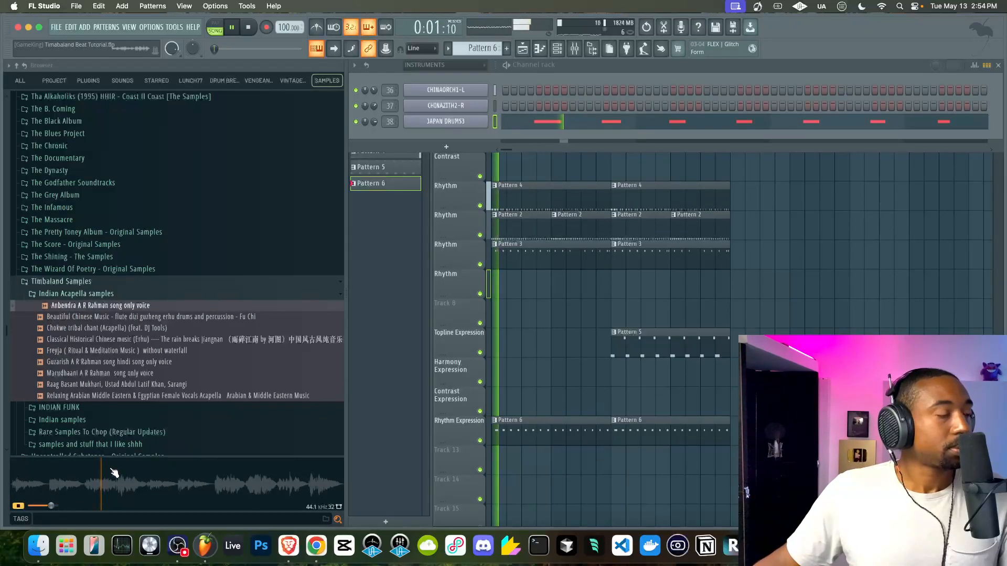
right_click(118, 310)
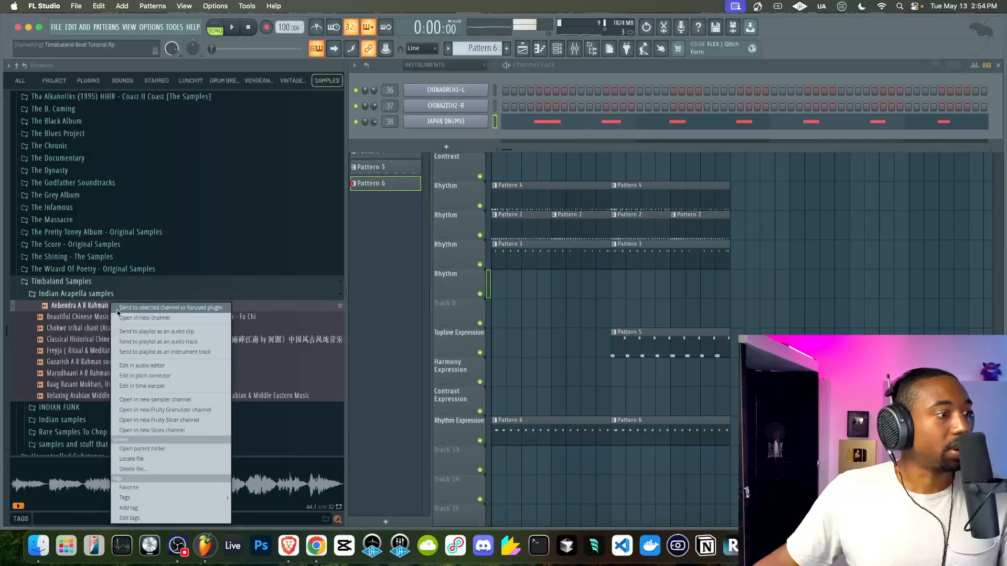
click(152, 430)
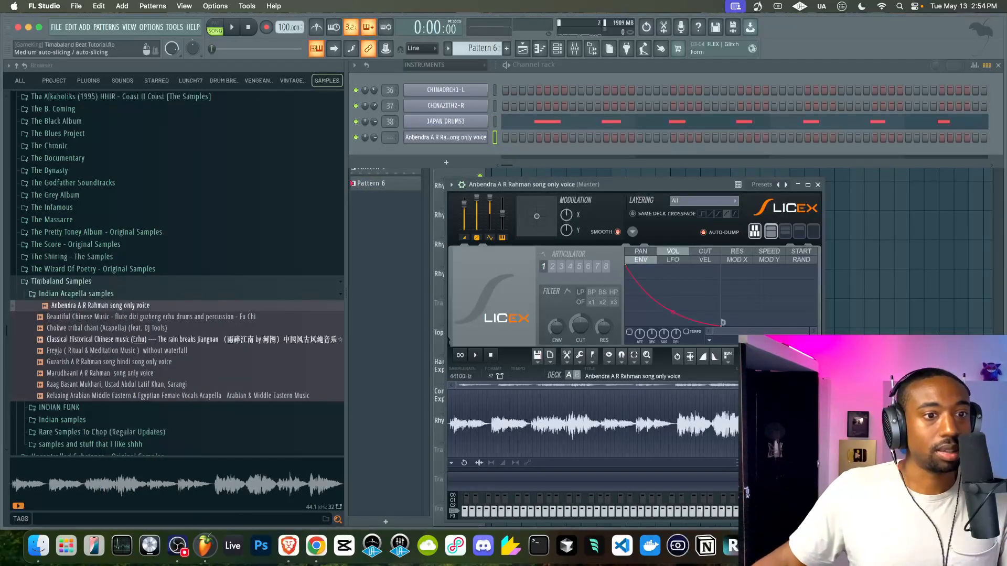
click(690, 357)
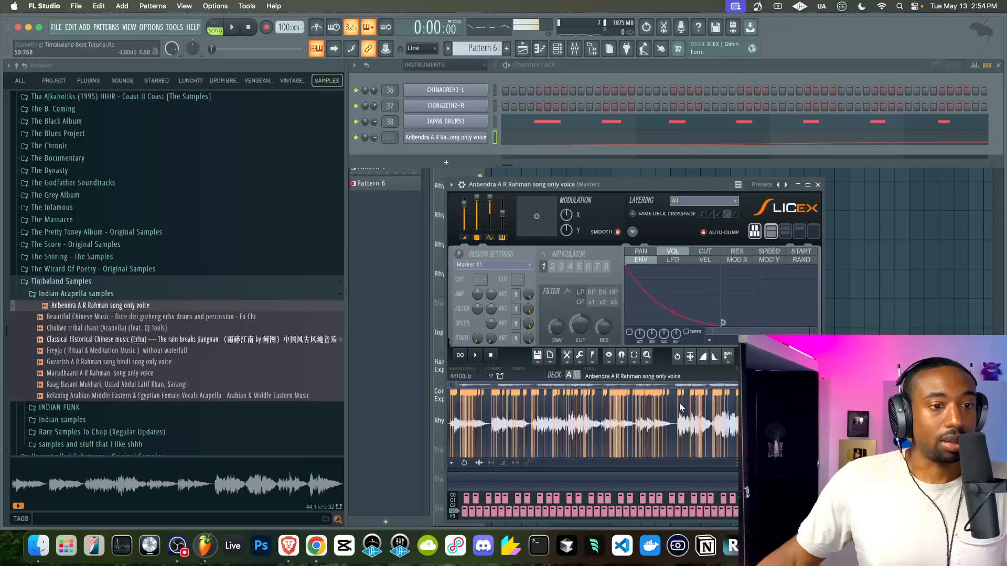
click(818, 185)
right_click(487, 141)
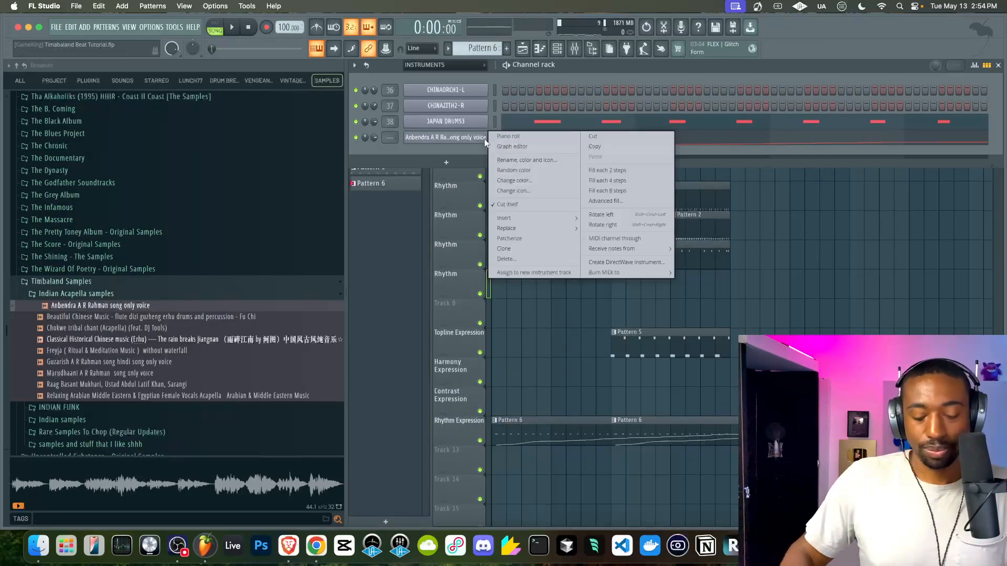
click(525, 258)
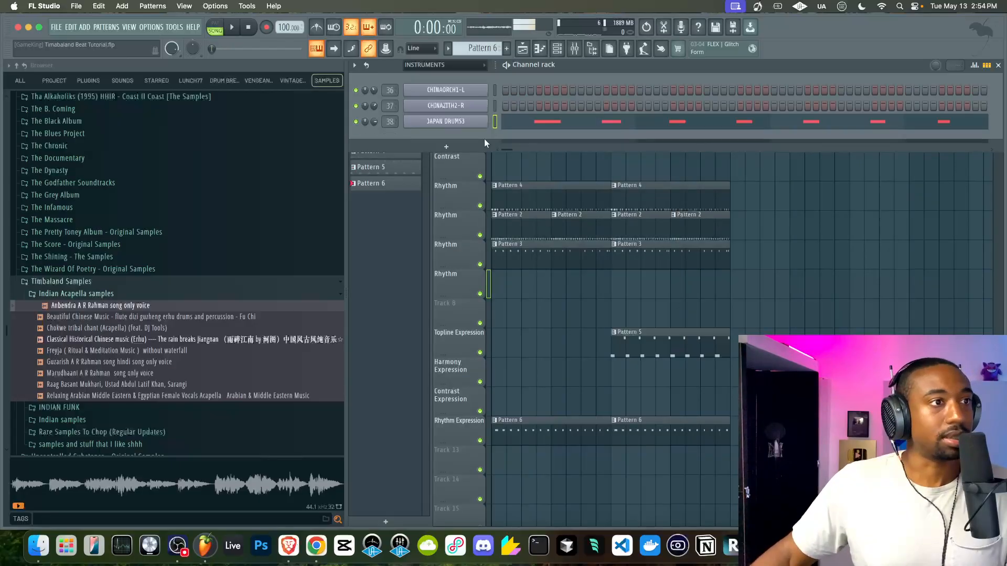
Open the Anbendra A R Rahman vocal sample in a new Fruity Slicer channel with dull auto-slicing and route it to mixer track 39.
right_click(116, 305)
click(168, 420)
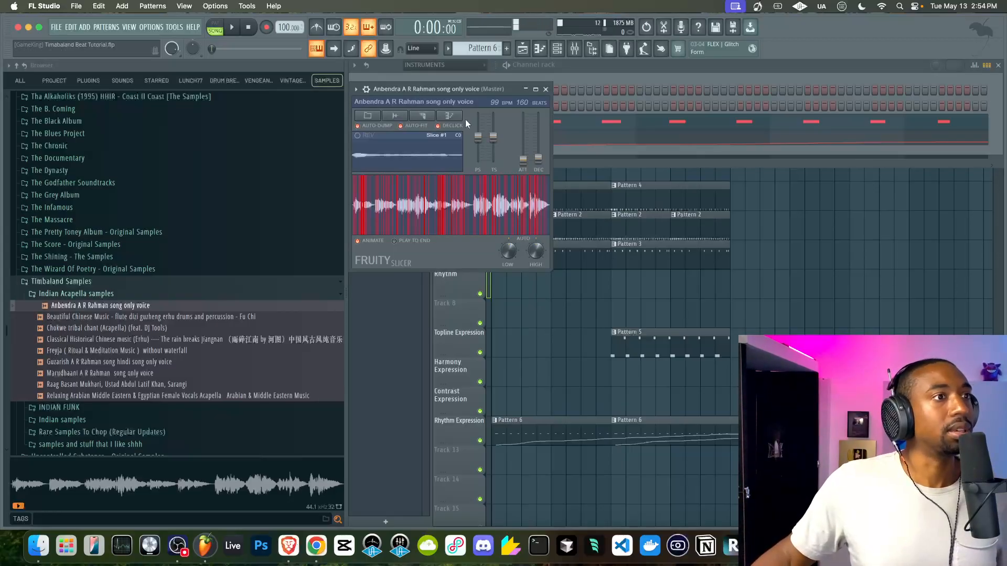
click(424, 117)
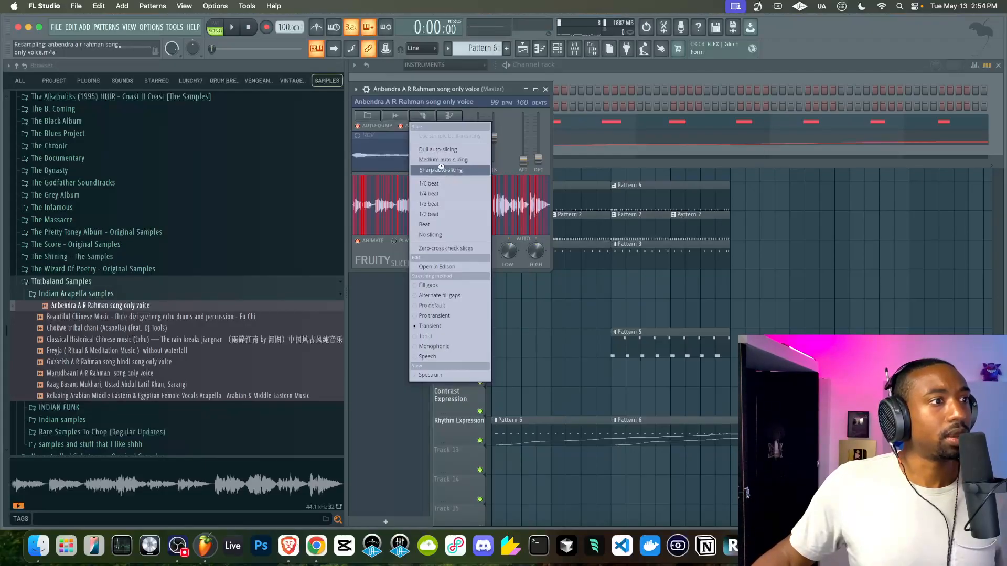
click(426, 150)
click(420, 118)
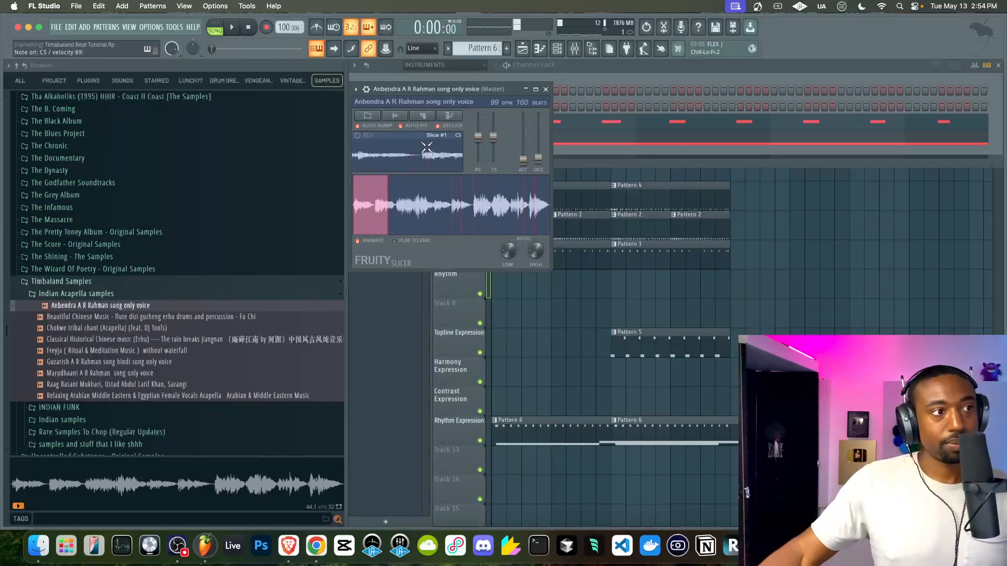
click(545, 89)
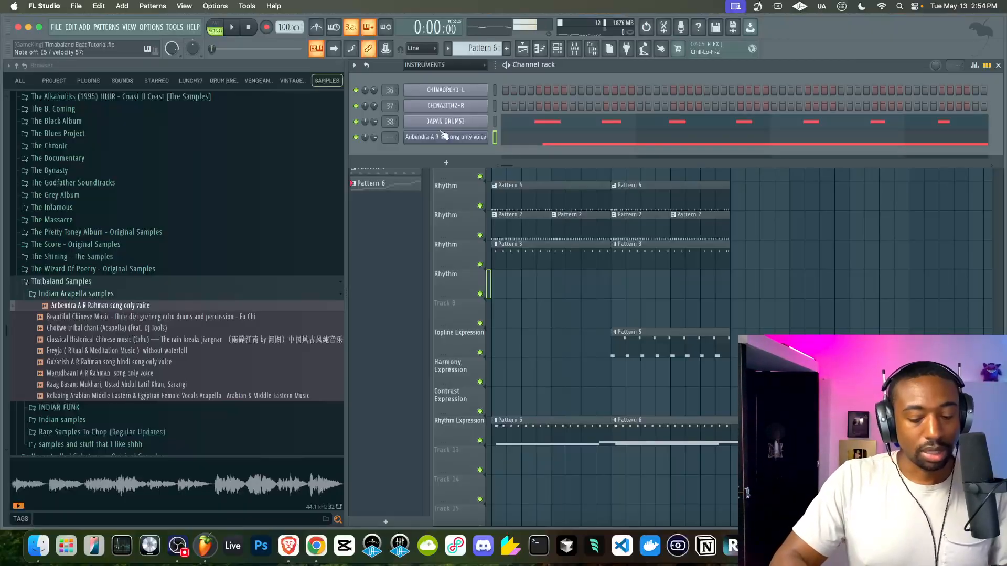
key(ctrl+l)
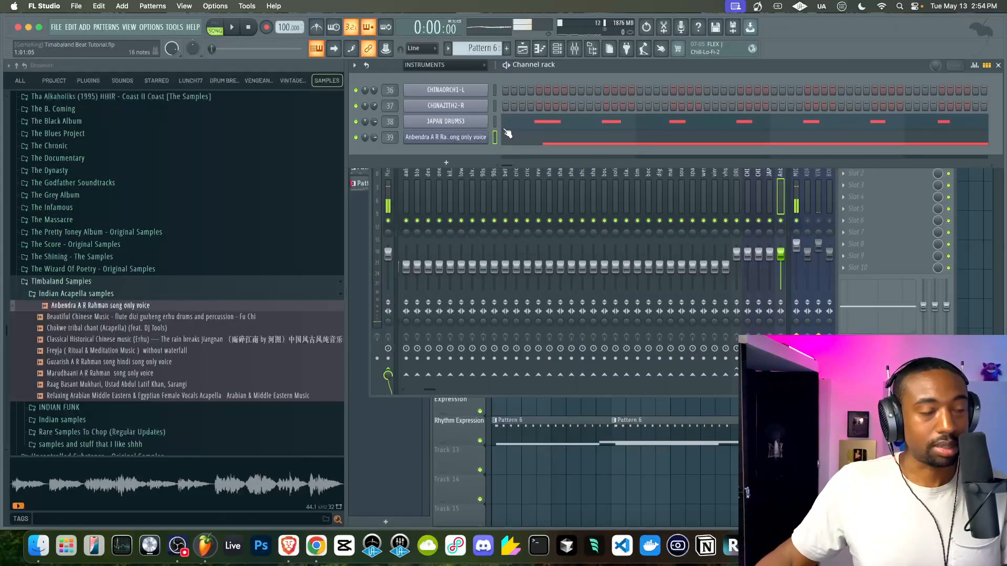
Cut the sliced vocal channel's notes from Pattern 6 and switch to the empty Pattern 7.
key(super+x)
scroll(493, 48, up, 1)
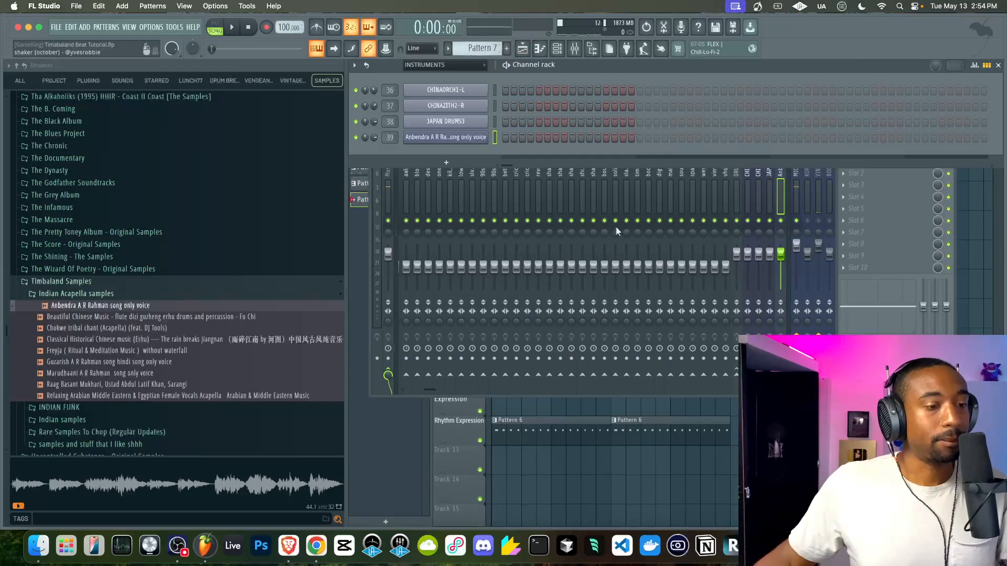
key(F5)
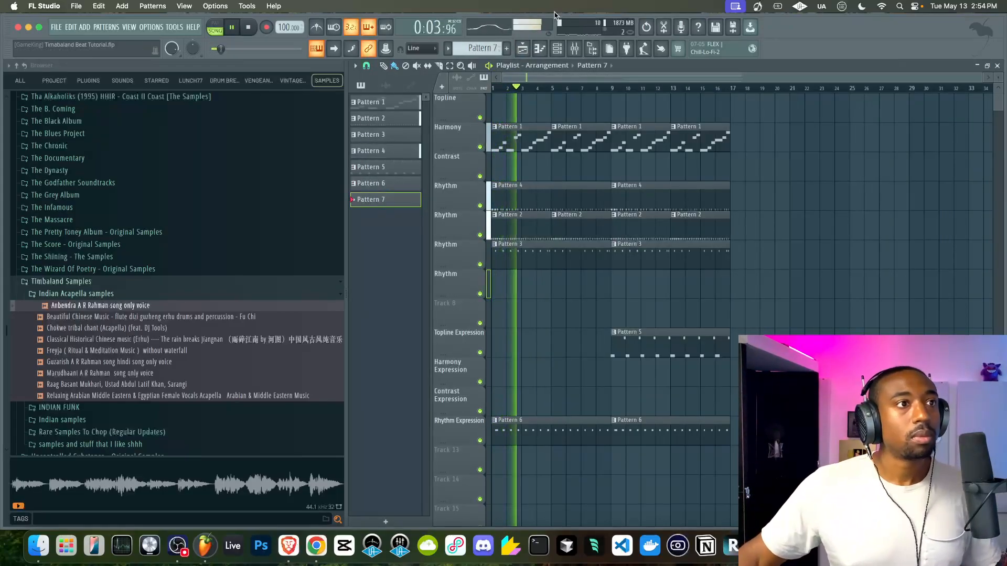
Audition the Anbendra vocal slices from the Fruity Slicer channel over the playing arrangement.
click(558, 48)
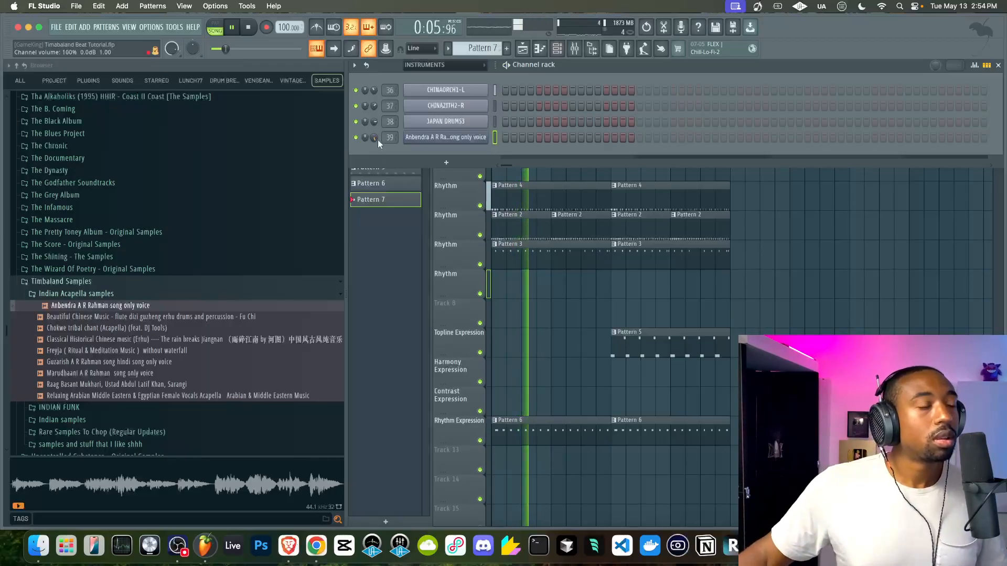
click(445, 137)
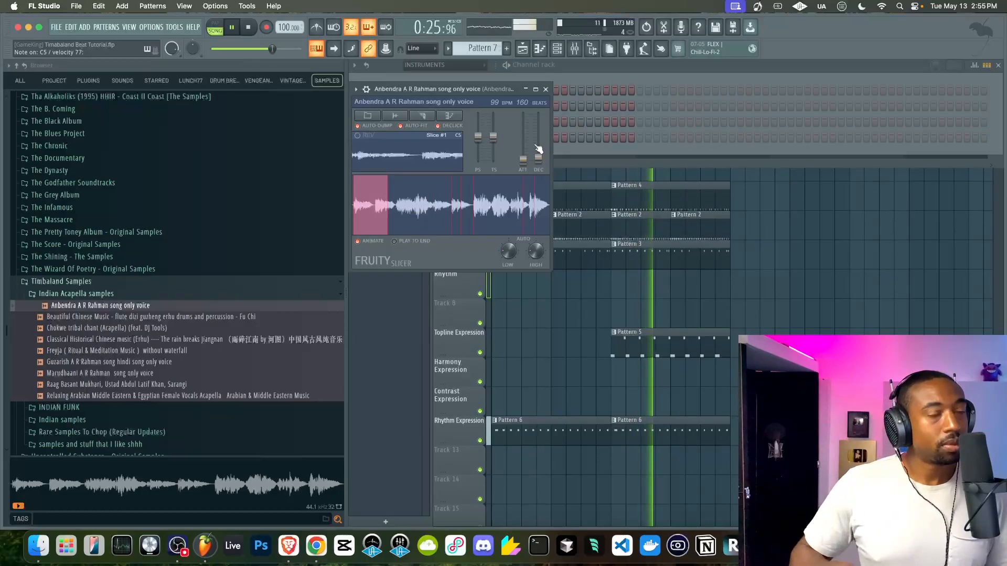
click(546, 90)
key(space)
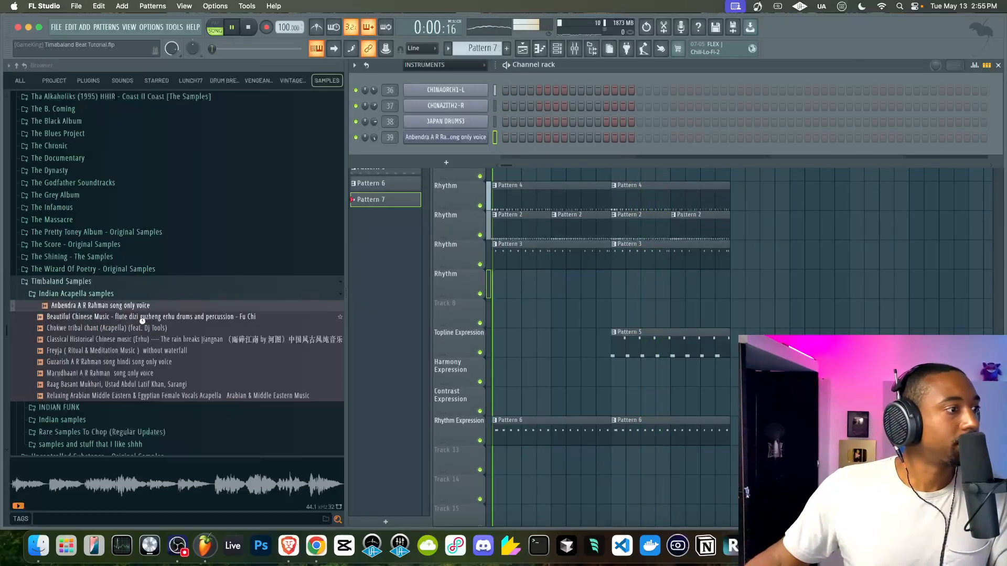
Preview the other Indian Acapella samples over the arrangement, from Beautiful Chinese Music down to Marudhaani A R Rahman.
click(142, 318)
click(96, 471)
click(87, 329)
click(51, 473)
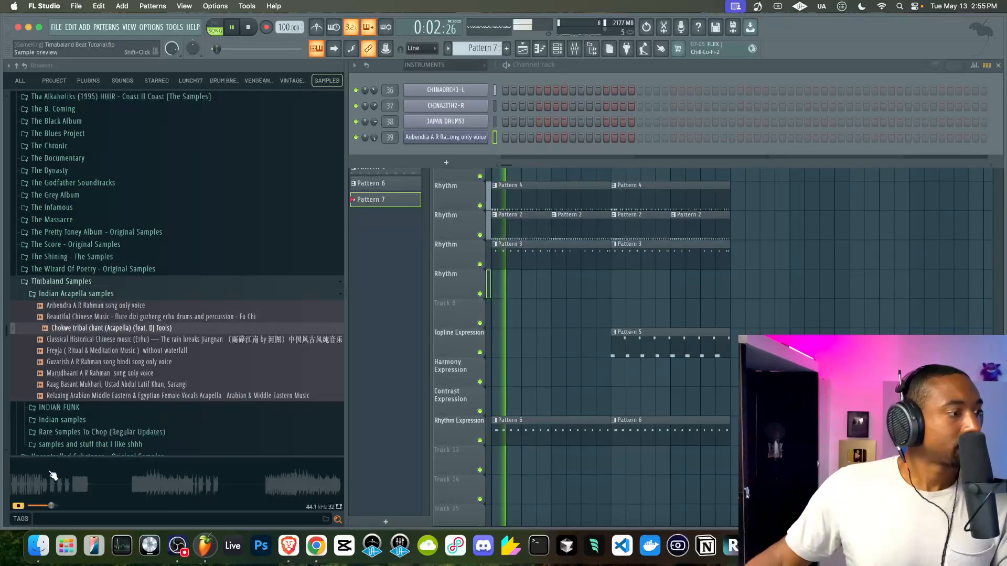
click(73, 482)
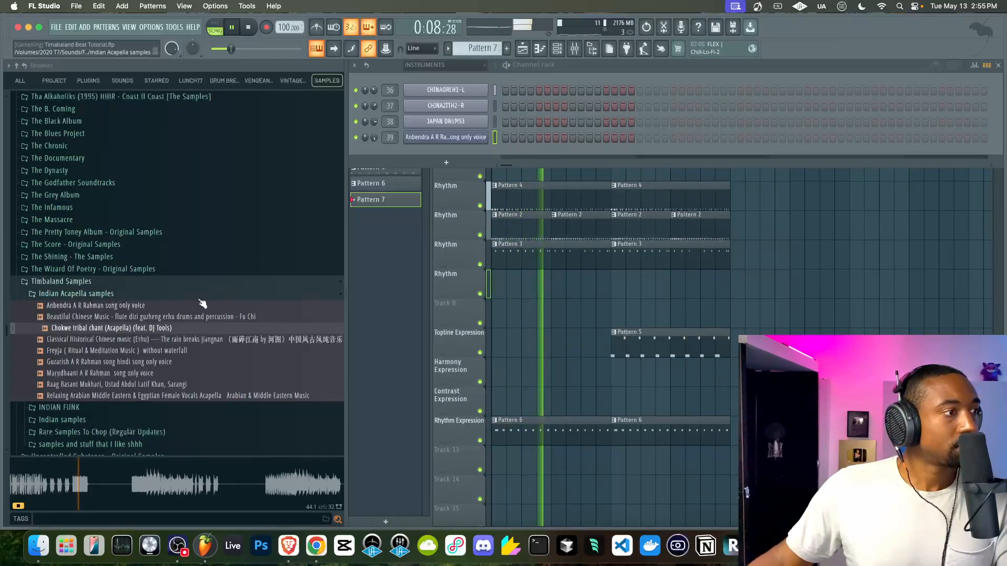
click(137, 340)
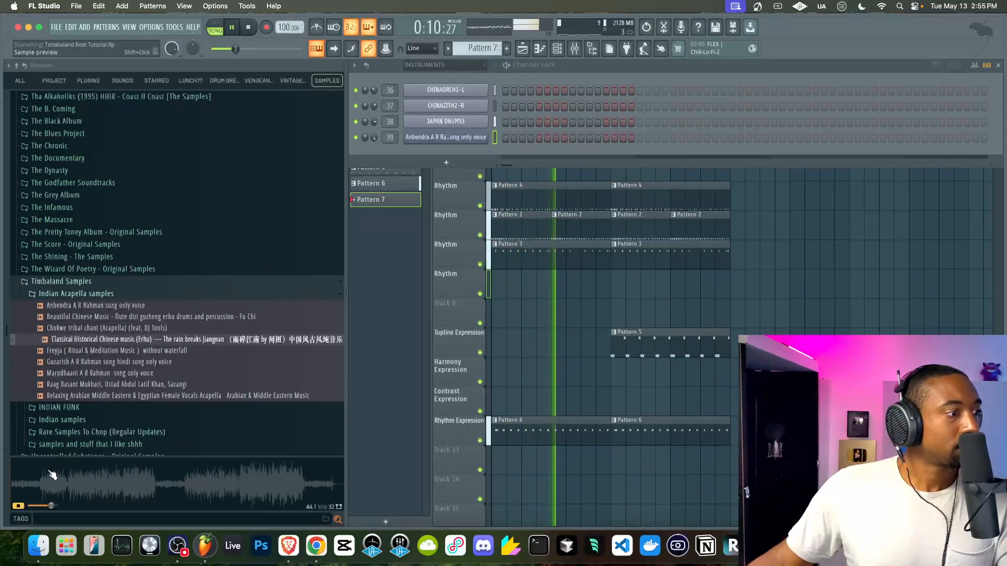
click(126, 351)
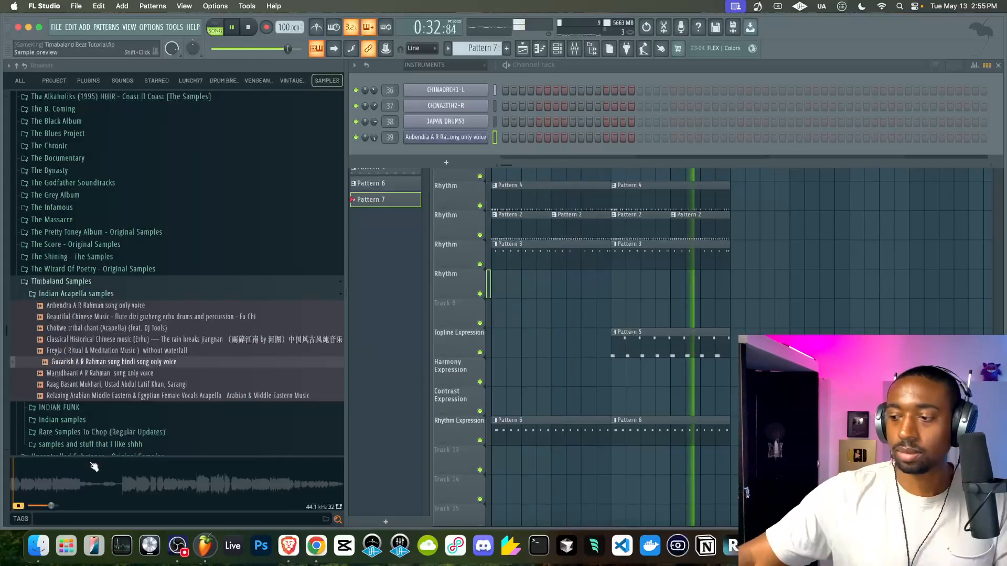
key(Down)
key(Down)
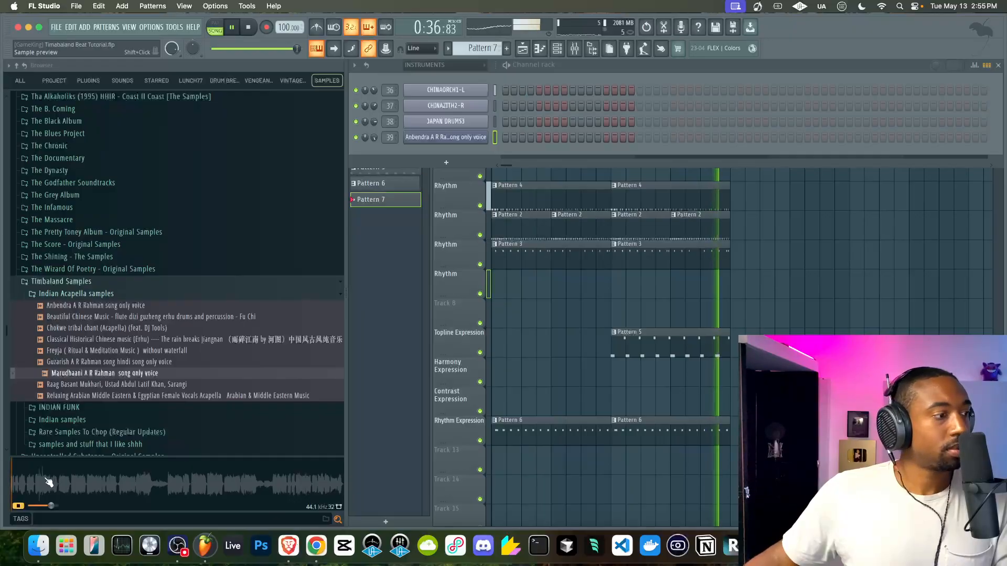
key(space)
Replace the Fruity Slicer channel's sample with Marudhaani A R Rahman song only voice and apply dull auto-slicing.
click(445, 138)
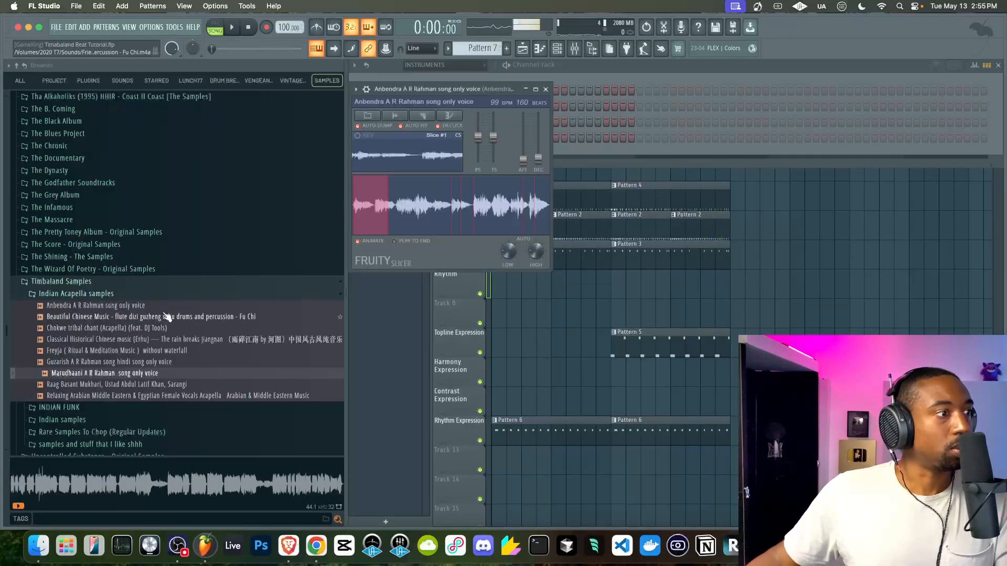
drag(434, 237, 435, 206)
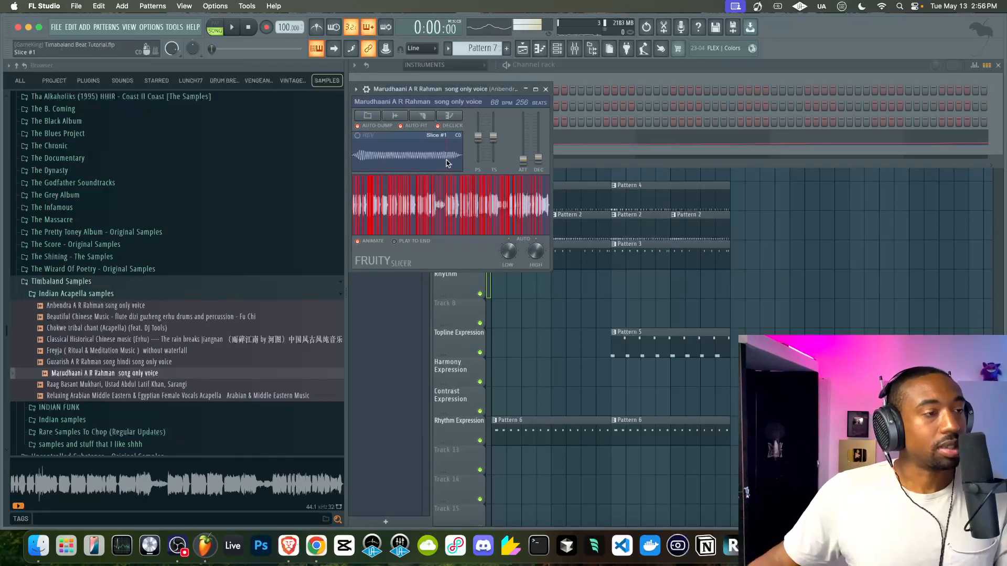
click(425, 115)
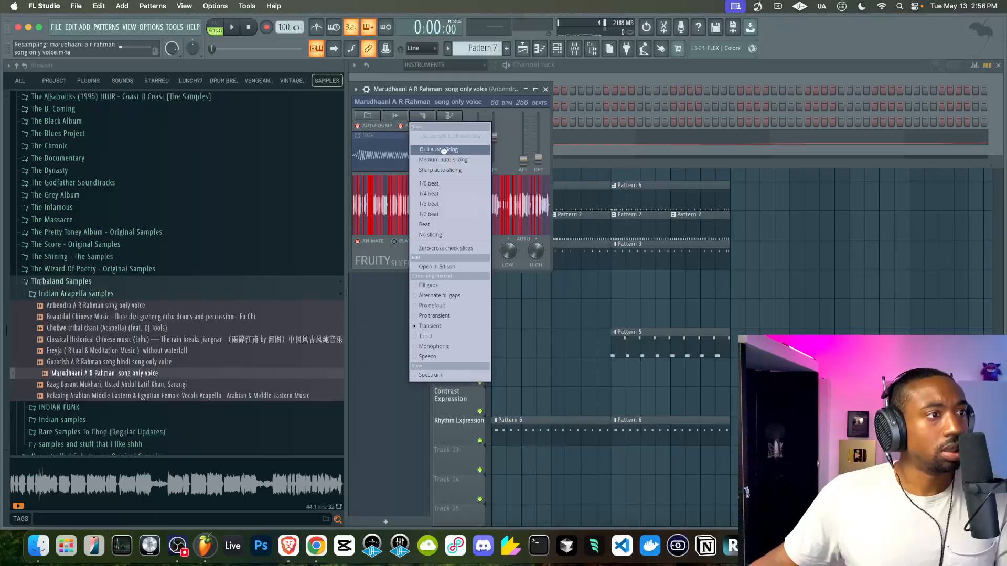
click(424, 117)
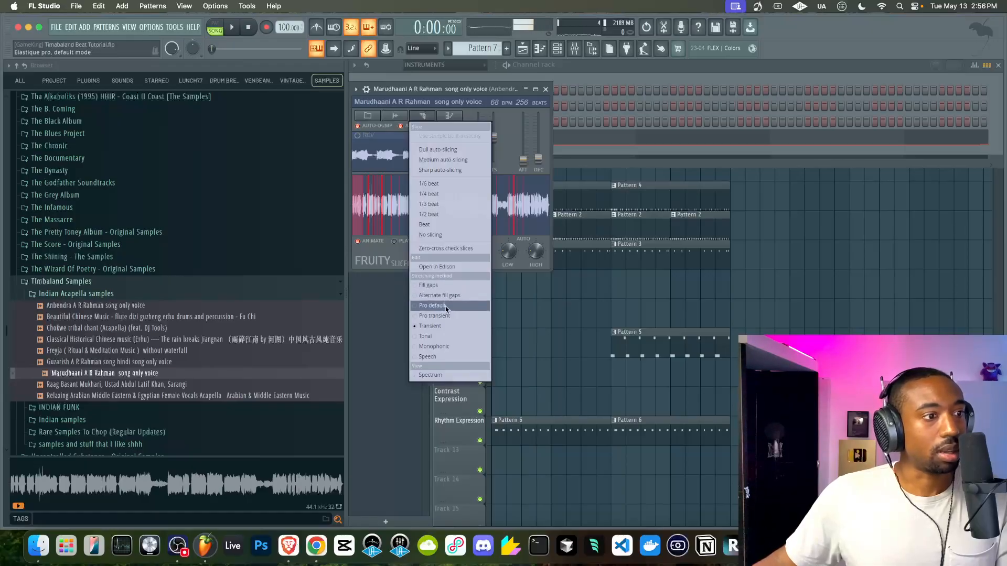
click(459, 91)
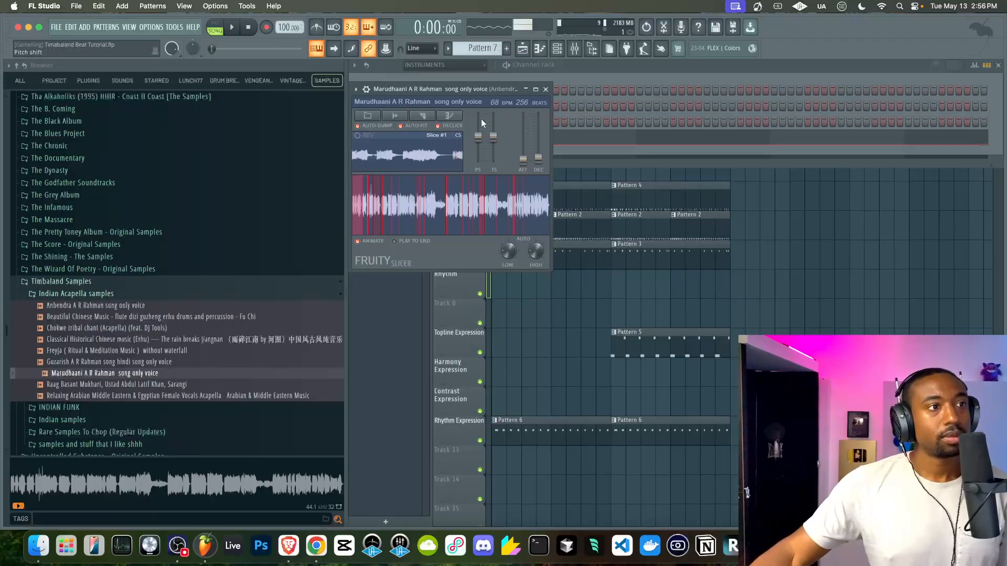
click(545, 89)
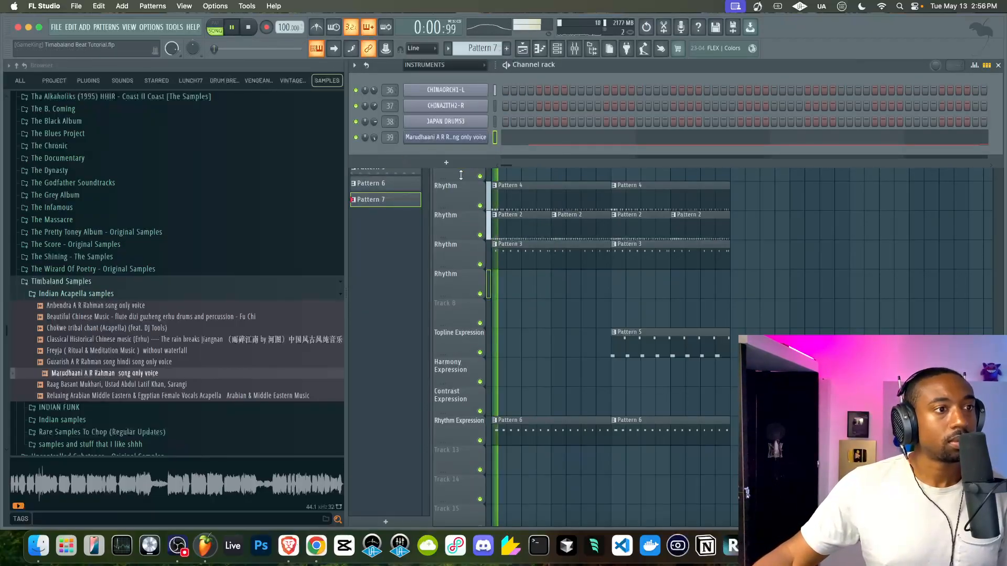
Audition the Marudhaani slices over the arrangement with the Harmony track muted, and clear the channel's notes from Pattern 7.
key(F6)
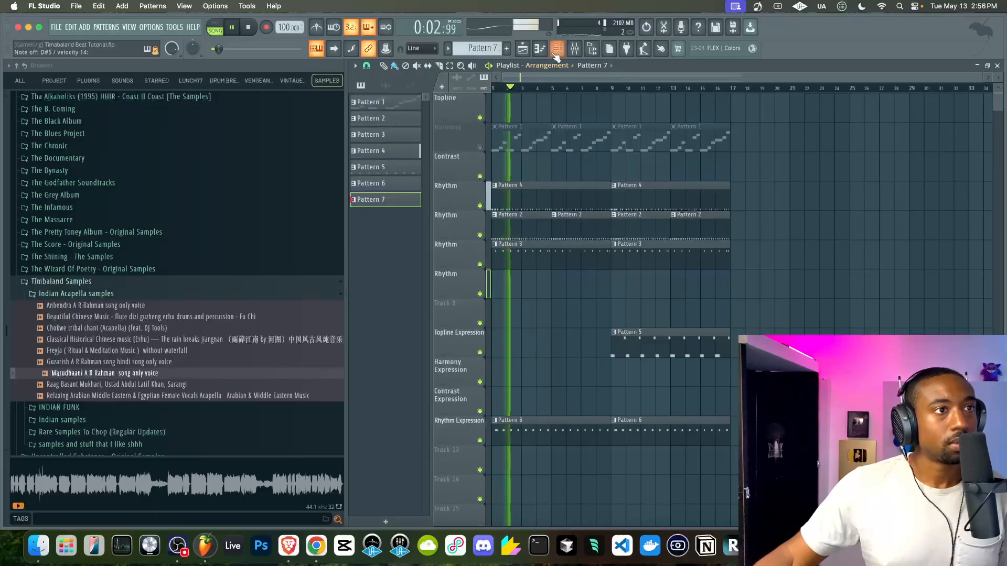
key(F6)
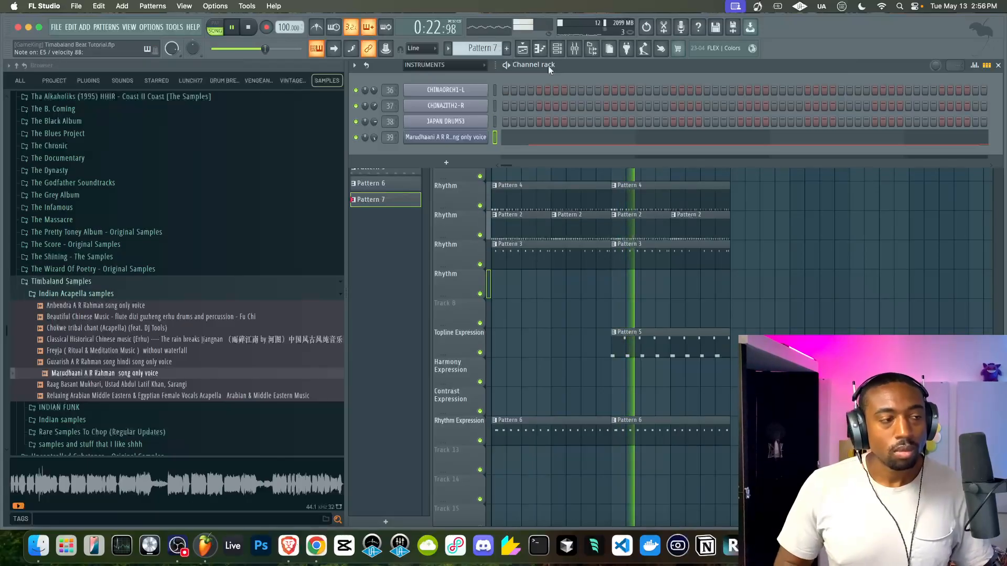
click(248, 27)
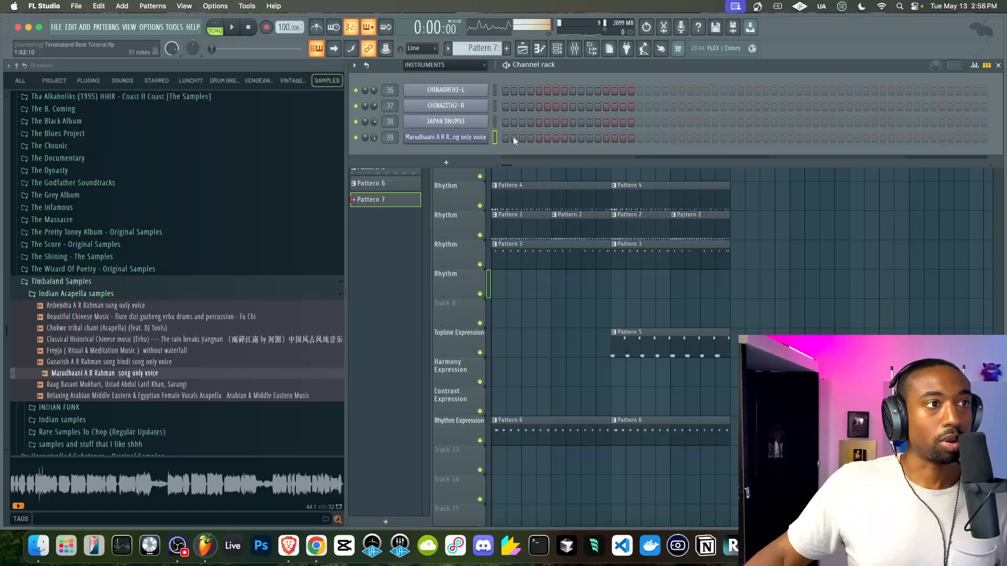
Record a Marudhaani vocal chop performance into Pattern 7, placed on the Topline track across bars 1 to 8.
click(574, 48)
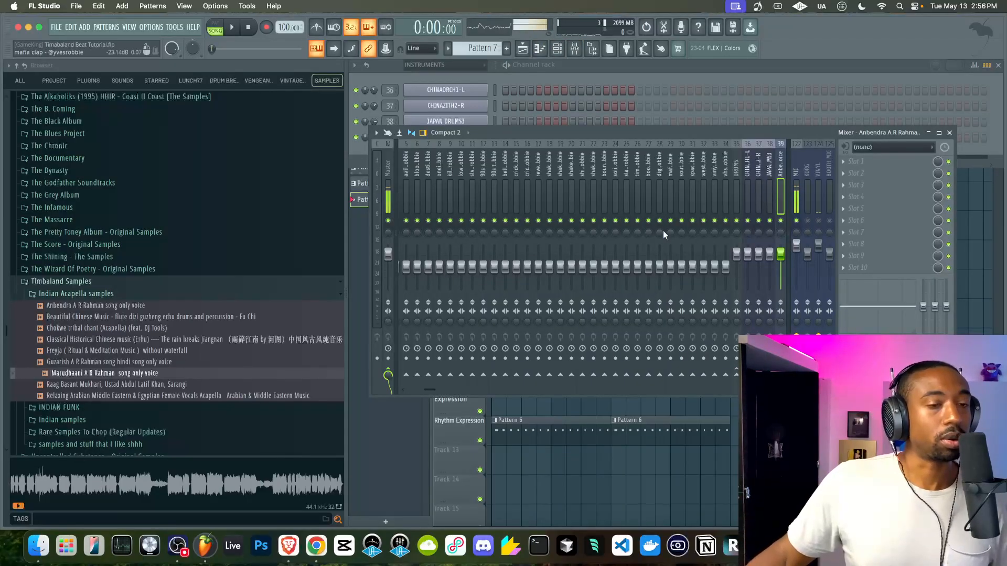
click(814, 431)
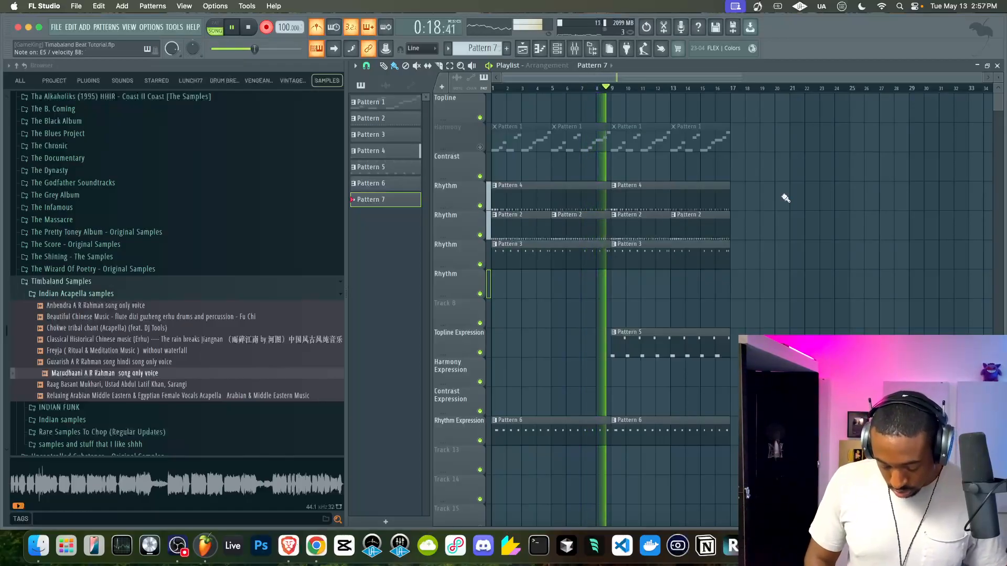
key(space)
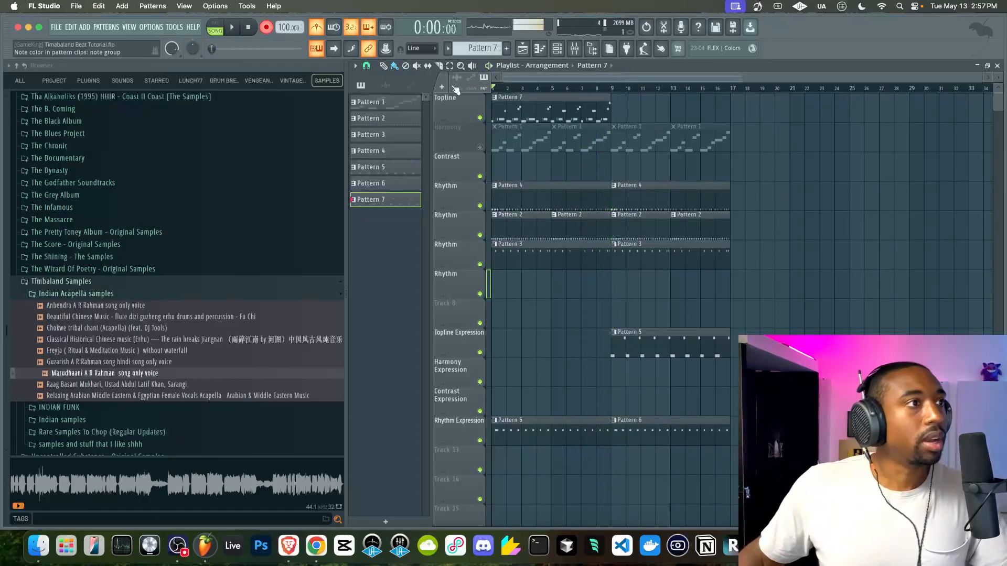
Unmute the Harmony track and raise the CHINAORCH1-L Slicex master pitch by ear during playback.
click(480, 147)
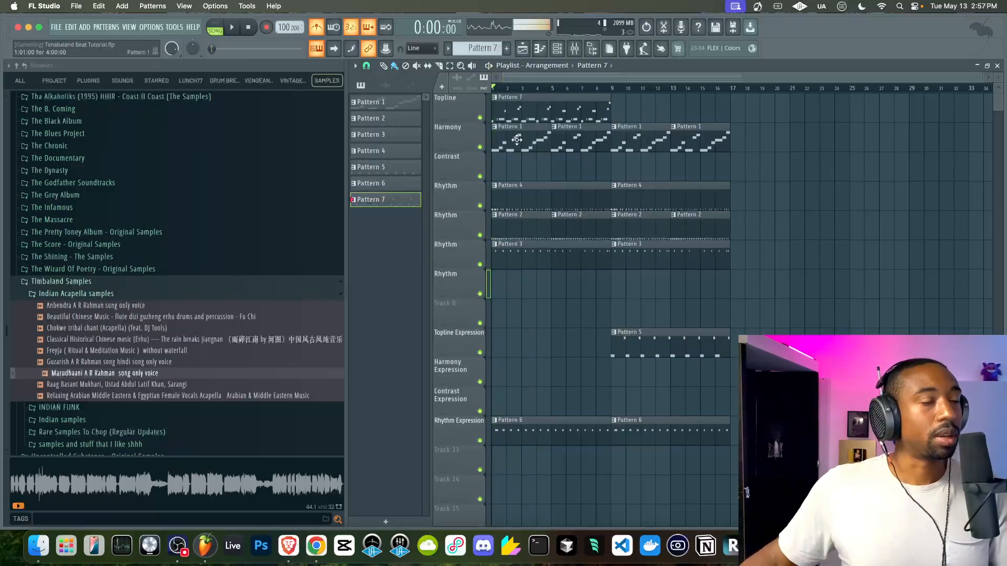
double_click(517, 139)
key(space)
click(556, 48)
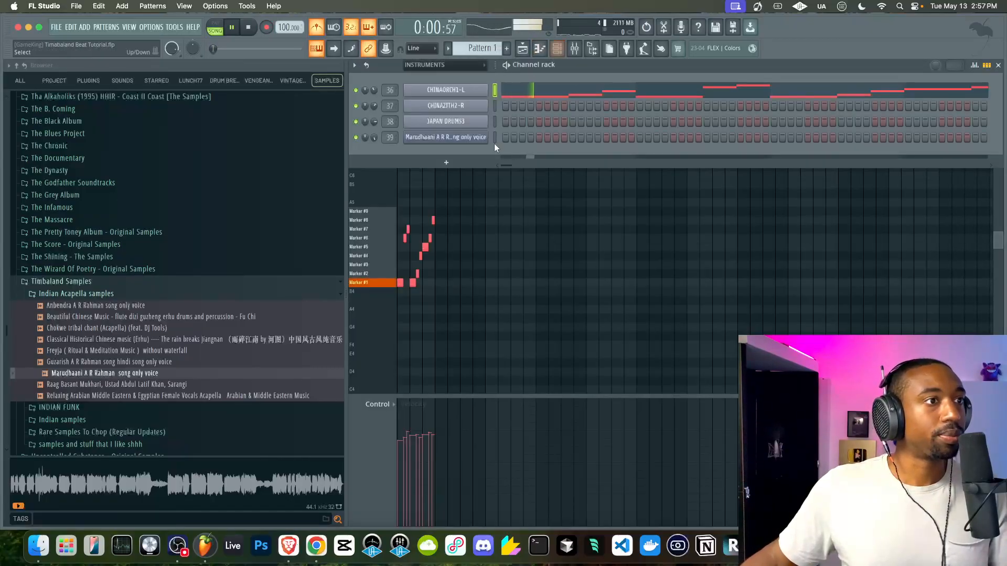
click(471, 93)
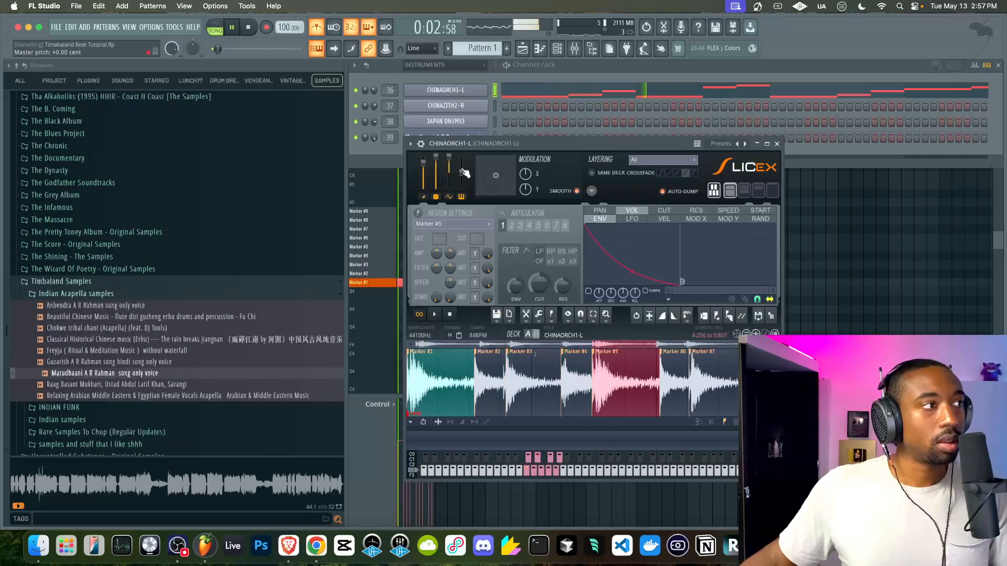
drag(464, 173, 461, 163)
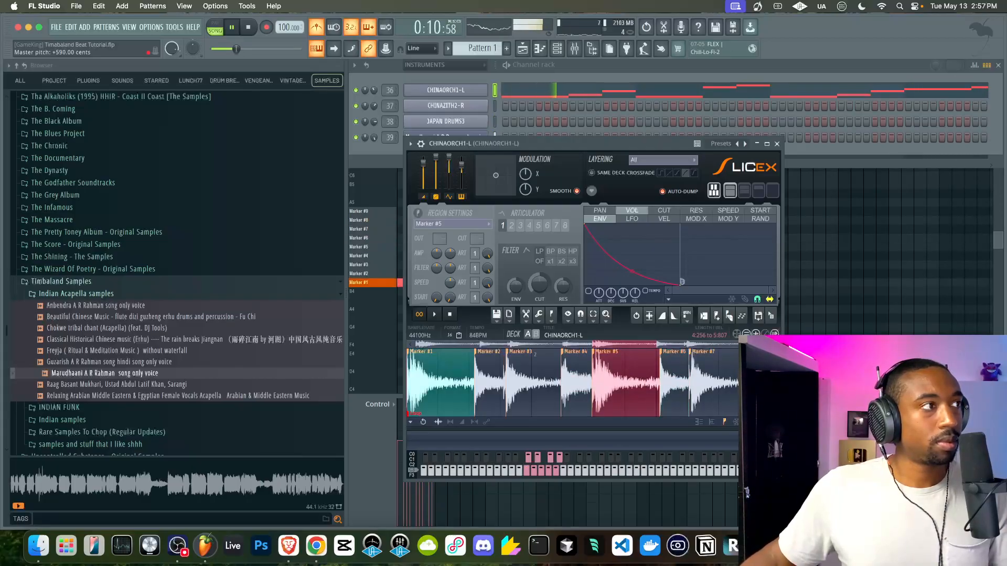
drag(460, 165, 462, 168)
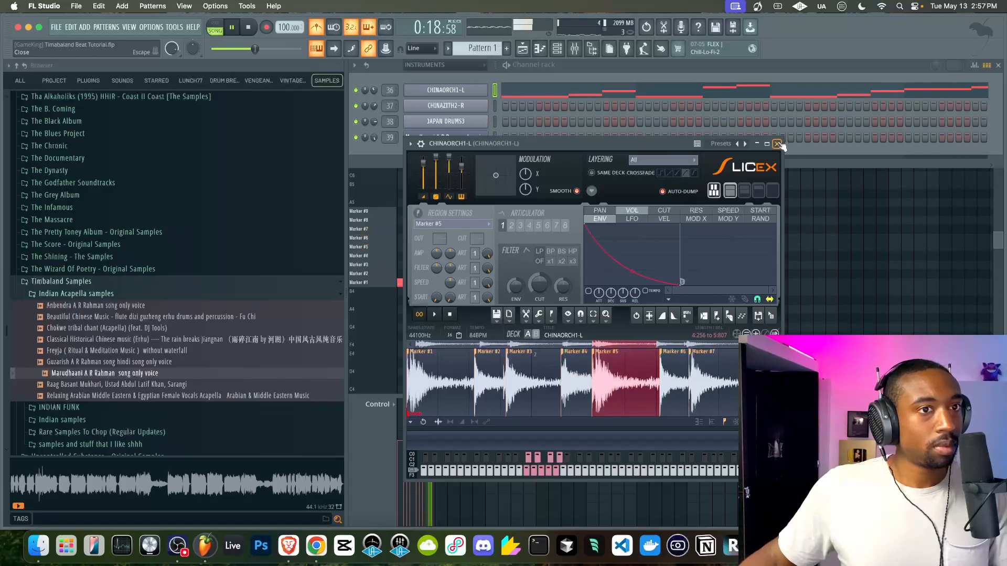
click(777, 144)
key(space)
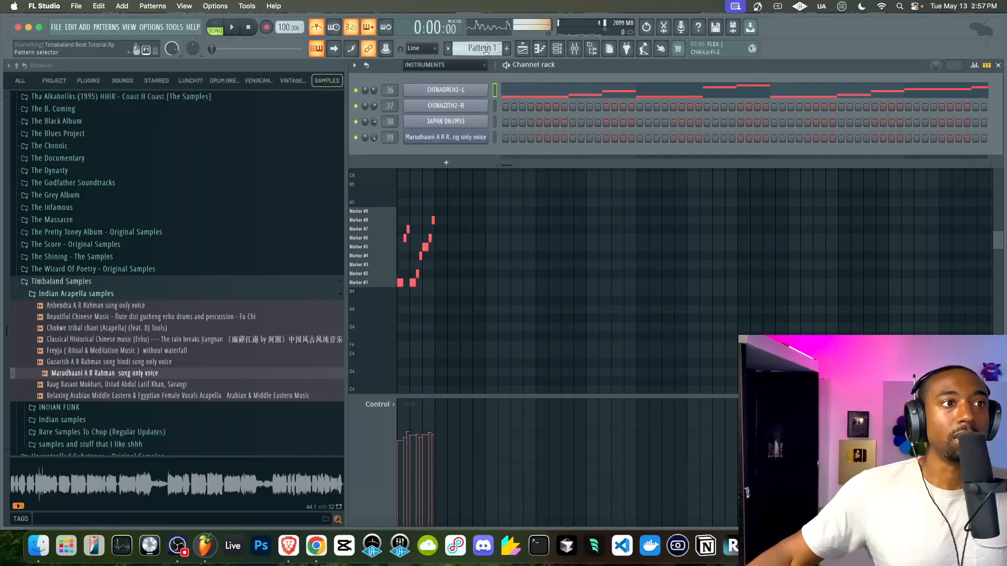
Move the two Marker #2 notes in Pattern 1's CHINAORCH1-L part up to Marker #4 and audition the change.
scroll(478, 49, down, 1)
scroll(477, 48, up, 1)
key(space)
click(549, 92)
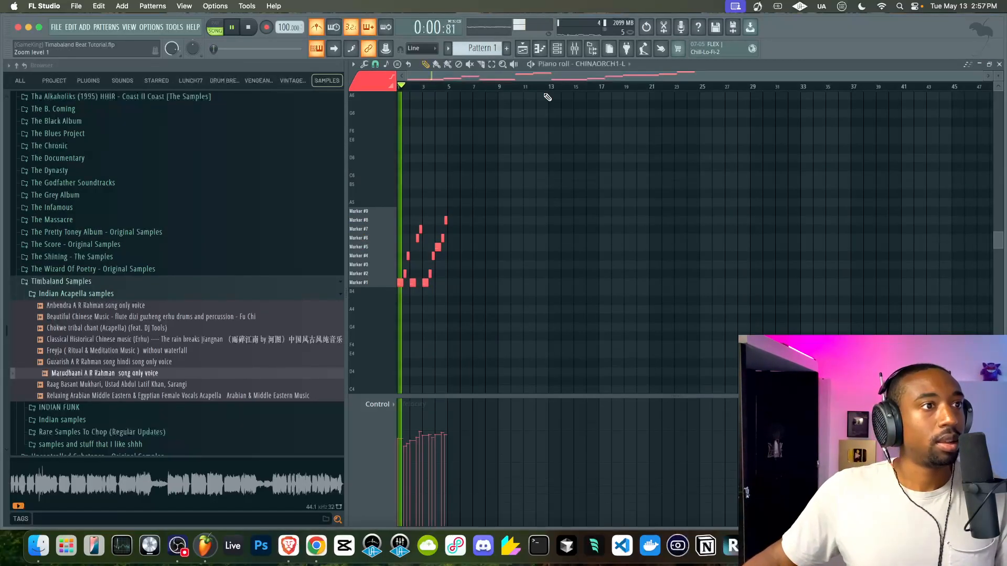
key(space)
scroll(416, 274, up, 5)
scroll(416, 275, left, 2)
scroll(416, 274, up, 1)
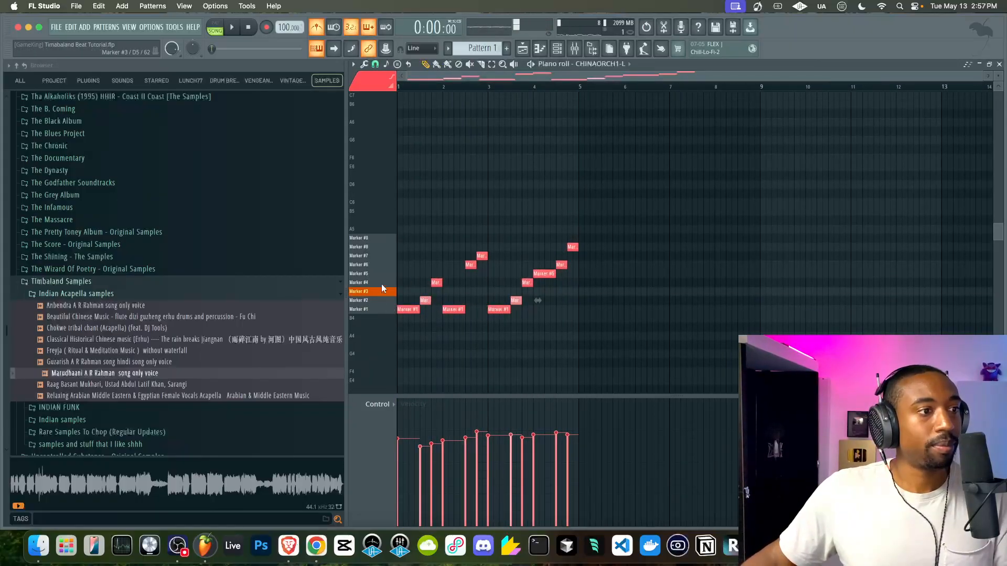
key(space)
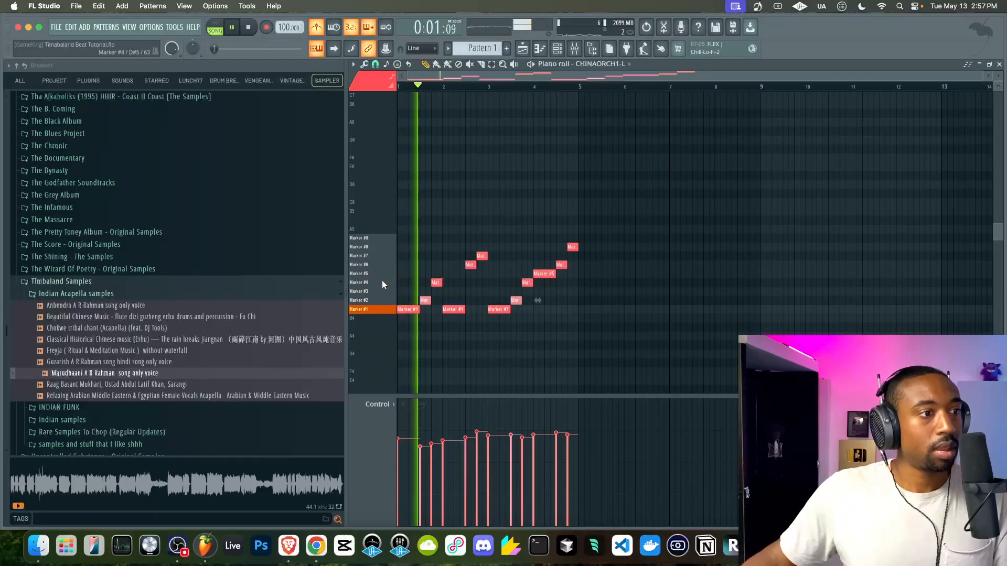
key(shift+Up)
key(shift+Up)
key(shift+Up)
key(shift+Down)
key(space)
key(space)
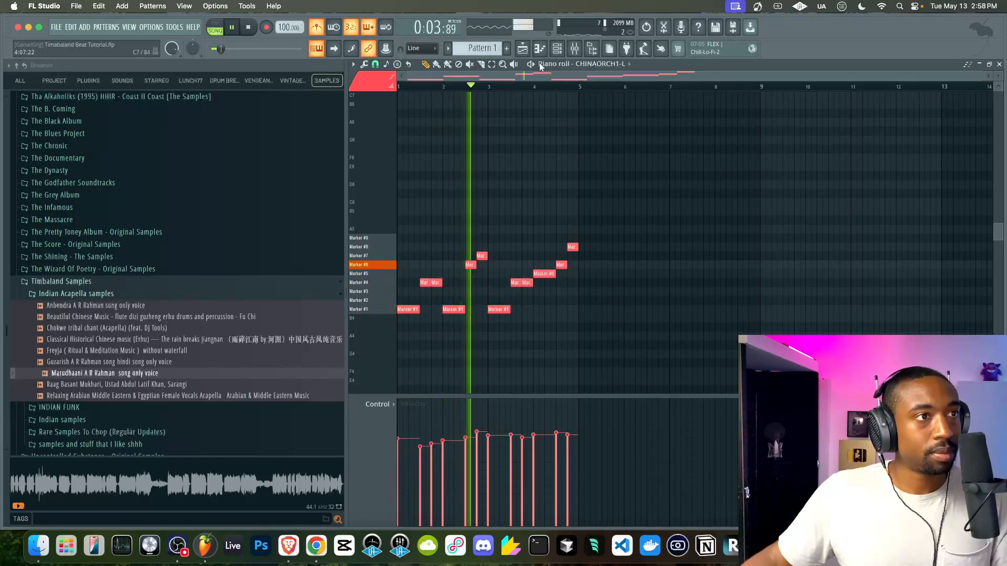
Check the Pattern 7 vocal notes and the CHINAORCH1-L Slicex settings against the playing arrangement.
click(524, 50)
double_click(529, 113)
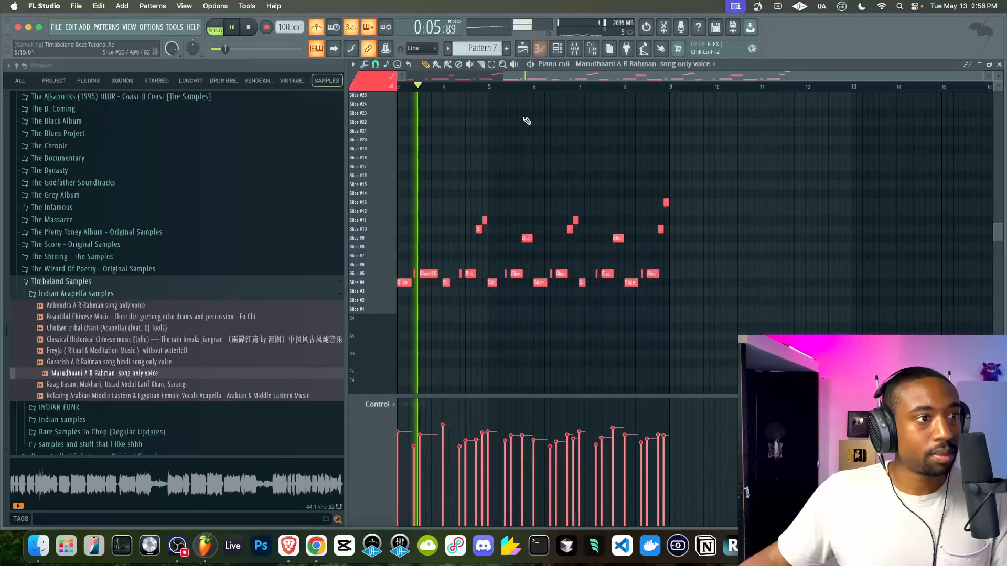
click(532, 48)
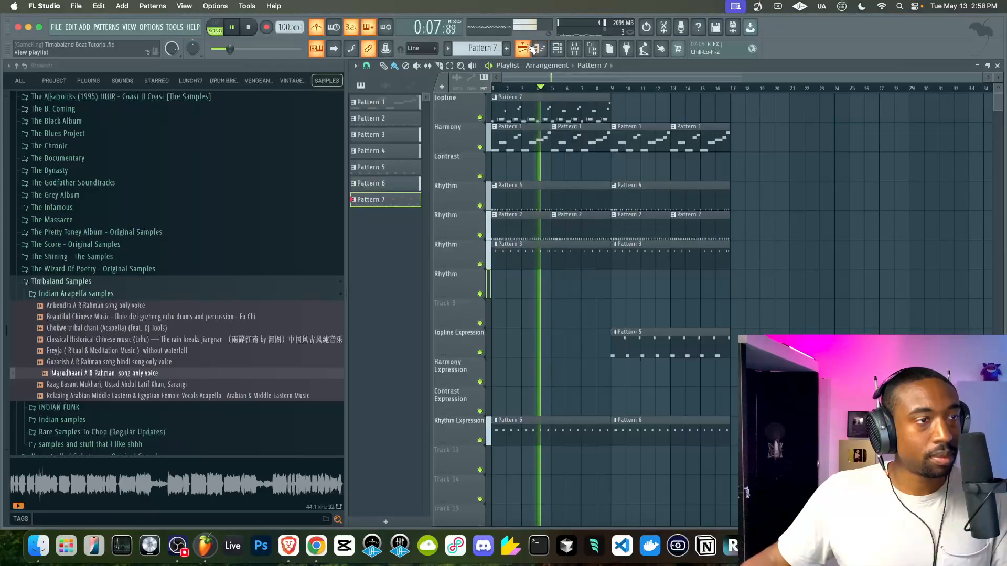
click(556, 49)
key(space)
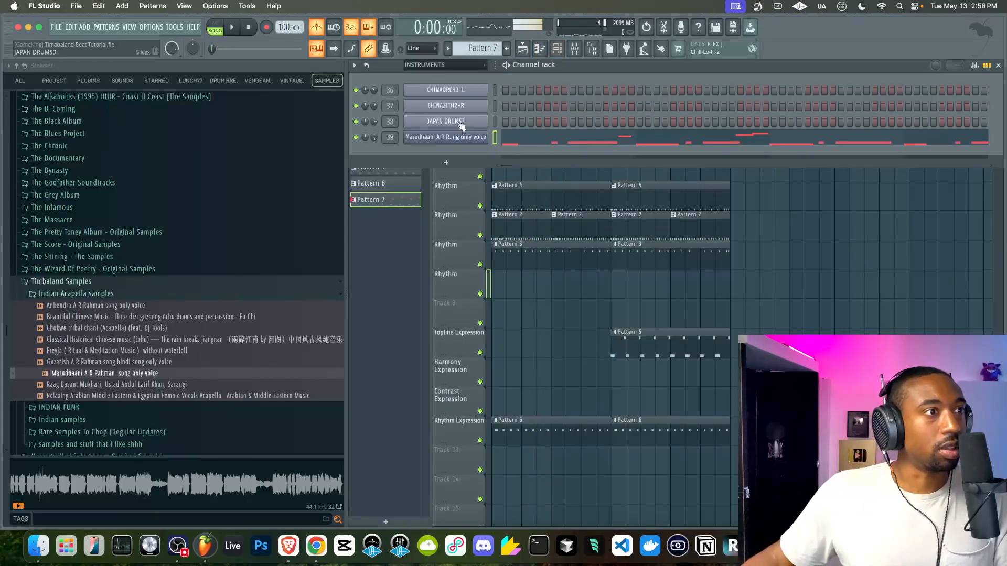
key(space)
click(445, 90)
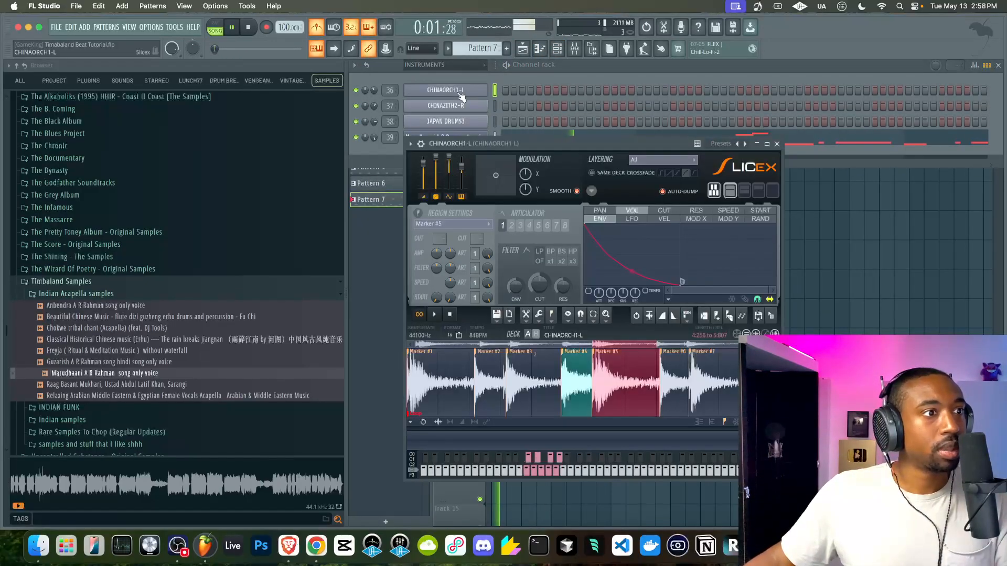
click(776, 143)
key(space)
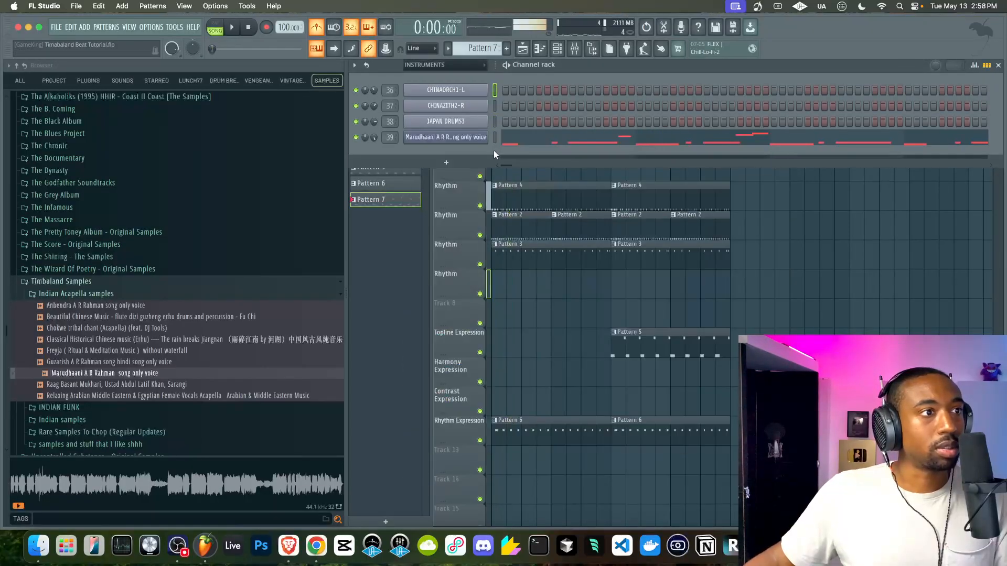
Set the Marudhaani Fruity Slicer channel's pitch range to 1 and audition it with the arrangement.
click(462, 137)
click(366, 89)
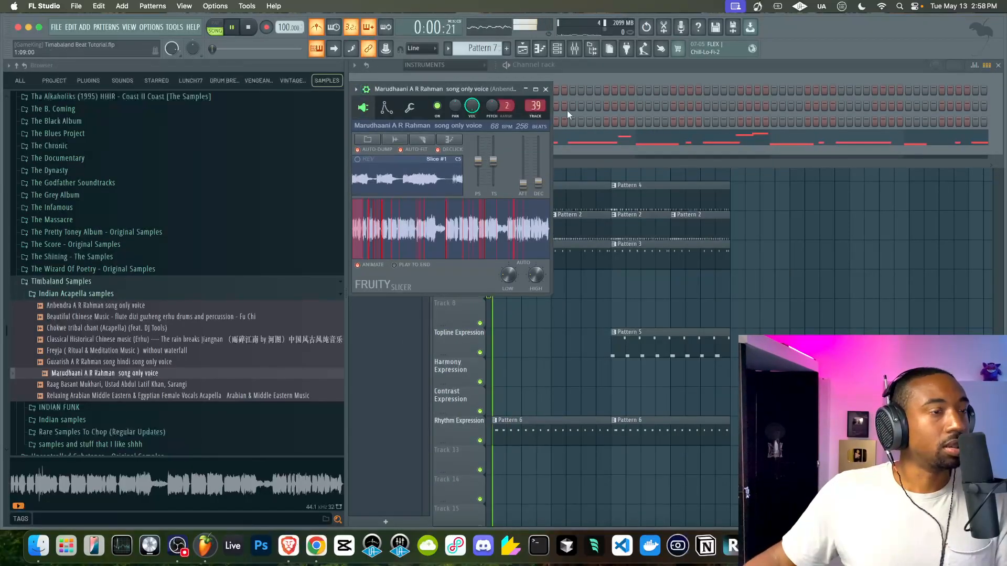
key(space)
scroll(507, 106, down, 1)
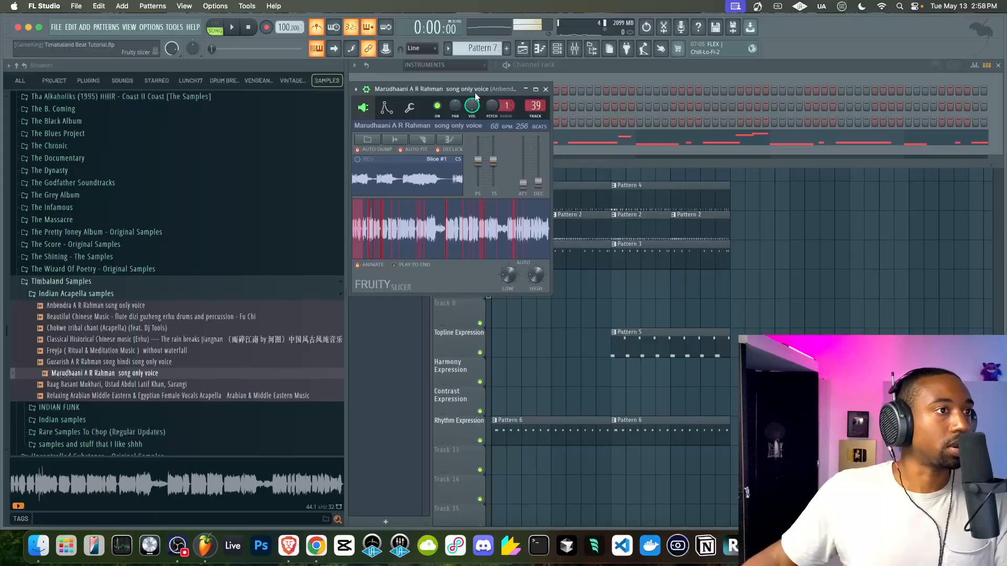
drag(474, 92, 568, 139)
key(space)
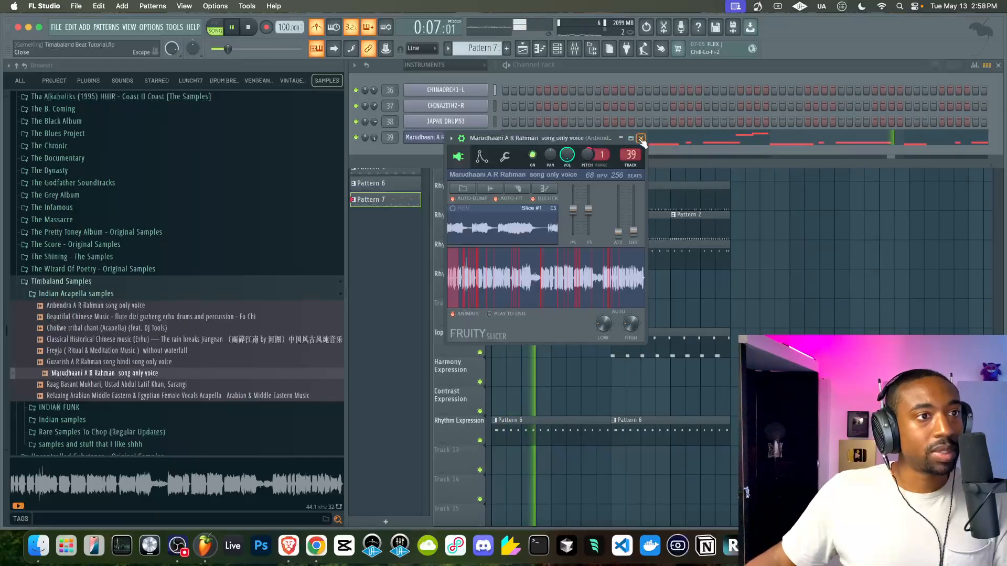
click(641, 138)
right_click(819, 254)
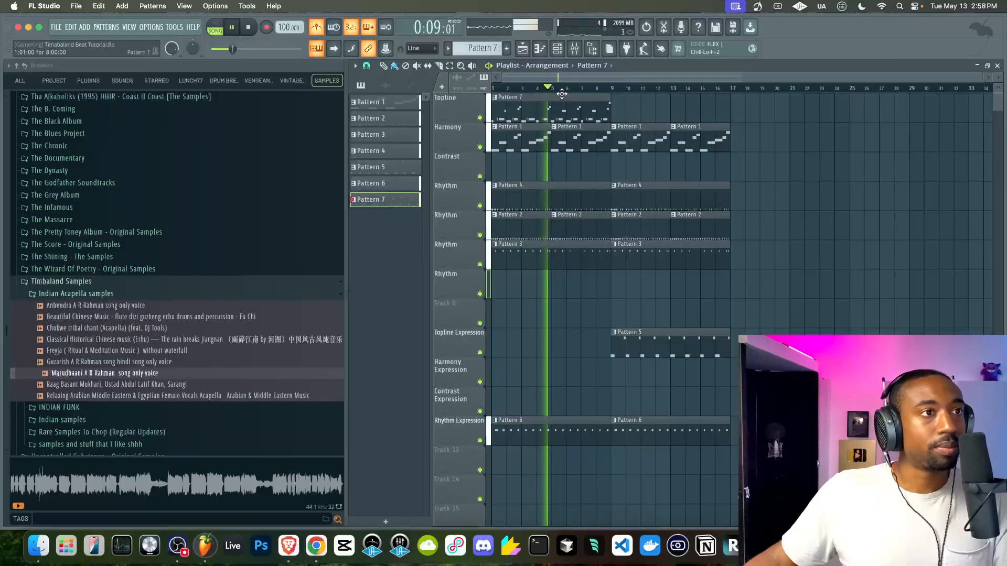
Set the CHINAORCH1-L channel volume to 65% while checking its Slicex settings against the playing arrangement.
click(559, 50)
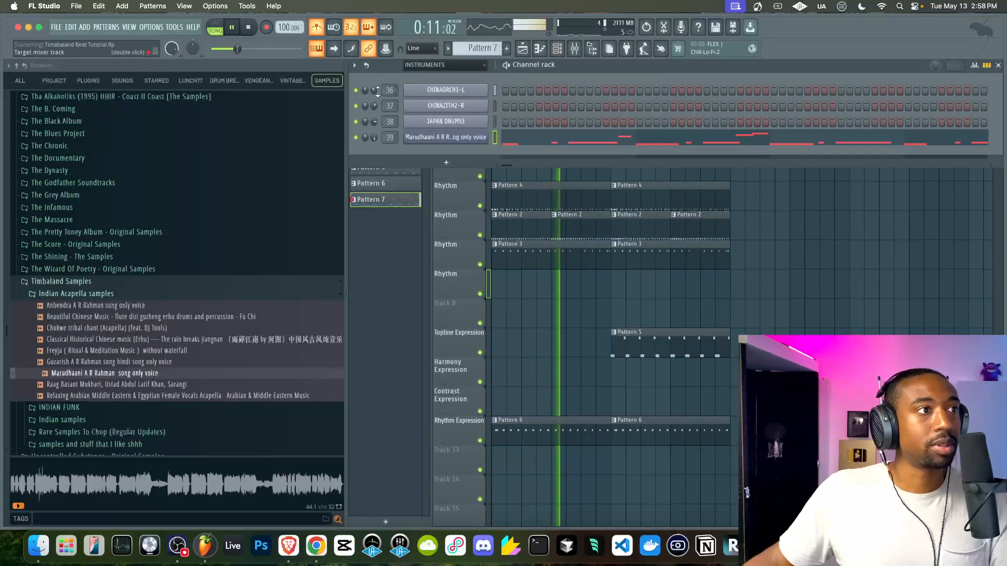
drag(373, 90, 374, 87)
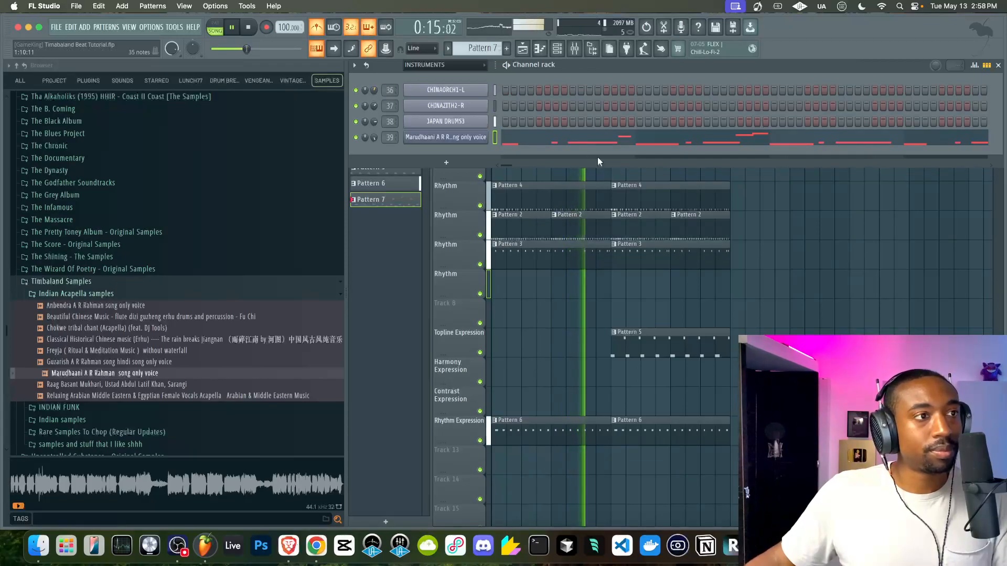
right_click(772, 266)
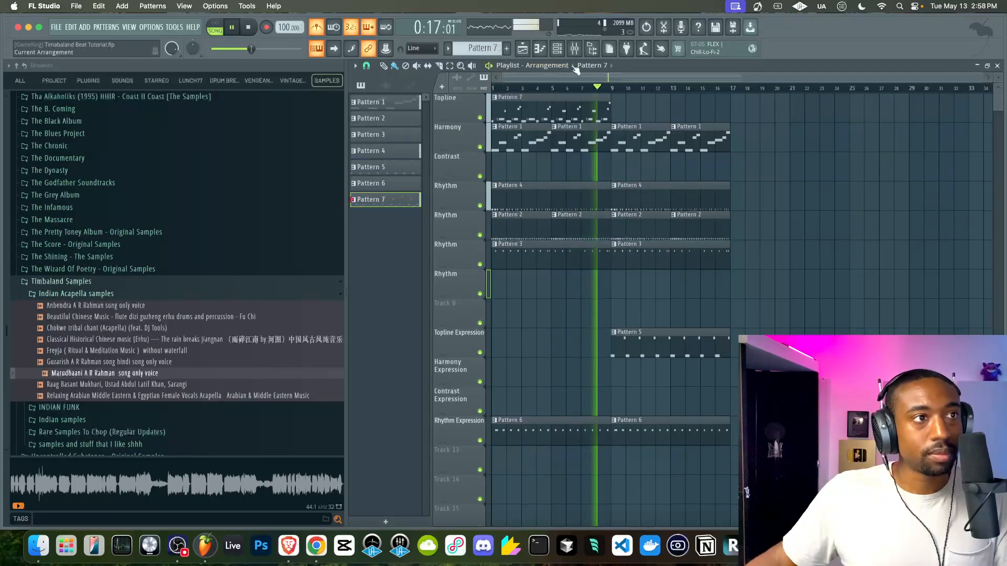
click(557, 49)
key(space)
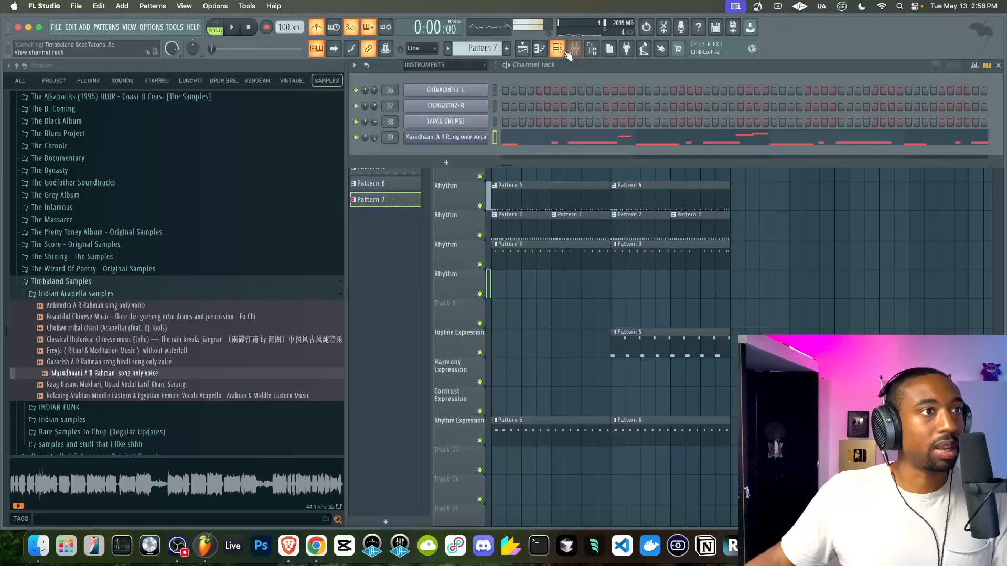
click(446, 90)
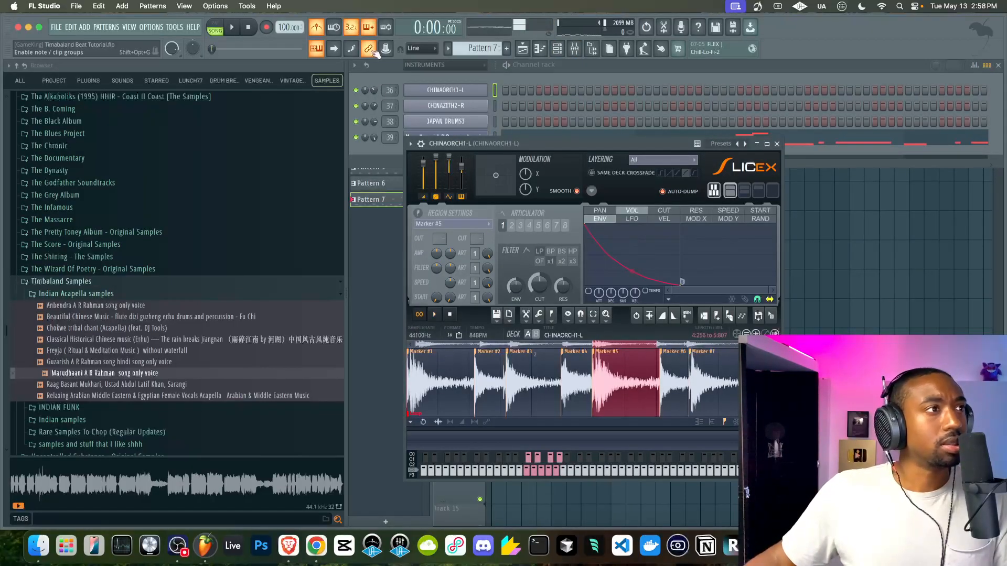
click(239, 31)
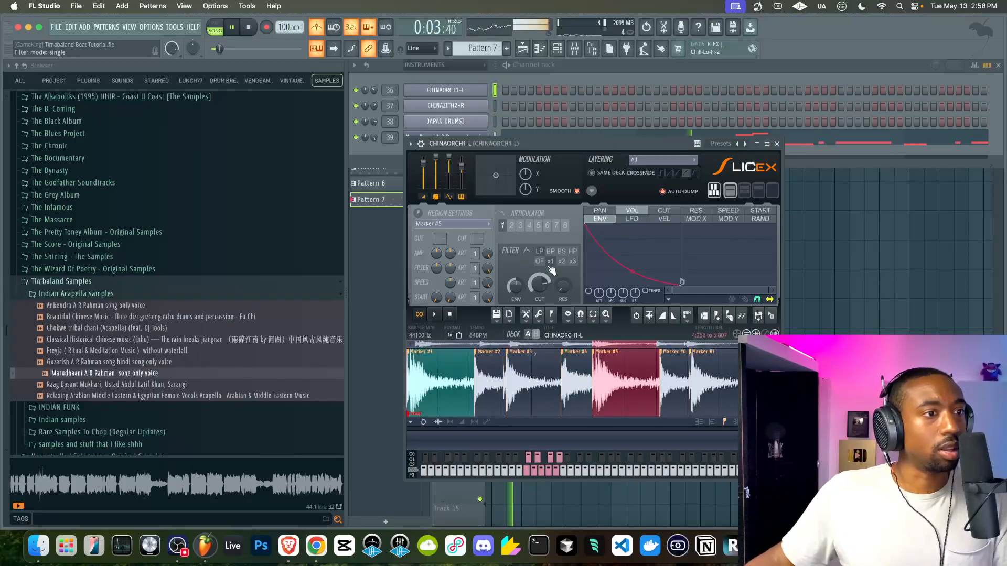
click(777, 144)
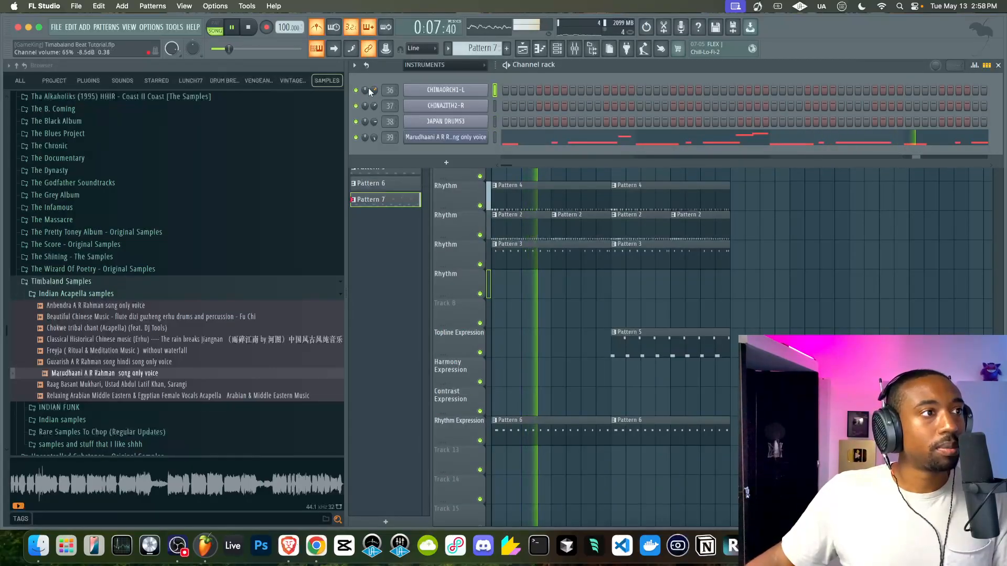
click(761, 231)
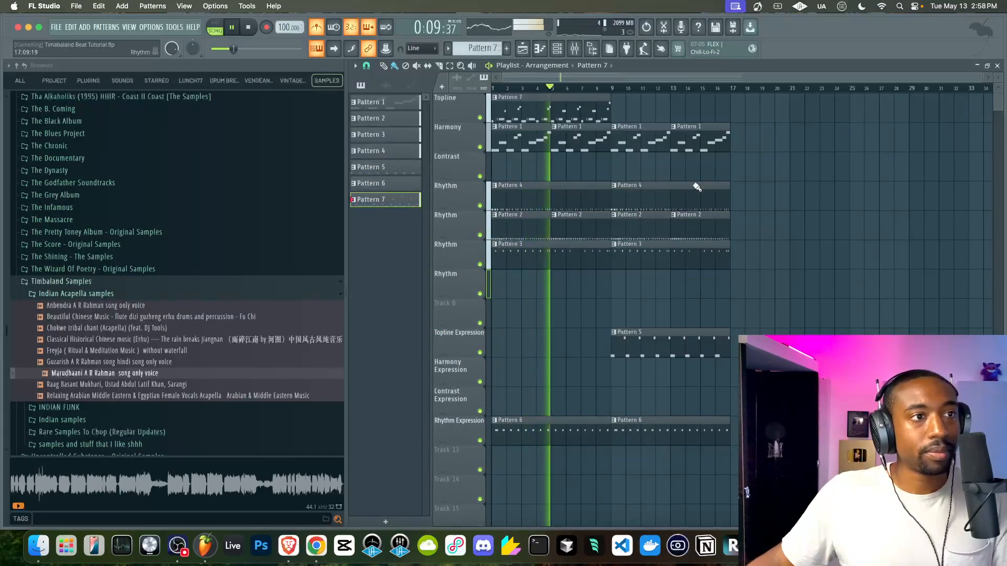
Check the Marudhaani channel's Fruity Slicer settings while the arrangement plays.
click(557, 49)
click(476, 137)
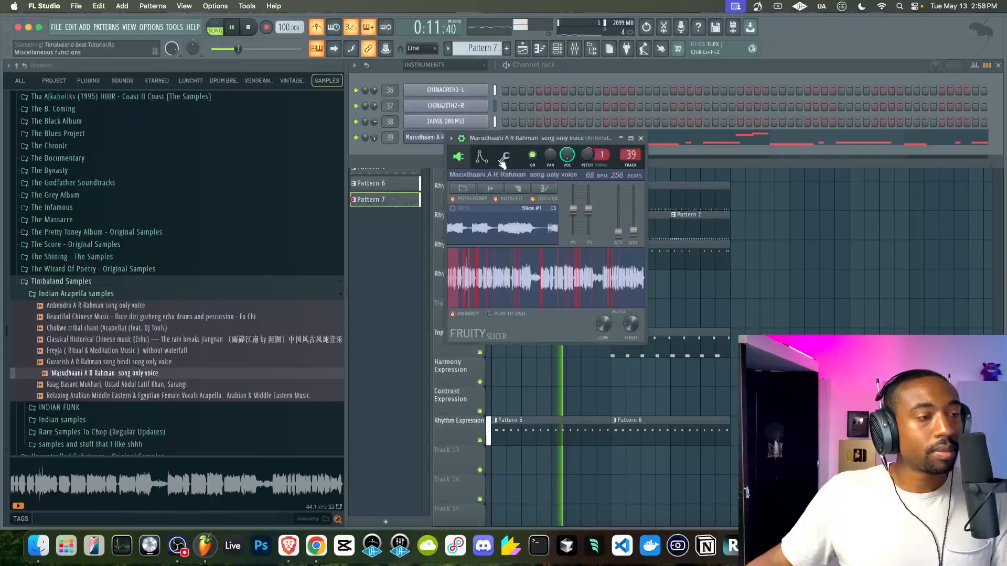
right_click(803, 297)
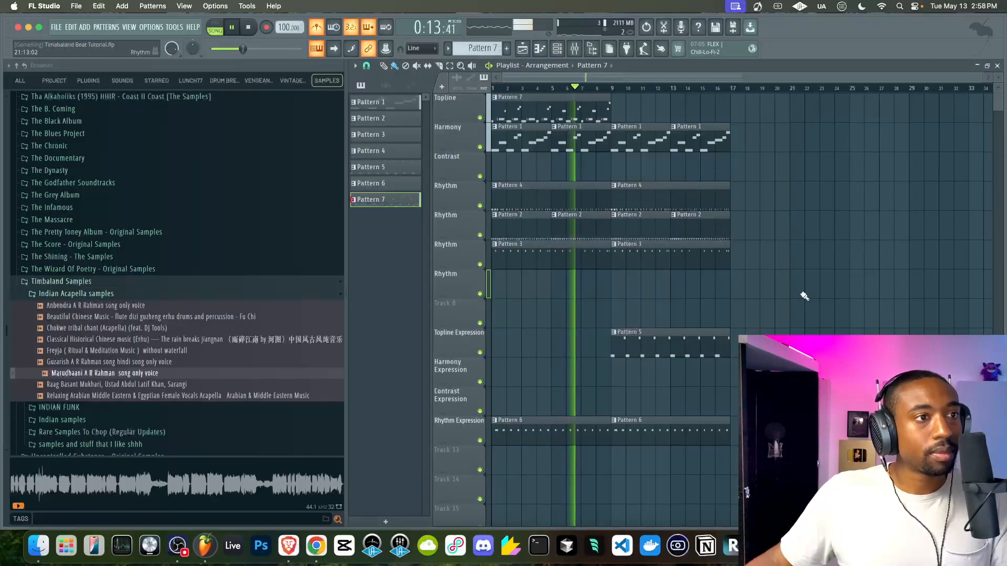
In bar 8 of Pattern 7, move the Slice #9 note to Slice #7 and the last two Slice #5 notes to Slice #12.
drag(628, 109, 576, 107)
scroll(602, 108, down, 1)
scroll(597, 108, up, 2)
scroll(564, 106, down, 1)
scroll(564, 106, down, 1)
scroll(568, 107, up, 2)
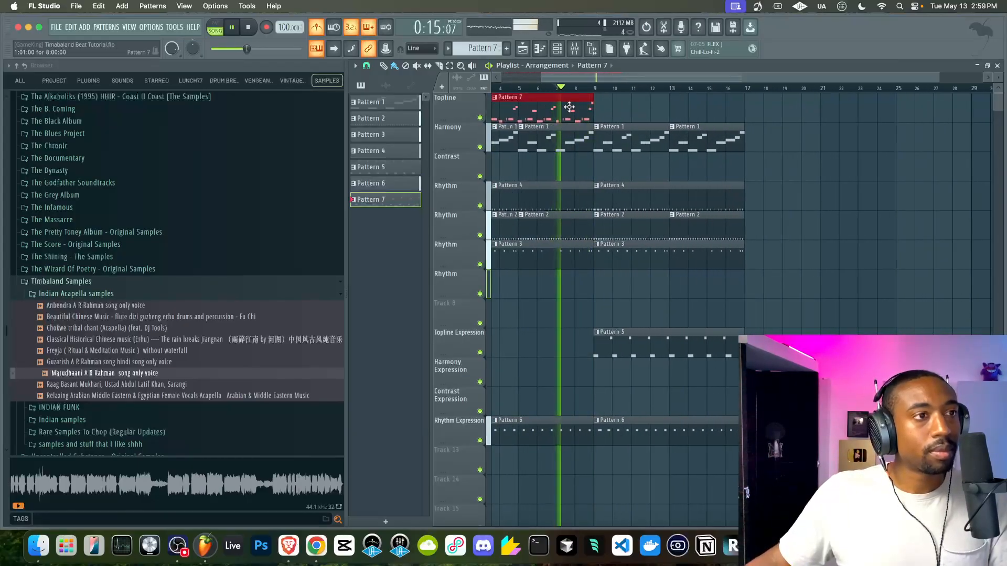
double_click(569, 107)
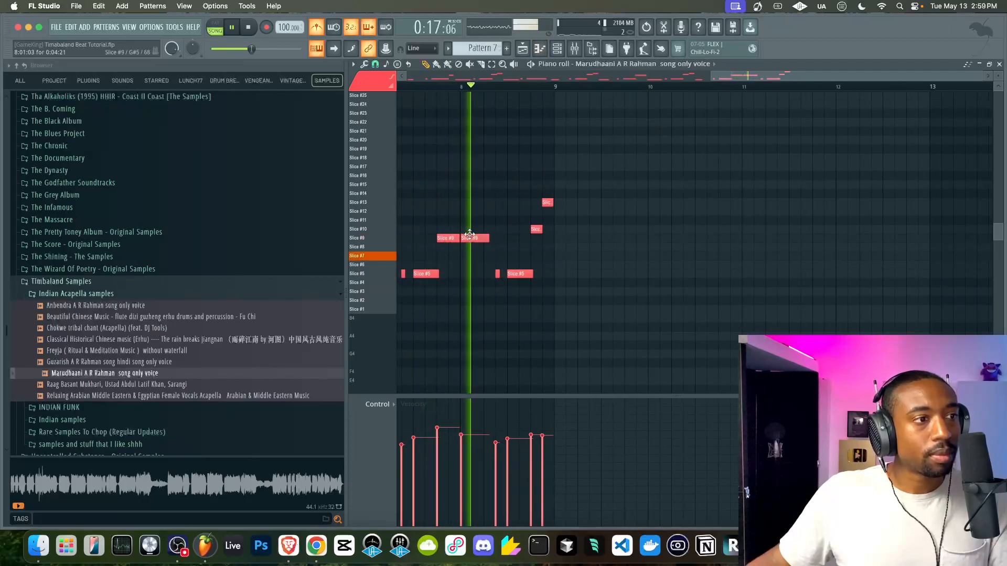
drag(469, 234, 471, 253)
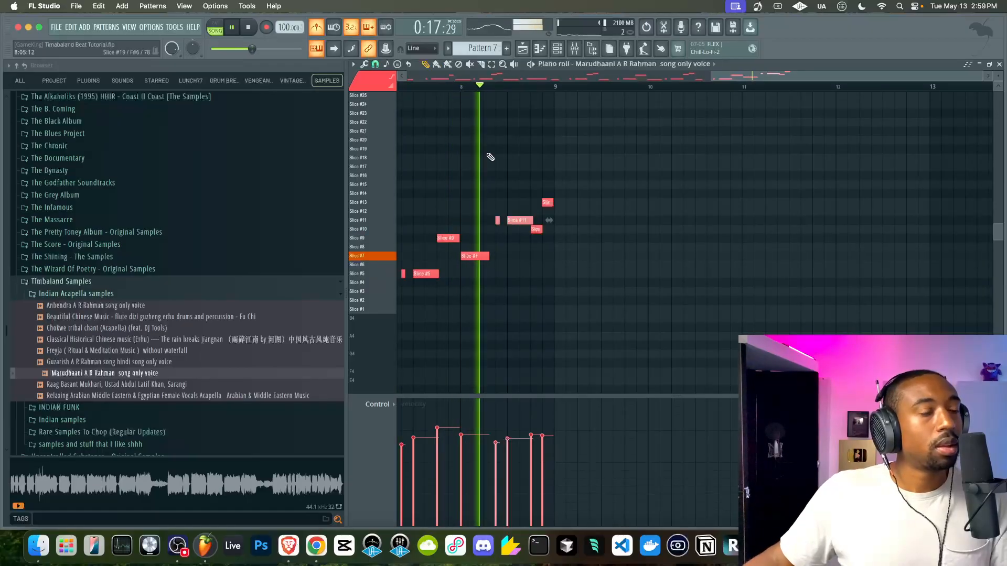
drag(517, 219, 517, 211)
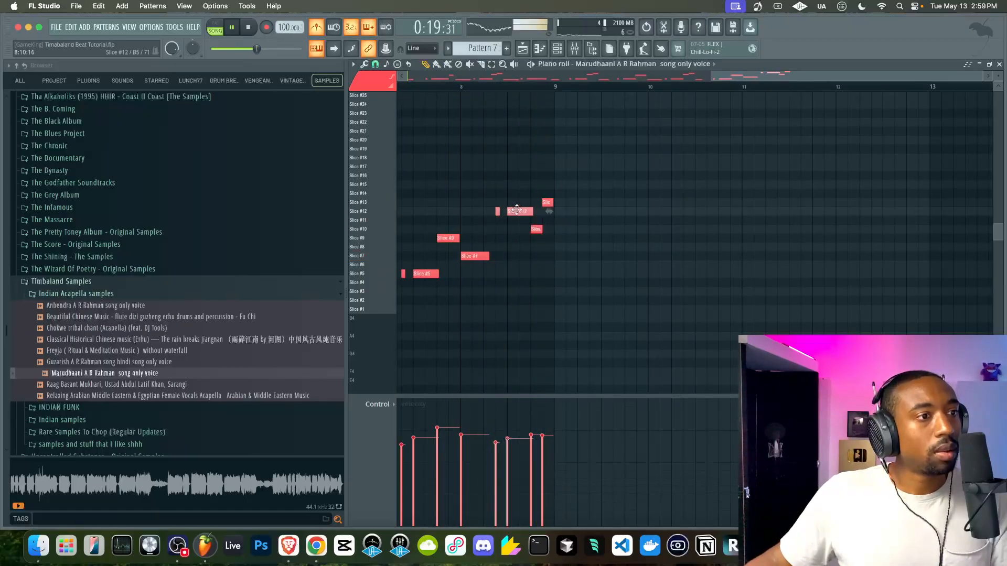
Bring up Pattern 5 and check the CHINAZITH2-R and CHINAORCH1-L channel settings against the playing arrangement.
key(F5)
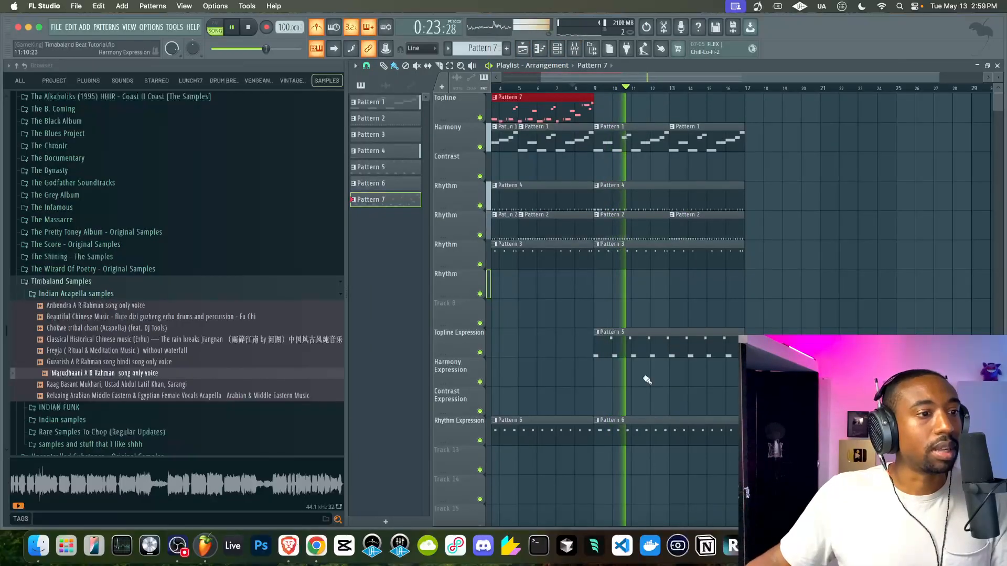
double_click(633, 353)
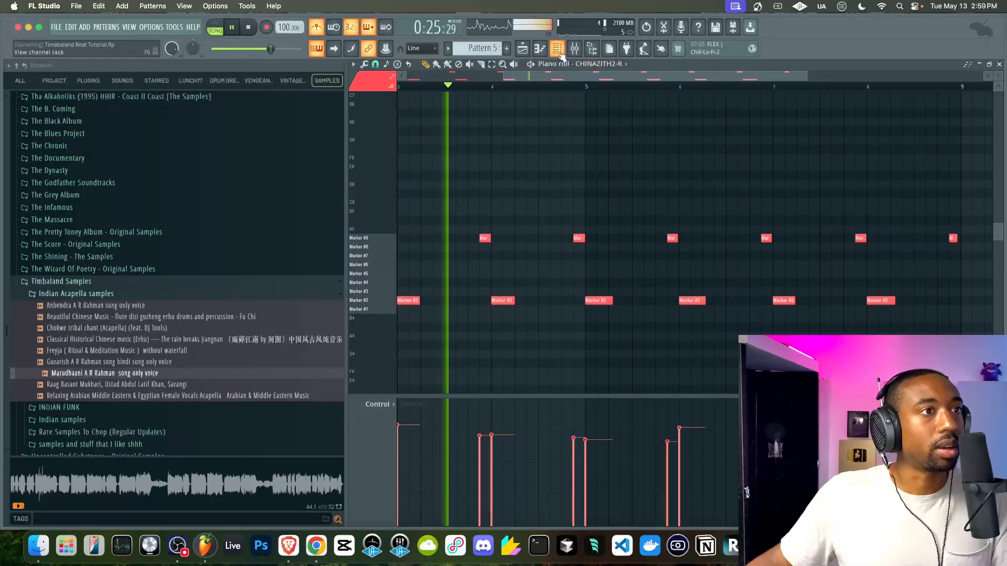
key(F6)
click(461, 105)
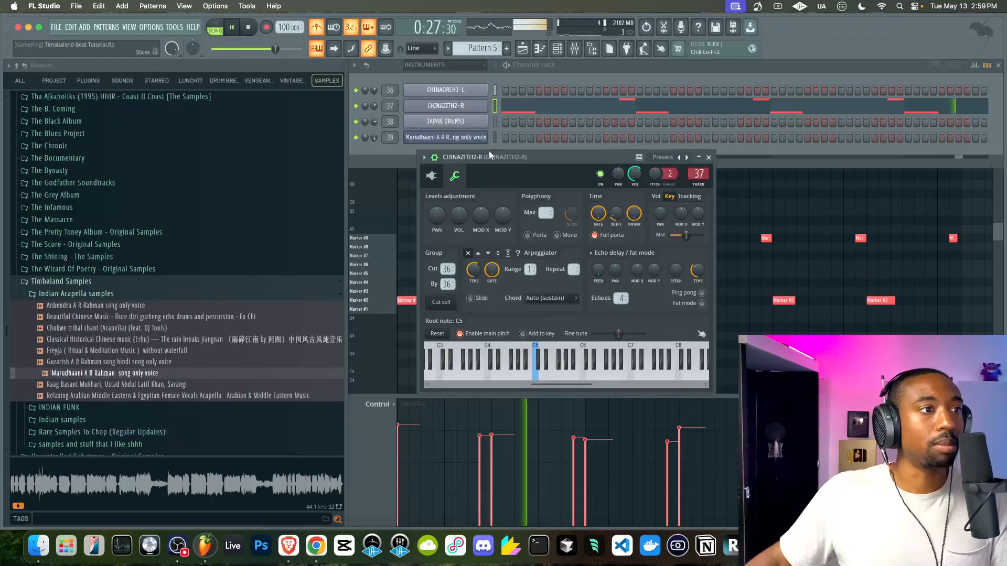
click(468, 87)
click(470, 83)
key(space)
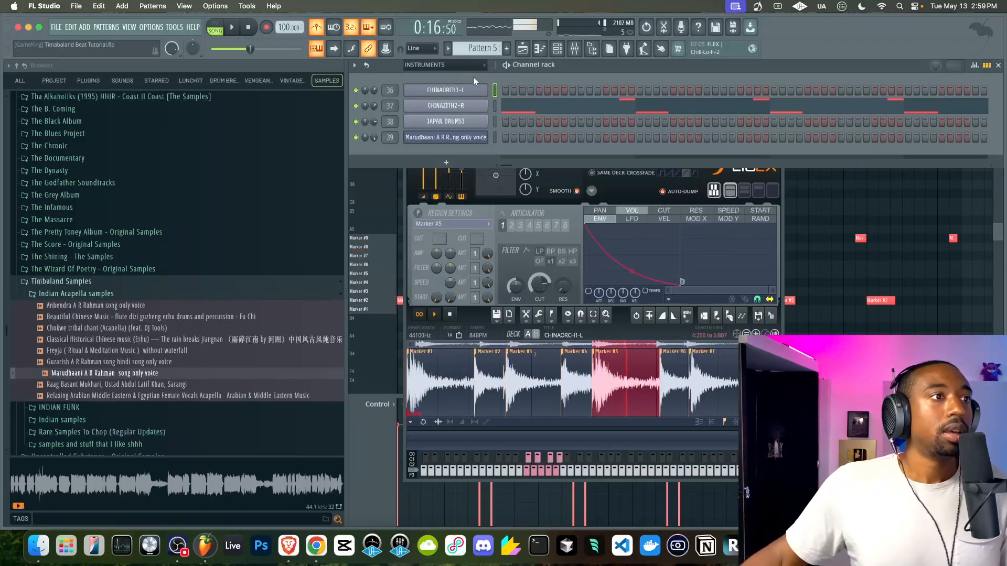
Save the project and close the CHINAORCH1-L Slicex window.
click(450, 315)
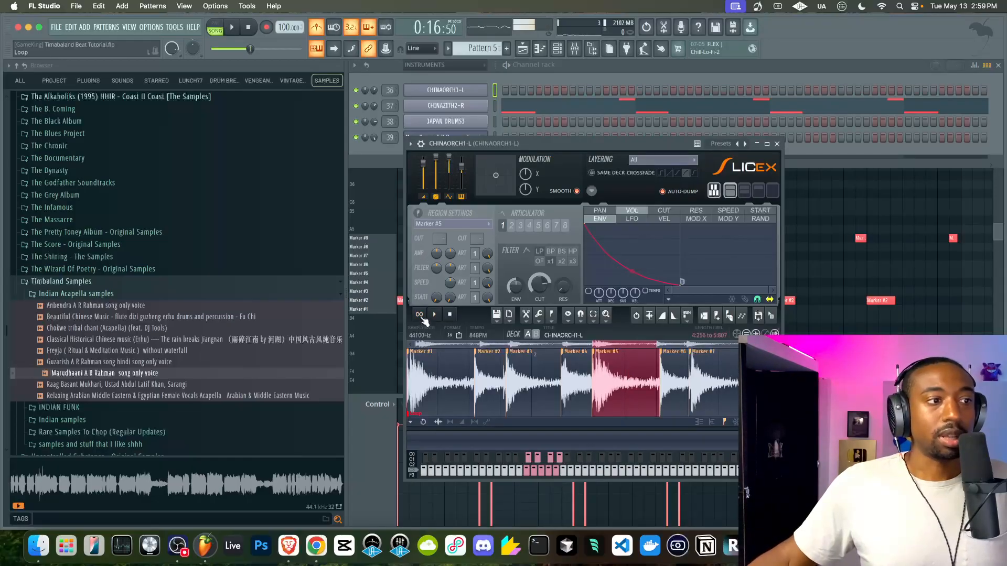
click(535, 66)
key(super+s)
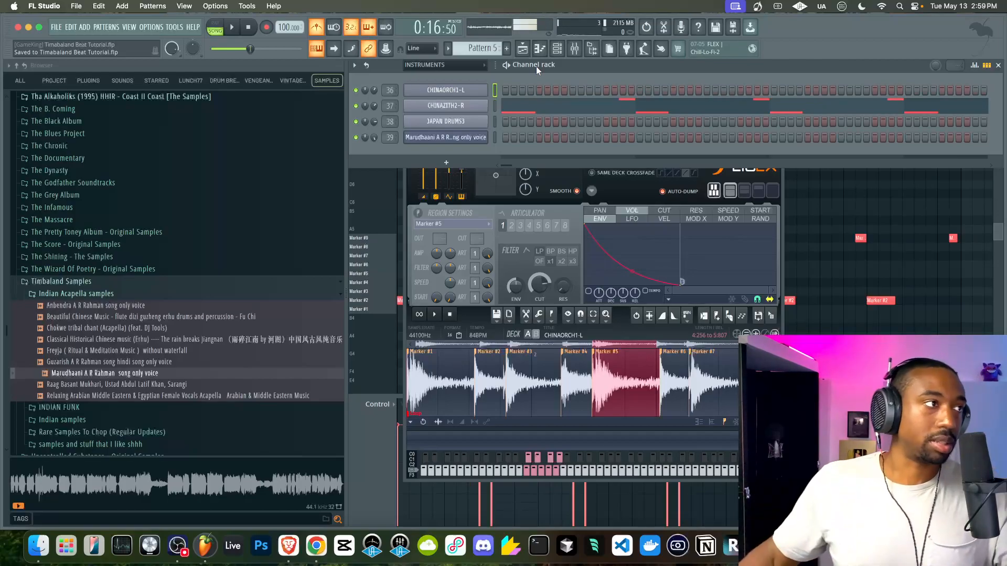
click(577, 174)
click(778, 142)
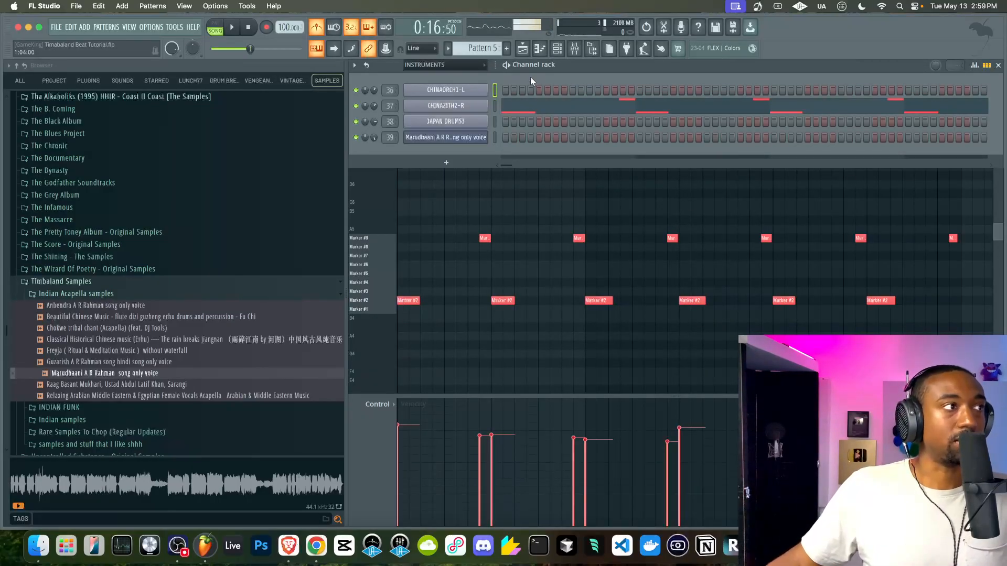
Play the arrangement and copy the Slicex master pitch value from CHINAORCH1-L to CHINAZITH2-R.
key(space)
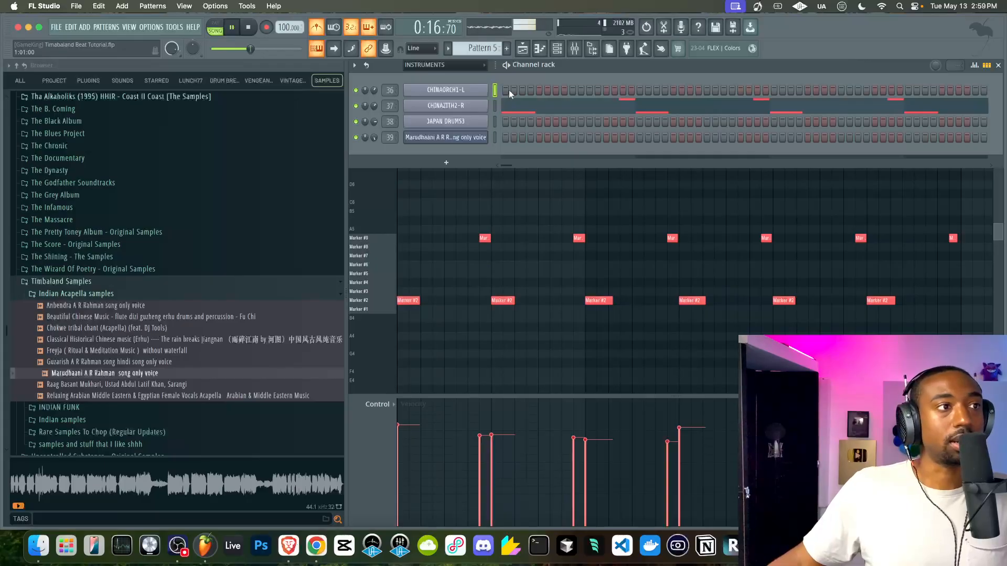
click(472, 107)
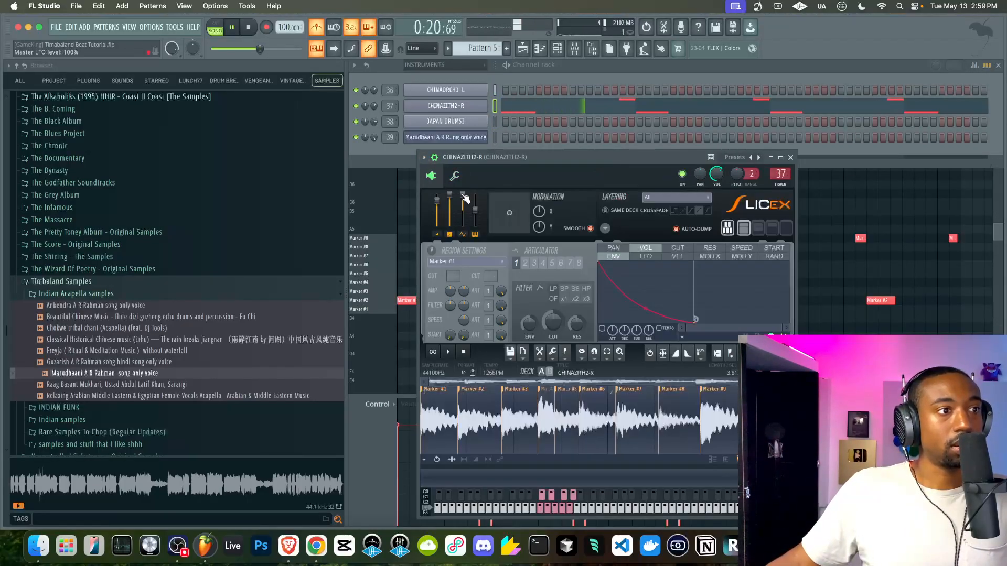
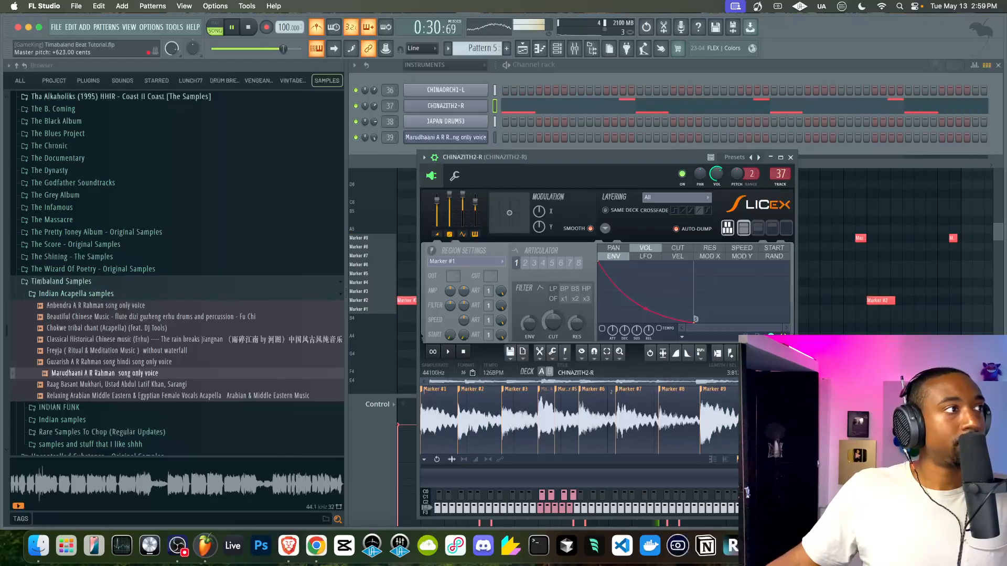
click(446, 90)
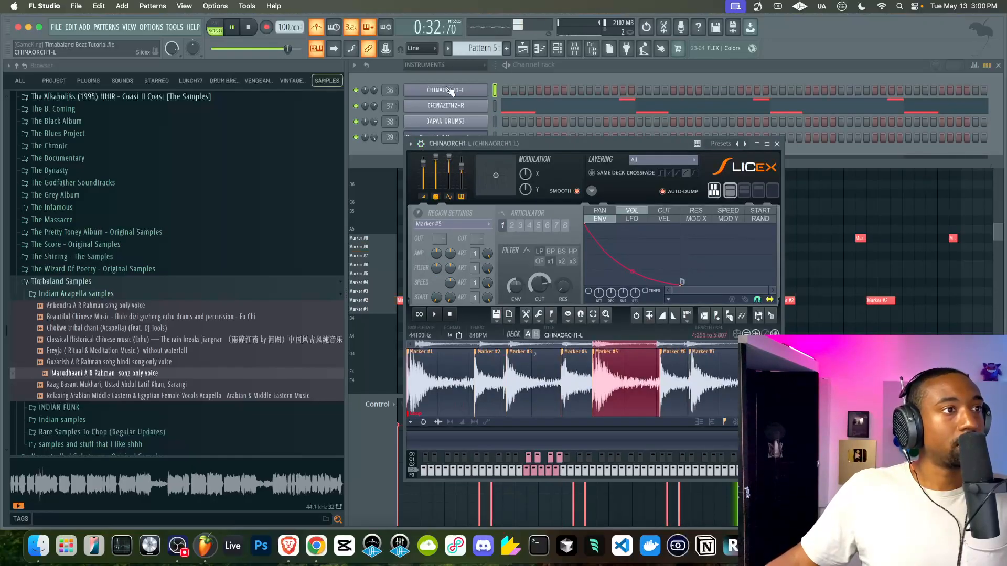
right_click(462, 169)
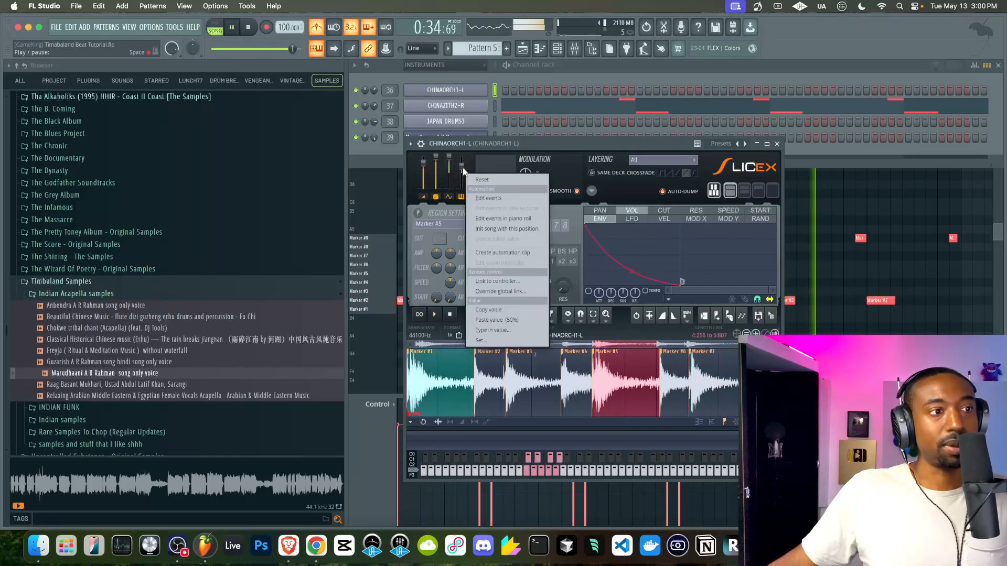
click(495, 310)
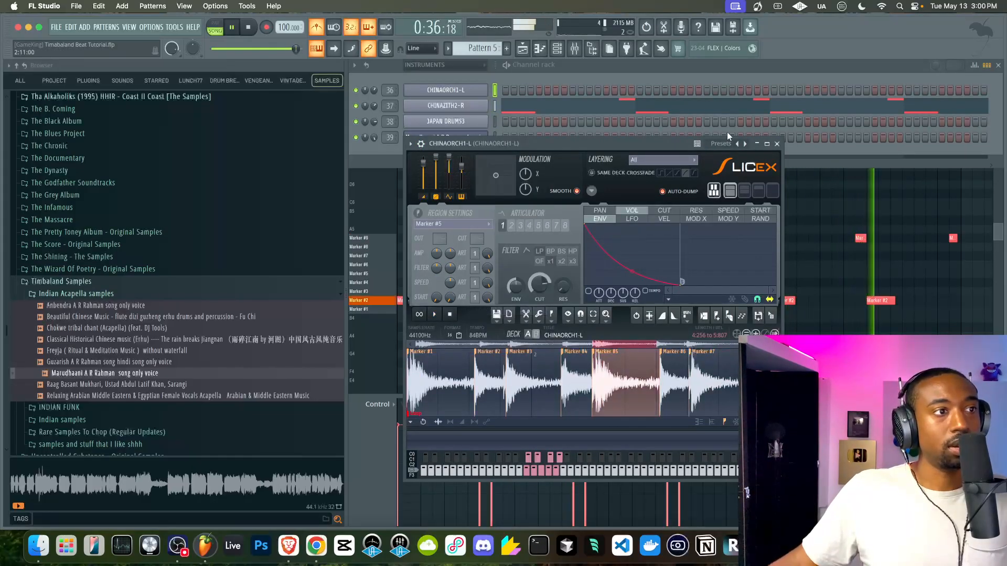
click(776, 143)
click(456, 106)
right_click(478, 202)
click(508, 352)
click(790, 157)
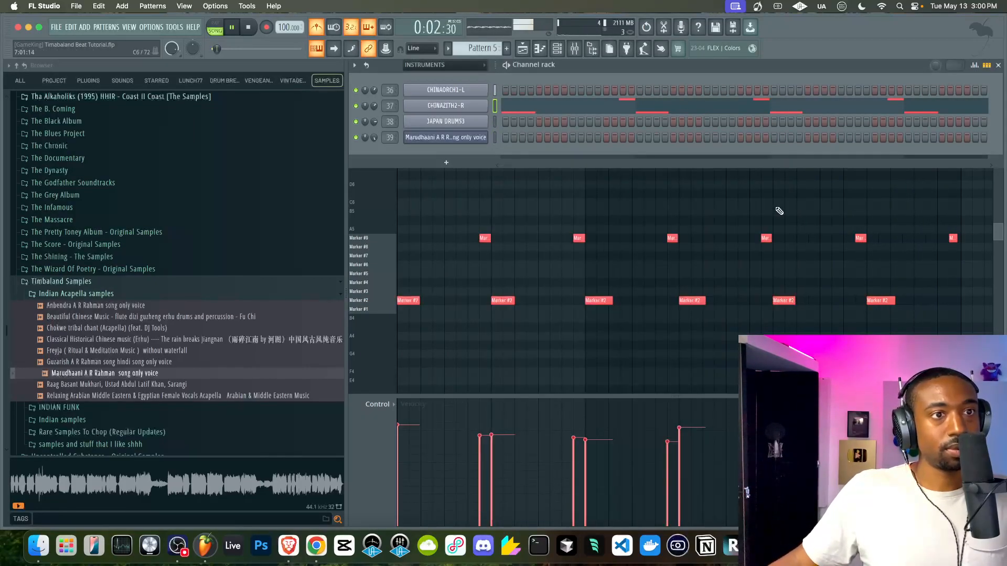
Duplicate the Pattern 7 clip on the Topline track so the copy starts at bar 9.
click(523, 48)
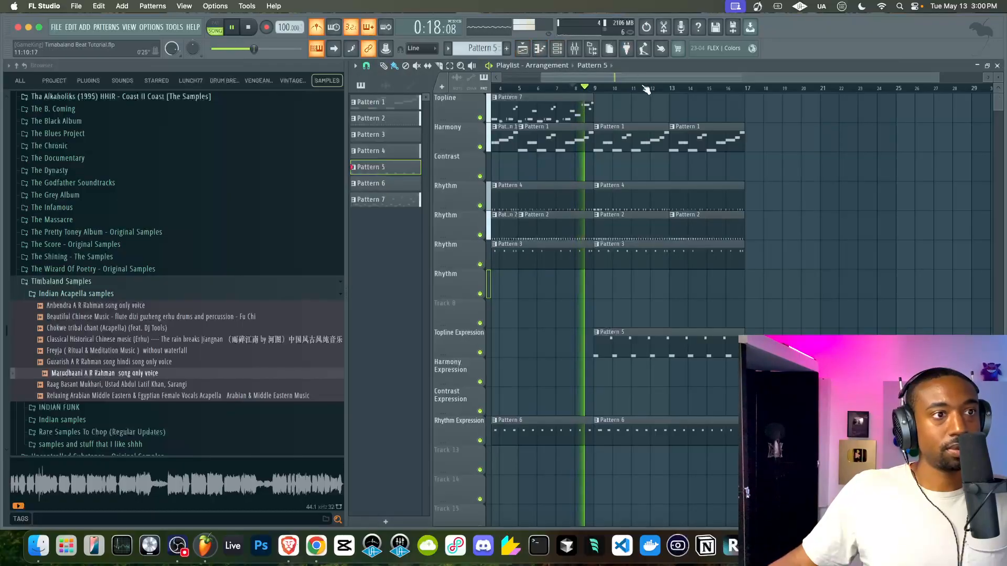
click(523, 100)
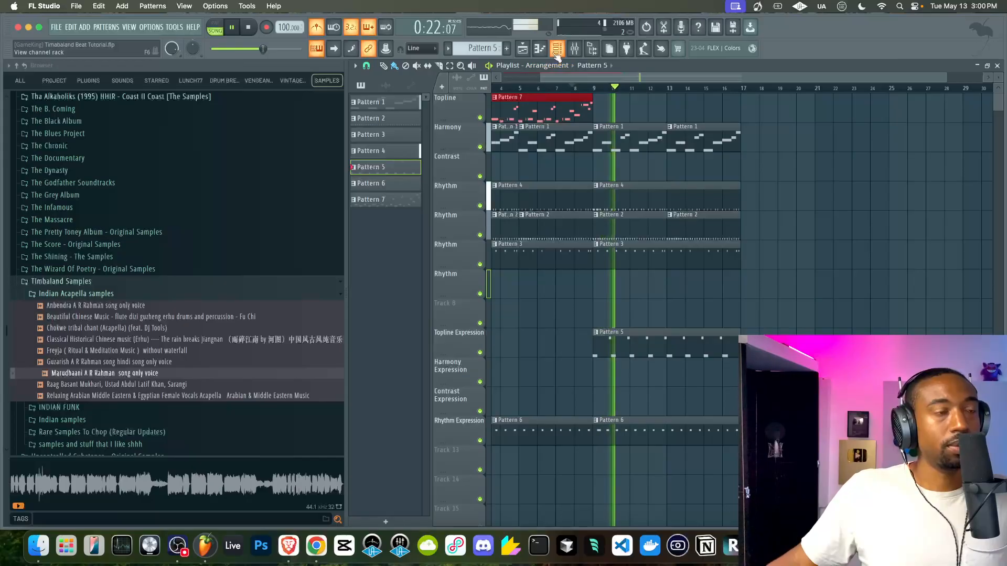
click(557, 52)
click(446, 105)
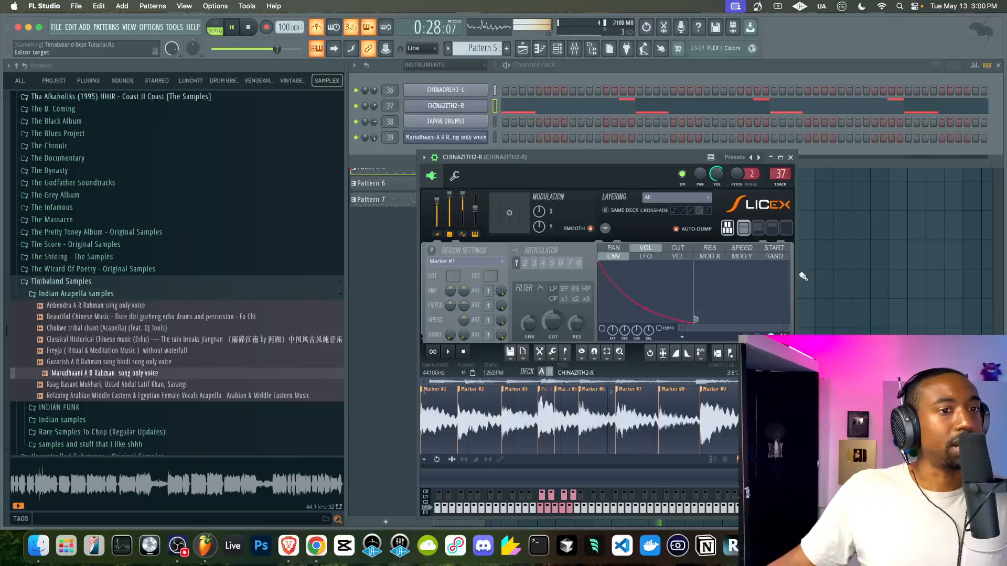
click(869, 303)
super+click(585, 112)
key(super+b)
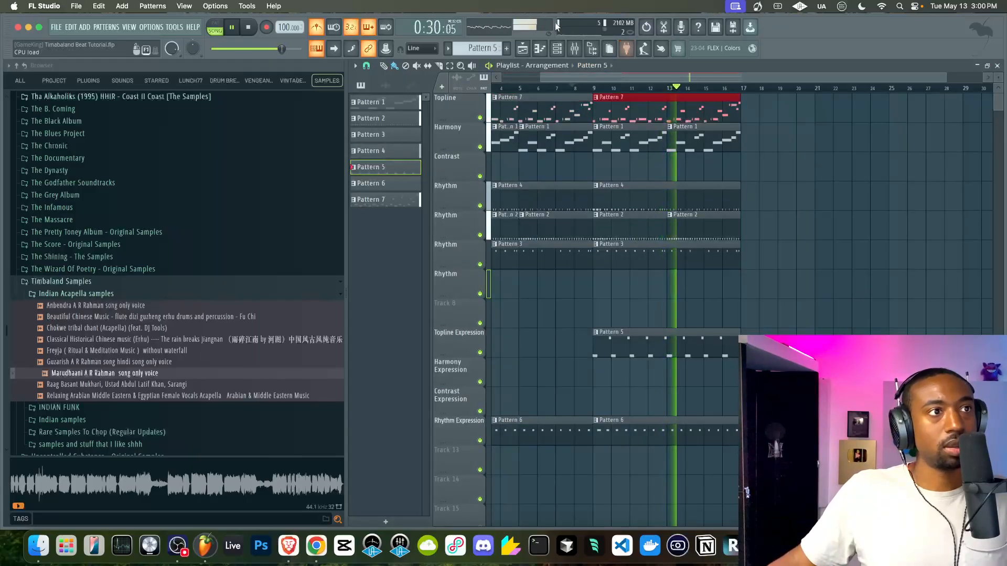
Recheck the CHINAZITH2-R Slicex settings against the full arrangement, save the project and restart playback.
click(556, 48)
click(455, 107)
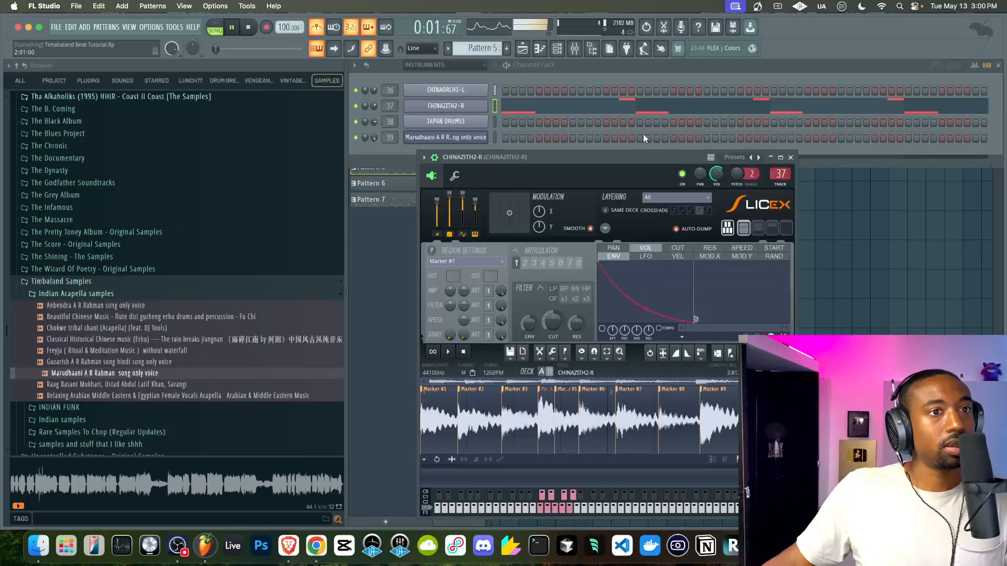
key(F5)
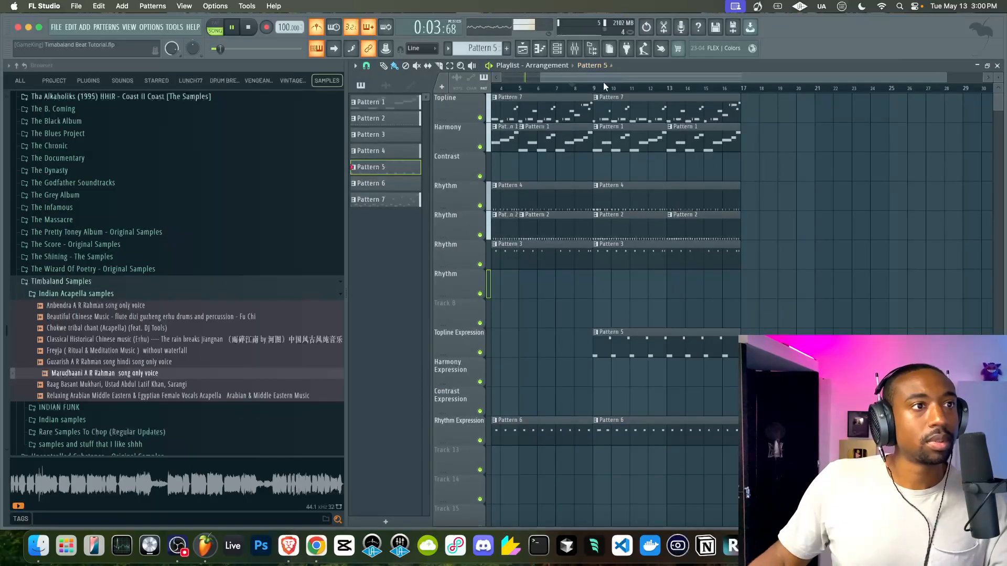
click(475, 106)
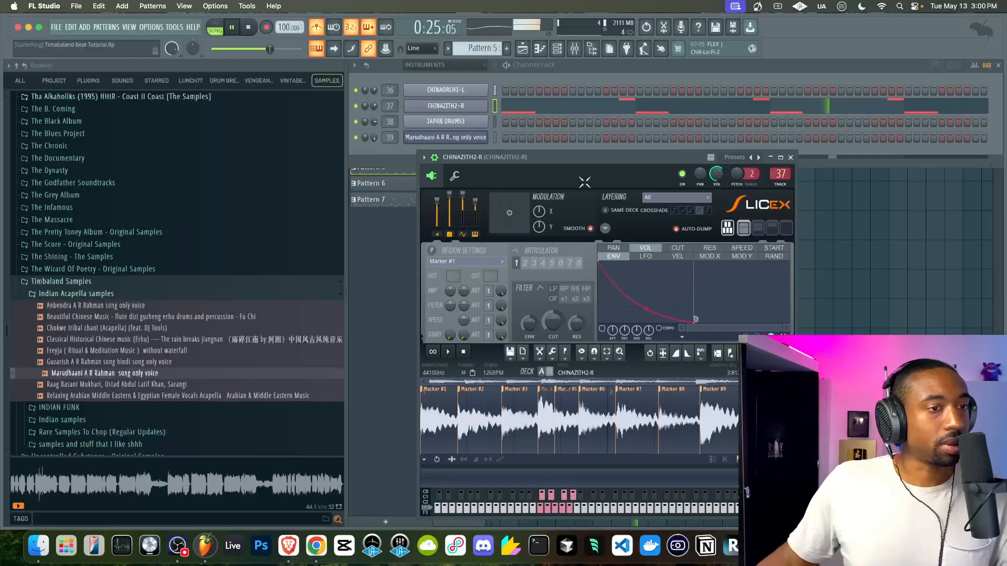
key(super+s)
click(790, 157)
key(F5)
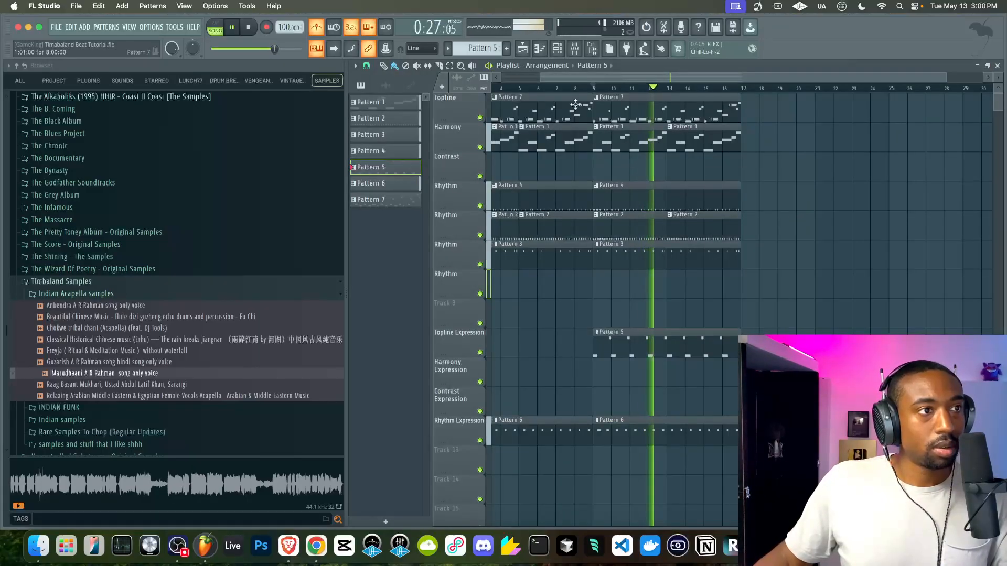
key(space)
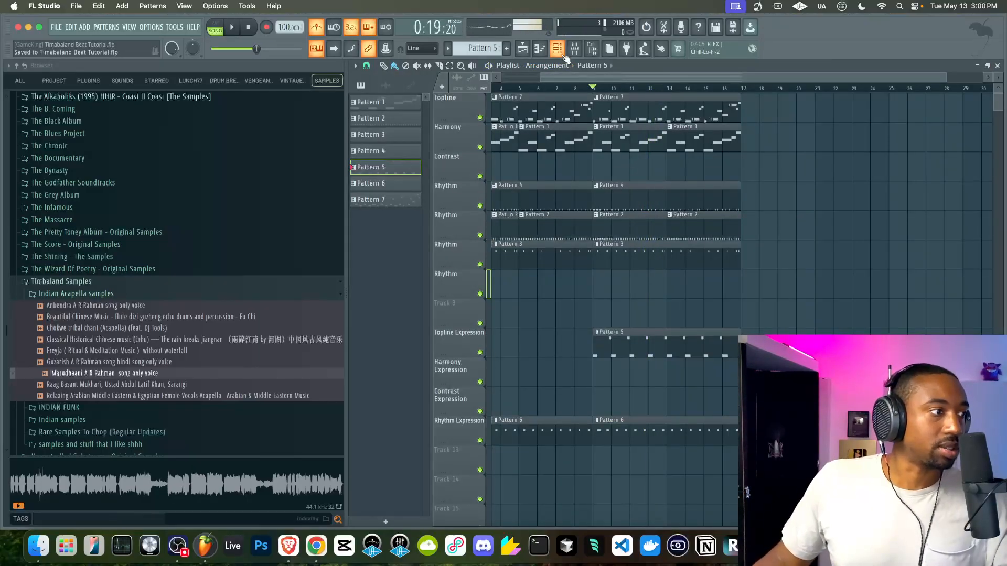
key(space)
Hide the browser and check the time shift setting of the CHINAZITH2-R channel while the arrangement plays.
click(593, 51)
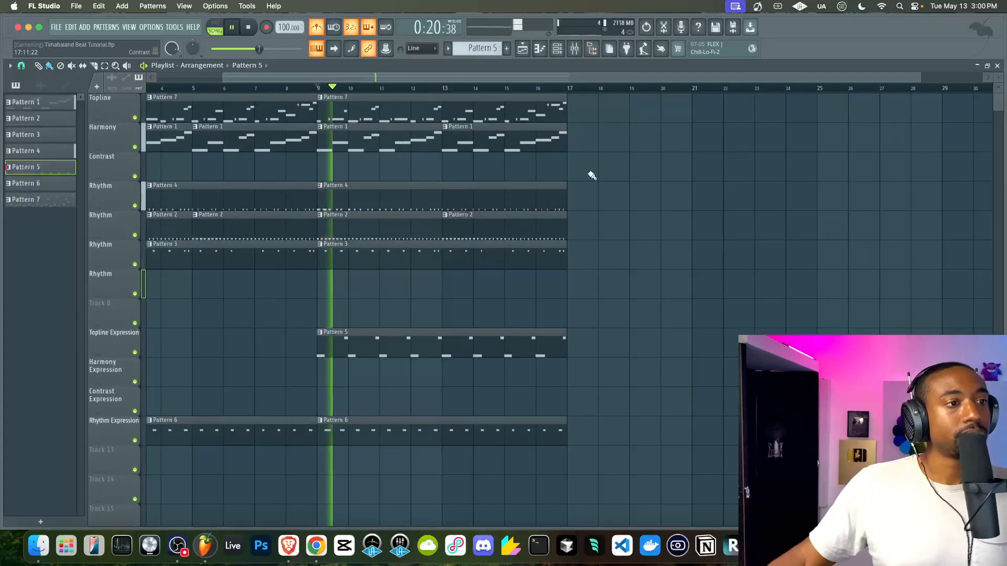
click(557, 49)
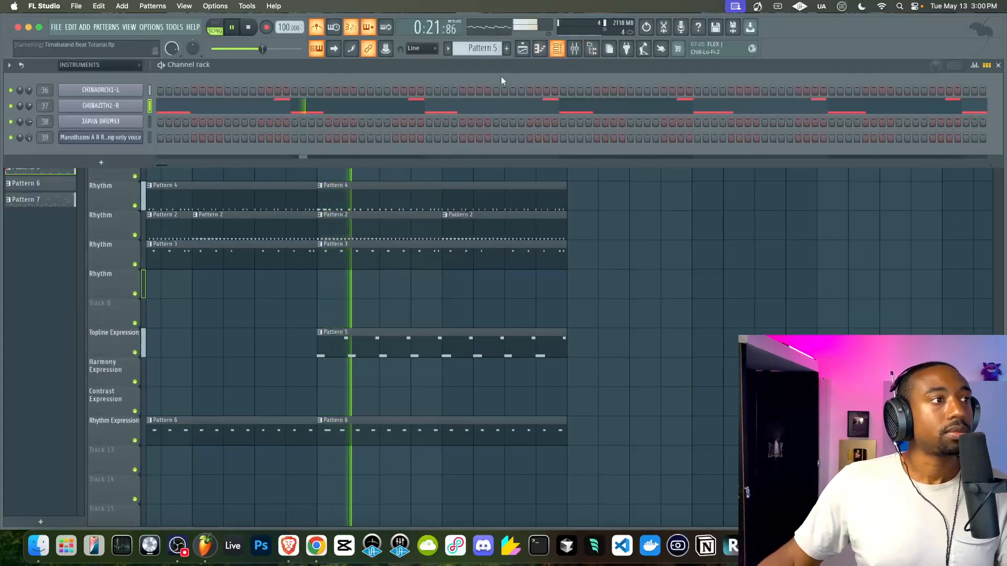
click(135, 107)
click(110, 176)
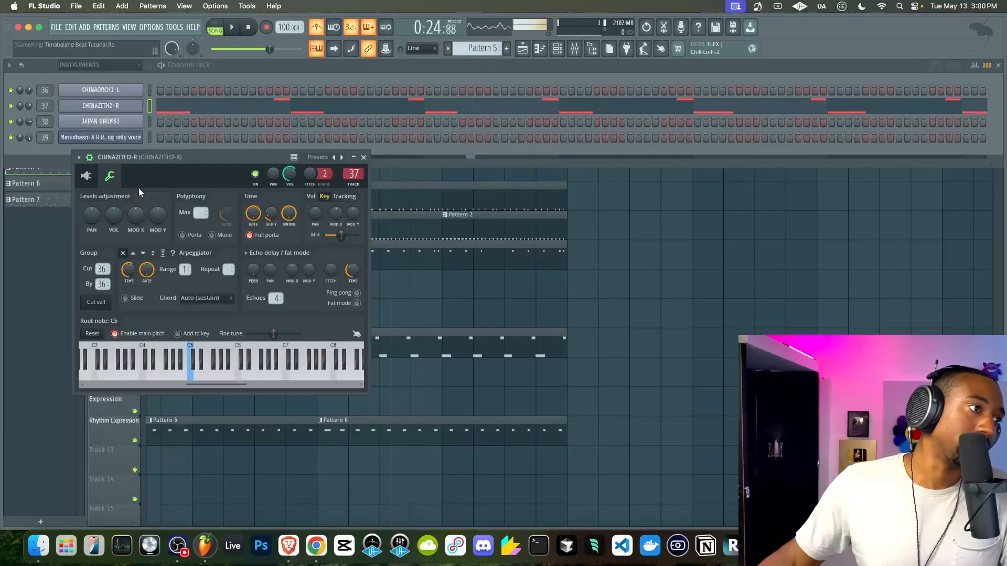
right_click(271, 215)
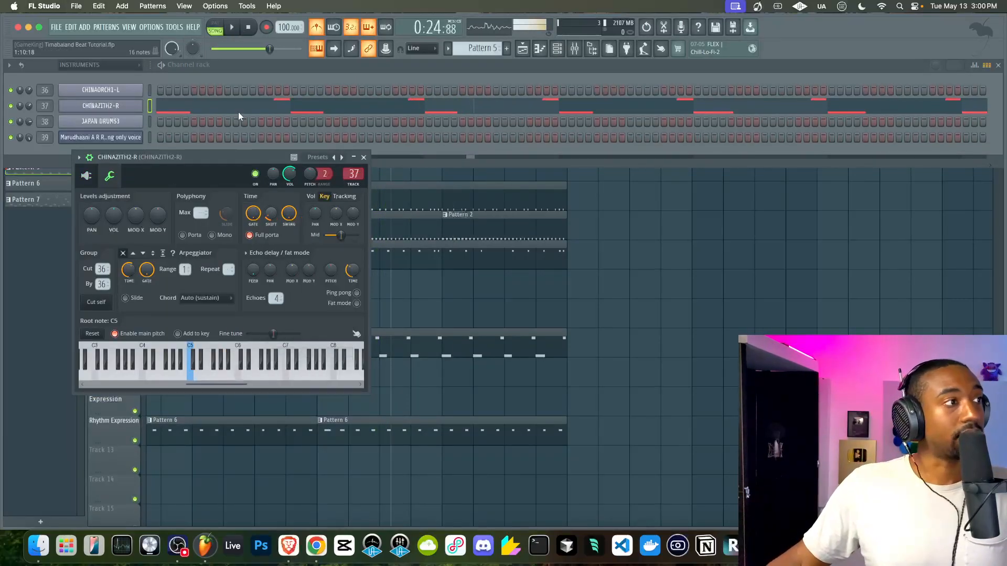
key(space)
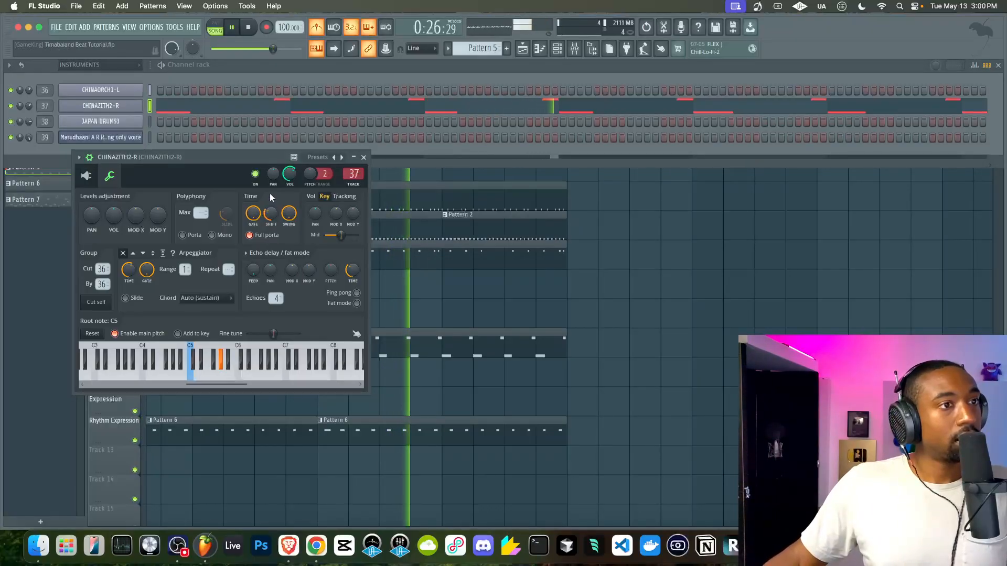
click(246, 29)
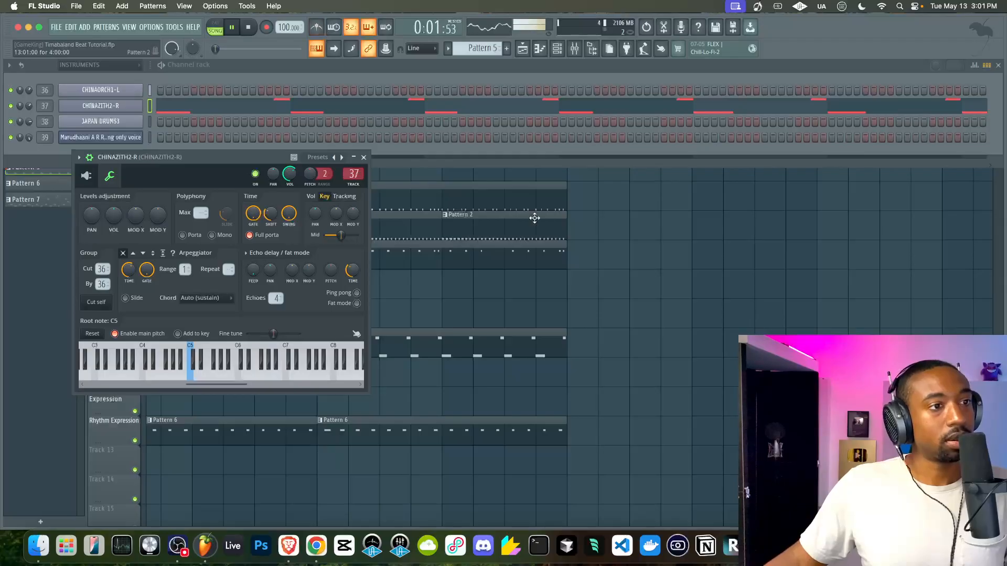
Create a new empty pattern and show only the DRUMS group in the channel rack.
right_click(581, 251)
click(556, 49)
drag(502, 50, 502, 45)
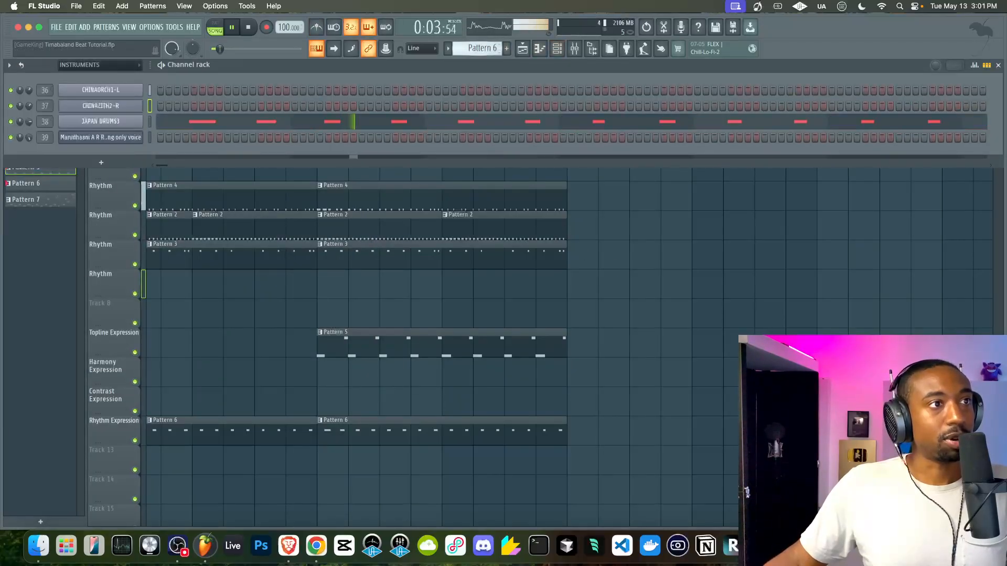
key(F4)
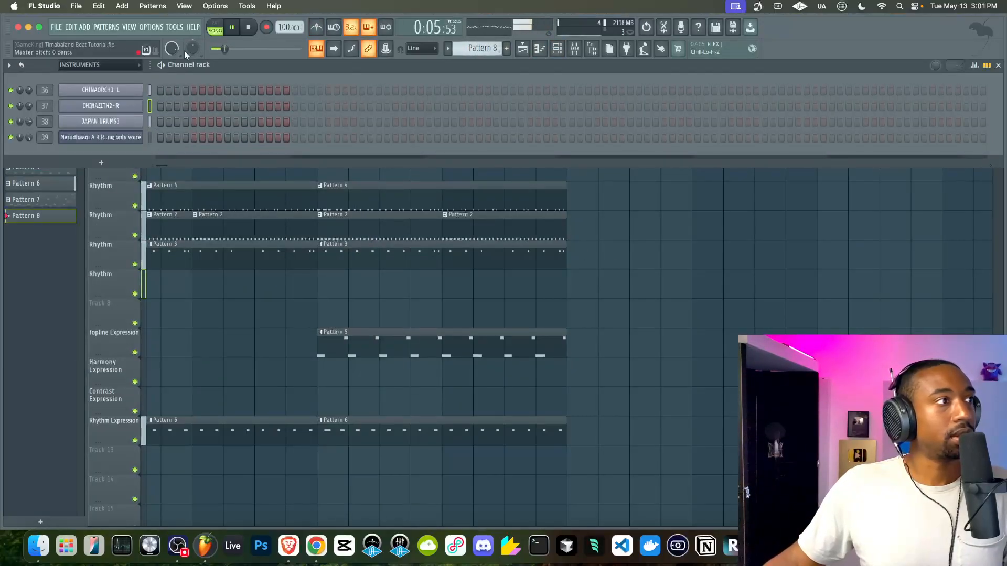
click(135, 65)
click(109, 93)
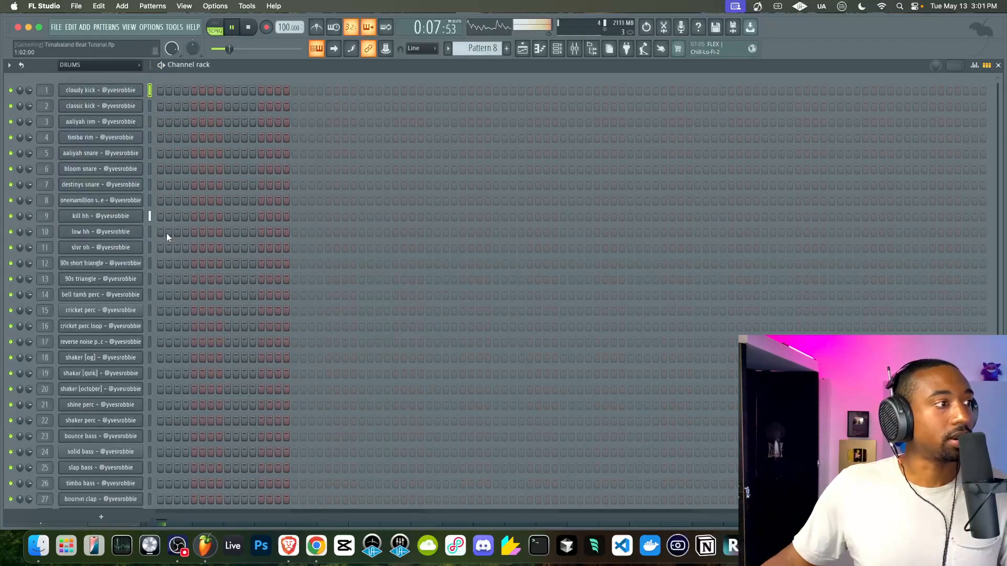
In Pattern 8, fill the cricket perc channel with a hit on every fourth step.
right_click(122, 311)
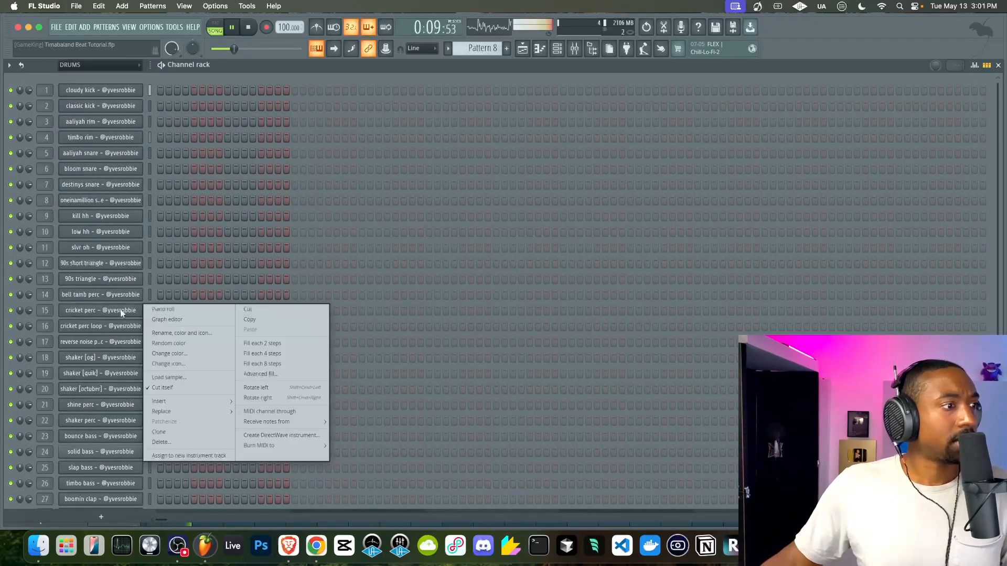
click(136, 312)
click(160, 312)
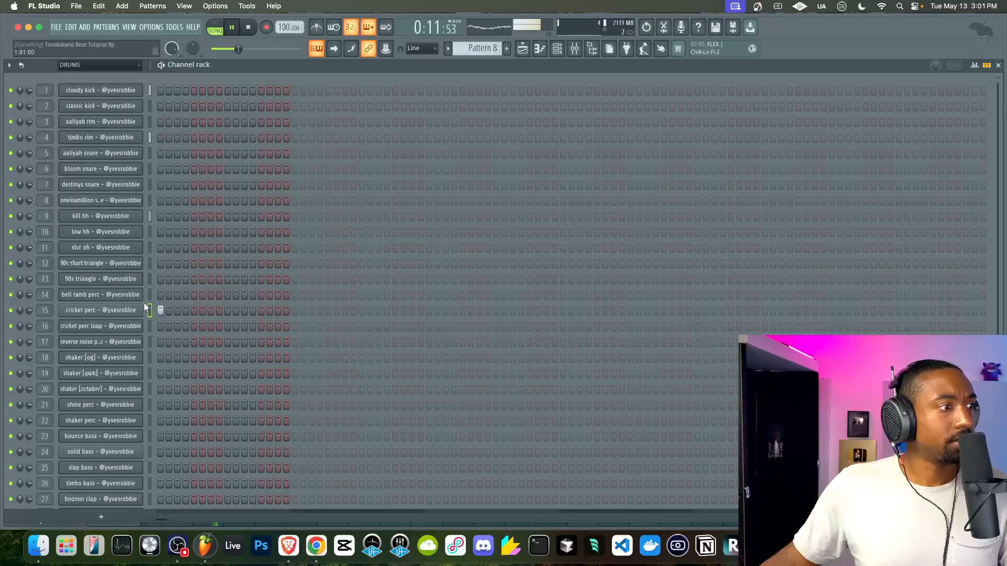
right_click(120, 308)
click(266, 342)
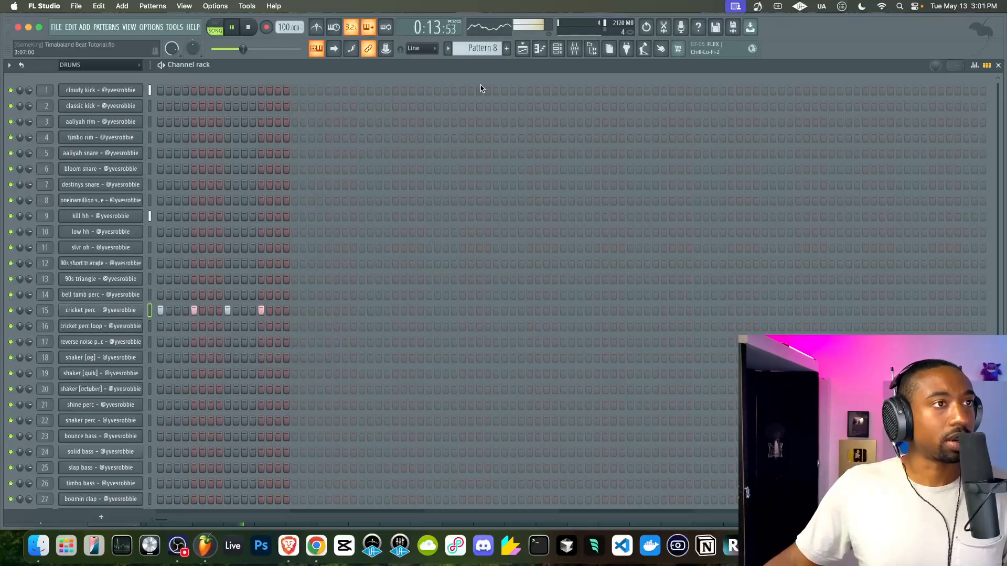
Place repeated Pattern 8 clips along the fourth Rhythm track so they cover bars 1 through 16.
key(F6)
mouse_move(154, 291)
mouse_down()
mouse_move(531, 292)
mouse_move(442, 289)
mouse_up()
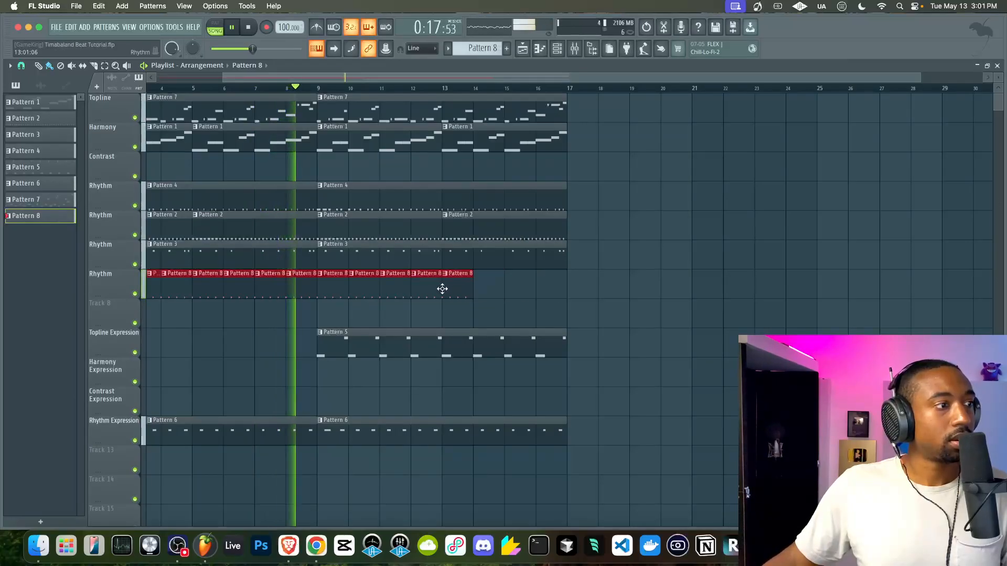
scroll(472, 289, left, 3)
drag(573, 290, 626, 287)
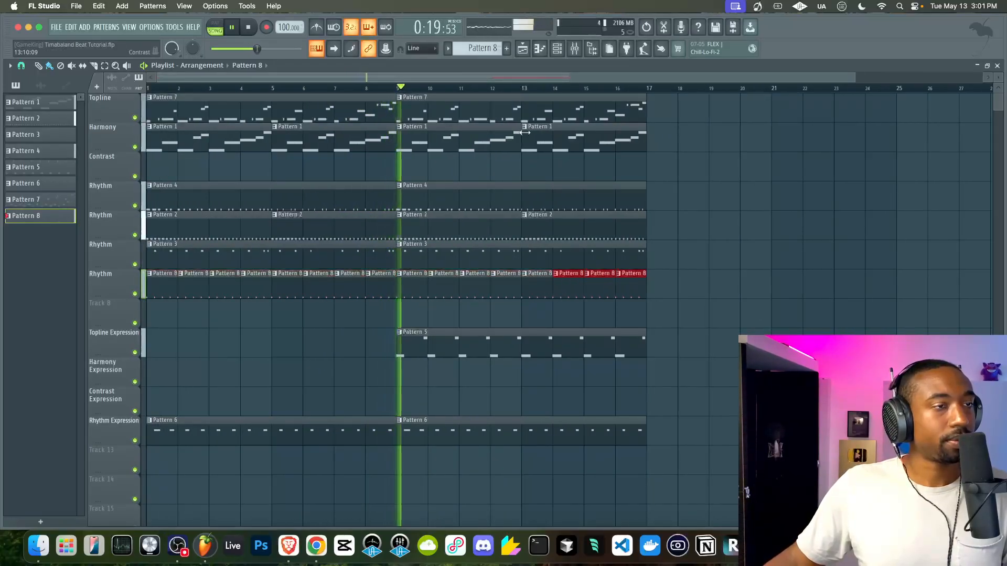
Refill the cricket perc channel in Pattern 8 with a hit on every second step.
key(F9)
key(F9)
key(F6)
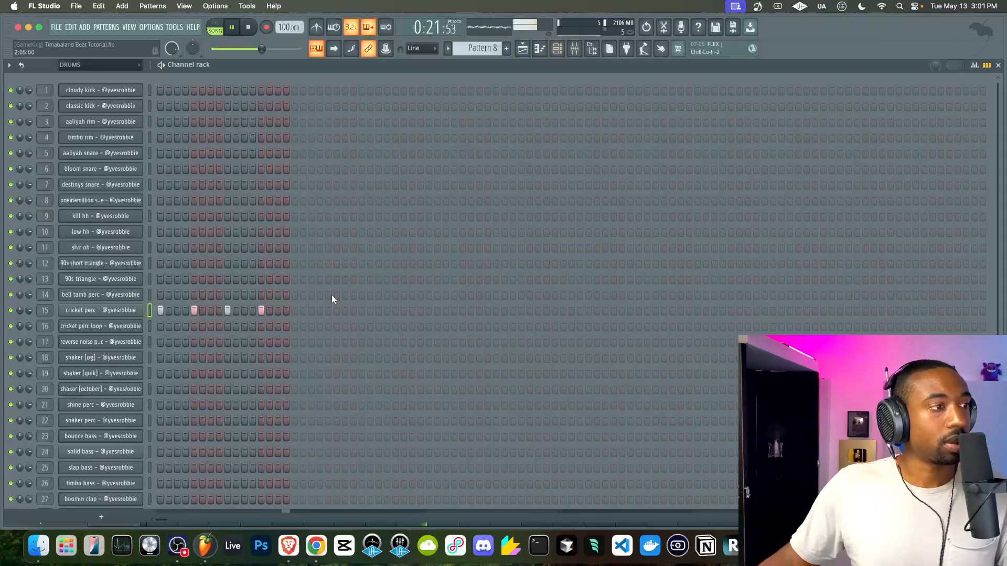
right_click(132, 315)
click(271, 348)
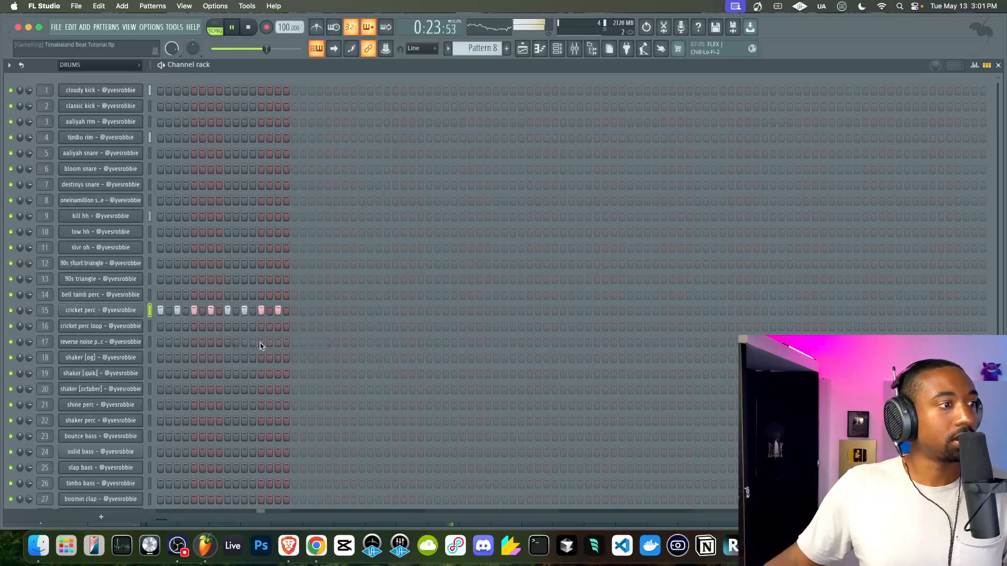
right_click(104, 312)
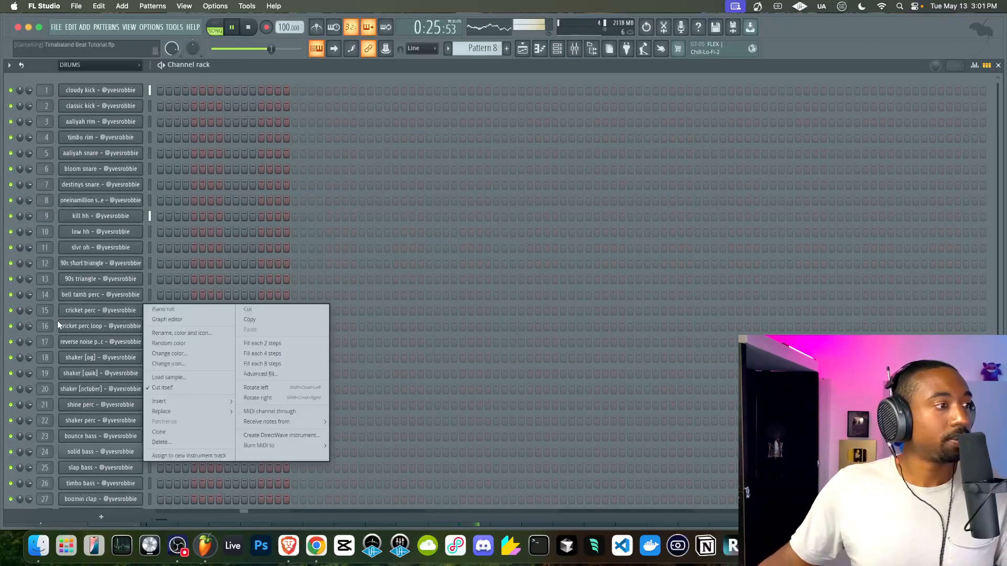
click(13, 332)
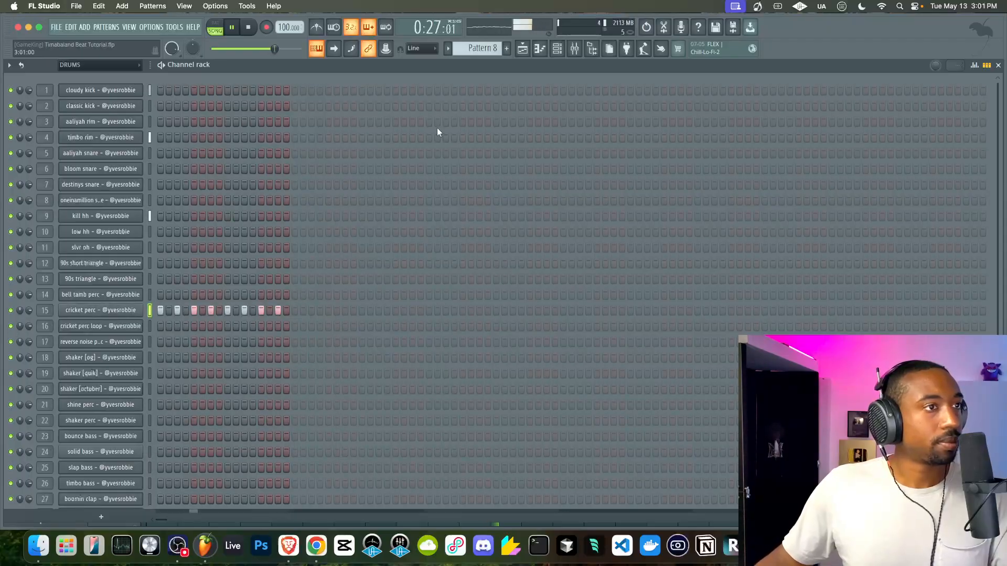
Remove the first Pattern 7 clip from the Topline track and replay the arrangement from the start.
click(530, 50)
key(space)
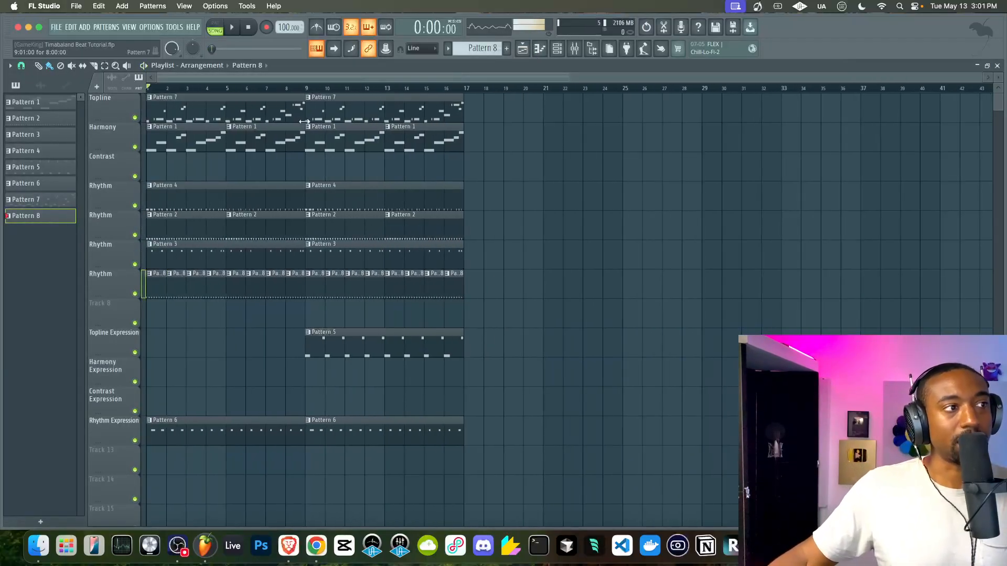
key(space)
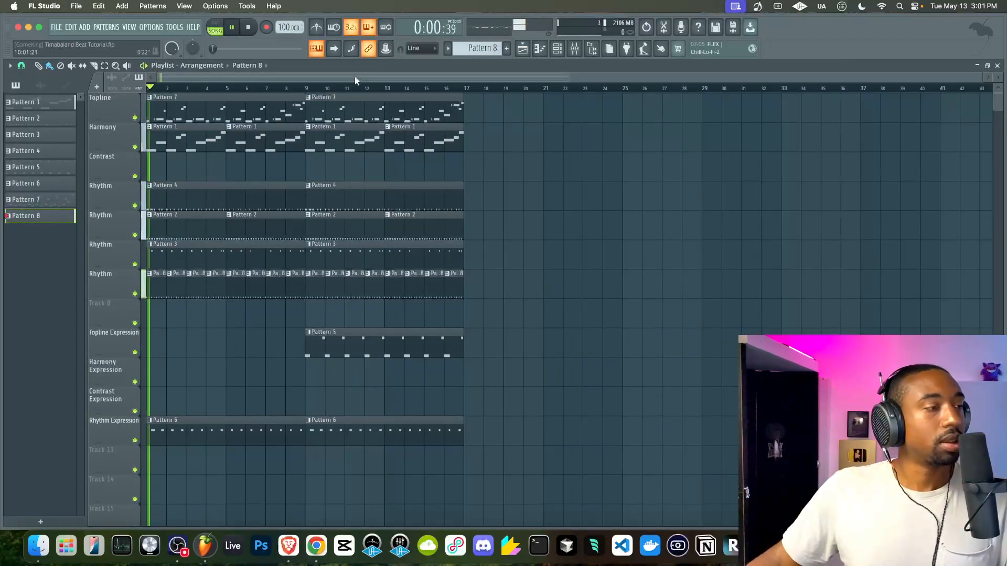
right_click(288, 110)
key(space)
key(space)
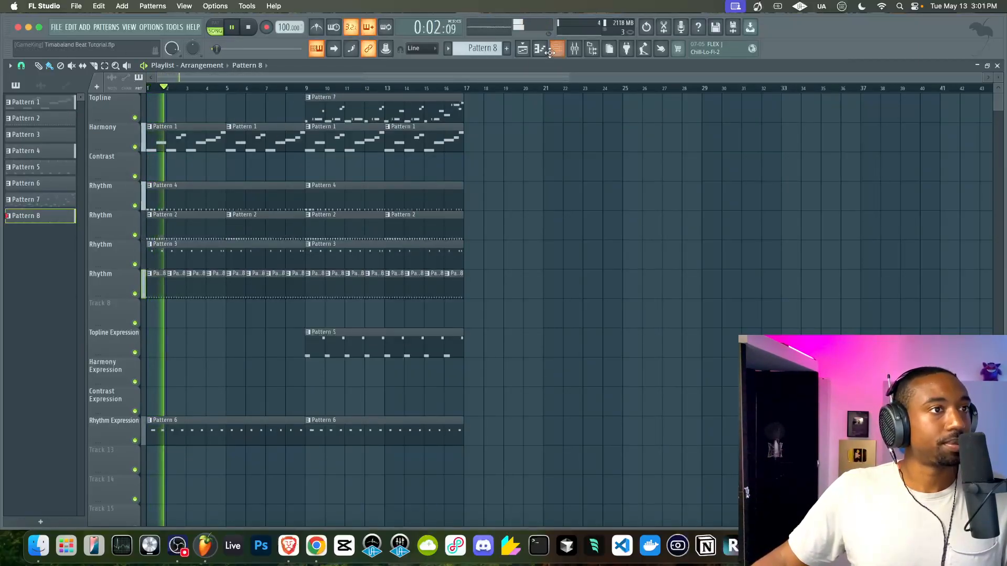
Create a new empty pattern and audition the slvr oh and 90s short triangle channels over playback.
key(F6)
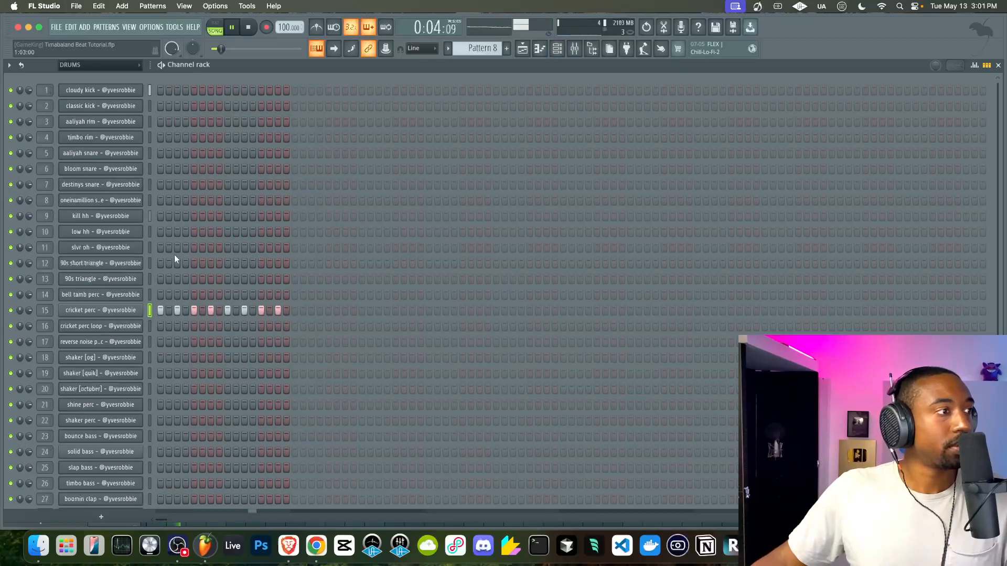
click(150, 246)
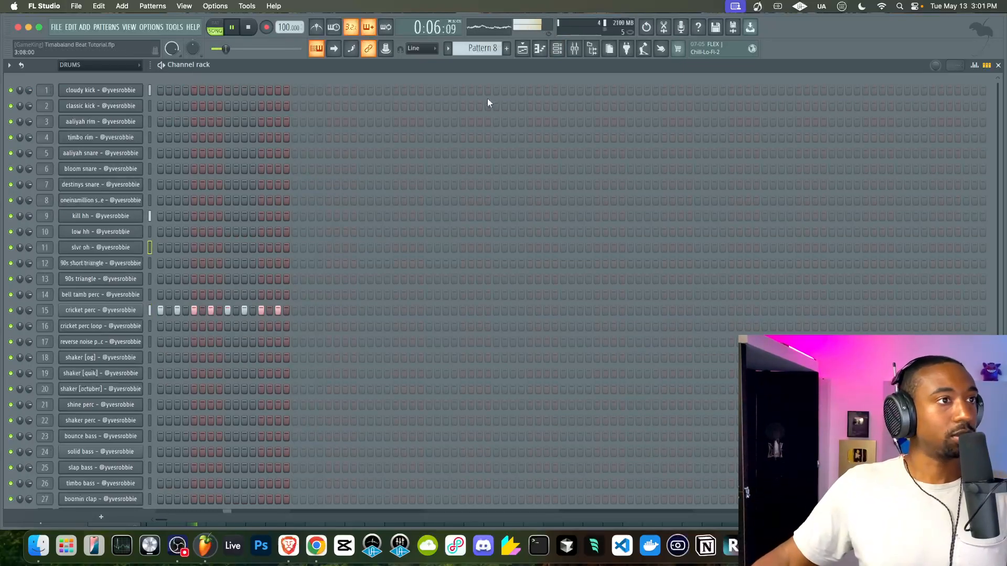
scroll(496, 48, up, 1)
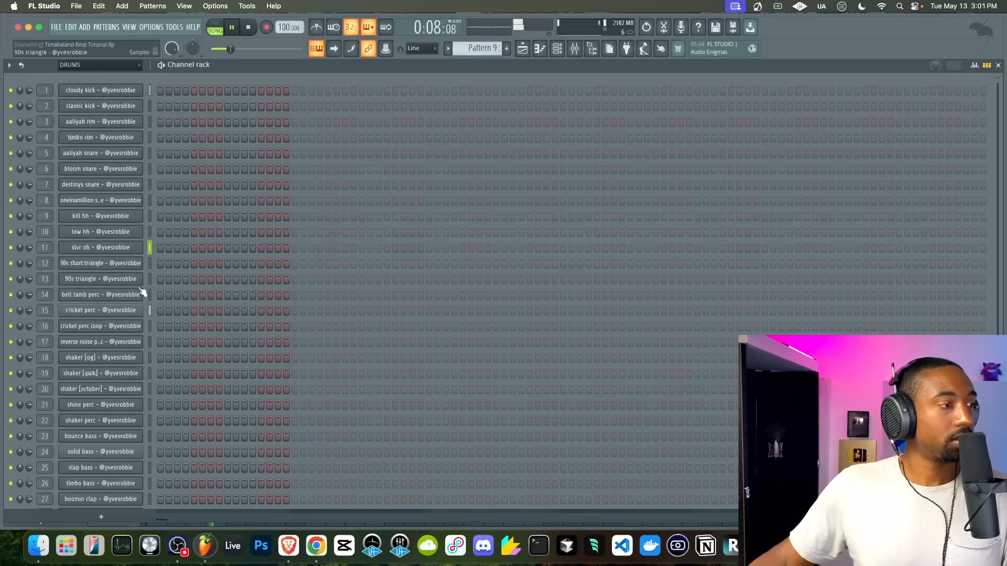
click(150, 264)
click(150, 264)
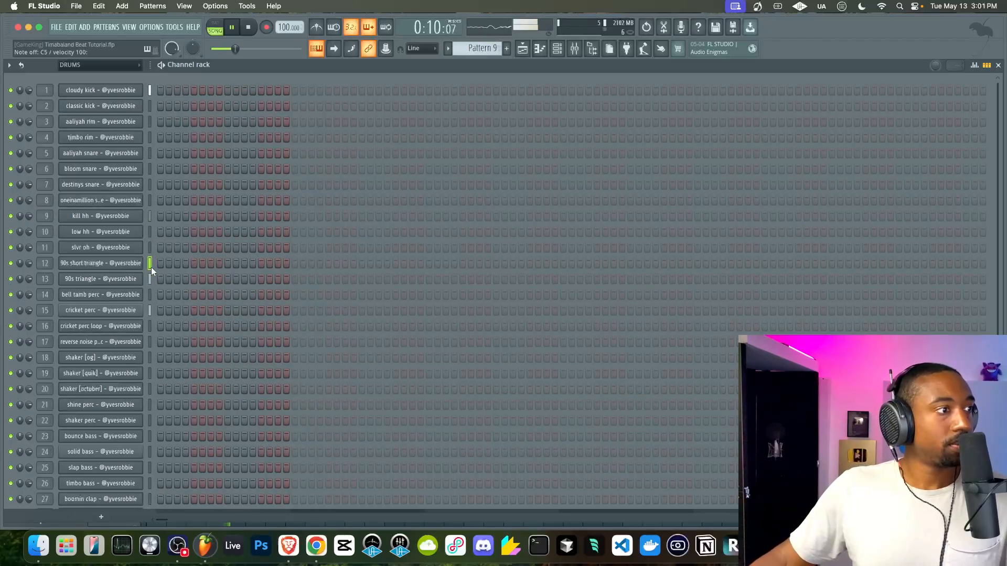
Place Pattern 9 at the start of Track 8 and add a 90s short triangle hit on the first step of four bars.
key(space)
key(F5)
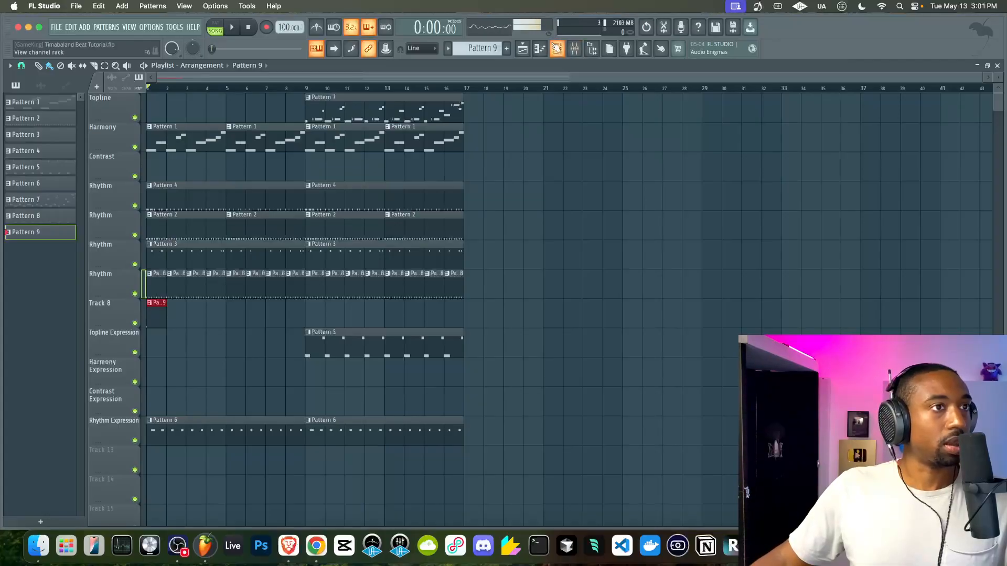
click(557, 48)
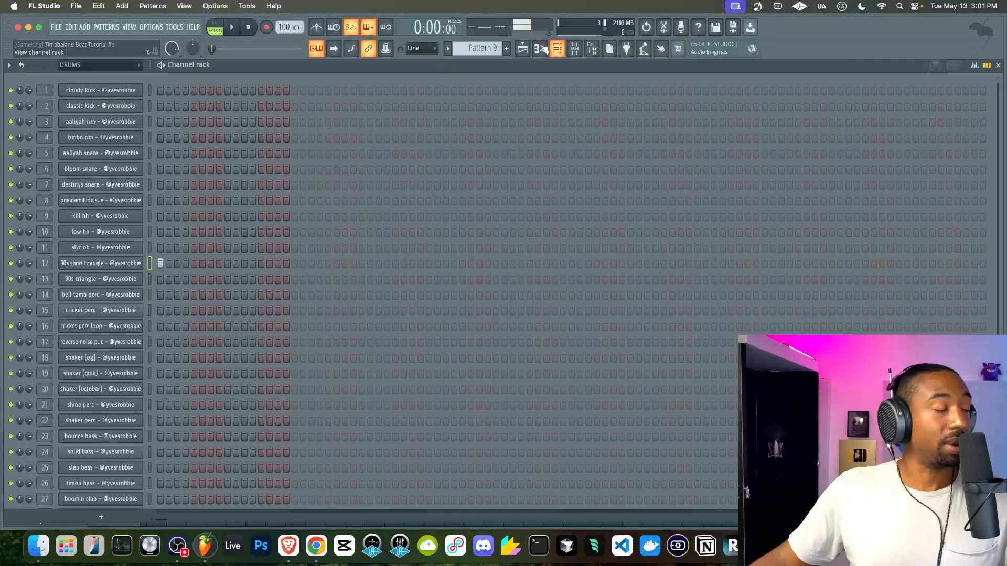
click(295, 263)
click(429, 263)
click(563, 263)
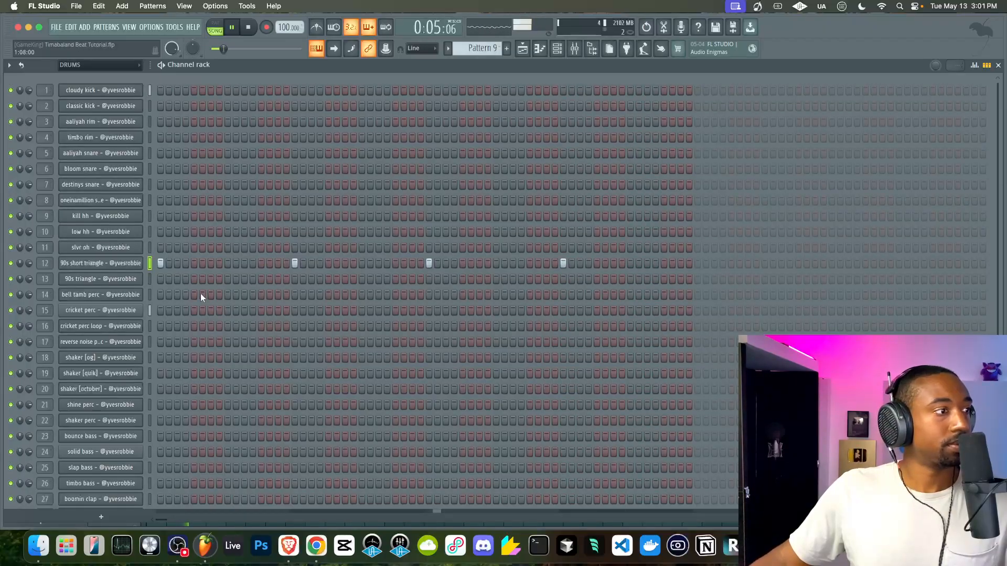
Audition shaker [og] and try placing its off-beat hits by hand on steps 3, 7 and 11.
click(151, 356)
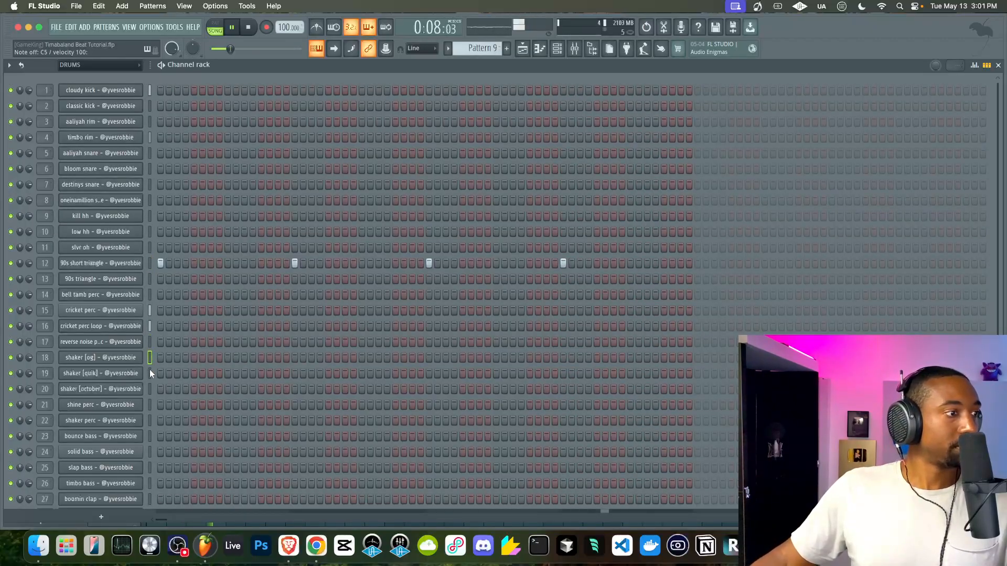
key(space)
click(194, 357)
key(space)
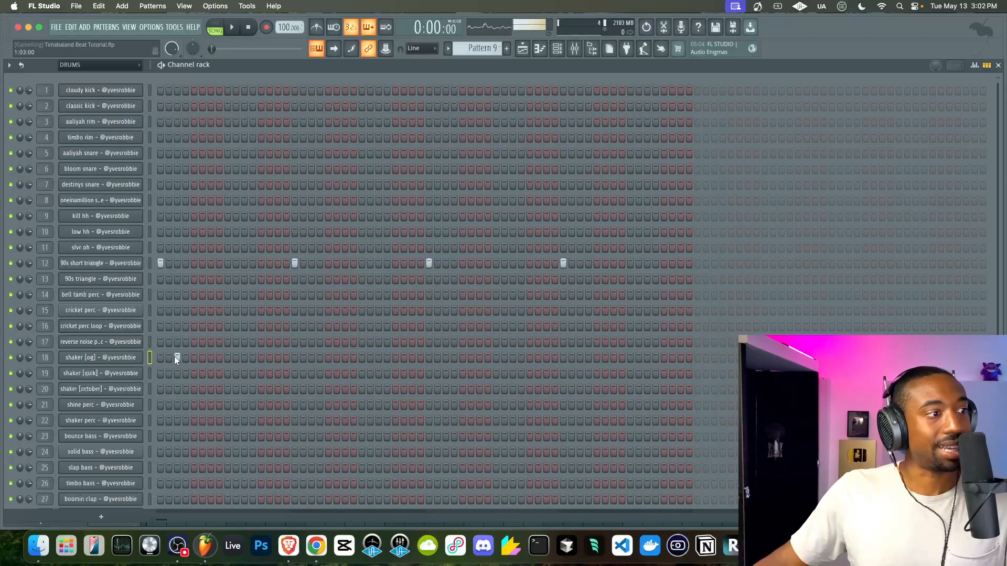
key(space)
click(211, 357)
click(244, 358)
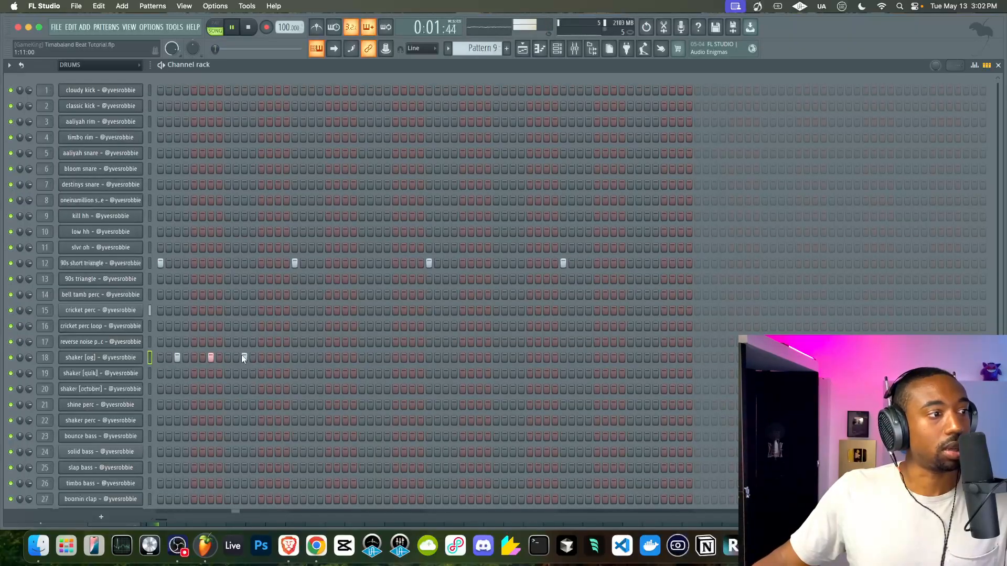
Fill shaker [og] with a hit on every fourth step and shift the hits two steps later.
right_click(111, 358)
click(281, 401)
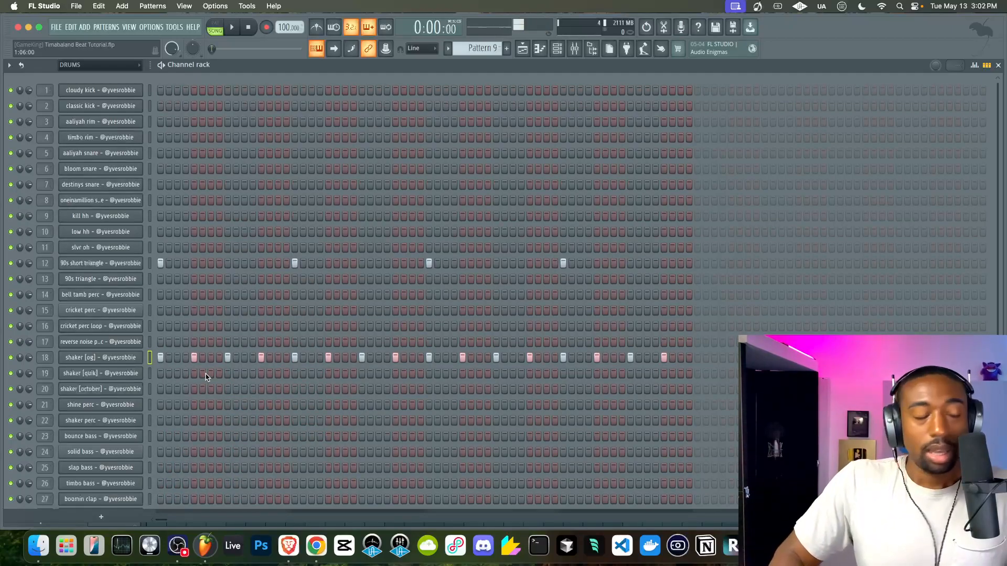
key(shift+Right)
key(shift+Right)
key(space)
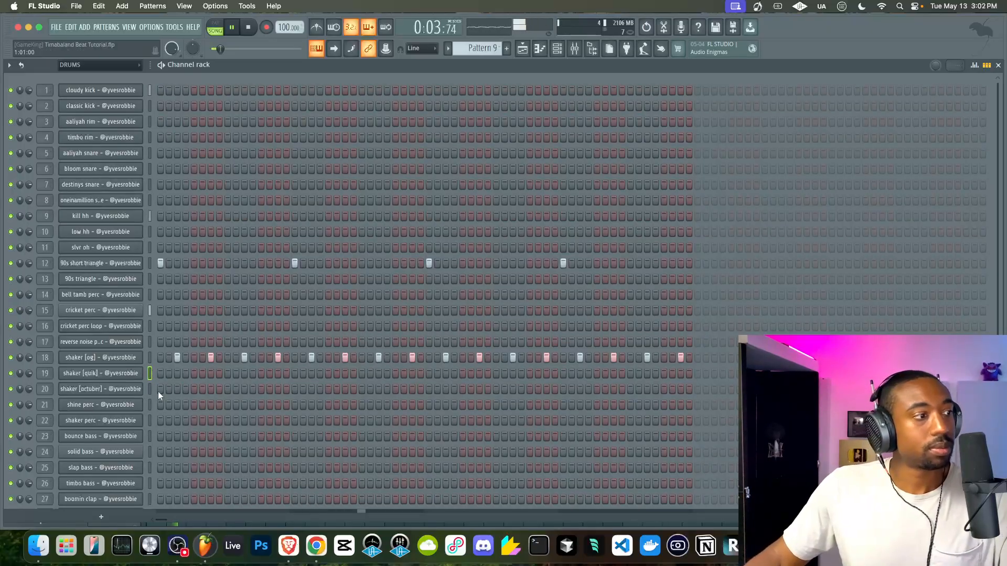
Add shaker [october] hits on the fourth beat of bars 2 and 4 in Pattern 9.
click(397, 388)
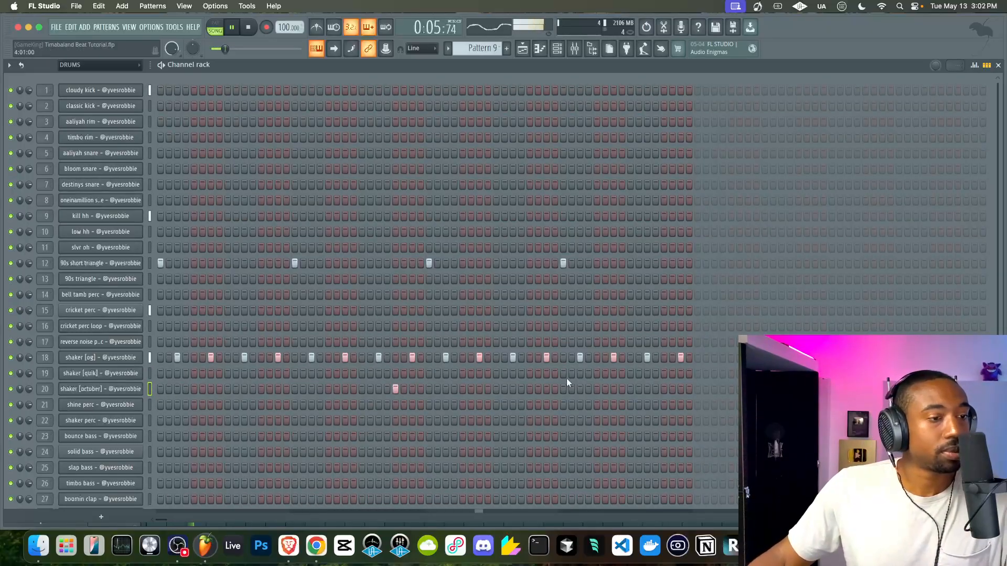
click(661, 389)
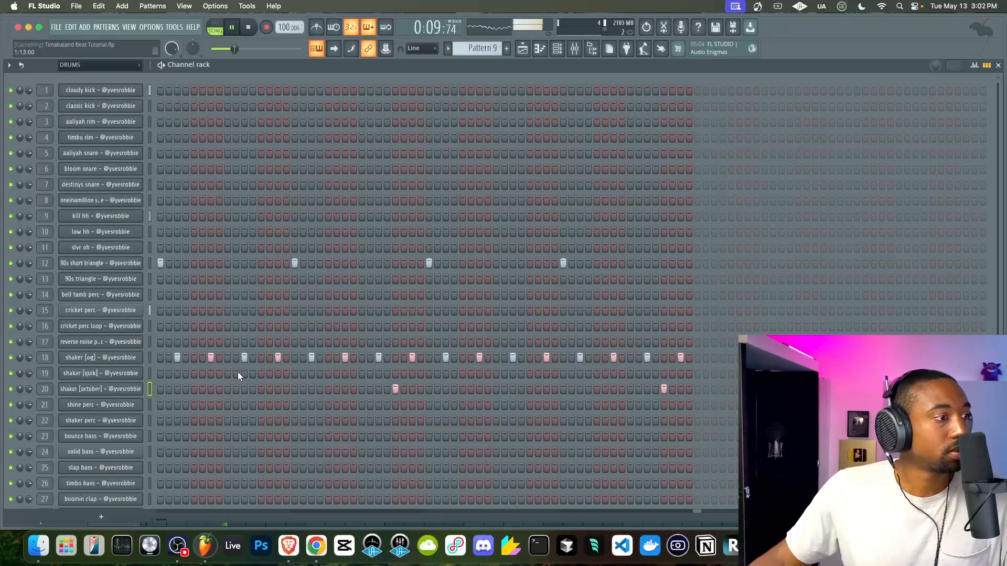
Audition the remaining percussion and bass channels, setting solid bass's channel volume to 100% and checking its volume envelope.
click(150, 420)
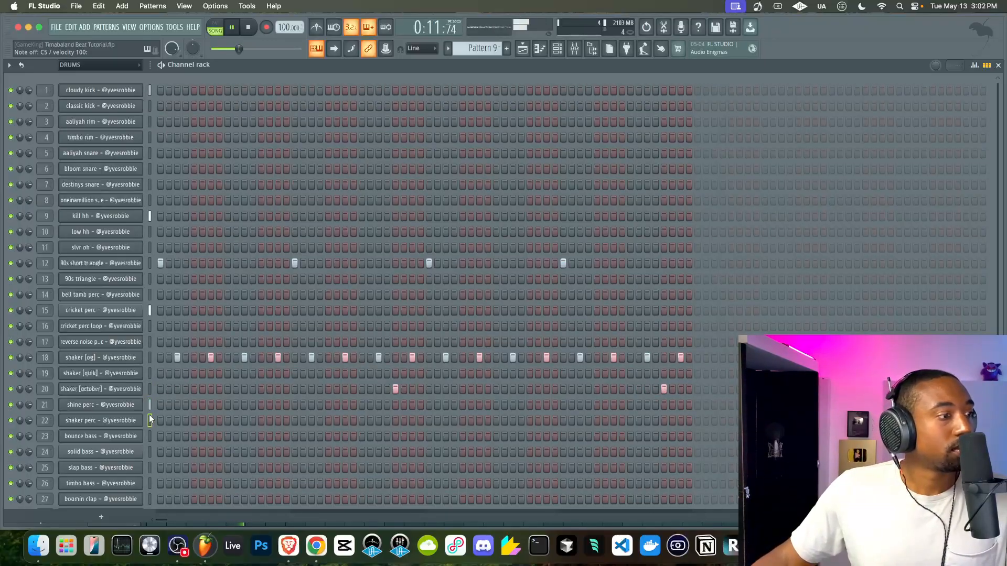
scroll(149, 427, down, 4)
click(148, 374)
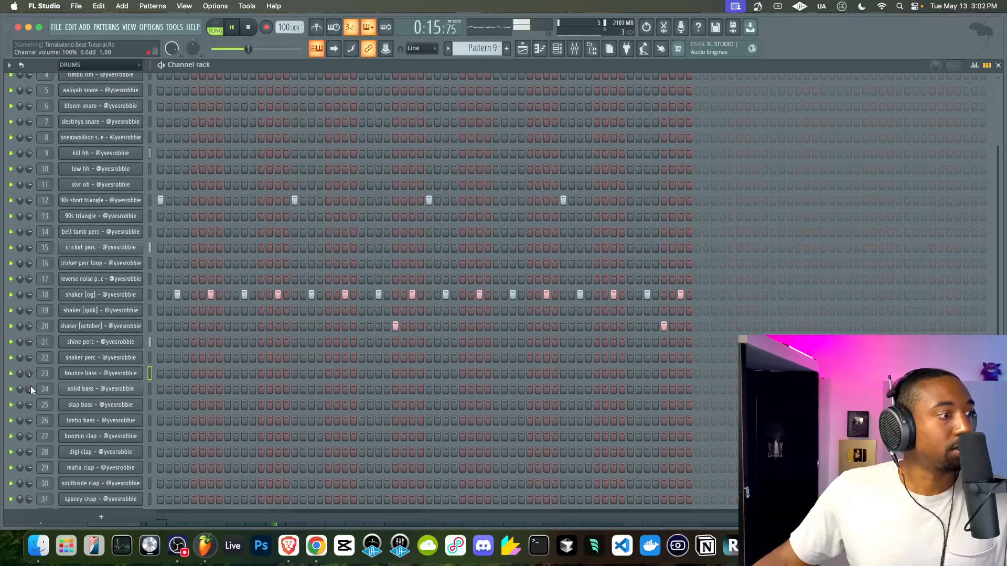
click(133, 391)
key(space)
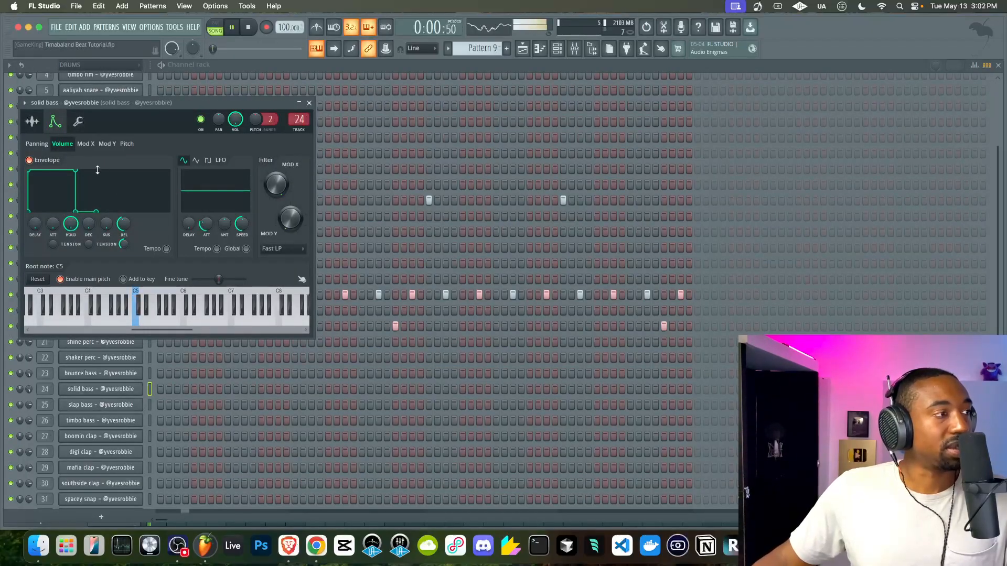
click(308, 103)
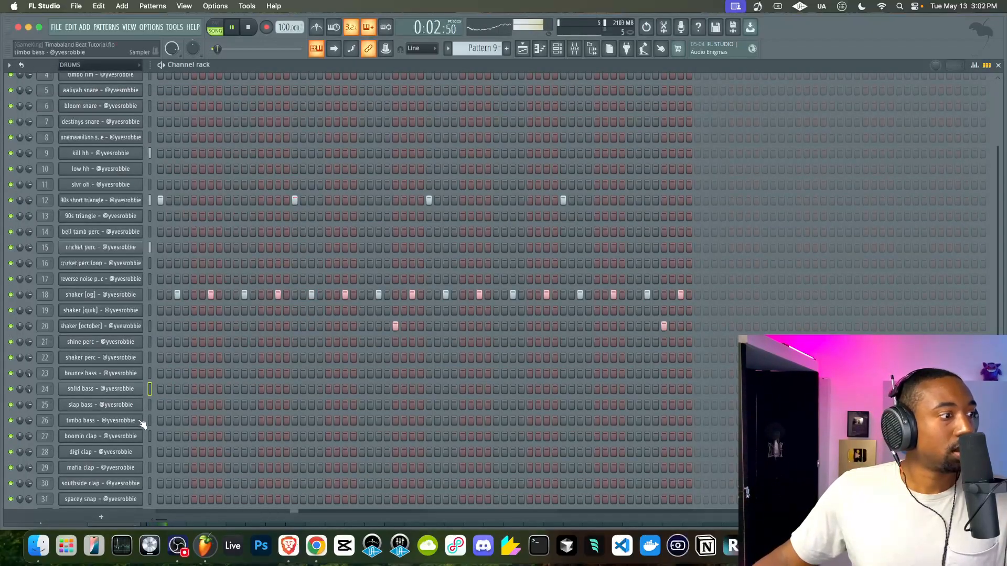
Compare the remaining bass sounds, select the timbo bass channel and create a new empty pattern for it.
key(space)
scroll(175, 369, down, 2)
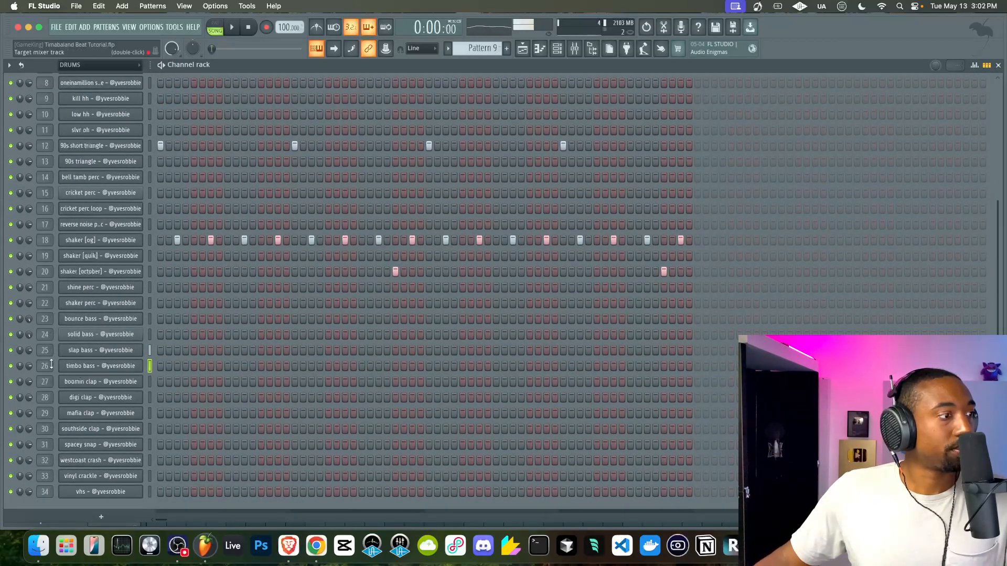
key(space)
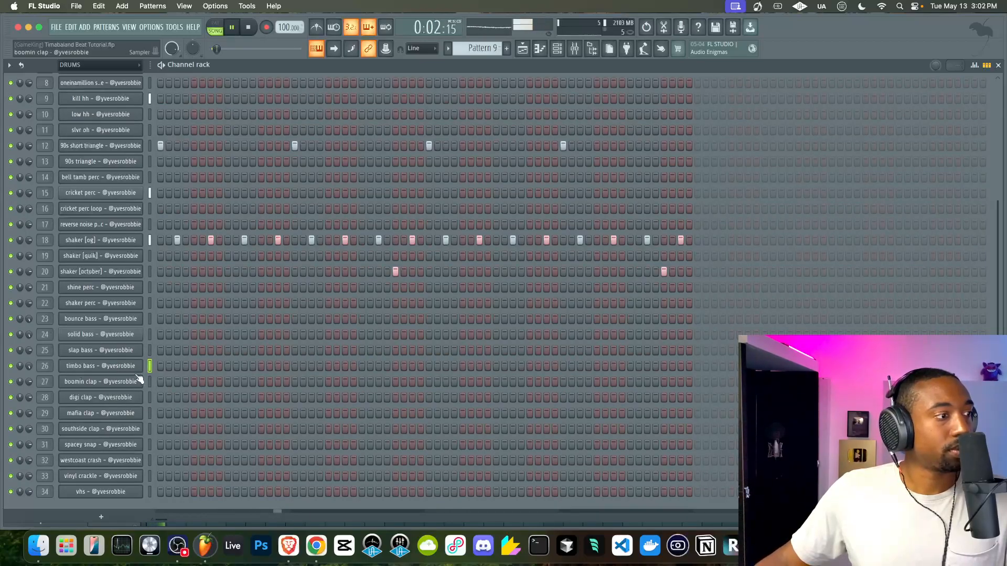
scroll(487, 49, up, 1)
key(space)
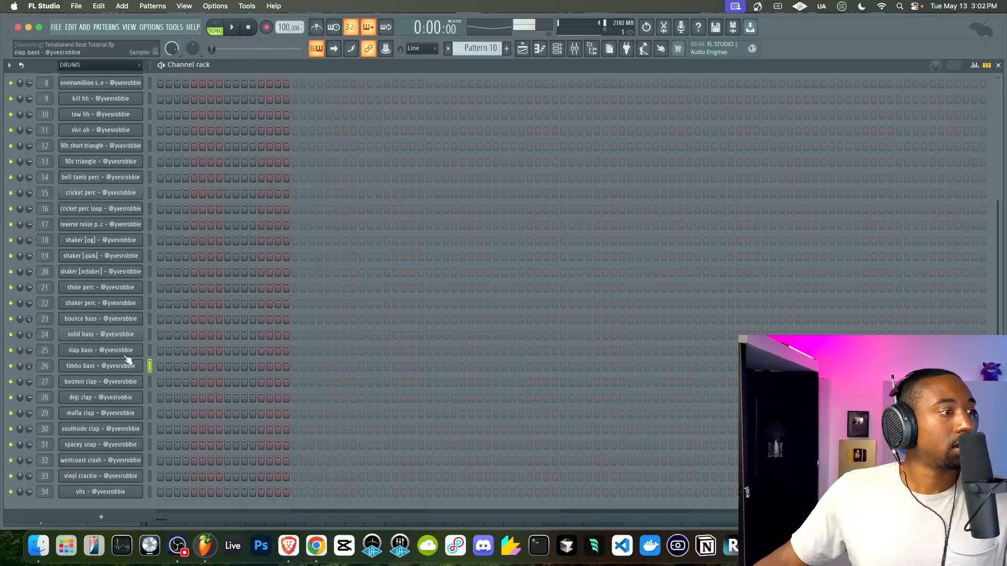
Raise the solid bass mixer fader and set the timbo bass mixer track to 85% (-3.5 dB).
click(574, 48)
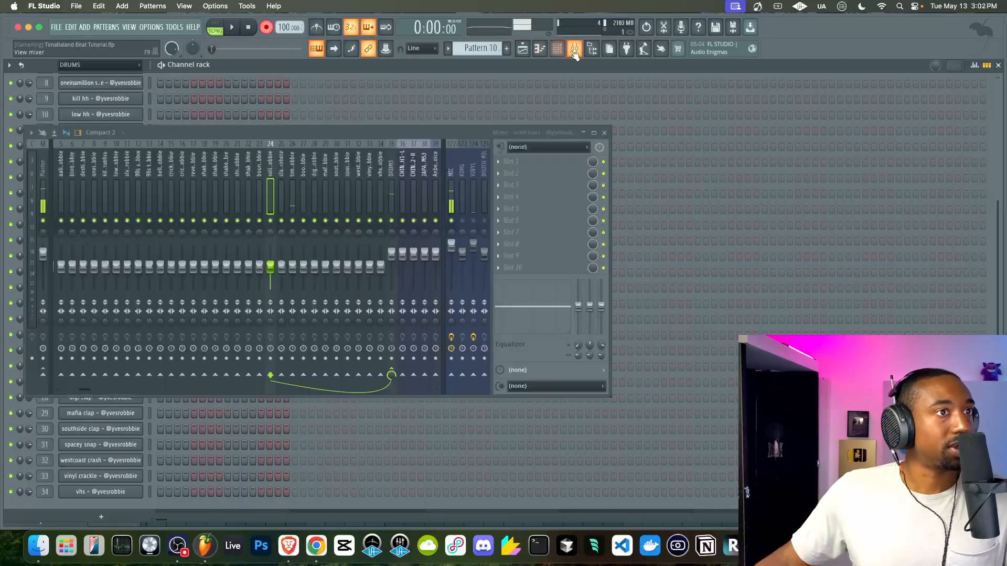
drag(270, 267, 292, 258)
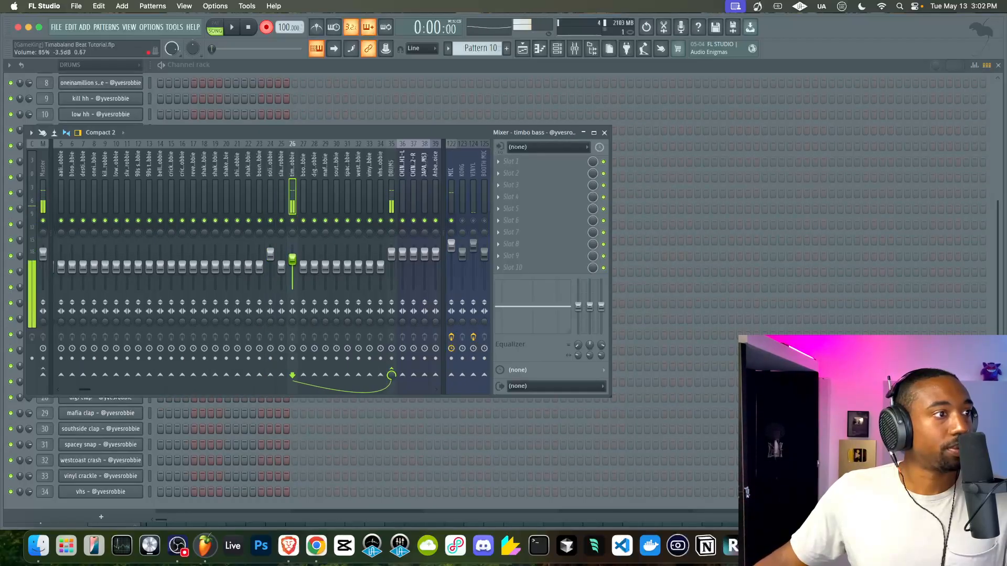
click(606, 132)
Record a timbo bass line into Pattern 10 over the arrangement and open the recorded notes in the piano roll.
click(530, 49)
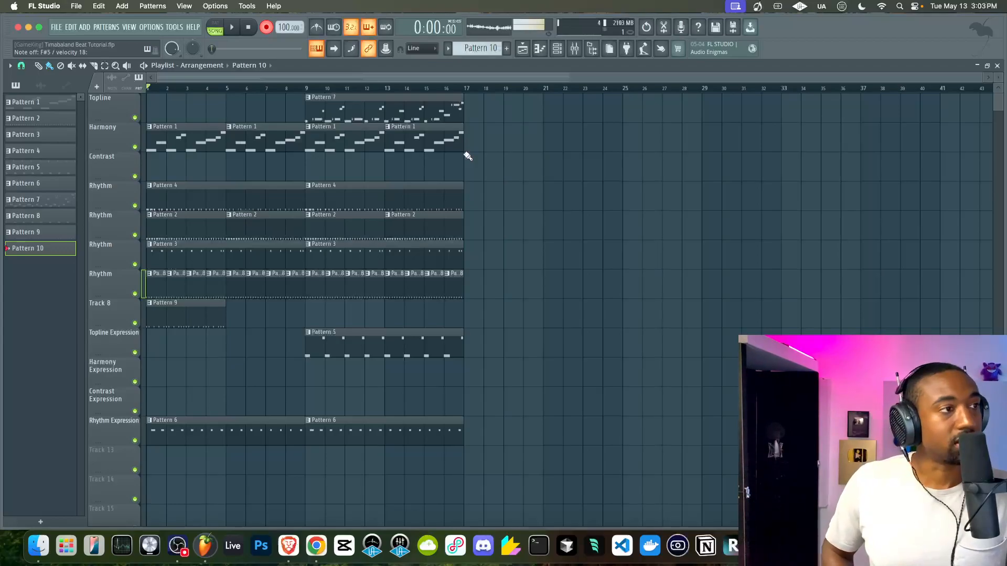
key(space)
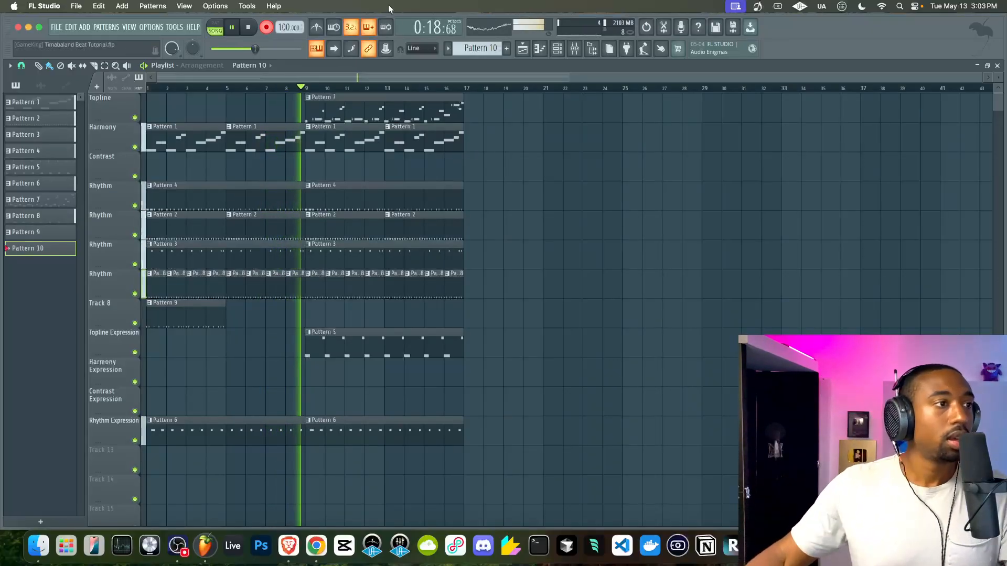
key(space)
double_click(243, 158)
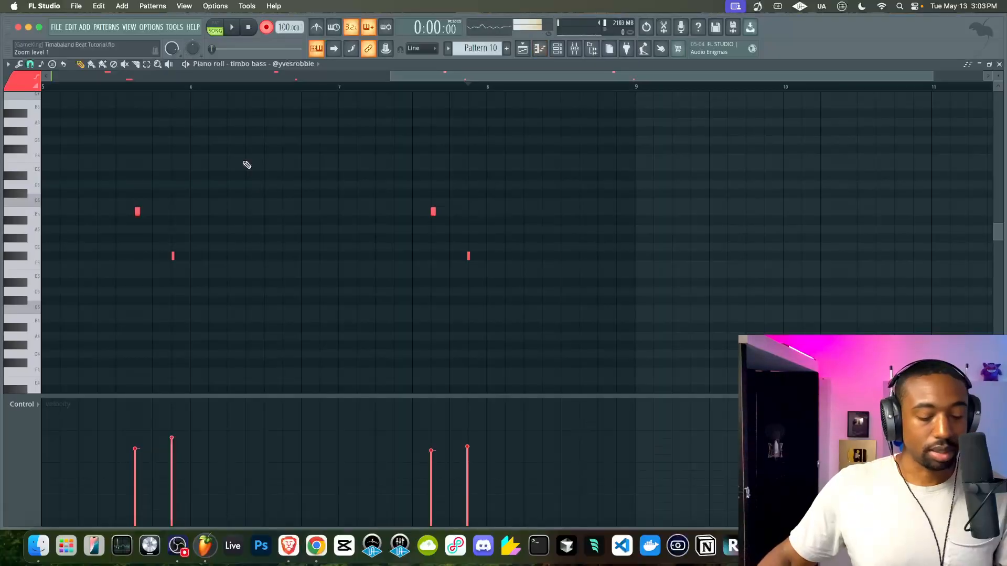
Play back the arrangement and insert an empty playlist track between the Contrast track and the first Rhythm track.
click(522, 50)
key(space)
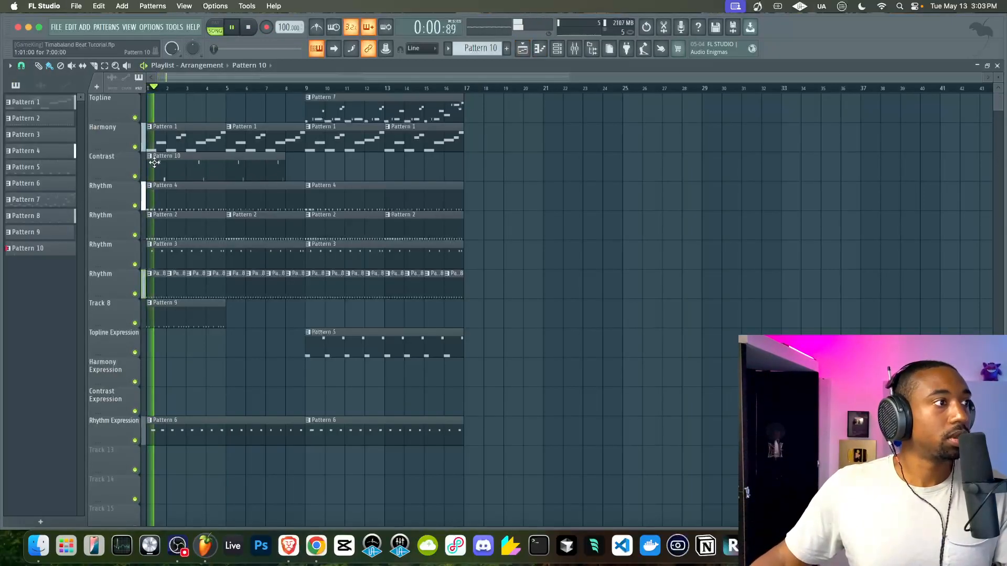
right_click(105, 189)
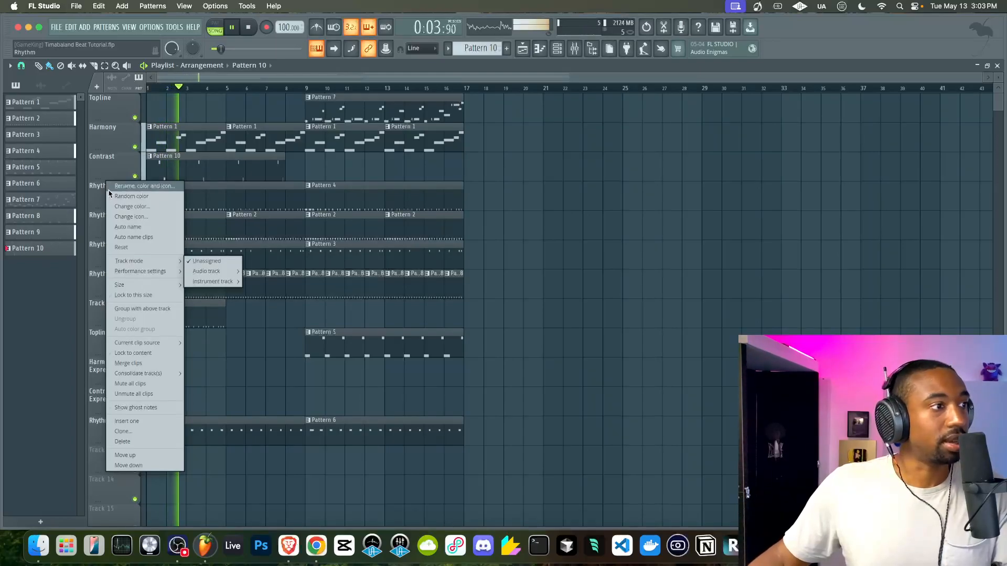
click(371, 159)
key(space)
right_click(112, 190)
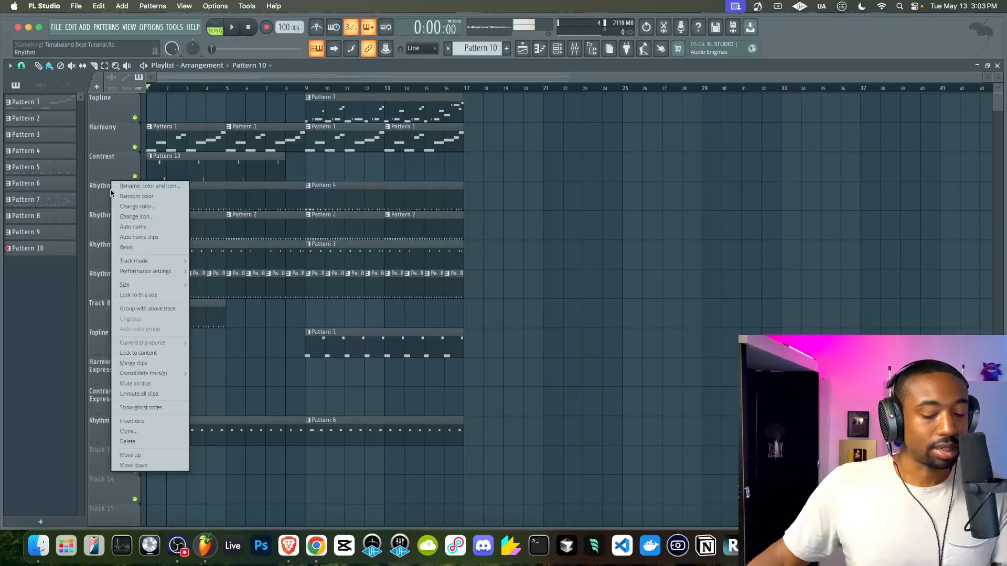
key(i)
Switch the channel rack to Pattern 9 during playback and audition the digi clap, mafia clap and timbo bass channels.
key(space)
click(557, 50)
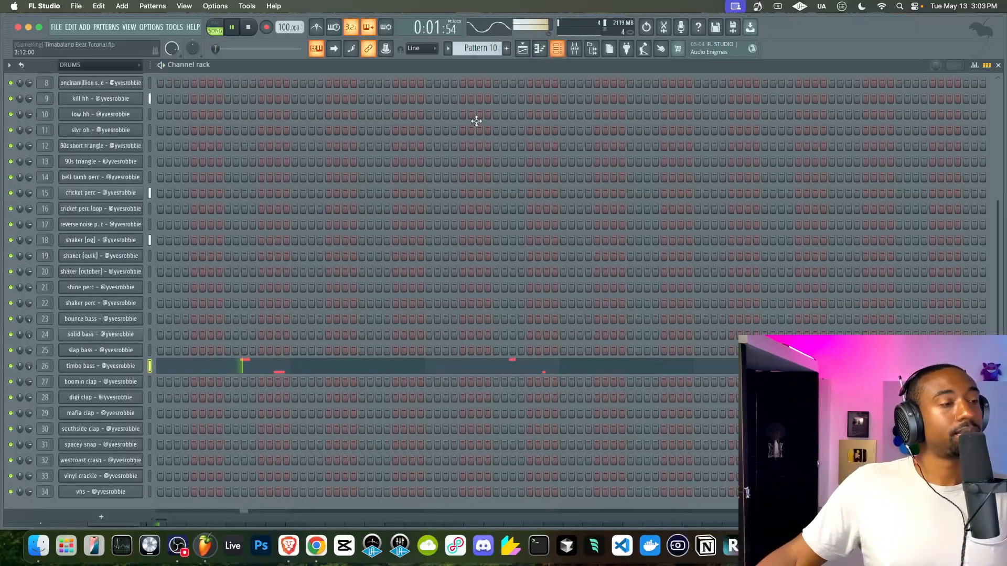
click(574, 49)
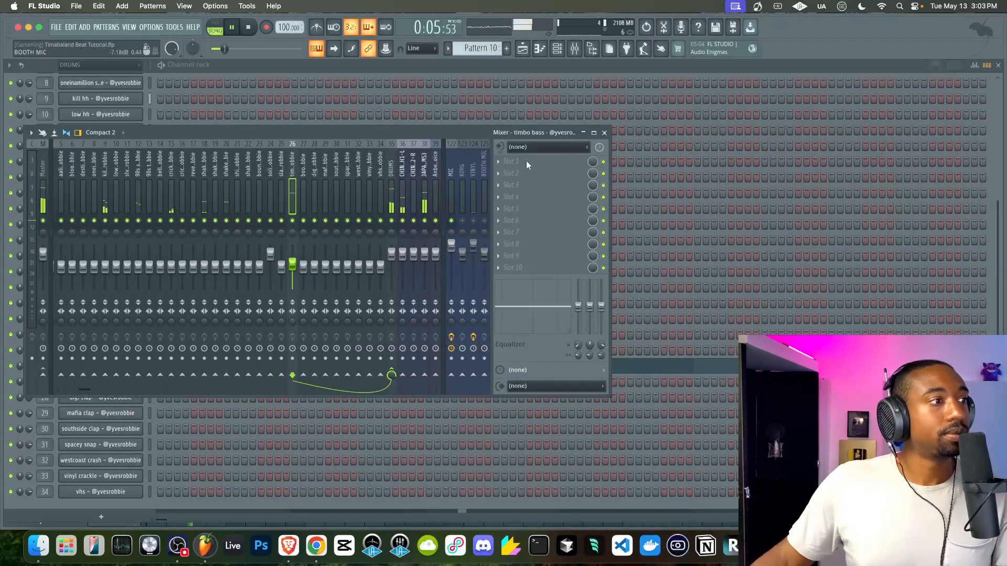
click(604, 132)
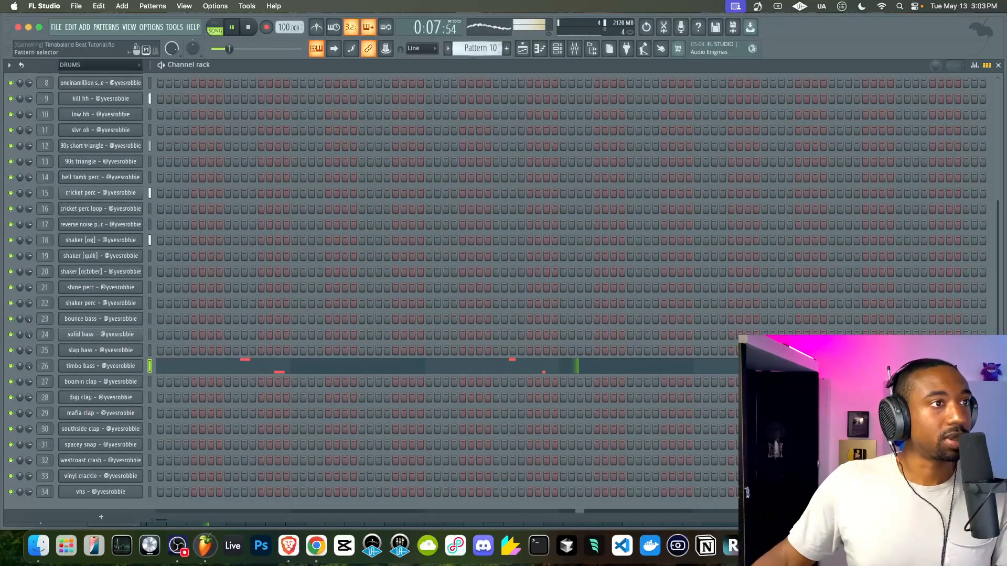
scroll(469, 52, up, 1)
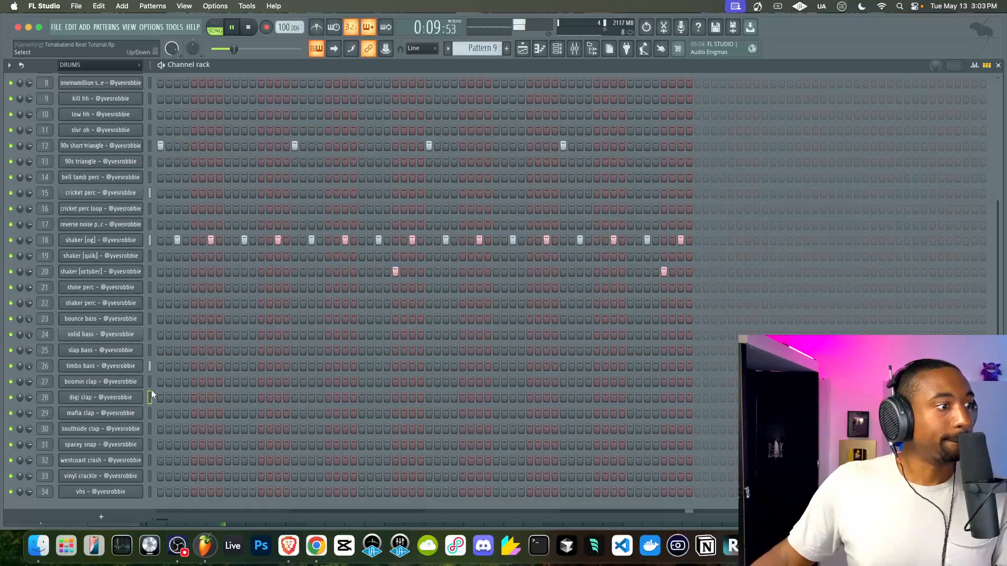
click(145, 413)
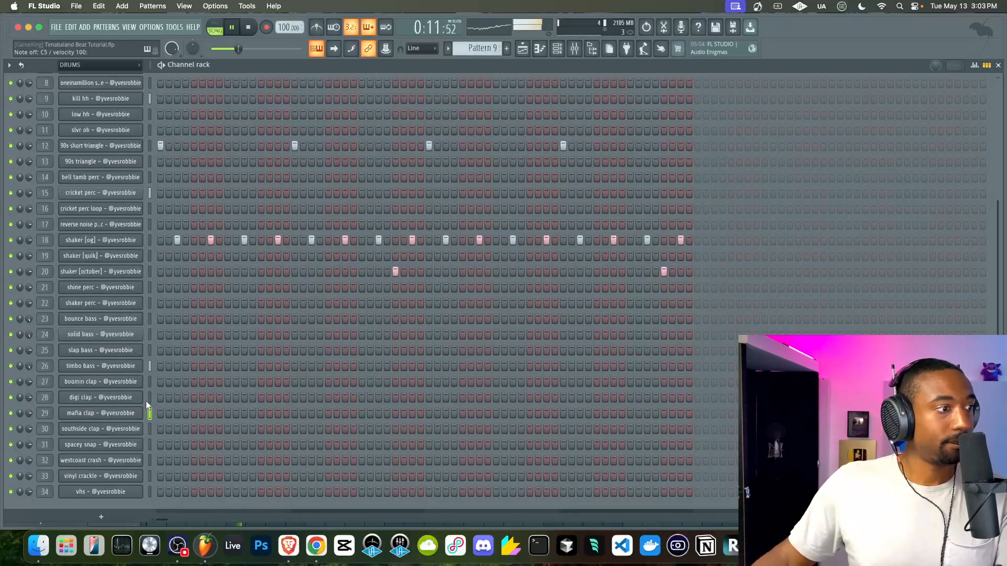
click(149, 367)
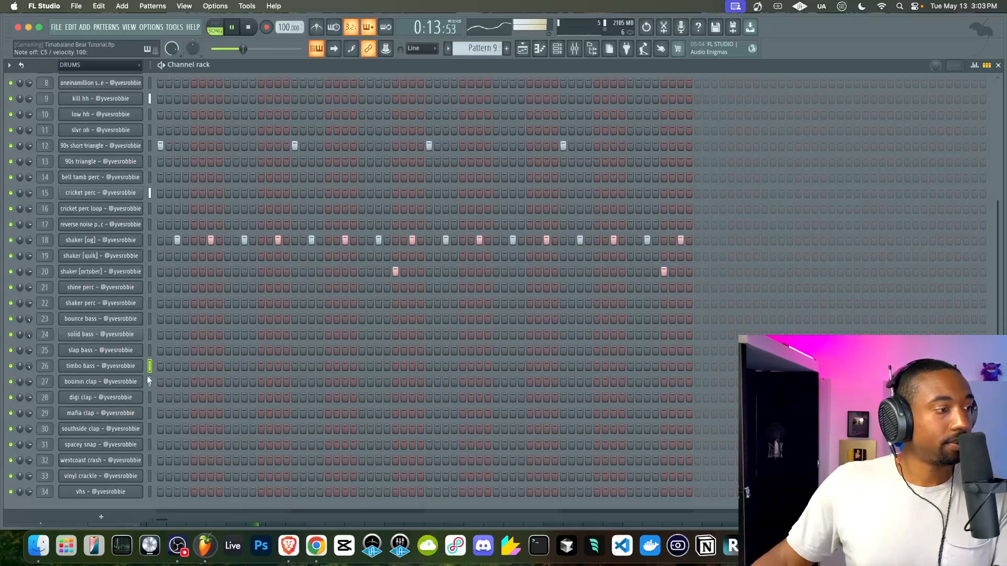
Program spacey snap hits in Pattern 9 on every eighth step starting at step 5.
click(150, 445)
key(space)
click(227, 445)
click(193, 444)
right_click(227, 445)
click(260, 445)
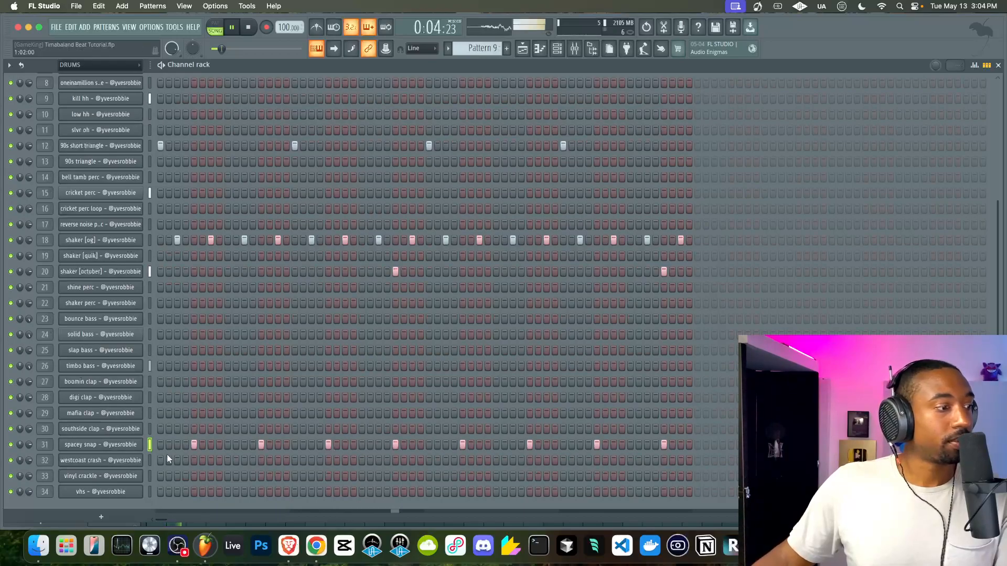
Audition the westcoast crash and claps, then give digi clap the same hits as spacey snap.
click(149, 459)
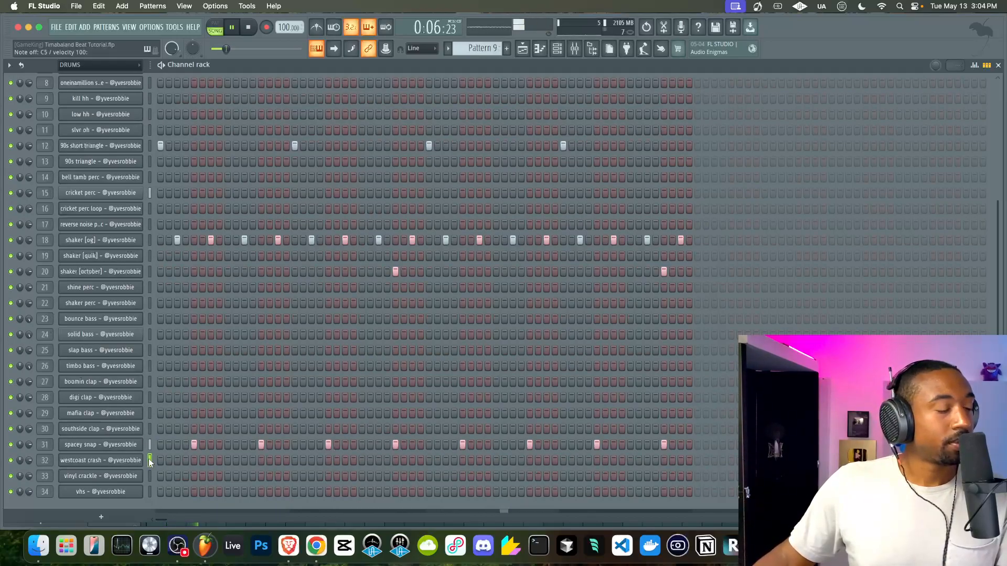
click(146, 413)
click(147, 397)
click(194, 397)
click(261, 397)
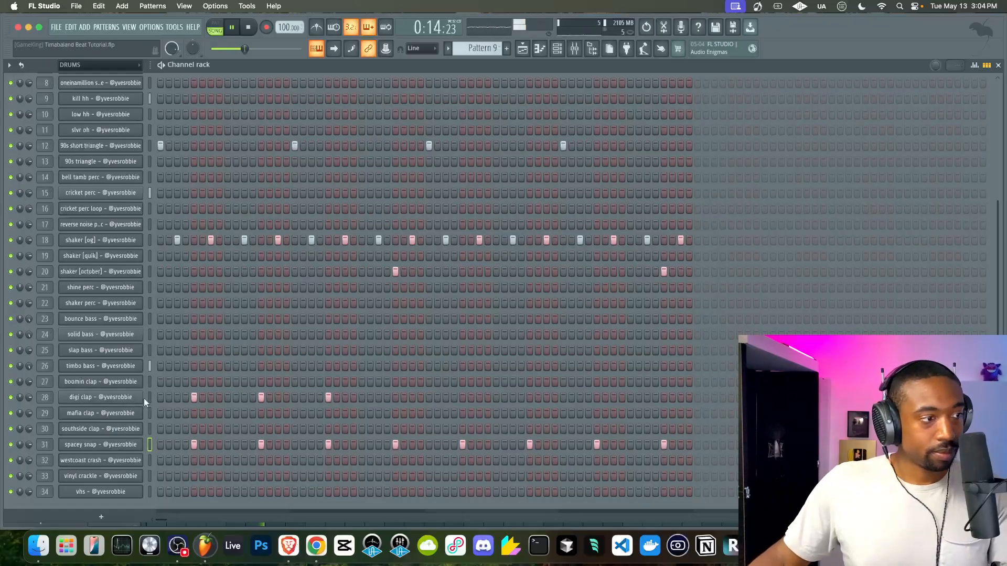
key(super+v)
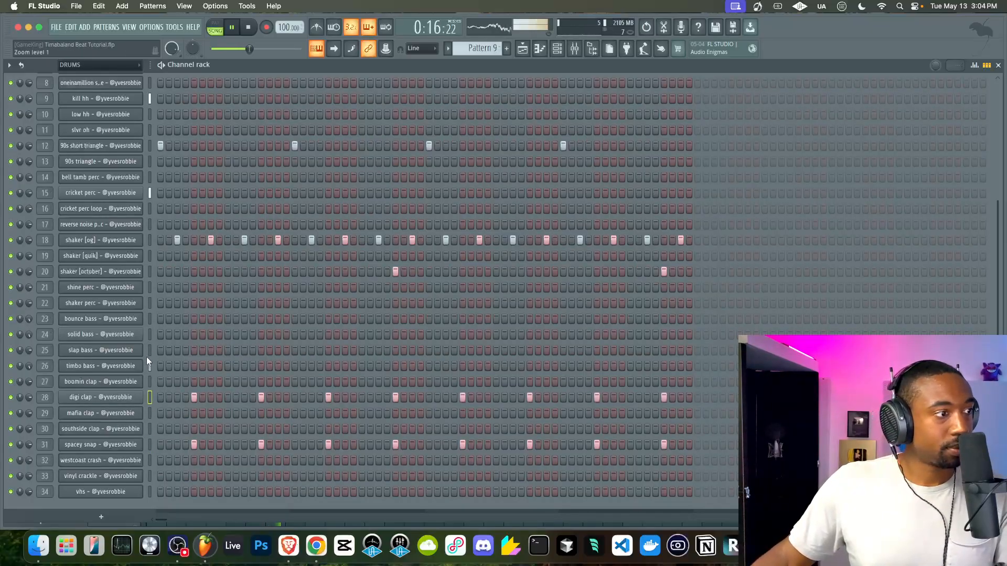
Audition the bounce bass and shaker perc channels, then open shaker perc in the piano roll.
click(149, 318)
click(149, 303)
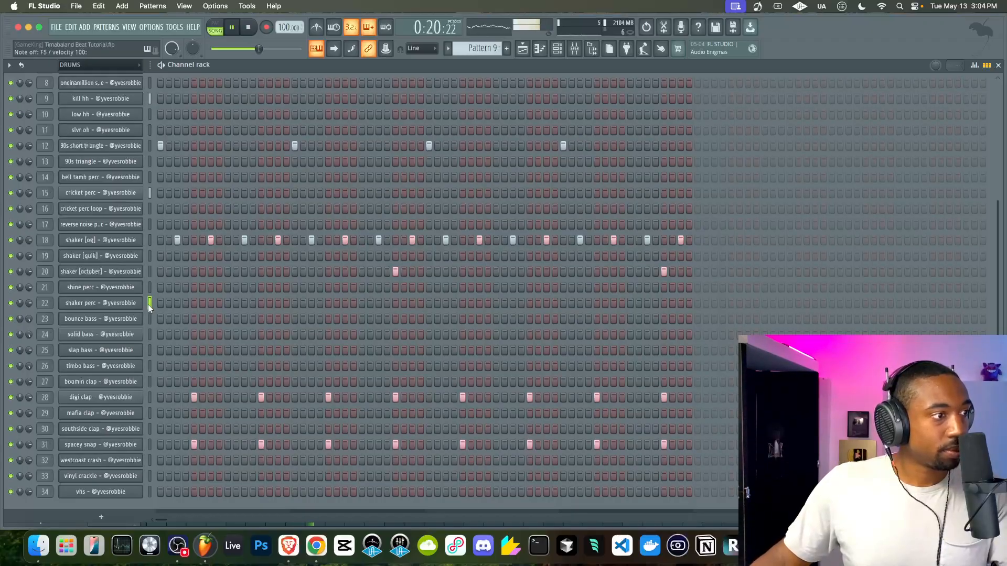
key(space)
right_click(137, 303)
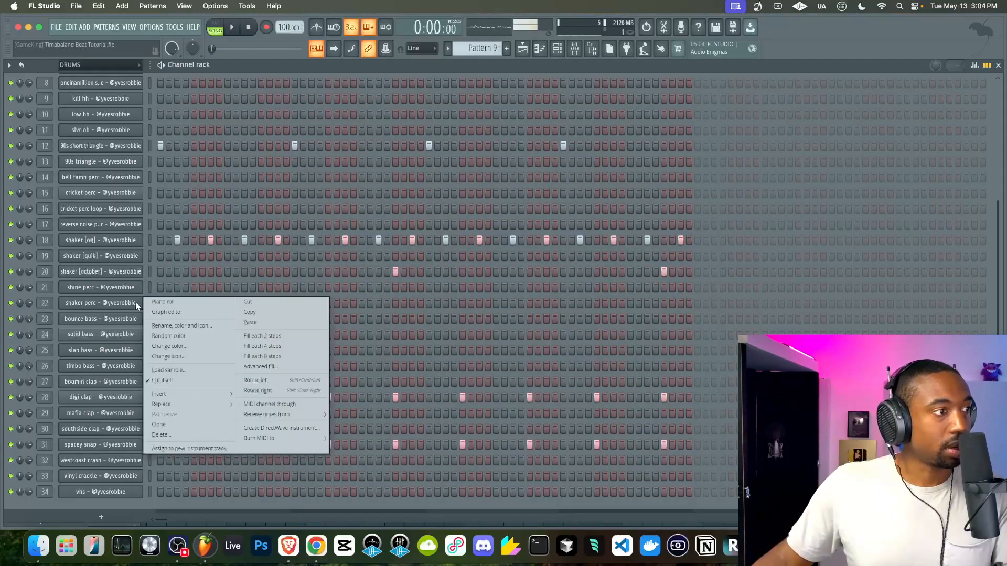
click(161, 303)
Place a one-beat G5 note followed by a one-beat F5 note at the start of bar 1 for shaker perc.
click(53, 248)
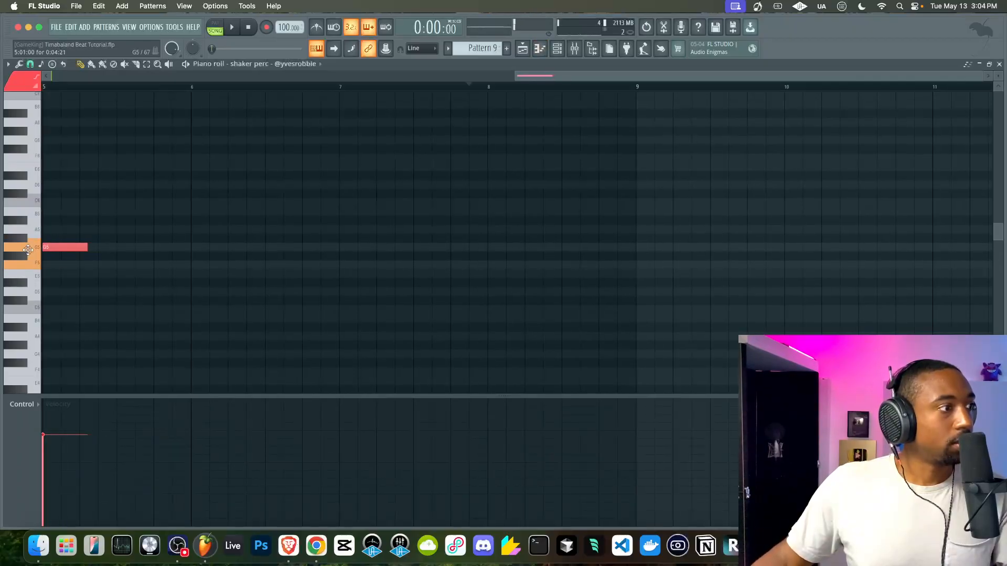
right_click(81, 249)
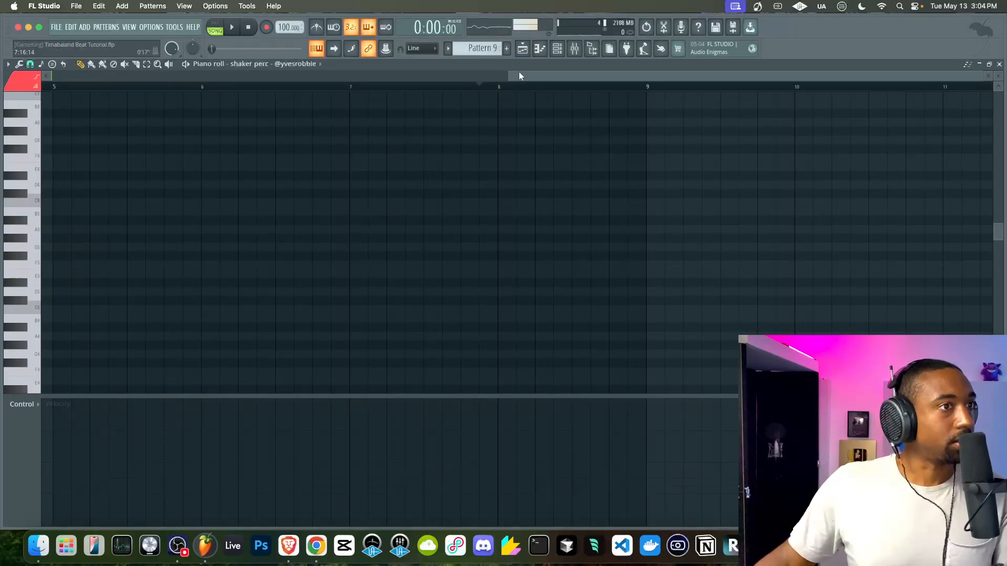
drag(518, 76, 56, 76)
click(58, 248)
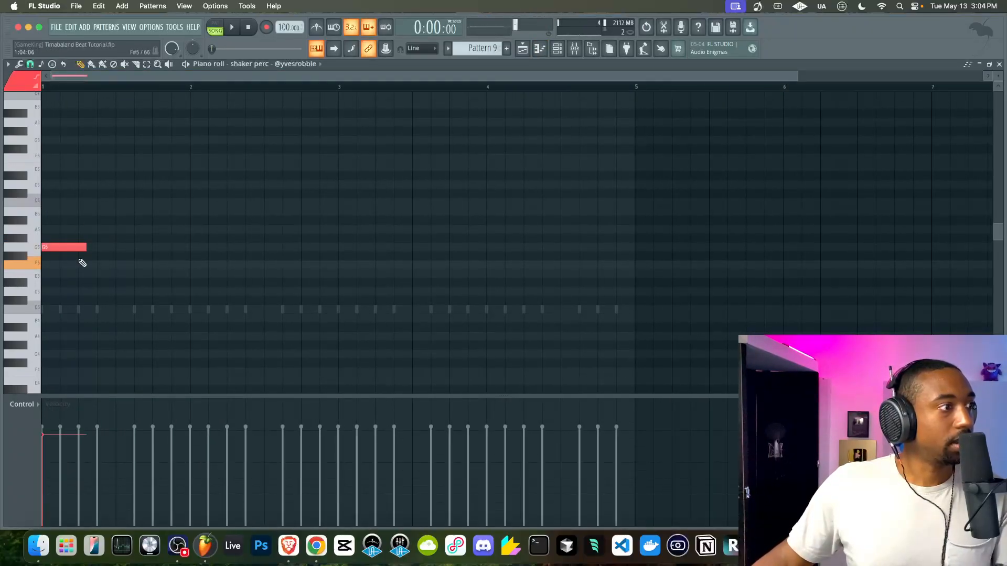
mouse_move(84, 247)
mouse_down()
mouse_move(102, 274)
mouse_move(75, 246)
mouse_up()
key(super+a)
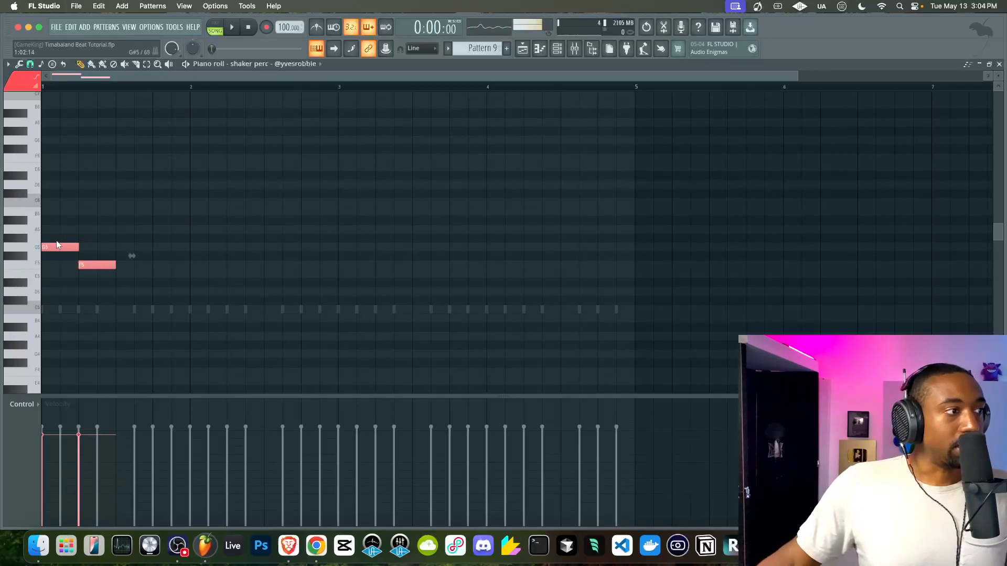
scroll(55, 240, down, 2)
key(super+b)
key(super+b)
key(super+b)
drag(84, 232, 234, 298)
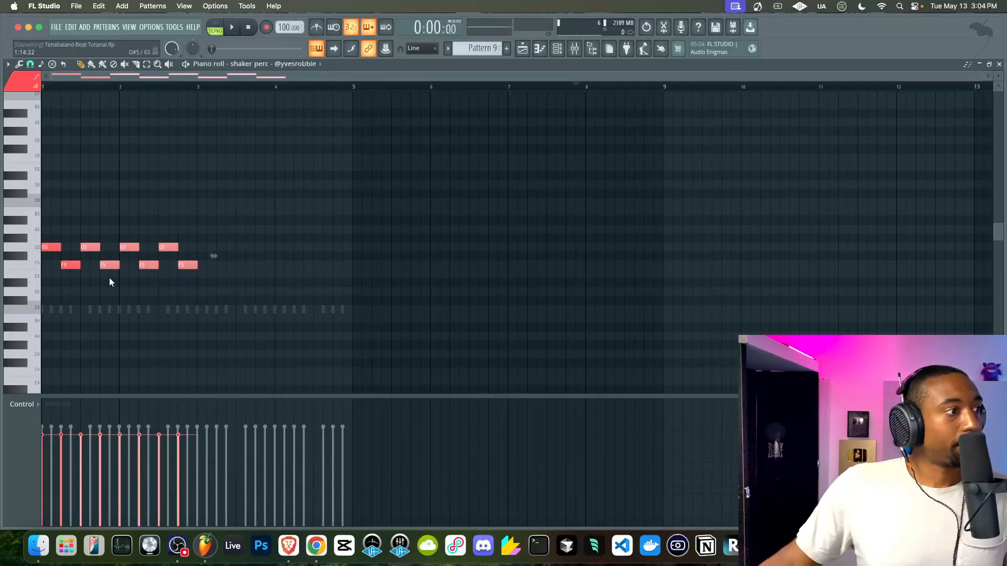
key(Delete)
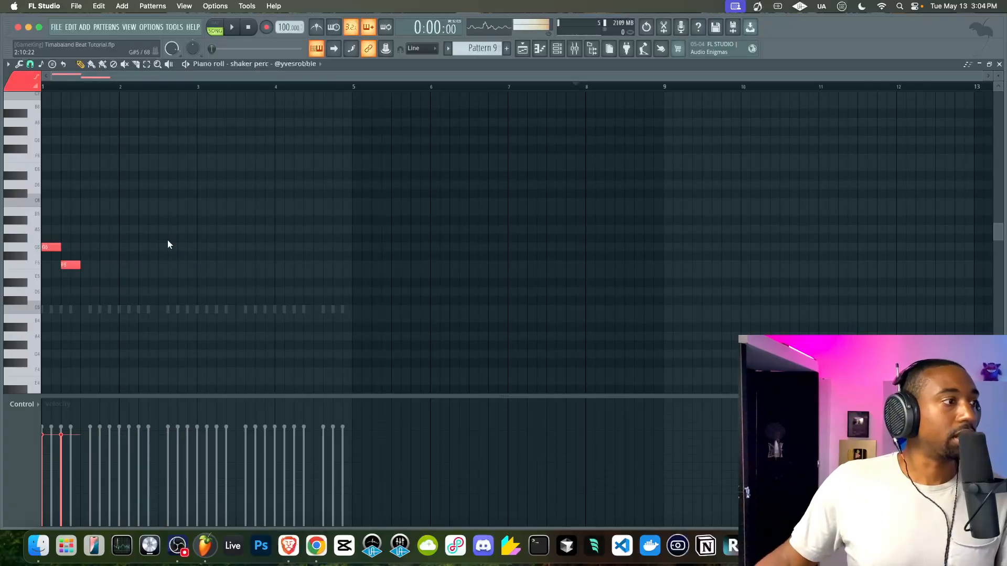
scroll(100, 241, up, 3)
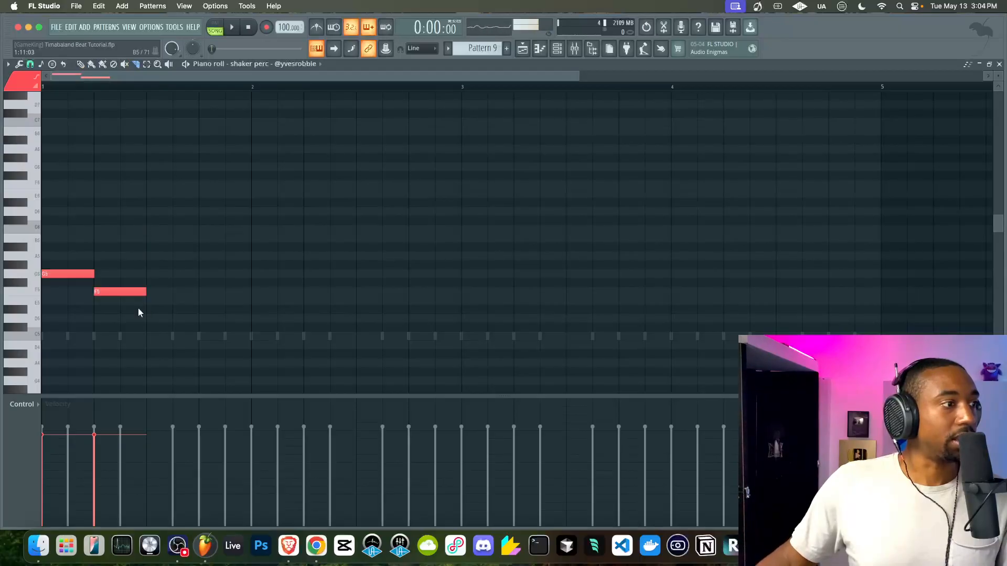
Repeat the shaker perc G5 and F5 note pair through the end of bar 4, deleting the surplus copies from bar 5 onward.
scroll(105, 257, down, 3)
key(ctrl+b)
key(ctrl+b)
key(ctrl+b)
key(ctrl+b)
key(ctrl+b)
key(ctrl+b)
key(ctrl+b)
key(ctrl+b)
key(ctrl+b)
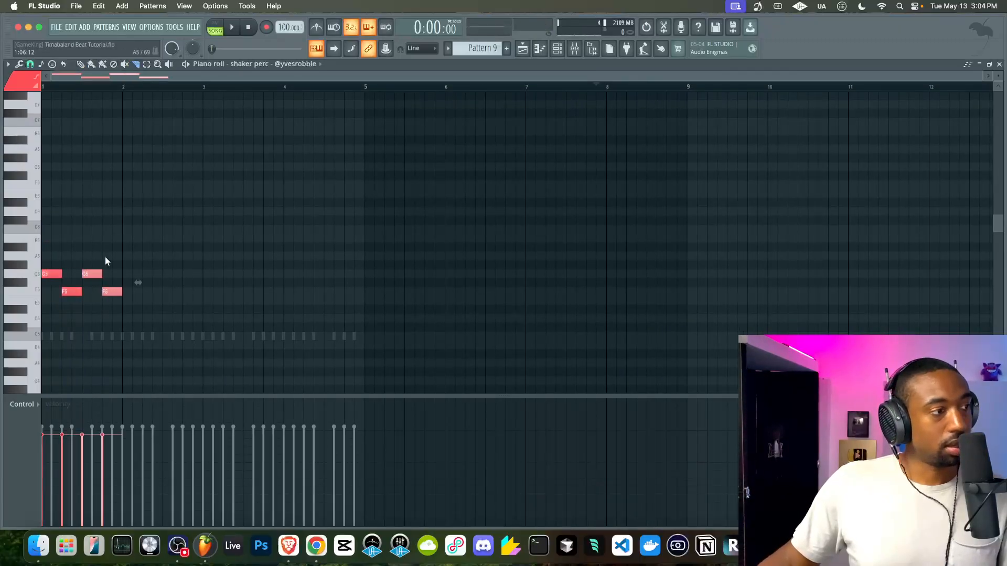
key(ctrl+b)
key(ctrl+b)
key(ctrl+b)
key(ctrl+b)
key(ctrl+b)
key(ctrl+b)
key(ctrl+b)
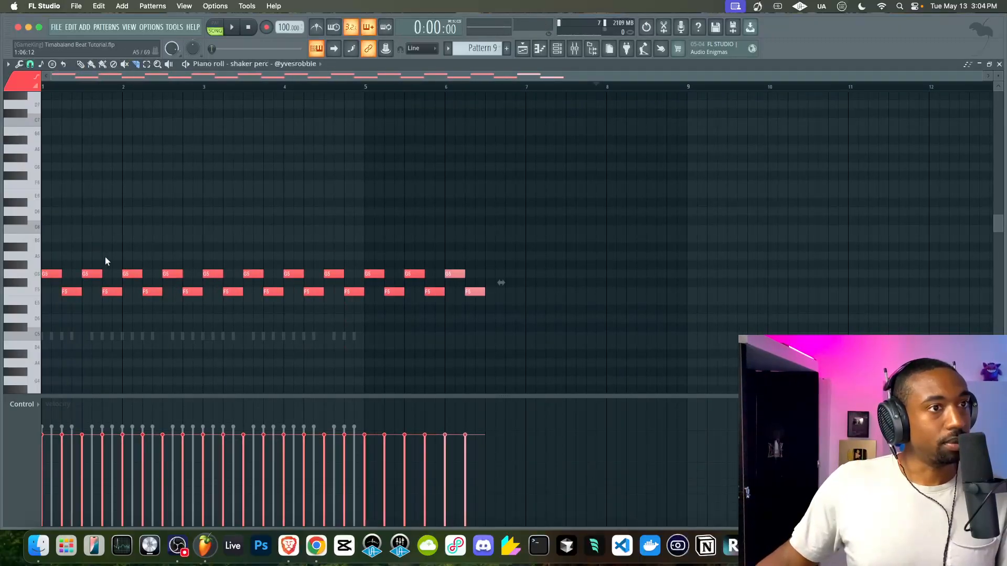
key(space)
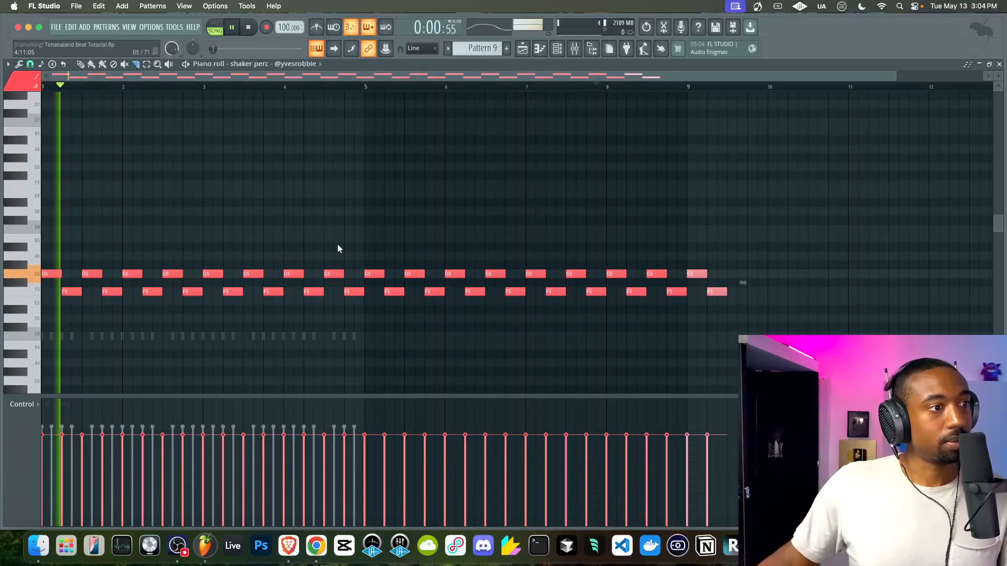
drag(371, 261, 737, 325)
key(Delete)
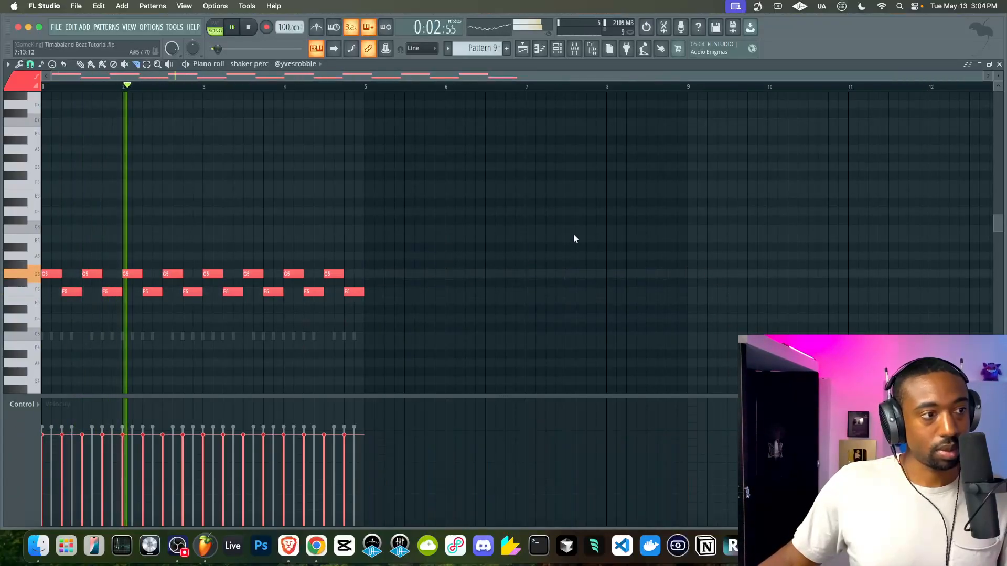
Duplicate the Pattern 9 clip three times along its playlist track.
click(524, 48)
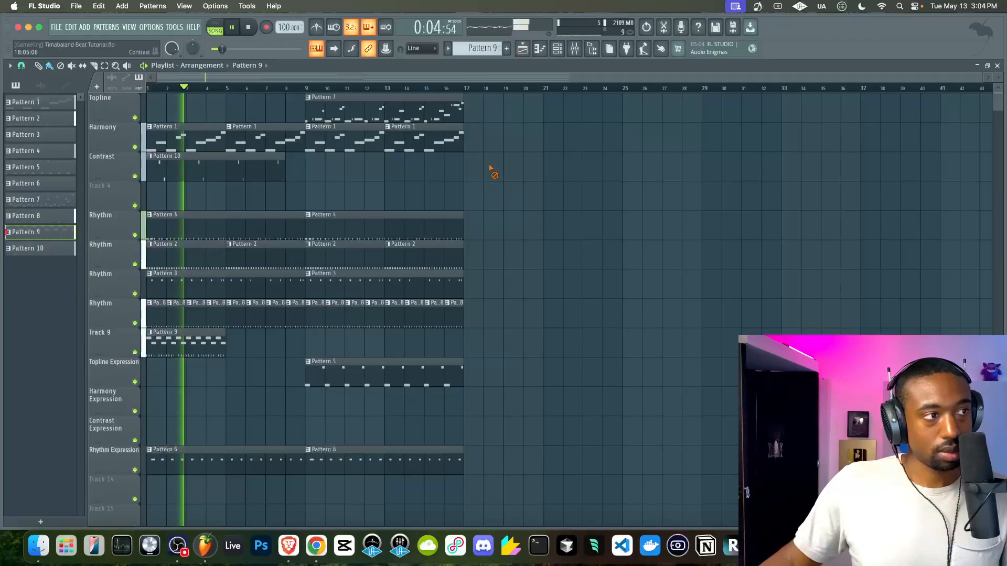
click(197, 339)
key(ctrl+b)
key(ctrl+b)
key(ctrl+b)
Program oneinamillion snare hits in Pattern 9 on steps 5, 14, 21, 29, 37, 45, 53 and 61.
click(538, 49)
click(540, 50)
click(556, 50)
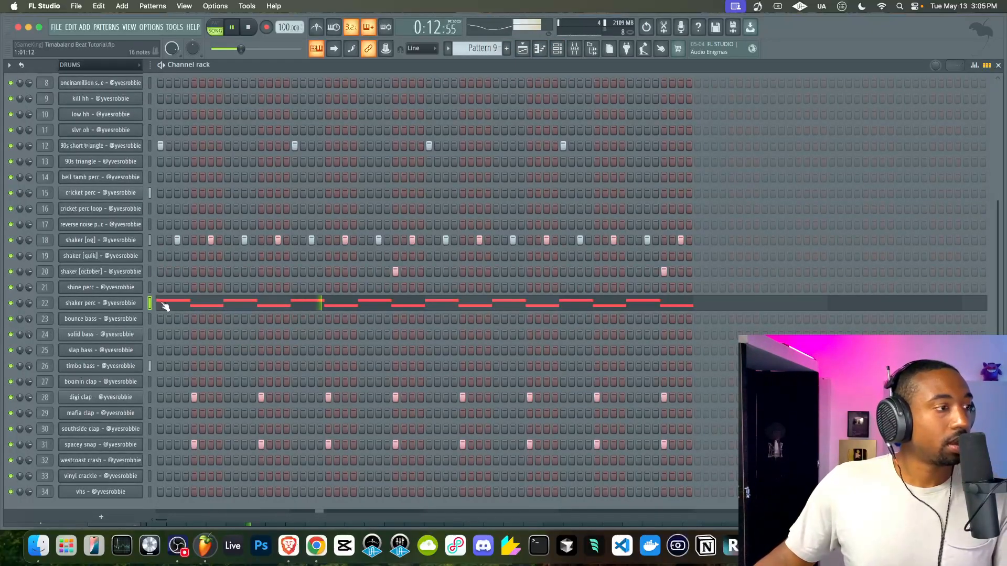
scroll(162, 125, up, 3)
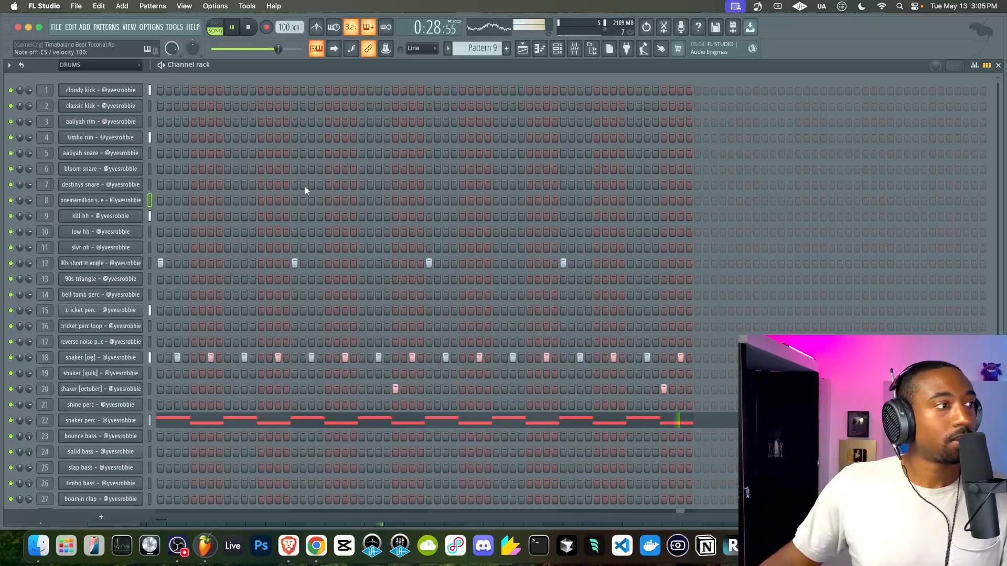
click(201, 198)
click(192, 198)
click(202, 201)
click(269, 200)
click(328, 200)
click(395, 201)
click(463, 200)
click(530, 200)
key(space)
click(664, 202)
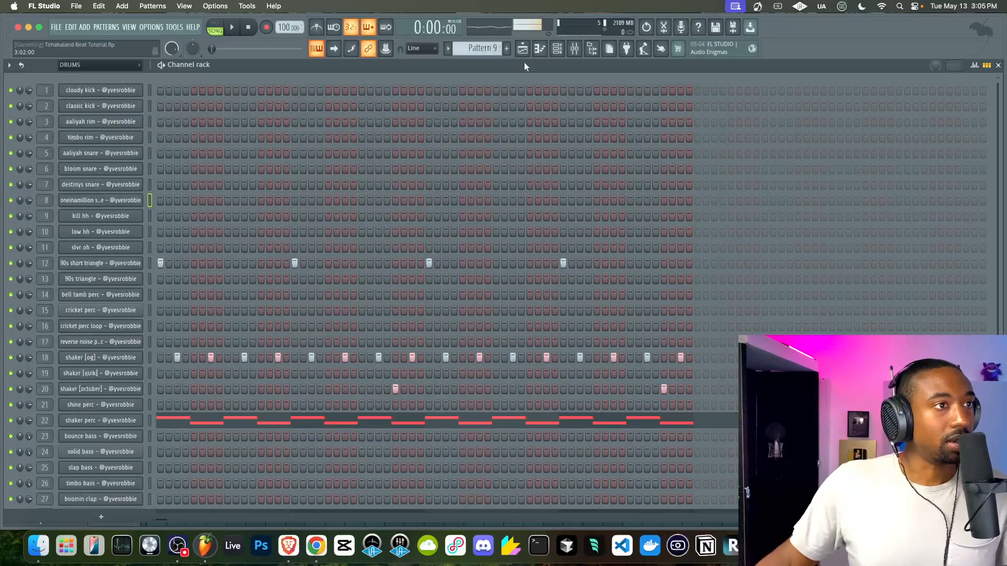
Move the oneinamillion snare hits from Pattern 9 into Pattern 3, alongside the timbo rim notes.
drag(479, 48, 478, 62)
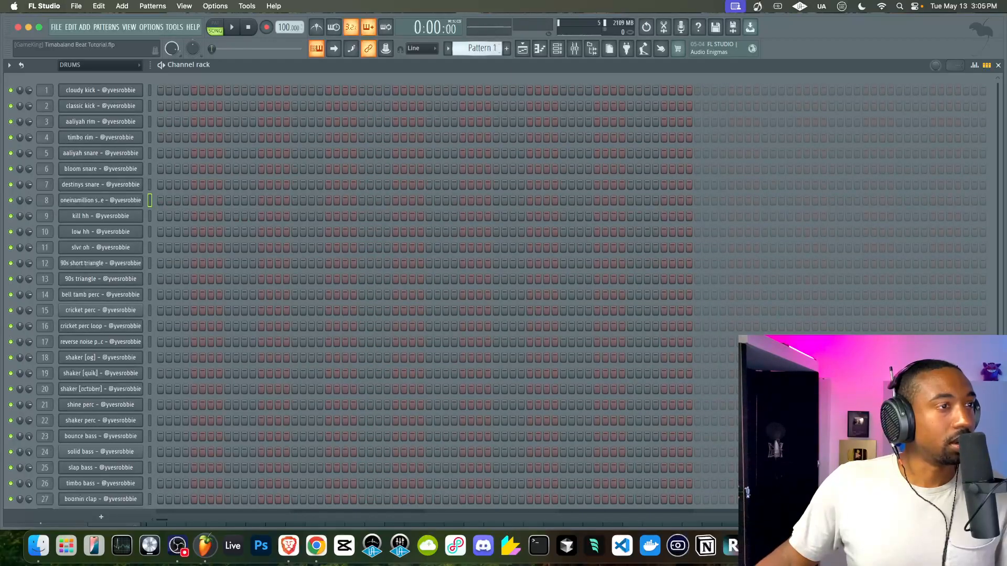
key(plus)
key(plus)
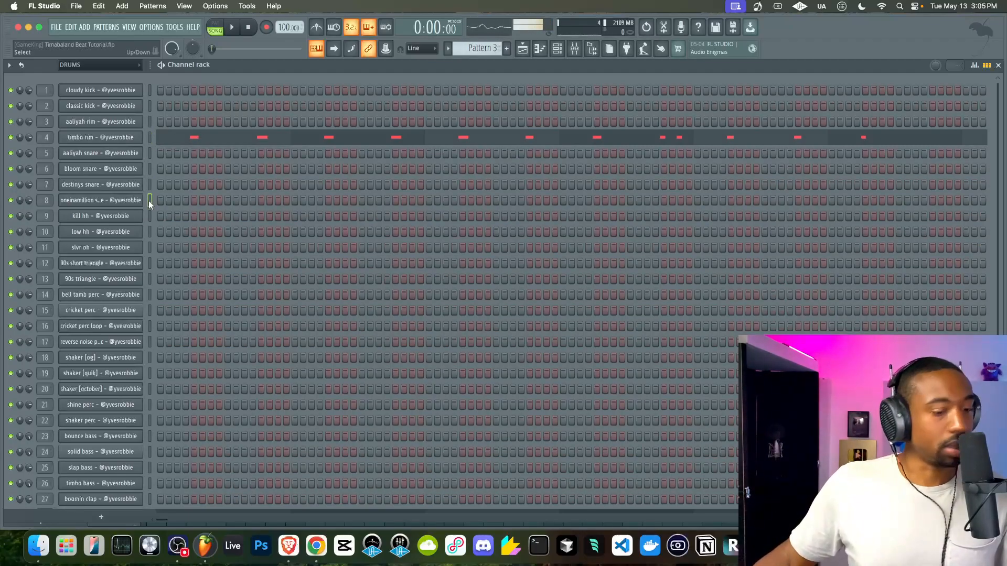
key(super+v)
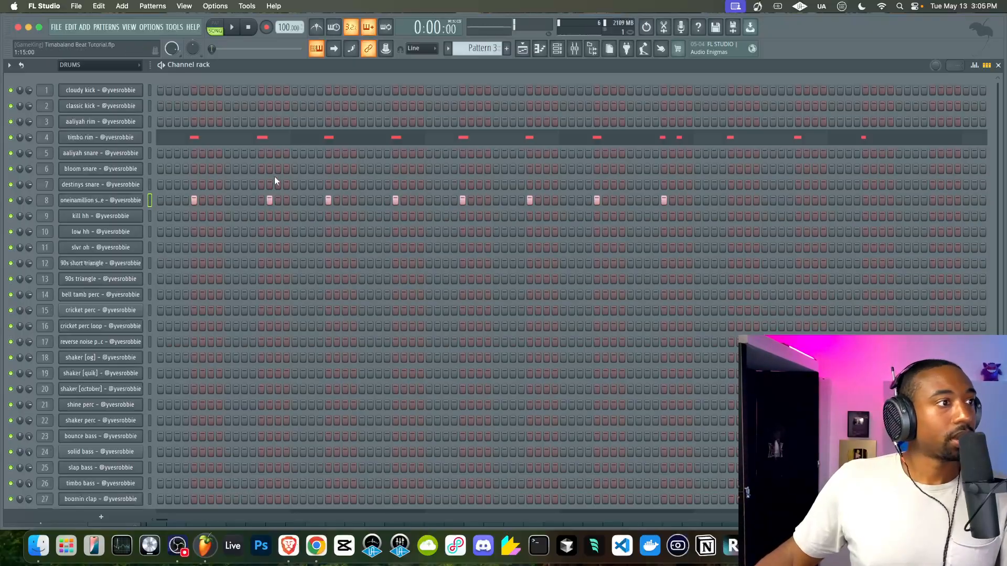
Switch playback to pattern mode, turn on the metronome and play Pattern 3.
click(215, 25)
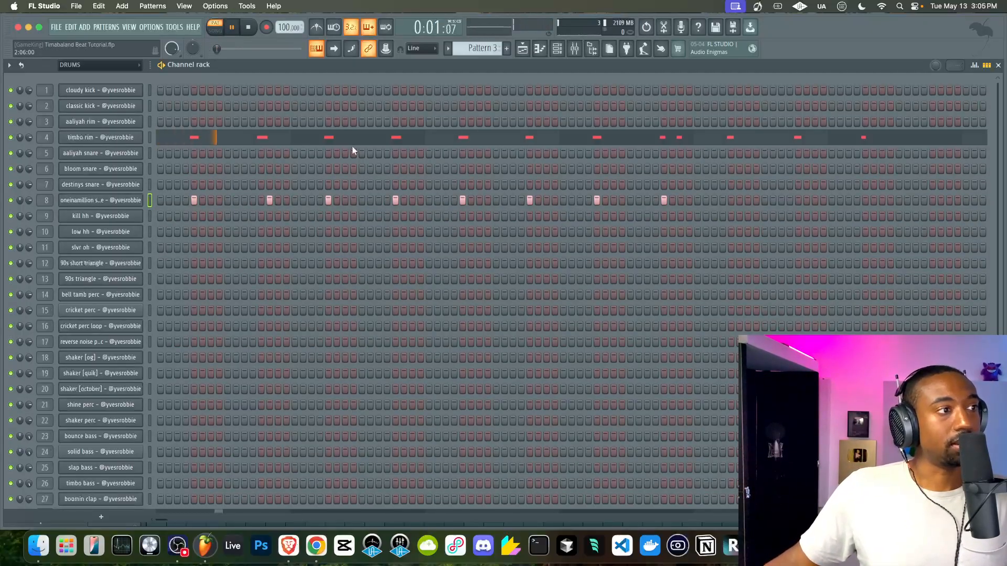
key(space)
click(317, 27)
key(space)
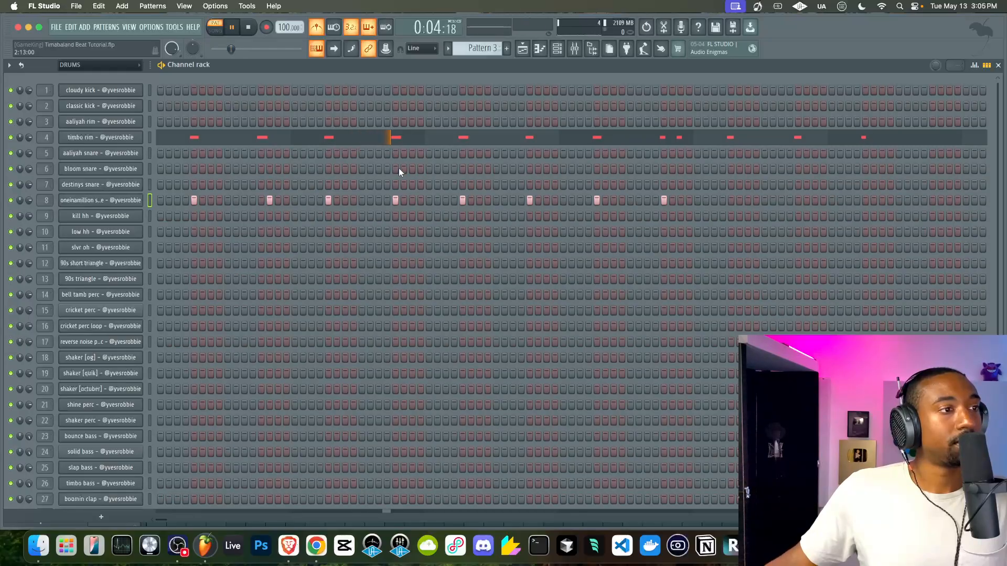
Shift the oneinamillion snare hit on step 45 of Pattern 3 to step 46 and repeat the snare sequence through the pattern's remaining bars.
click(538, 200)
click(530, 201)
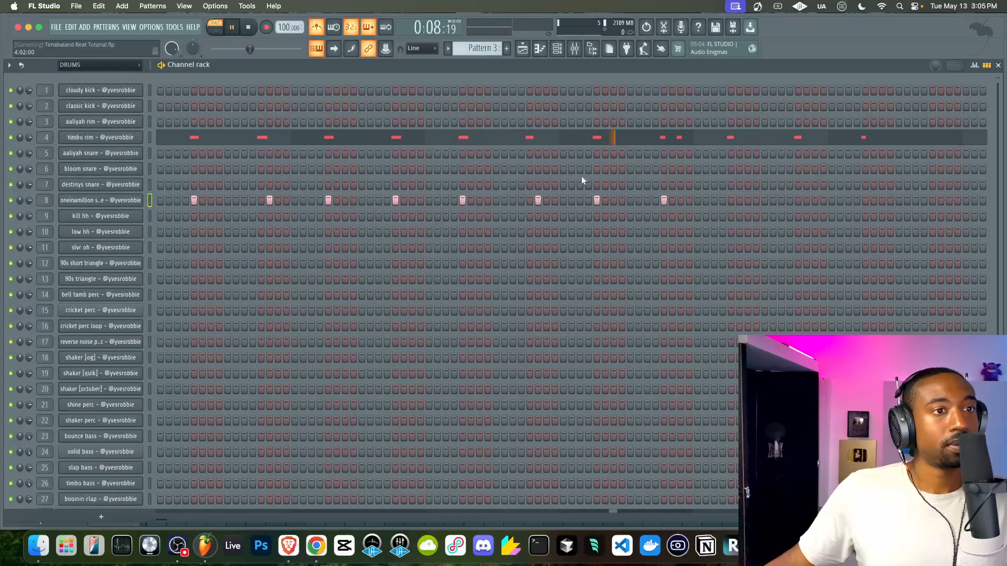
key(space)
right_click(139, 204)
click(167, 200)
drag(414, 202, 385, 210)
Mute the Contrast playlist track while the full arrangement plays and save the project.
key(F5)
key(space)
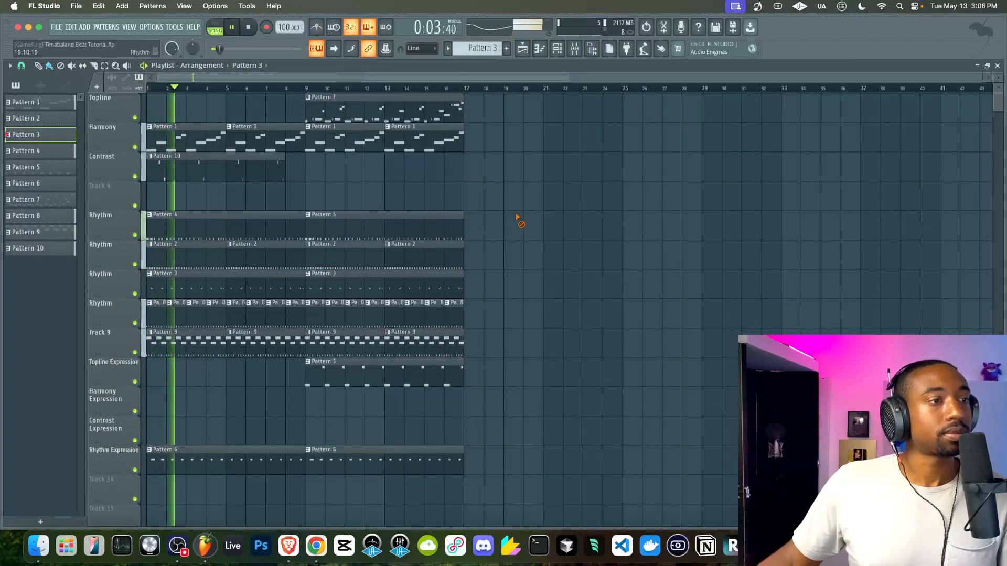
click(134, 176)
key(super+s)
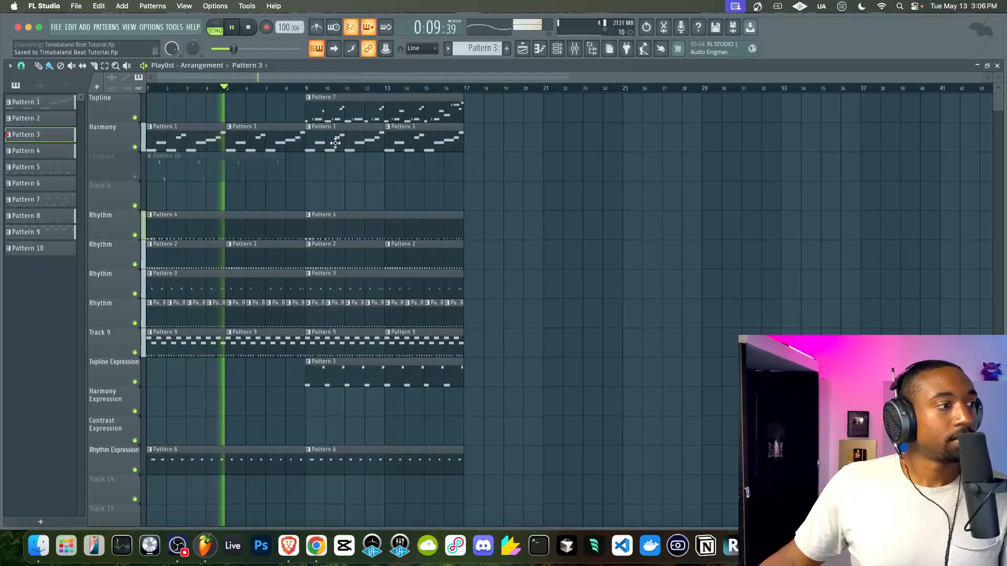
Audition the aaliyah rim, aaliyah snare, slvr oh and 90s triangle channels over the playing arrangement.
click(556, 48)
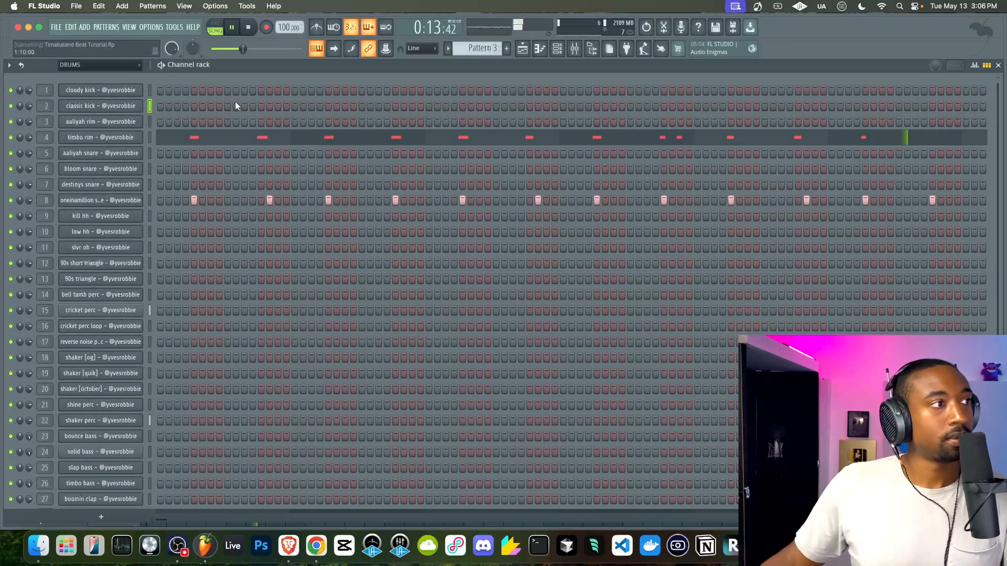
click(148, 125)
click(150, 153)
click(147, 244)
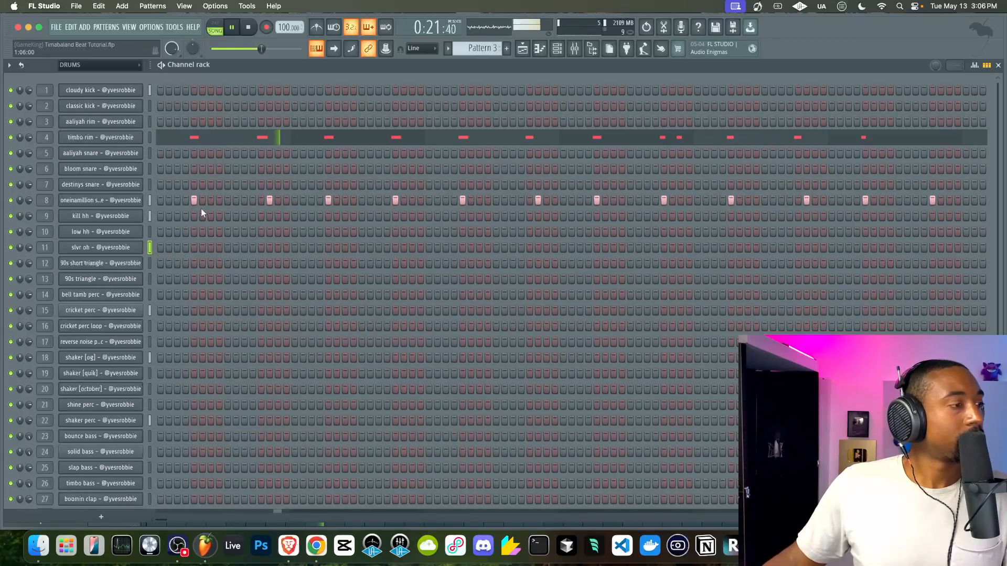
click(150, 277)
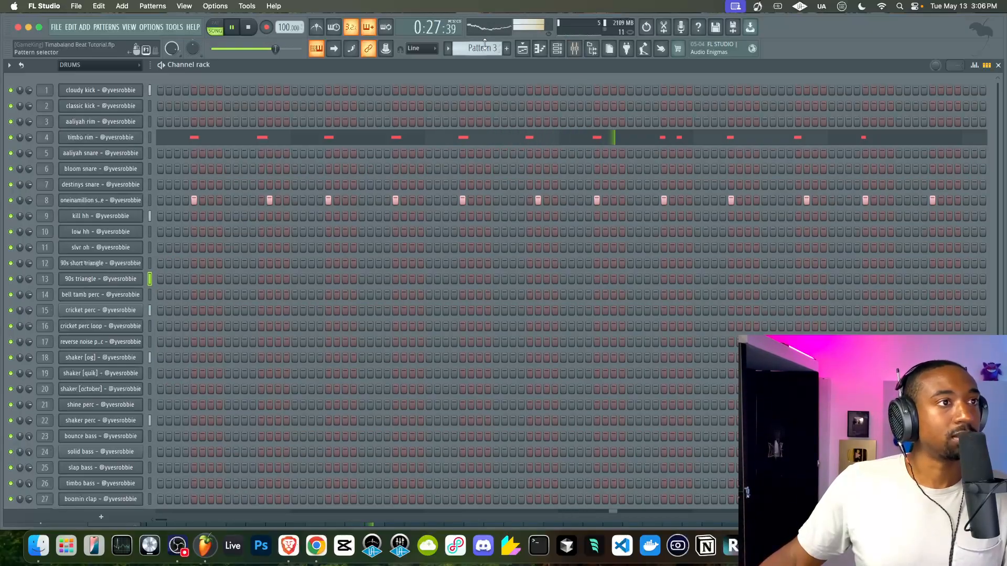
Go to the empty Pattern 11 and place a 90s triangle hit on step 1.
key(plus)
key(plus)
key(plus)
key(plus)
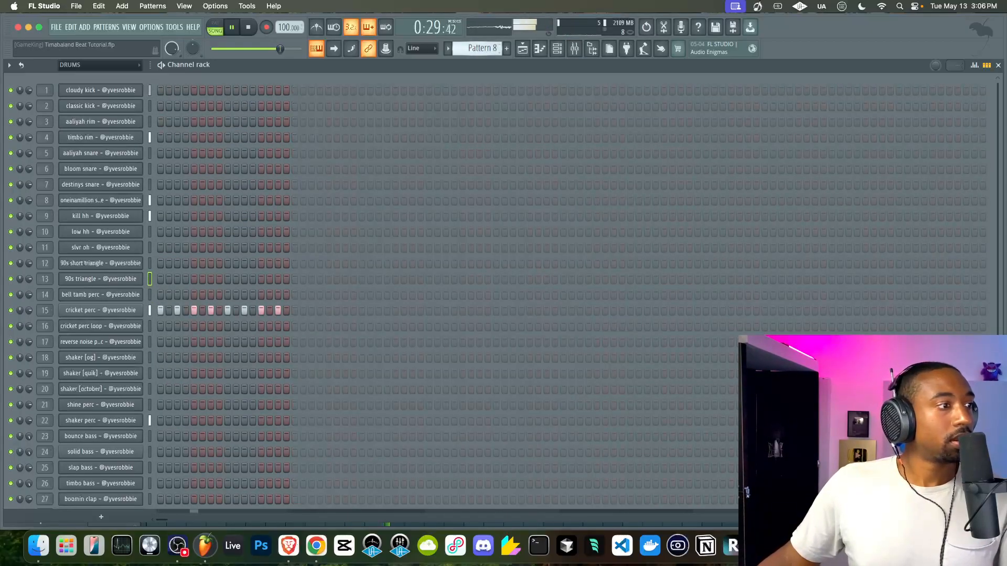
key(plus)
key(plus)
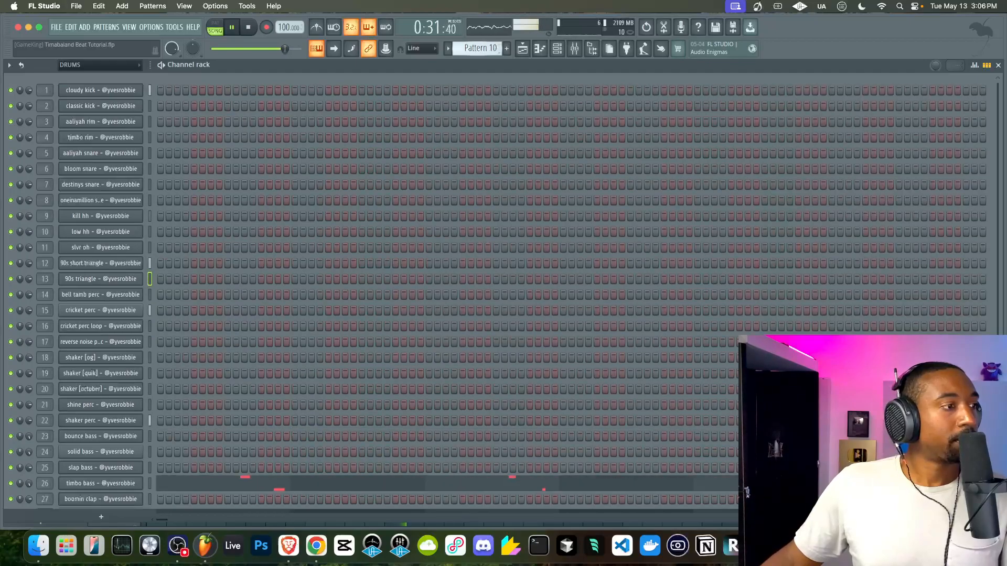
key(plus)
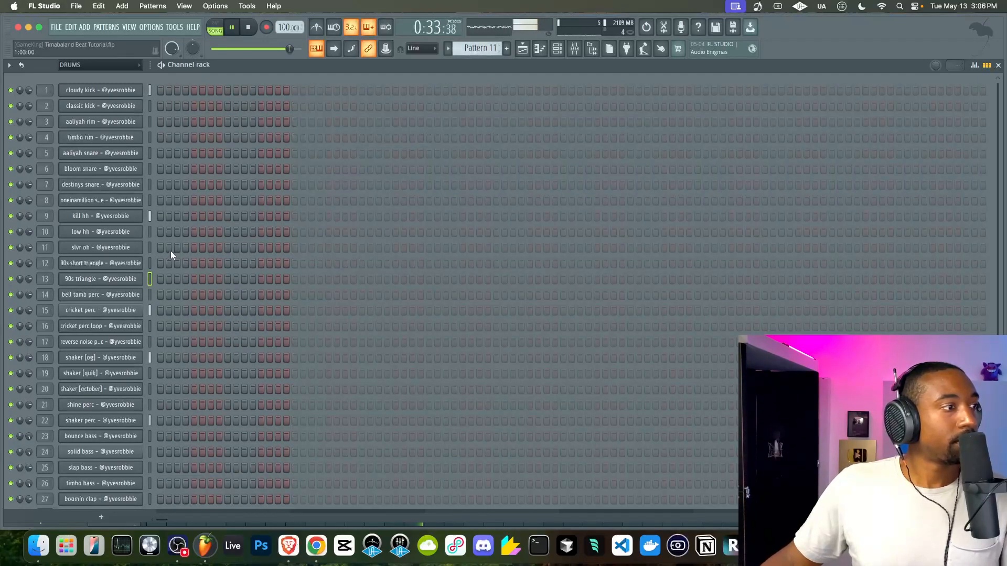
Insert a playlist track above the Pattern 9 clips and place Pattern 11 clips on it at bars 1 and 9.
key(F5)
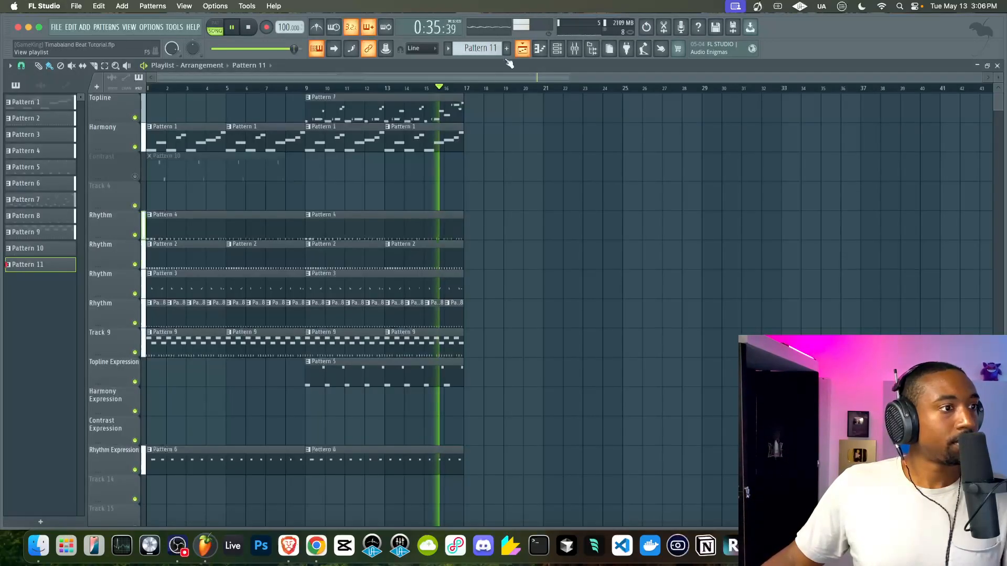
right_click(118, 335)
click(138, 286)
click(156, 346)
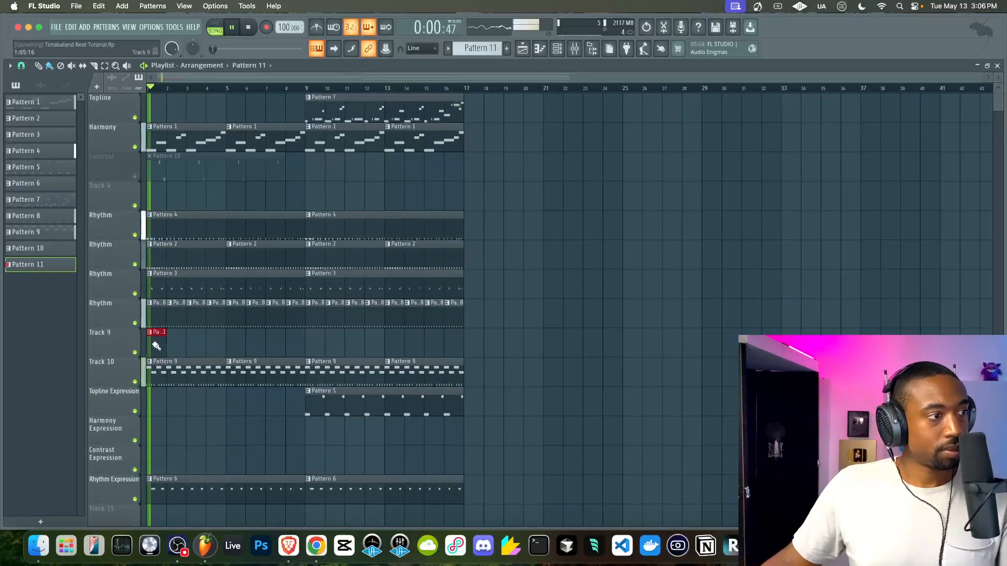
click(199, 343)
mouse_move(149, 343)
mouse_down()
mouse_move(346, 347)
mouse_move(307, 347)
mouse_up()
Add a TB-303 instrument channel below the drum channels, stop playback and close the instrument's window.
click(556, 48)
scroll(167, 438, down, 5)
click(101, 518)
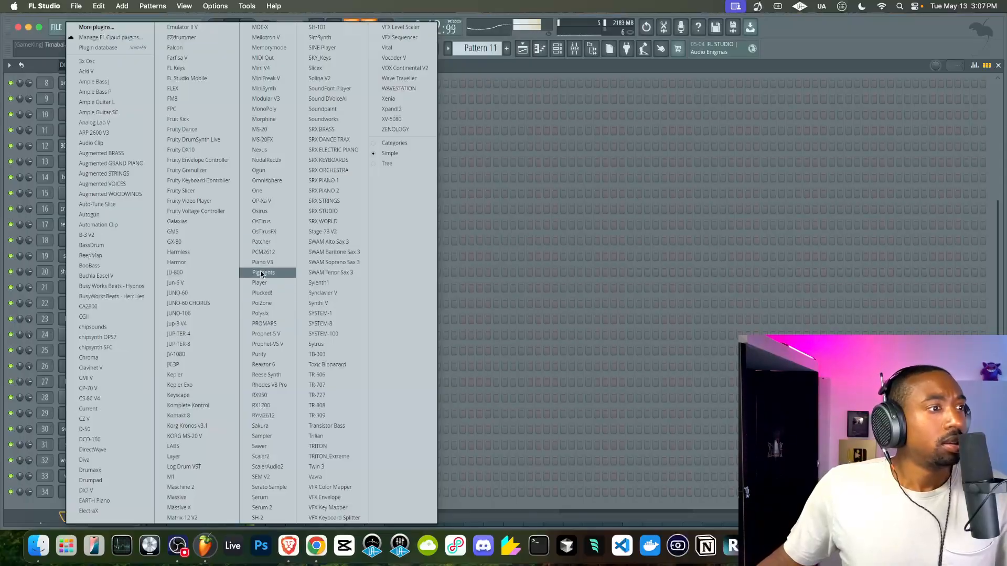
click(316, 354)
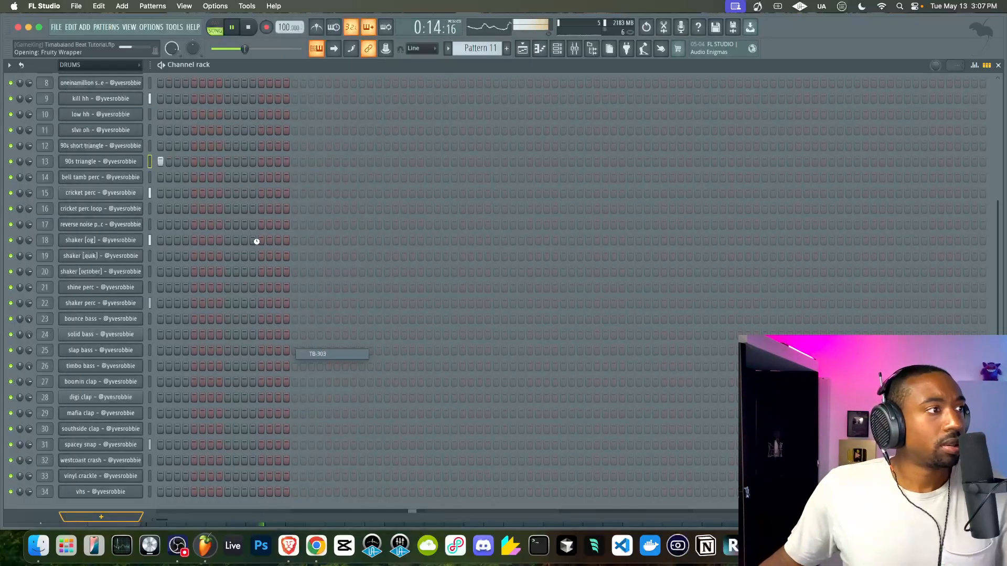
key(space)
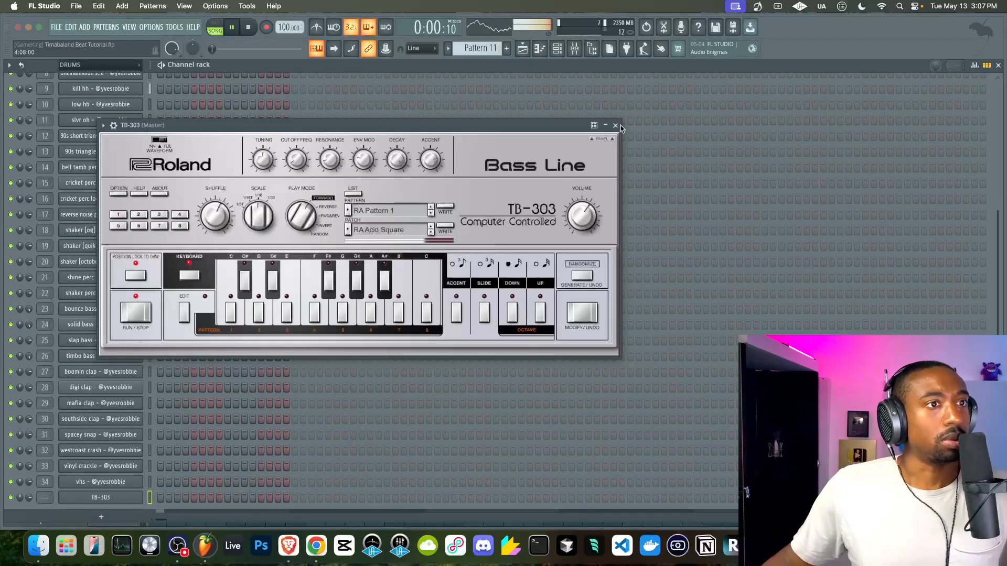
click(615, 126)
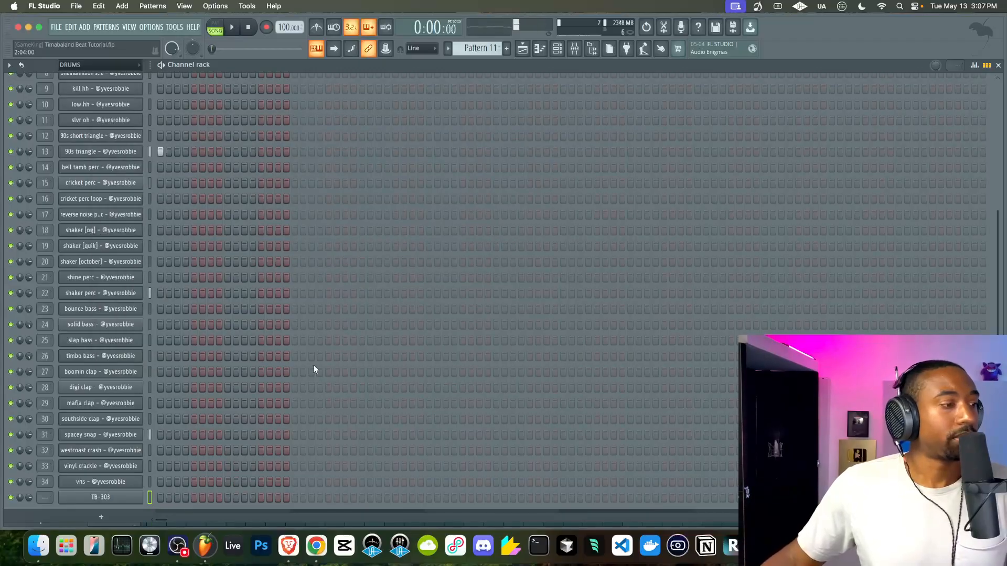
Replace the TB-303 channel with Transistor Bass and switch off its built-in sequencer.
right_click(122, 494)
mouse_move(167, 473)
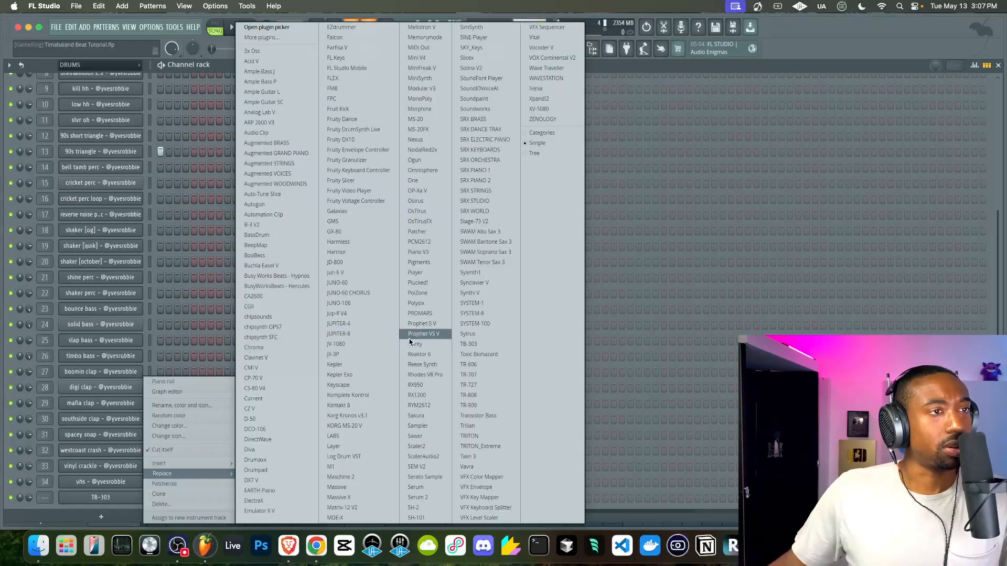
click(478, 415)
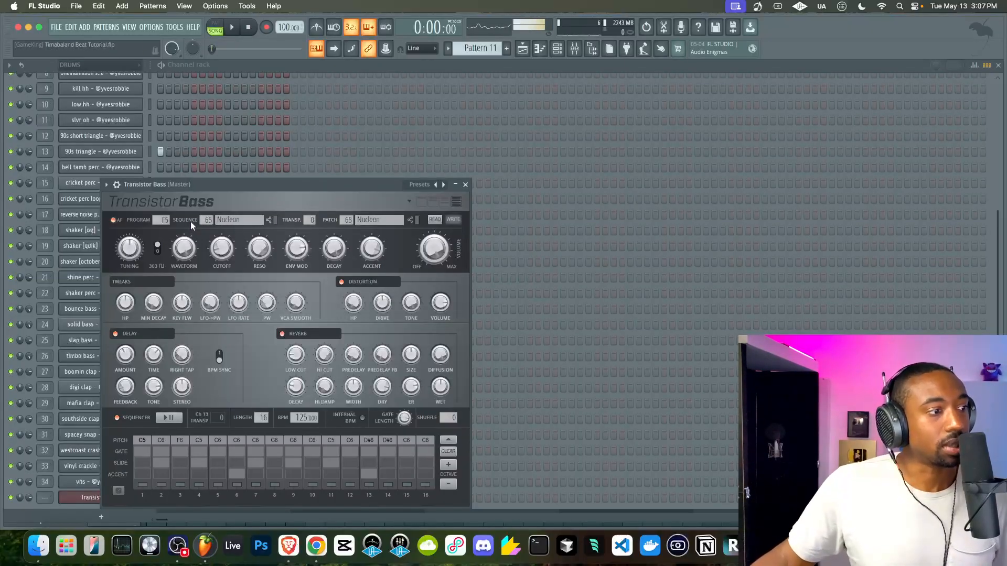
click(168, 419)
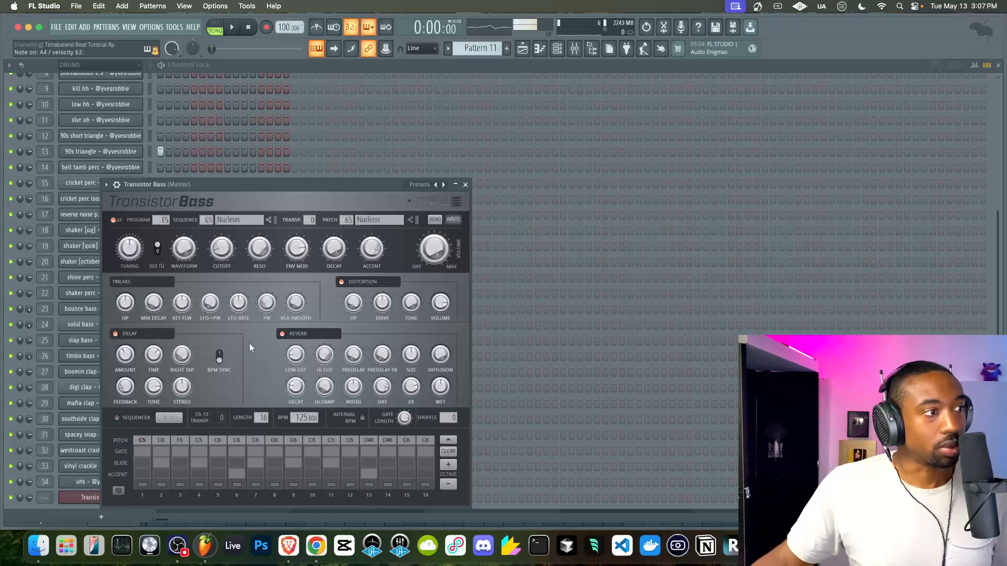
Browse the Transistor Bass programs while playing notes and settle on program C0.
click(421, 185)
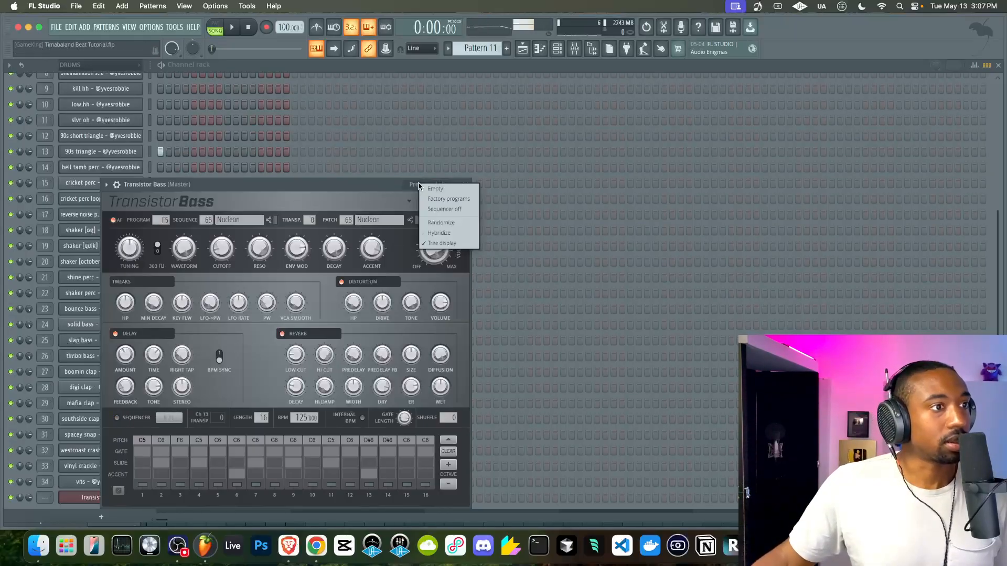
click(331, 182)
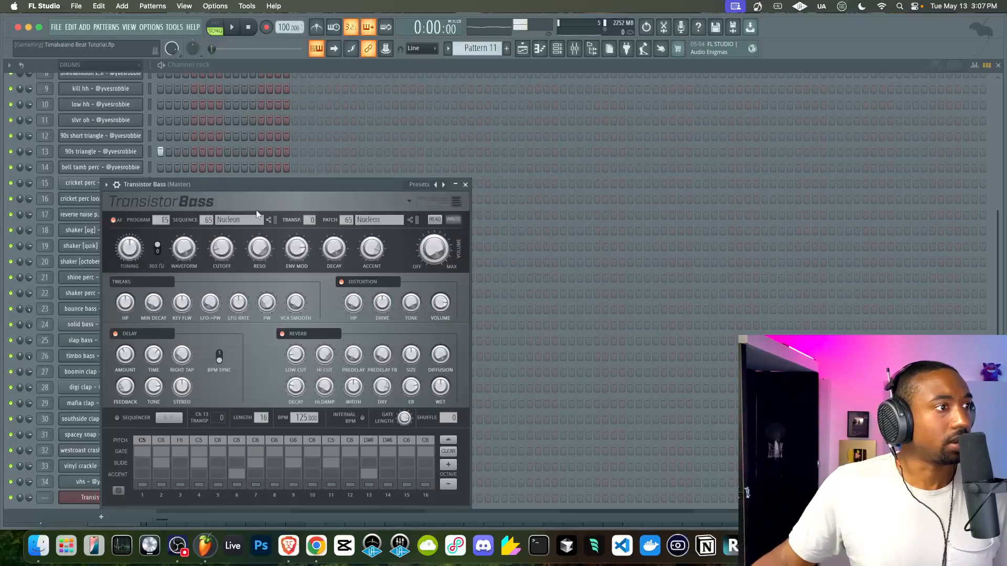
drag(160, 219, 160, 240)
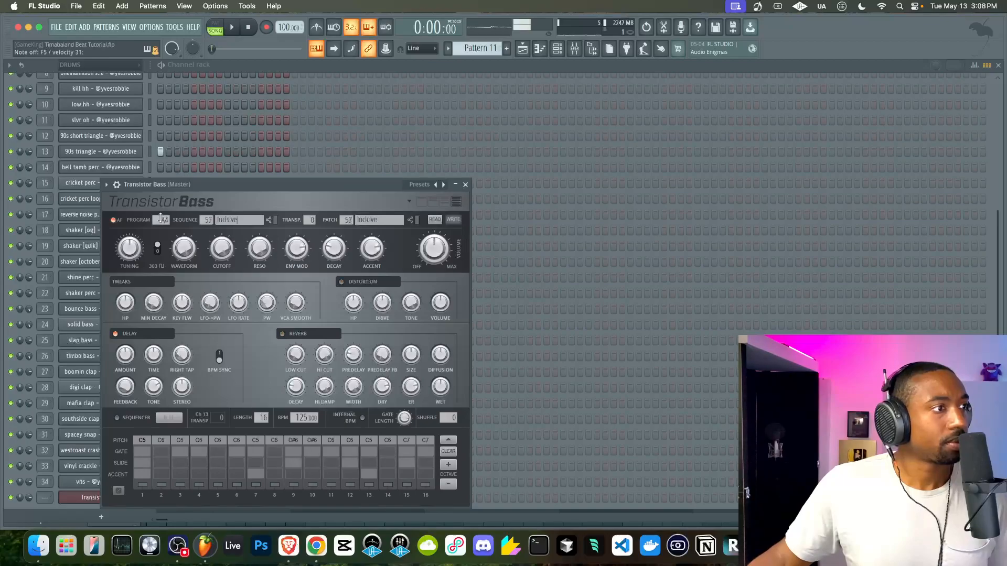
scroll(160, 220, down, 3)
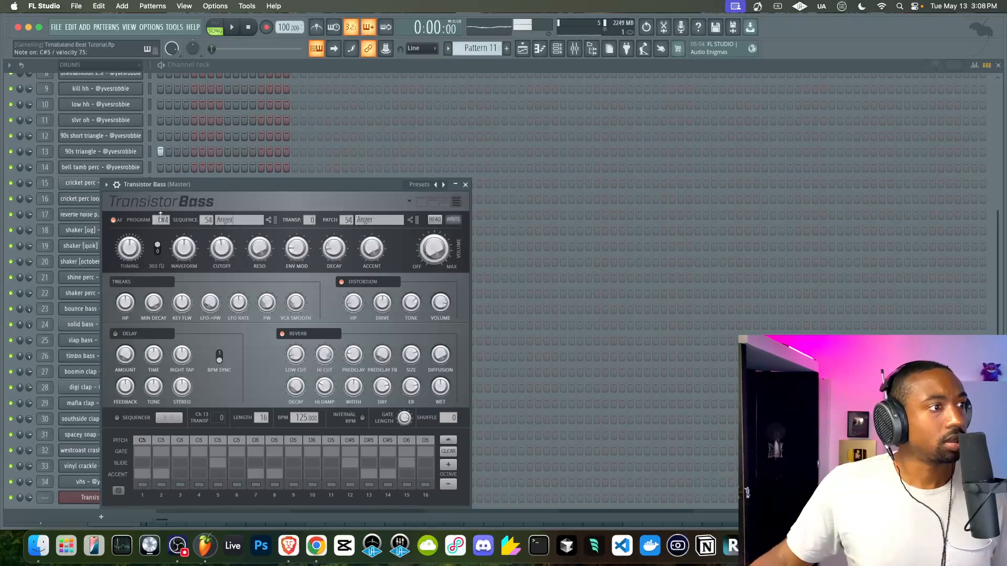
scroll(165, 218, down, 10)
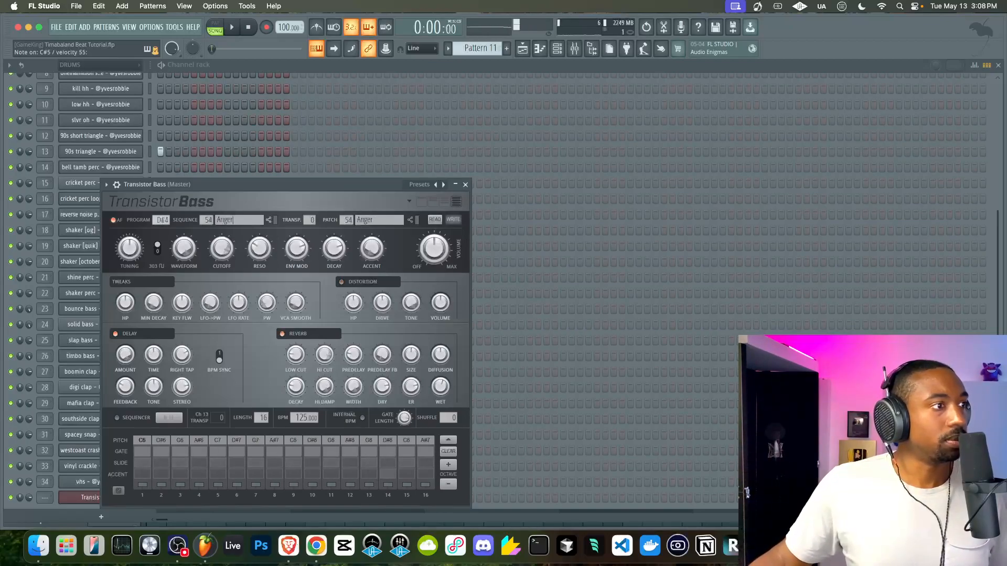
scroll(164, 219, down, 10)
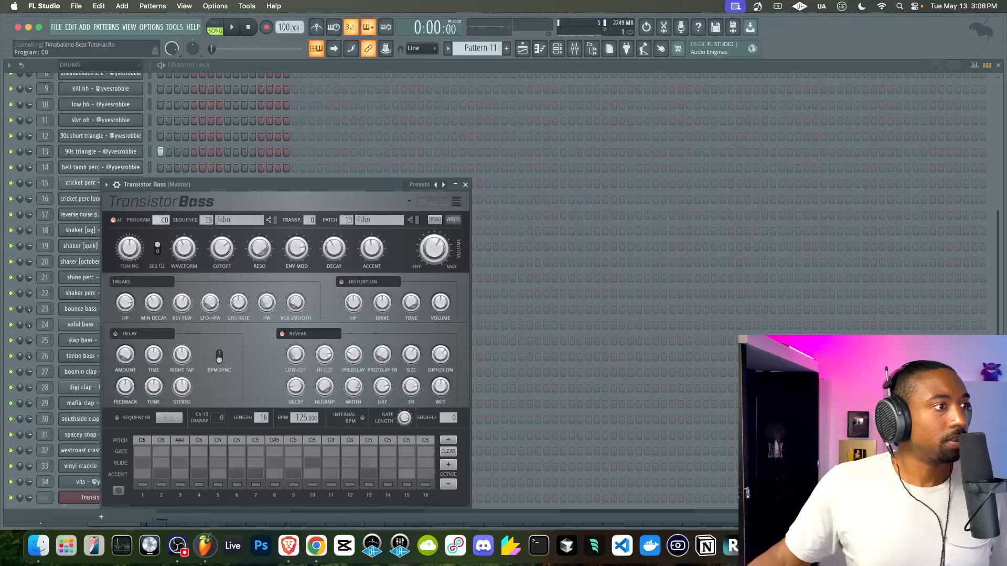
Play the song, close the Transistor Bass window and route its channel to mixer track 40.
click(233, 29)
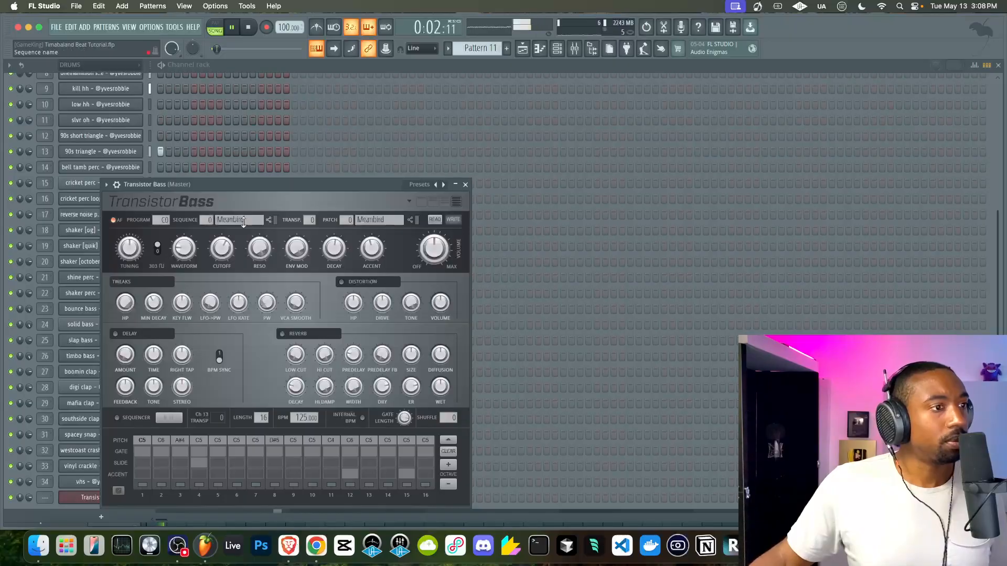
click(465, 184)
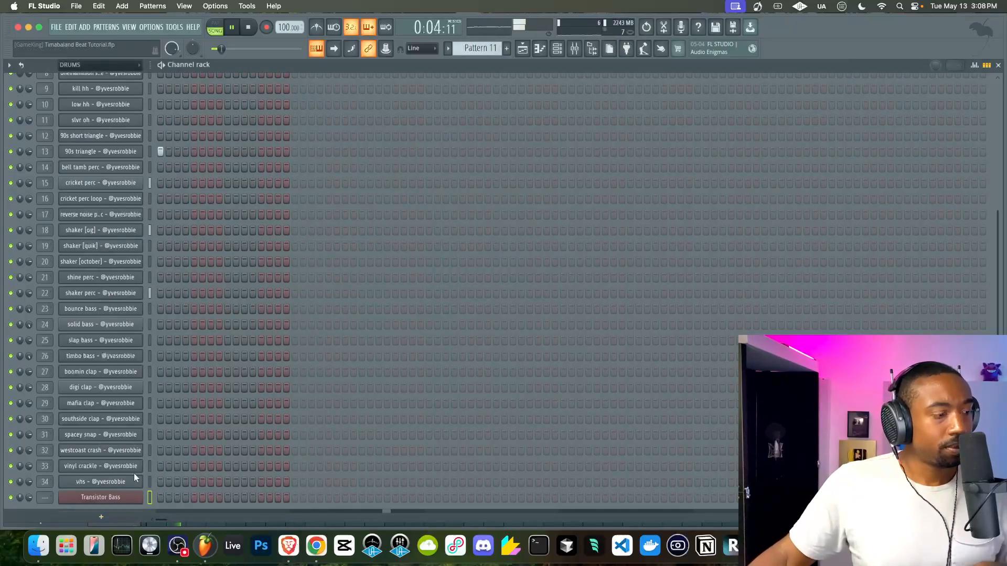
scroll(166, 335, up, 5)
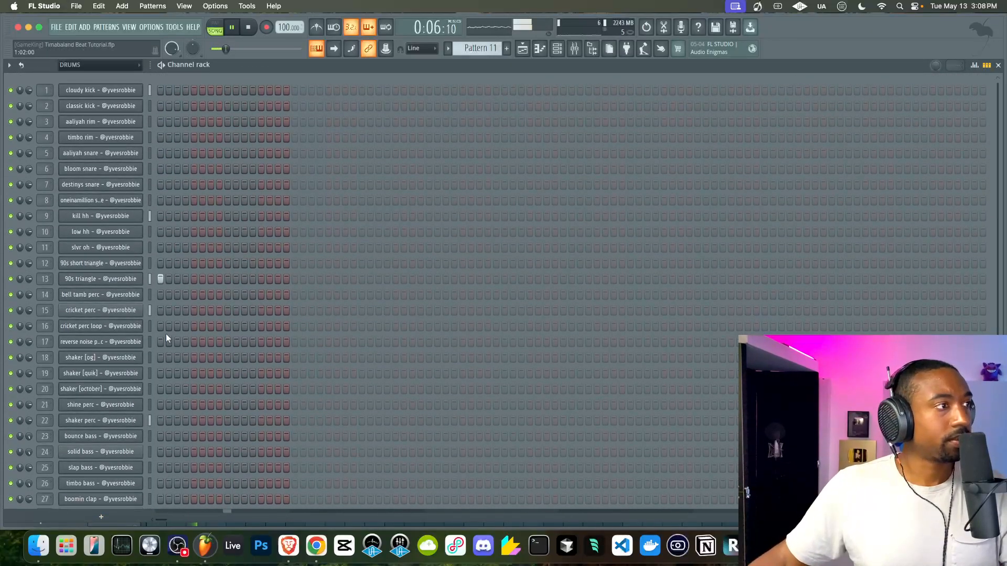
scroll(207, 218, down, 5)
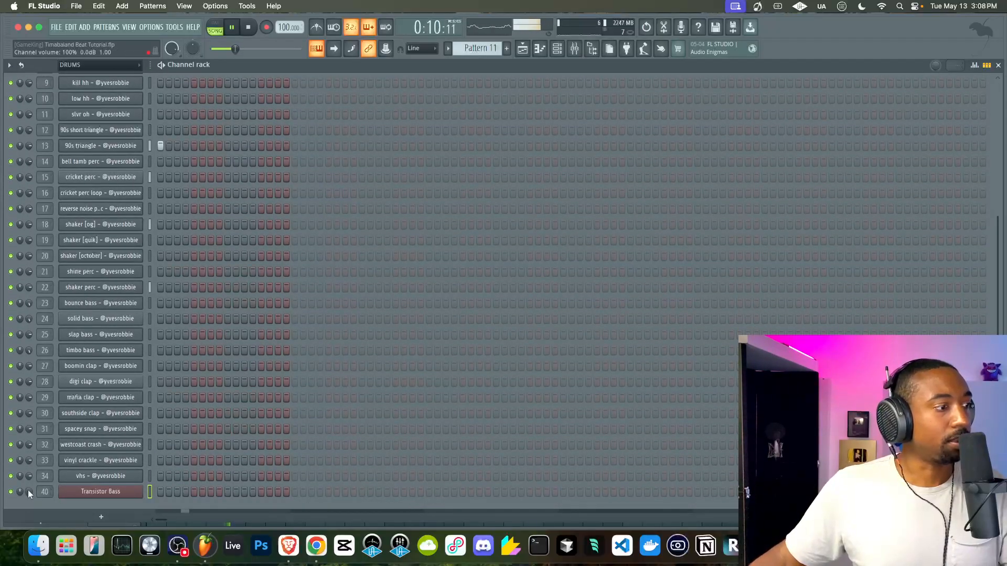
Switch Transistor Bass to program C#0 and raise its volume multiplier in the channel settings to 133%.
click(106, 493)
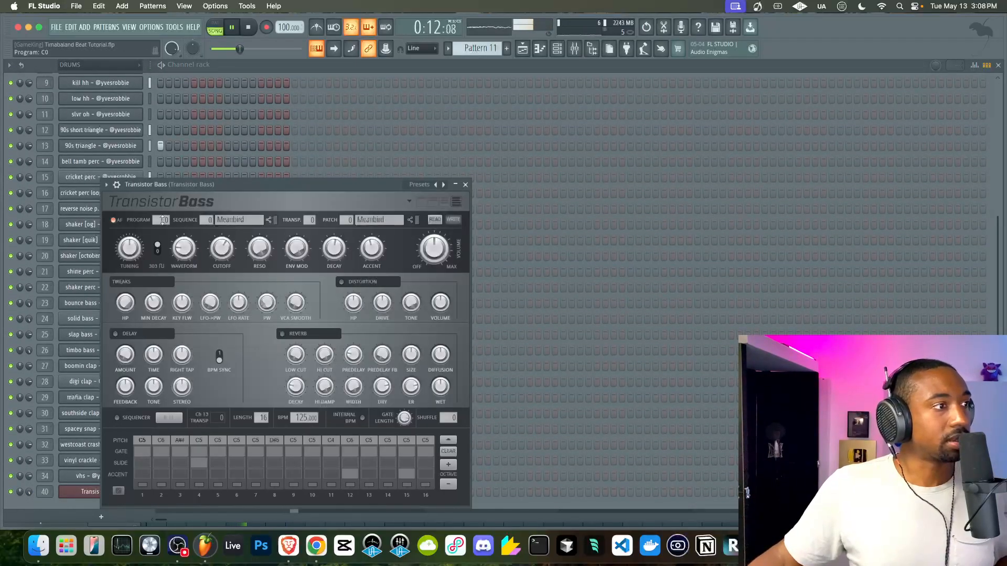
scroll(165, 219, up, 1)
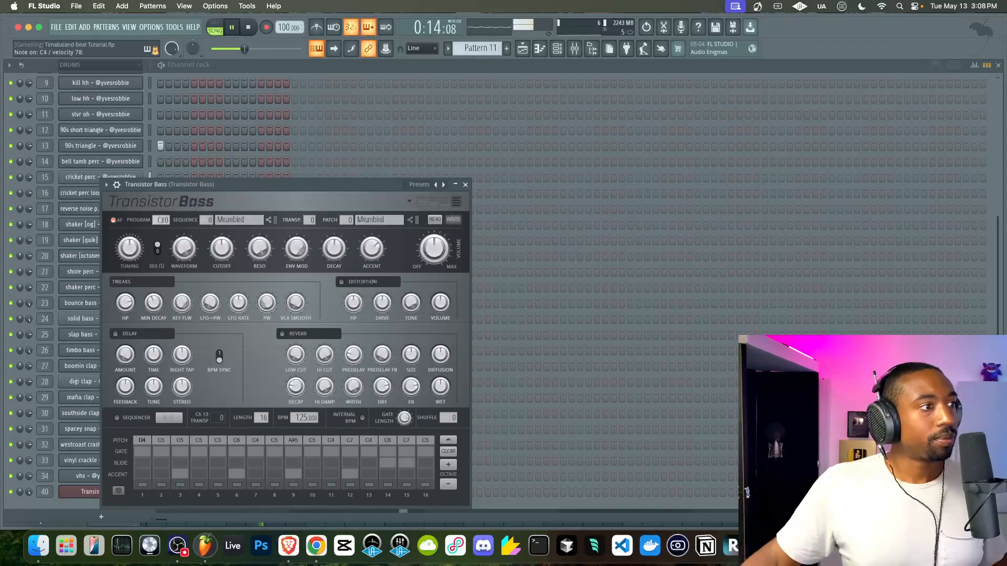
click(117, 185)
click(136, 203)
scroll(142, 243, up, 3)
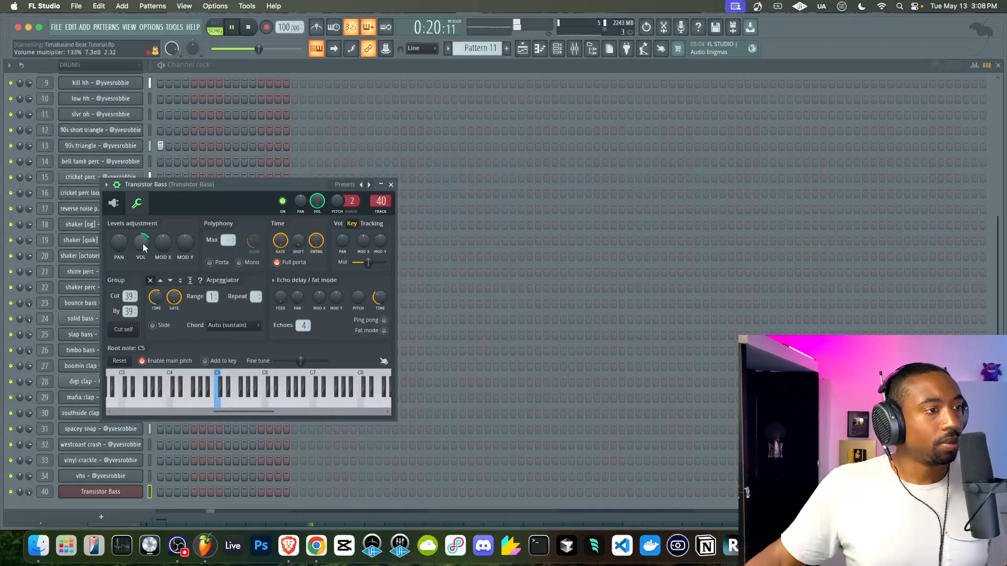
click(391, 184)
Record a Transistor Bass part over the song into the new Pattern 12, placed on playlist Track 4.
click(530, 48)
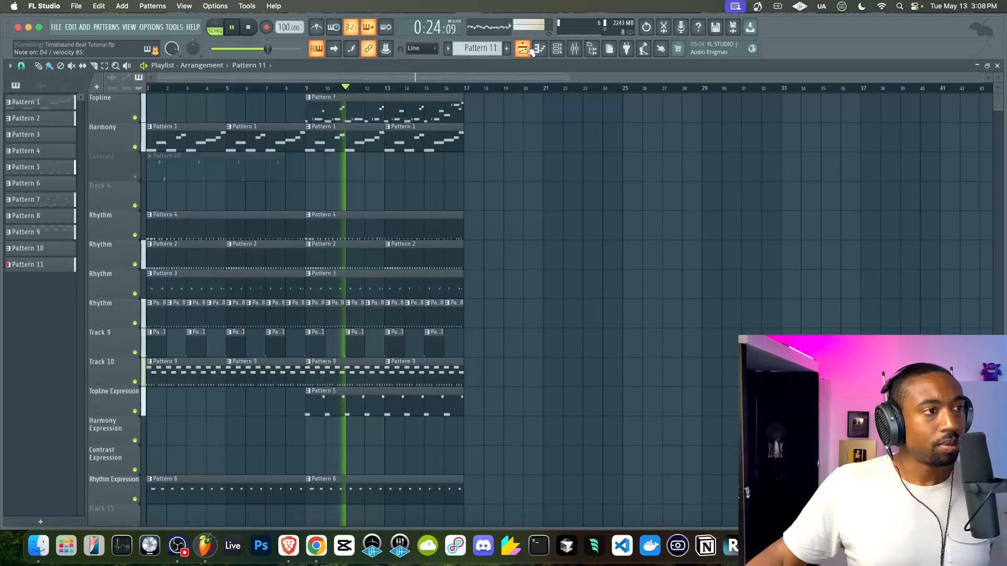
click(556, 48)
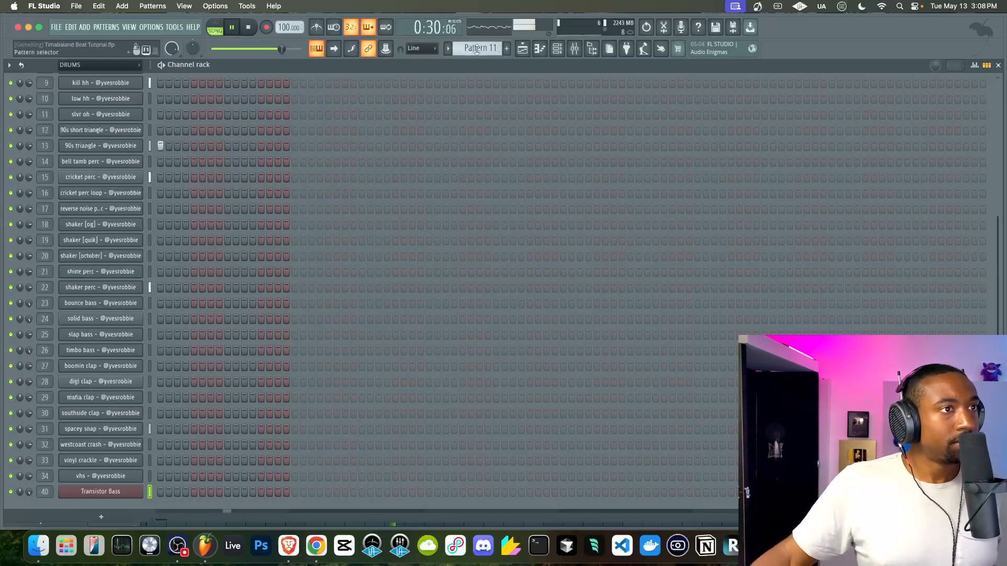
click(248, 28)
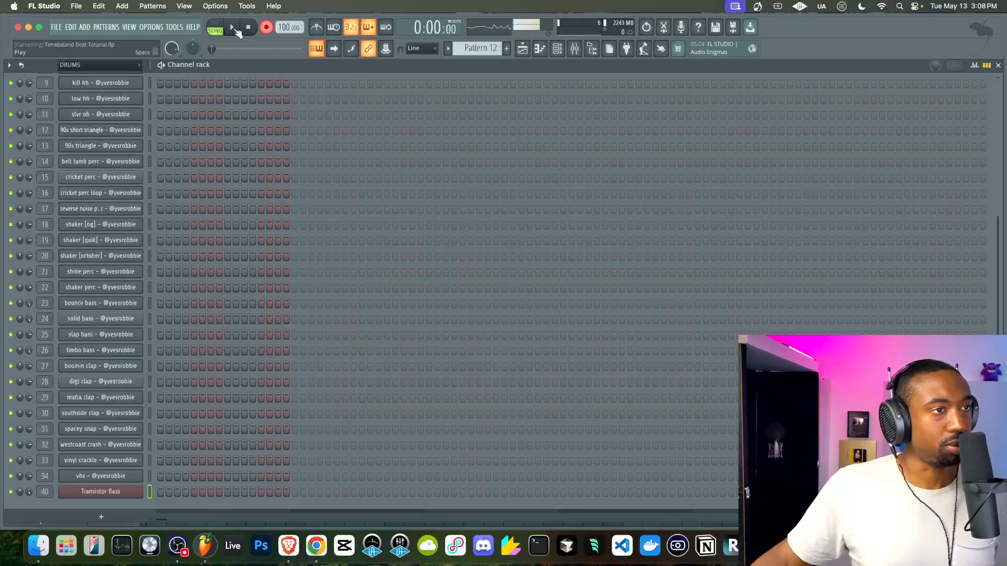
click(233, 27)
click(522, 49)
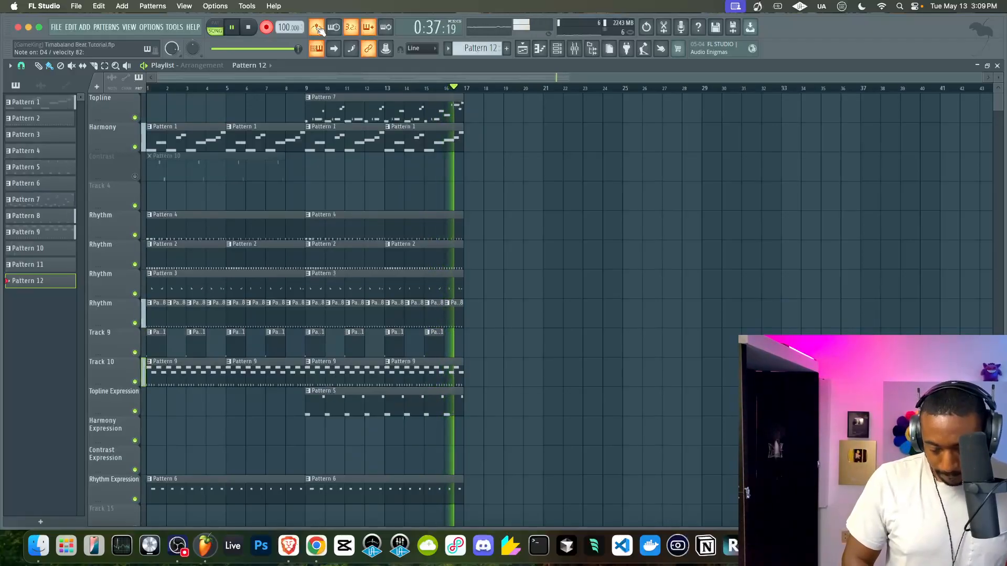
key(space)
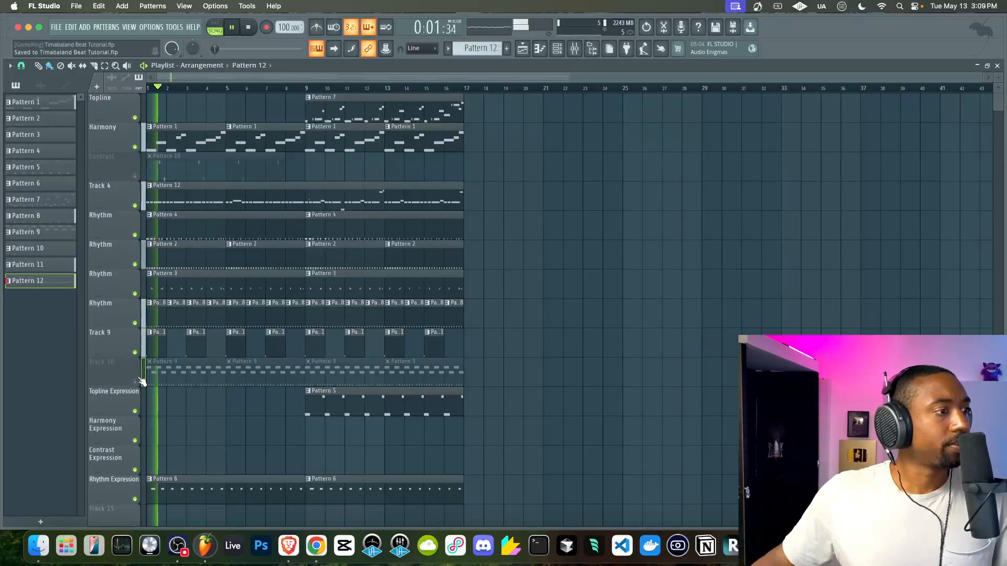
Solo the Rhythm track holding the Pattern 8 clips to hear it alone, and restore the other tracks.
click(136, 323)
drag(158, 319, 417, 324)
key(space)
right_click(136, 324)
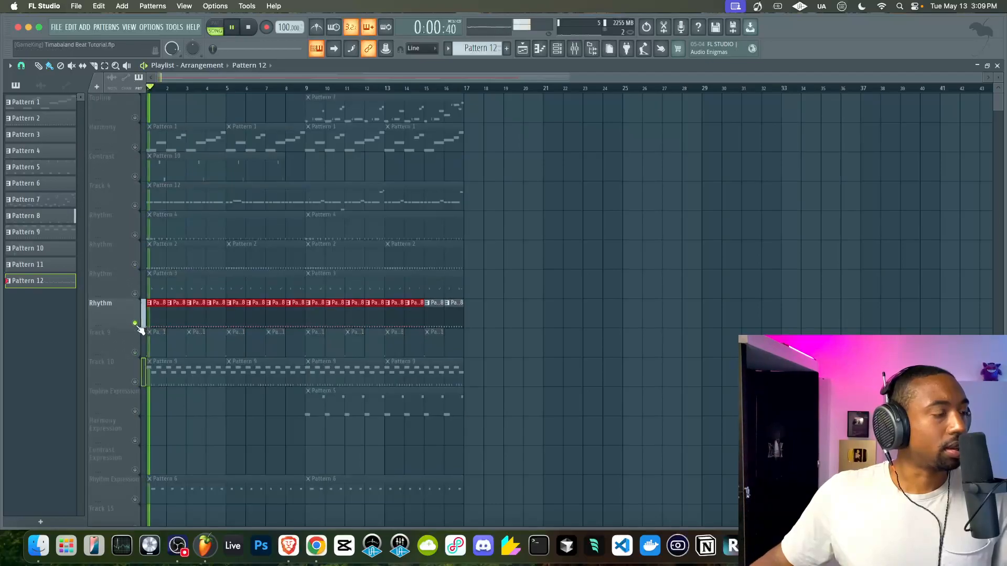
right_click(136, 323)
Solo the Rhythm track with the Pattern 2 clips briefly, and delete all its Pattern 2 clips.
right_click(135, 264)
right_click(135, 265)
drag(157, 261, 441, 266)
key(Delete)
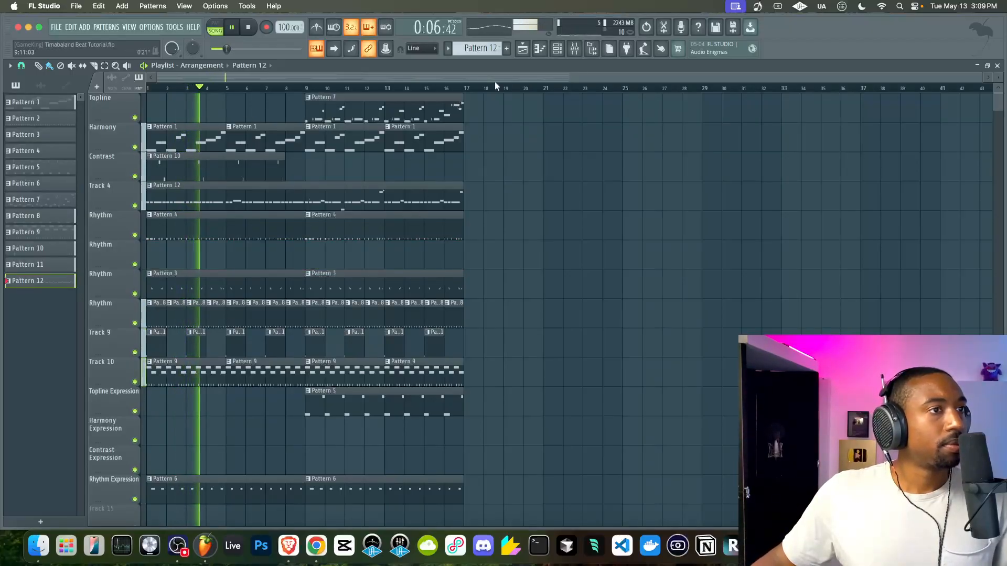
Set the cloudy kick's channel volume to 91% during playback, return to the playlist and stop the song.
click(557, 49)
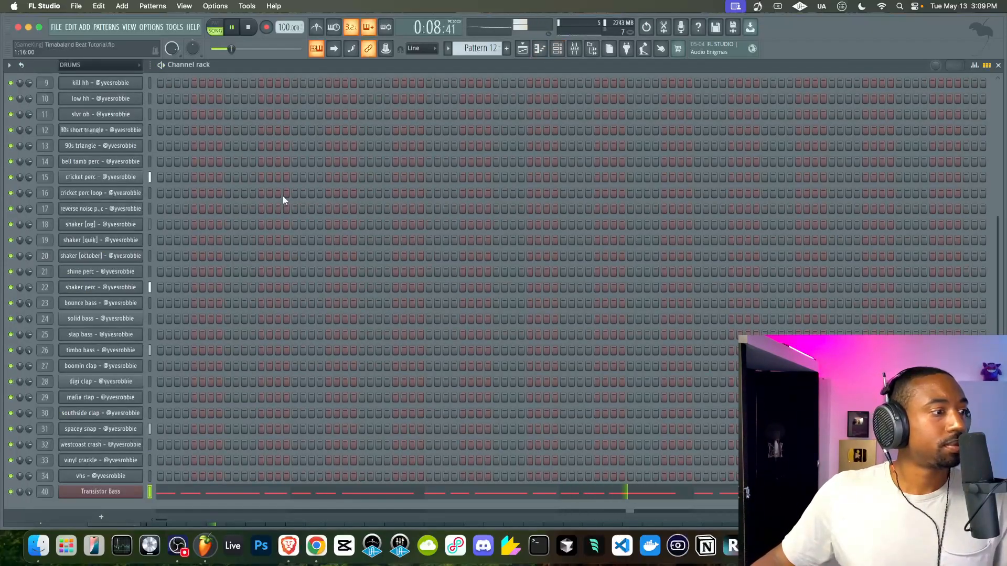
scroll(217, 135, up, 3)
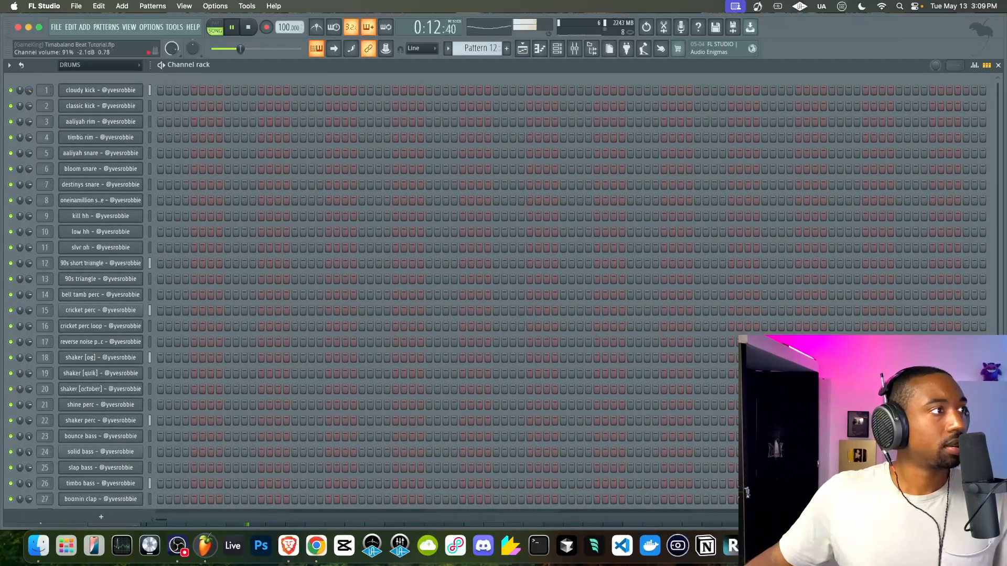
click(522, 50)
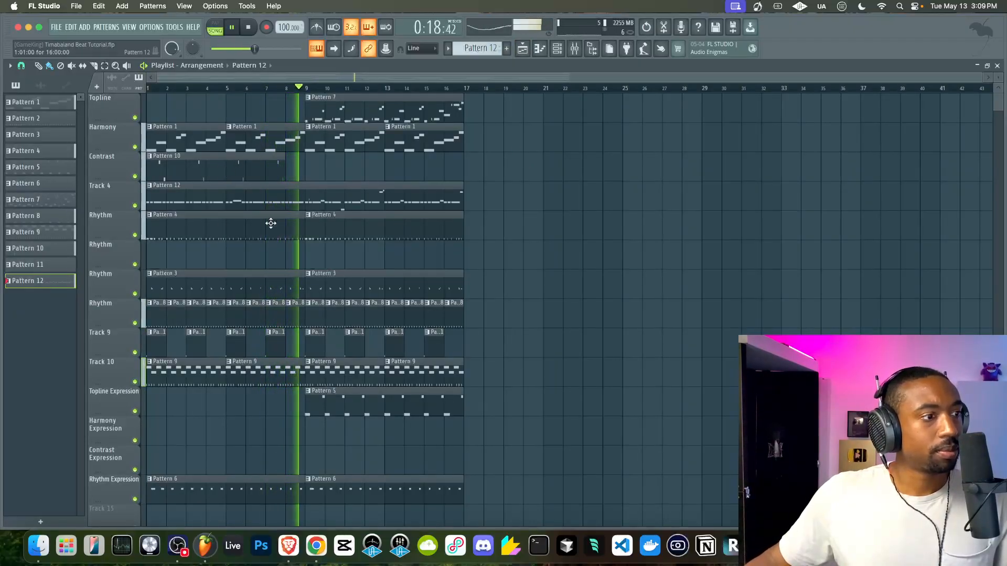
scroll(288, 239, down, 4)
scroll(287, 239, up, 4)
key(space)
Open the Harmony track's Pattern 1 in the piano roll and play back its melody.
key(F6)
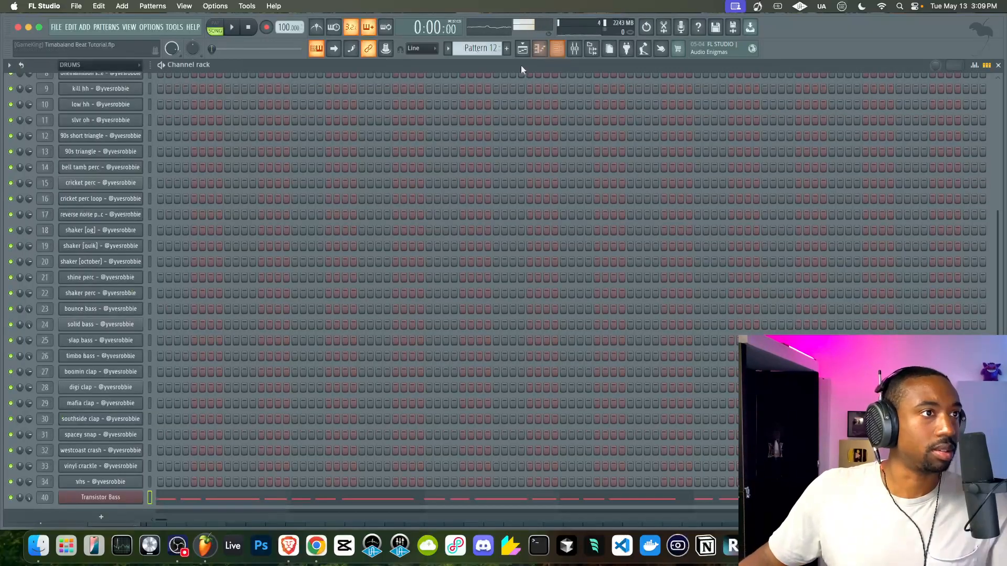
key(F5)
drag(471, 140, 183, 128)
key(space)
double_click(183, 130)
scroll(105, 153, left, 3)
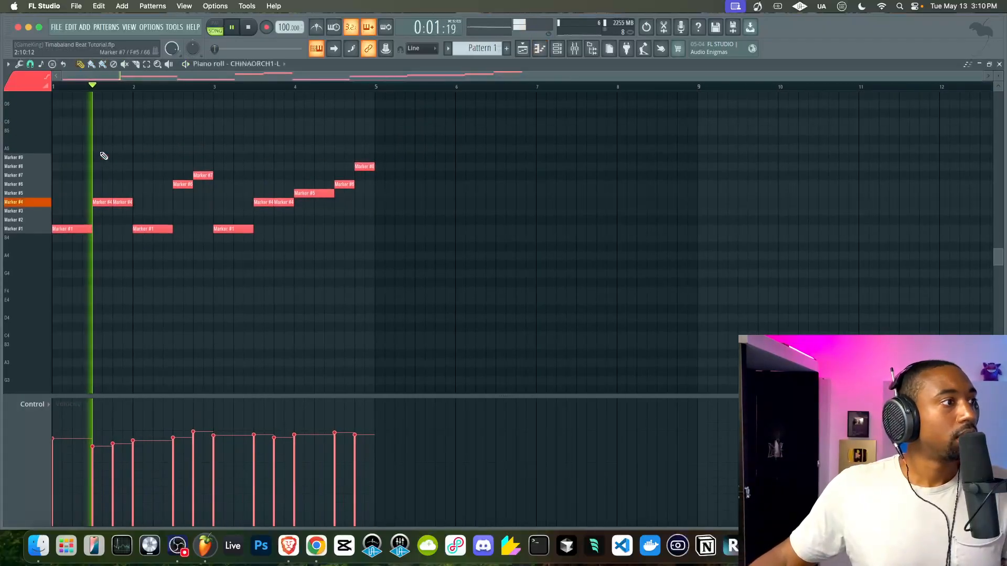
scroll(117, 214, up, 5)
key(space)
key(space)
key(space)
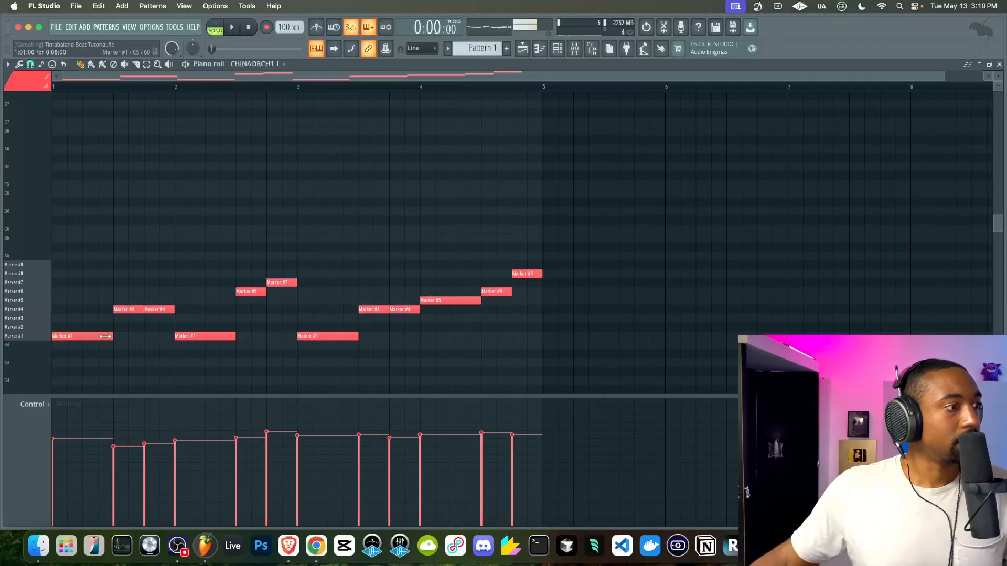
Shorten the opening Marker #1 note to four steps and move the first Marker #4 note directly behind it.
scroll(115, 337, down, 3)
drag(121, 229, 91, 231)
key(space)
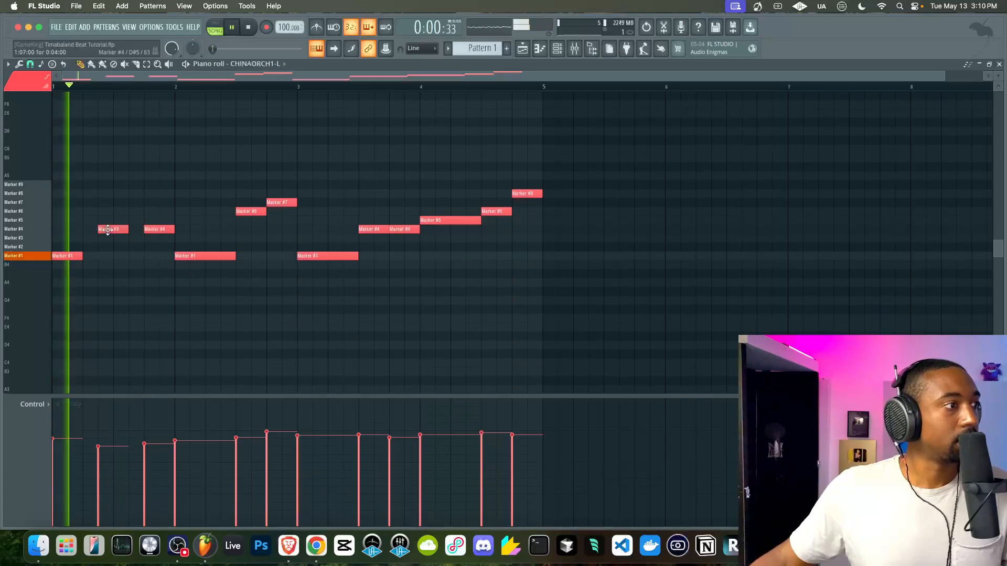
Set the piano roll snap to 1/4 beat and add a Marker #6 note above the first Marker #4 note.
click(30, 64)
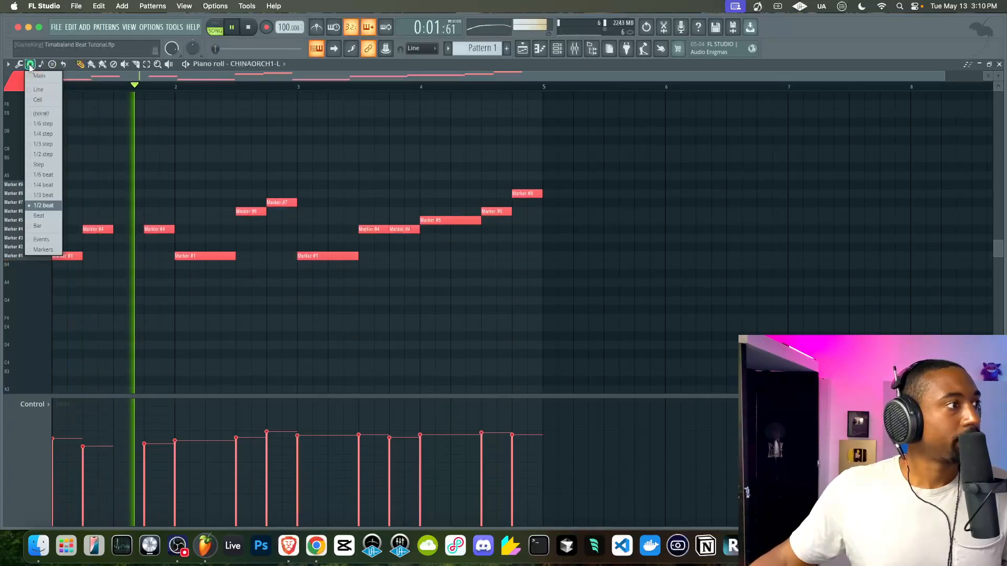
click(44, 184)
key(space)
click(97, 211)
scroll(83, 213, up, 3)
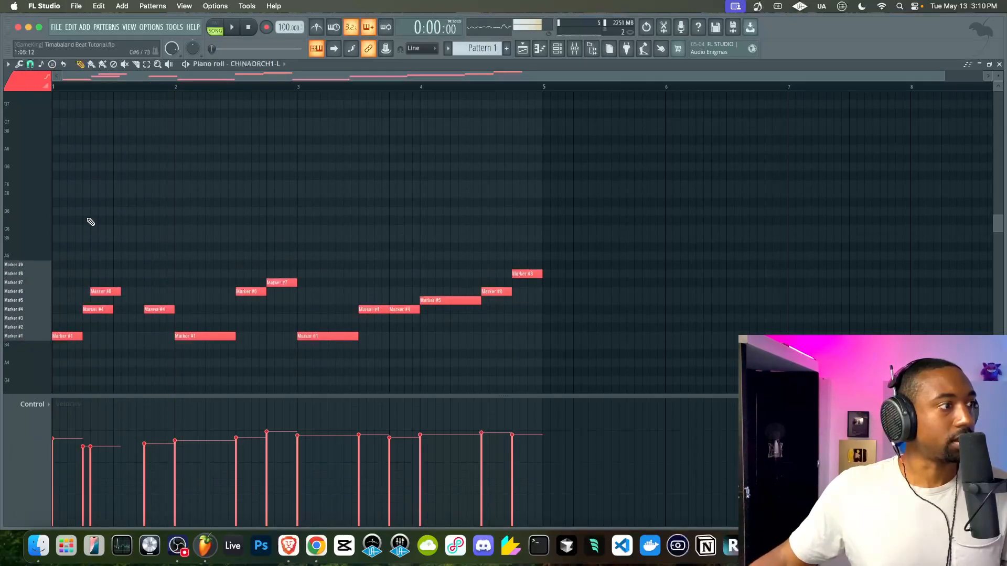
key(space)
Start bar 1 with two three-step Marker #1 notes, move the first Marker #4 note to 1:07 and delete the added Marker #6 note.
click(86, 309)
mouse_move(97, 309)
mouse_down()
mouse_move(116, 282)
mouse_move(96, 310)
mouse_up()
key(space)
key(space)
right_click(106, 265)
key(space)
key(space)
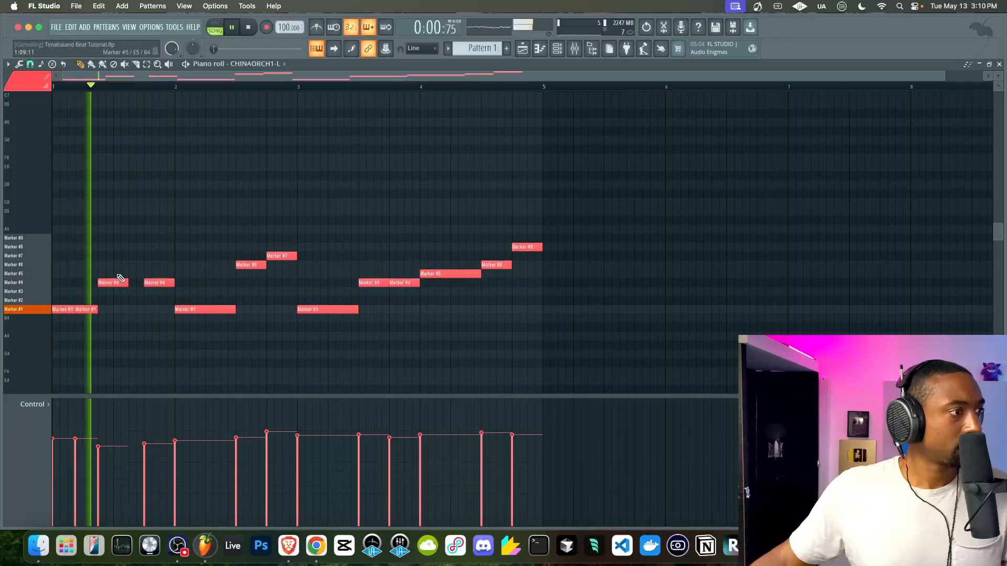
Add a Marker #4 note at 1:09 in bar 1 and set its fine pitch to +100 cents.
click(119, 275)
key(space)
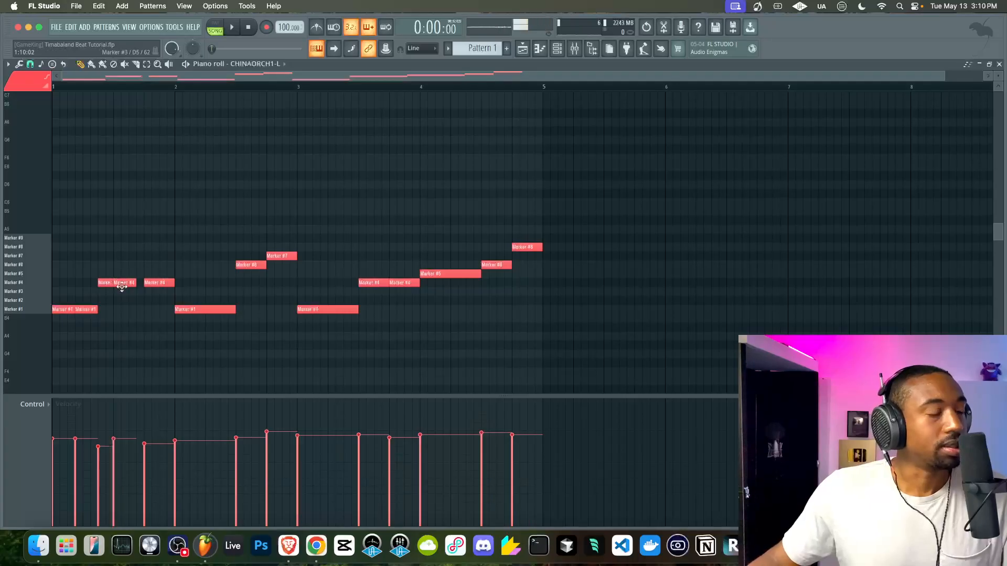
click(34, 405)
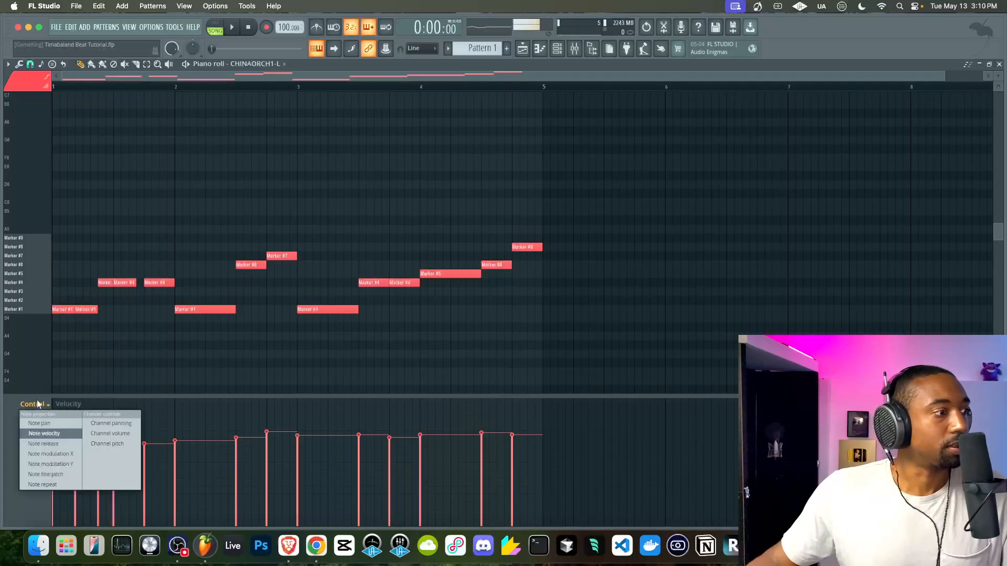
click(57, 474)
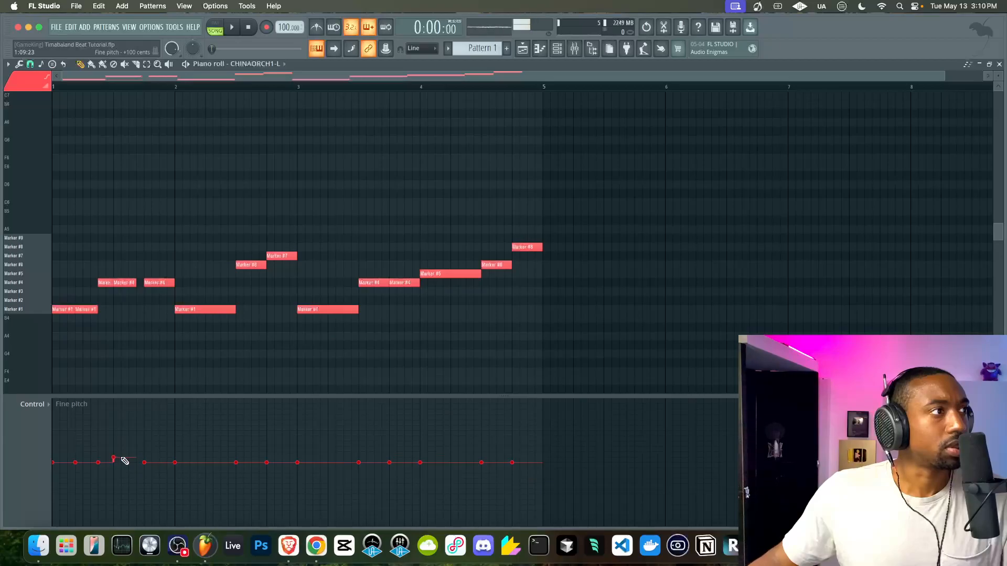
key(space)
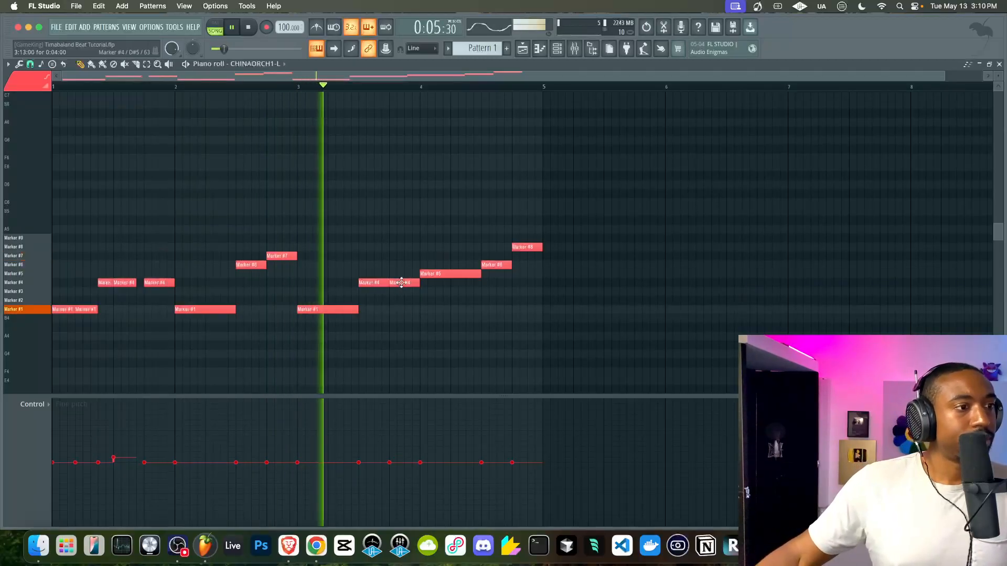
Delete the notes in bars 3 and 4 and duplicate the bars 1 and 2 melody into their place.
drag(331, 319, 601, 225)
key(Delete)
key(space)
drag(372, 337, 1, 149)
key(ctrl+b)
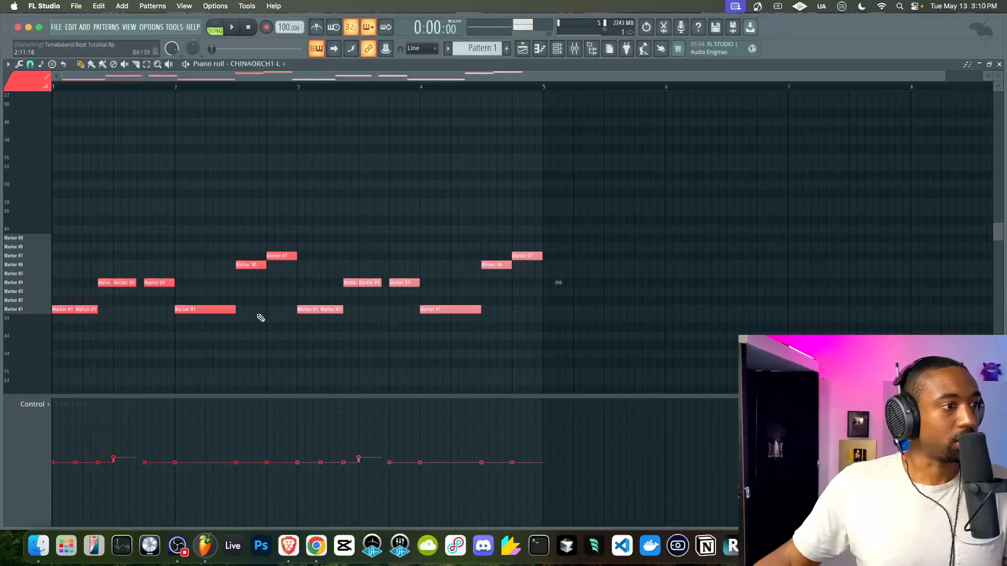
Shorten the long Marker #1 note in bar 2, add a two-step Marker #1 note at 2:07 and set its velocity to 53%.
key(space)
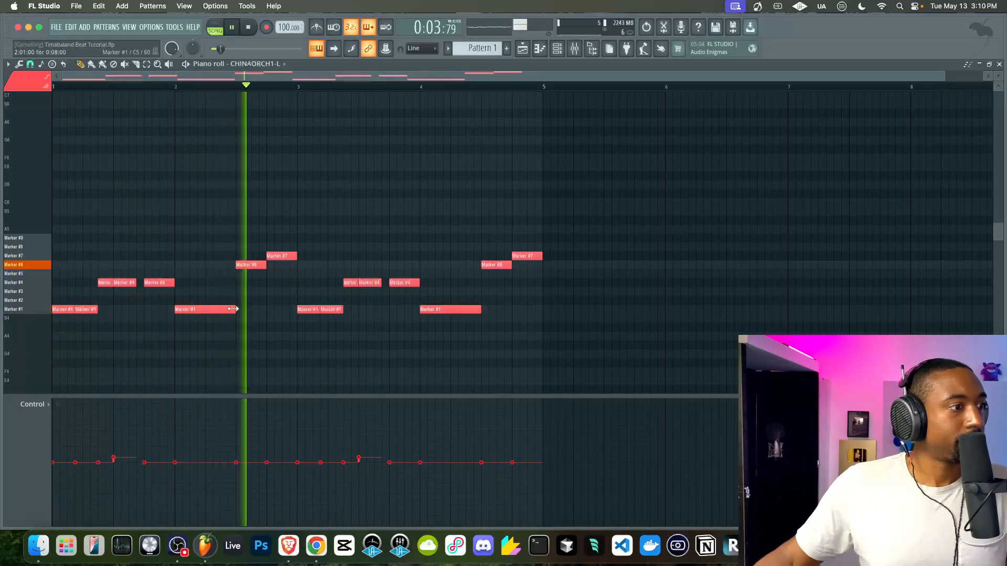
mouse_move(233, 310)
mouse_down()
mouse_move(220, 310)
mouse_move(228, 310)
mouse_up()
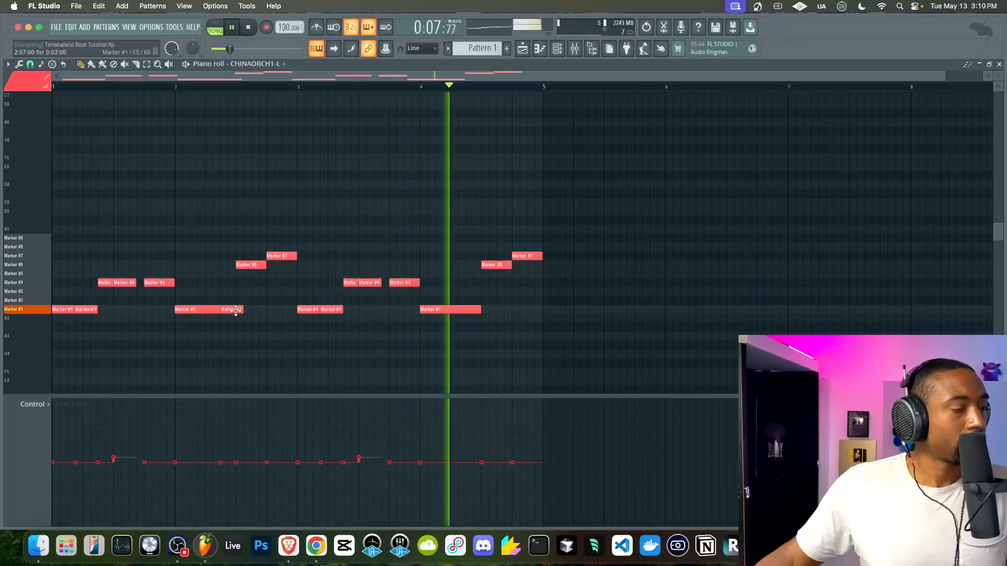
click(32, 404)
click(47, 428)
click(219, 460)
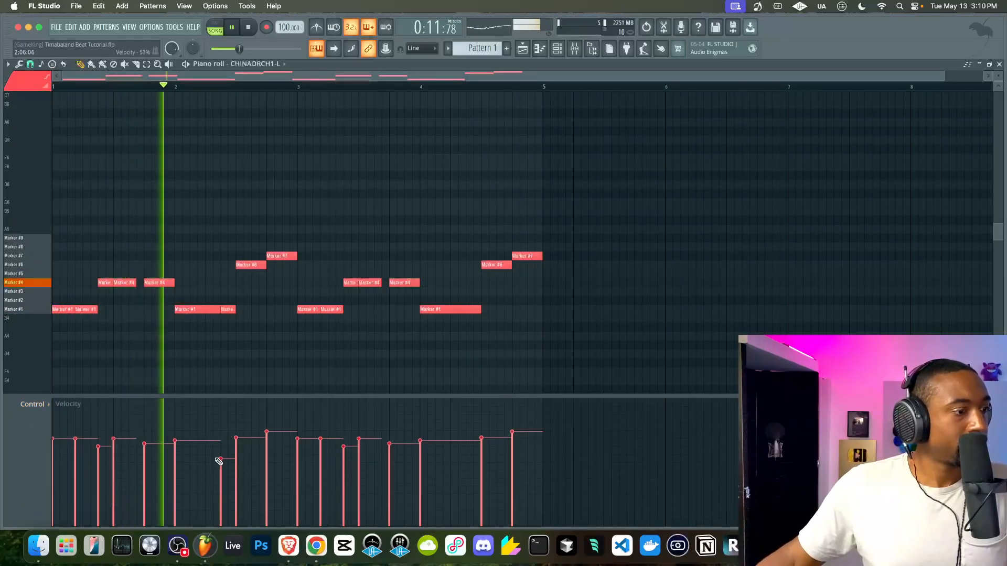
Play the arrangement in the playlist, toggling the Pattern 8 rhythm track and Track 10 for comparison, and unmute the Contrast track holding Pattern 10.
key(F5)
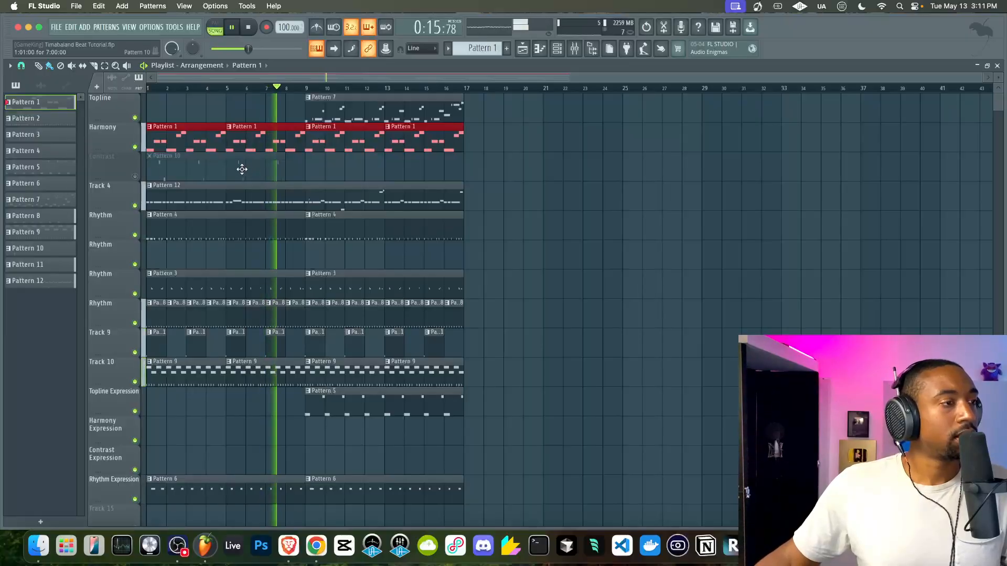
key(space)
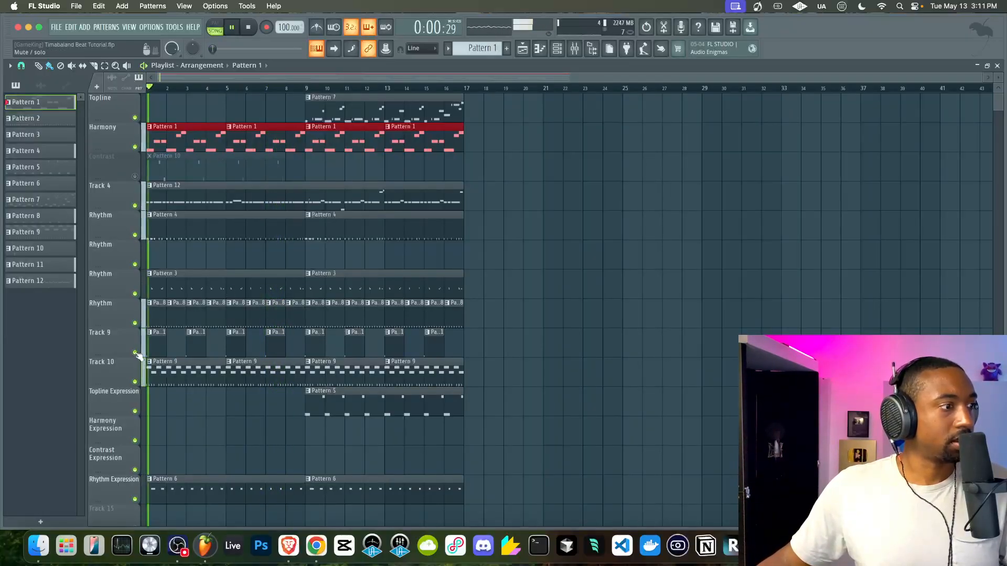
click(136, 324)
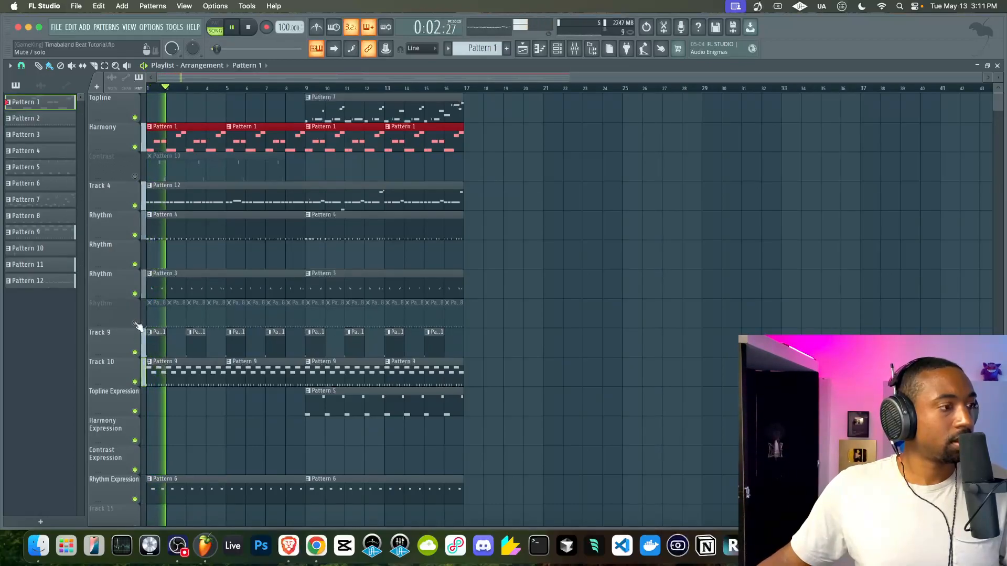
click(135, 324)
click(135, 381)
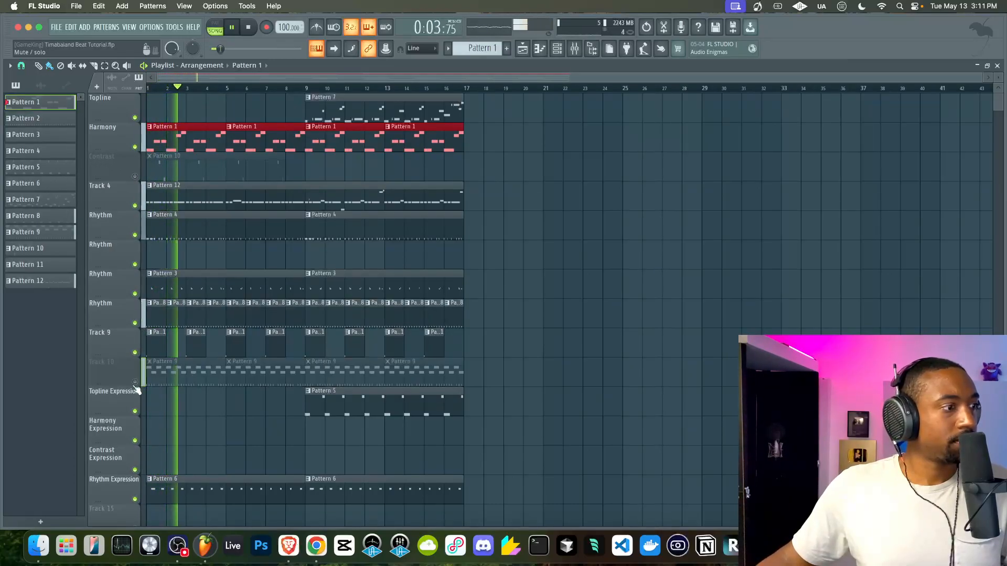
right_click(162, 403)
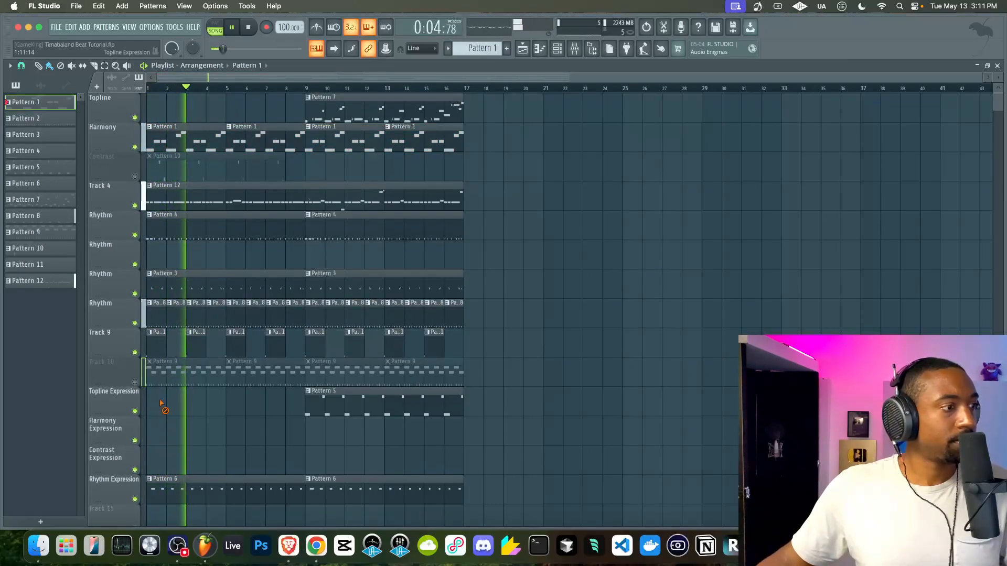
click(135, 176)
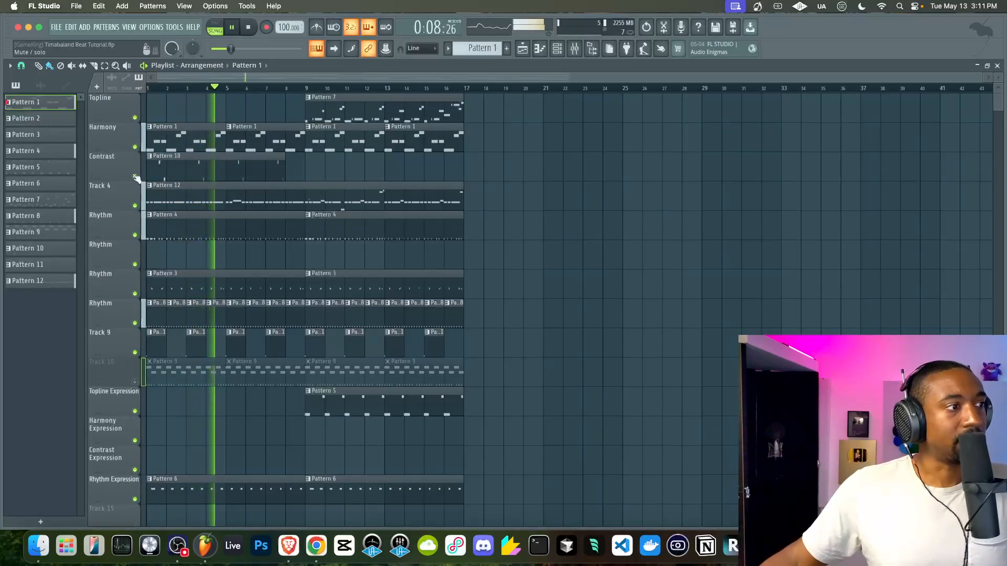
click(135, 381)
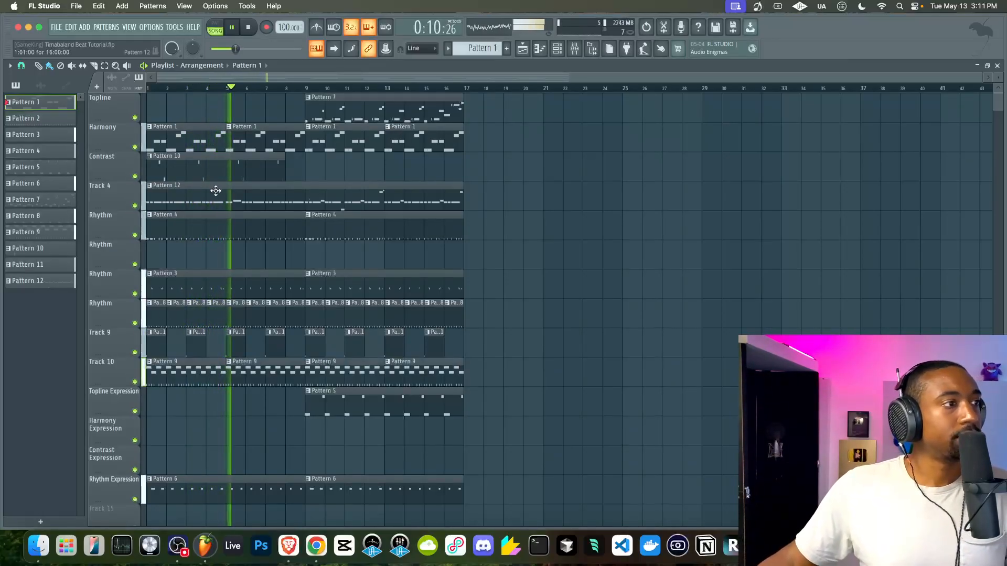
Pan the oneinamillion snare channel 67% right in the channel rack and replay the arrangement from the playlist.
double_click(209, 224)
click(558, 49)
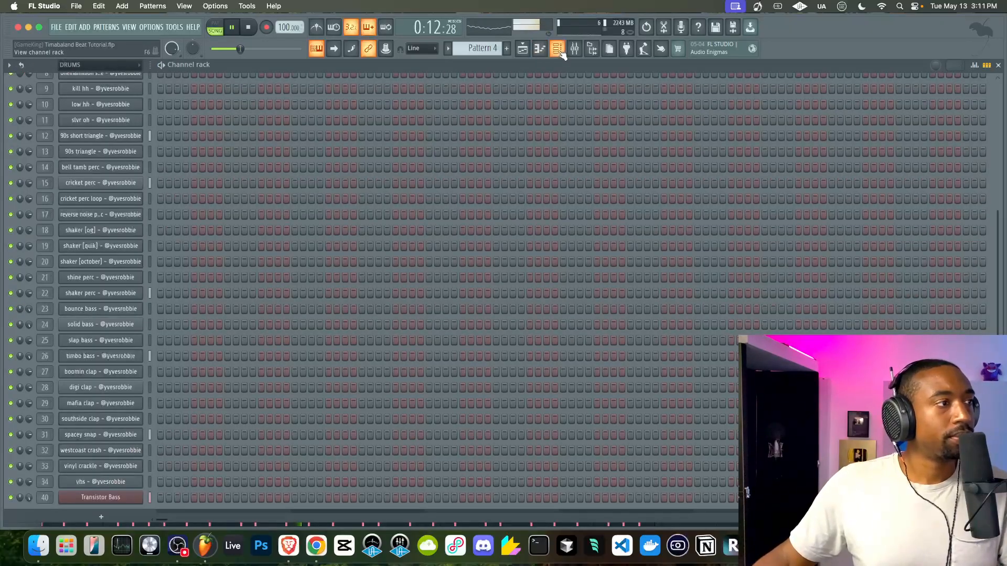
scroll(118, 138, up, 4)
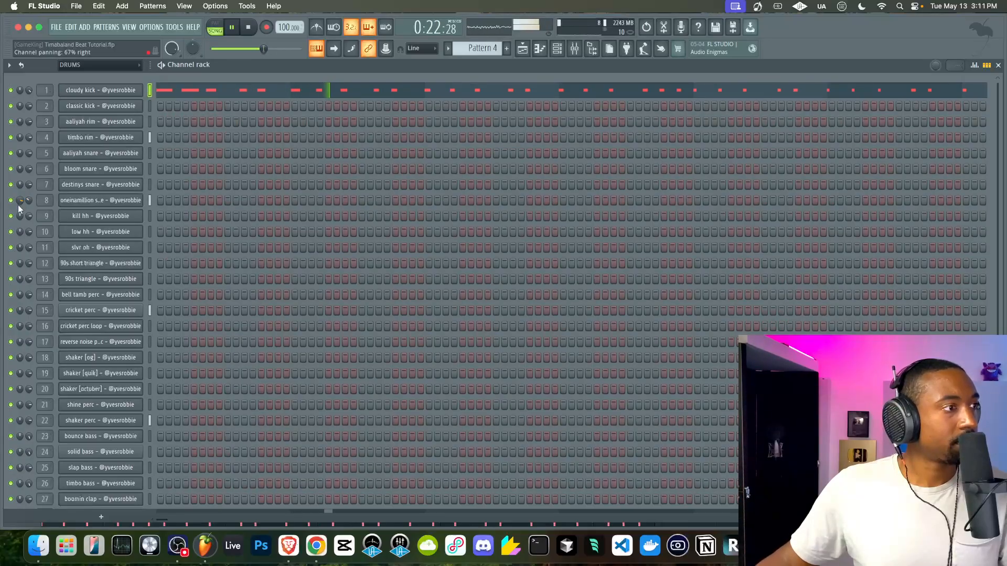
click(519, 48)
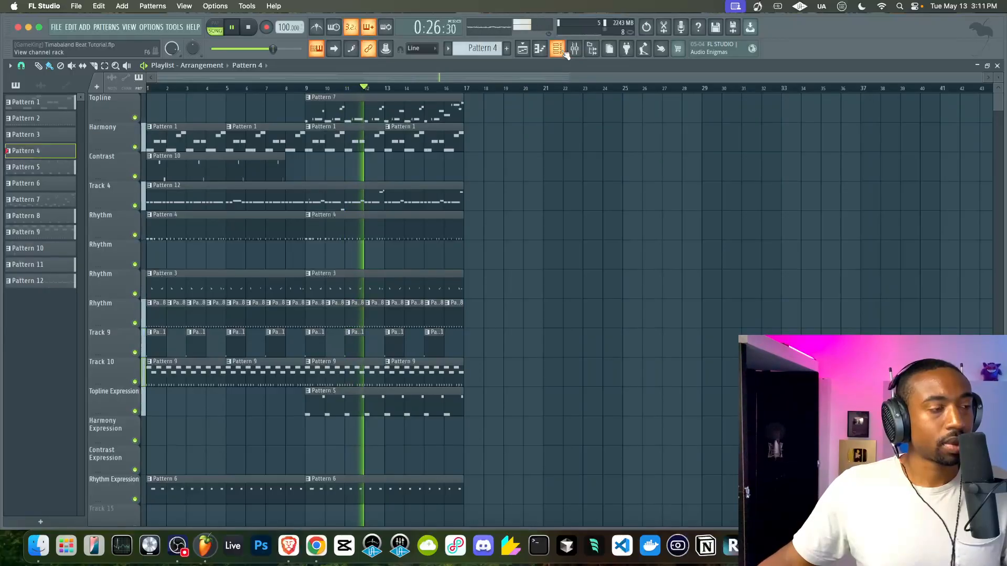
key(space)
key(space)
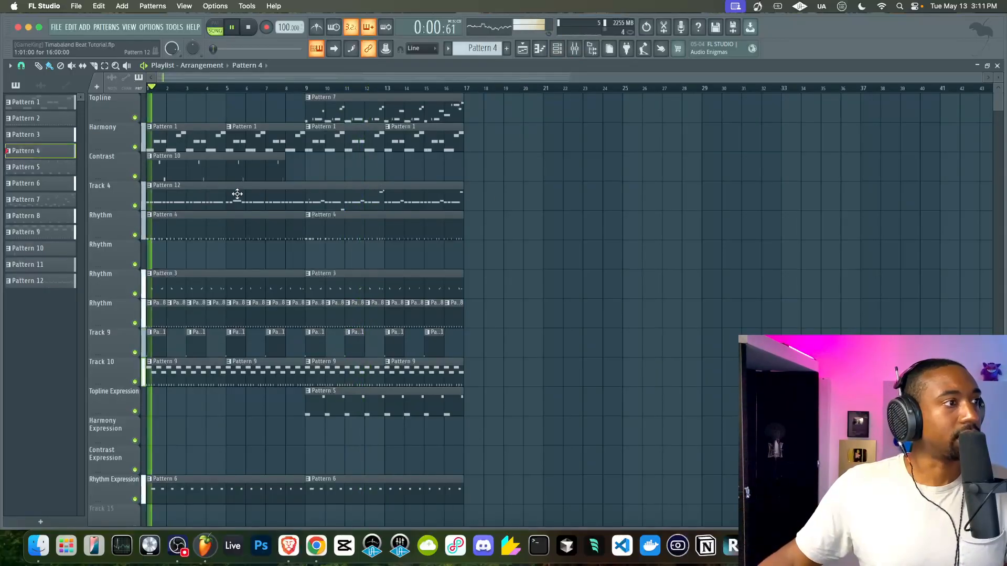
Stop playback, rename playlist Track 4 as Contrast and save the project.
key(space)
double_click(122, 190)
text(Cont)
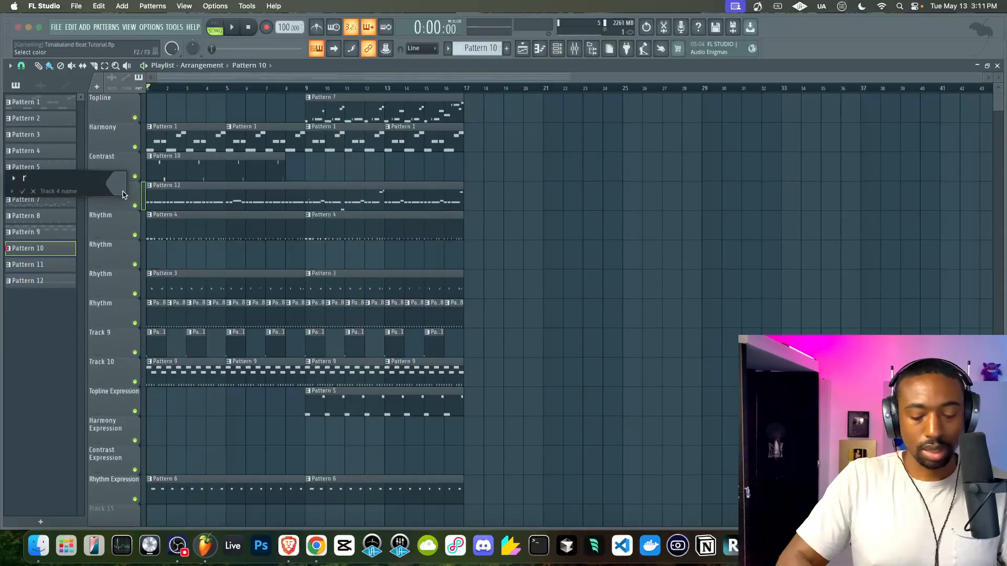
text(rast)
key(Return)
click(225, 194)
key(super+s)
right_click(601, 228)
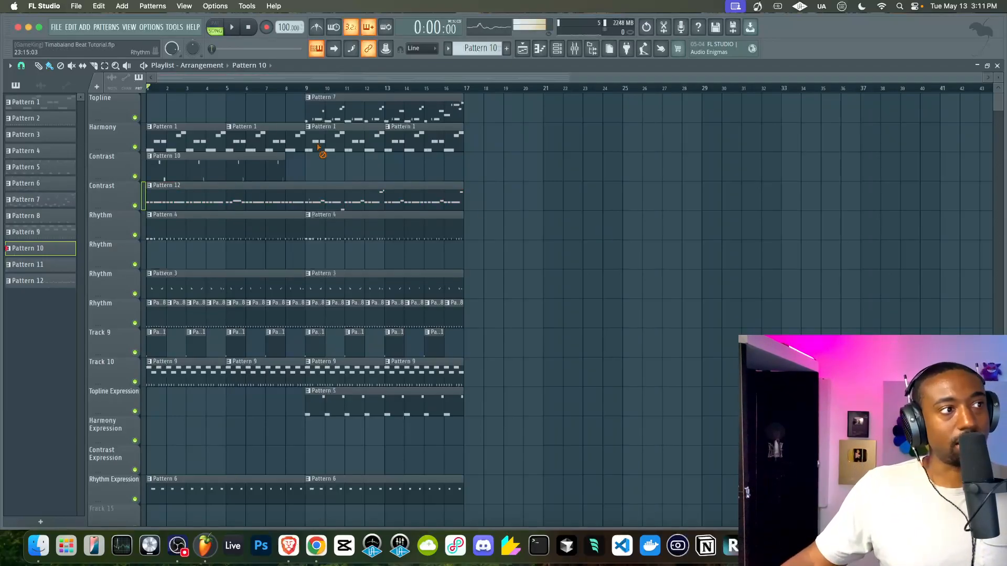
Solo the Harmony track, enable the Contrast track holding Pattern 12 with it and play the two together.
key(space)
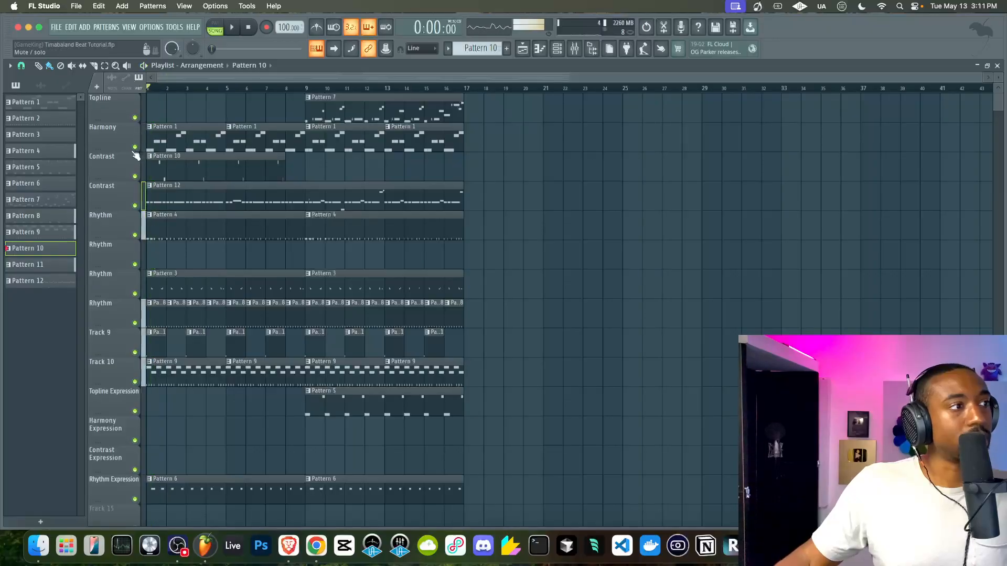
right_click(135, 148)
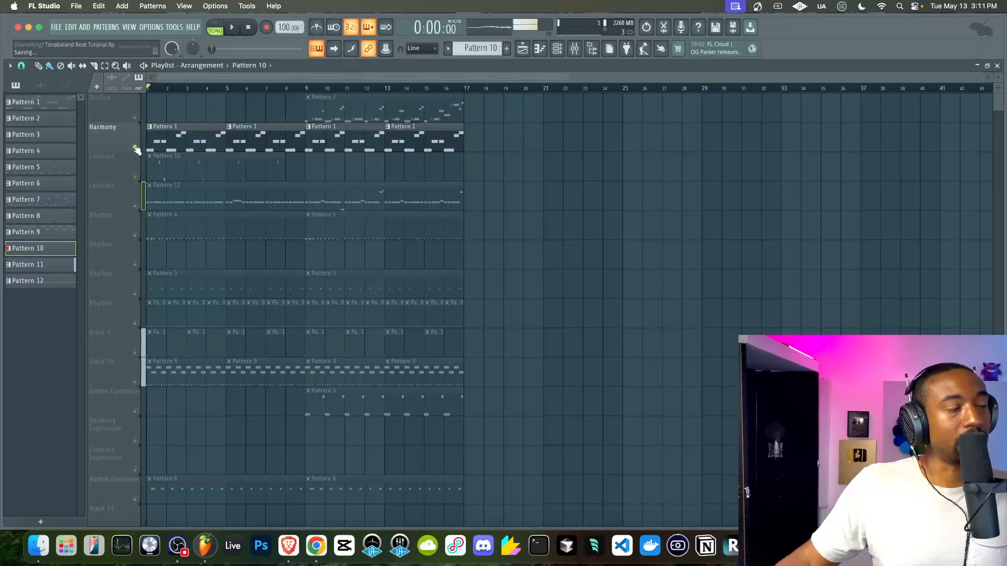
click(138, 205)
key(space)
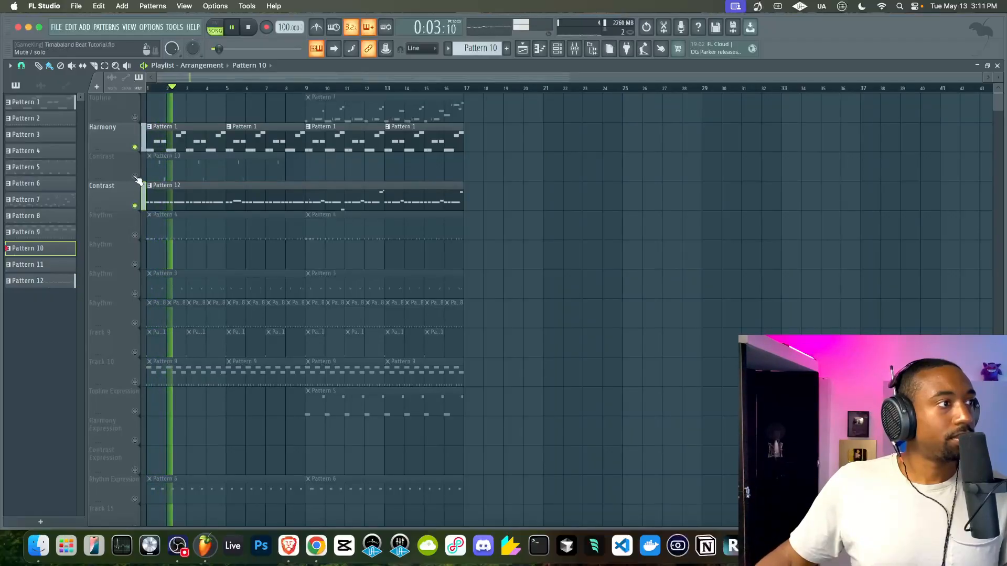
key(space)
key(space)
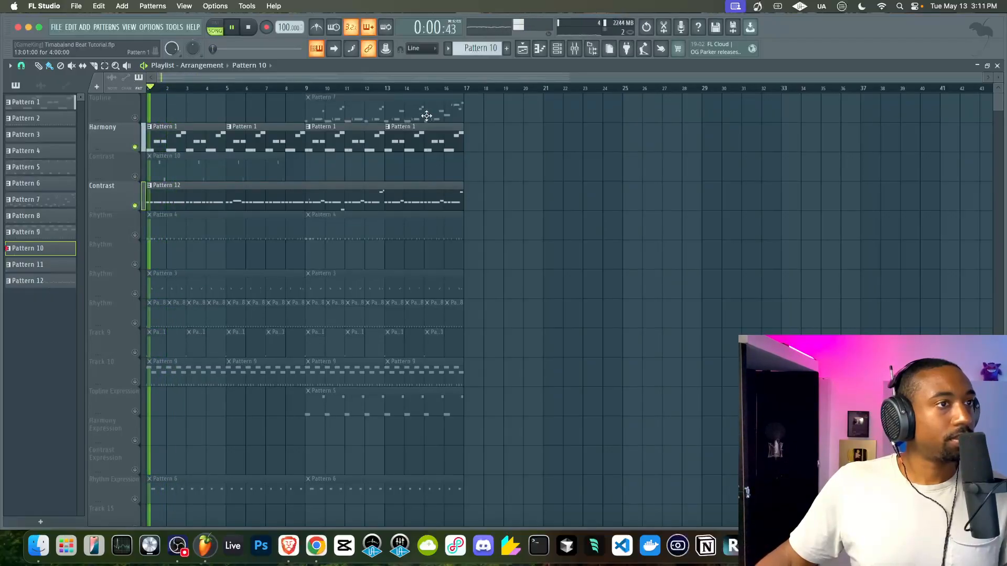
click(557, 49)
click(522, 50)
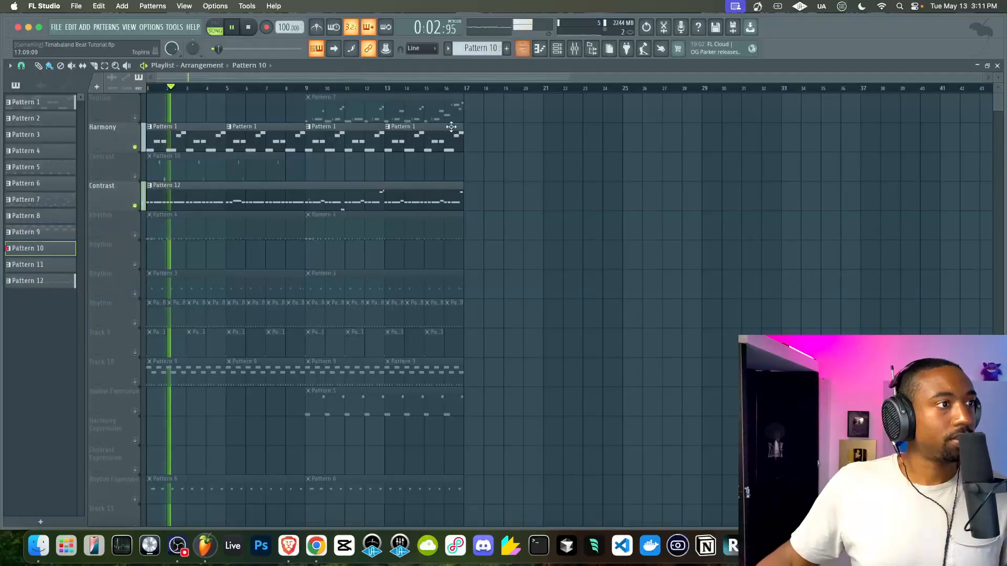
Set the Transistor Bass channel's volume multiplier to 140% and check its level in the mixer.
double_click(225, 206)
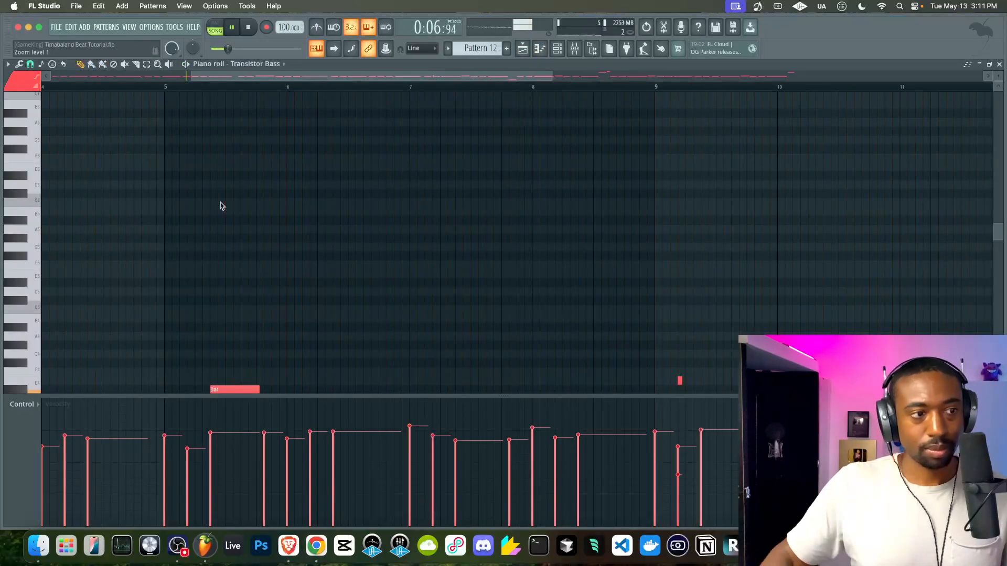
key(F6)
scroll(146, 464, down, 4)
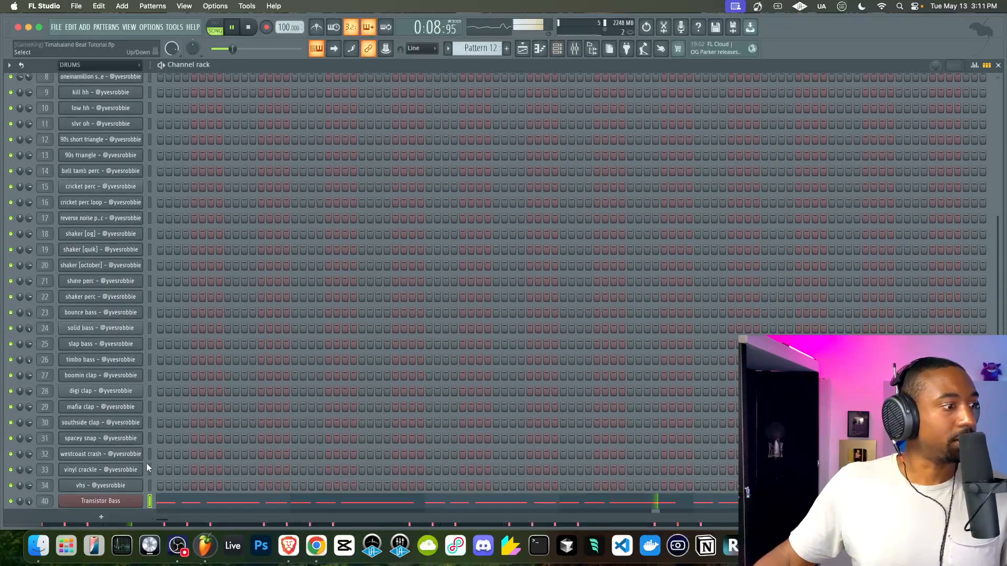
click(100, 491)
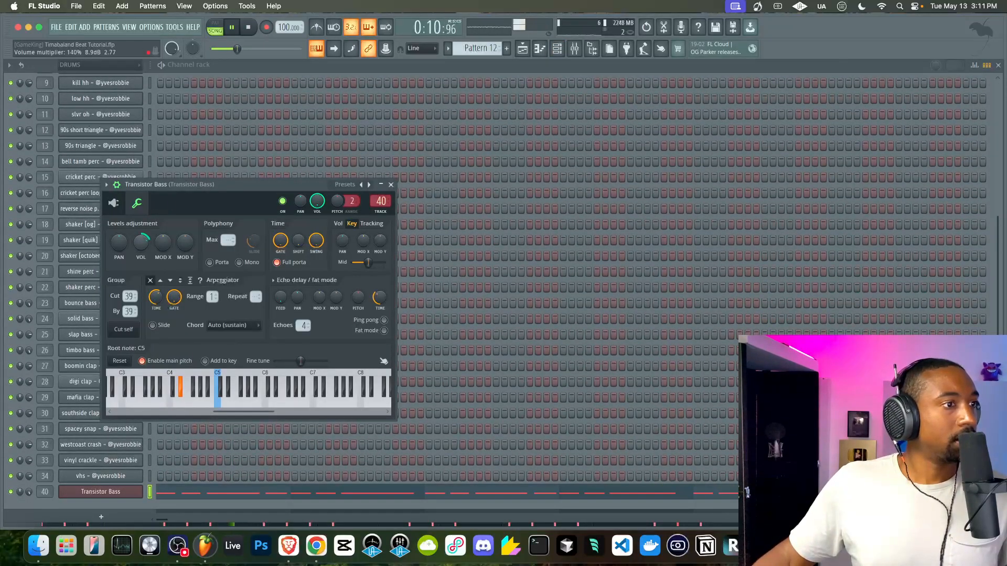
click(577, 51)
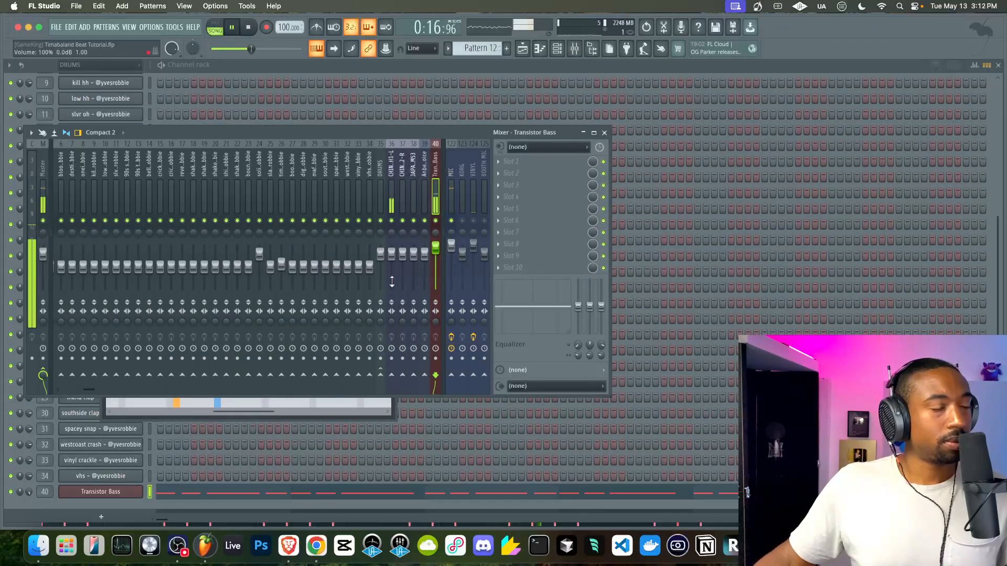
click(604, 132)
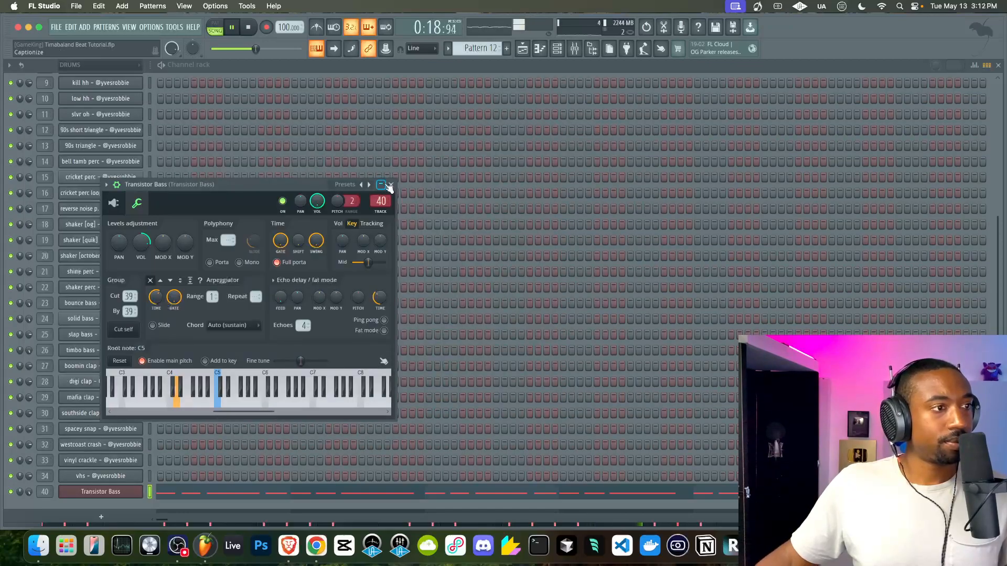
click(390, 185)
Return to the playlist, unmute the Rhythm track holding Pattern 4 and stop playback.
click(539, 50)
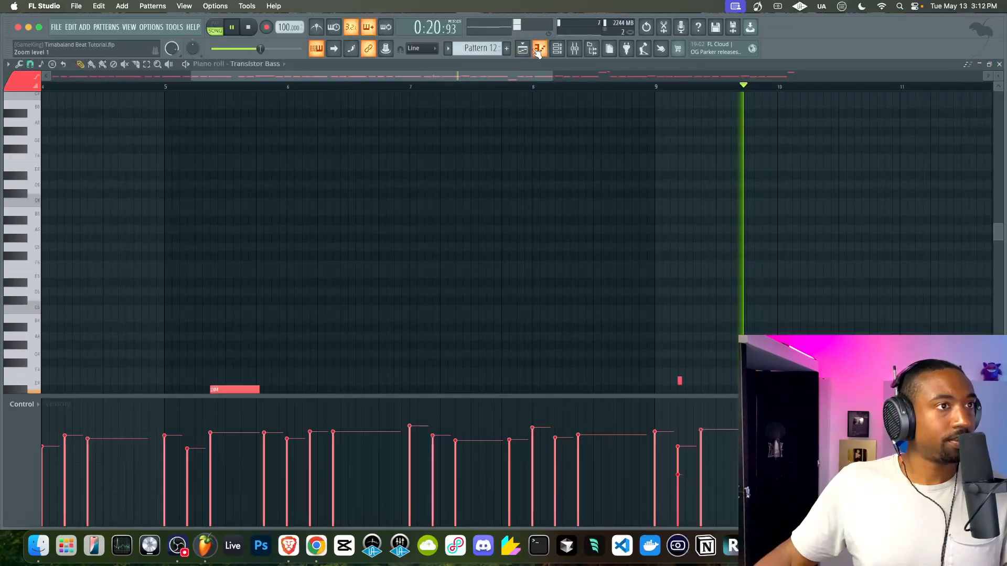
click(538, 50)
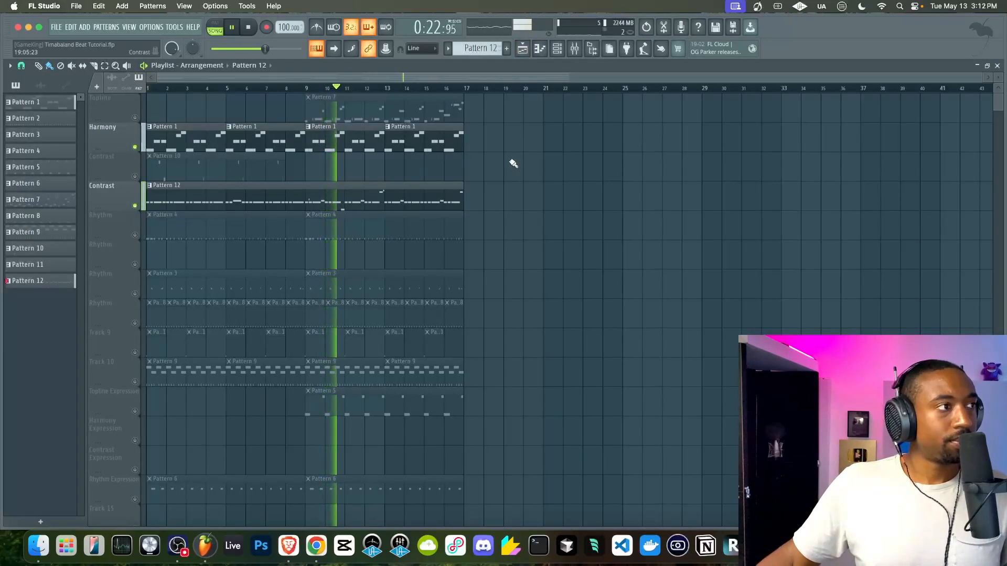
click(138, 236)
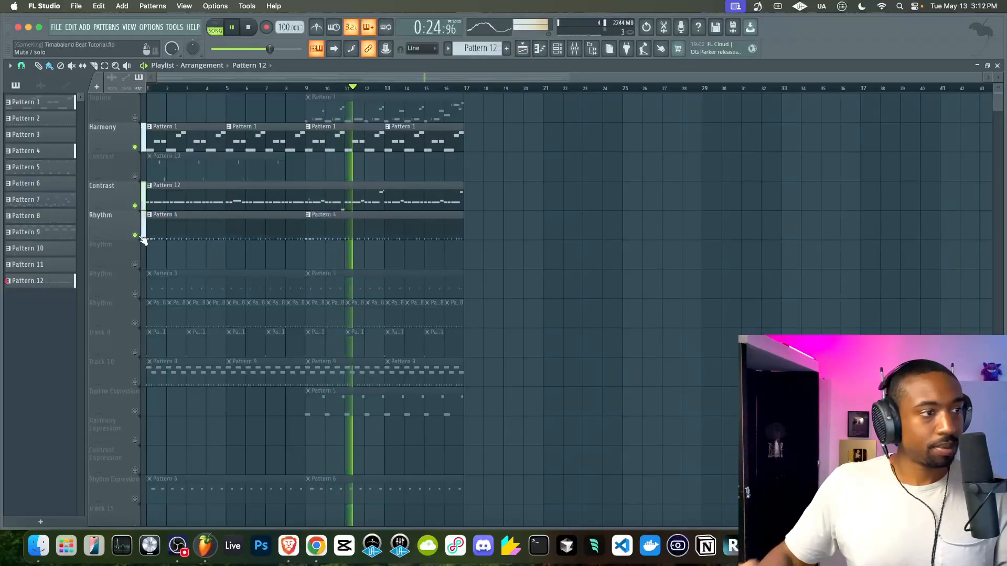
key(space)
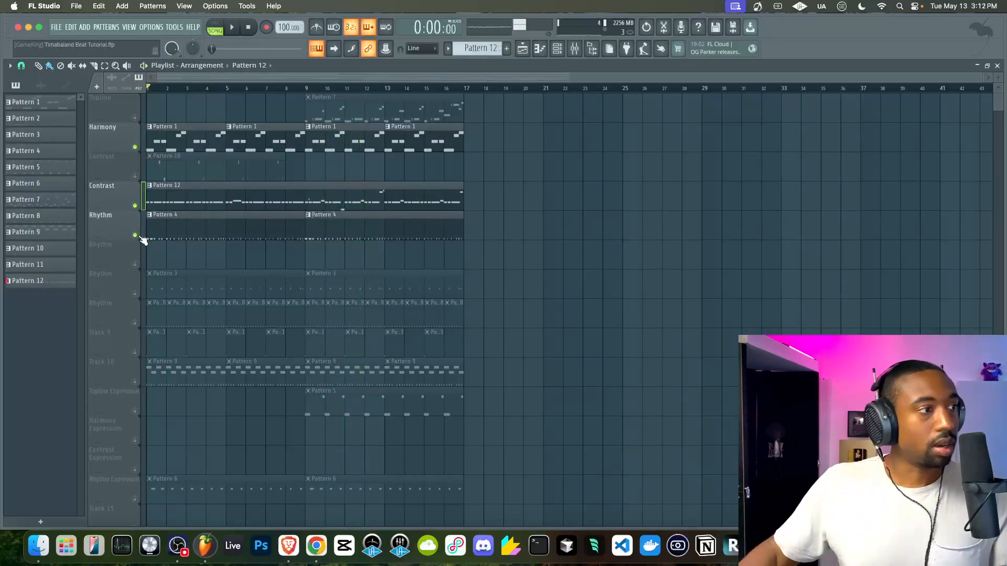
Open Pattern 4's cloudy kick notes in the piano roll and examine their timing during playback.
click(540, 49)
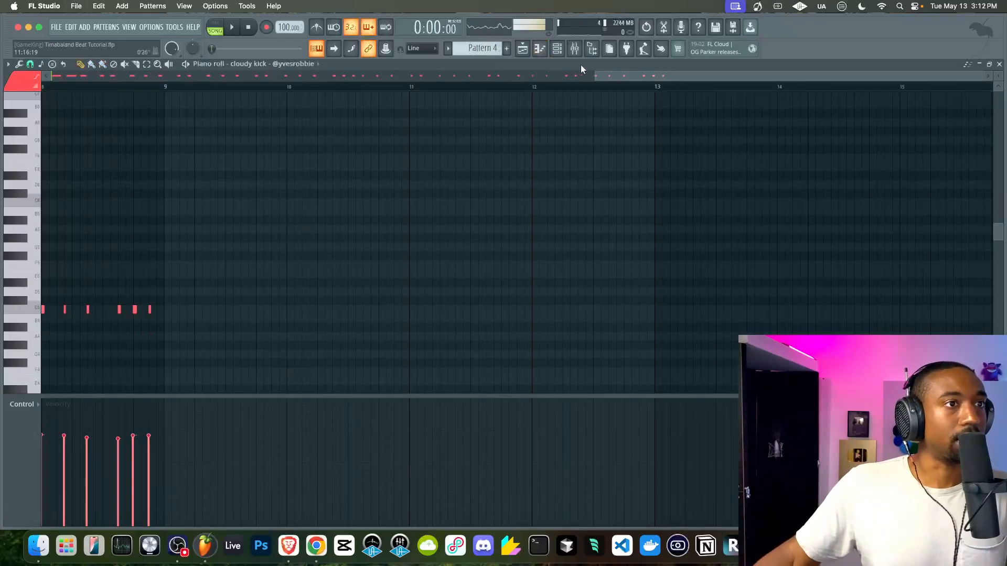
click(557, 50)
key(space)
scroll(529, 83, up, 5)
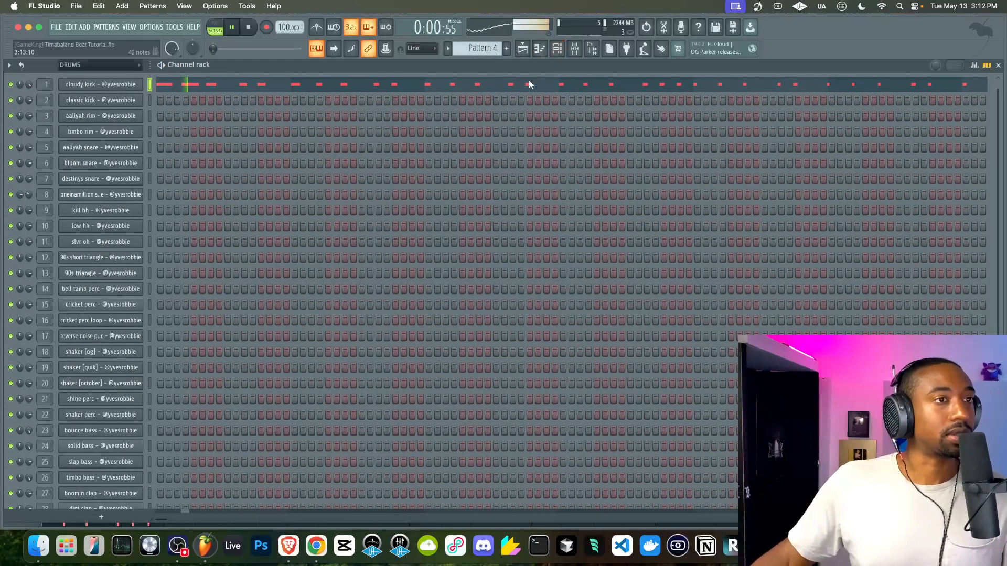
click(234, 86)
key(space)
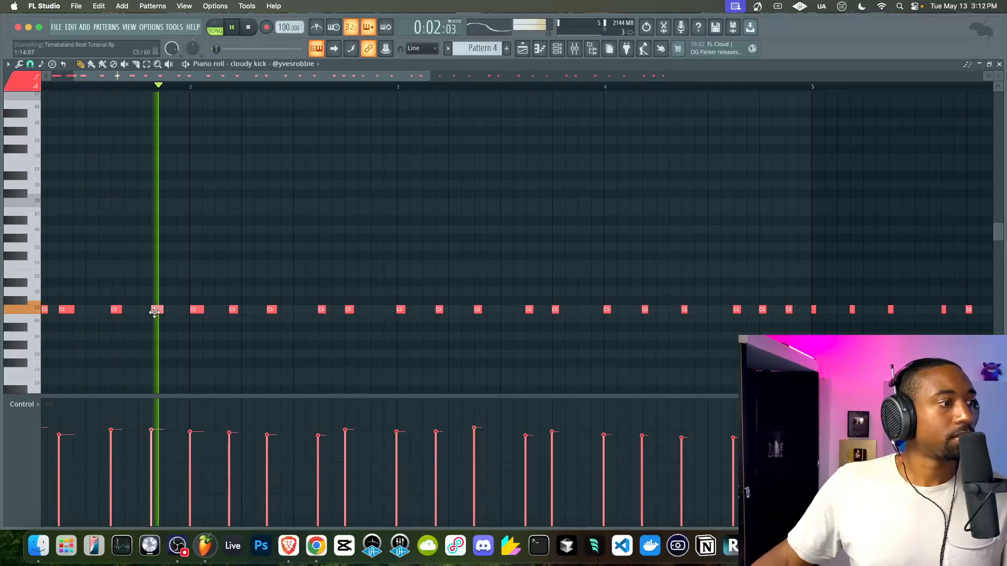
scroll(152, 312, down, 5)
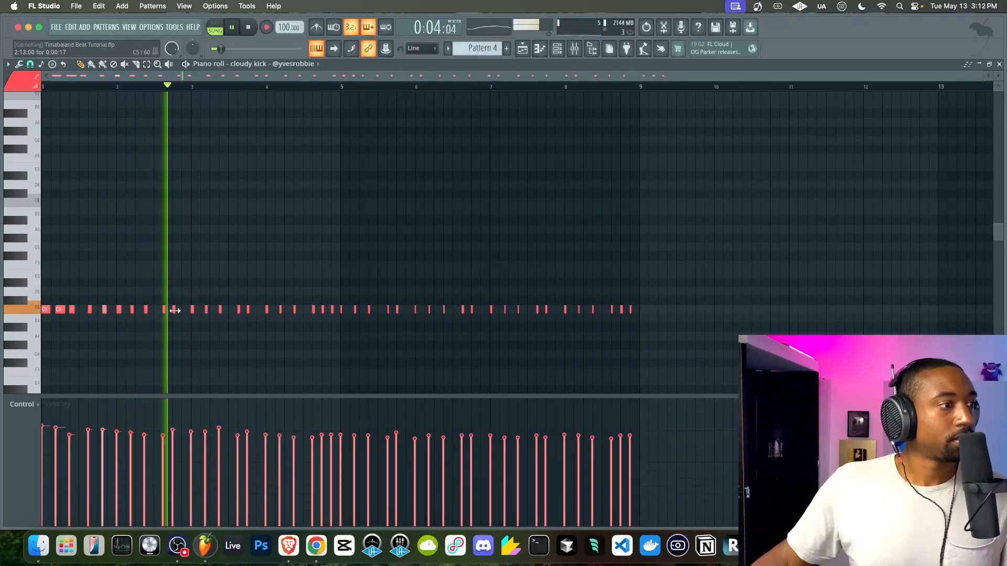
scroll(172, 314, up, 3)
key(space)
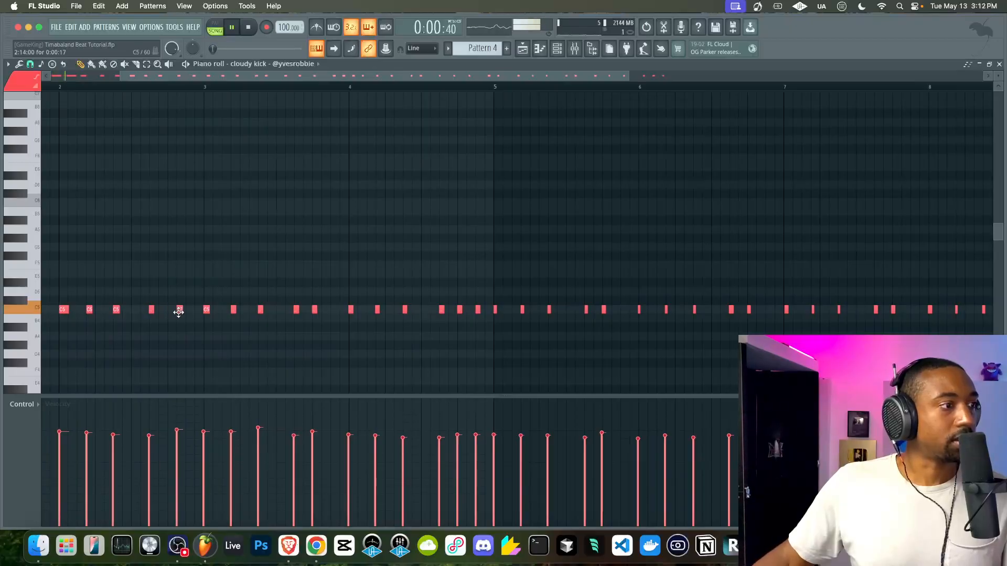
Move bar 3's beat-four cloudy kick note one step later, and undo the deletion of a kick late in bar 4.
drag(313, 311, 324, 310)
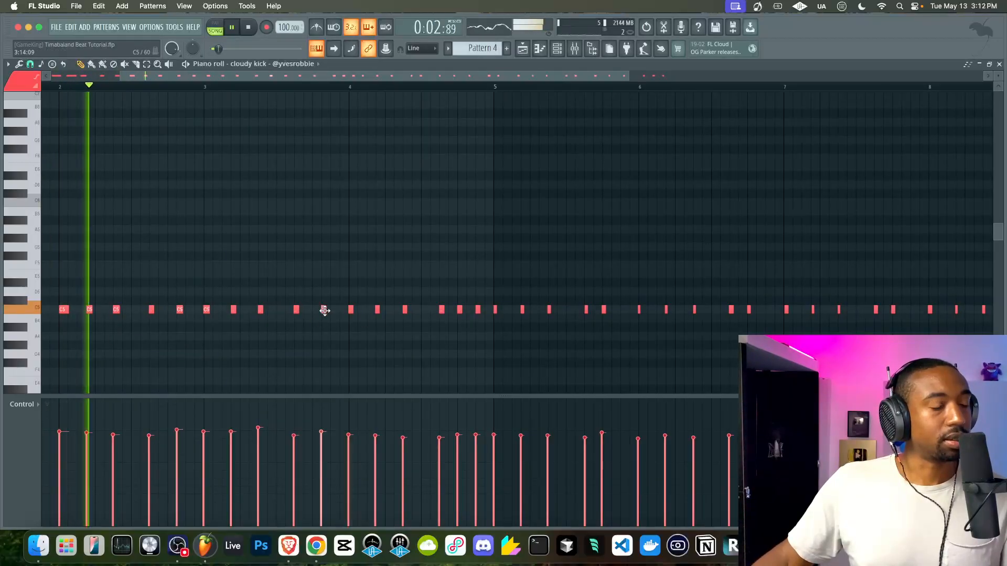
right_click(458, 309)
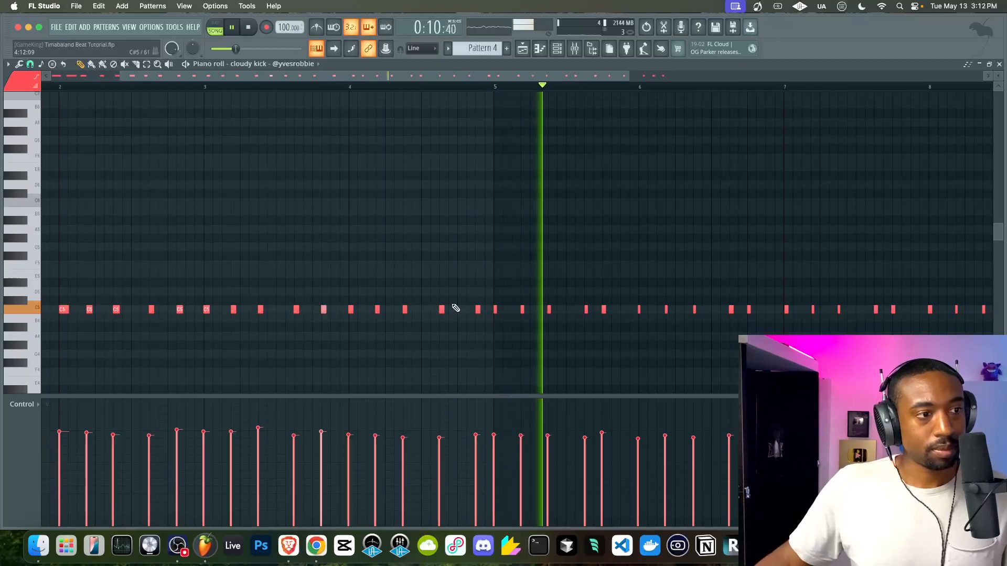
key(super+z)
Shift the beat-four kick notes in bars 5, 6 and 7 one step later during playback and close the piano roll.
click(613, 309)
key(space)
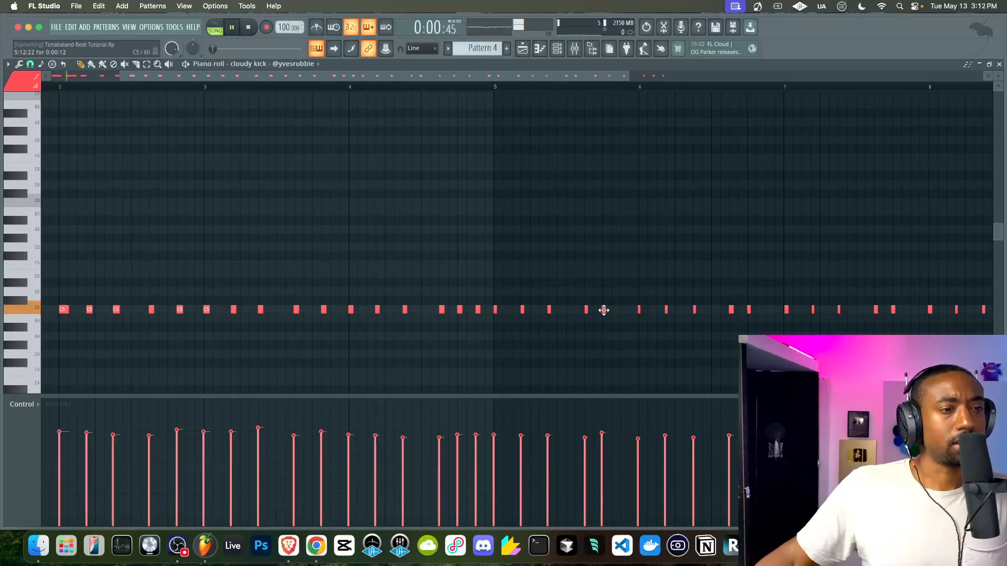
scroll(612, 310, right, 4)
scroll(612, 311, down, 1)
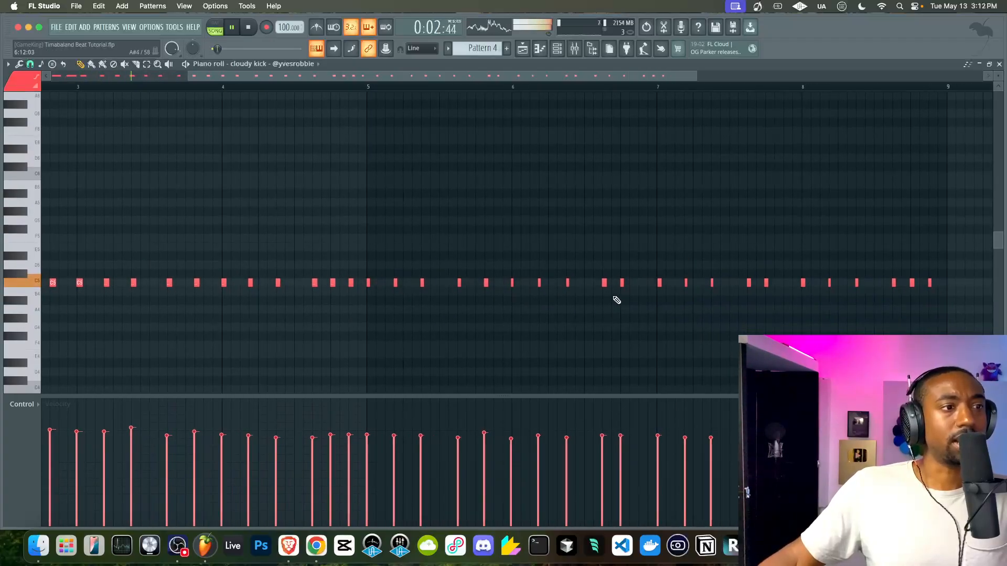
scroll(575, 300, right, 2)
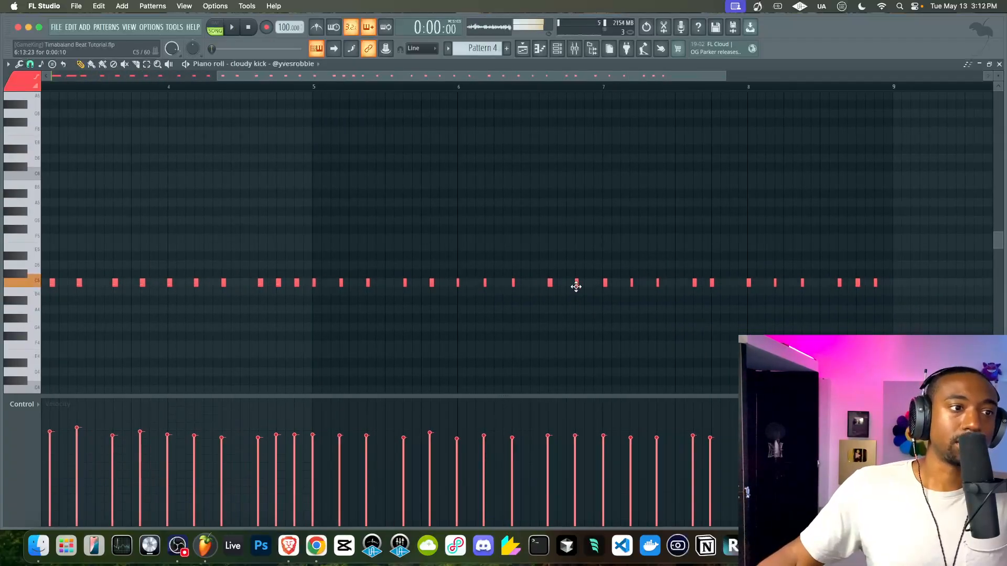
scroll(577, 286, right, 3)
scroll(647, 290, down, 1)
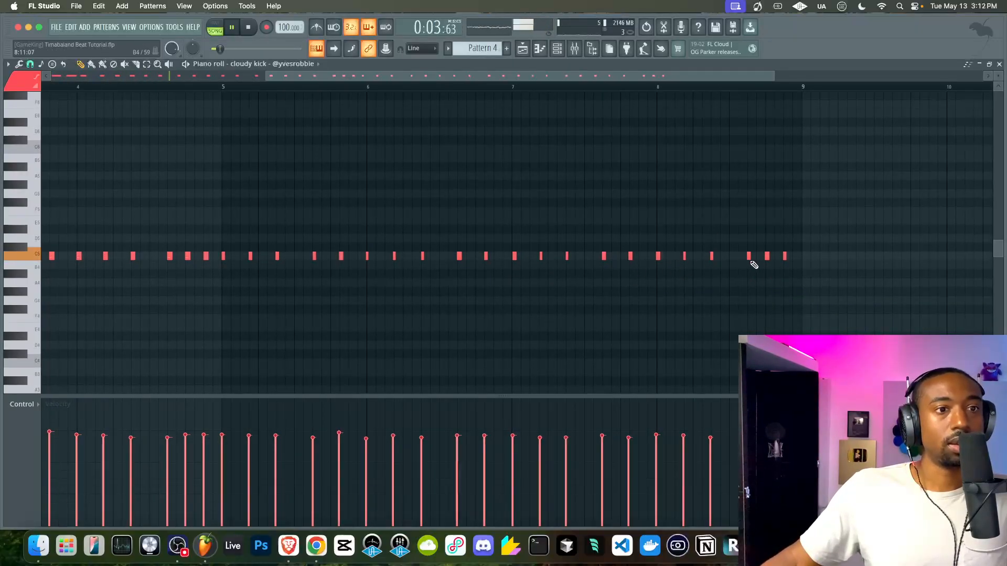
click(1000, 65)
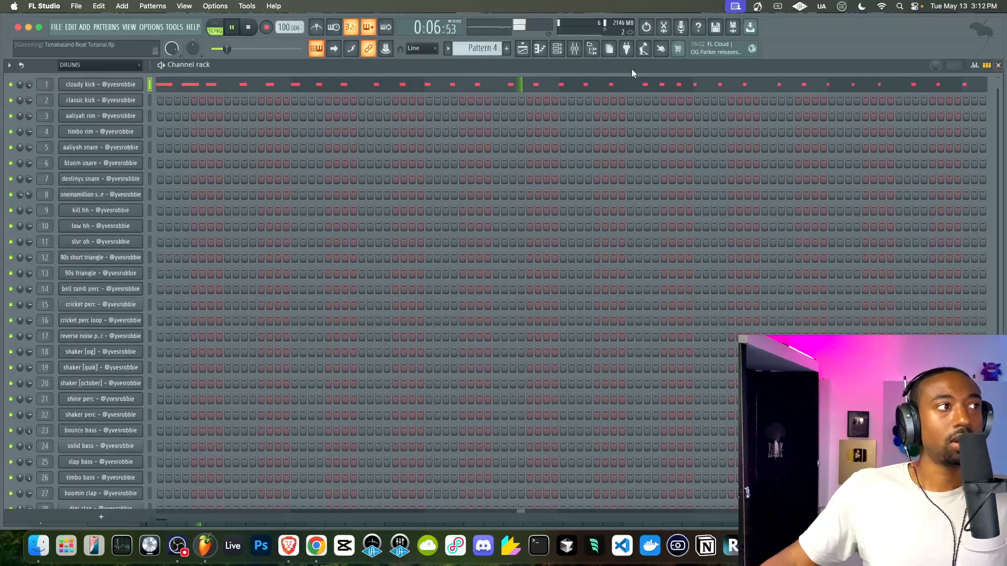
Move Pattern 4's notes from the cloudy kick to the classic kick and check the classic kick's level in the mixer.
key(super+x)
click(149, 100)
key(super+v)
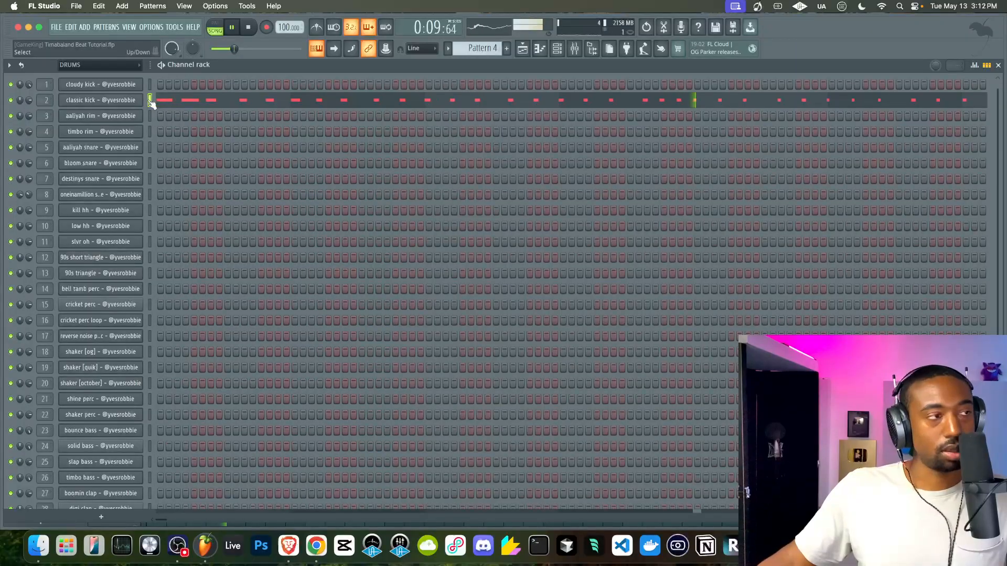
click(87, 100)
click(574, 49)
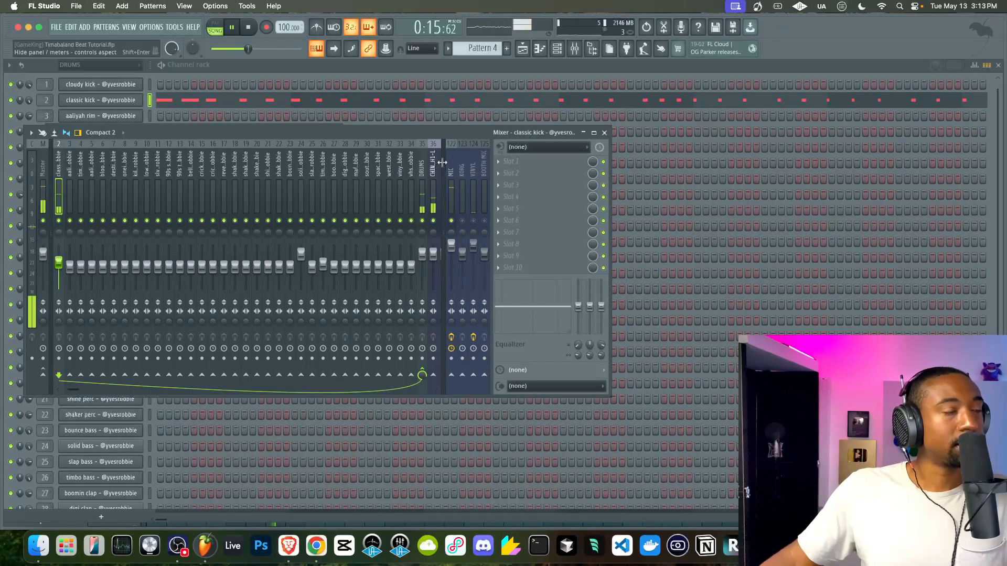
Select Pattern 3 and examine its rim and snare parts against the mixer levels and the playlist.
click(533, 48)
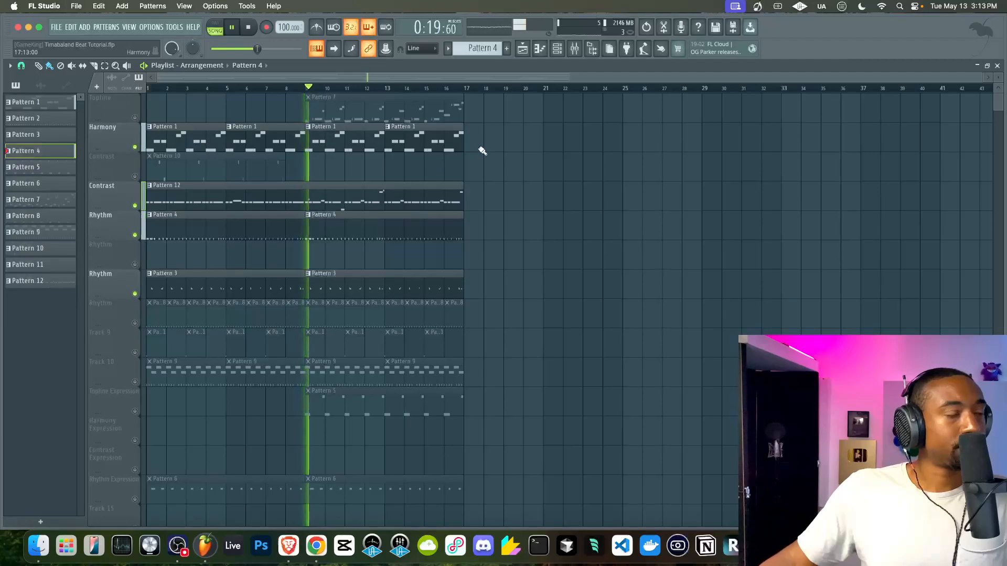
click(559, 49)
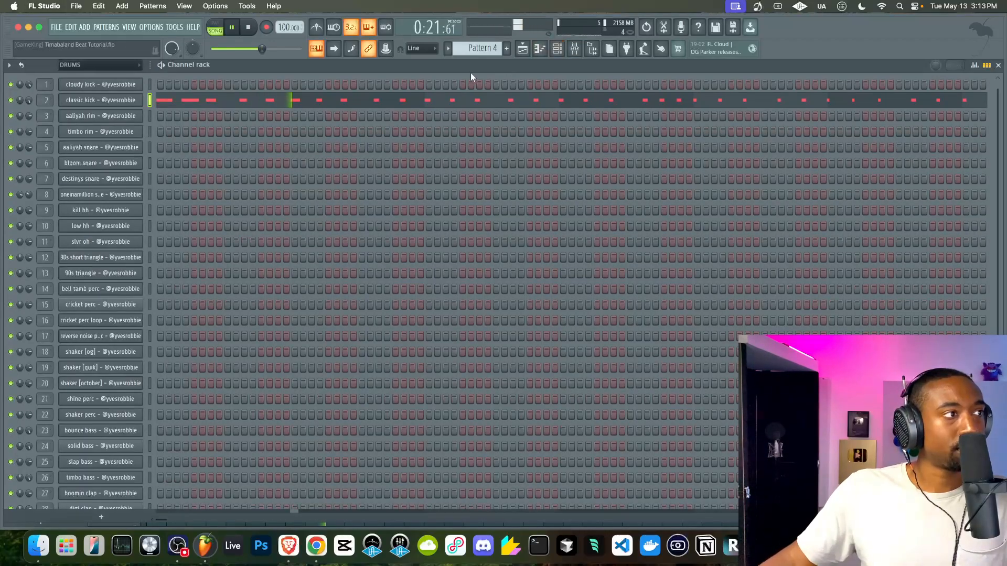
scroll(481, 48, up, 1)
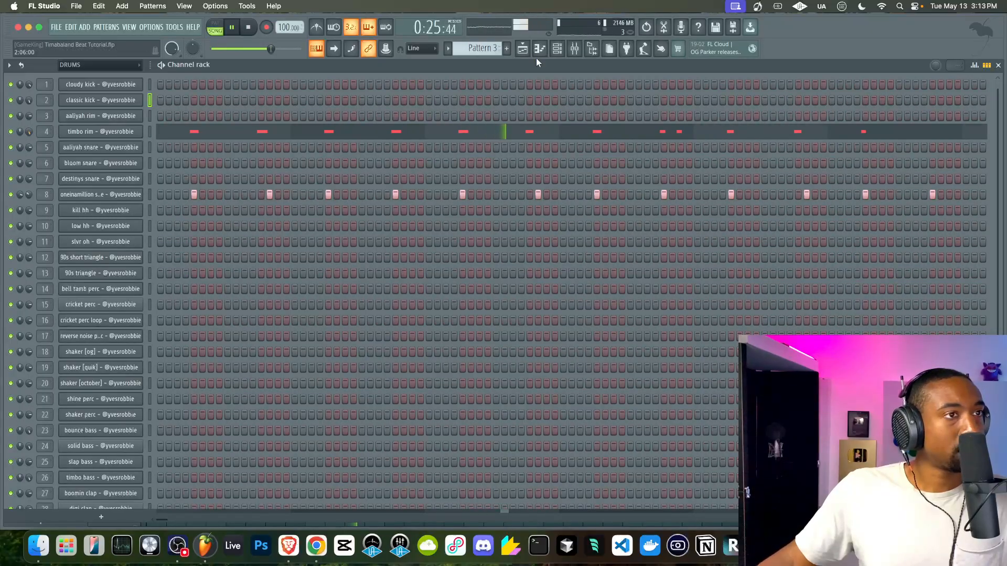
click(575, 51)
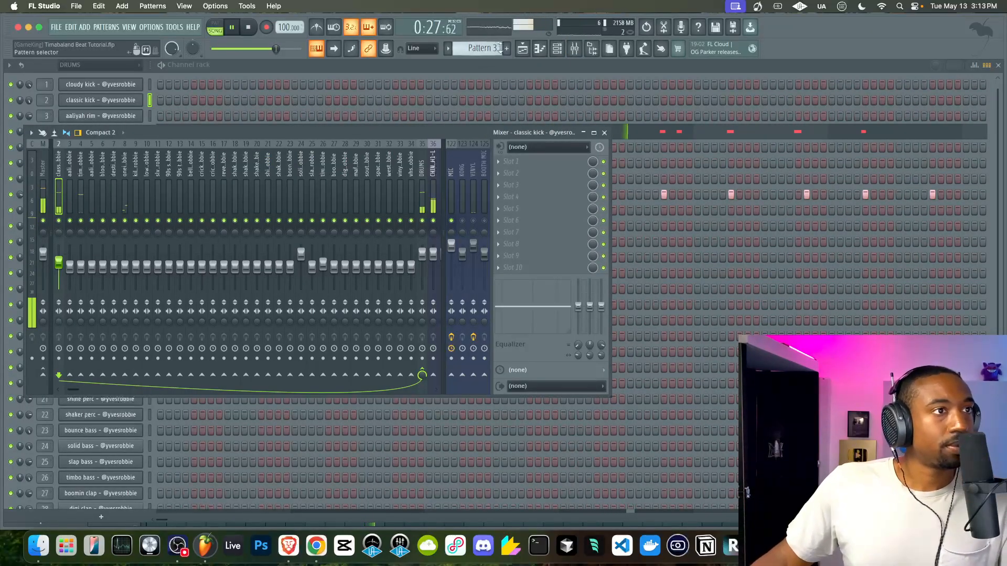
click(522, 49)
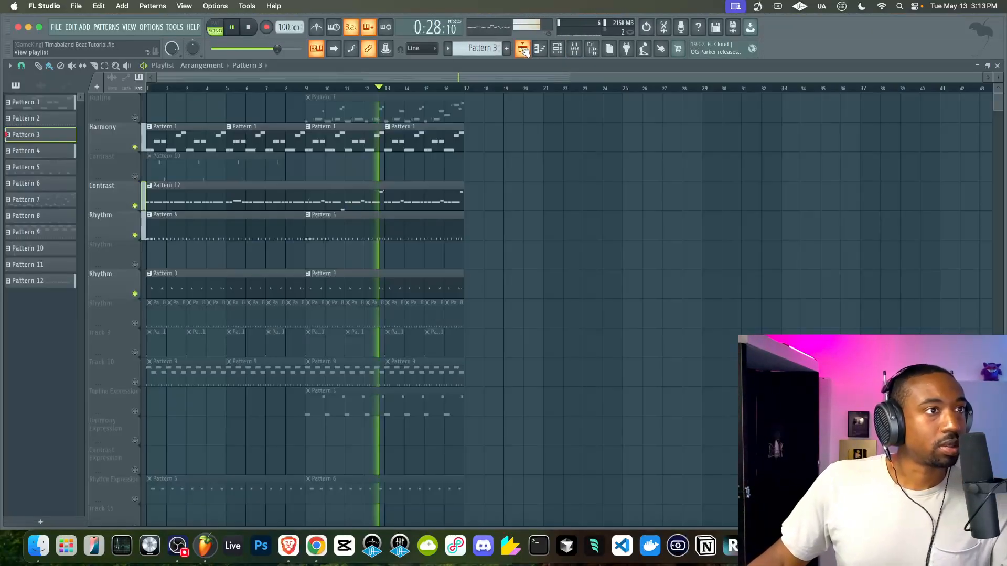
Unmute the Rhythm track holding Pattern 8 and open the sampler settings of its cricket perc channel.
click(135, 323)
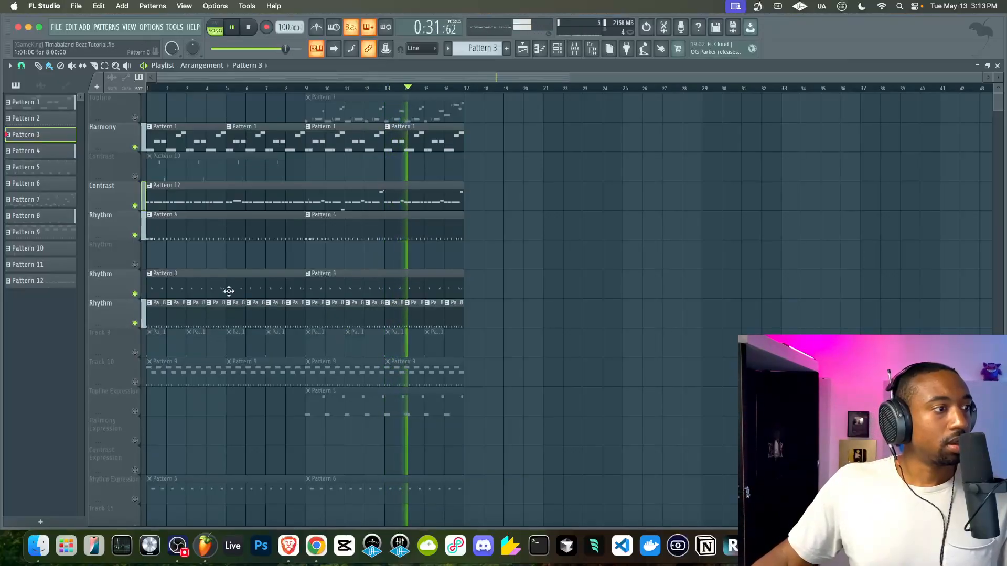
click(557, 48)
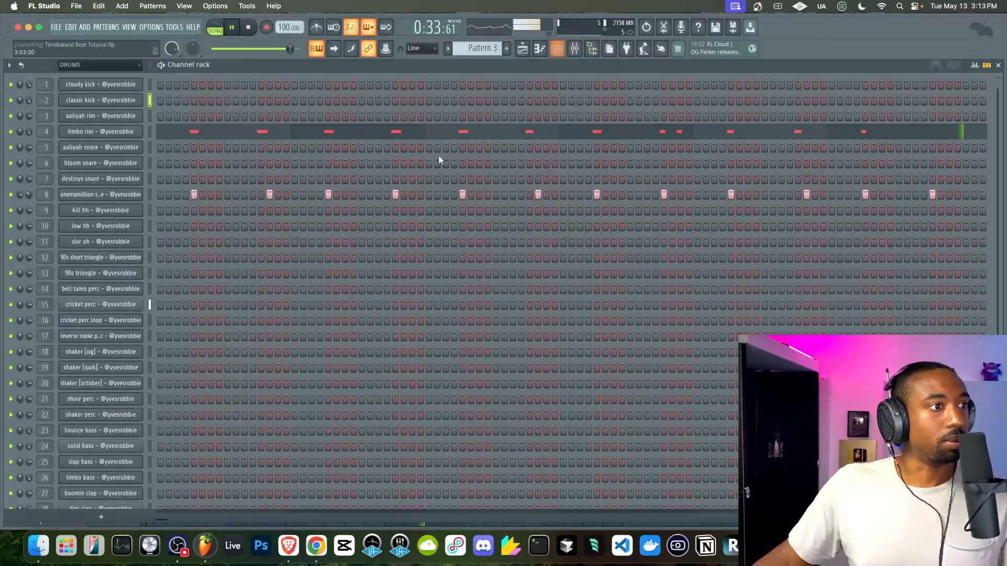
click(522, 49)
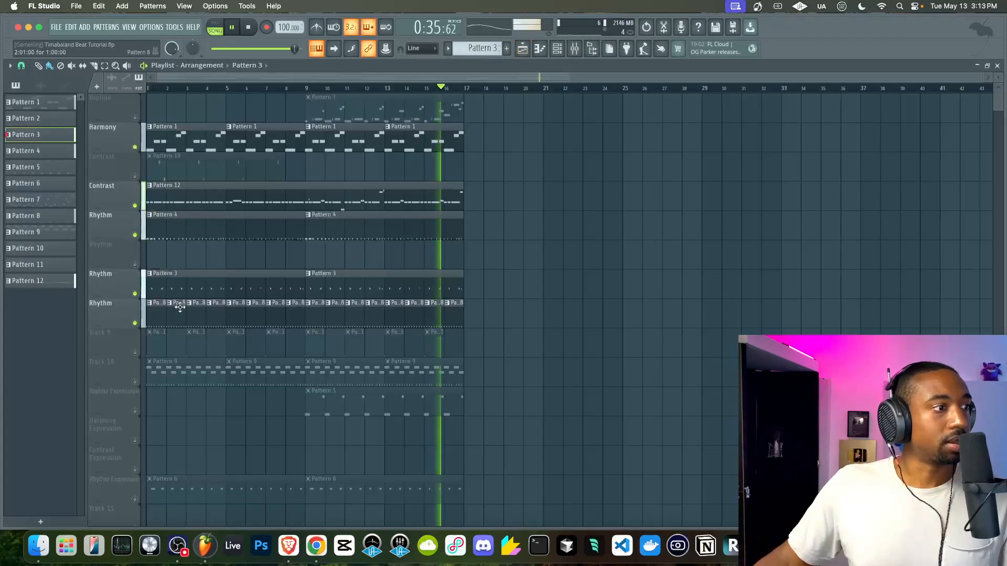
double_click(160, 316)
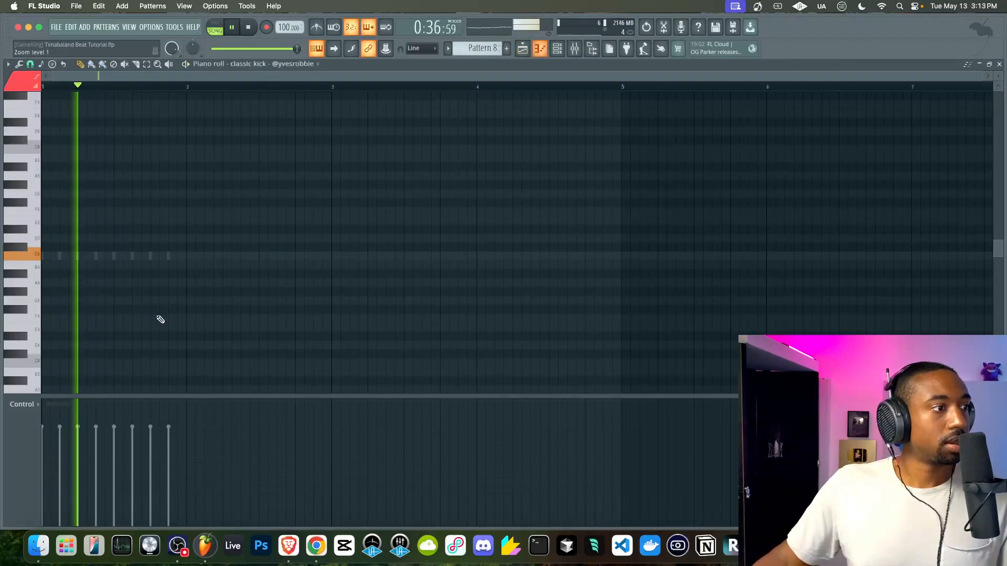
click(557, 48)
click(125, 304)
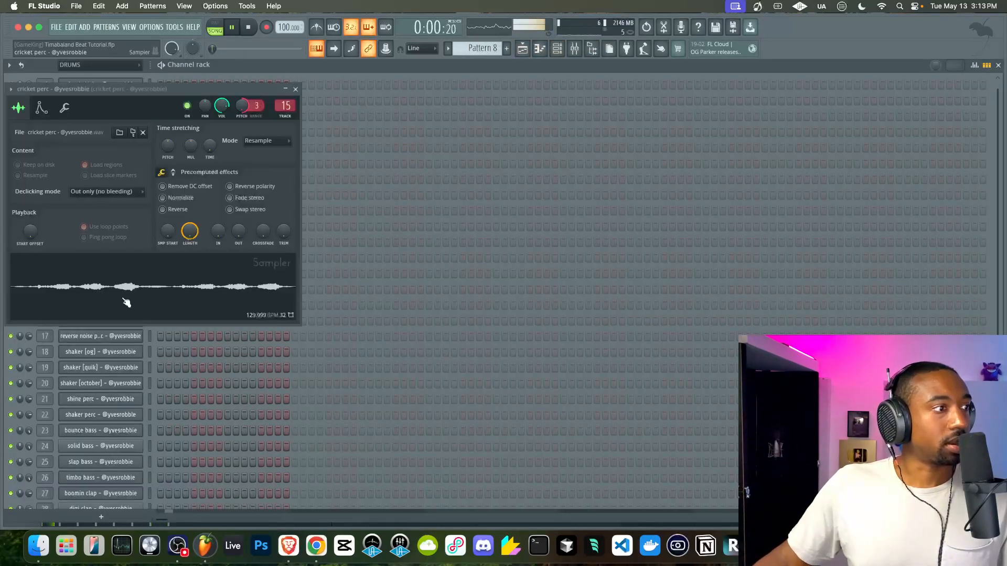
Set the cricket perc sample's time-stretching mode to Stretch, adjust its stretch time and audition it with the beat.
click(253, 141)
click(257, 175)
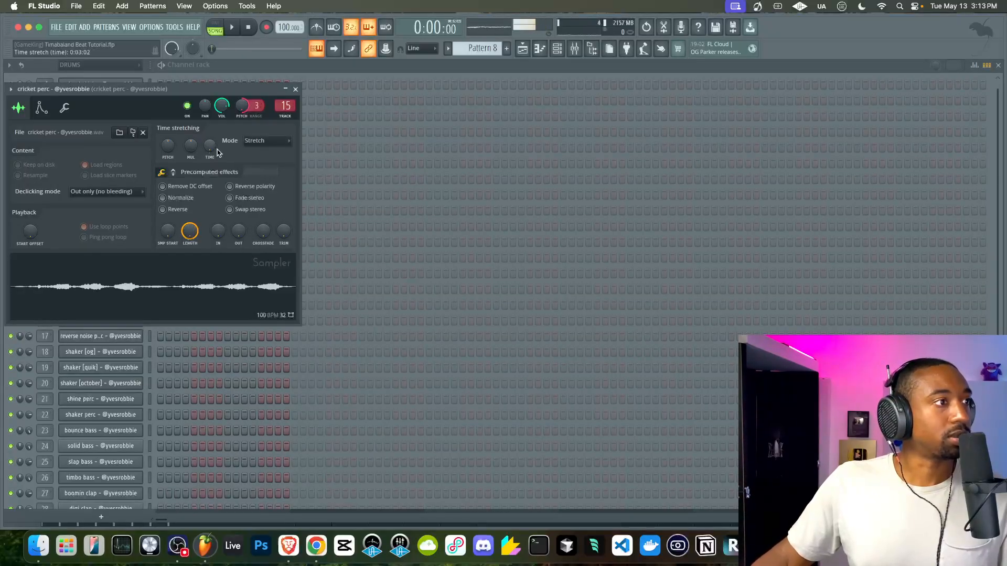
right_click(209, 147)
click(233, 211)
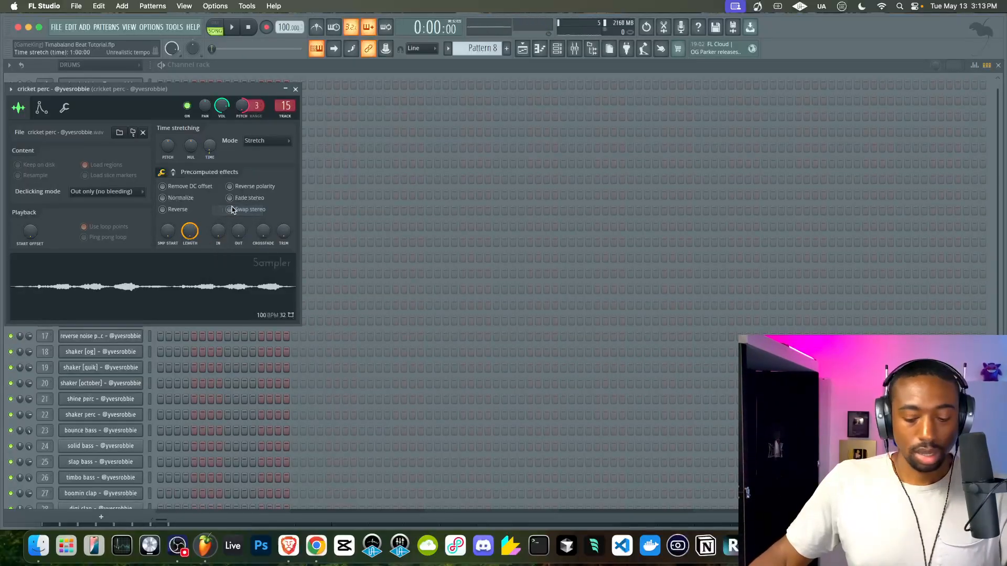
right_click(213, 149)
click(226, 187)
right_click(212, 151)
click(234, 198)
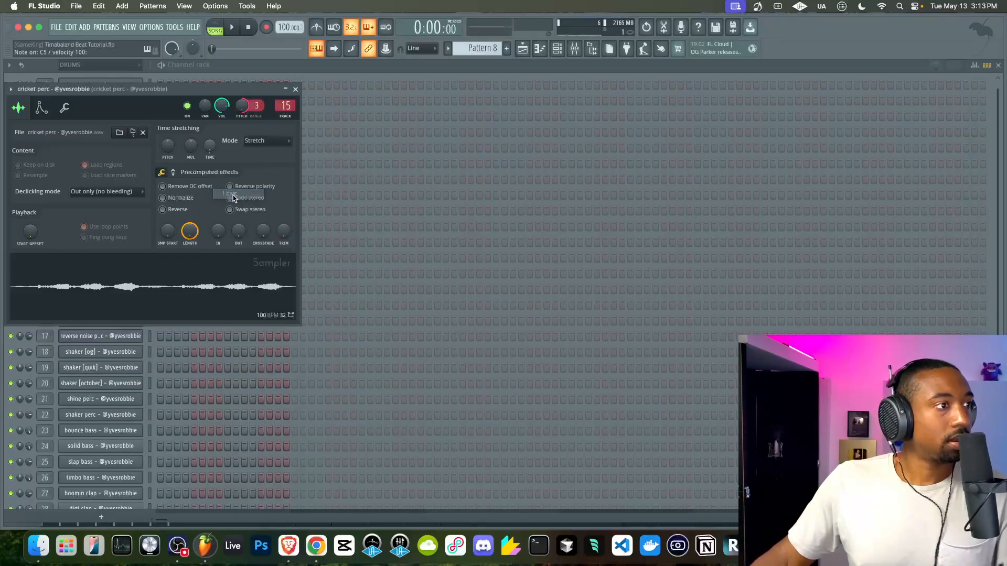
key(space)
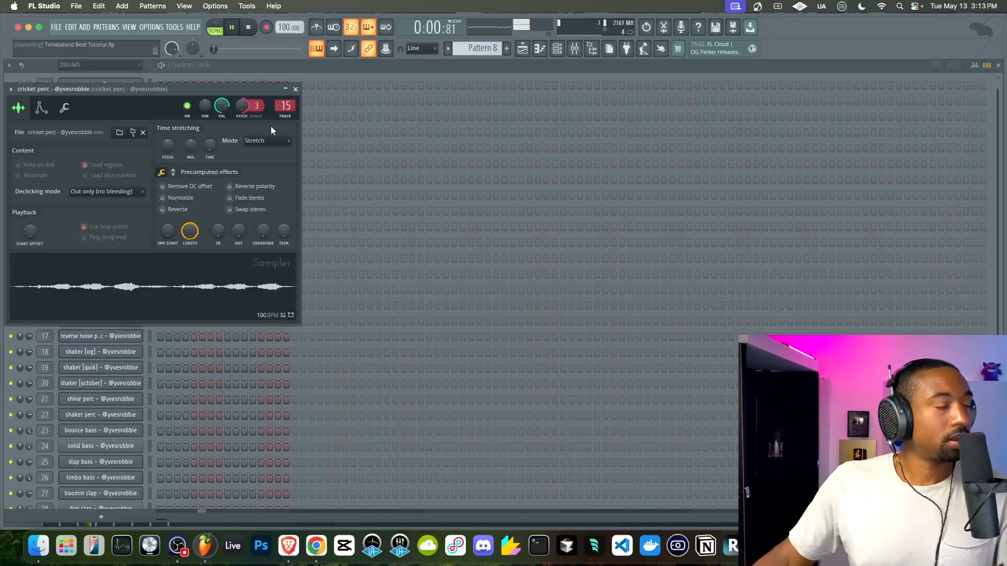
Clear the cricket perc notes from Pattern 8 and unmute Track 9 and Track 10 in the playlist.
click(295, 89)
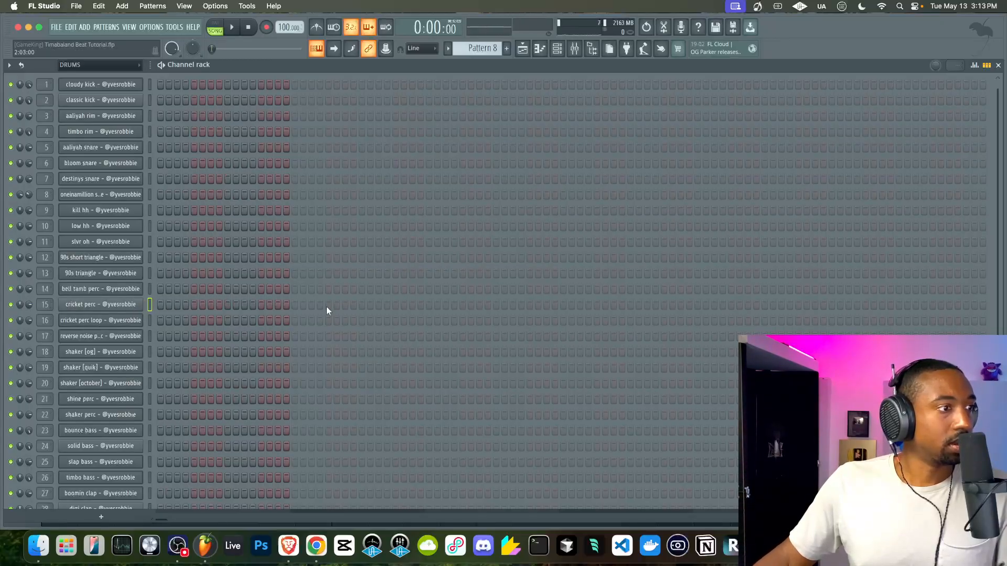
click(524, 49)
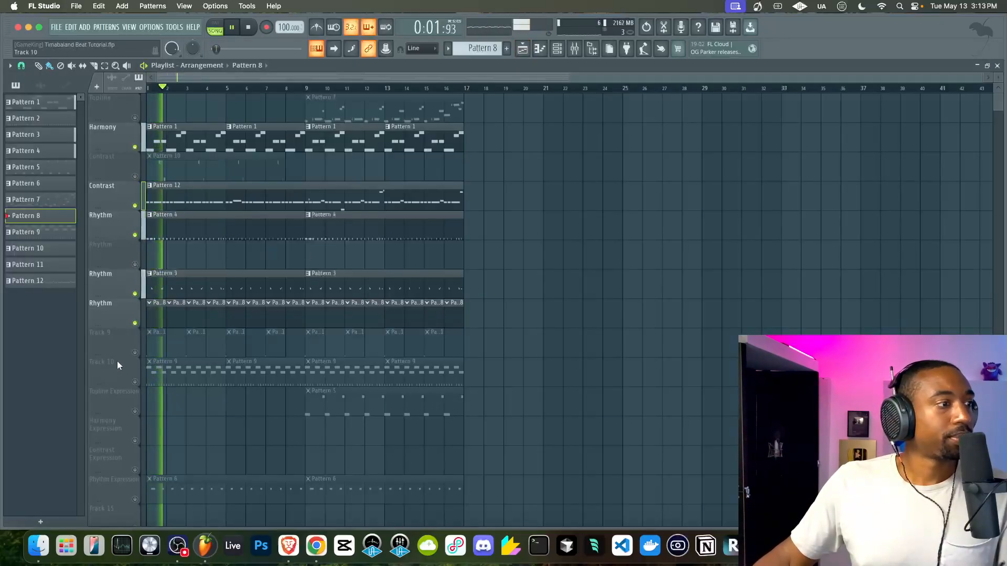
click(135, 382)
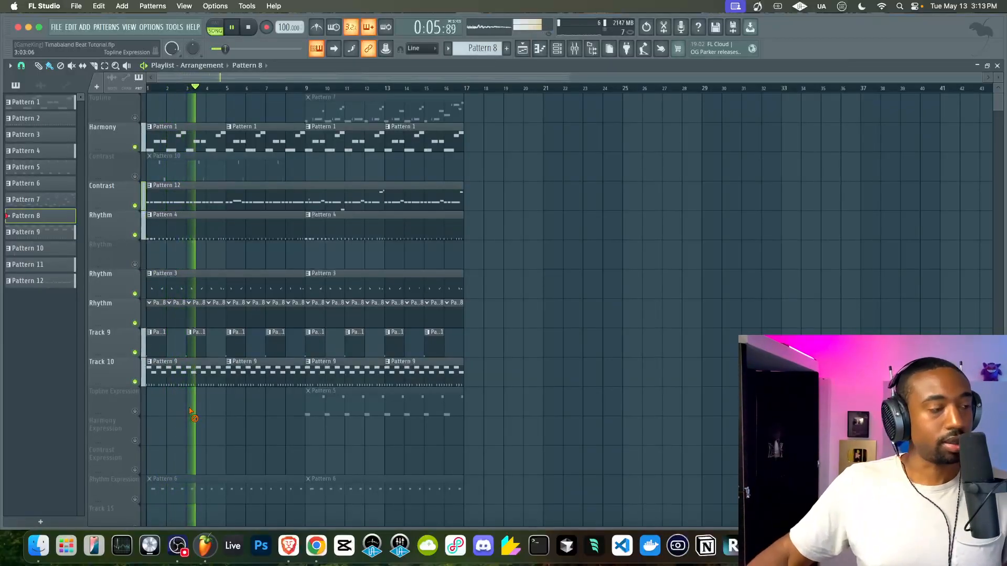
Select Pattern 4 and move its kick notes from the classic kick back to the cloudy kick.
click(557, 49)
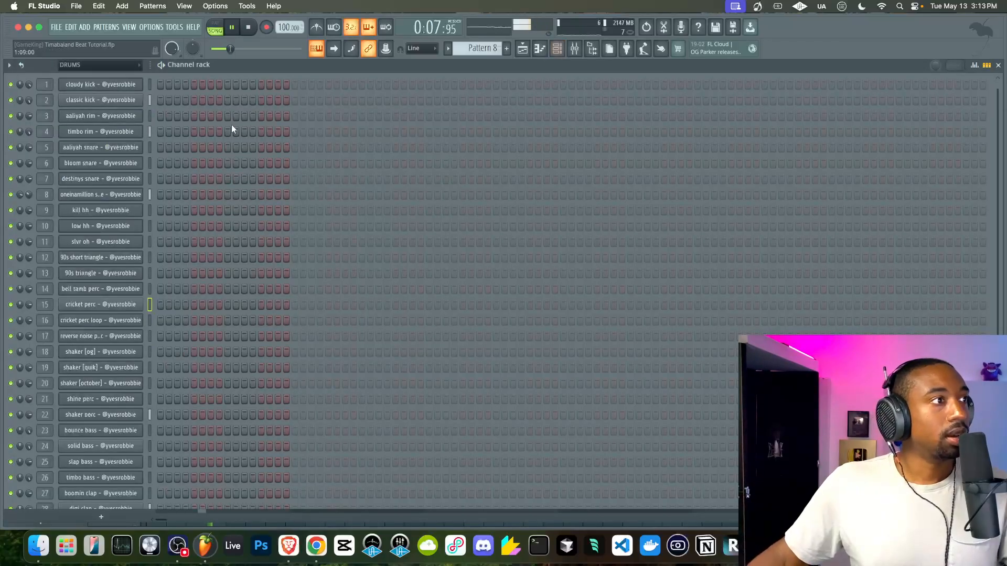
mouse_move(485, 49)
mouse_down()
mouse_move(485, 60)
mouse_move(490, 53)
mouse_up()
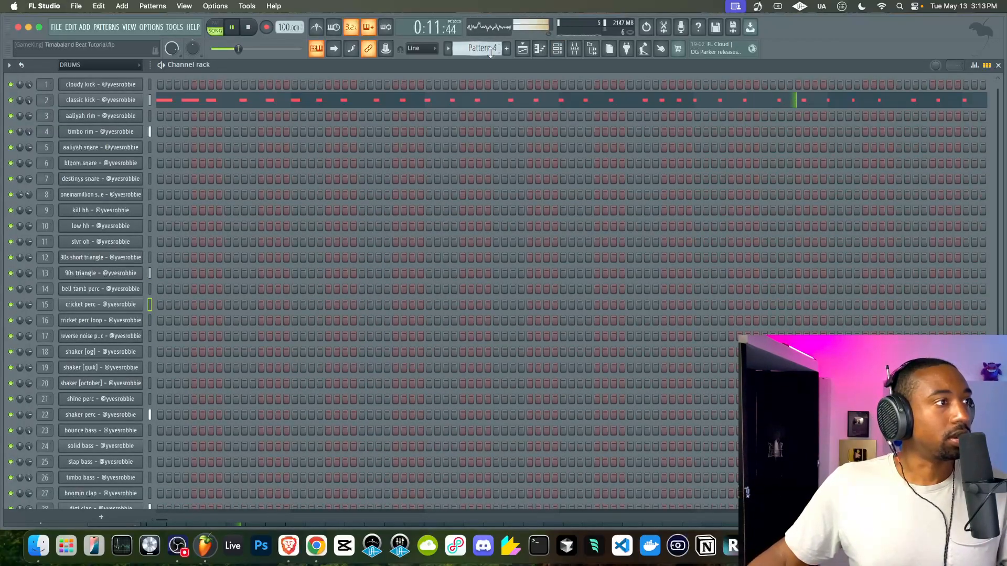
key(super+x)
click(150, 84)
key(super+v)
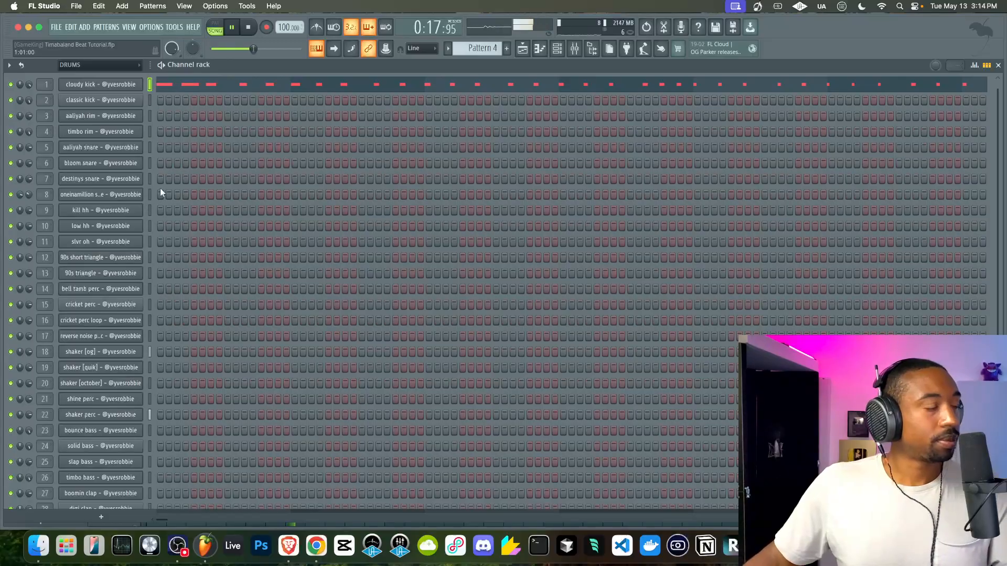
Unmute the Topline track and quantize Pattern 7's vocal slice notes with the Default template.
click(524, 50)
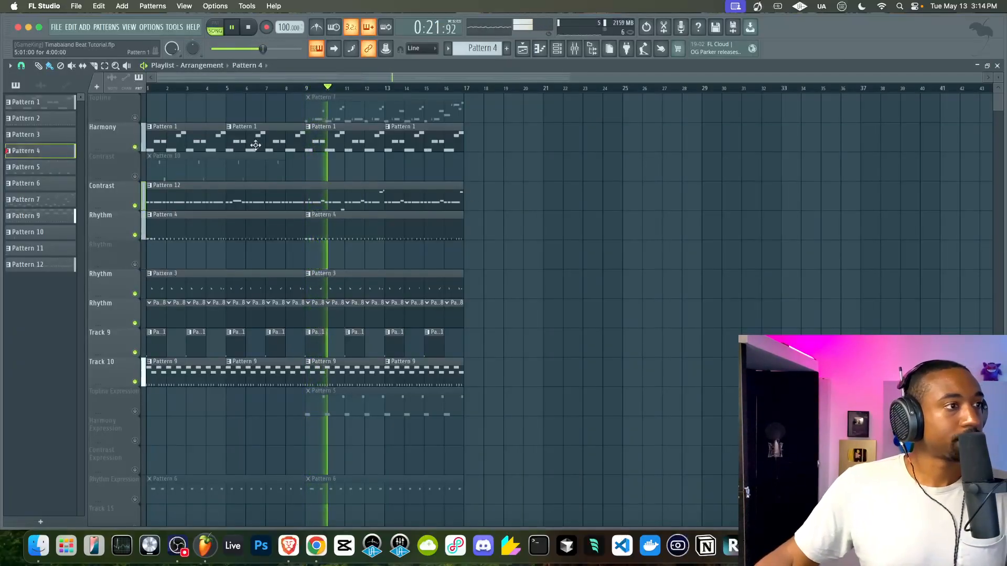
click(136, 117)
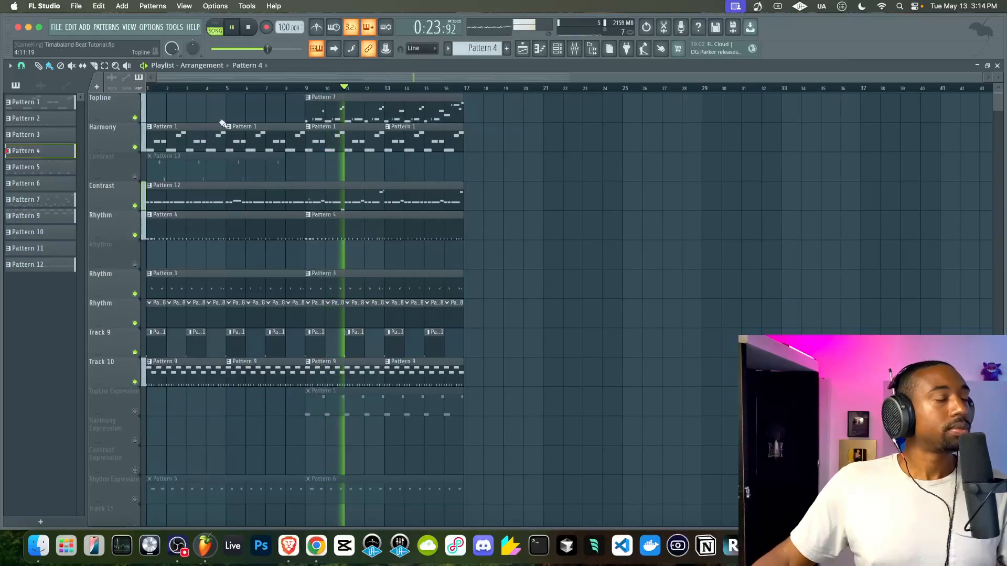
double_click(392, 120)
key(alt+q)
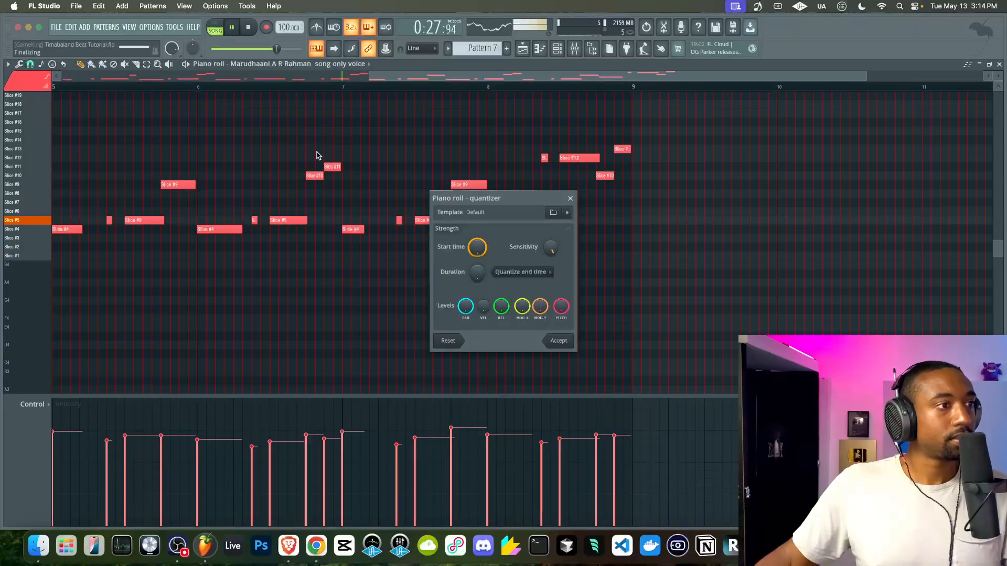
key(Return)
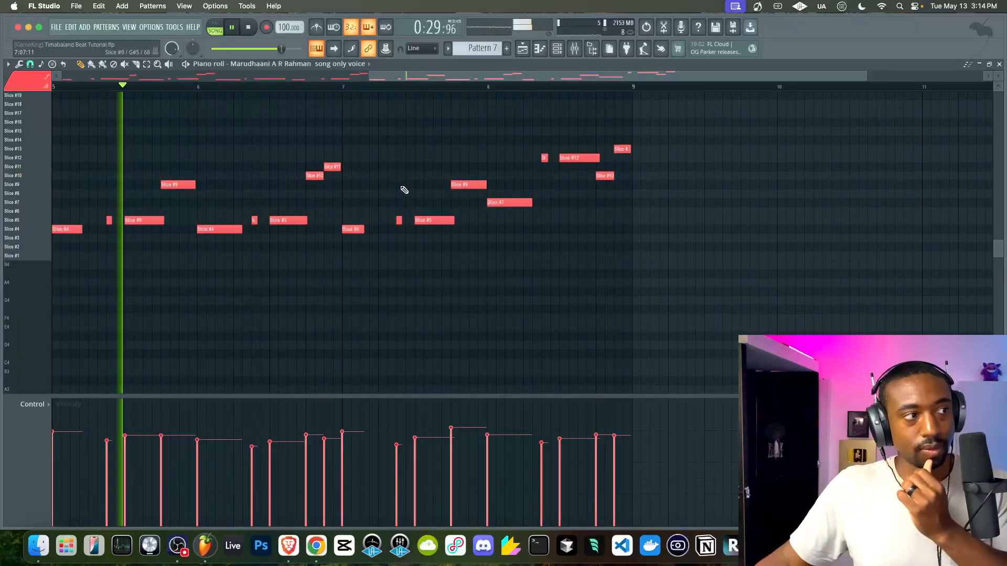
Set the project tempo to 92 BPM and restretch all channels.
click(557, 49)
scroll(275, 379, down, 5)
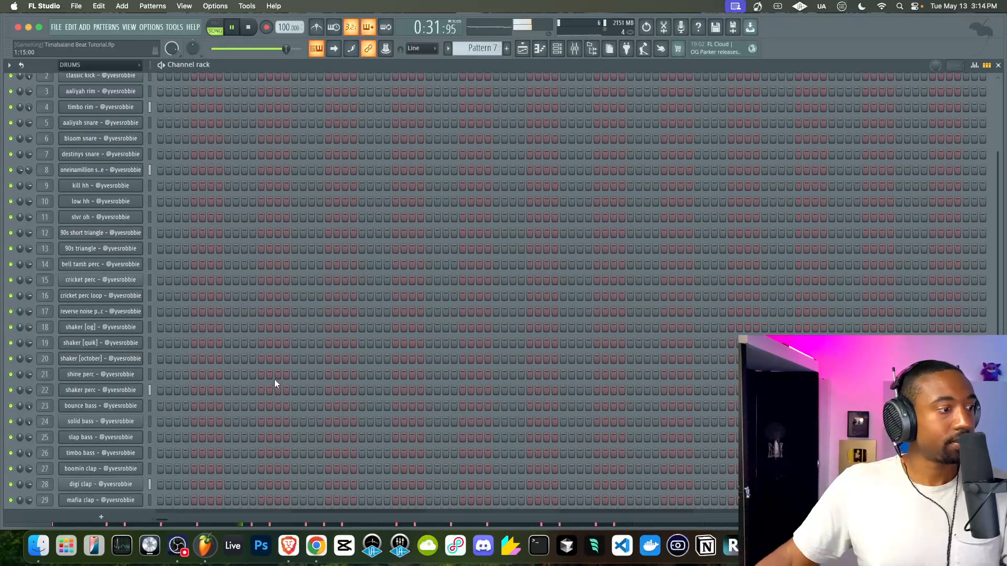
scroll(220, 336, up, 6)
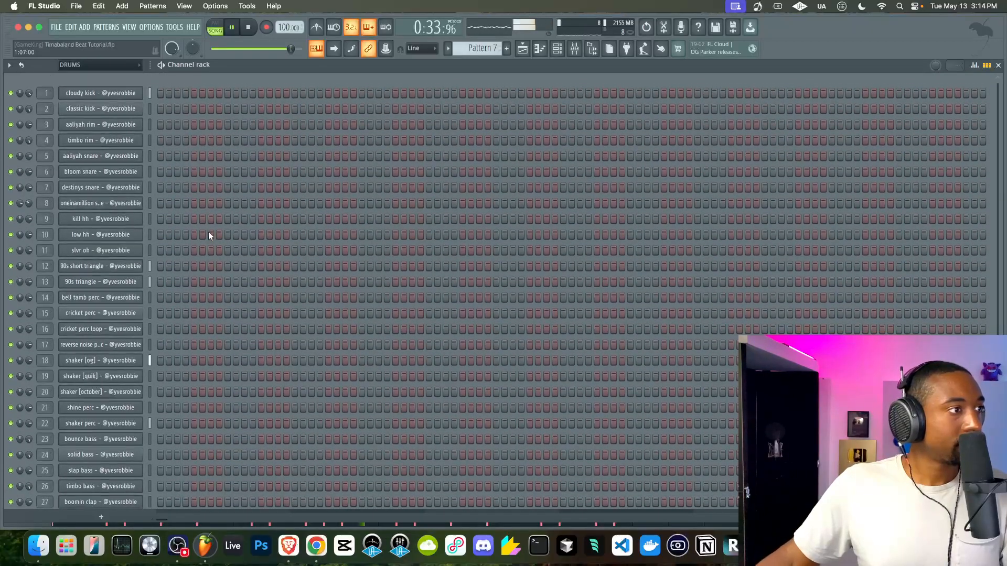
key(F5)
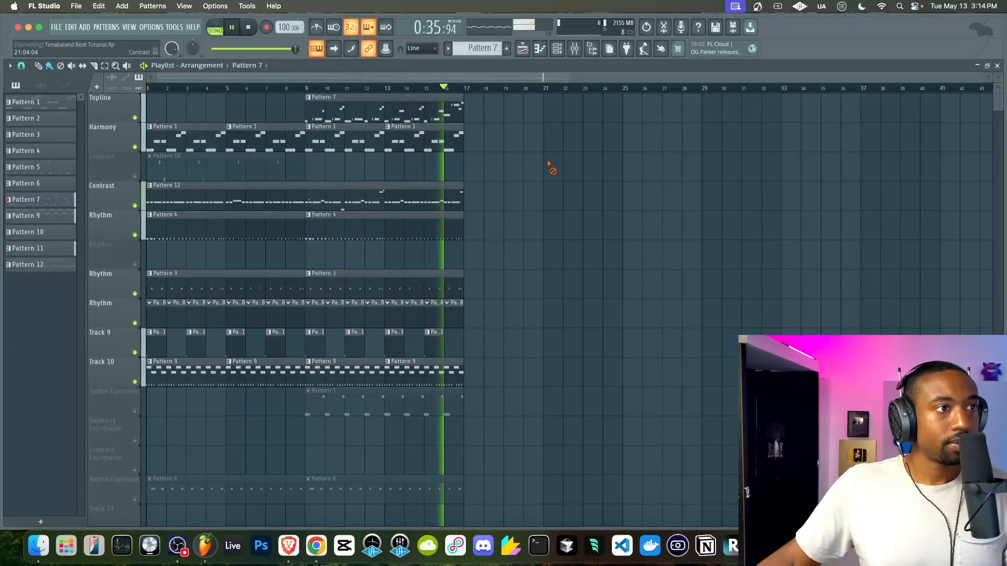
drag(285, 27, 285, 35)
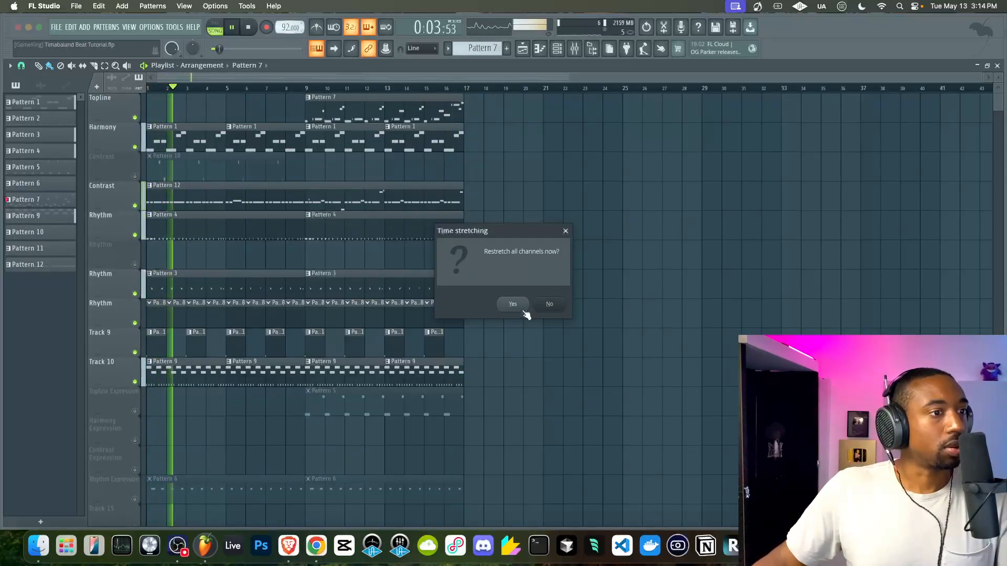
click(513, 306)
Unmute all playlist tracks, including the Topline Expression and Rhythm Expression tracks, and restart playback from the beginning.
click(134, 412)
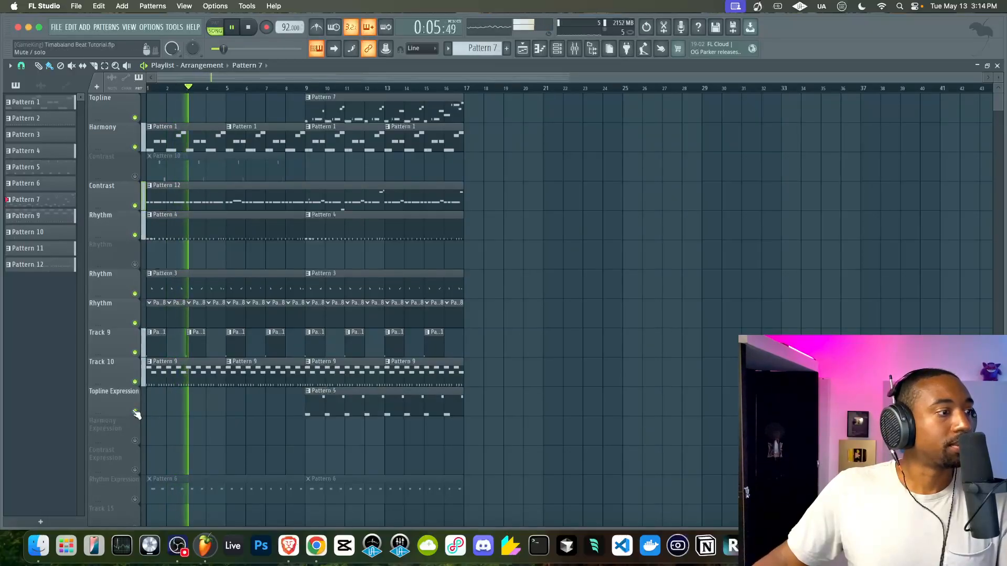
right_click(135, 412)
right_click(135, 412)
scroll(261, 433, down, 3)
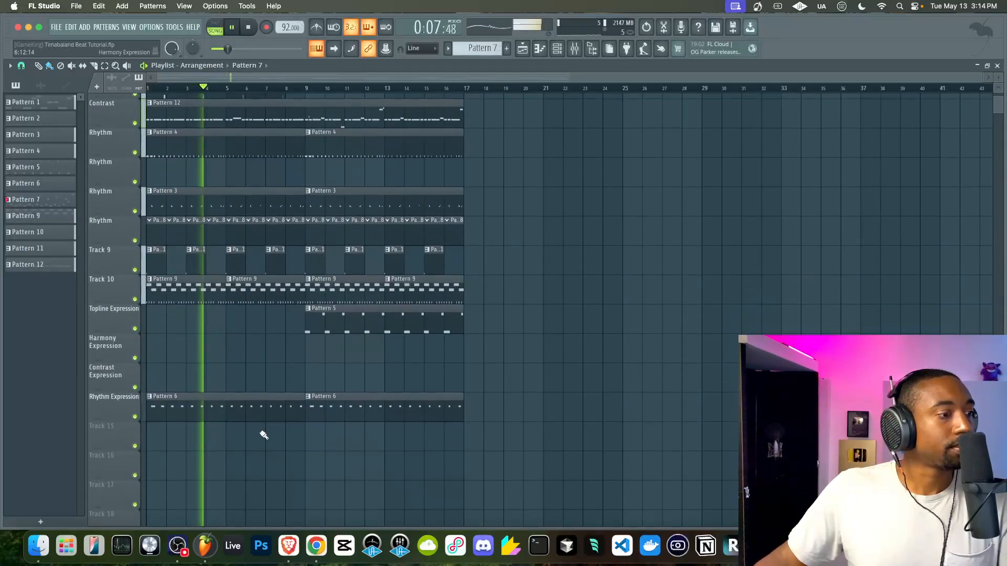
key(space)
key(space)
scroll(152, 165, up, 3)
scroll(158, 184, down, 3)
scroll(155, 183, up, 1)
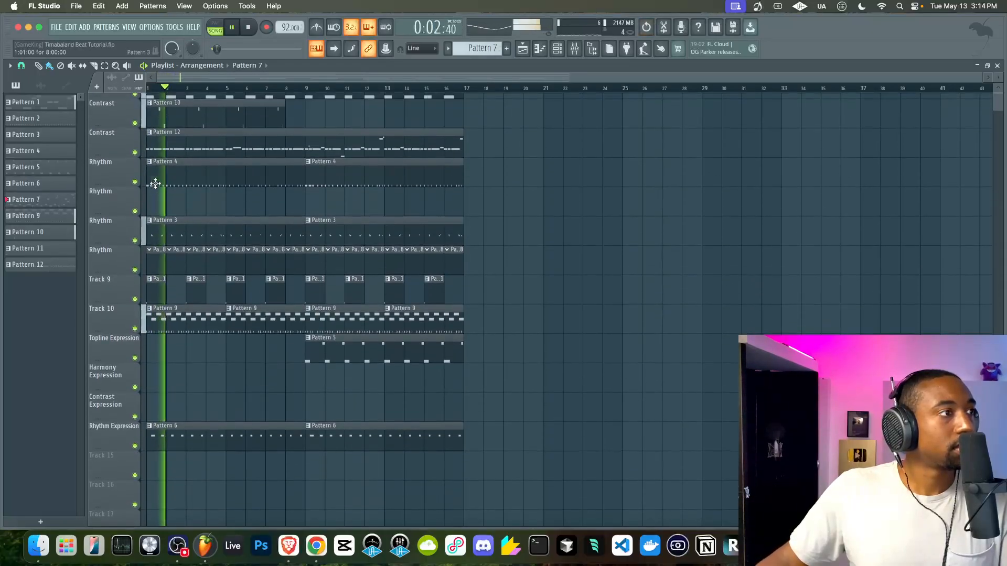
Mute the Pattern 10 clip on the upper Contrast track and return to the drawing tool.
scroll(155, 183, up, 3)
click(73, 65)
click(170, 167)
click(39, 66)
Set the project tempo to 93 BPM with all channels restretched, and check the Pattern 6 drum notes.
scroll(164, 250, down, 10)
scroll(165, 252, up, 3)
scroll(165, 251, right, 2)
scroll(164, 251, up, 2)
scroll(164, 272, down, 2)
scroll(164, 272, left, 2)
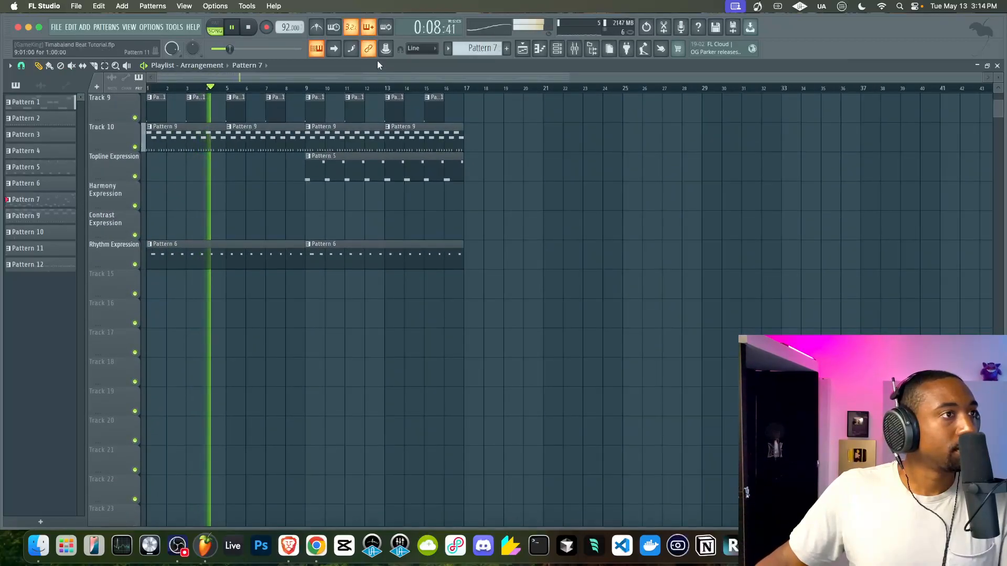
drag(286, 27, 286, 25)
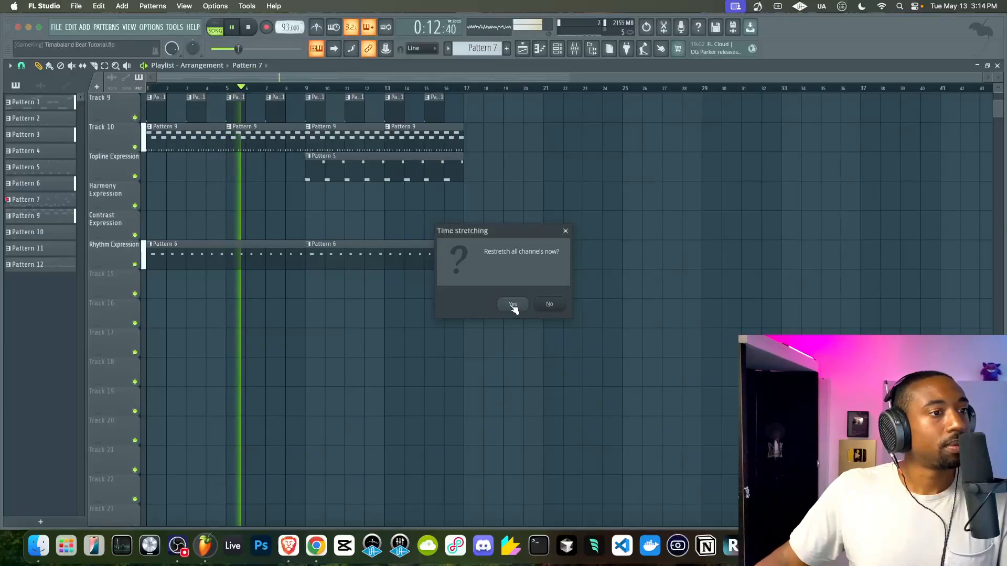
click(513, 306)
double_click(274, 254)
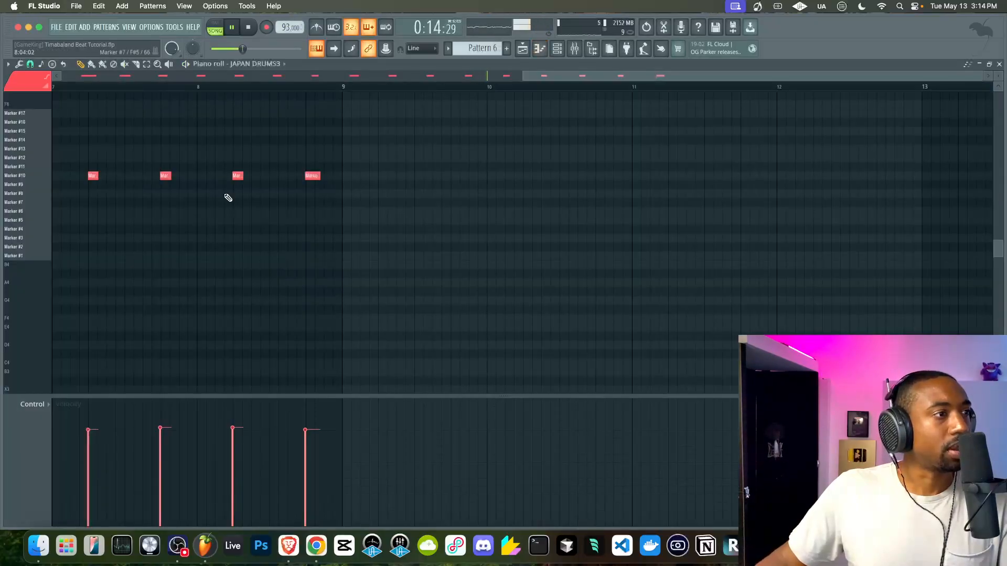
click(524, 49)
scroll(477, 222, up, 6)
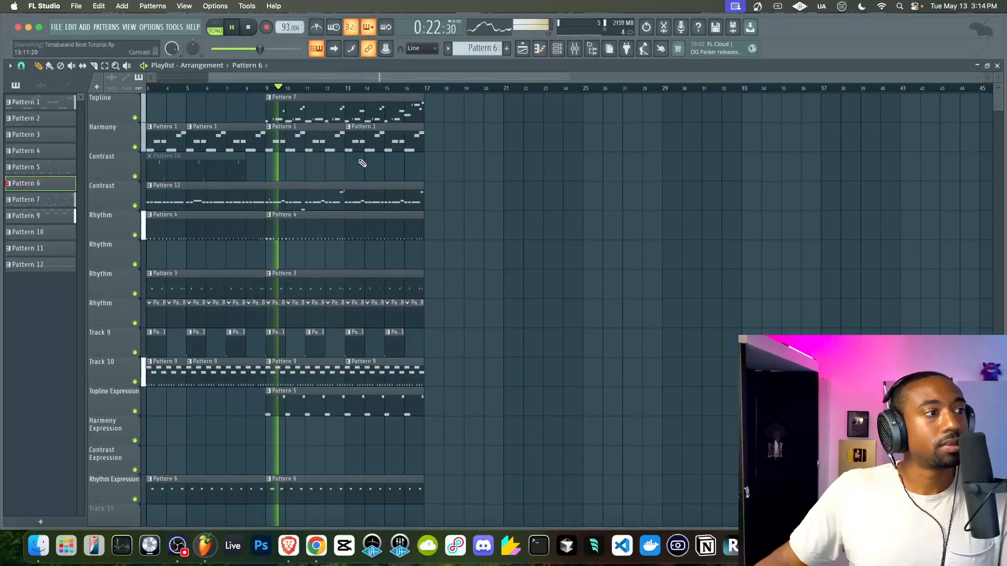
Quantize the cloudy kick notes in Pattern 4 and restart playback.
key(space)
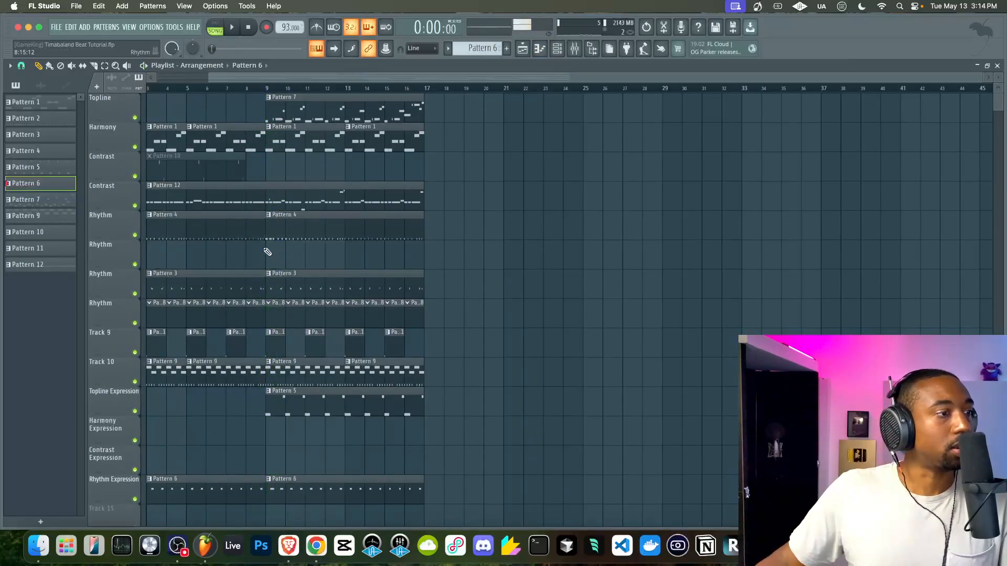
scroll(257, 199, down, 1)
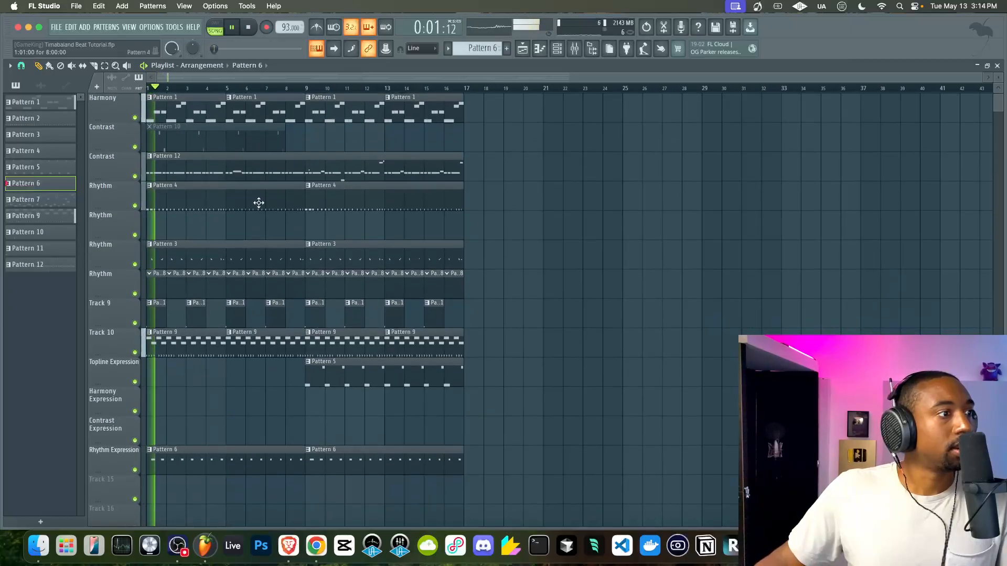
double_click(233, 193)
key(space)
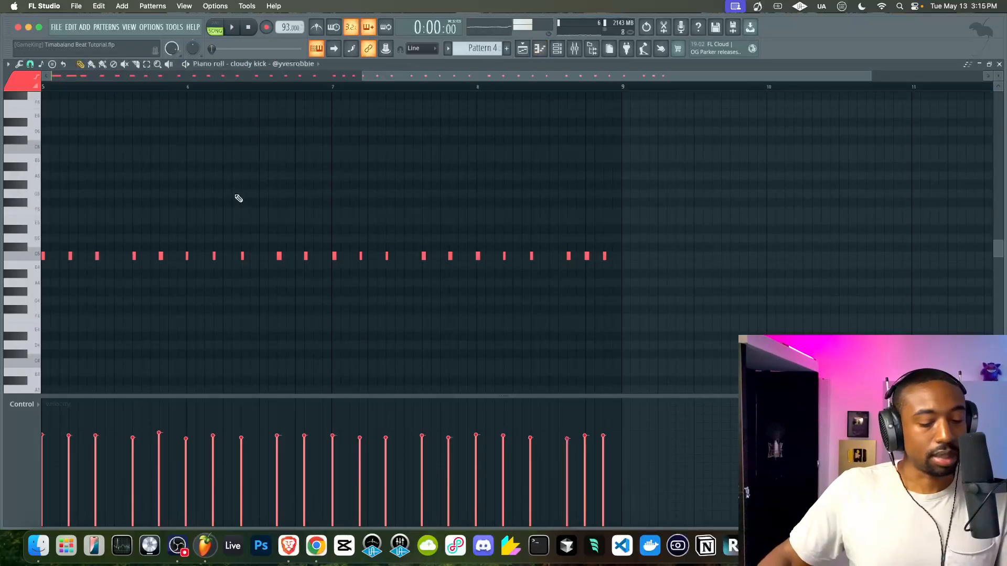
key(alt+q)
key(Return)
key(space)
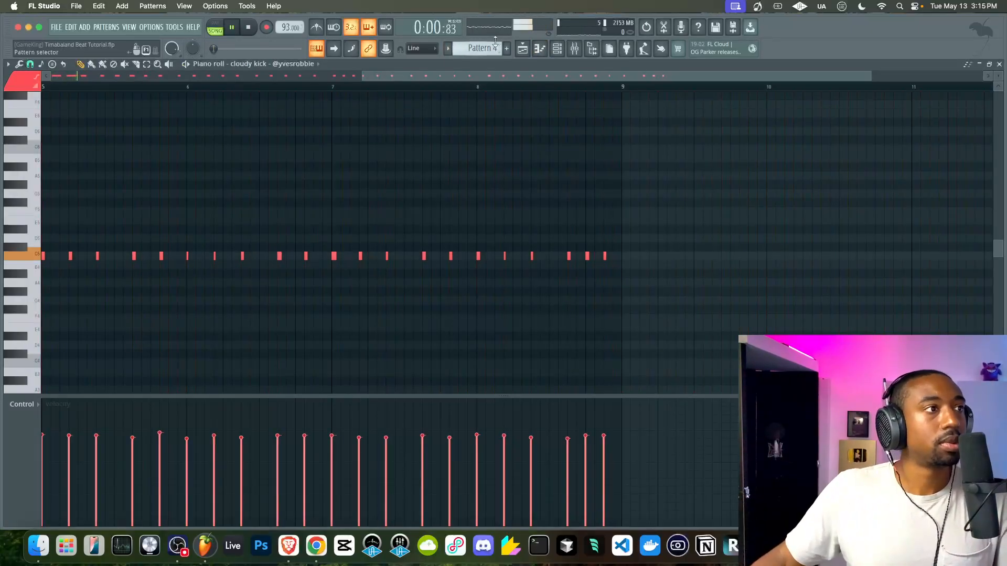
Move the Pattern 12 clip to start at bar 9 and delete the Harmony track's Pattern 1 clips at bars 9 and 13.
click(557, 52)
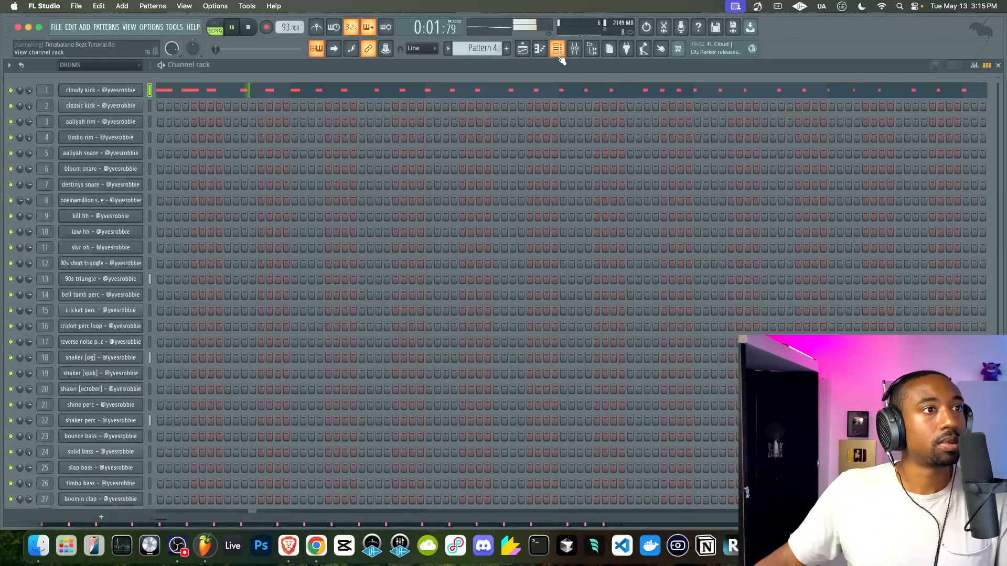
click(522, 51)
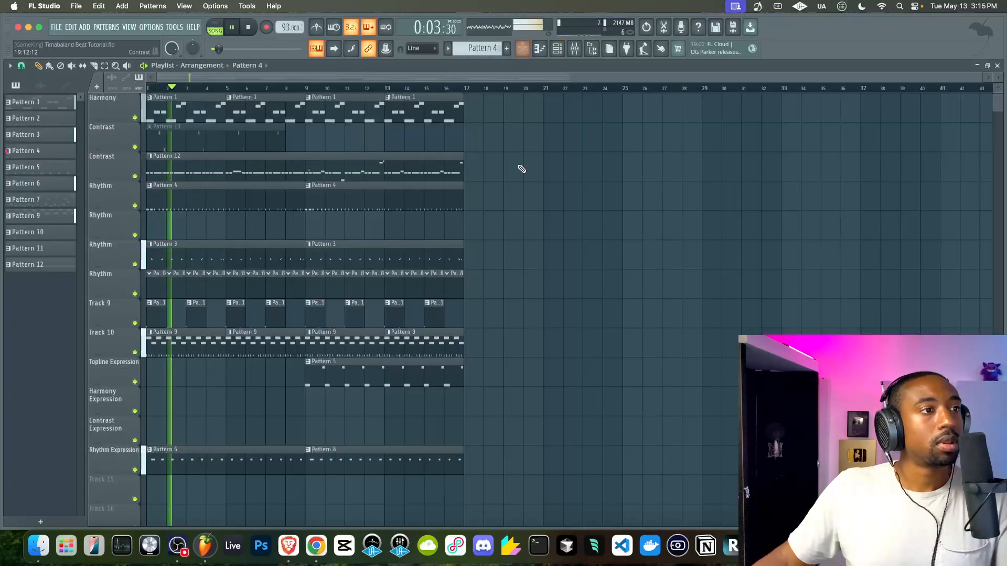
click(558, 50)
click(527, 49)
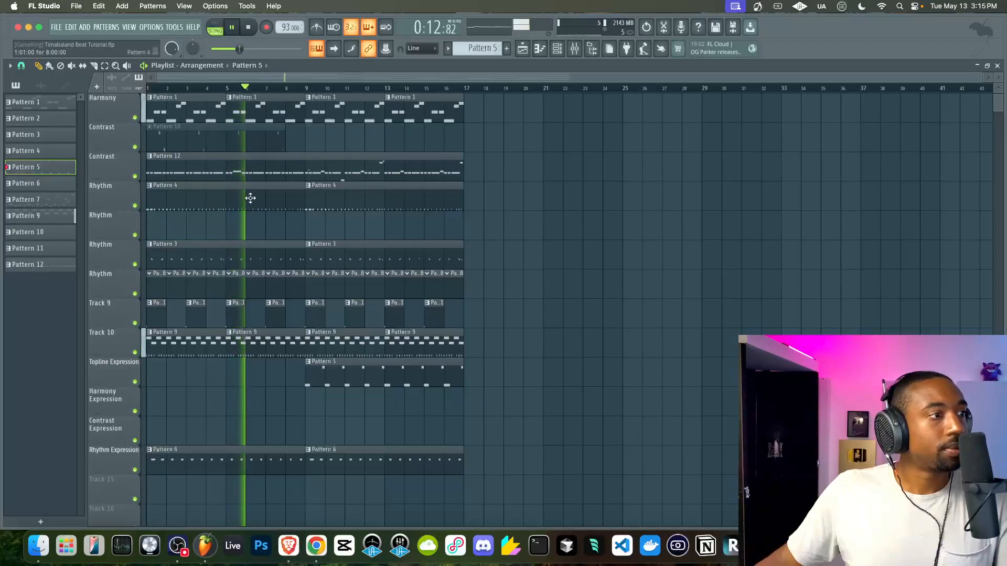
drag(174, 172, 332, 171)
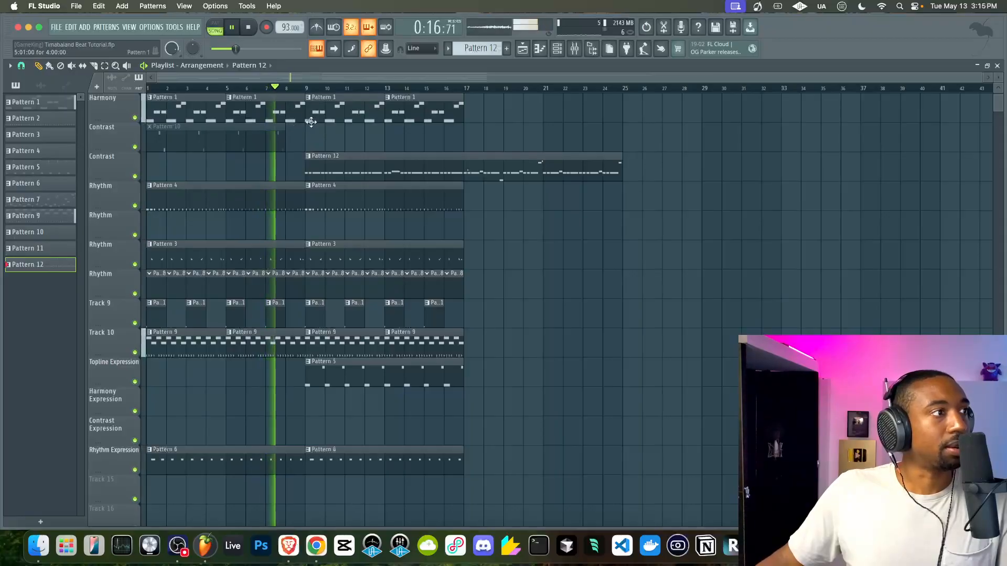
scroll(312, 126, up, 1)
right_click(314, 142)
right_click(417, 148)
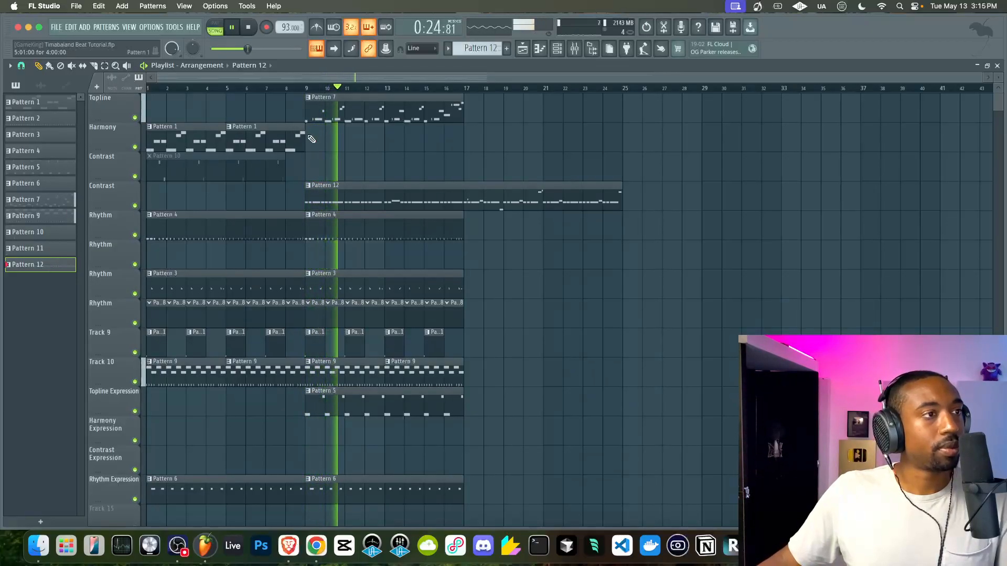
click(557, 49)
click(520, 48)
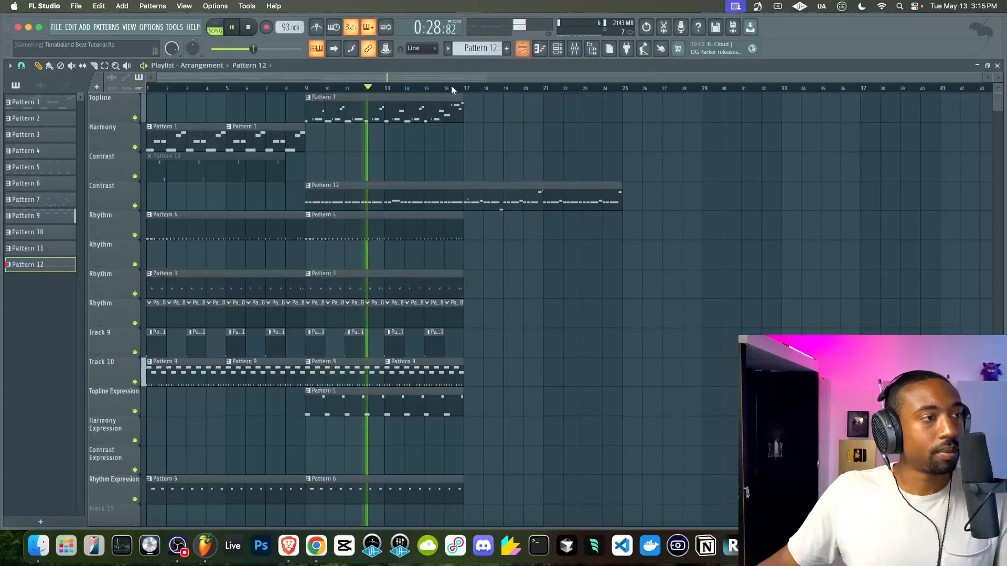
Duplicate the clips from bars 9 to 17, leaving out Pattern 12, so they repeat from bar 17, and clear the selection.
drag(472, 442, 489, 135)
scroll(489, 135, up, 3)
scroll(490, 135, right, 3)
drag(432, 110, 378, 114)
key(ctrl+b)
key(ctrl+d)
Audition the bass samples with the beat, cut the solid bass's volume envelope release to minimum and set its pitch range to 1.
click(557, 51)
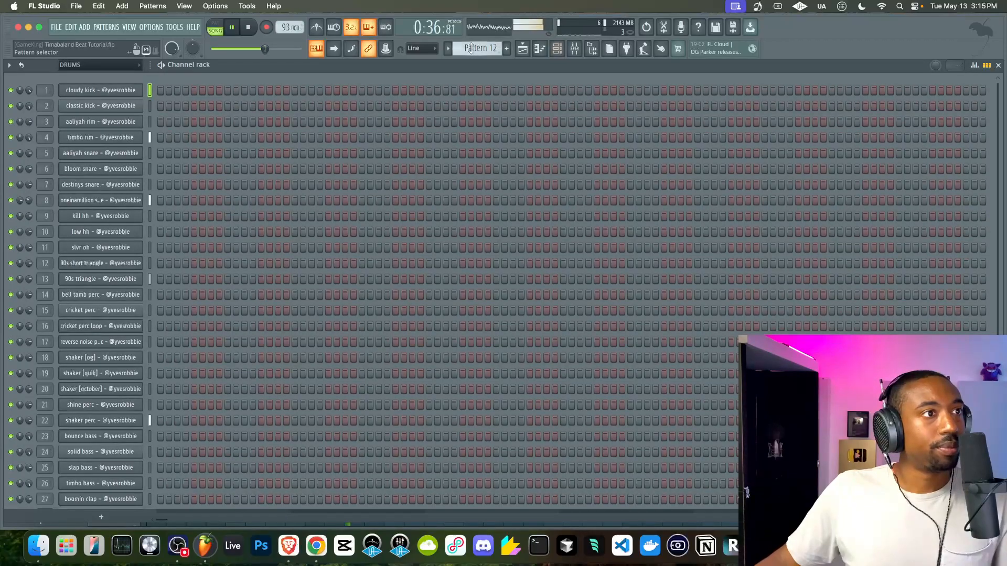
scroll(200, 267, down, 4)
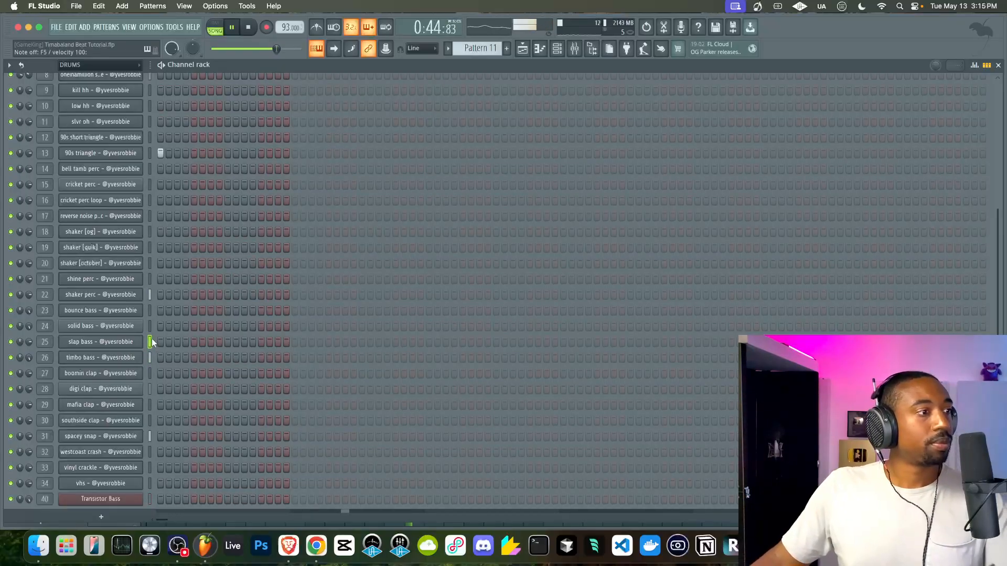
click(120, 326)
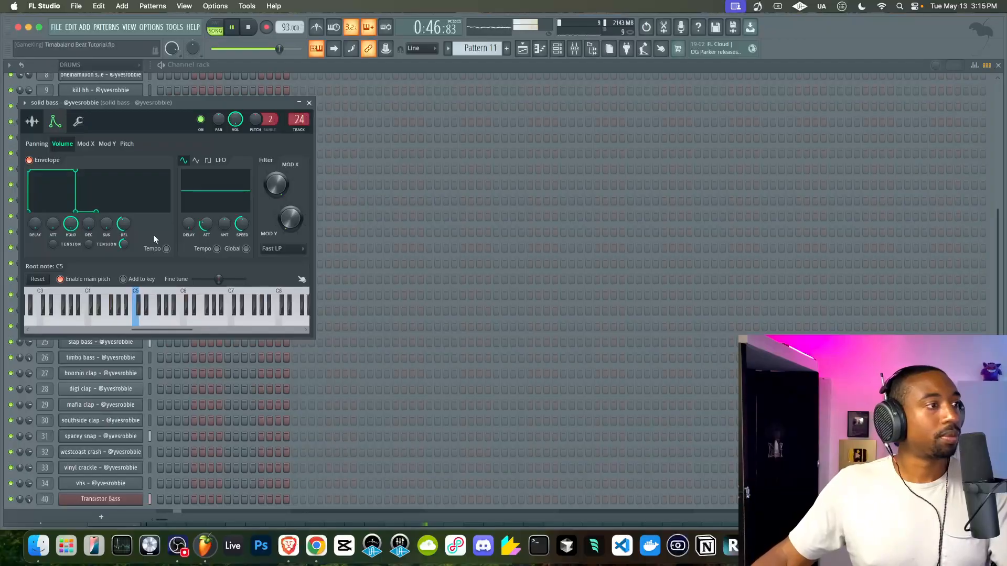
click(309, 103)
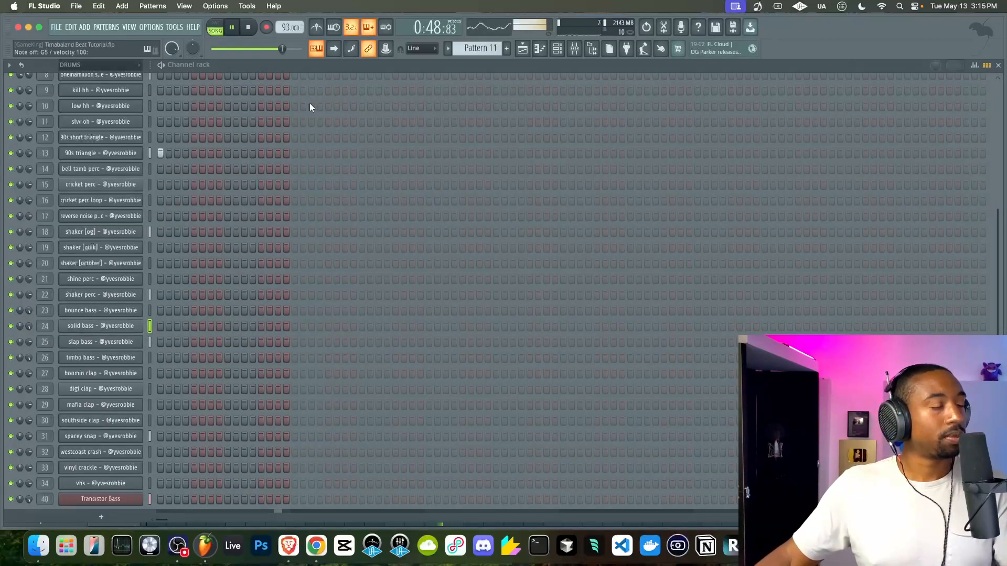
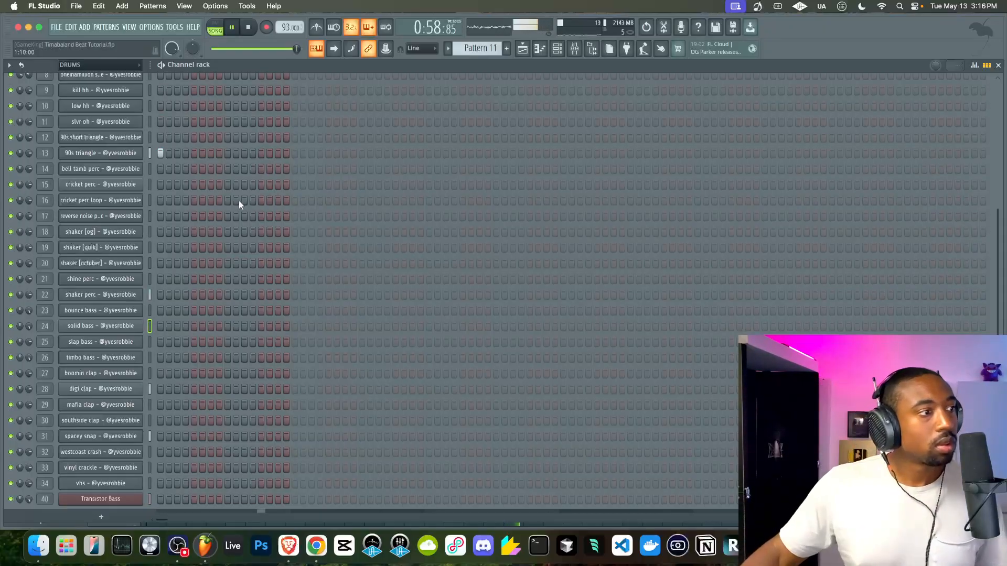
click(120, 325)
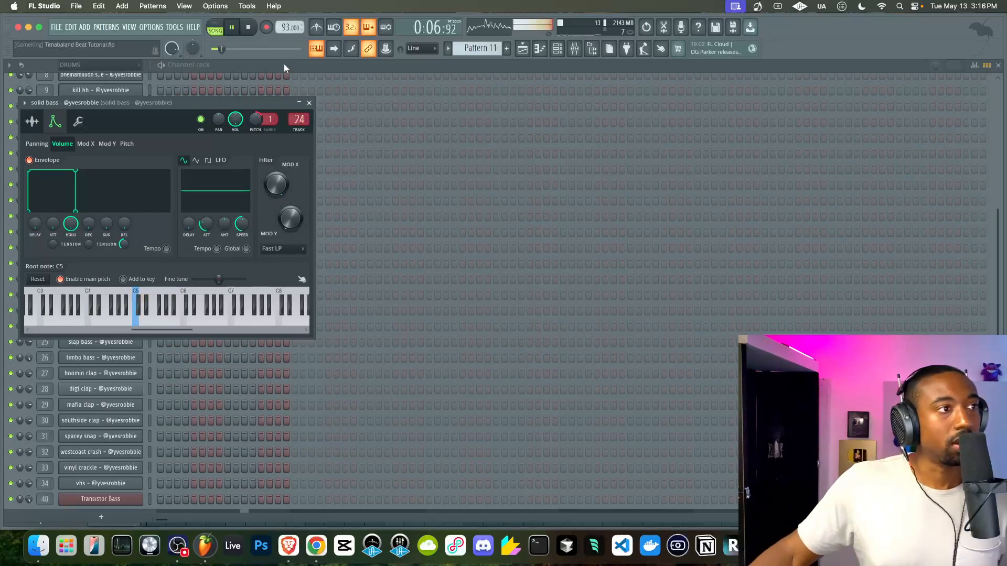
click(309, 103)
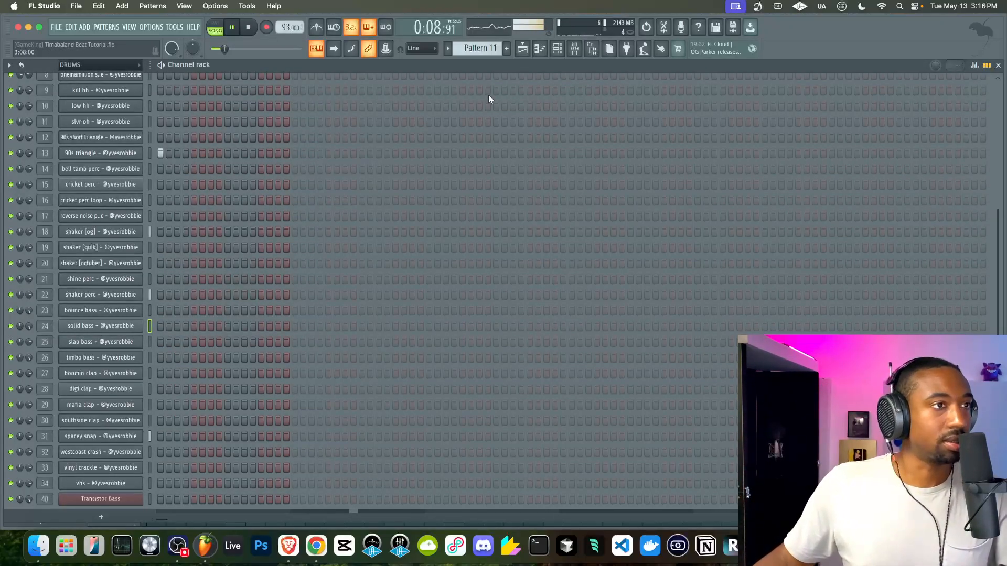
Stop playback, save the project and resume playing the arrangement.
key(F5)
key(space)
key(ctrl+s)
key(space)
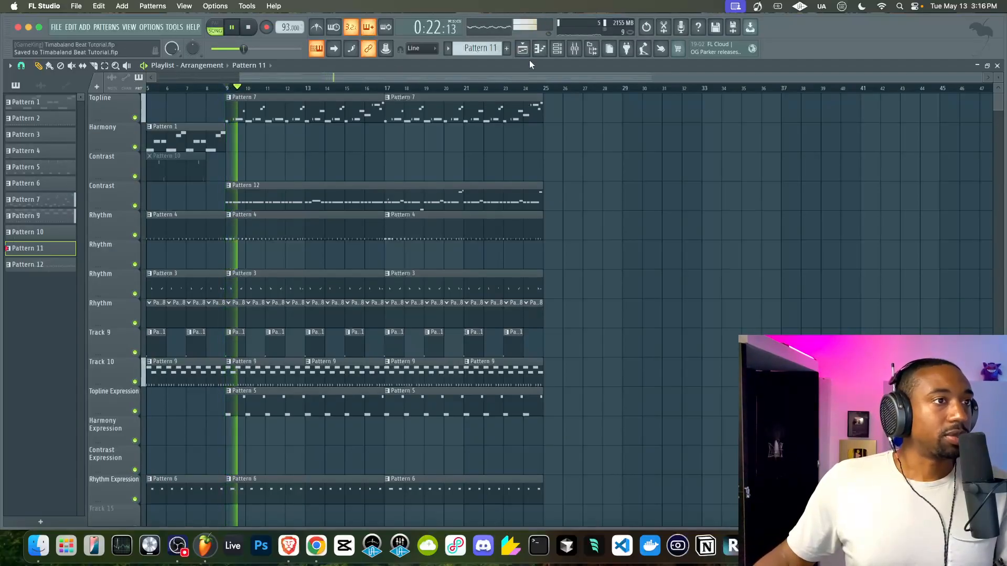
Set the cloudy kick's pitch knob range to 1 semitone in its channel settings.
key(F6)
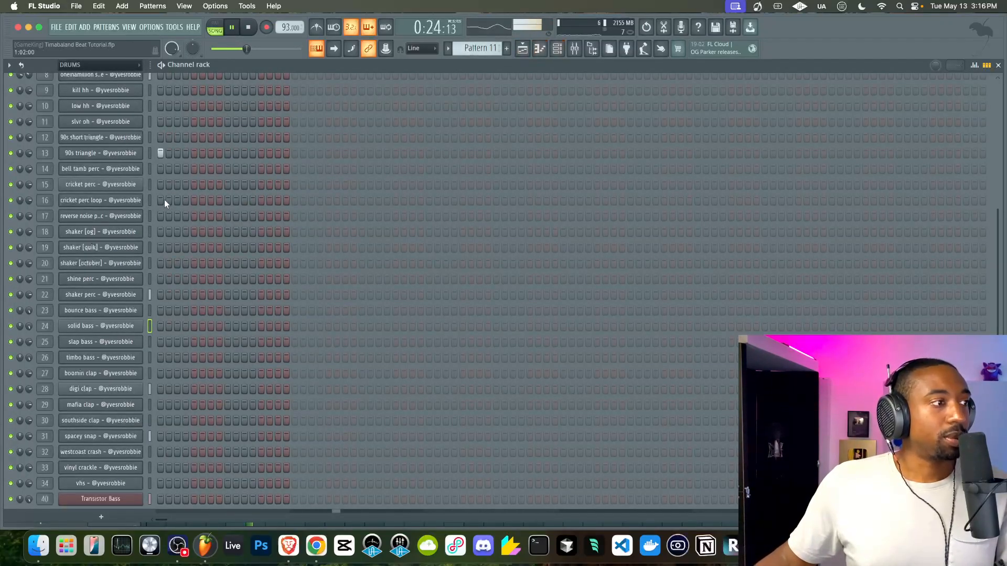
scroll(154, 253, up, 4)
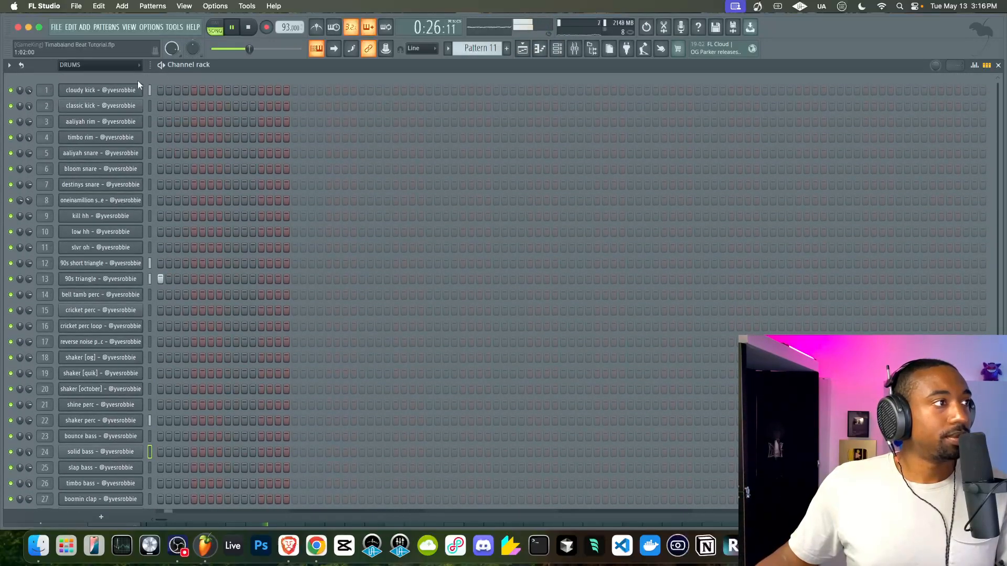
click(135, 92)
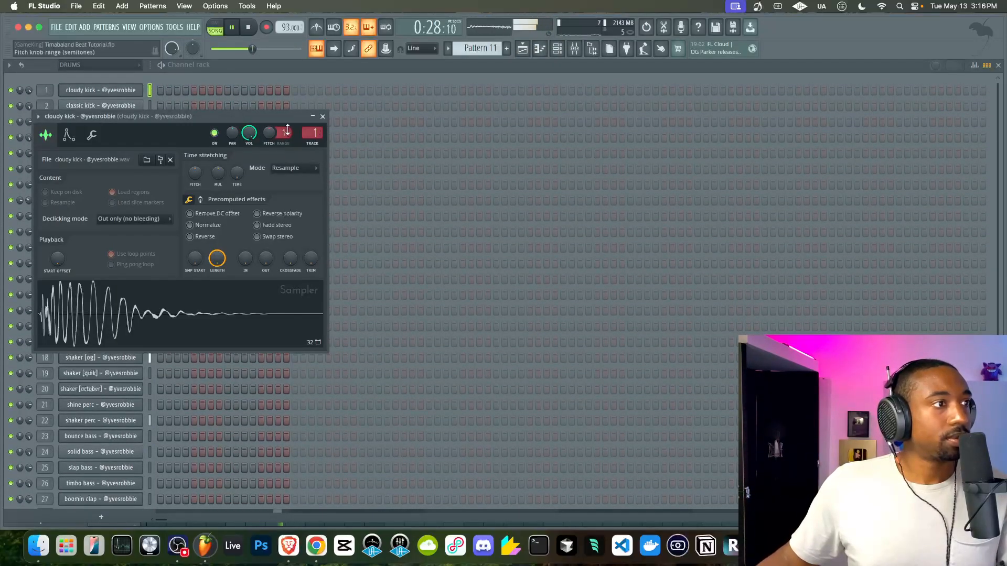
click(322, 116)
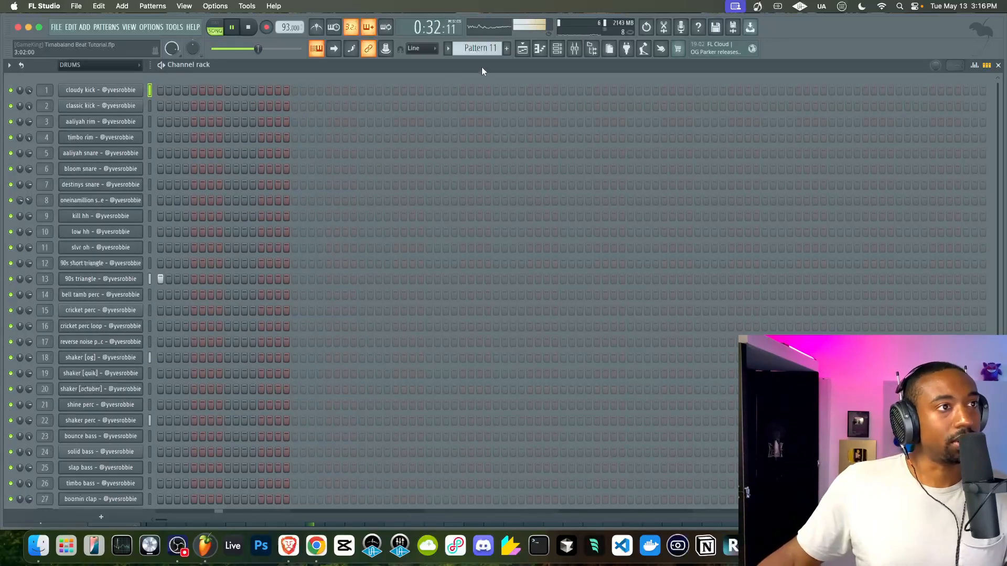
Switch to the next empty pattern, Pattern 8, keeping its default name, and bring the bass channels into view.
drag(490, 48, 490, 43)
right_click(490, 49)
click(545, 59)
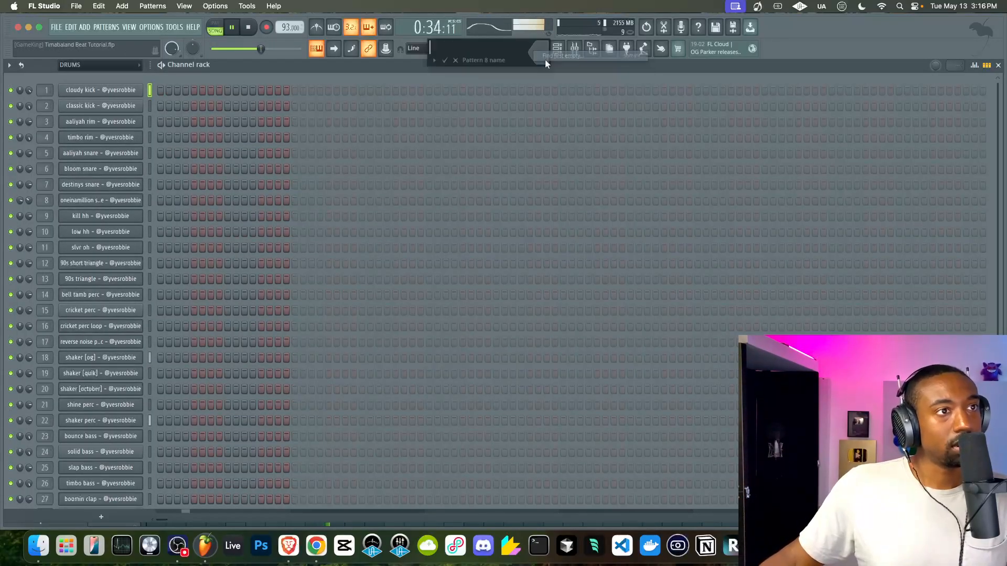
key(Return)
scroll(153, 435, down, 3)
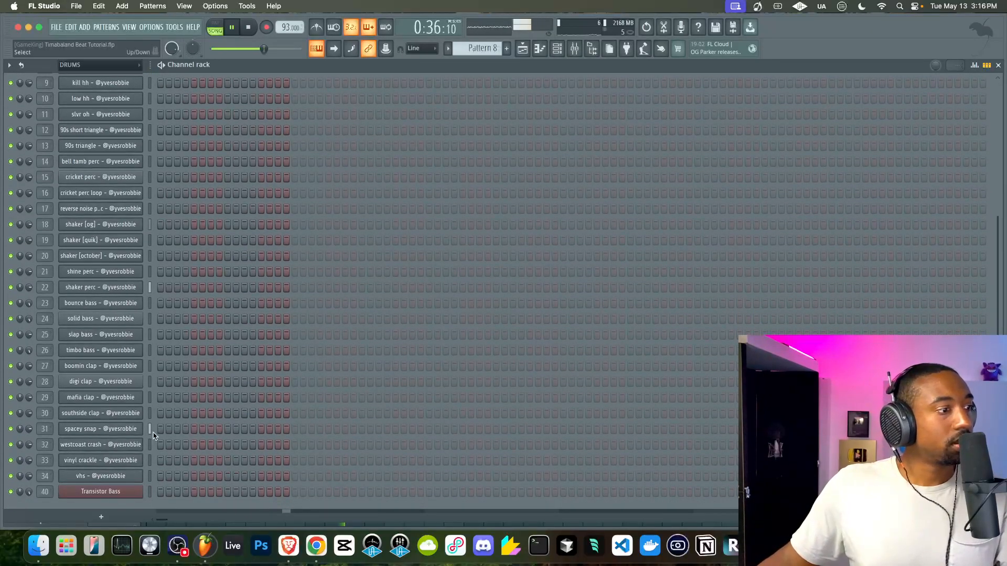
Set the Transistor Bass channel's pitch knob range to 1 and close its settings.
click(101, 491)
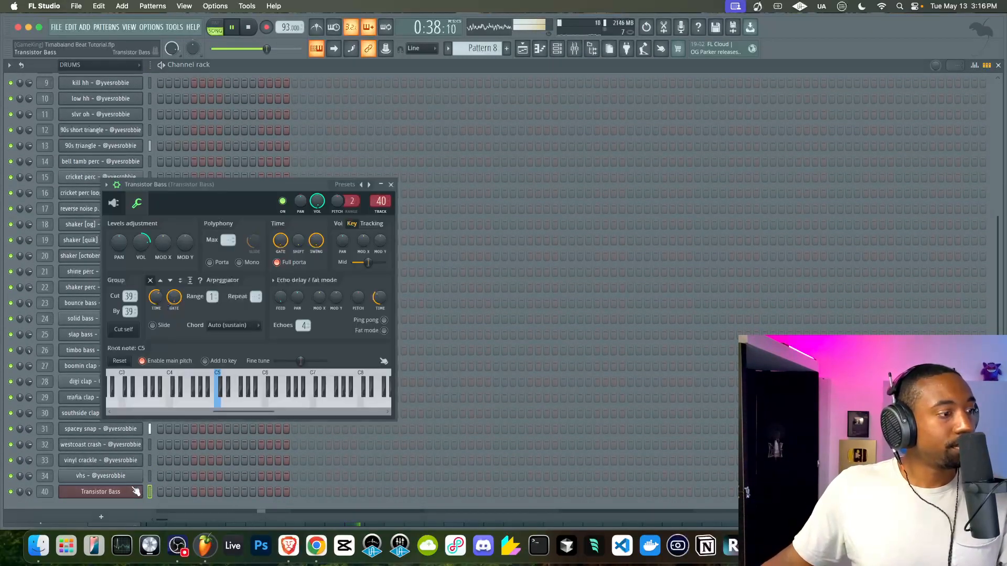
key(space)
key(space)
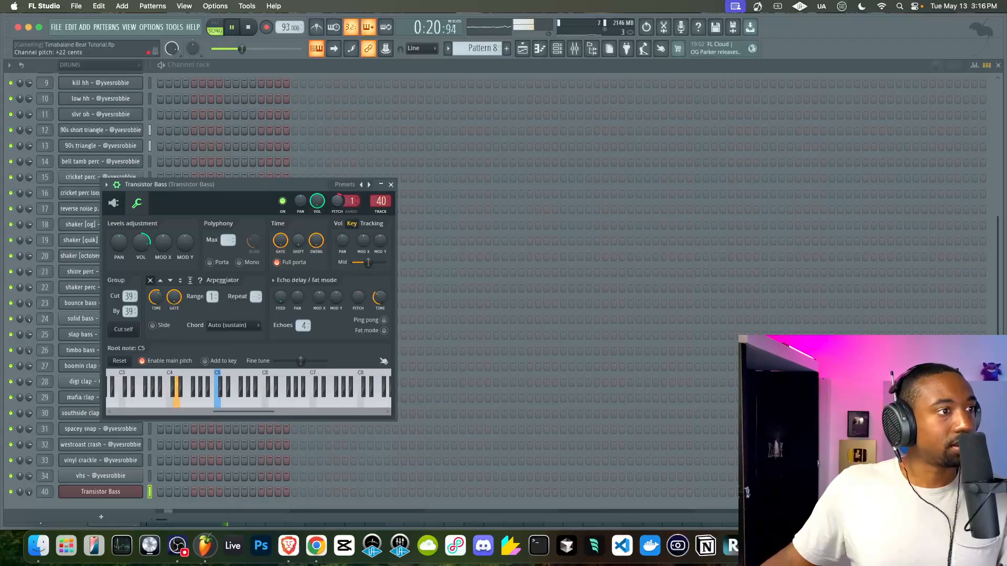
drag(340, 206, 339, 203)
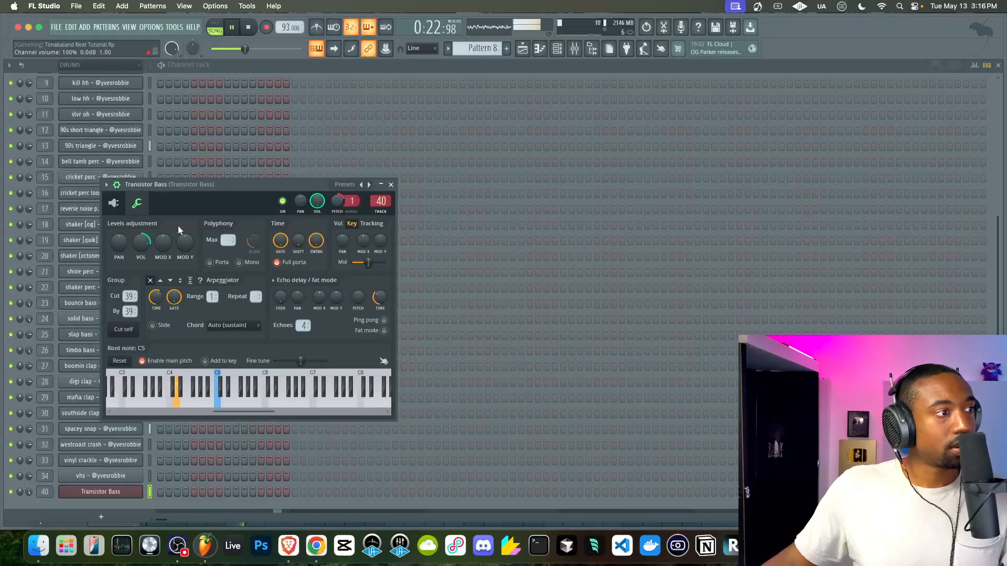
click(390, 185)
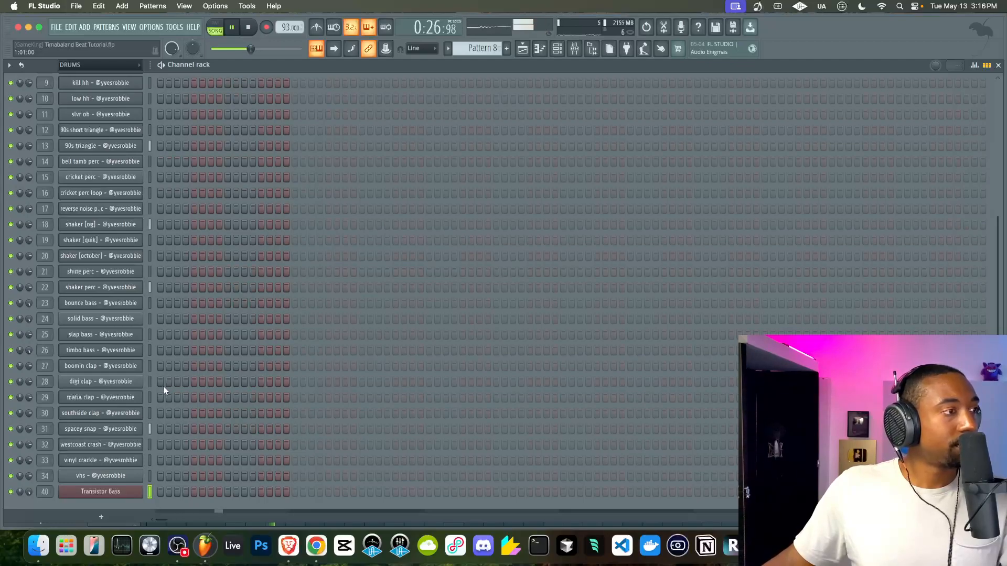
Stop playback, check the INSTRUMENTS channel group, and return to the DRUMS group with Transistor Bass in view.
click(522, 49)
key(space)
click(557, 49)
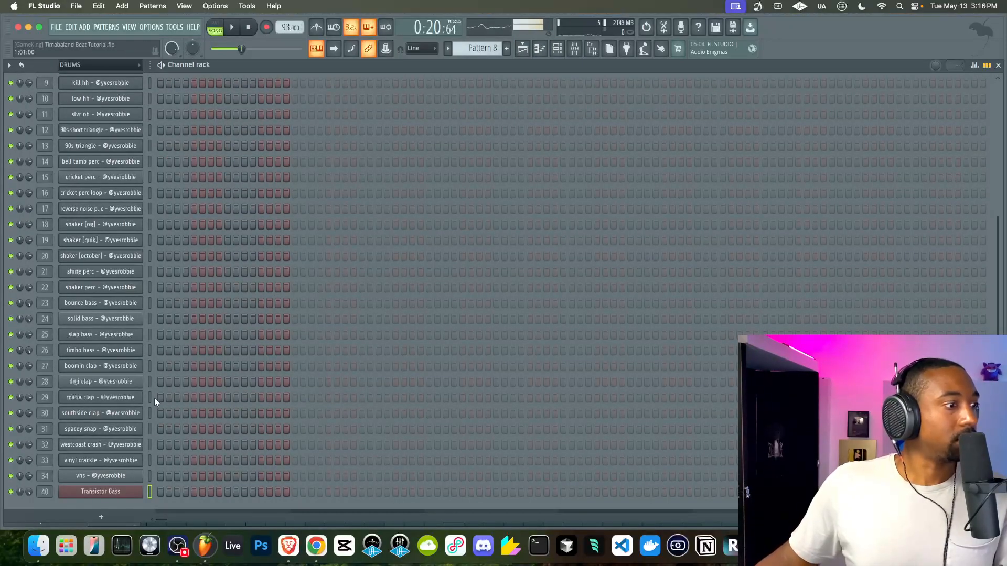
click(10, 65)
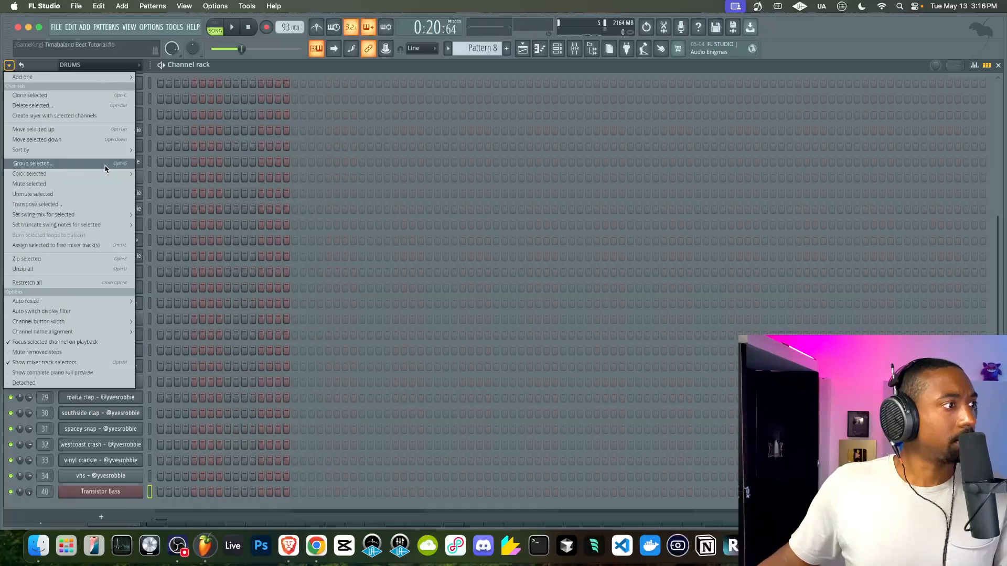
click(111, 67)
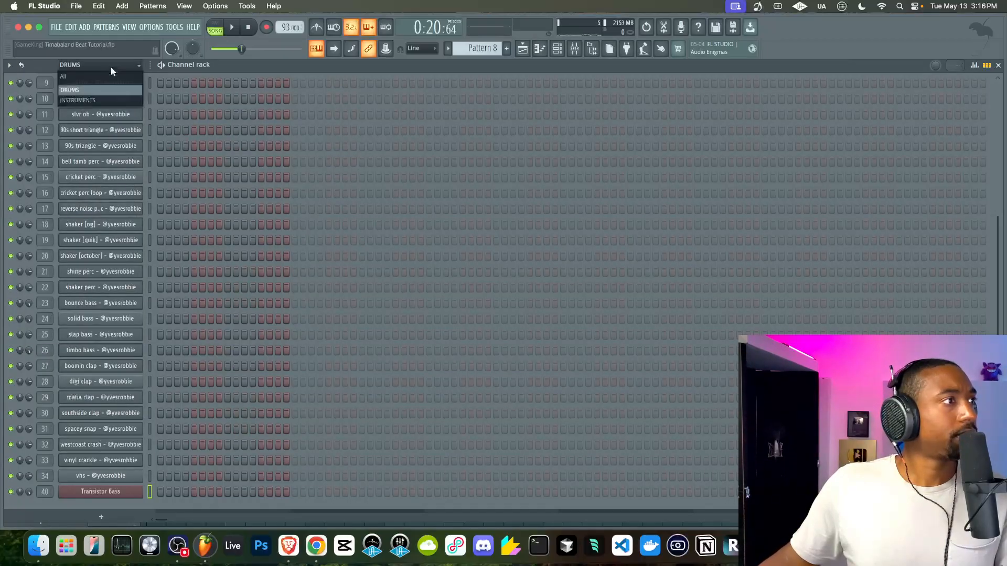
click(91, 100)
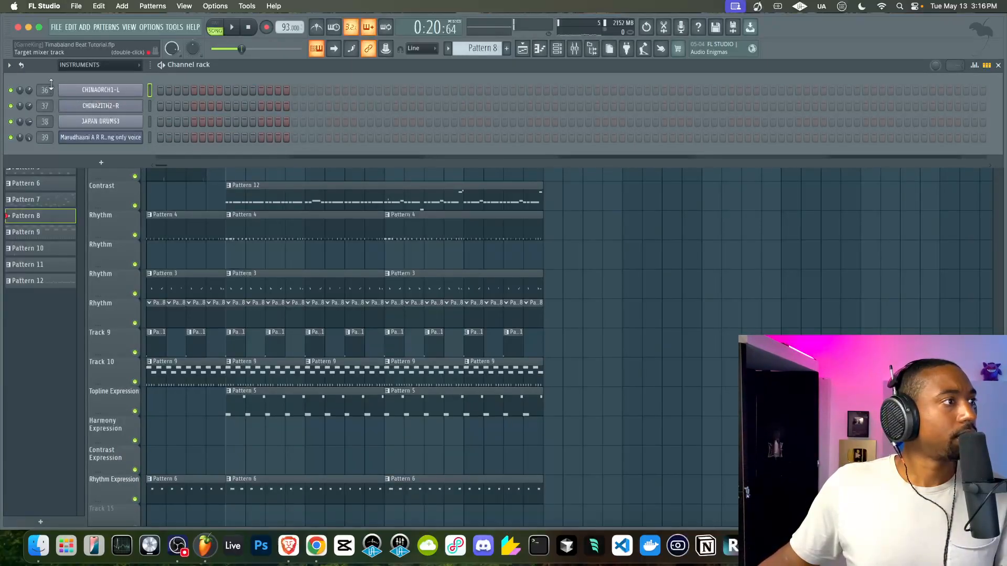
click(83, 65)
click(77, 89)
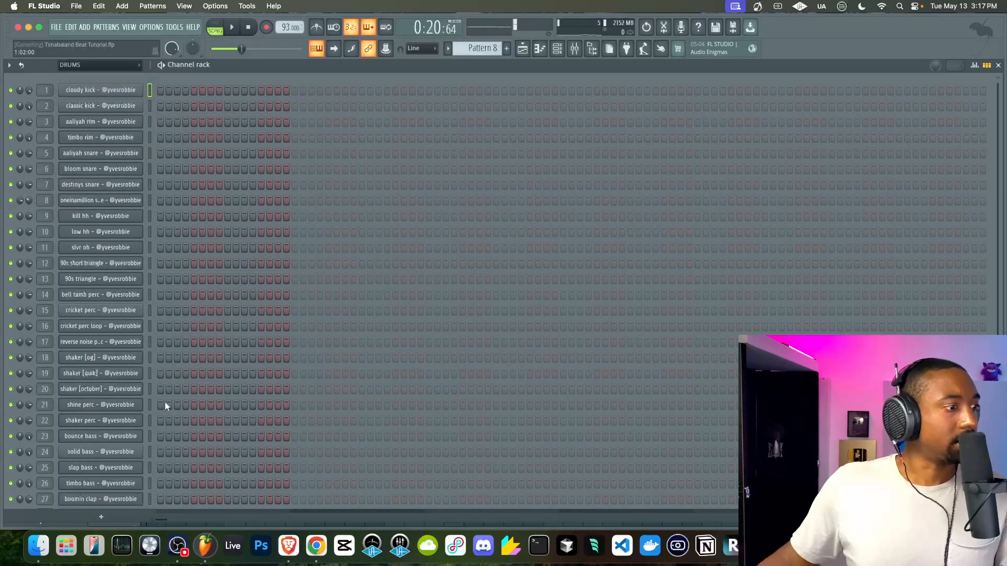
scroll(168, 399, down, 4)
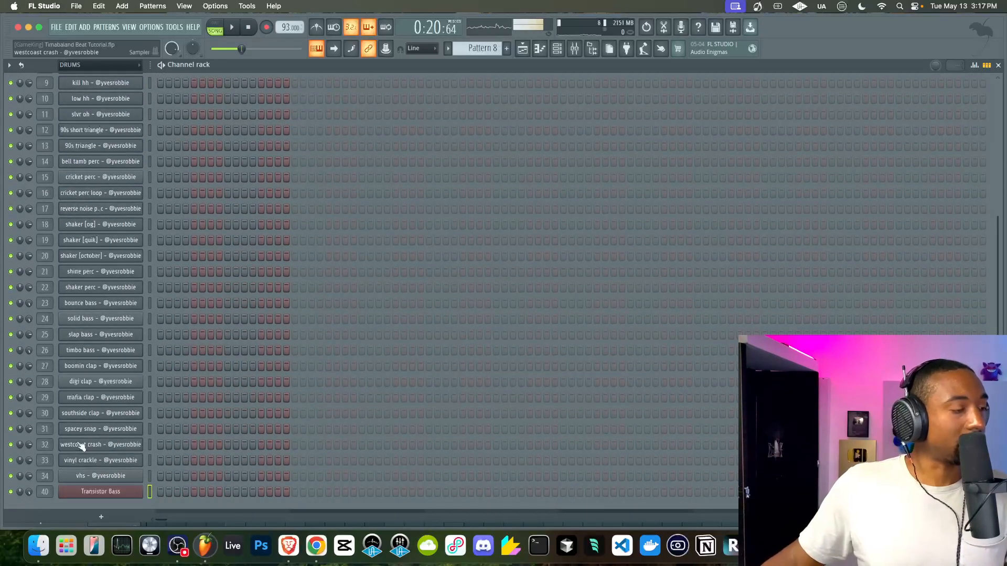
right_click(106, 492)
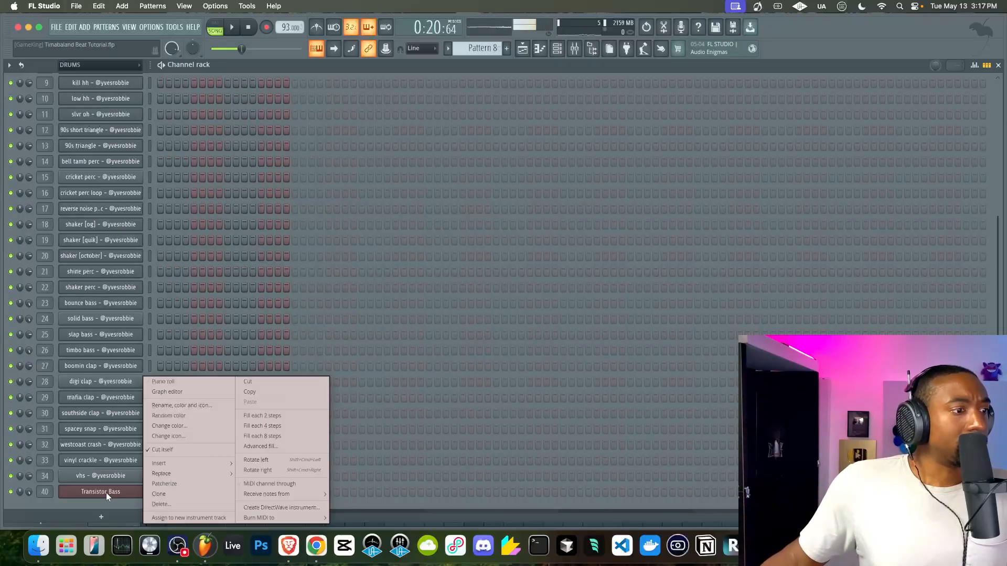
click(95, 499)
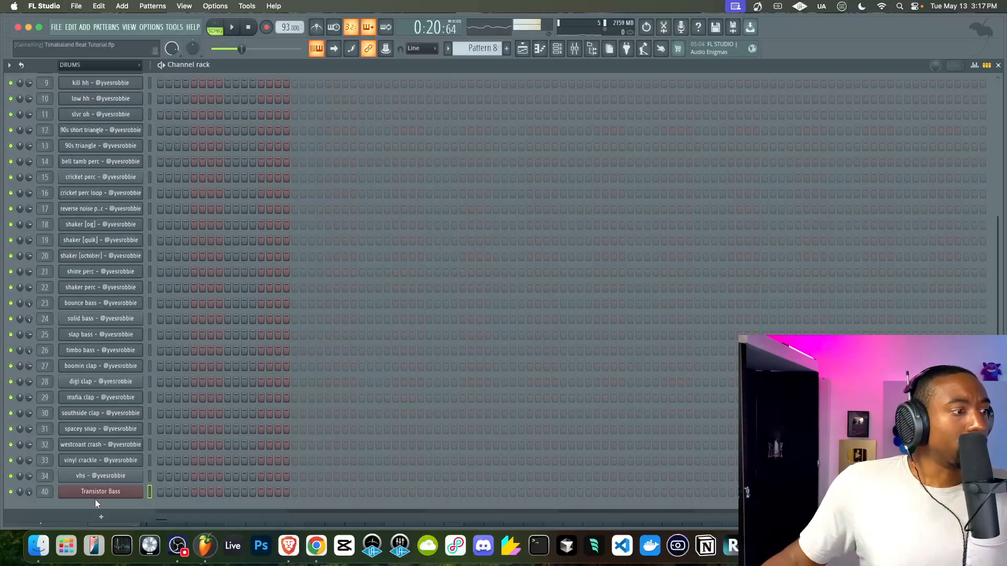
click(9, 64)
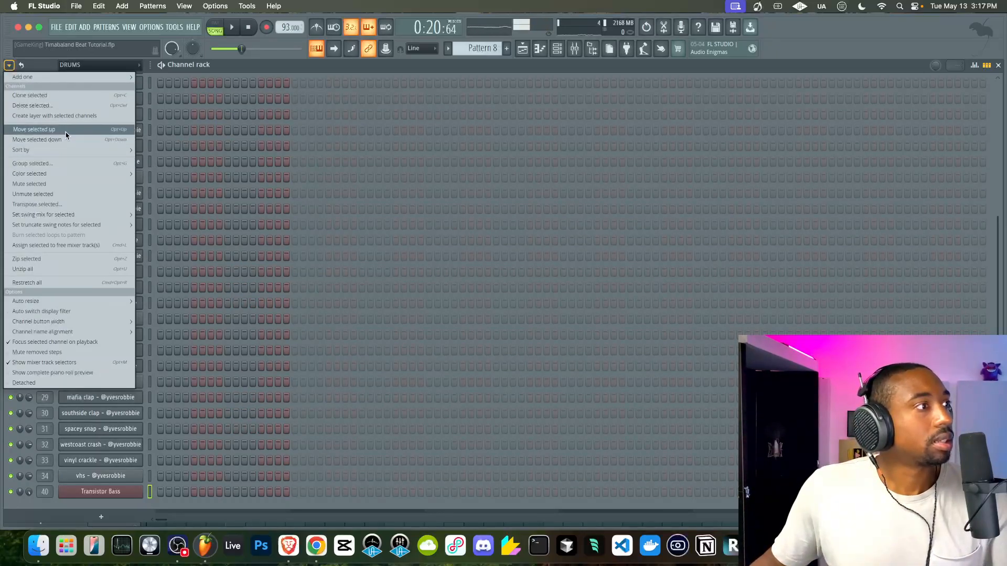
mouse_move(63, 151)
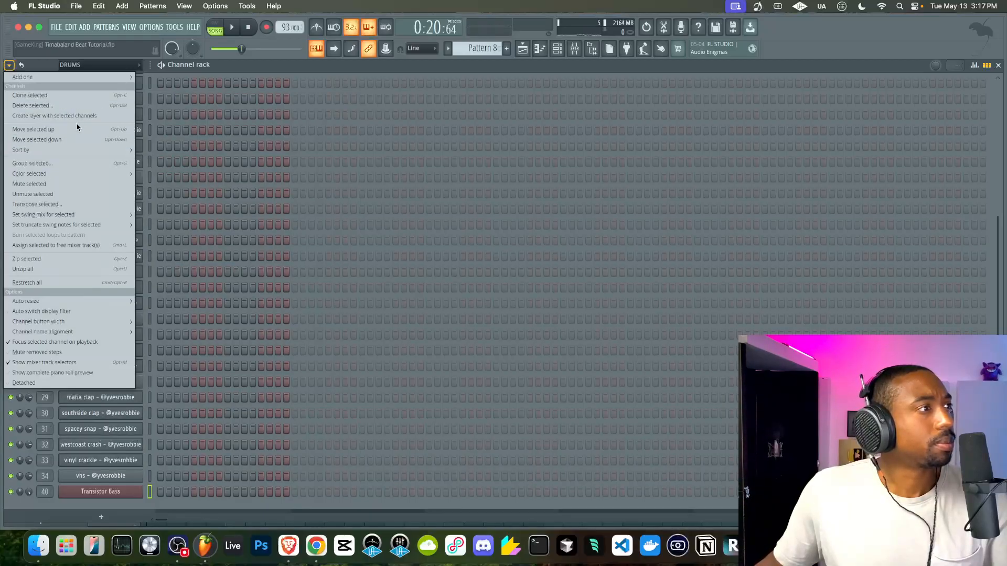
click(64, 163)
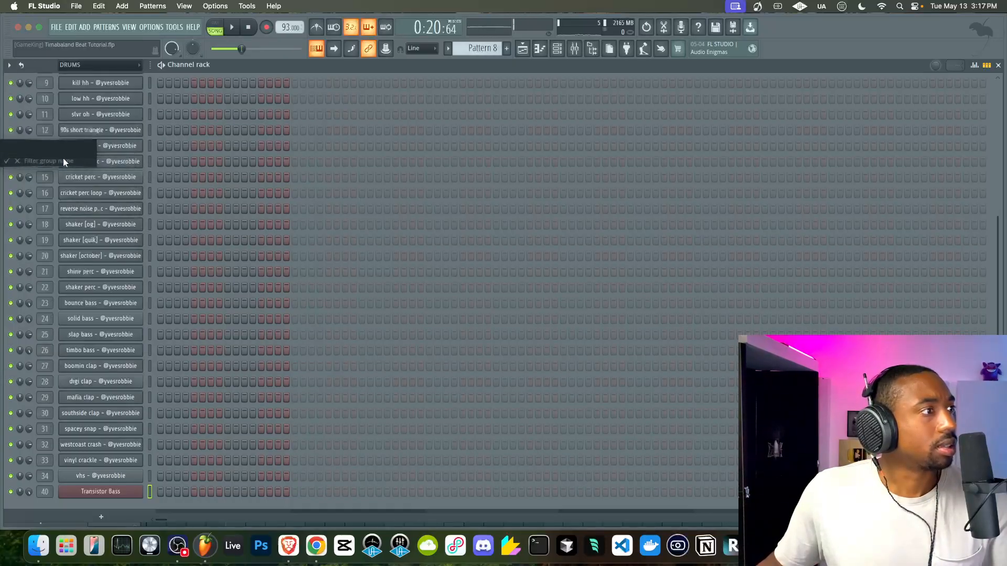
click(18, 161)
key(space)
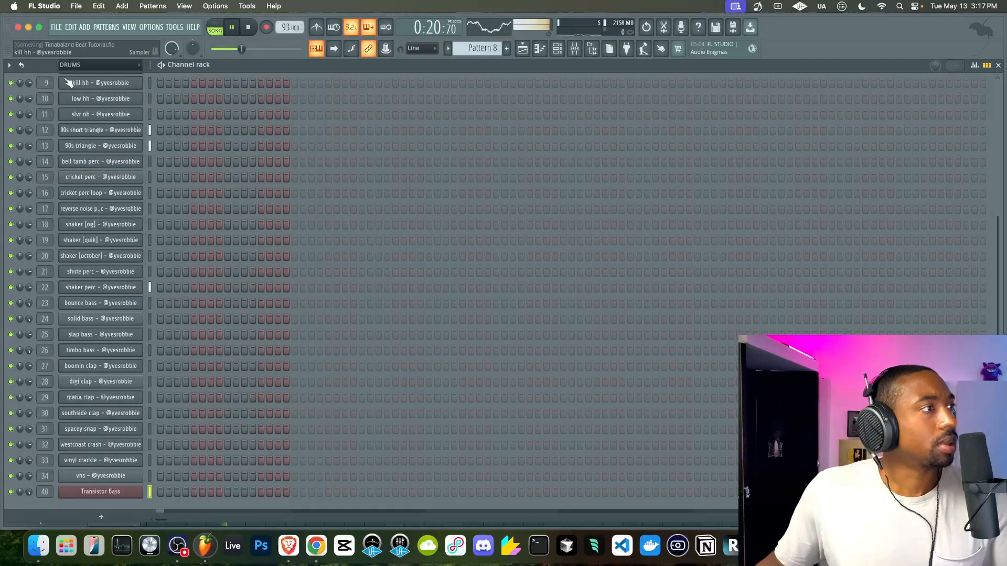
click(11, 65)
mouse_move(83, 180)
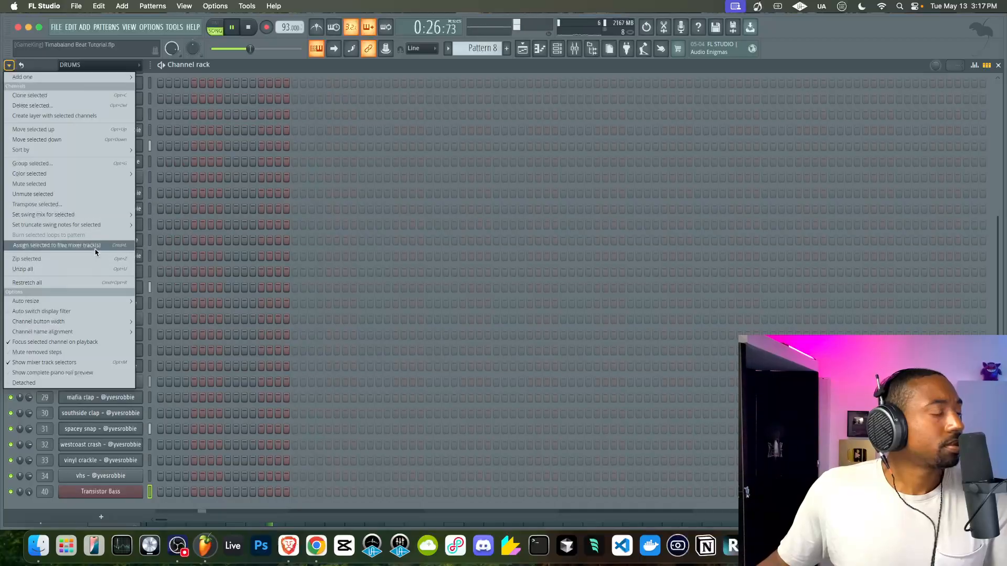
click(74, 284)
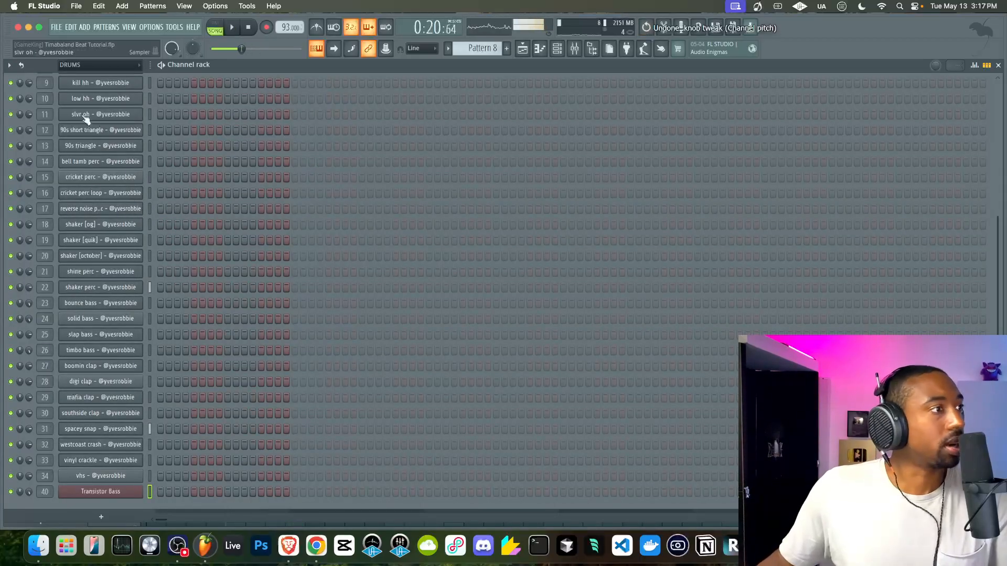
click(135, 65)
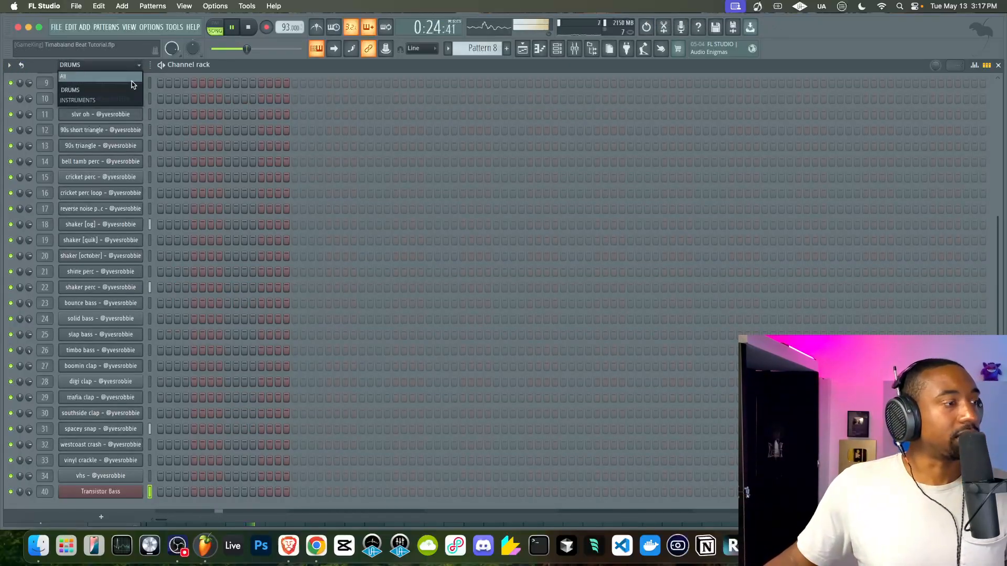
right_click(126, 490)
right_click(125, 489)
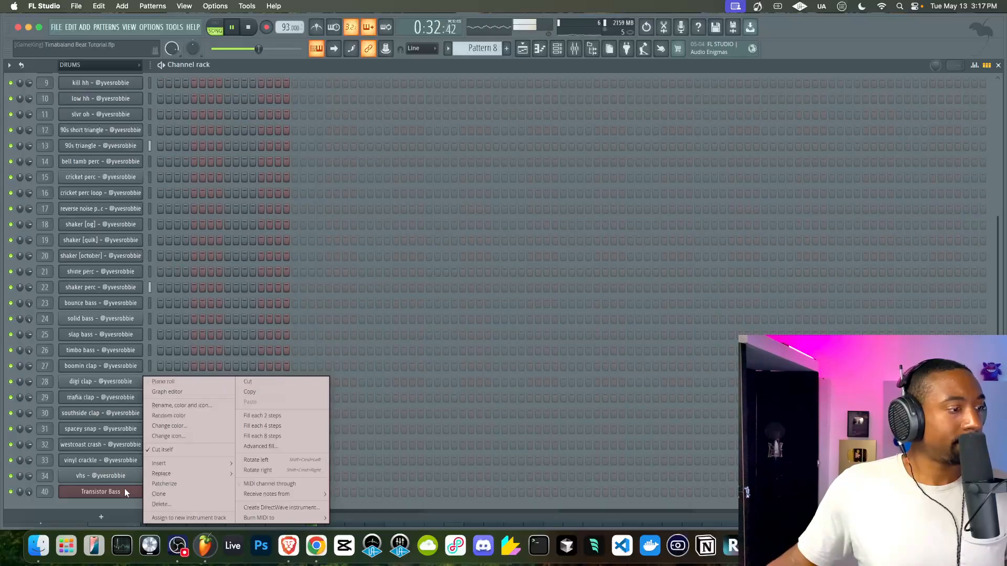
click(88, 502)
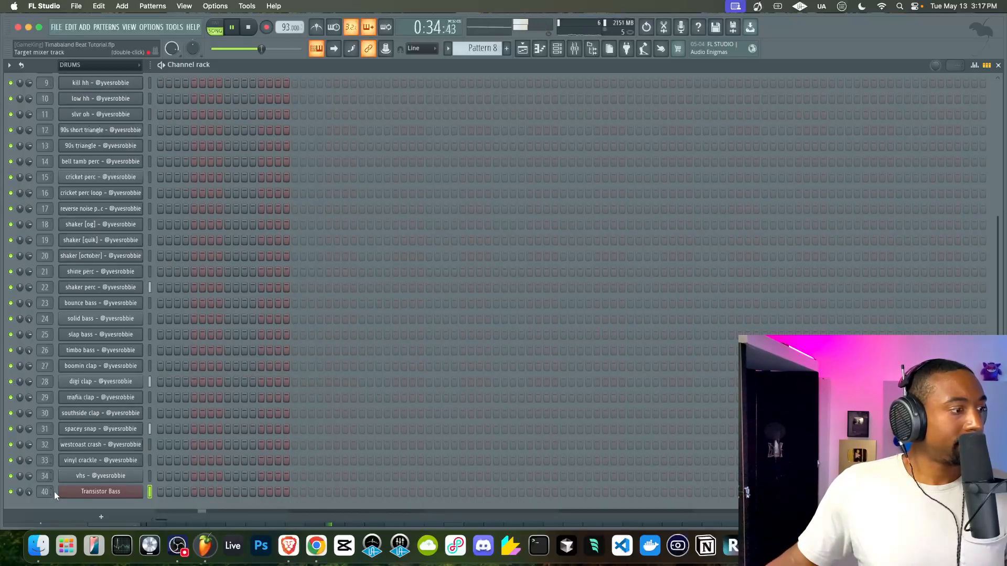
Filter the channel rack to the INSTRUMENTS group and resume playing the arrangement.
scroll(99, 362, up, 6)
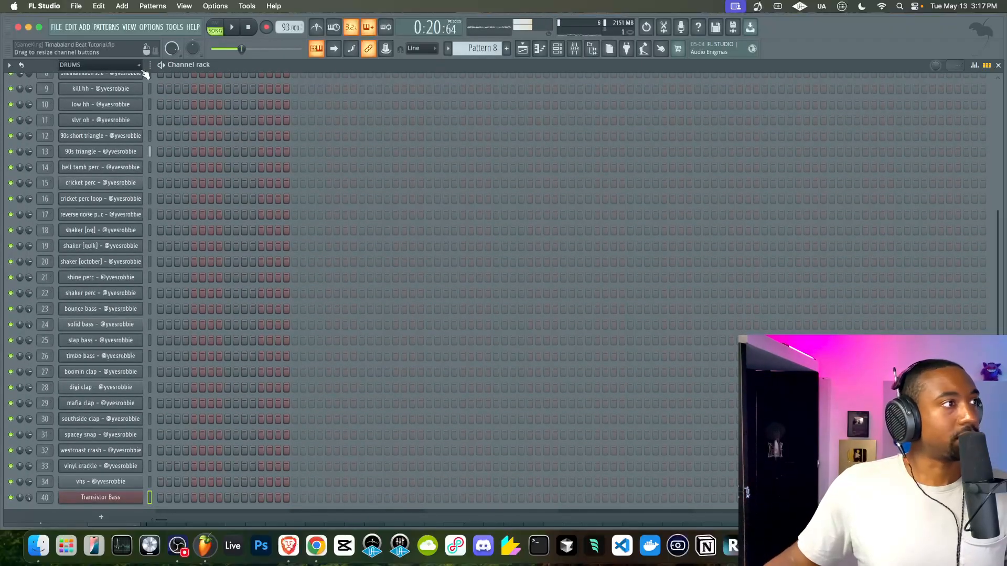
click(85, 65)
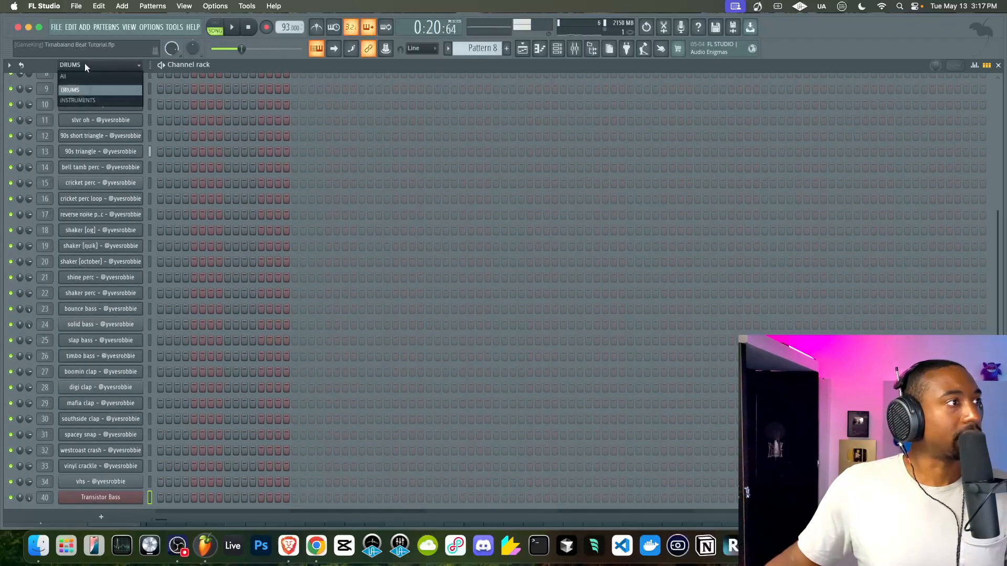
click(86, 99)
key(space)
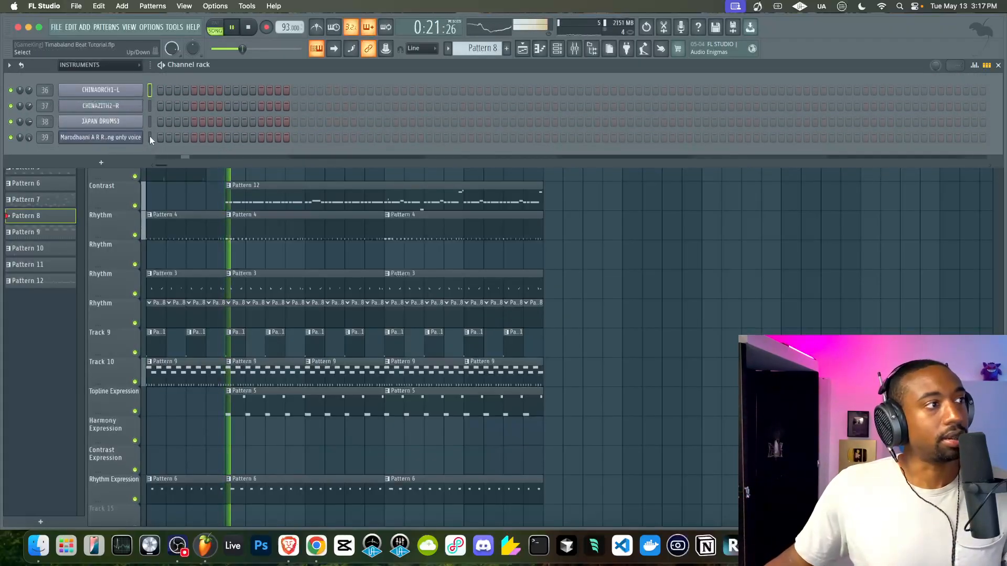
Show the playlist and audition the arrangement from the start and from bar 9.
key(F6)
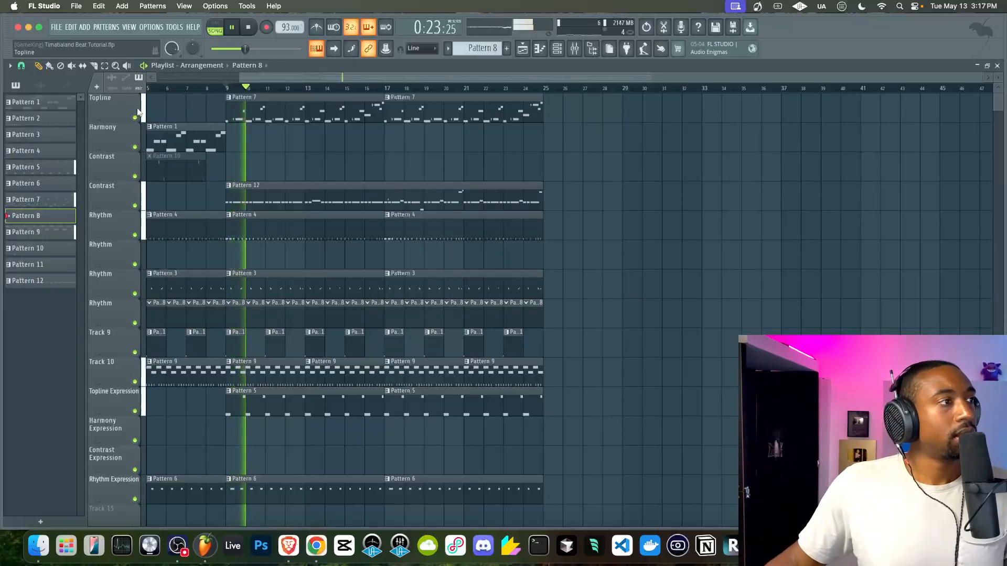
key(space)
click(249, 29)
key(space)
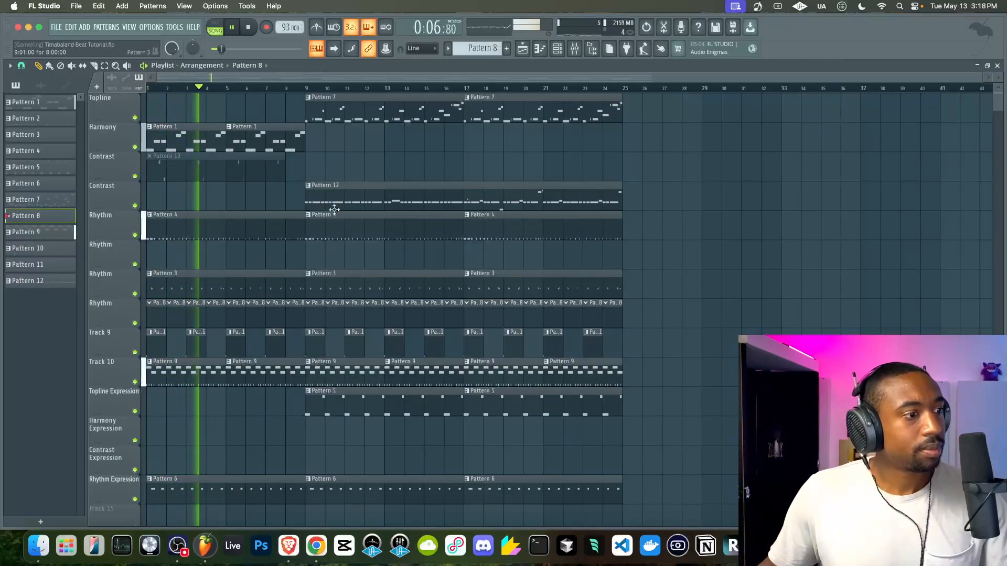
click(310, 88)
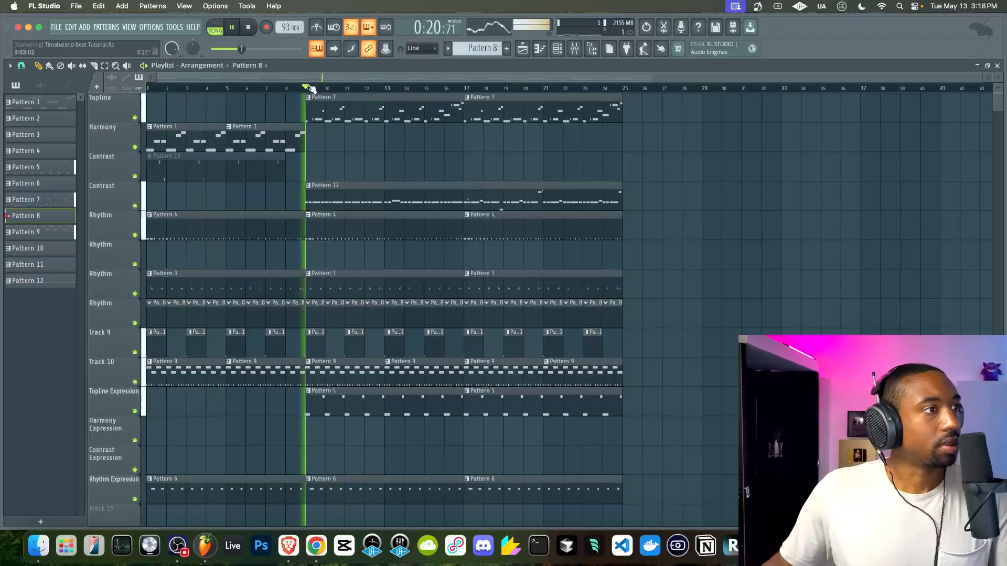
Try placing a Pattern 5 clip at the start of the Topline Expression track.
click(338, 395)
click(164, 391)
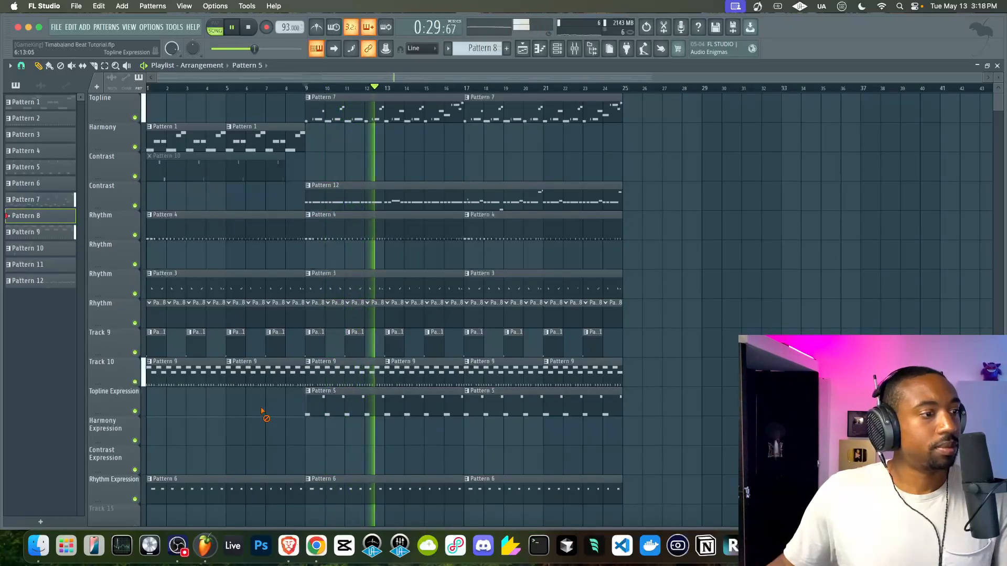
key(ctrl+z)
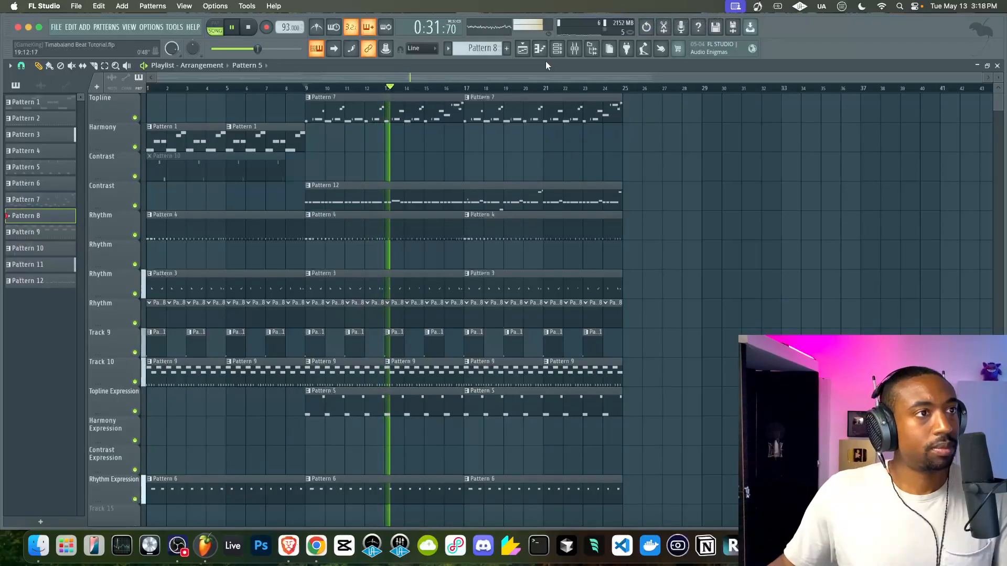
Return to the channel rack, check the notes in the neighbouring patterns and reselect the empty Pattern 8.
click(557, 48)
scroll(479, 48, up, 2)
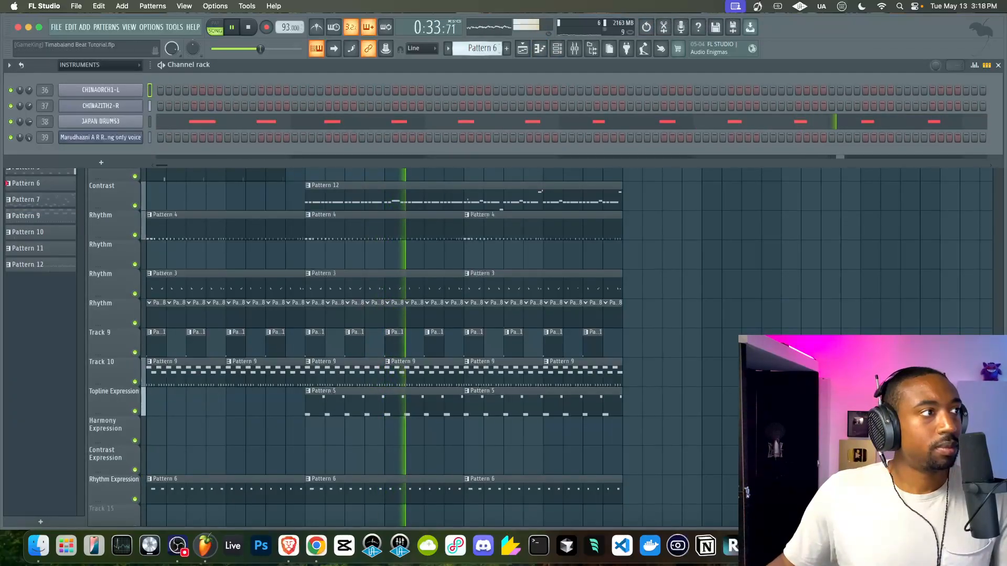
scroll(478, 48, down, 3)
scroll(478, 48, up, 1)
scroll(478, 48, down, 4)
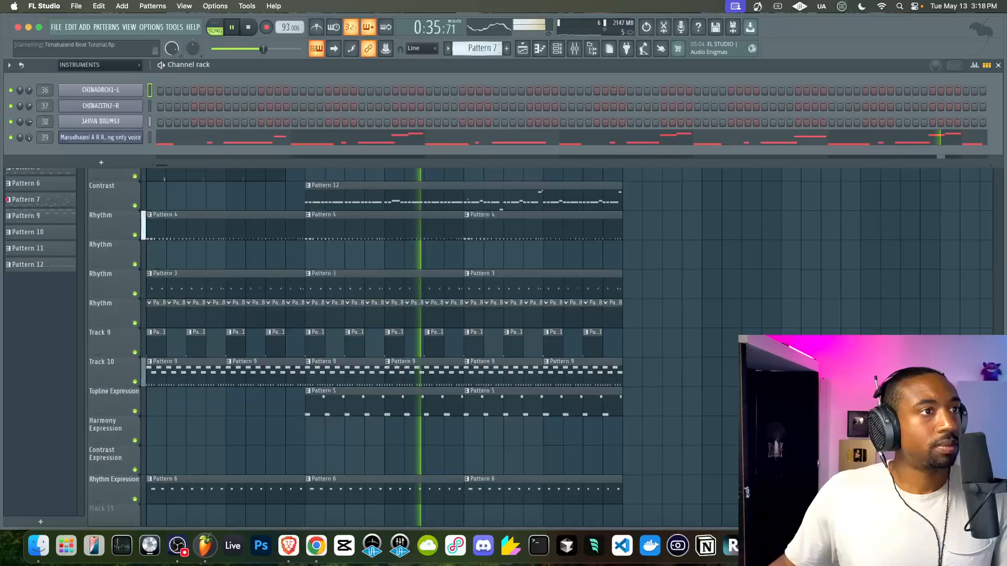
scroll(478, 48, up, 4)
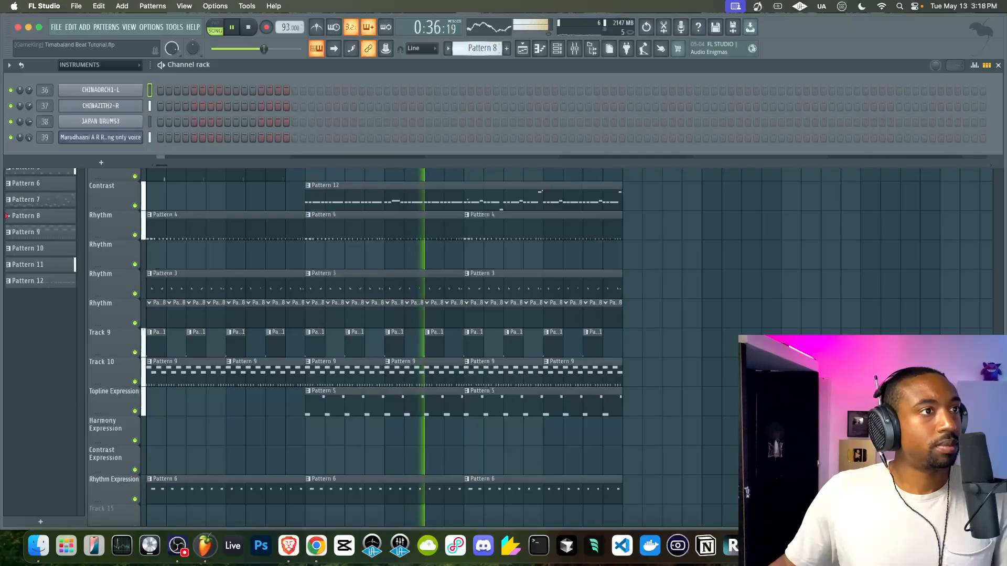
Add a Harmor synth channel and load its Default preset.
click(115, 162)
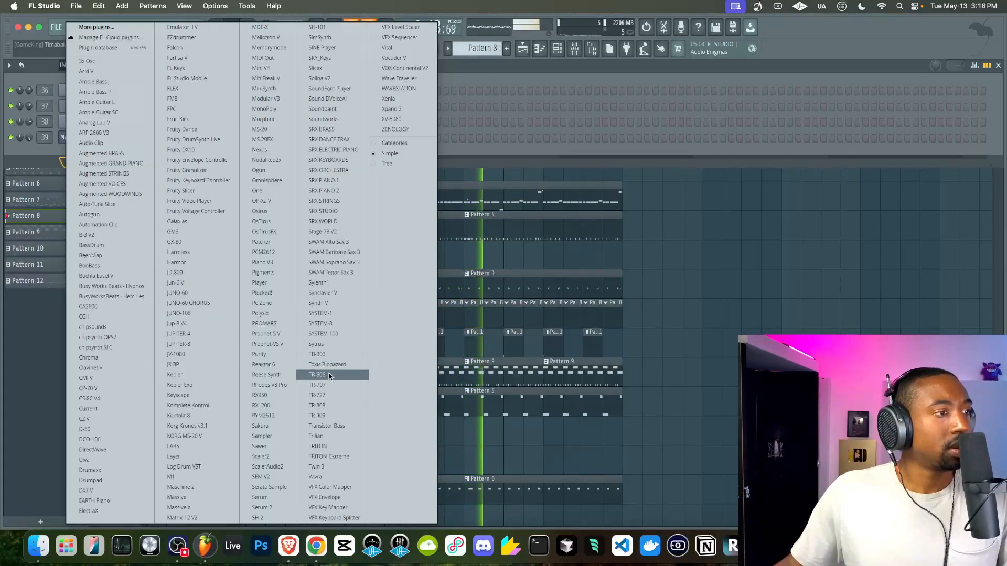
click(197, 260)
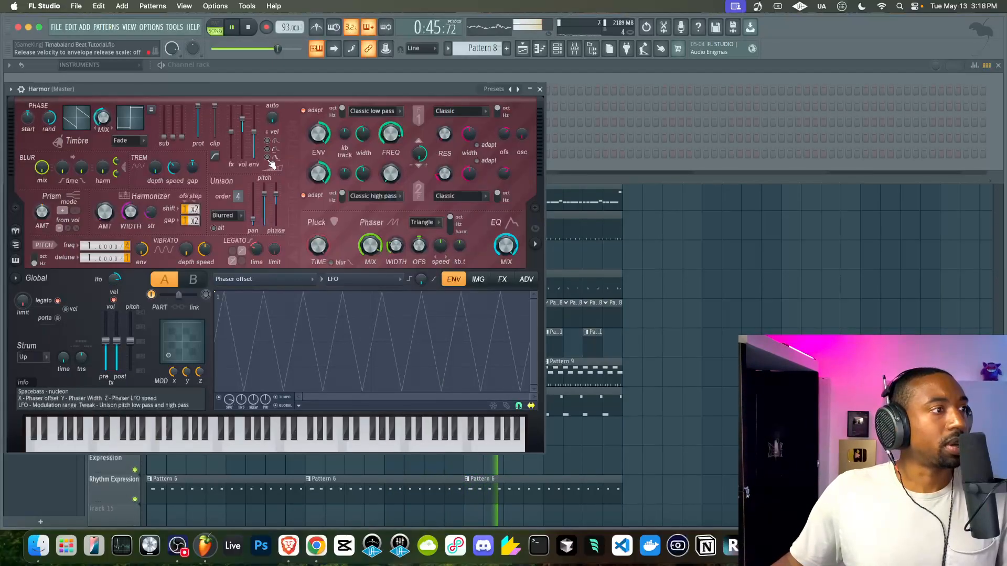
click(480, 90)
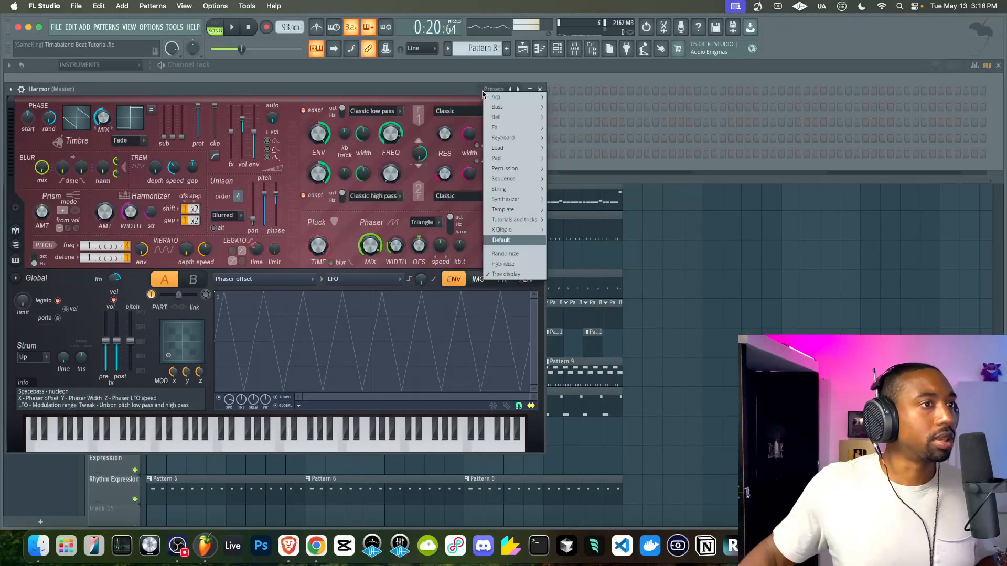
click(517, 241)
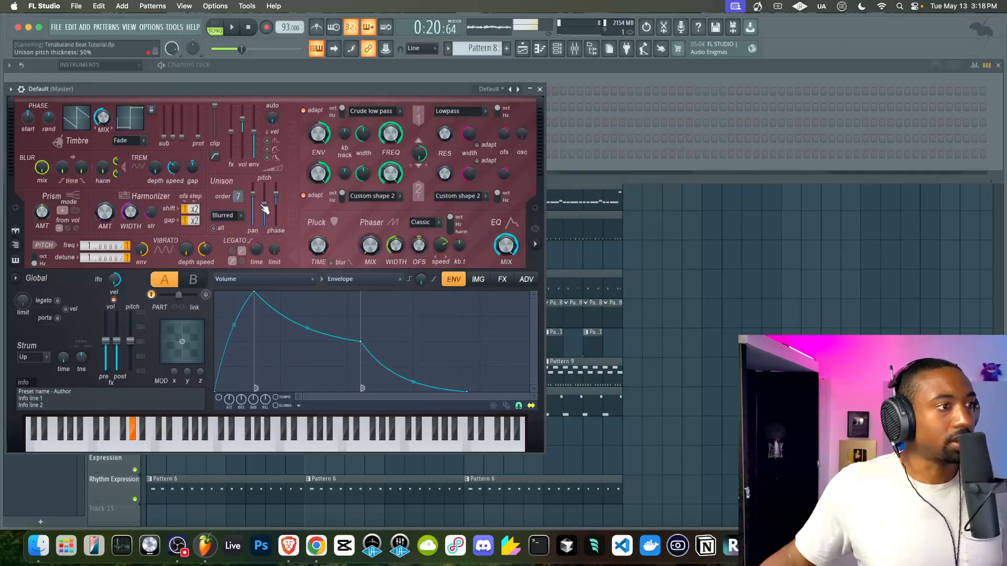
Set Harmor's unison pitch thickness to 76%, reveal its visual feedback display and play the arrangement.
drag(265, 216, 264, 210)
click(534, 244)
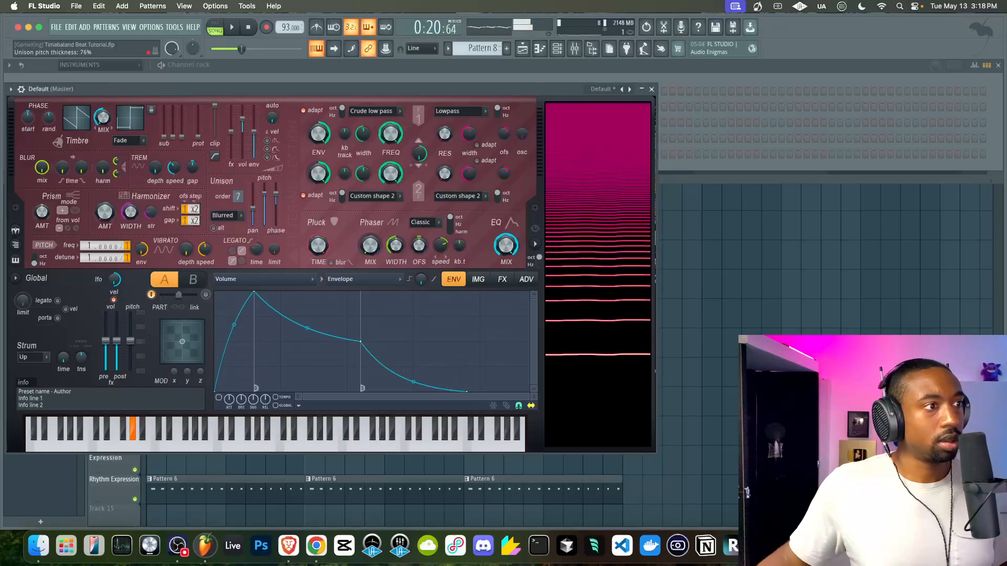
click(231, 28)
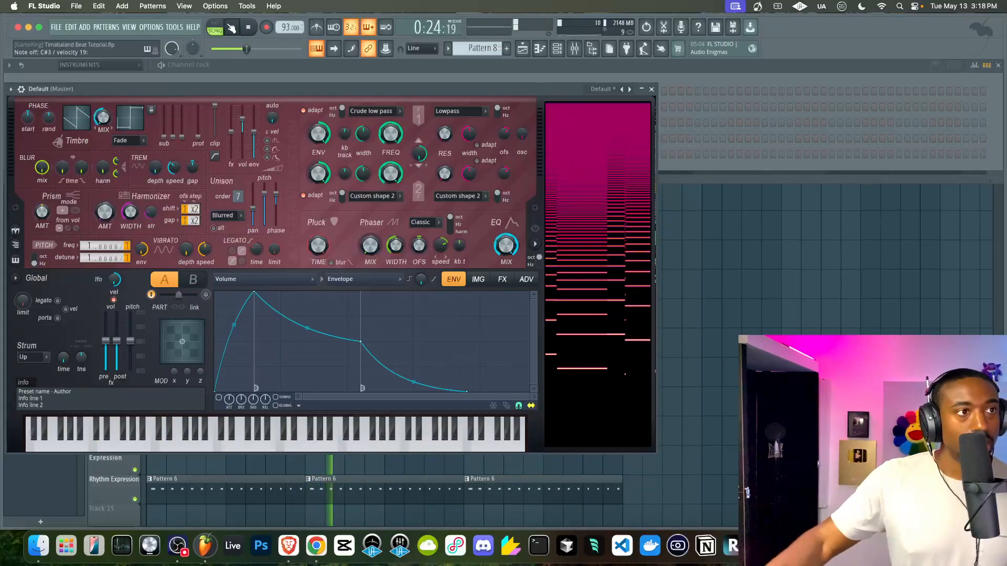
Adjust the Harmor channel's pitch in its channel settings, close the synth window and toggle the mixer.
click(21, 89)
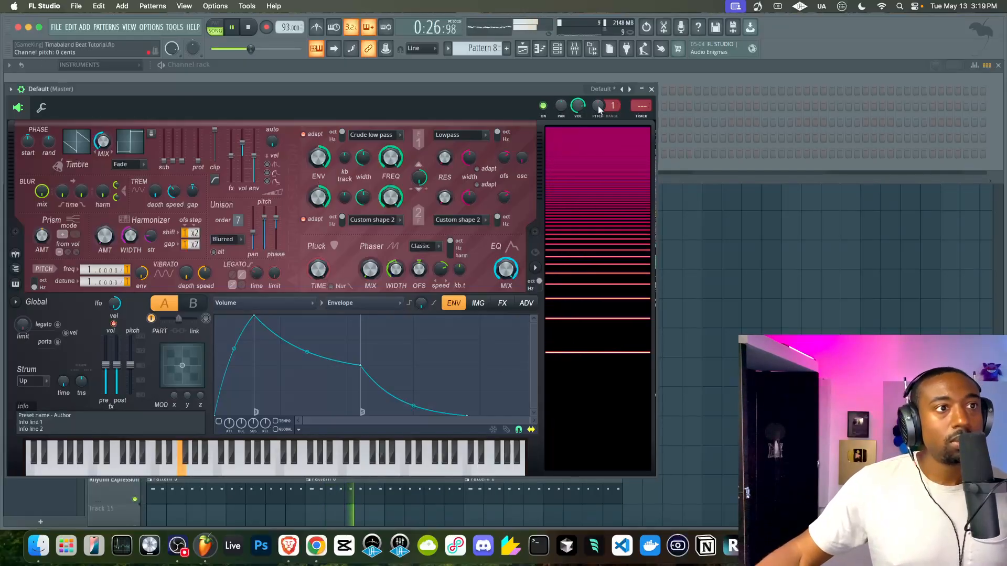
drag(597, 108, 598, 106)
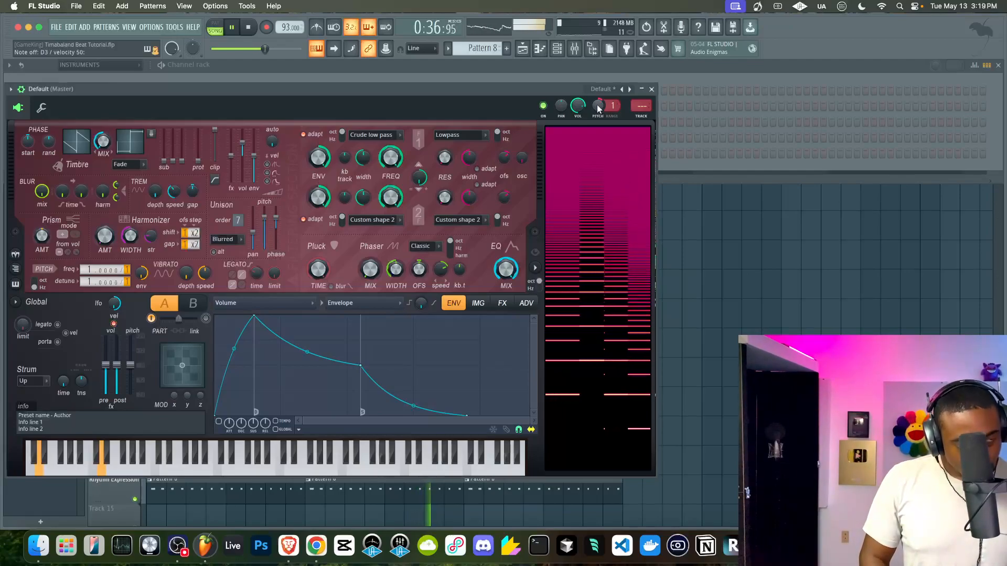
click(651, 89)
key(F9)
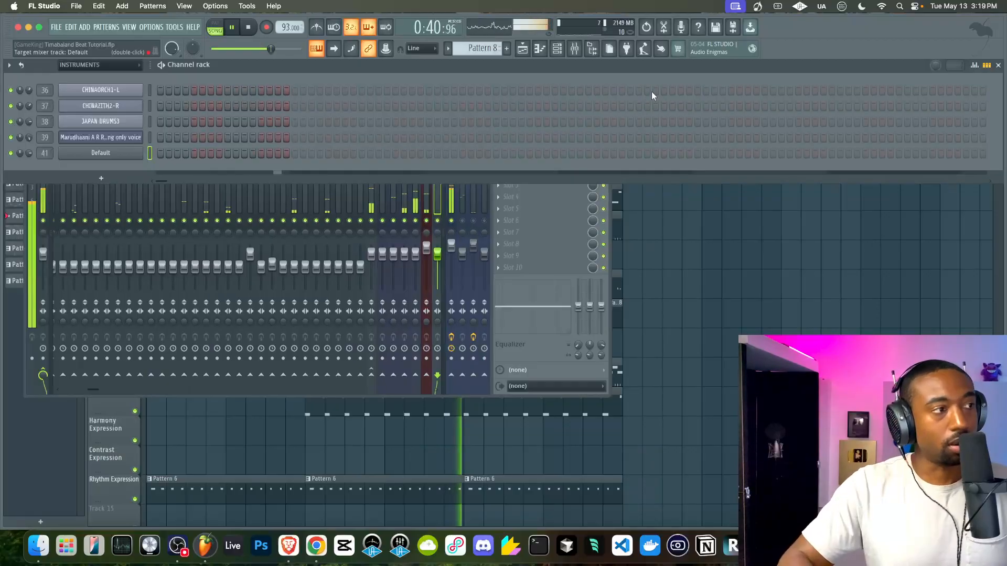
Select bars 9 to 25 in the playlist as the playback range.
right_click(773, 241)
key(space)
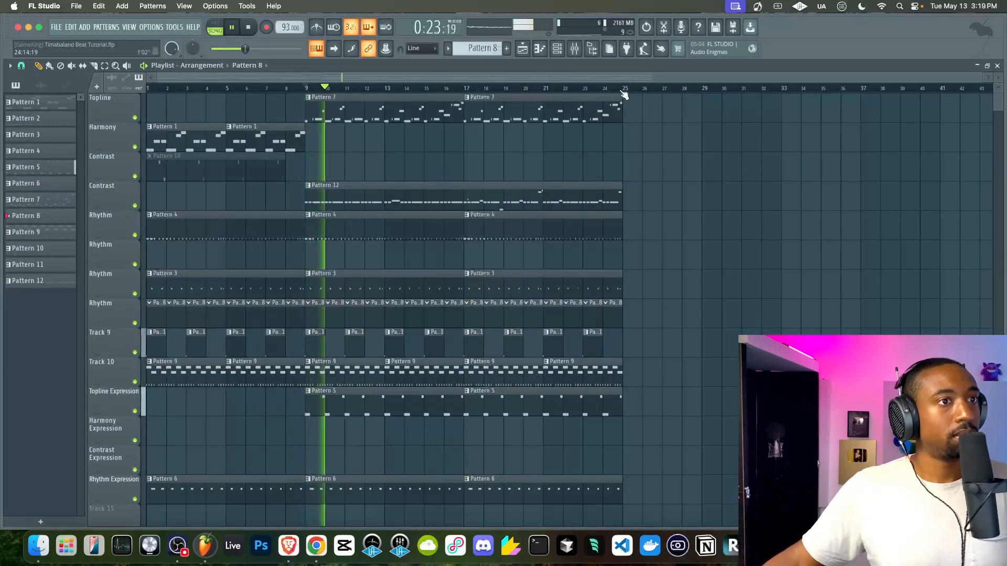
drag(624, 90, 310, 90)
key(space)
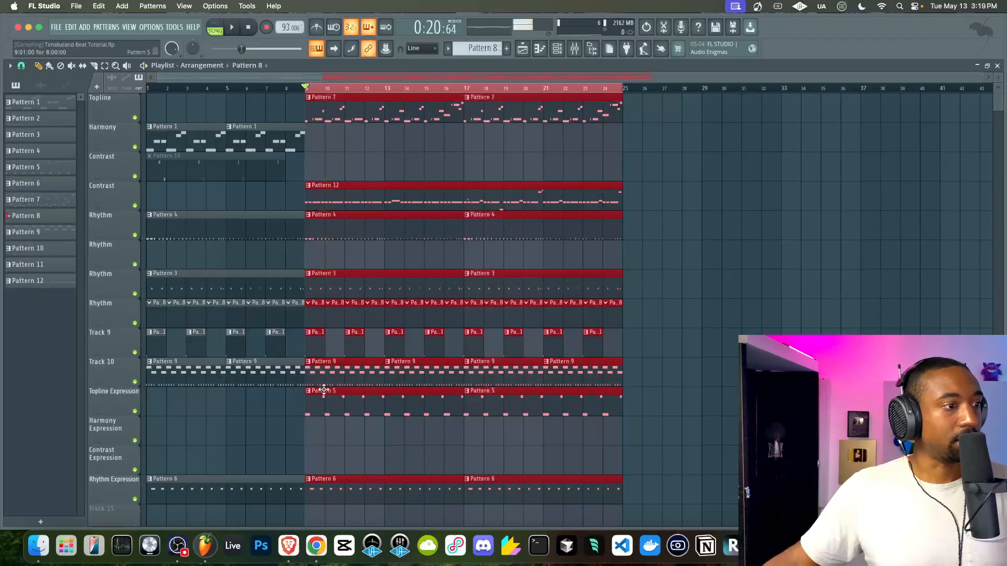
Open Pattern 12's Transistor Bass notes and replace the D4 note just before bar 2 with three short D4 notes.
double_click(321, 203)
key(space)
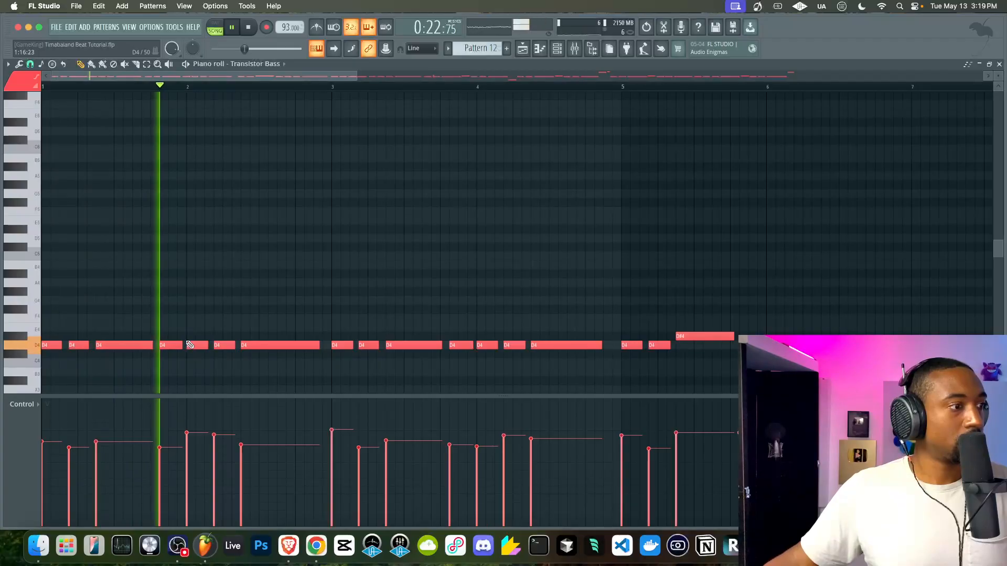
drag(181, 345, 160, 345)
key(space)
scroll(160, 345, up, 2)
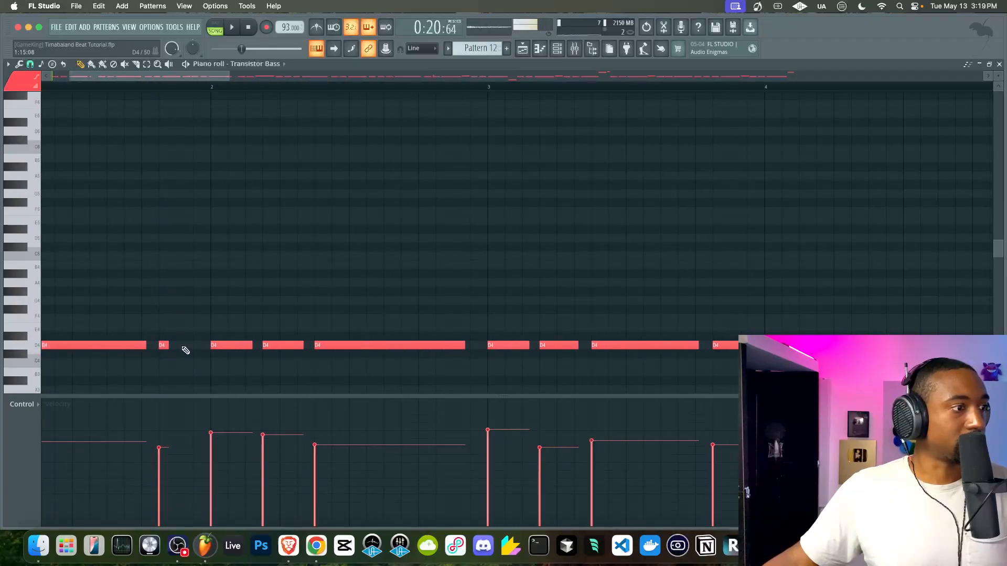
click(192, 346)
key(space)
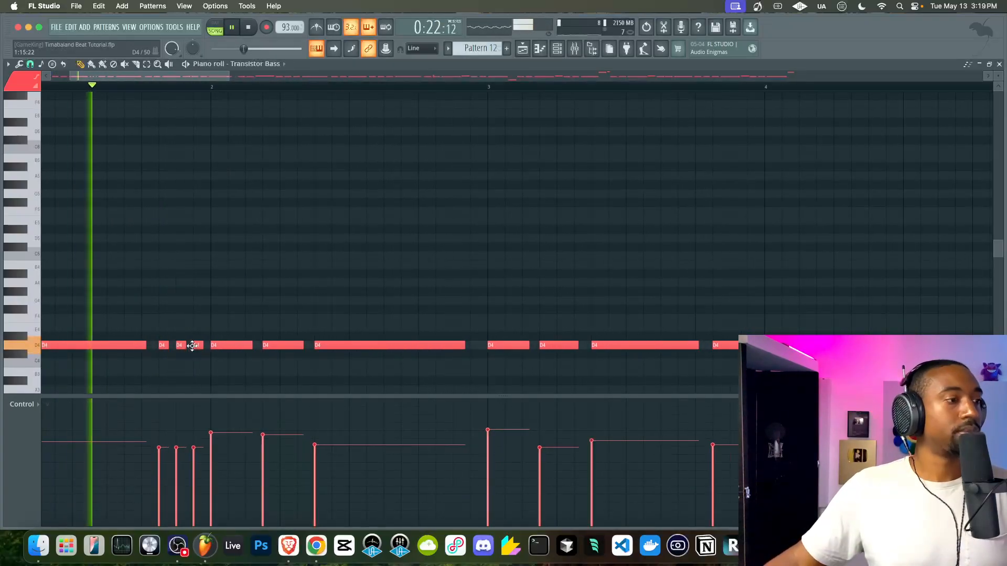
Shorten the D4 bass note just before bar 4 and add two short D4 repeats after it.
scroll(213, 348, down, 2)
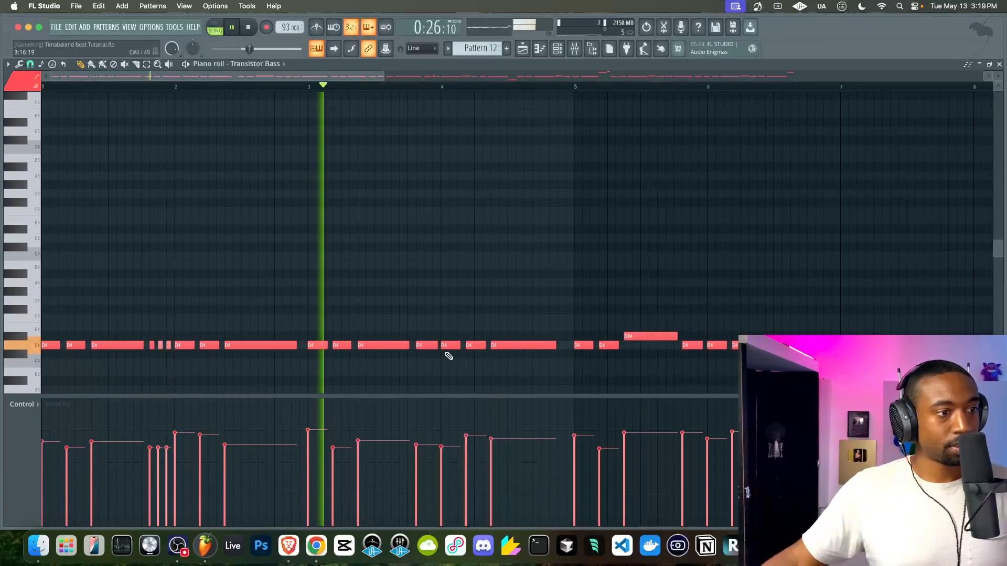
scroll(445, 348, up, 2)
drag(418, 345, 388, 345)
click(398, 345)
click(415, 345)
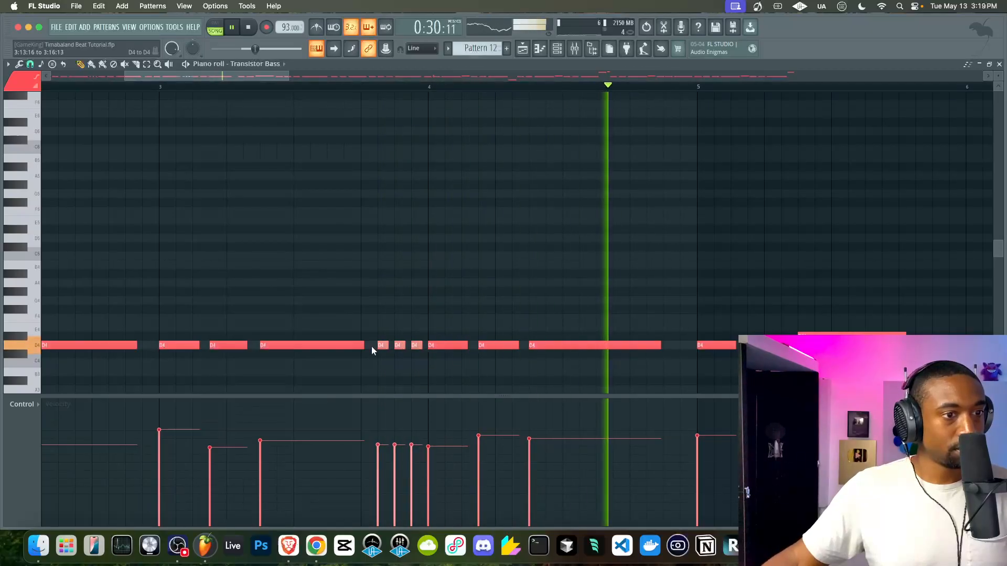
Turn the D4 bass note just before bar 6 into a run of three short D4 notes.
drag(653, 345, 622, 345)
click(633, 345)
click(650, 345)
scroll(649, 345, right, 8)
scroll(649, 345, down, 1)
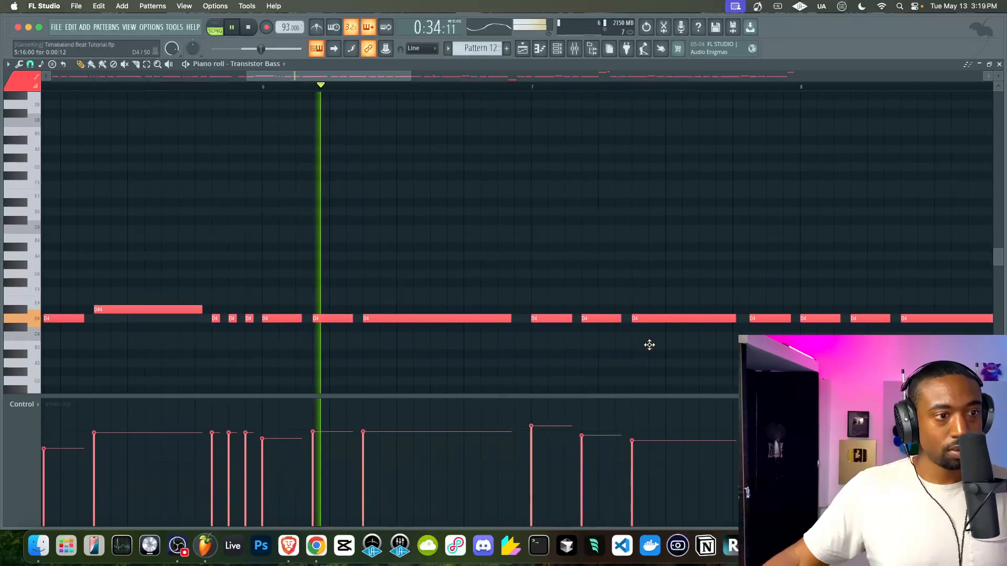
Shorten the D4 bass note just before bar 8 and fill the gap with two more short D4 notes.
scroll(715, 320, right, 6)
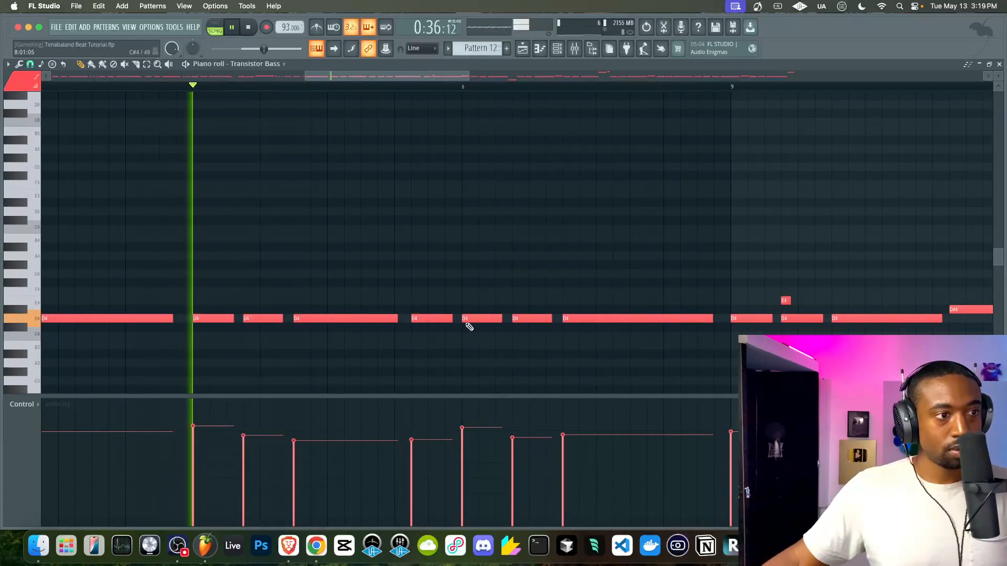
drag(452, 319, 419, 318)
click(432, 317)
click(448, 317)
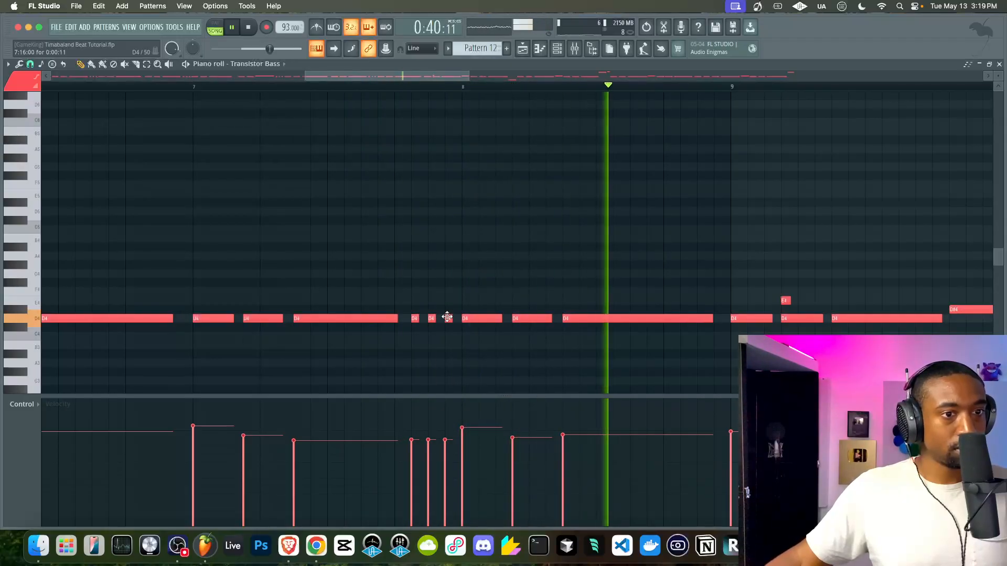
Review the bass notes from bar 9 onward and audition the bass line against the selected playlist section.
scroll(601, 270, down, 4)
scroll(601, 271, right, 8)
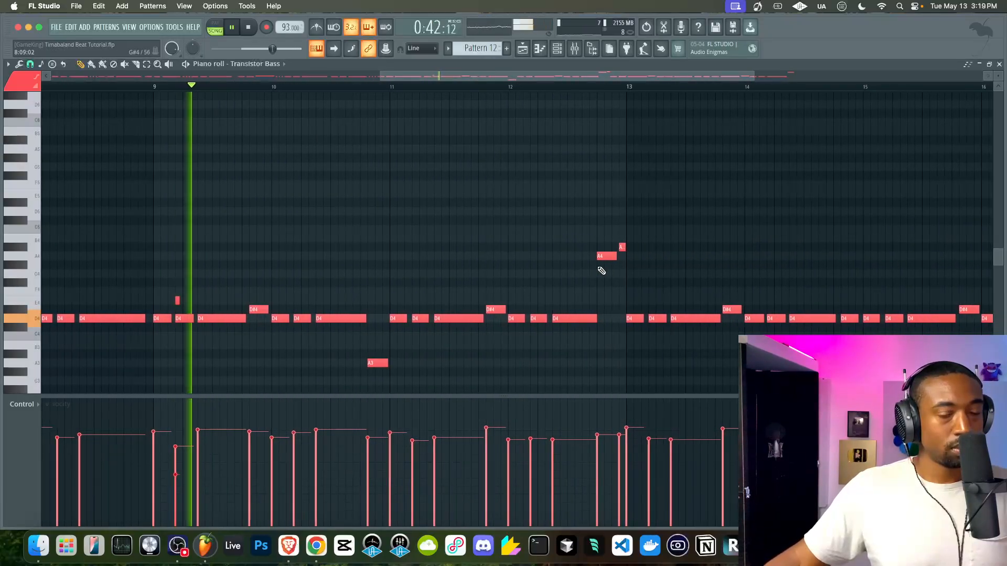
key(F5)
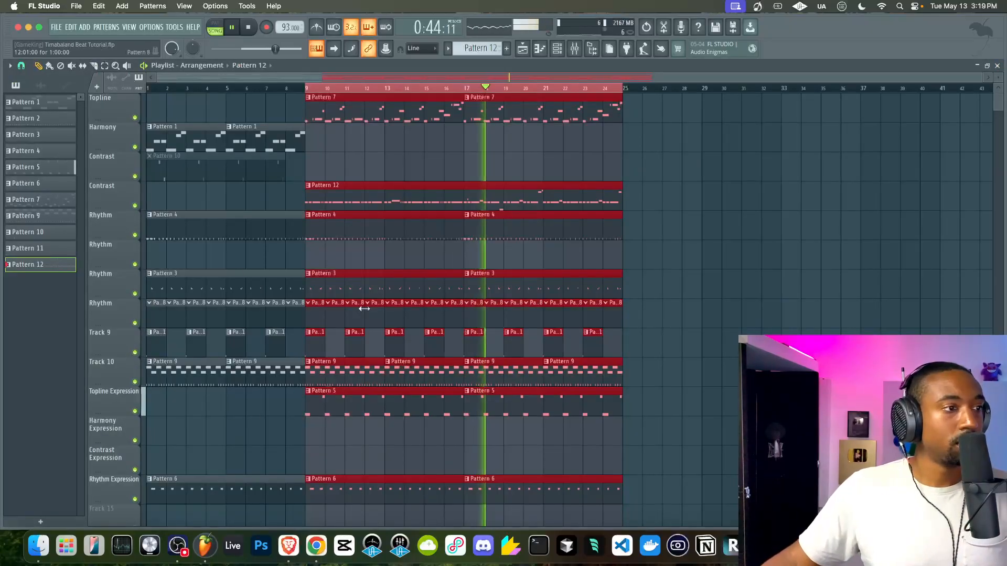
key(space)
key(F7)
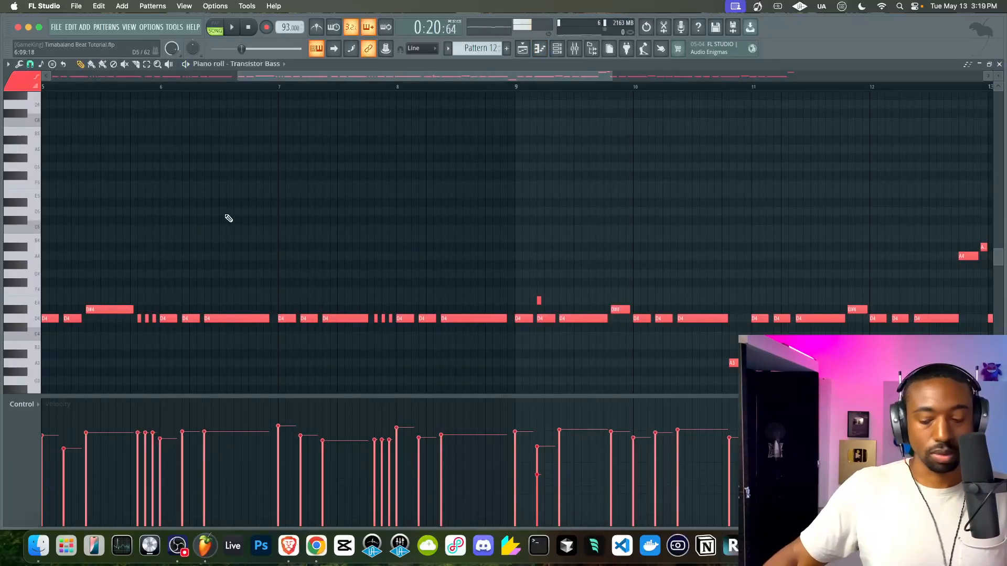
key(space)
scroll(225, 218, up, 1)
scroll(225, 218, down, 5)
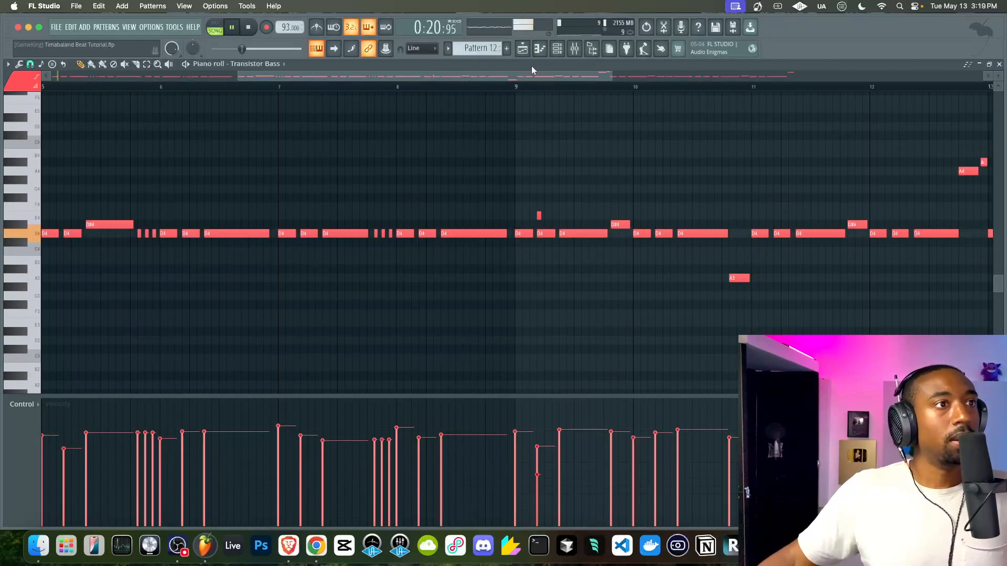
key(space)
Filter the channel rack to the DRUMS group and open the Transistor Bass plugin editor.
click(557, 50)
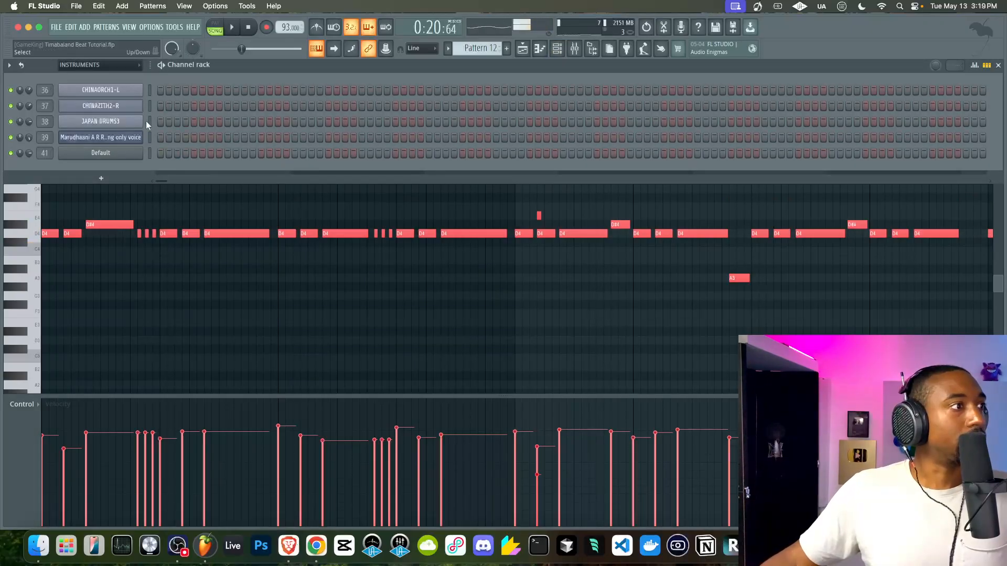
click(108, 64)
click(99, 87)
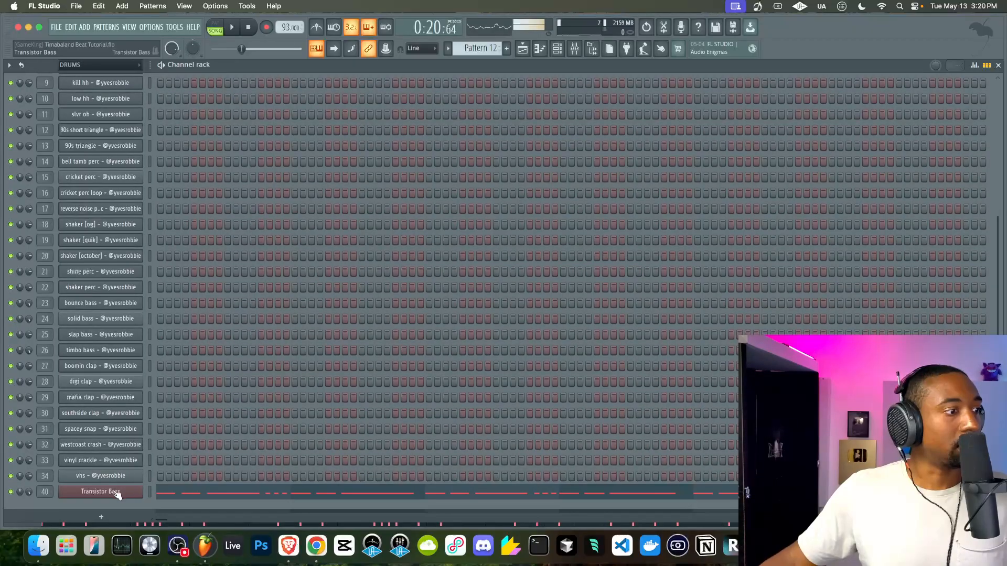
click(117, 493)
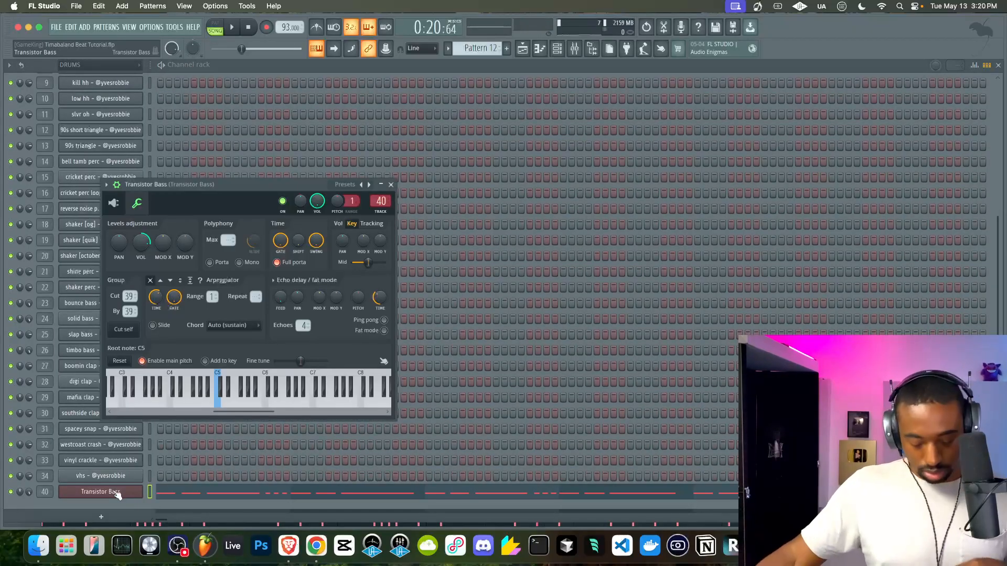
click(114, 204)
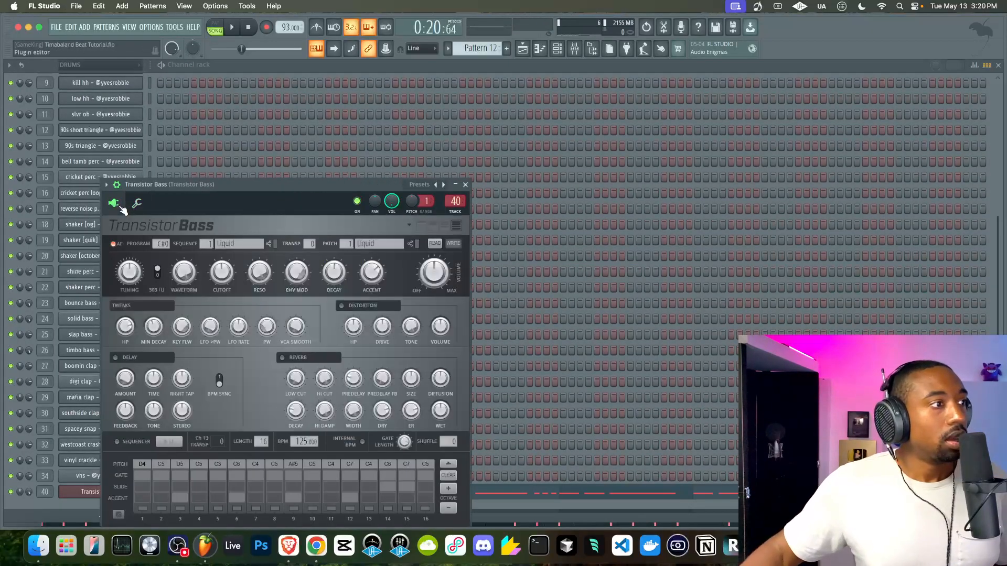
Audition Transistor Bass programs D0 and C0 with the beat, and return to program C#0 Liquid.
drag(164, 241, 164, 237)
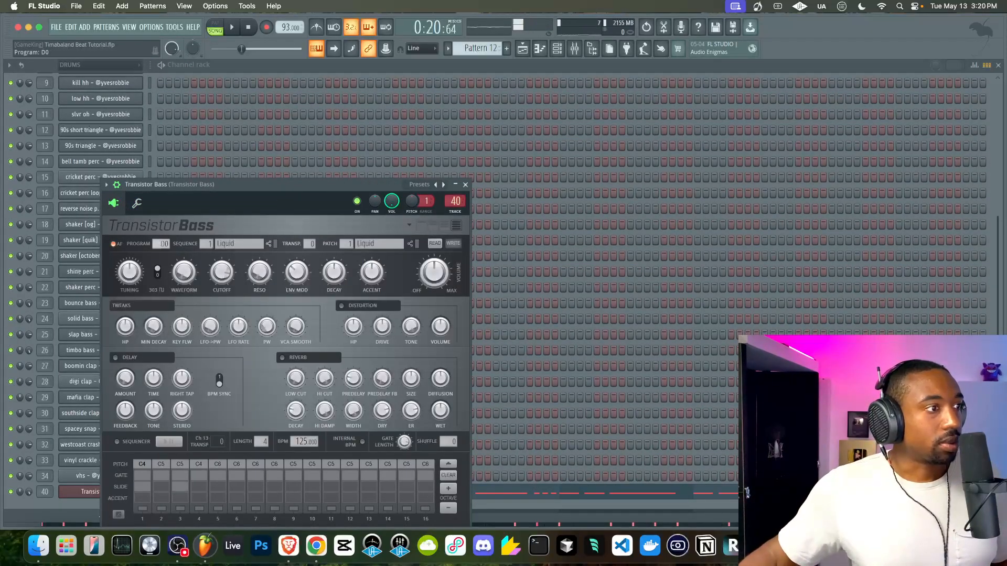
key(space)
drag(161, 241, 162, 264)
key(space)
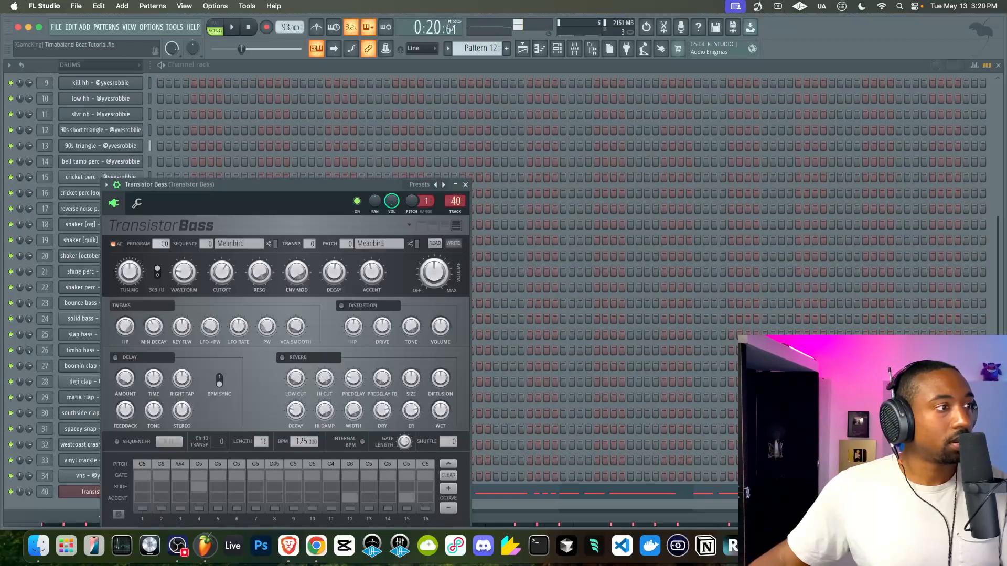
drag(162, 242, 162, 239)
key(space)
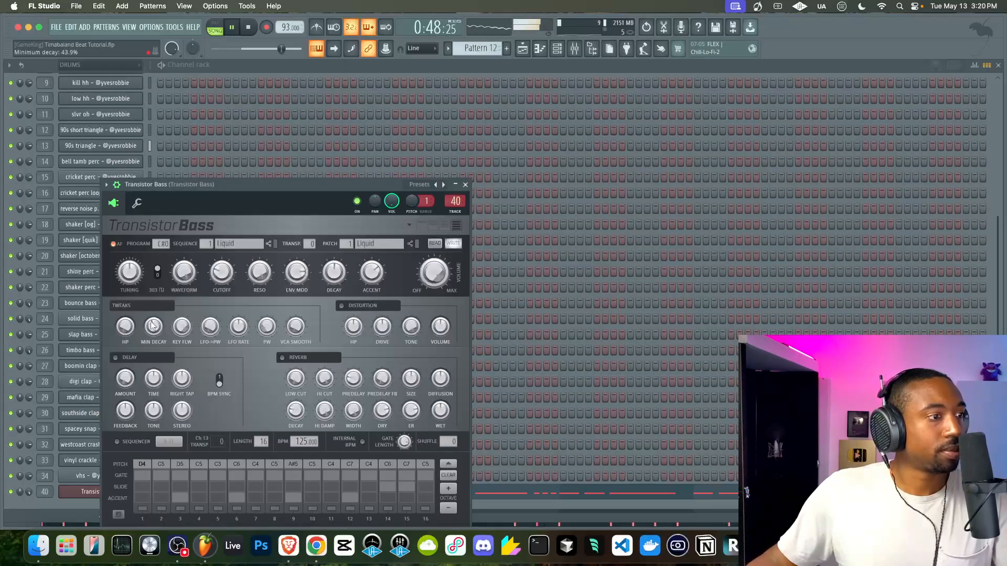
Turn on the distortion section in Transistor Bass and close its editor.
drag(306, 179, 306, 110)
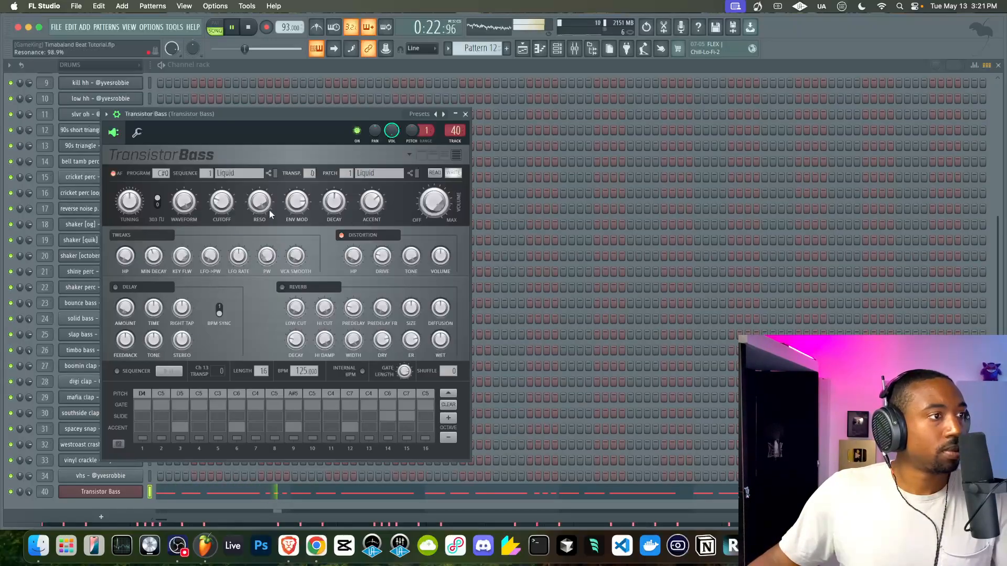
click(465, 114)
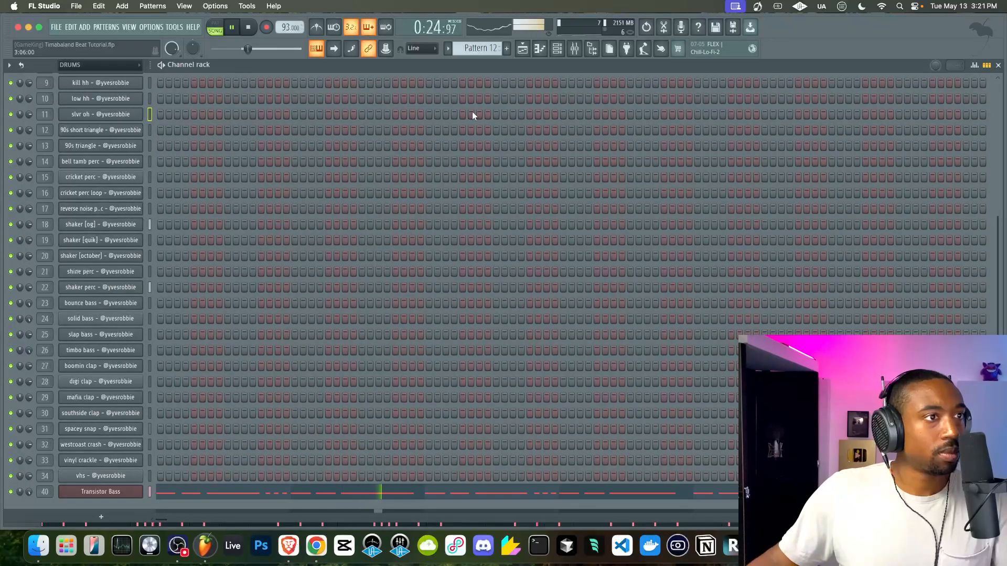
Clear the playlist clip selection, select the empty Pattern 13 and filter the channel rack to the INSTRUMENTS group.
key(F5)
super+click(646, 298)
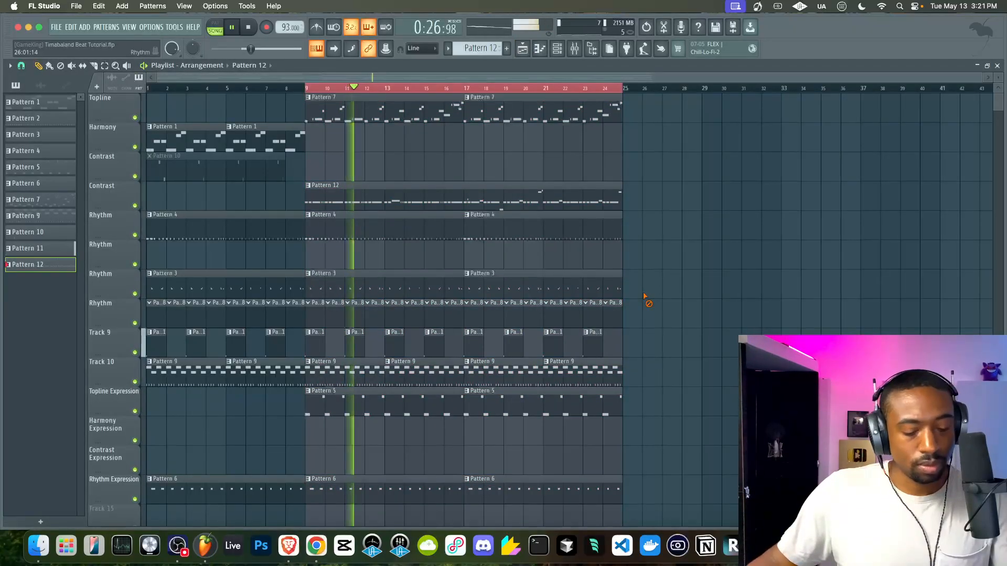
click(560, 51)
drag(479, 48, 479, 43)
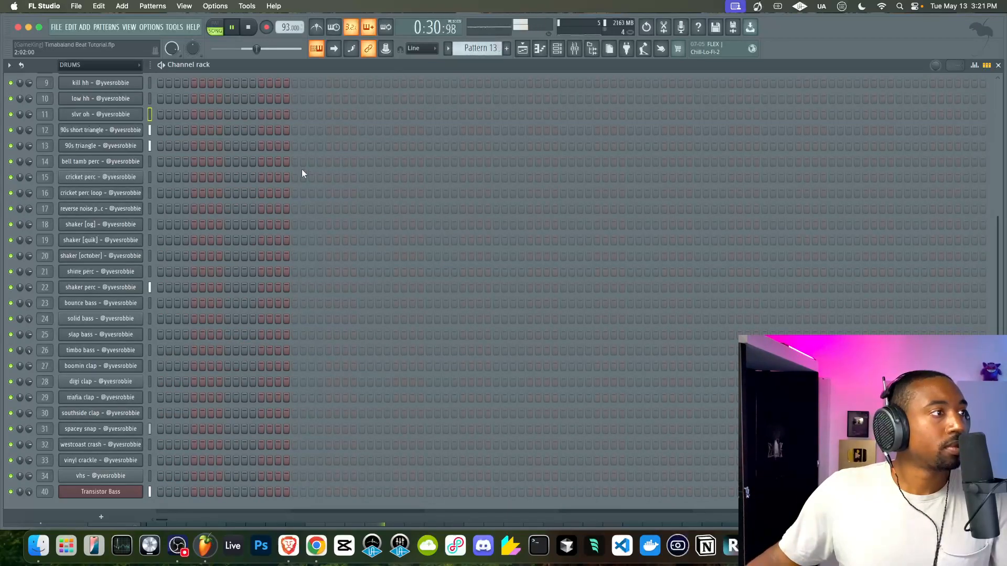
click(105, 68)
click(95, 101)
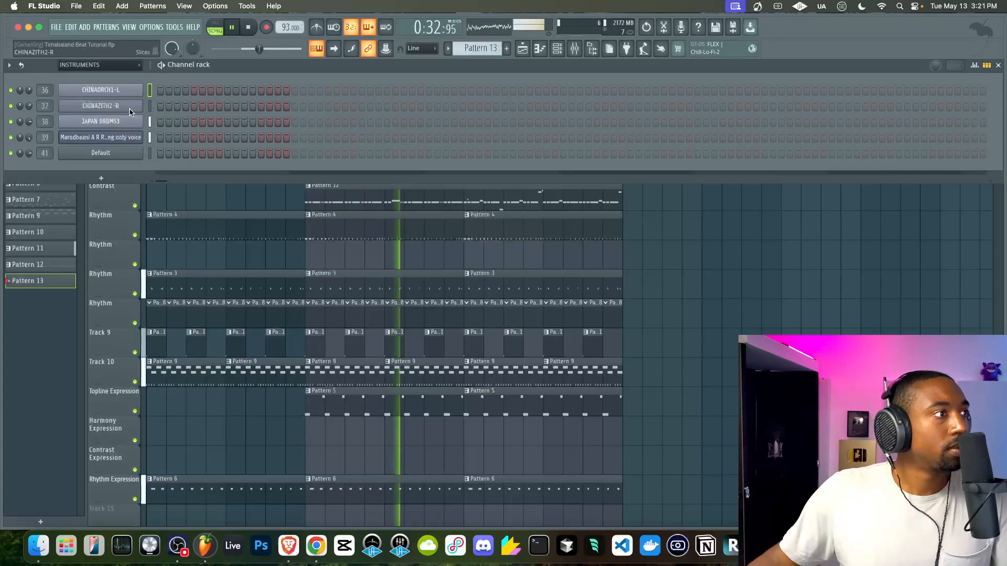
Check the Default synth's settings, close its editor, return to the playlist and save the project.
click(137, 152)
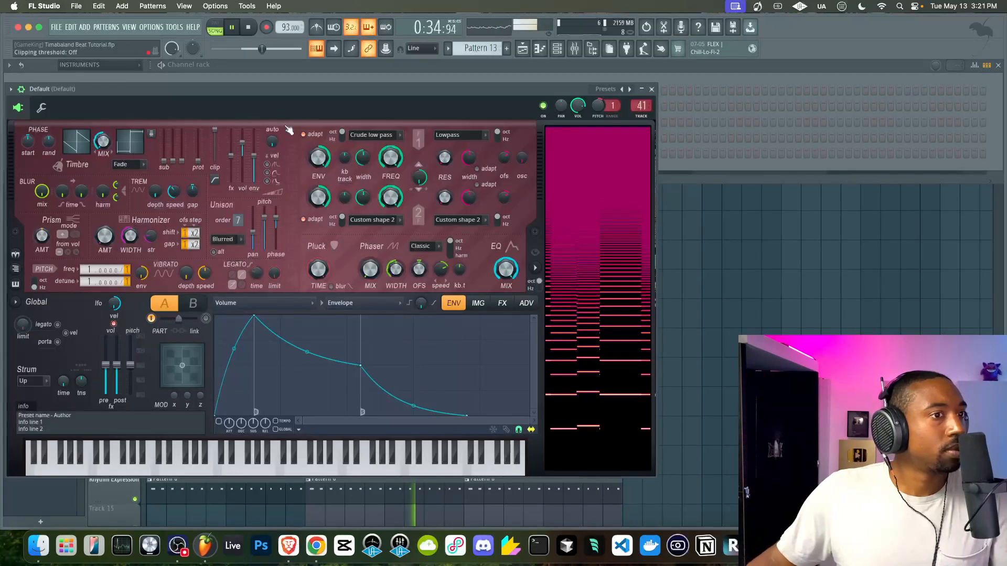
click(651, 89)
right_click(702, 251)
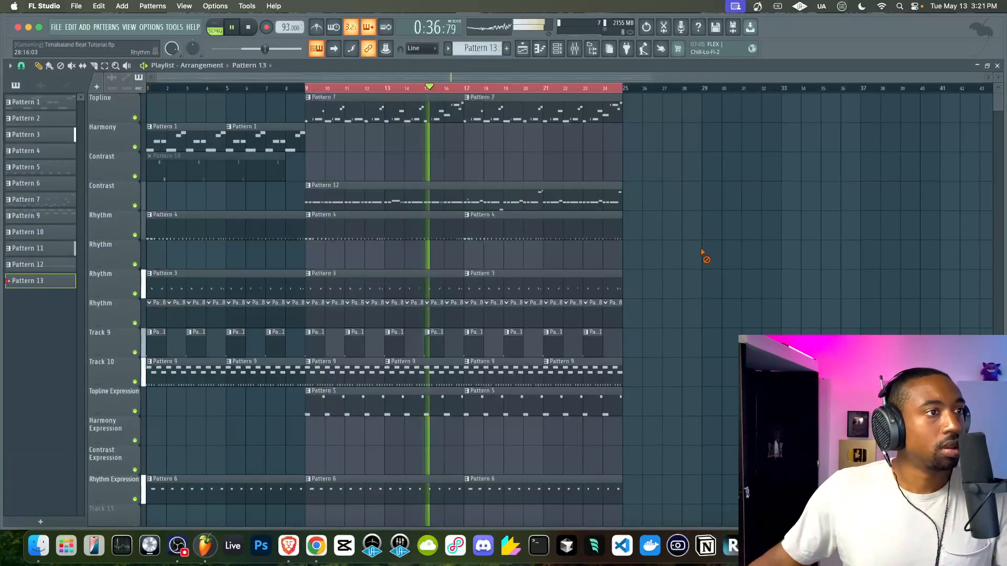
key(super+s)
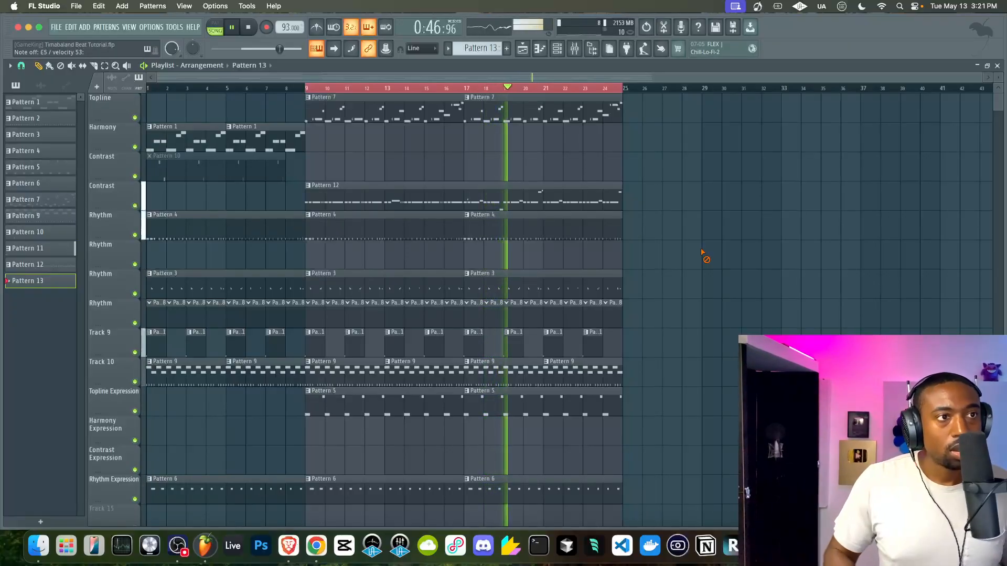
Record Default synth chords live into Pattern 13 along with the beat, starting at bar 9.
click(557, 48)
click(251, 30)
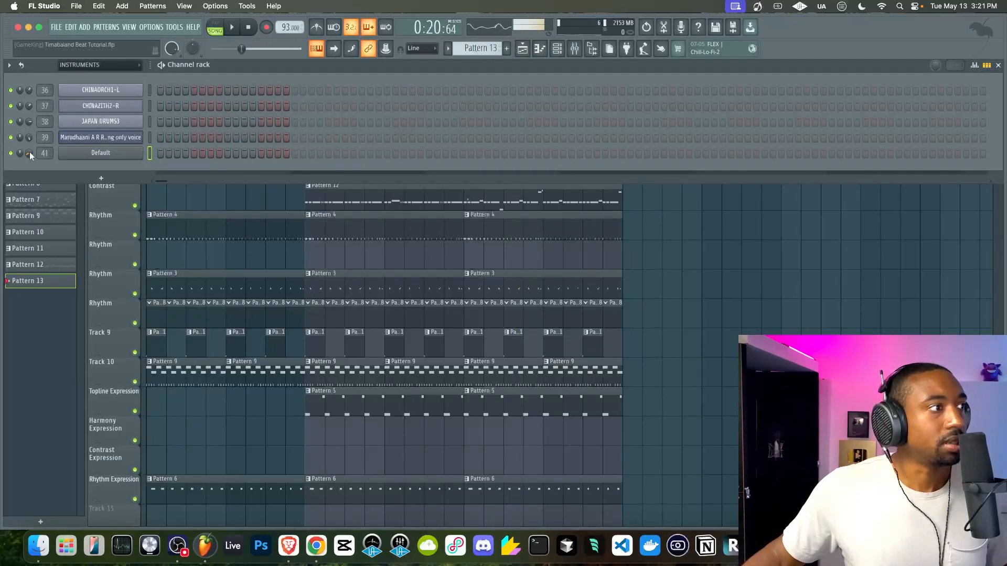
right_click(664, 351)
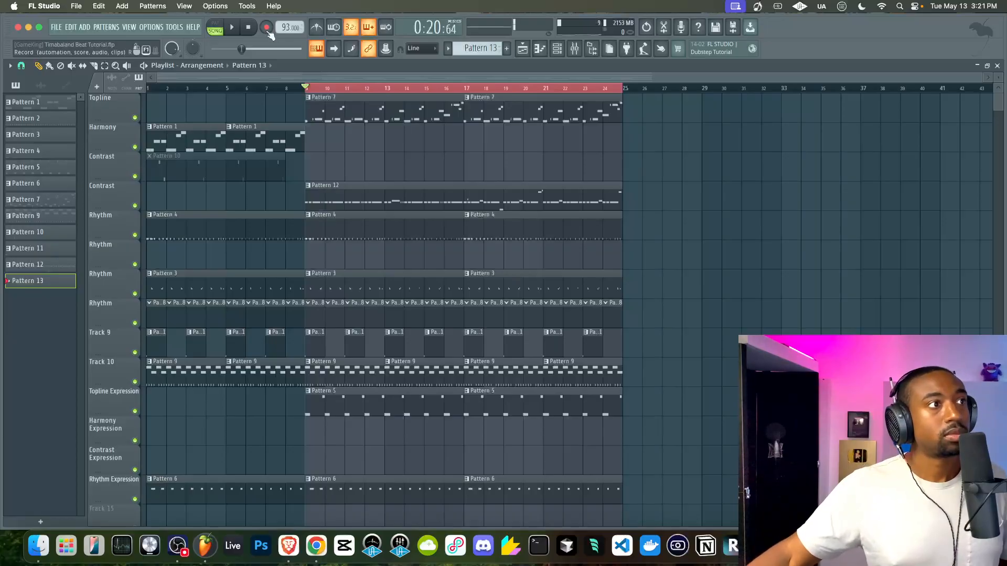
click(230, 29)
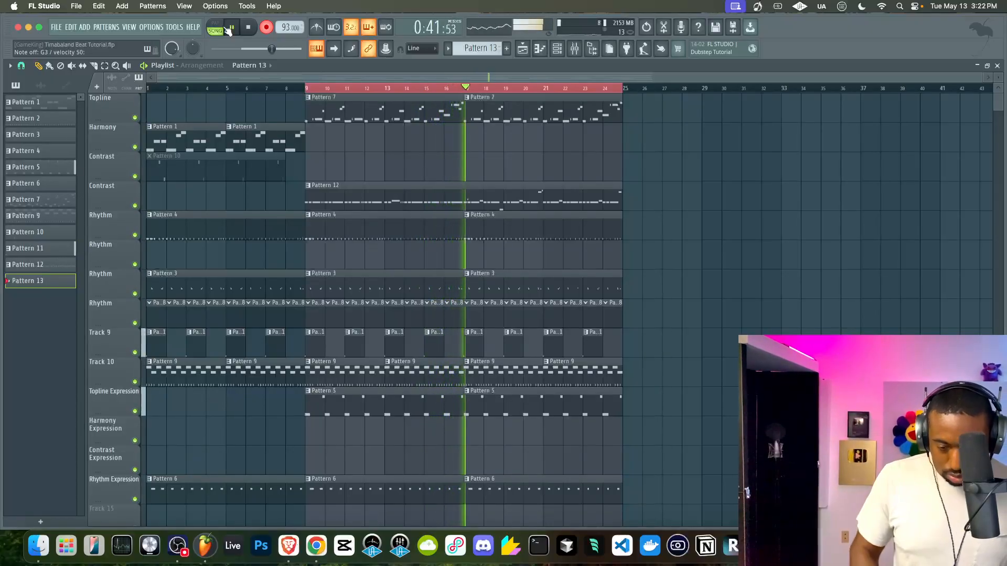
key(space)
key(space)
Quantize the recorded Default synth notes and place Pattern 13 at bar 9 on the first Contrast track.
click(551, 52)
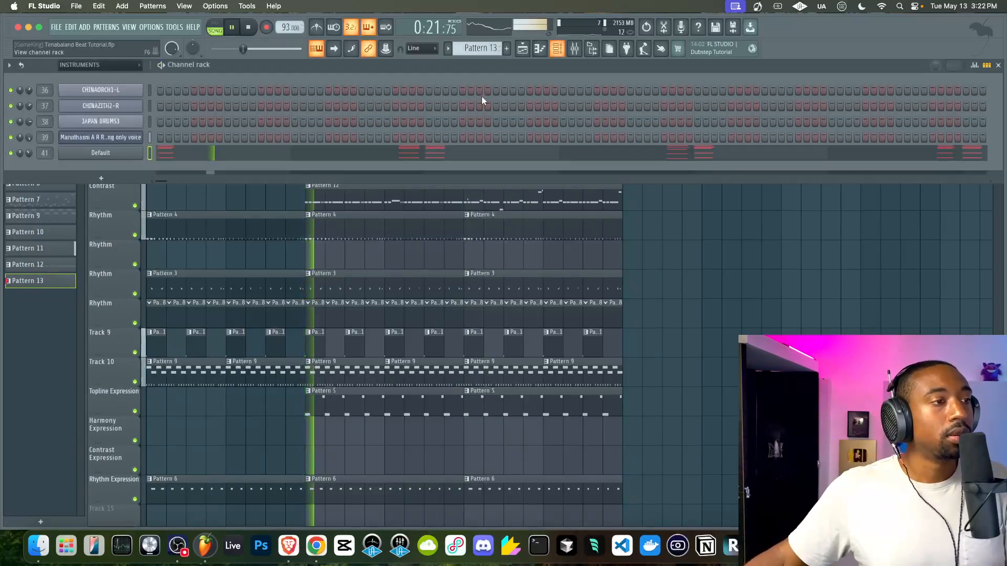
click(247, 157)
key(ctrl+q)
key(Return)
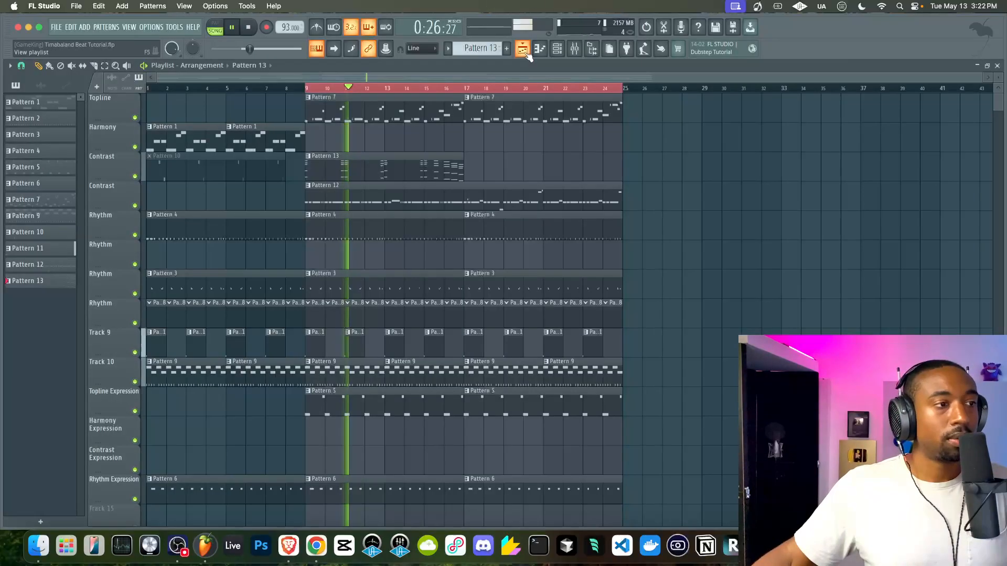
Enable the Default synth's volume envelope with an instant attack, full sustain and shorter release, and close its editor.
click(556, 49)
click(138, 153)
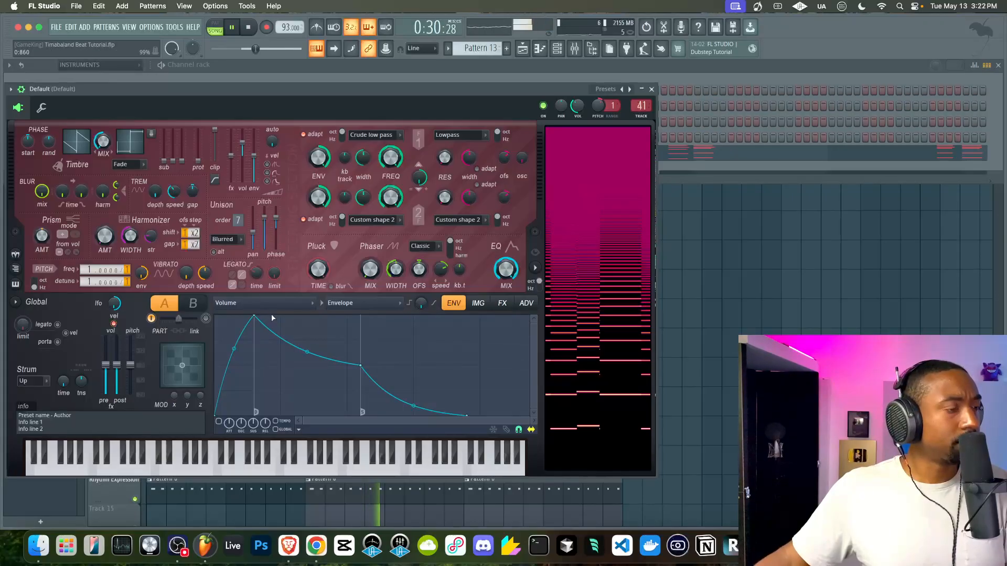
drag(254, 316, 138, 304)
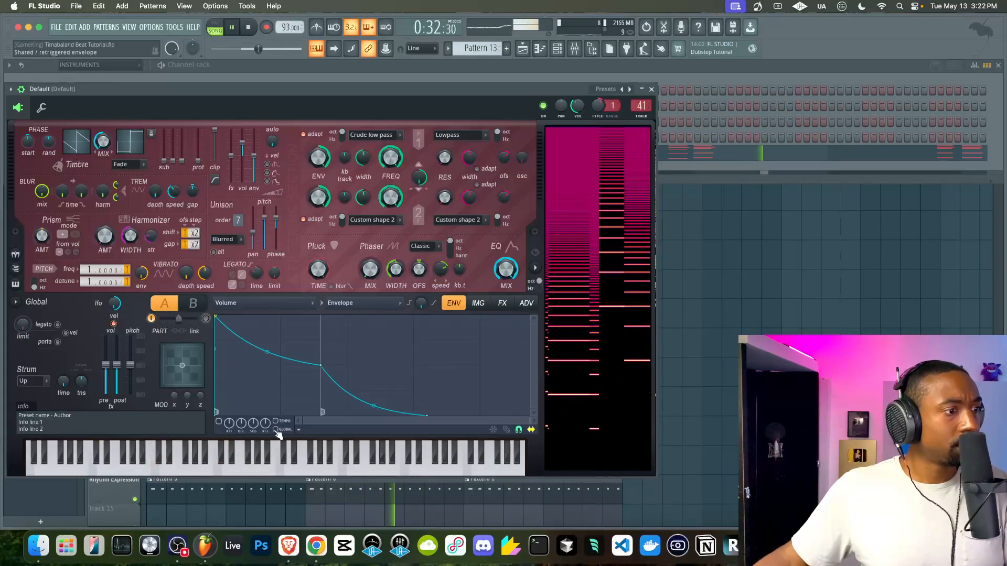
click(220, 421)
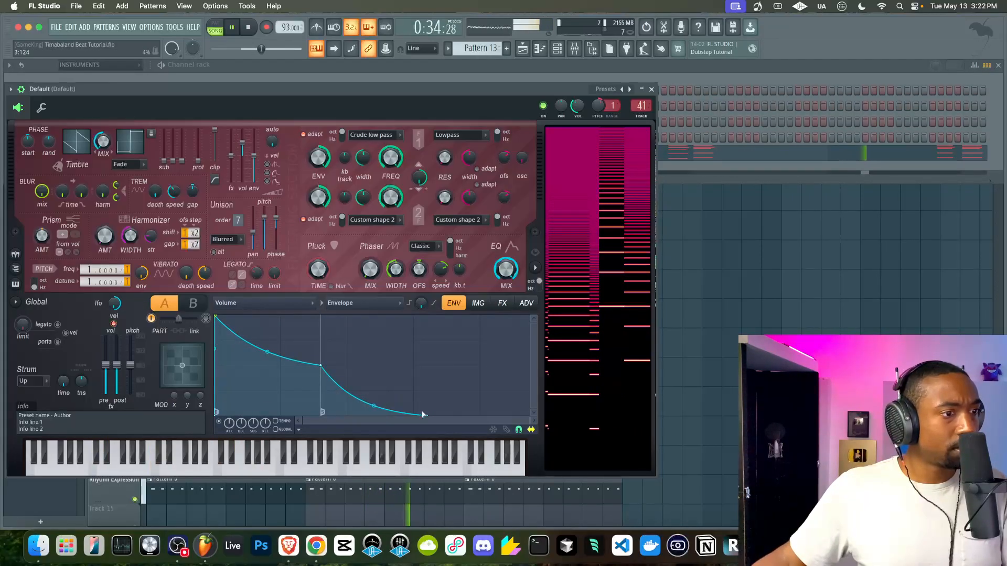
drag(479, 417, 400, 416)
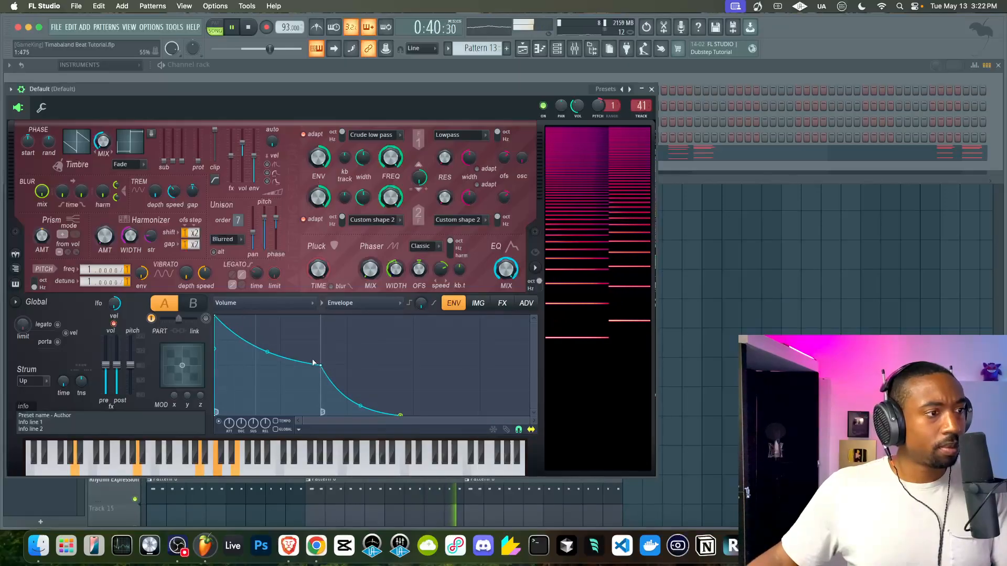
drag(320, 365, 319, 312)
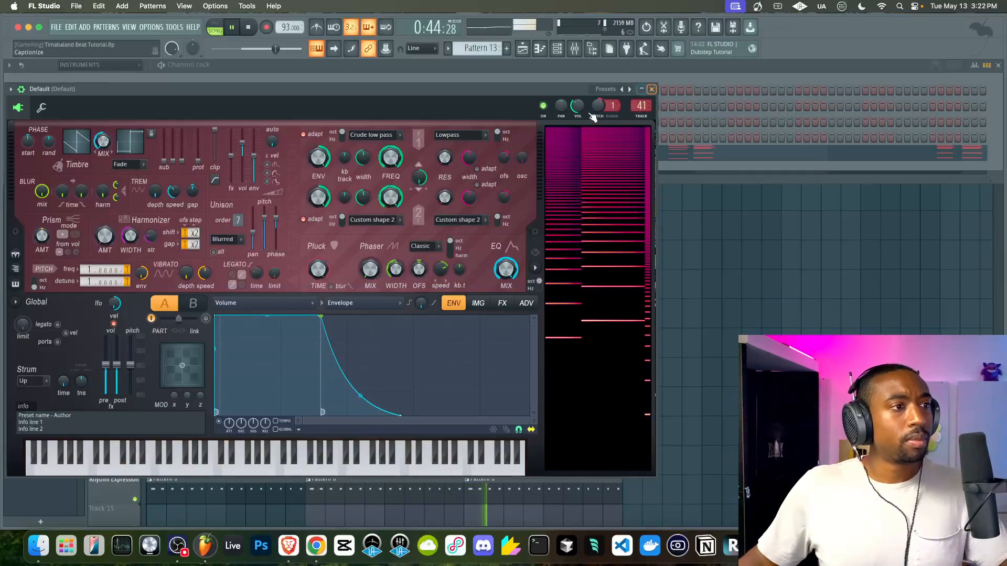
click(501, 304)
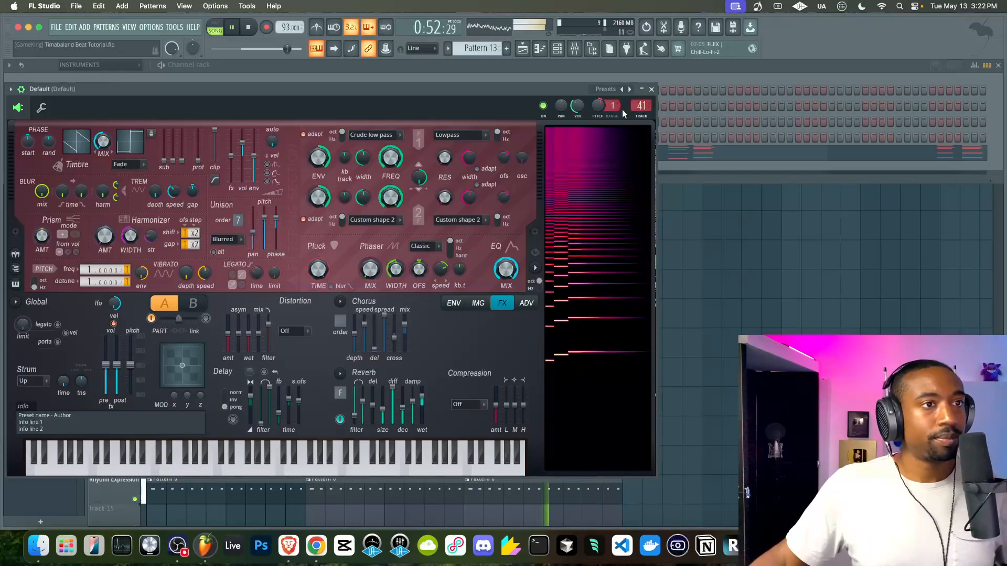
click(653, 89)
right_click(685, 246)
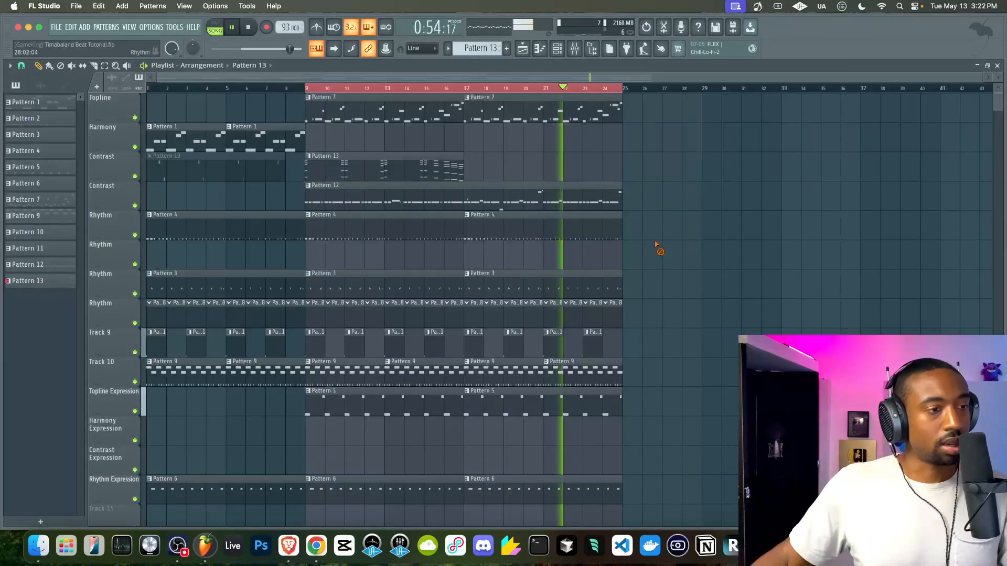
Delete the Pattern 9 clips on Track 10 from bar 9 onward, leaving the clips in bars 1 to 8.
click(135, 382)
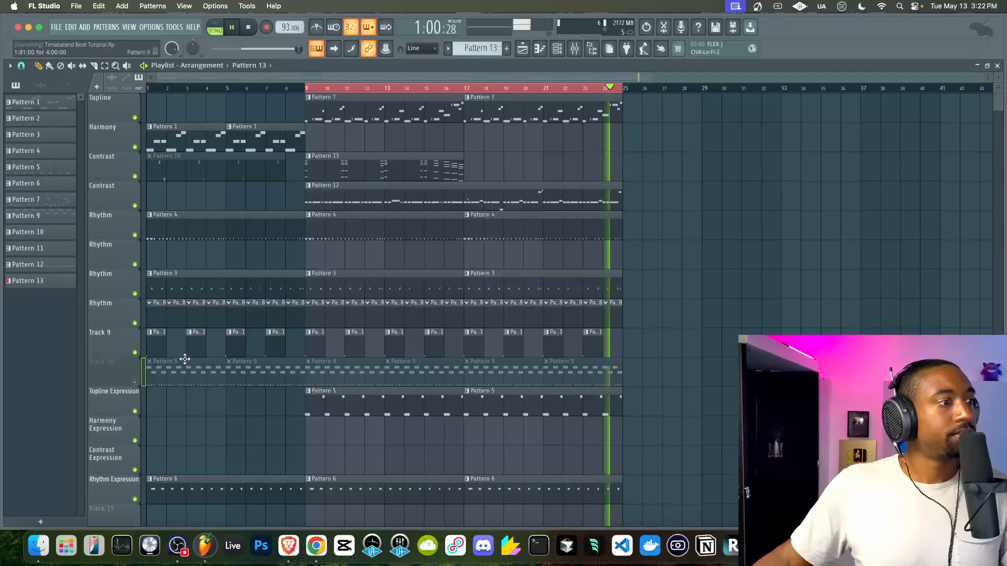
click(135, 382)
drag(326, 376, 589, 387)
key(Delete)
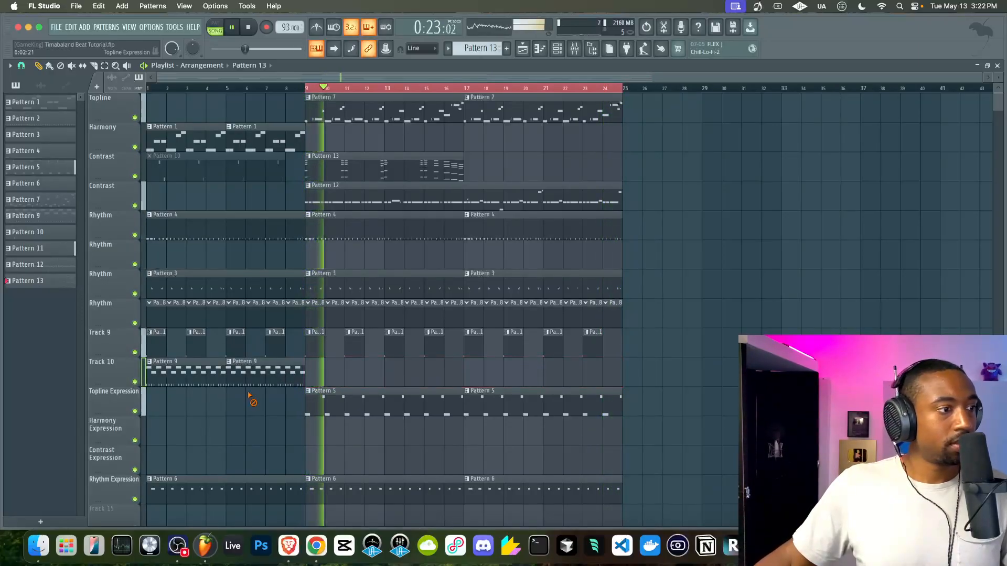
drag(343, 378, 214, 374)
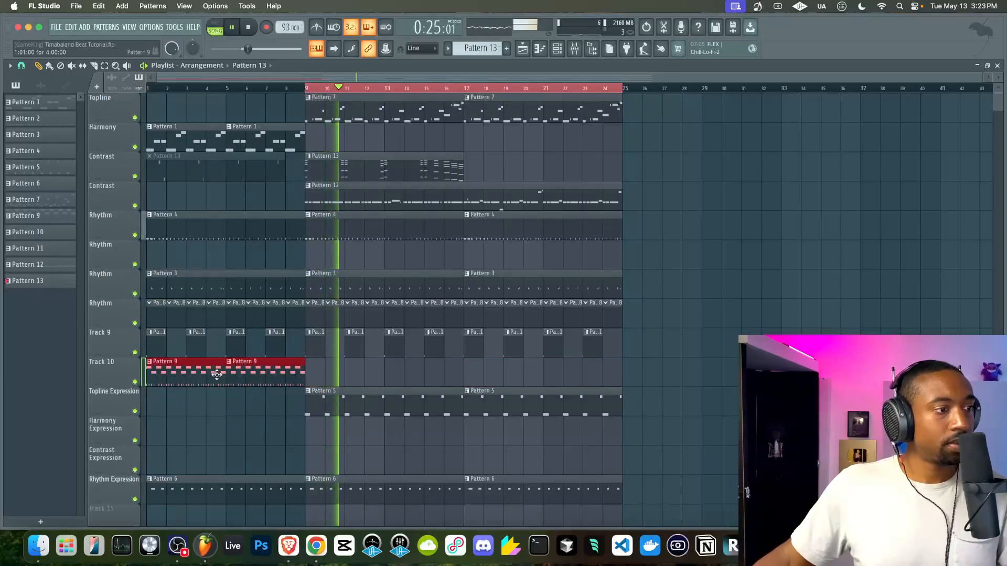
Duplicate the Pattern 13 clip to bar 17 and move both Pattern 13 clips up to the Harmony track.
drag(408, 164, 563, 157)
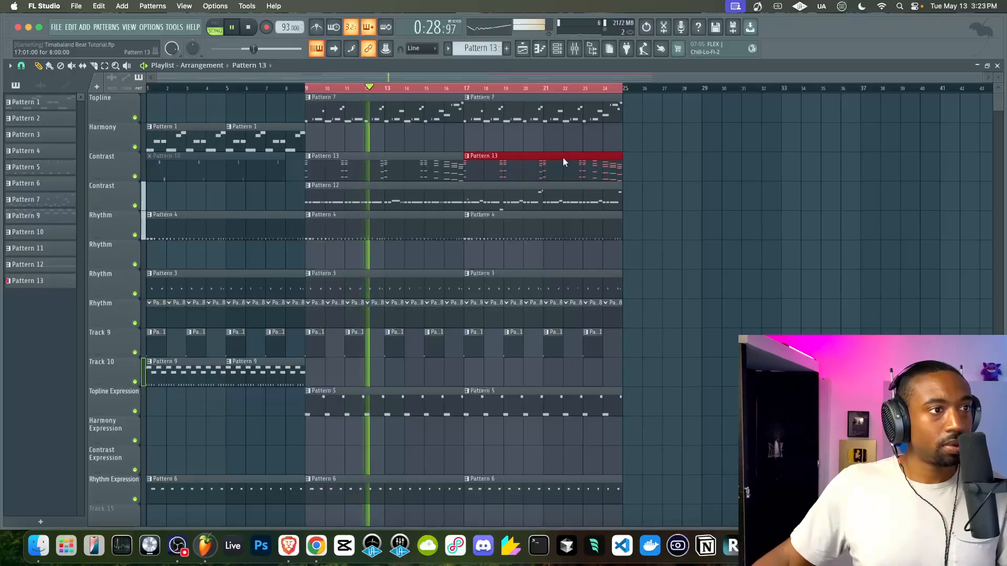
drag(344, 163, 383, 168)
key(shift+Up)
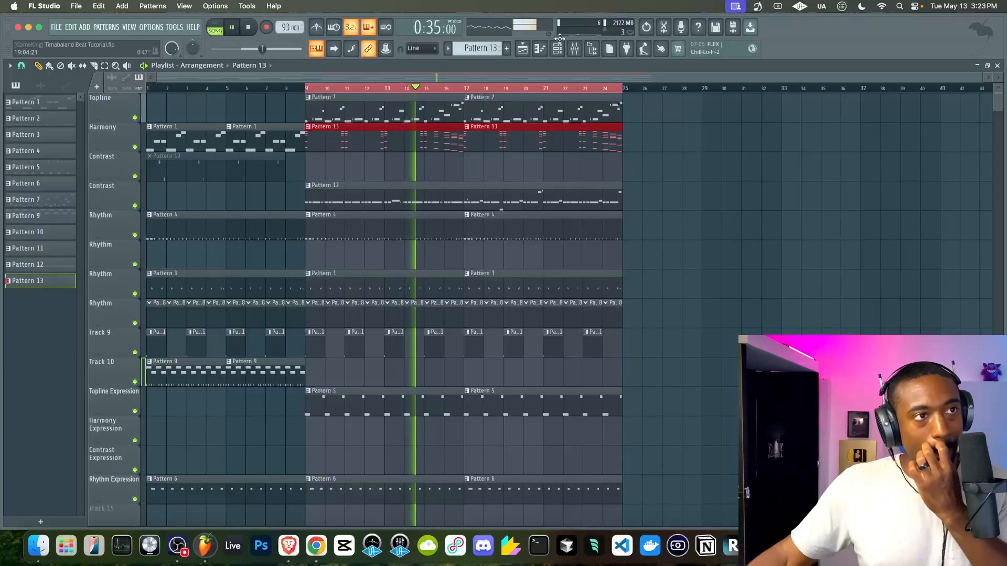
Stop playback and clone the Default synth channel in the channel rack.
key(F6)
key(space)
right_click(126, 154)
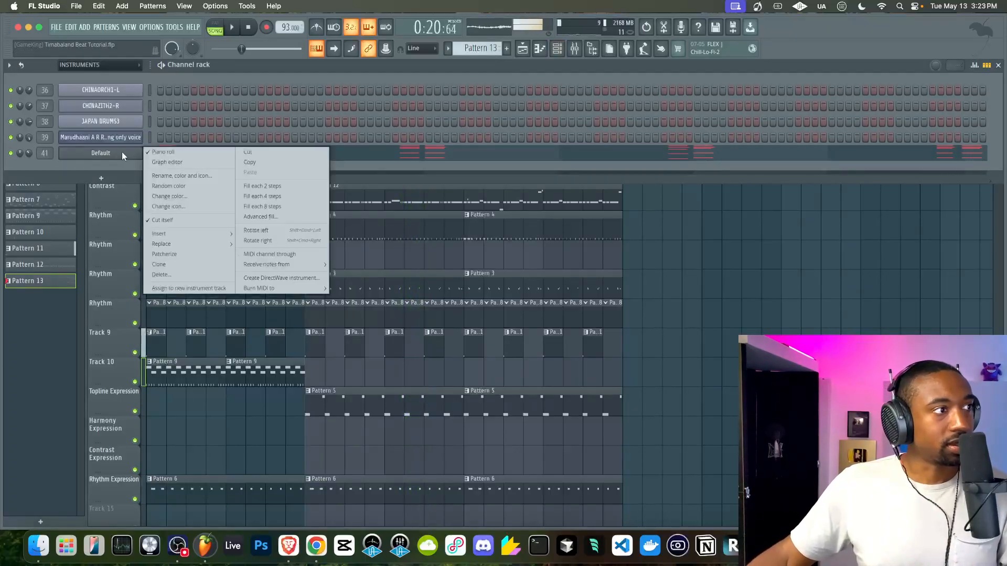
key(c)
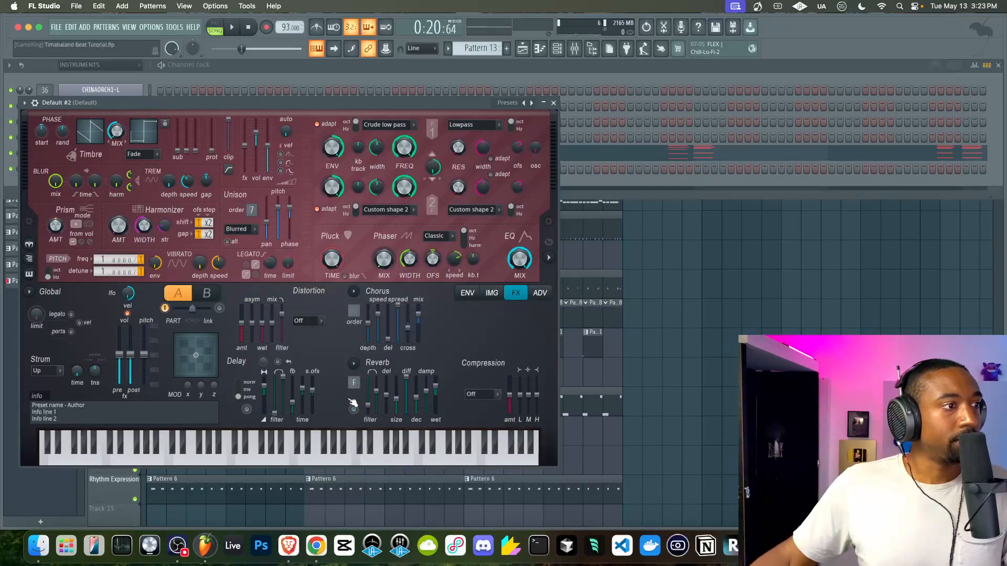
click(332, 432)
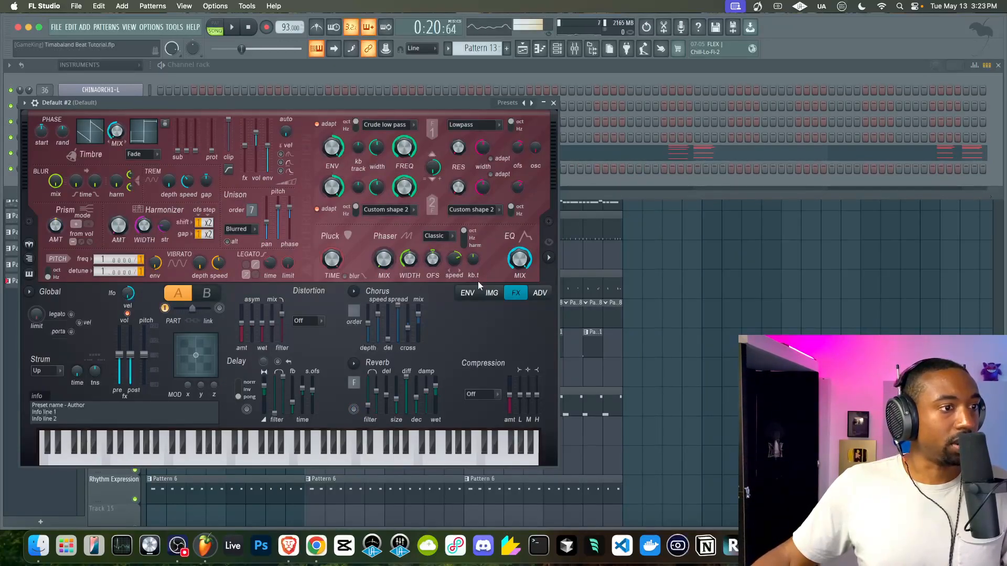
Turn off the cloned synth's volume envelope and give it an upward arpeggiator with range 3 and repeat 3.
click(467, 292)
click(233, 411)
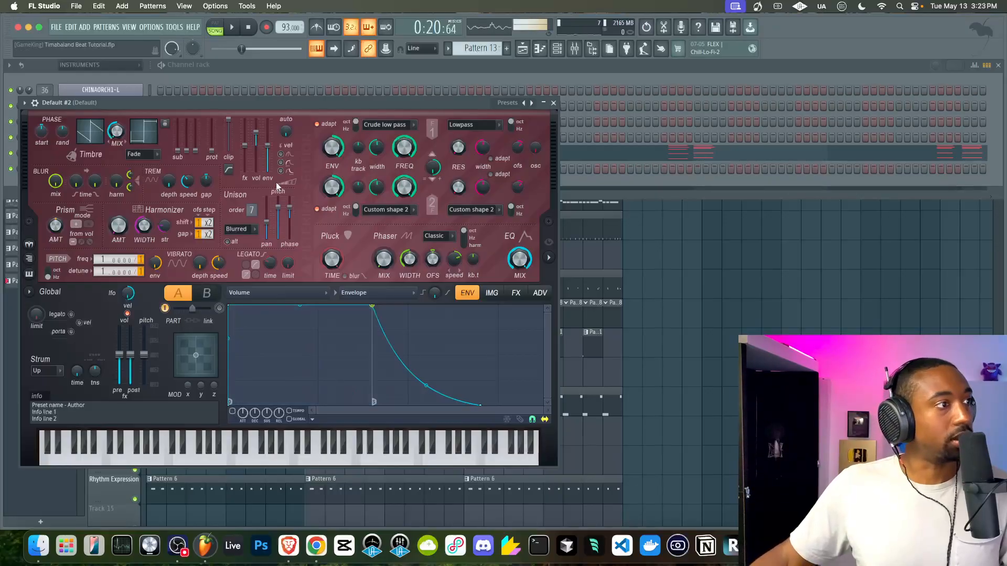
click(35, 103)
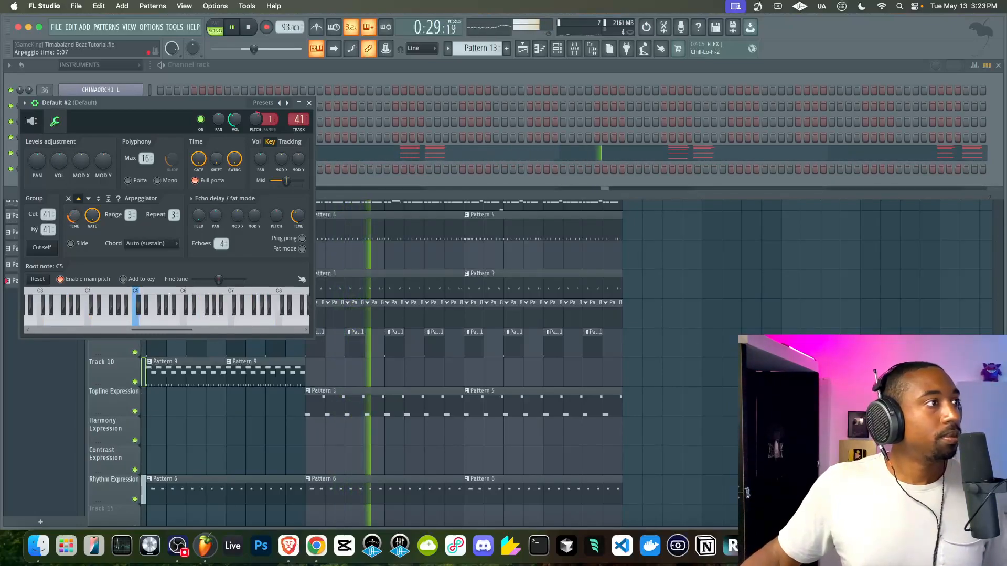
click(309, 103)
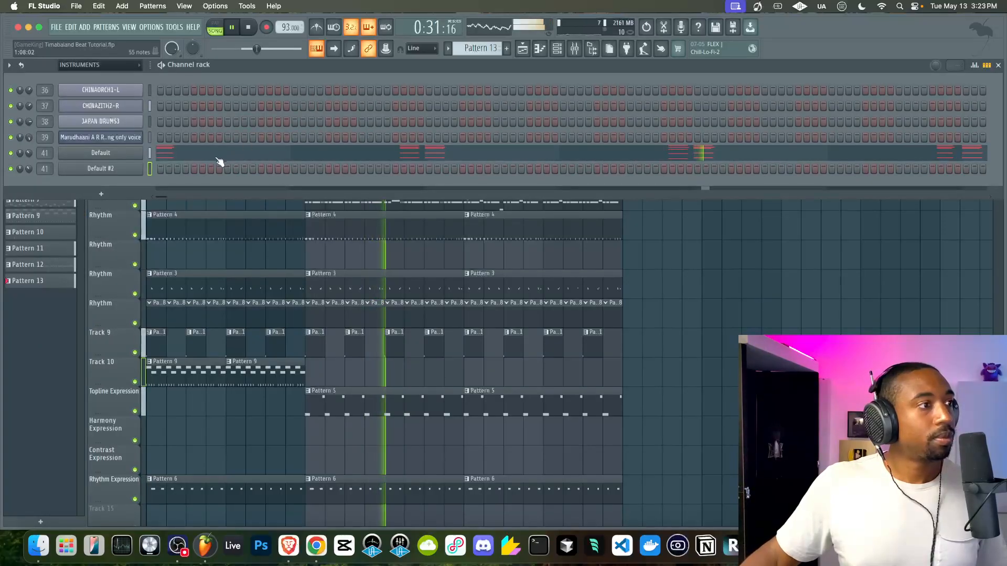
click(506, 48)
key(super+s)
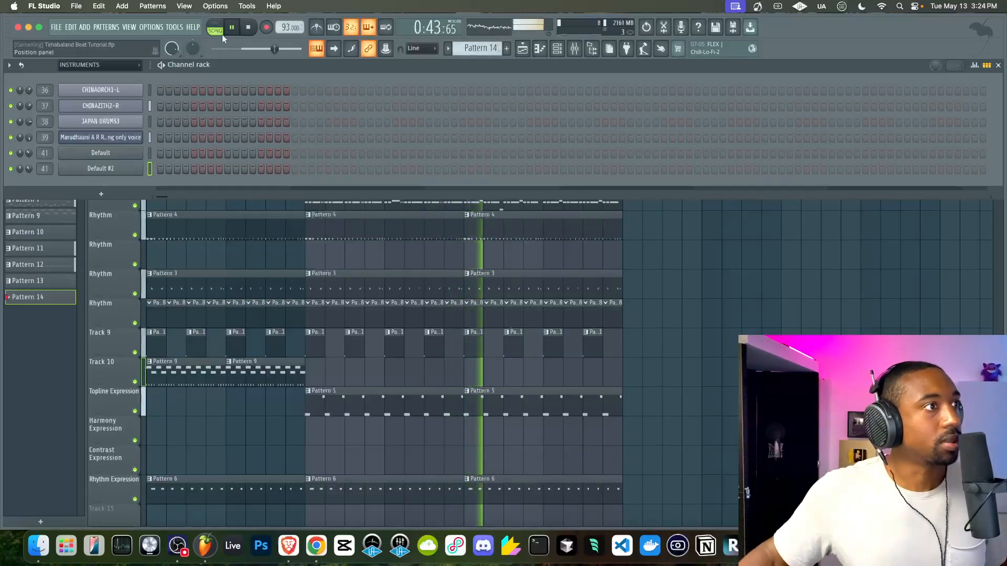
click(248, 30)
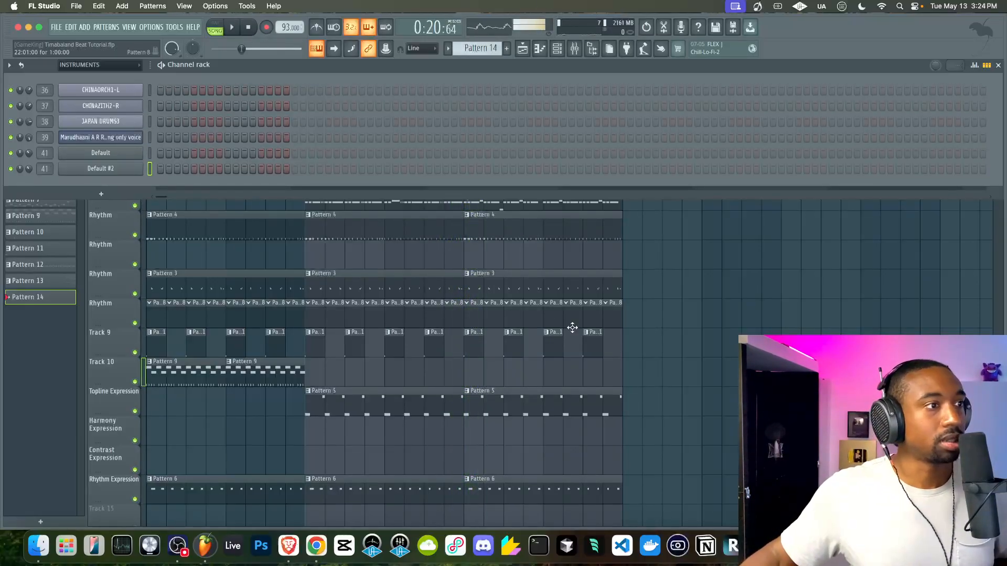
right_click(700, 231)
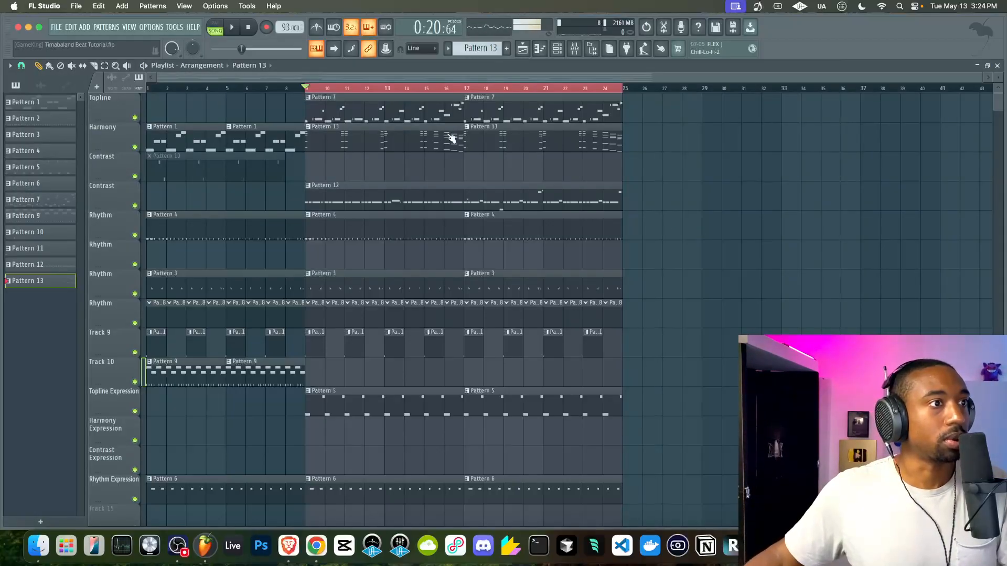
Copy the Default synth's Pattern 13 notes into the Default #2 channel, save the project and return to the playlist.
double_click(451, 138)
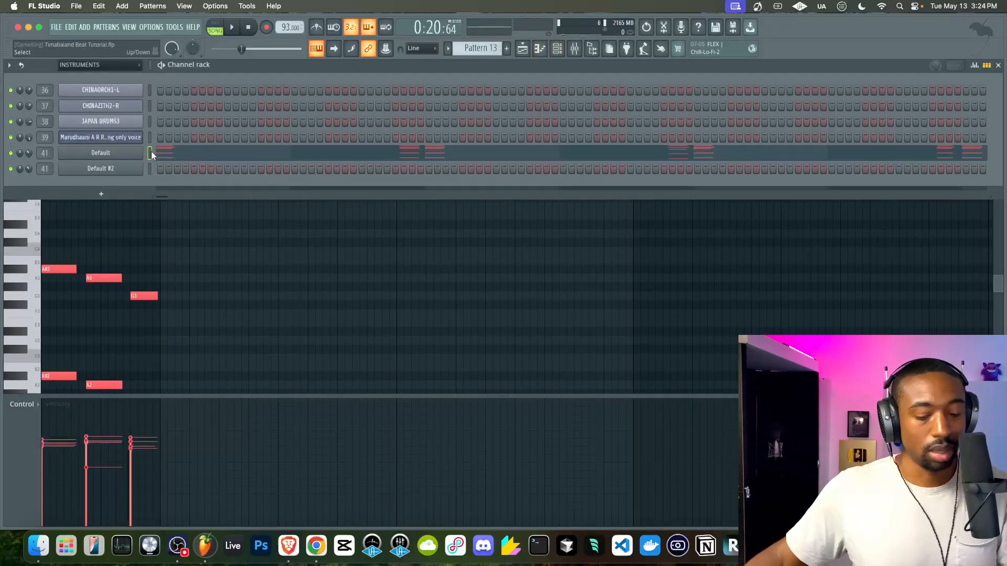
click(150, 168)
key(super+s)
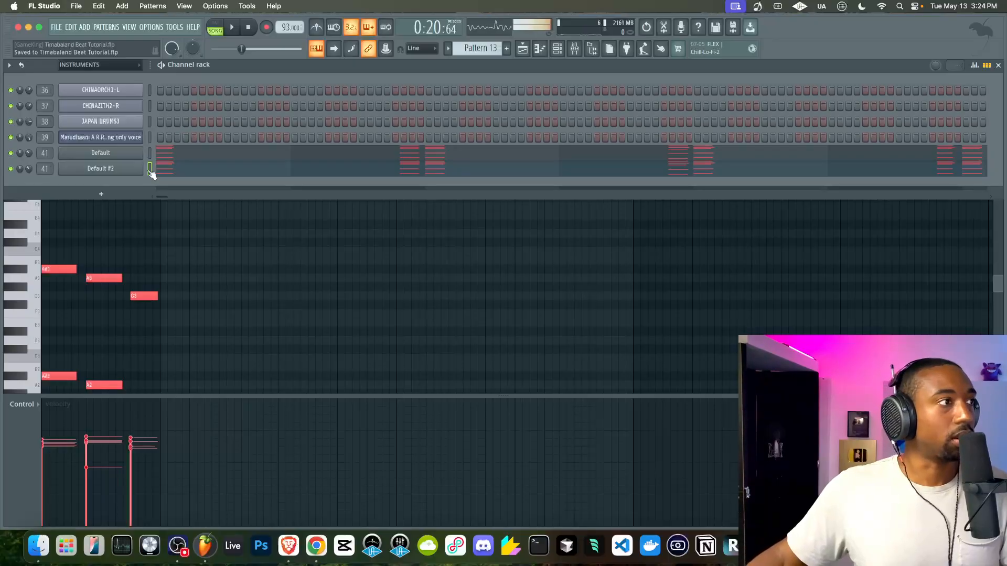
click(523, 48)
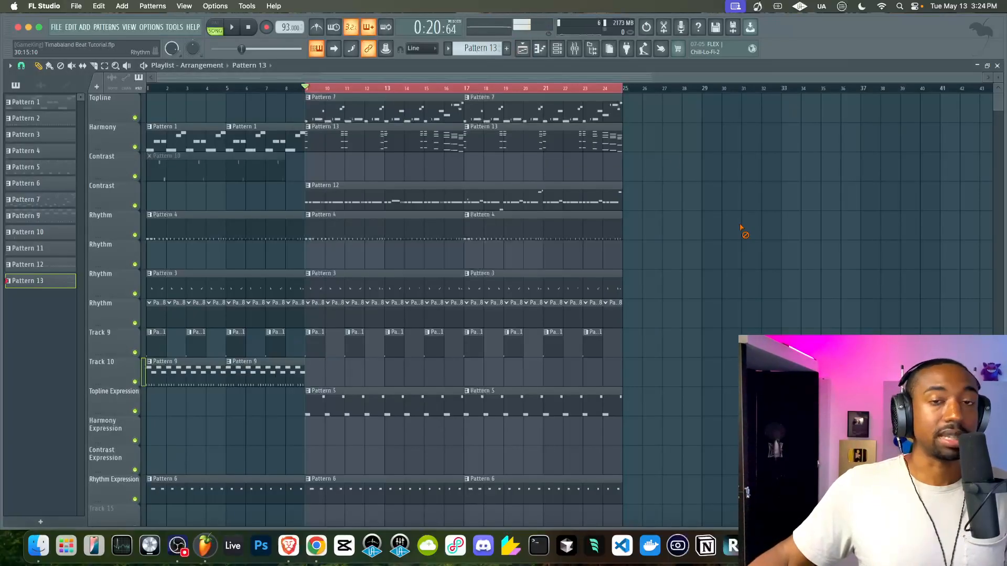
Audition the arrangement with the layered synth and route the Default #2 channel to mixer track 42.
key(space)
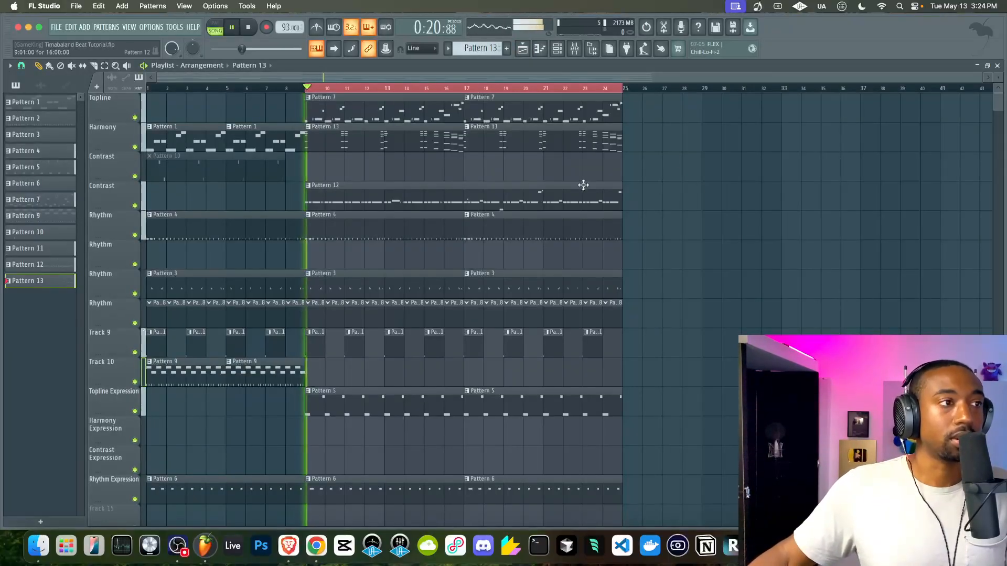
click(556, 48)
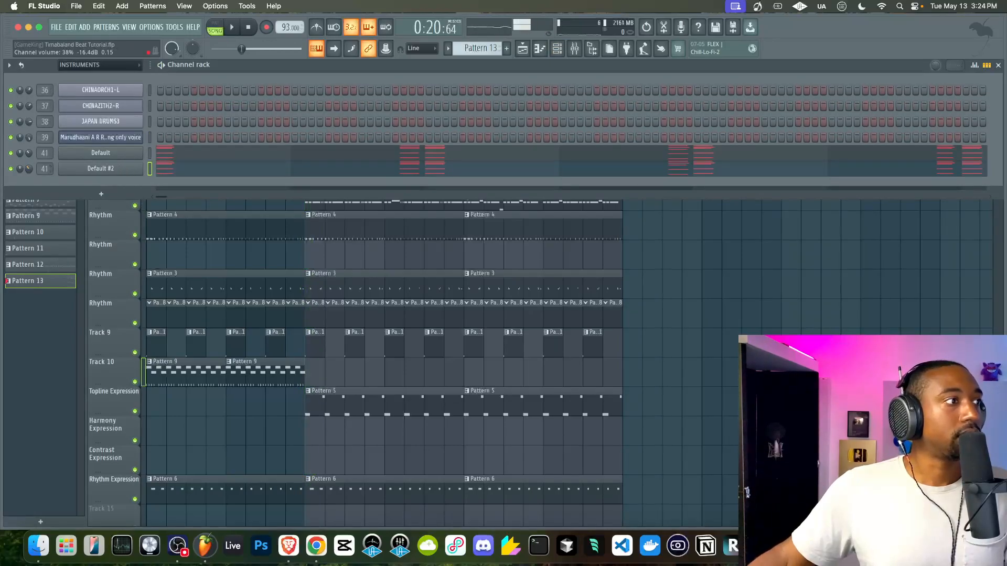
key(space)
key(F9)
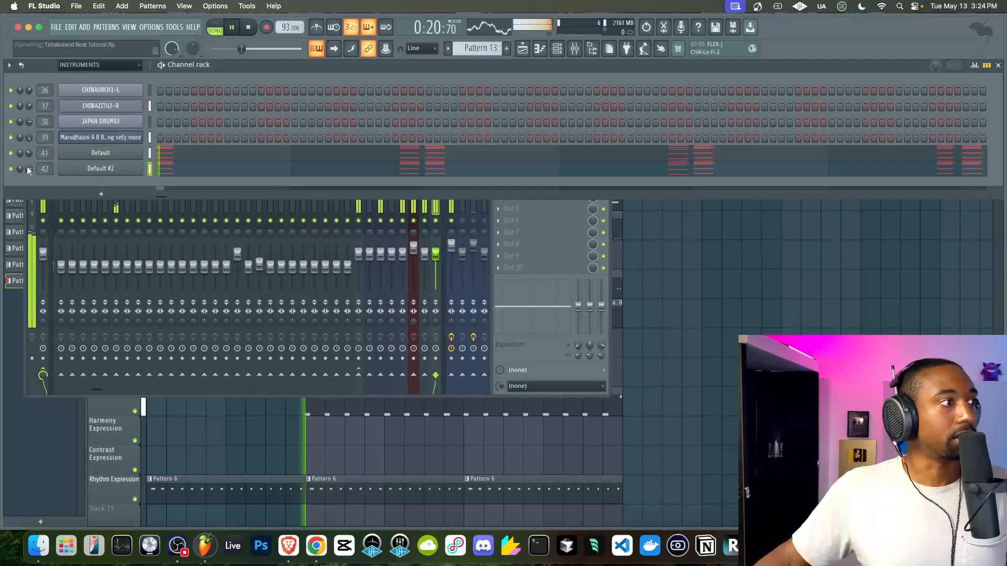
Try to stretch the Default #2 chords of Pattern 13 into connected long notes, and undo it.
key(space)
key(space)
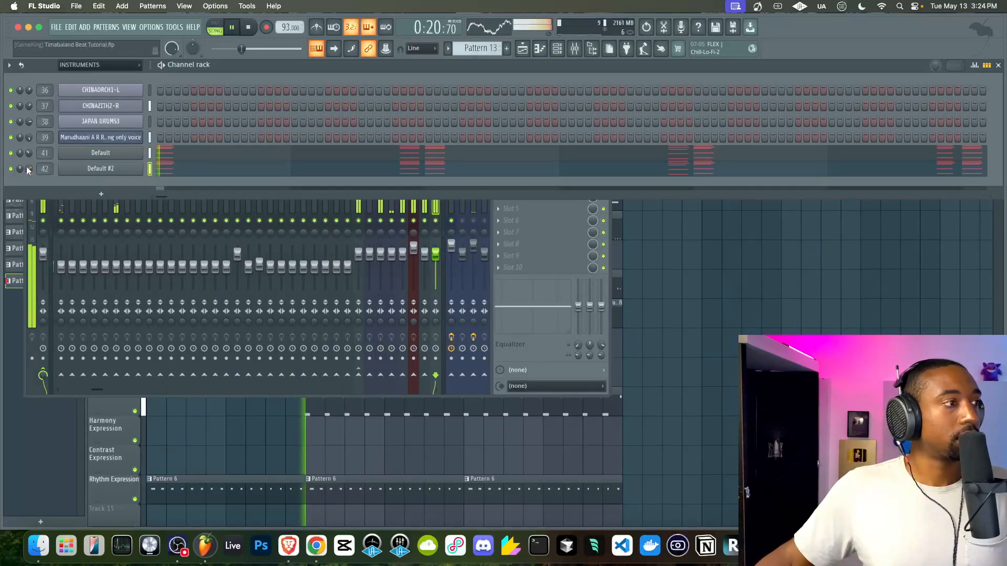
click(188, 173)
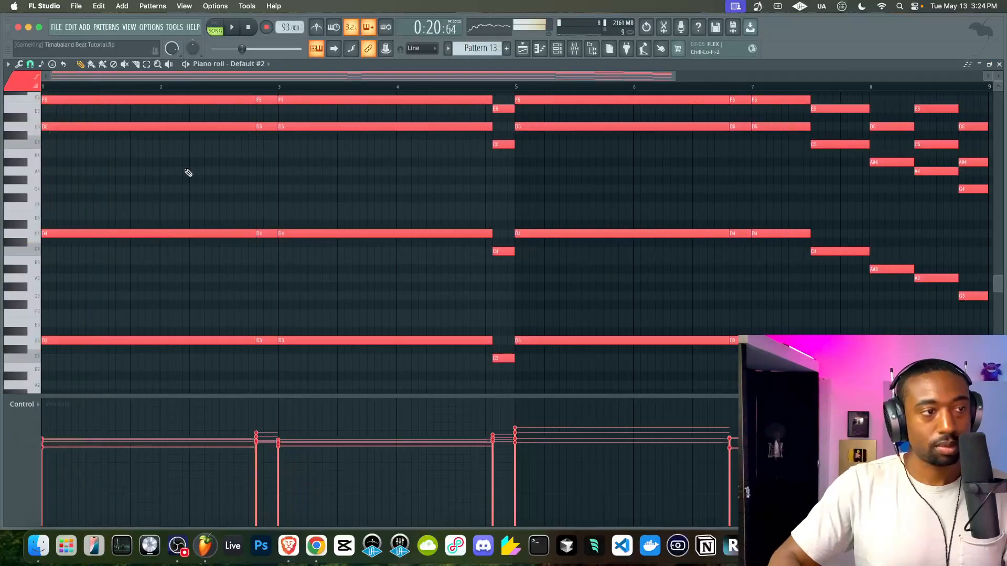
key(super+z)
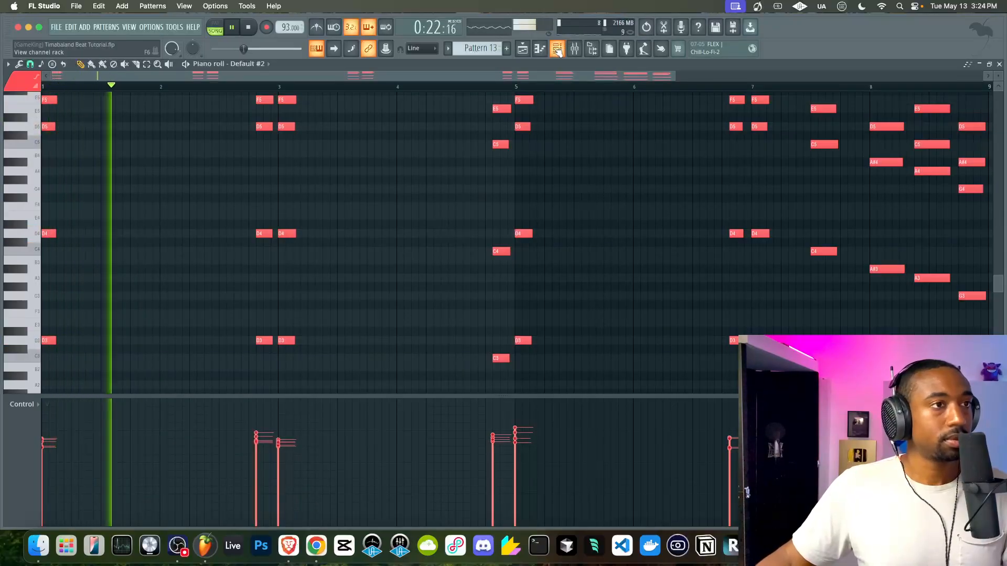
key(F5)
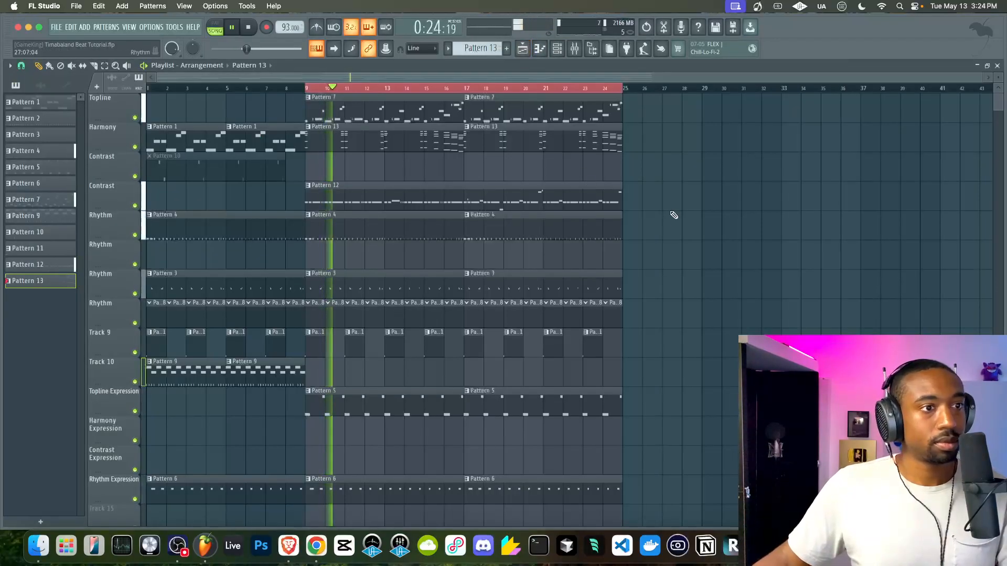
Transpose the Default #2 notes of Pattern 13 up one octave in the piano roll.
click(559, 49)
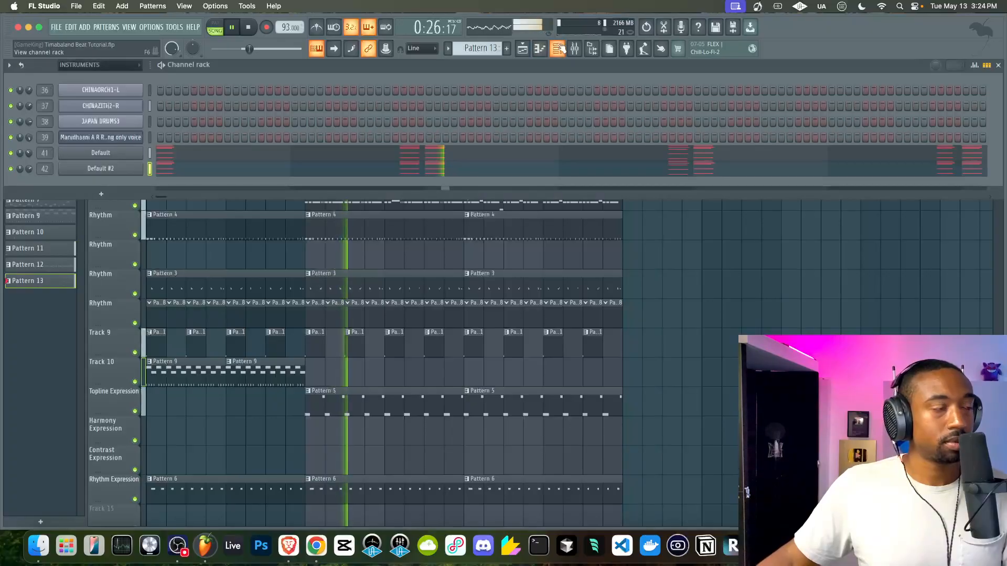
click(241, 174)
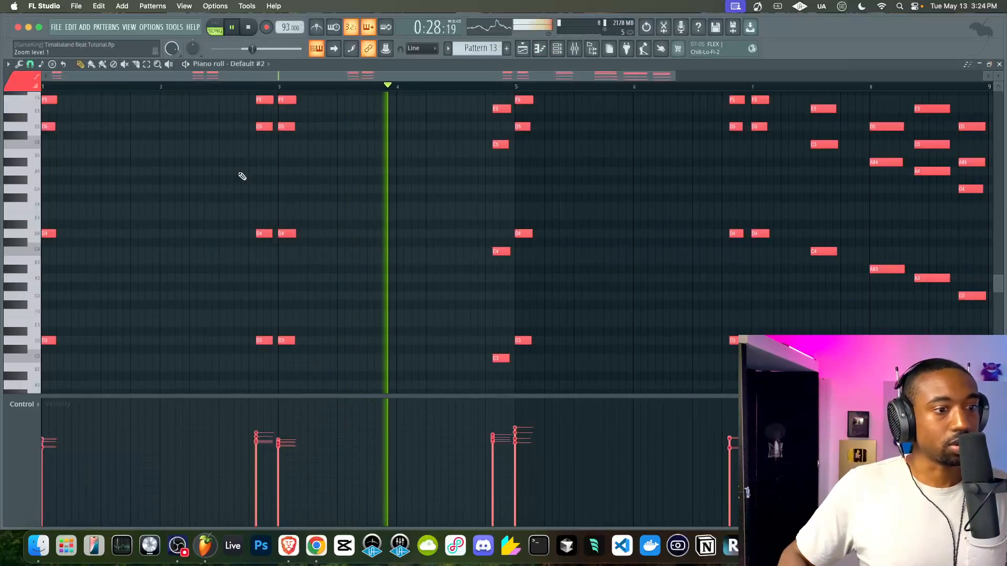
scroll(241, 173, up, 4)
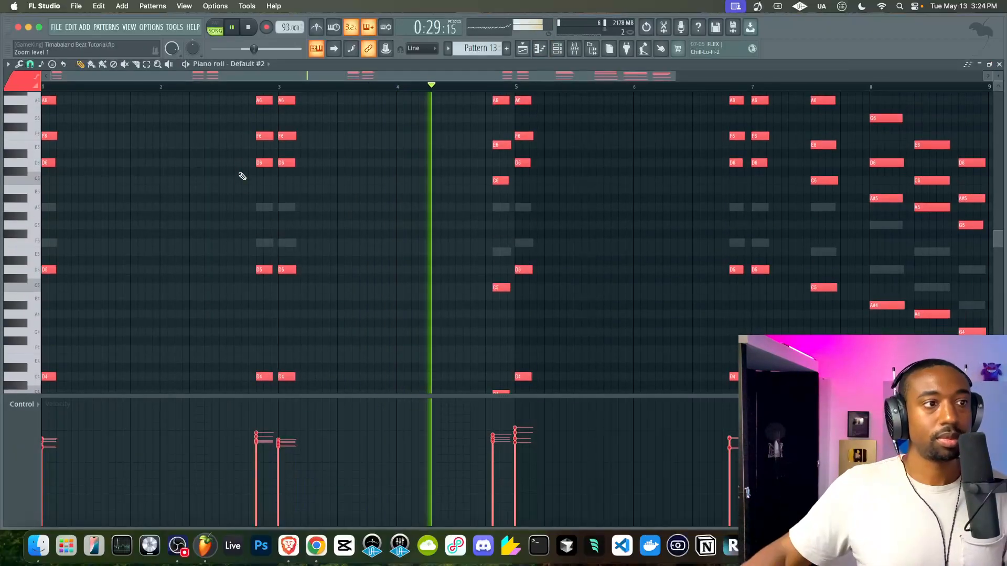
Stop playback, cut the Default #2 notes out of Pattern 13 and create a new, empty Pattern 14.
click(525, 54)
key(space)
click(558, 50)
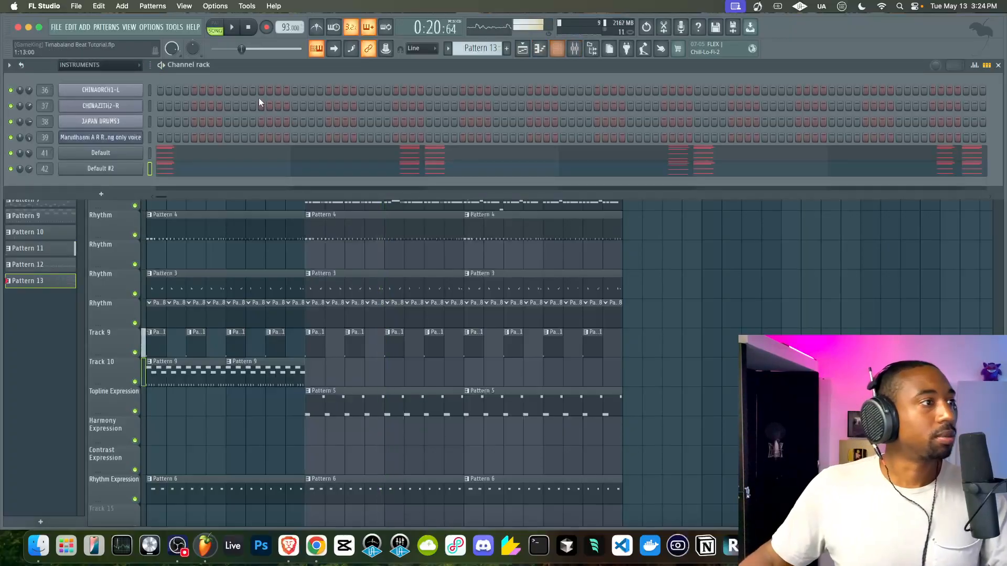
key(super+x)
click(506, 48)
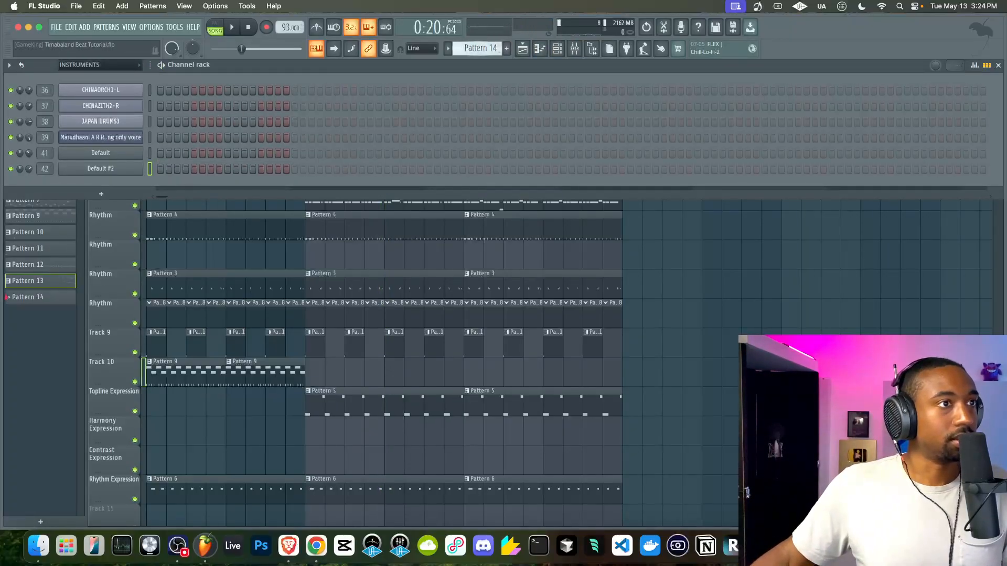
Record a chord performance on the arpeggiated Default #2 synth into Pattern 14 over bars 9 to 16.
key(F6)
click(267, 28)
key(space)
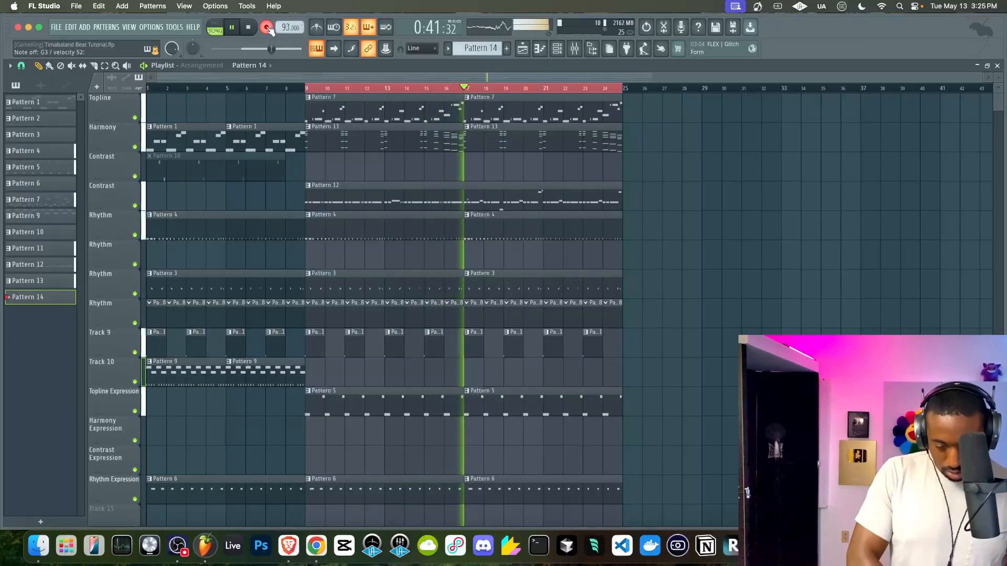
key(space)
Play back the recording and examine the Default #2 chords of Pattern 14 in the piano roll.
key(space)
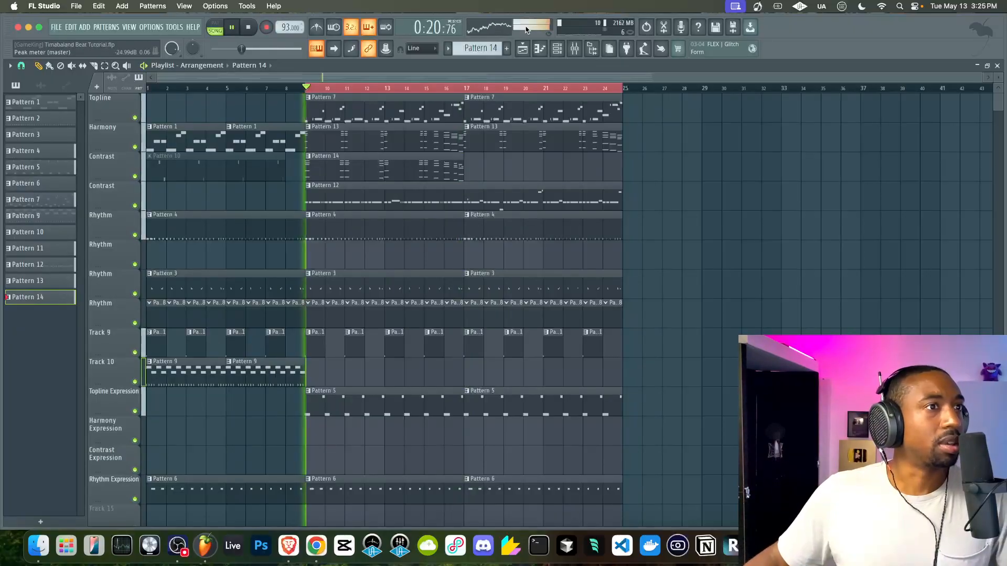
key(F6)
click(249, 166)
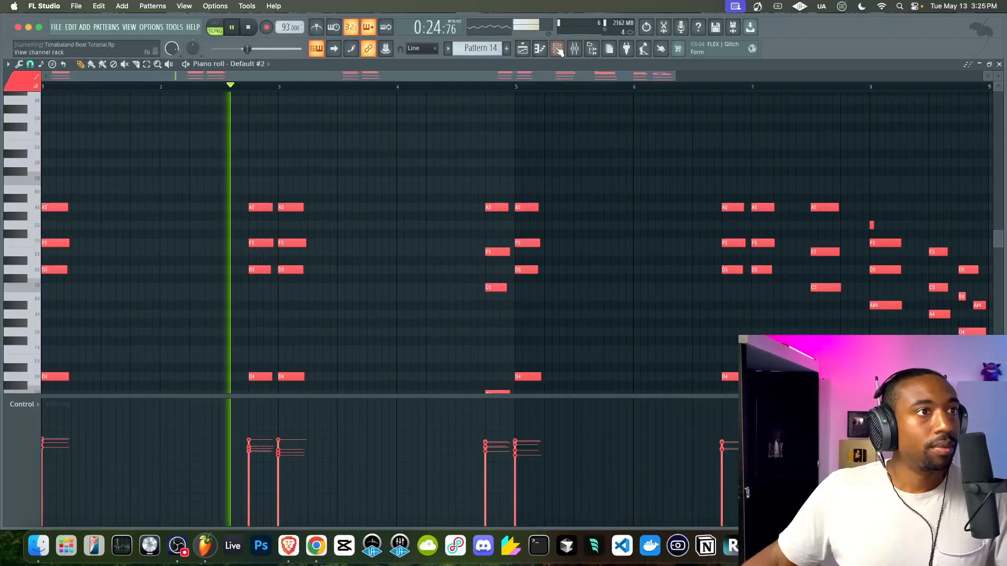
click(522, 48)
Switch to Pattern 4, show the drum channels and open the cloudy kick's notes in the piano roll.
click(557, 49)
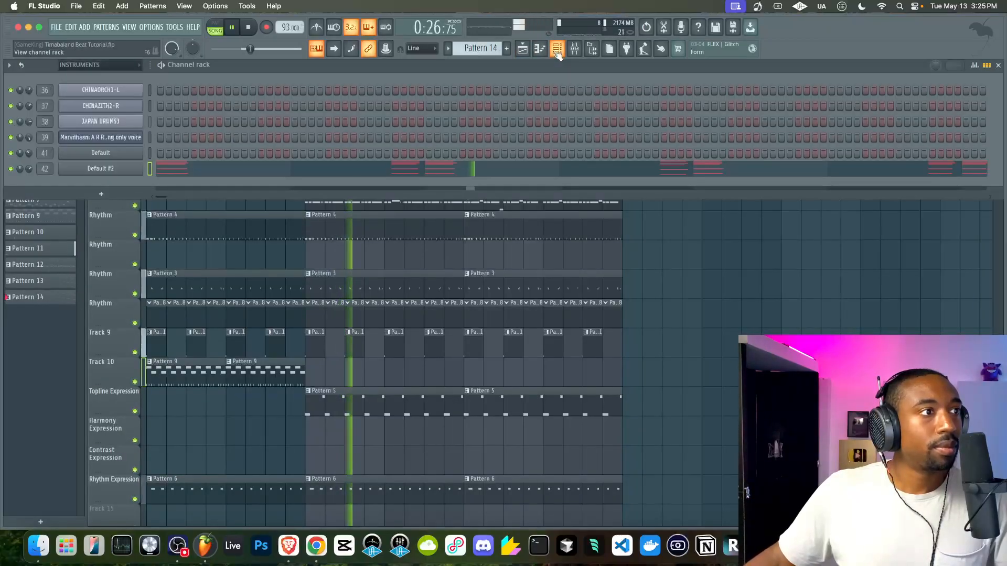
key(Left)
key(Left)
key(Left)
key(Left)
key(Left)
key(Left)
key(Left)
key(Left)
key(Left)
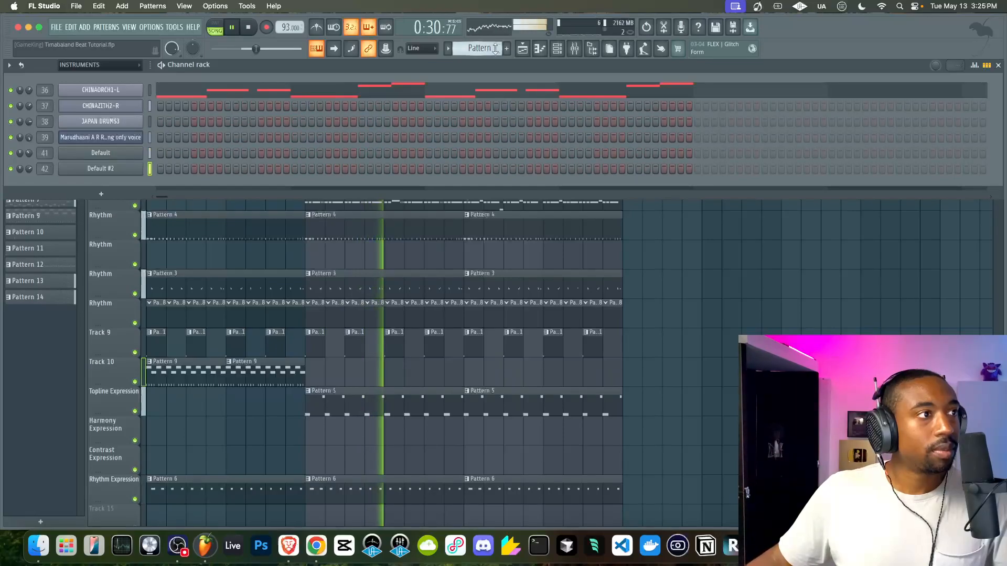
click(126, 68)
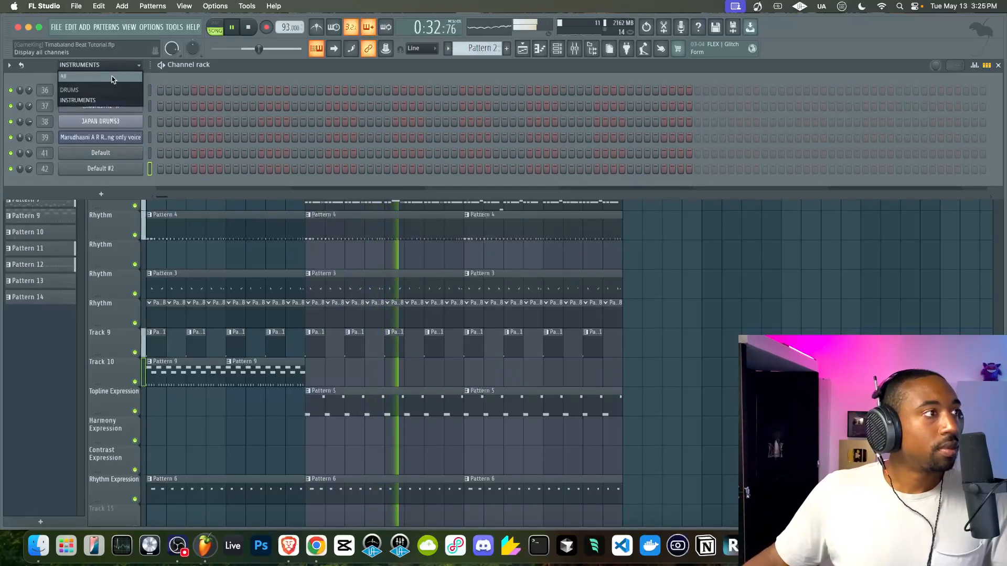
click(99, 86)
scroll(478, 49, down, 3)
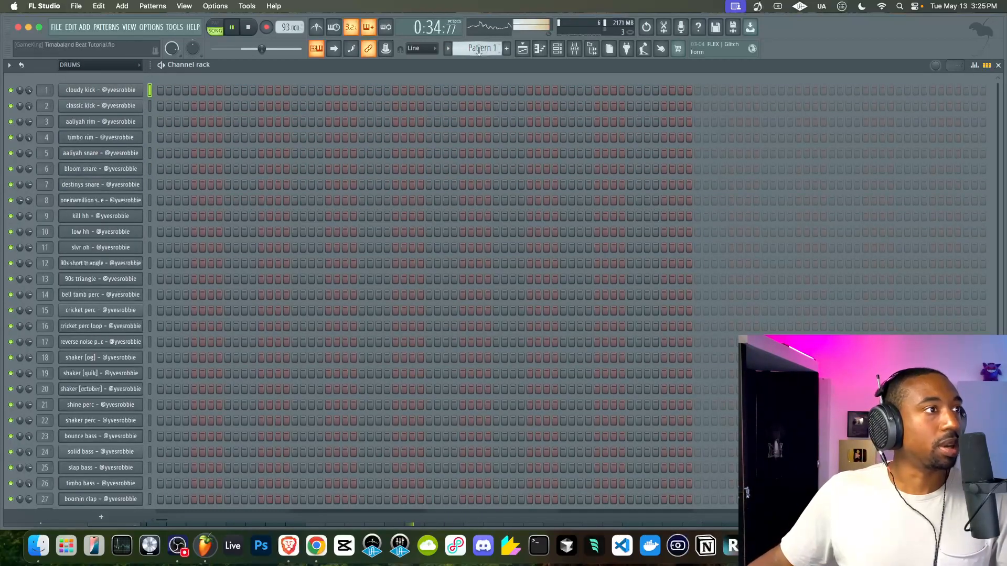
scroll(483, 45, up, 1)
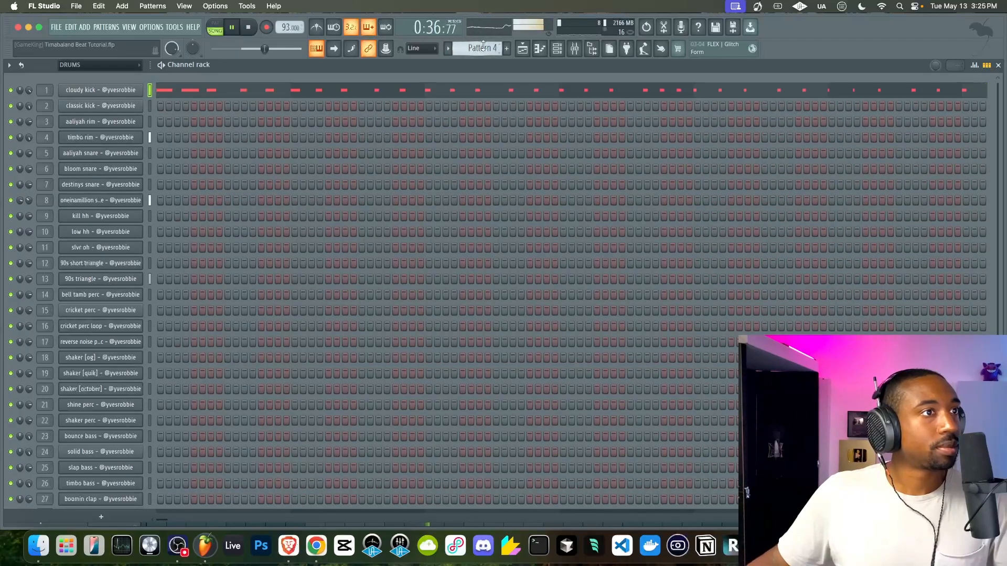
click(234, 90)
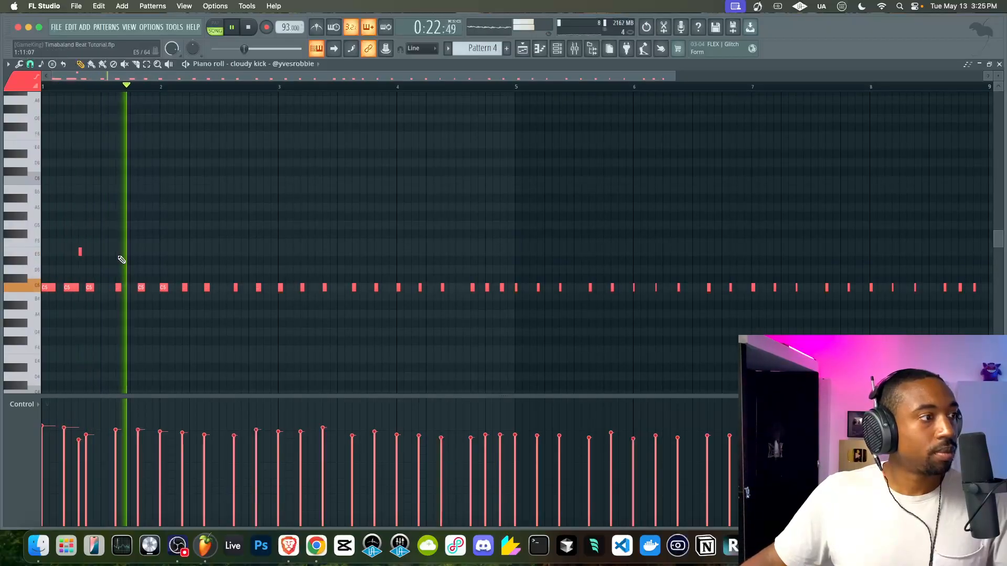
Add short E5 hits above the cloudy kick's main notes in Pattern 4 and repeat them through bar 4.
click(147, 253)
key(space)
key(space)
drag(147, 253, 203, 252)
key(space)
key(space)
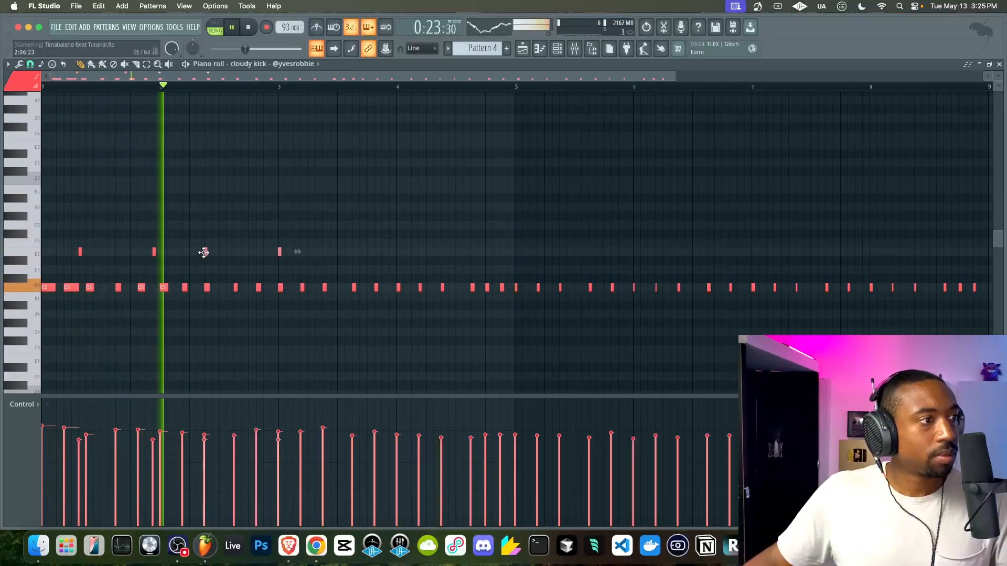
key(space)
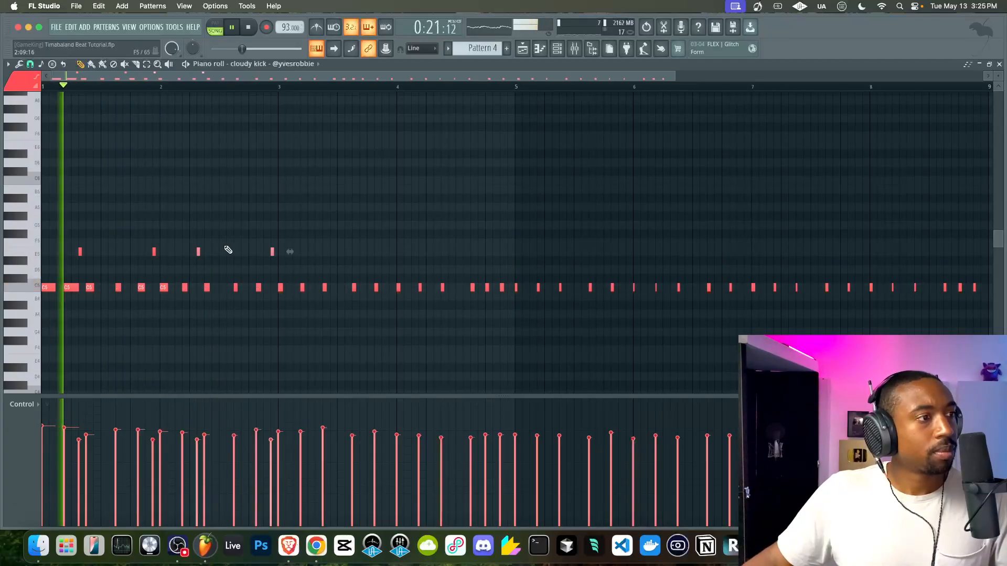
drag(298, 240, 317, 251)
key(space)
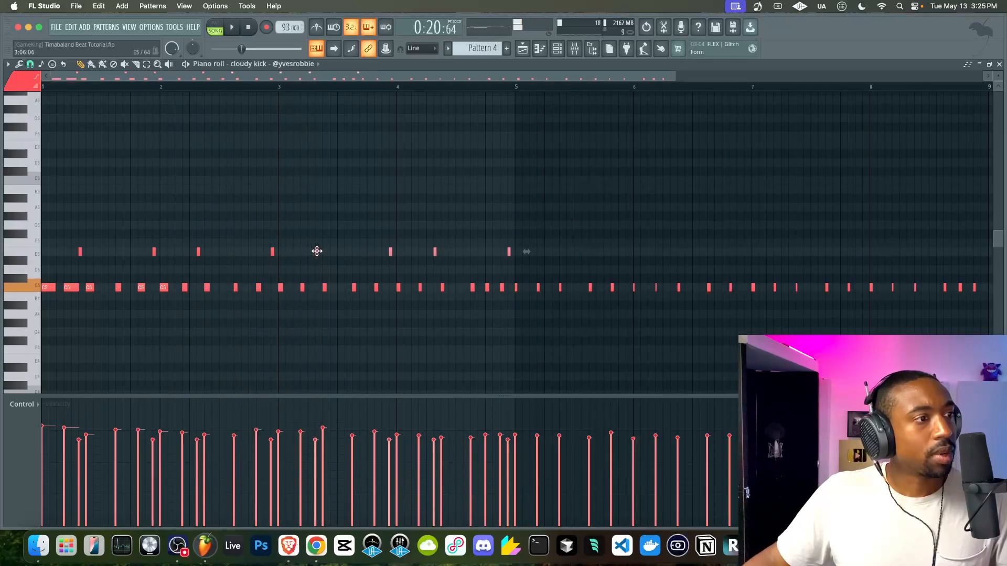
Select all the E5 kick hits, duplicate them across bars 5 to 8 and start playback.
super+click(33, 251)
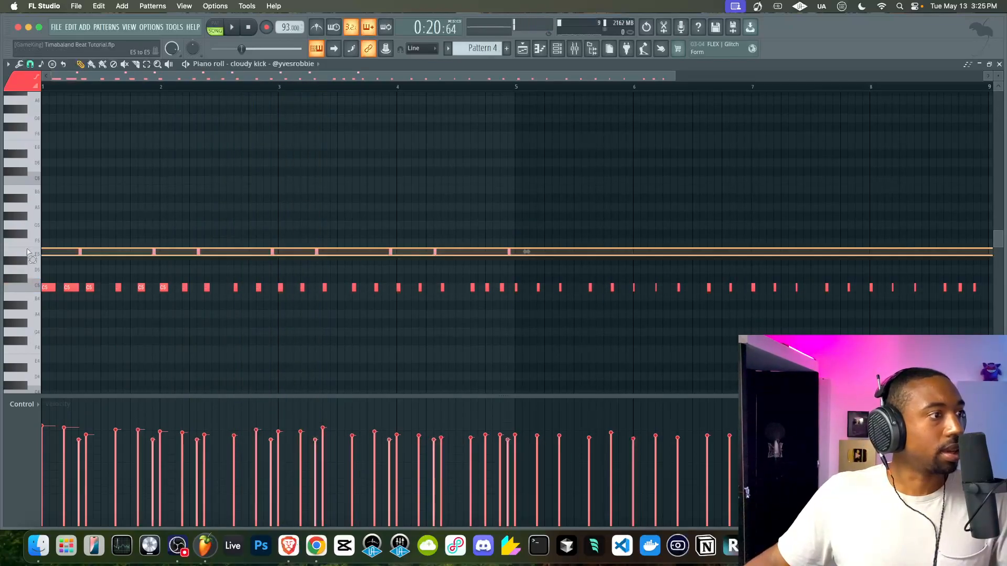
drag(152, 253, 623, 251)
key(space)
Select the full row of E5 kick hits and lower their velocities evenly below the main kick notes.
scroll(460, 236, down, 4)
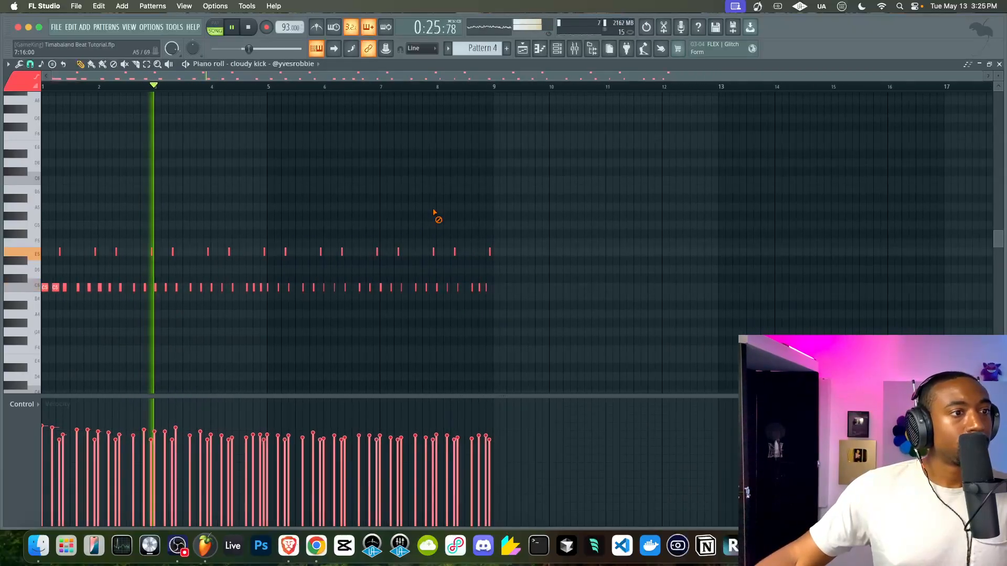
drag(497, 246, 42, 256)
mouse_move(56, 446)
mouse_down()
mouse_move(433, 450)
mouse_move(538, 478)
mouse_up()
mouse_move(492, 454)
mouse_down()
mouse_move(80, 461)
mouse_move(141, 471)
mouse_move(449, 472)
mouse_move(387, 459)
mouse_move(452, 472)
mouse_move(70, 456)
mouse_up()
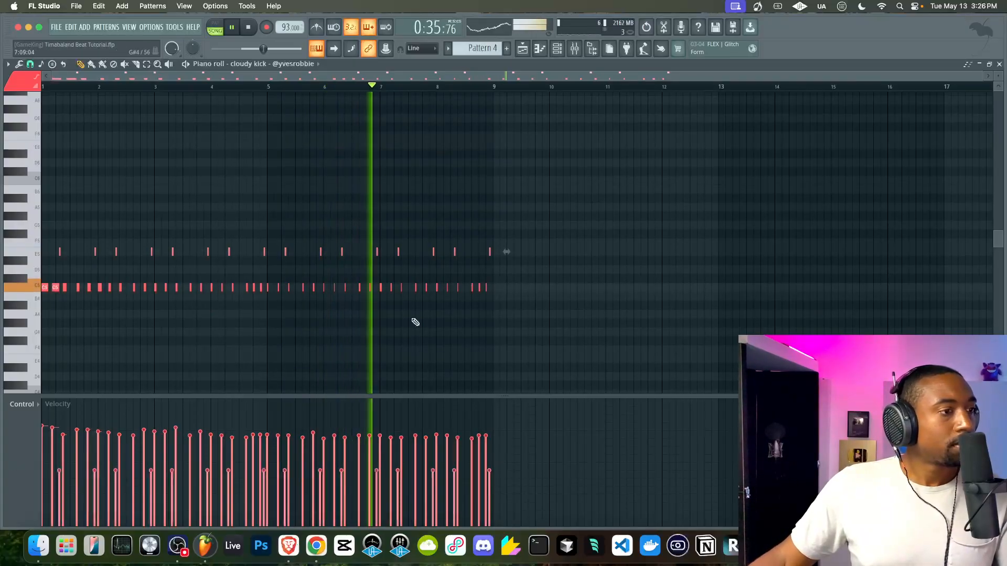
Audition the arrangement with the revised kick, comparing it with and without the first Pattern 13 clip.
click(523, 49)
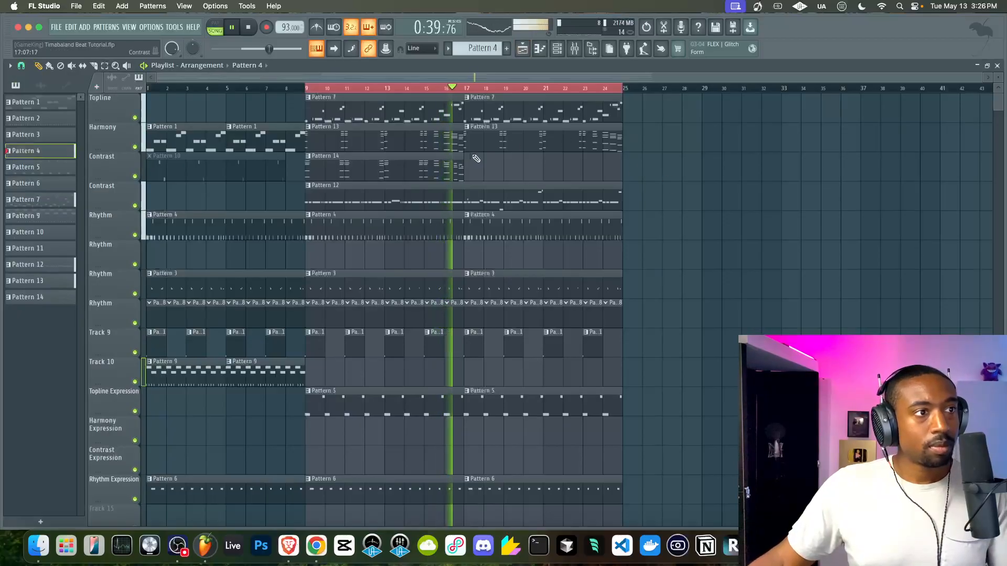
key(F6)
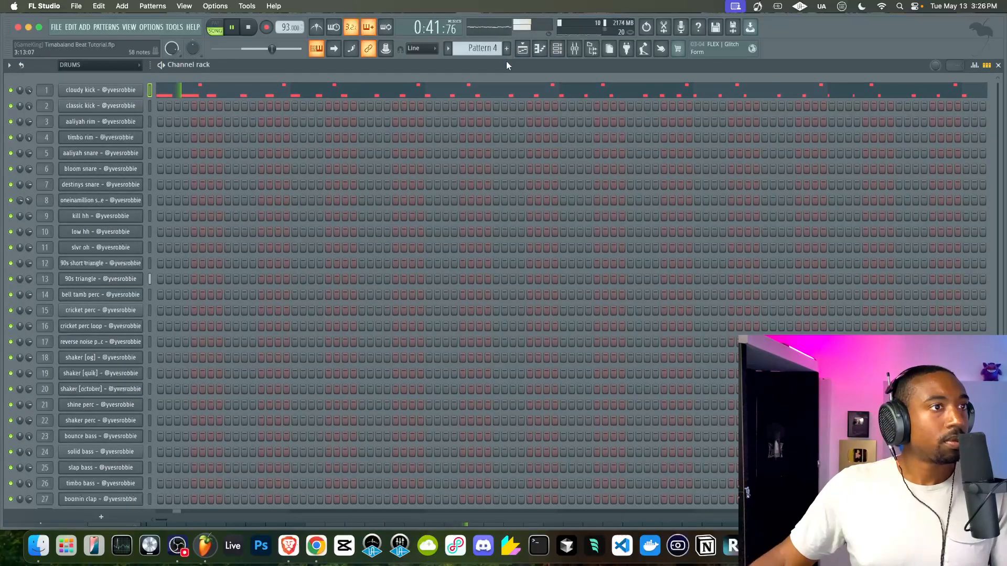
key(F5)
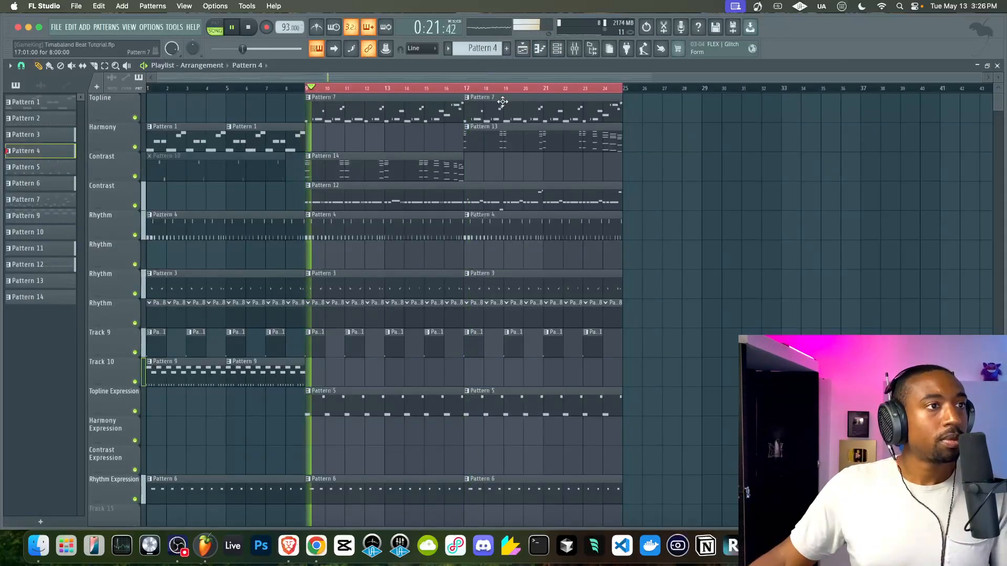
key(F6)
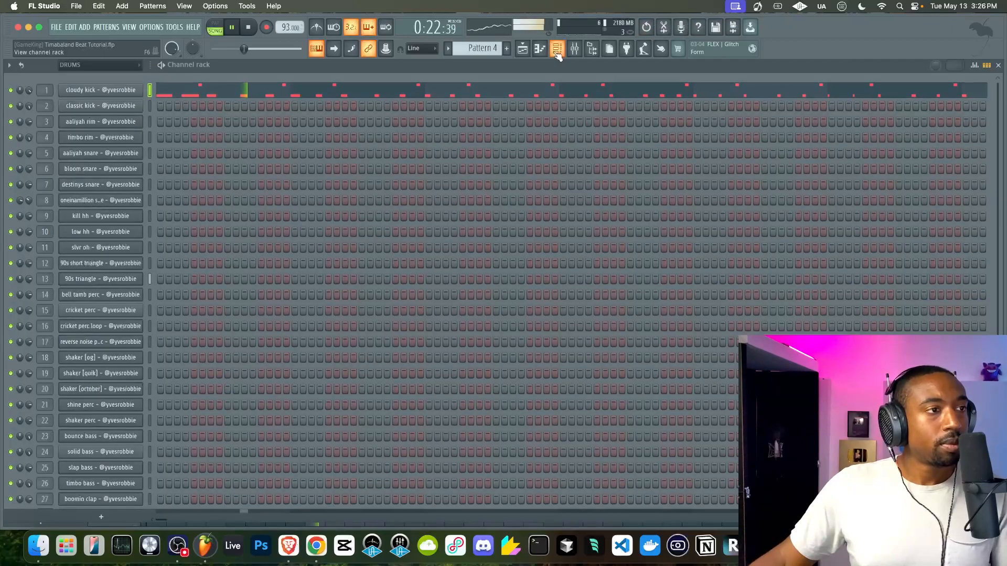
click(524, 52)
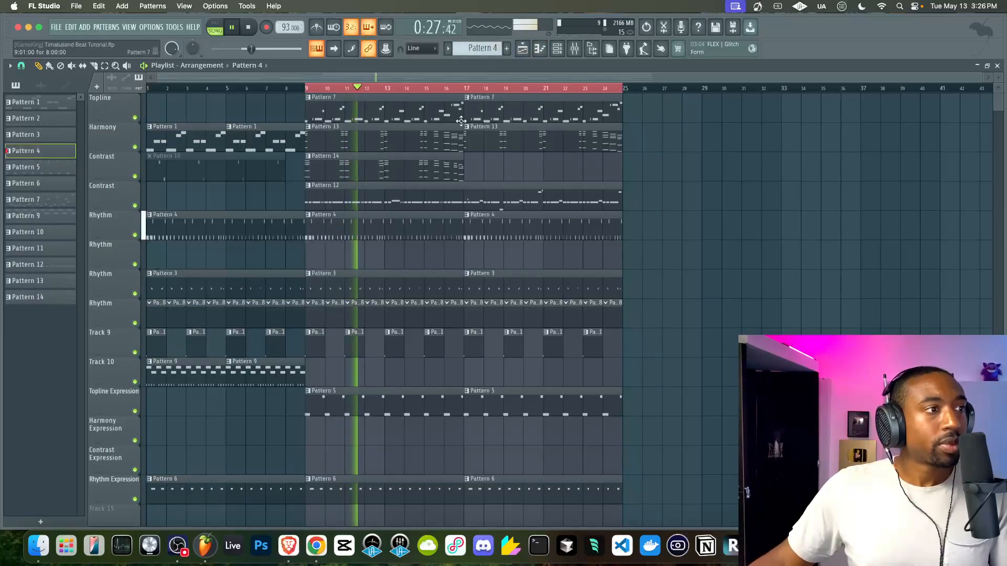
Open Pattern 14, show the instrument channels and review the Default #2 synth's arpeggiator and sound settings.
double_click(423, 169)
click(562, 53)
click(100, 65)
click(101, 95)
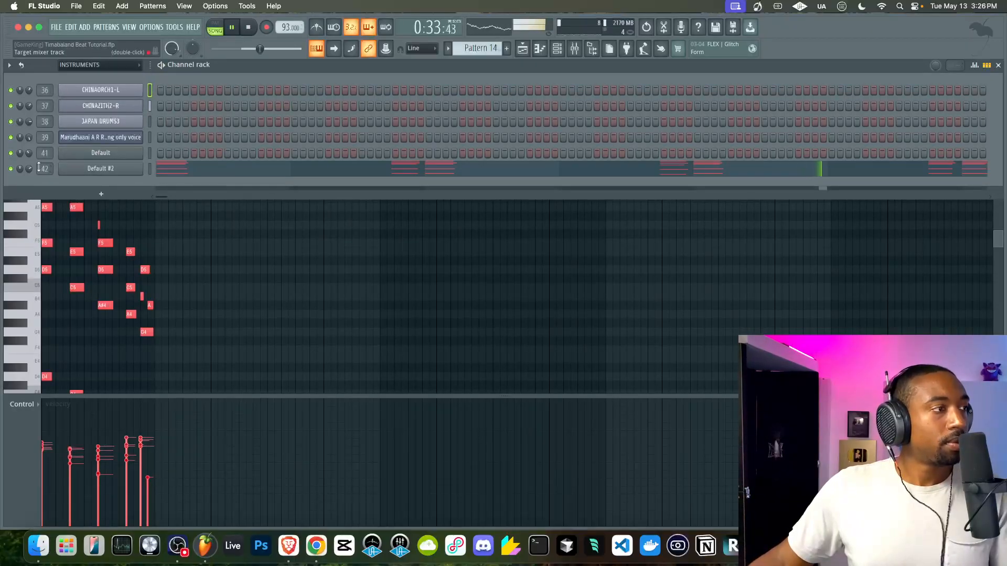
click(101, 171)
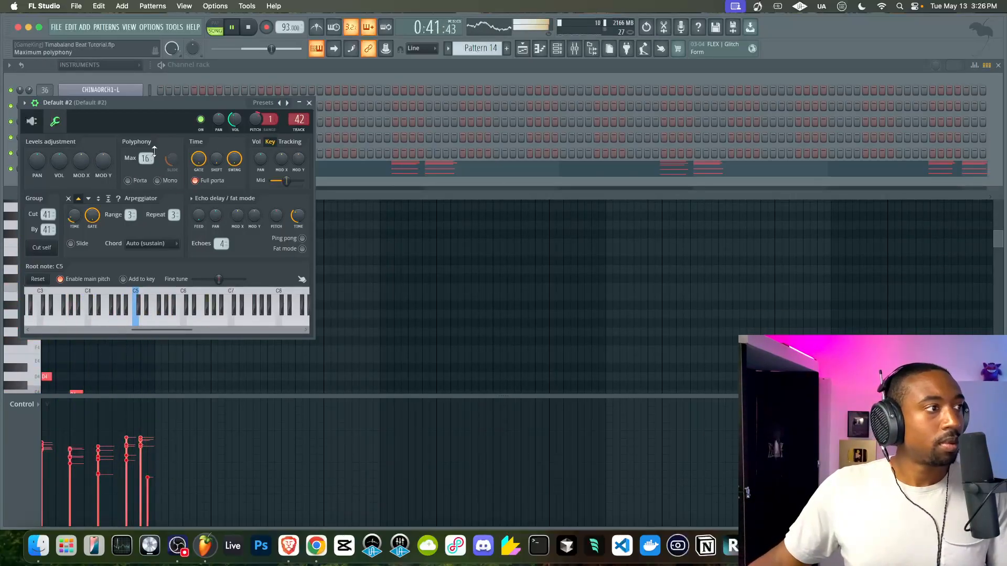
click(31, 121)
click(55, 122)
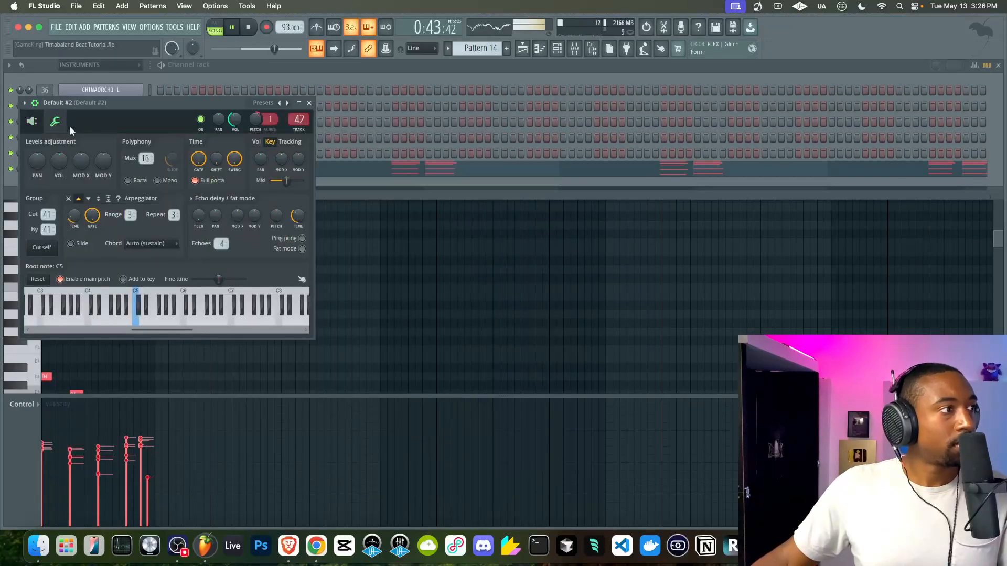
click(310, 103)
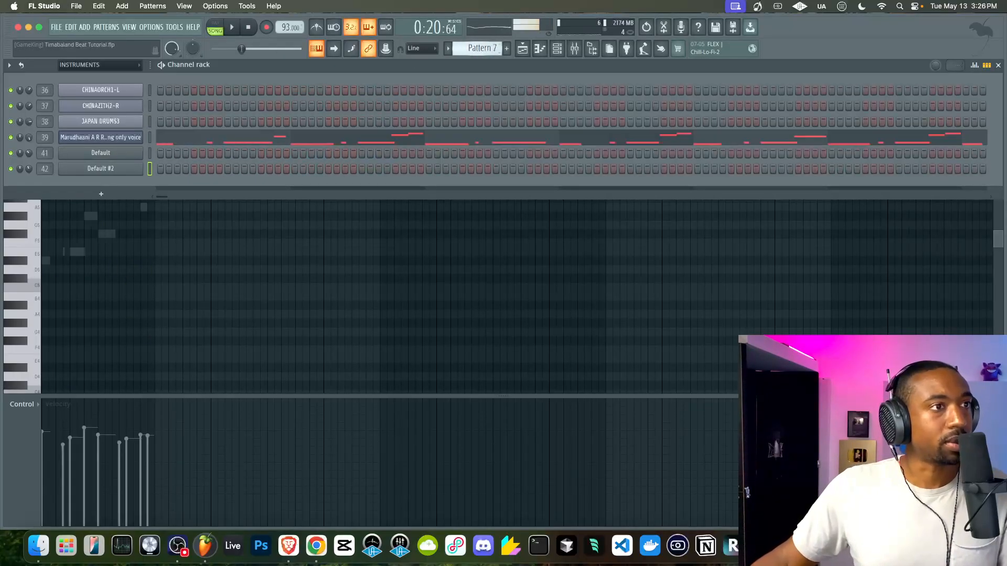
Show the drum channels of Pattern 2, then place four Pattern 2 clips across bars 9 to 24 on the empty second Rhythm track.
click(98, 64)
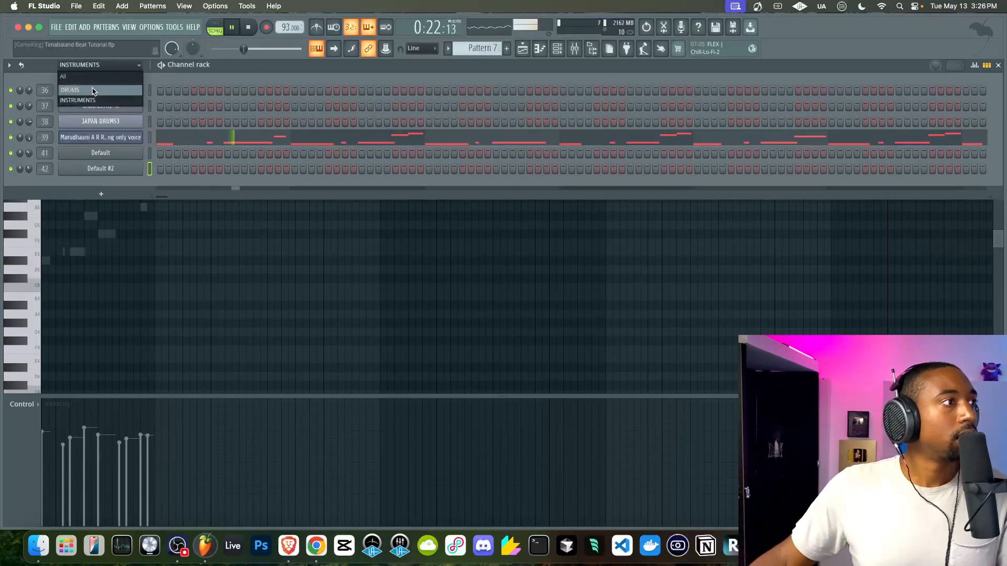
click(99, 119)
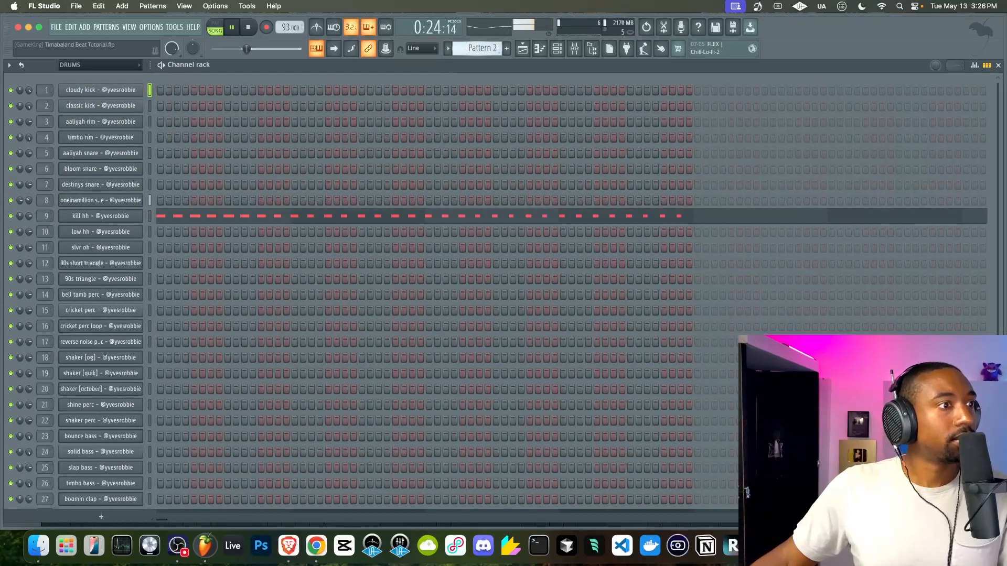
click(523, 48)
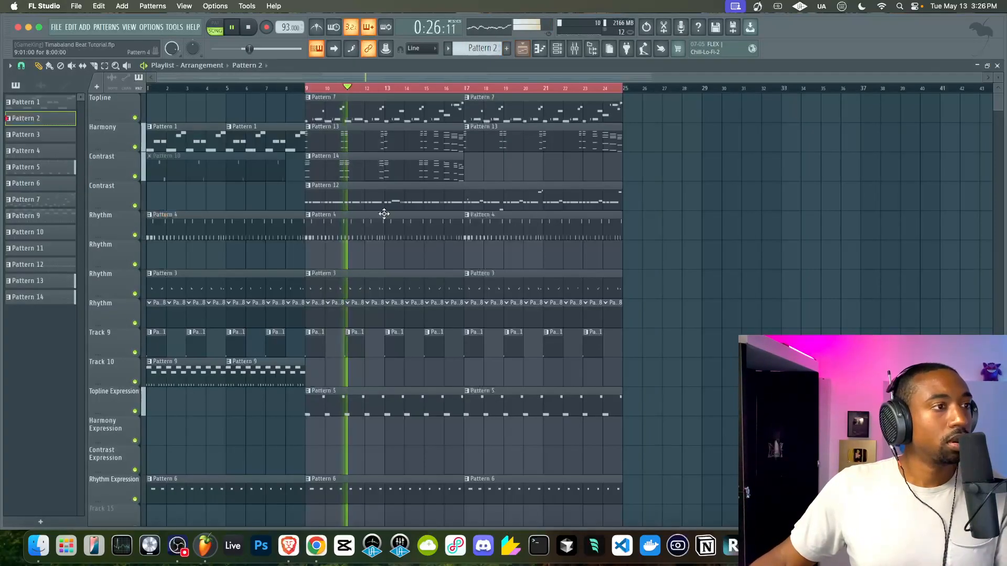
click(309, 251)
mouse_move(389, 261)
mouse_down()
mouse_move(368, 261)
mouse_move(429, 257)
mouse_move(358, 257)
mouse_move(518, 257)
mouse_up()
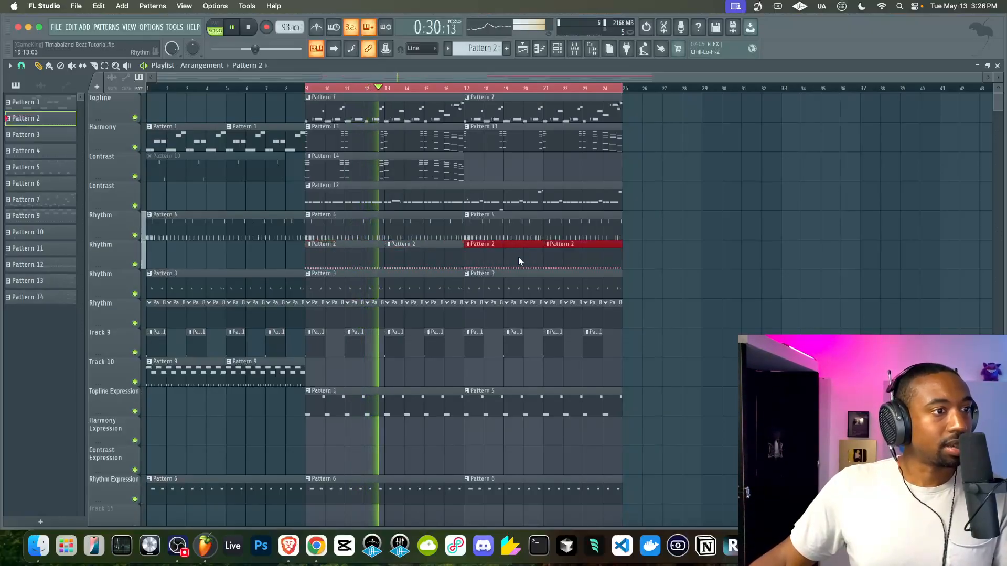
key(space)
Try doubling the kill hh pattern by duplicating its notes one step later, and audition it in the arrangement.
click(557, 51)
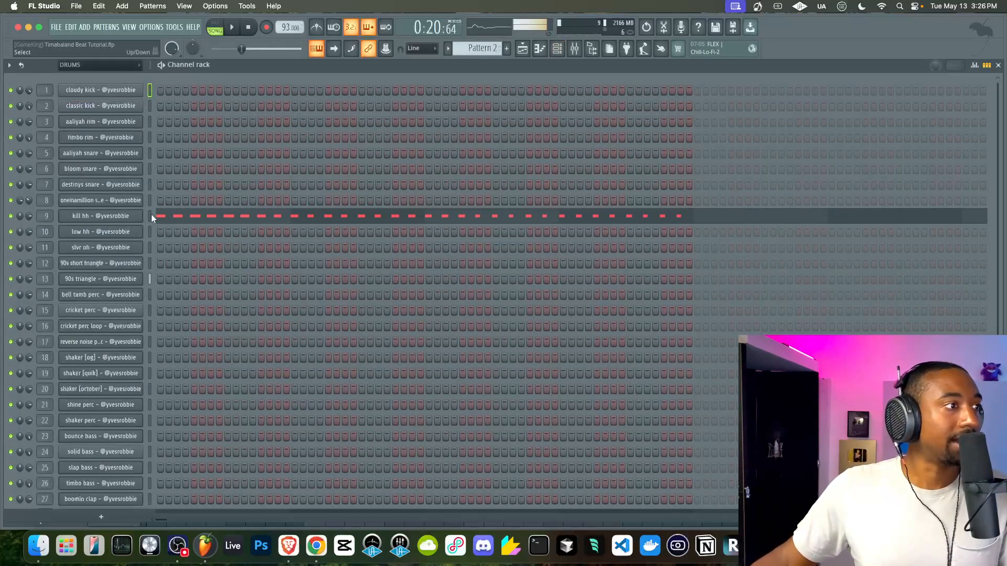
click(151, 215)
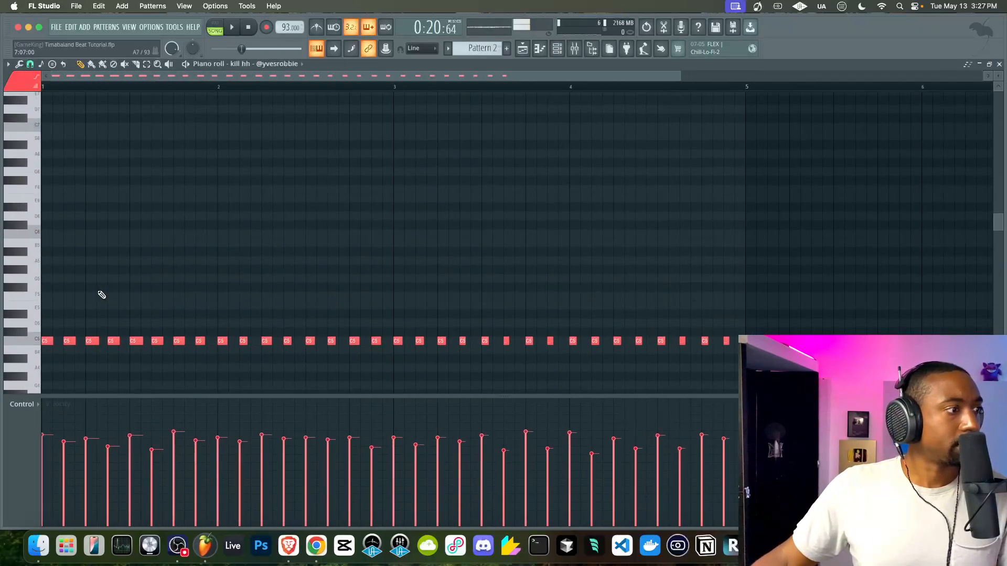
drag(45, 337, 60, 338)
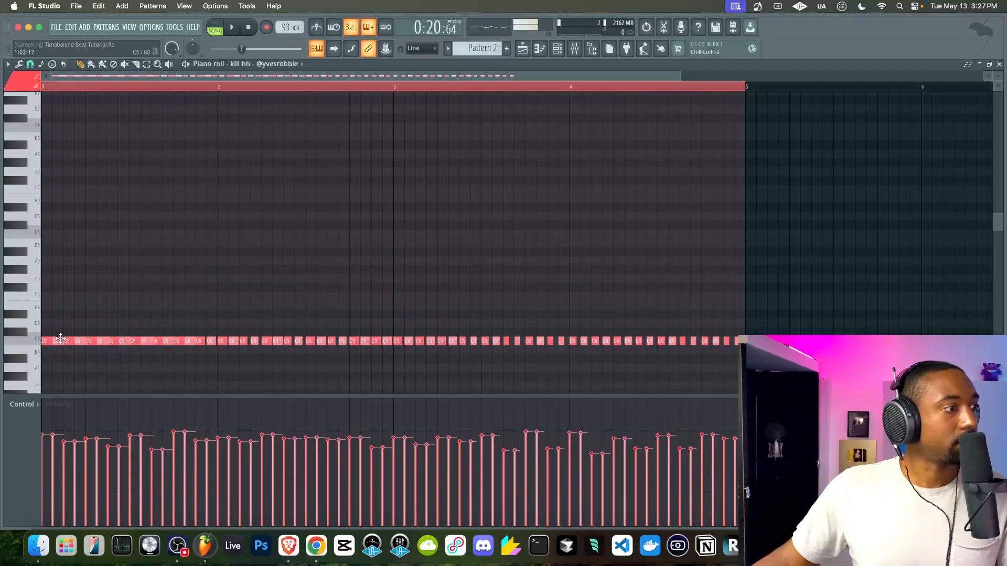
key(space)
super+click(147, 311)
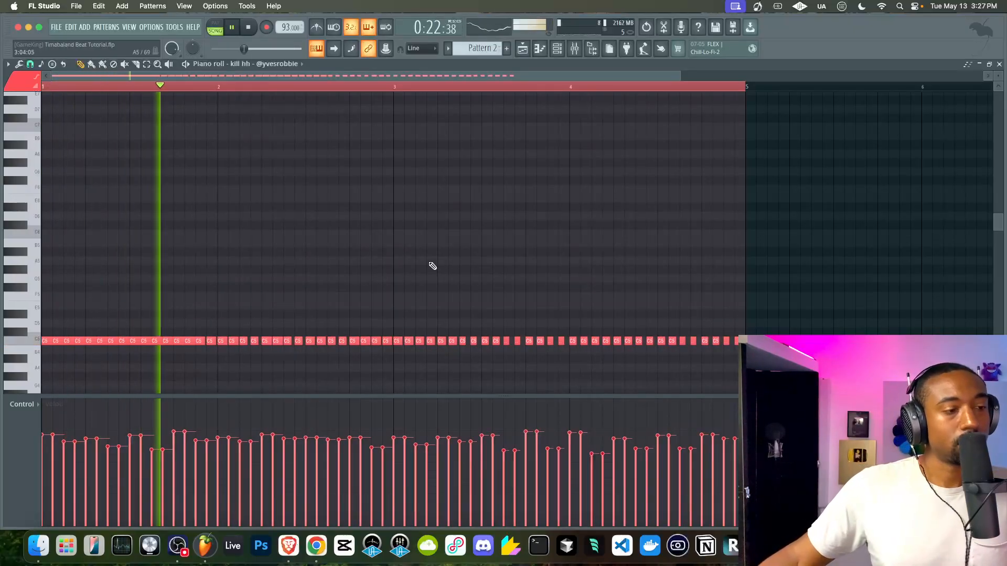
click(999, 65)
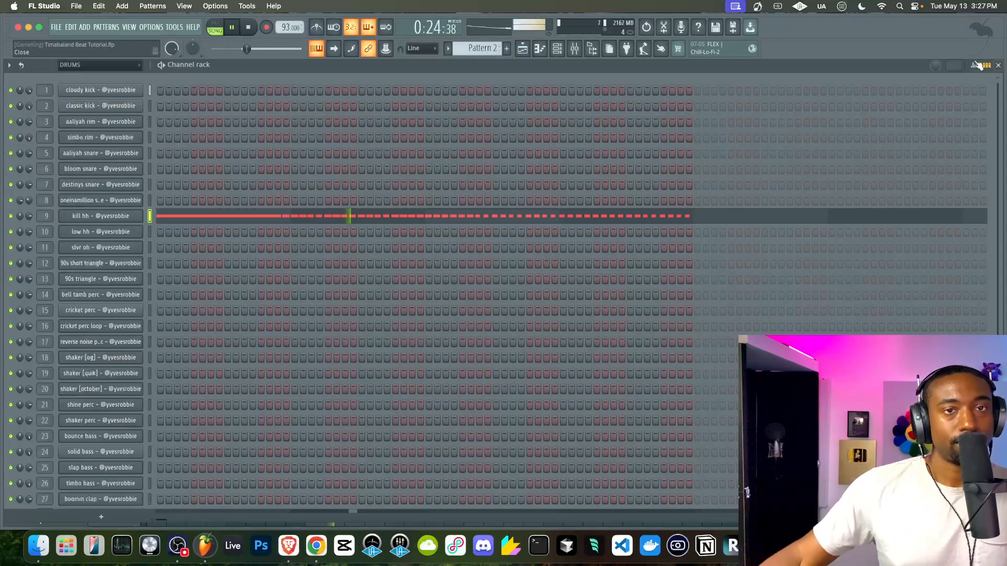
click(540, 49)
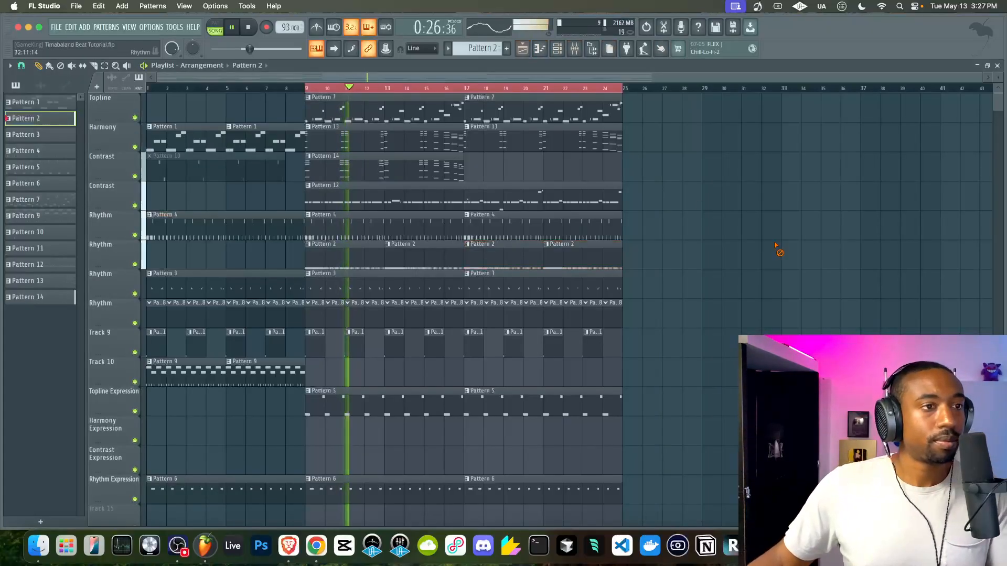
click(557, 49)
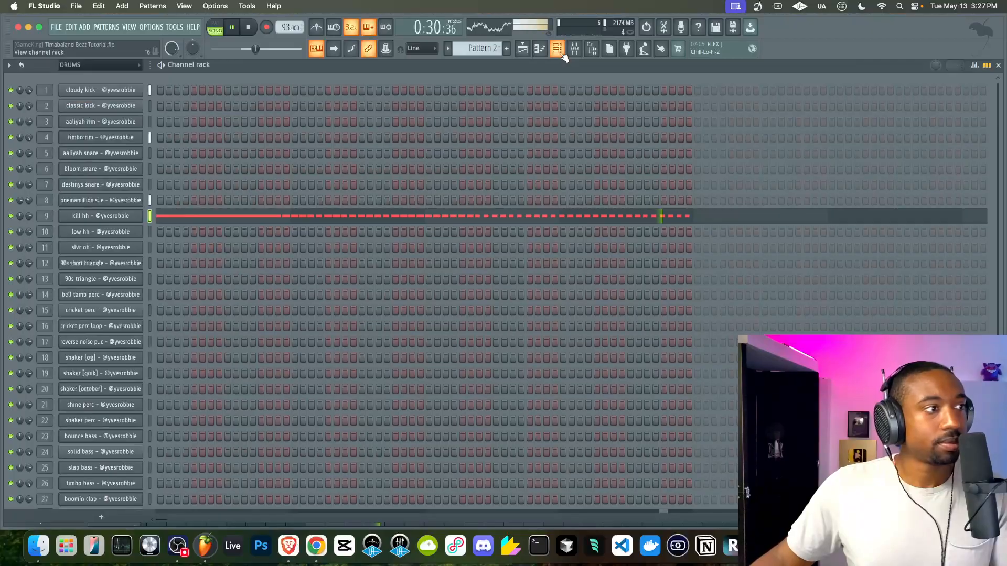
Copy the kill hh notes into the low hh channel and shift the copies one step later to fill the gaps.
click(162, 219)
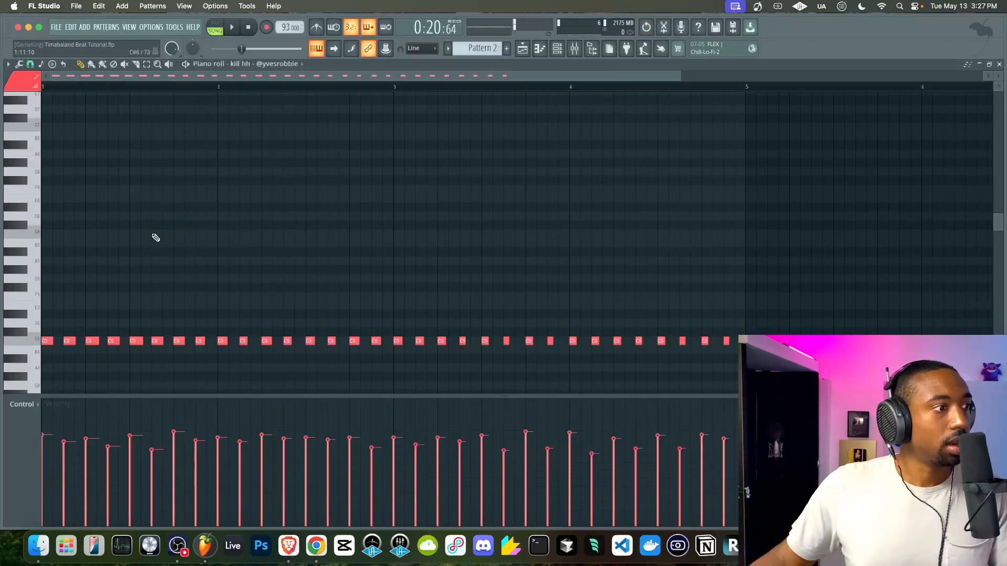
click(18, 341)
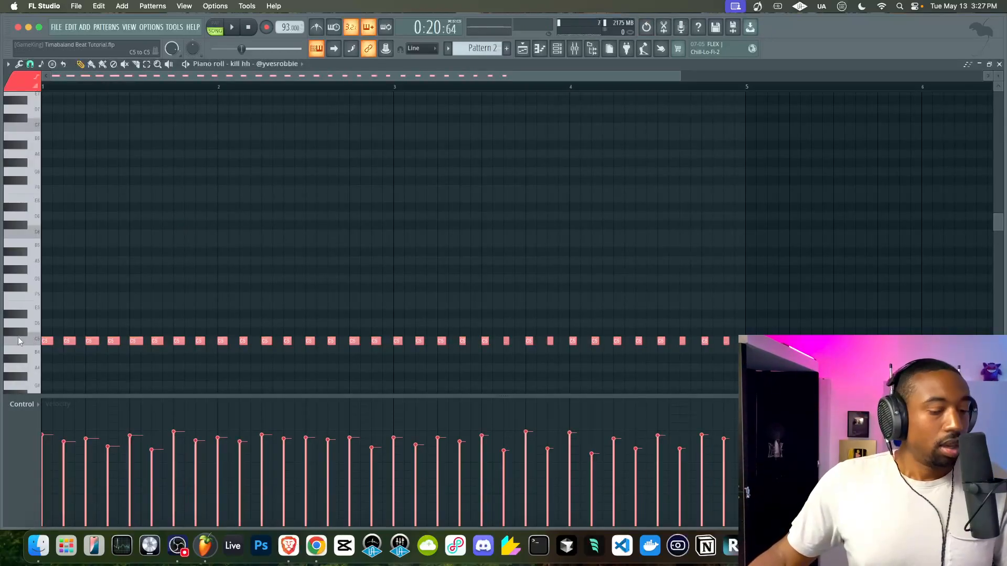
click(996, 65)
right_click(140, 228)
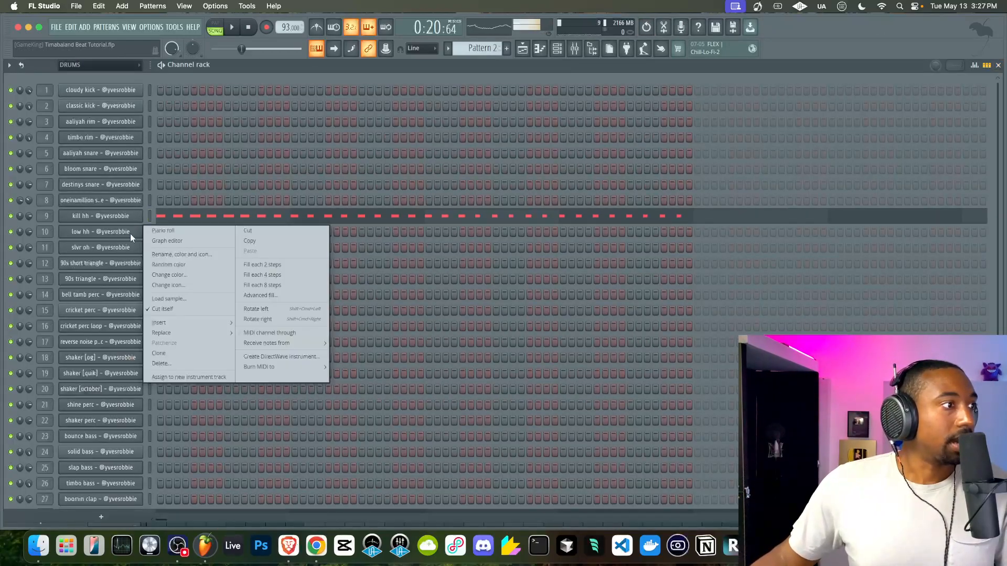
click(159, 231)
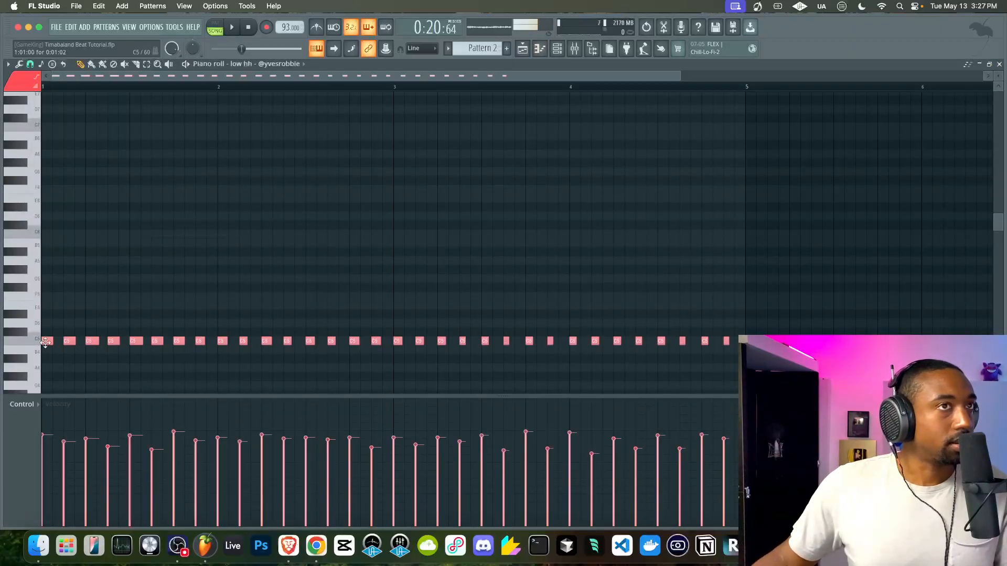
drag(45, 342, 57, 342)
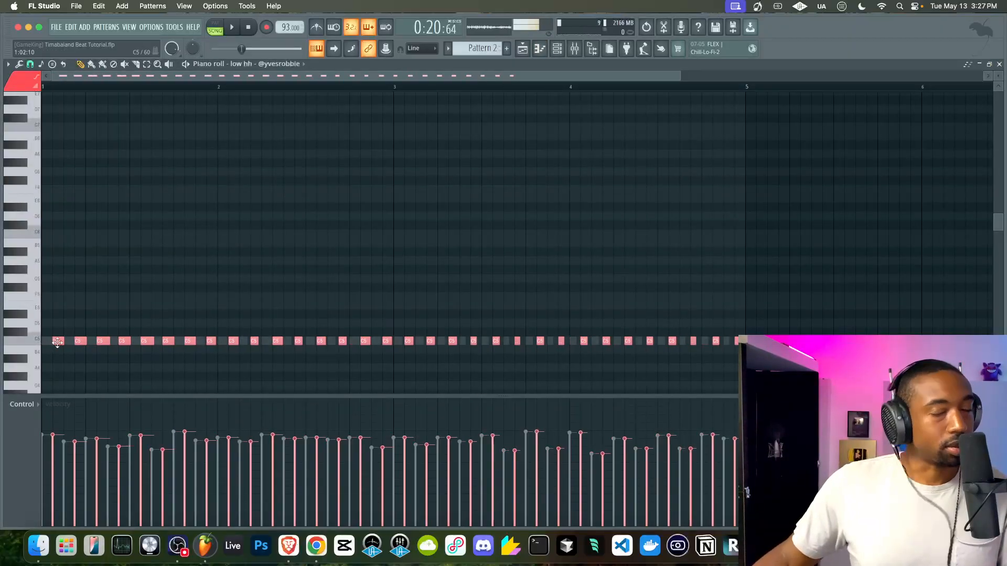
Audition the alternating hi-hats in the arrangement and pan the low hh channel 100% left.
key(space)
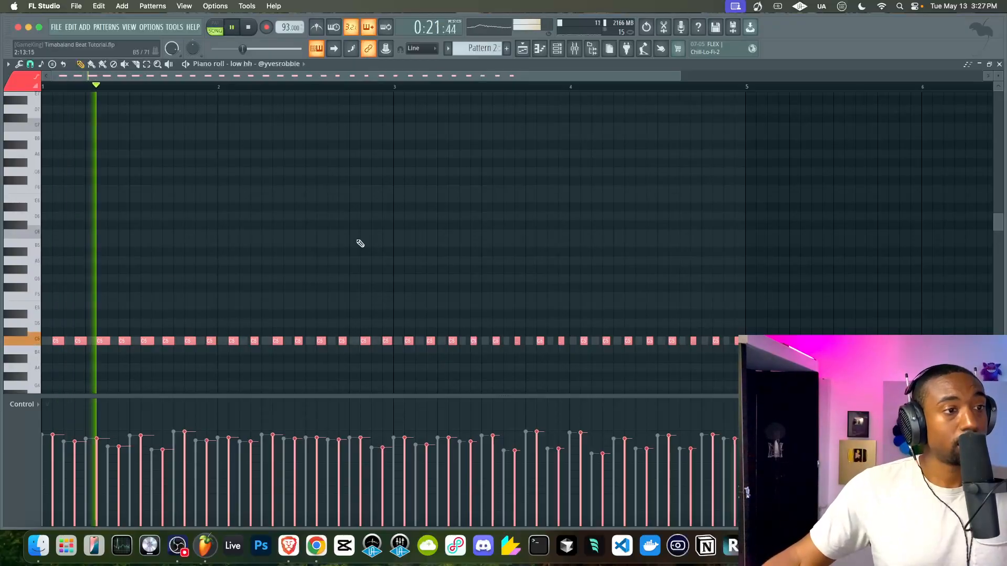
click(999, 64)
key(space)
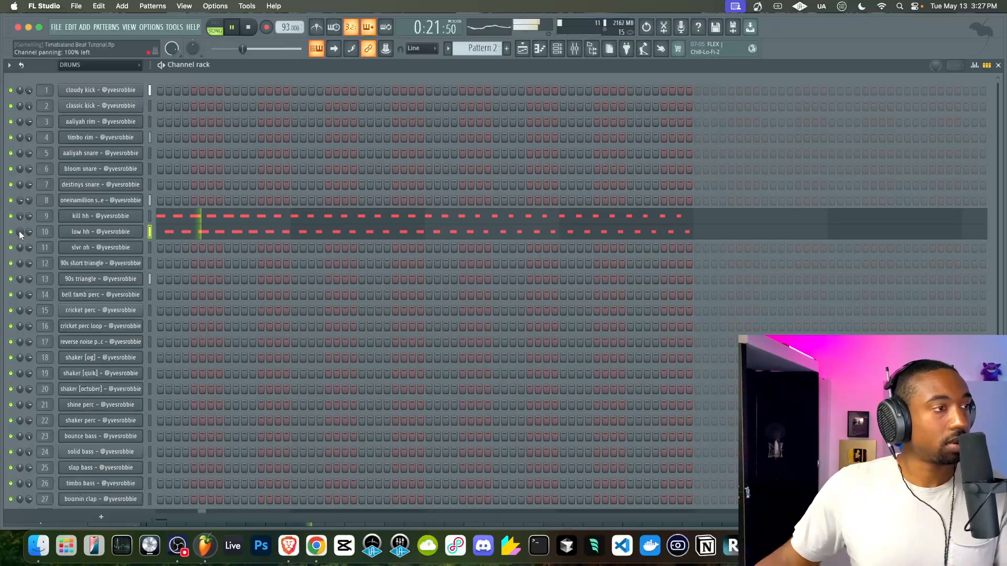
click(522, 48)
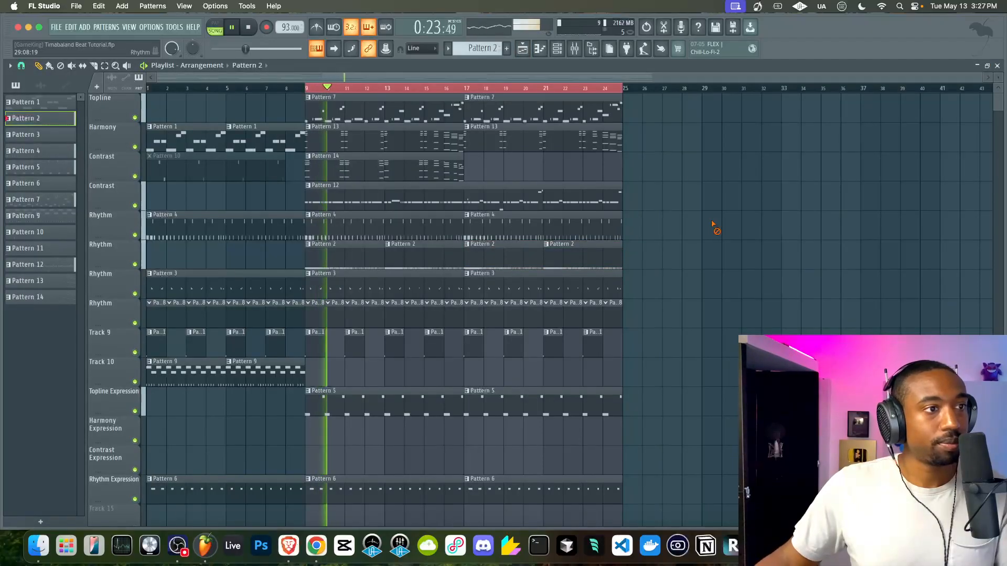
Look through the drum channels during playback for another sound to layer into the beat.
click(558, 52)
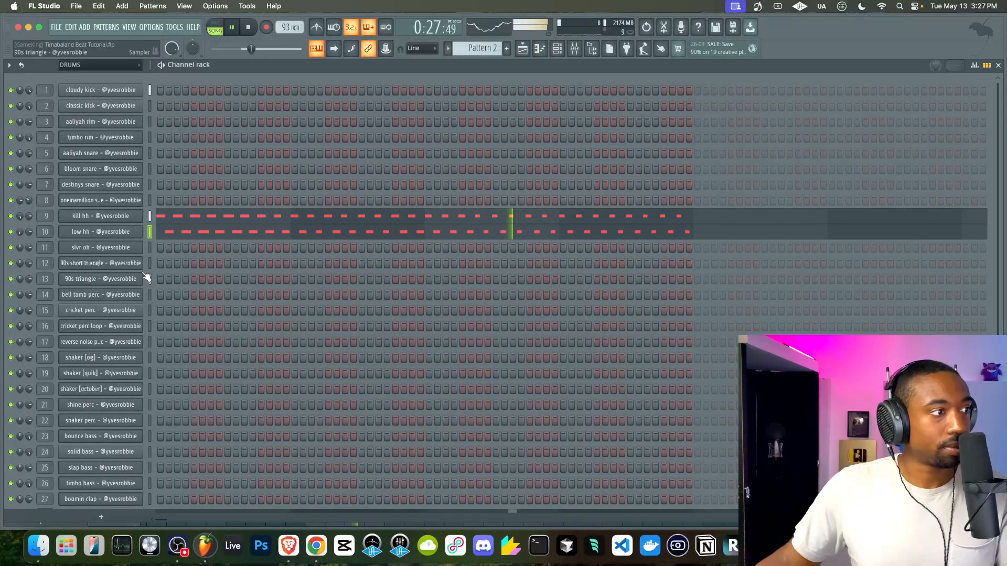
scroll(171, 341, down, 3)
scroll(171, 340, down, 5)
scroll(165, 275, up, 8)
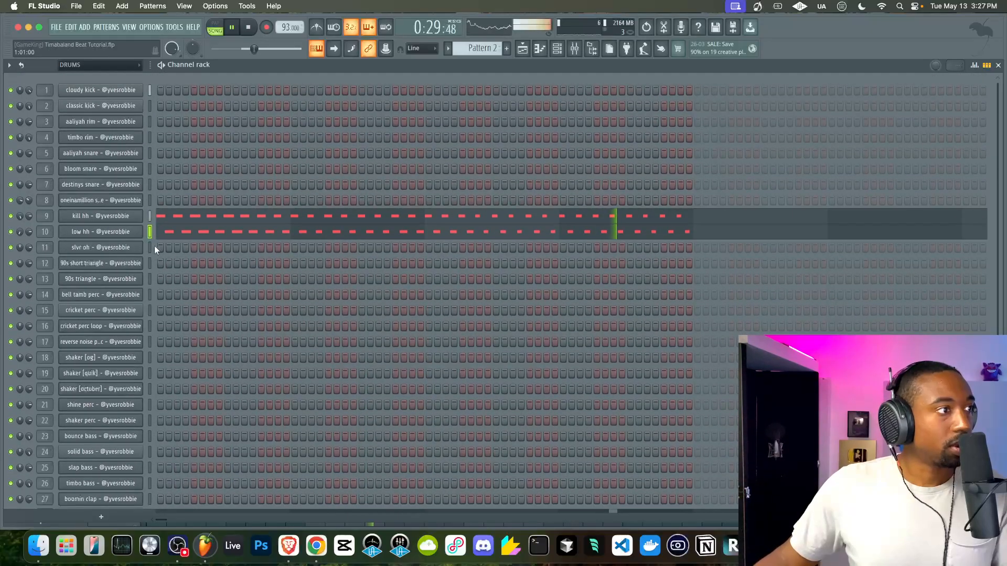
scroll(168, 250, down, 8)
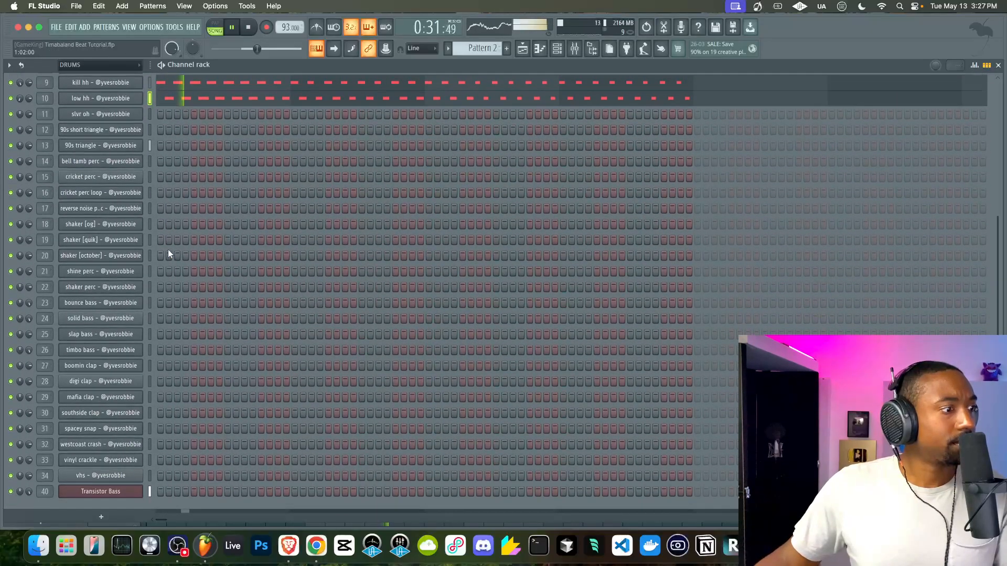
scroll(152, 282, up, 8)
scroll(158, 289, down, 8)
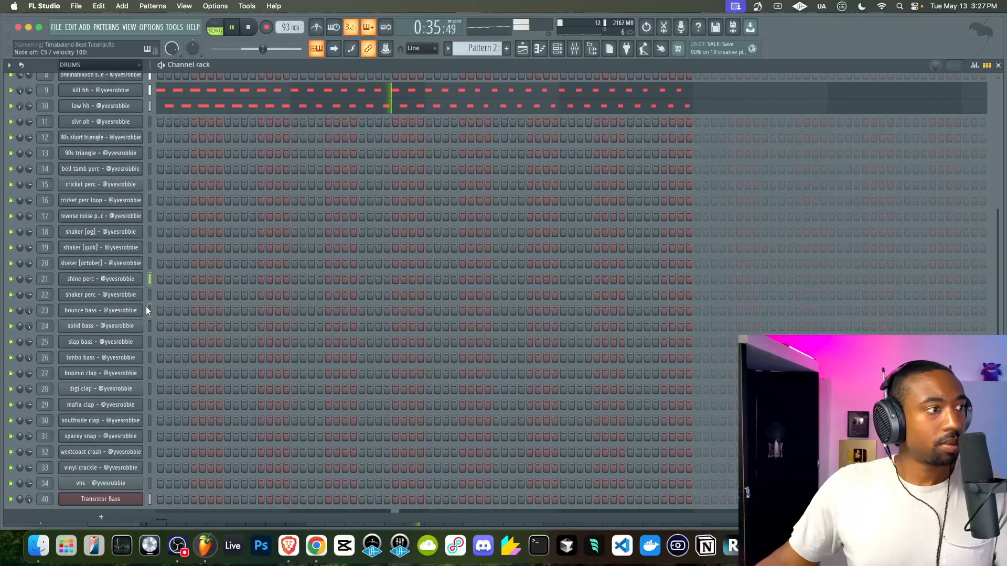
Audition the digi, mafia and southside claps and set the mafia clap's channel volume to 100%.
click(141, 389)
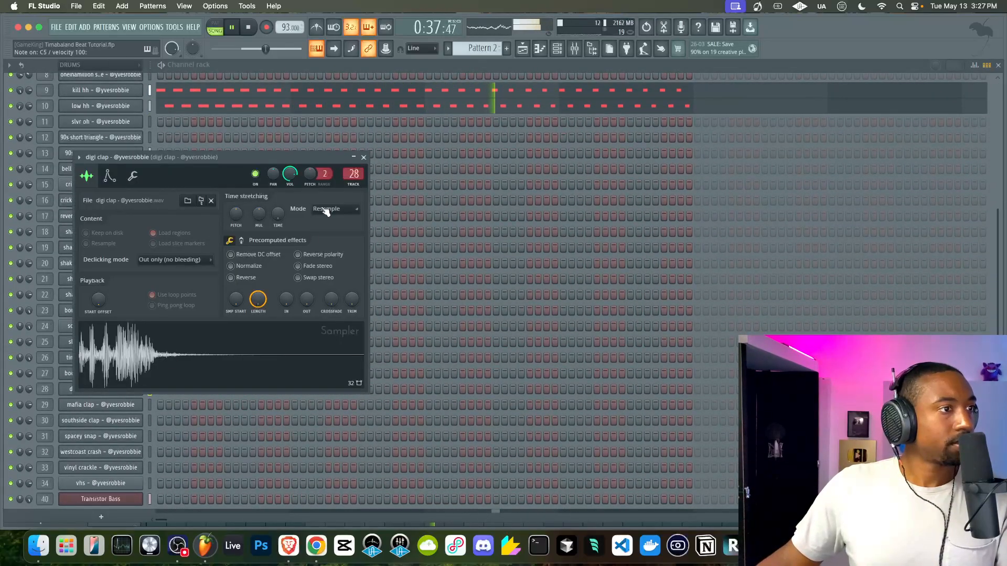
click(363, 157)
click(150, 404)
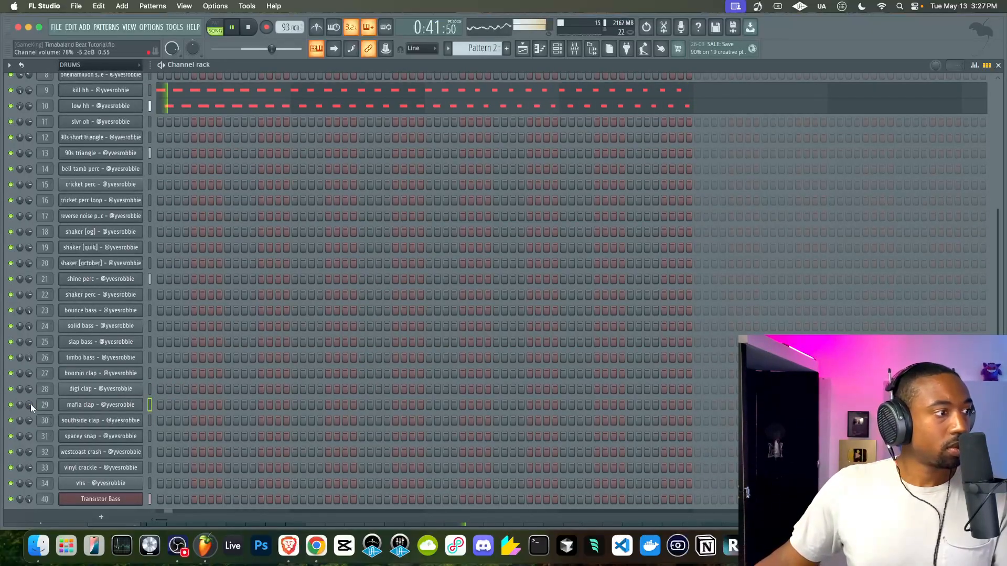
click(149, 420)
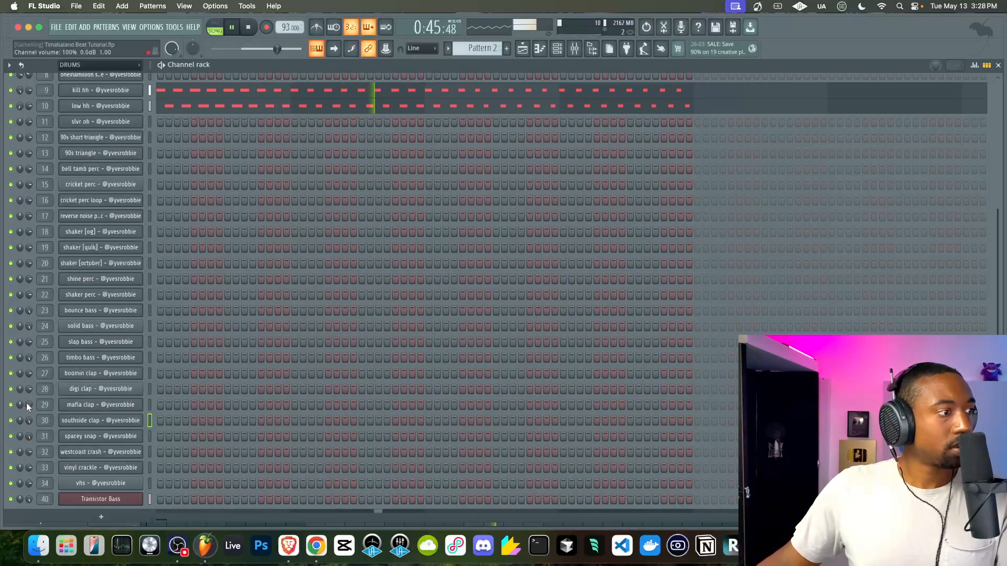
click(149, 389)
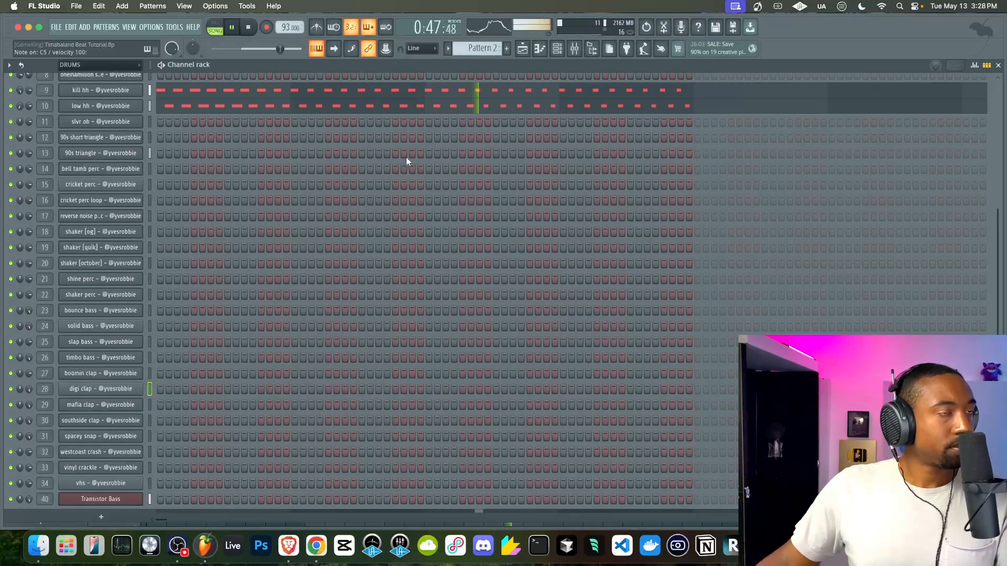
Copy the timbo rim notes of Pattern 3 into the mafia clap, digi clap and boomin clap channels.
drag(474, 48, 470, 63)
scroll(456, 114, up, 5)
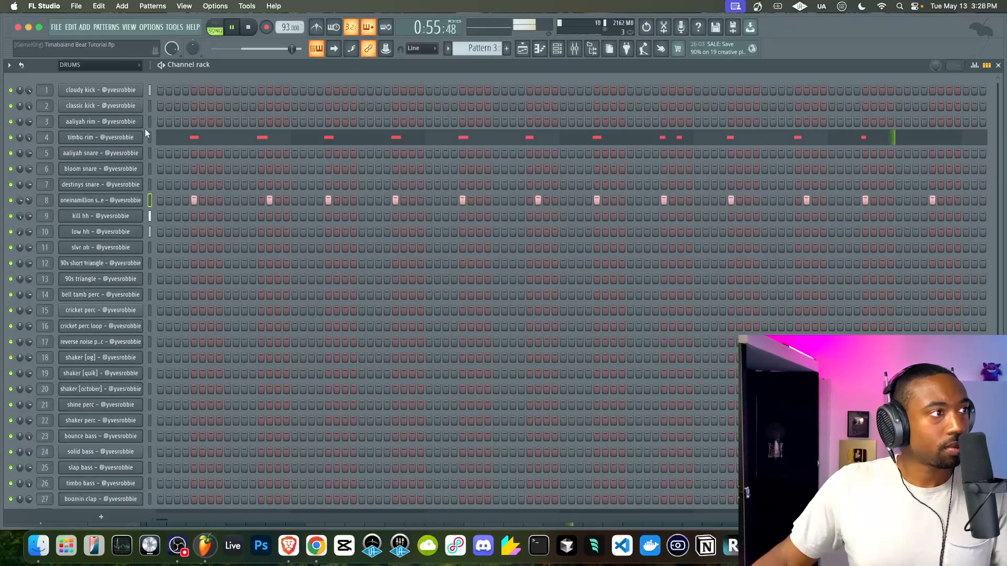
scroll(169, 352, down, 5)
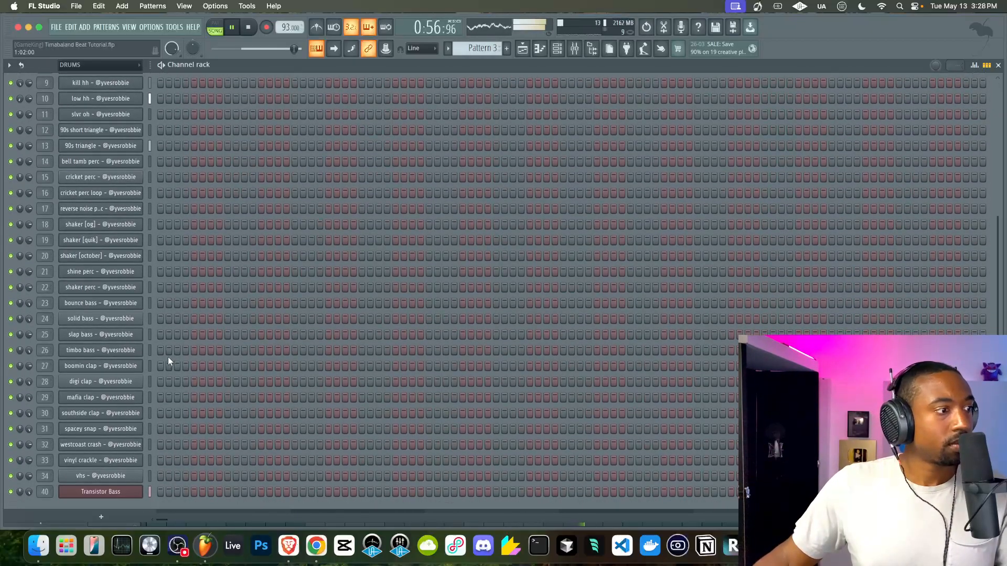
key(super+v)
click(150, 382)
key(super+v)
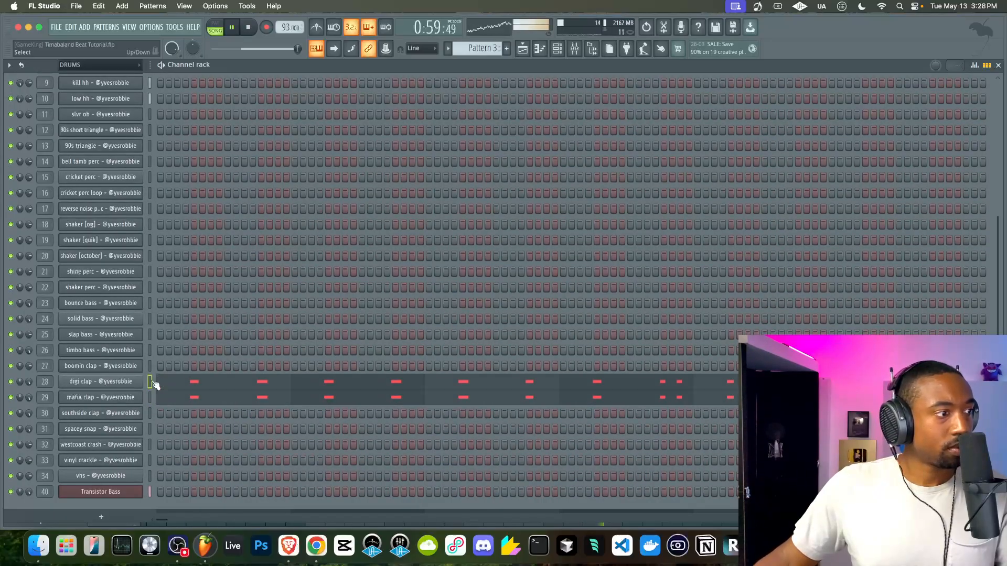
click(150, 366)
key(super+v)
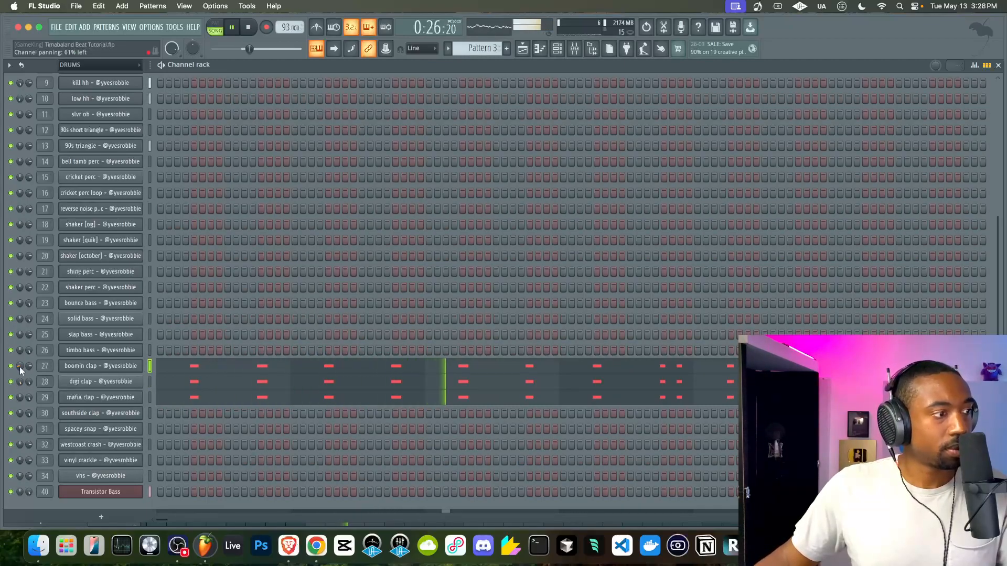
Pan the boomin clap 61% left and check the mafia clap's time and arpeggiator settings.
click(102, 397)
click(146, 189)
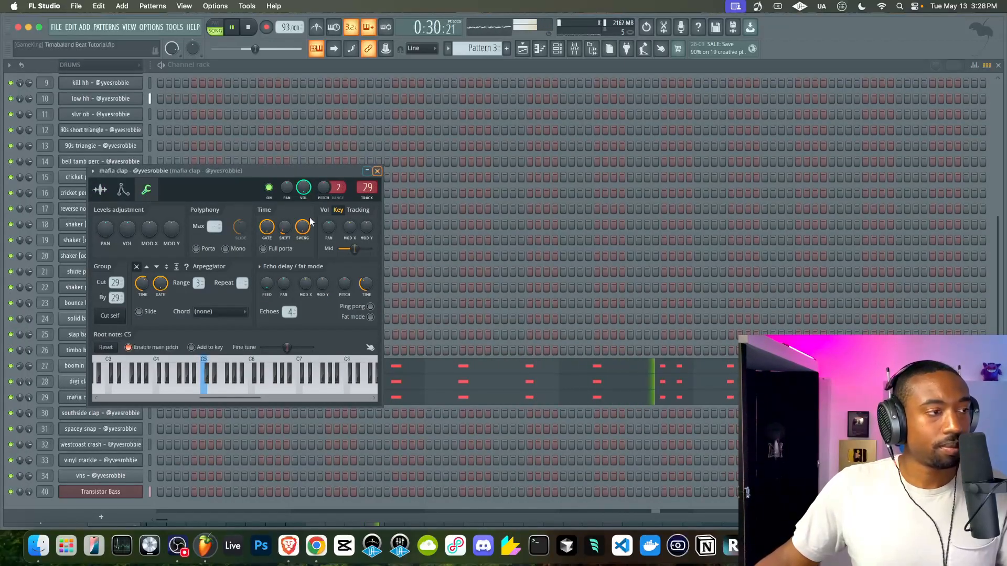
click(376, 172)
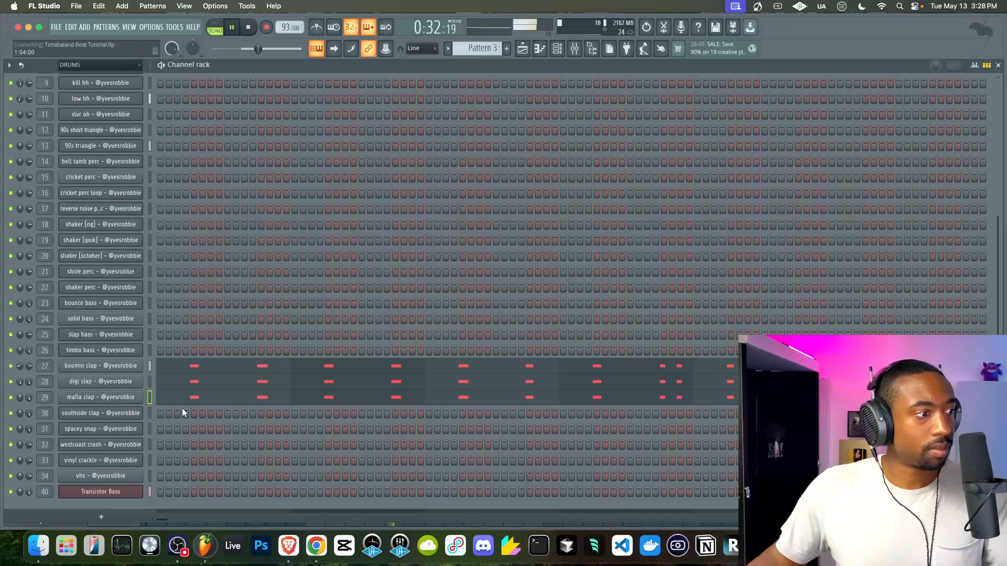
Paste the same clap notes into the spacey snap channel and open its sampler settings.
click(150, 428)
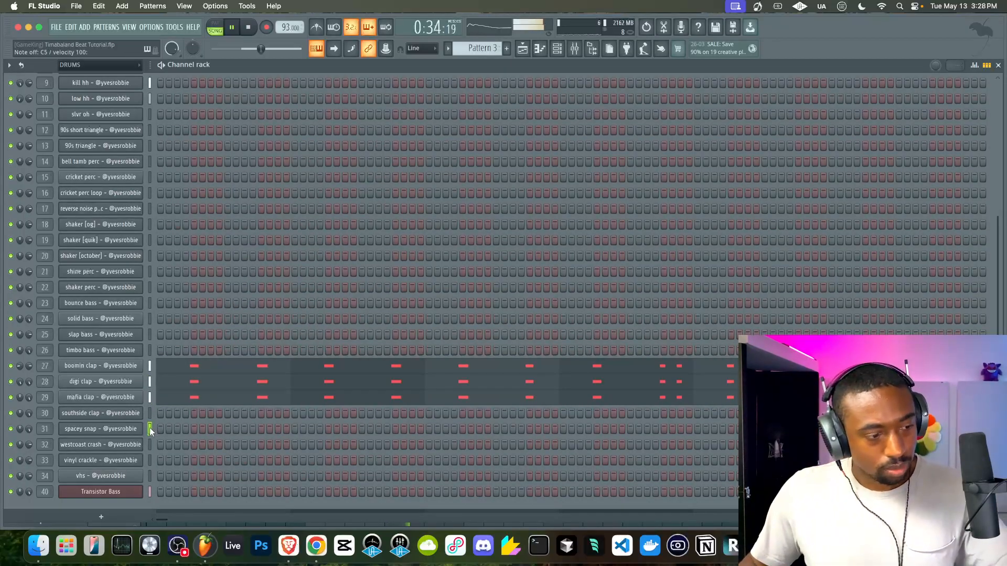
key(ctrl+v)
click(133, 429)
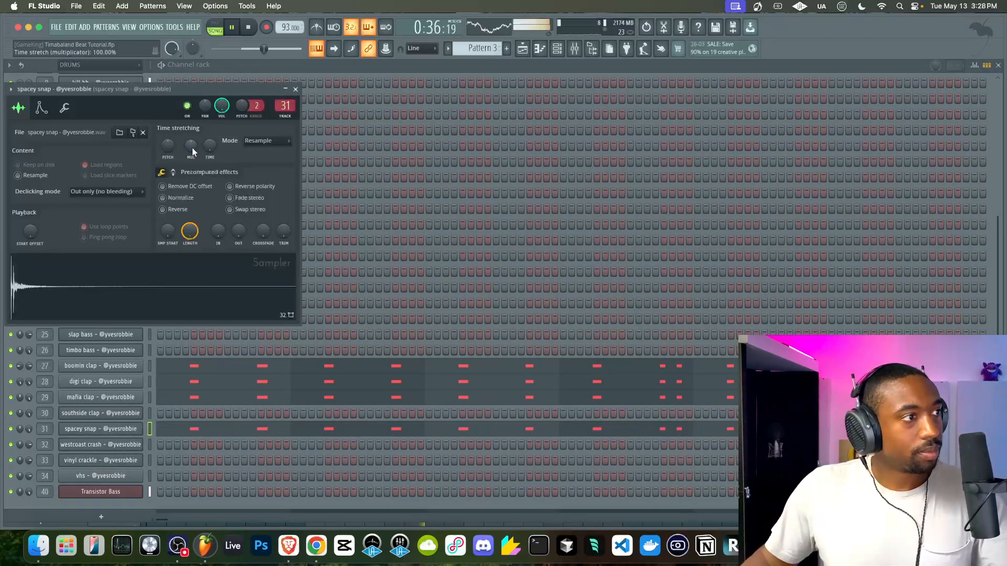
Check and close the spacey snap's settings, paste the same clap notes into the southside clap channel and check its settings.
click(66, 109)
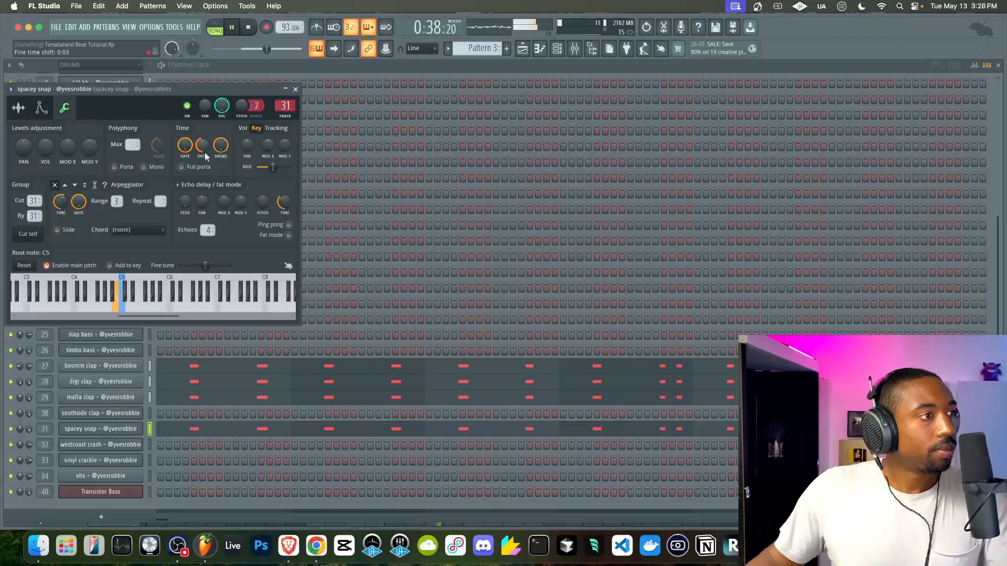
click(296, 90)
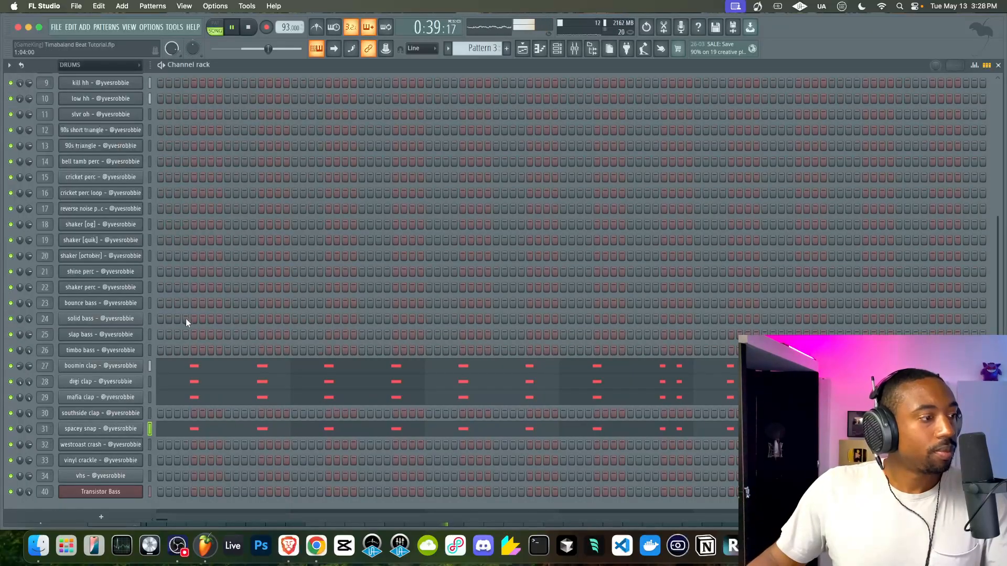
click(149, 413)
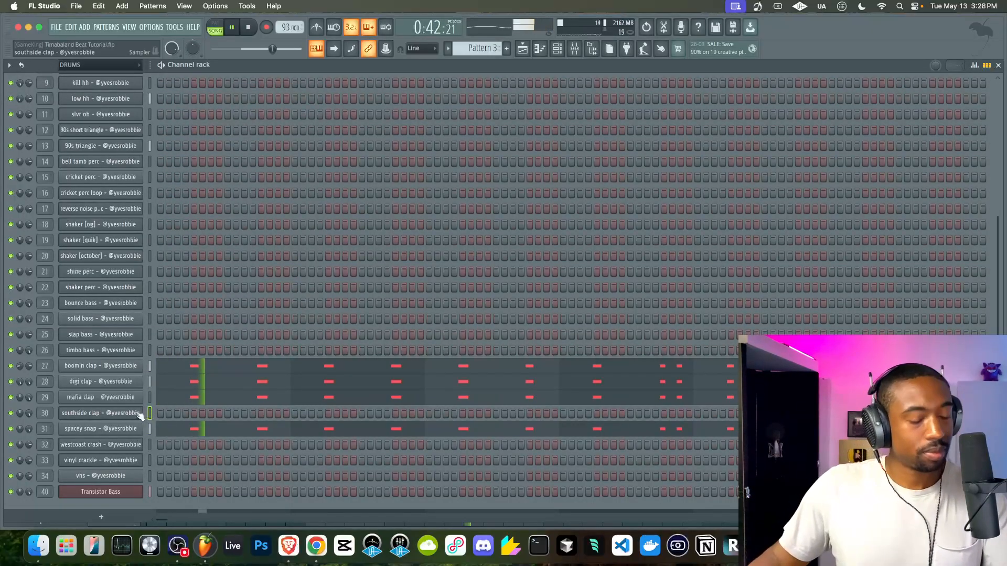
click(128, 413)
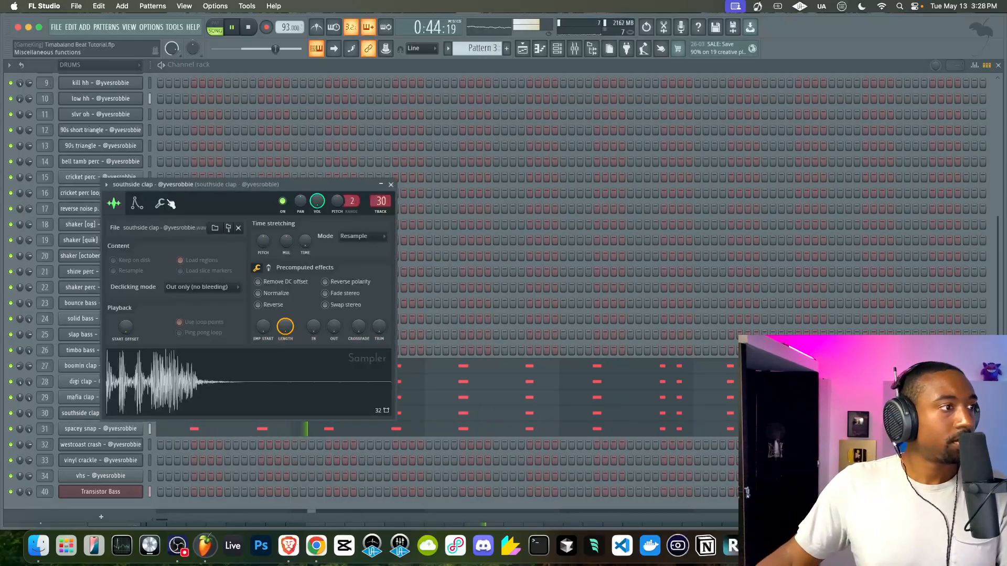
click(169, 204)
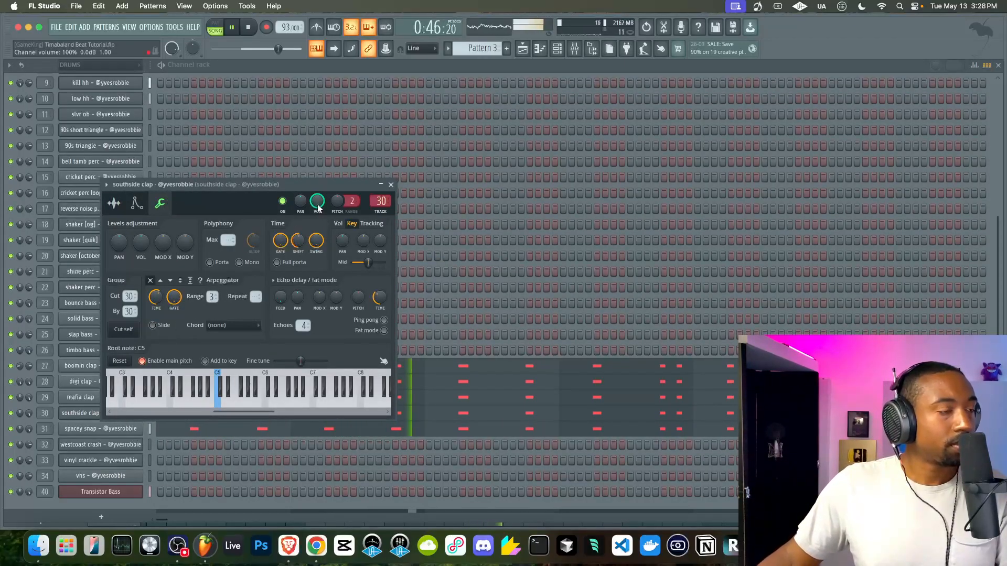
click(391, 185)
Restart playback and audition the westcoast crash against the stacked claps.
key(space)
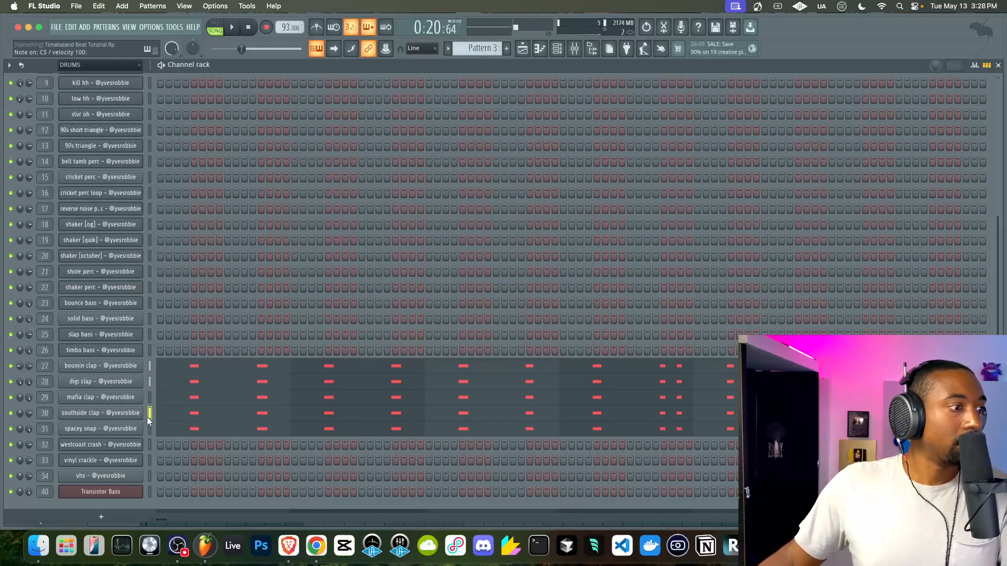
key(space)
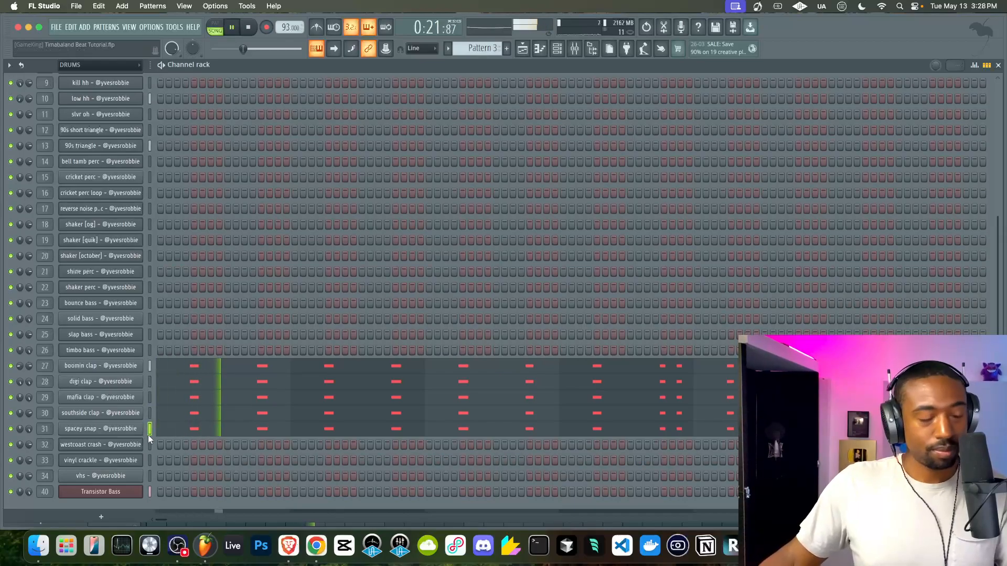
click(151, 445)
key(q)
click(151, 349)
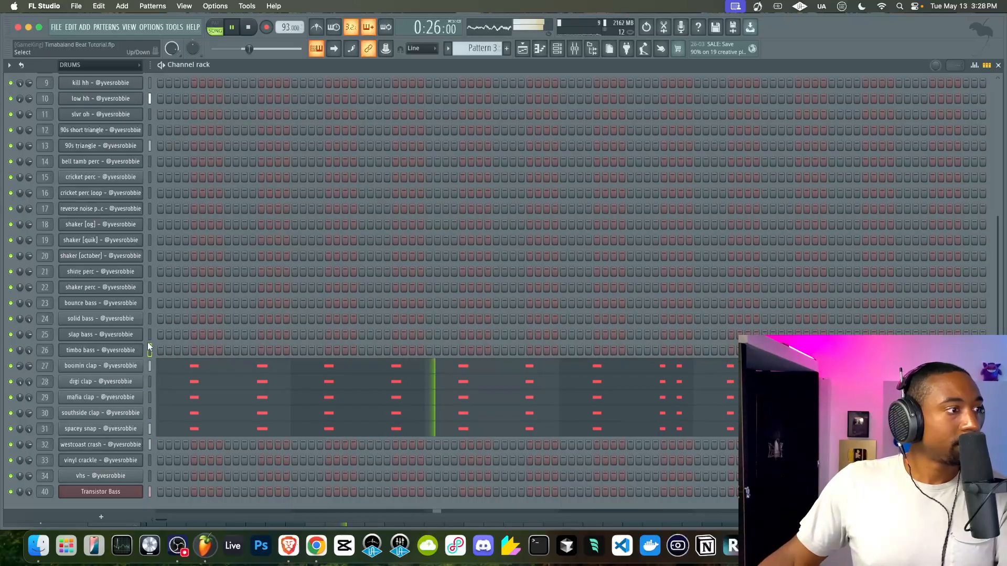
Check the arrangement in the playlist, return to the channel rack and select Pattern 12.
scroll(488, 46, down, 1)
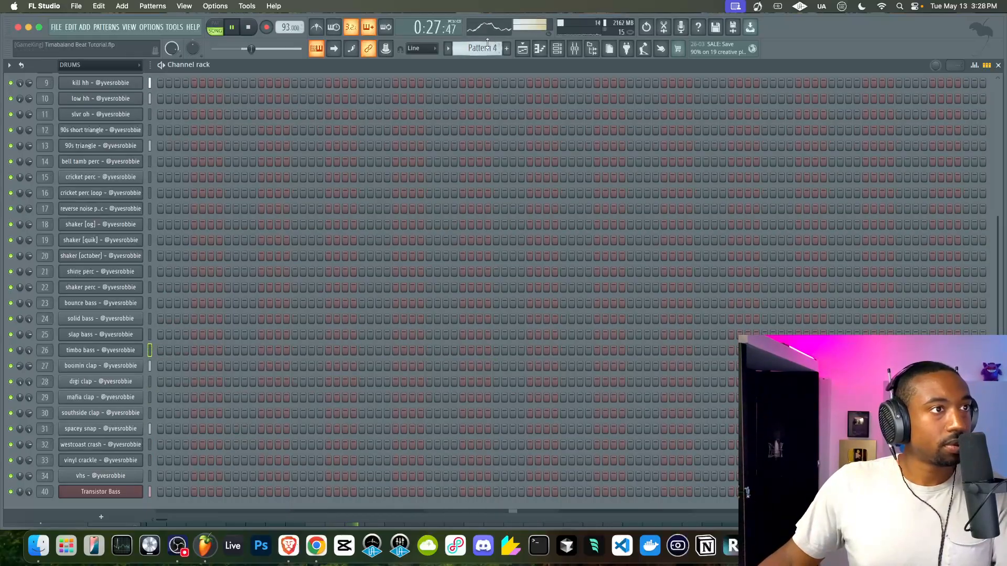
click(522, 48)
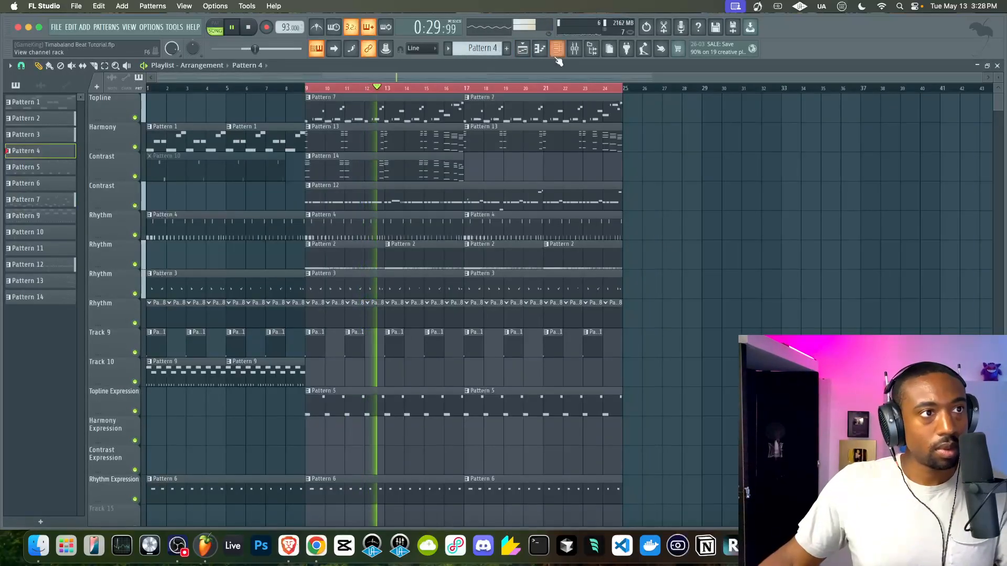
key(F6)
scroll(338, 127, up, 4)
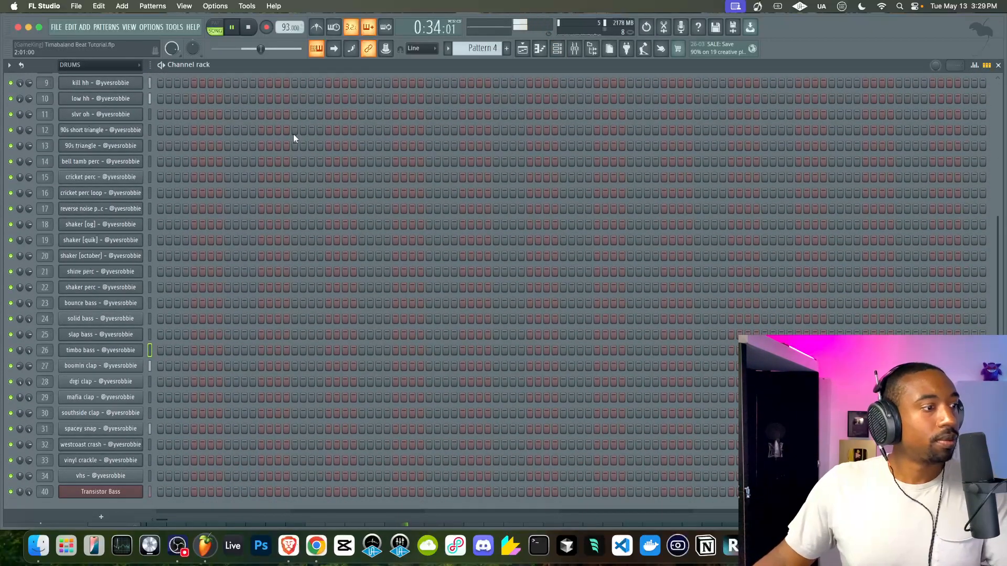
drag(477, 48, 477, 25)
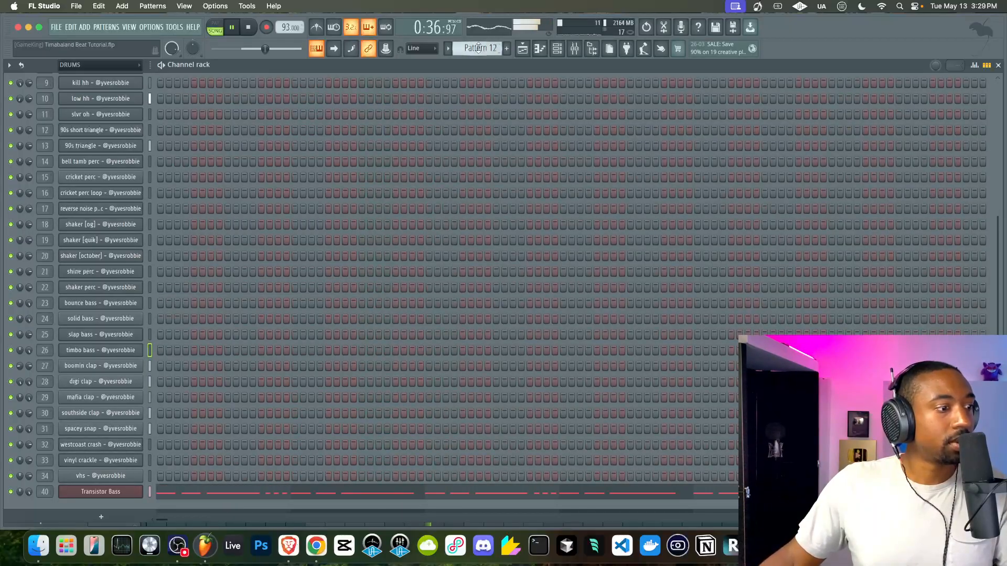
Open the Transistor Bass settings and access the options of its envelope mod control.
click(126, 491)
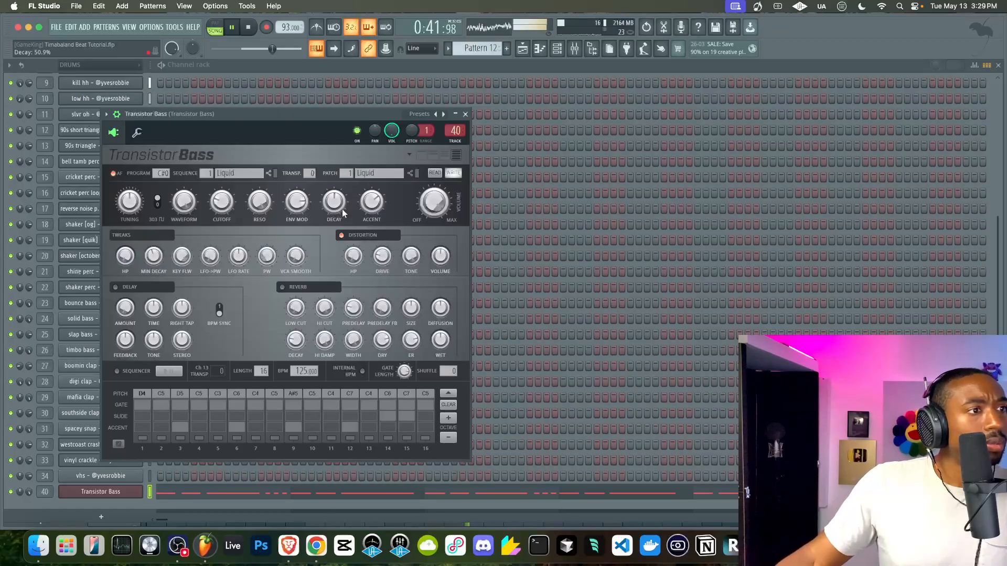
right_click(298, 203)
click(348, 338)
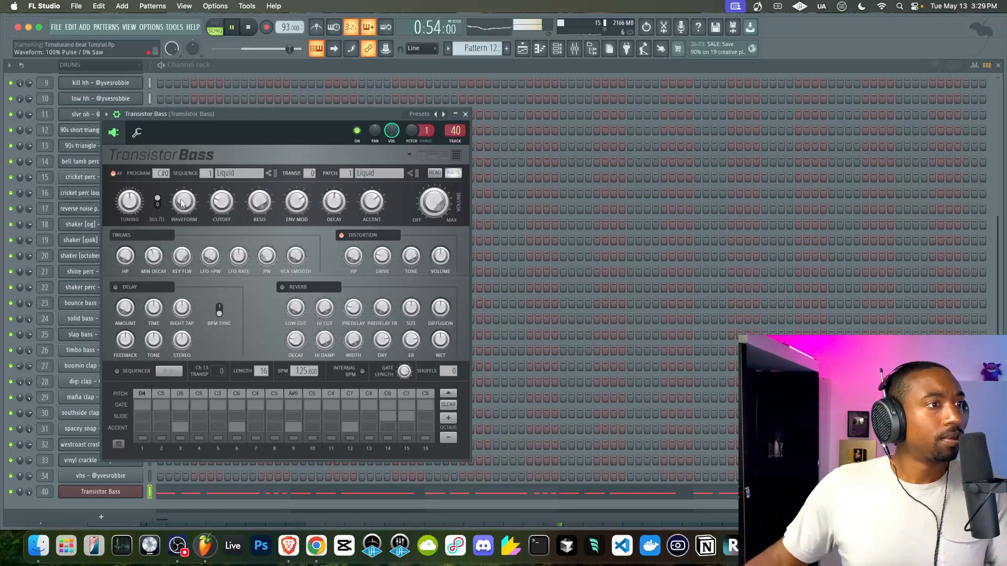
Try the Transistor Bass with 303 pulse on, switch it back off and close the settings.
scroll(181, 203, up, 5)
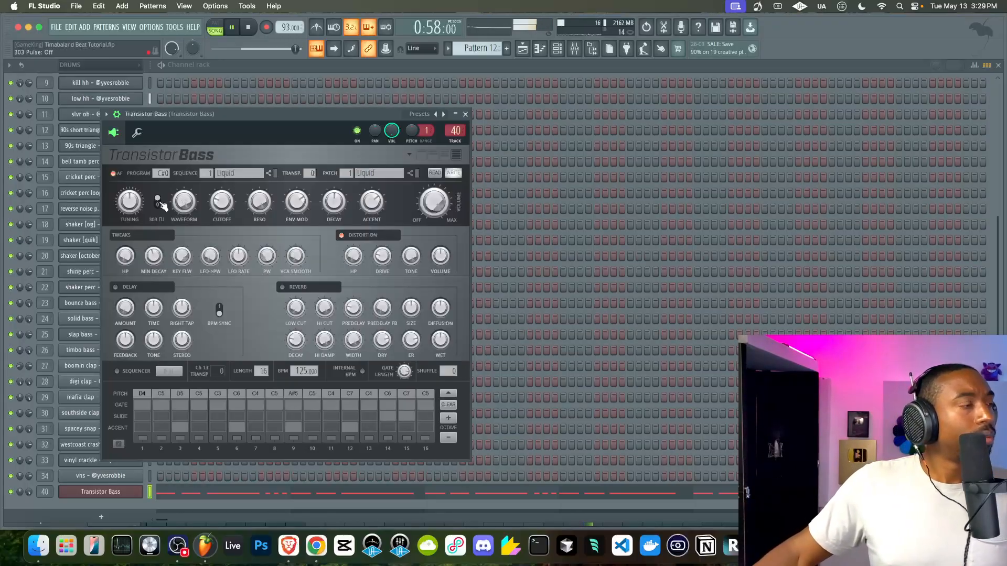
click(159, 202)
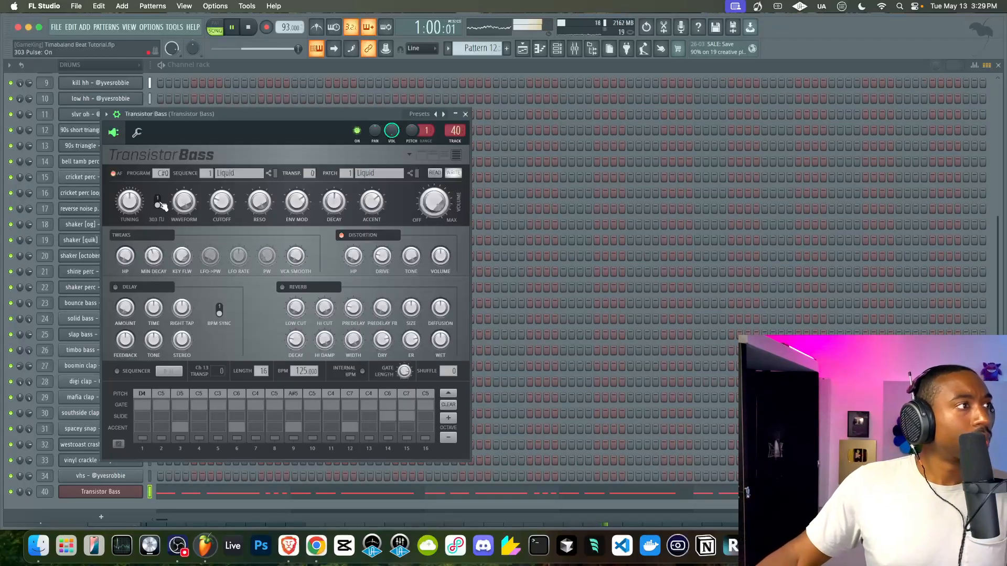
click(159, 203)
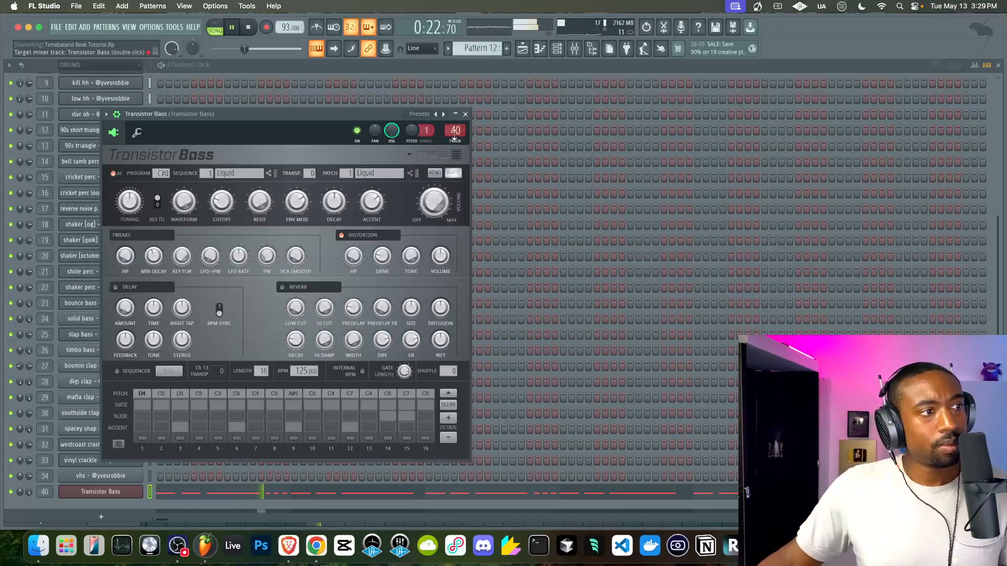
click(464, 113)
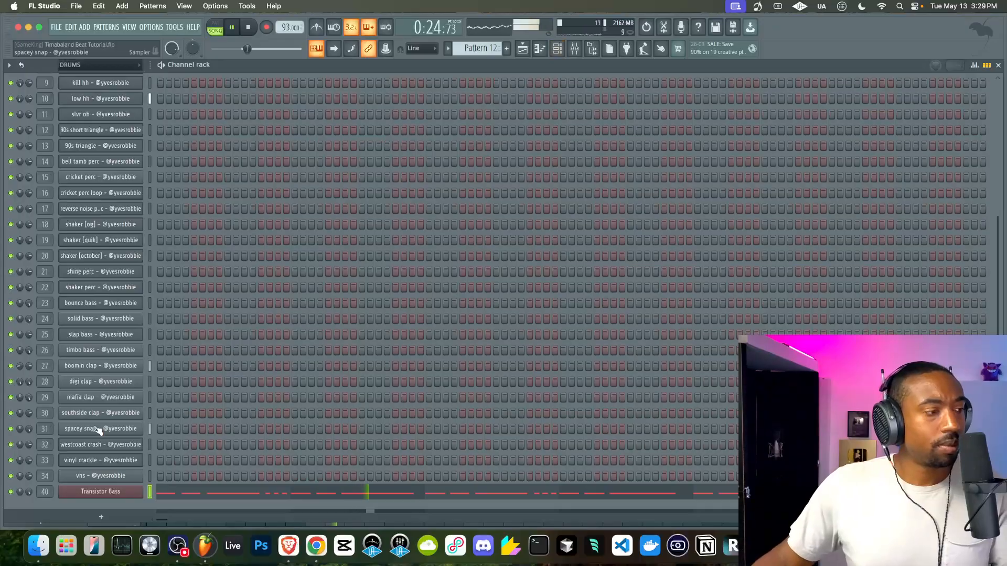
Slightly raise the Transistor Bass's envelope mod against the playing beat and close its settings.
click(120, 492)
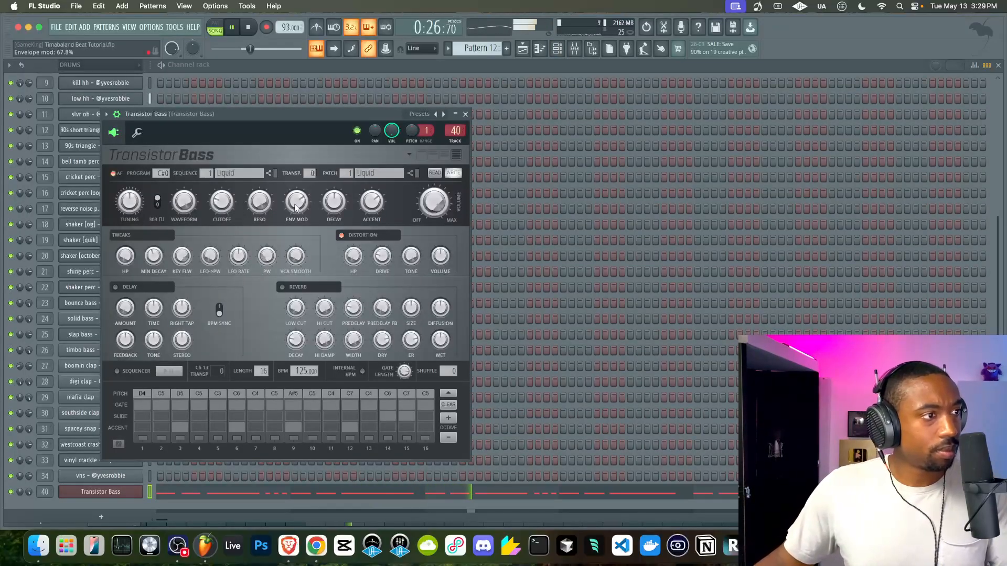
drag(296, 205, 296, 193)
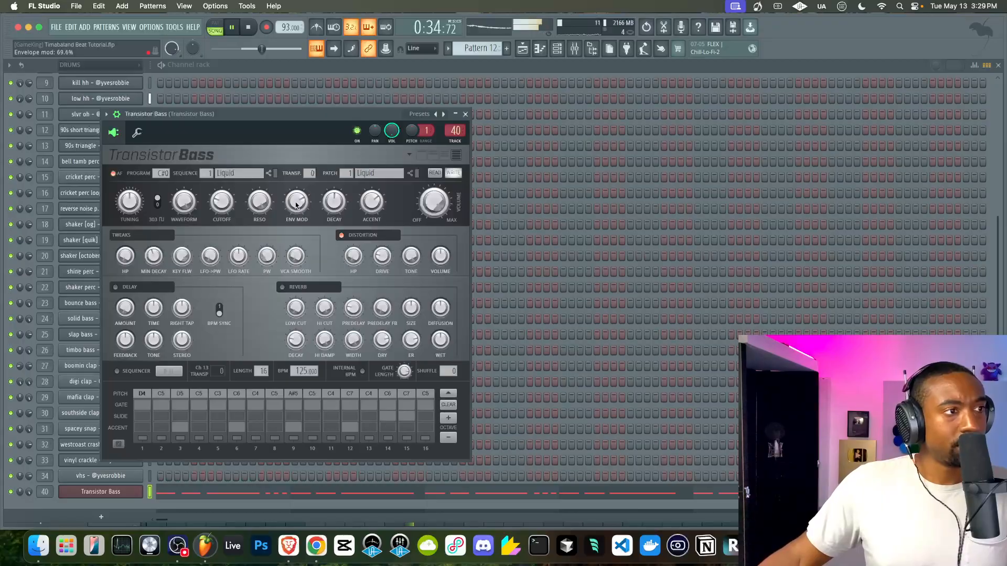
key(space)
drag(300, 198, 299, 193)
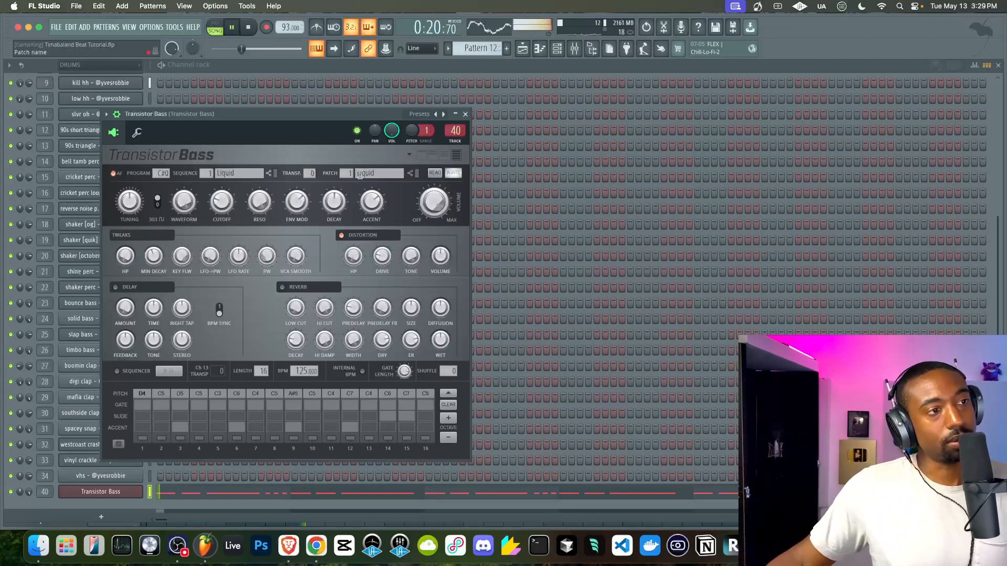
click(465, 114)
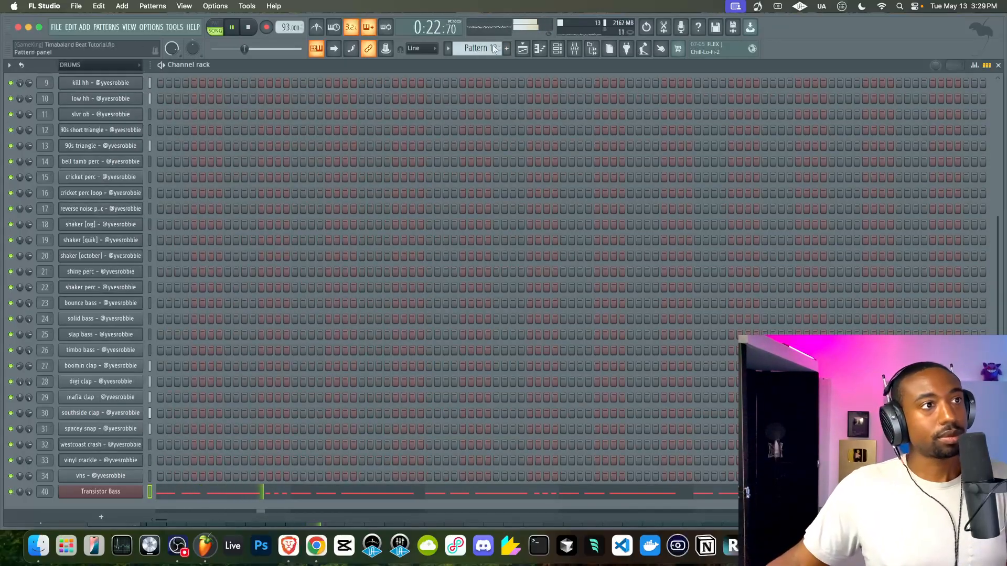
Select Pattern 13, check the arrangement in the playlist and return to the channel rack.
scroll(498, 46, down, 1)
click(522, 48)
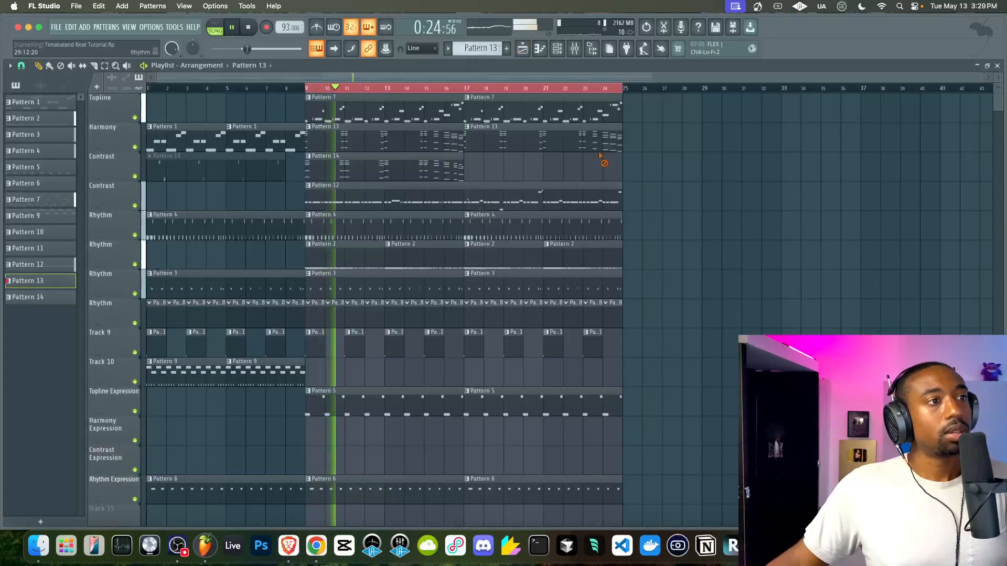
click(522, 48)
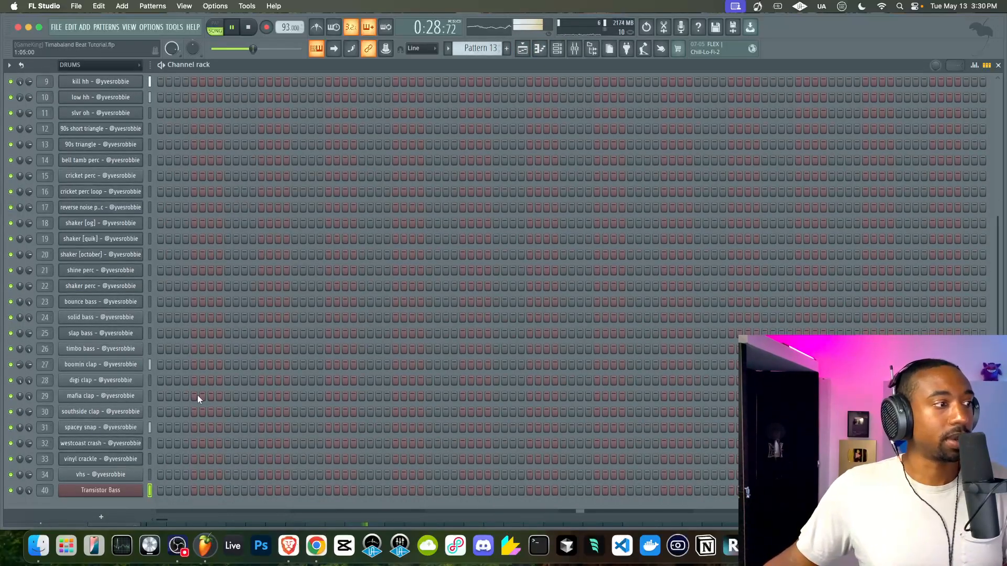
scroll(197, 395, up, 3)
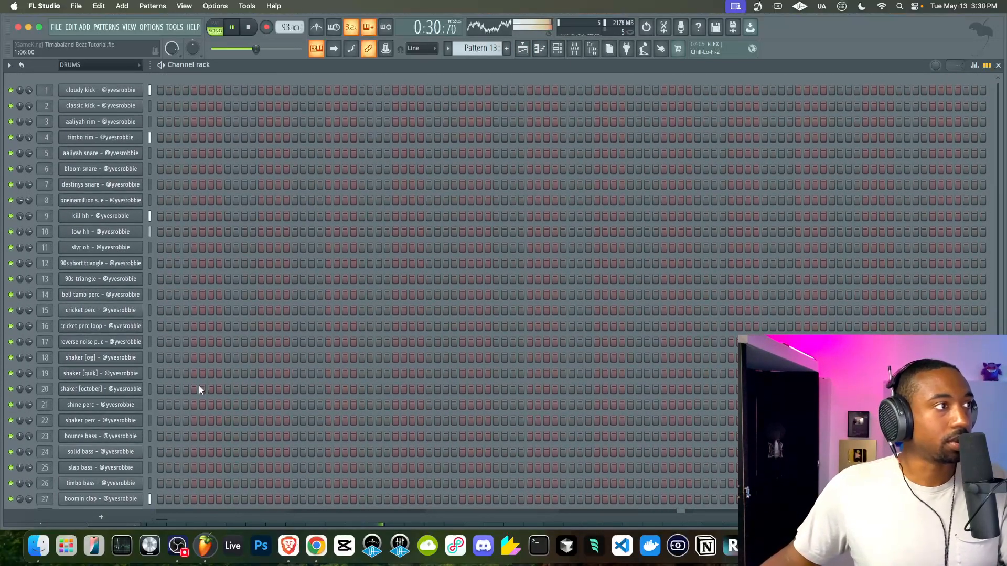
Browse the sample library to the Partition G folder of Zero G - Ethnic.
click(592, 48)
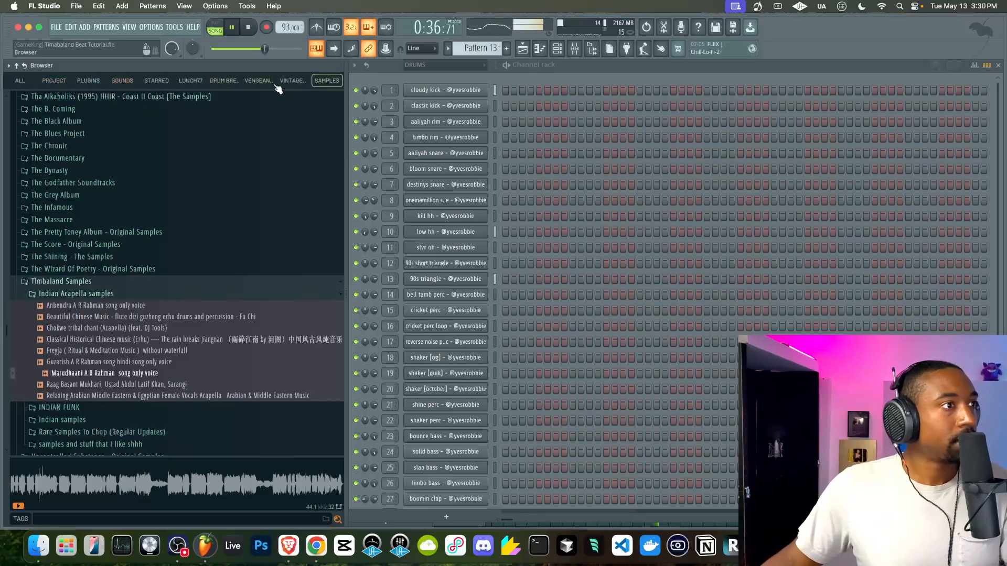
click(291, 80)
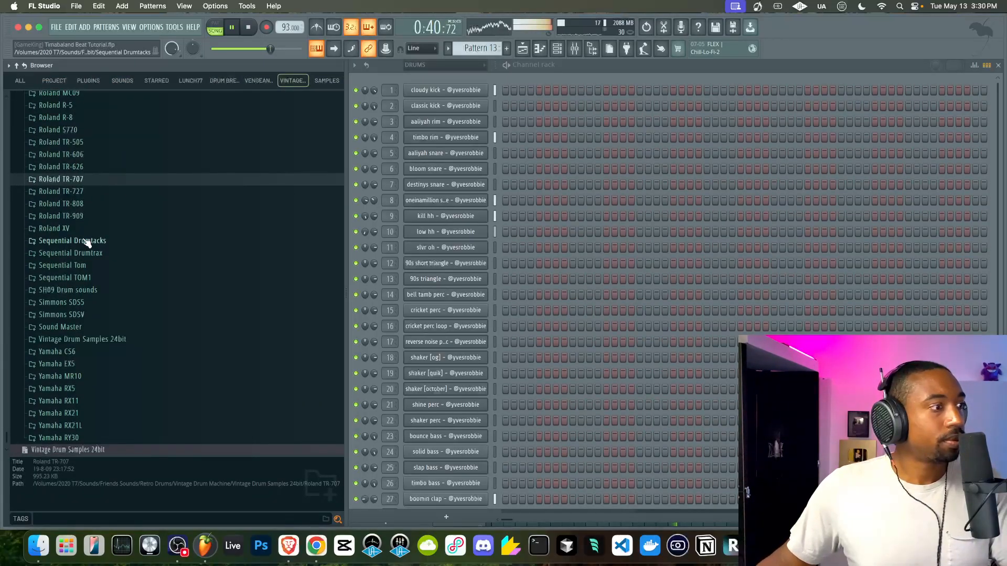
scroll(87, 241, up, 15)
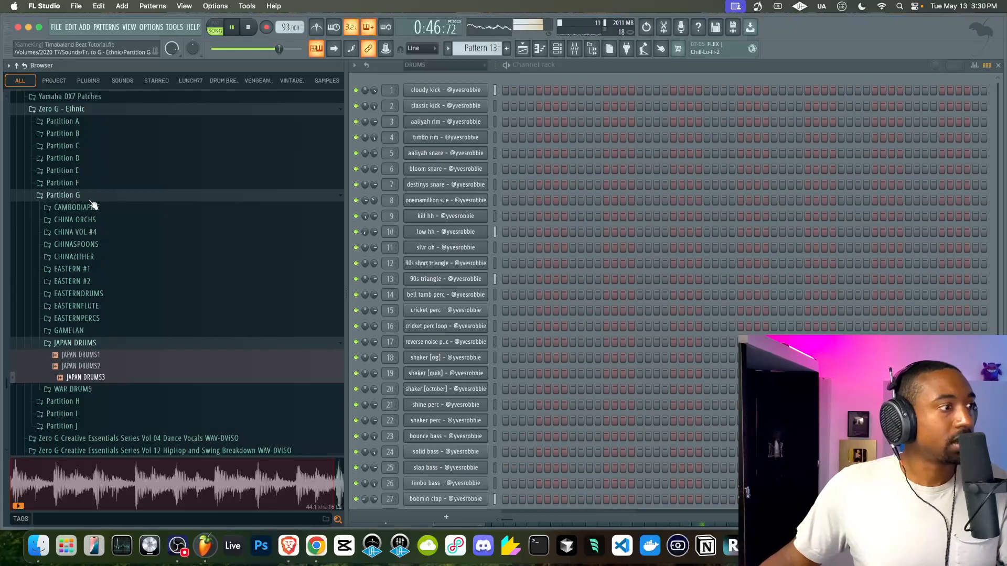
Expand the EASTERNFLUTE folder and audition its flute samples from EASTFLUTE1-L through EASTFLUTE4-L.
click(89, 306)
click(92, 317)
click(92, 329)
click(92, 341)
click(92, 352)
click(92, 362)
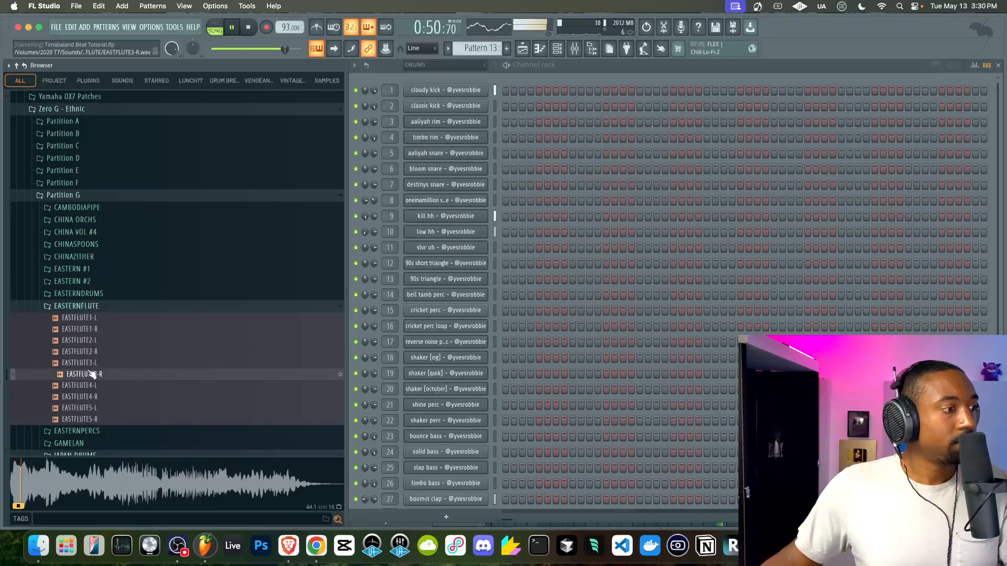
click(92, 374)
click(92, 385)
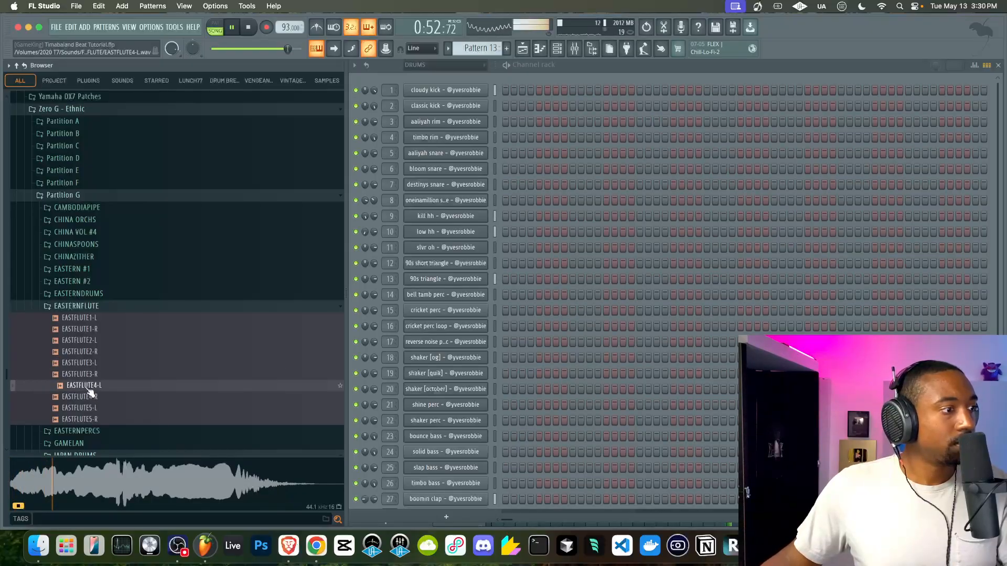
Load EASTFLUTE4-L into a new channel and route it to mixer track 43.
right_click(90, 390)
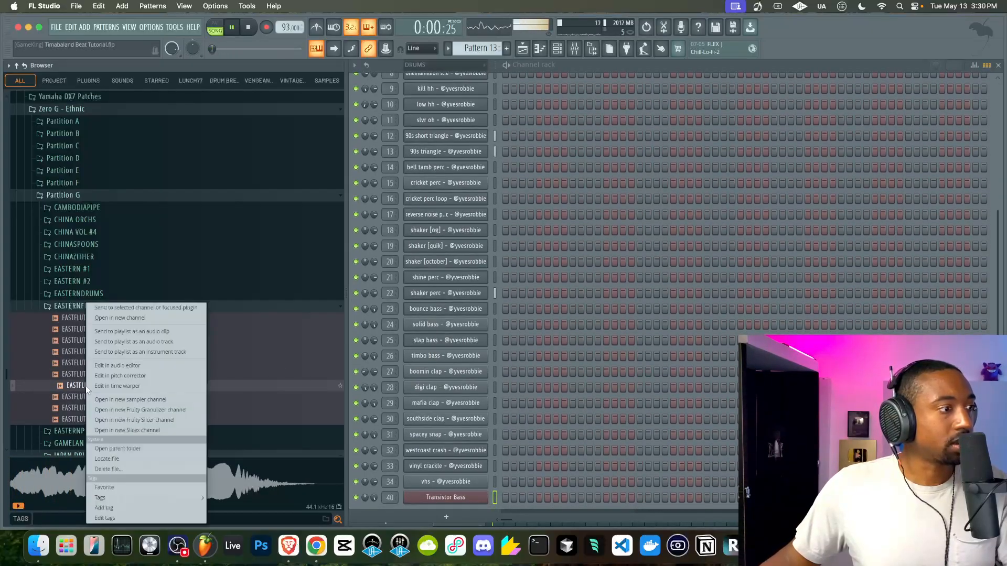
click(139, 318)
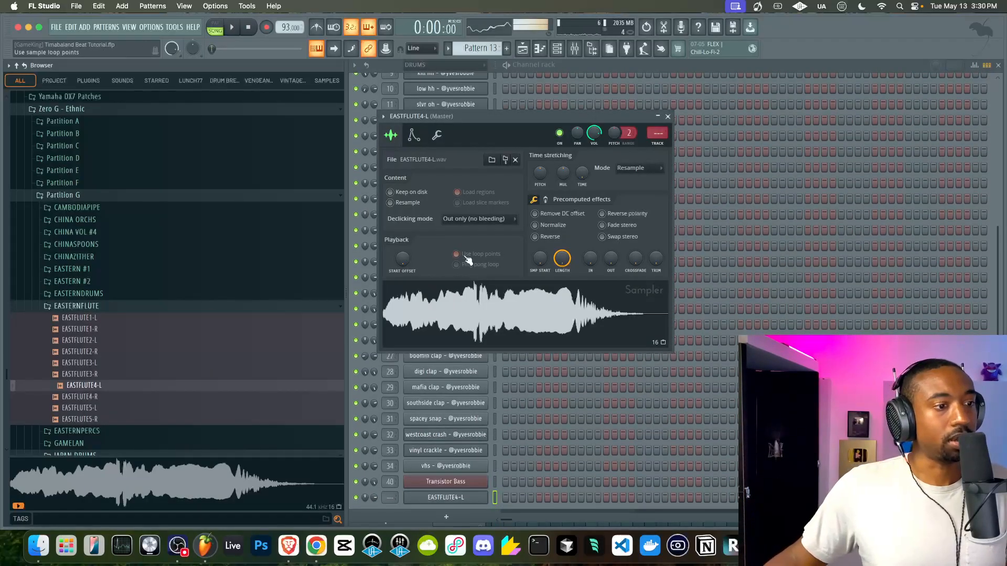
key(ctrl+l)
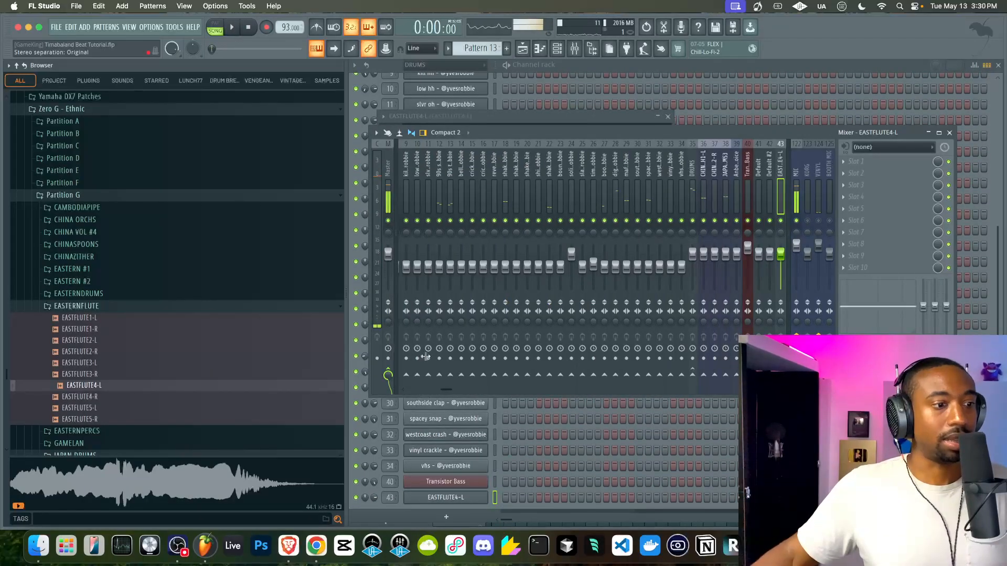
Shape the EASTFLUTE4-L volume envelope with hold at maximum and decay, sustain and release at minimum.
click(447, 496)
click(415, 135)
drag(411, 242, 429, 204)
drag(451, 242, 451, 273)
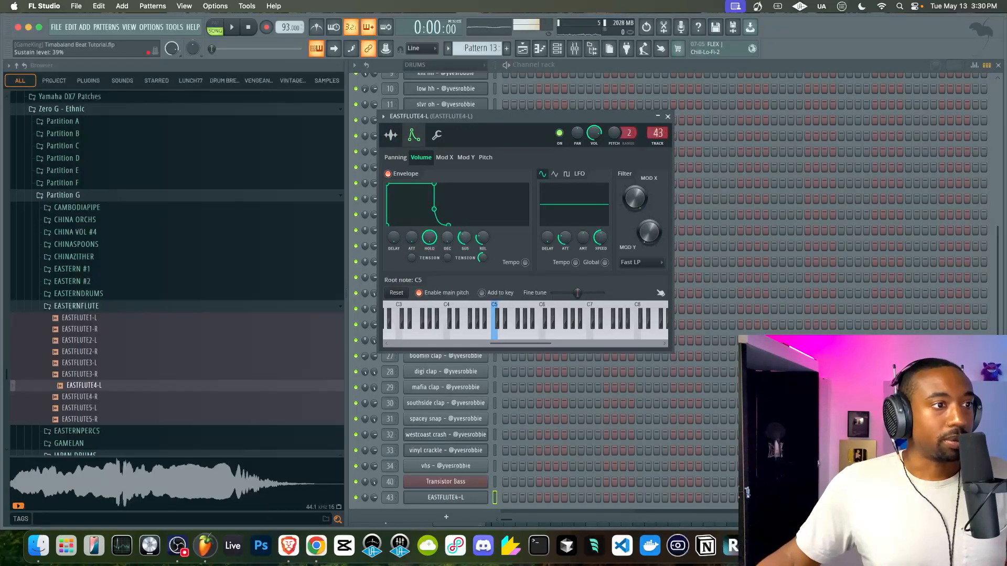
mouse_move(658, 134)
mouse_down()
mouse_move(657, 145)
mouse_move(657, 136)
mouse_up()
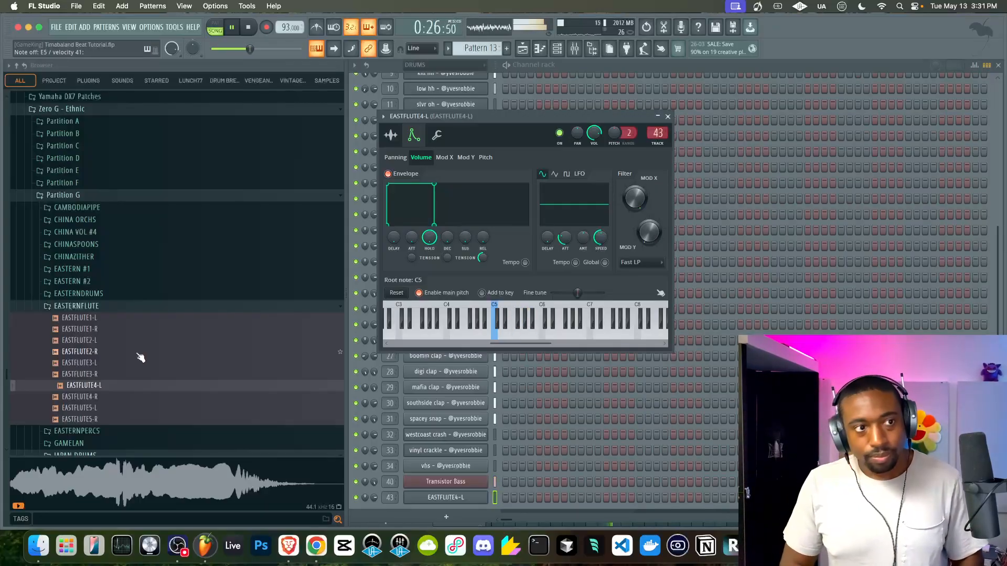
Audition the remaining EASTERNFLUTE samples, from EASTFLUTE4-R and EASTFLUTE5-R back up to EASTFLUTE1-L.
click(91, 397)
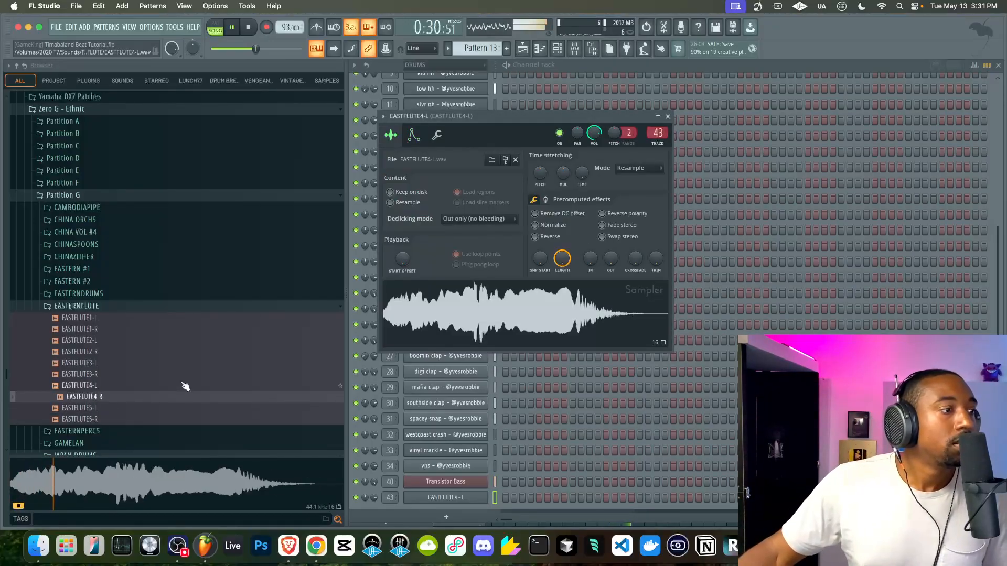
click(112, 419)
click(85, 374)
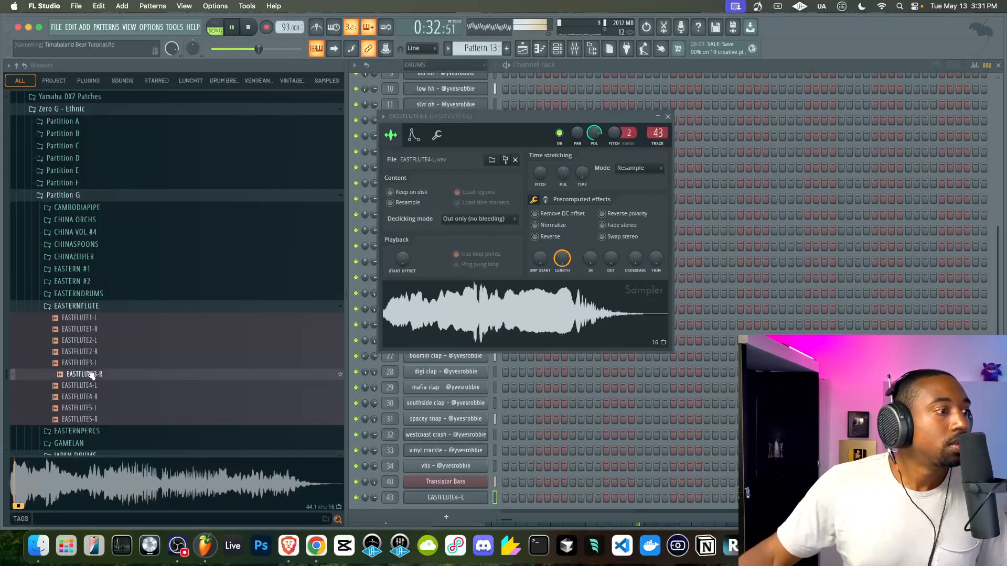
click(92, 363)
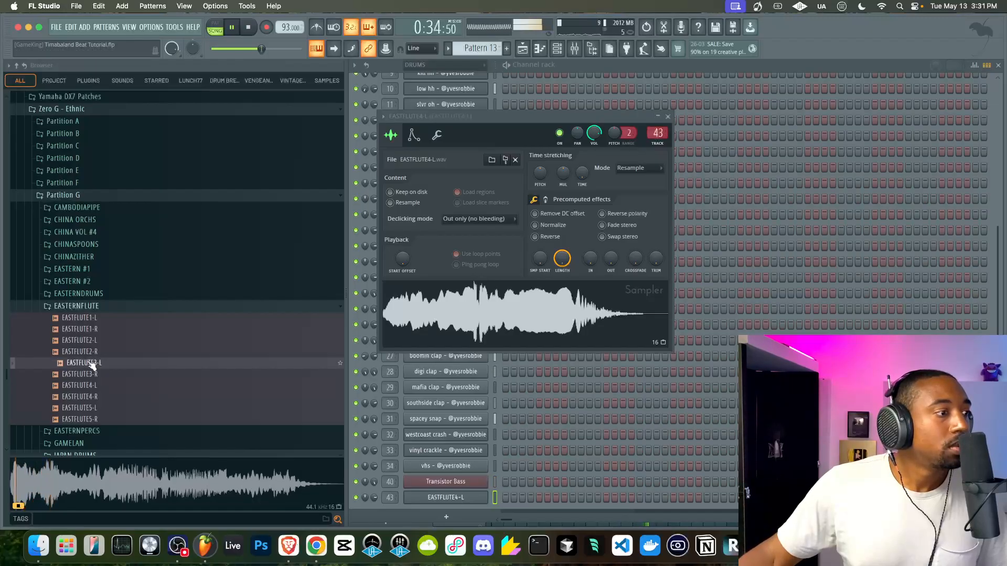
click(93, 352)
click(93, 341)
click(94, 329)
click(93, 318)
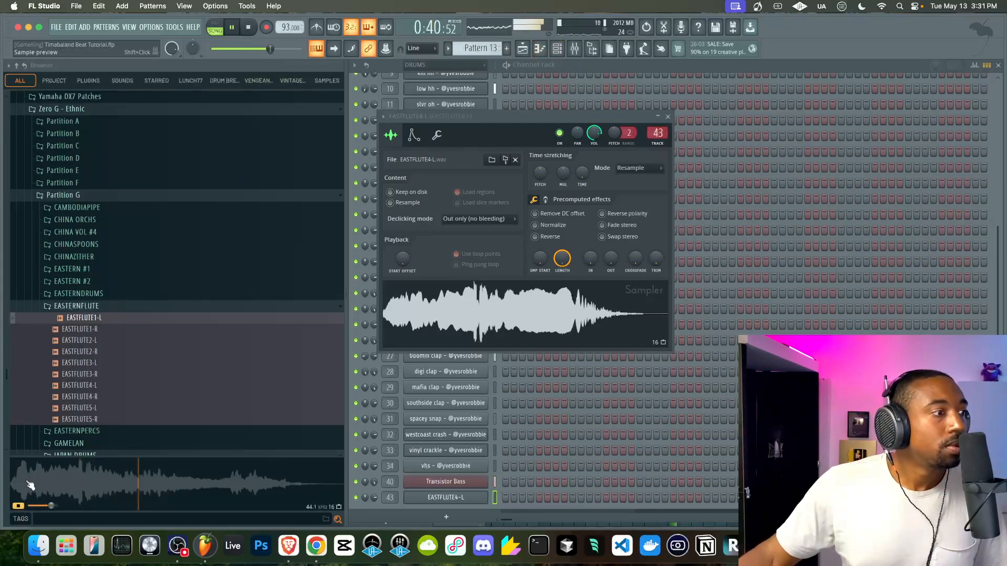
Load EASTFLUTE1-L into a new channel and shape its volume envelope with hold at maximum and decay, sustain and release at minimum.
right_click(95, 318)
click(131, 318)
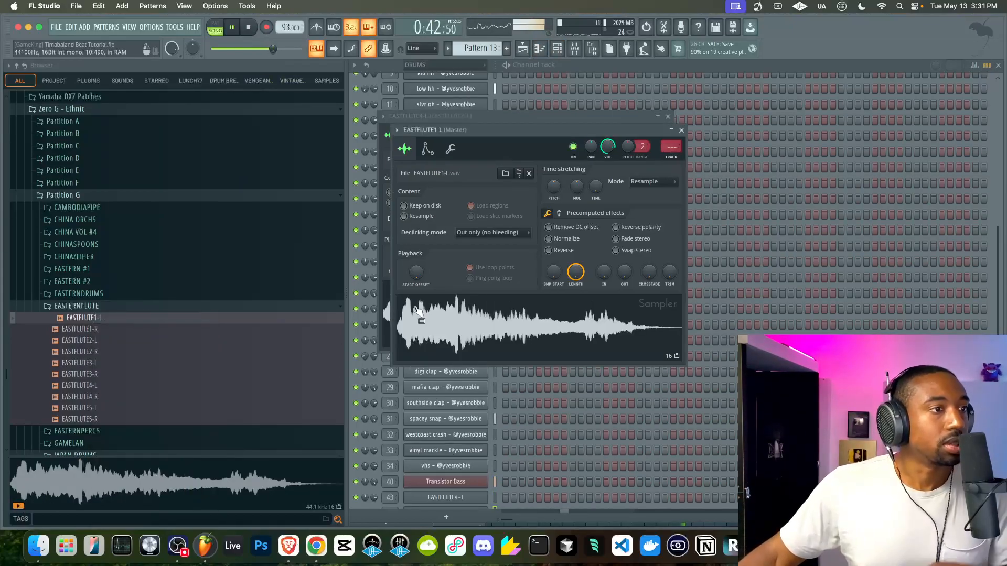
click(427, 150)
click(402, 187)
drag(425, 252, 443, 199)
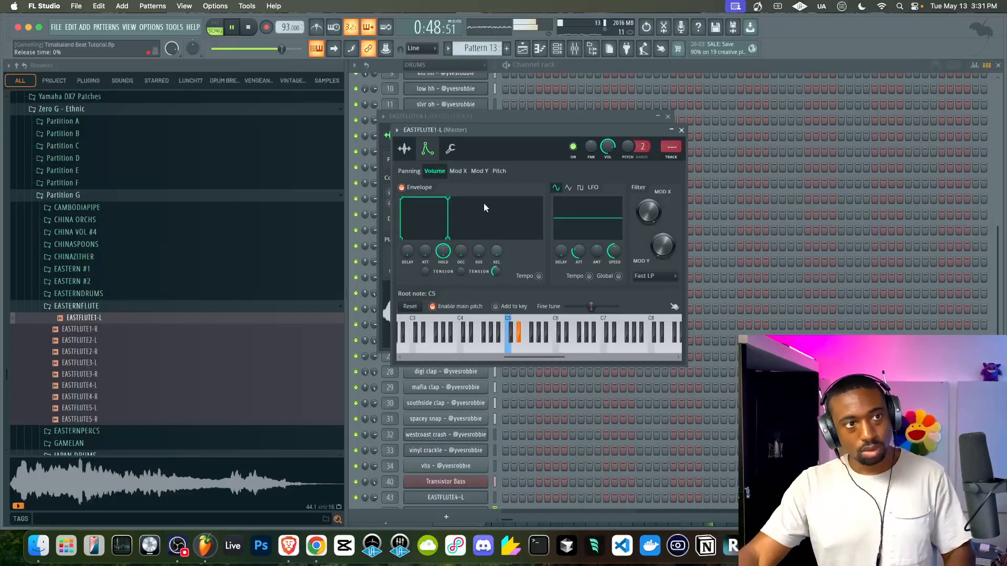
Set the EASTFLUTE1-L pitch range to 1, fine-tune its channel pitch slightly upward, and route it to mixer track 44.
scroll(635, 147, down, 1)
mouse_move(627, 146)
mouse_down()
mouse_move(628, 157)
mouse_move(628, 138)
mouse_up()
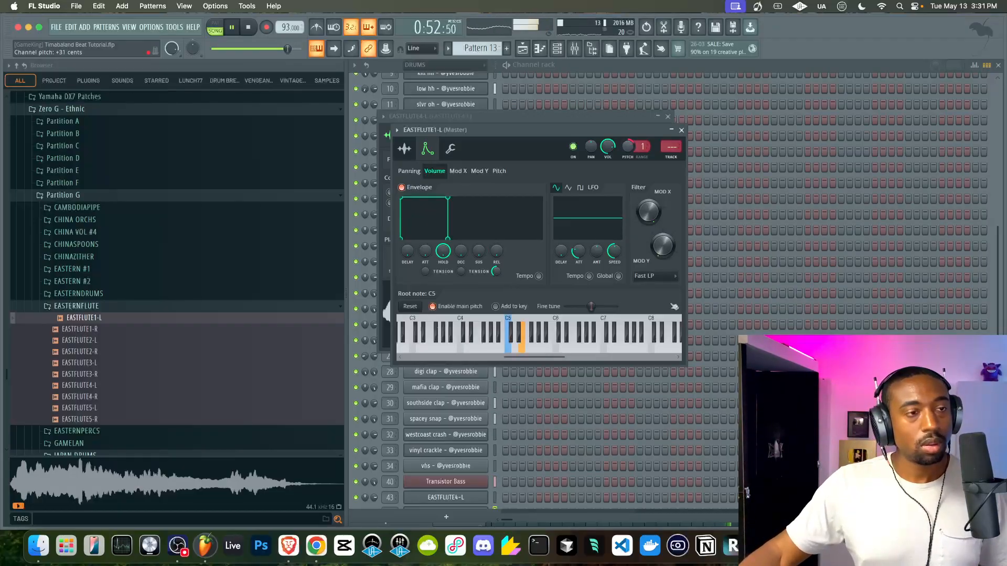
drag(628, 142, 628, 136)
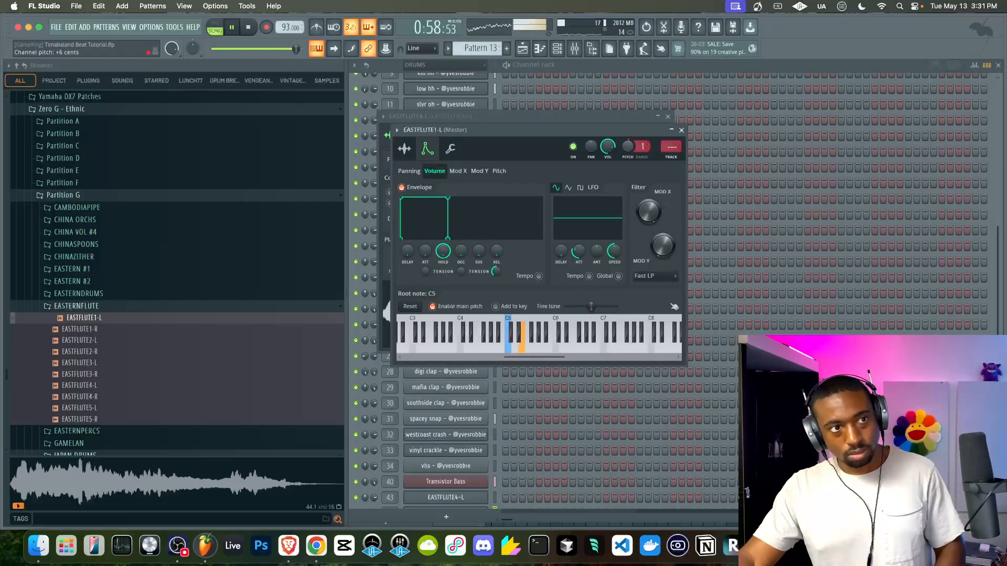
drag(628, 148, 630, 147)
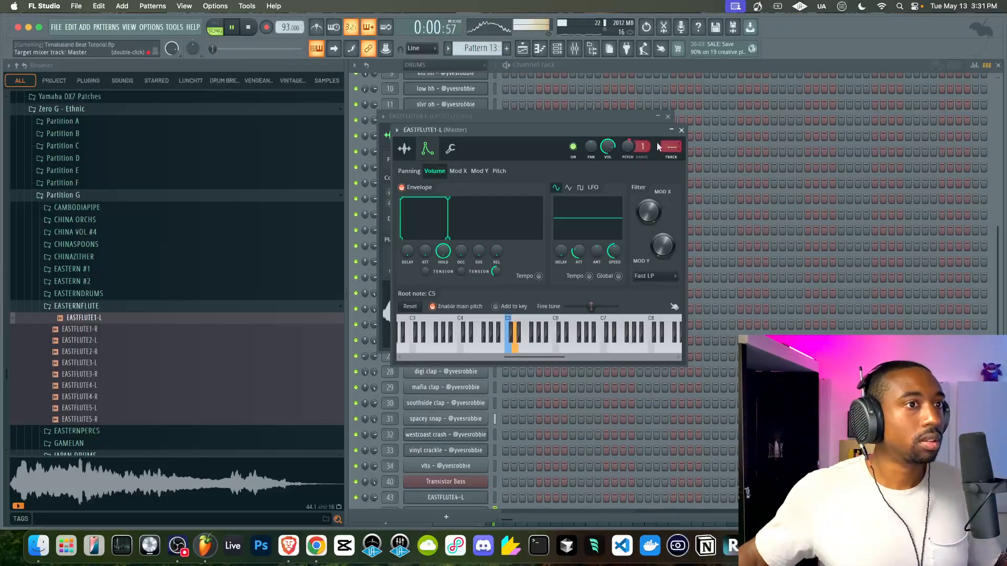
key(super+l)
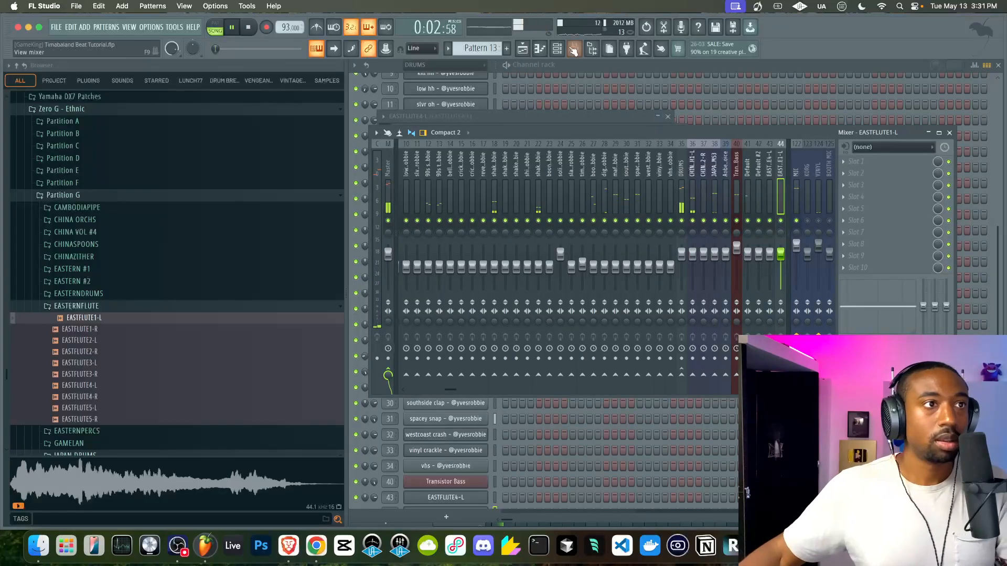
Clear the opening bars of the Harmony track in the playlist and restart playback.
click(522, 49)
key(space)
right_click(535, 142)
right_click(561, 147)
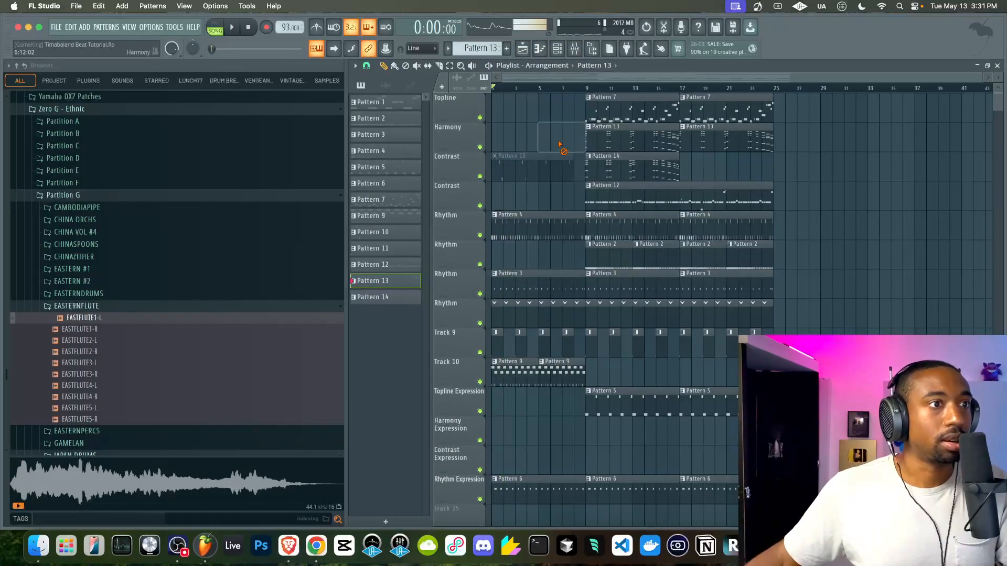
key(space)
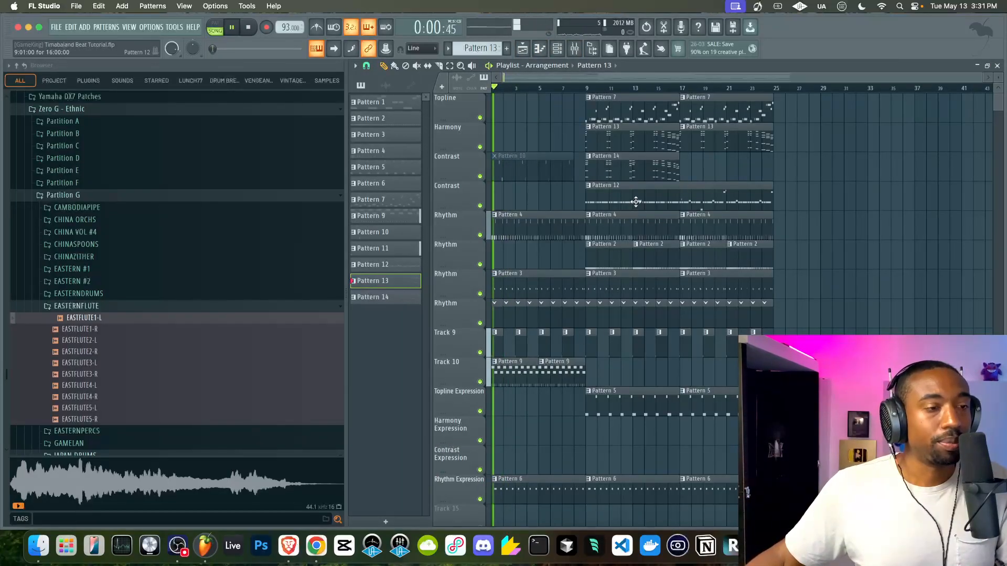
Try a copy of Pattern 7 at bar 1 of Topline, and copy Pattern 5 to bar 1 of the Topline Expression track.
mouse_move(611, 116)
mouse_down()
mouse_move(756, 112)
mouse_move(612, 108)
mouse_up()
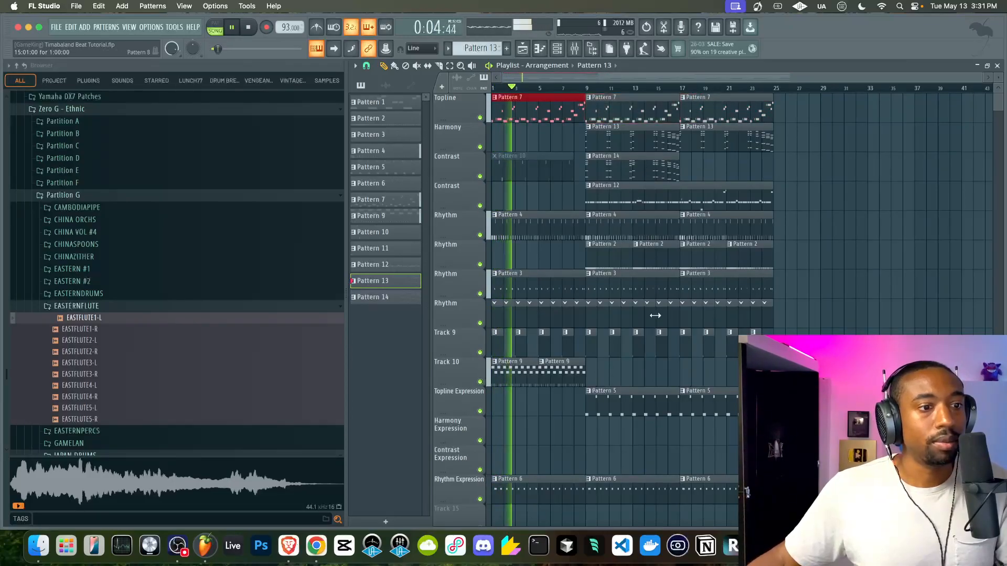
scroll(599, 315, down, 1)
click(599, 369)
drag(599, 369, 472, 368)
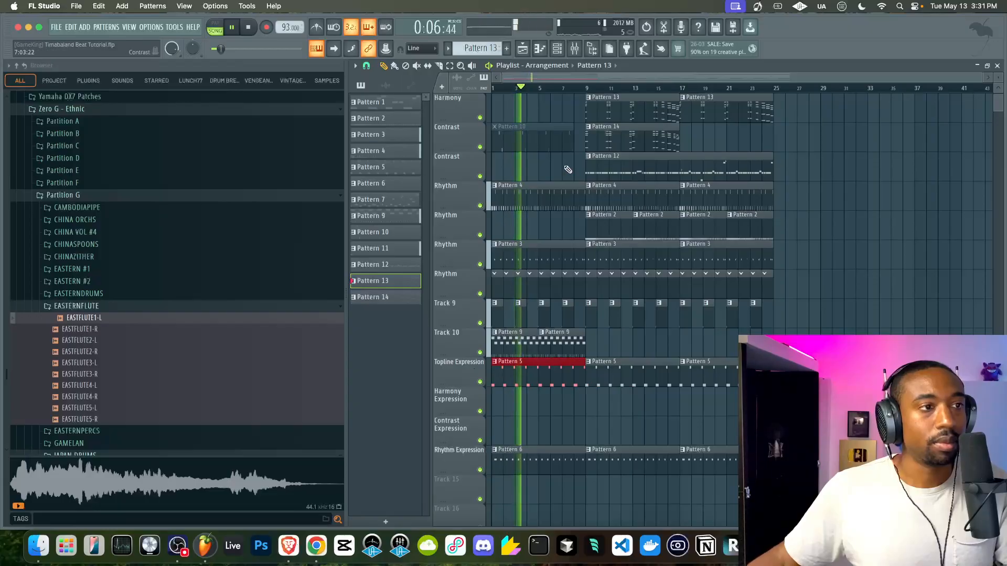
scroll(568, 164, up, 1)
key(space)
key(space)
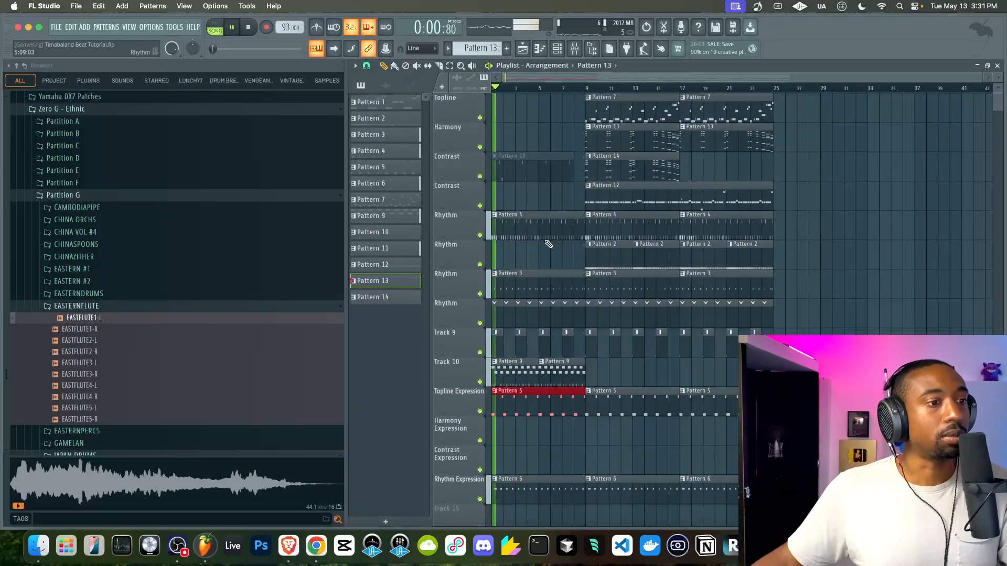
Bring up the channel rack showing the new flute channels.
click(565, 50)
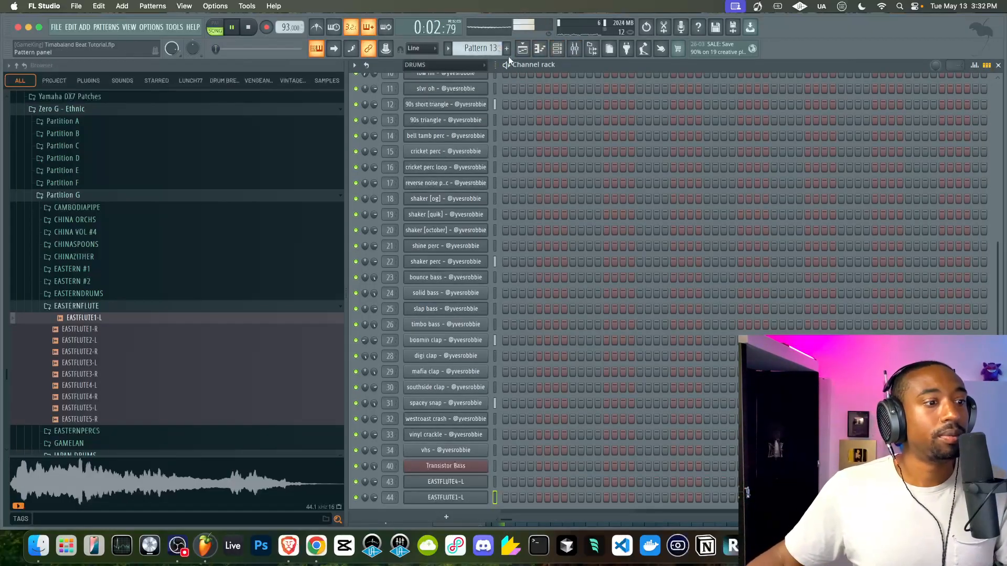
Check the INSTRUMENTS channel group, return the channel rack to the DRUMS group and stop playback.
click(446, 65)
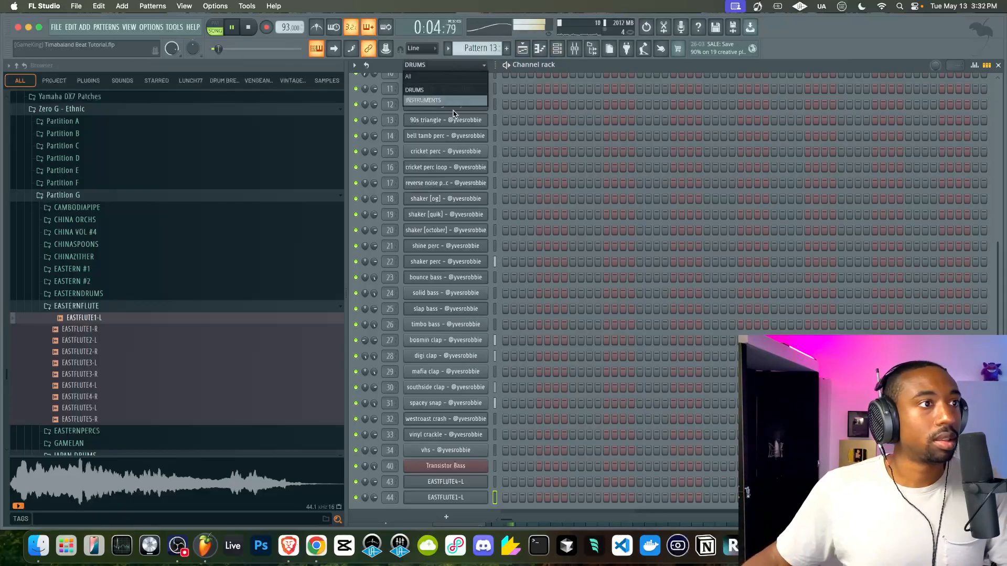
click(451, 100)
click(445, 65)
click(439, 91)
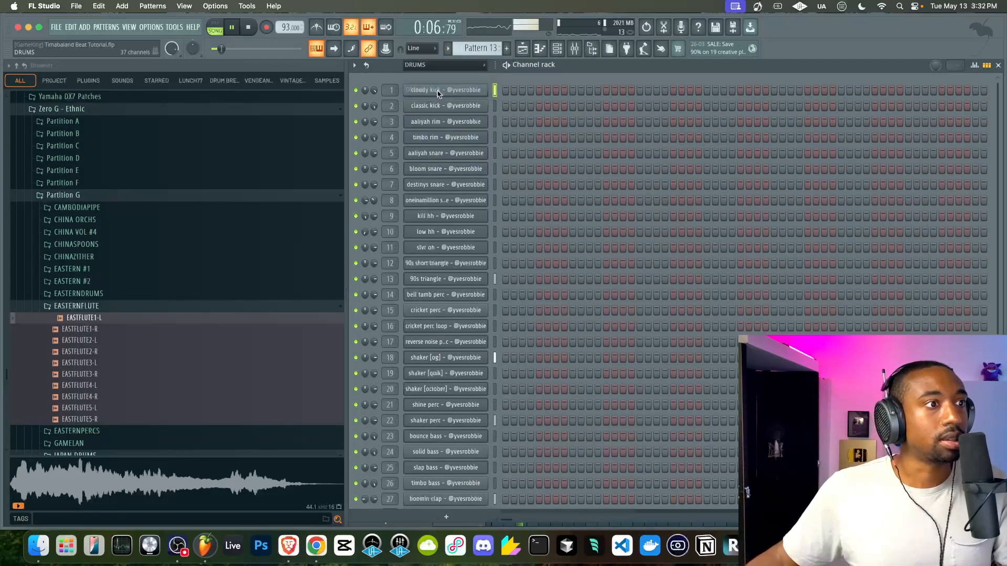
scroll(586, 329, down, 5)
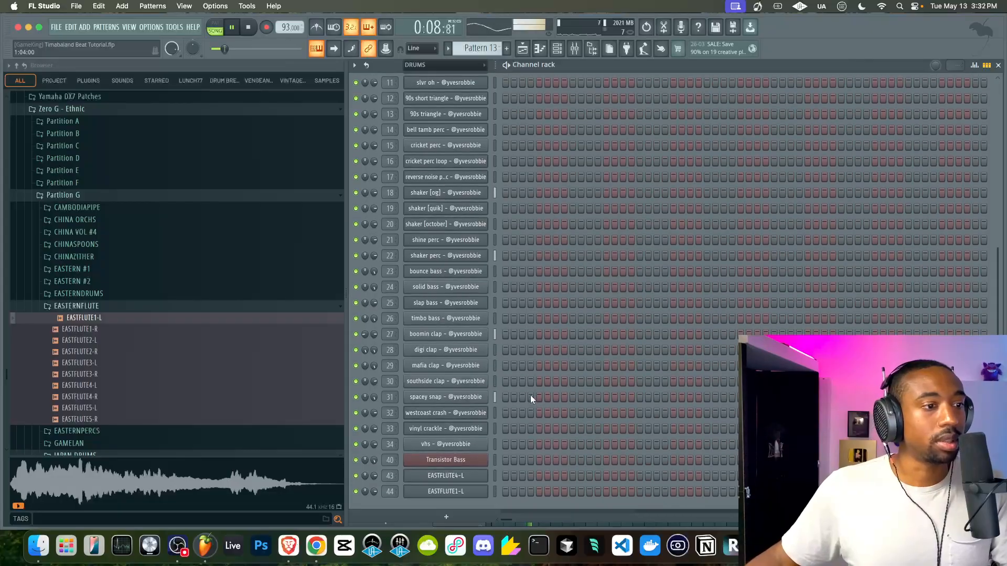
key(space)
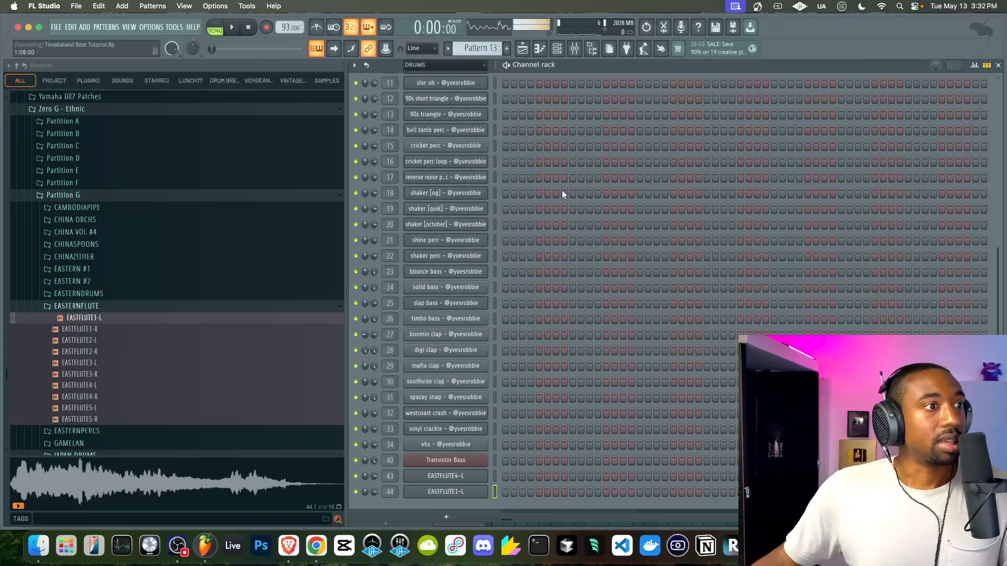
Play the arrangement in the playlist and move the playhead back to just before bar 9.
key(F5)
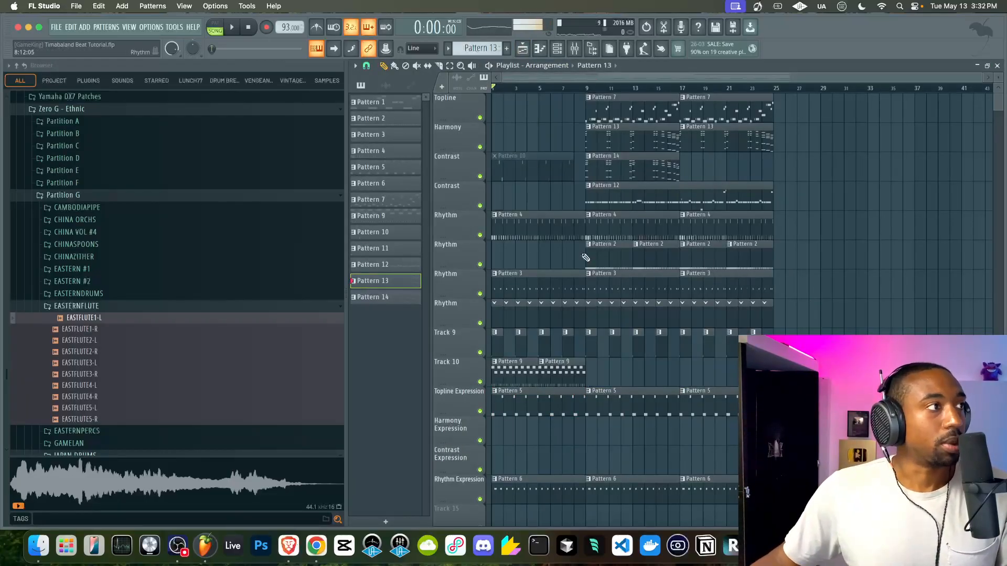
key(space)
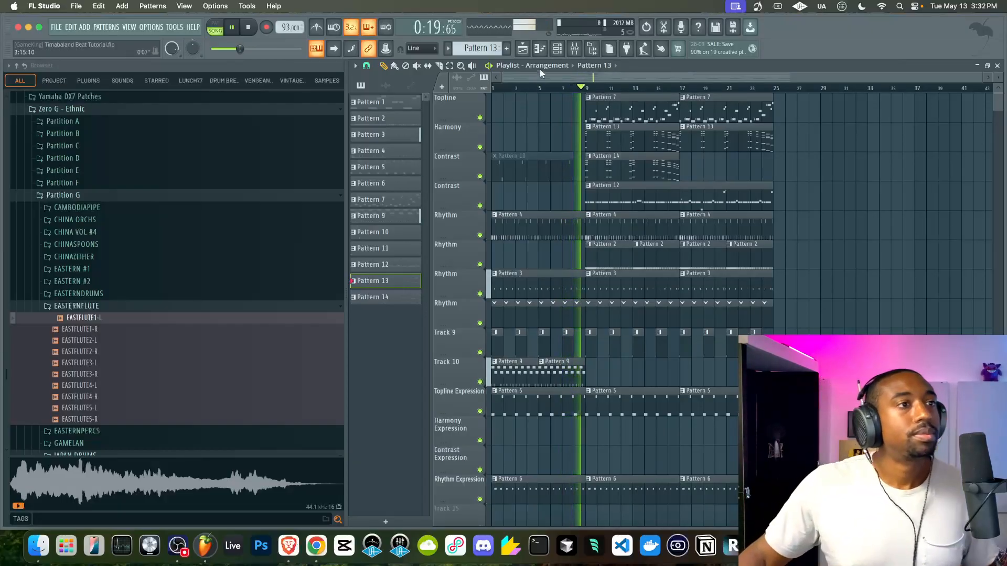
click(557, 48)
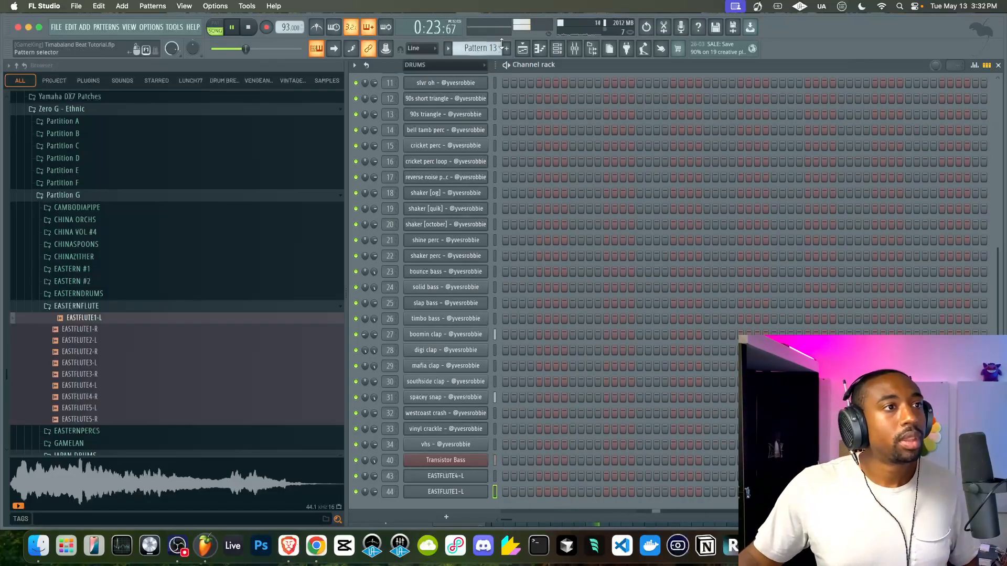
click(523, 48)
drag(588, 87, 578, 89)
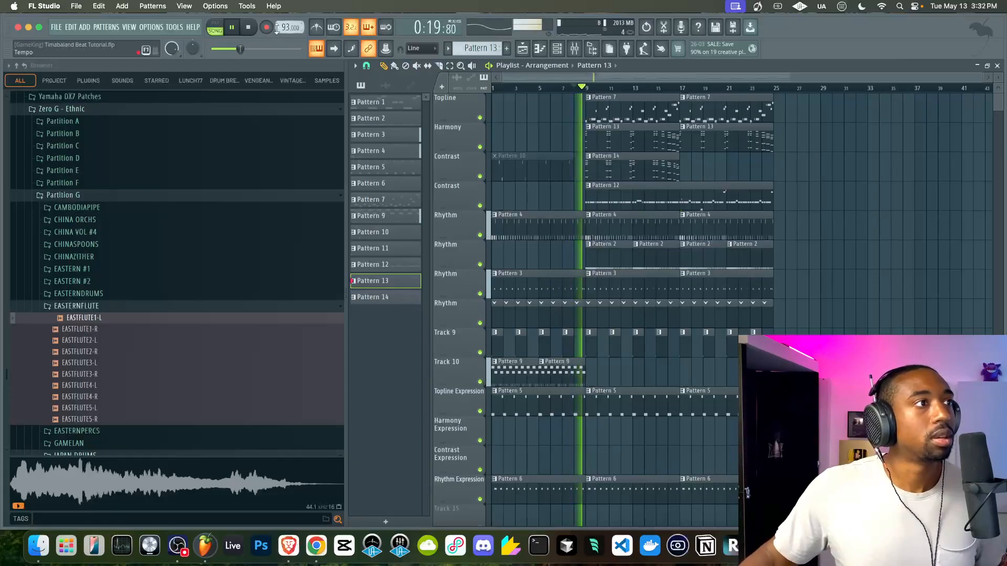
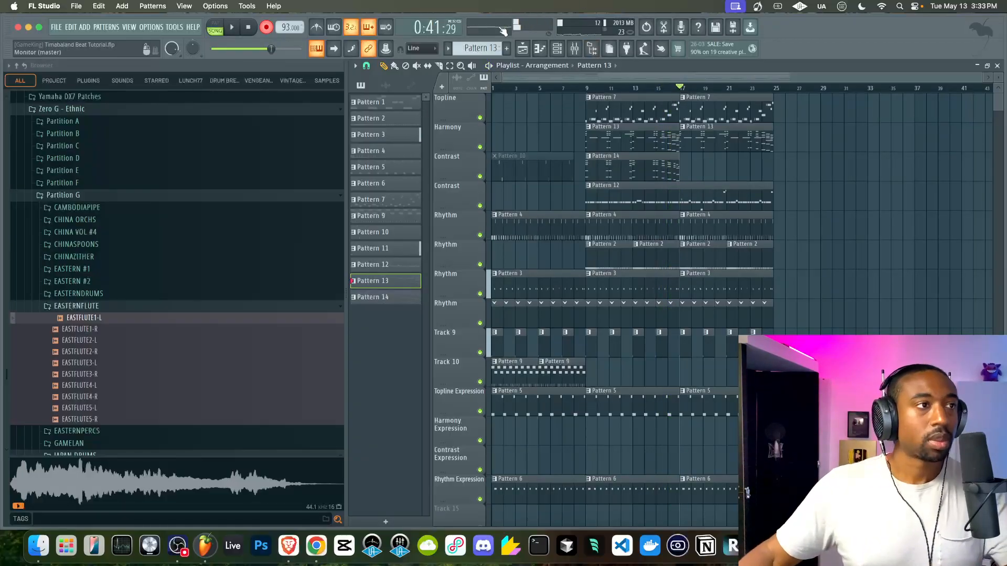
Record an EASTFLUTE1-L part into Pattern 13 over the section from bar 9 to bar 17 and stop playback.
click(266, 27)
click(558, 48)
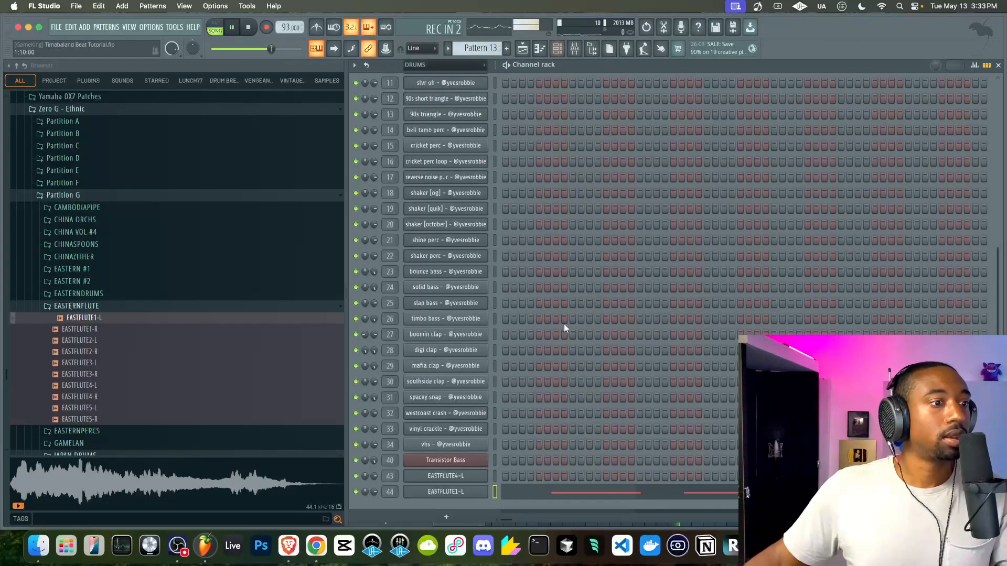
click(514, 490)
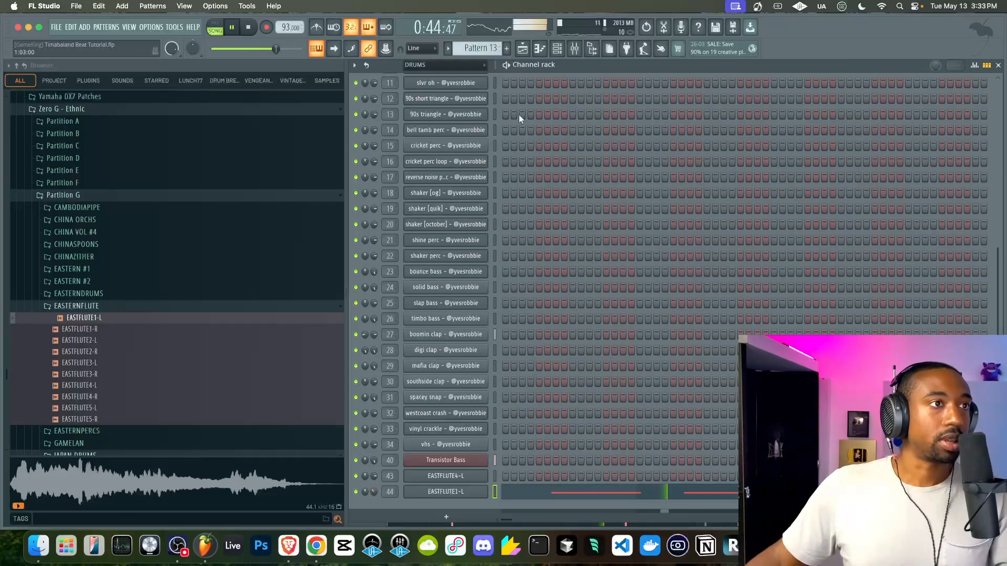
key(F5)
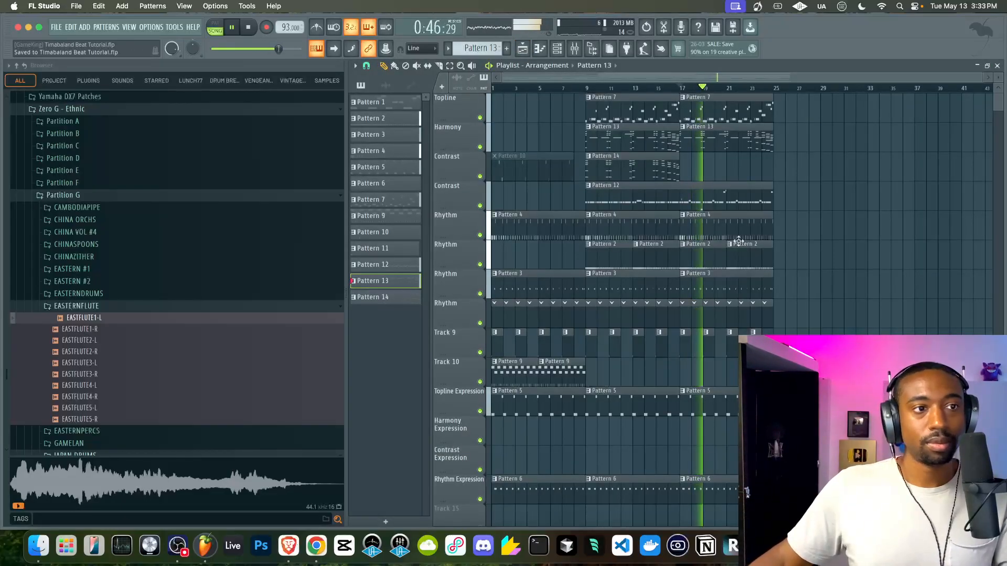
key(space)
Transfer the recorded EASTFLUTE1-L notes from Pattern 13 into the empty Pattern 8.
scroll(641, 218, down, 3)
scroll(640, 218, up, 2)
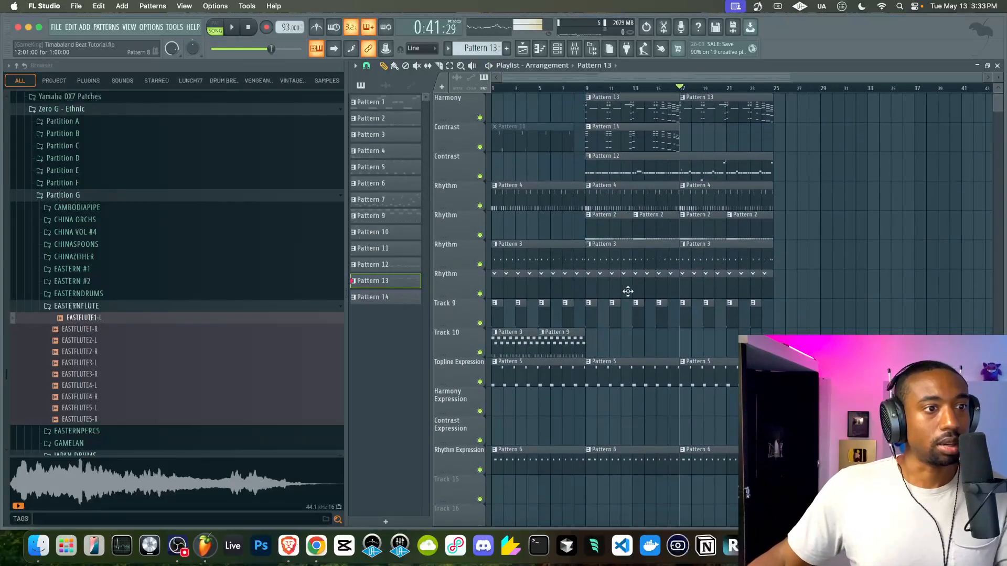
scroll(618, 165, up, 3)
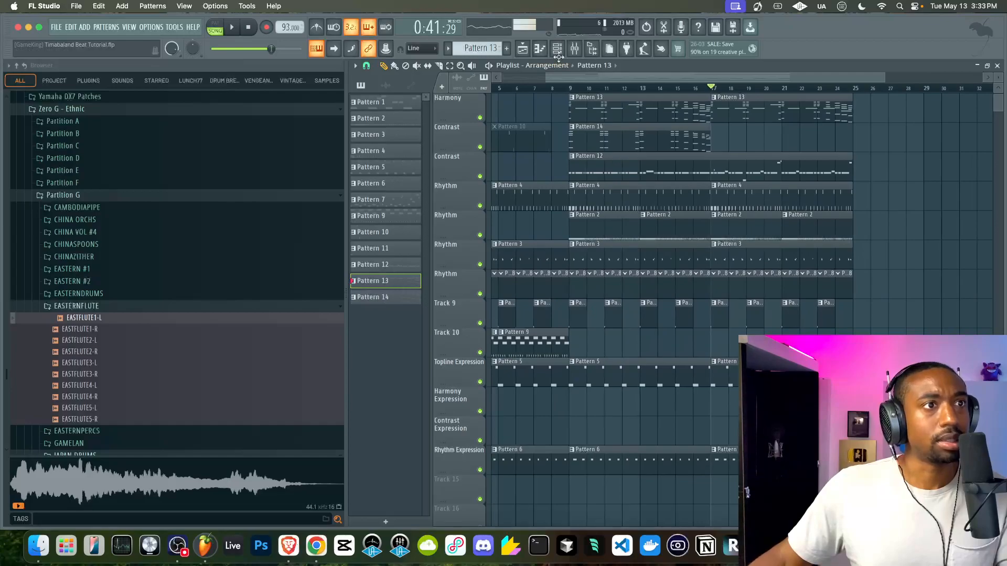
click(563, 51)
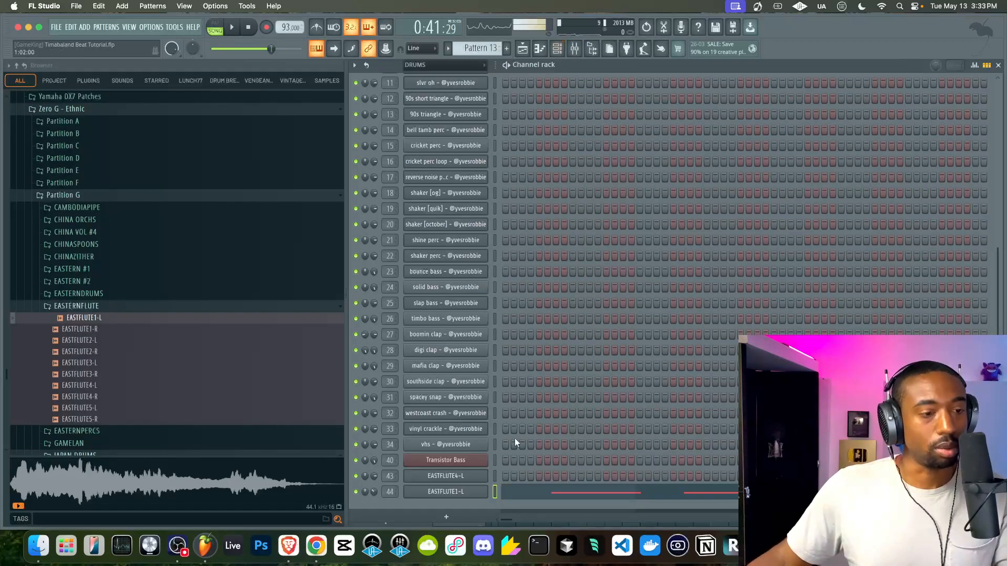
click(479, 49)
click(501, 169)
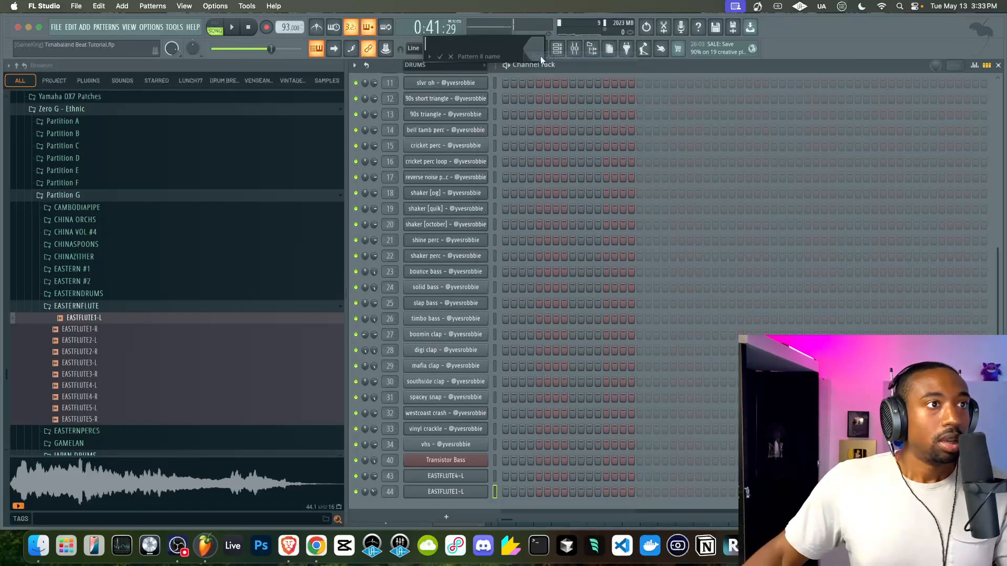
click(542, 55)
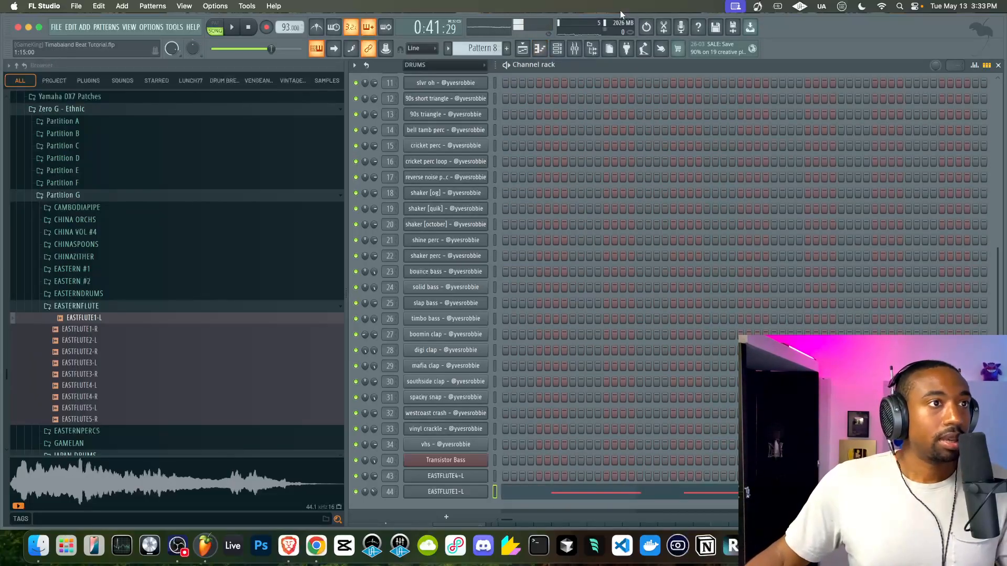
Place Pattern 8 on the Contrast Expression track at bar 9 and set the playhead to bar 9.
click(522, 48)
scroll(674, 192, down, 4)
scroll(674, 192, left, 2)
mouse_move(659, 316)
mouse_down()
mouse_move(644, 311)
mouse_move(663, 313)
mouse_up()
click(634, 88)
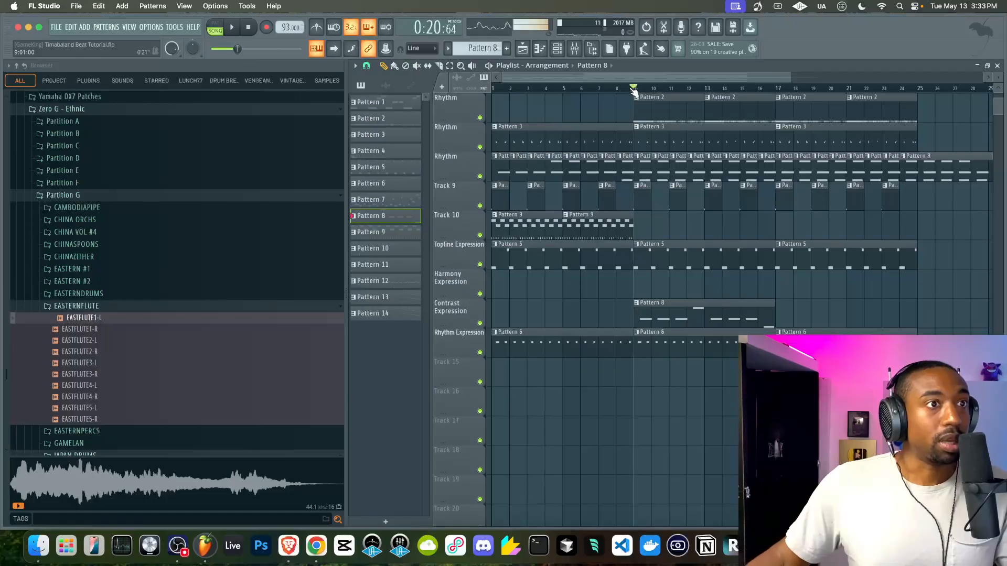
Start playback from bar 9 and duplicate the Pattern 8 clip on the Contrast Expression track to bar 17.
scroll(603, 237, down, 4)
key(space)
super+click(646, 312)
drag(601, 312, 683, 312)
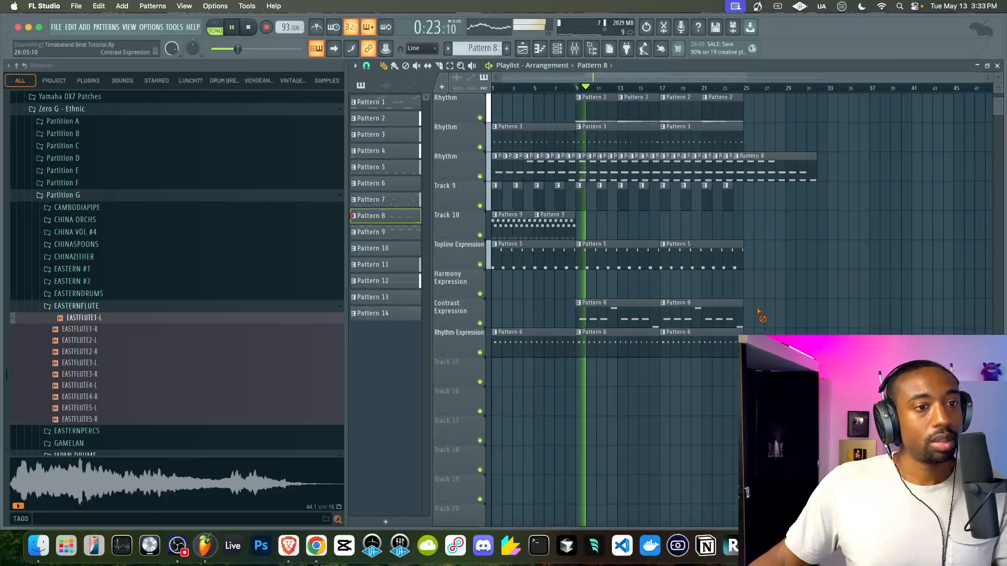
Select the EASTFLUTE4-L channel and audition the KOREA PERC 1 and KOREA PERC 2 samples in the EASTERNPERCS folder.
key(F6)
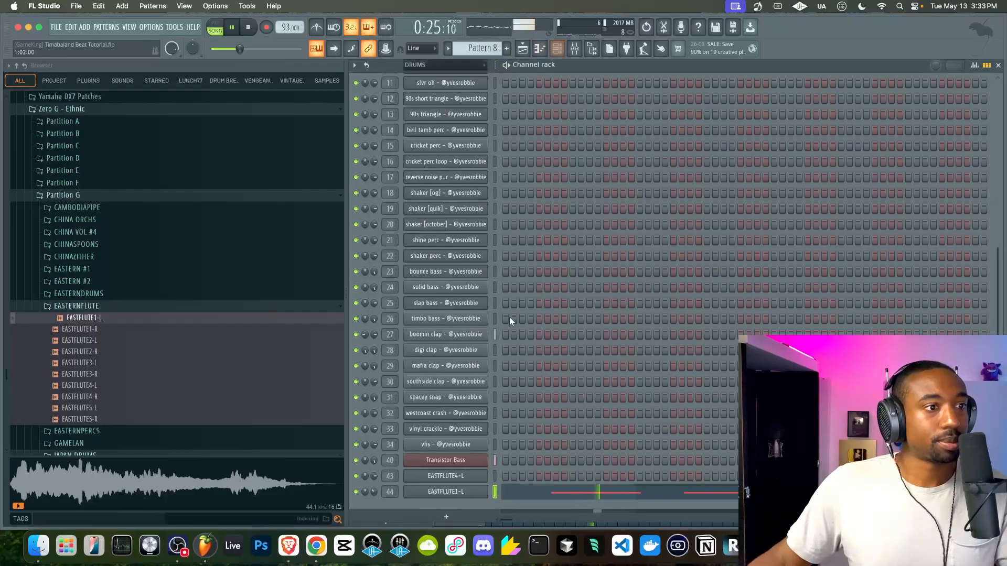
click(493, 477)
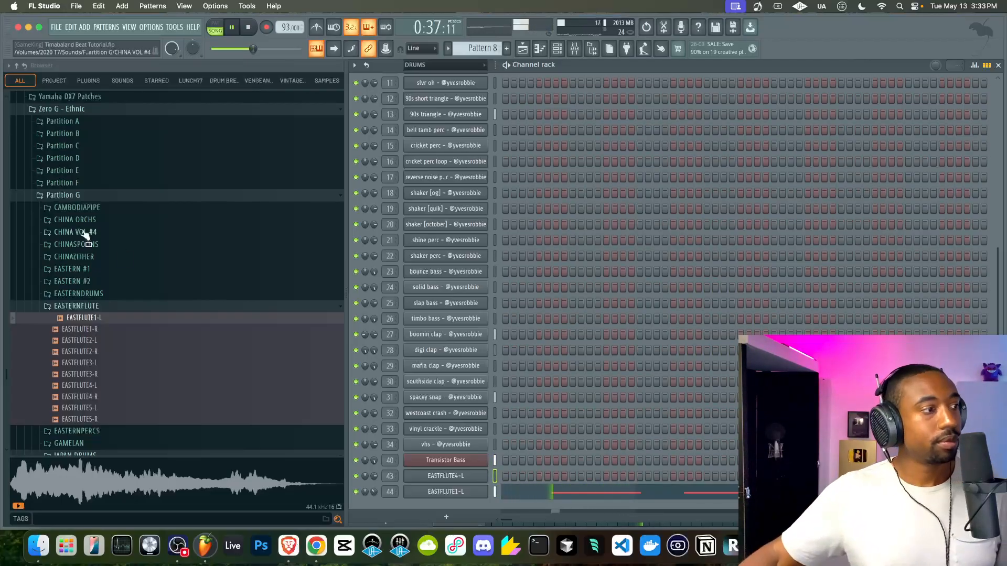
click(82, 307)
click(101, 318)
click(101, 330)
click(100, 341)
click(99, 331)
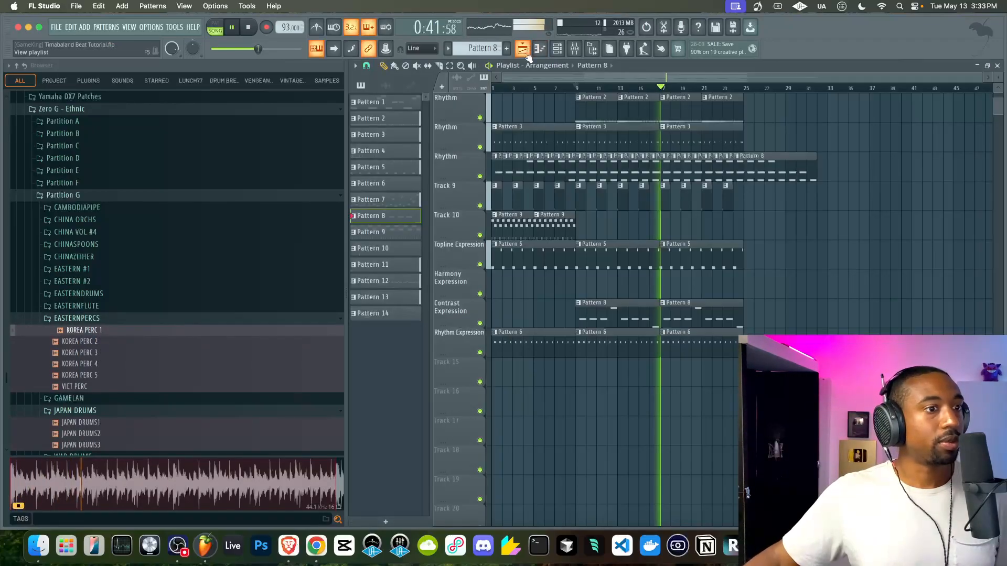
Stop playback and add the KOREA PERC 1 sample to playlist Track 15 at bar 16.
click(540, 50)
key(space)
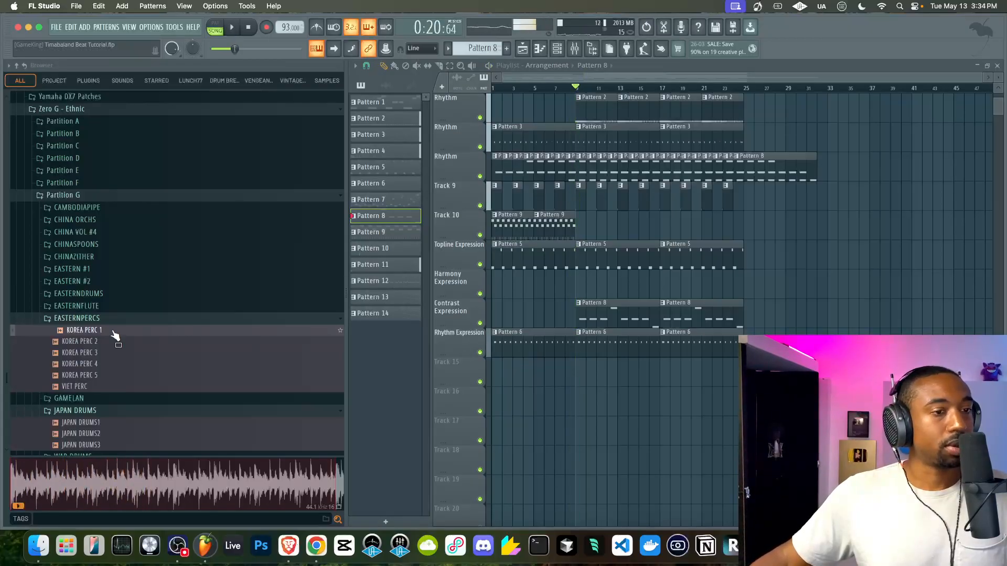
drag(644, 376, 646, 375)
scroll(650, 375, up, 5)
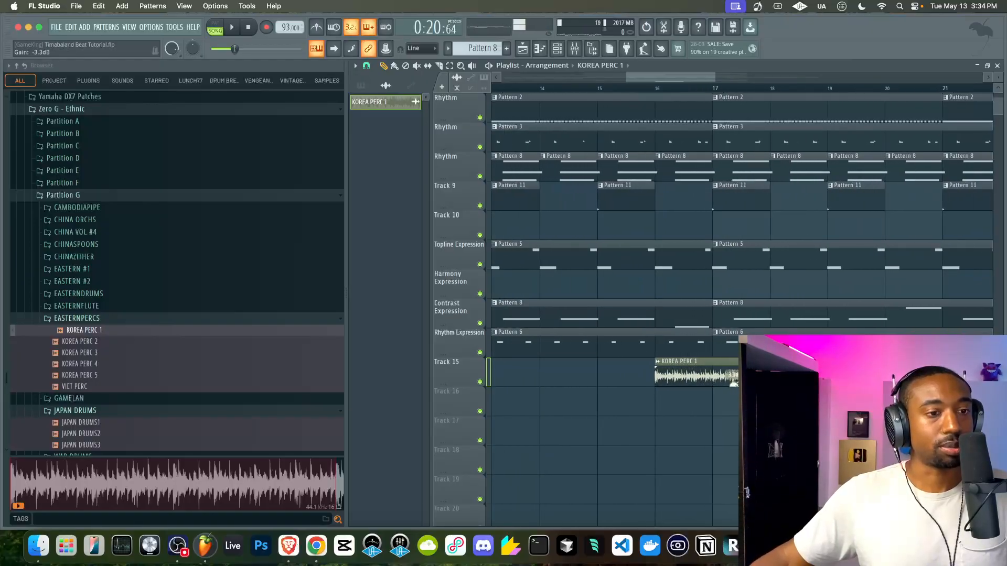
Set the KOREA PERC 1 clip's time stretching mode to Stretch and close its settings.
double_click(733, 376)
click(656, 199)
click(660, 230)
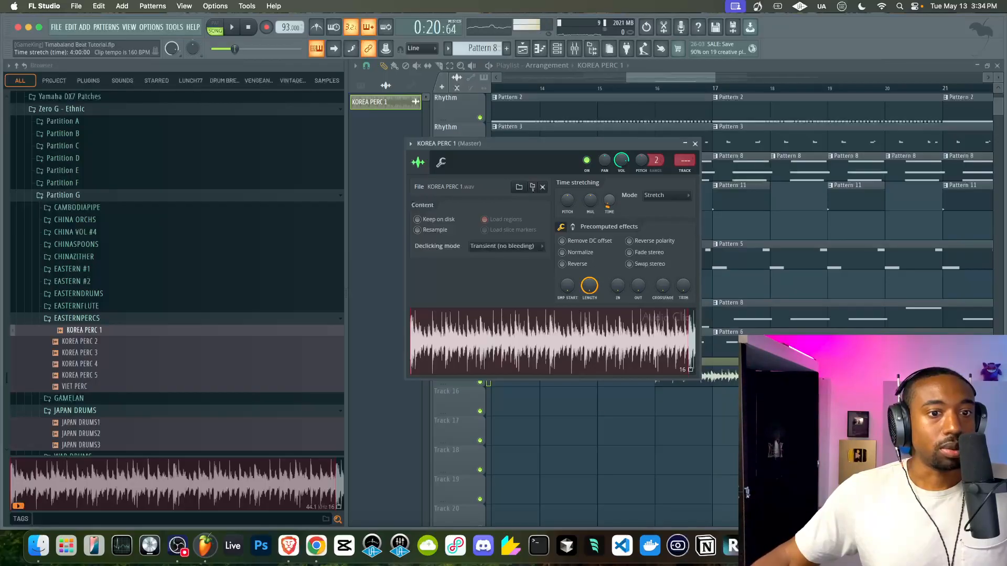
click(695, 143)
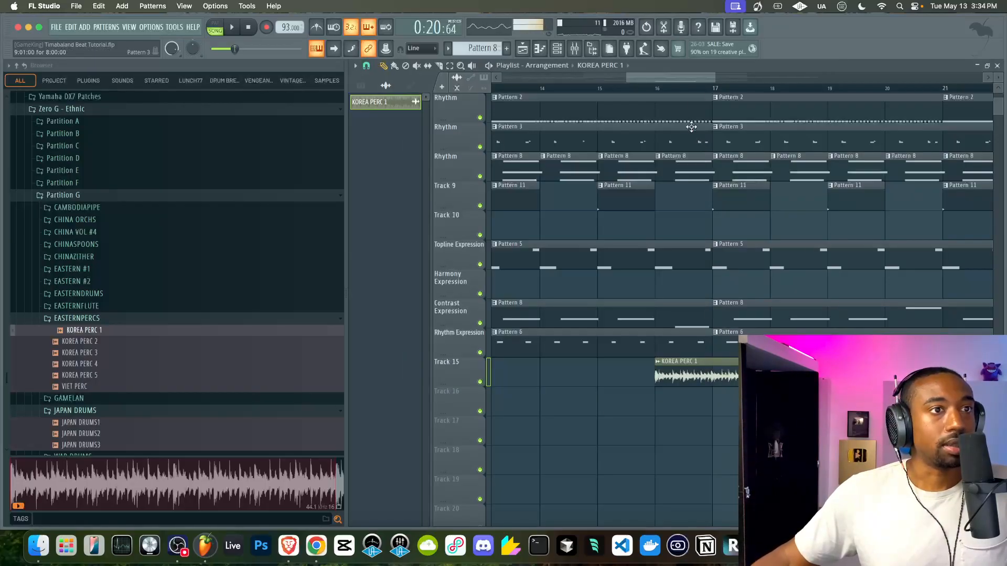
Play the arrangement from around bar 16 to hear how KOREA PERC 1 fits the beat.
key(space)
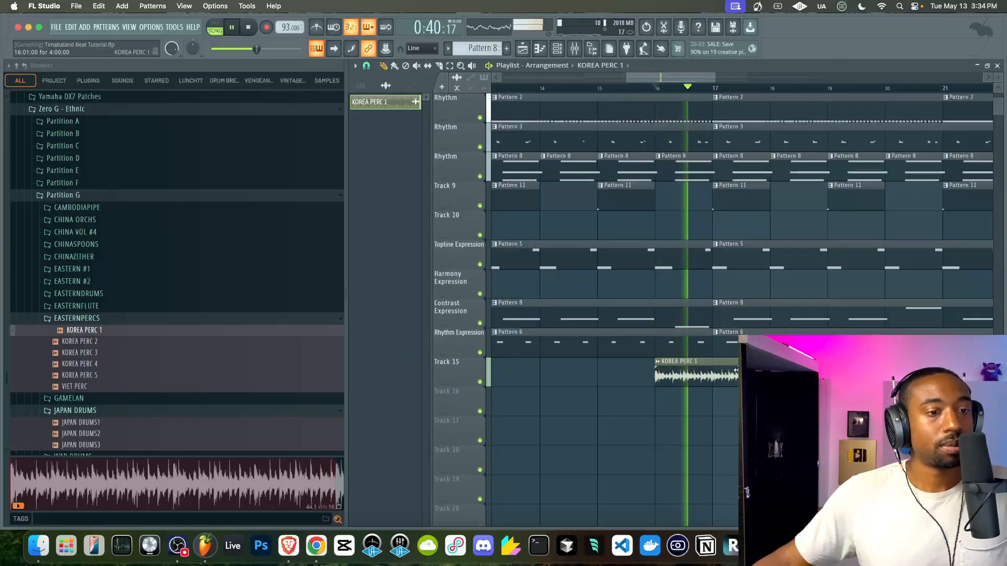
key(space)
scroll(703, 381, up, 3)
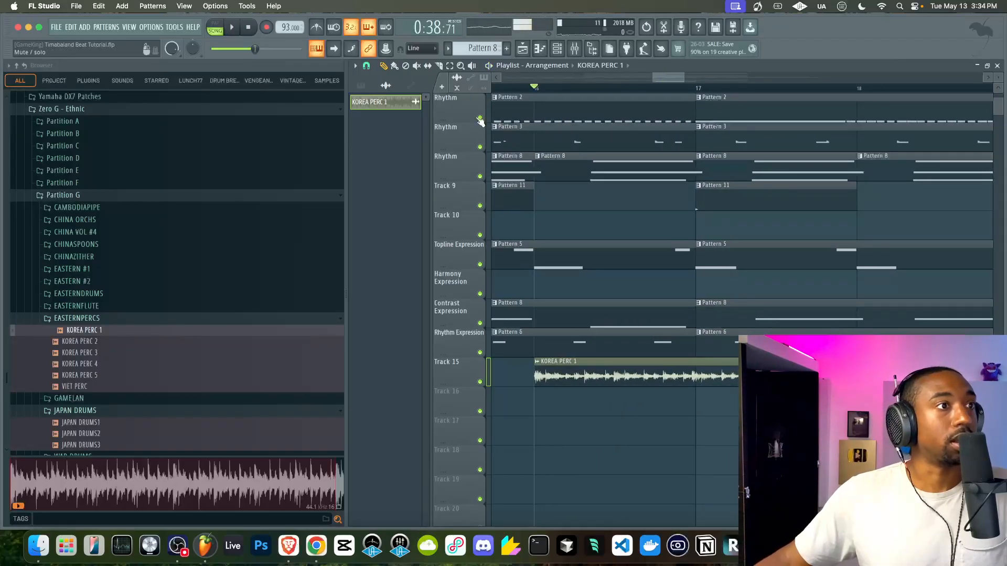
Stretch the KOREA PERC 1 clip on Track 15 to a length of 4:01:14 and play it back.
scroll(723, 375, down, 5)
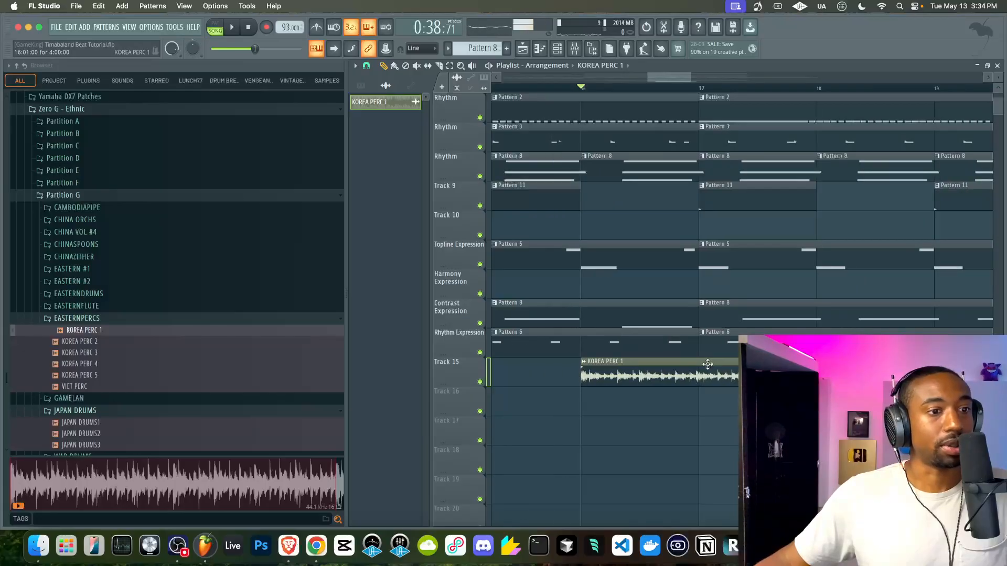
scroll(829, 398, up, 3)
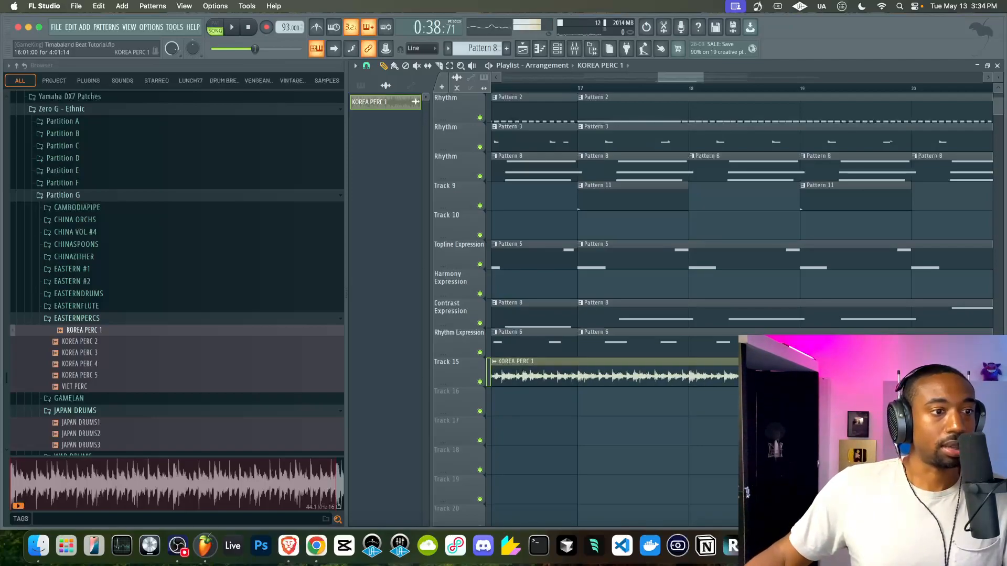
scroll(567, 362, left, 10)
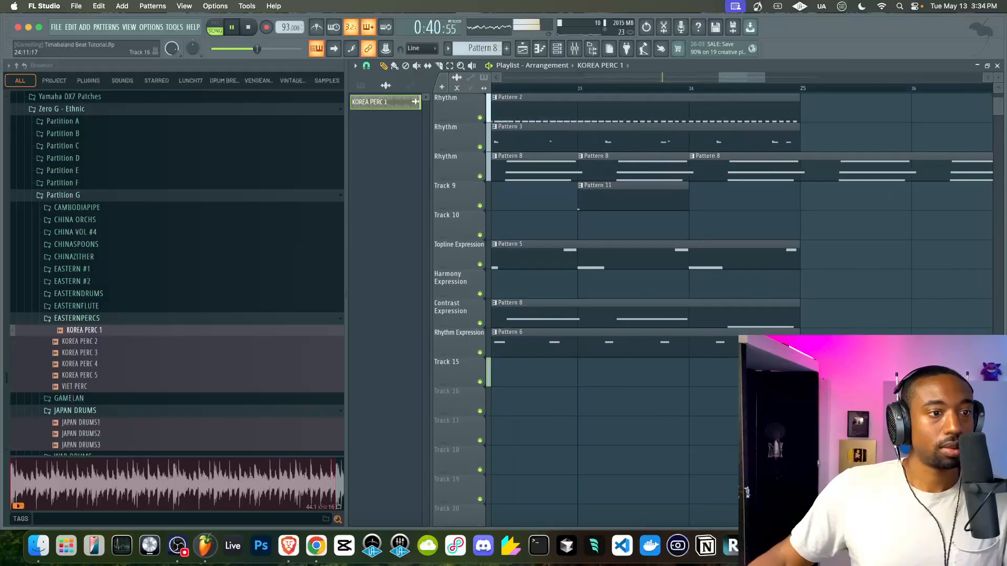
key(space)
scroll(661, 403, down, 8)
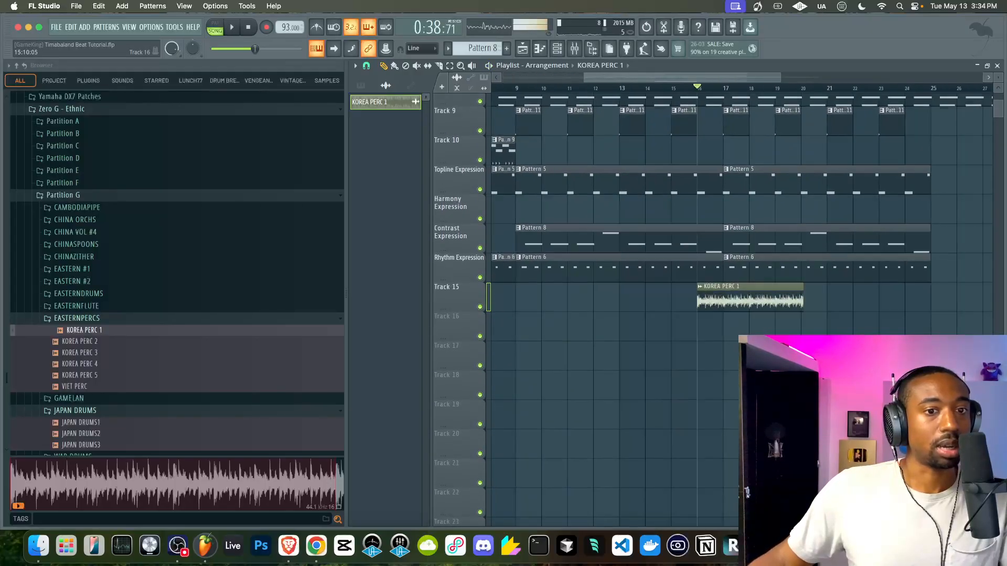
Slice the KOREA PERC 1 clip on Track 15 at bar 18.
scroll(622, 225, up, 8)
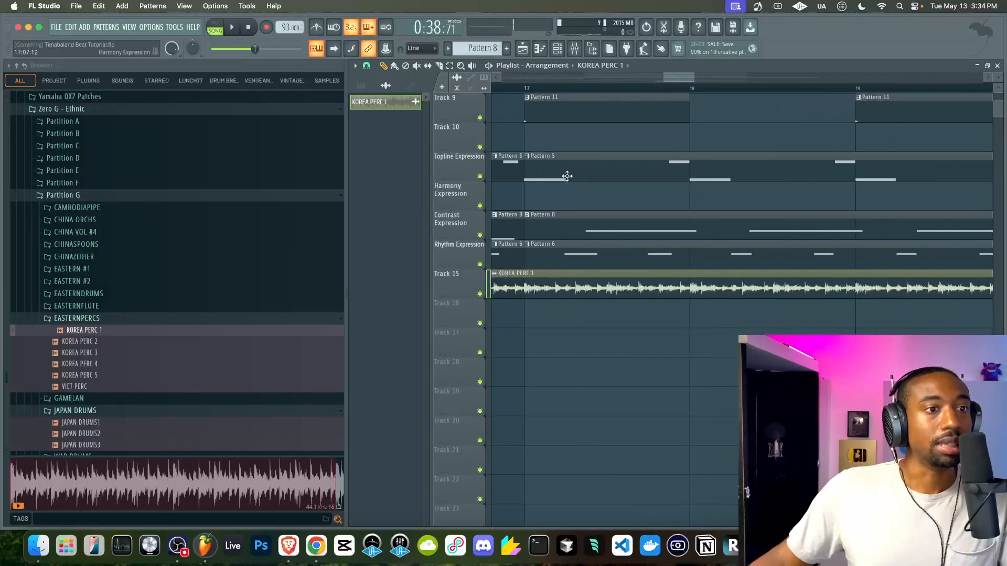
scroll(622, 225, down, 3)
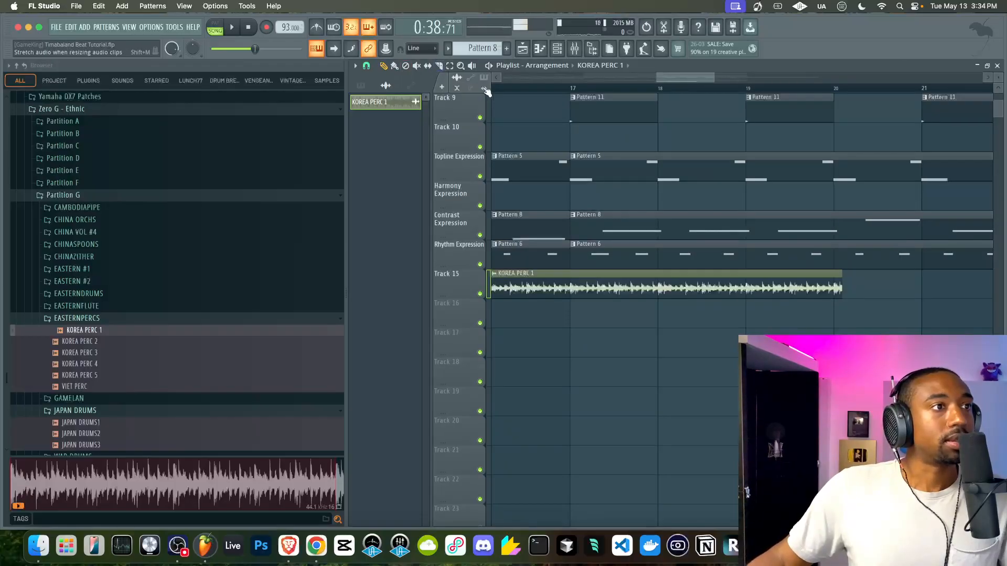
click(658, 292)
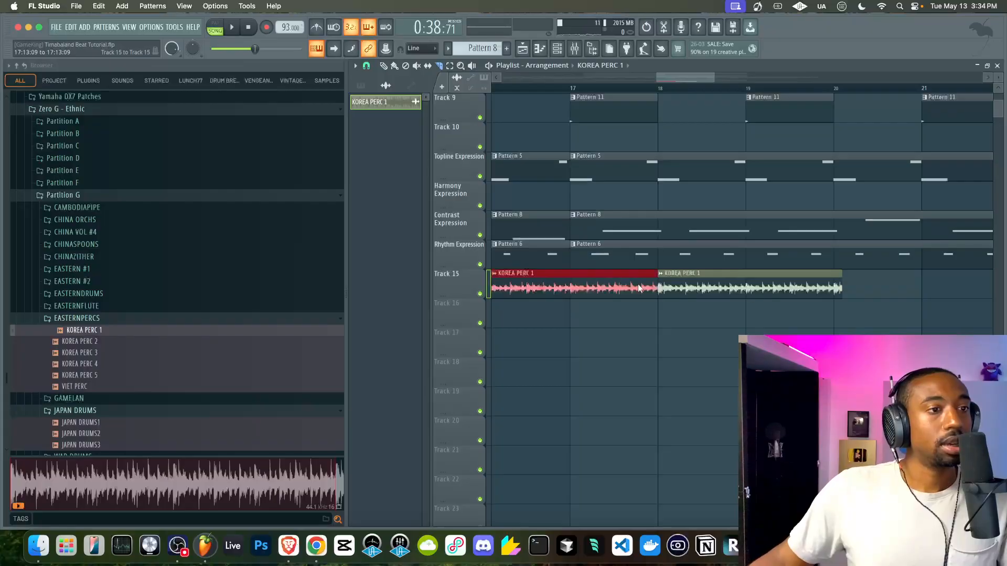
Play the arrangement from bar 16 to hear the sliced KOREA PERC 1 clip with the beat.
scroll(637, 285, down, 3)
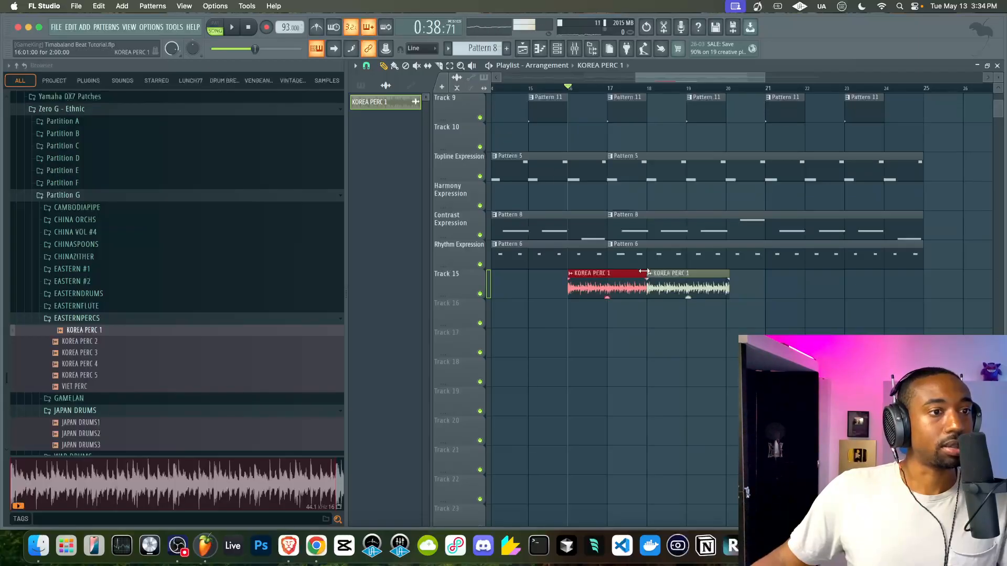
key(space)
drag(617, 271, 630, 284)
super+click(625, 319)
key(space)
key(space)
Delete the second KOREA PERC 1 slice on Track 15 and shorten the first slice to bar 16 only.
right_click(666, 288)
key(space)
key(space)
drag(627, 290, 589, 287)
scroll(591, 288, up, 3)
key(space)
Set the playlist snap to Beat and move the KOREA PERC 1 clip to start at 16:09:00.
click(367, 66)
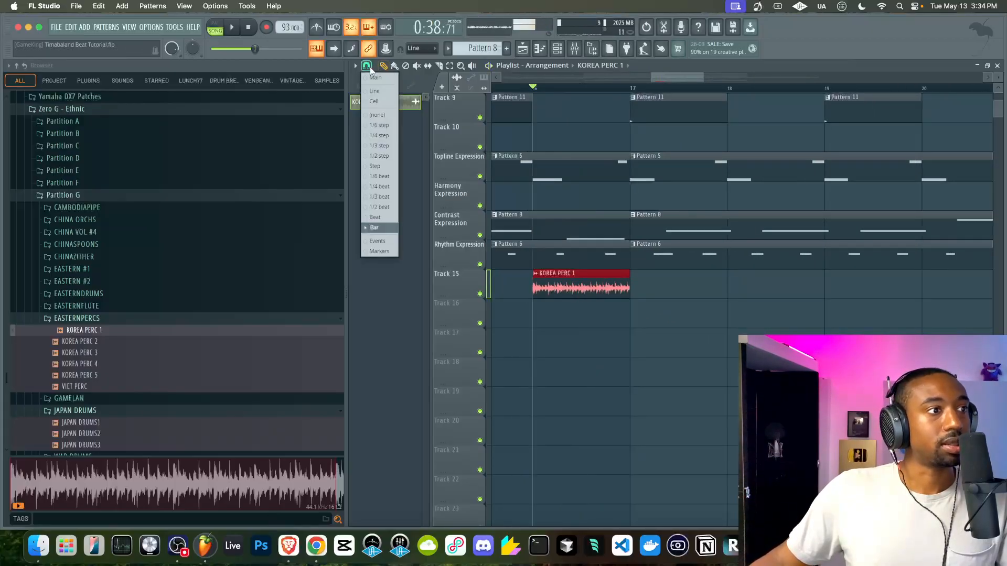
click(376, 217)
key(space)
drag(582, 287, 631, 287)
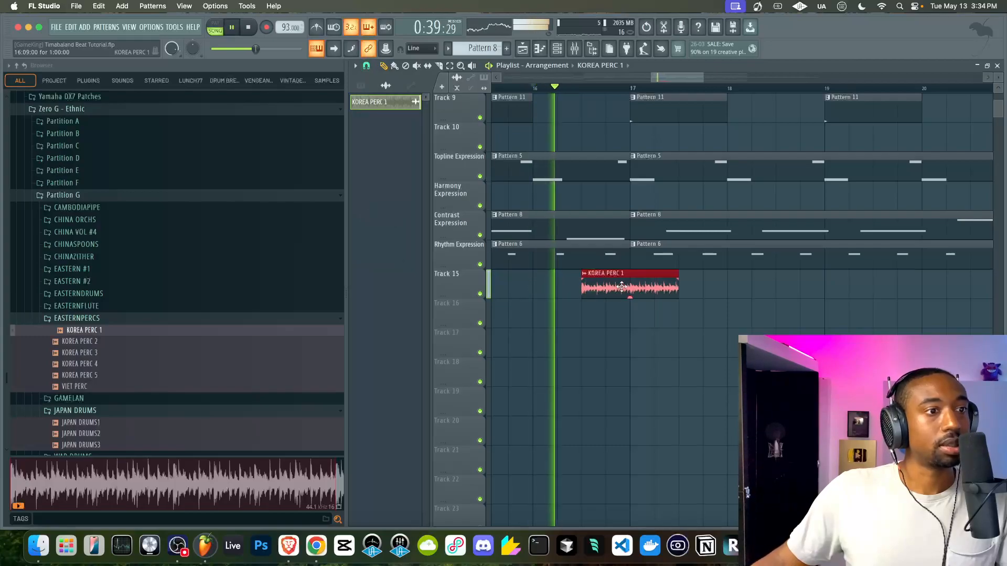
Slice the KOREA PERC 1 clip at bar 17, delete the part after it, and play the arrangement.
key(space)
click(632, 280)
key(Delete)
key(space)
Copy the half-bar KOREA PERC 1 clip along Track 15 to around bar 24.
scroll(631, 286, down, 3)
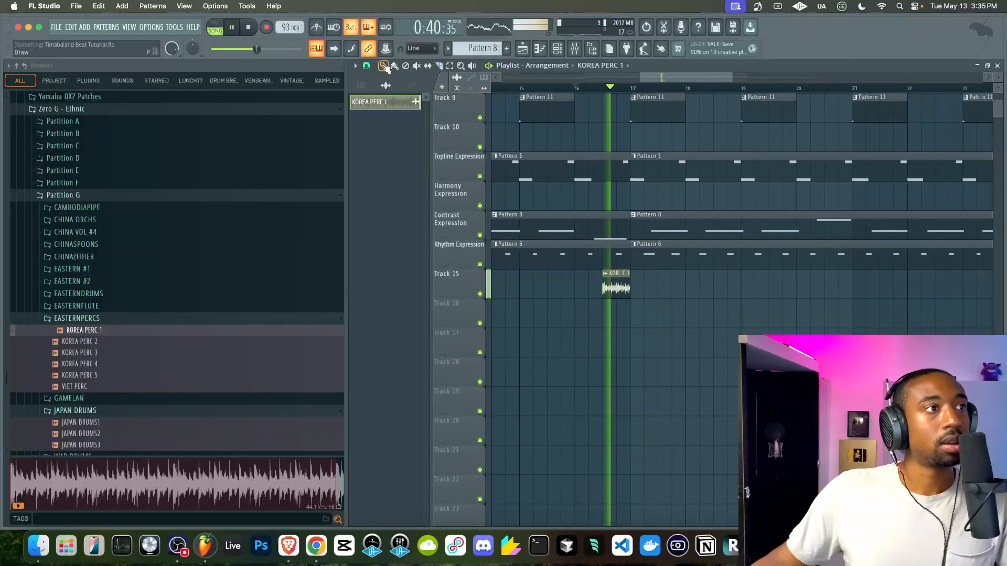
scroll(645, 294, down, 3)
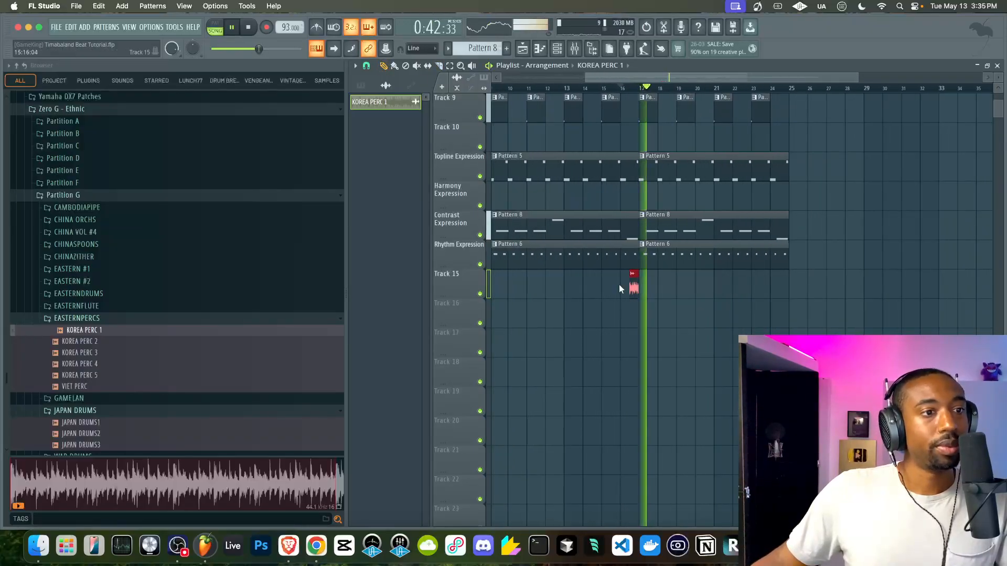
scroll(618, 284, up, 3)
drag(645, 287, 865, 288)
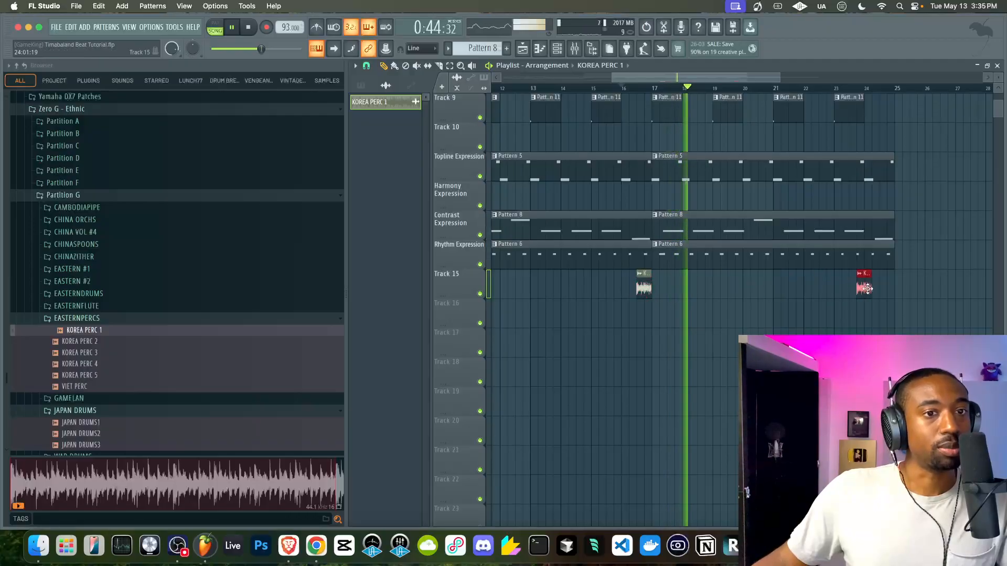
Bring up the channel rack and add a new empty pattern.
click(558, 49)
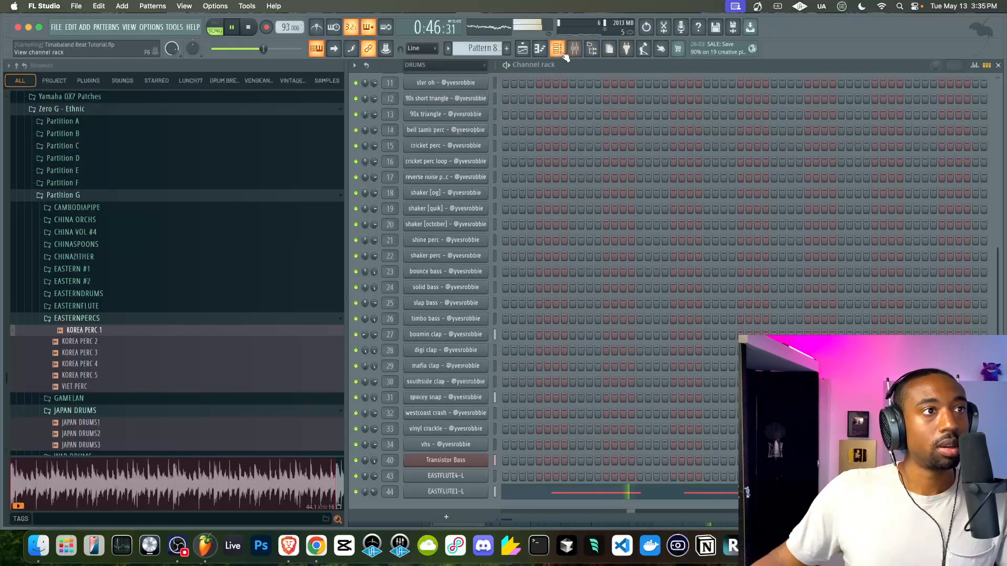
scroll(488, 48, down, 2)
click(477, 48)
click(574, 55)
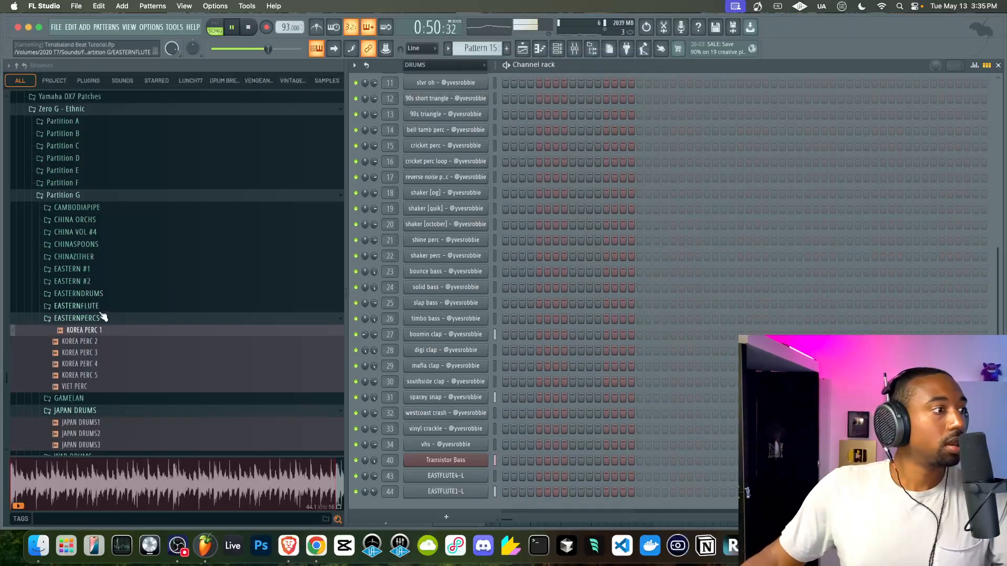
Audition the loops in the JAPAN DRUMS and WAR DRUMS folders of Partition G against the beat.
click(81, 422)
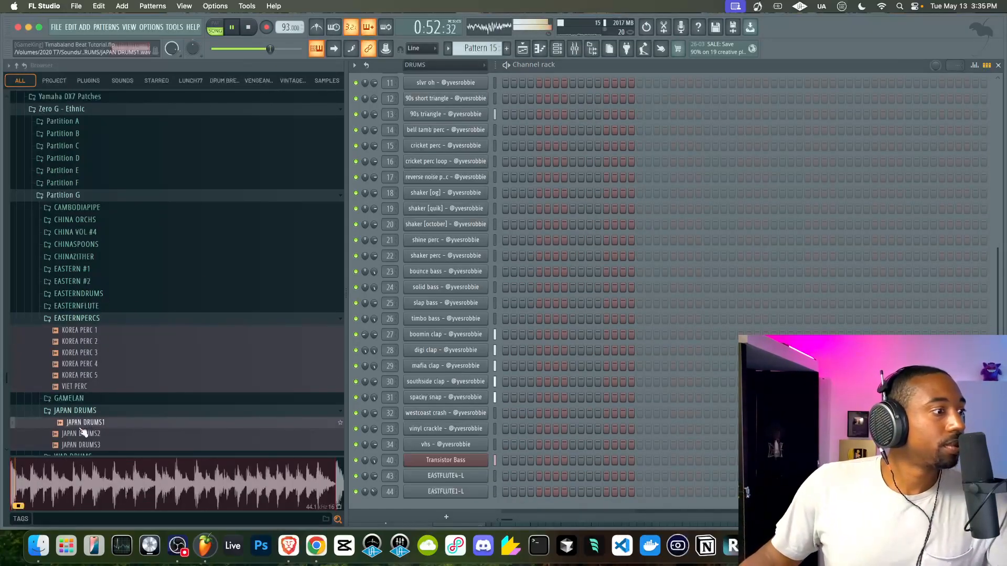
scroll(82, 422, down, 5)
click(81, 321)
click(84, 333)
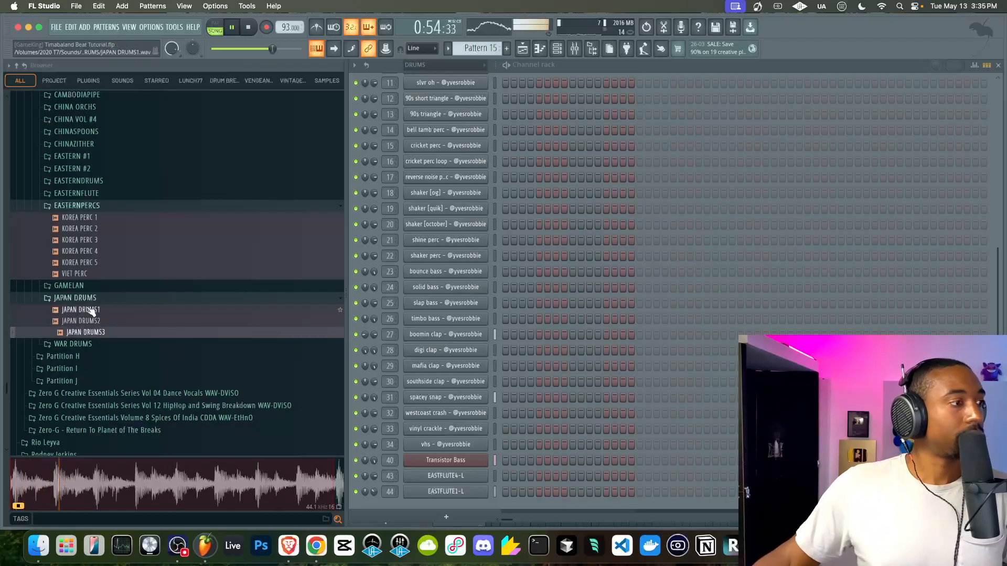
click(79, 297)
click(84, 310)
click(87, 322)
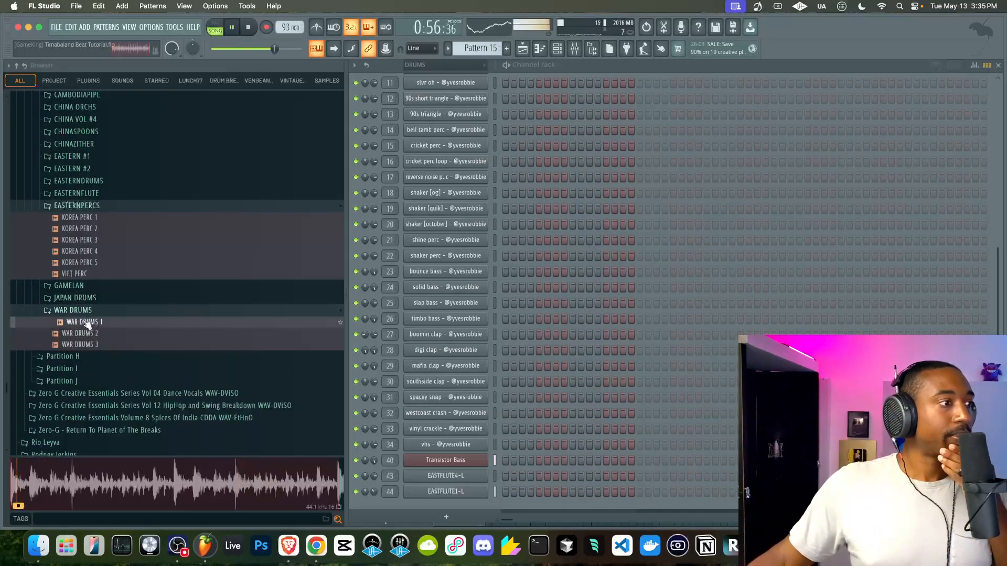
click(87, 344)
click(88, 311)
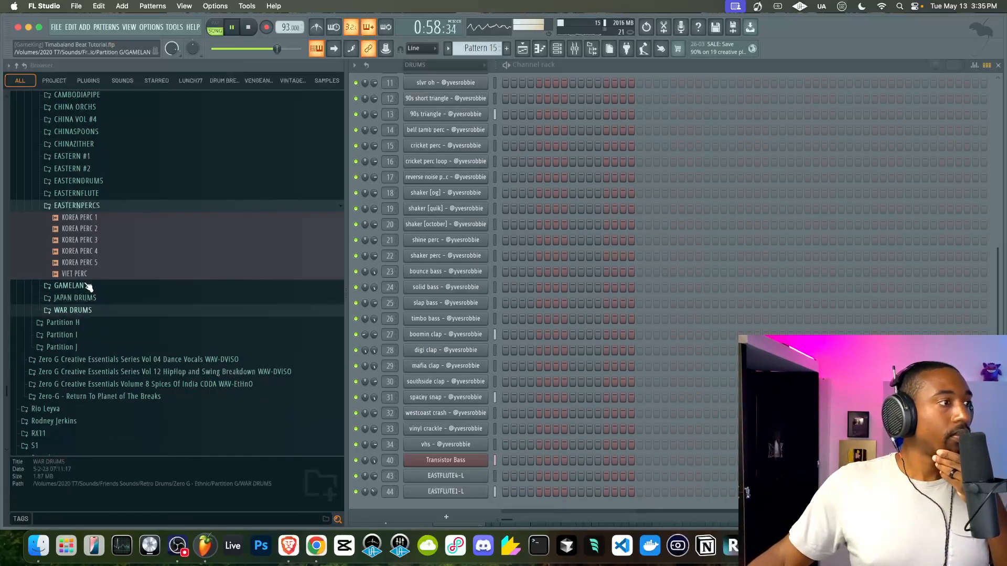
Audition the Ceylon and Indo drum loops in the EASTERNDRUMS folder against the beat.
click(93, 182)
click(94, 194)
click(93, 205)
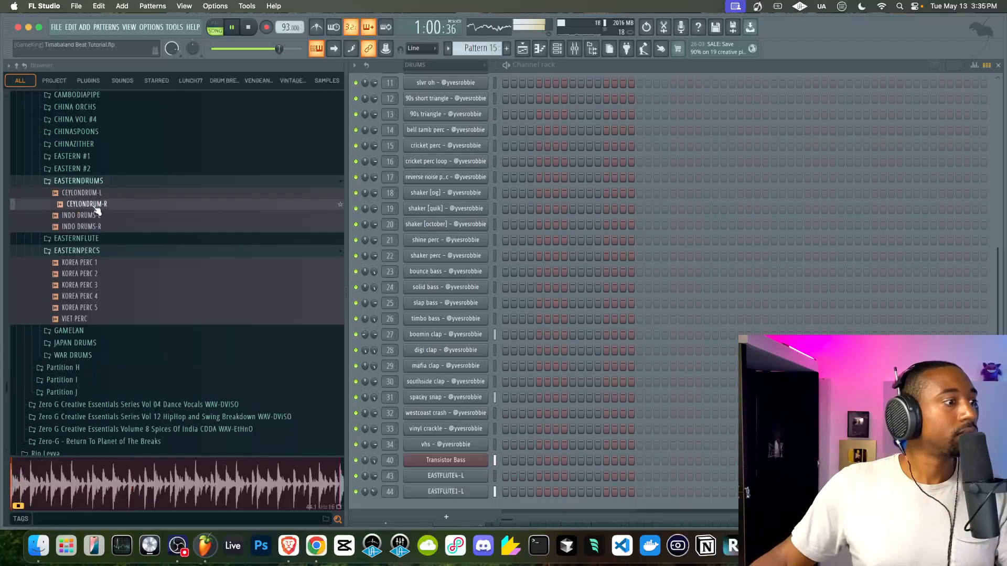
click(94, 216)
click(94, 227)
click(95, 216)
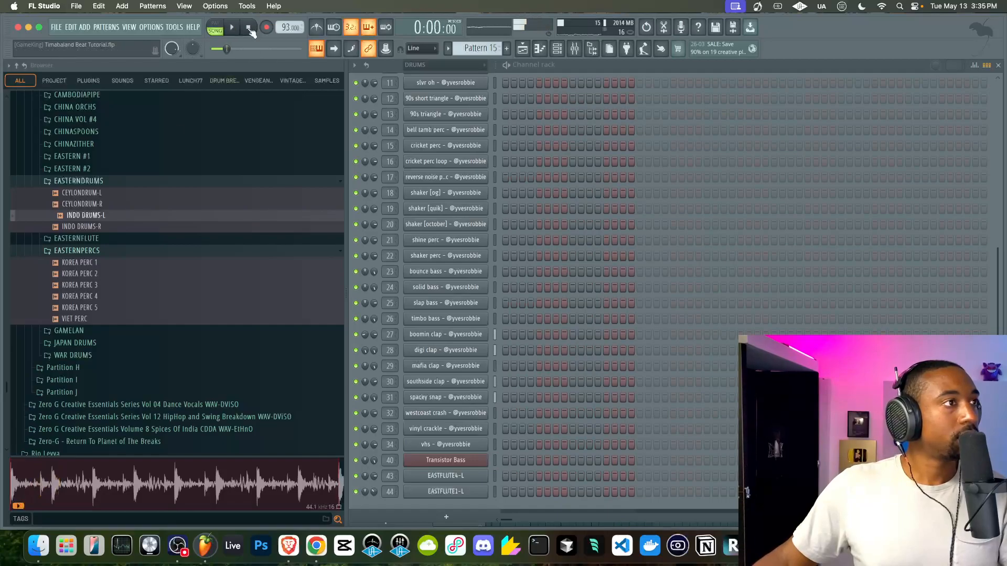
click(82, 194)
click(85, 204)
scroll(91, 207, up, 3)
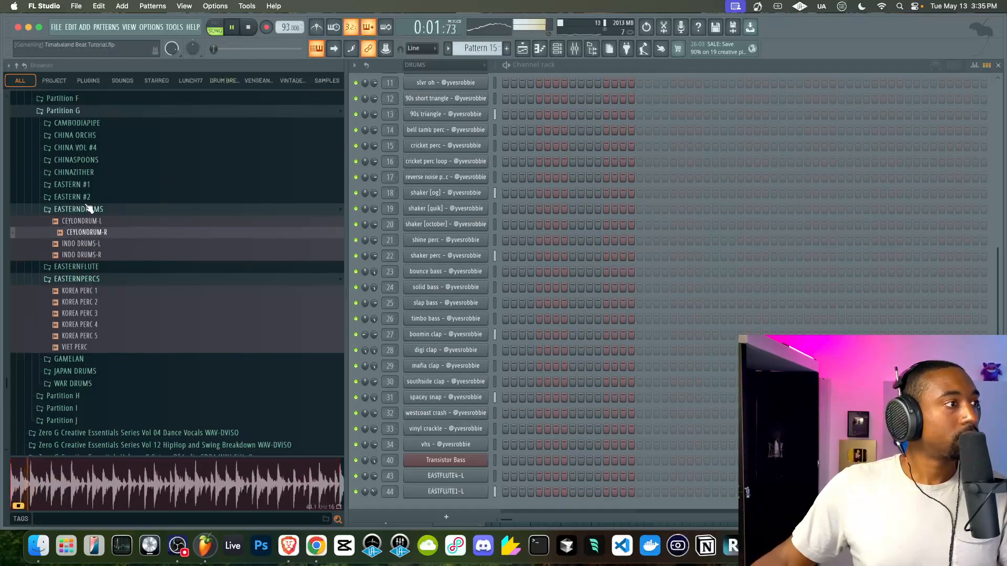
click(90, 249)
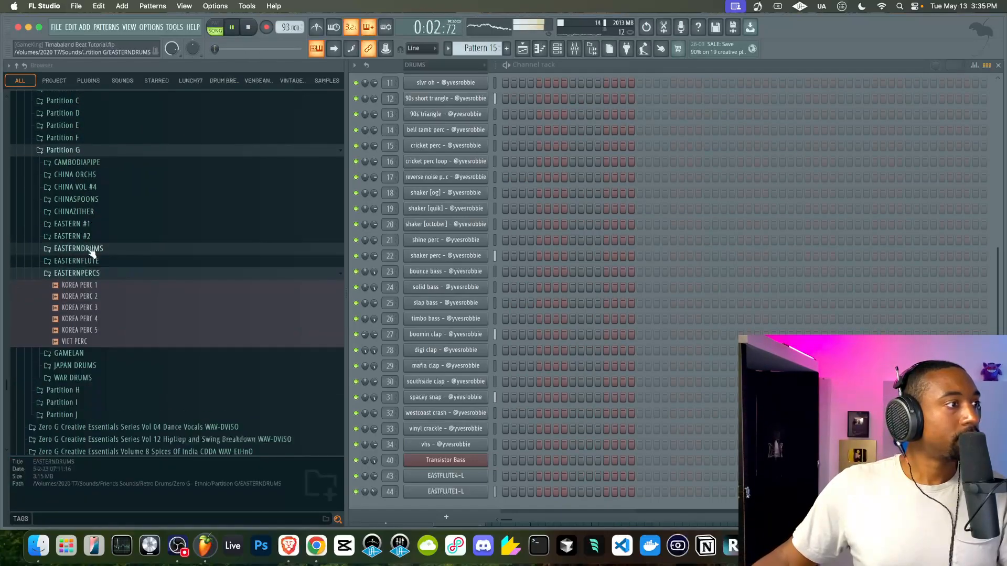
Audition the CAMBODIAPIPE samples in Partition G and the VIETNAM VOXS samples in Partition H.
click(94, 165)
click(94, 174)
click(94, 184)
click(91, 164)
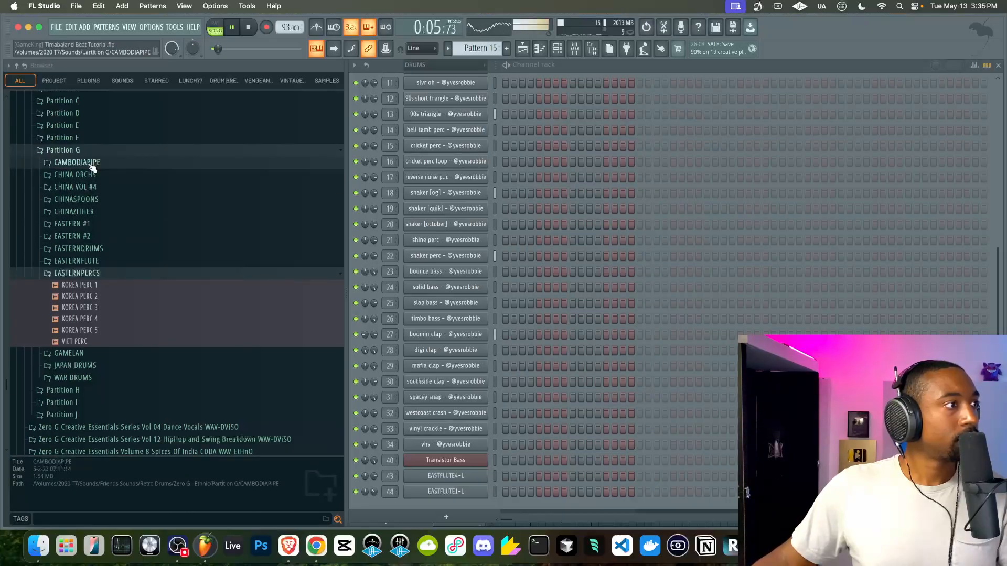
click(91, 151)
click(89, 163)
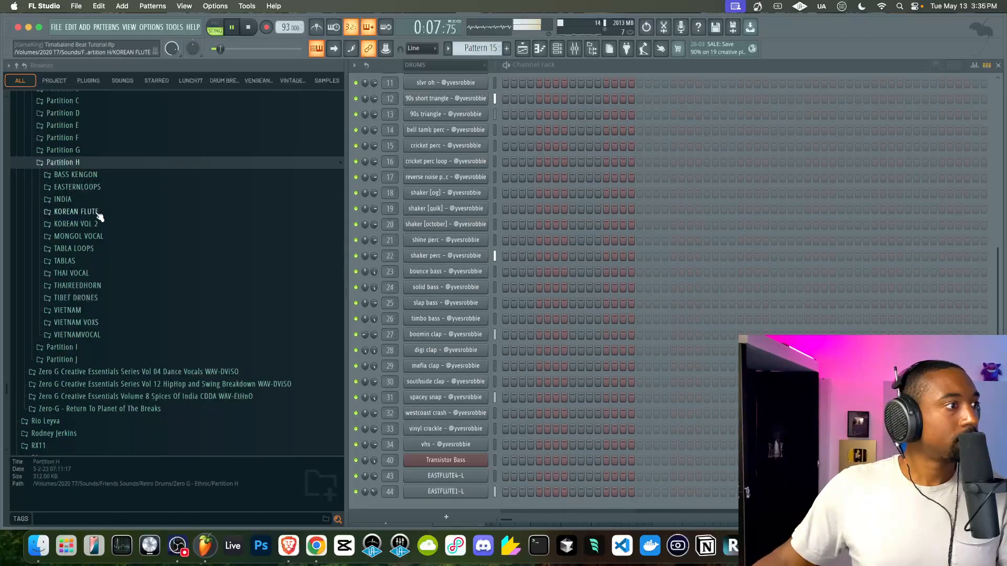
click(93, 322)
click(92, 335)
click(91, 322)
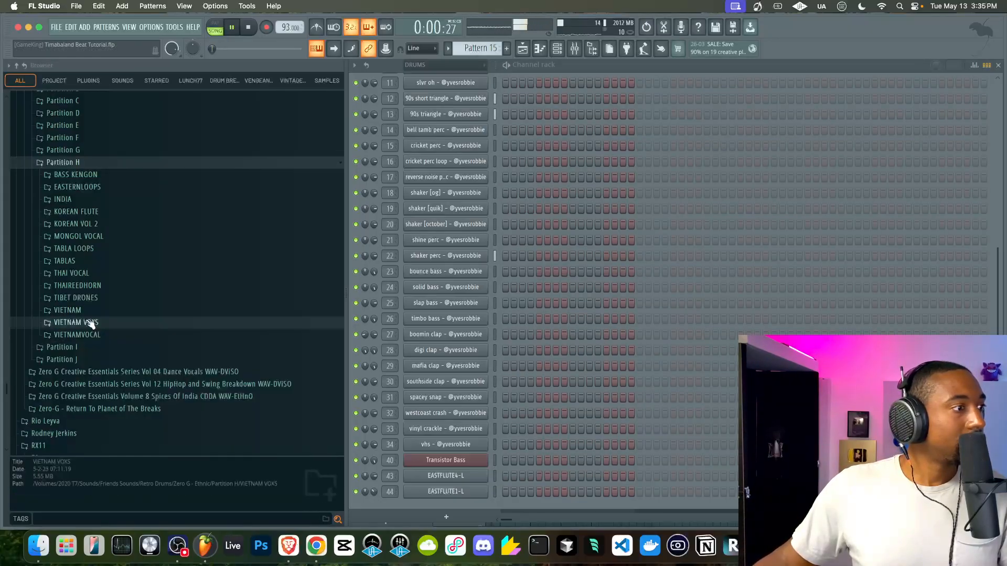
scroll(98, 284, up, 3)
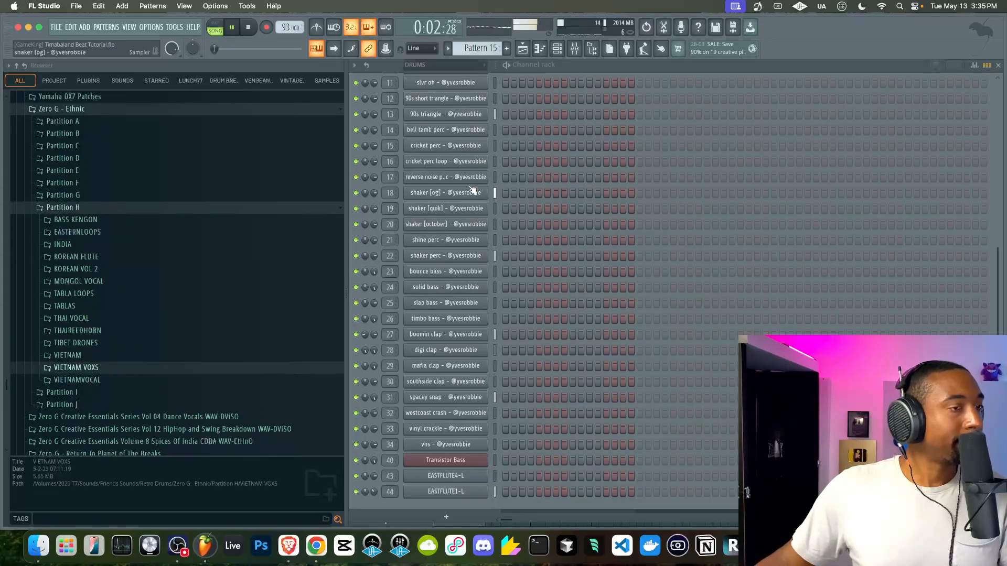
Open Pattern 8 from its Rhythm track clip in the playlist and cut the EASTFLUTE1-L notes from it.
click(530, 48)
scroll(547, 225, left, 6)
scroll(548, 224, up, 5)
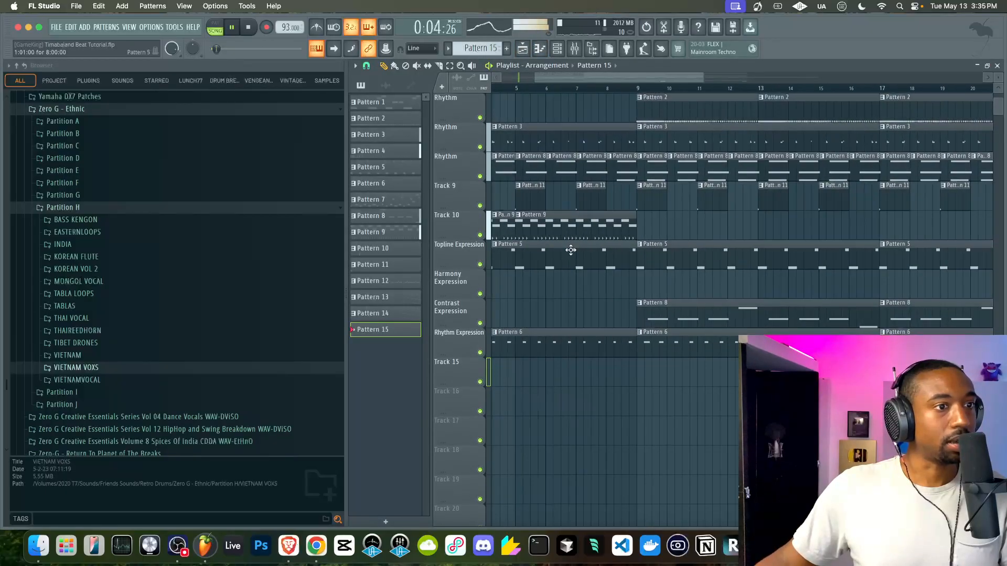
scroll(575, 306, up, 3)
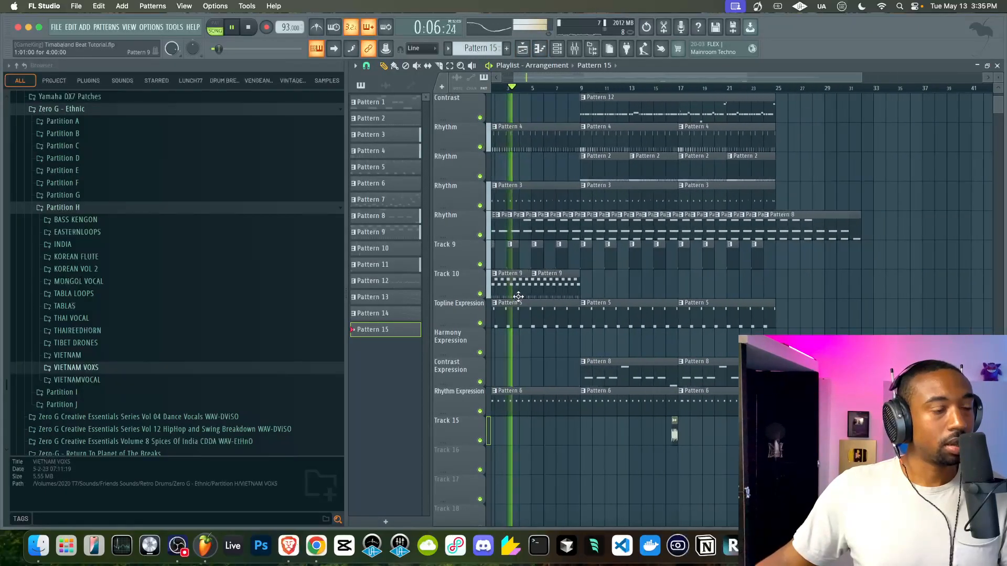
scroll(542, 287, up, 2)
double_click(543, 287)
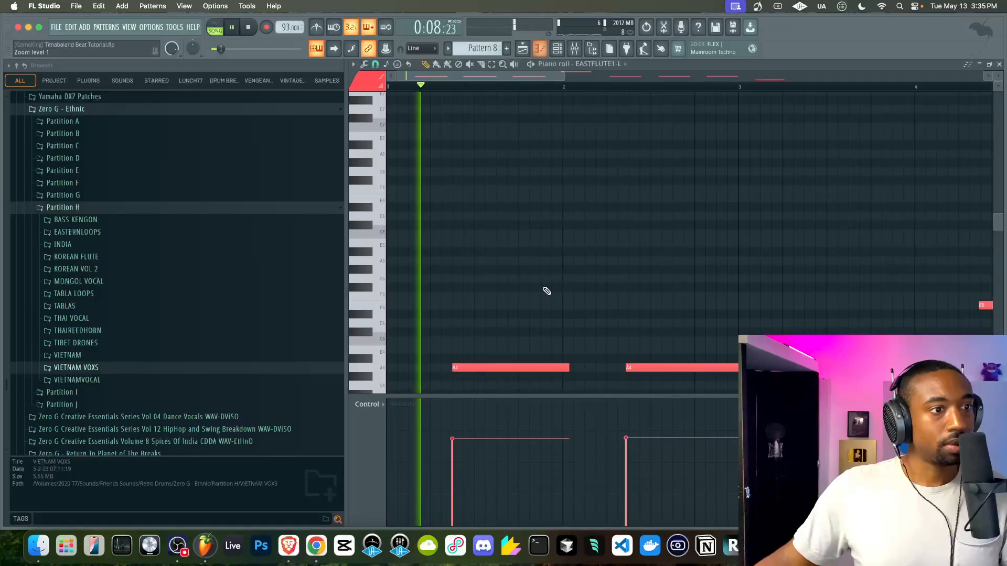
click(557, 49)
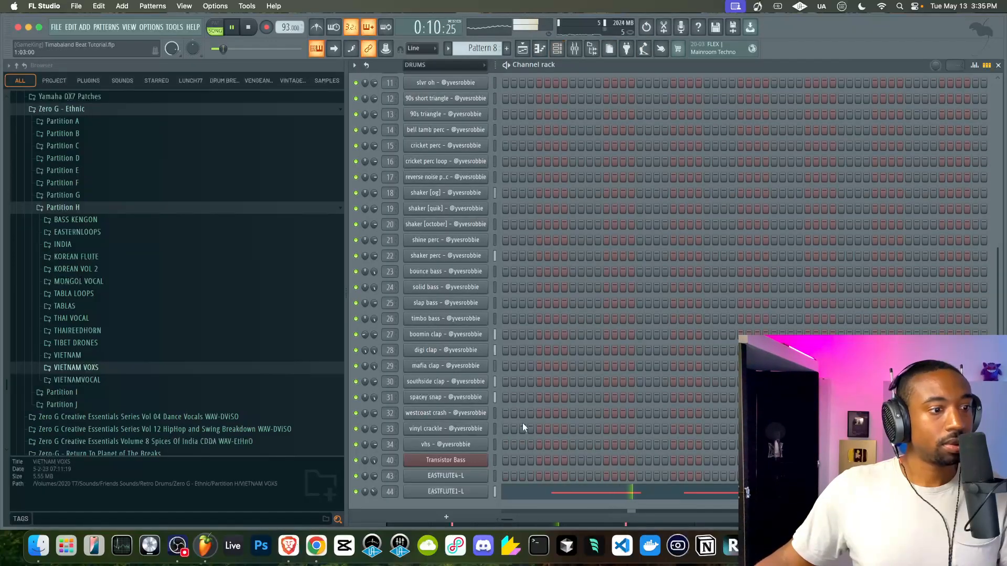
key(super+x)
Delete all the Pattern 8 clips from the Rhythm track directly above Track 9.
click(523, 48)
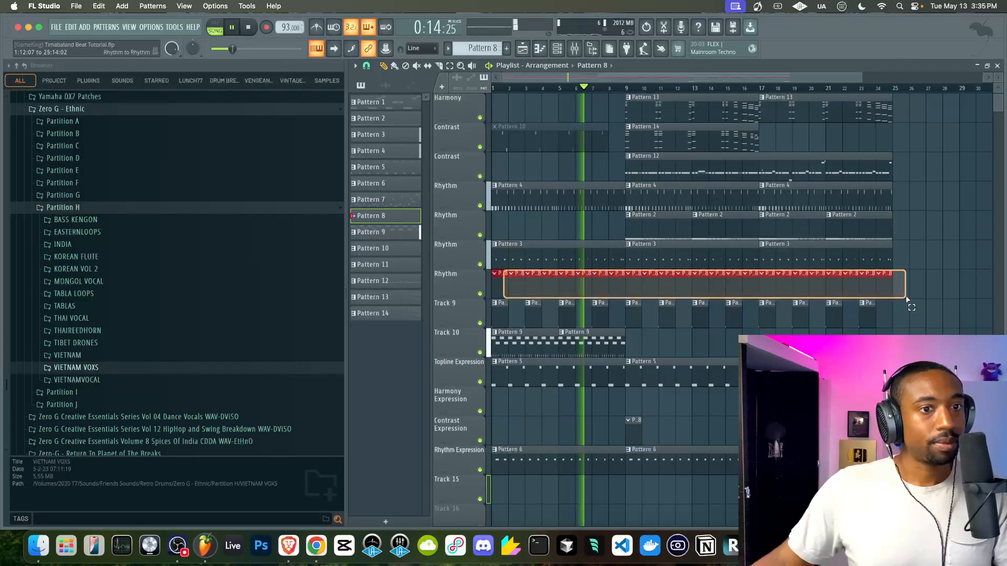
drag(894, 297, 921, 299)
key(Delete)
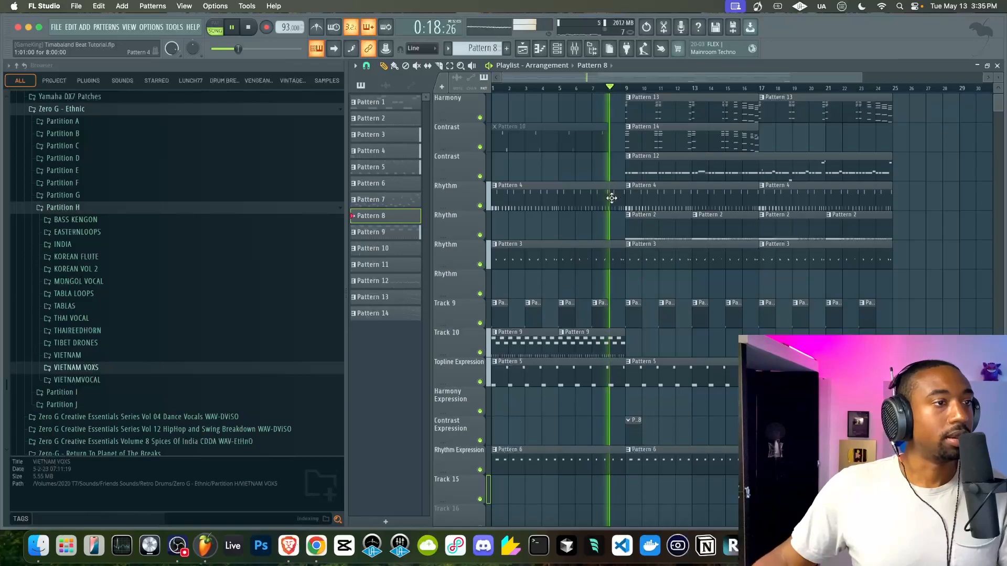
Audition DHOL LOOP 1, 2 and 3 from the EASTERNLOOPS folder against the beat.
click(100, 235)
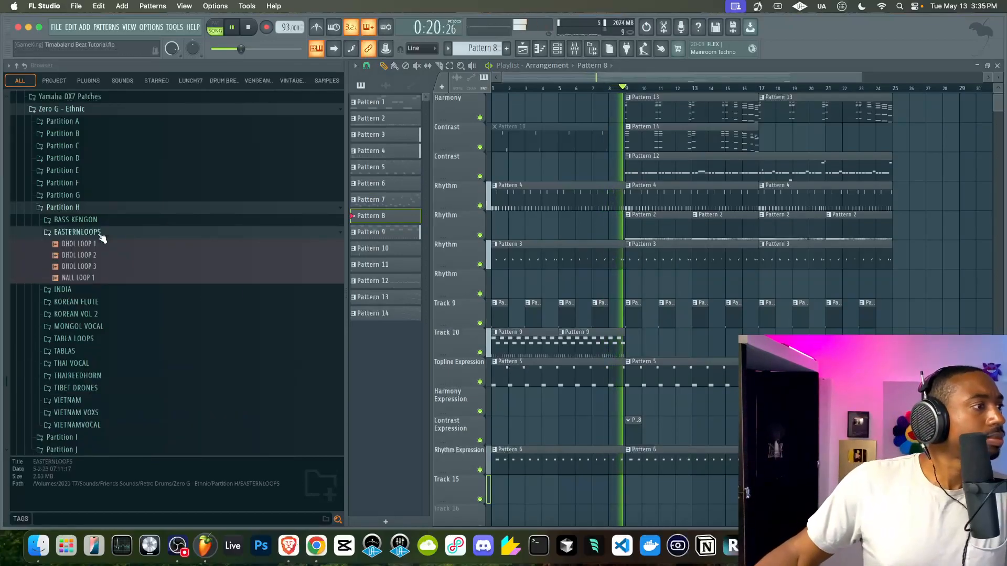
click(100, 245)
key(space)
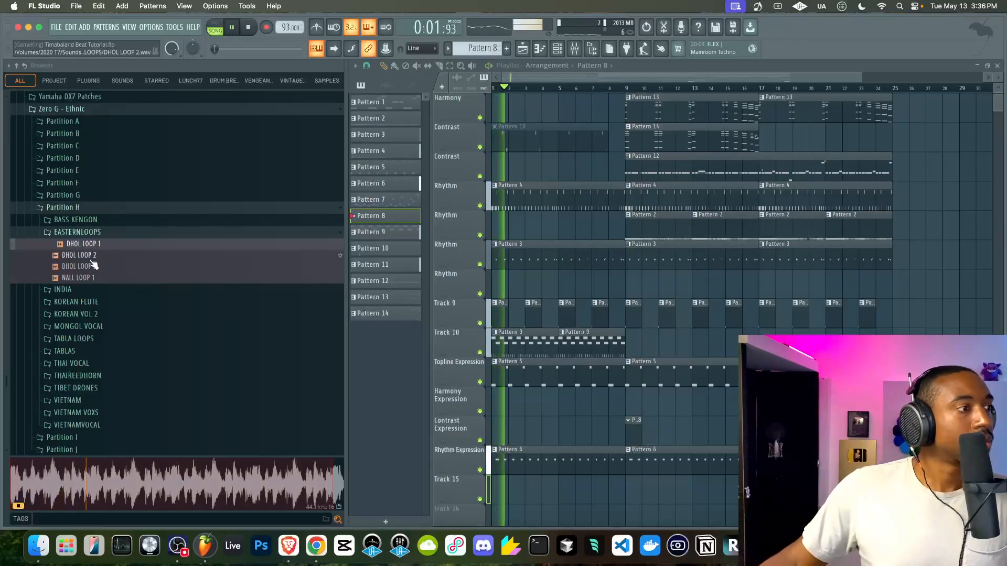
click(91, 257)
click(89, 268)
key(space)
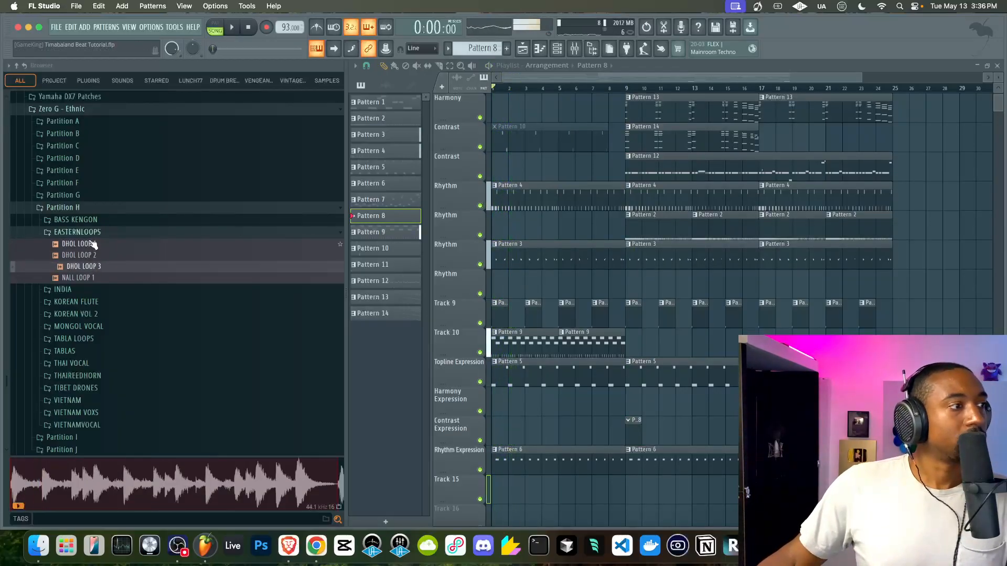
key(space)
click(92, 244)
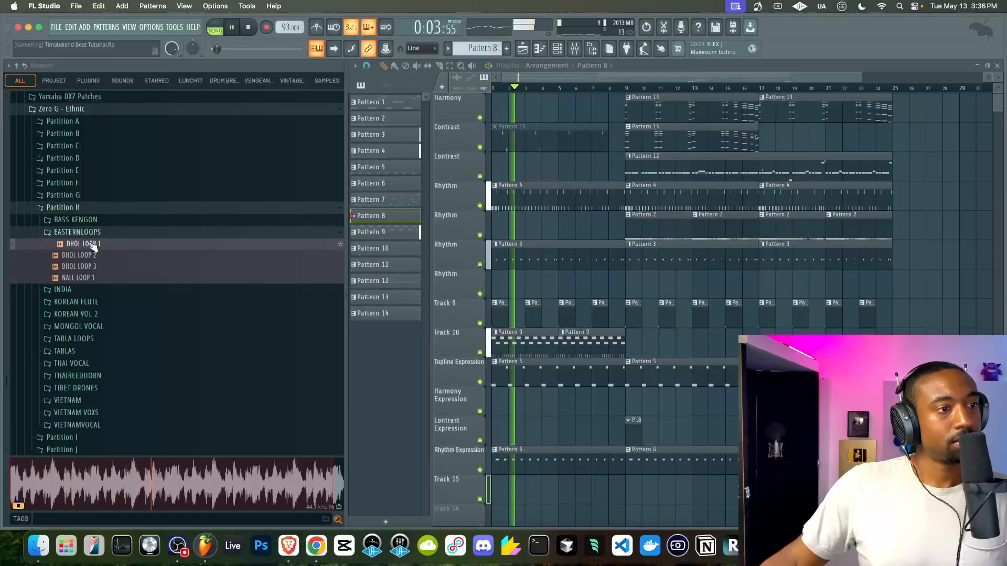
Place DHOL LOOP 1 at bar 1 on the empty Rhythm track above Track 9 and check its clip settings.
drag(92, 246, 495, 282)
key(space)
scroll(496, 284, up, 5)
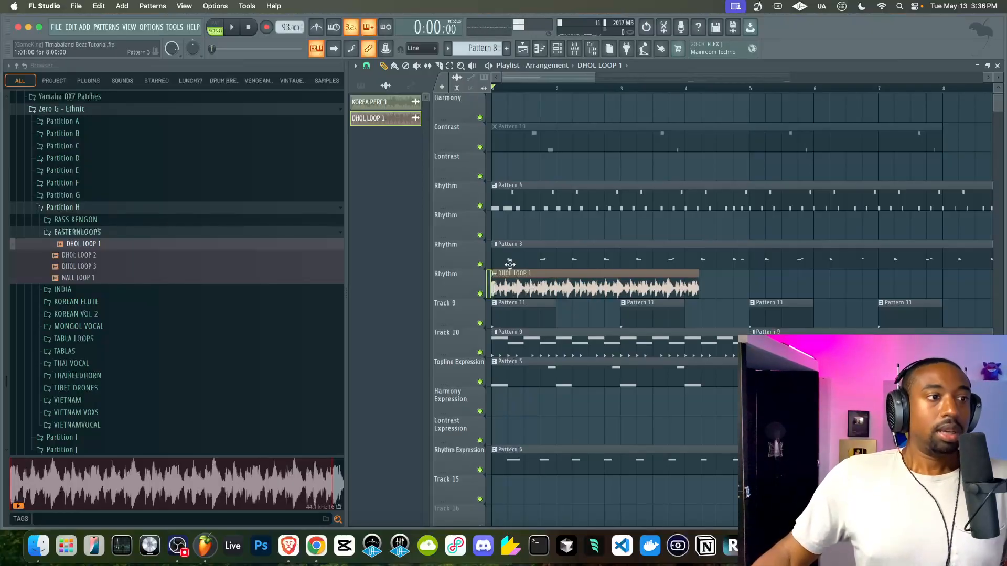
double_click(538, 282)
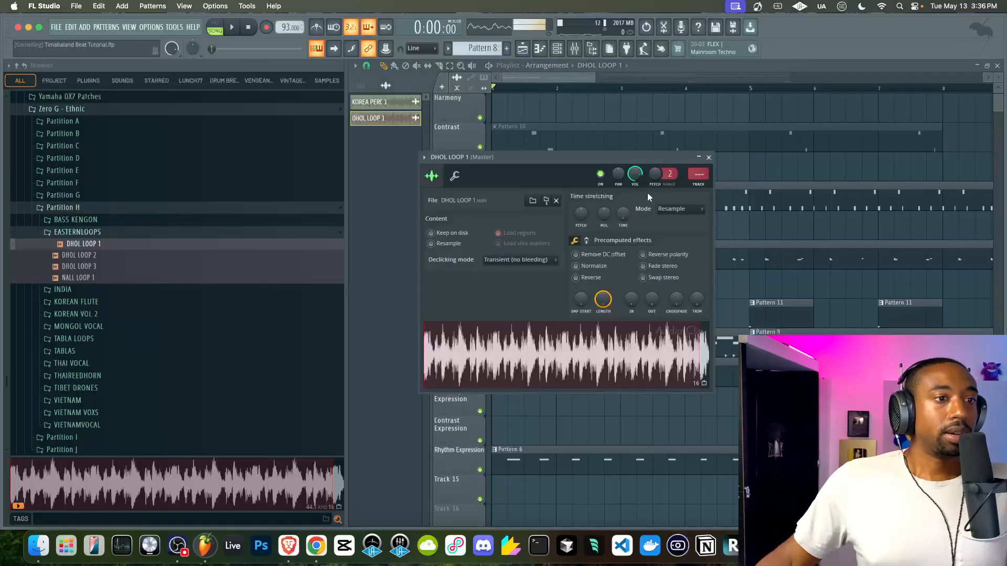
click(706, 158)
Lower the volume of the DHOL LOOP 1 clip in the playlist while playing it with the beat.
scroll(557, 268, up, 1)
key(space)
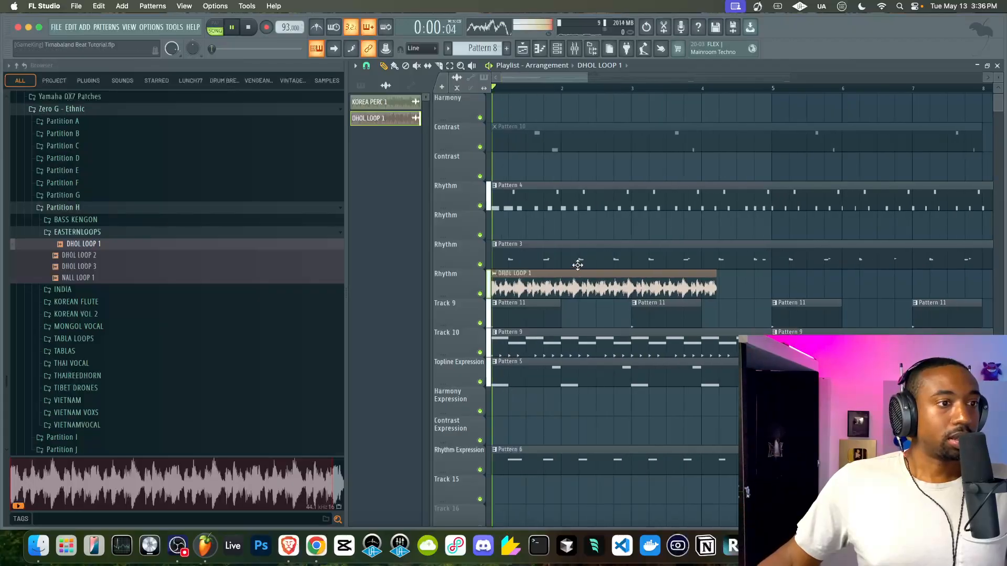
key(space)
key(space)
drag(603, 291, 604, 297)
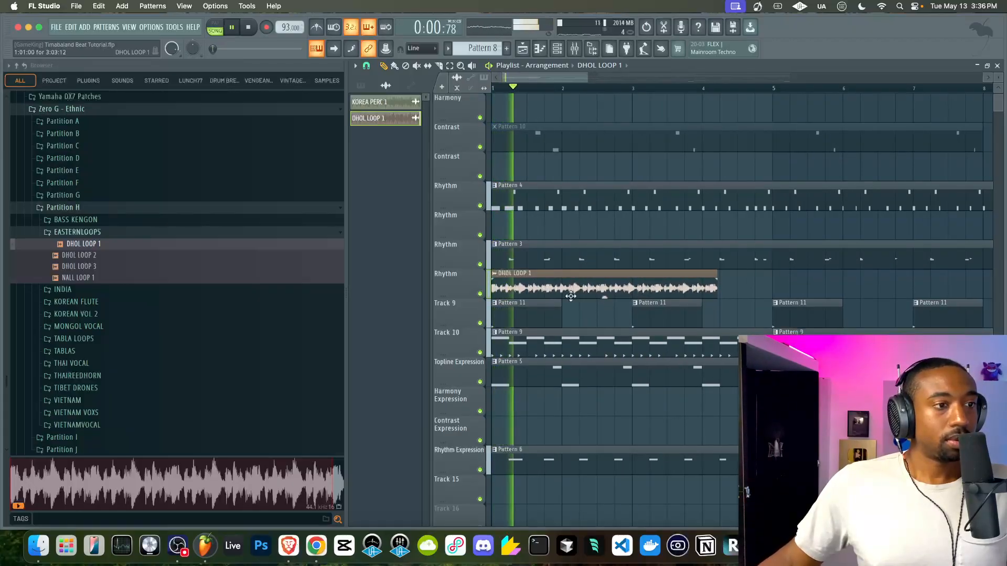
scroll(586, 293, up, 2)
key(space)
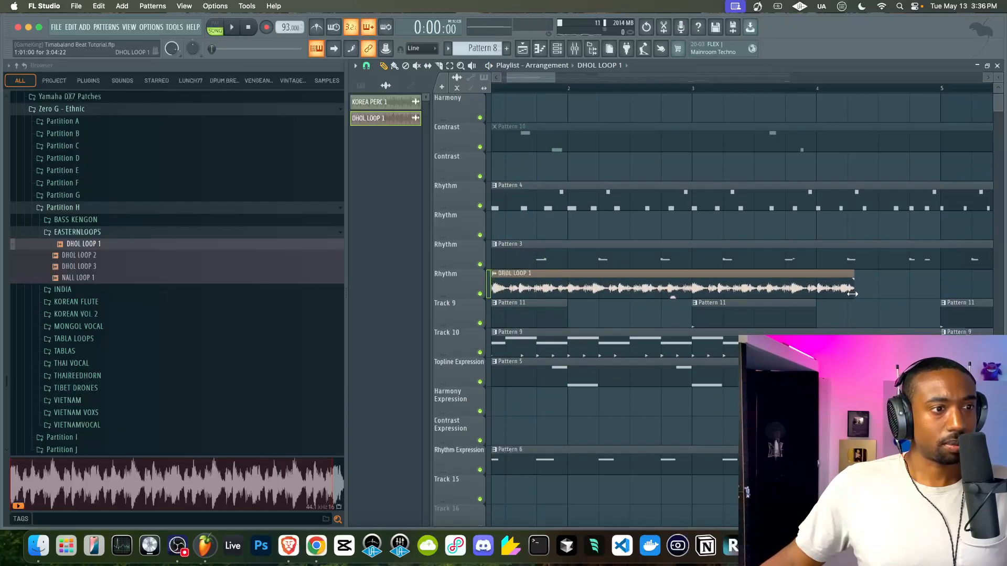
Delete the DHOL LOOP 1 clip from the Rhythm track above Track 9 and collapse the Partition H sample folder.
scroll(860, 299, up, 1)
key(space)
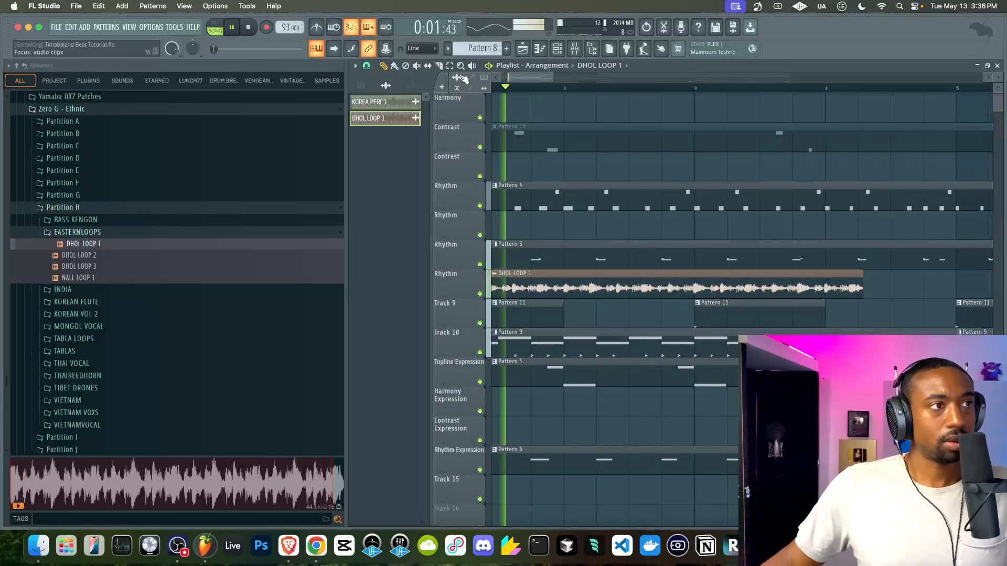
right_click(598, 283)
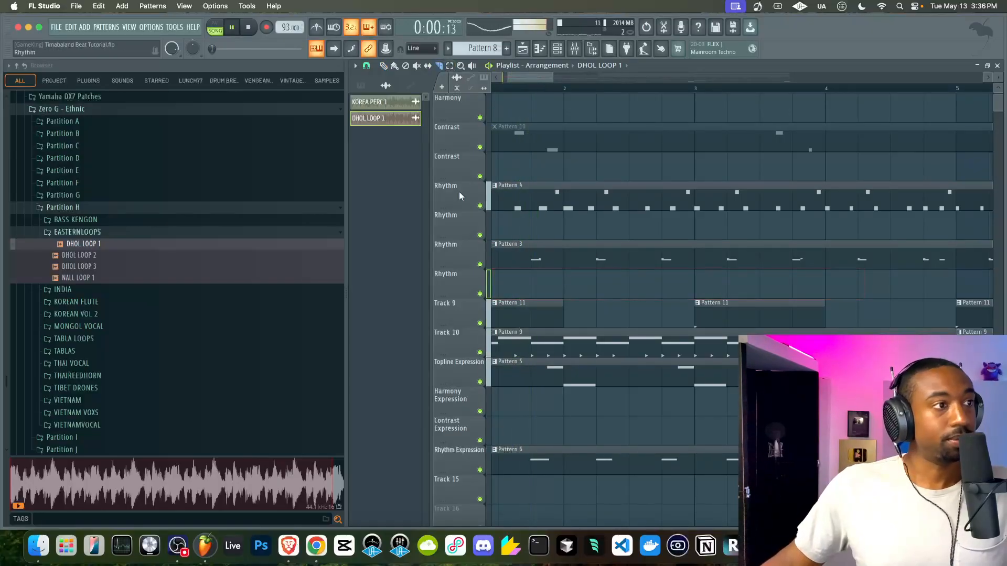
key(space)
click(88, 210)
click(90, 197)
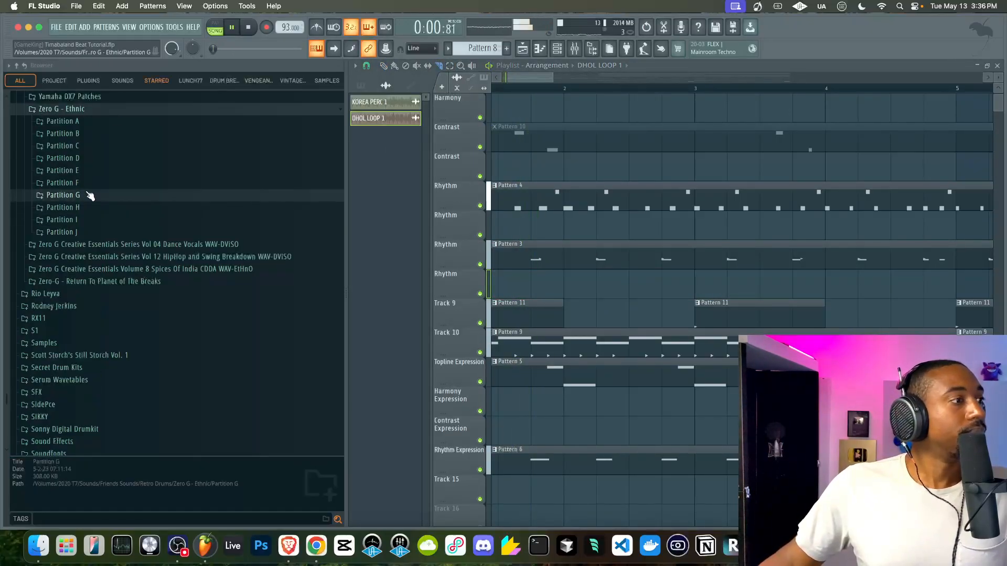
click(99, 197)
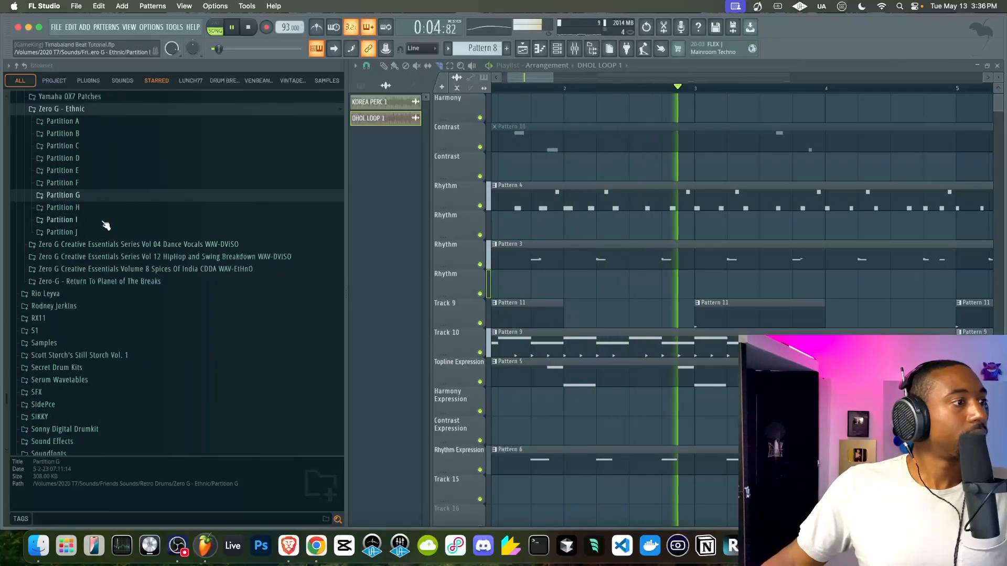
Record an eight-bar vocal take from the MIC mixer track onto the empty Rhythm track, starting at bar 1.
scroll(564, 125, down, 1)
scroll(563, 126, down, 8)
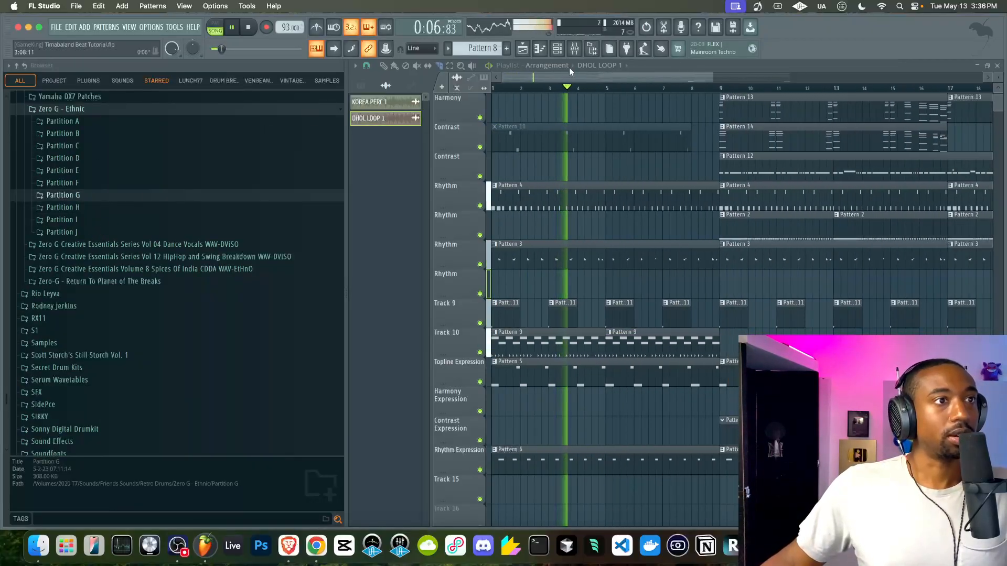
key(space)
click(574, 49)
click(799, 191)
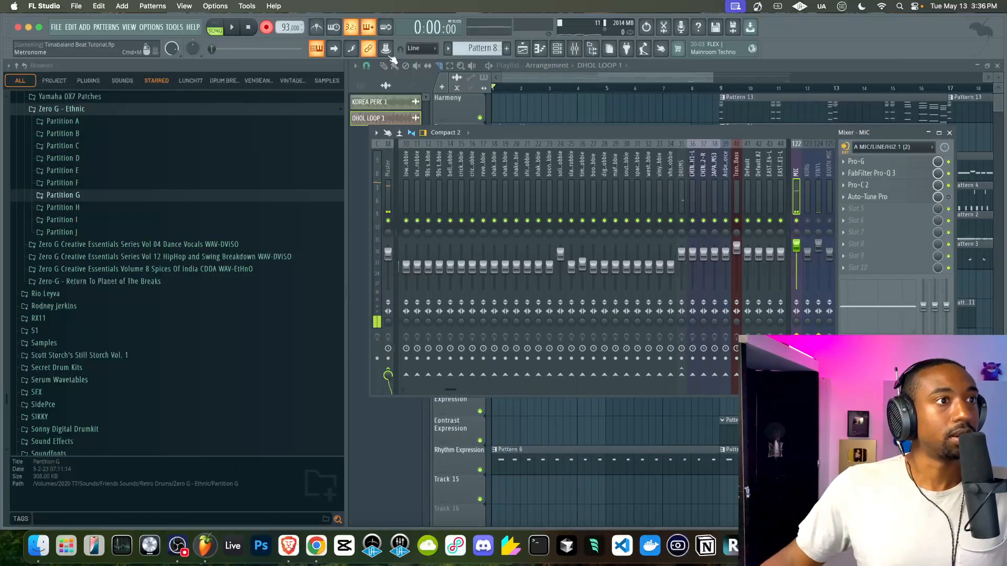
click(525, 75)
key(space)
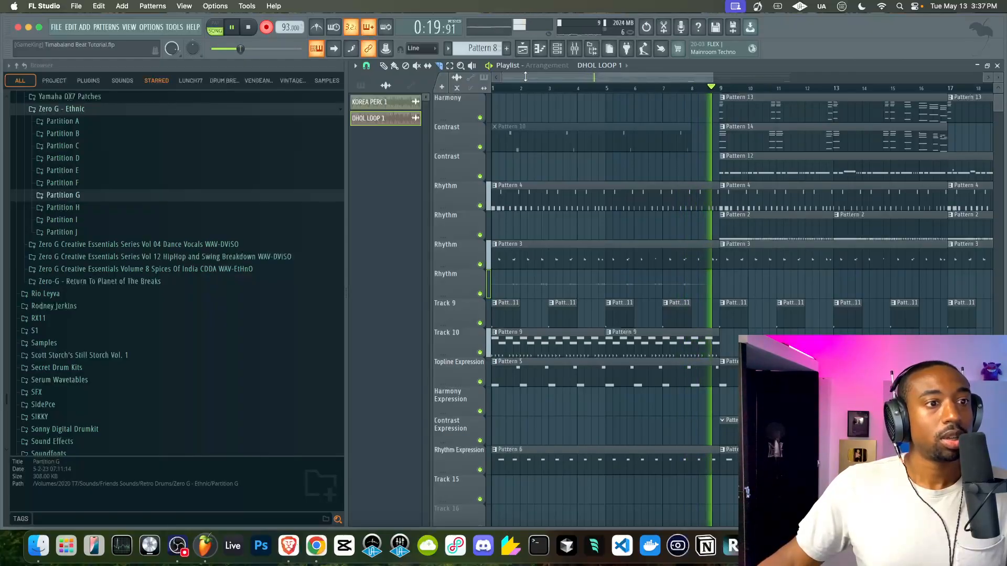
key(space)
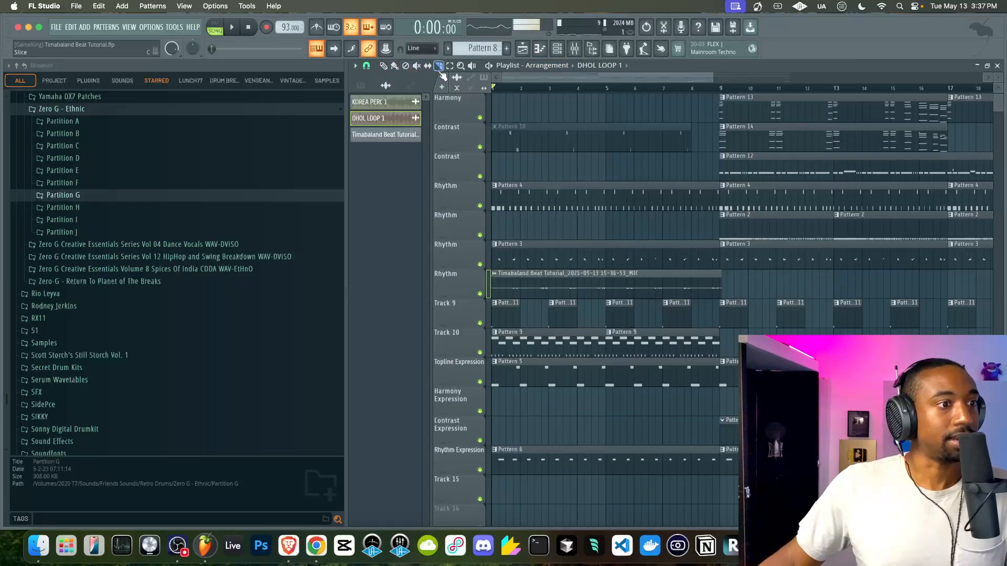
Insert four empty playlist tracks directly below the Rhythm track that holds the MIC recording.
right_click(466, 313)
key(i)
right_click(465, 313)
key(i)
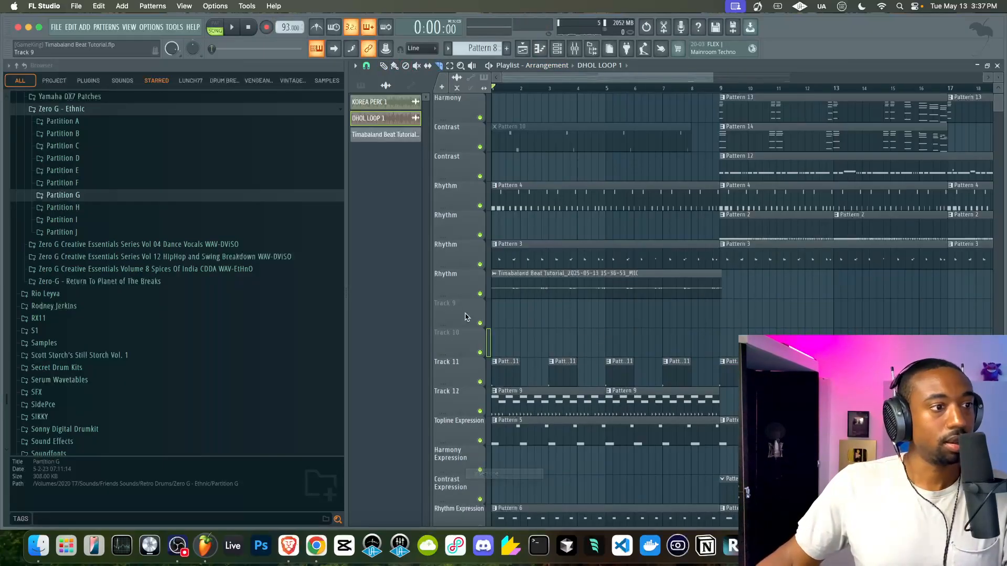
right_click(464, 313)
key(i)
right_click(464, 316)
key(i)
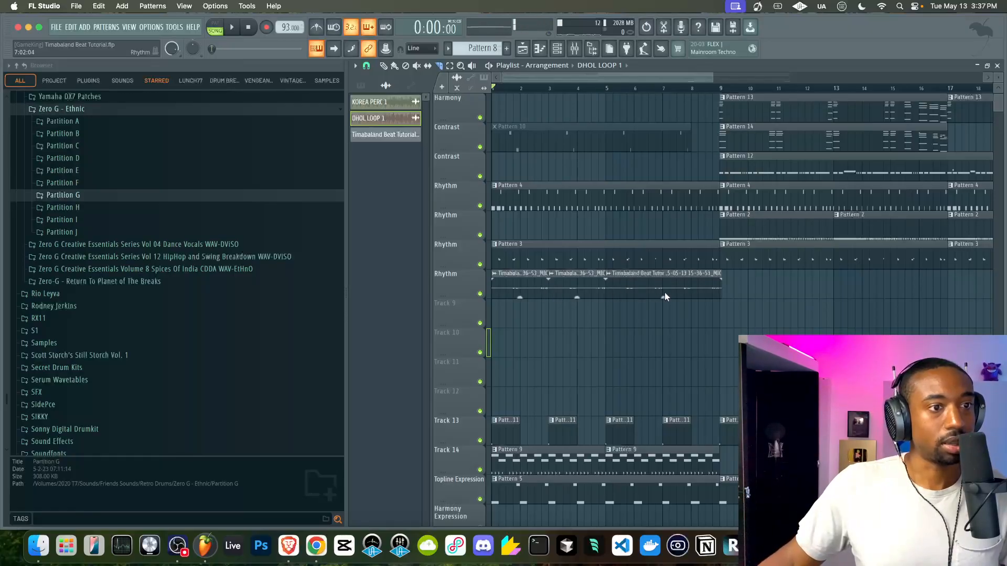
Slice the MIC recording into four two-bar clips and make the second, third and fourth clips unique.
key(super+z)
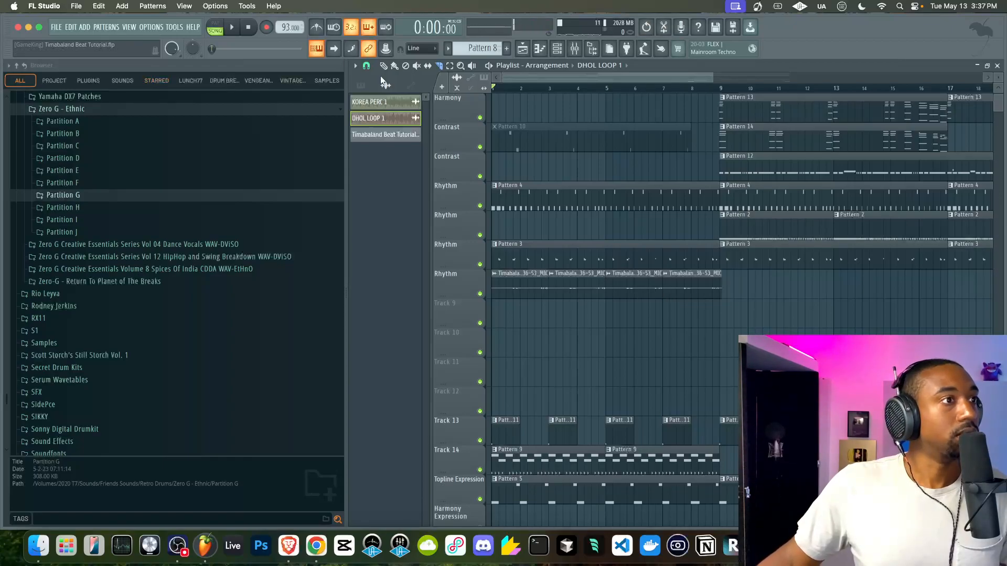
right_click(553, 279)
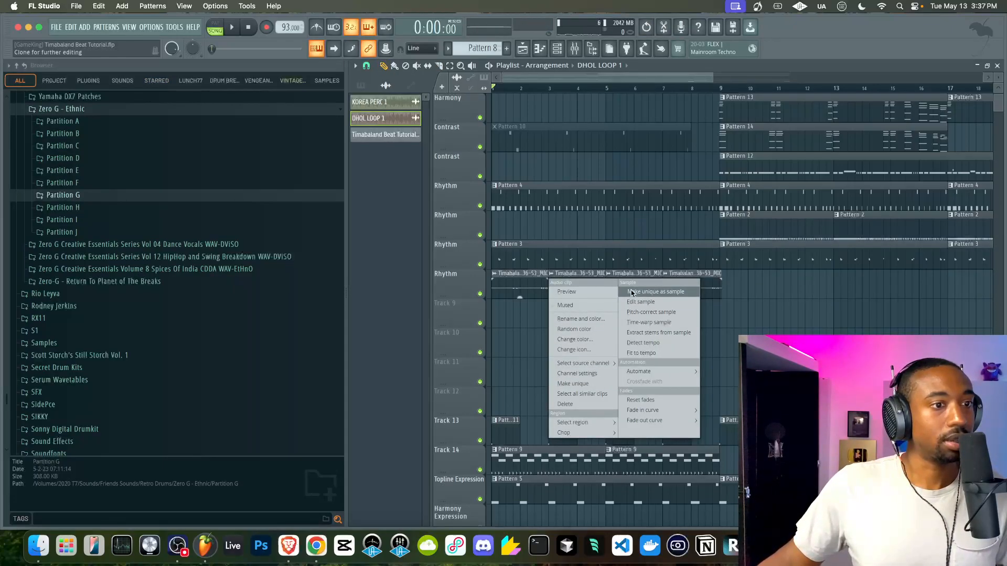
click(573, 383)
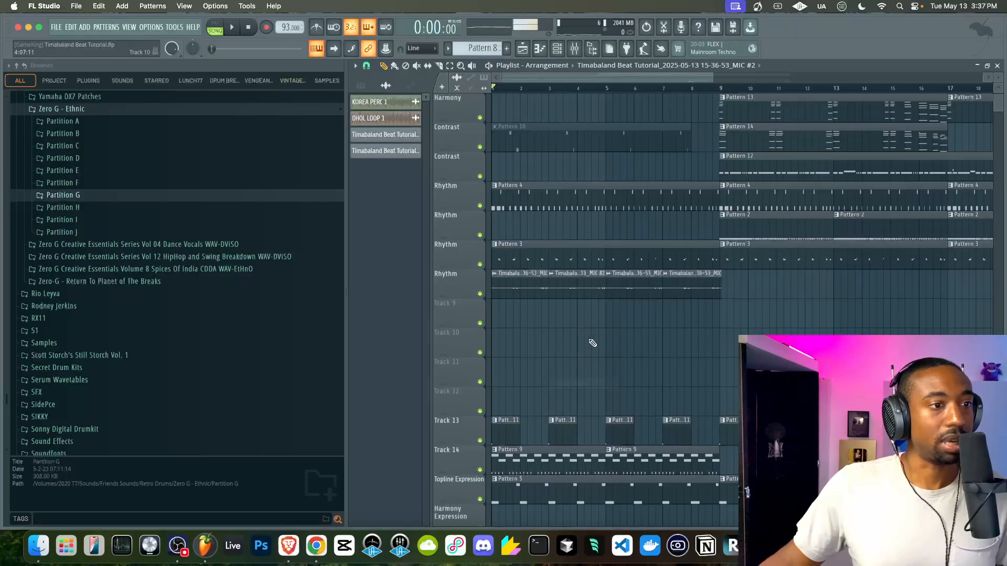
right_click(608, 279)
click(633, 385)
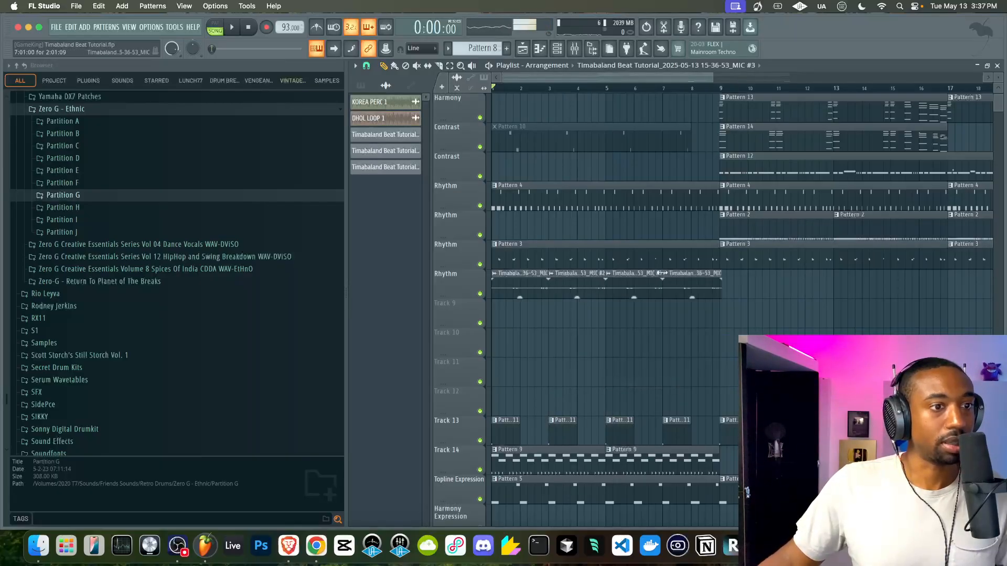
right_click(665, 276)
click(685, 383)
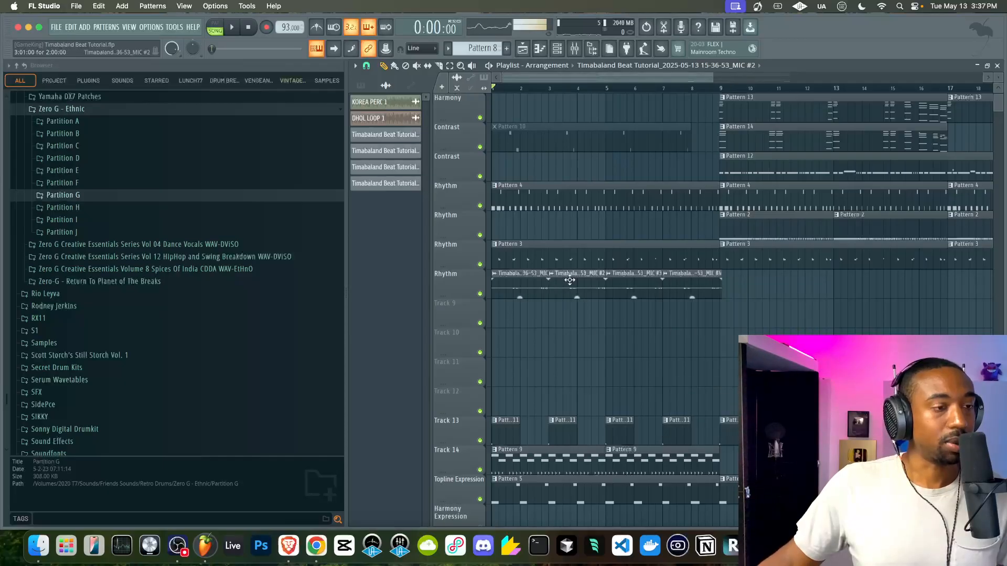
Stack the vocal clips at bar 1, moving the second, third and fourth onto Tracks 9, 10 and 11.
drag(610, 289, 504, 344)
drag(673, 286, 482, 352)
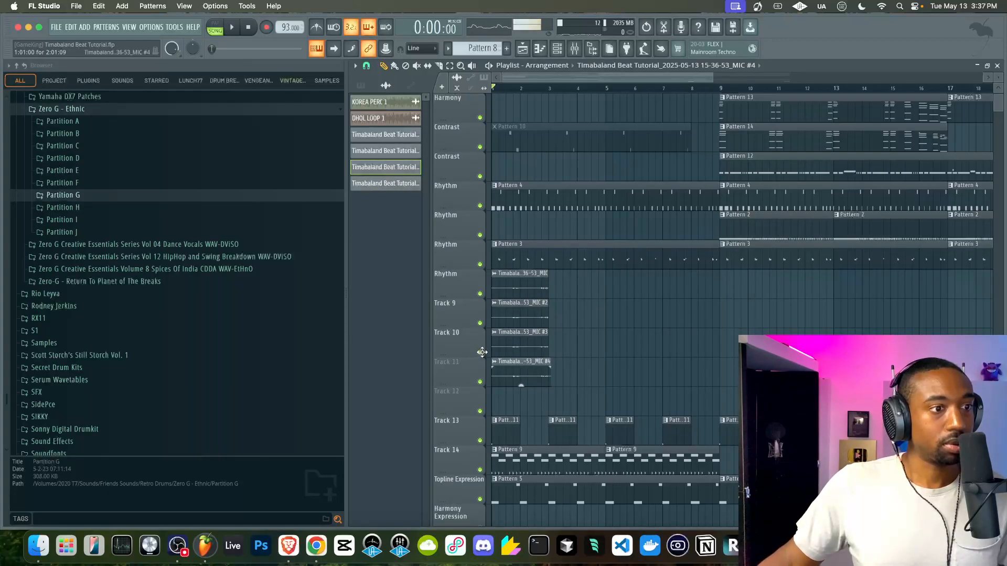
Assign each of the four stacked vocal clips to its own free mixer track, using tracks 45 to 48.
double_click(519, 304)
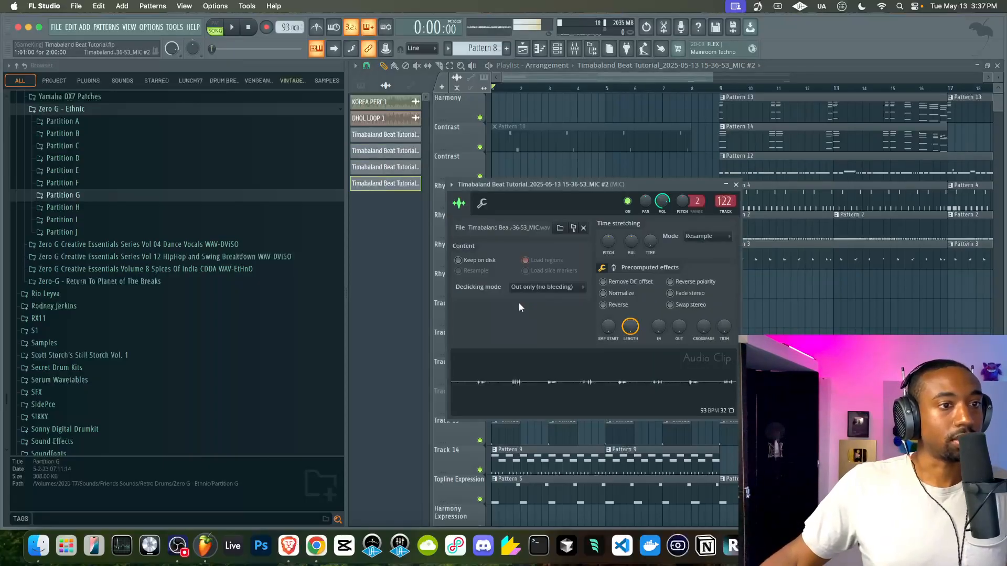
key(F9)
click(753, 407)
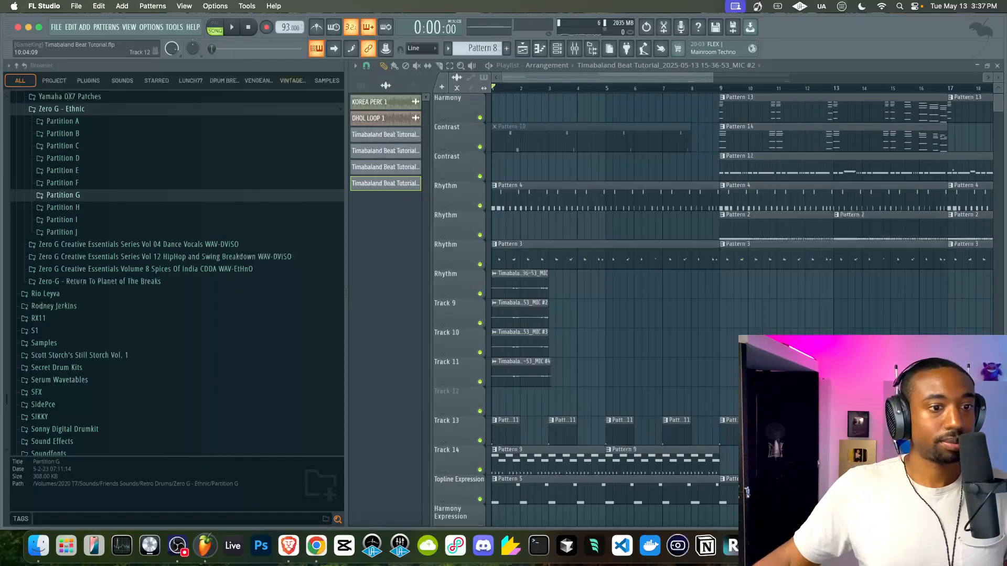
double_click(505, 281)
key(F9)
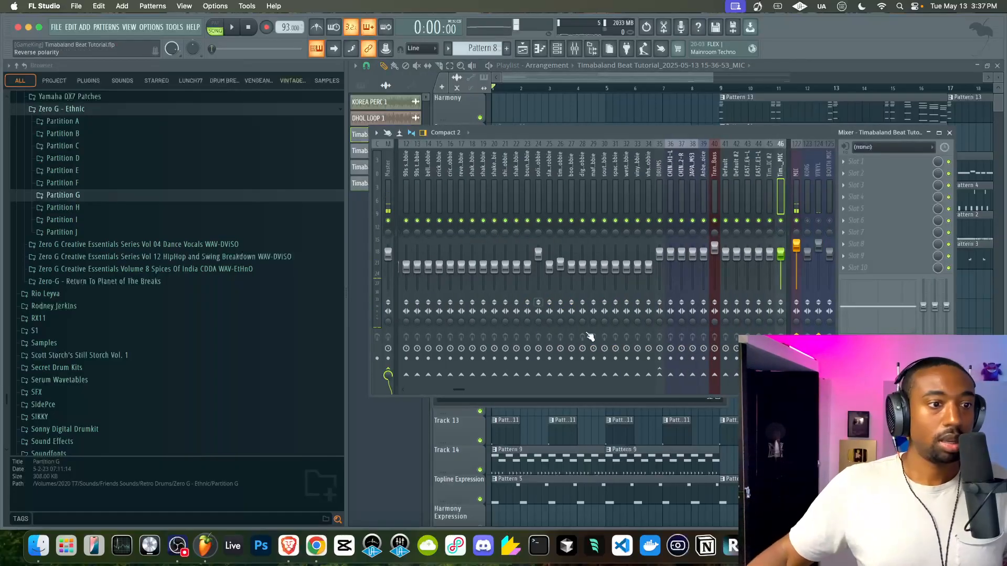
click(537, 406)
double_click(521, 343)
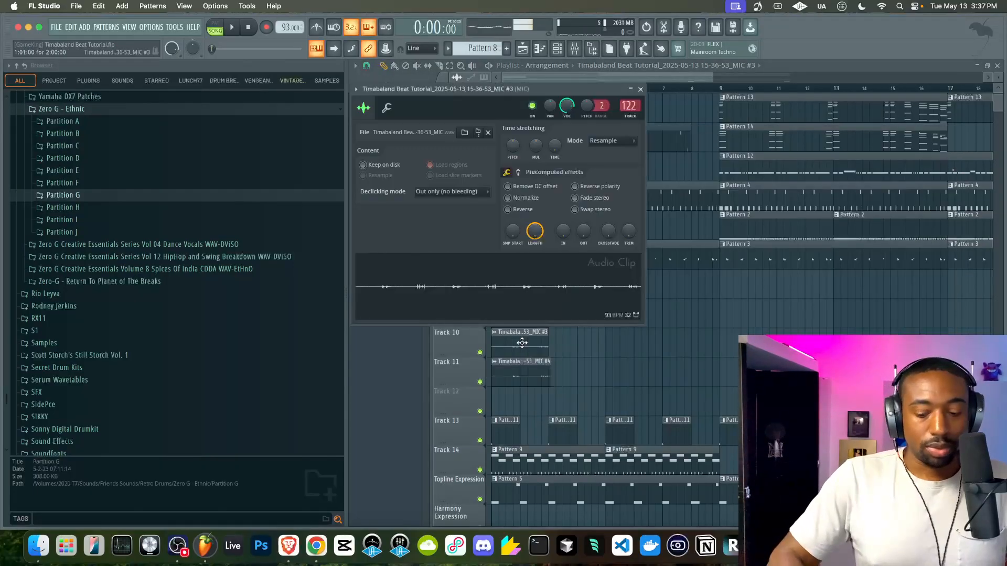
key(F9)
click(517, 368)
double_click(518, 368)
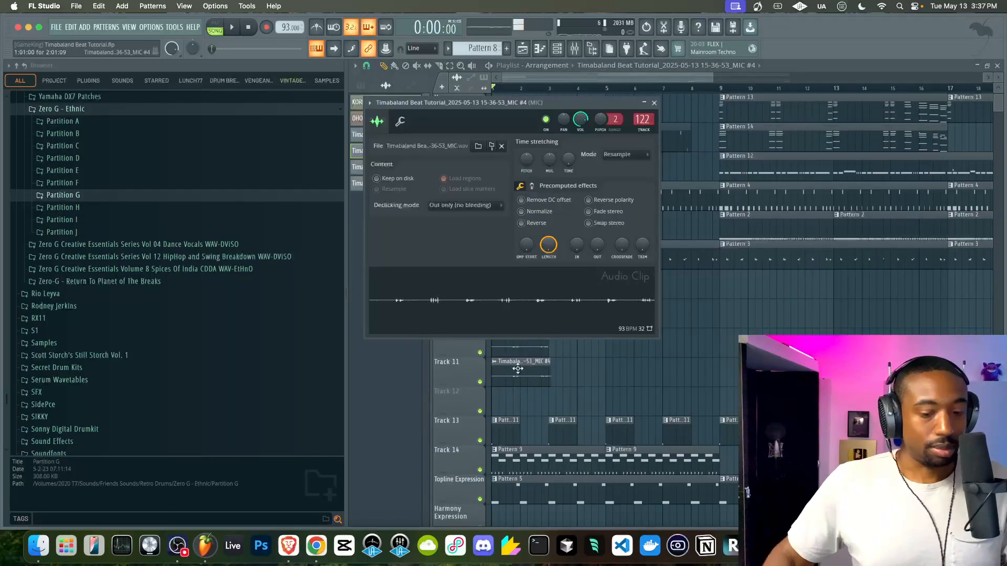
key(F9)
Pan the four vocal mixer tracks to alternating sides, with the MIC #4 track at 52% right.
key(space)
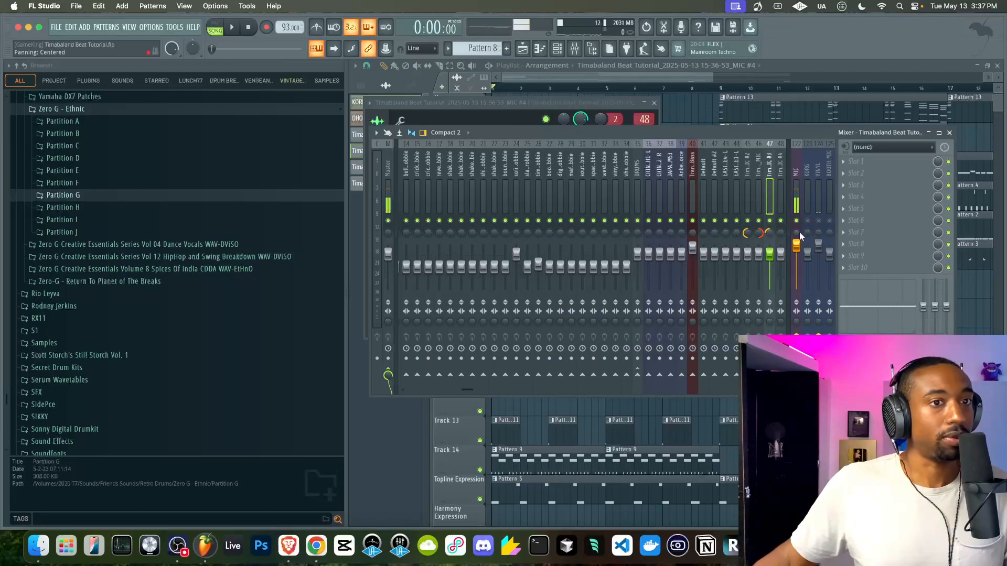
drag(780, 232, 780, 223)
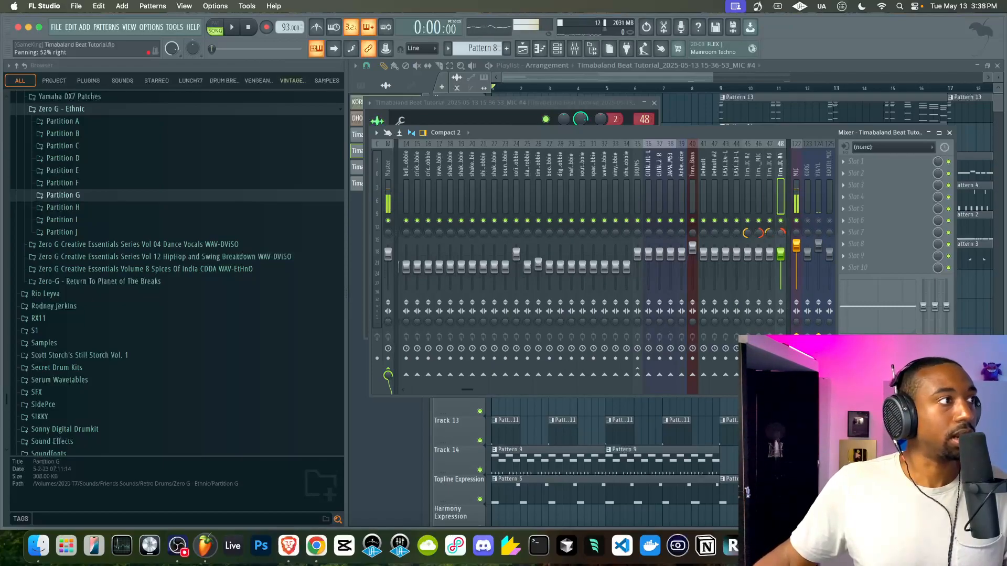
key(F5)
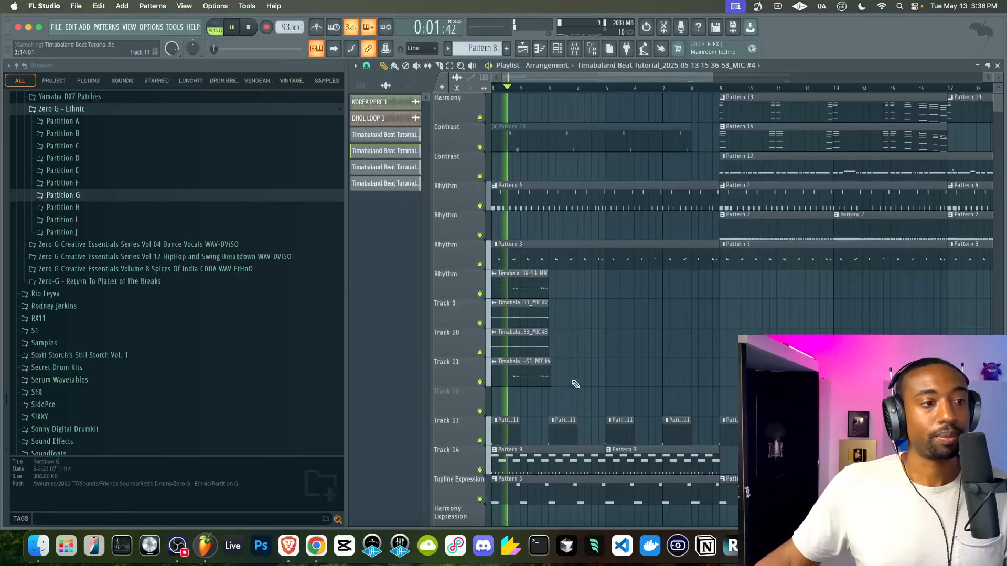
Duplicate the four stacked vocal clips along their tracks until they fill bars 1 through 8.
mouse_move(561, 379)
mouse_down()
mouse_move(507, 284)
mouse_move(575, 288)
mouse_move(493, 352)
mouse_move(495, 389)
mouse_up()
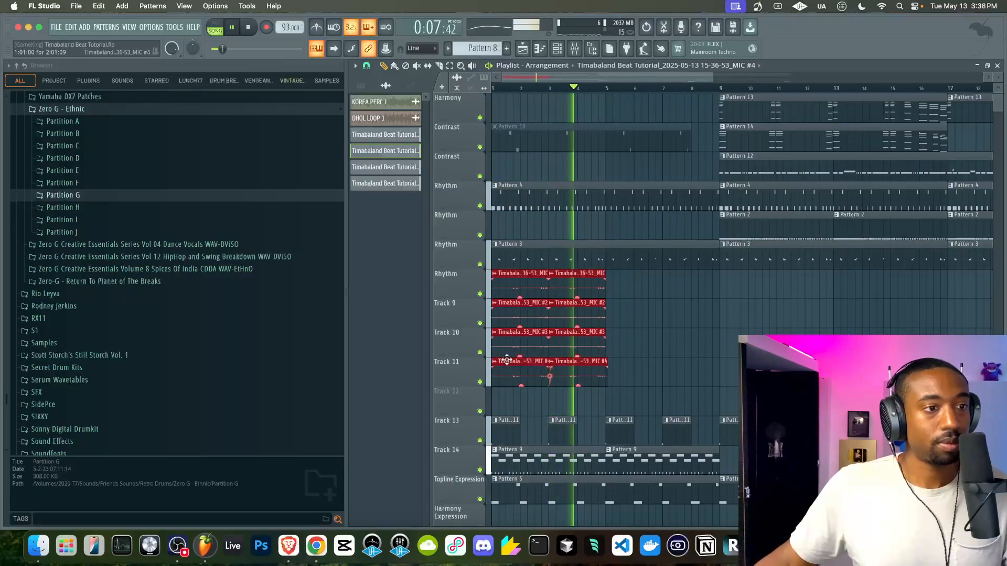
super+drag(623, 386, 483, 250)
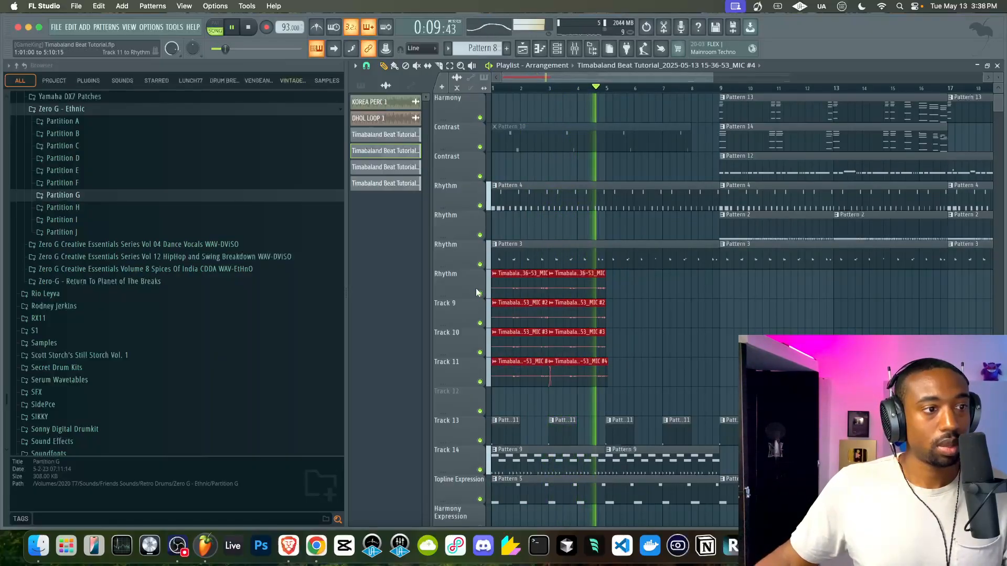
shift+drag(524, 288, 625, 290)
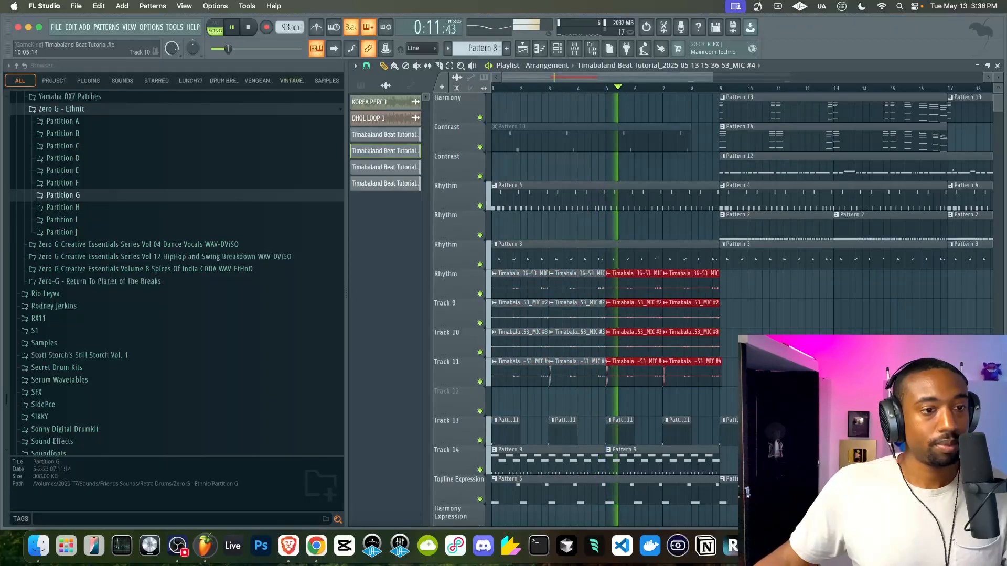
key(super+d)
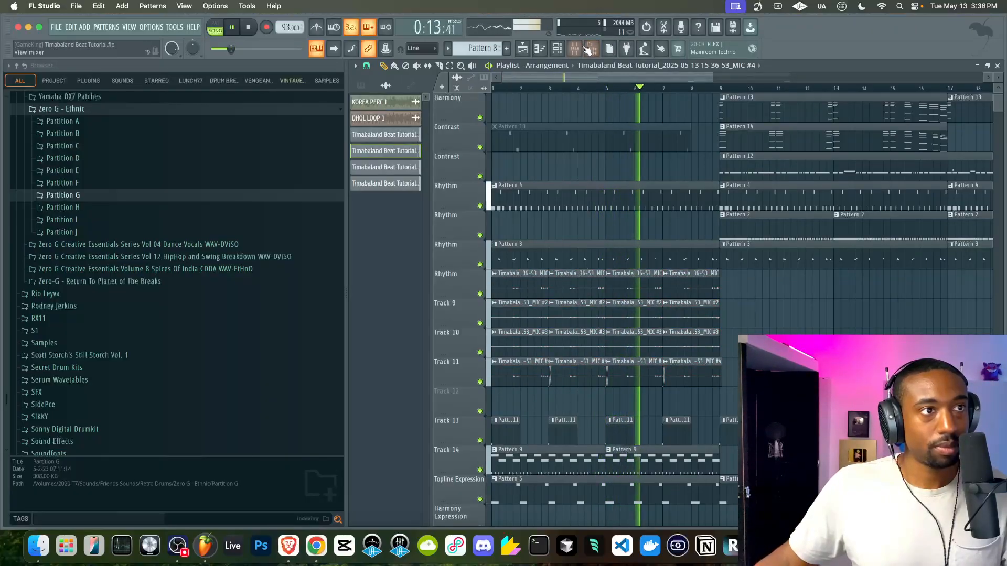
Rename the empty mixer track Insert 49 to VOX CHANT.
key(F9)
scroll(736, 189, right, 5)
right_click(649, 193)
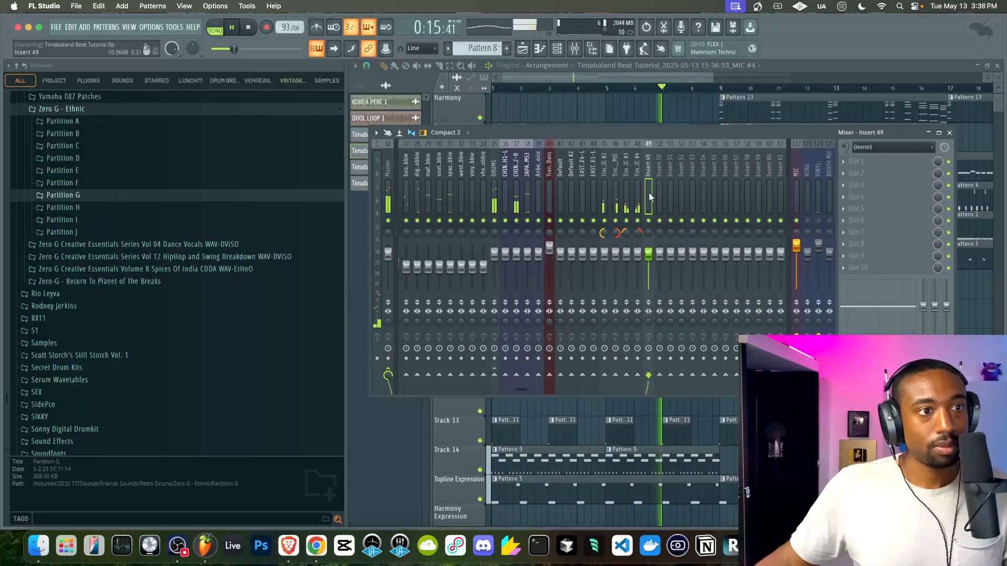
click(662, 152)
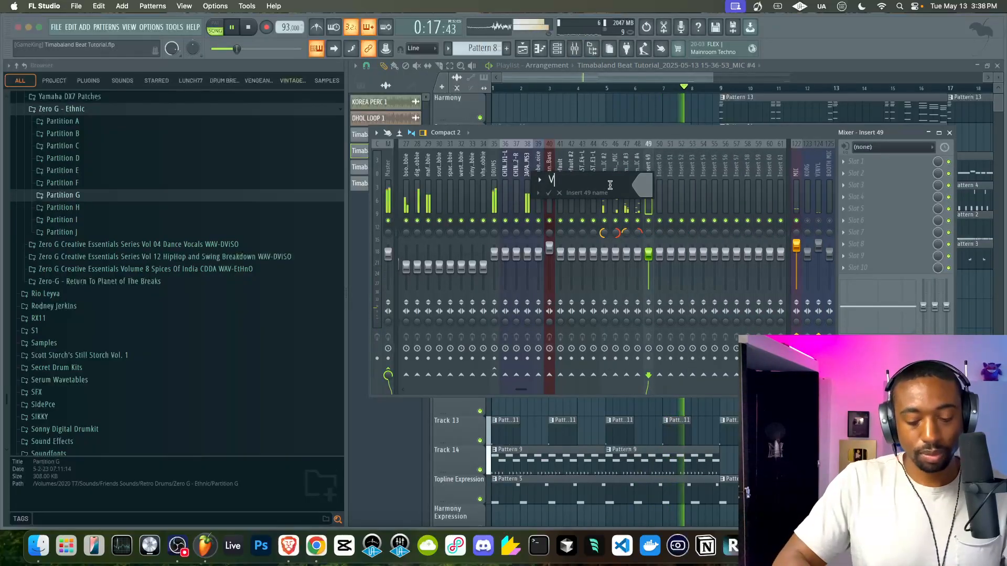
text(VOX CHANT)
key(Return)
Route the four vocal mixer tracks, 45 to 48, only to the VOX CHANT track.
key(space)
shift+super+drag(637, 206, 604, 208)
right_click(649, 376)
click(679, 399)
Raise the volume of the VOX CHANT track and the four vocal tracks feeding it while the beat plays.
key(space)
drag(647, 252, 648, 245)
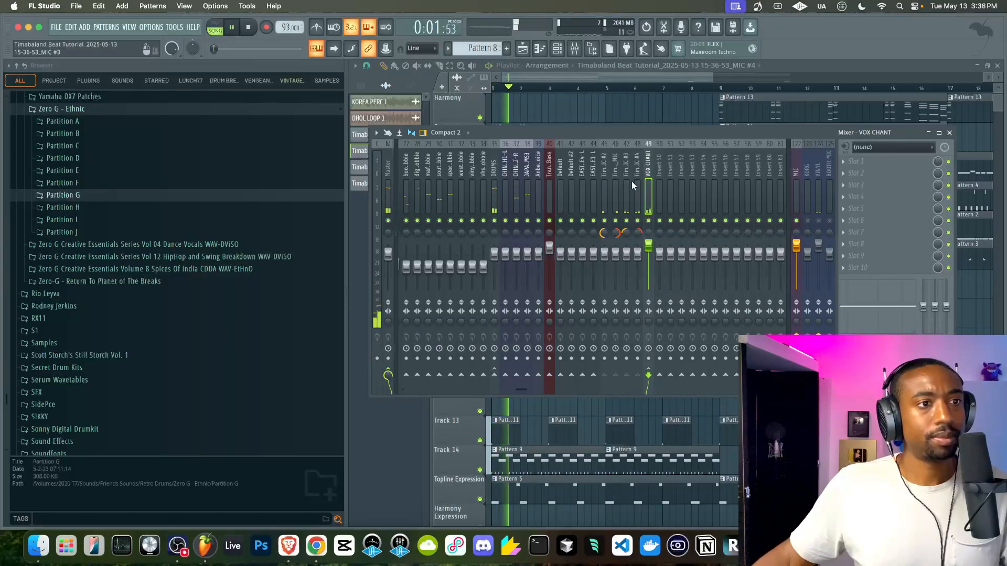
shift+super+drag(631, 185, 611, 190)
drag(626, 253, 626, 245)
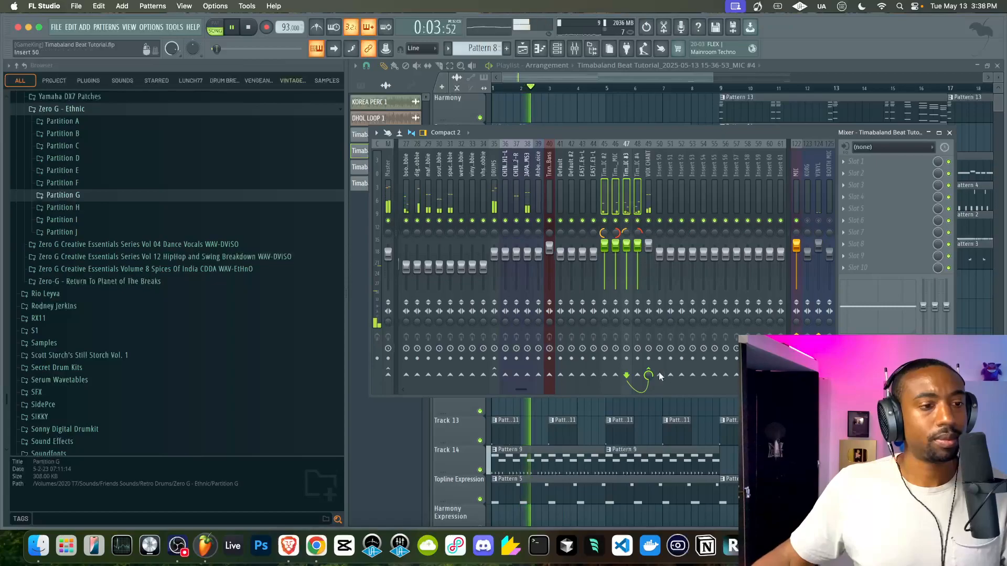
right_click(654, 415)
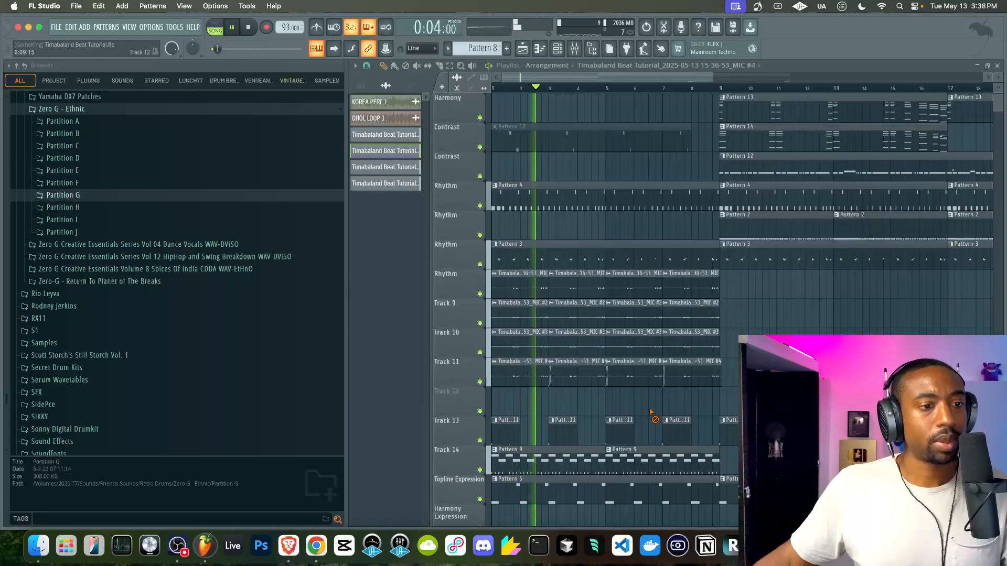
click(583, 49)
click(576, 49)
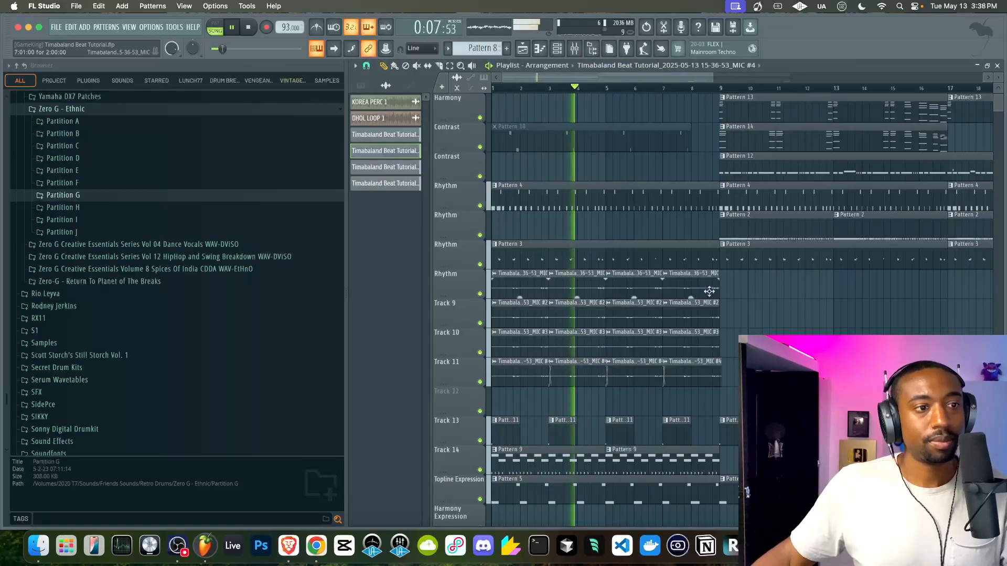
scroll(629, 342, down, 3)
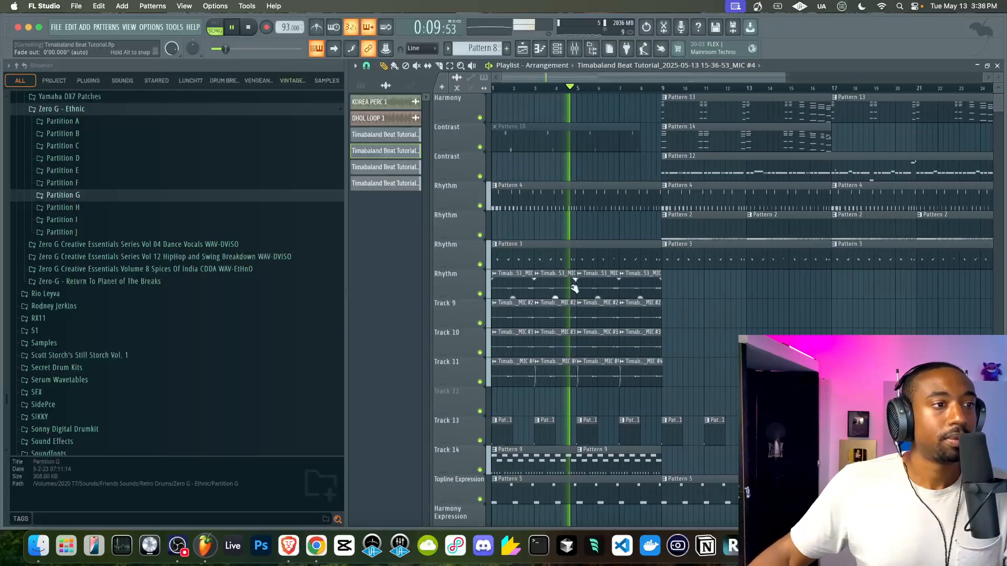
Rename the first two stacked vocal clips VOX FX 1 and VOX FX 2.
middle_click(496, 275)
text(C)
text(VOX)
text( FX 1)
key(Return)
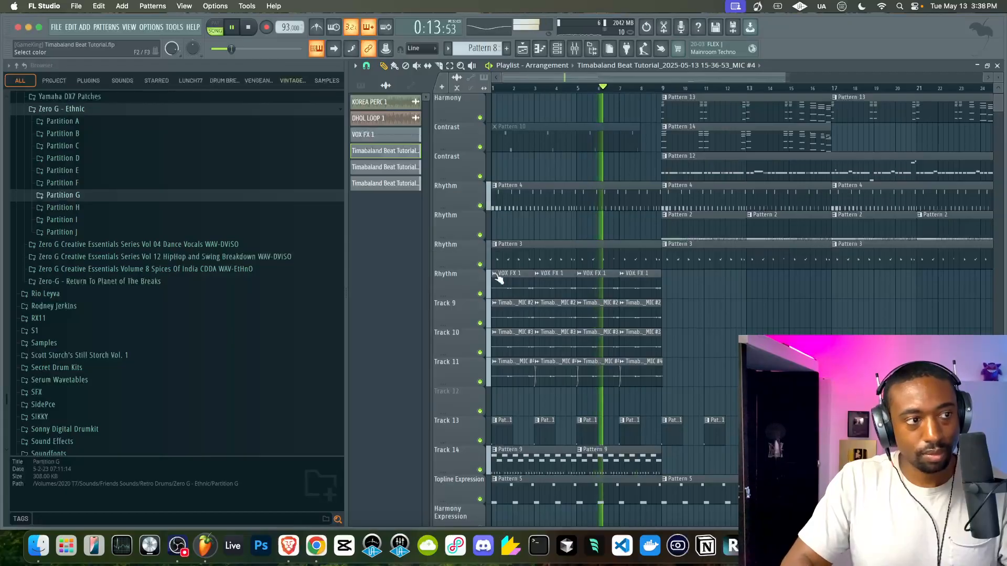
click(496, 304)
click(498, 309)
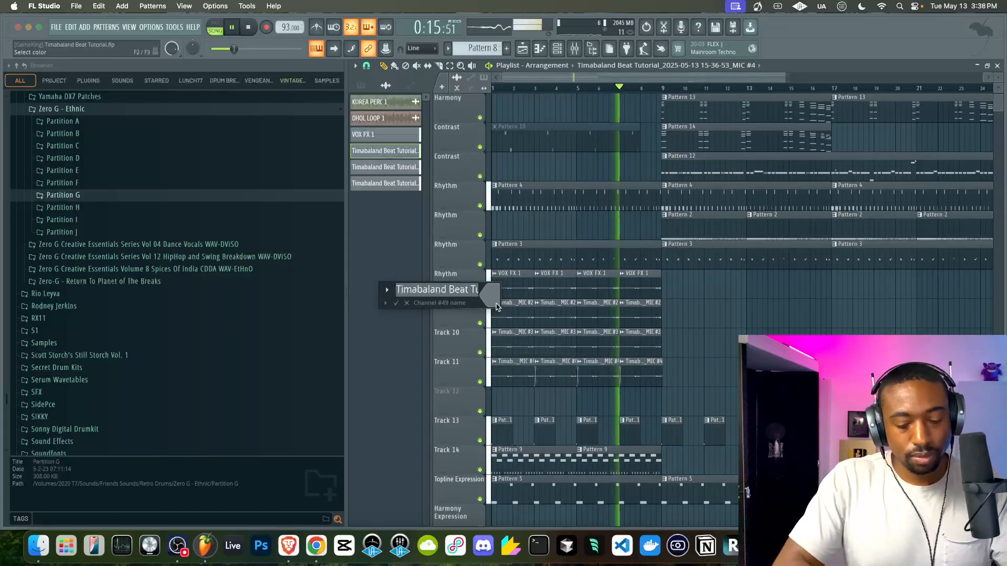
text(VOX FX 2)
key(Return)
Rename the vocal clips on Track 10 and Track 11 as VOX FX 3 and VOX FX 4.
click(494, 332)
click(493, 334)
text(VOX FX 3)
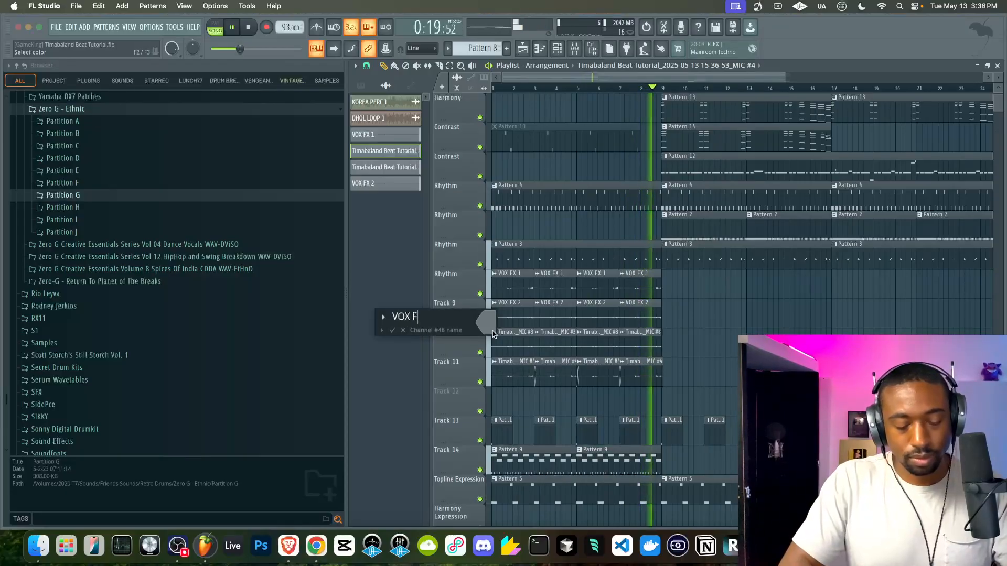
key(Return)
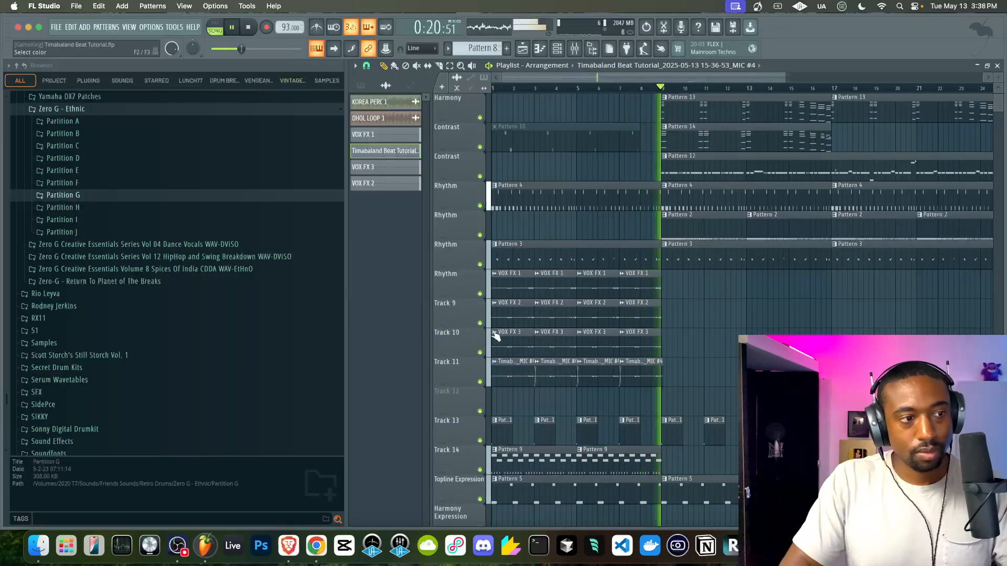
click(493, 362)
click(494, 364)
text(VO)
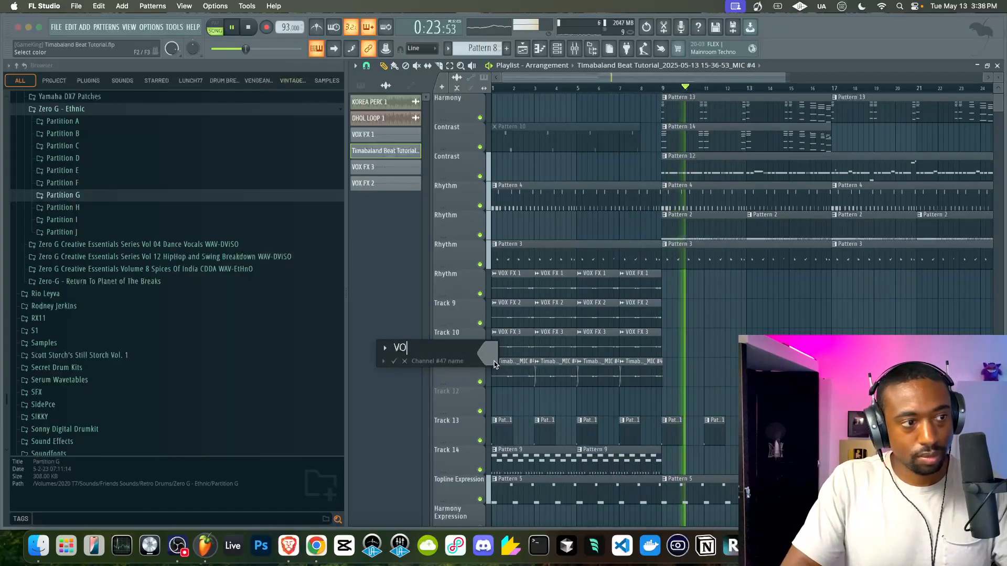
text(X FX 4)
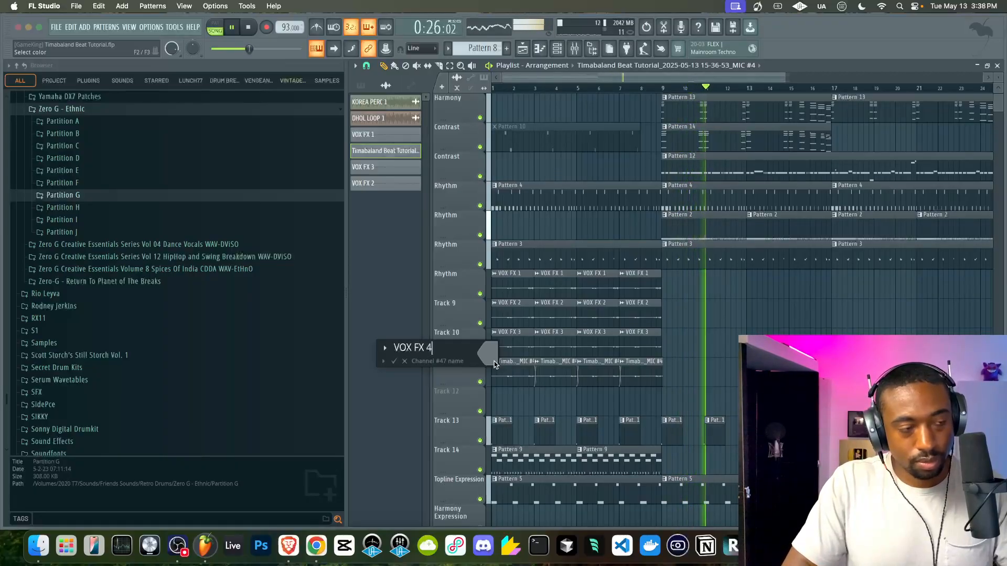
key(Return)
Move all VOX FX clips together from bars 1 through 8 to start at bar 9.
drag(497, 366, 665, 270)
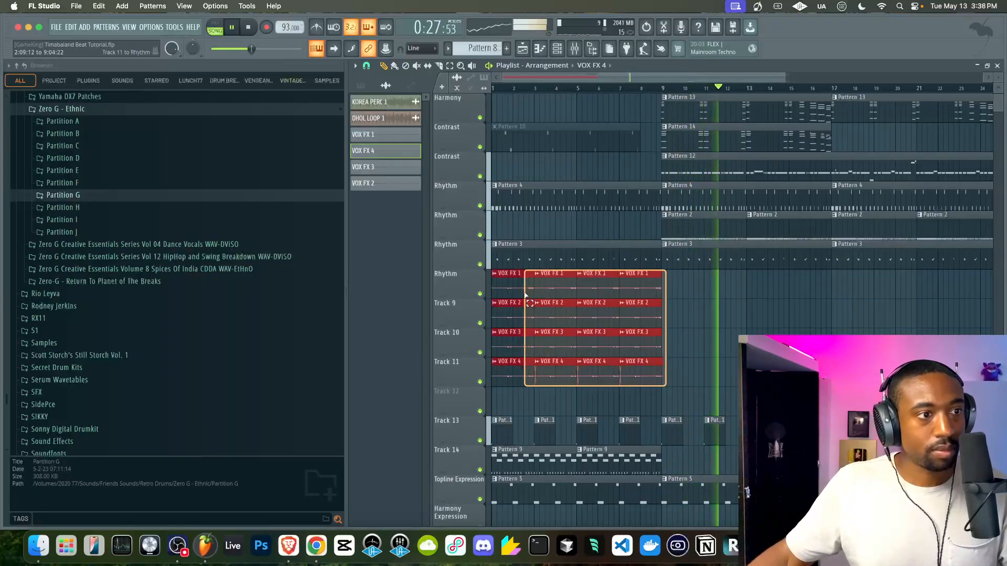
drag(514, 282, 682, 283)
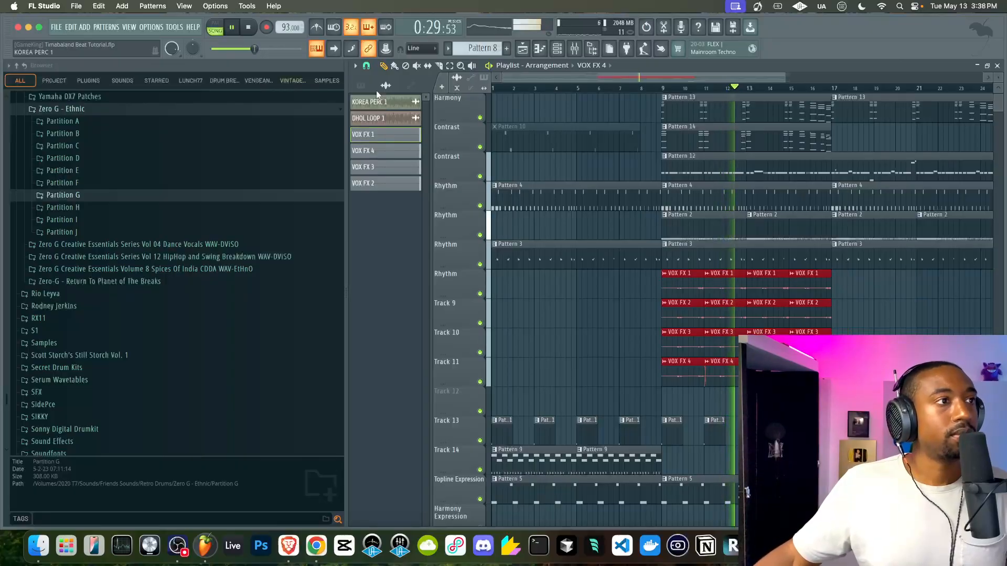
click(366, 66)
click(377, 228)
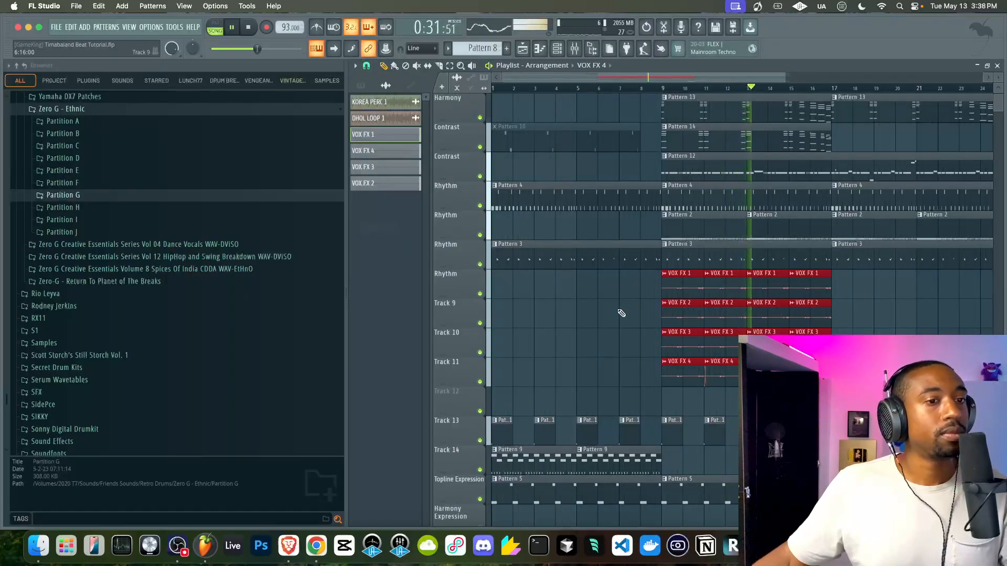
Duplicate the VOX FX clips from bars 9 through 16 into bars 17 through 24.
scroll(566, 296, right, 6)
scroll(566, 297, down, 1)
scroll(603, 307, left, 6)
scroll(603, 307, up, 2)
scroll(605, 285, down, 2)
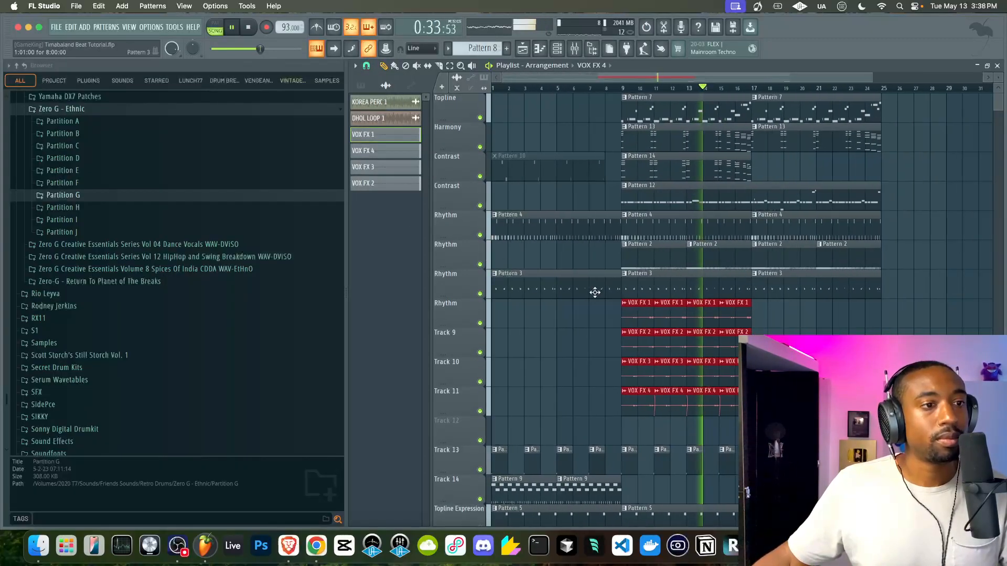
drag(640, 311, 767, 321)
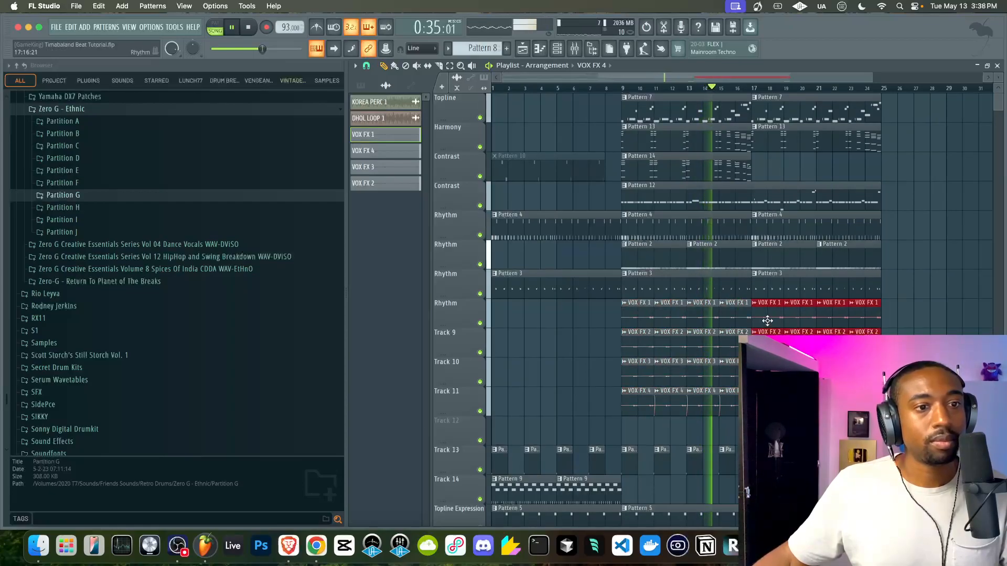
click(887, 332)
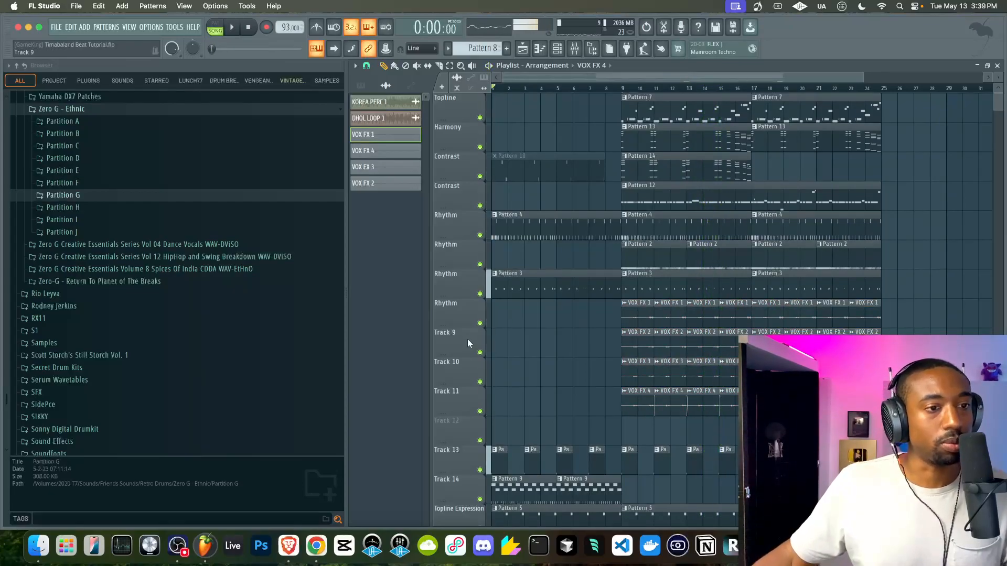
Play the arrangement from the start, then from bar 8, to check the intro without the vocal clips.
key(space)
scroll(521, 346, up, 1)
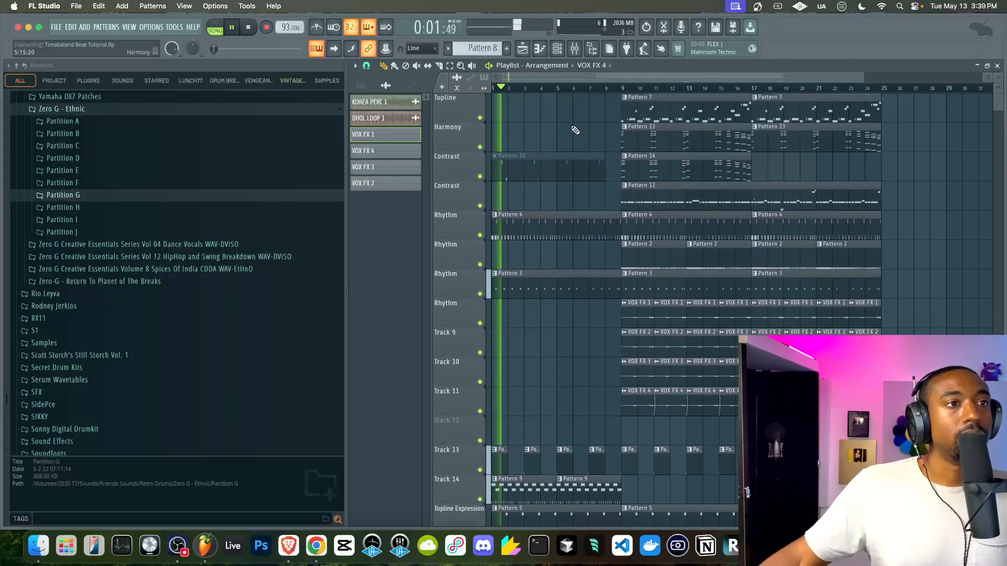
click(606, 88)
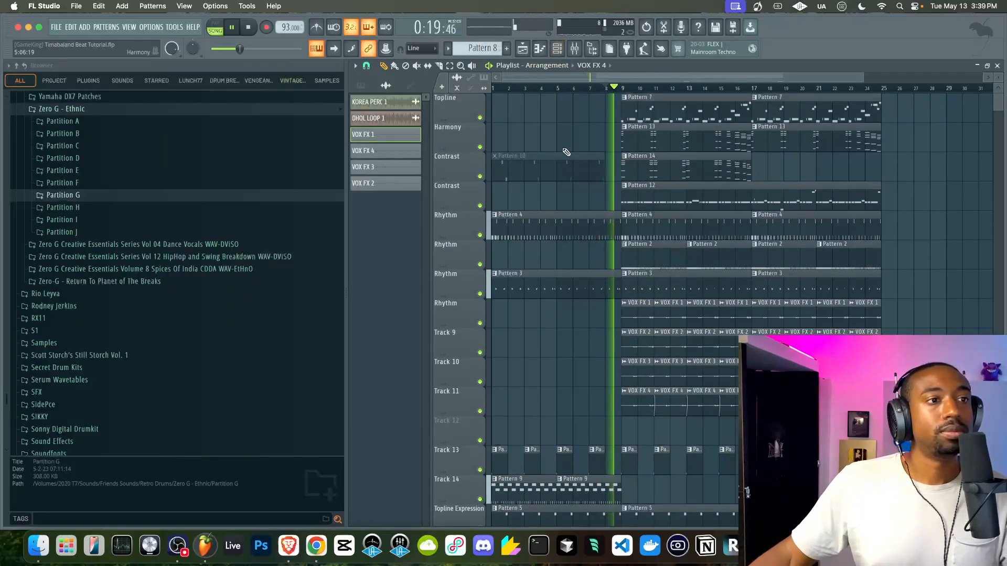
scroll(566, 152, down, 7)
key(space)
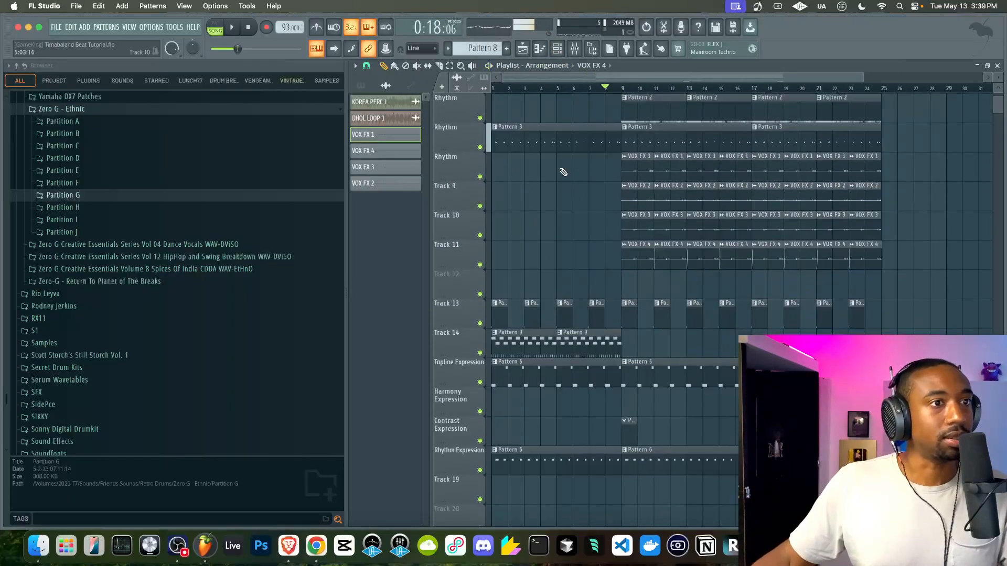
Copy Pattern 7 into bars 1 through 8 of the Topline track and replay the arrangement from the start.
scroll(562, 172, up, 7)
key(space)
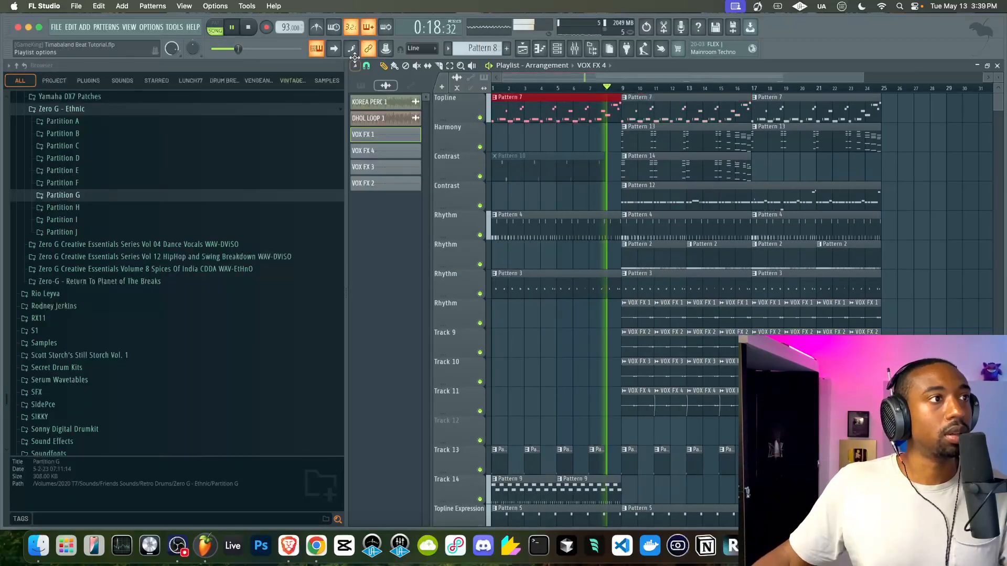
click(248, 27)
key(space)
super+click(528, 137)
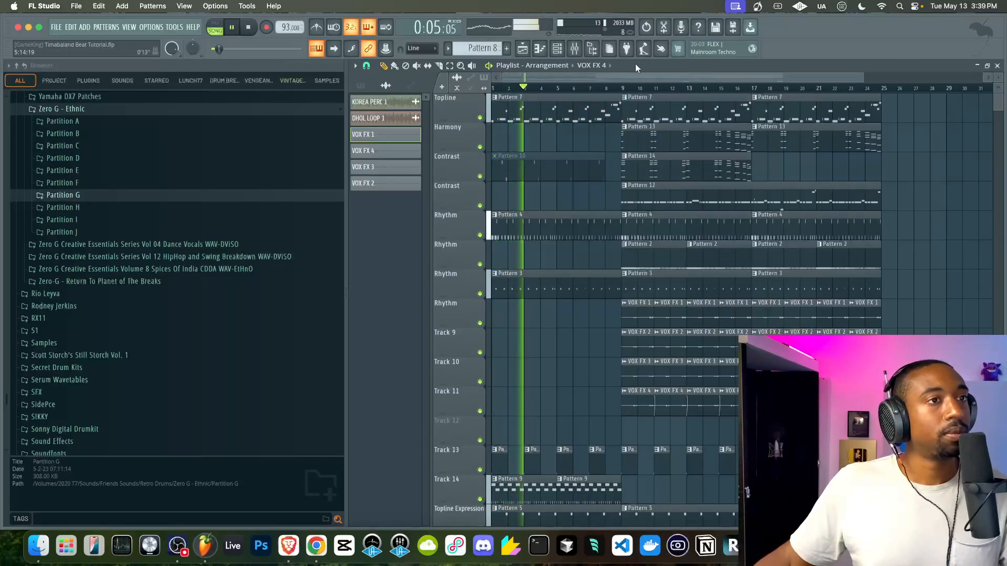
Load Fruity Reeverb 2 into the first effect slot of mixer track 39, the sampled voice.
click(592, 50)
click(577, 51)
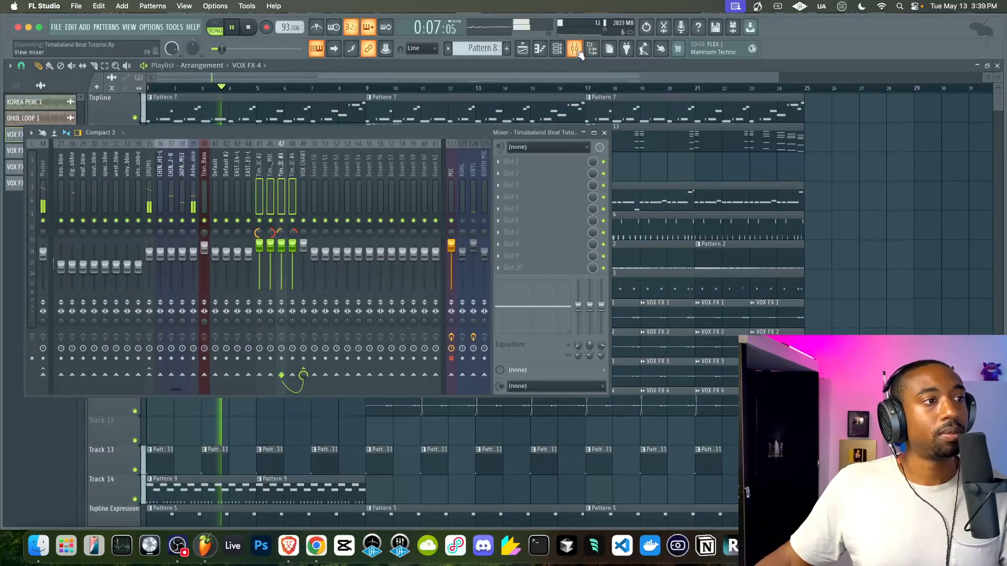
click(198, 179)
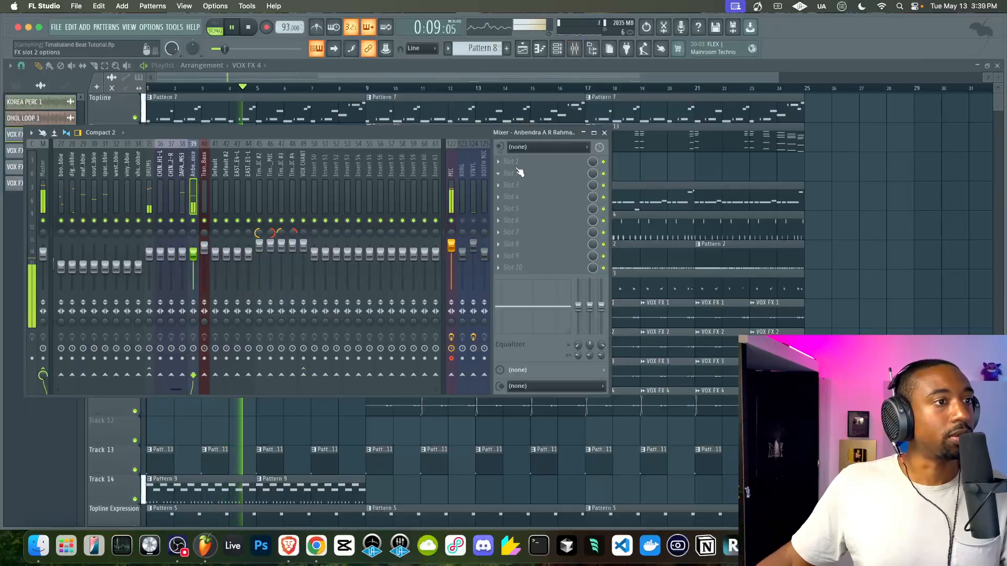
click(518, 173)
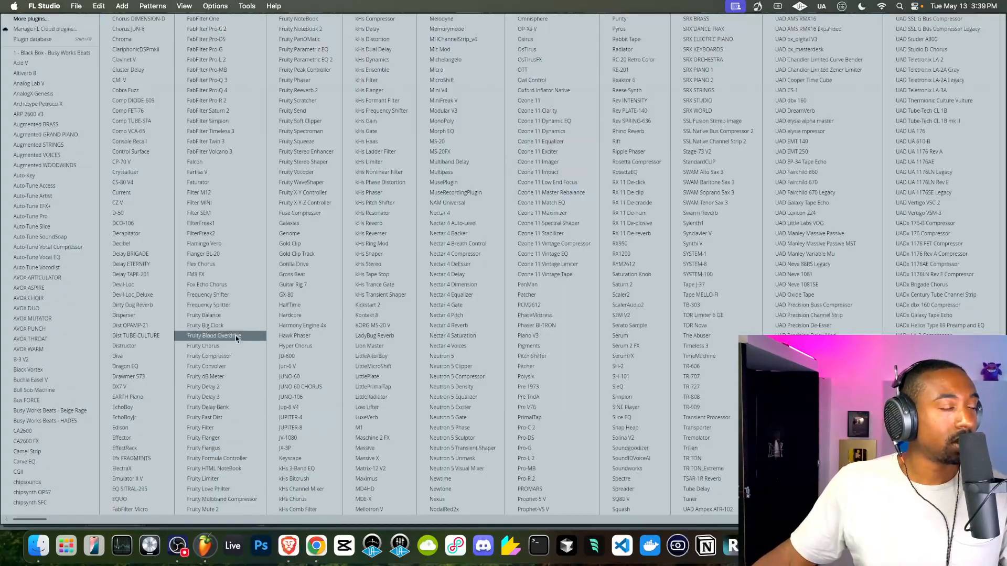
click(307, 94)
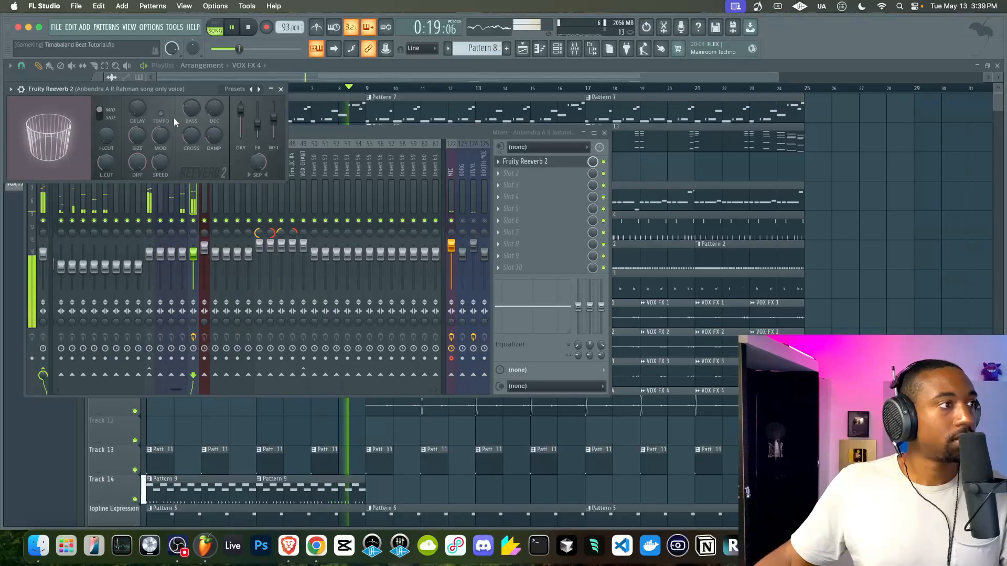
Load Fruity Delay 3 into the second slot of mixer track 39 and set its output wet level to about 30%.
click(506, 178)
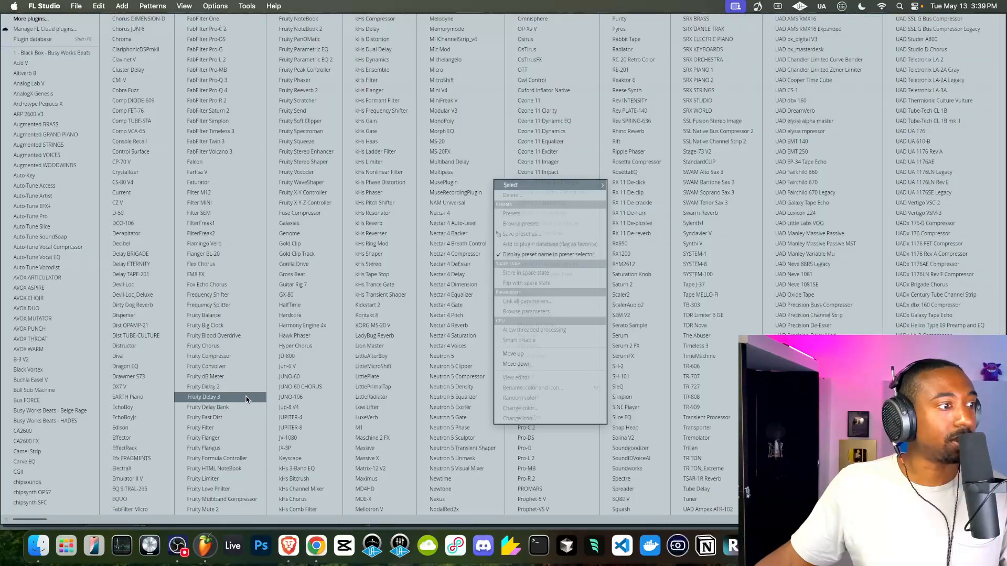
click(223, 400)
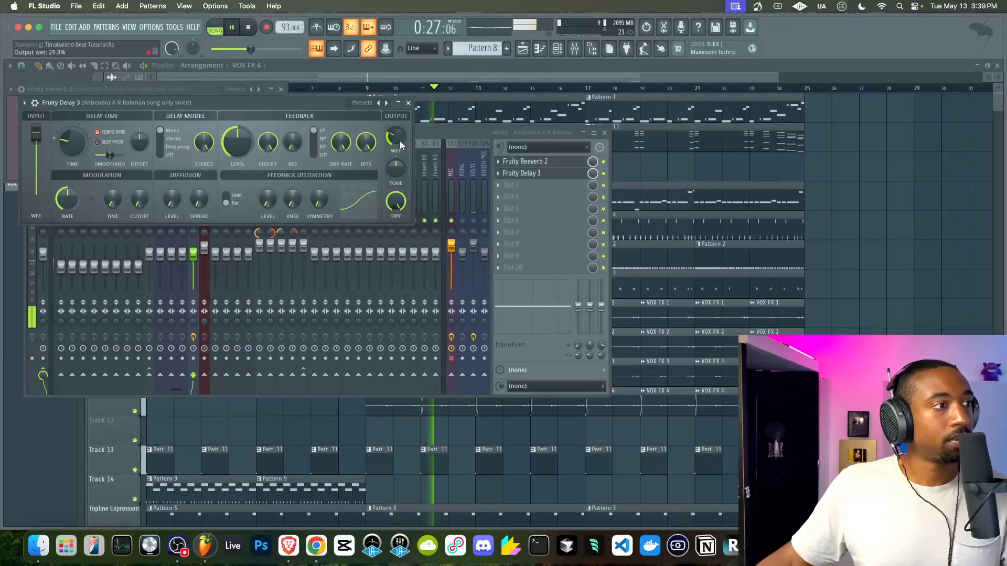
click(408, 103)
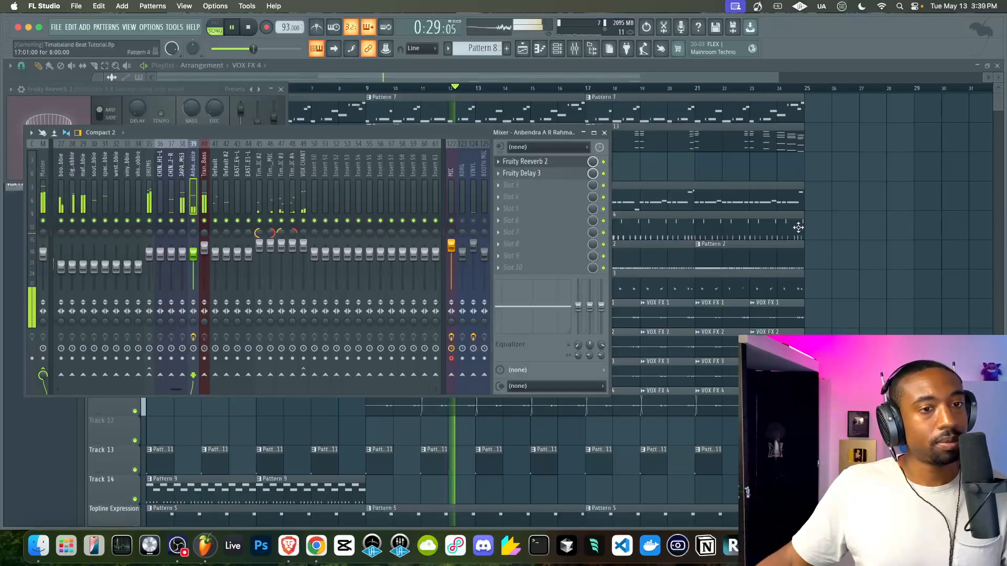
click(604, 133)
Raise the feedback distortion level of Fruity Delay 3 on mixer track 39 and set its feedback cutoff to about 6677 Hz.
click(558, 49)
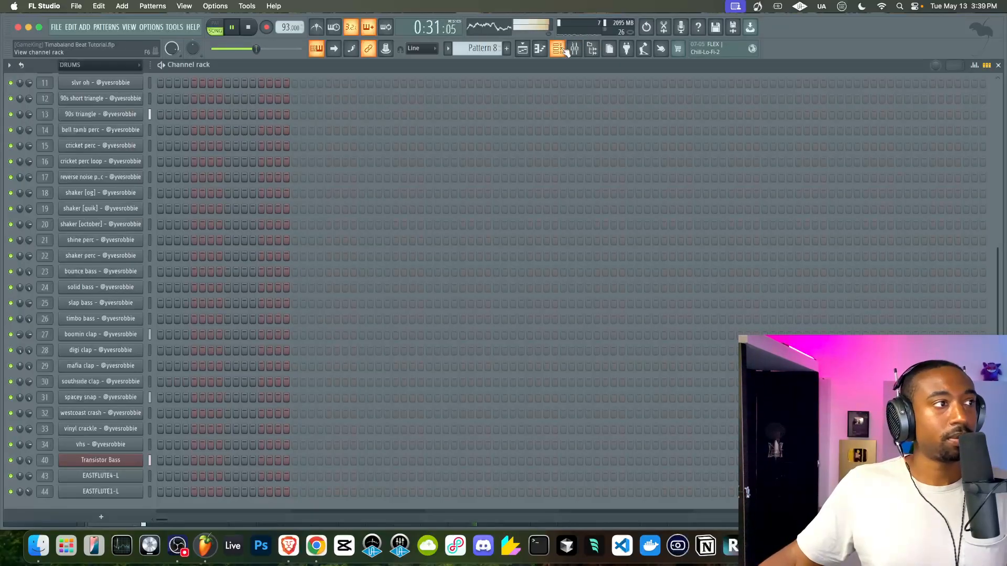
click(574, 49)
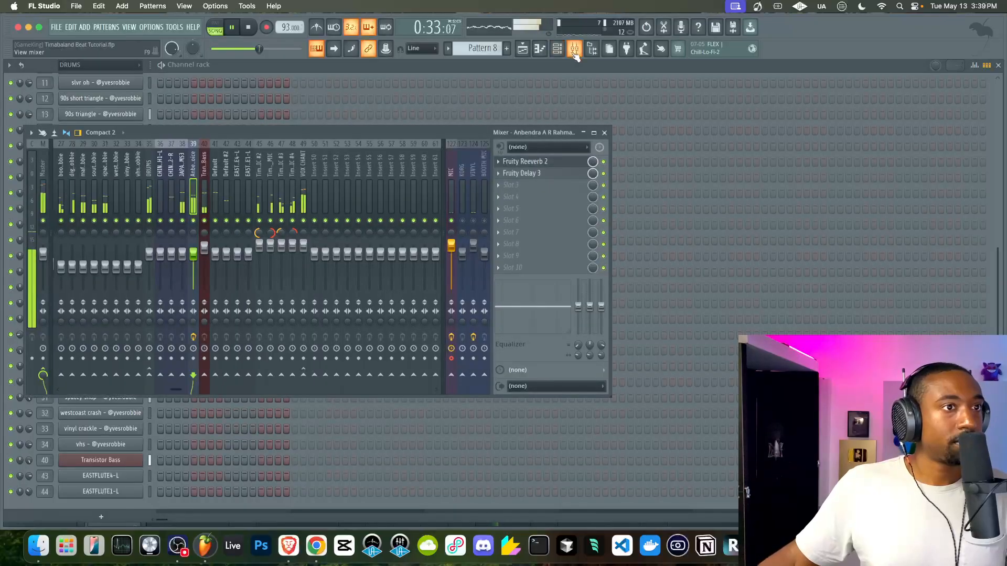
click(545, 174)
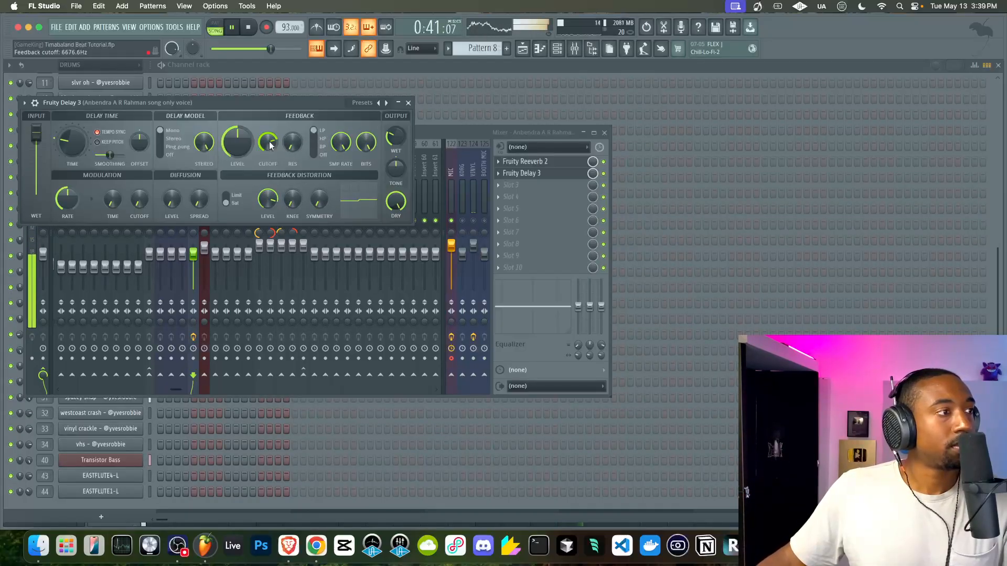
click(409, 102)
Switch to the empty Pattern 15 and show its channel rack.
click(530, 53)
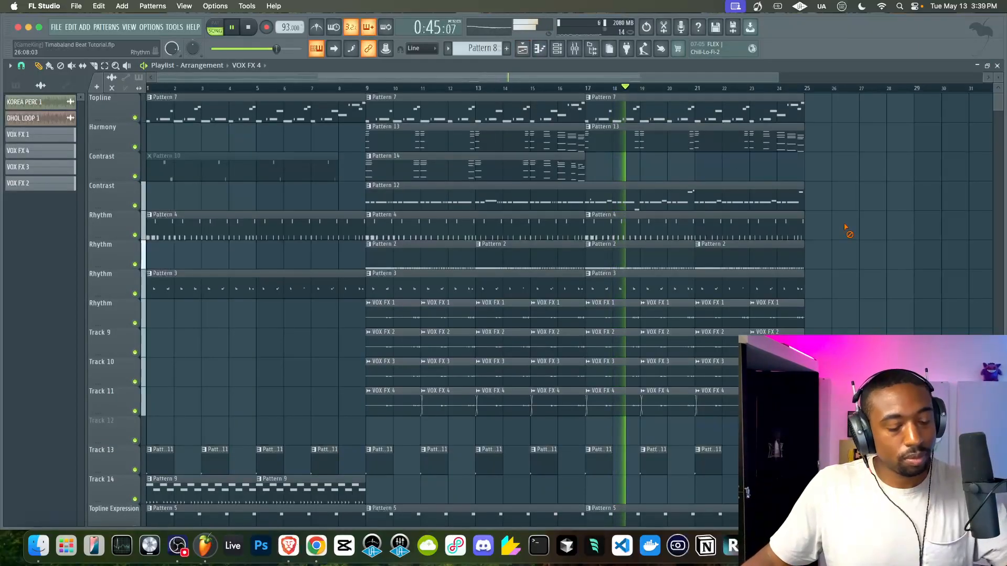
click(520, 51)
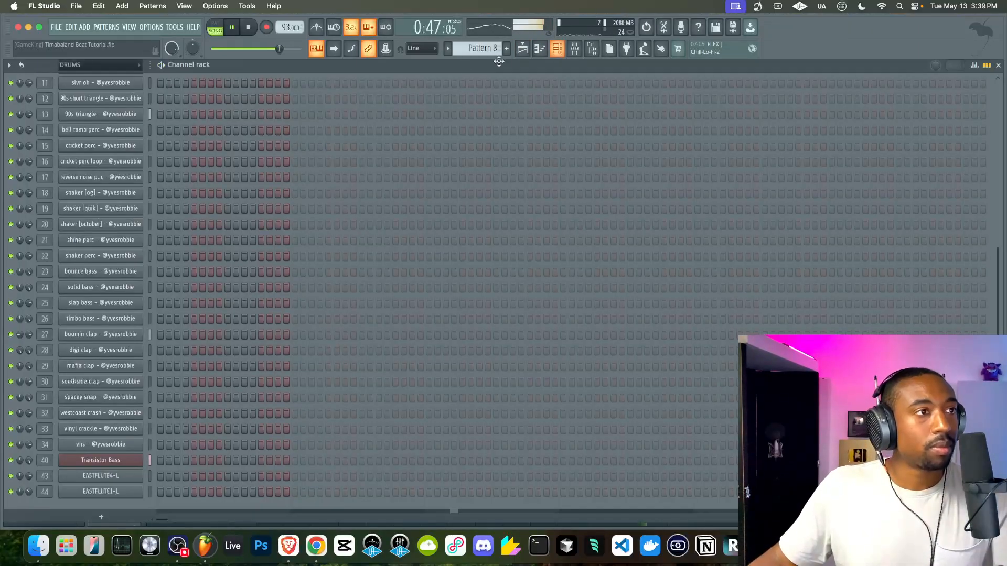
scroll(476, 47, down, 4)
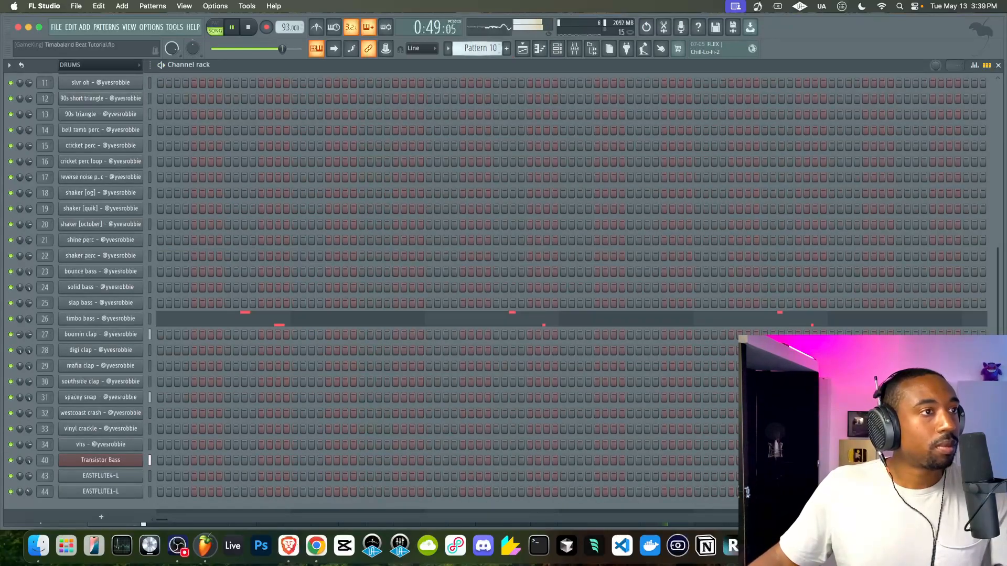
scroll(476, 48, down, 3)
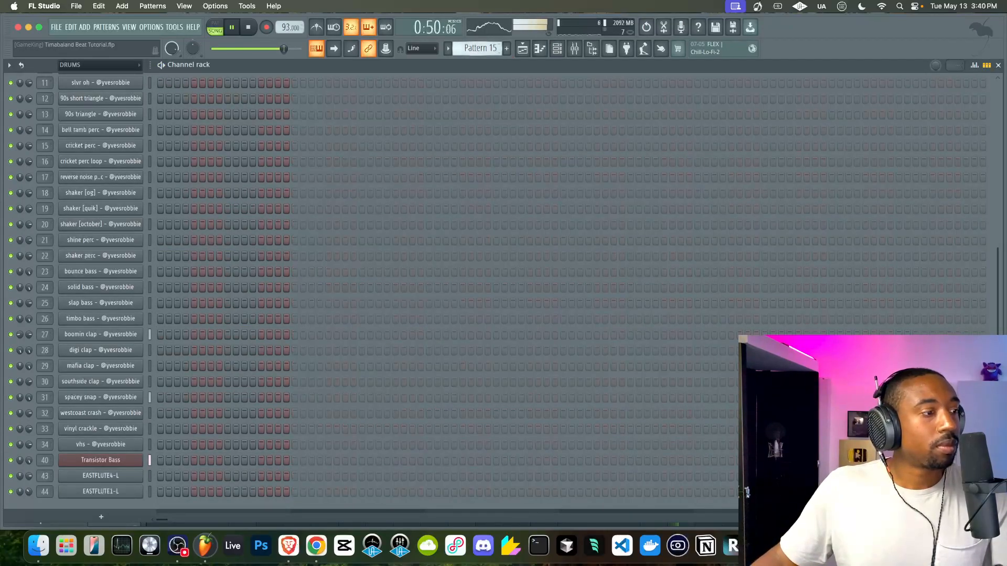
click(522, 48)
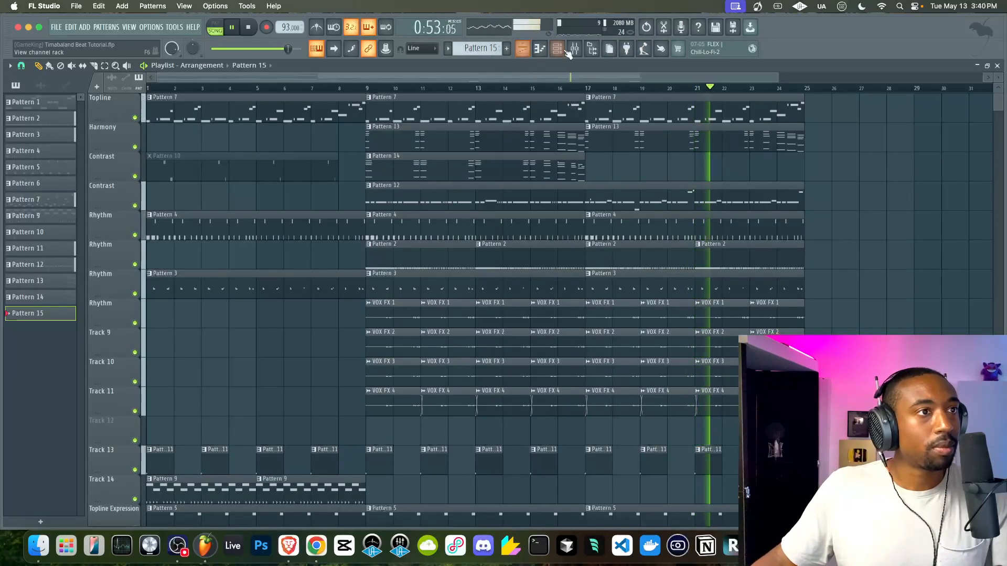
click(565, 51)
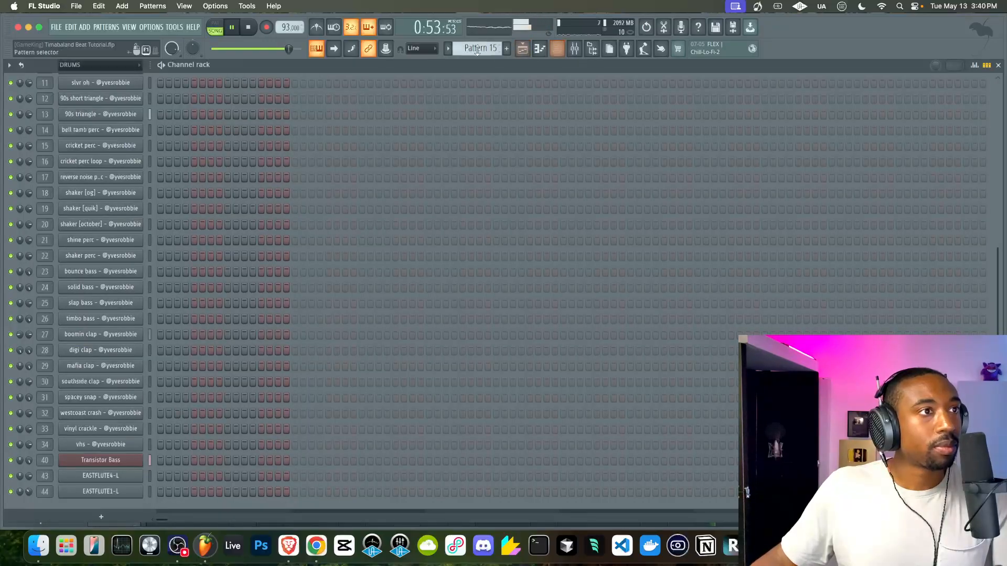
Add a FLEX channel to the rack and load the Yamaha C7 preset from Essential Pianos.
click(104, 517)
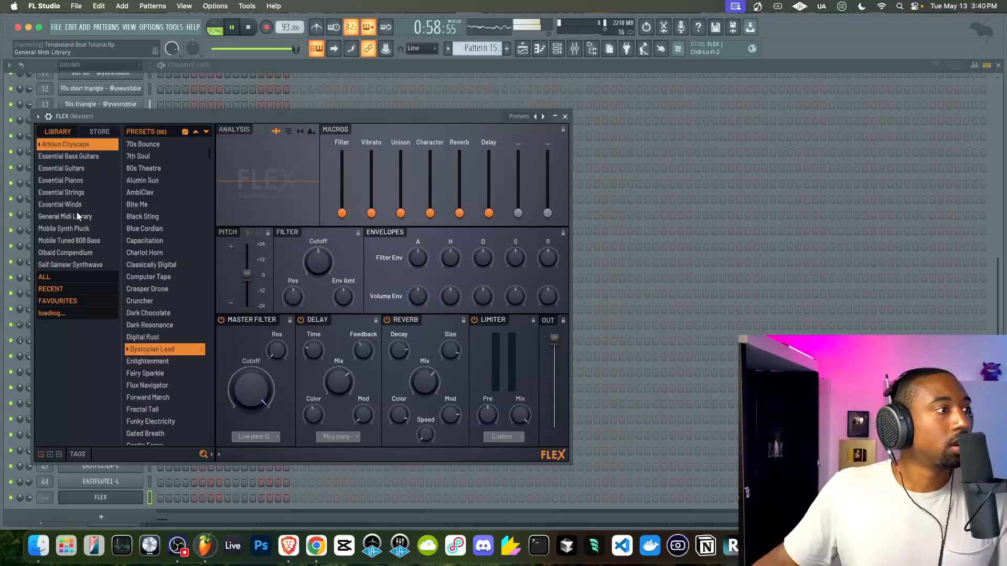
click(76, 193)
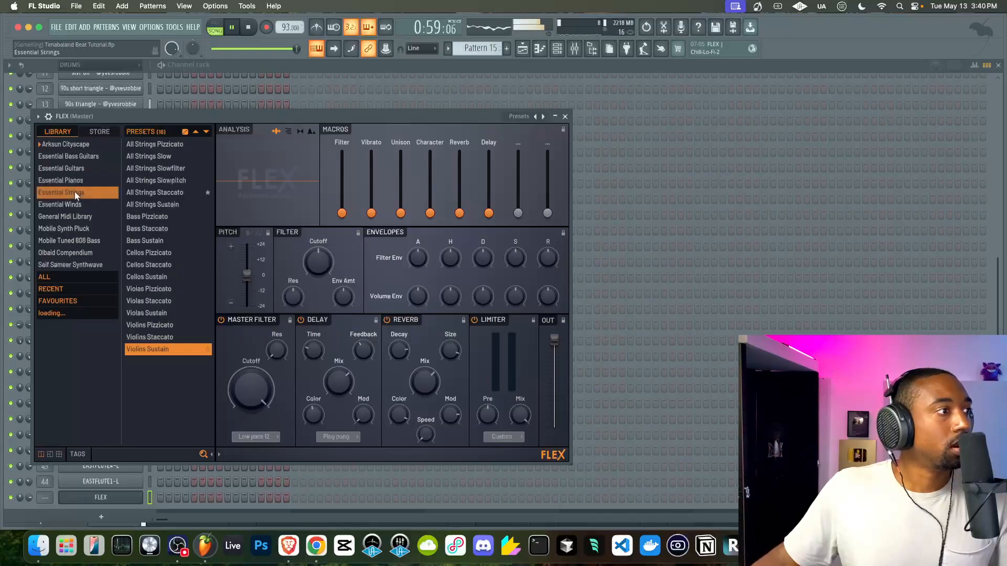
click(87, 181)
click(163, 339)
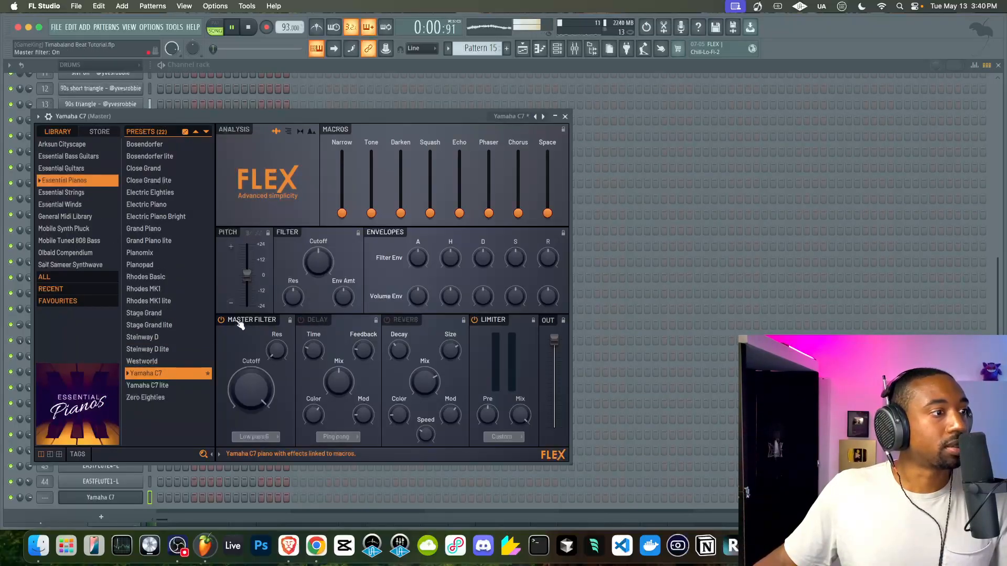
click(564, 117)
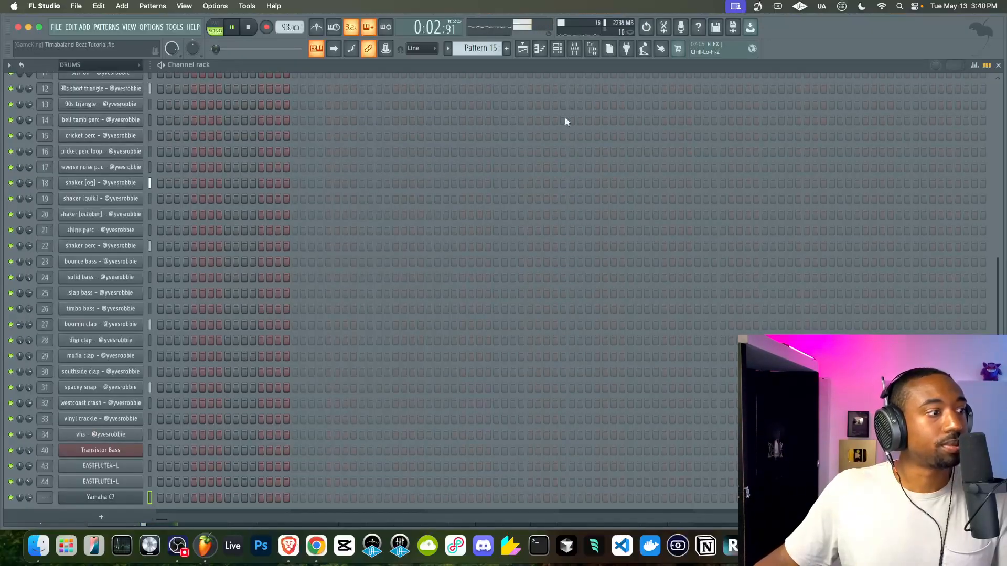
Duplicate the Pattern 9 clip along Track 14 in the playlist until it fills through bar 24.
click(522, 48)
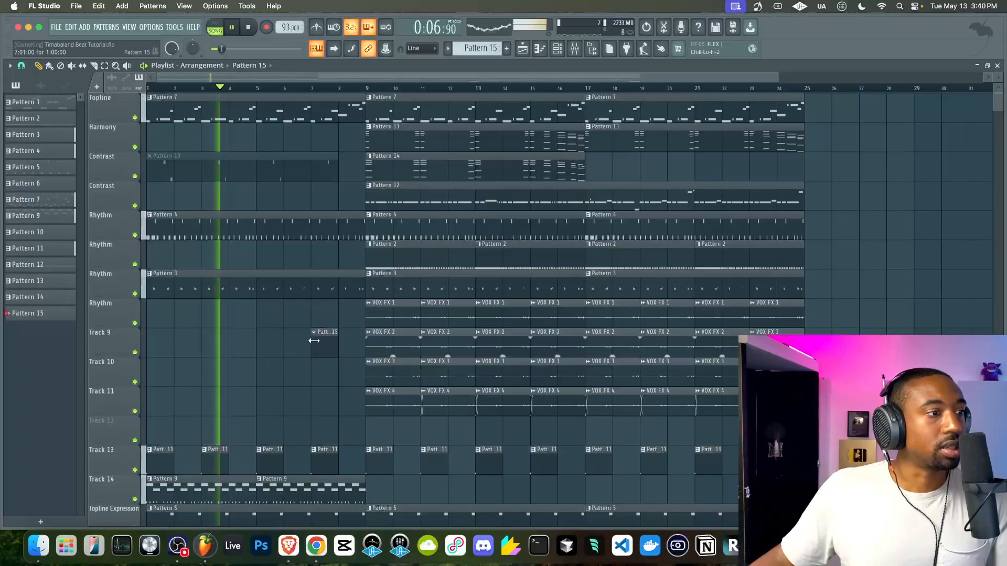
scroll(325, 346, down, 3)
click(327, 309)
scroll(316, 306, down, 5)
key(ctrl+b)
key(ctrl+b)
key(ctrl+b)
key(ctrl+b)
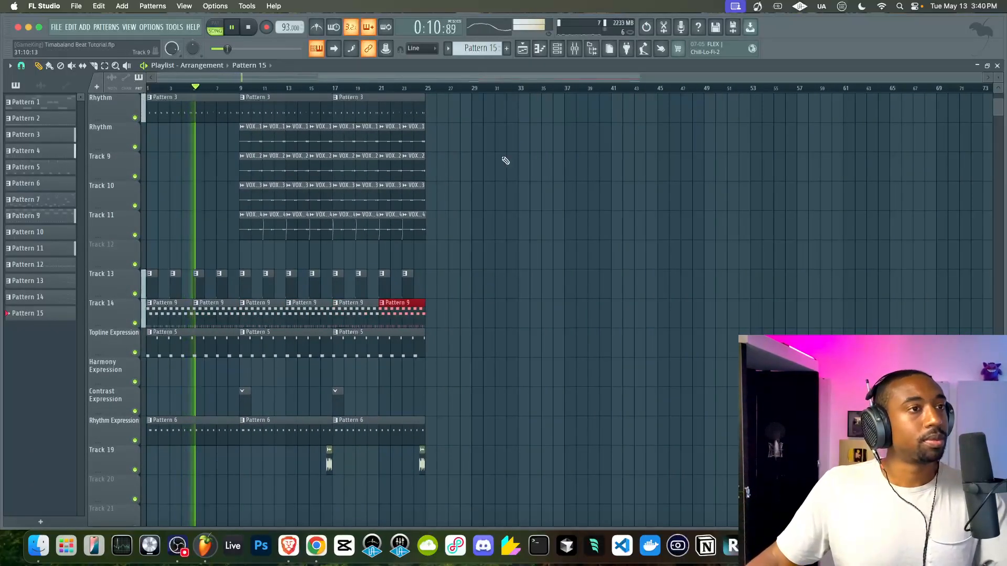
Switch to the empty Pattern 8 with the channel rack showing.
click(557, 49)
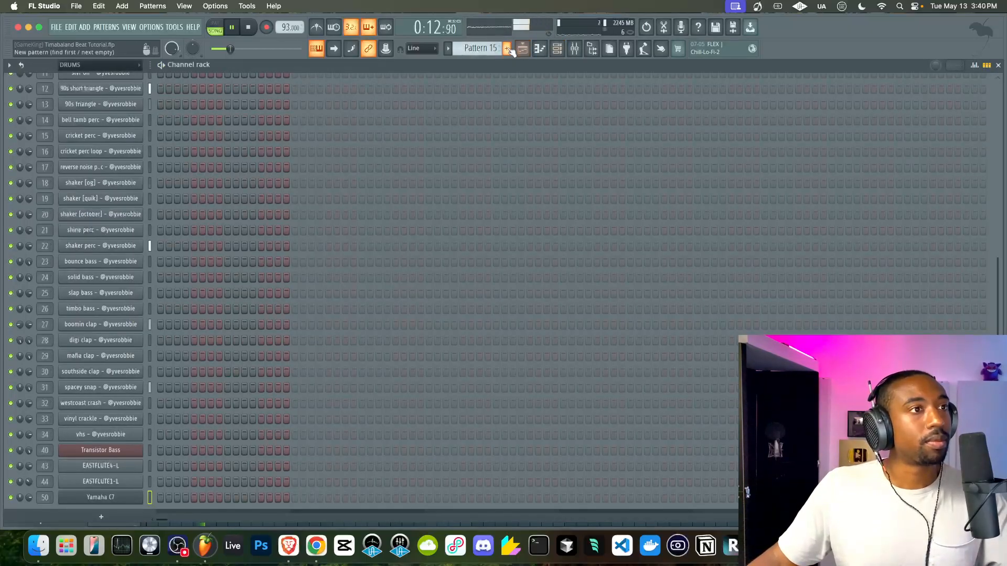
right_click(491, 47)
click(552, 52)
key(Return)
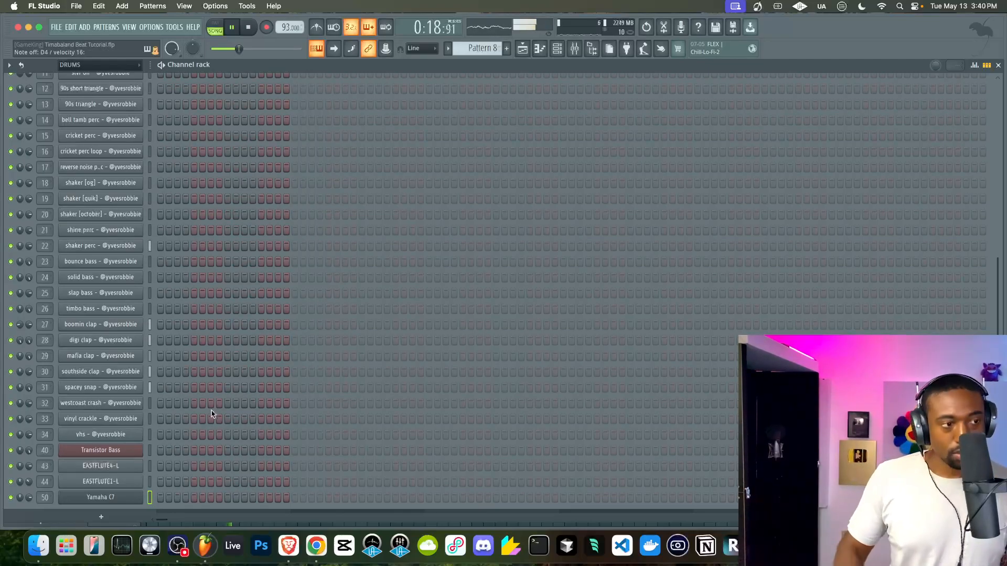
Reveal the channel settings of the Yamaha C7 instrument and adjust its channel pitch to about +34 cents.
click(127, 500)
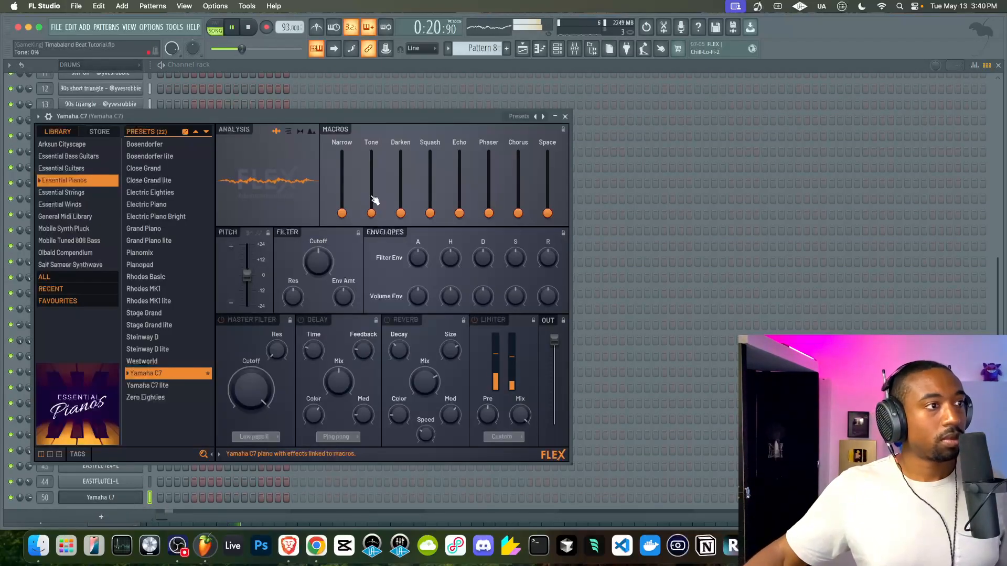
click(51, 118)
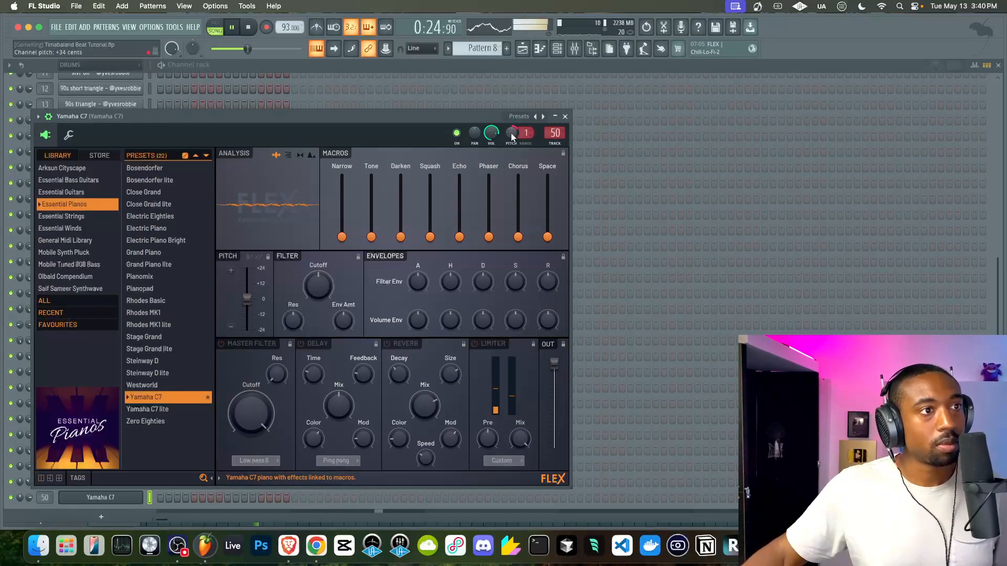
click(565, 117)
click(523, 49)
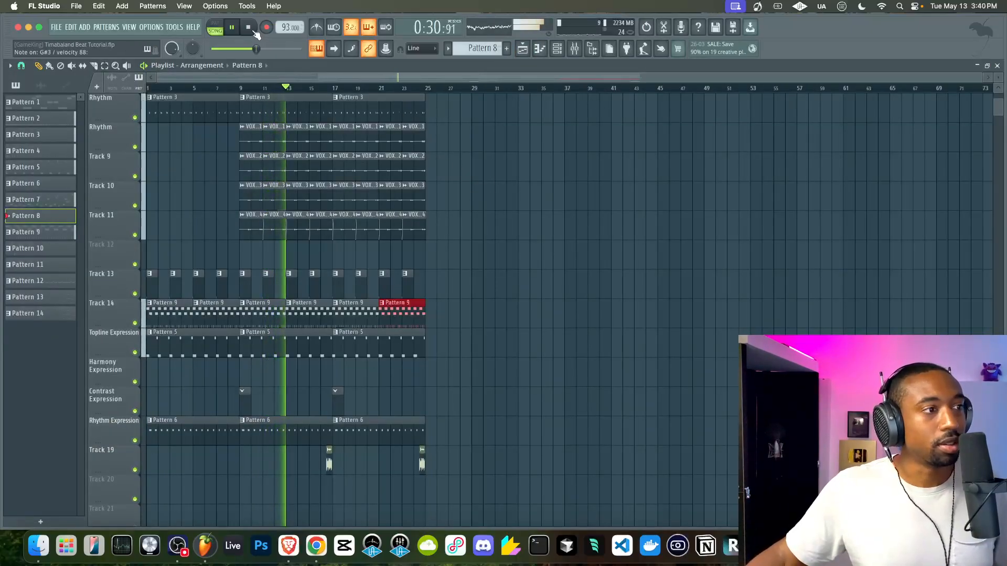
click(558, 50)
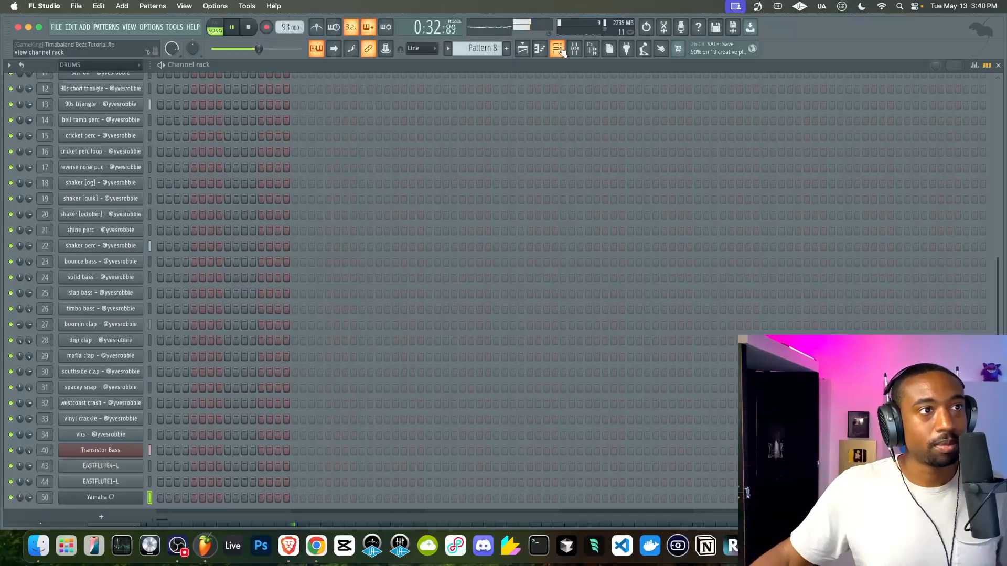
click(526, 52)
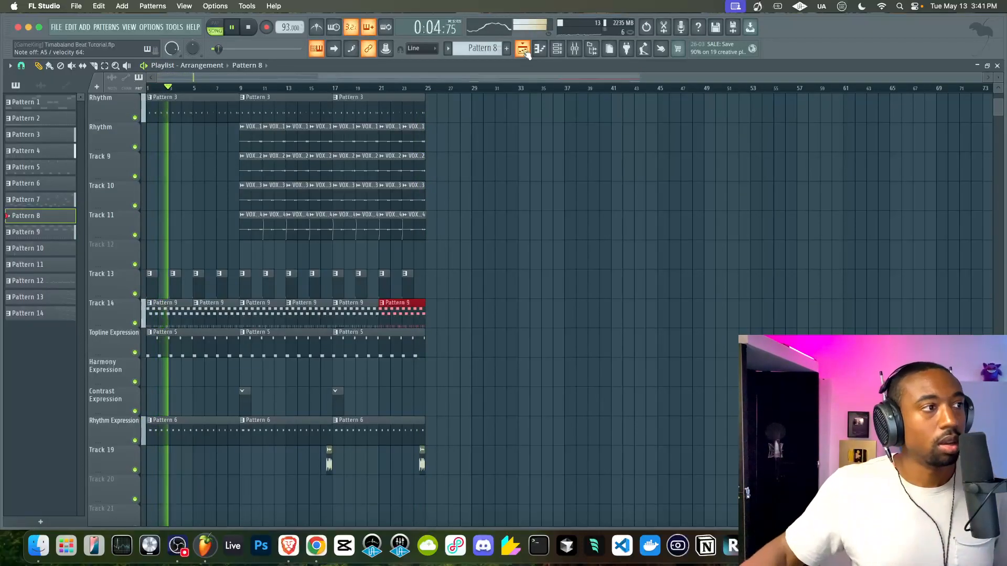
scroll(234, 179, up, 4)
scroll(234, 180, up, 2)
Stop playback, arm recording and return to the playlist.
key(space)
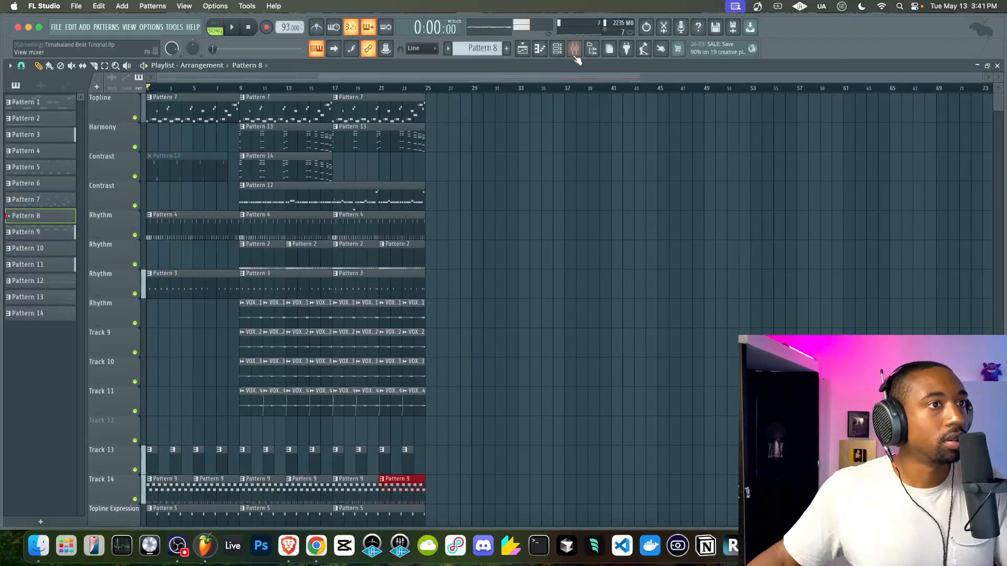
click(558, 49)
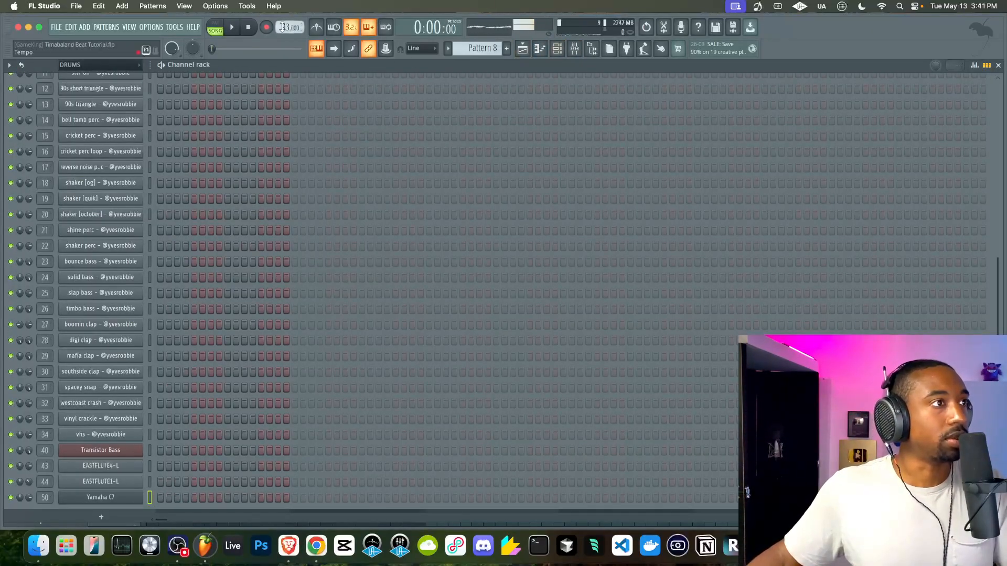
click(518, 51)
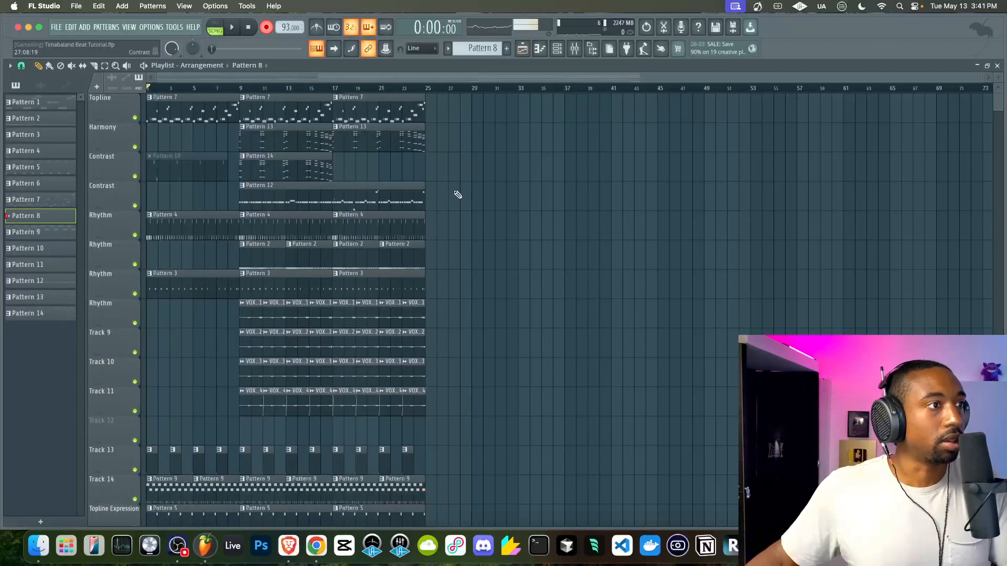
key(super+a)
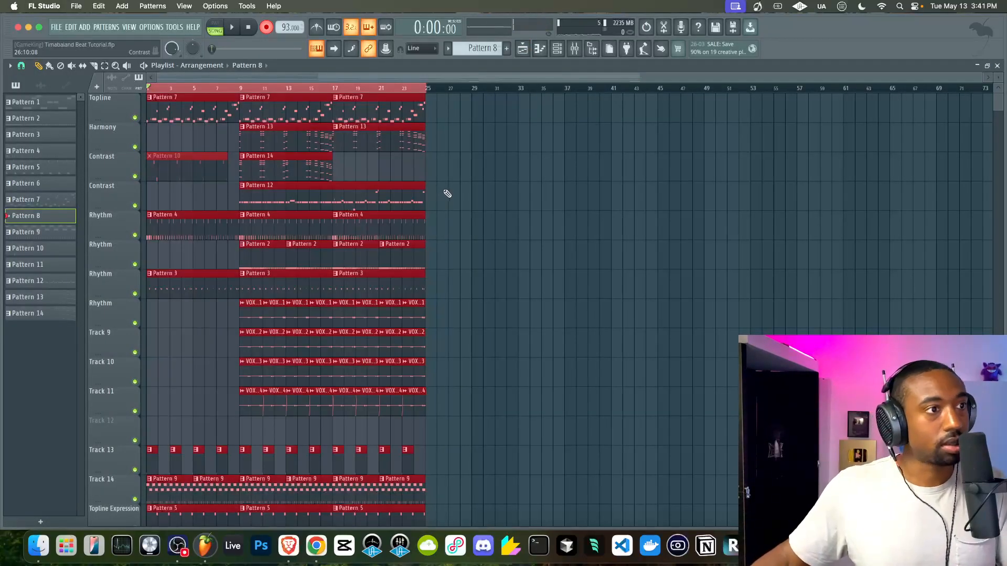
key(super+b)
click(401, 95)
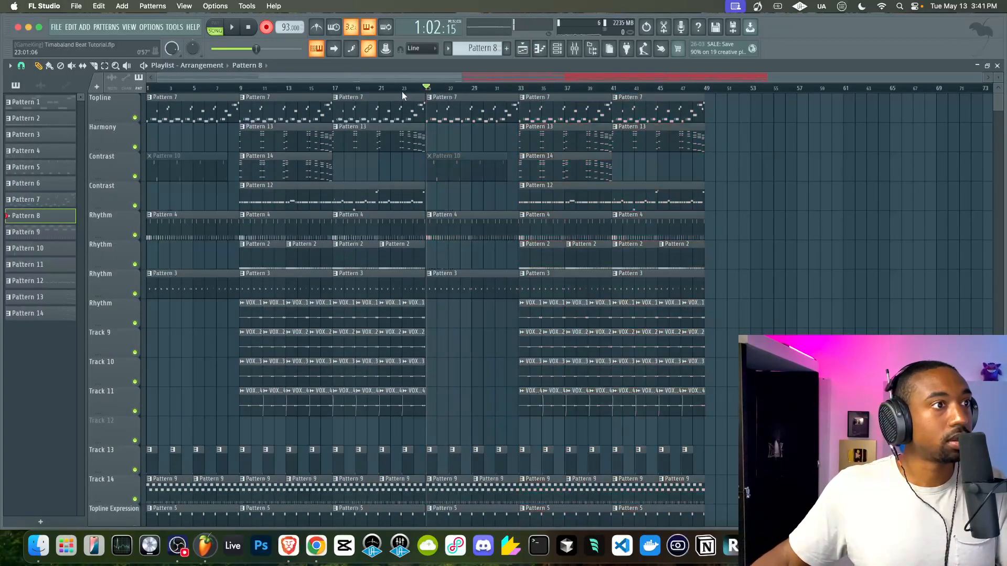
key(super+z)
key(super+z)
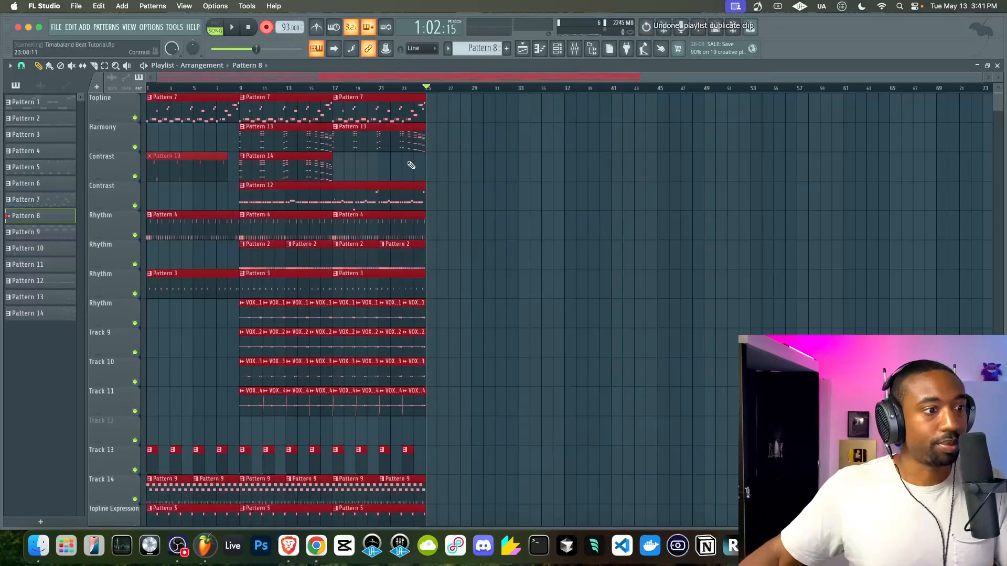
Duplicate every clip of the 24-bar arrangement so the copy starts at bar 25.
scroll(411, 165, down, 3)
key(super+d)
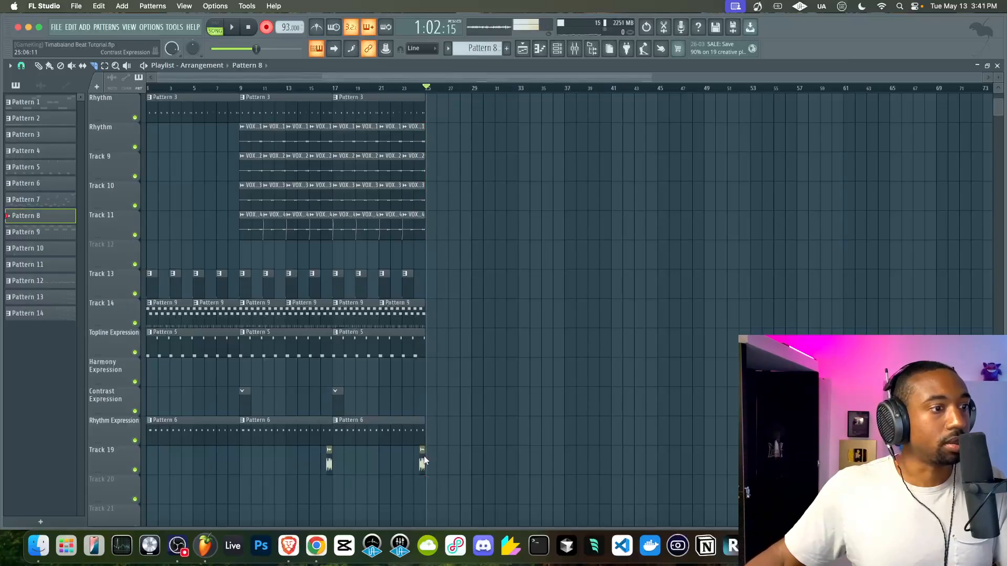
scroll(414, 367, up, 3)
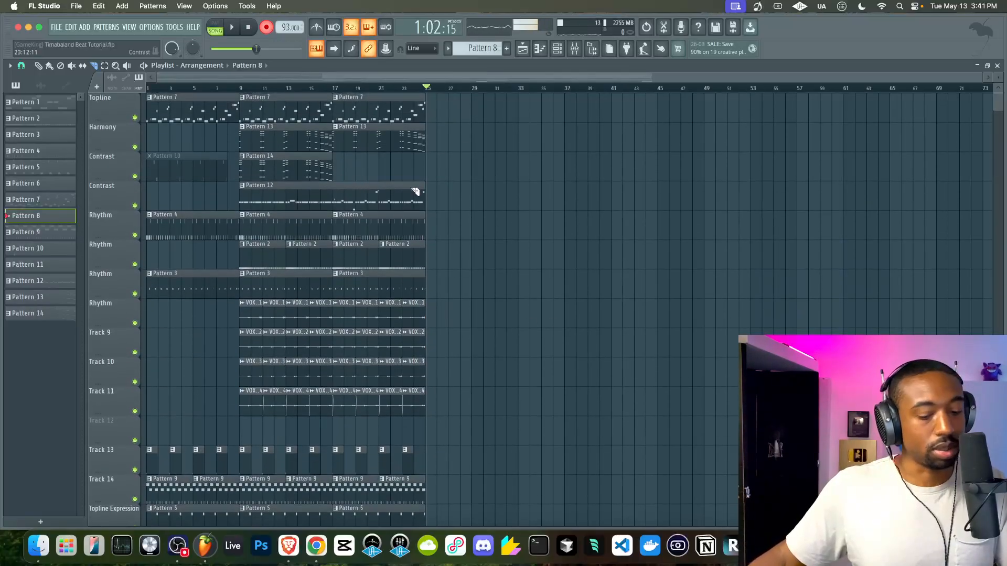
key(super+a)
key(super+b)
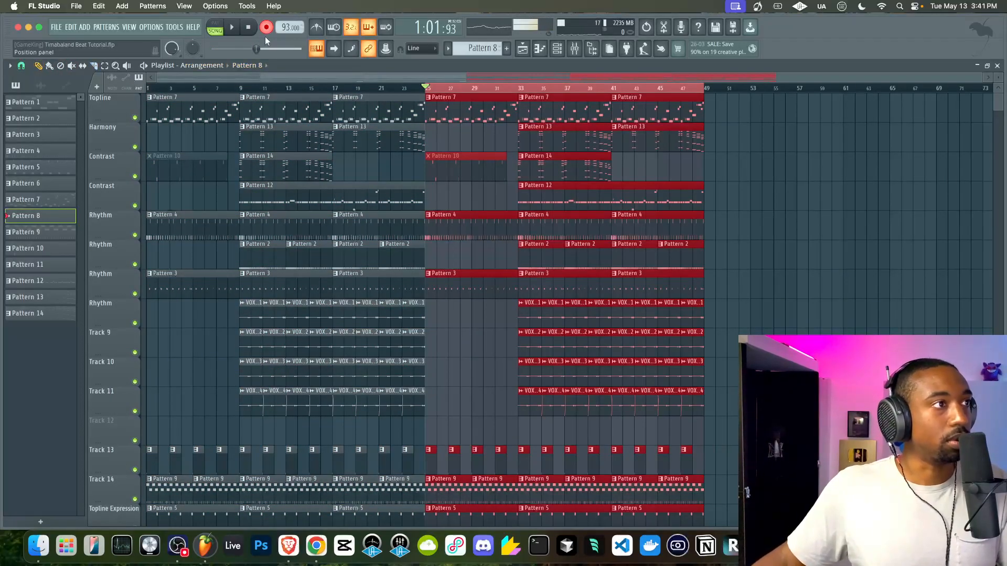
Play the arrangement from the start and review the clips across all its tracks.
super+double_click(369, 96)
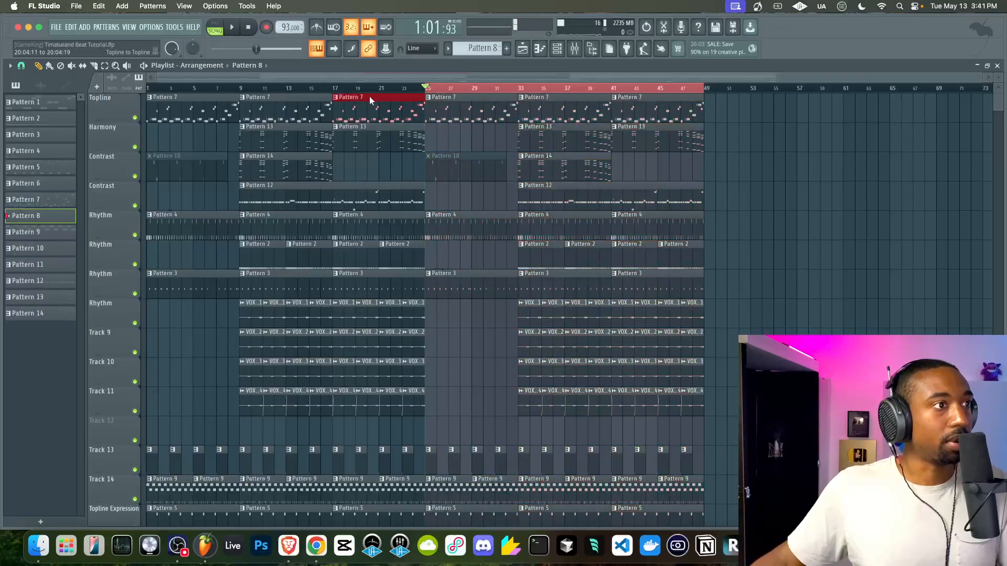
key(space)
key(F6)
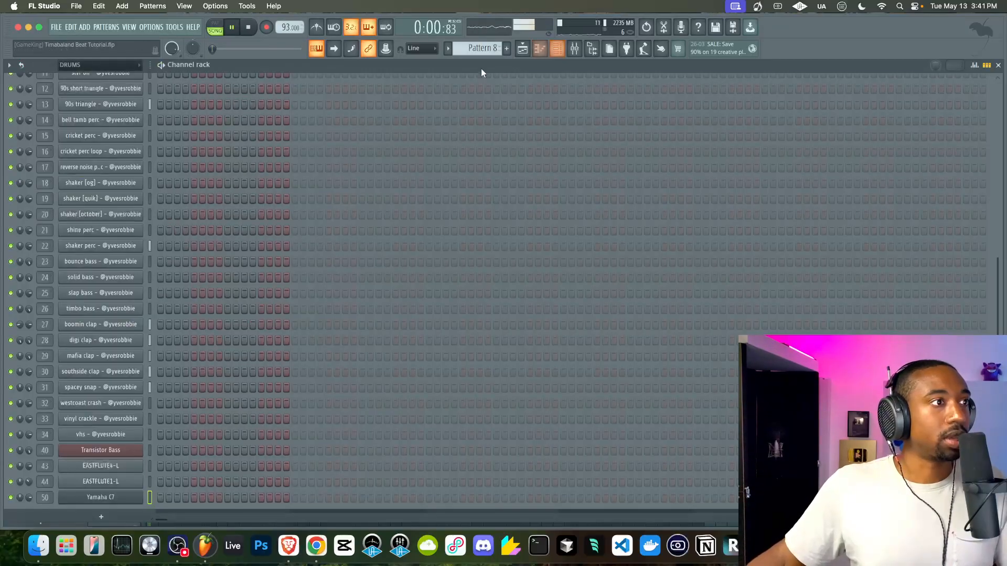
key(F6)
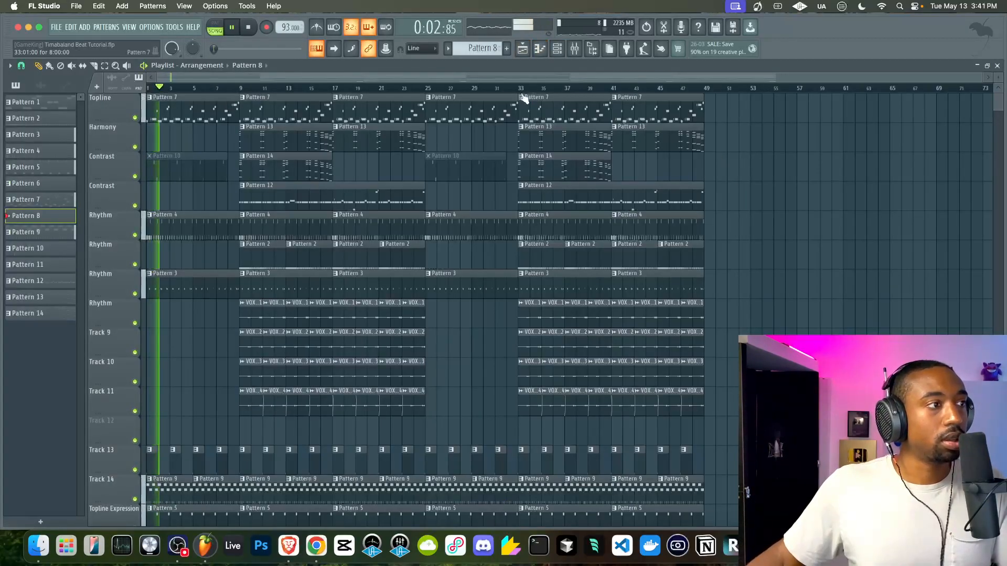
scroll(345, 292, down, 5)
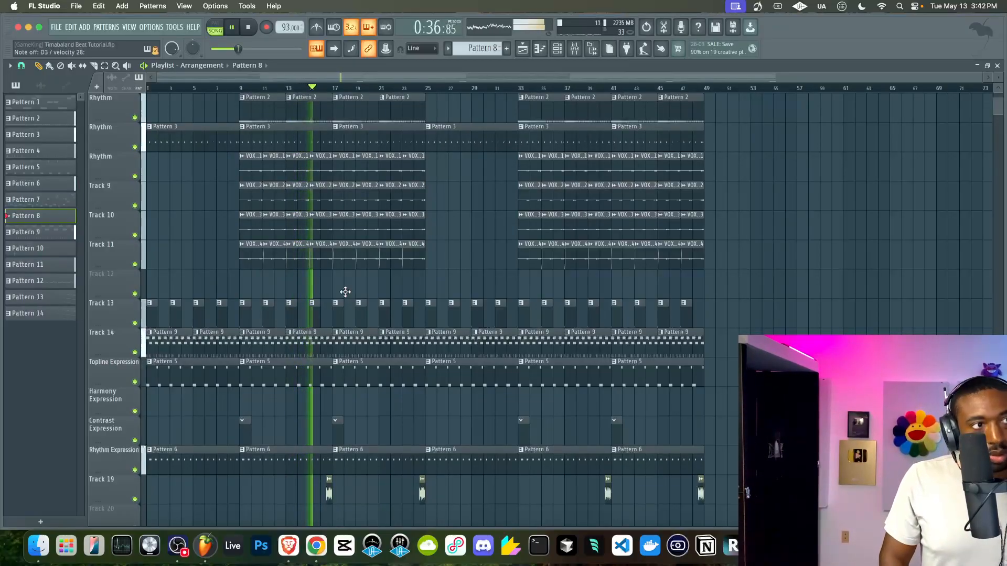
scroll(373, 110, up, 5)
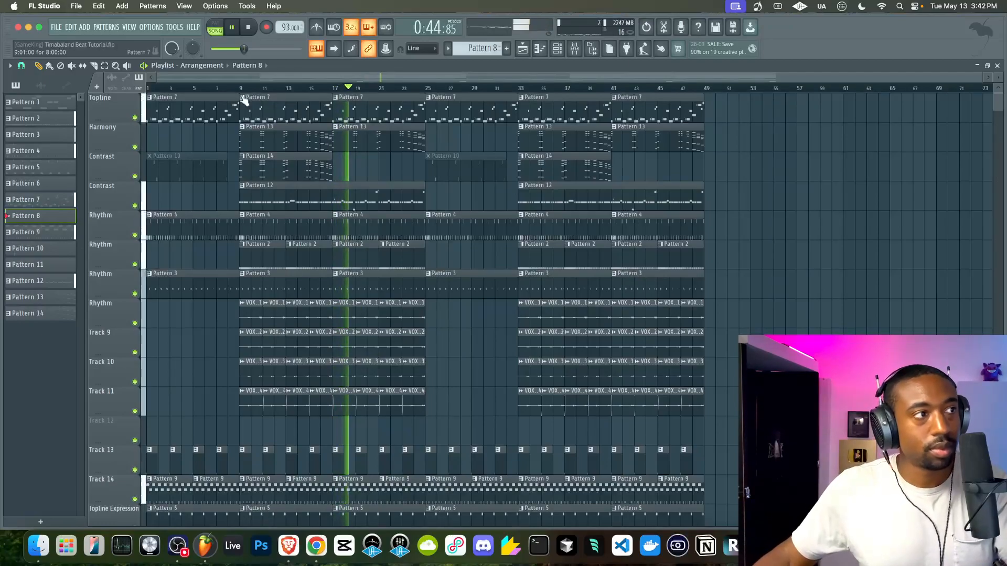
Record a take from bar 5 and delete the microphone audio clip from Track 12.
click(197, 85)
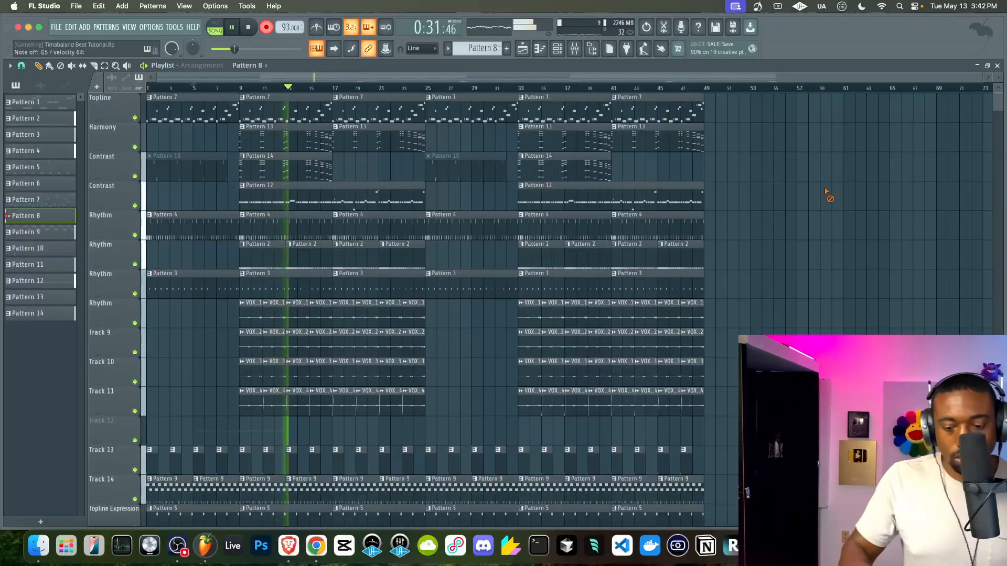
key(space)
scroll(274, 189, down, 10)
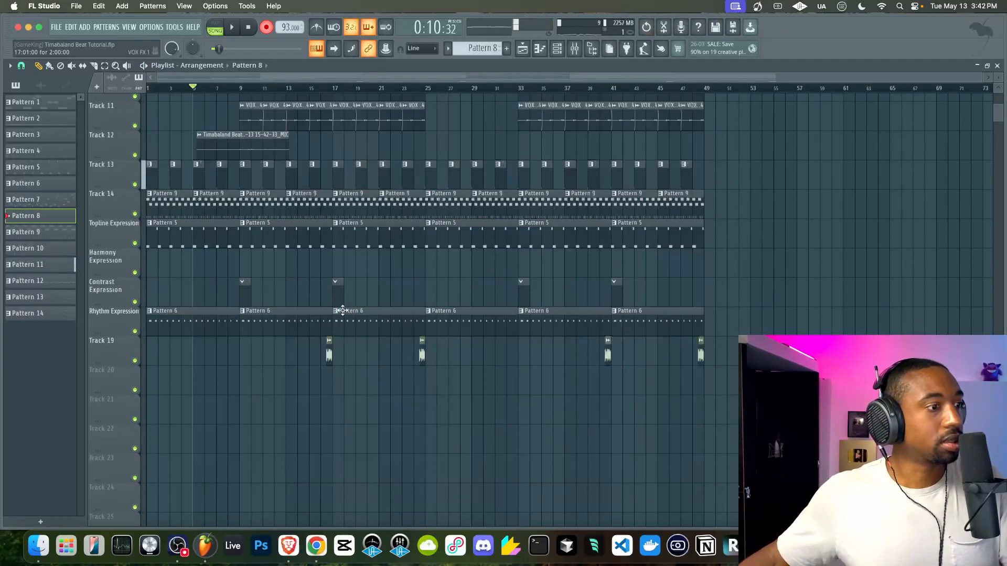
scroll(256, 223, up, 5)
right_click(255, 224)
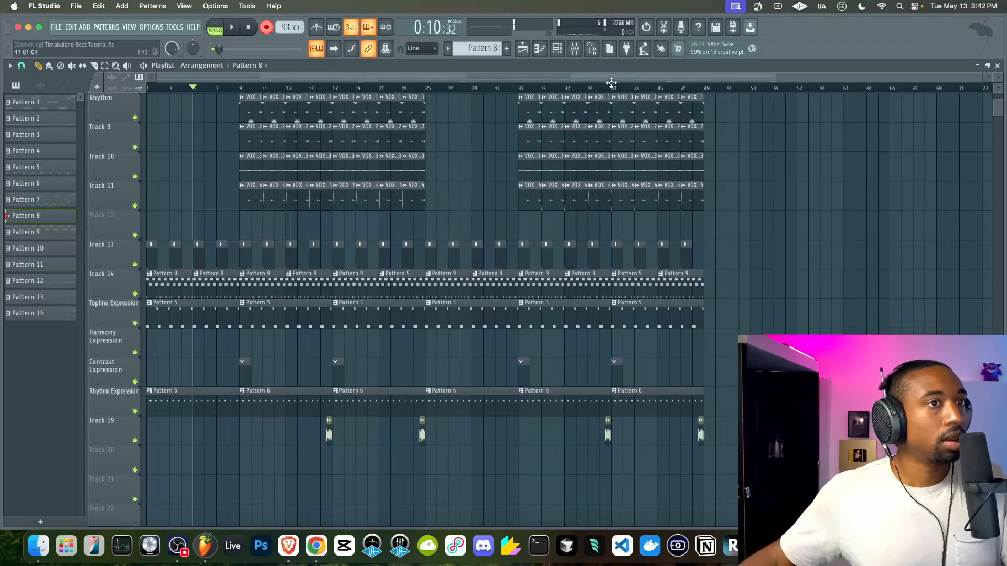
Disarm audio recording on the microphone's mixer track and return to the playlist.
click(579, 49)
click(452, 357)
key(F9)
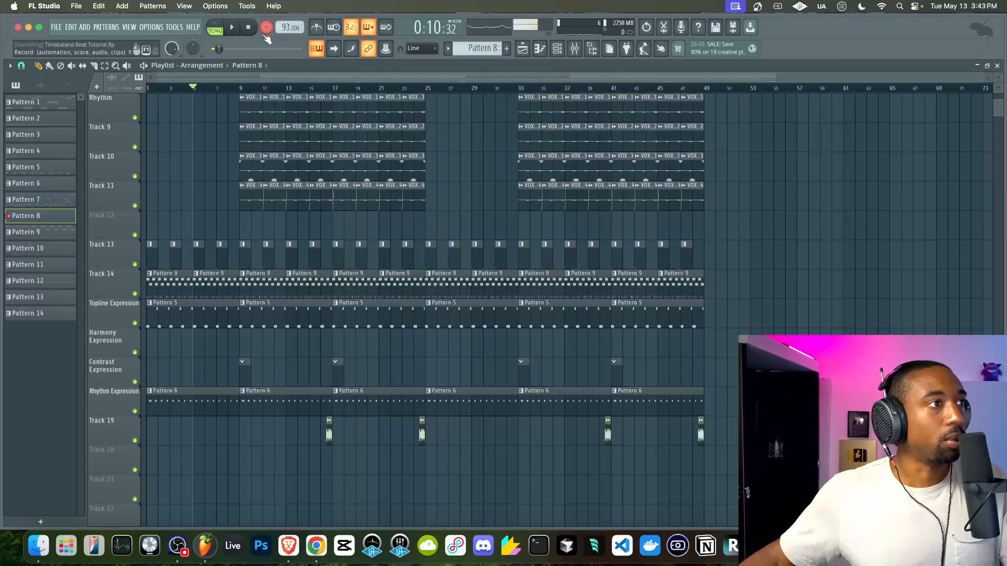
Remove the topline Pattern 7 clip from bars 25–32 and copy the contrast Pattern 12 into that section, trimmed to eight bars.
click(426, 88)
scroll(463, 153, up, 5)
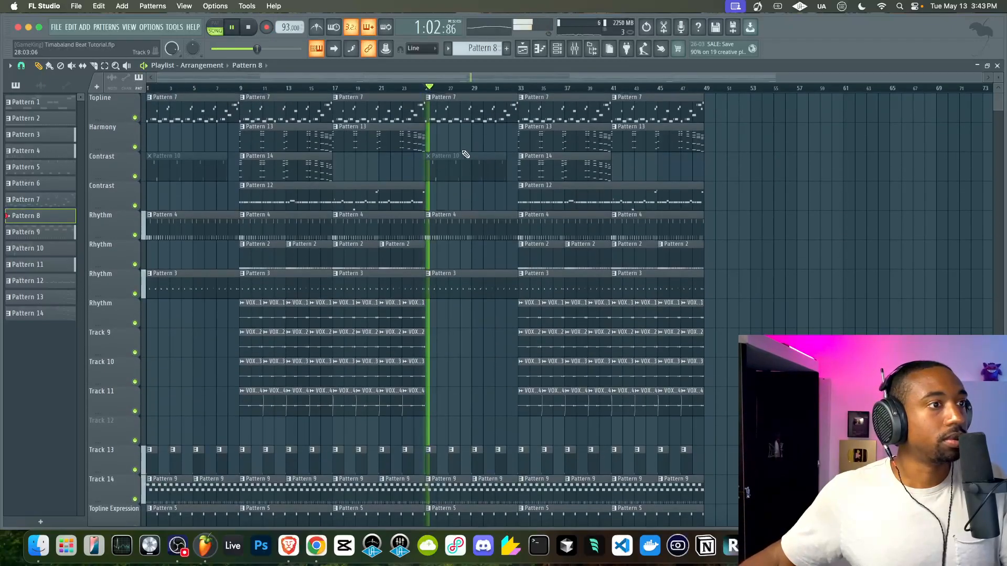
click(403, 88)
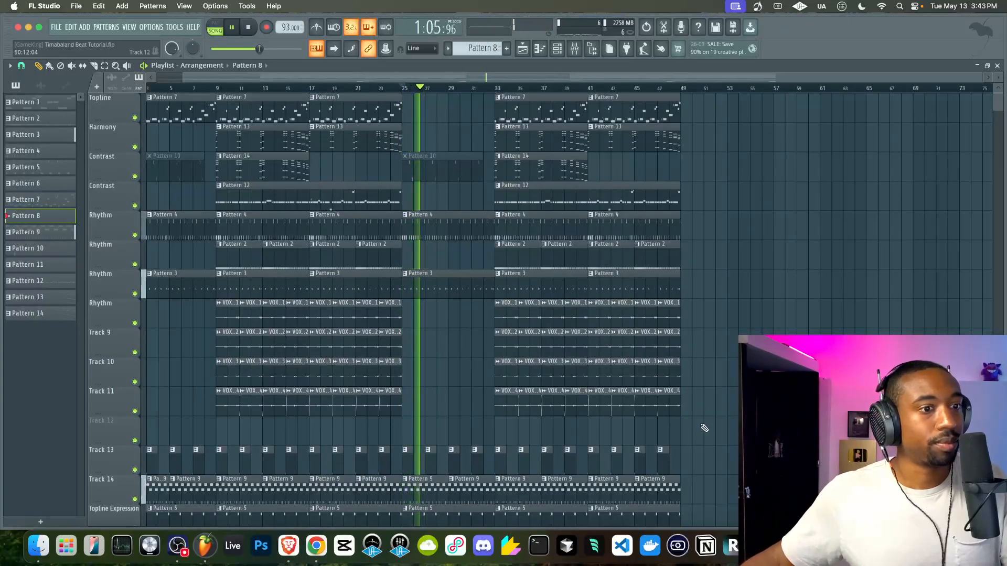
drag(274, 193, 463, 202)
drag(587, 186, 488, 182)
Select bars 25–32 as the playback range and record Yamaha C7 chords into Pattern 8 over the first four bars of it.
drag(502, 91, 444, 97)
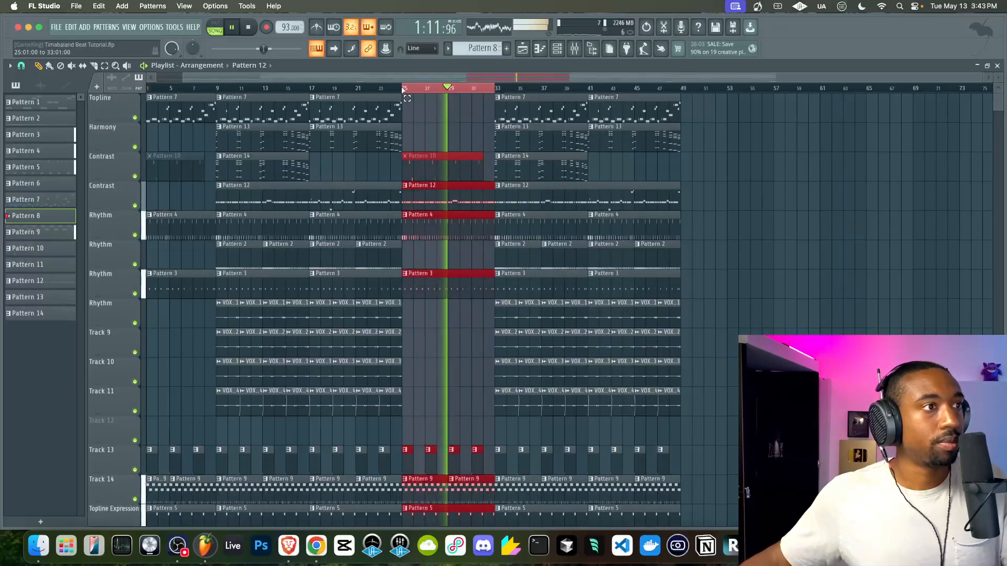
right_click(429, 125)
click(375, 87)
click(558, 49)
click(558, 49)
click(267, 27)
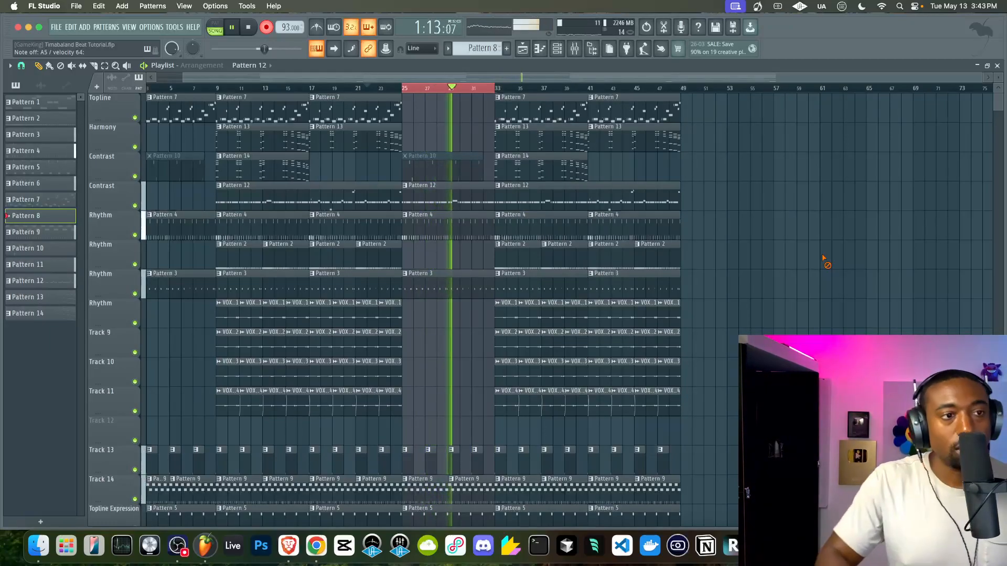
key(space)
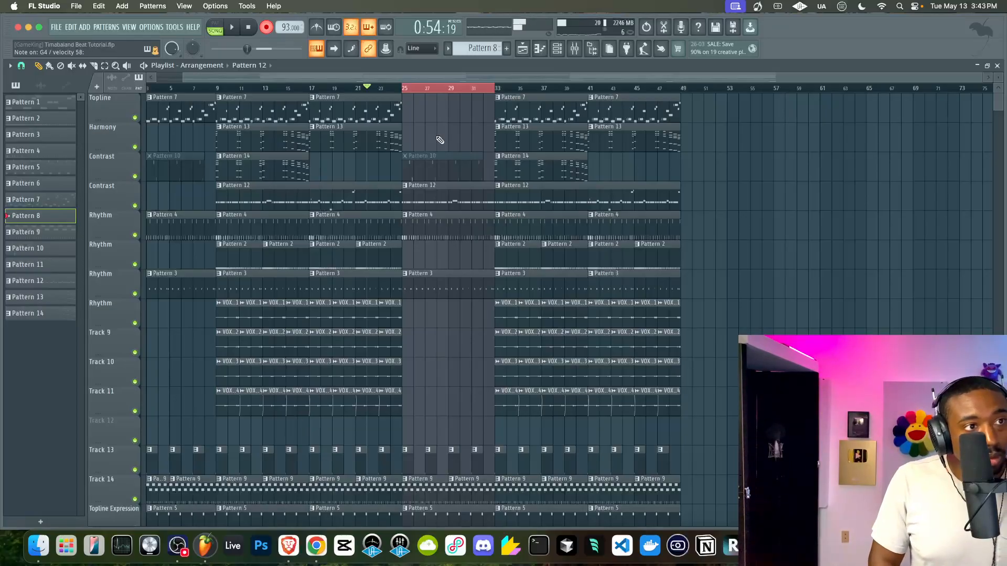
key(space)
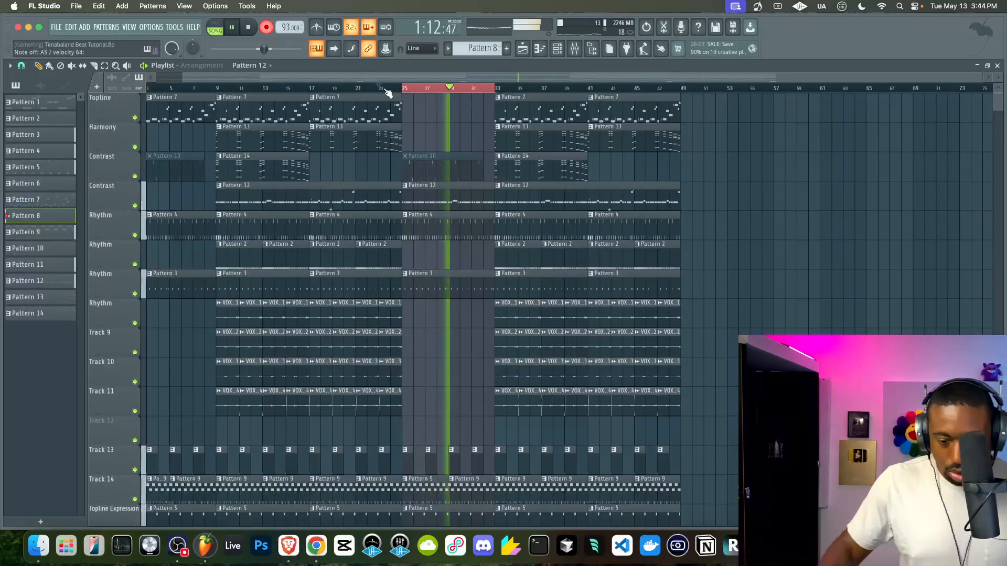
key(space)
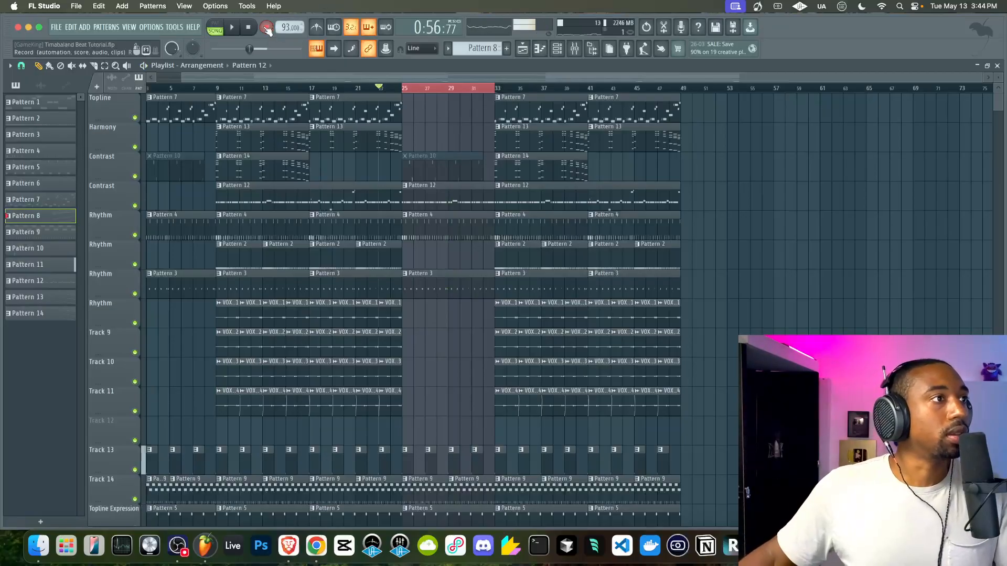
Delete the Pattern 8 clip at bar 9 and trim the start of the bar 17 clip to bar 25.
scroll(415, 206, down, 5)
scroll(416, 206, down, 8)
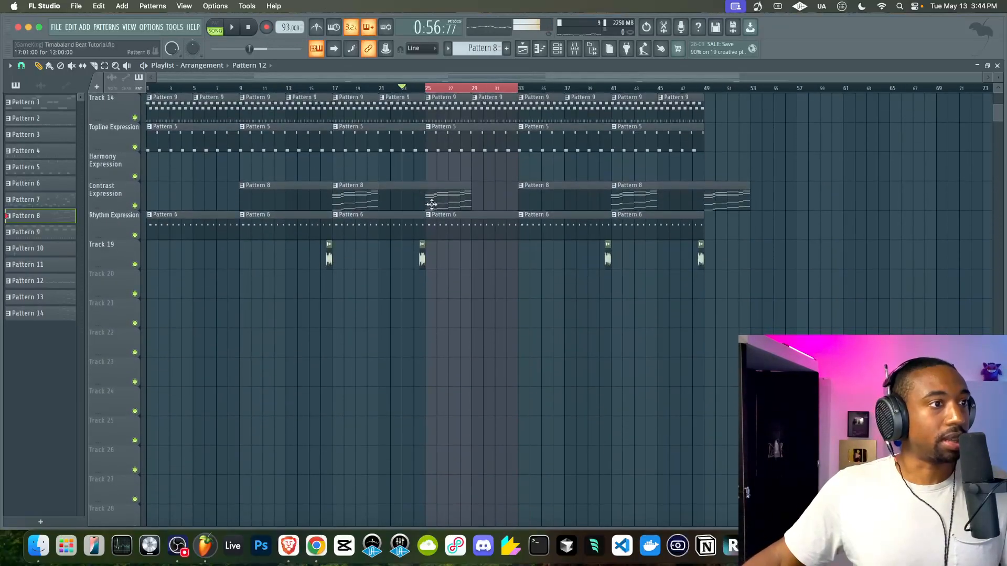
right_click(326, 193)
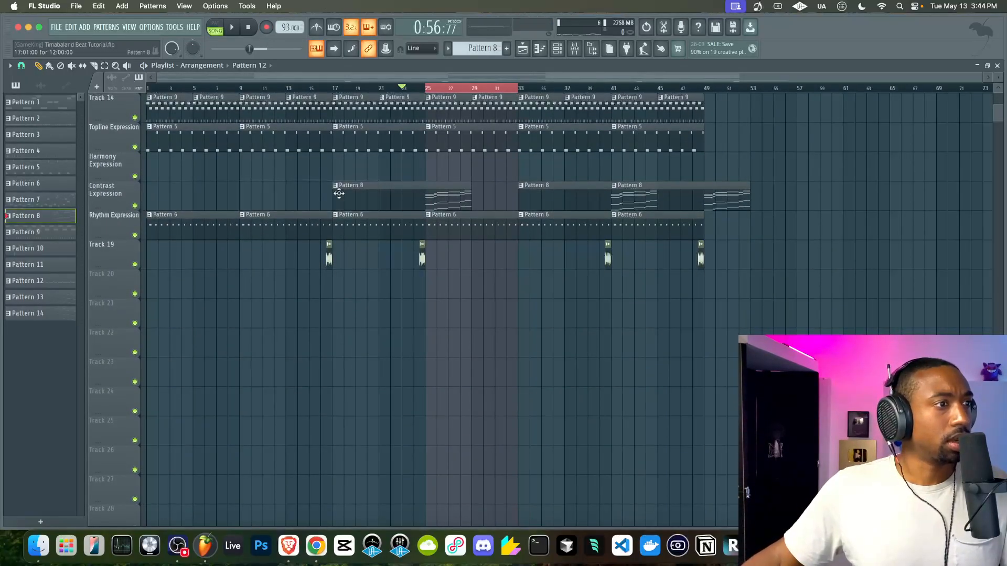
drag(332, 195, 420, 197)
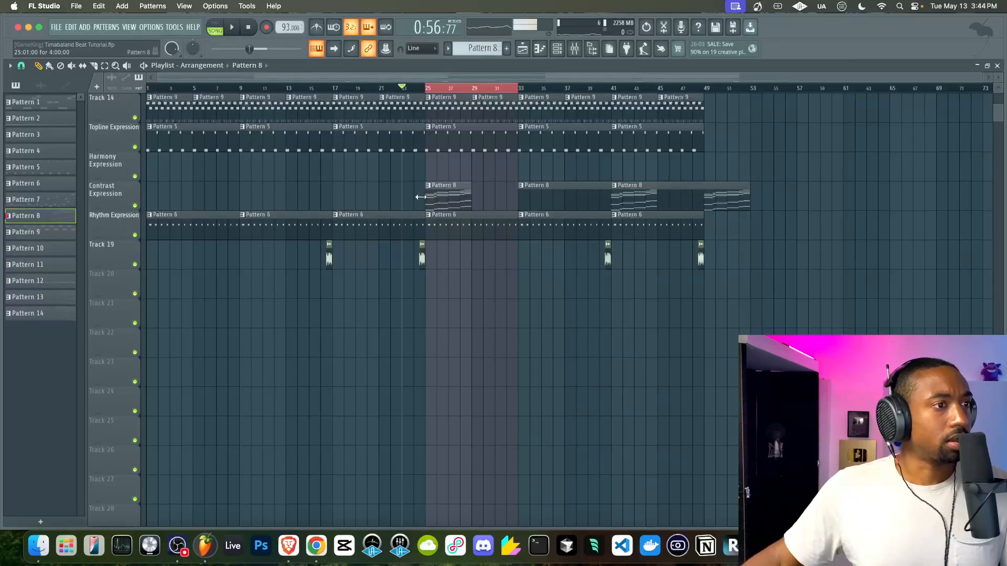
Play the arrangement into bar 25 and check the Yamaha C7 channel in Pattern 8.
click(559, 48)
click(520, 48)
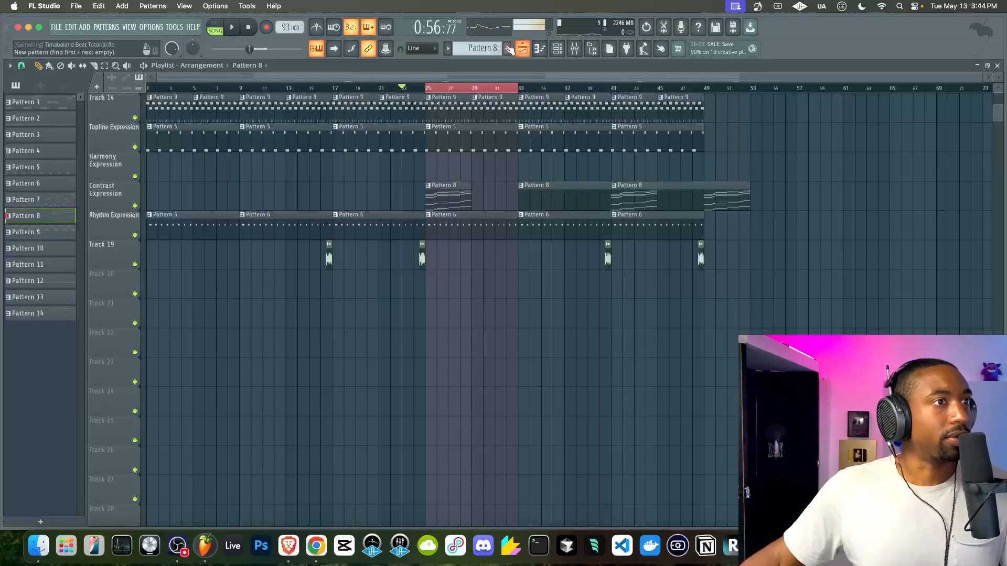
scroll(434, 246, up, 5)
key(space)
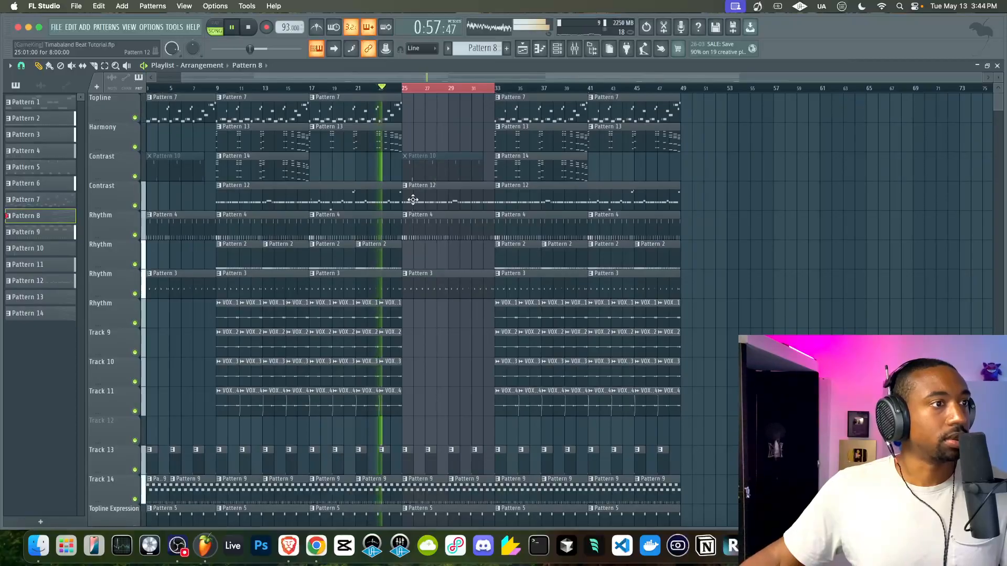
key(F6)
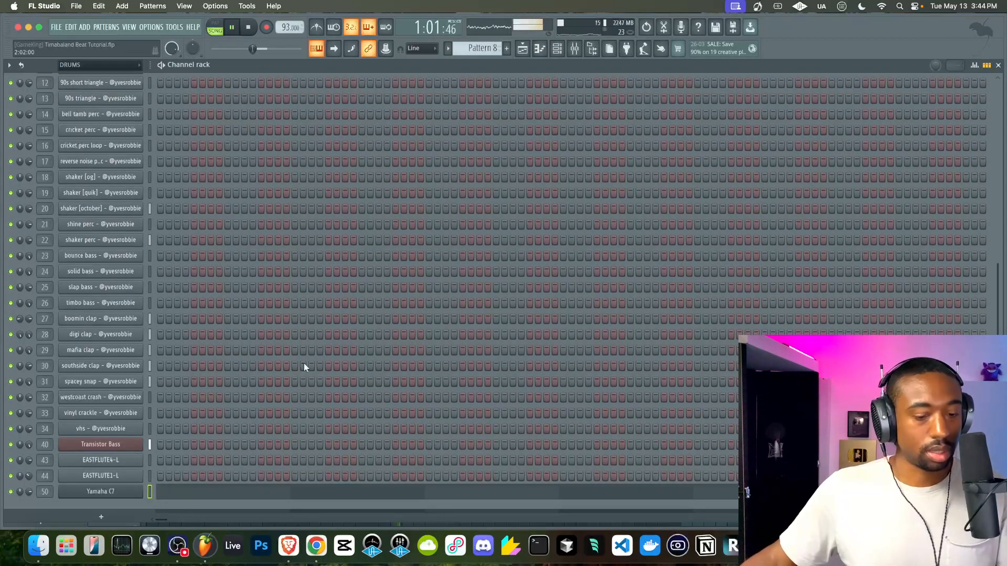
click(523, 48)
scroll(446, 315, up, 5)
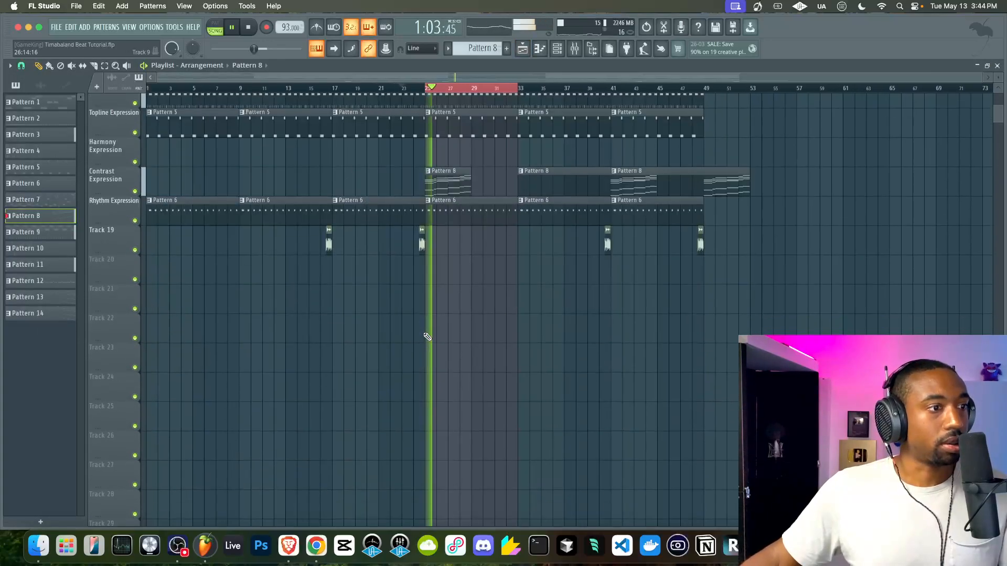
Make the Pattern 8 clip at bar 25 unique, review its Yamaha C7 notes, and save the project.
click(429, 156)
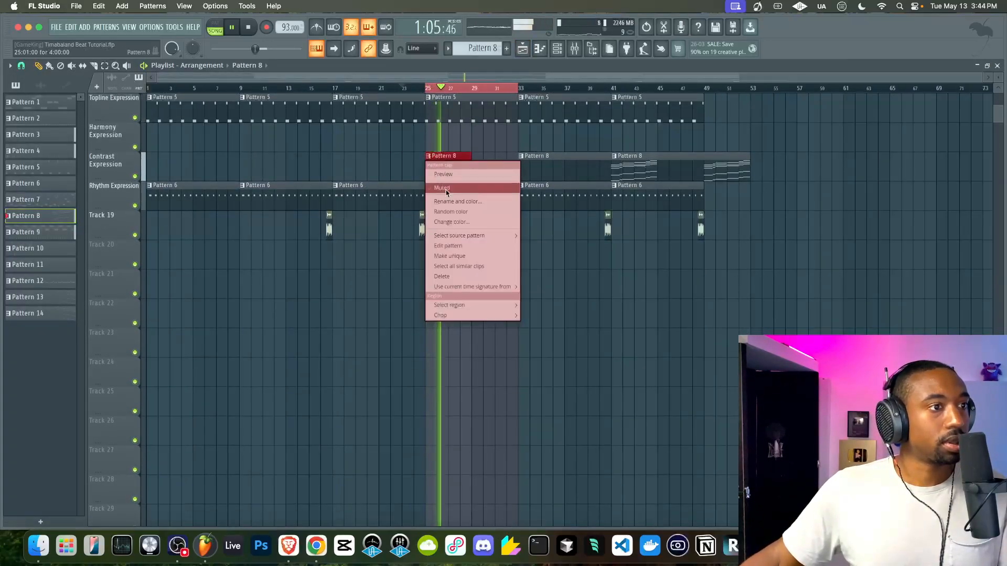
click(449, 255)
double_click(447, 171)
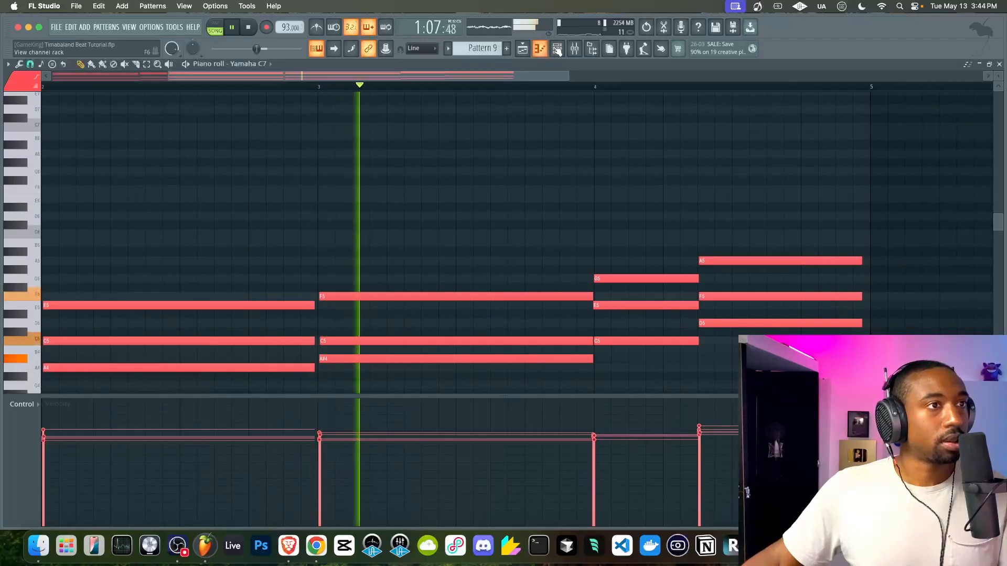
key(F6)
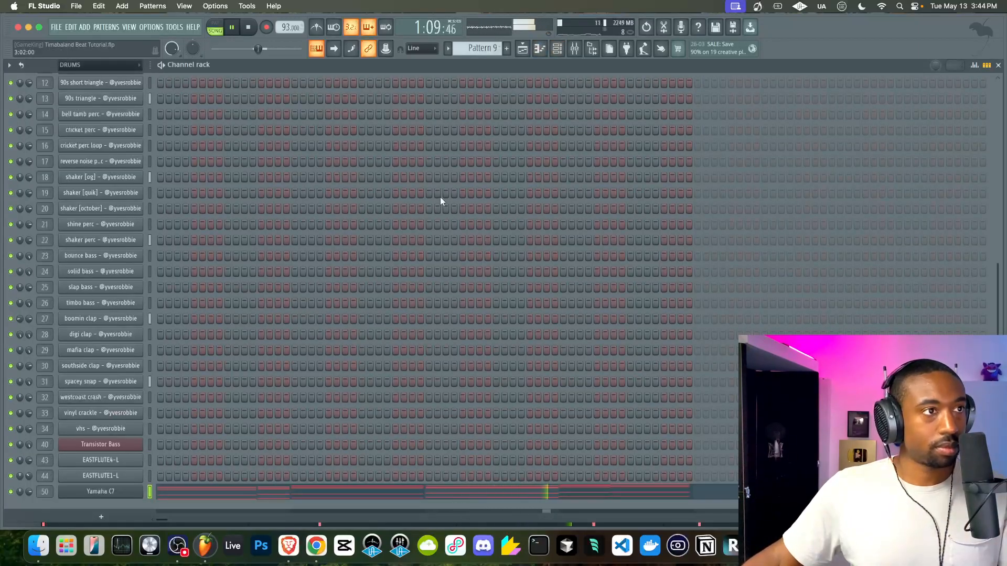
click(522, 48)
key(space)
key(super+s)
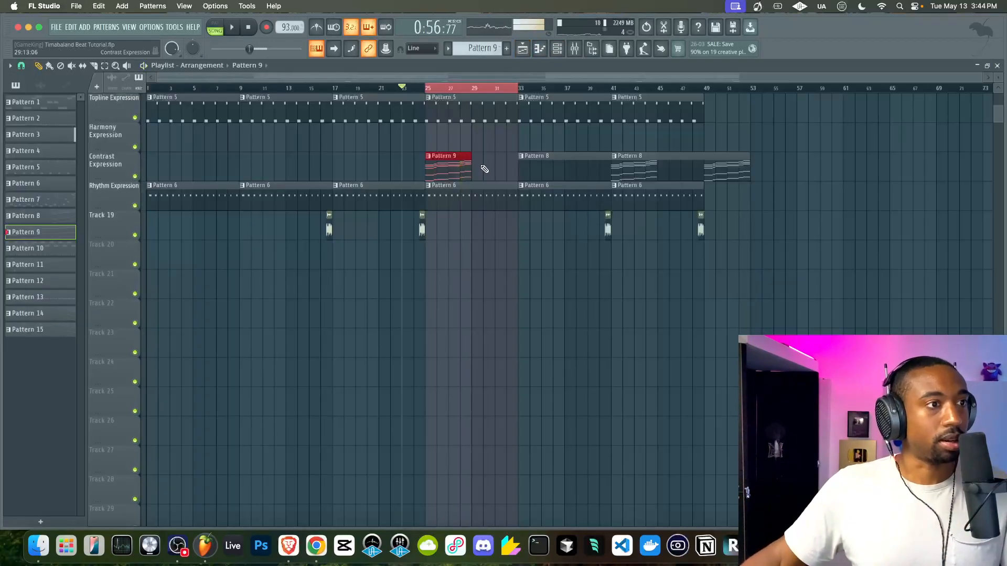
Create a new pattern and paste the Yamaha C7 chords into the Default channel of the INSTRUMENTS group.
scroll(496, 167, up, 10)
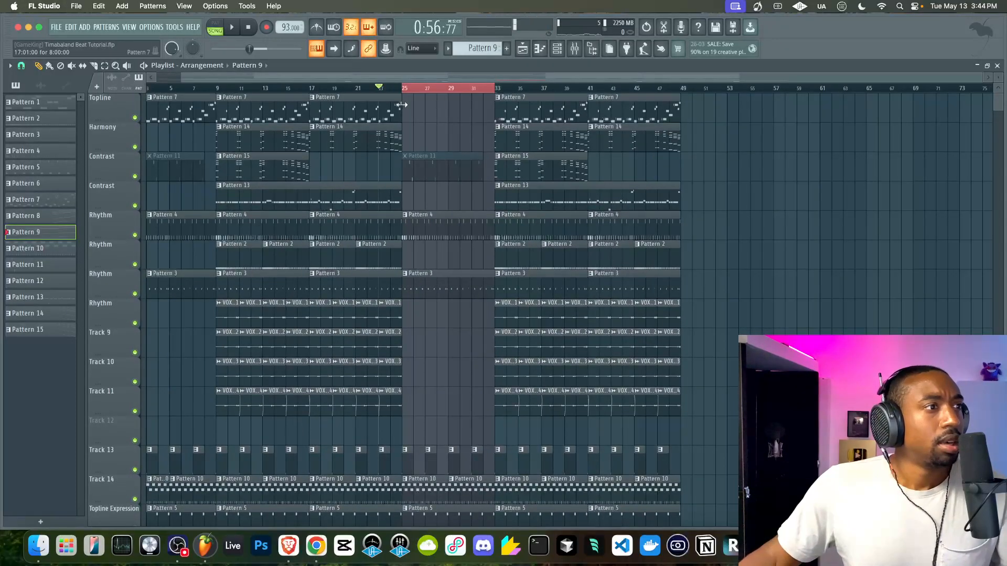
click(557, 49)
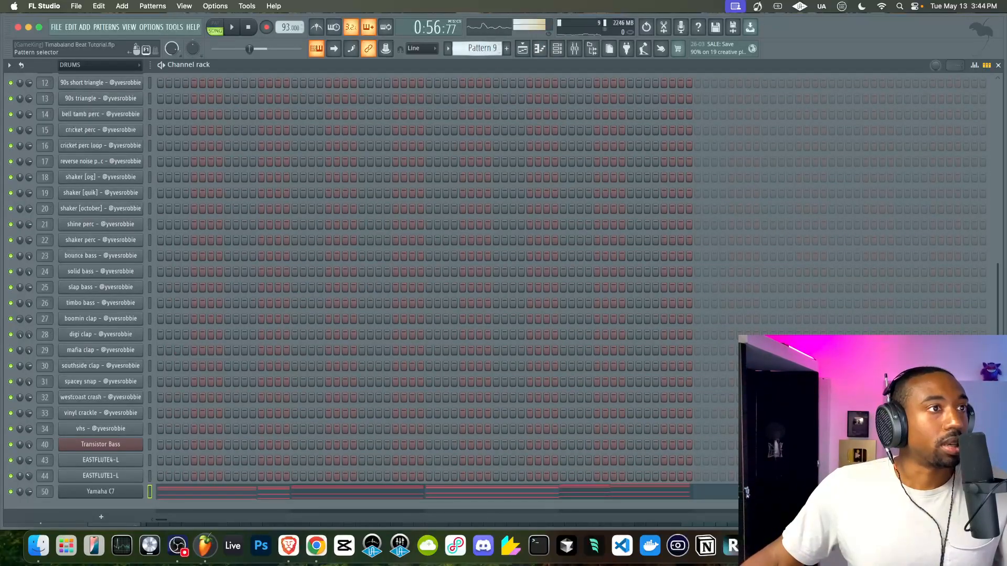
scroll(493, 48, down, 1)
click(481, 48)
click(579, 52)
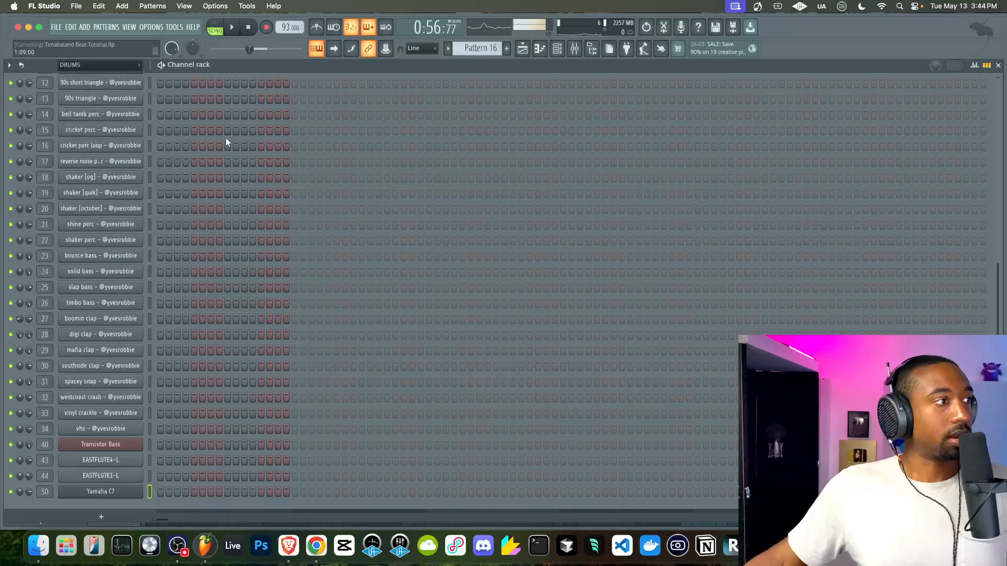
click(115, 68)
click(133, 111)
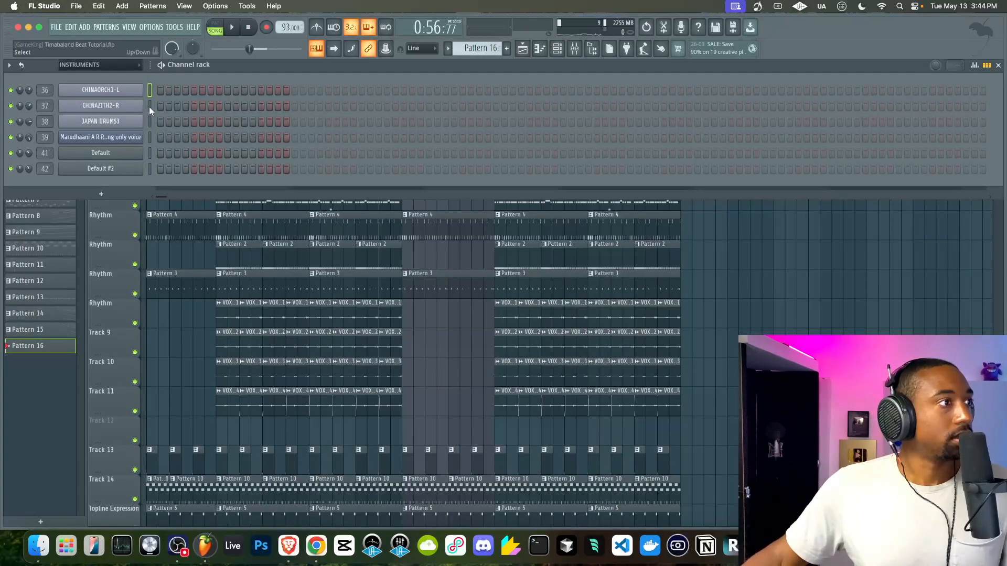
click(149, 151)
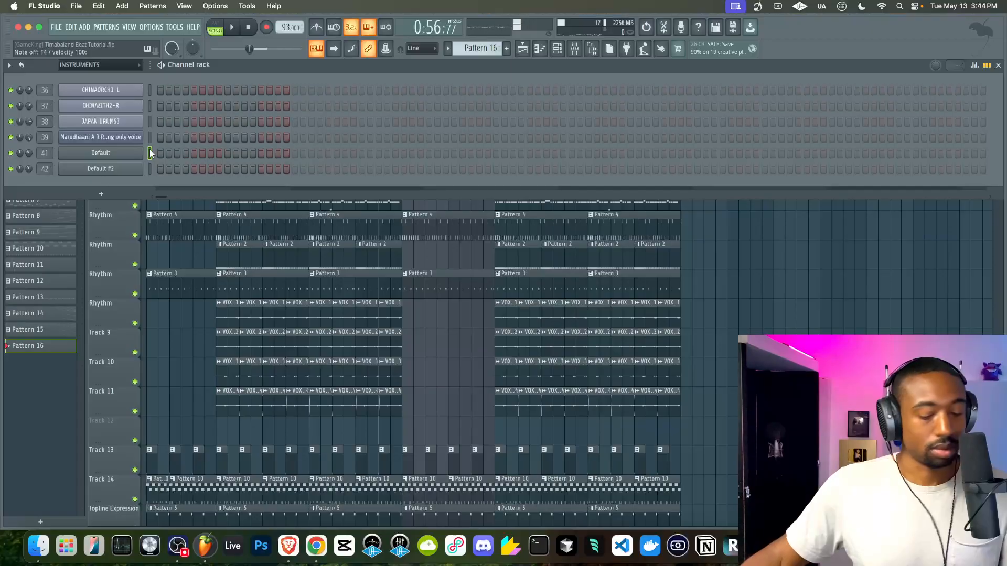
key(super+v)
key(F6)
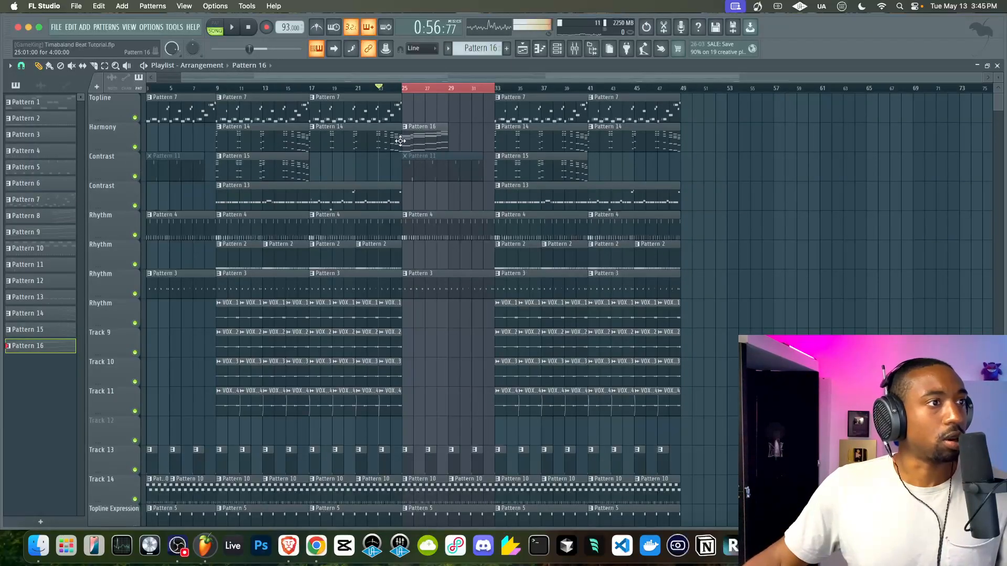
Place Pattern 16 on the Harmony track at bars 25 and 29 and play the section.
key(space)
drag(454, 140, 444, 140)
click(403, 89)
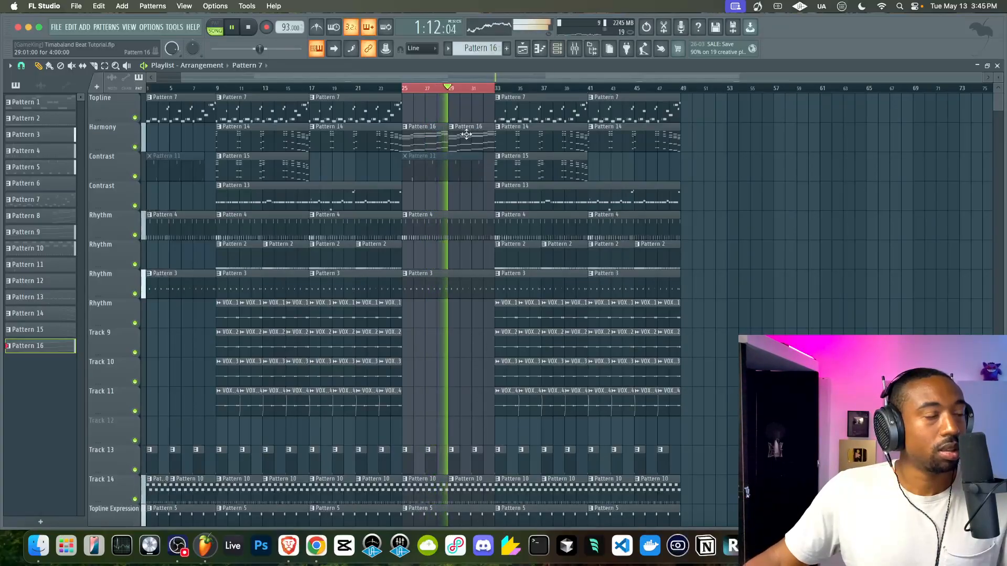
key(space)
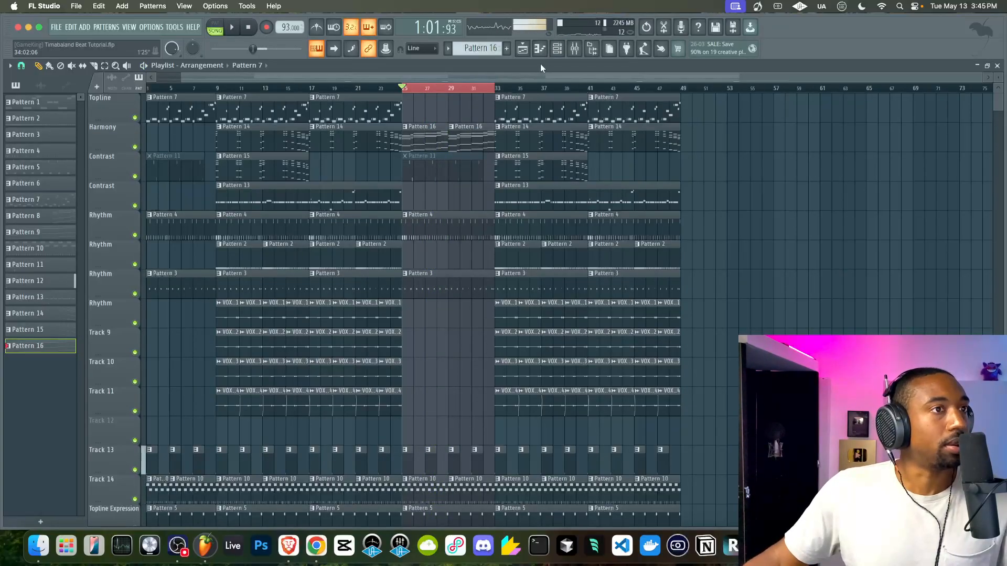
Clone the Default instrument channel and paste the chords into the clone.
click(561, 50)
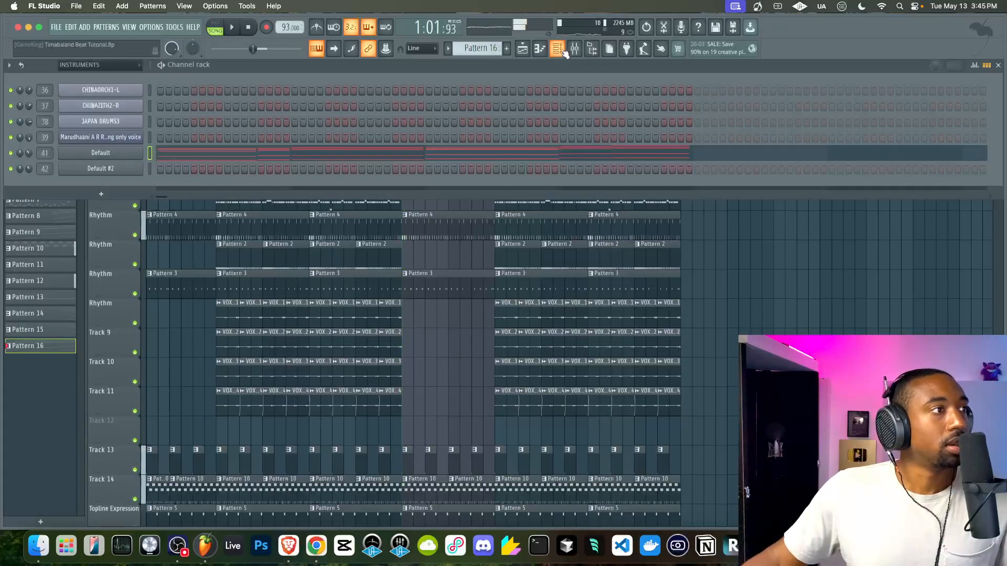
right_click(127, 153)
click(172, 152)
click(545, 99)
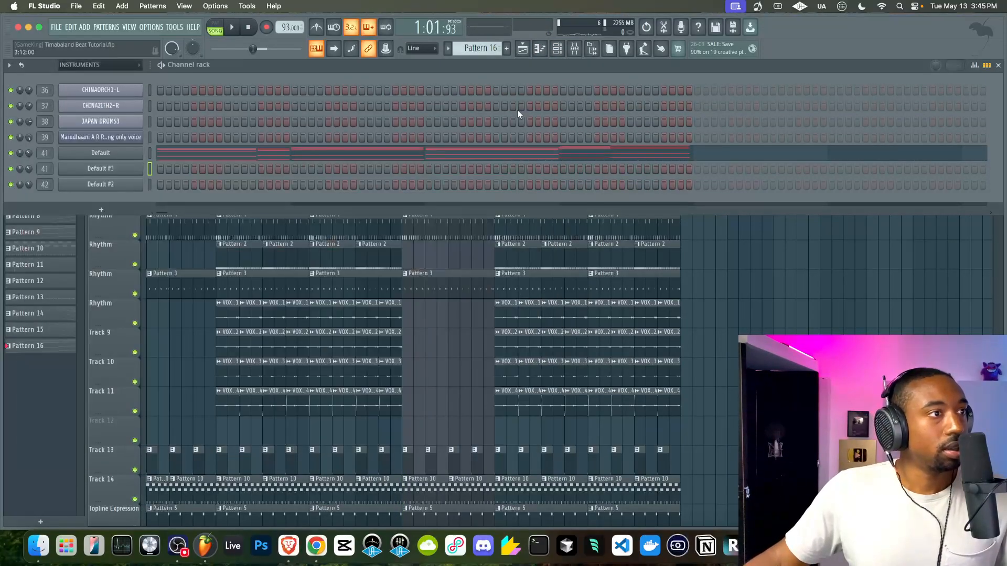
click(152, 153)
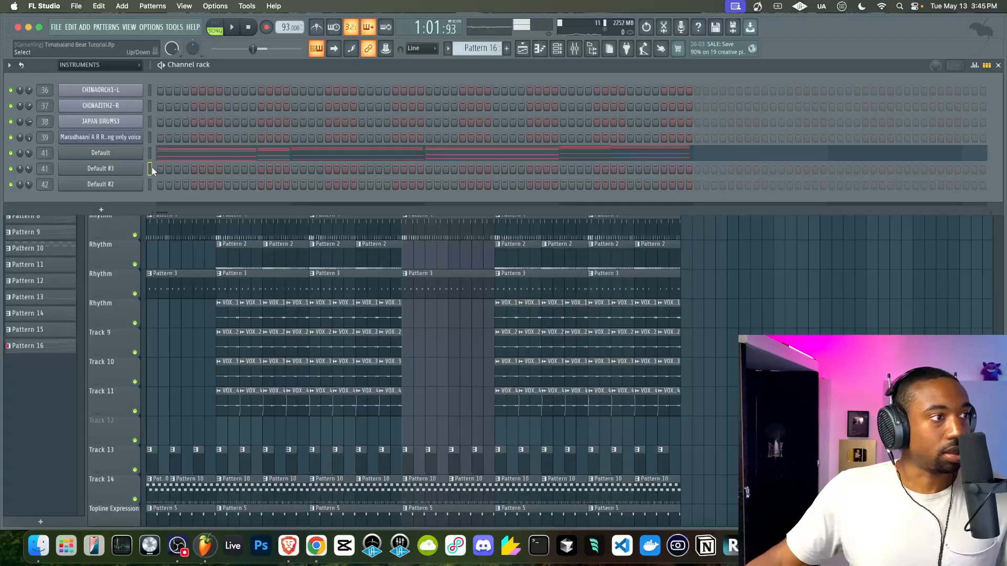
key(super+v)
Cut the chords from the original Default channel and set the clone's volume to 29% while the section plays.
key(space)
drag(29, 169, 28, 182)
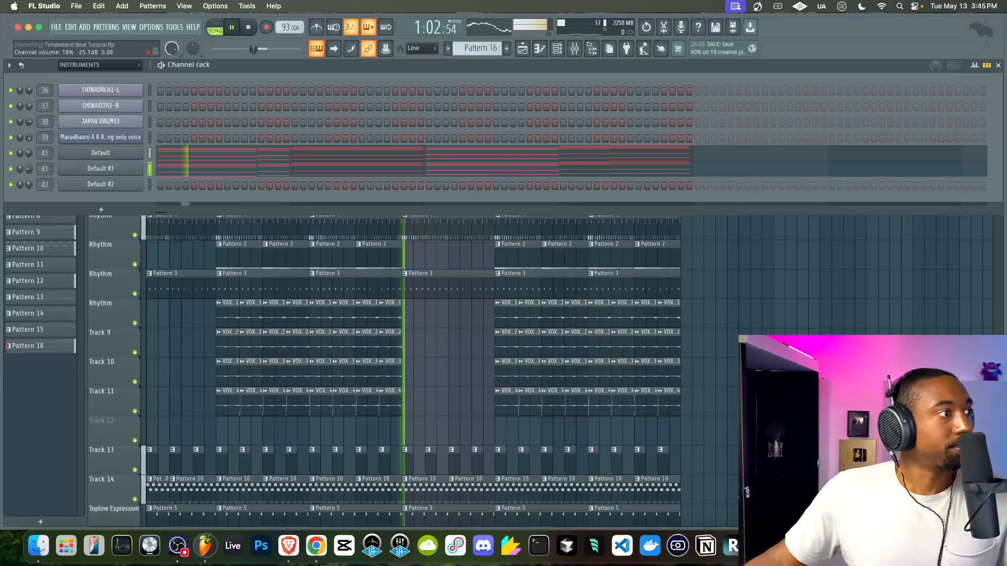
click(153, 149)
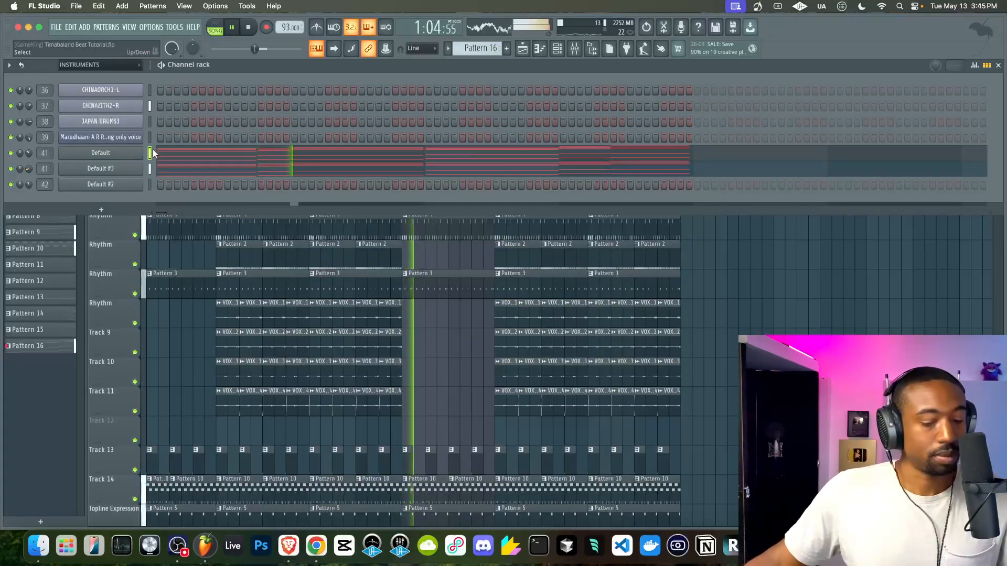
key(super+x)
key(space)
key(space)
key(space)
drag(29, 169, 29, 164)
key(space)
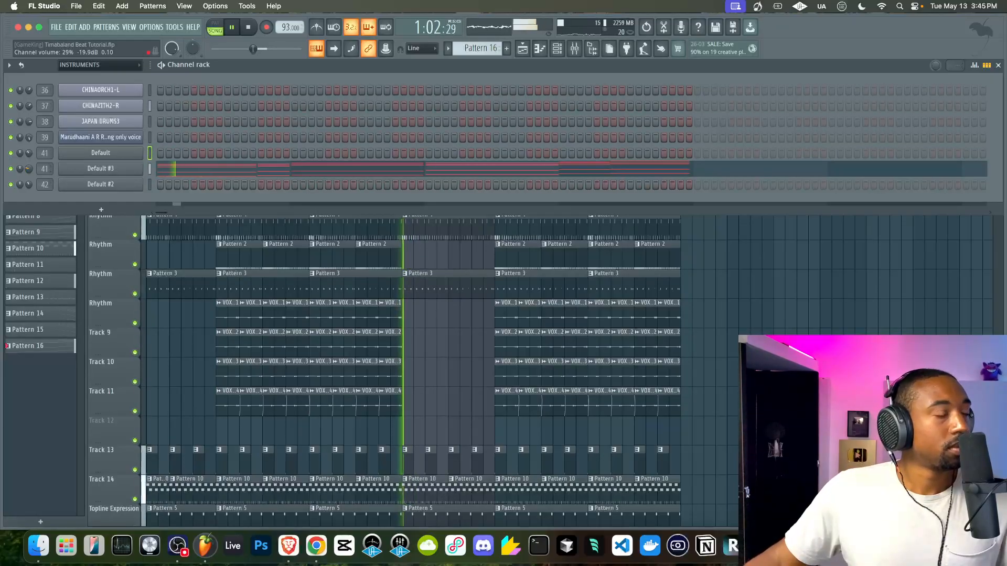
key(F6)
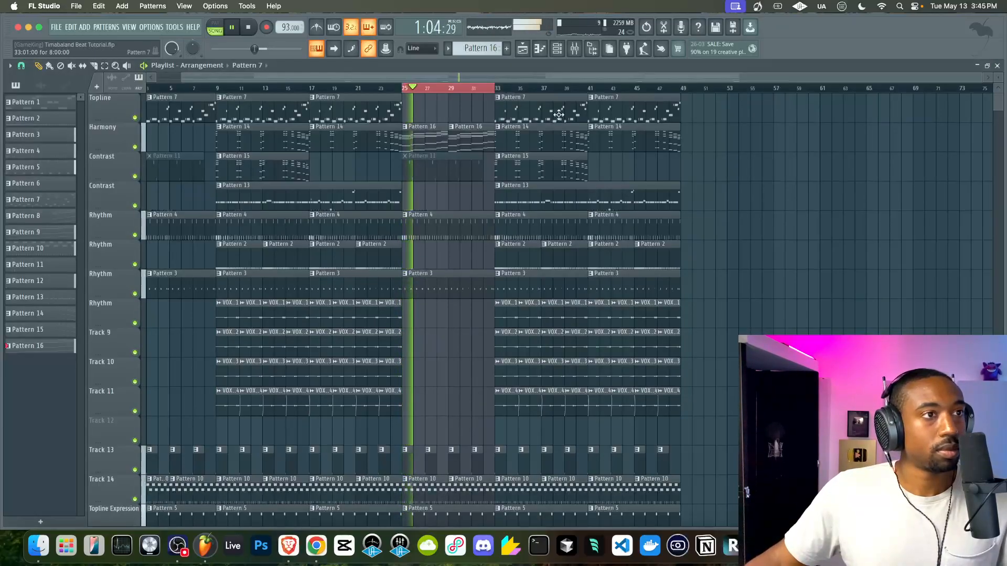
Create another empty pattern and switch the channel rack to the DRUMS group.
key(F6)
key(F4)
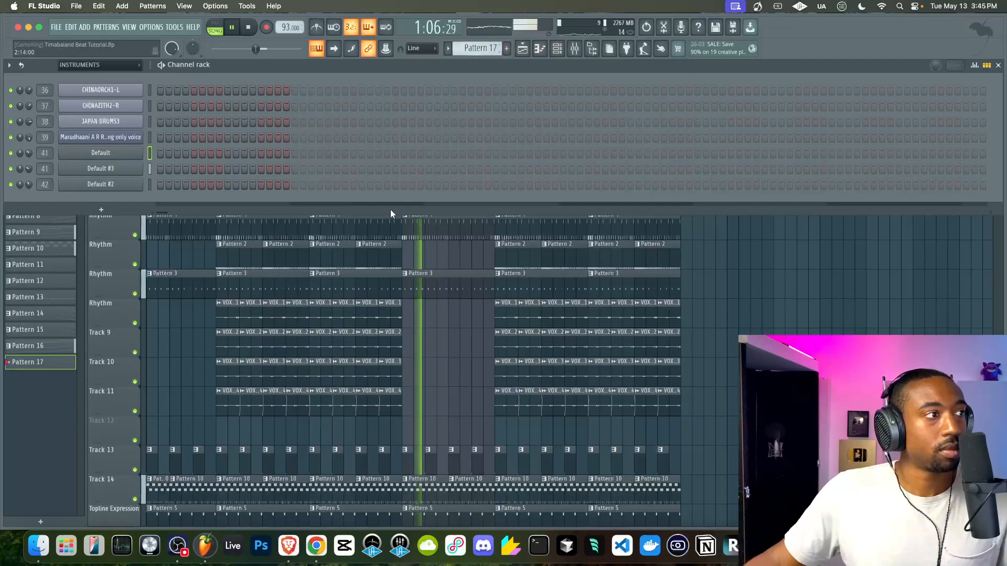
click(194, 153)
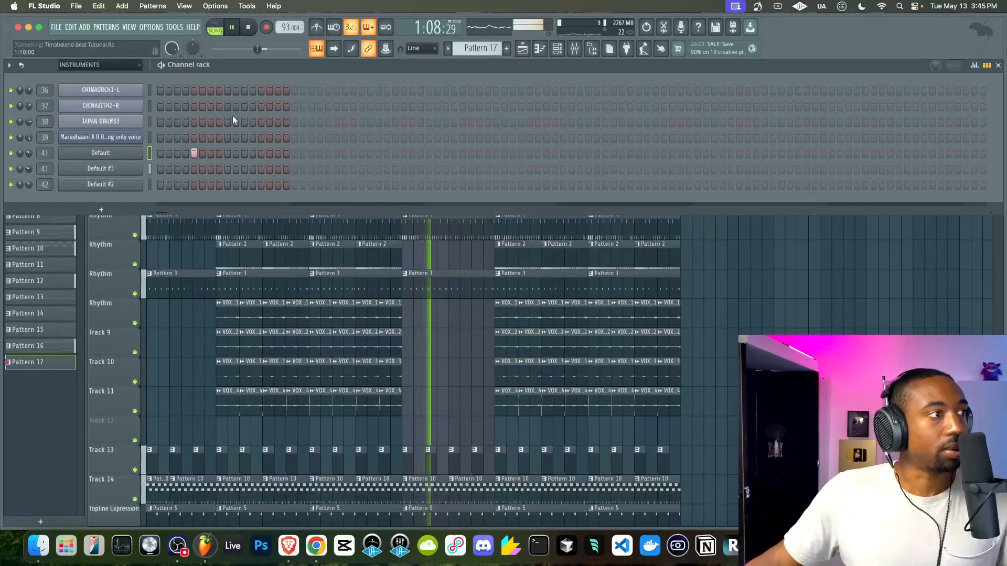
click(194, 153)
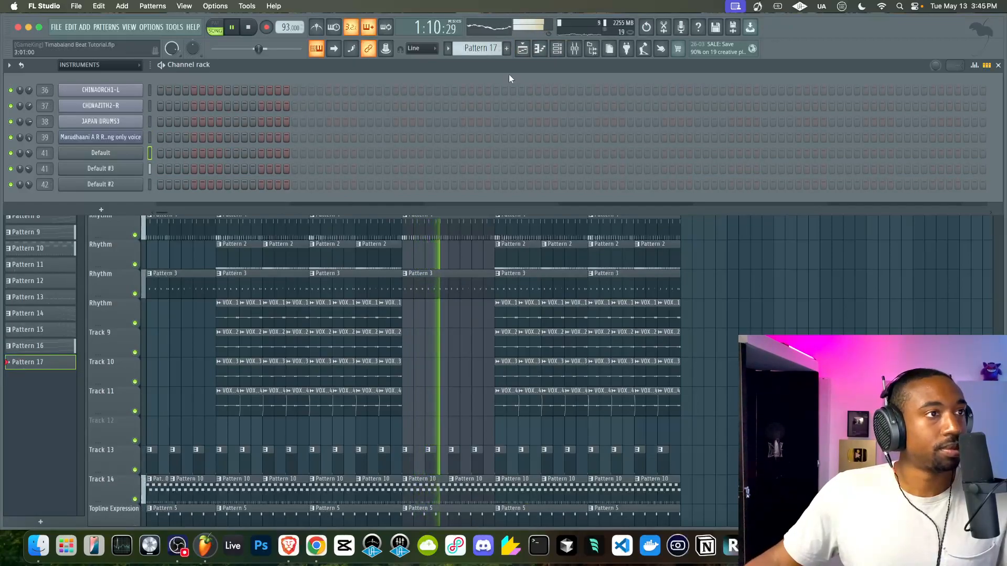
click(125, 65)
click(69, 100)
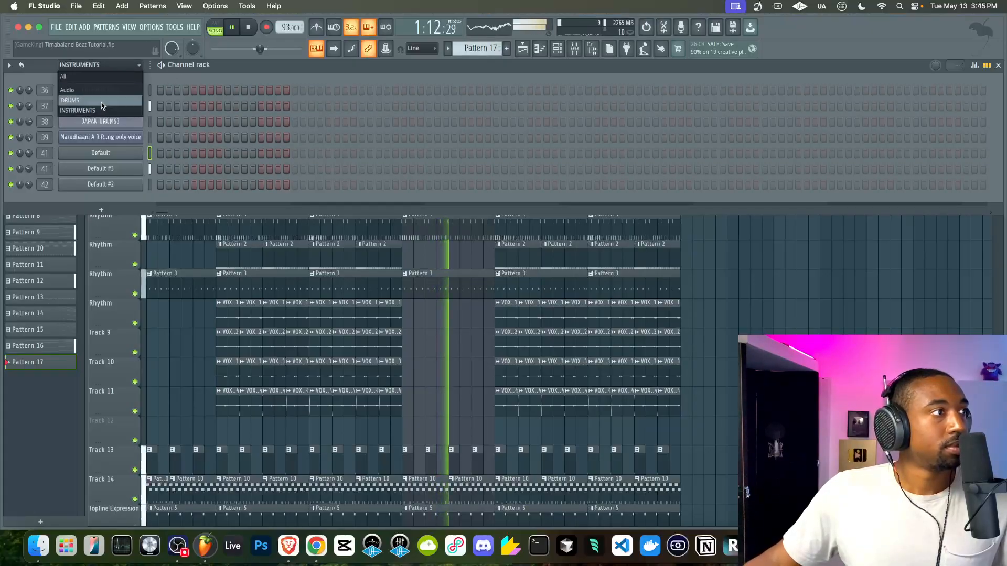
Arm the MIC mixer track for recording and return to the playlist.
scroll(171, 260, down, 1)
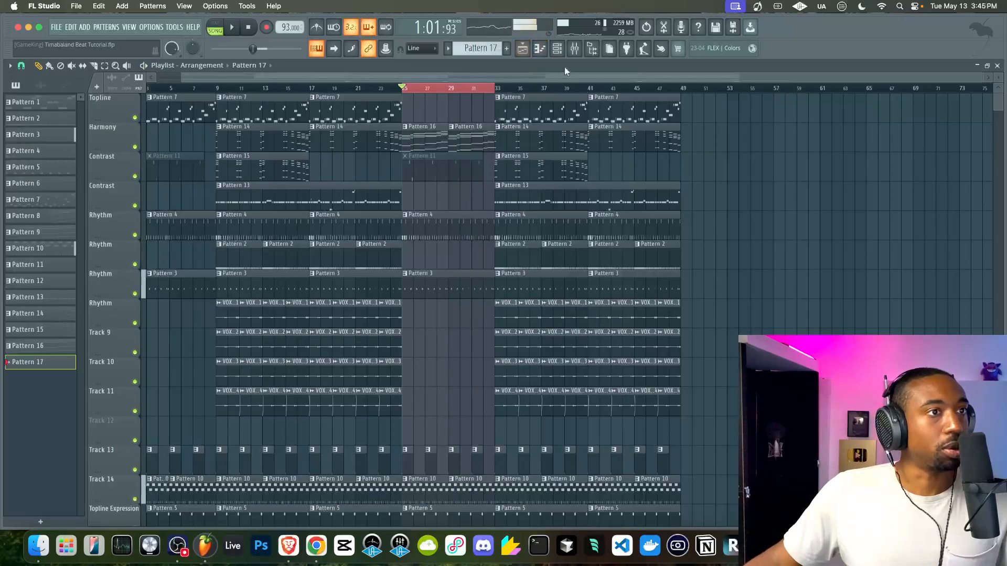
click(577, 47)
click(454, 201)
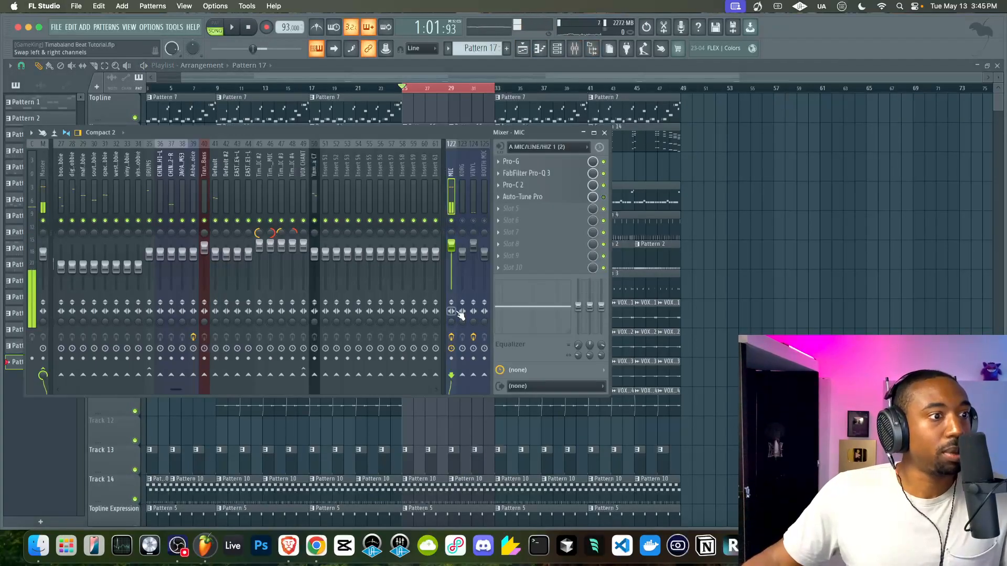
click(454, 358)
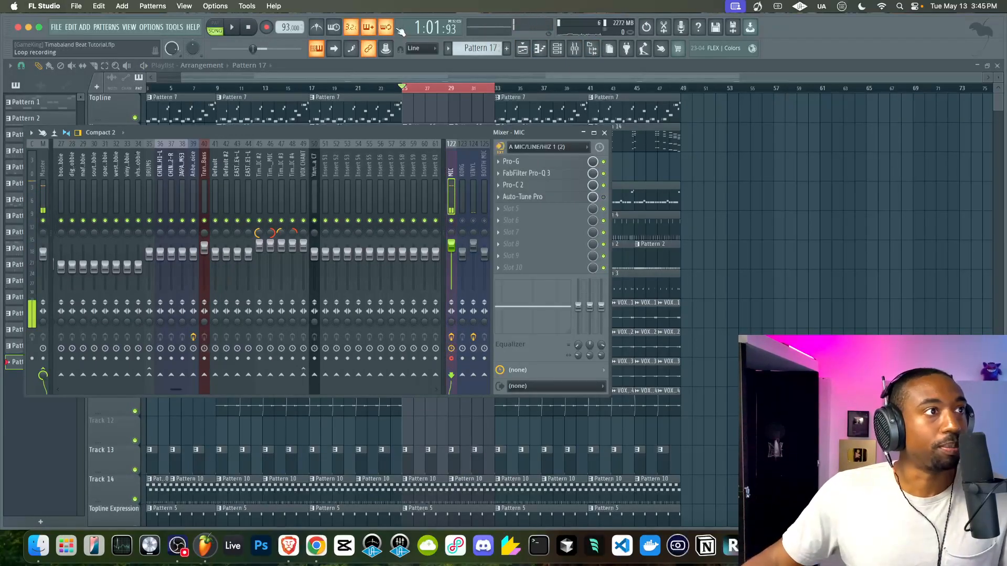
key(F9)
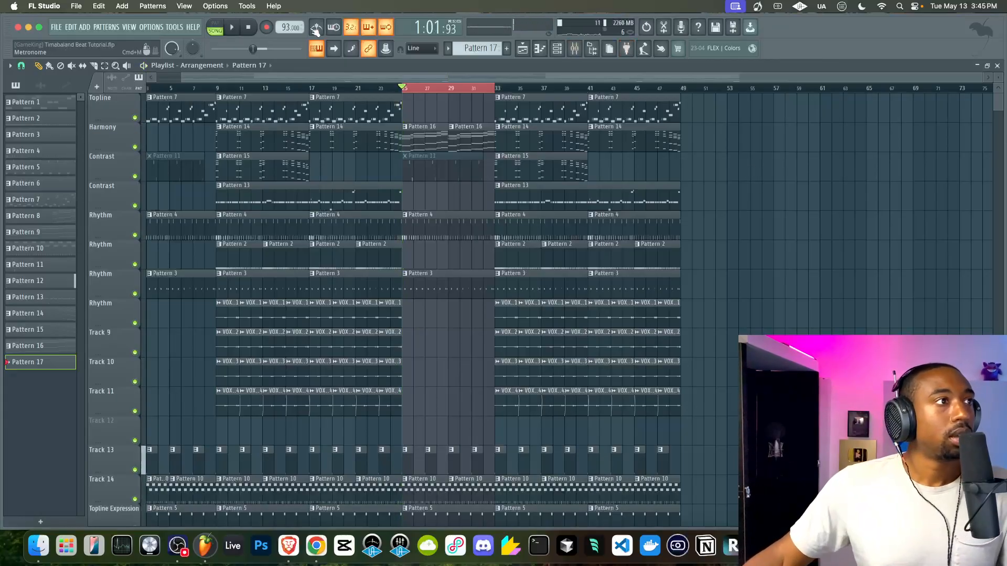
Loop-record vocal takes from the microphone over bars 25–32, stop recording and play the section back.
key(space)
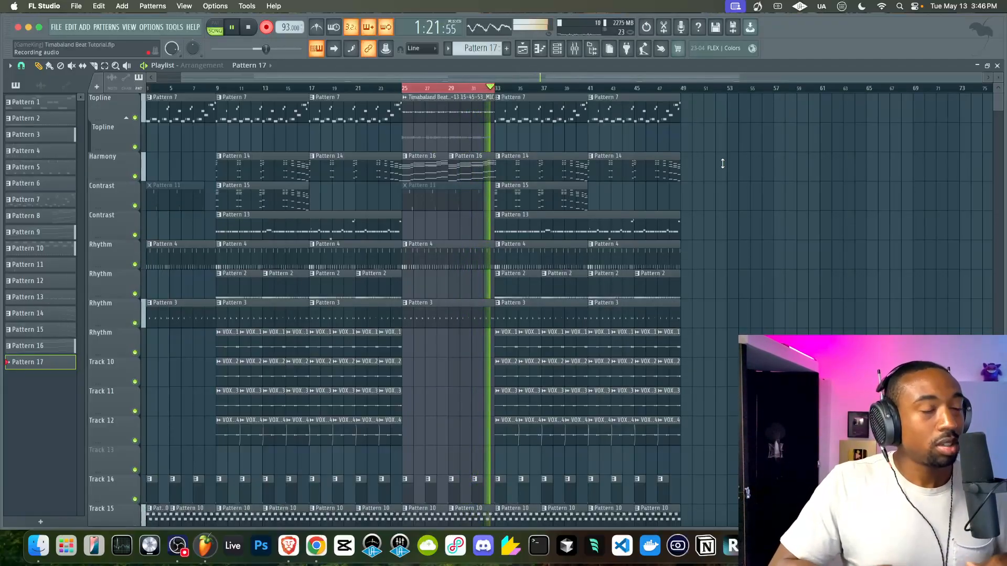
key(space)
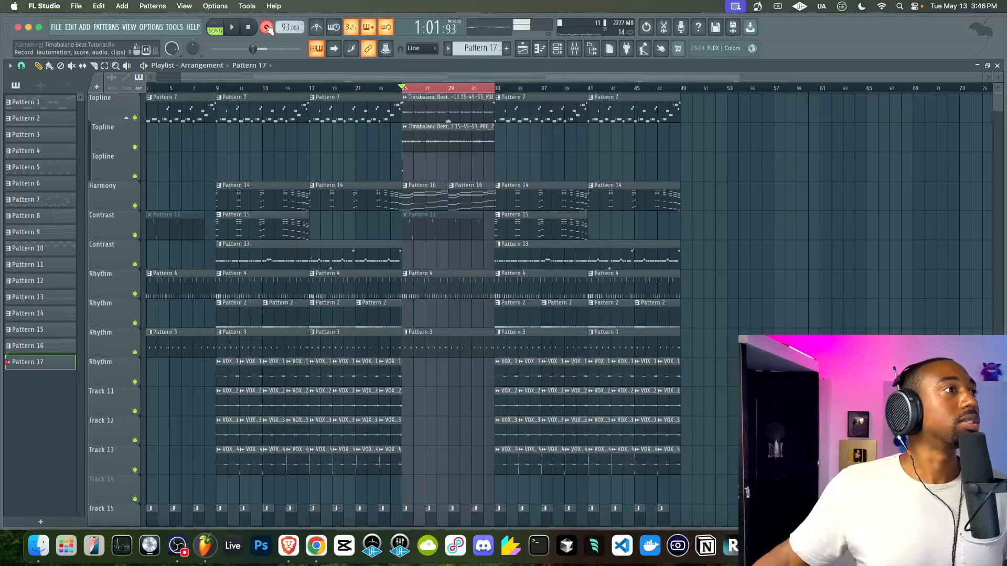
key(space)
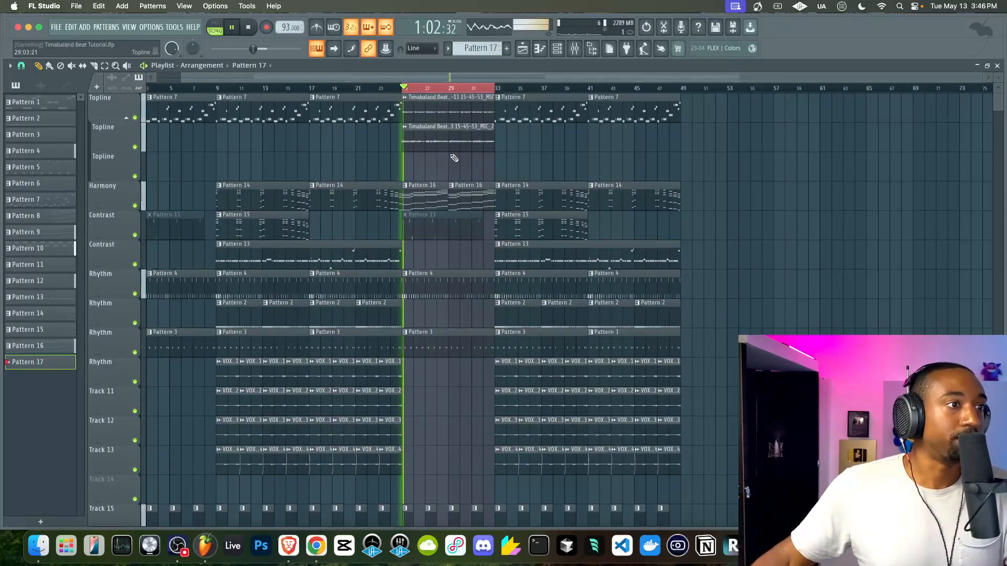
Route the two recorded MIC audio clips to their own mixer tracks 51 and 52.
double_click(445, 106)
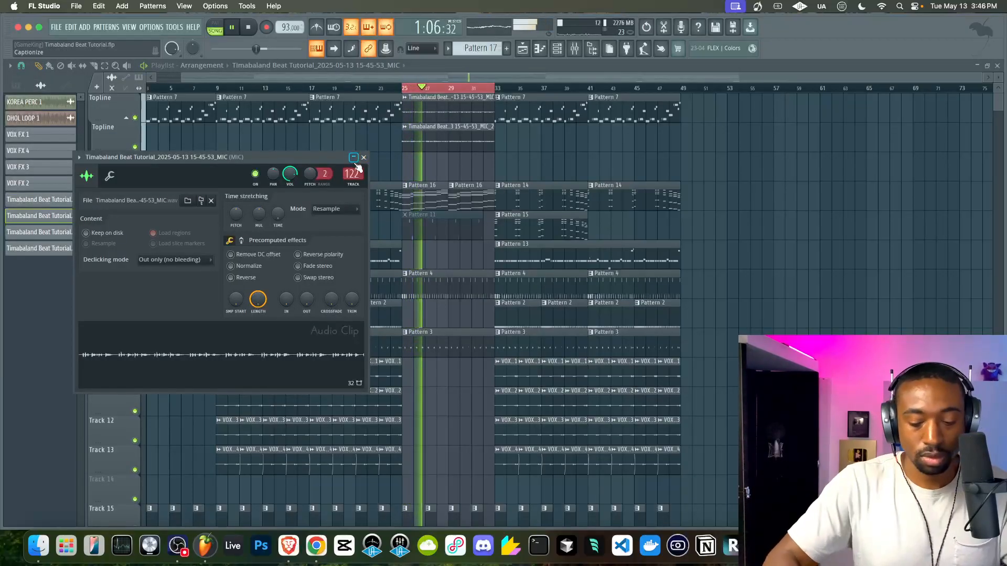
key(F9)
key(F9)
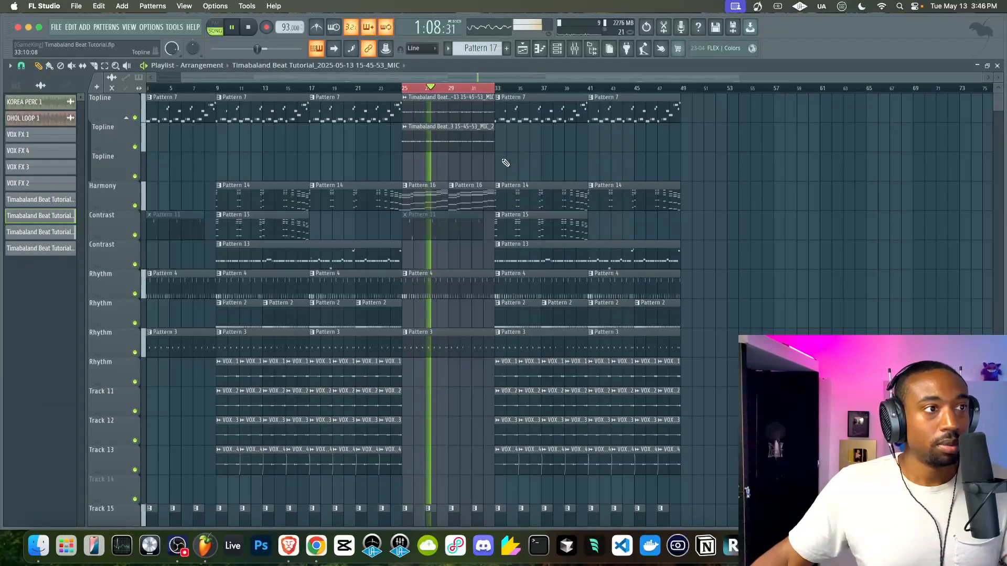
double_click(471, 138)
key(F9)
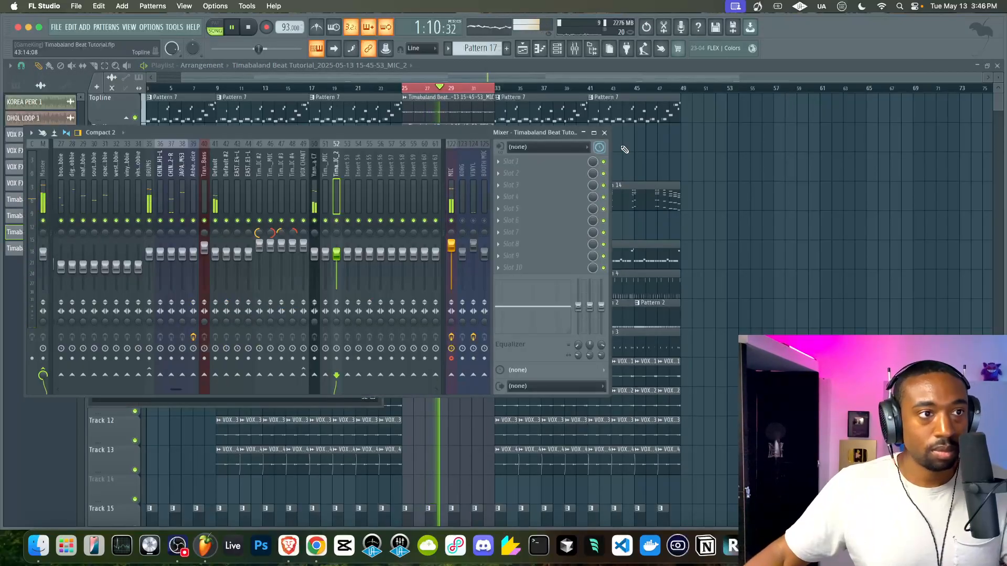
Open the settings of both recorded MIC clips and pan the second take 100% right.
key(F9)
double_click(461, 111)
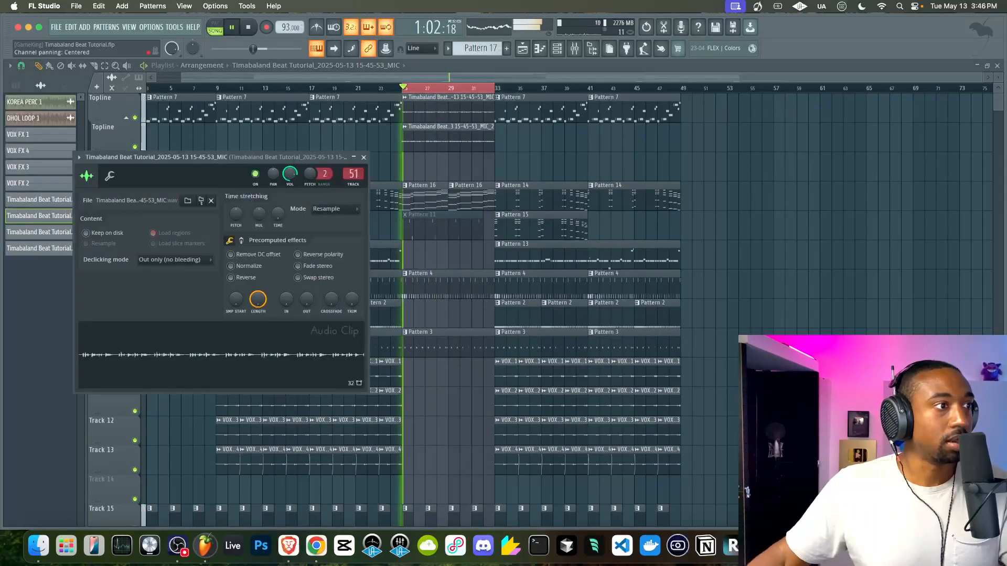
double_click(429, 134)
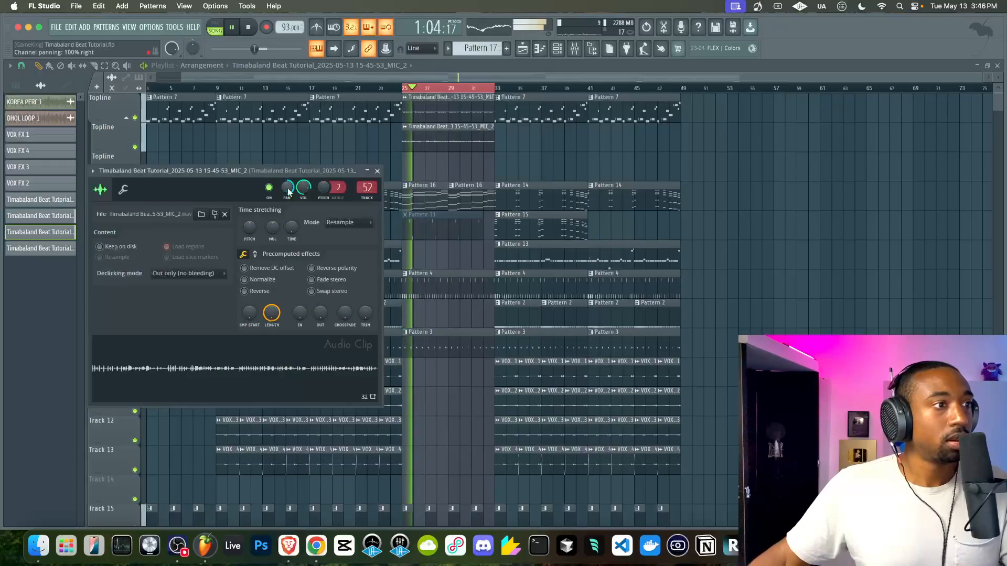
Select both vocal takes' mixer tracks and raise their volume together to 125% (5.6 dB).
click(581, 51)
ctrl+click(328, 198)
drag(336, 254, 337, 245)
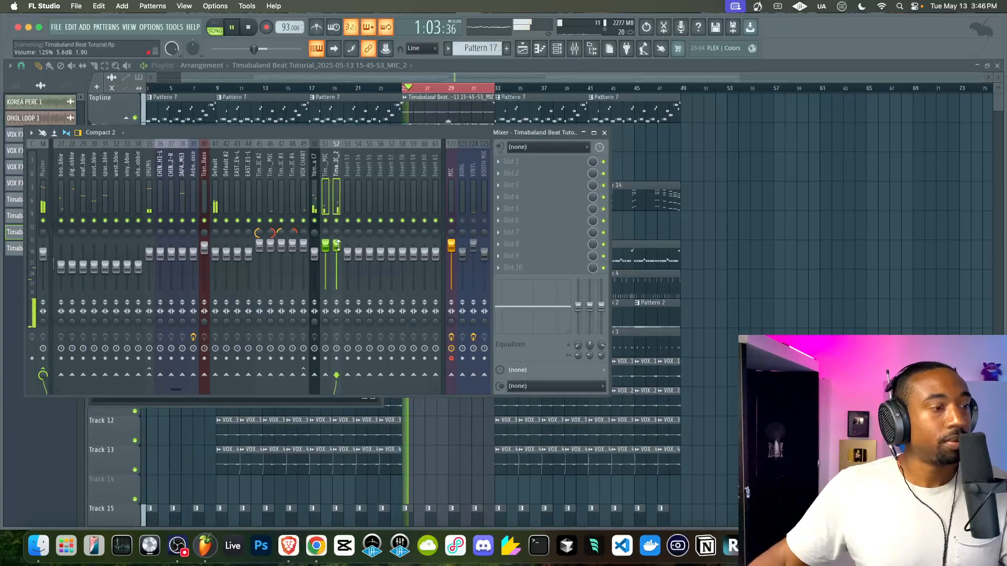
right_click(719, 186)
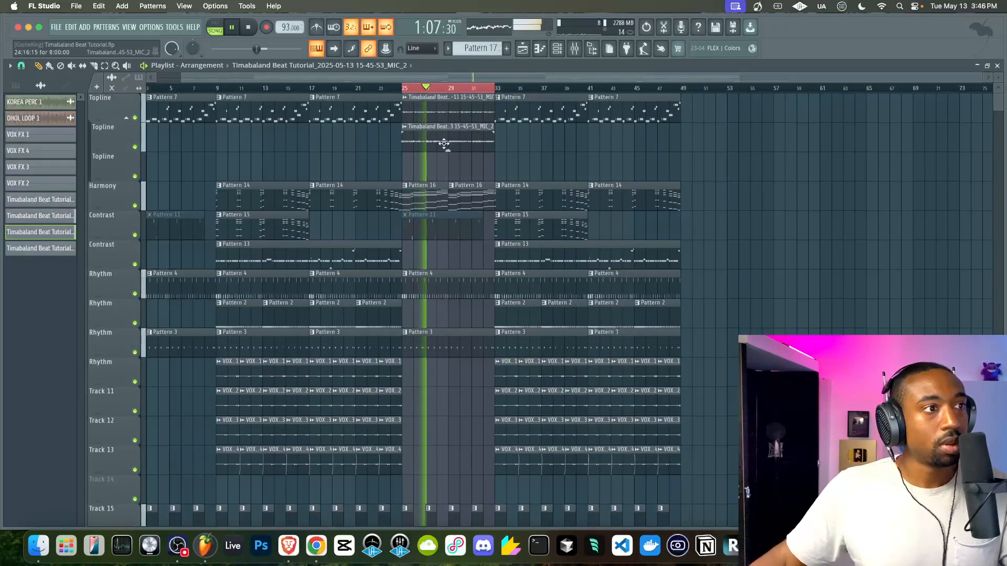
key(super+z)
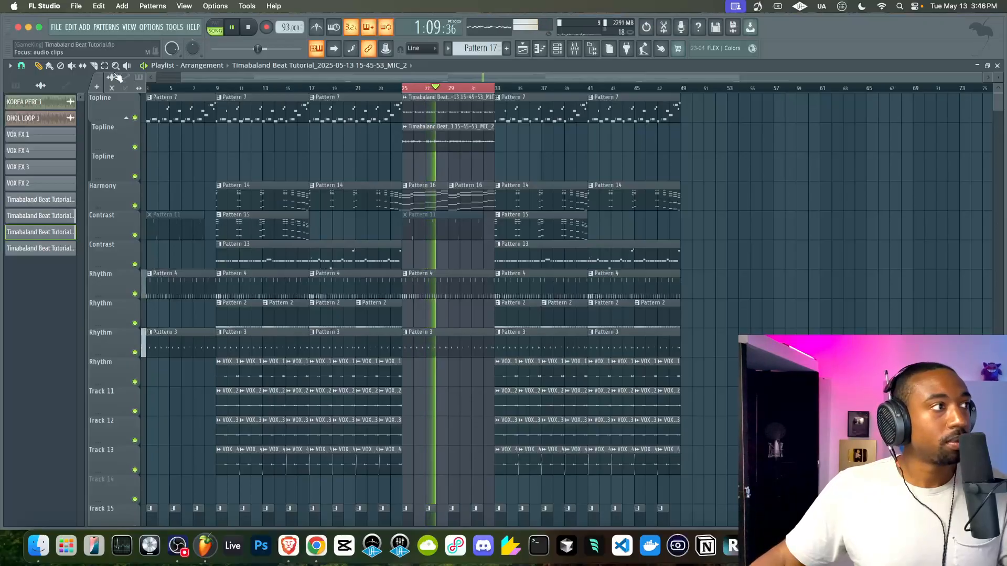
click(21, 66)
click(32, 227)
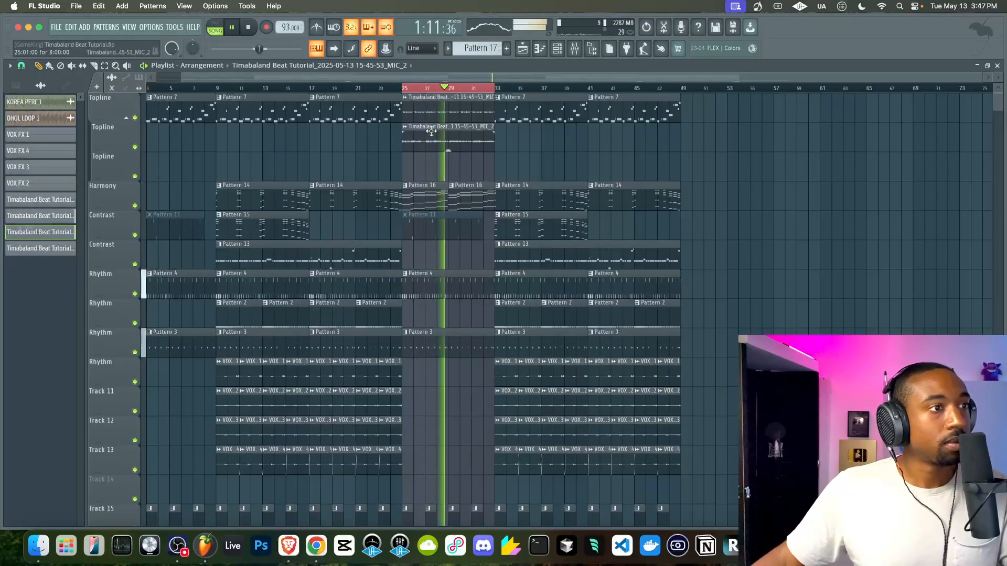
scroll(442, 177, up, 4)
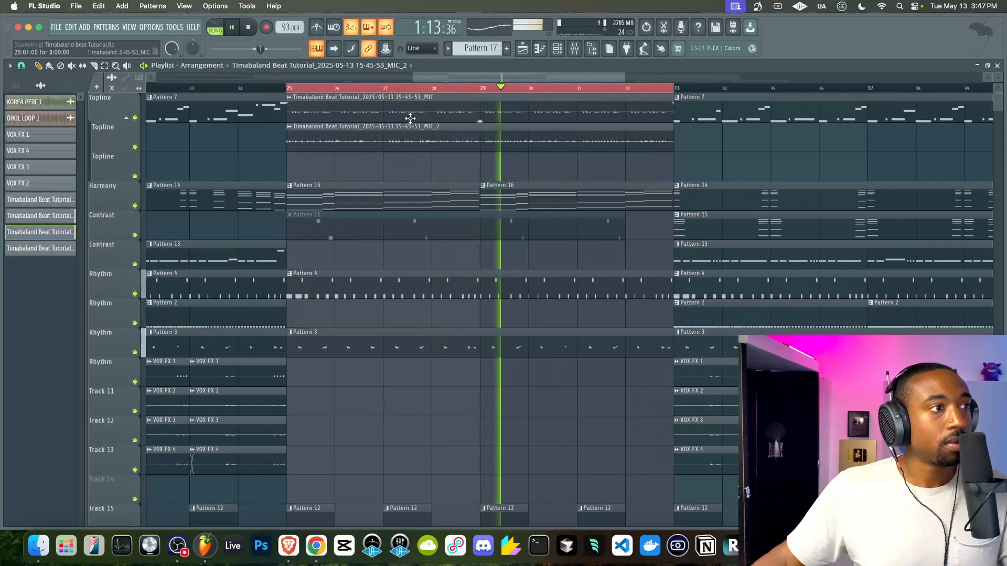
scroll(390, 173, down, 3)
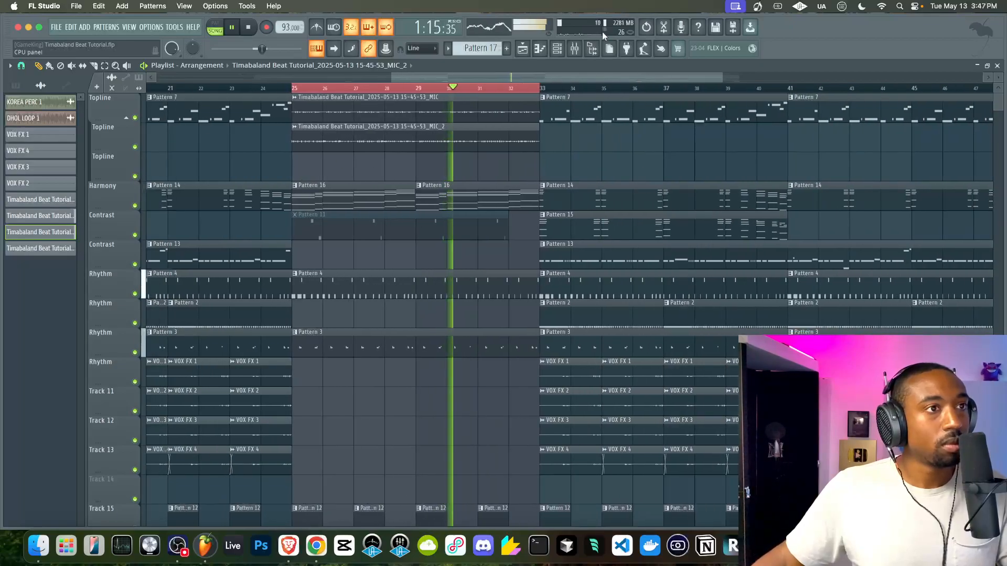
Stop playback and rename mixer track Insert 53 as "vox fx".
click(576, 48)
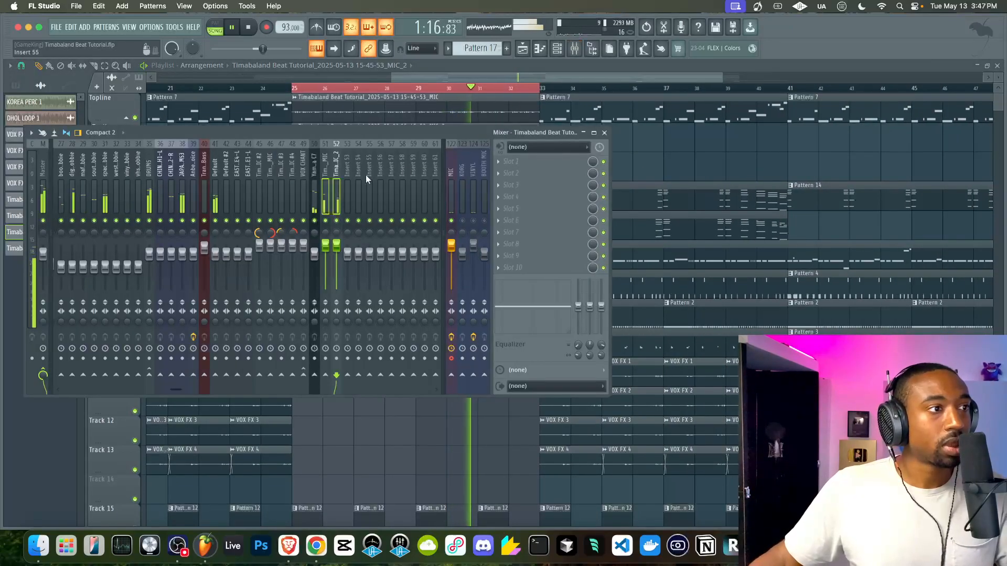
key(space)
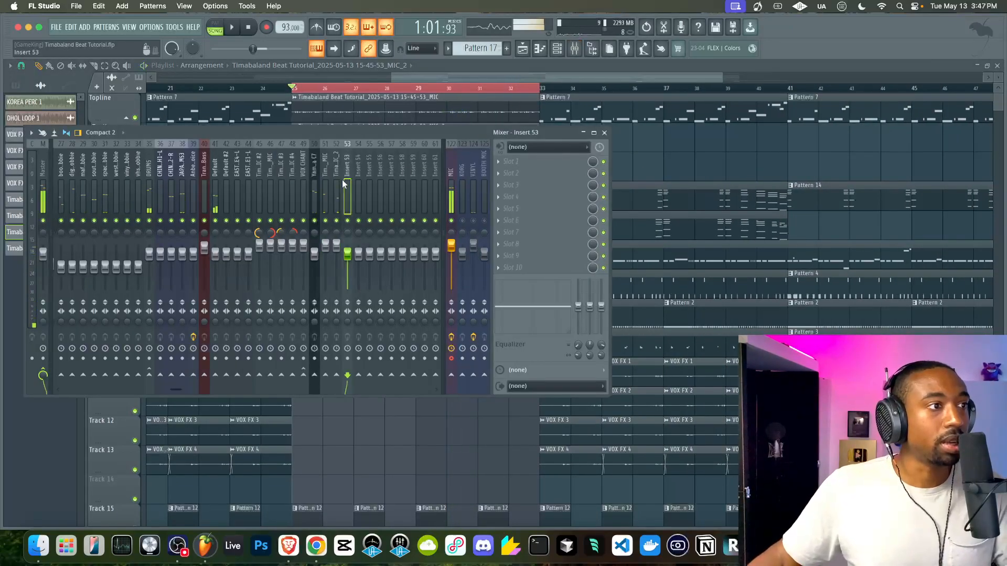
double_click(344, 181)
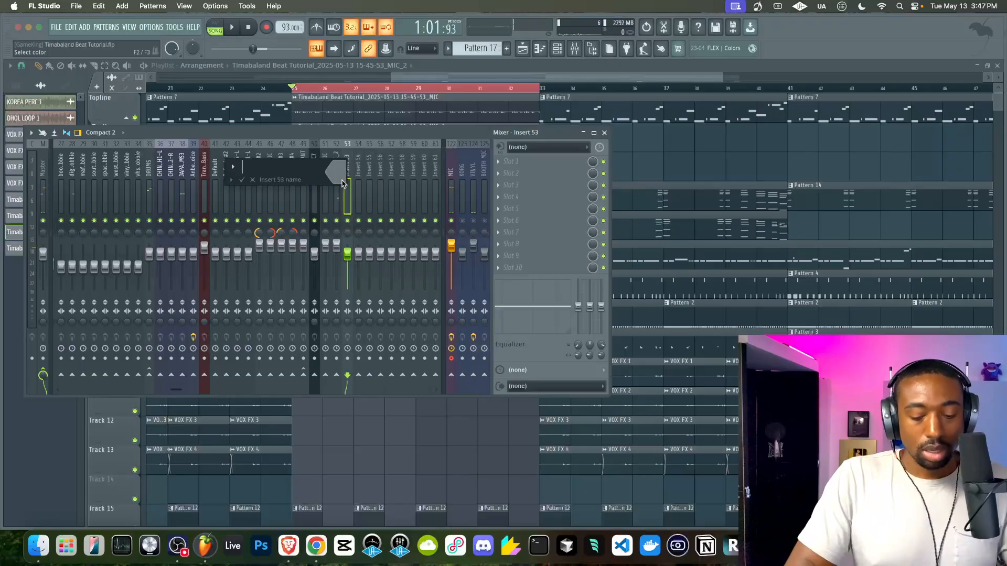
text(vox fx)
key(Return)
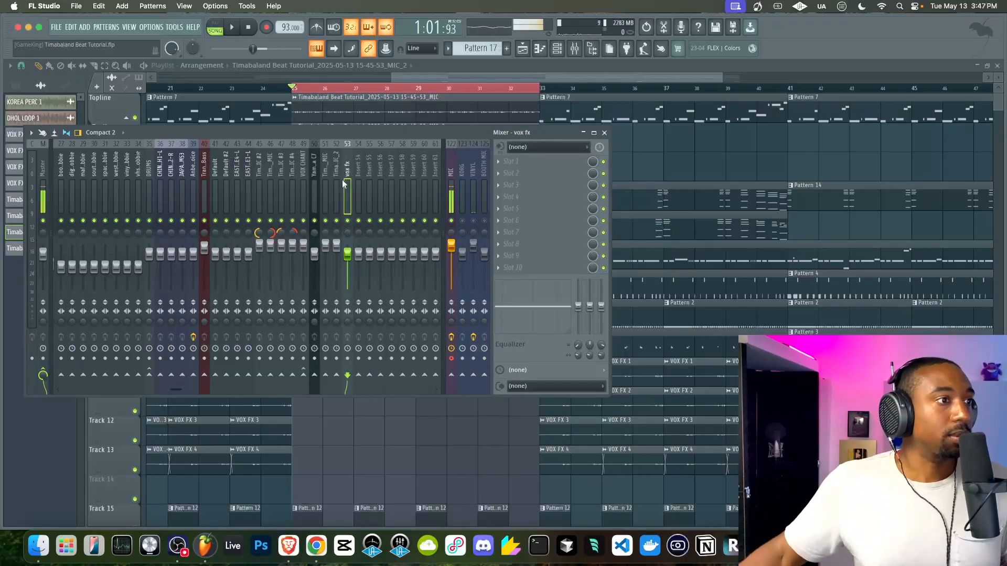
Route the two vocal takes' mixer tracks into the vox fx track.
drag(336, 184, 329, 184)
right_click(350, 375)
click(363, 392)
Load Fruity Parametric EQ 2 into the first effect slot of the vox fx track.
click(347, 172)
click(509, 165)
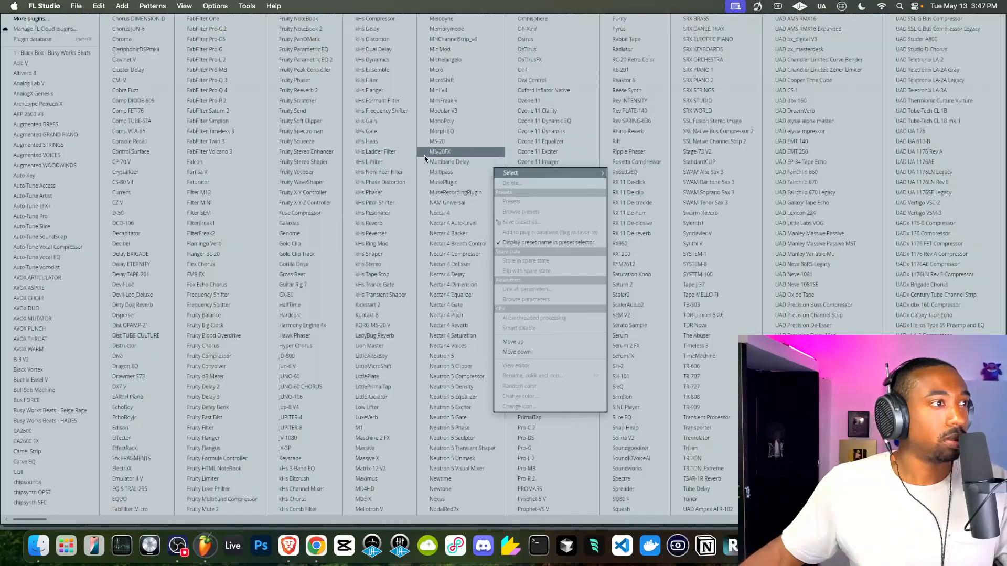
click(317, 61)
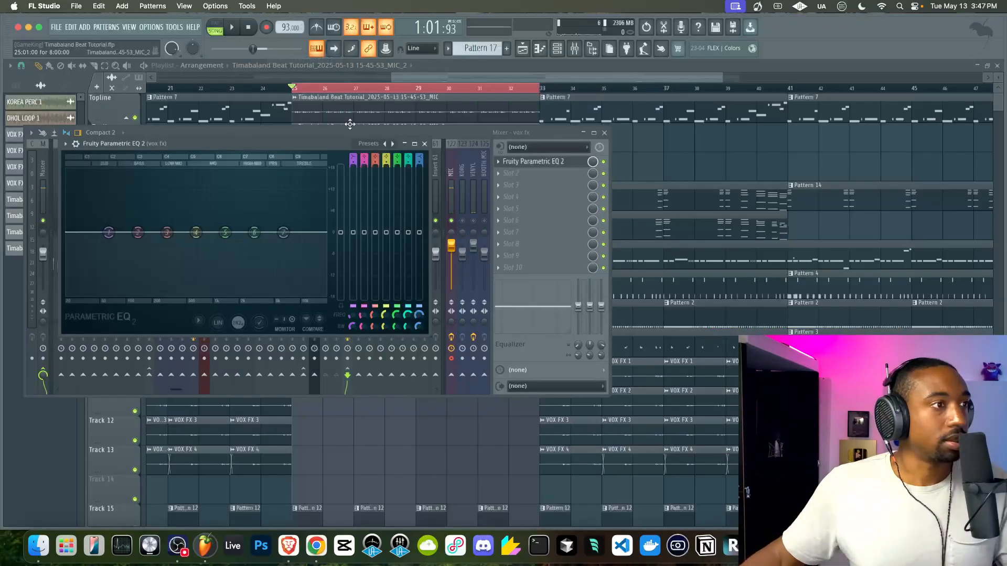
Shape the vox fx EQ during playback: cut lows and highs, boost the low mids and add about 8.4 dB near 2644 Hz.
drag(355, 233, 355, 300)
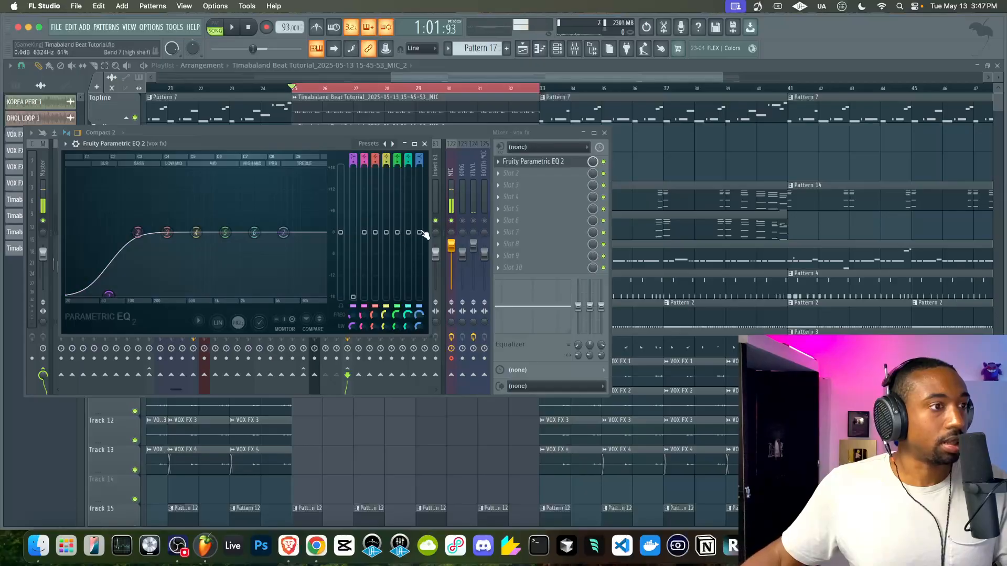
drag(424, 235, 420, 299)
drag(255, 233, 254, 209)
key(space)
drag(138, 232, 192, 251)
drag(109, 295, 174, 294)
drag(198, 255, 193, 219)
drag(254, 209, 250, 202)
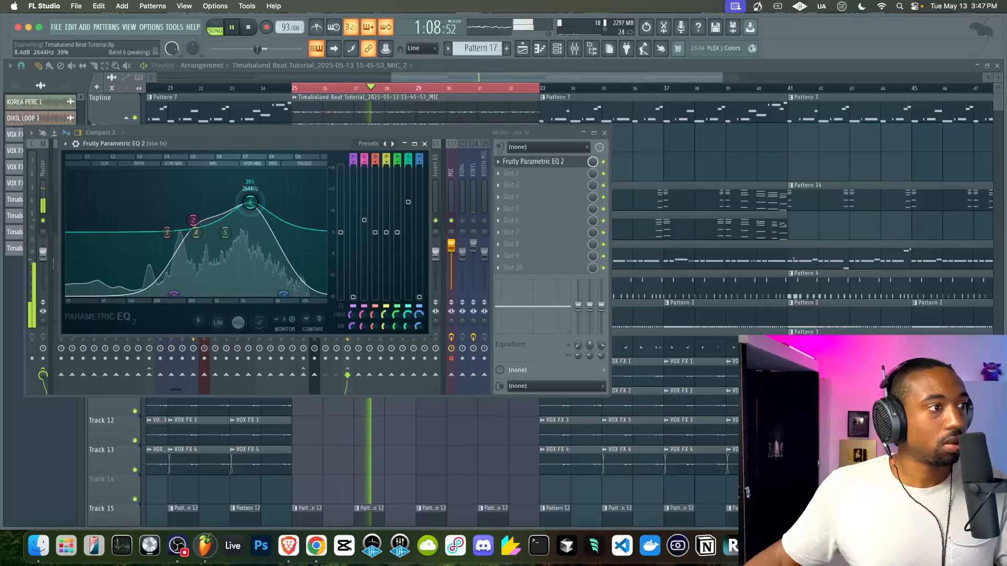
click(425, 143)
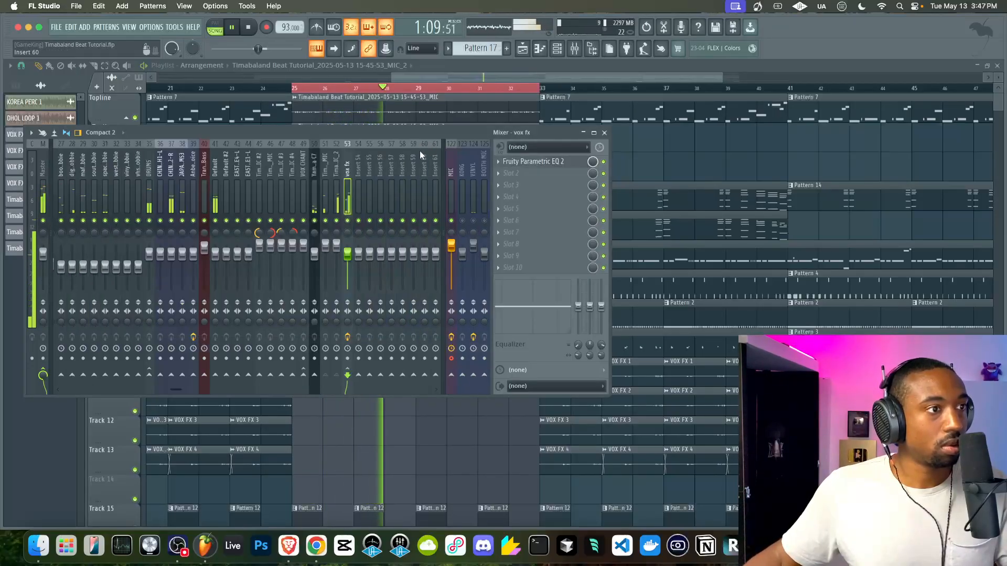
Add Fruity Delay 3 after the EQ with tempo sync off, lowered feedback, raised offset and a band-pass feedback filter at about 1154.7 Hz.
click(511, 173)
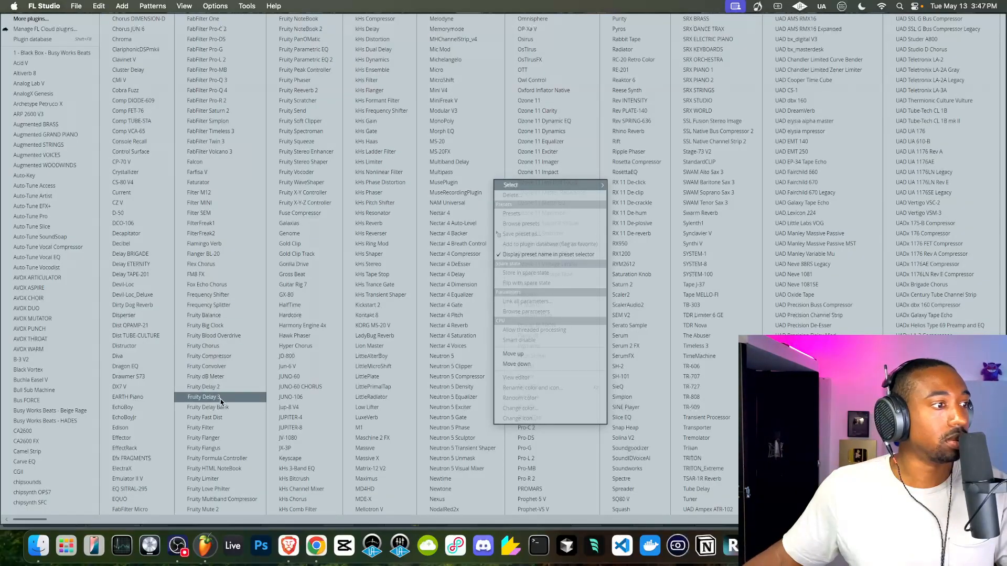
click(213, 397)
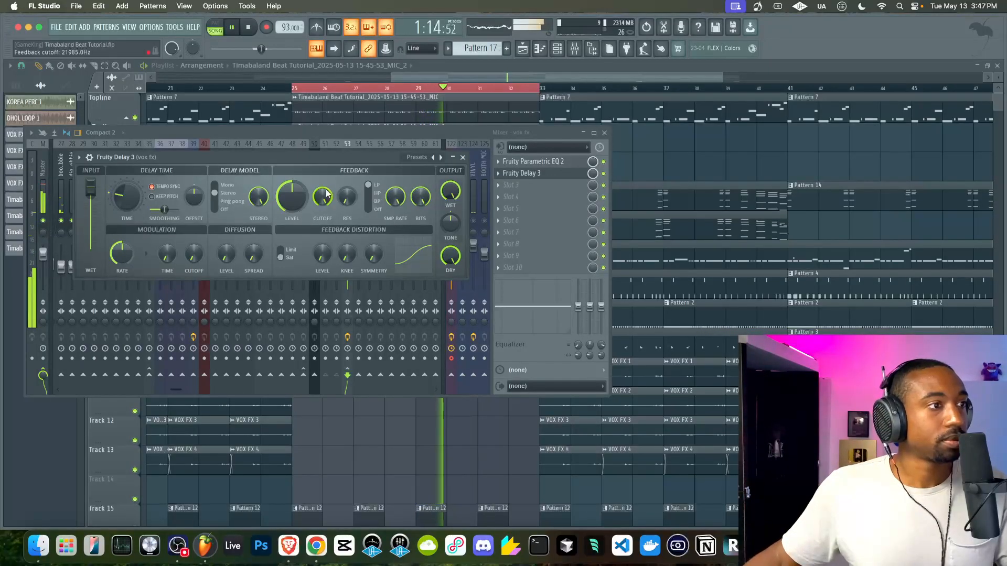
drag(292, 197, 292, 225)
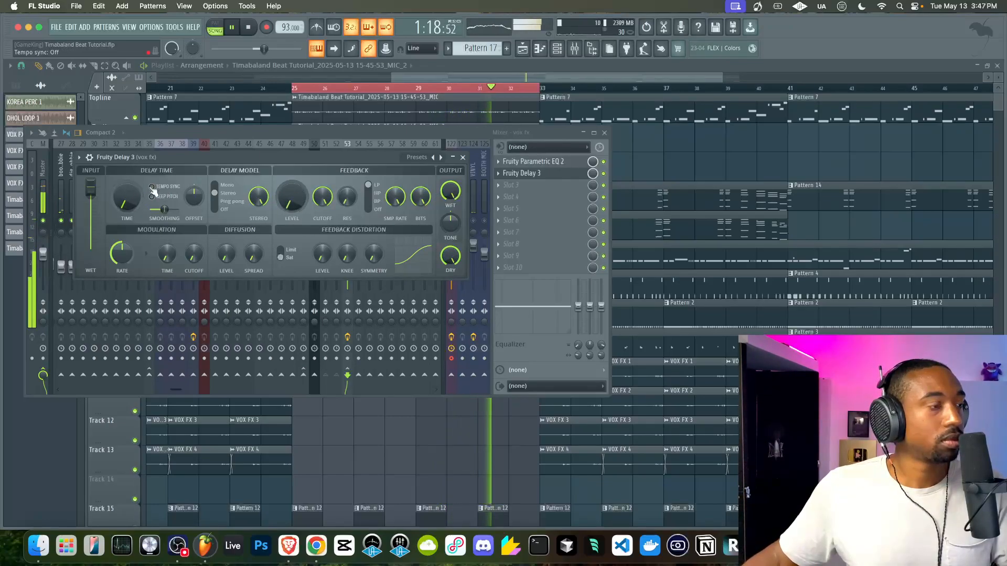
drag(200, 200, 200, 165)
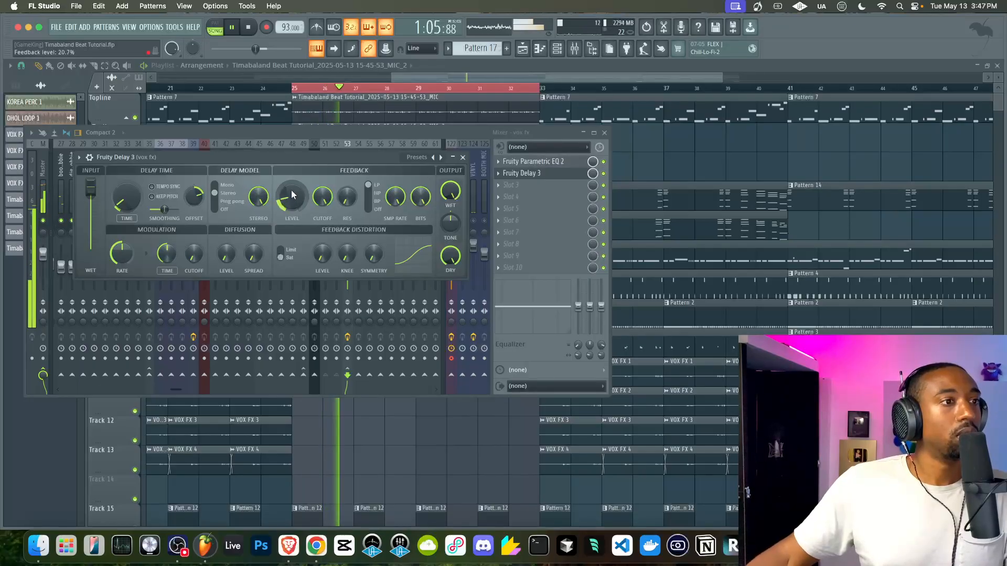
key(space)
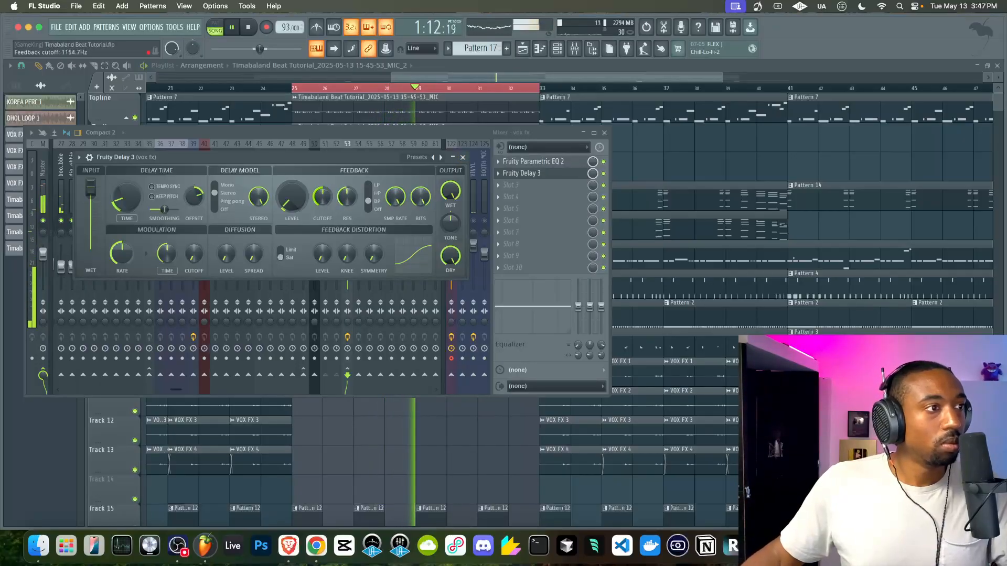
click(463, 158)
Balance the vocals by setting the vox fx track to about 123% and the second take's track to about 82%.
click(329, 248)
drag(335, 244, 336, 253)
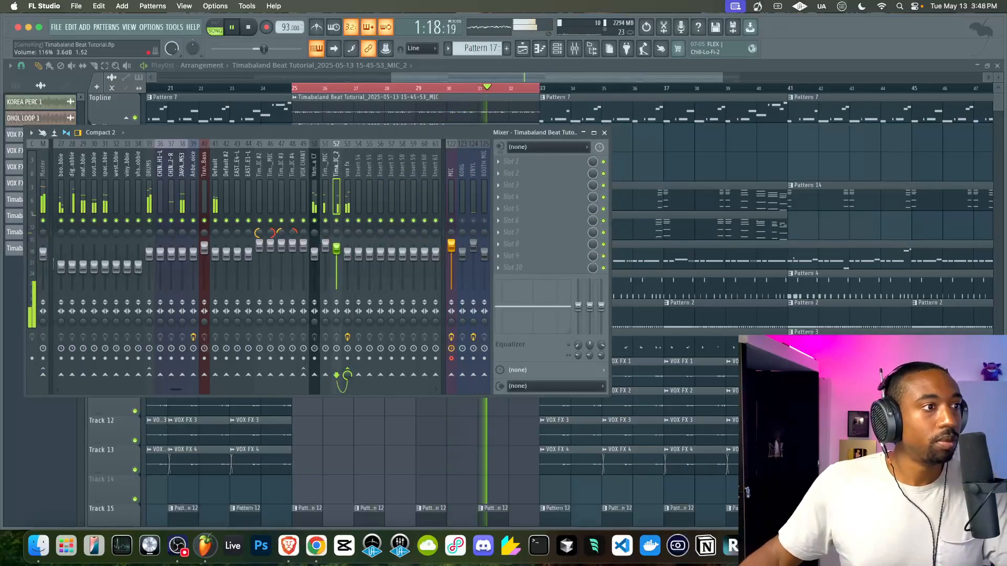
click(348, 247)
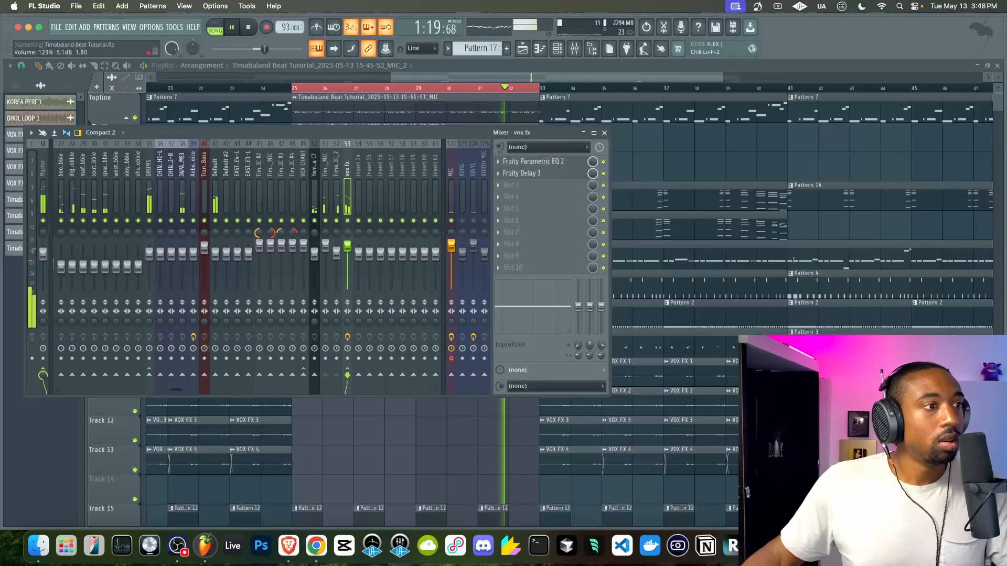
click(336, 254)
mouse_move(336, 253)
mouse_down()
mouse_move(336, 276)
mouse_move(336, 260)
mouse_up()
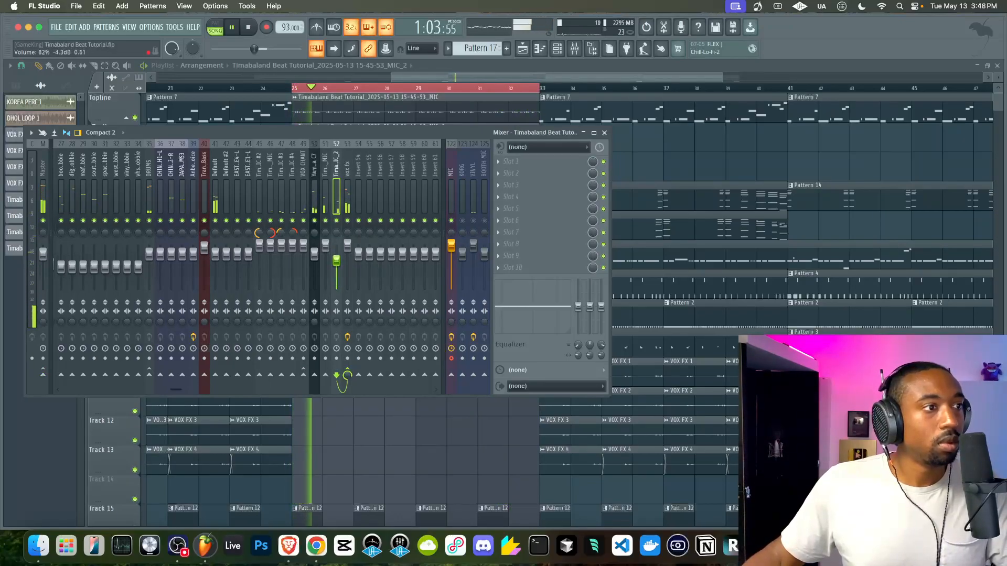
Load Gross Beat into the third effect slot of the vox fx track and apply the 1/4 Bt Gate volume preset during playback.
click(347, 247)
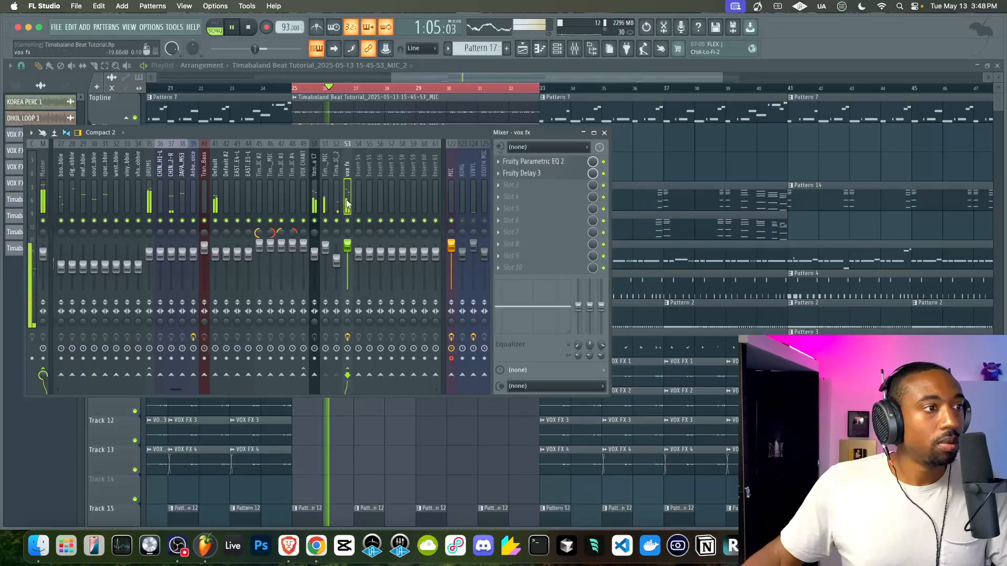
click(399, 413)
click(575, 49)
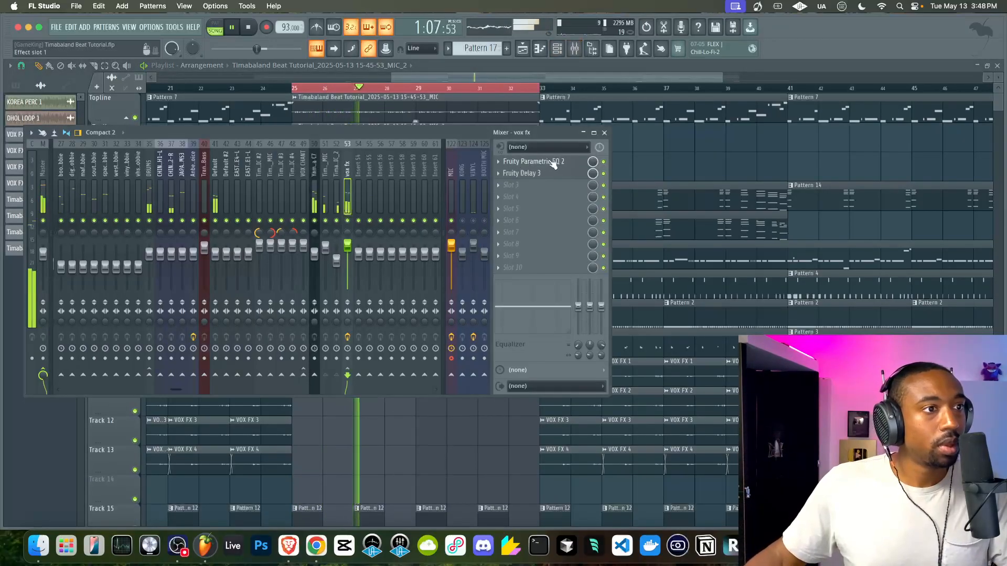
click(525, 186)
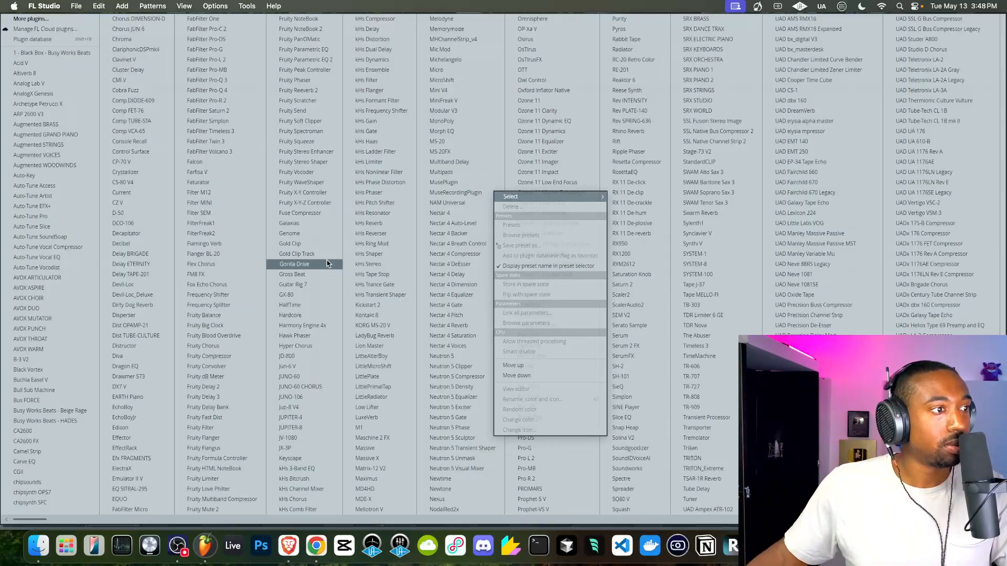
click(294, 275)
click(177, 326)
click(208, 326)
click(143, 335)
key(space)
key(space)
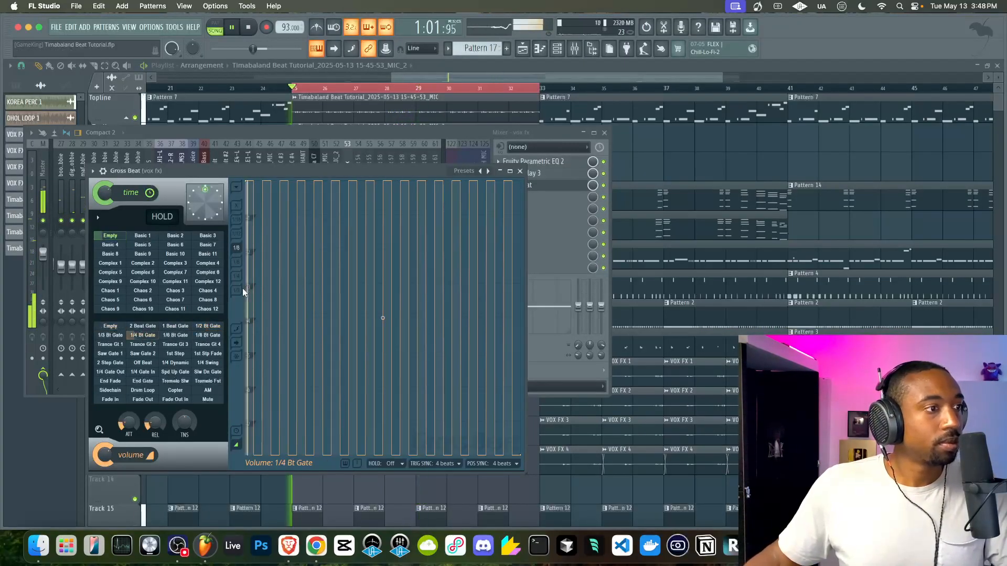
click(520, 171)
Select the Transistor Bass channel and open its miscellaneous functions settings.
right_click(418, 408)
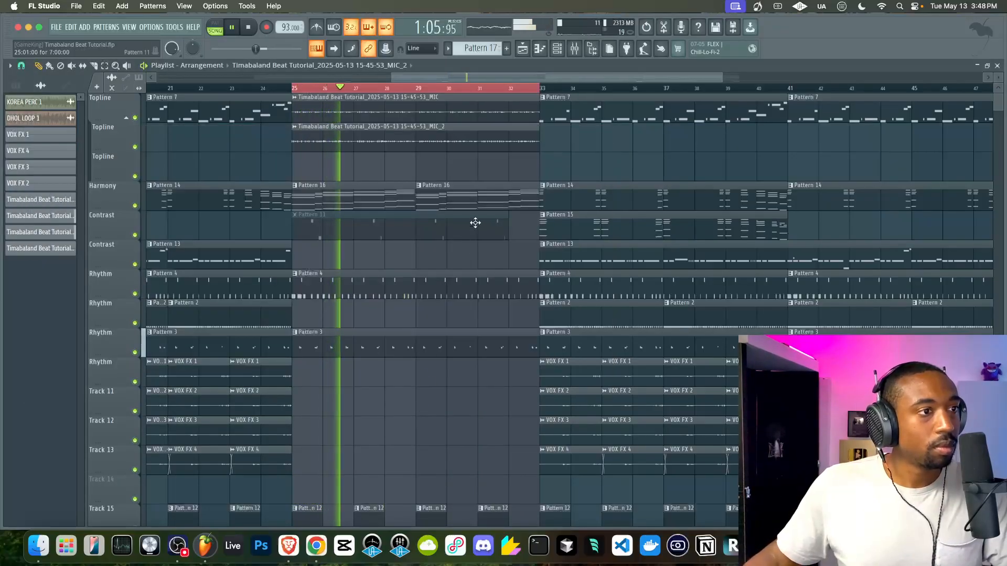
click(557, 48)
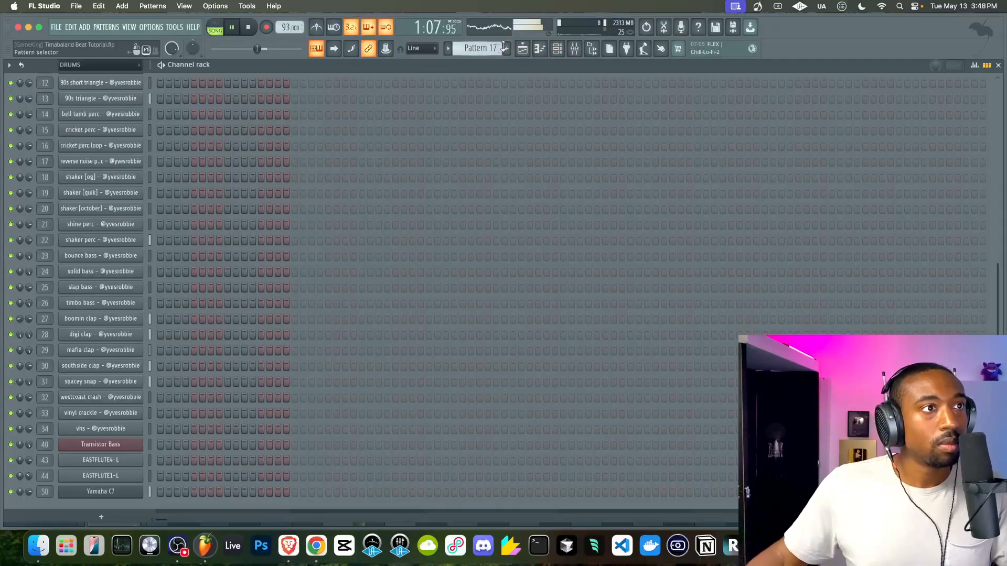
click(558, 48)
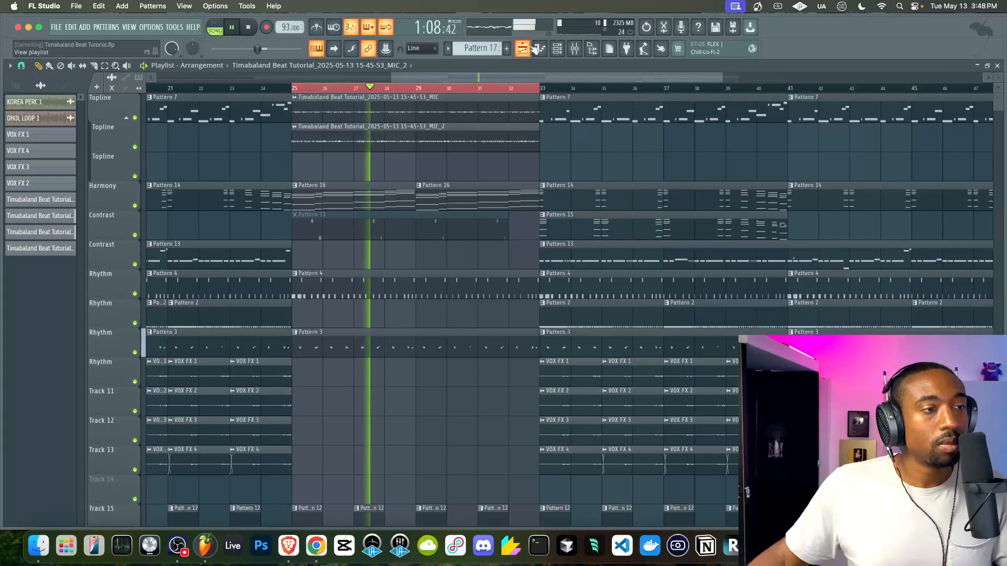
click(563, 48)
click(527, 51)
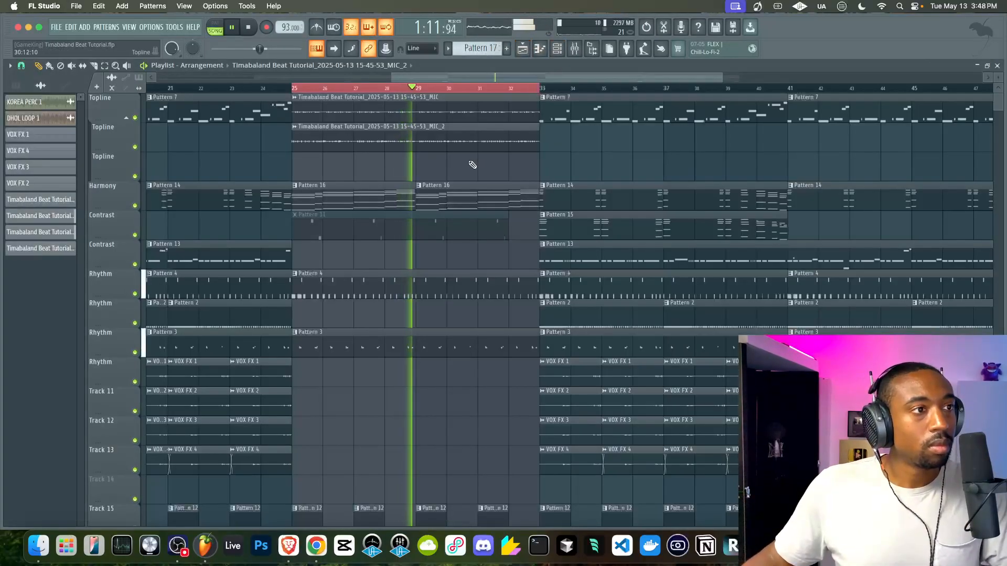
click(560, 52)
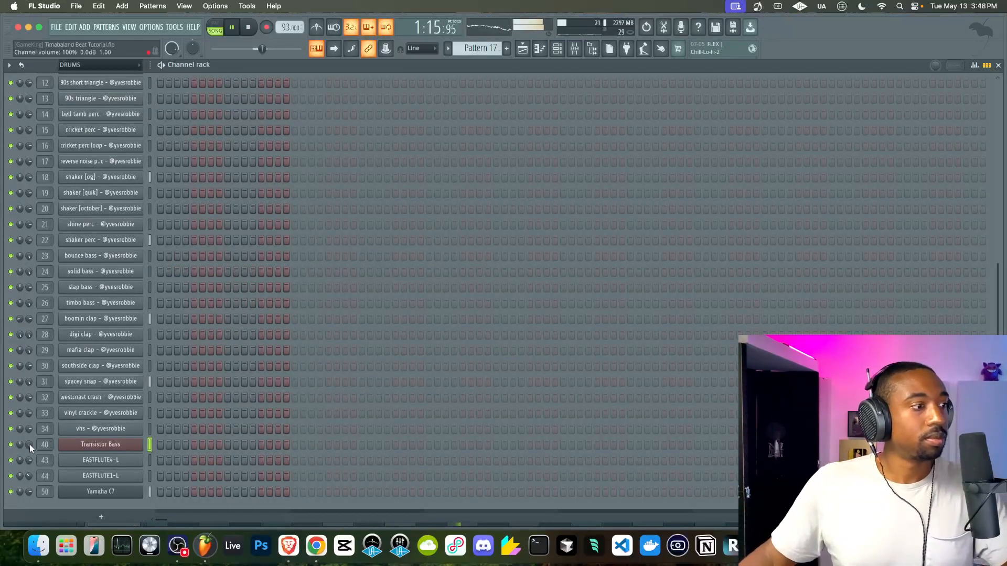
click(93, 445)
click(138, 134)
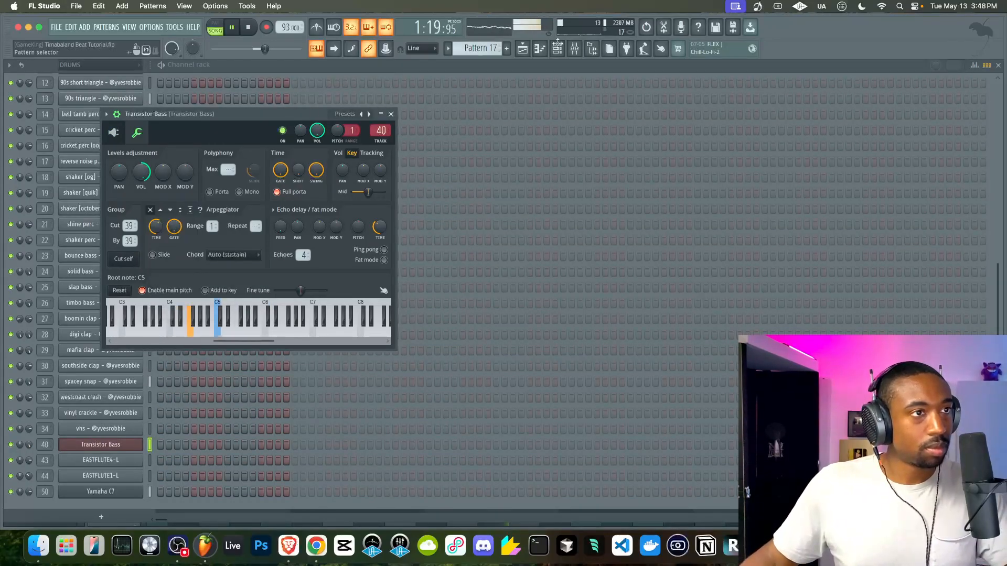
Rehearse a Transistor Bass line against the looped bars 25–32 in the playlist.
click(523, 49)
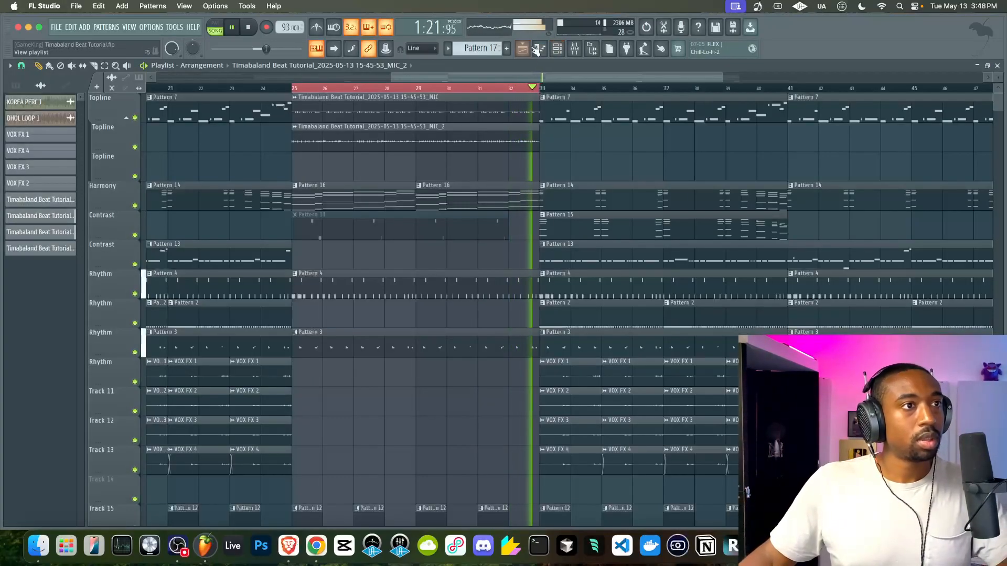
click(558, 49)
click(523, 49)
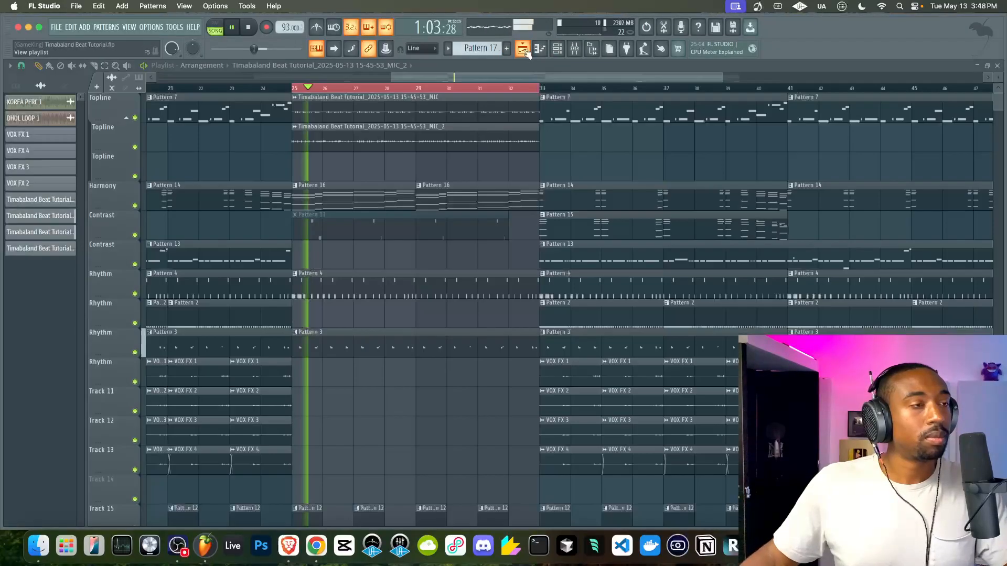
key(space)
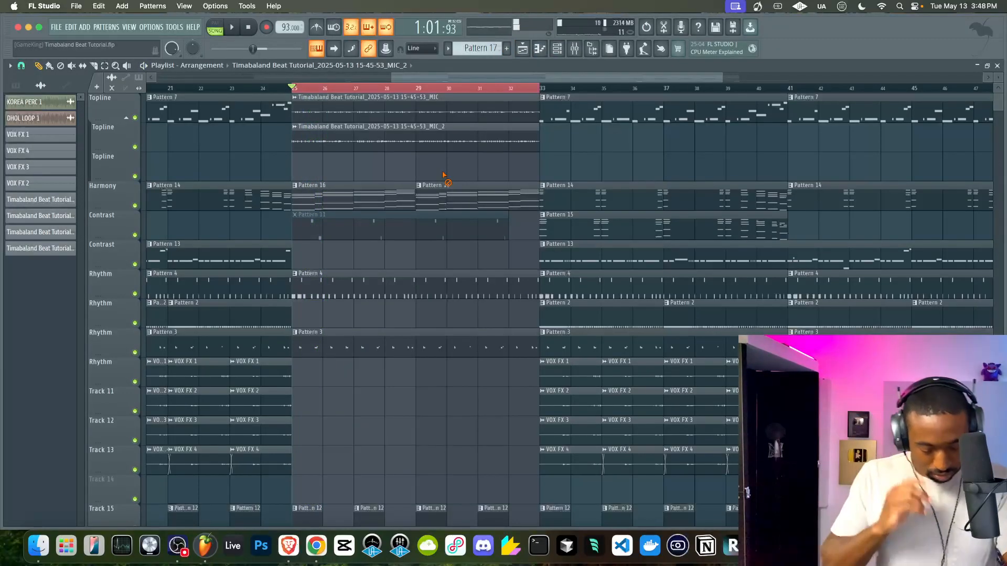
key(space)
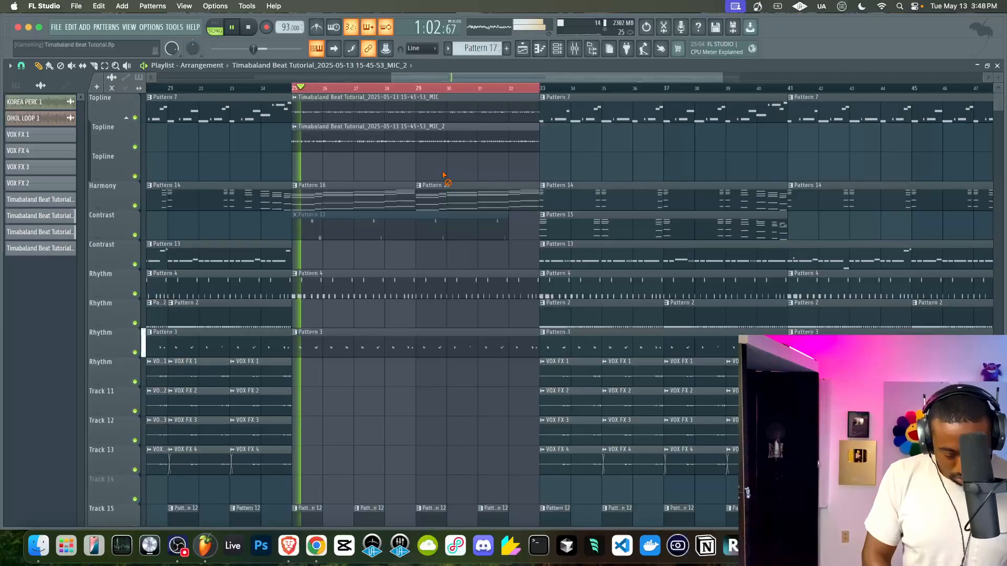
key(space)
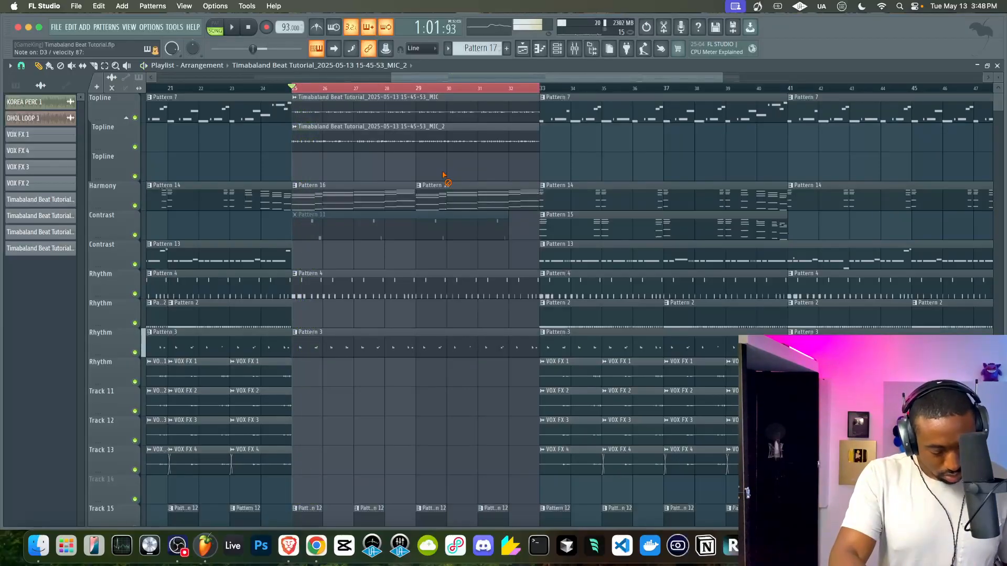
key(space)
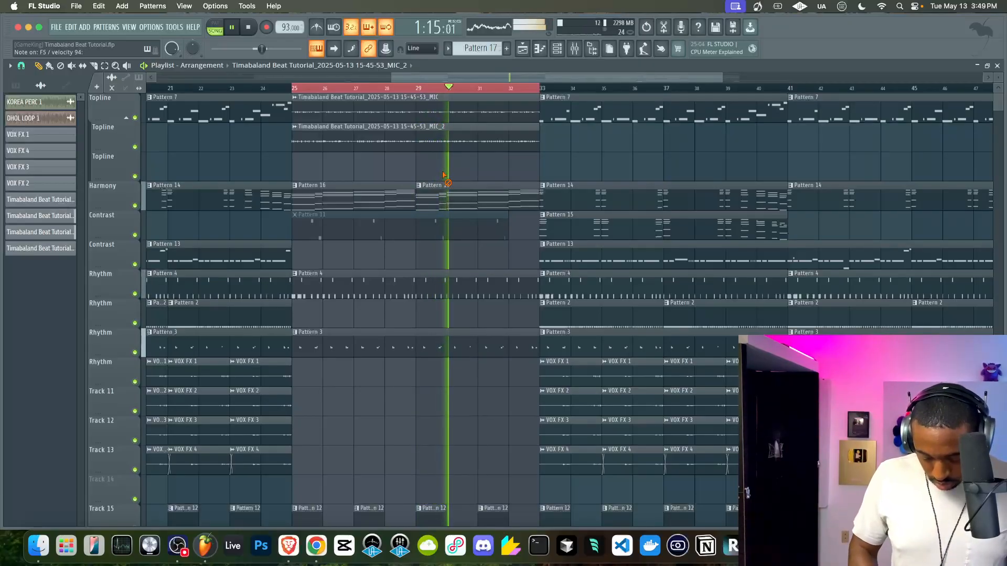
key(space)
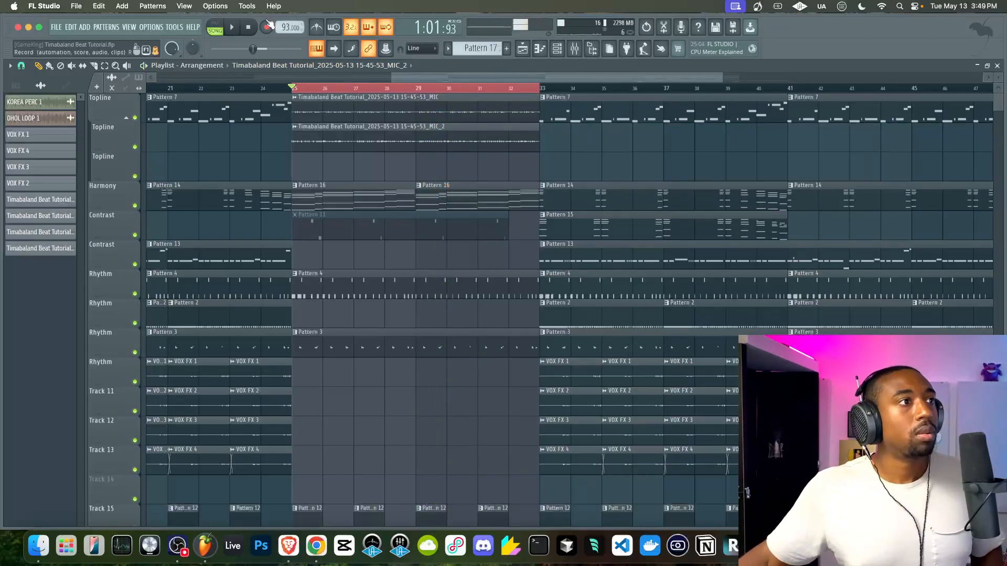
Record a Transistor Bass take into Pattern 17 over the loop, try to undo it, and restart recording.
click(237, 31)
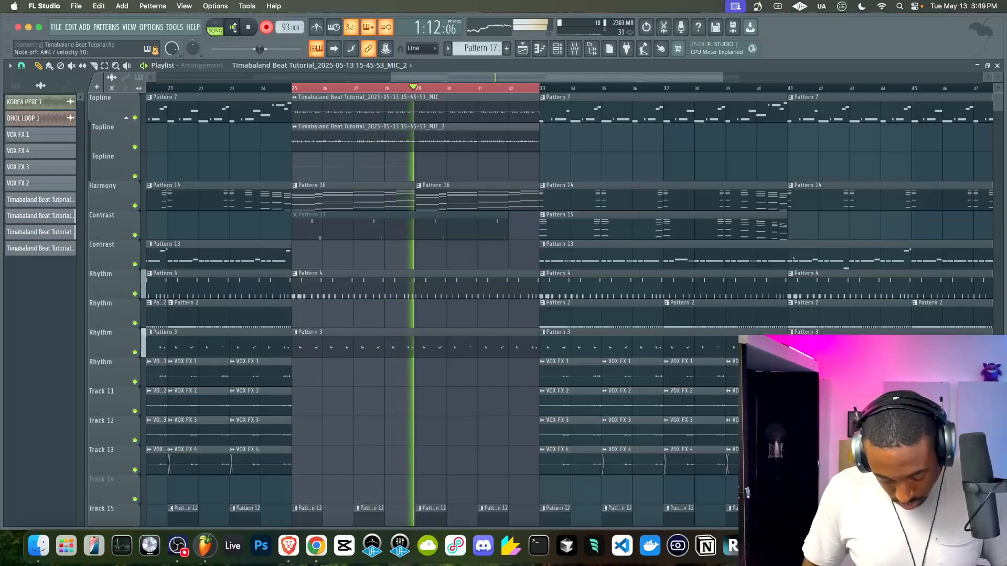
key(super+z)
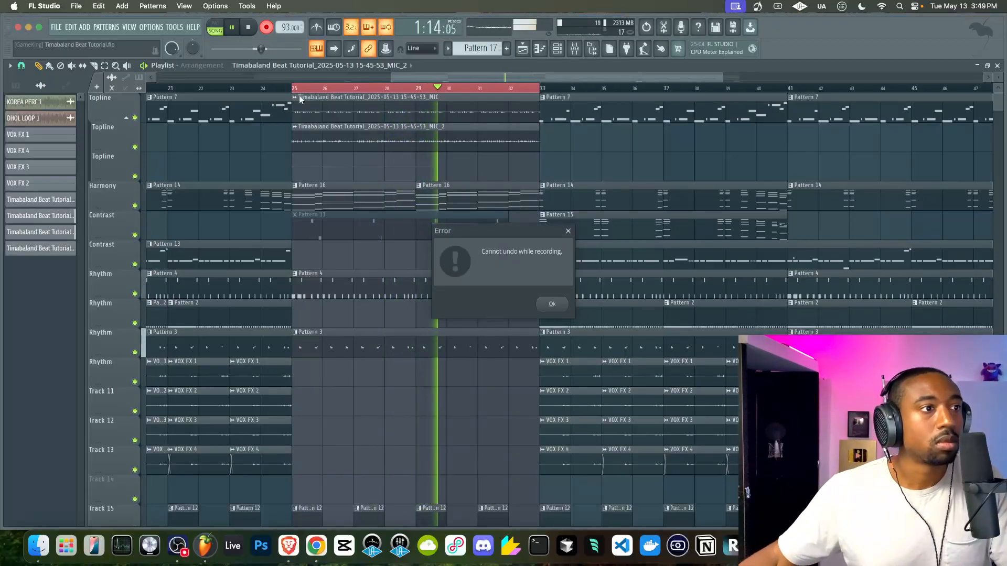
click(552, 304)
key(space)
key(space)
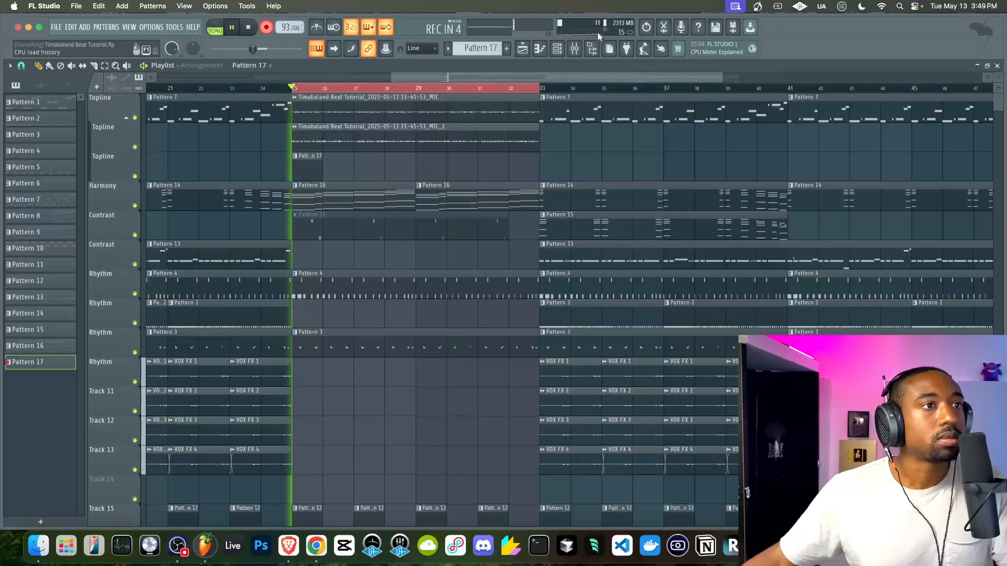
Disarm audio recording on the MIC mixer track and return to the playlist.
click(574, 48)
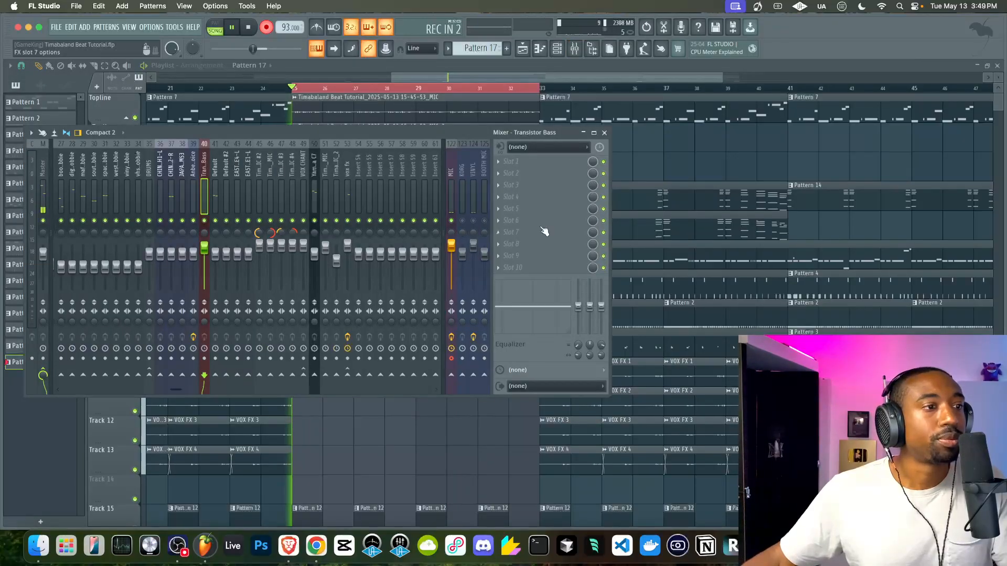
click(451, 367)
click(641, 129)
right_click(648, 136)
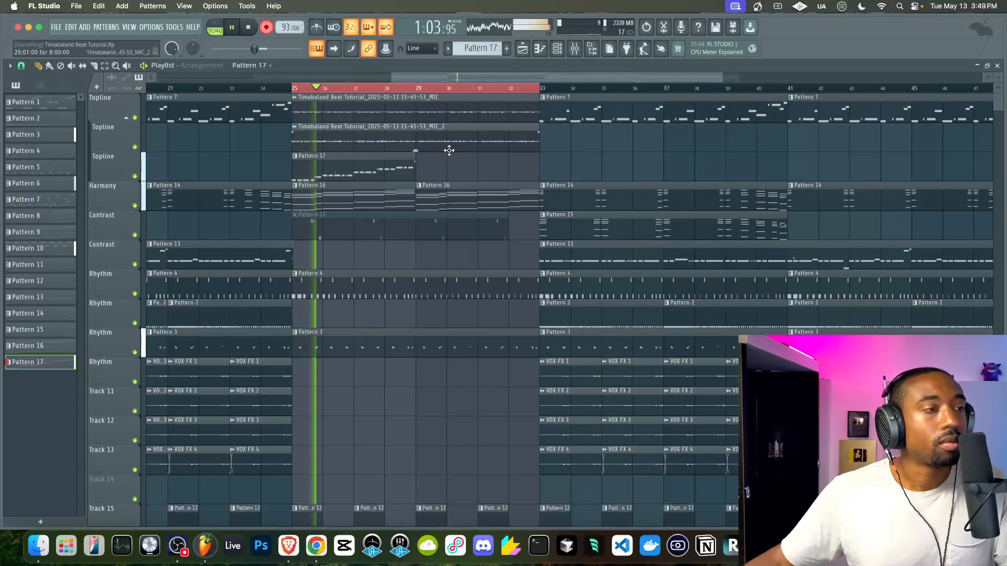
Delete the Pattern 17 clip at bar 25 and create a new empty pattern, Pattern 18, for the bass.
right_click(407, 171)
key(space)
click(506, 48)
key(space)
key(space)
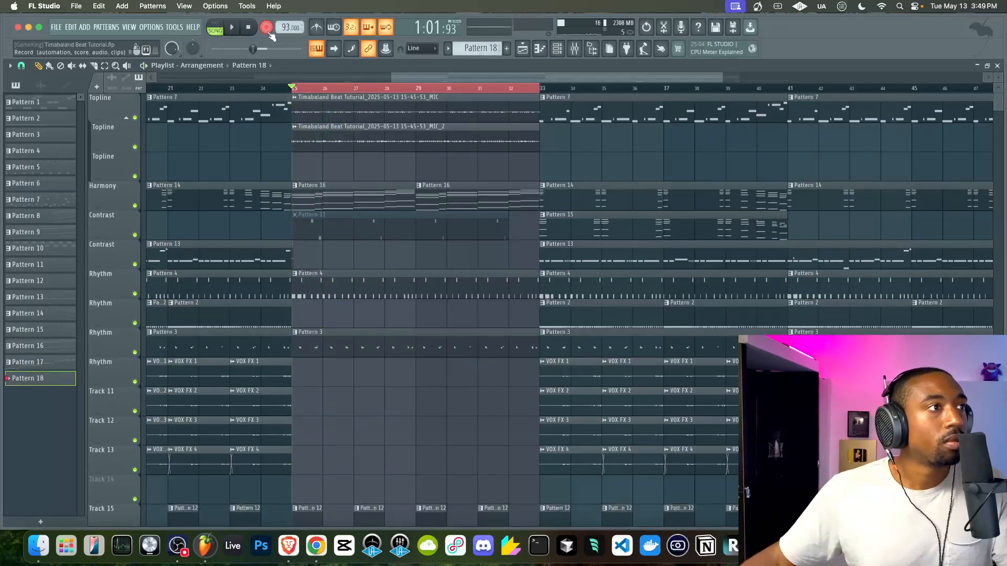
Audition the Transistor Bass over the looped section and check its channel settings before recording.
key(space)
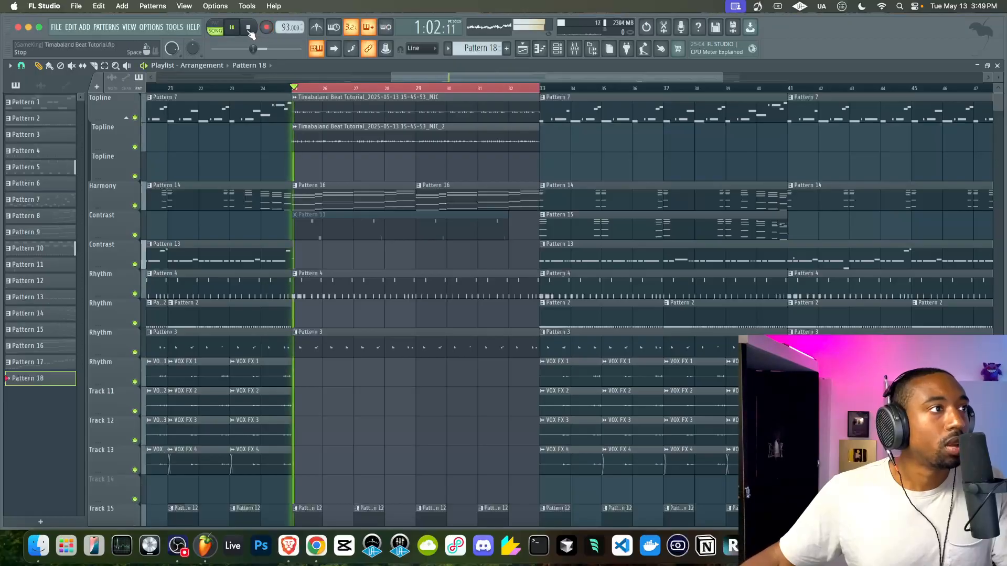
click(555, 51)
click(526, 49)
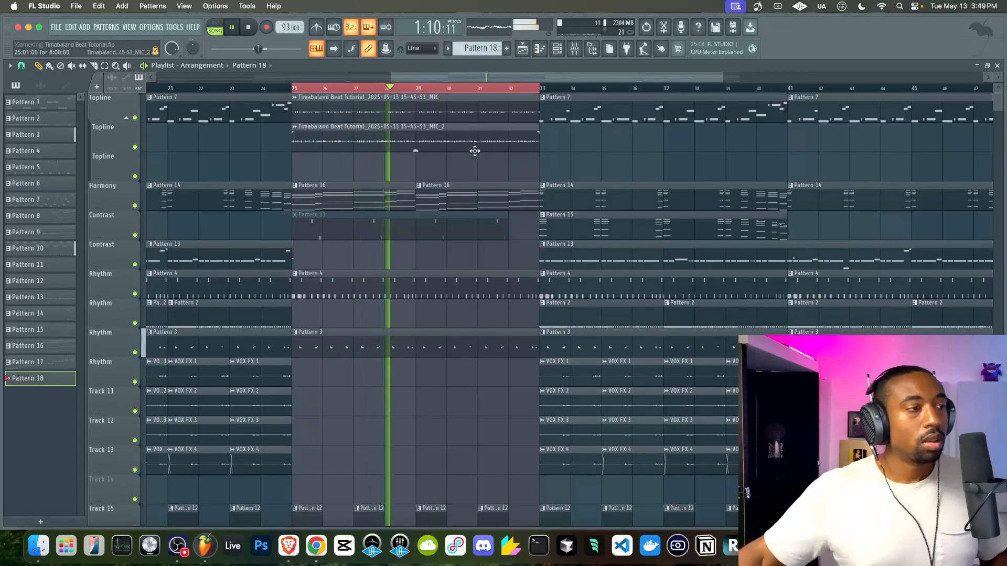
click(557, 49)
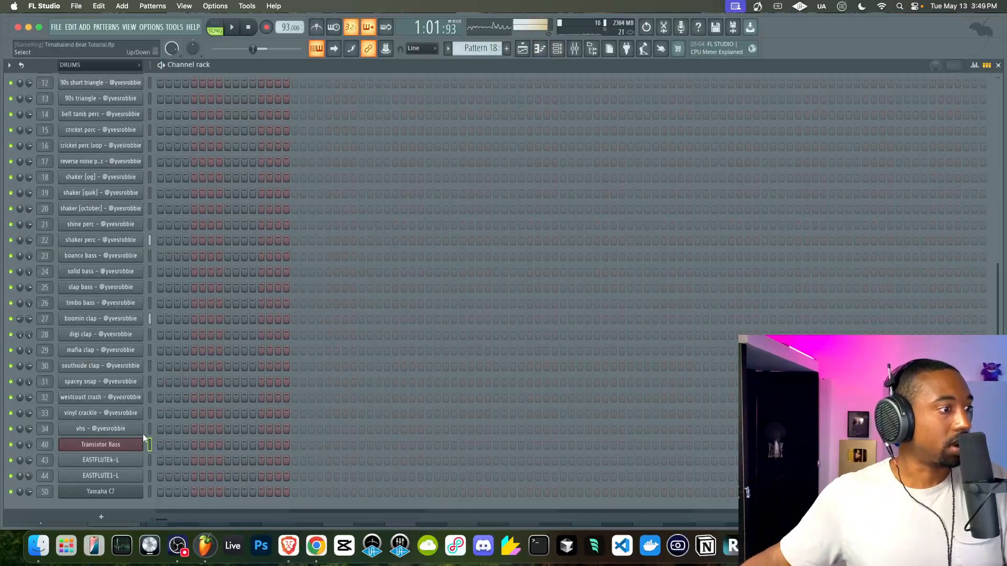
click(129, 446)
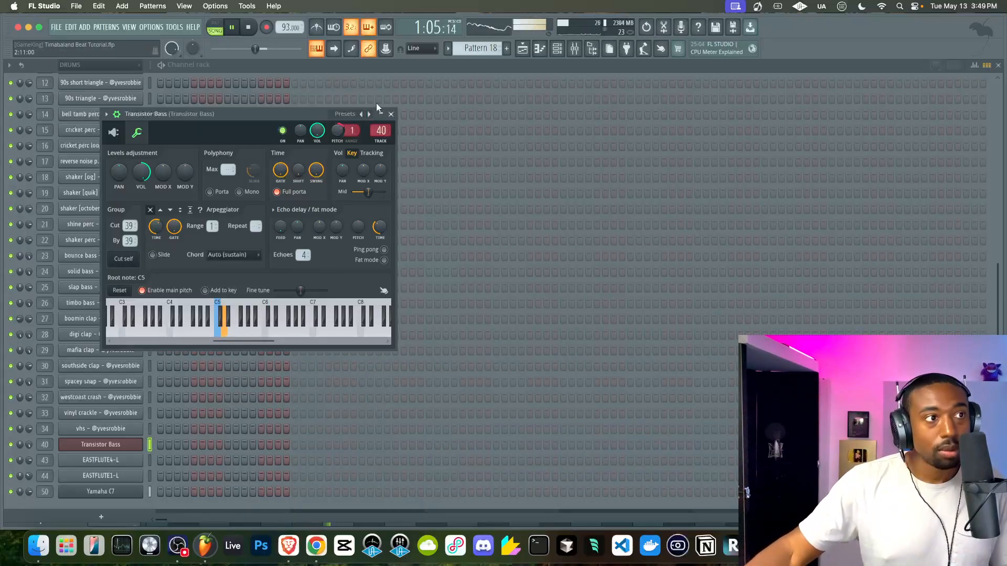
click(391, 114)
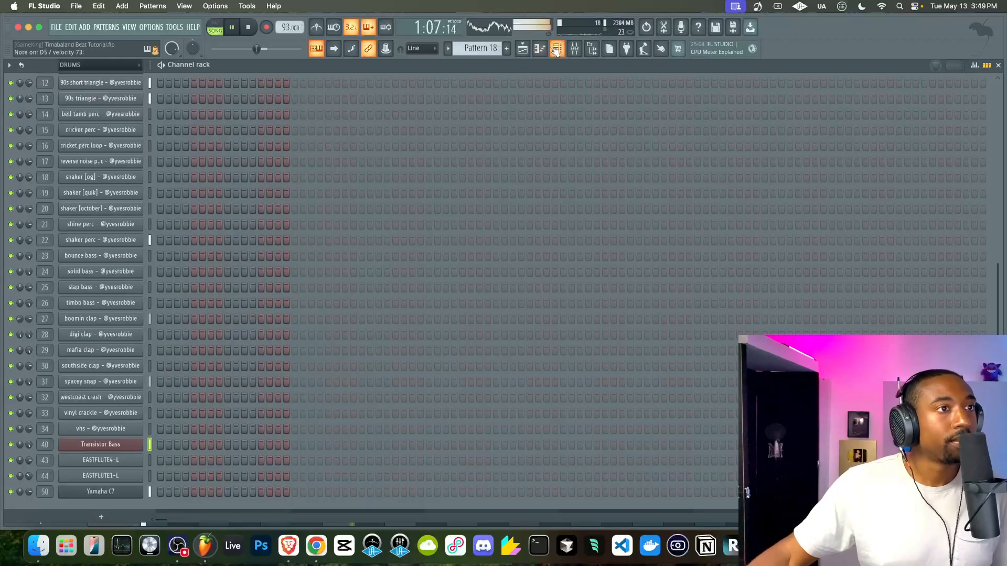
click(555, 50)
click(559, 51)
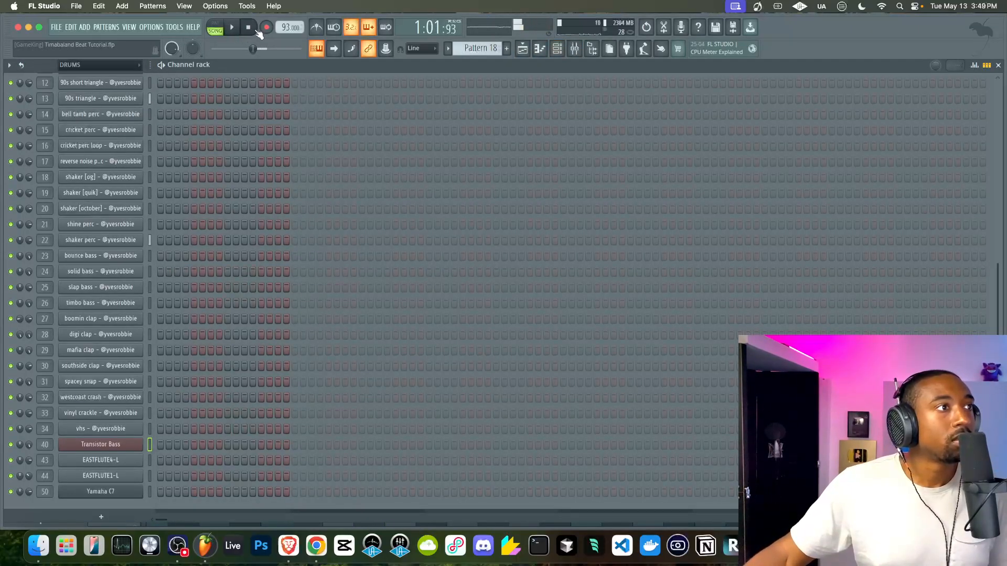
Record a four-bar Transistor Bass line into Pattern 18, starting at bar 25.
click(527, 49)
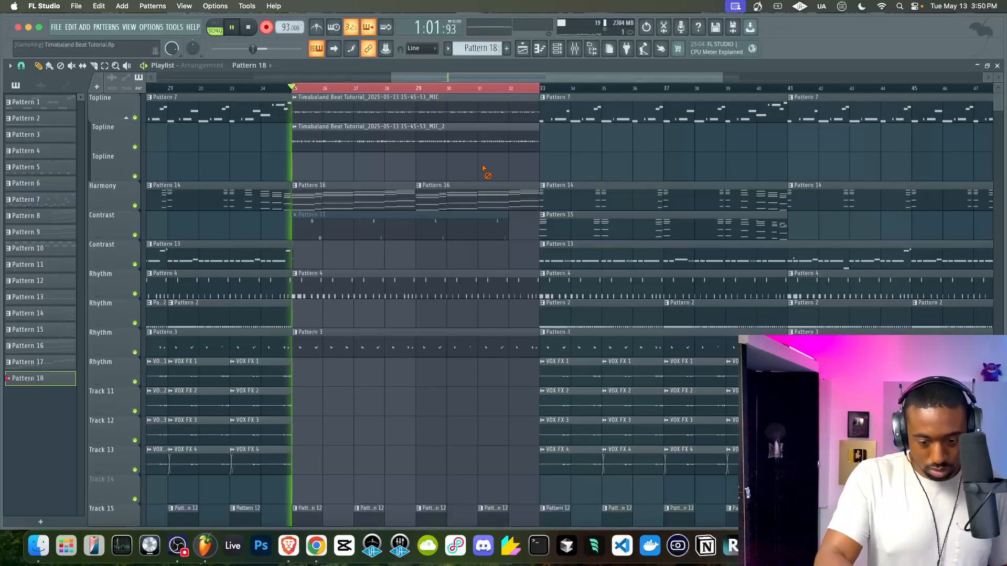
key(space)
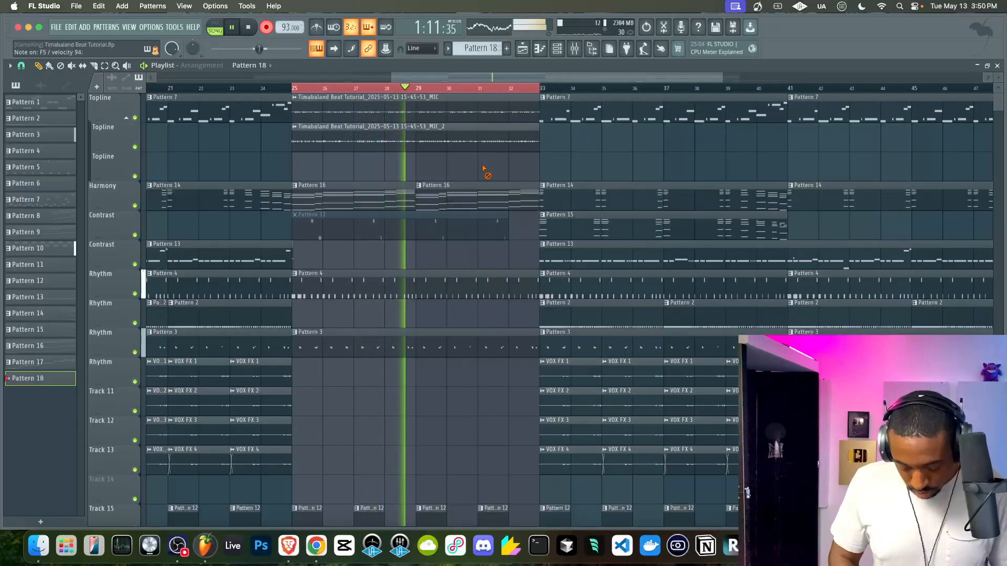
key(space)
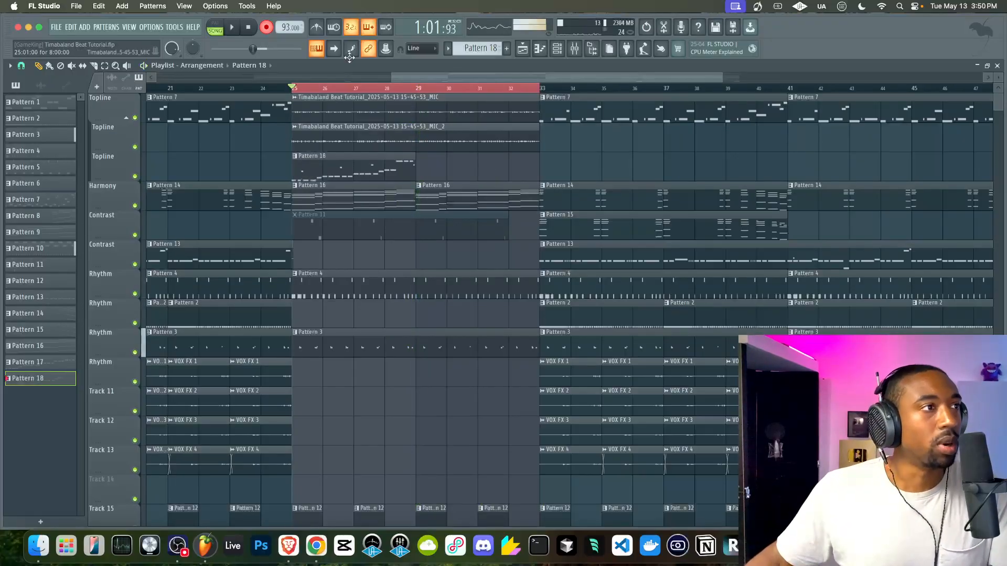
Open the Pattern 18 Transistor Bass notes in the piano roll and play back the recorded line.
key(space)
double_click(362, 173)
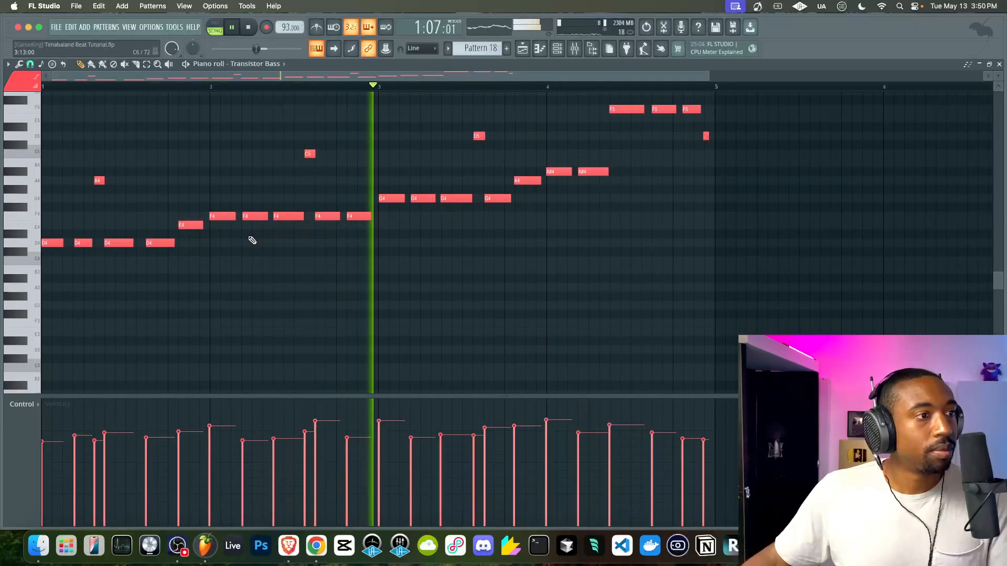
scroll(375, 229, right, 3)
scroll(367, 228, up, 2)
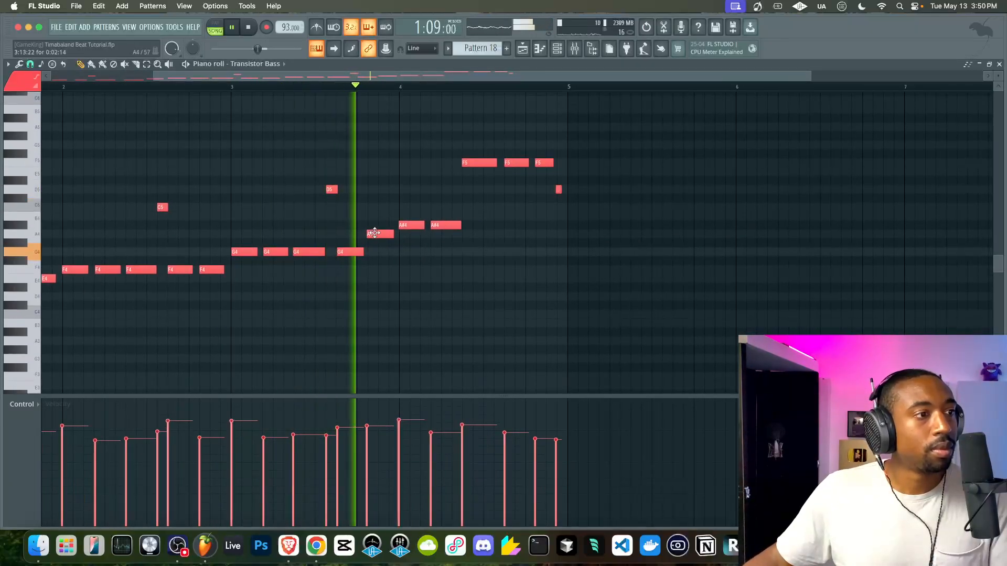
key(space)
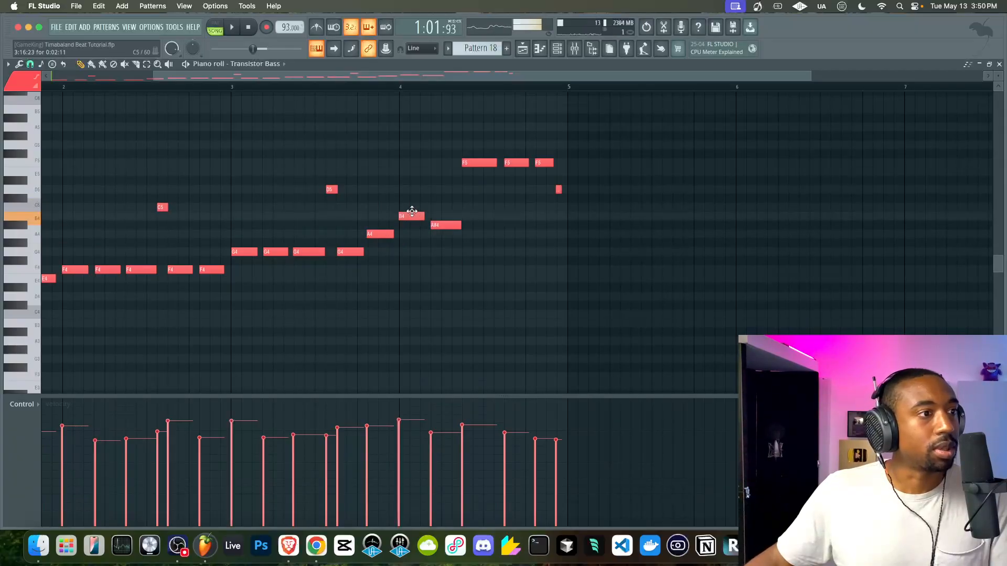
Lower both A#4 bass notes in bar 4 of Pattern 18 to A4, check them in playback and save the project.
click(341, 88)
key(space)
key(space)
key(space)
drag(415, 242, 449, 233)
key(super+s)
key(space)
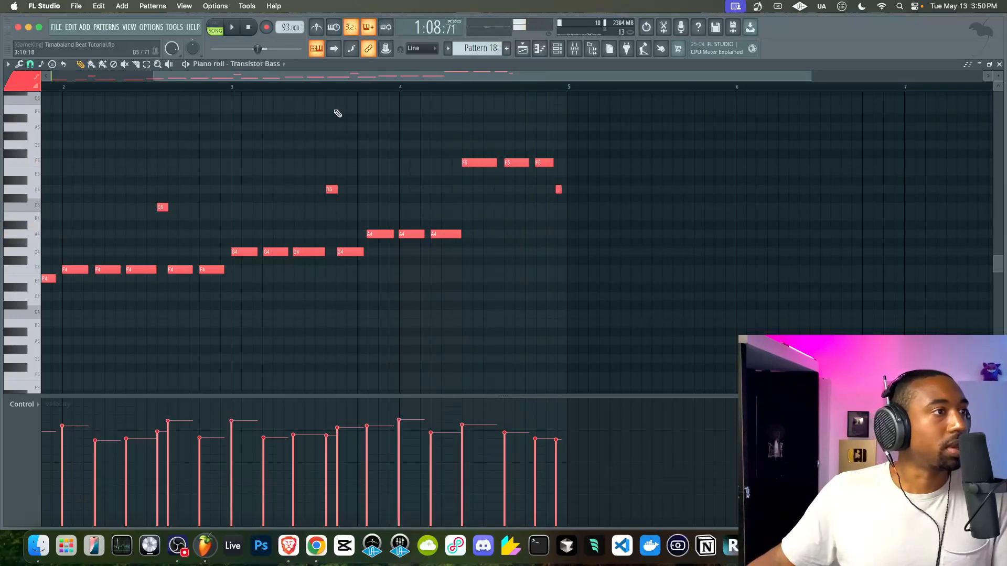
Quantize the recorded bass notes in Pattern 18 and play the line back from the first bar.
key(space)
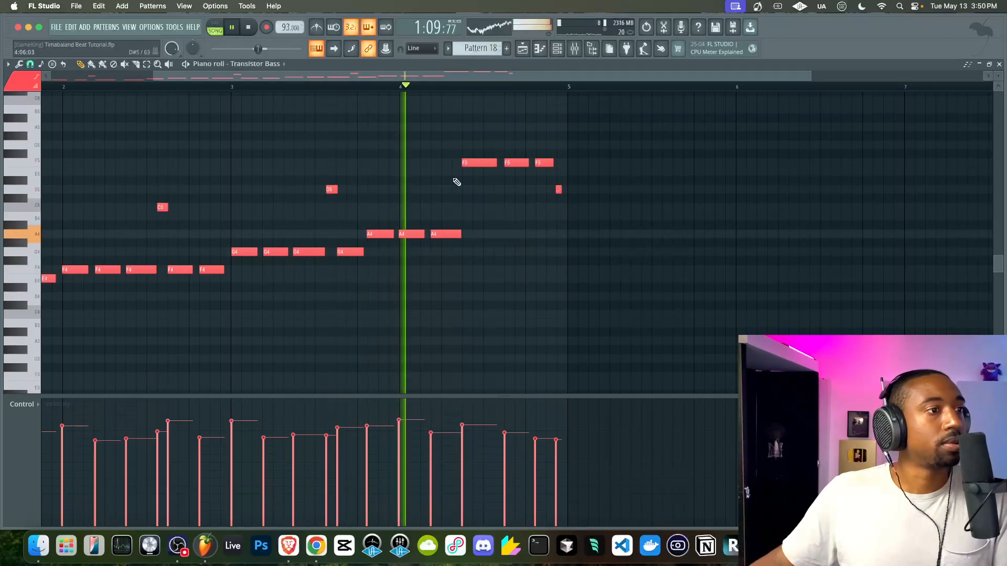
key(alt+q)
click(559, 341)
key(space)
key(space)
scroll(396, 187, left, 4)
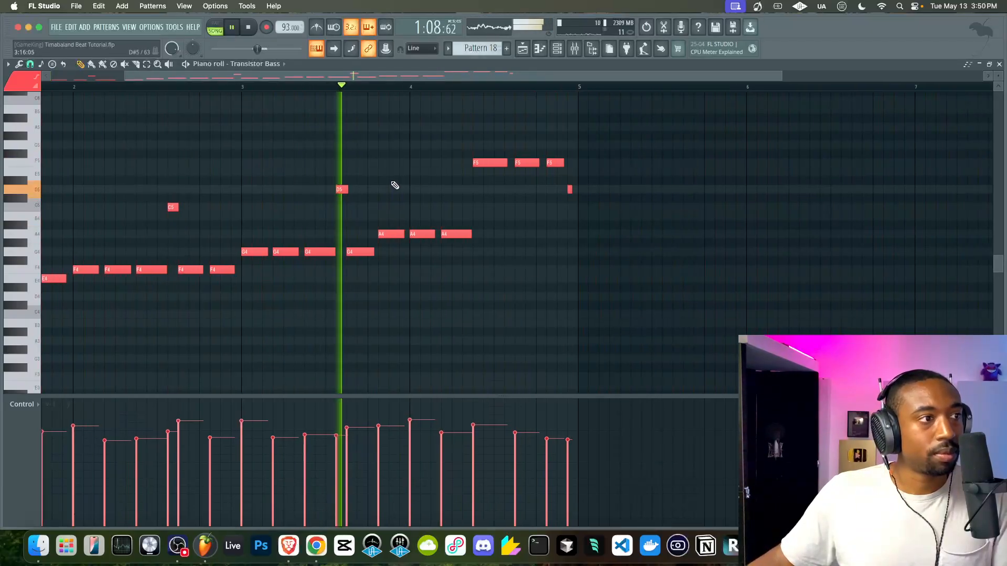
key(space)
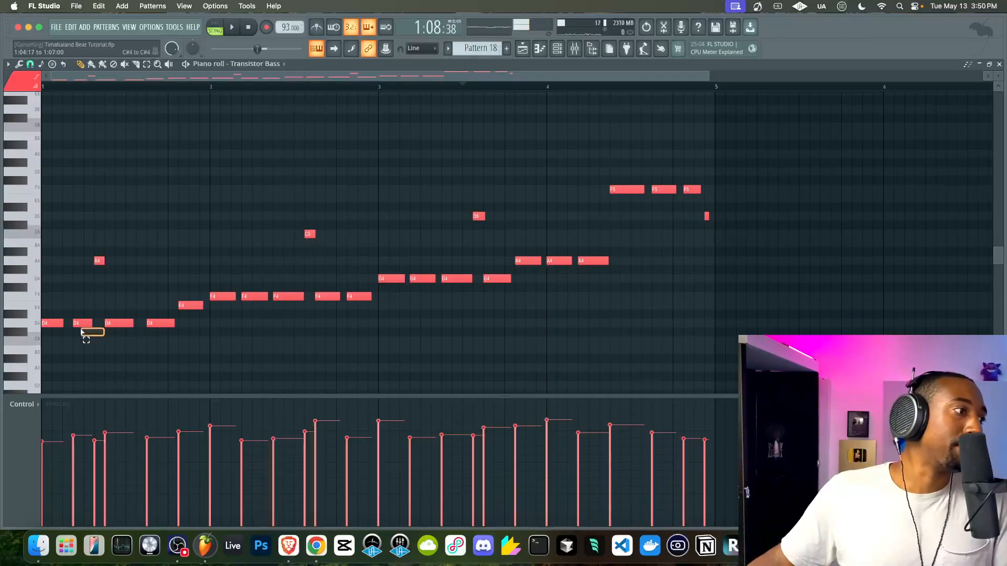
drag(98, 259, 93, 258)
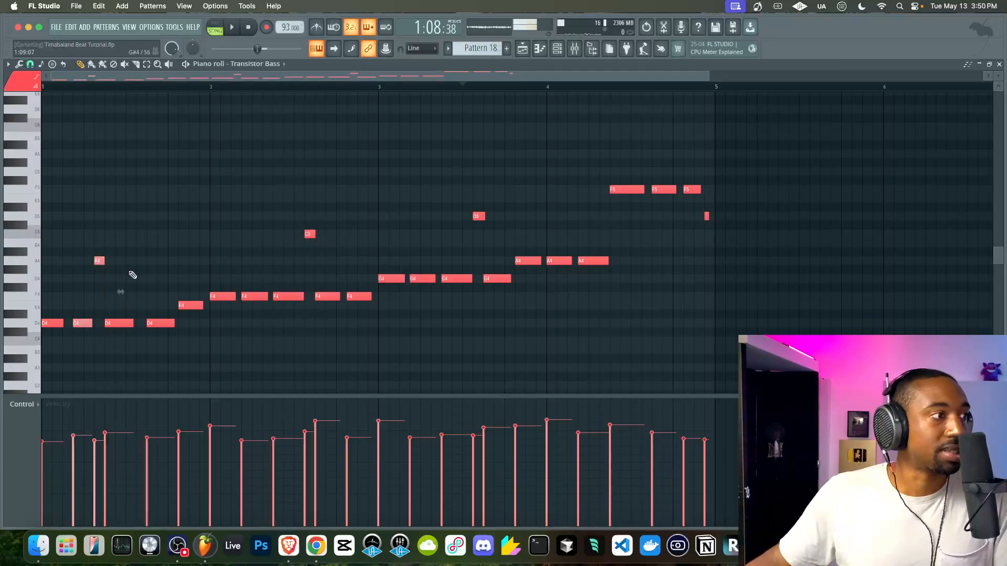
key(space)
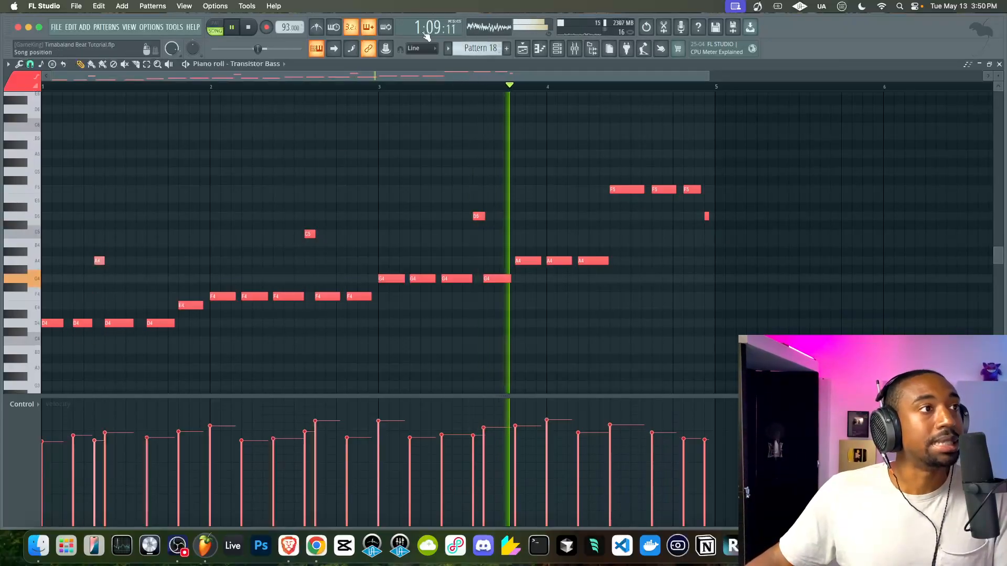
Duplicate the Pattern 18 bass clip in the playlist so a second copy starts at bar 29.
key(F5)
drag(395, 172, 501, 164)
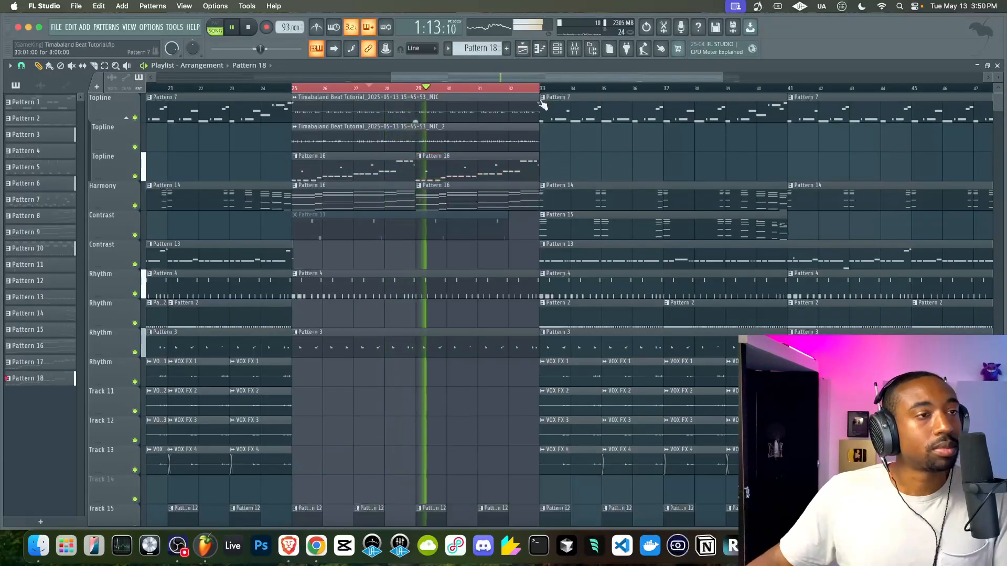
click(558, 53)
click(526, 53)
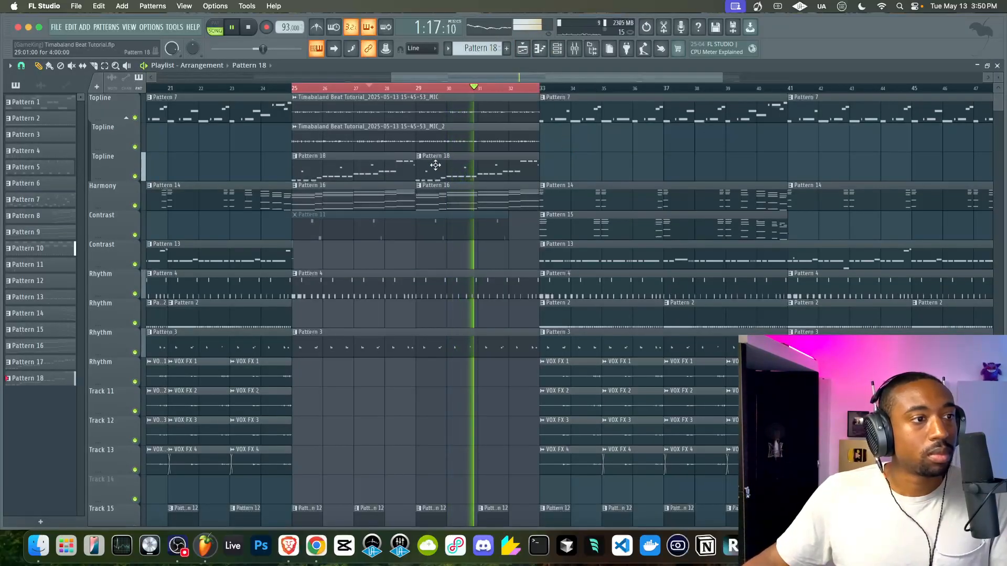
Examine the lower playlist tracks and the channel rack during playback to see which parts sound in bars 25–32.
scroll(442, 162, down, 10)
scroll(438, 168, up, 4)
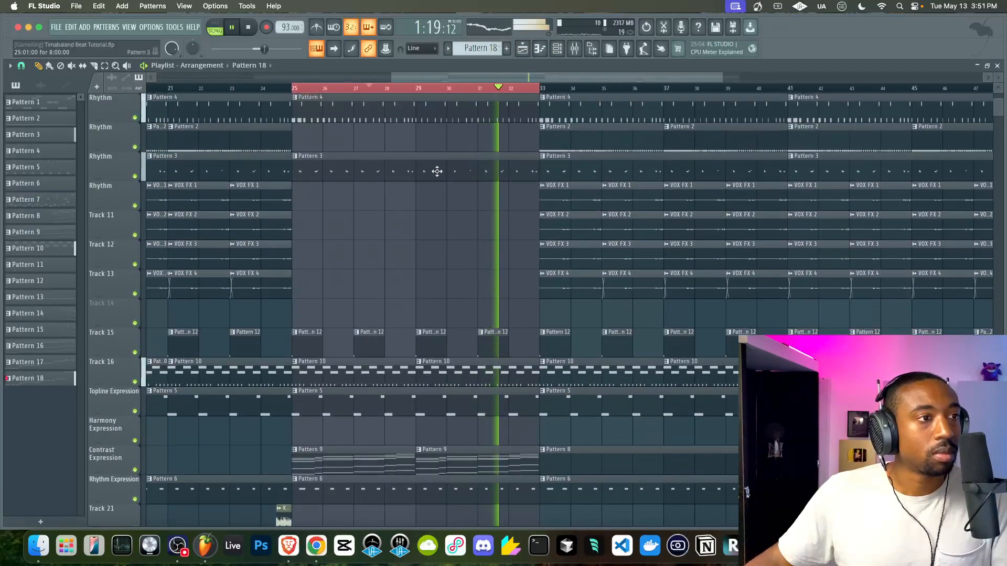
scroll(437, 170, down, 4)
scroll(441, 171, up, 2)
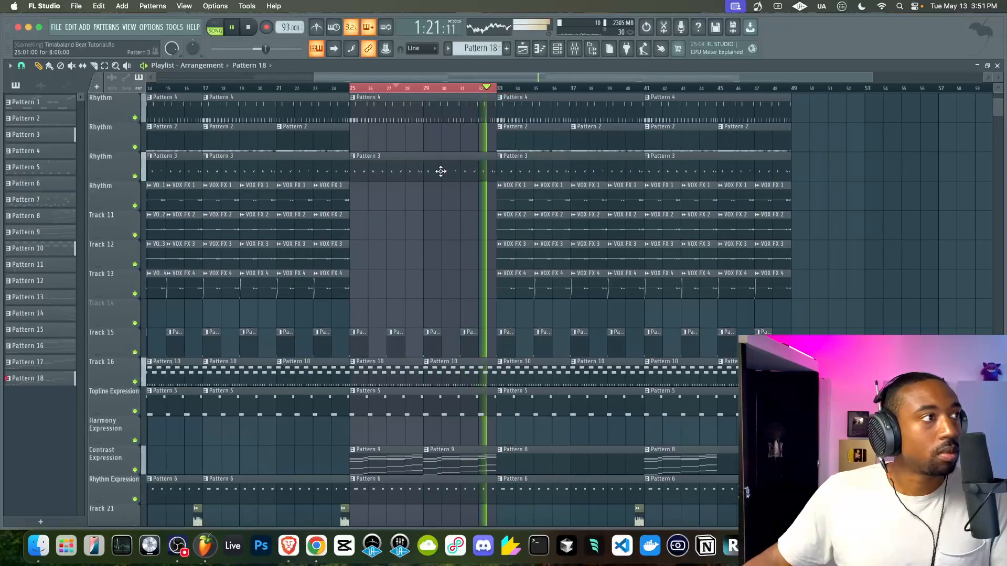
scroll(438, 169, up, 3)
scroll(414, 136, down, 6)
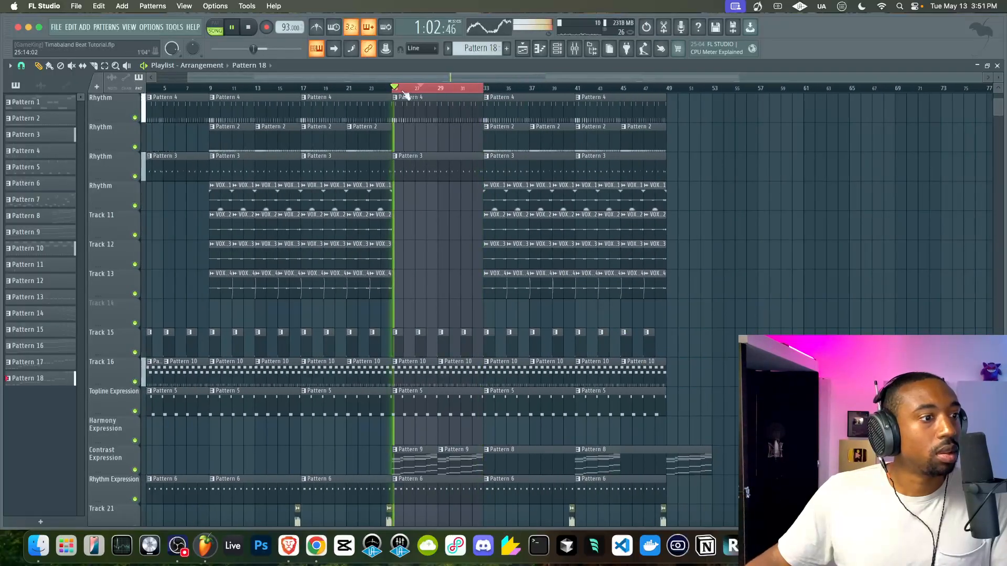
scroll(422, 242, down, 3)
click(557, 49)
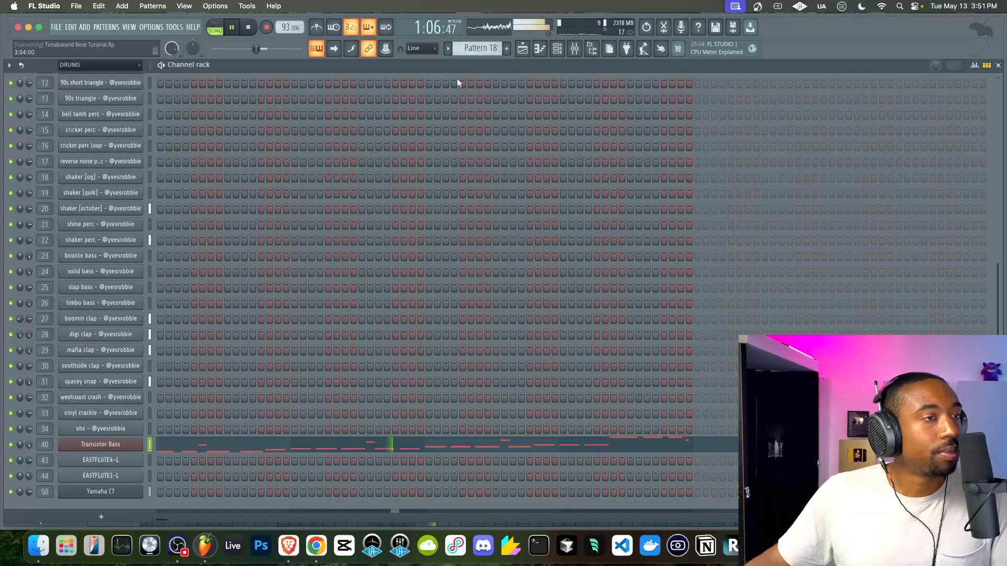
click(522, 48)
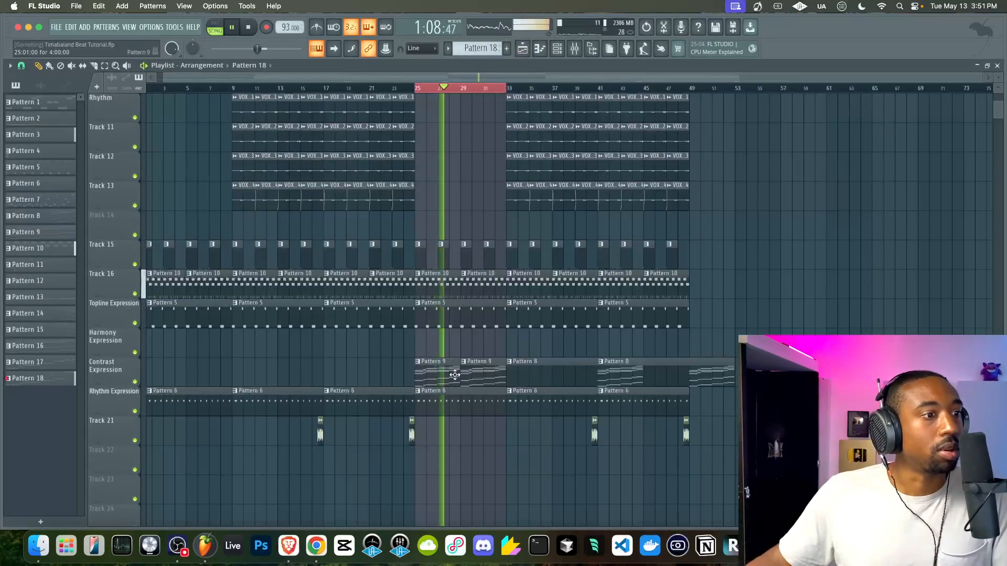
Select Pattern 5 from its Topline Expression clip and briefly solo the CHINAZITH2-R mixer track to identify its sound.
double_click(450, 305)
click(557, 49)
click(575, 49)
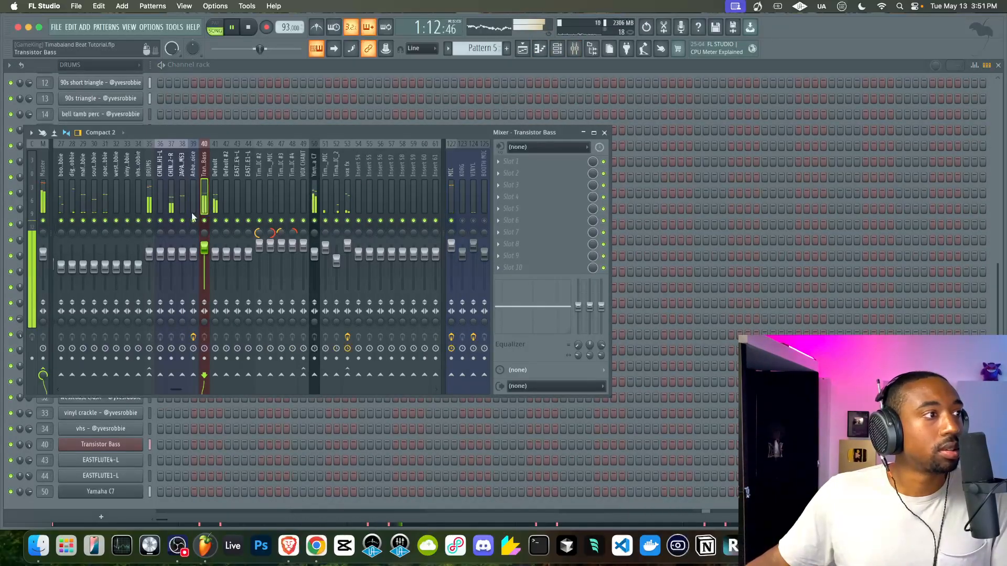
right_click(171, 220)
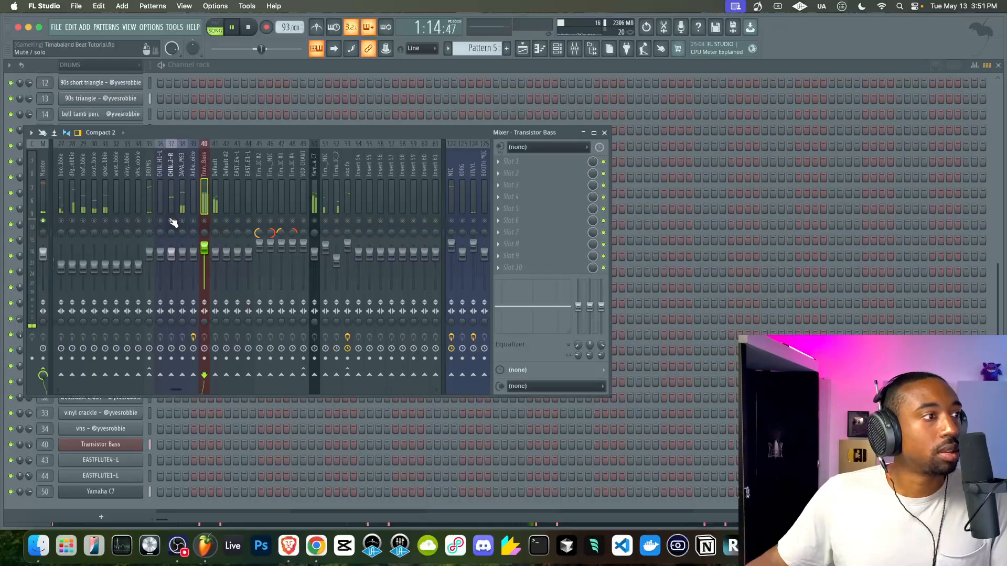
right_click(172, 221)
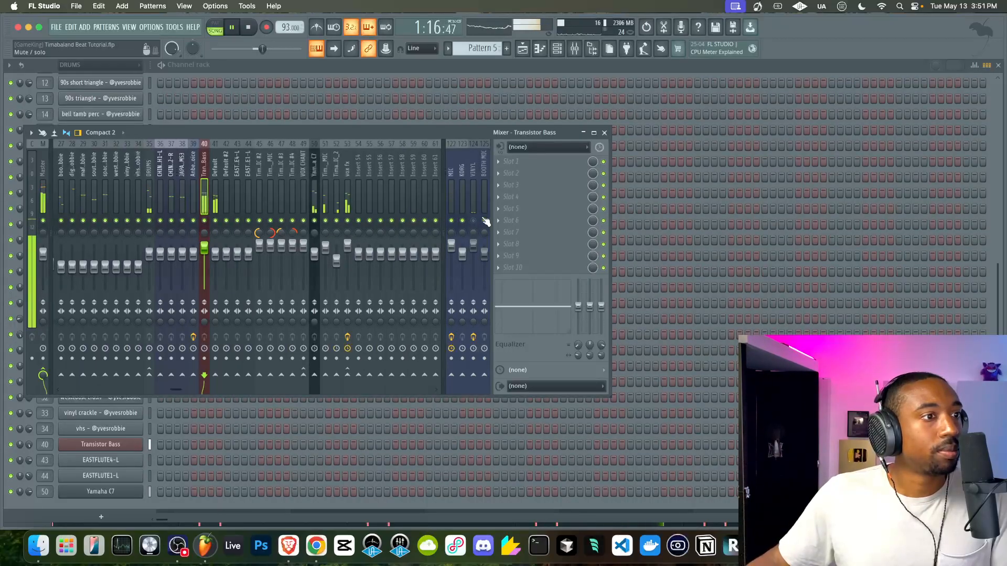
Lower the volume of the KORG, VINYL and BOOTH MIC mixer tracks to 0%.
drag(462, 254, 462, 289)
click(484, 254)
drag(473, 245, 473, 289)
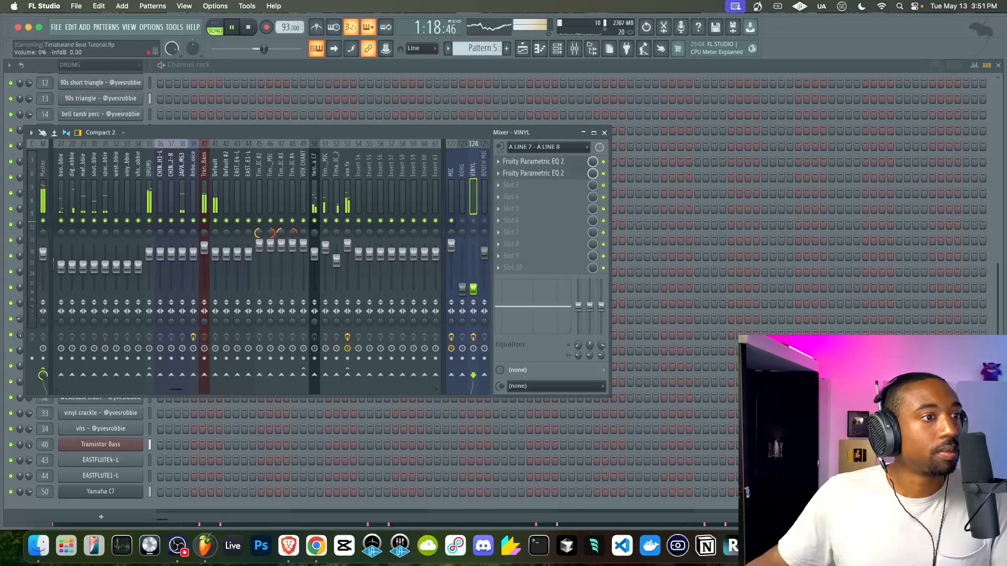
drag(484, 253, 484, 290)
Add Fruity Reeverb 2 to the CHINAZITH2-R mixer track and set its wet level to 102%.
click(167, 194)
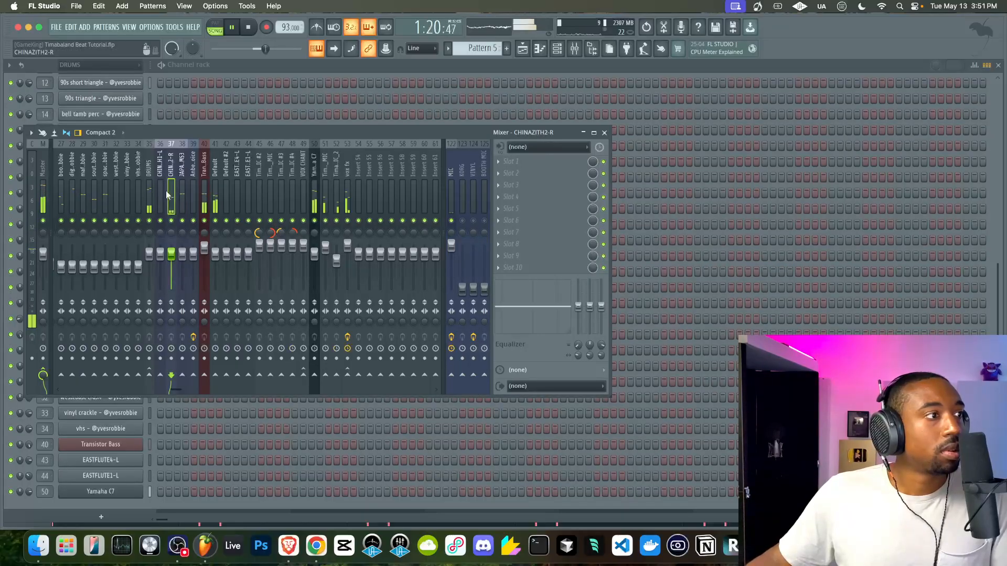
click(536, 157)
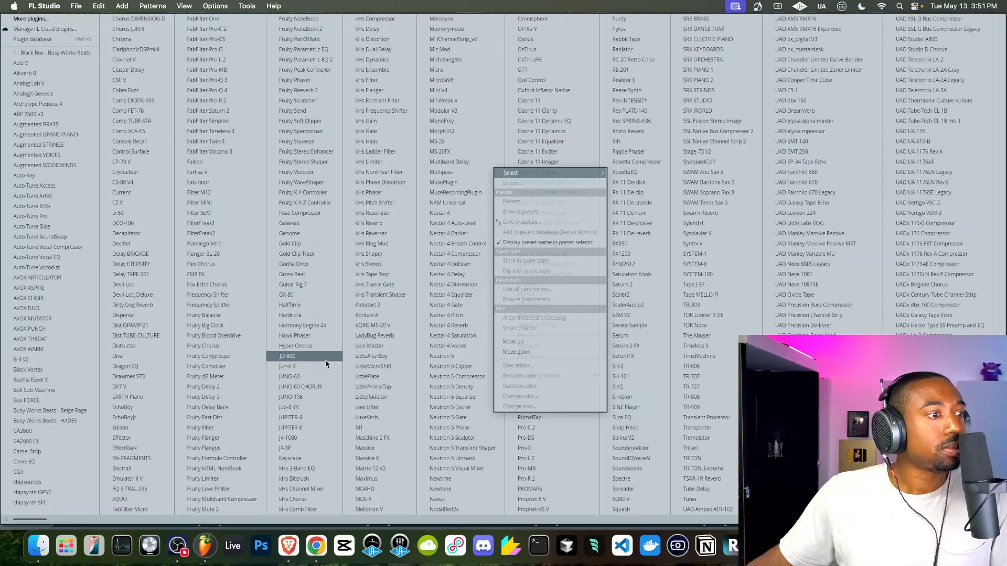
click(322, 90)
drag(328, 179, 328, 172)
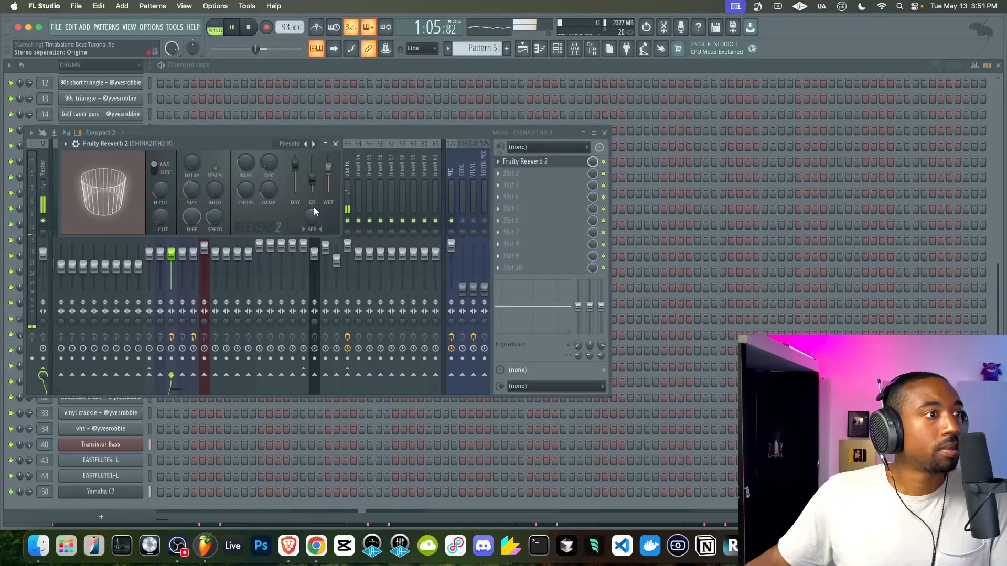
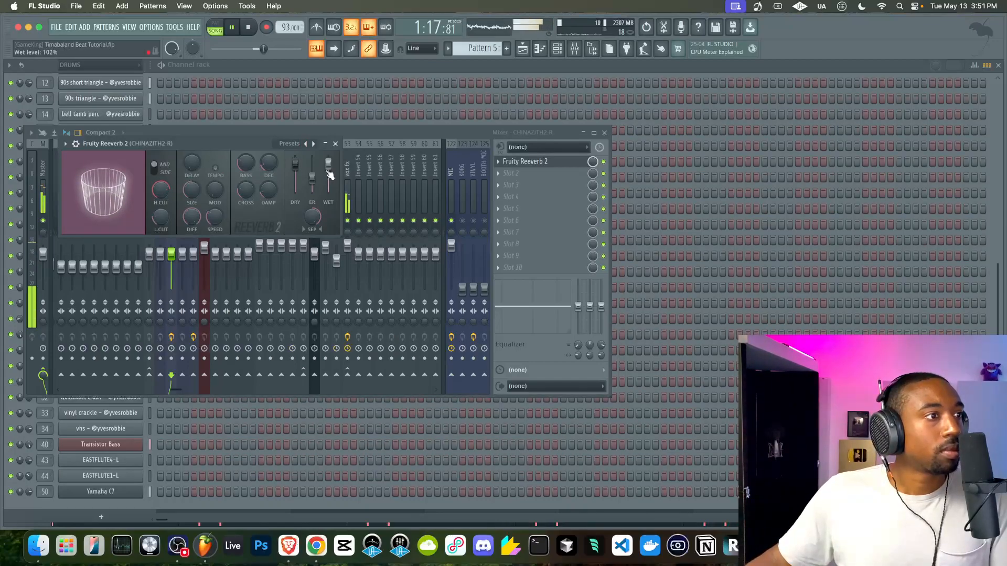
click(335, 143)
Add Fruity Delay 3 to CHINAZITH2-R with a 62.5% feedback level, 80.9% delay time offset and 29.2% output wet.
click(533, 176)
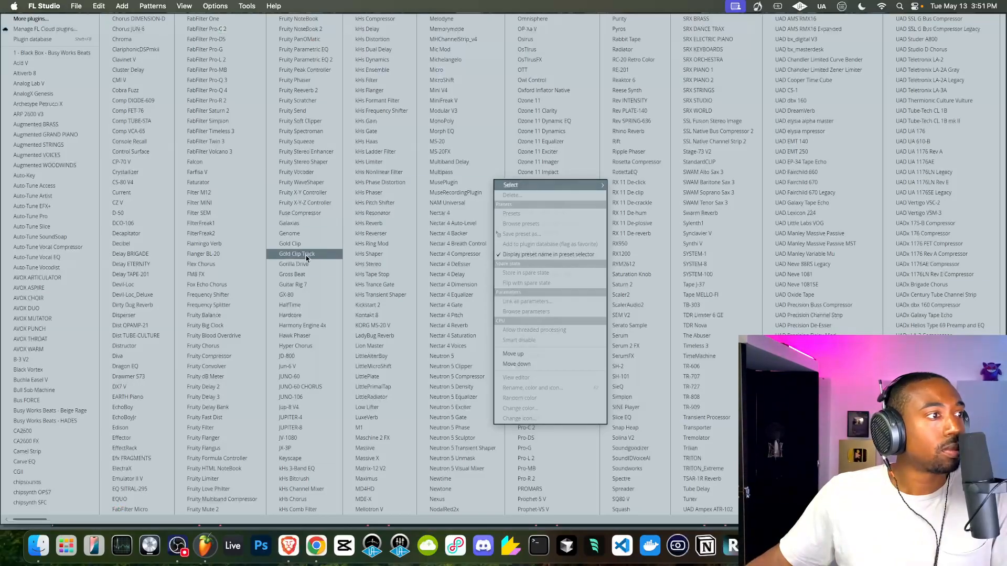
click(245, 397)
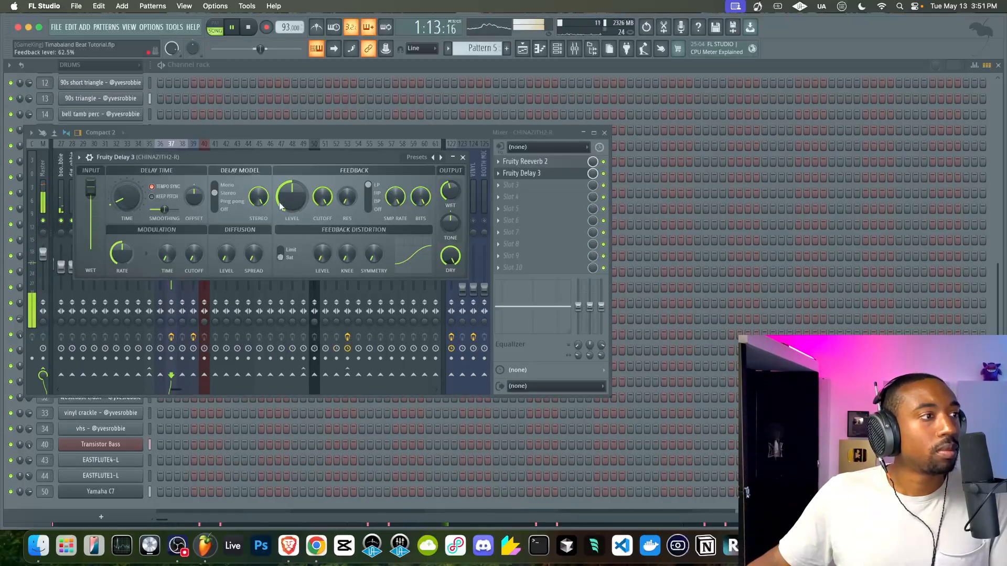
right_click(195, 197)
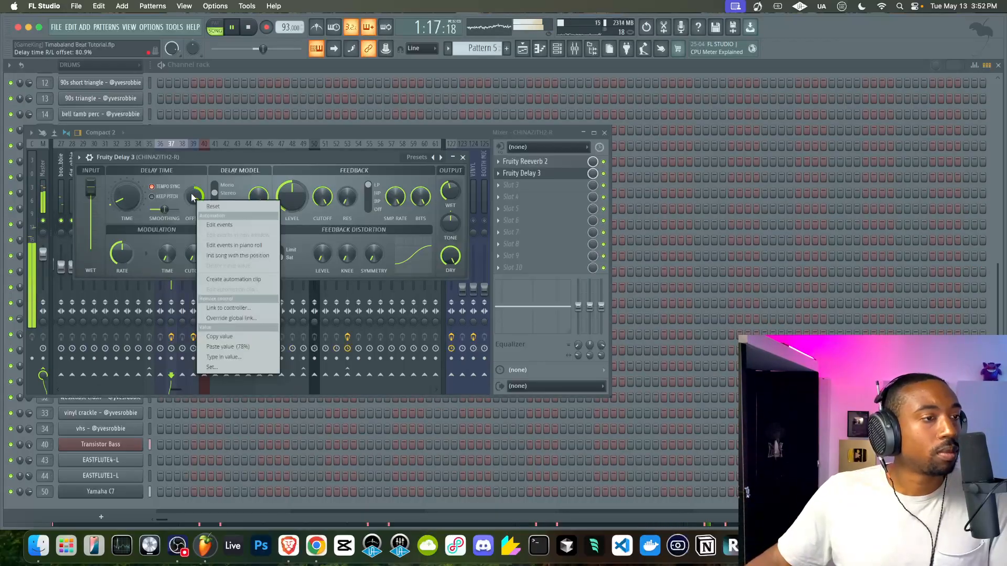
click(259, 190)
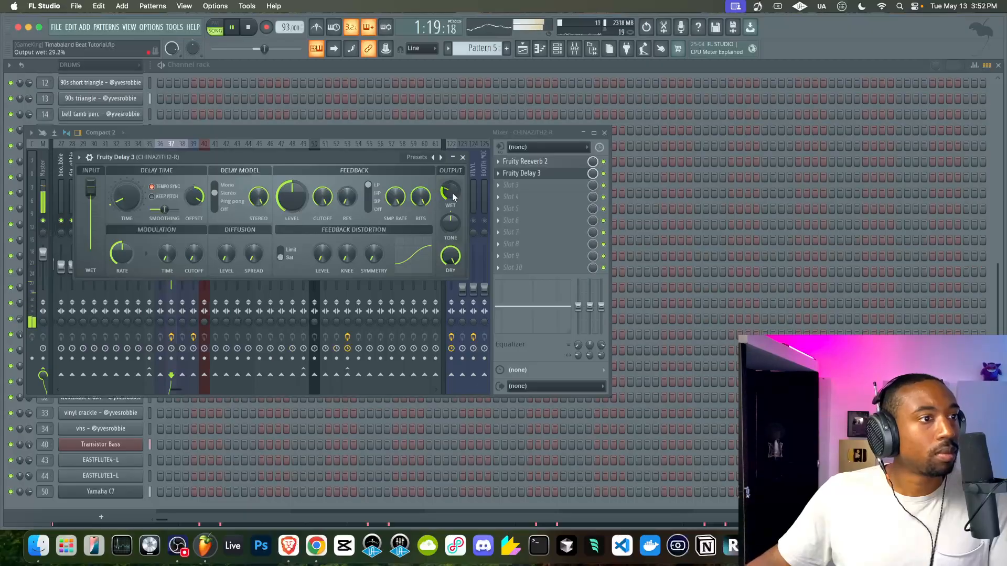
click(463, 158)
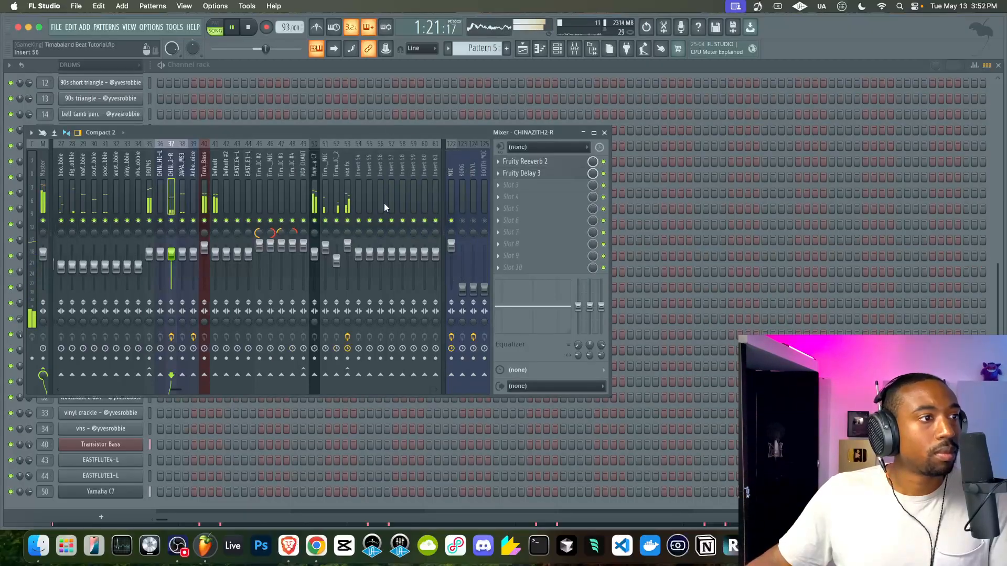
Clear the bars 25–32 loop selection in the playlist and play the song from the beginning.
click(528, 53)
click(451, 88)
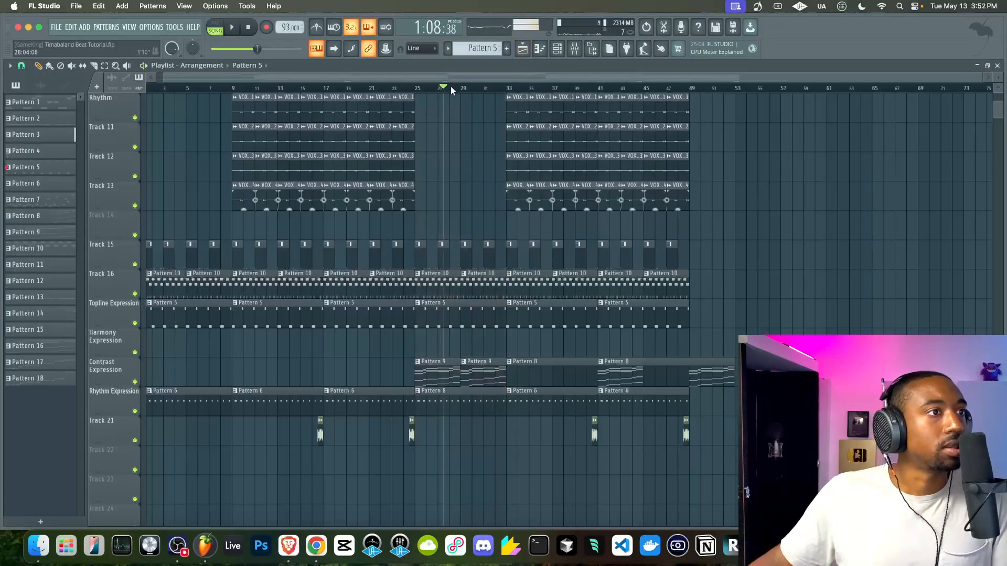
key(space)
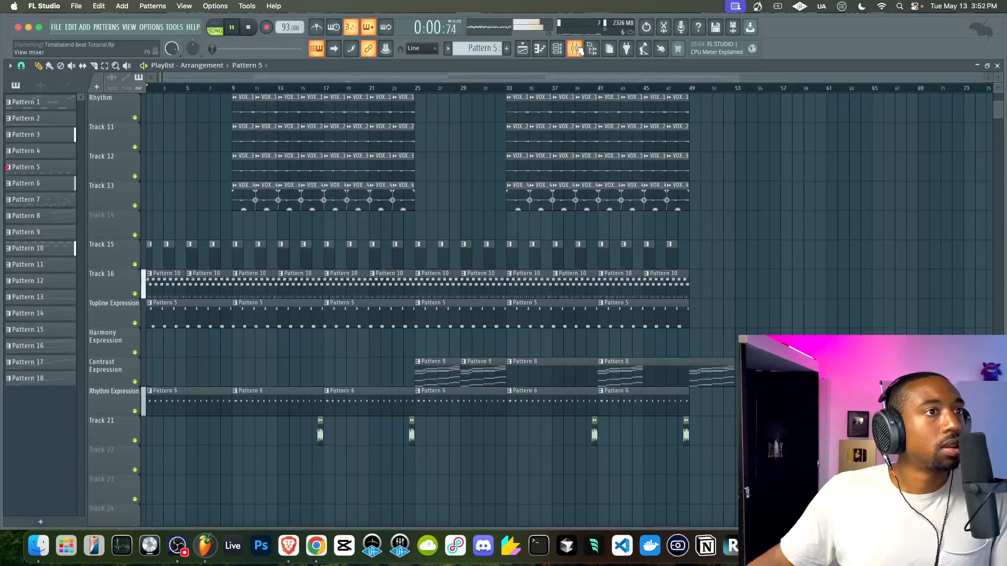
Check the mixer levels, the full arrangement and the channel rack while the song plays.
click(577, 49)
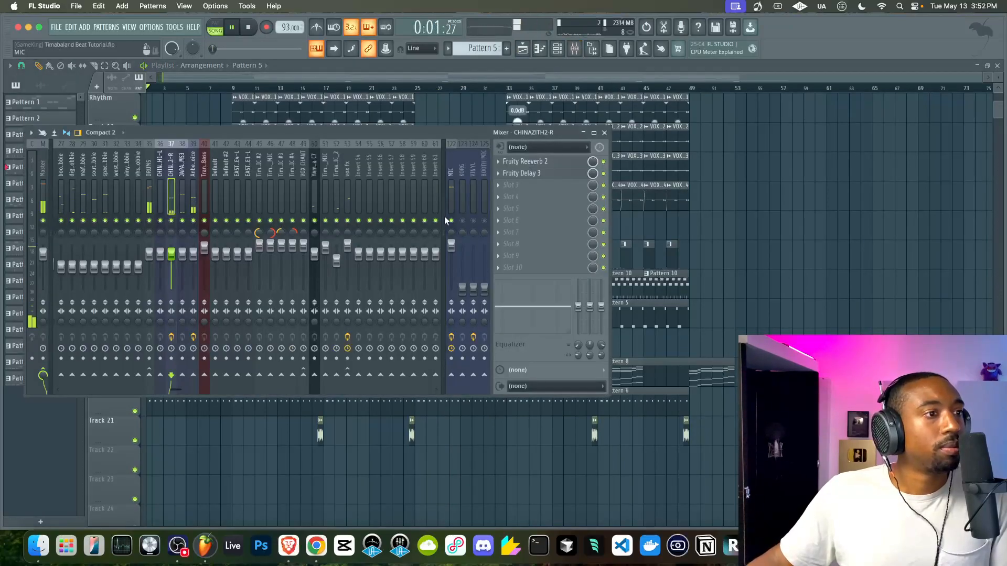
key(F9)
scroll(427, 171, up, 5)
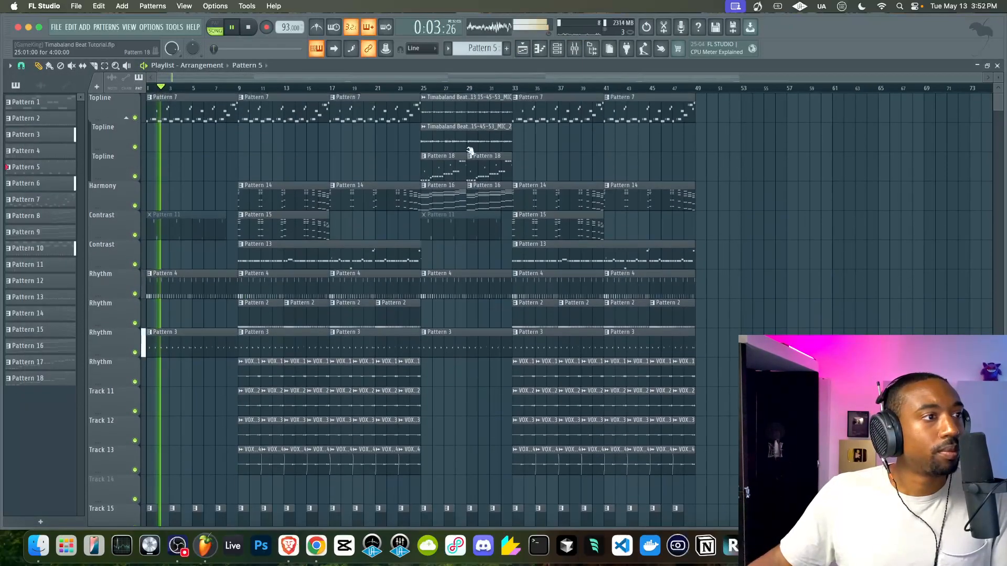
click(575, 52)
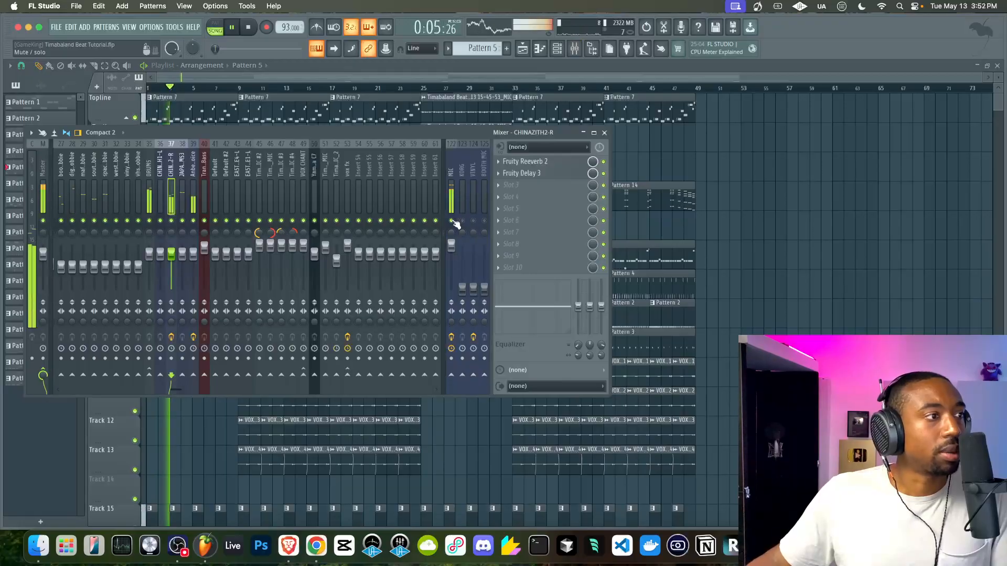
click(558, 53)
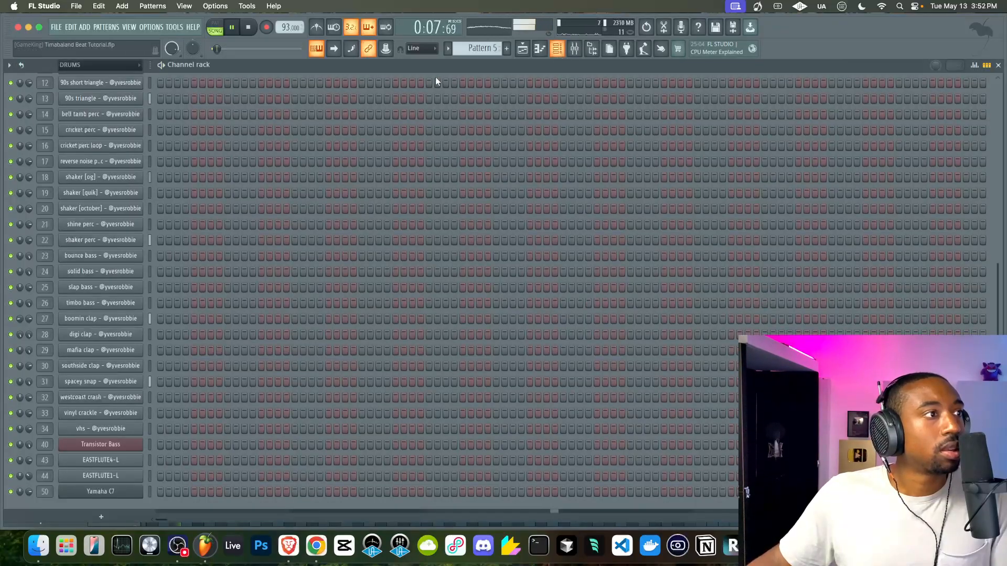
Review the INSTRUMENTS group across patterns 5 to 8 in the channel rack, plus the playlist, while the song plays.
click(102, 69)
click(100, 105)
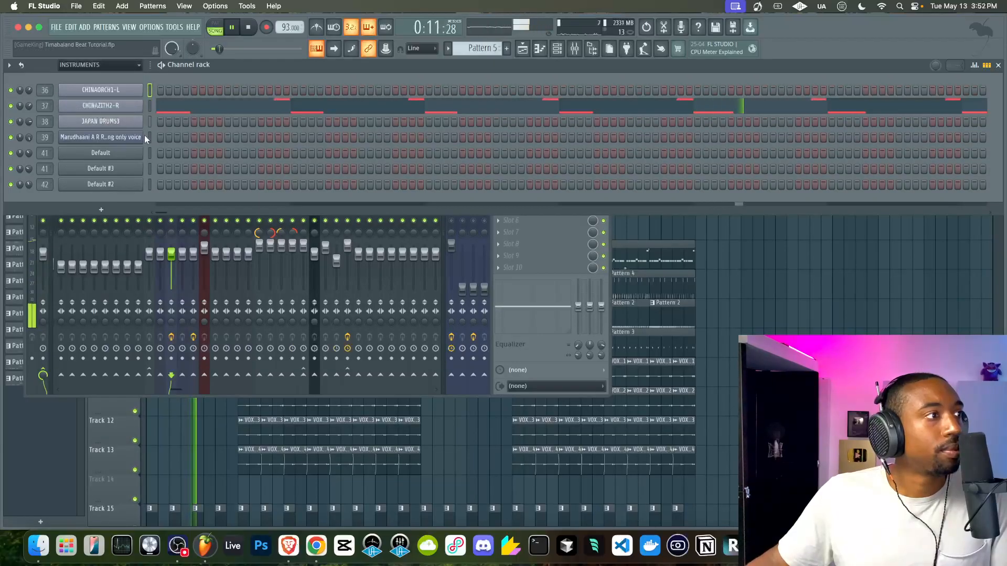
click(149, 153)
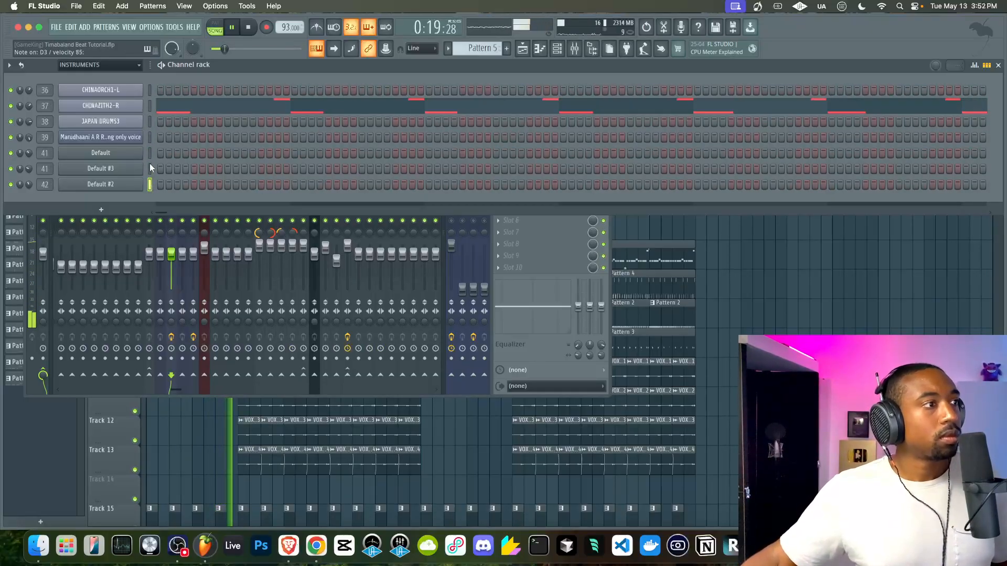
scroll(488, 48, down, 3)
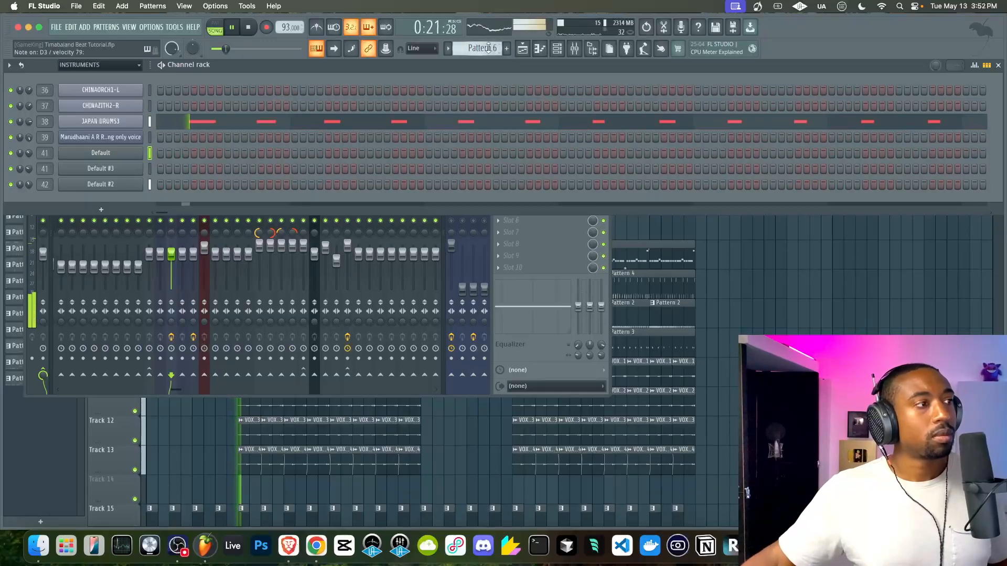
right_click(755, 286)
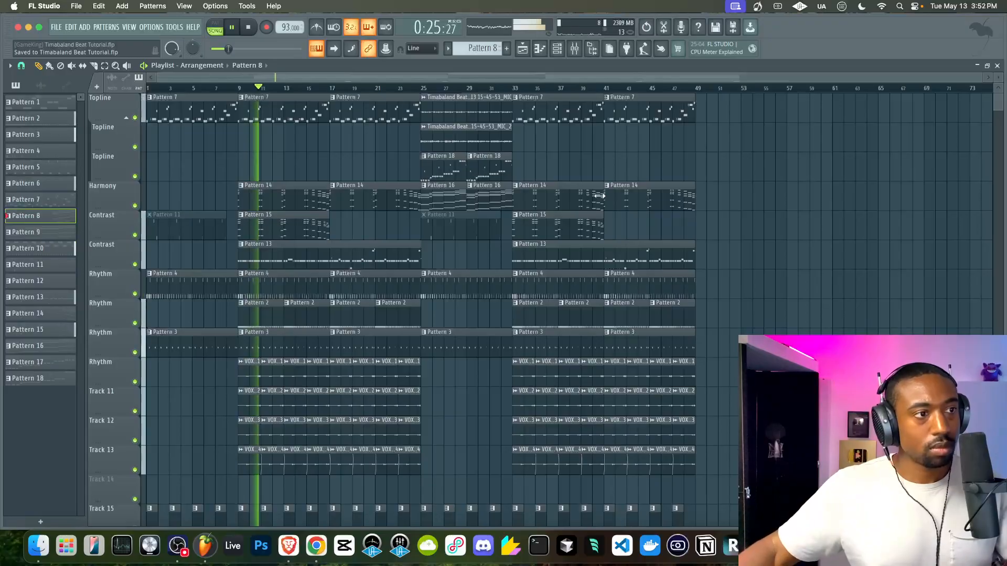
click(557, 49)
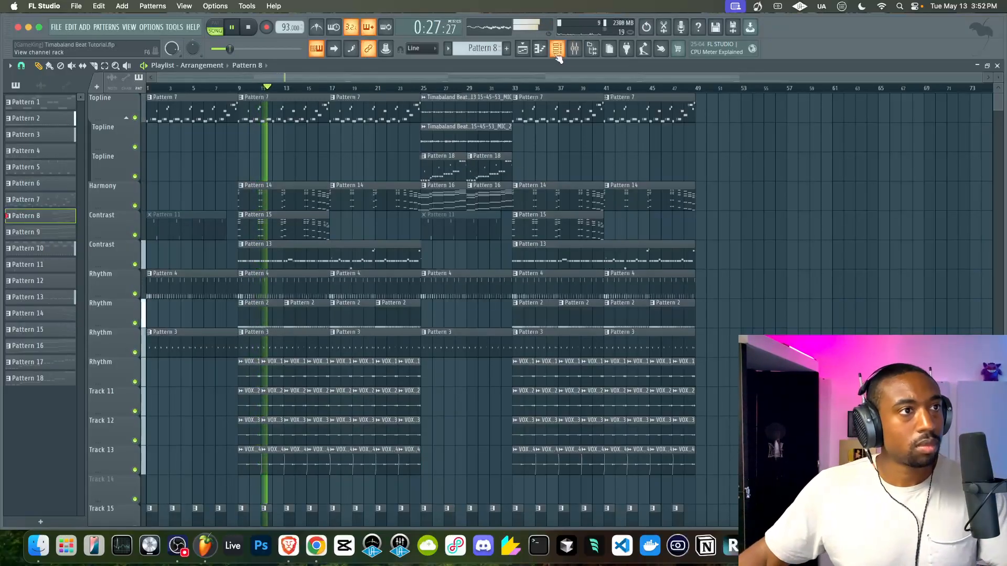
Rename the empty mixer track Insert 54 as BEAT MIX and route the DRUMS track to it.
click(576, 48)
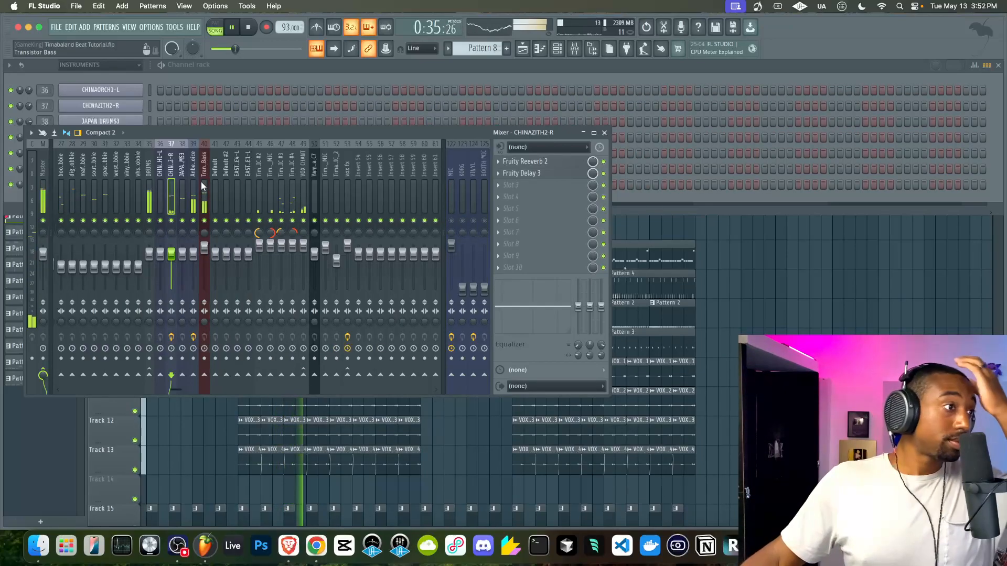
click(152, 190)
right_click(361, 192)
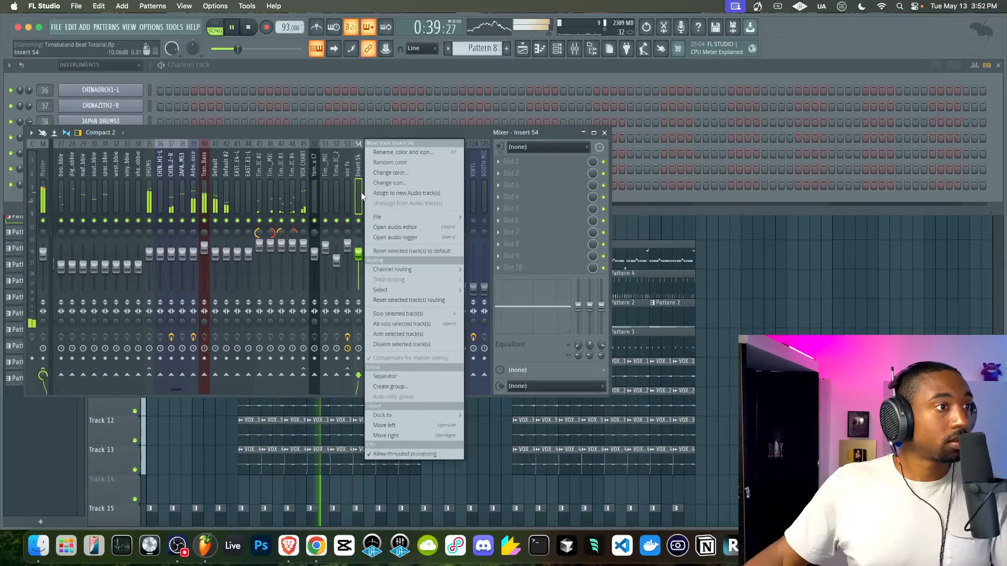
key(F2)
text(BEAT MIX)
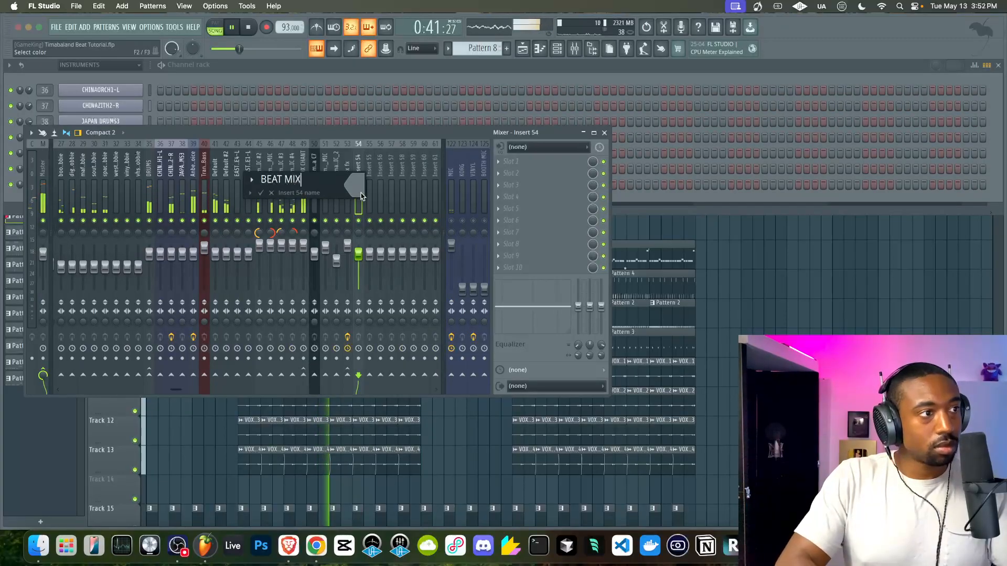
key(Return)
click(145, 208)
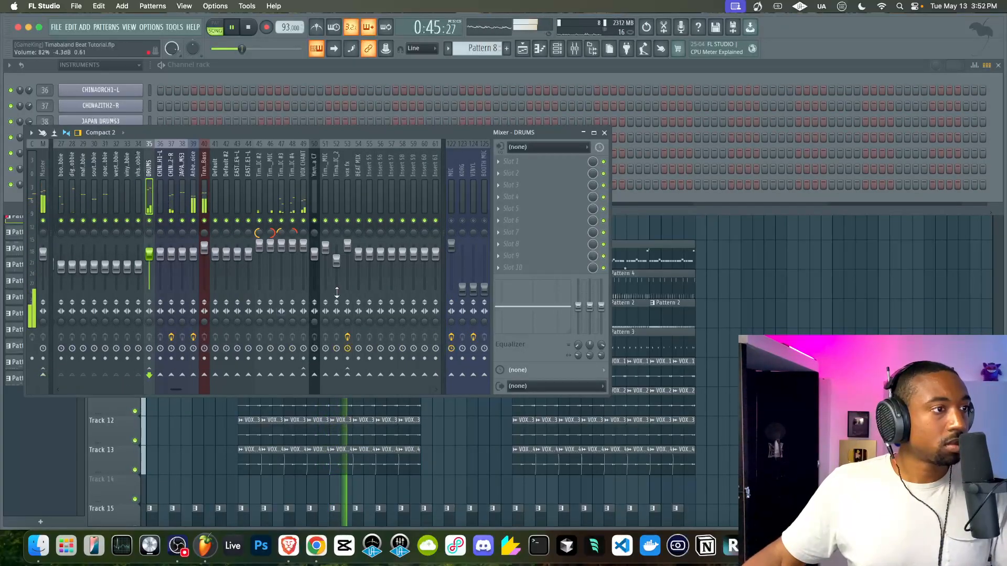
click(359, 376)
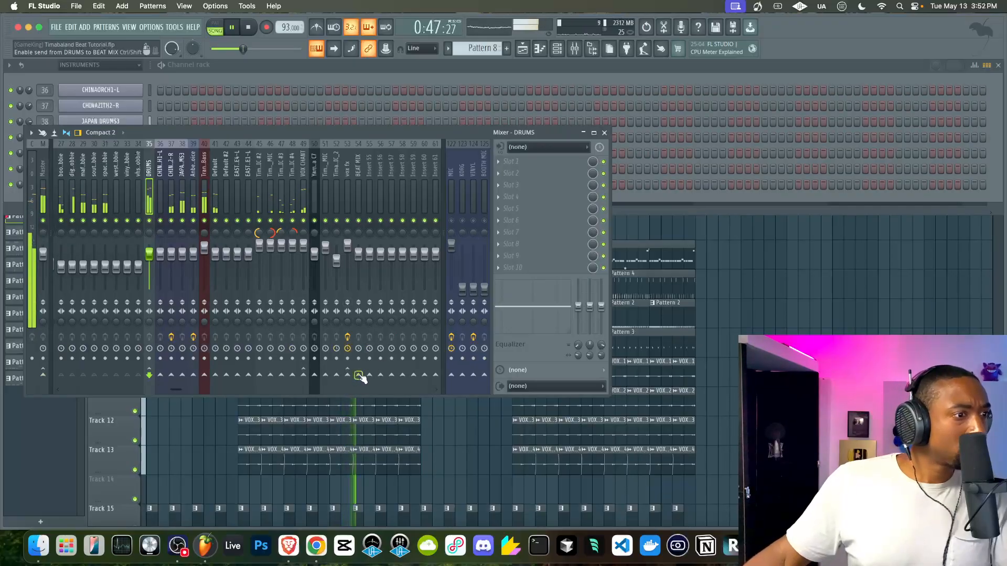
drag(350, 192, 163, 192)
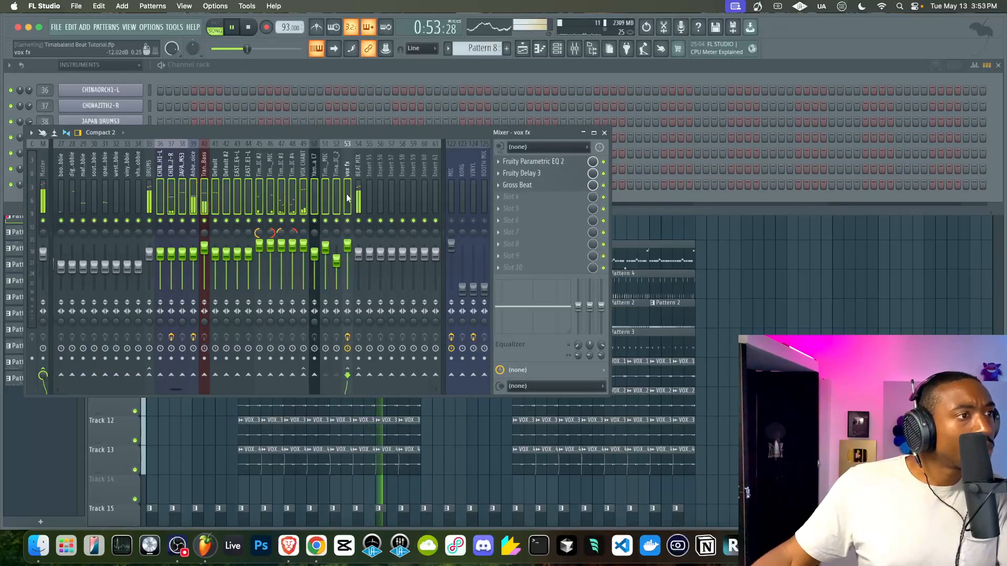
click(305, 200)
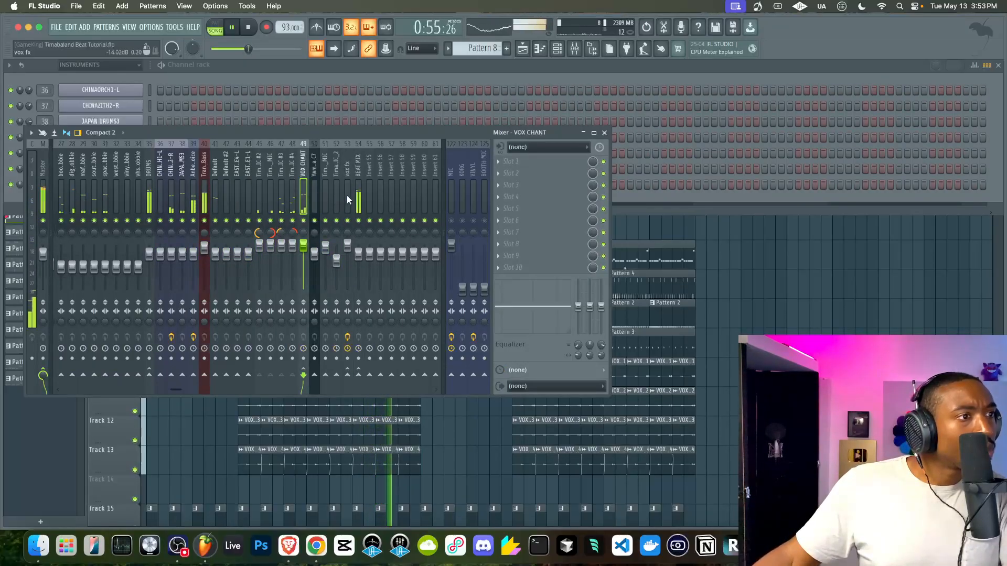
drag(347, 195, 183, 190)
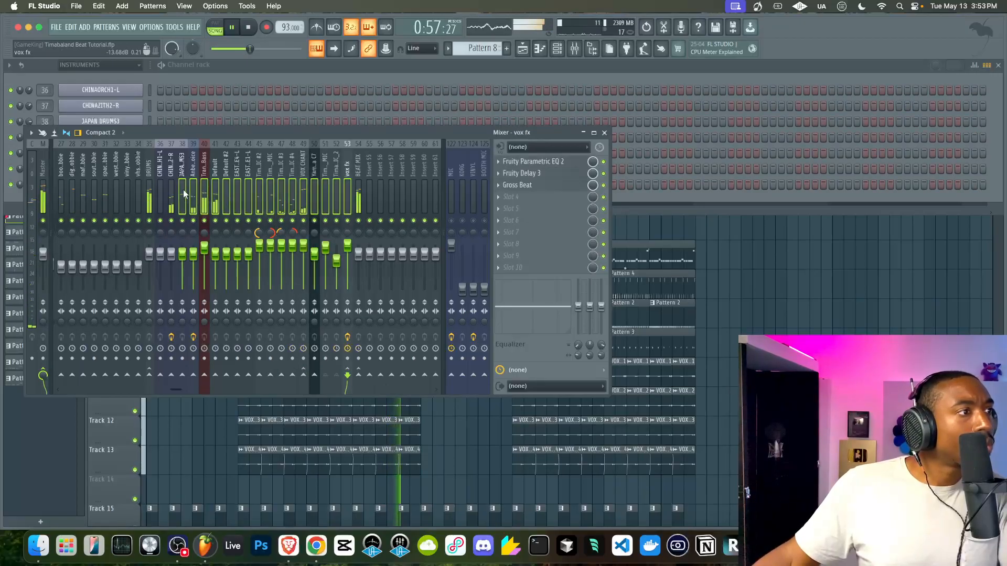
click(304, 197)
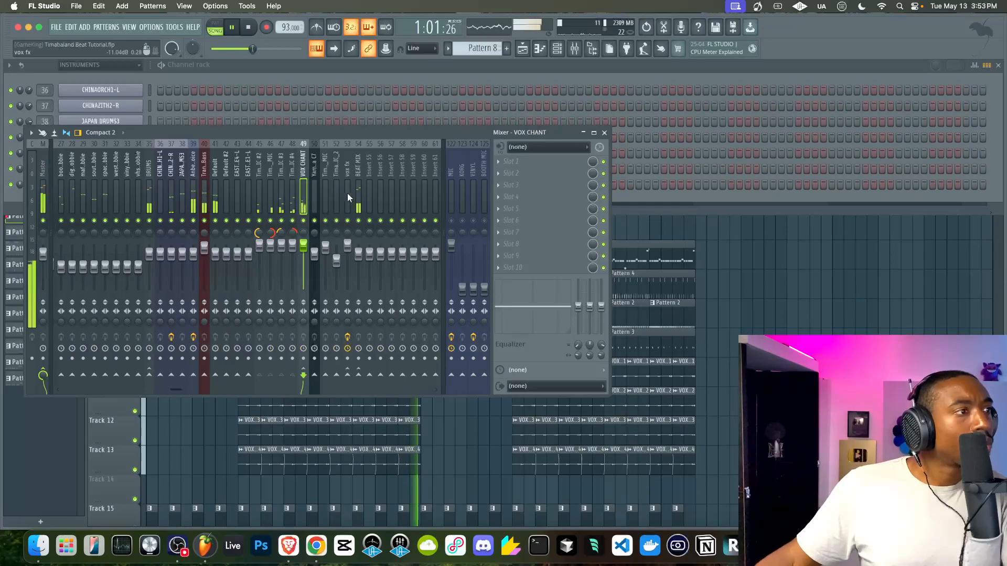
Select mixer tracks 36–52 except VOX CHANT and route them to the BEAT MIX track only.
drag(159, 194, 347, 206)
shift+super+click(347, 205)
shift+super+click(303, 205)
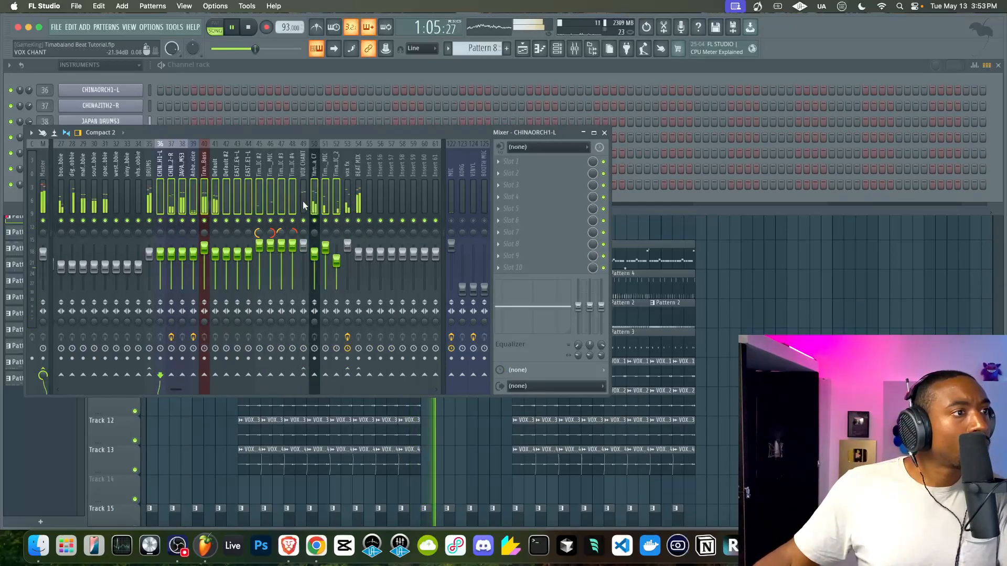
right_click(358, 374)
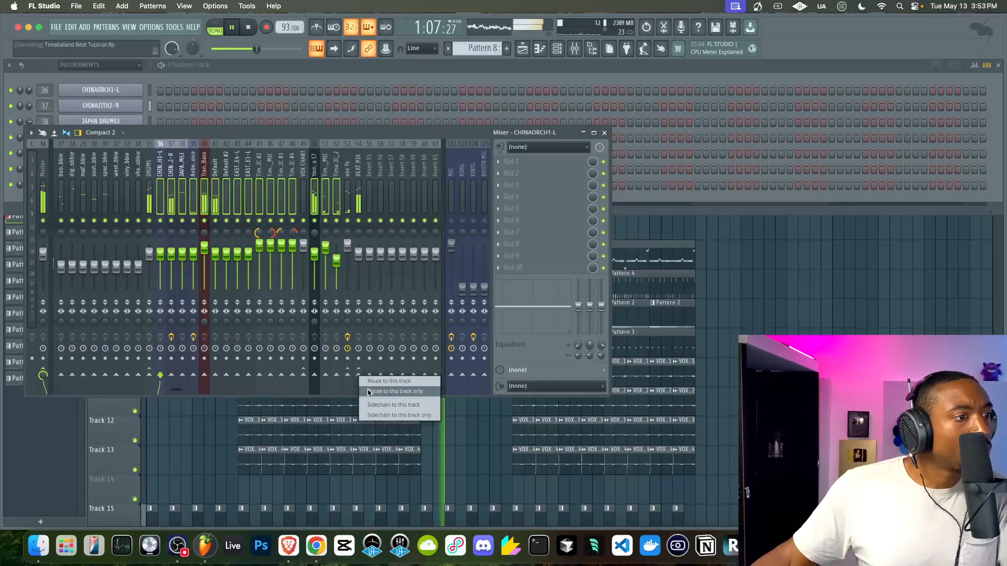
click(369, 392)
Lower the volume of mixer tracks 36–52 together, leaving out VOX CHANT, bringing track 51 to about 63%.
click(350, 198)
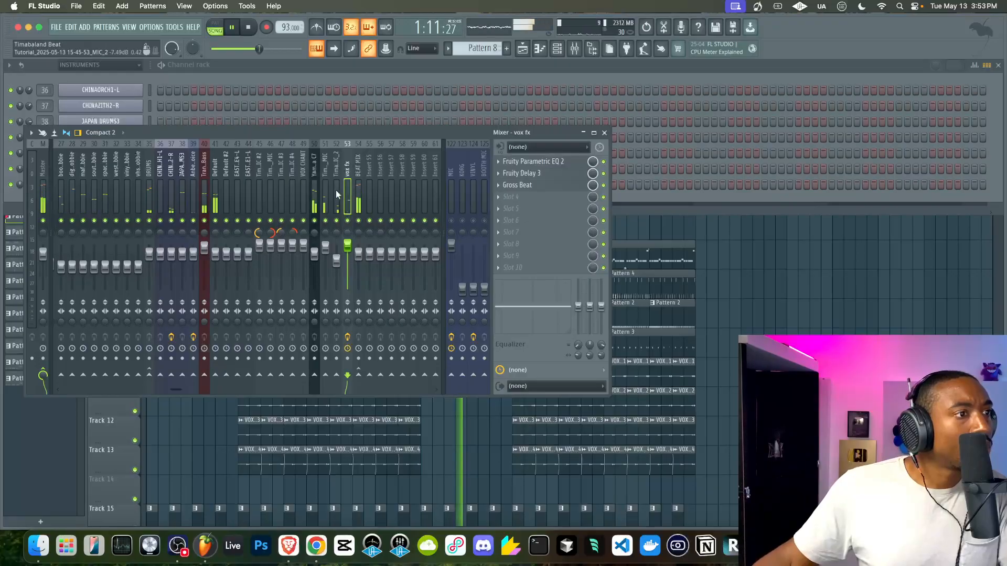
drag(344, 188, 162, 194)
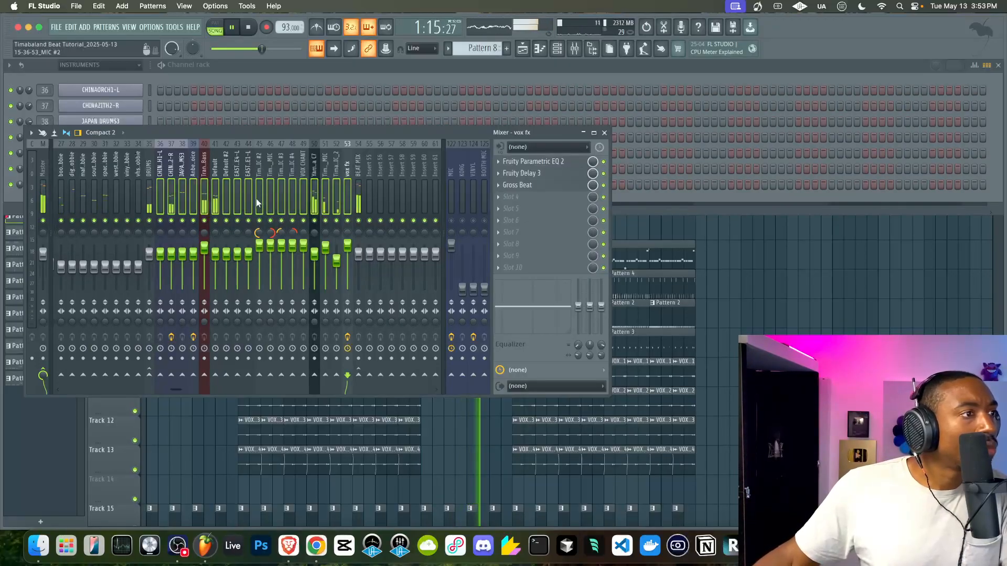
ctrl+click(302, 188)
ctrl+click(348, 189)
drag(325, 247, 325, 267)
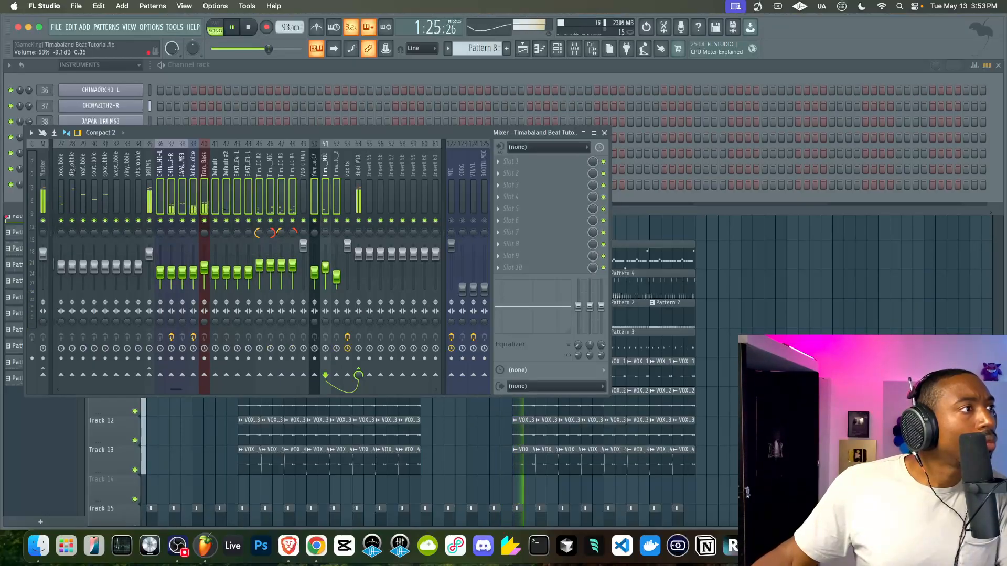
Select mixer tracks 2–34 and nudge their volume faders together very slightly.
scroll(152, 142, left, 10)
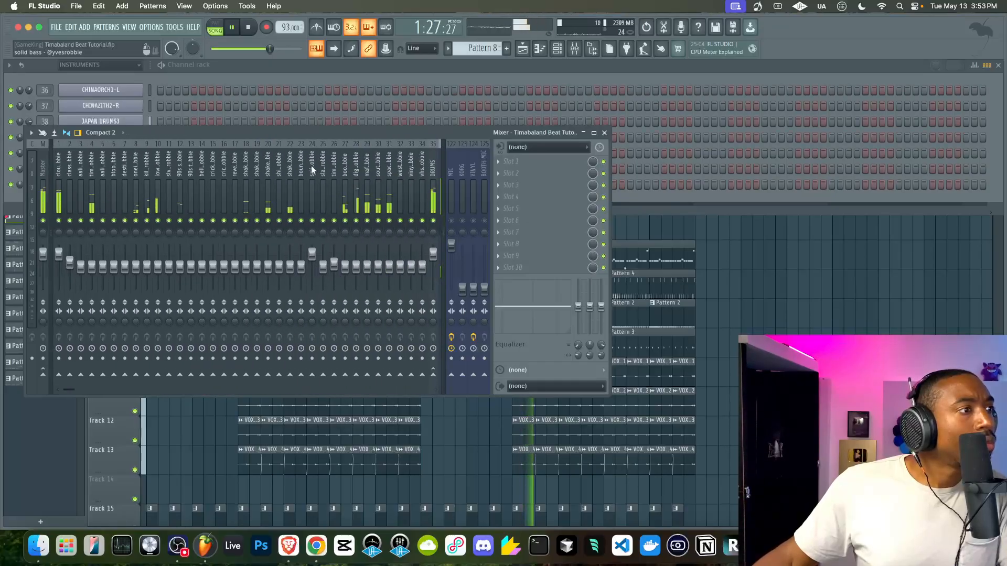
drag(425, 180, 79, 186)
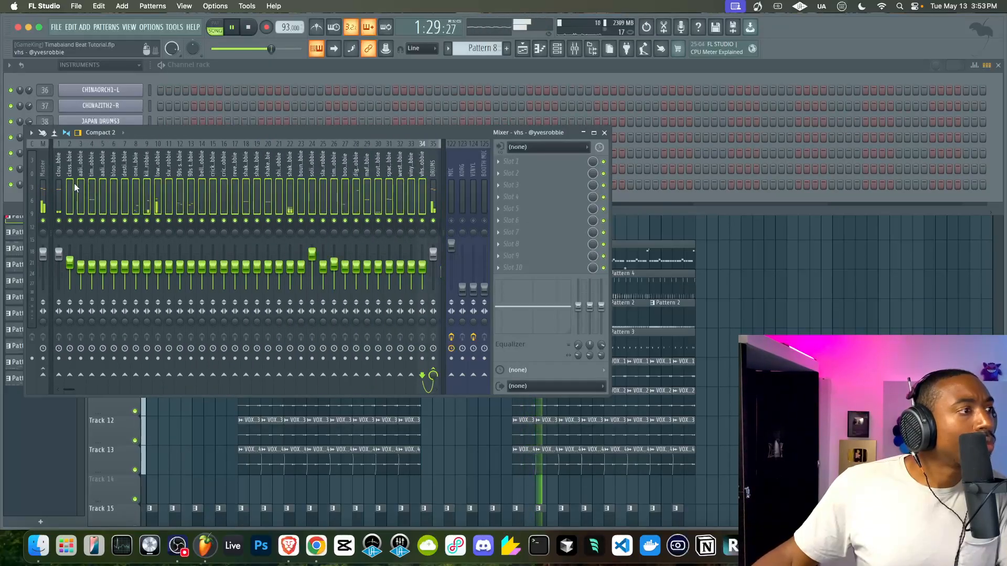
drag(91, 266, 92, 267)
Add Fruity Parametric EQ 2 to the BEAT MIX track and raise its main level to about 4.6 dB.
scroll(182, 203, right, 6)
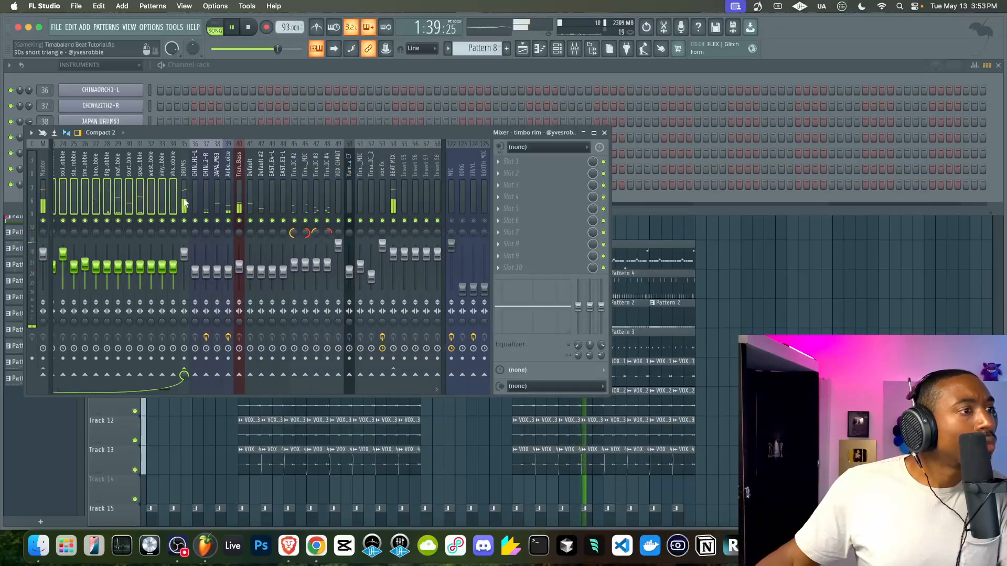
click(302, 184)
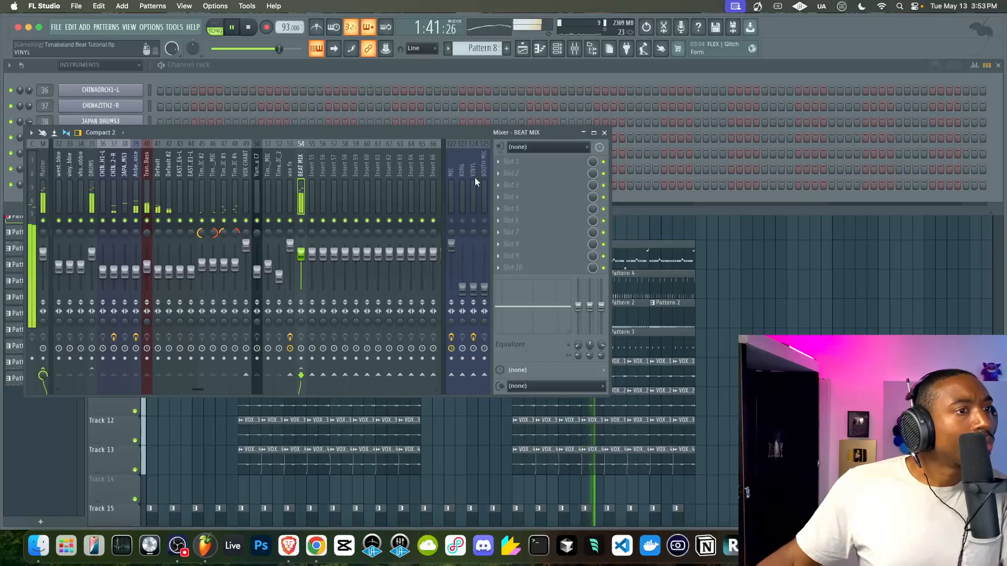
click(506, 167)
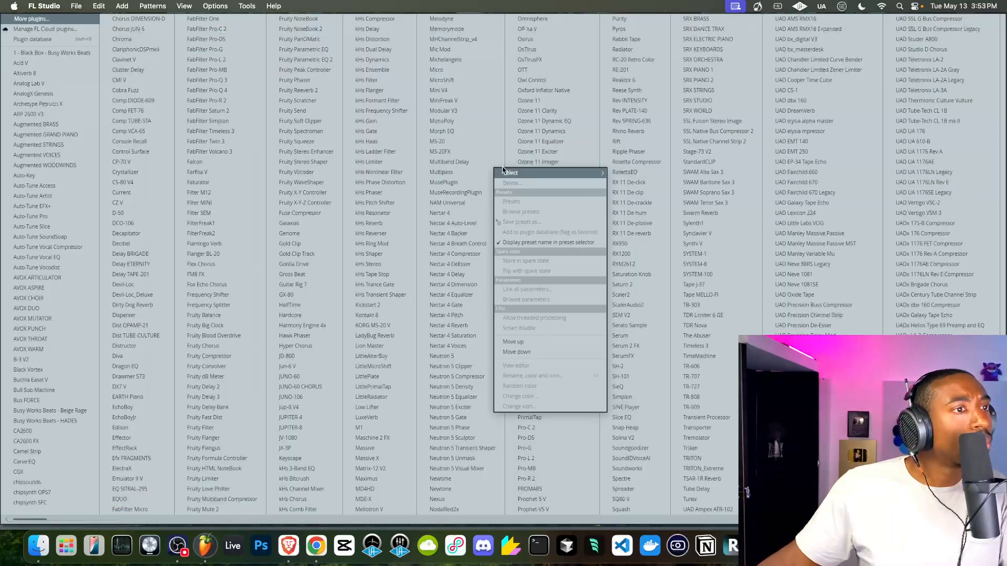
click(329, 57)
drag(368, 260, 369, 242)
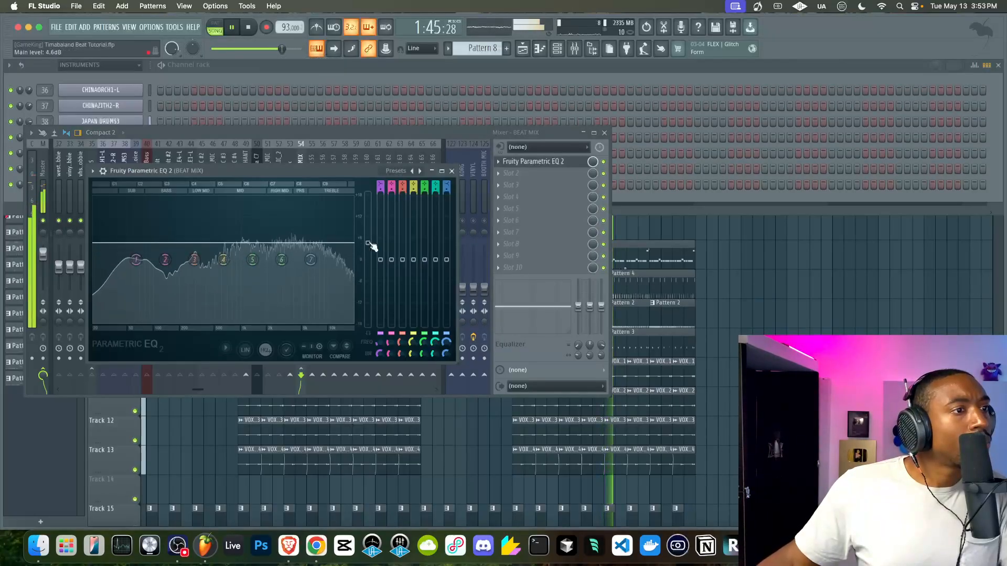
click(452, 172)
Lower the cloudy kick track slightly and raise the BEAT MIX equalizer's main level to 7.2 dB.
scroll(283, 171, up, 10)
drag(59, 256, 59, 259)
scroll(228, 172, down, 10)
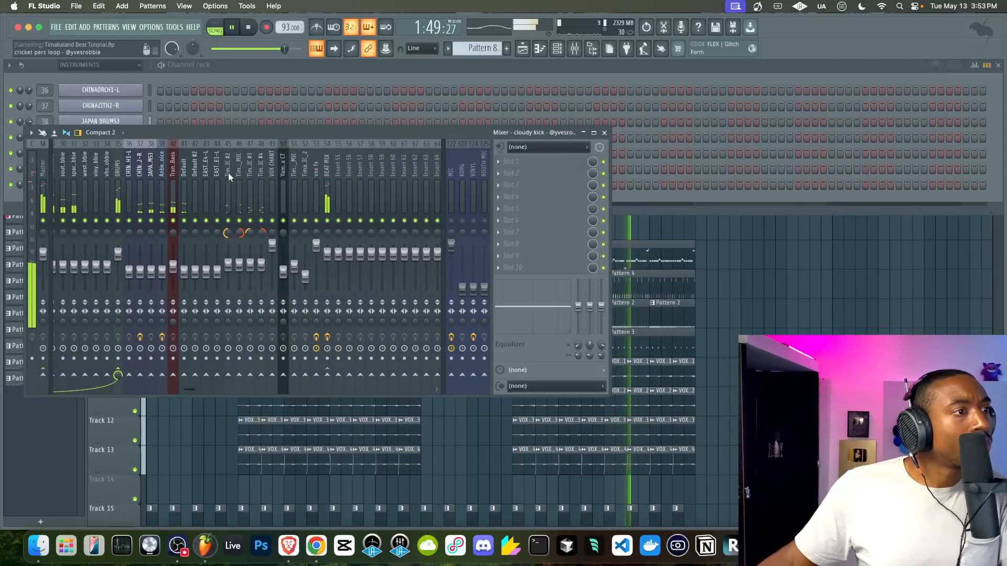
click(268, 185)
click(574, 164)
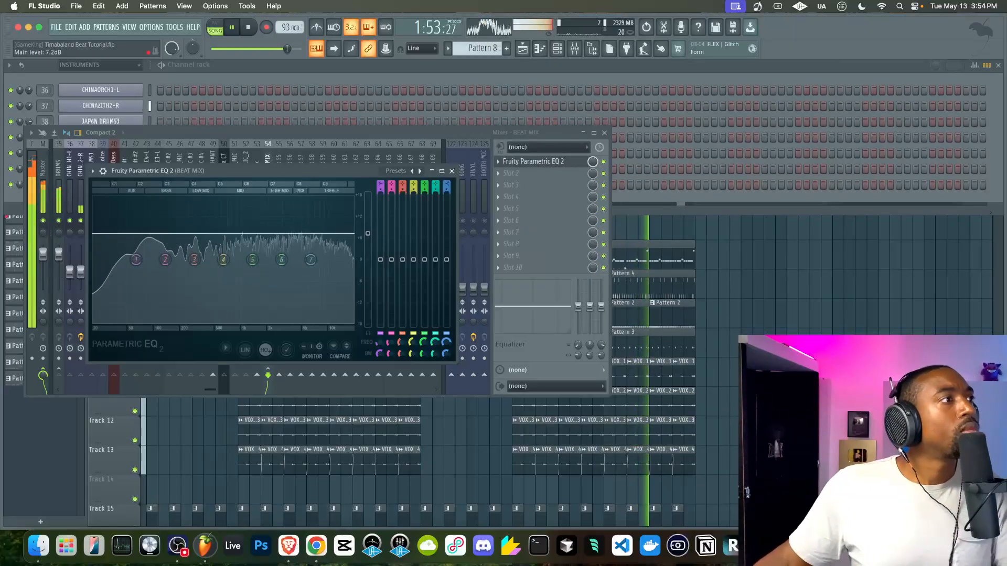
click(452, 172)
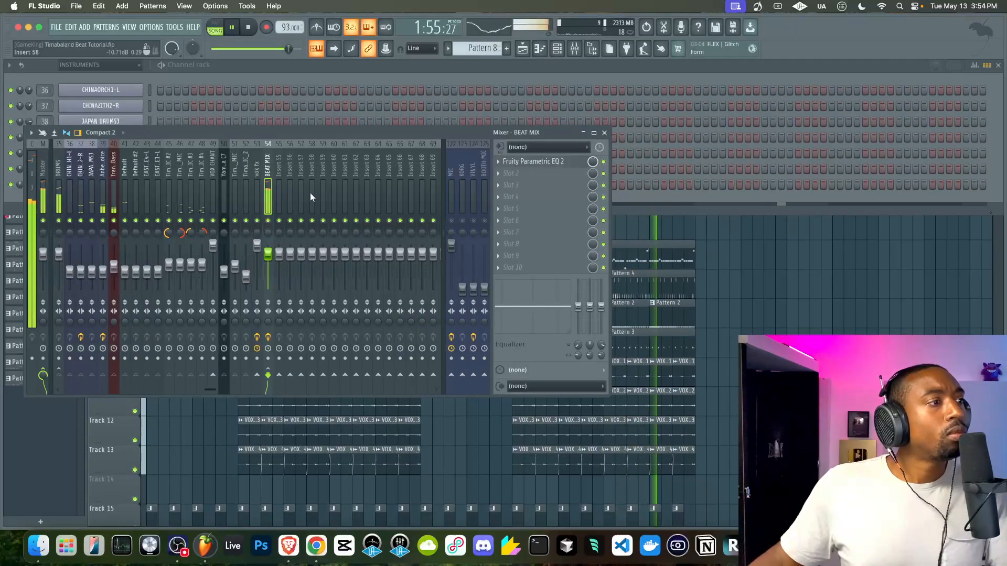
Lower the cloudy kick fader further, to about the level of the neighbouring drum tracks.
scroll(260, 197, up, 5)
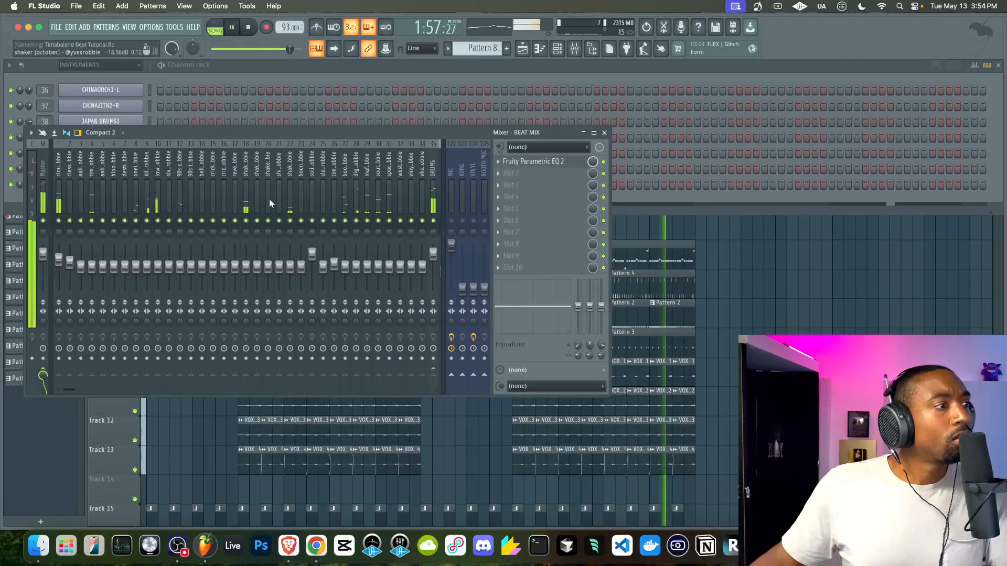
click(58, 265)
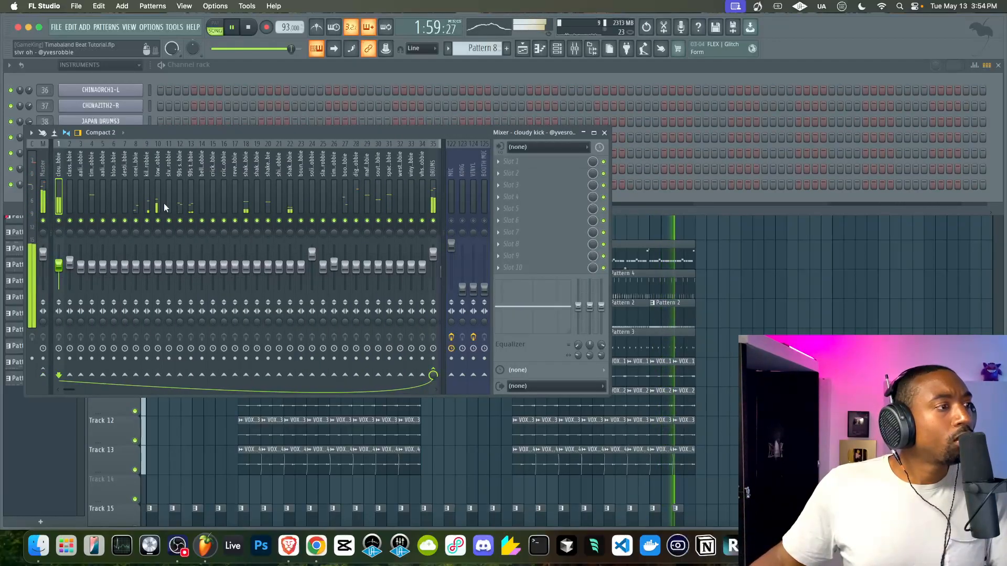
scroll(164, 203, down, 3)
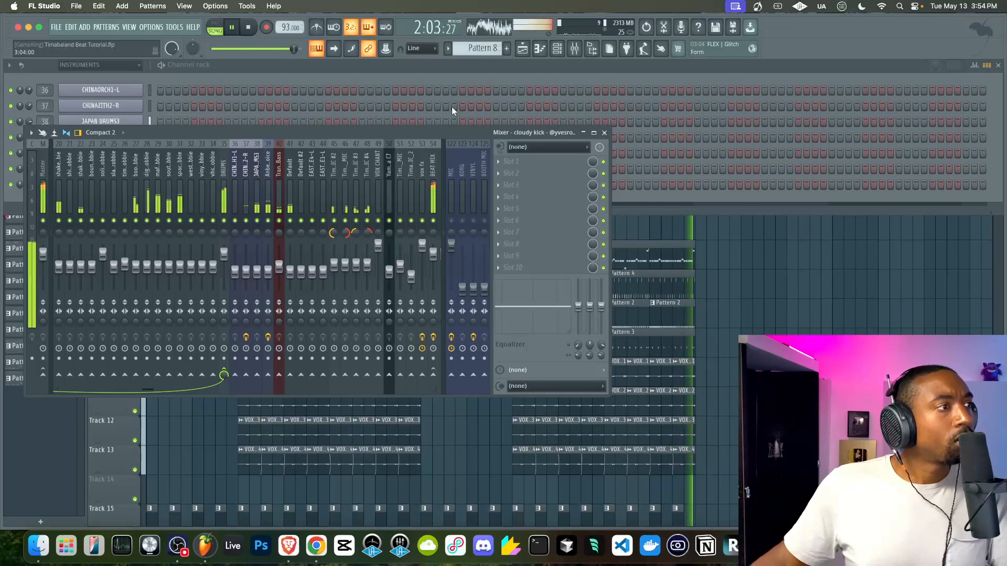
Show the DRUMS group in the channel rack and look through its channels.
click(210, 71)
click(111, 65)
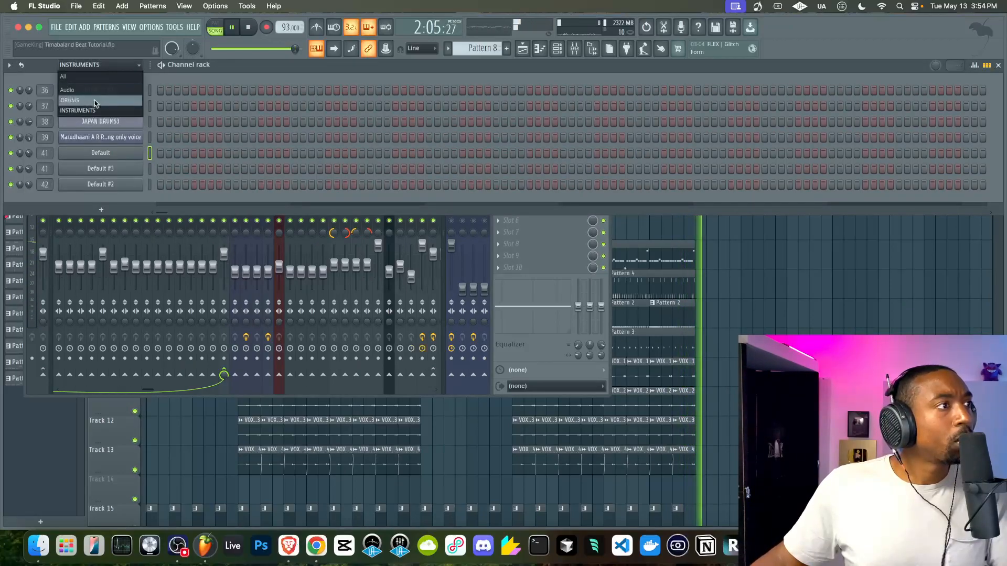
click(69, 100)
scroll(150, 224, down, 4)
scroll(160, 178, up, 4)
Delete the stray clip past bar 48 on the playlist's Contrast Expression track.
click(522, 49)
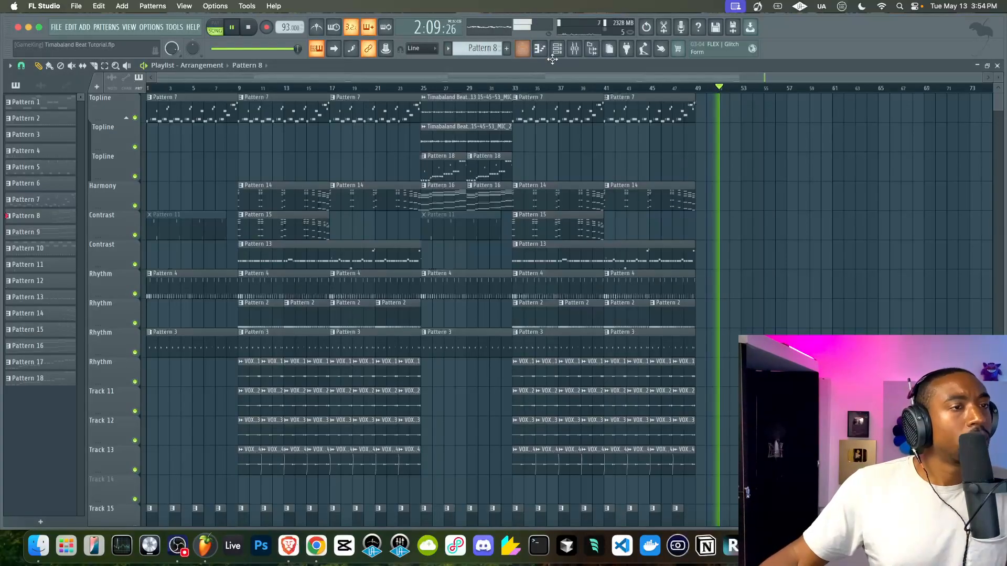
scroll(750, 209, up, 2)
scroll(750, 208, down, 10)
scroll(750, 209, right, 5)
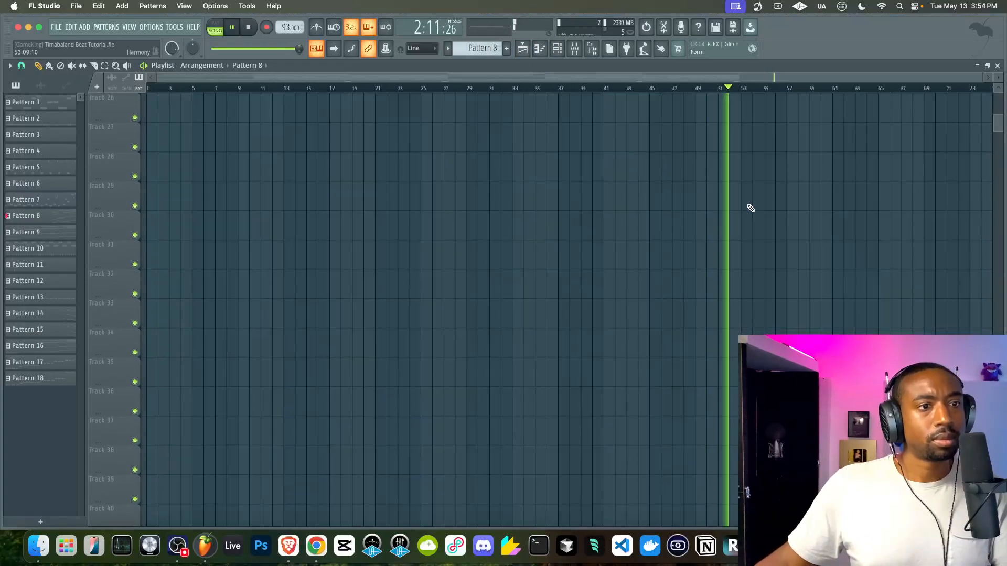
right_click(429, 431)
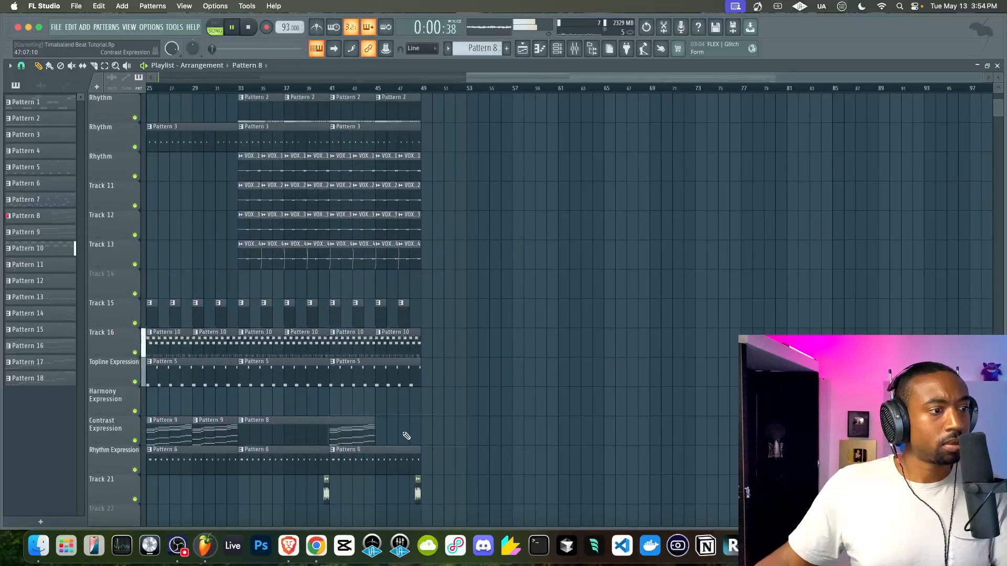
Delete the Contrast Expression clips from bar 33 onward and select the two Pattern 9 clips between bars 25 and 33.
right_click(293, 437)
scroll(293, 437, left, 8)
drag(494, 440, 451, 445)
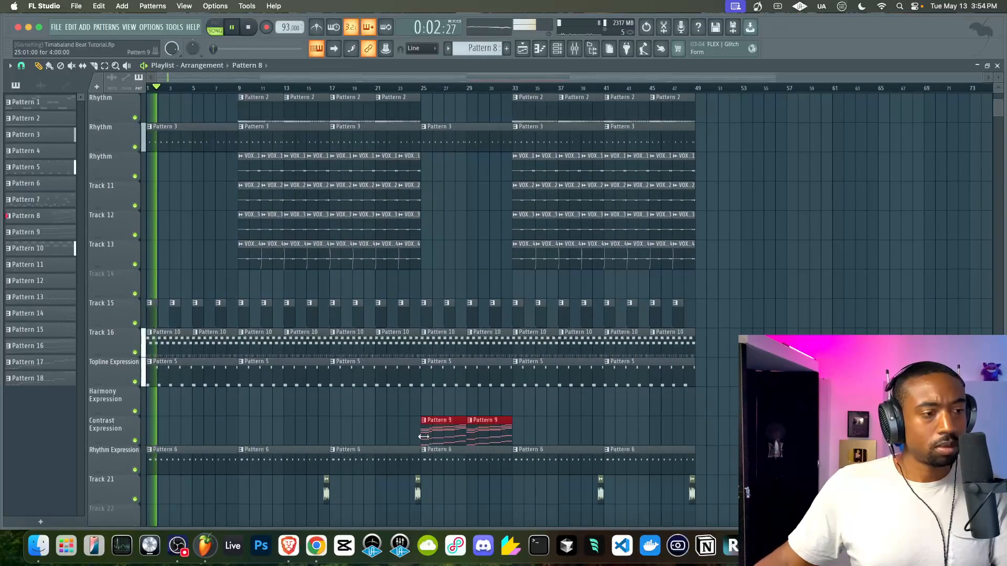
Select the mixer tracks from boomin clap through vhs and adjust their faders slightly as a group.
click(575, 55)
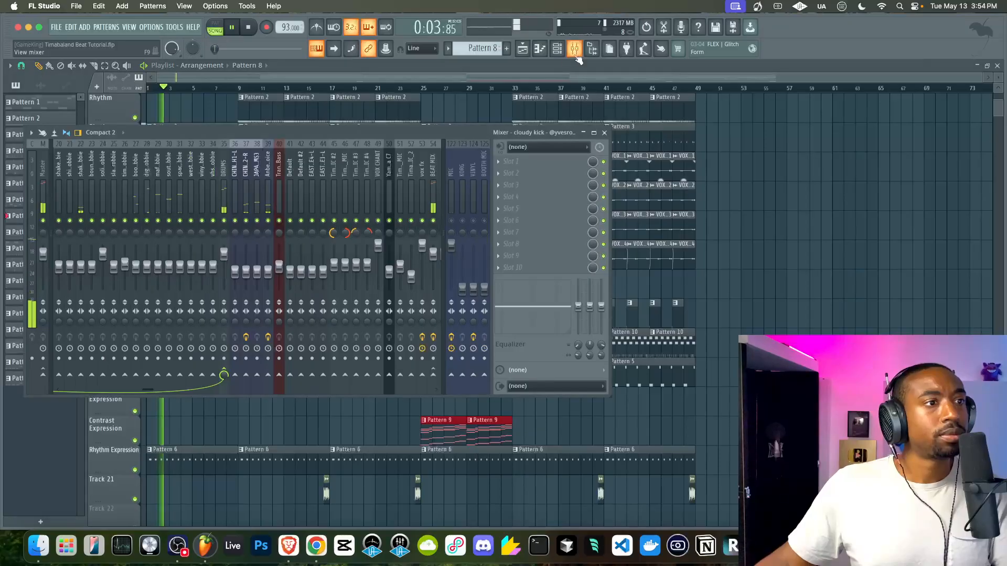
click(429, 198)
scroll(369, 189, left, 6)
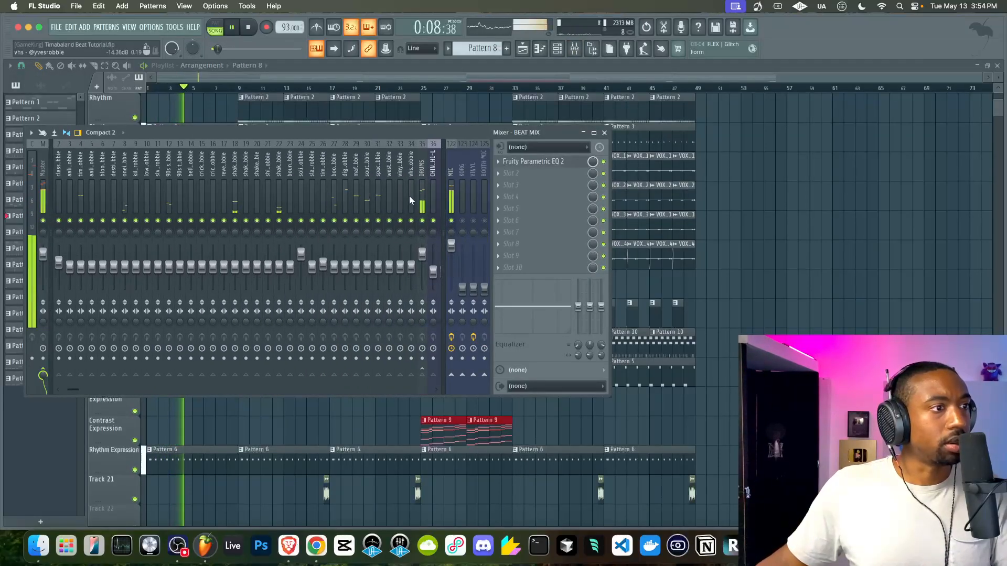
drag(409, 196, 335, 197)
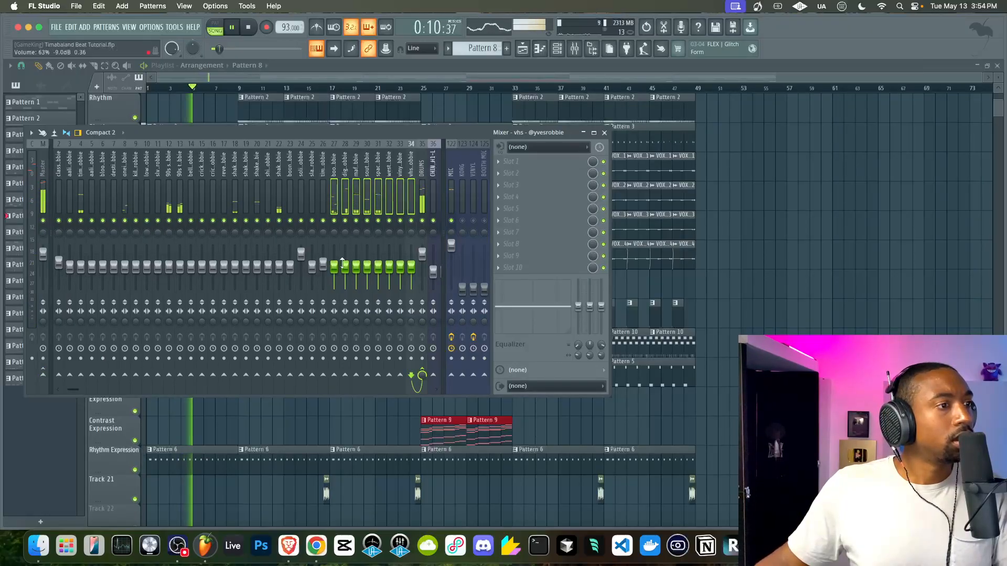
drag(334, 267, 334, 268)
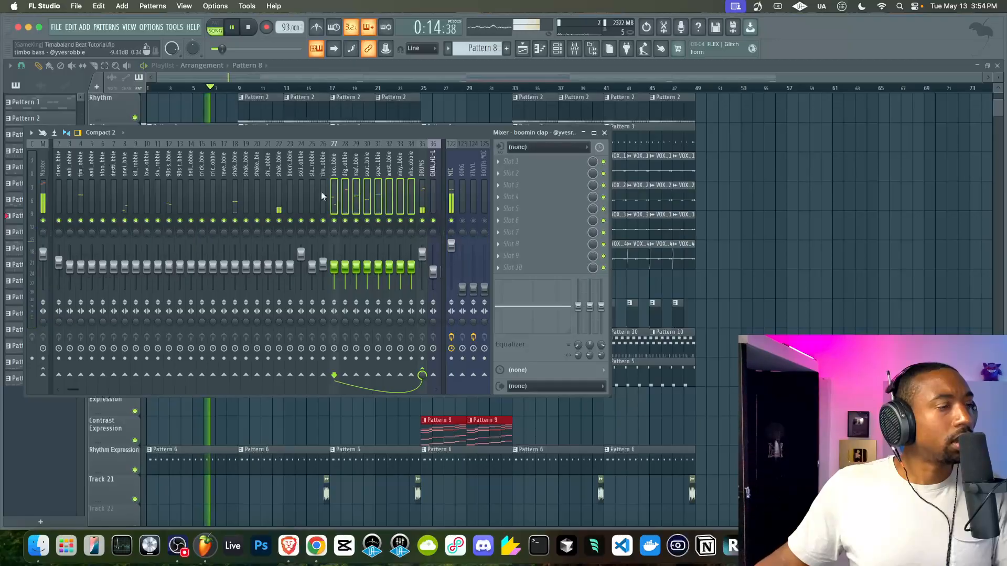
Lower the timbo rim fader slightly below the neighbouring drum tracks and trim the cloudy kick a touch.
click(299, 196)
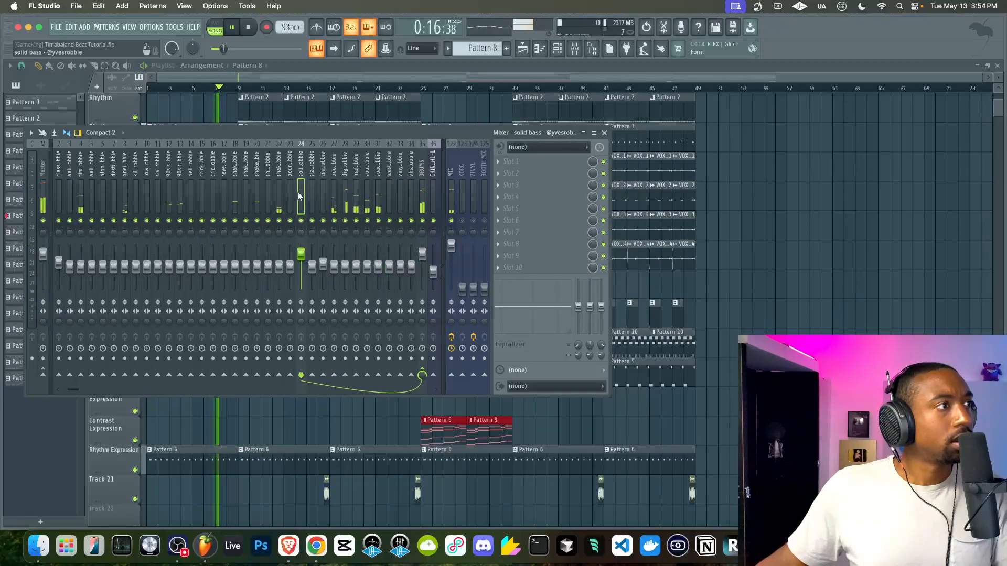
scroll(184, 201, left, 1)
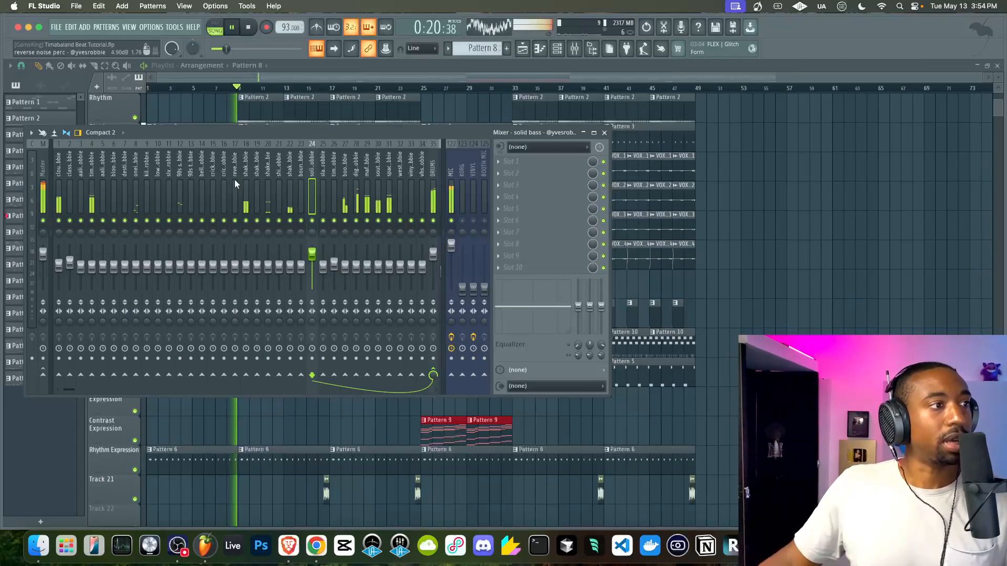
key(F6)
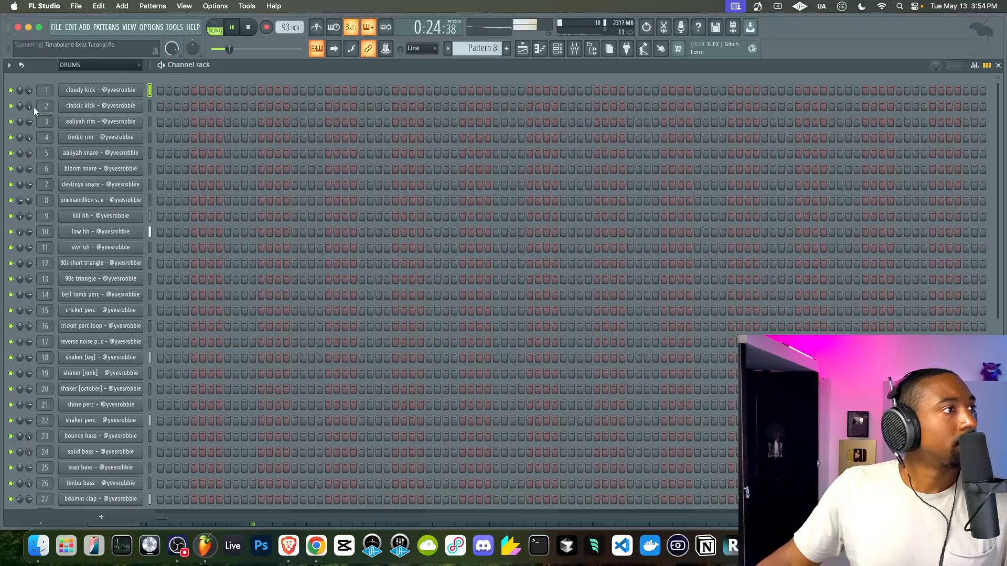
click(575, 51)
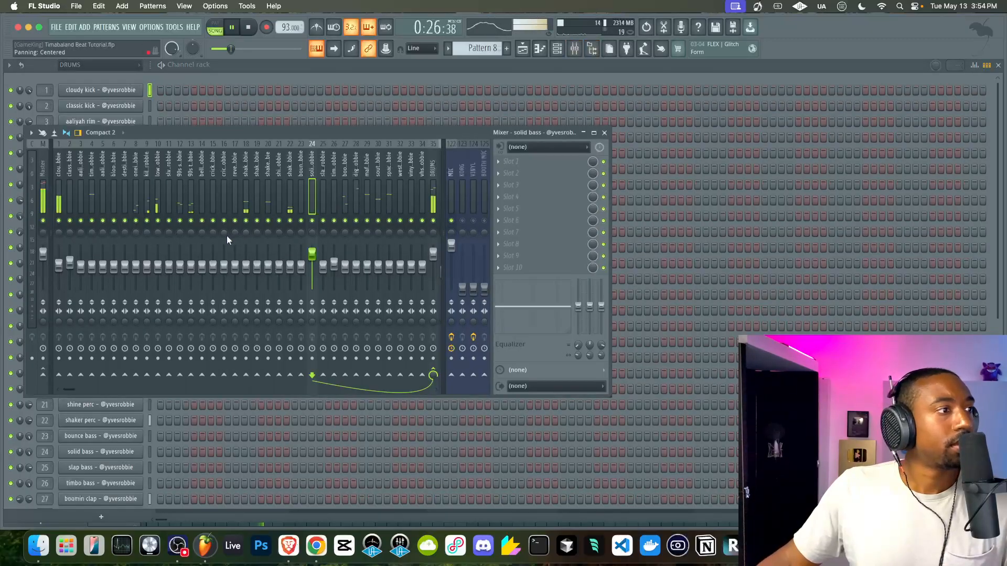
drag(91, 262, 59, 270)
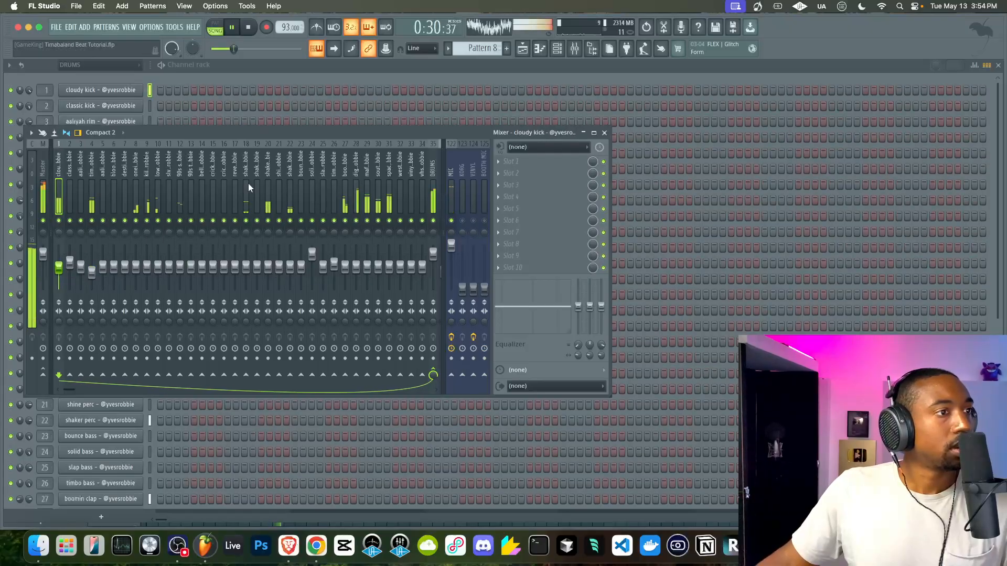
Examine the BEAT MIX bus and the levels and routing of the tracks from DRUMS through Yamaha C7.
scroll(248, 184, right, 10)
click(276, 190)
key(space)
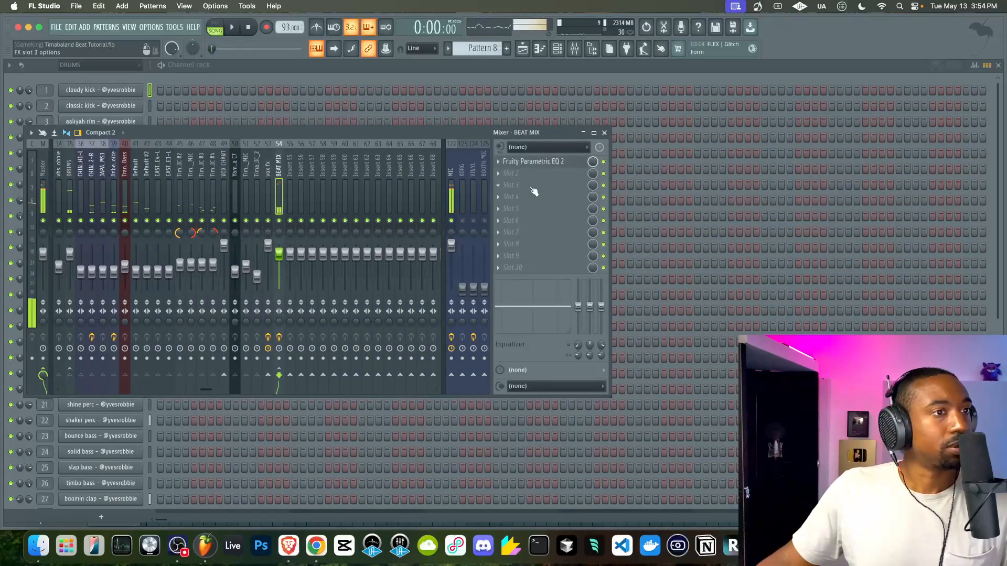
scroll(212, 194, left, 3)
key(space)
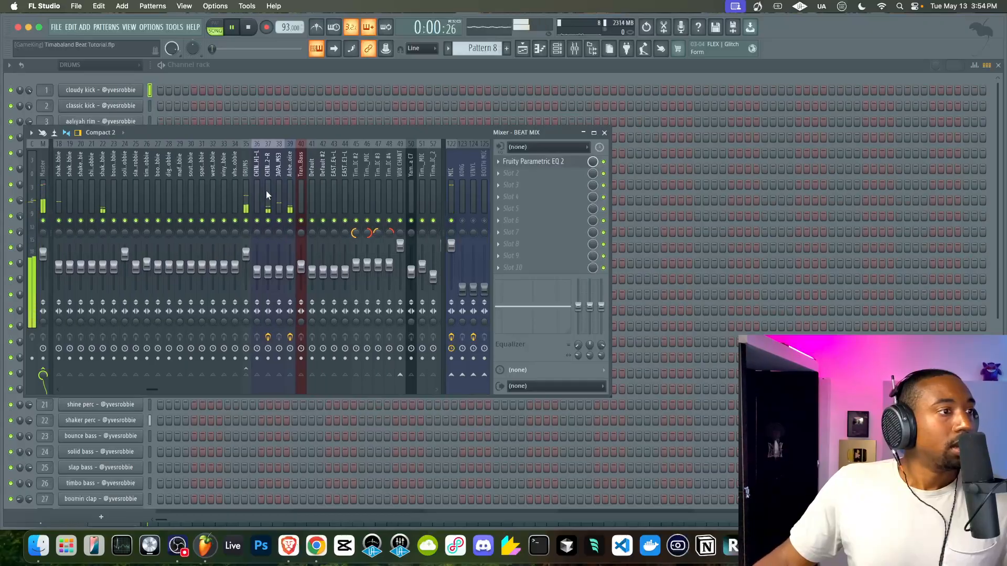
key(space)
click(149, 194)
click(171, 194)
click(194, 195)
click(205, 197)
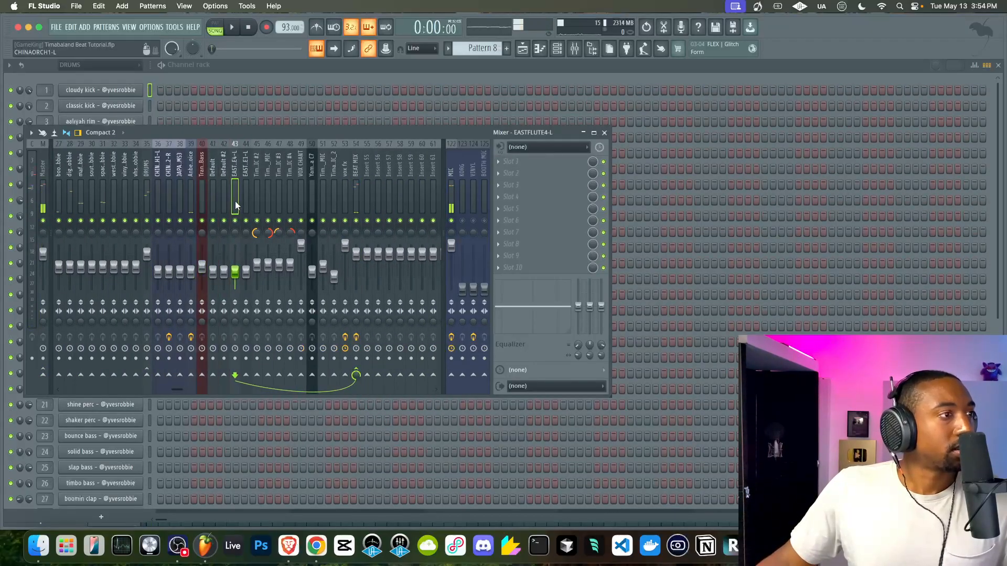
click(300, 211)
click(313, 212)
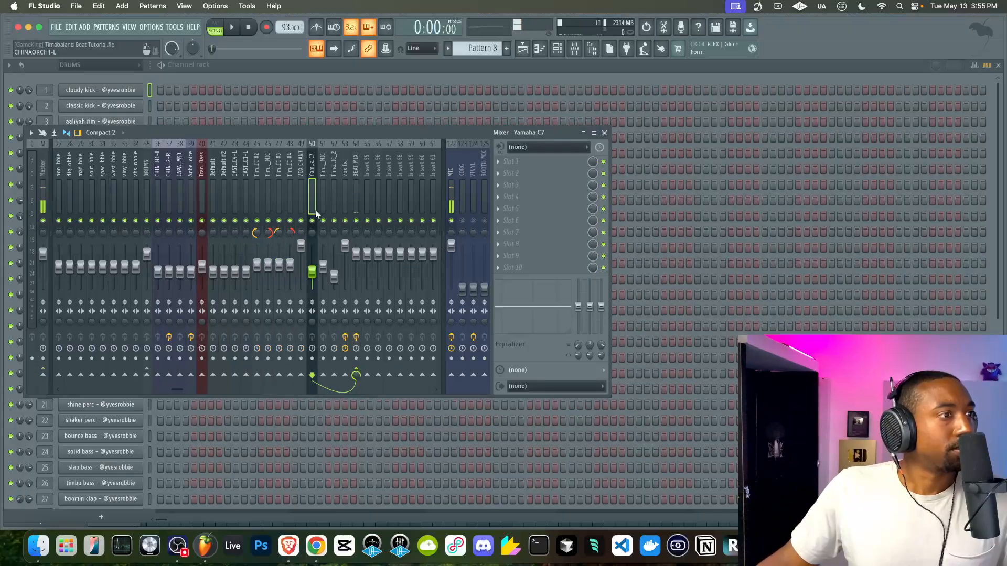
Play the beat while checking the drum track levels and select the DRUMS bus.
scroll(336, 211, left, 10)
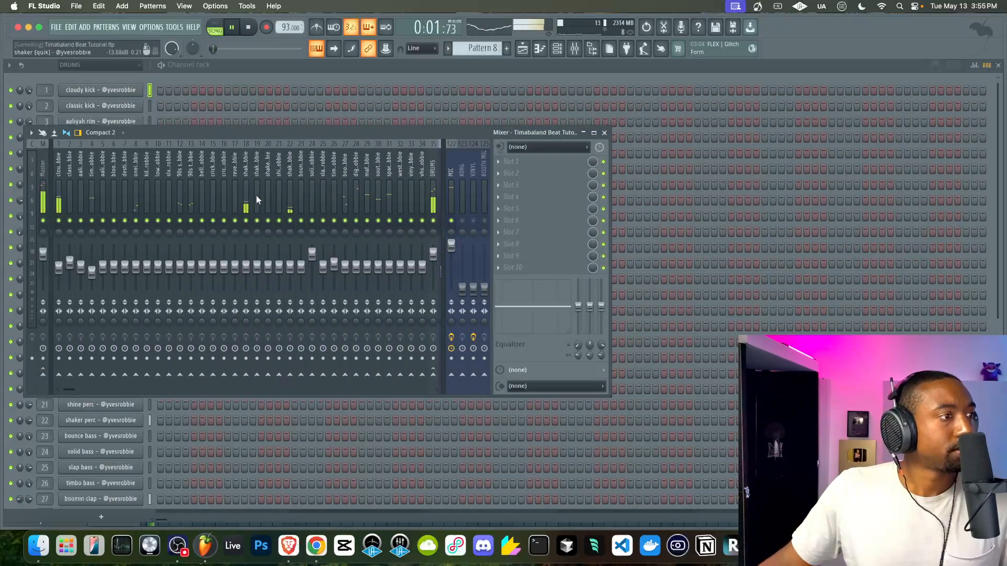
scroll(256, 196, right, 10)
click(157, 202)
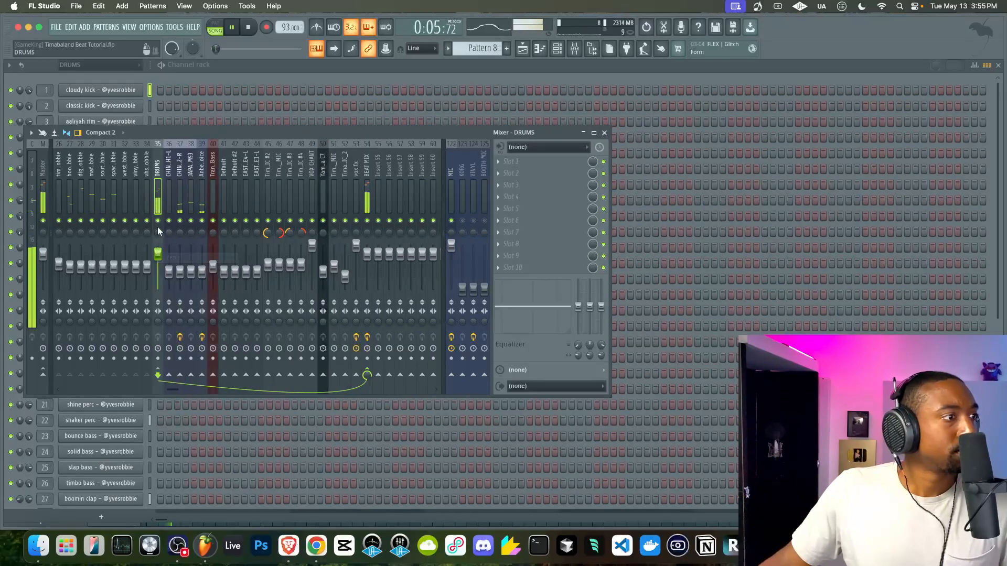
Lower the individual drum tracks' volumes together, then raise timbo rim and the first three drum tracks, with classic kick at about 67%.
drag(146, 194, 1, 198)
click(70, 270)
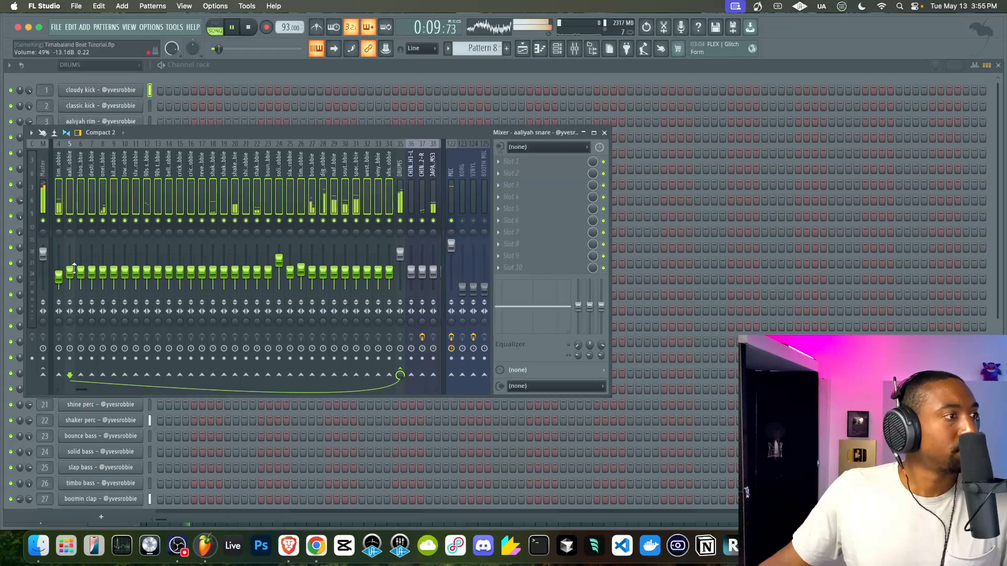
click(63, 205)
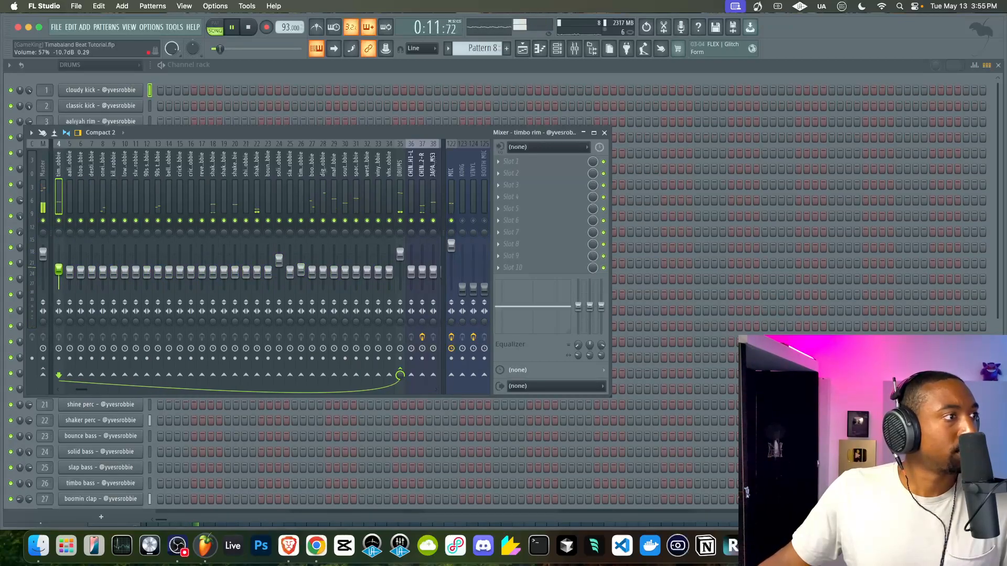
scroll(74, 185, up, 3)
drag(82, 194, 32, 195)
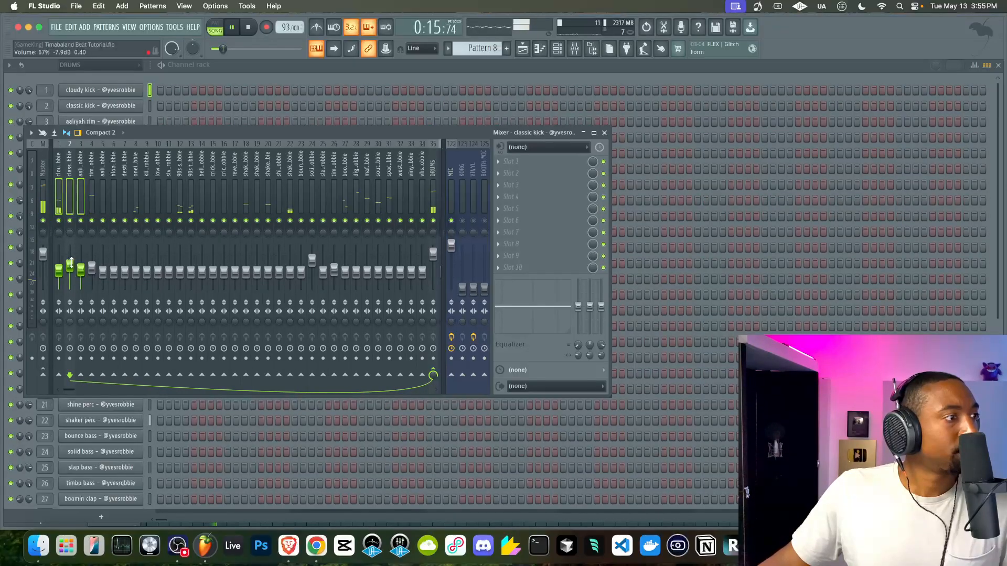
click(62, 194)
drag(62, 194, 426, 194)
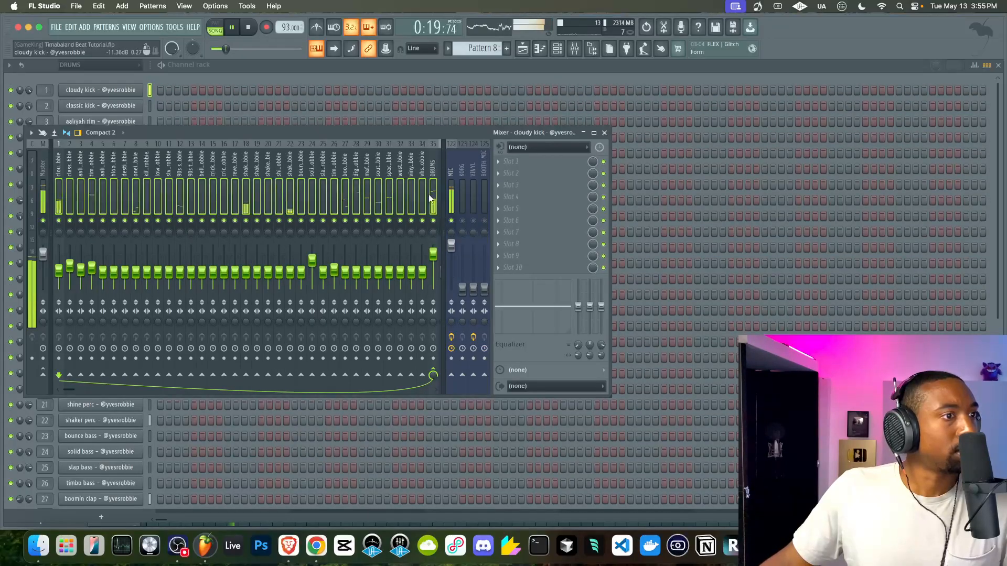
click(426, 194)
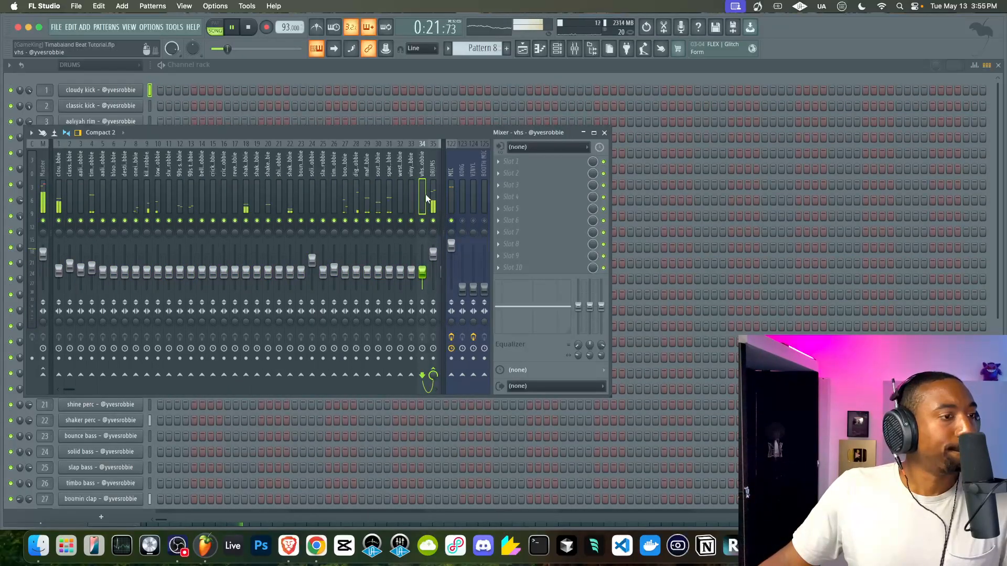
Set the main level of the BEAT MIX track's Fruity Parametric EQ 2 to about 8.9 dB.
scroll(426, 194, right, 5)
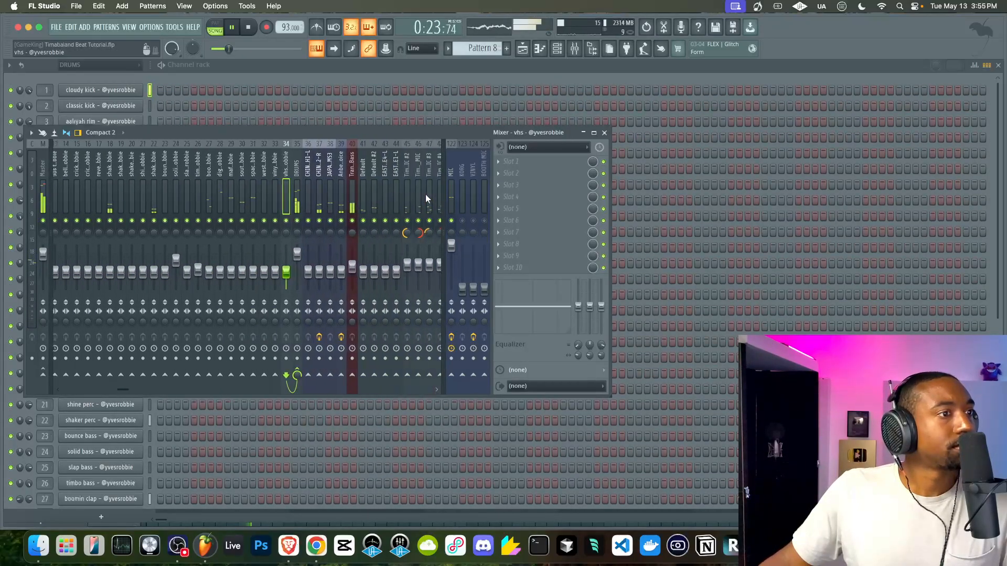
scroll(373, 193, right, 4)
click(378, 194)
click(533, 162)
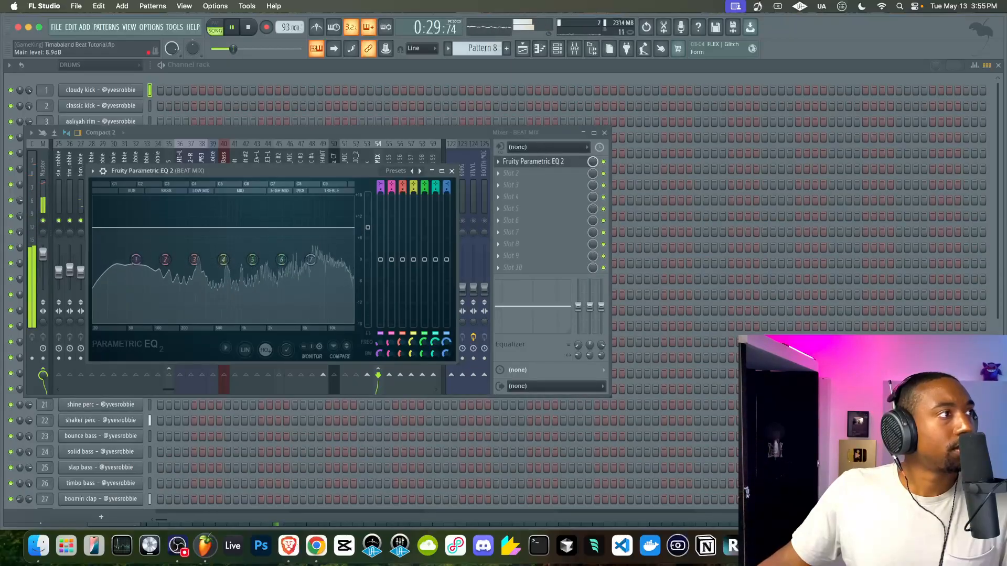
click(452, 171)
Widen the mixer to show more tracks and lower the volumes of digi clap and mafia clap, mafia clap to about 43%.
scroll(222, 172, left, 8)
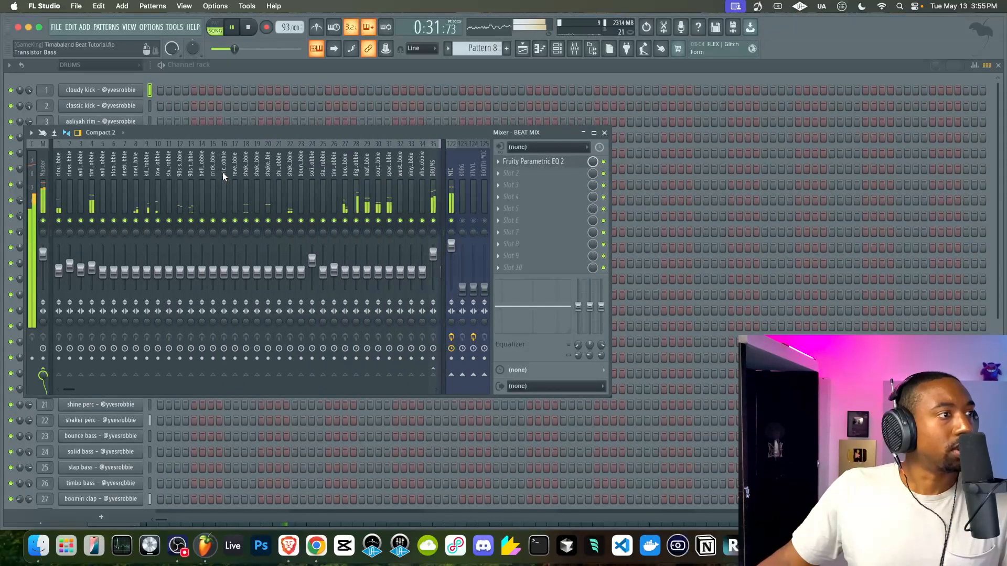
drag(609, 220, 797, 219)
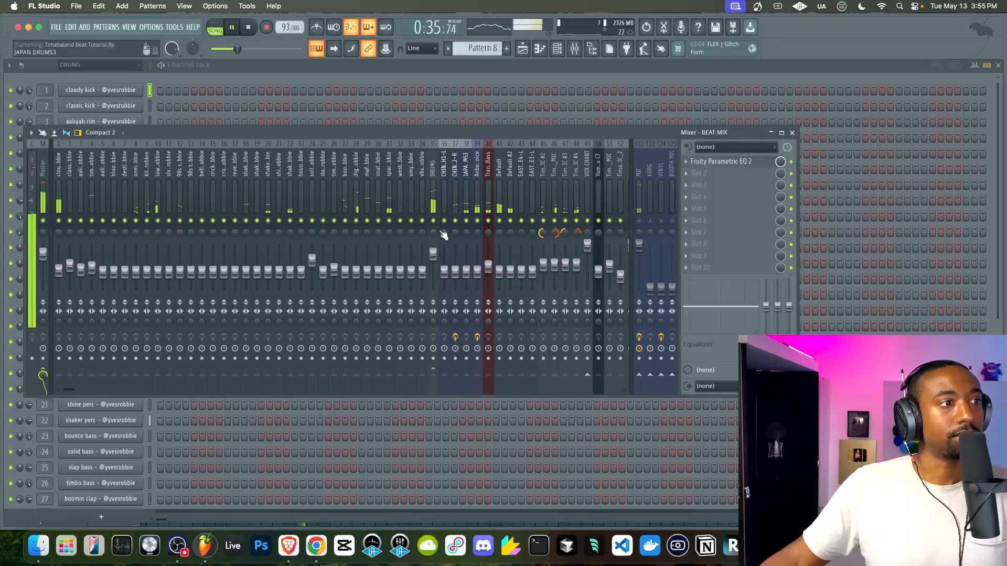
drag(356, 271, 356, 277)
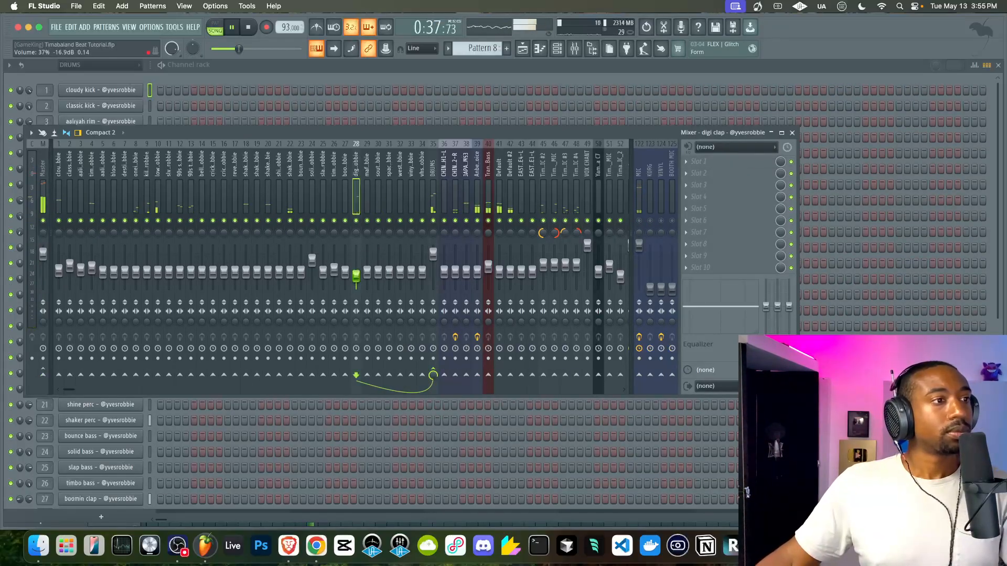
drag(367, 271, 367, 274)
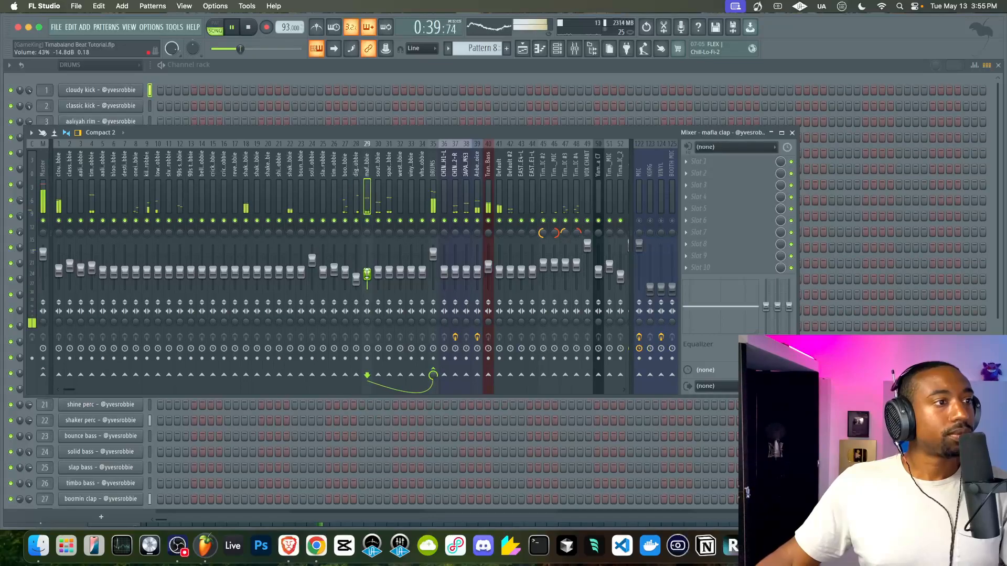
Pan the mafia clap and southside clap tracks away from centre in opposite directions.
drag(369, 228, 370, 242)
drag(379, 231, 378, 233)
click(388, 233)
Lower the spacey snap track's volume and raise cloudy kick to about 71%.
drag(389, 271, 389, 277)
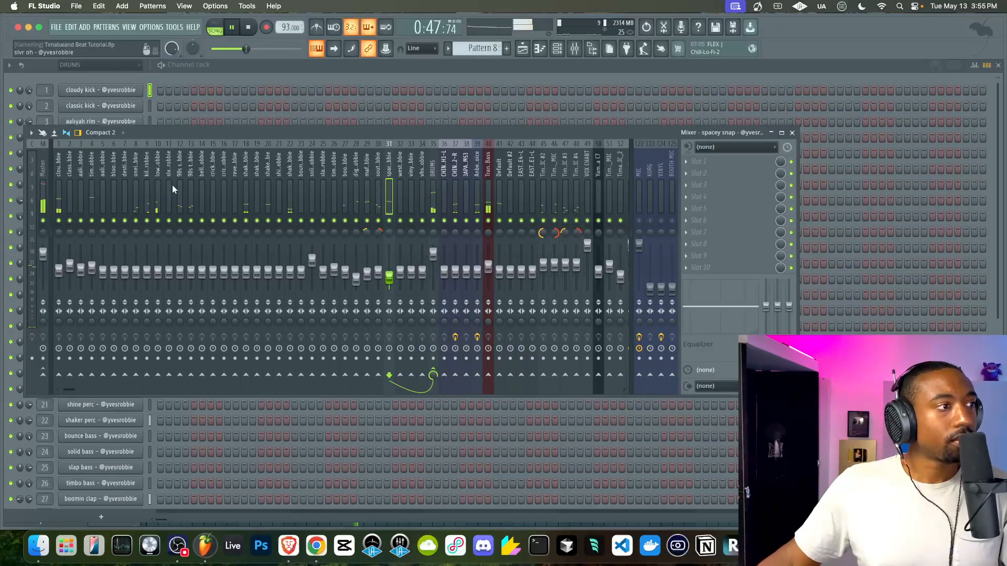
drag(58, 270, 59, 264)
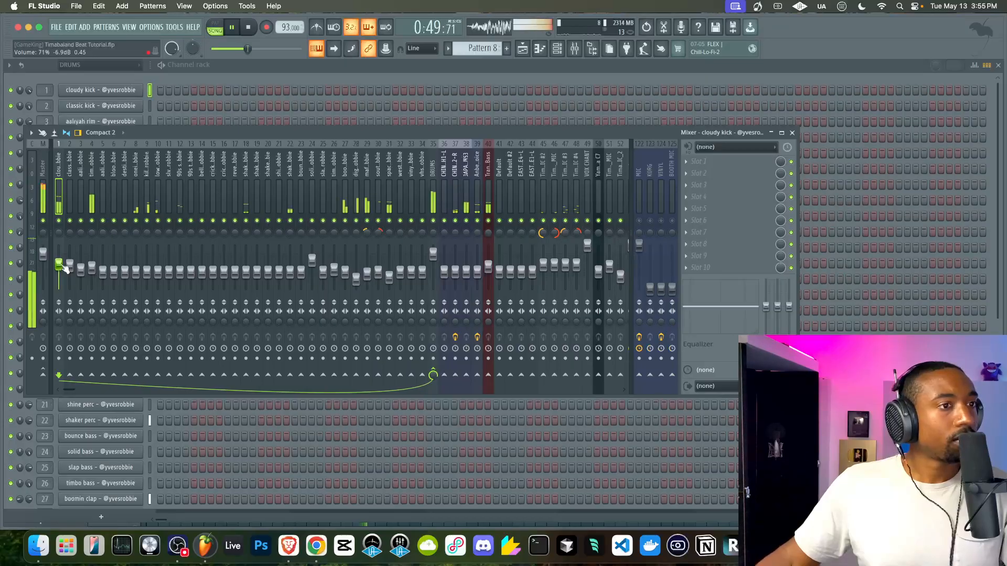
Add a Fruity Limiter in the second effect slot of the BEAT MIX track and set its ceiling to 12 dB.
scroll(266, 180, right, 5)
click(421, 191)
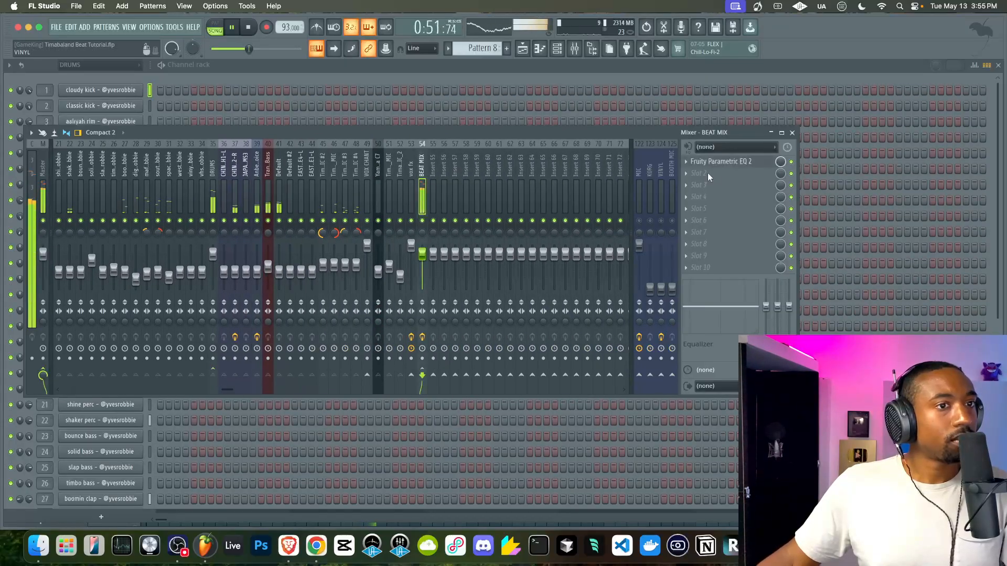
click(715, 178)
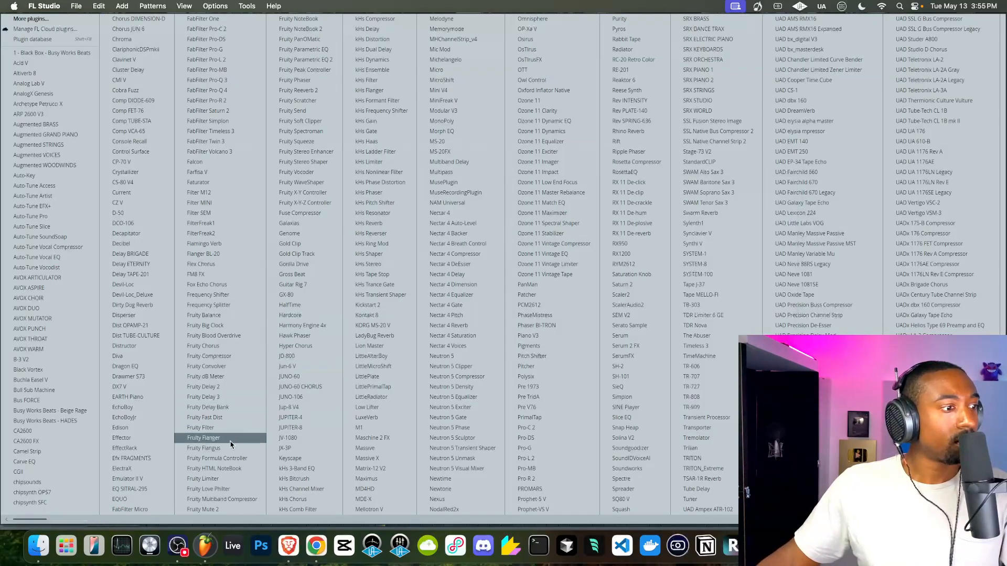
click(204, 479)
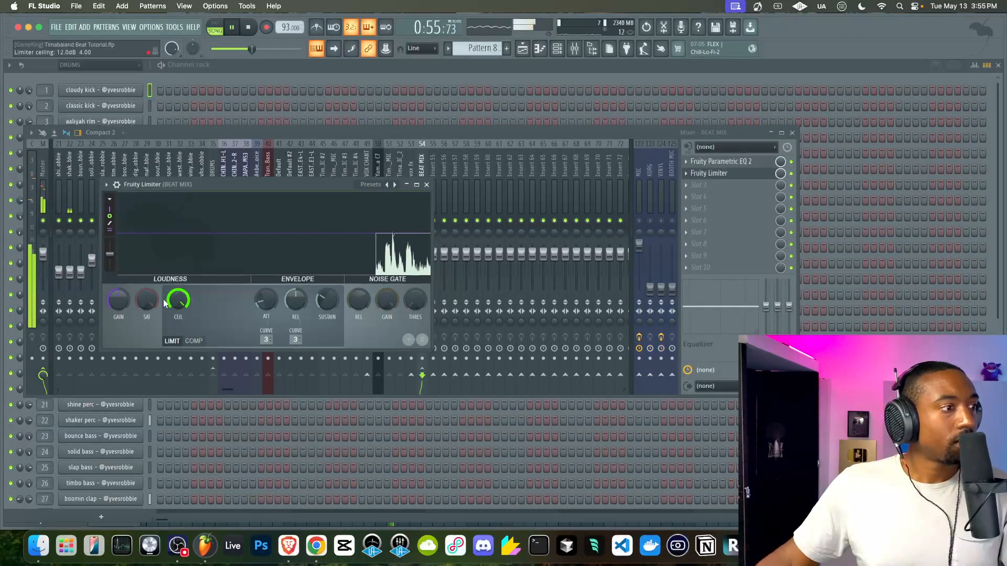
Adjust the saturation threshold of the BEAT MIX limiter and reset its gain to 0 dB.
drag(151, 301, 121, 297)
right_click(121, 302)
click(128, 309)
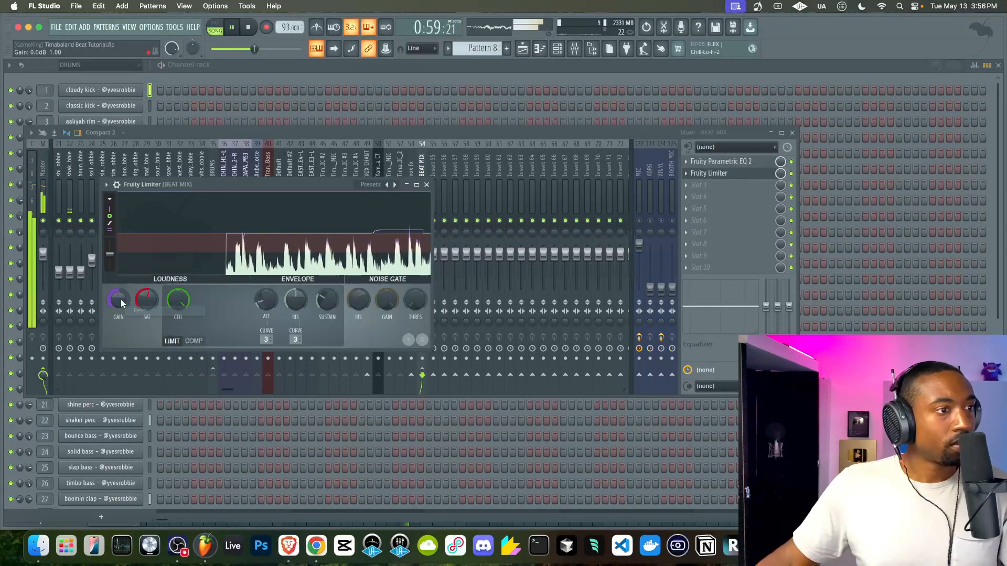
click(427, 185)
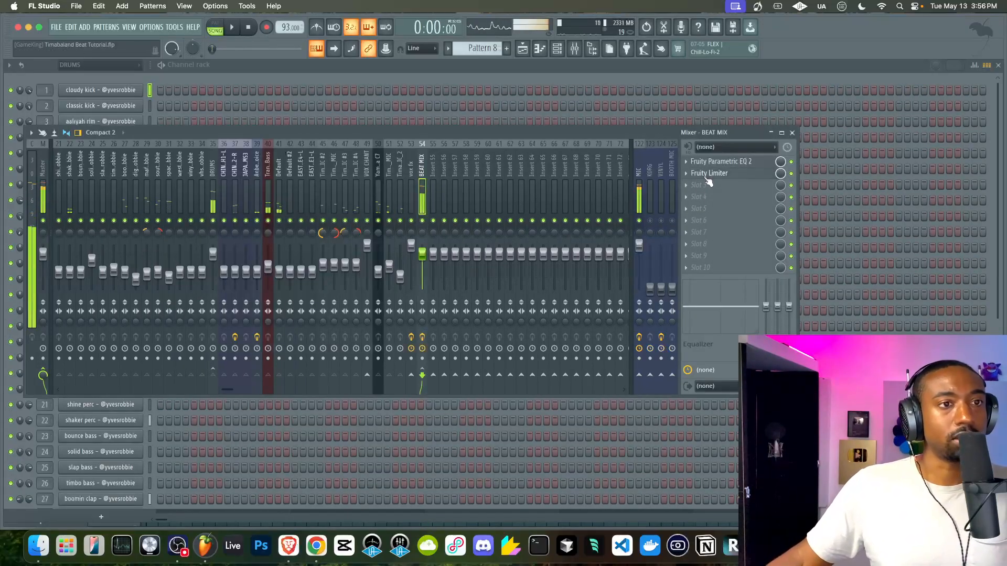
click(708, 174)
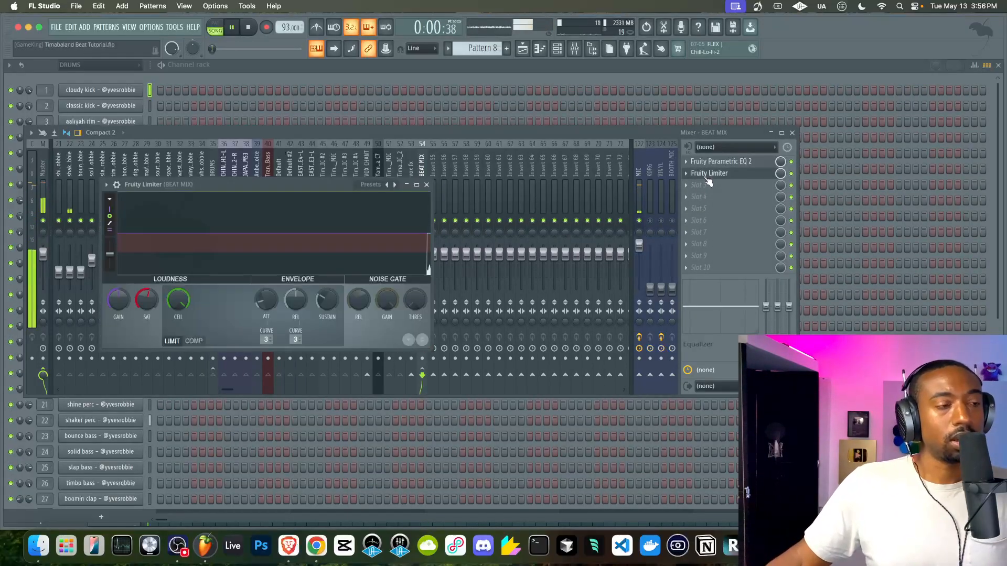
click(427, 185)
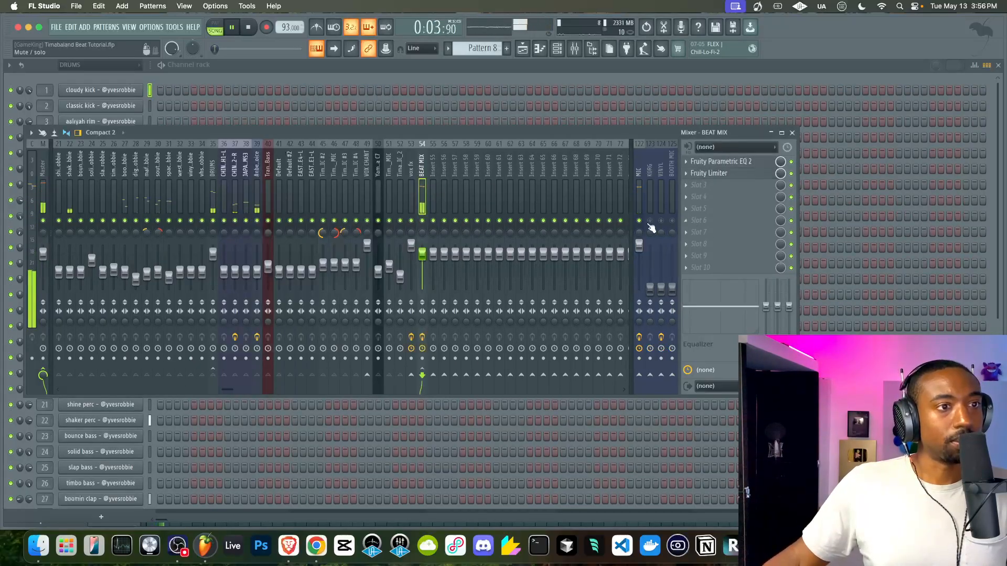
Try stereo separation on the BEAT MIX track, including 100% separated, and reset it to the original width.
drag(422, 321, 422, 320)
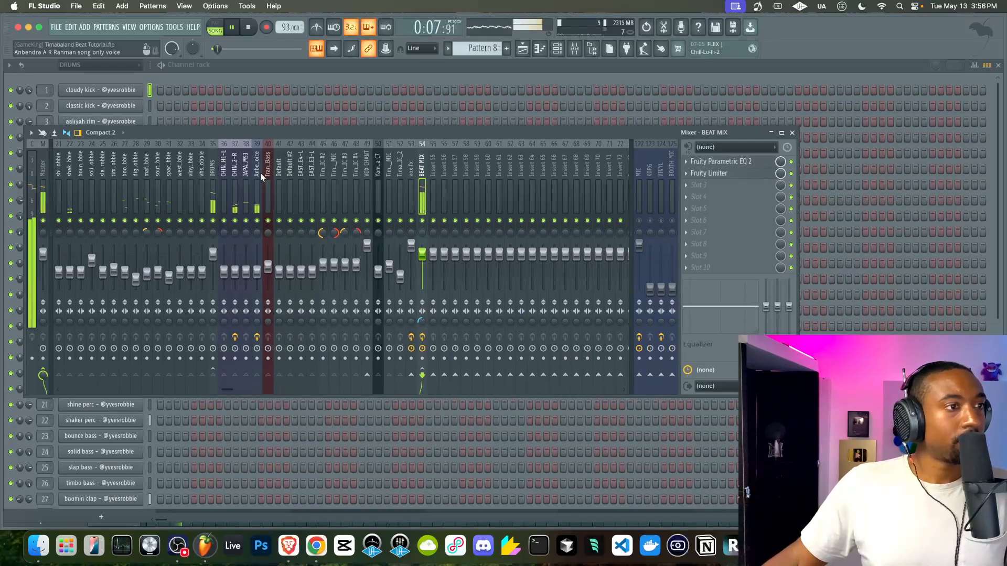
right_click(422, 321)
click(424, 324)
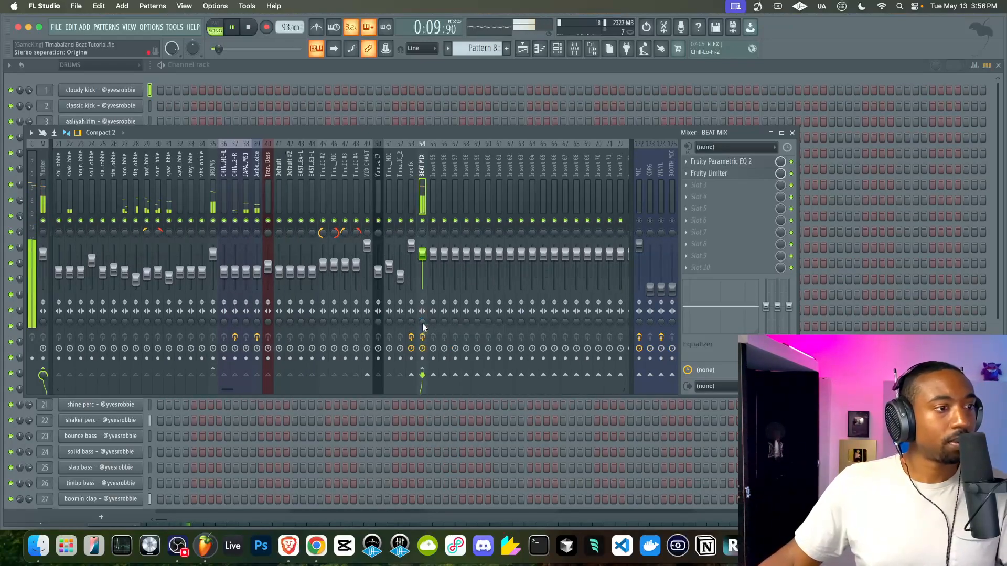
drag(422, 321, 422, 364)
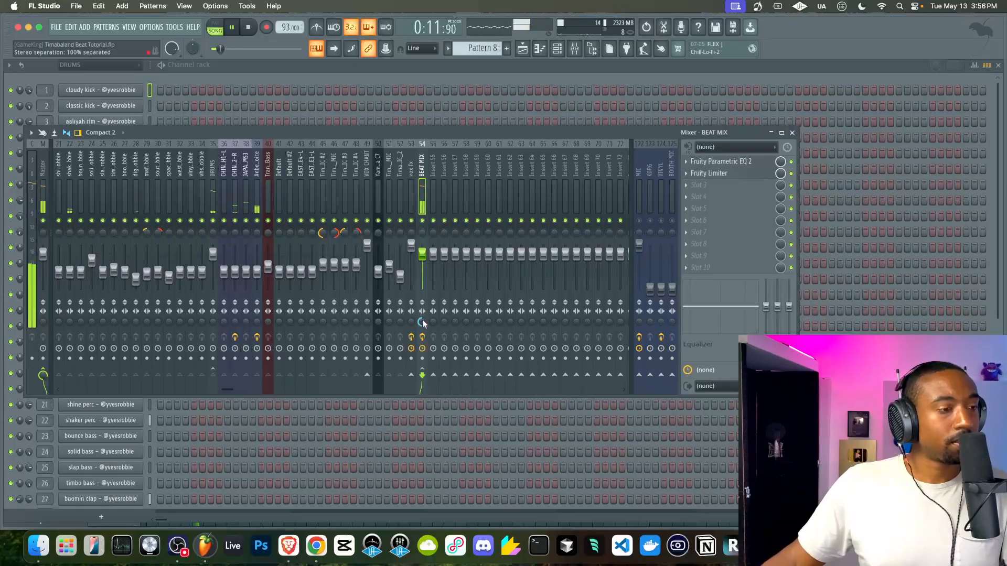
scroll(307, 169, left, 5)
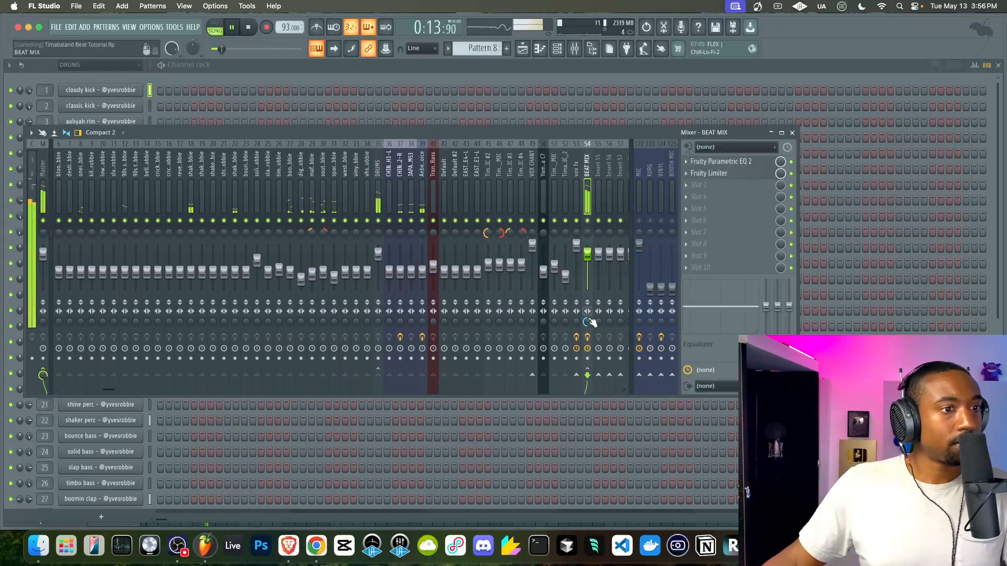
right_click(585, 325)
click(586, 328)
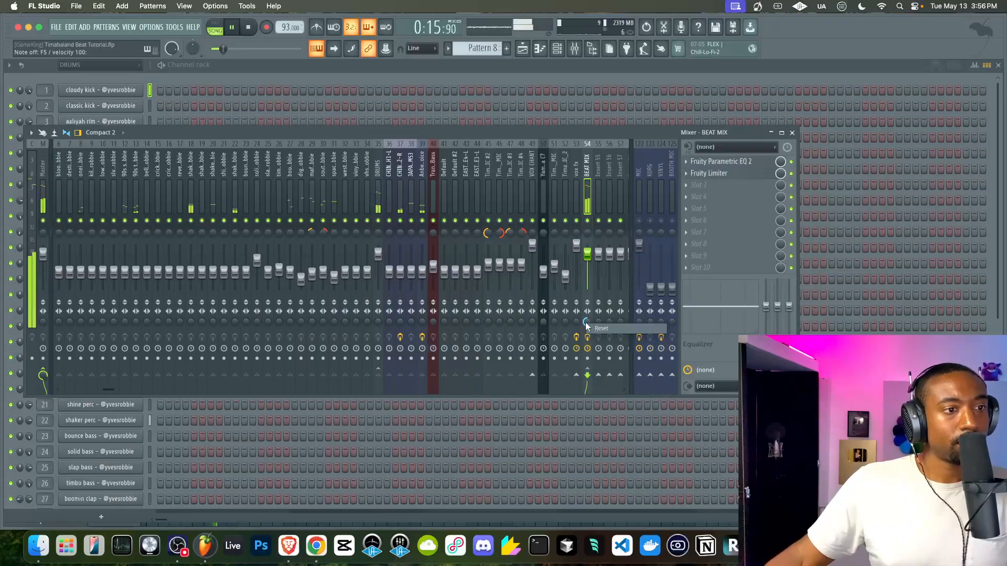
Select the four sample tracks 36 to 39 in the mixer and raise their volumes together.
scroll(373, 195, left, 2)
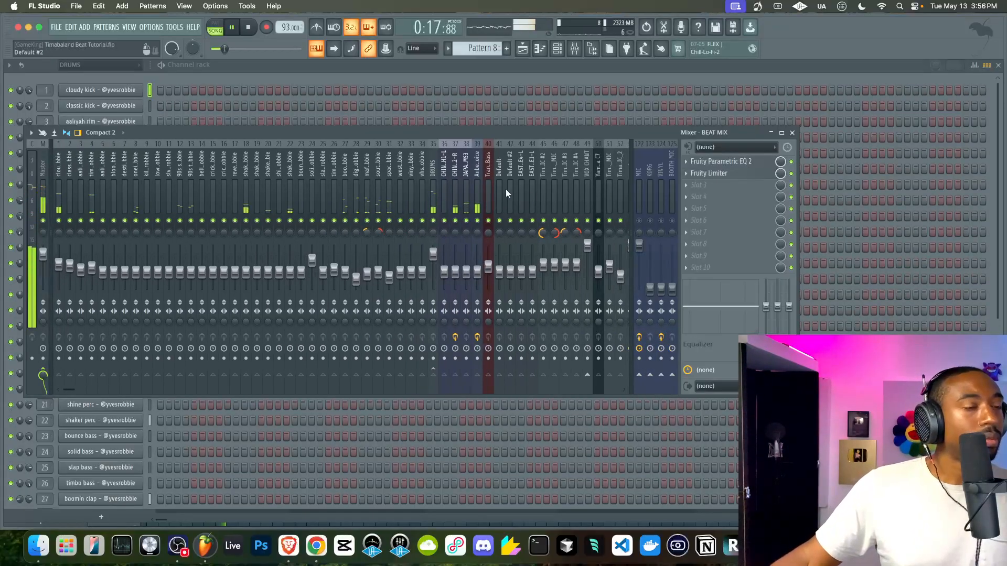
drag(477, 184, 443, 189)
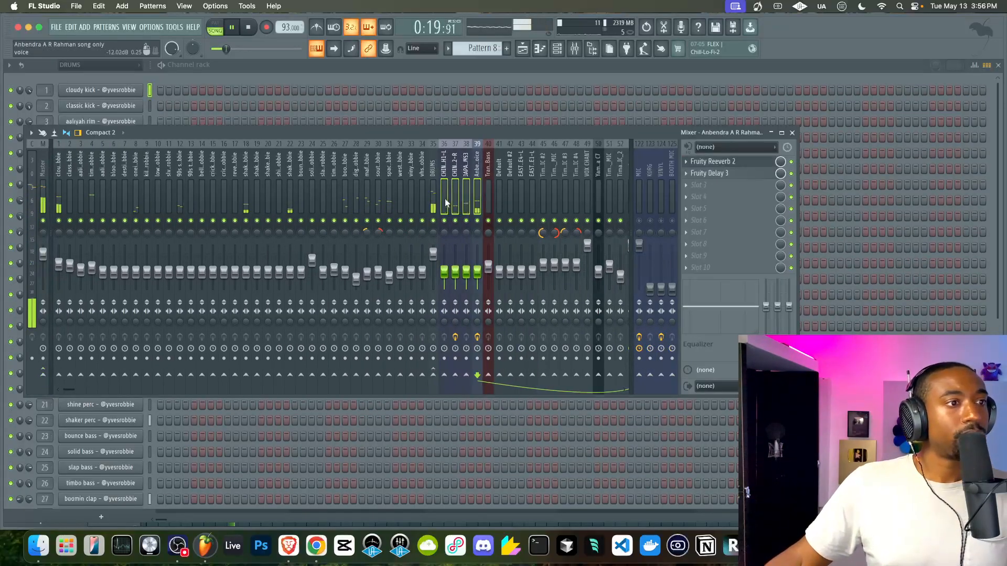
drag(477, 270, 477, 262)
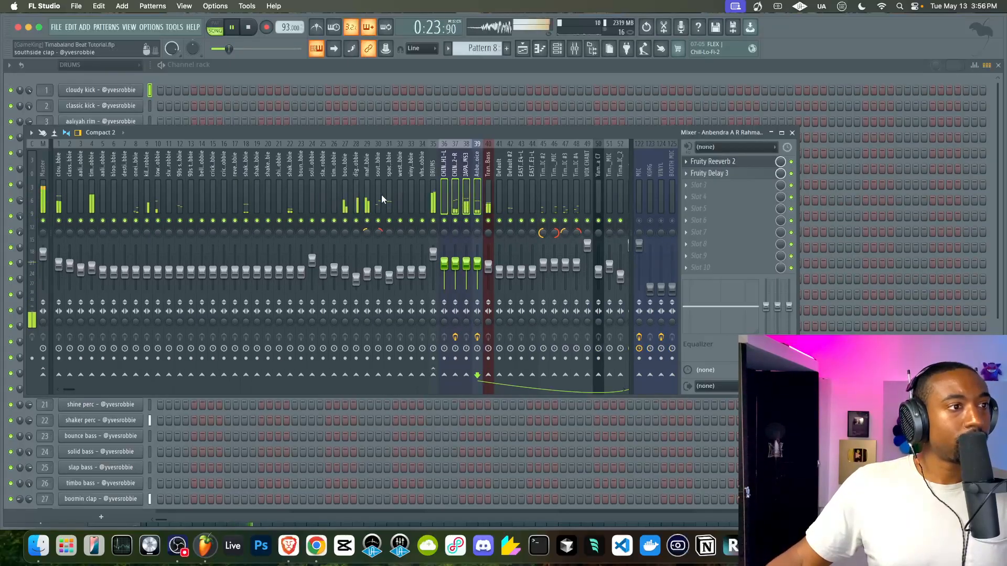
Stop playback and copy the BEAT MIX track's Fruity Limiter, with its settings, onto the DRUMS track.
click(433, 189)
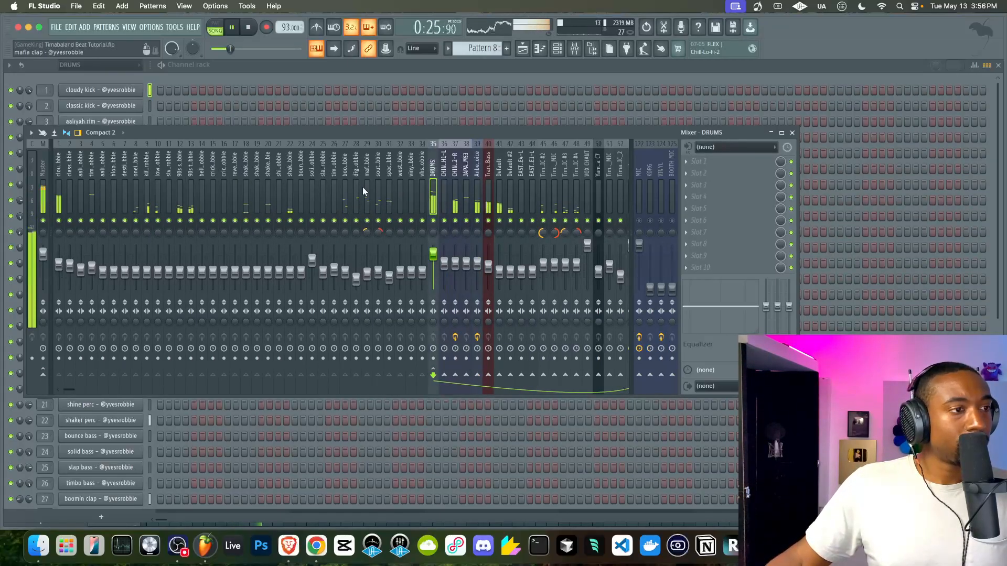
scroll(410, 184, right, 5)
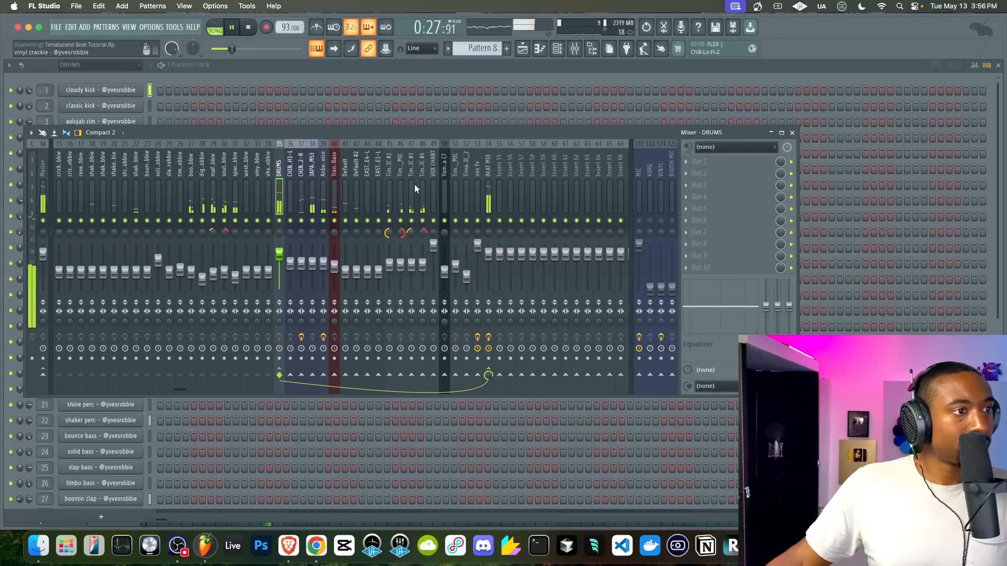
click(492, 193)
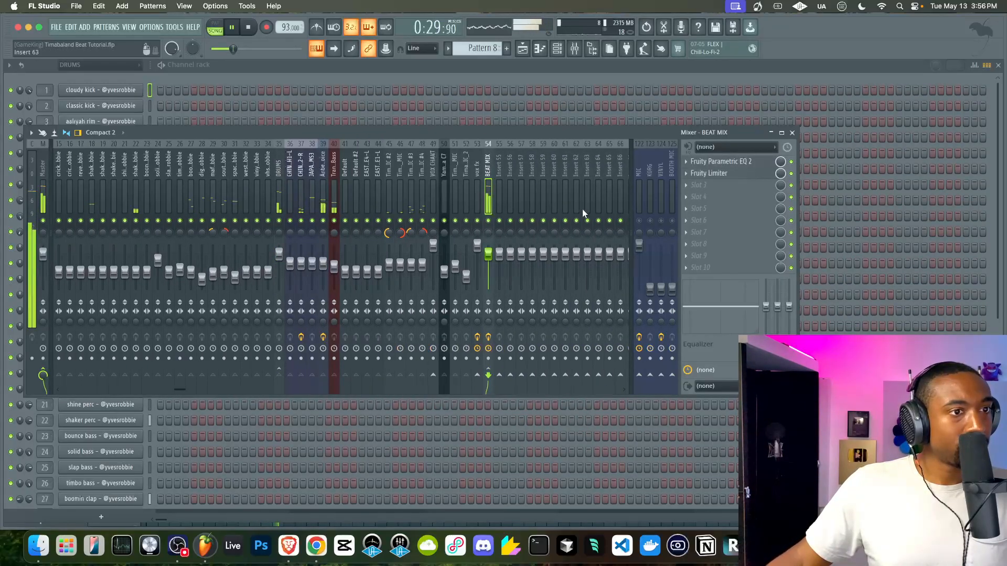
key(space)
click(688, 174)
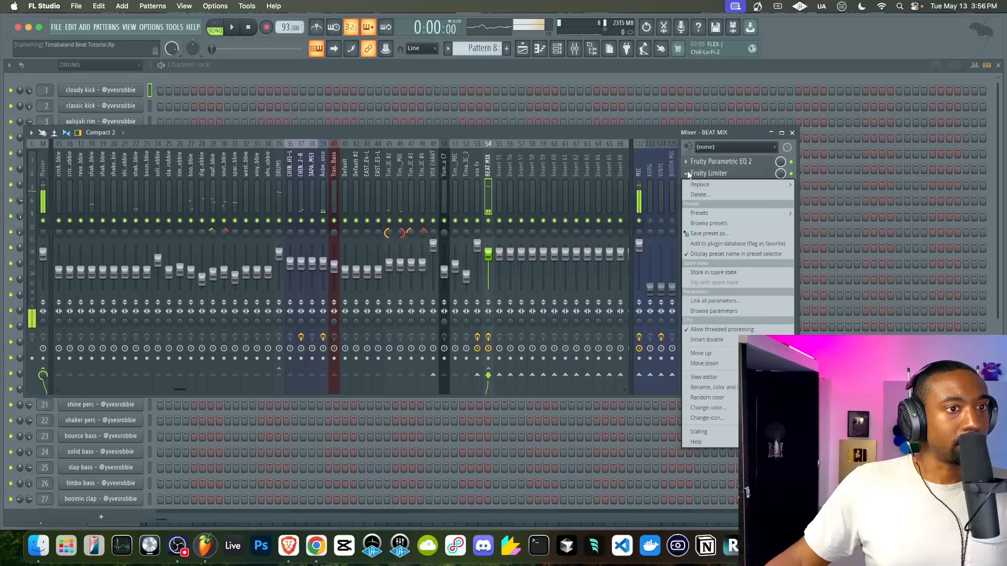
drag(700, 233, 283, 187)
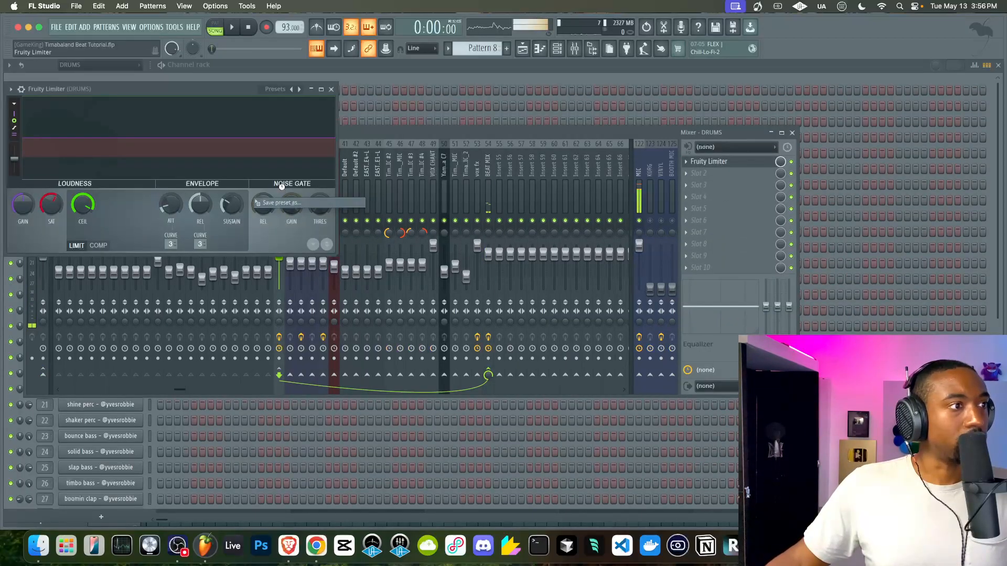
click(333, 90)
Play the song and check the BEAT MIX and DRUMS tracks with their limiters in place.
click(486, 190)
key(space)
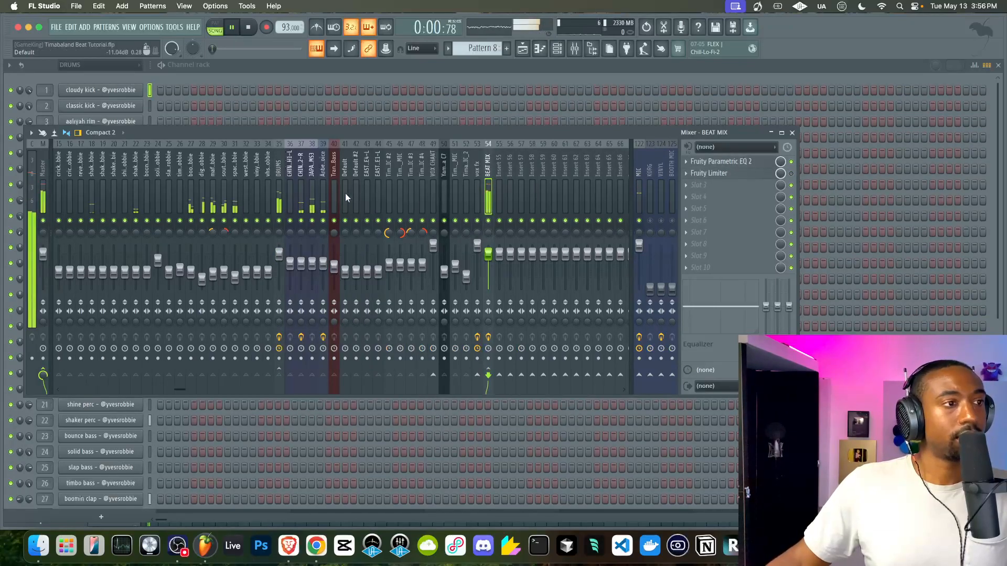
click(278, 197)
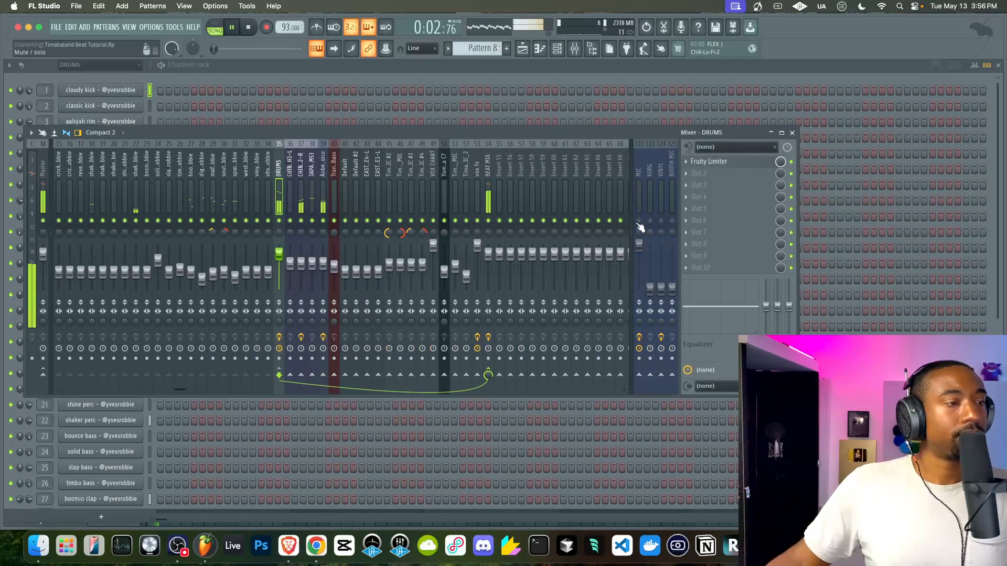
Add Fruity Parametric EQ 2 ahead of the limiter on the DRUMS track and raise its main level to about 2.8 dB.
click(717, 166)
mouse_move(704, 173)
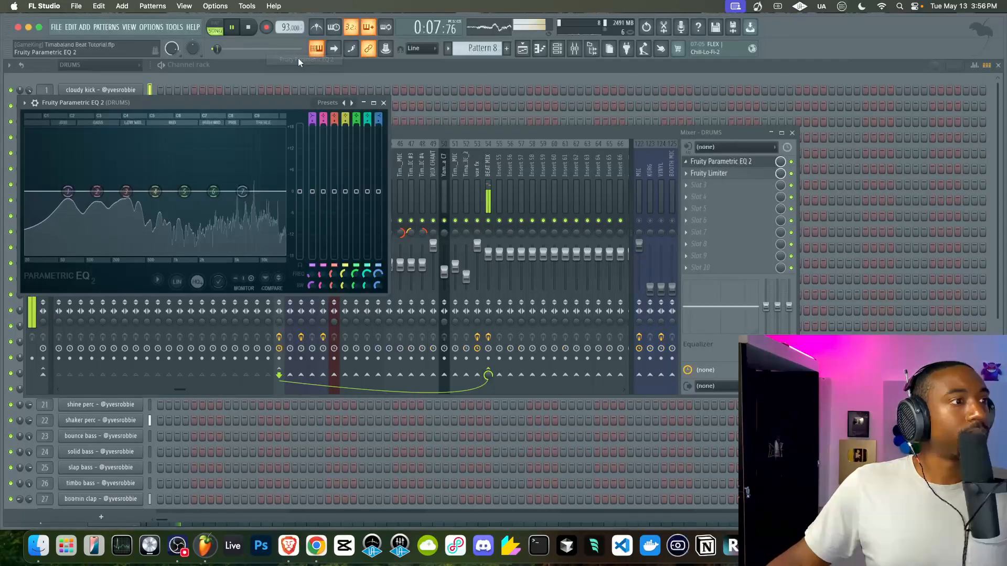
click(298, 59)
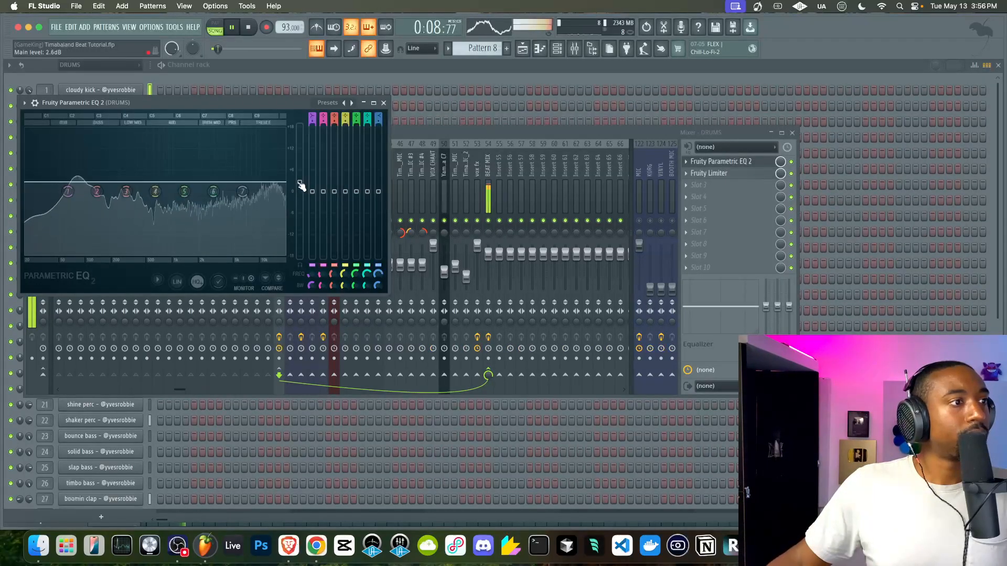
Add a second Fruity Parametric EQ 2 after the limiter on the DRUMS track and lower its main level.
click(707, 187)
mouse_move(708, 195)
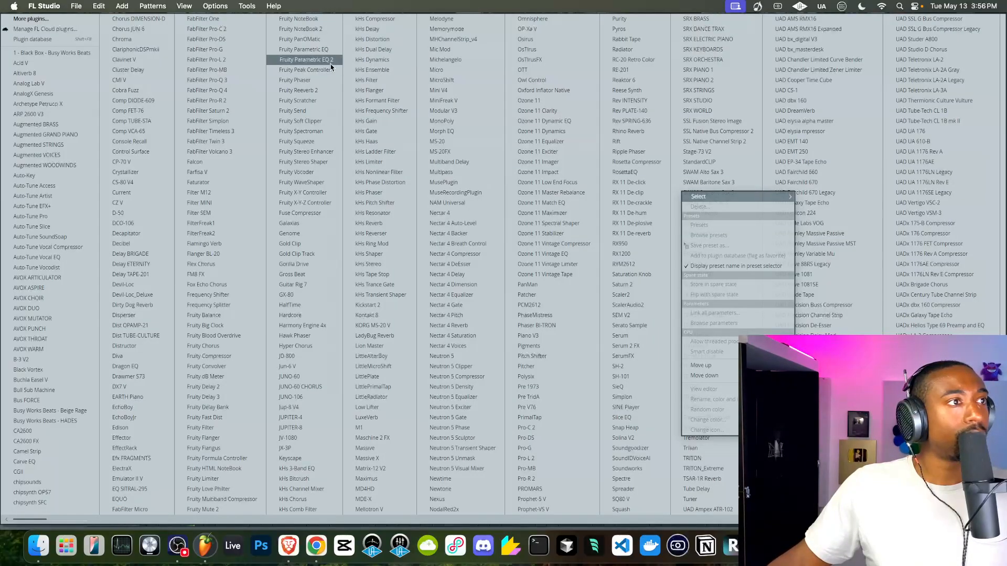
click(305, 59)
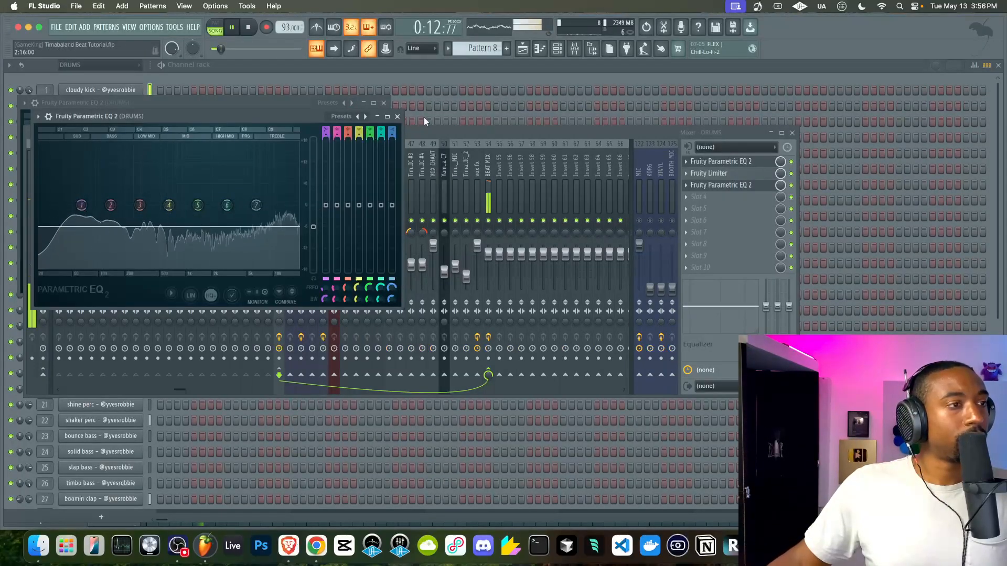
click(397, 116)
Readjust the pre-limiter equalizer's main level on DRUMS, raise the post-limiter equalizer's main level slightly, and close both equalizers.
click(711, 163)
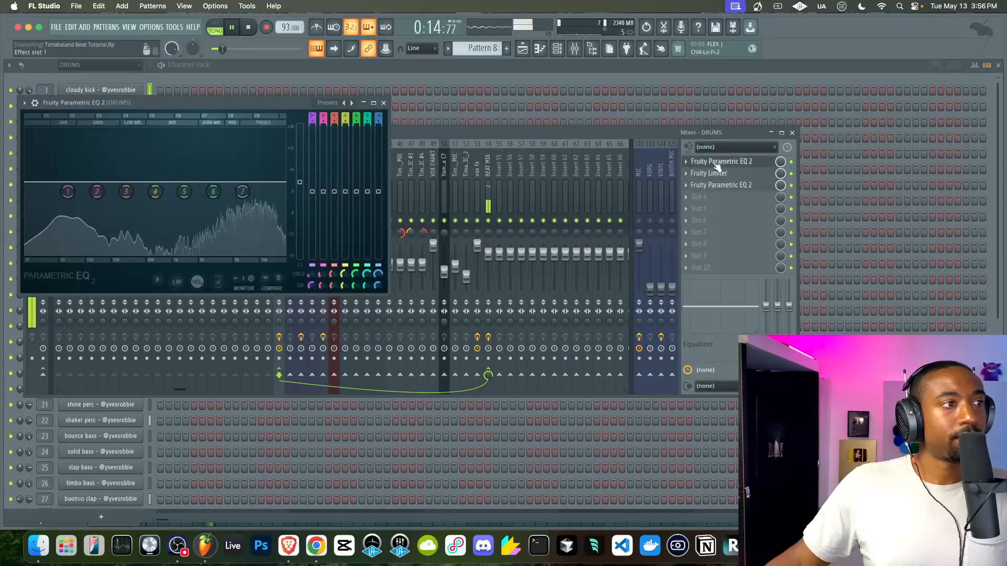
mouse_move(299, 173)
mouse_down()
mouse_move(299, 160)
mouse_move(300, 178)
mouse_up()
click(712, 185)
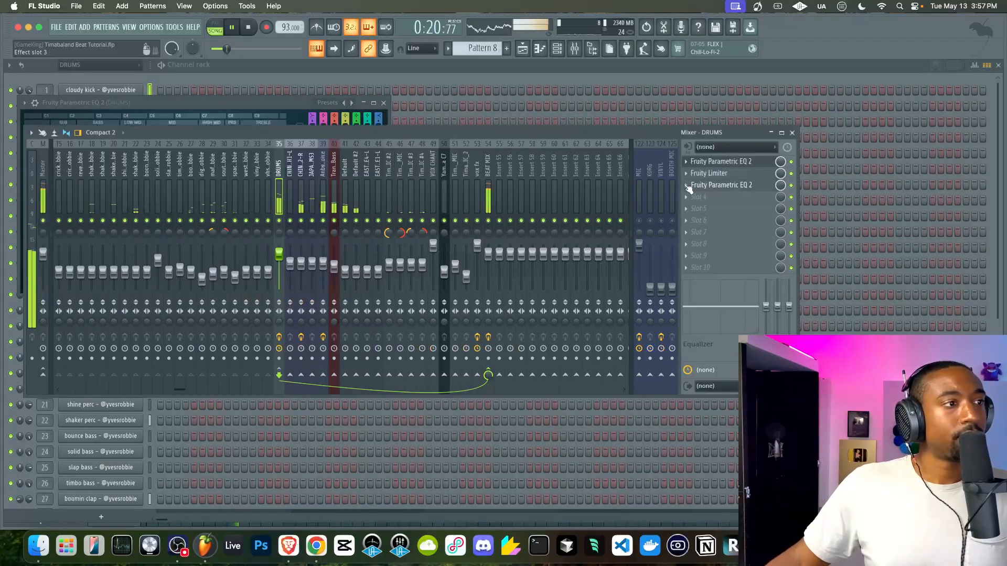
click(721, 187)
drag(313, 226, 313, 216)
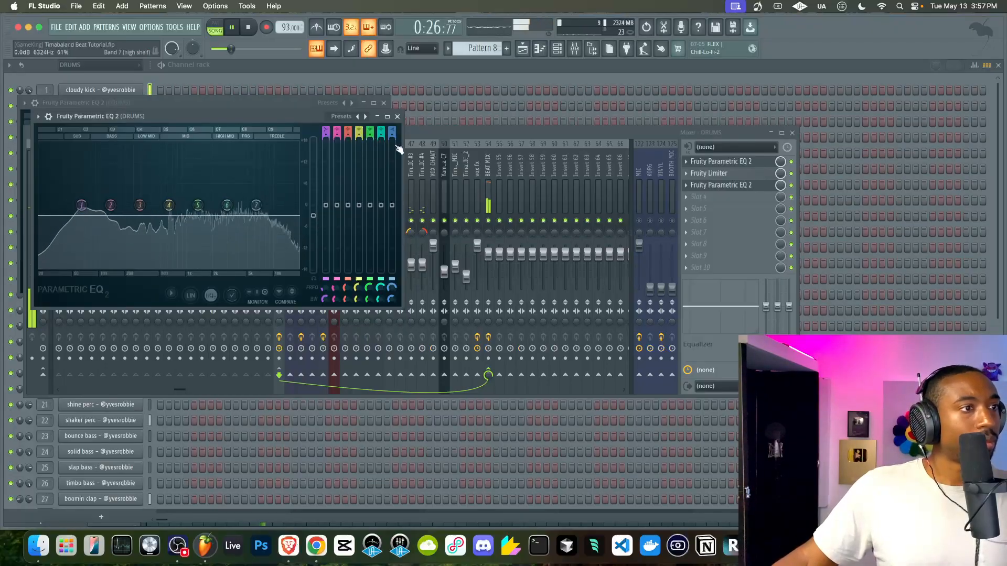
click(397, 116)
click(384, 103)
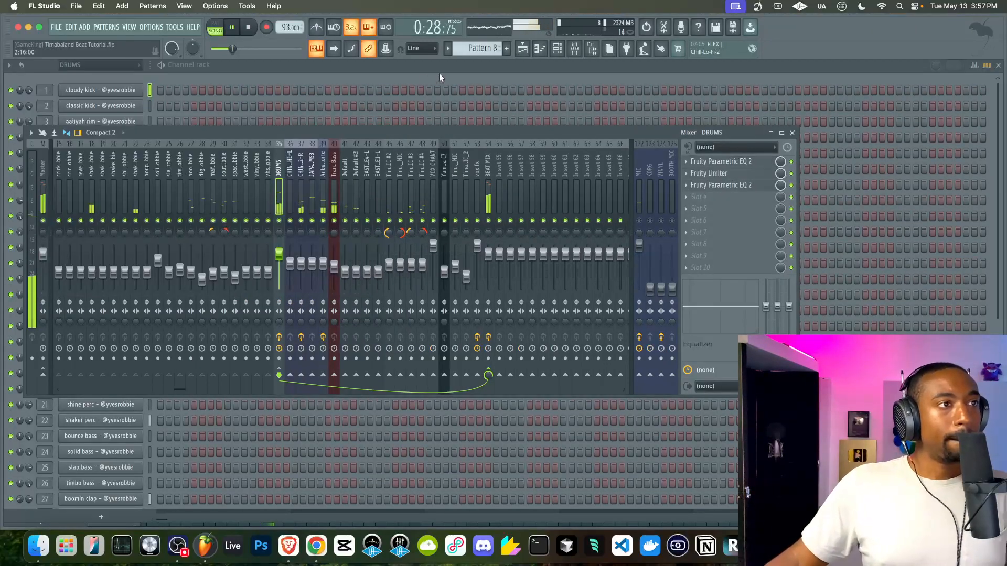
Try raising the cloudy kick track's volume to 88% and restore its original volume.
key(F9)
click(573, 52)
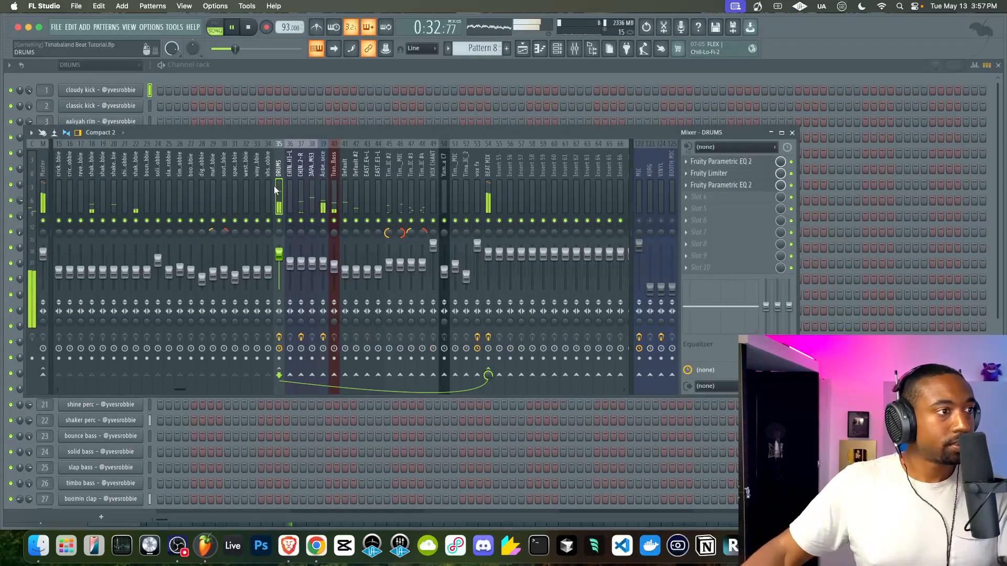
scroll(238, 167, left, 5)
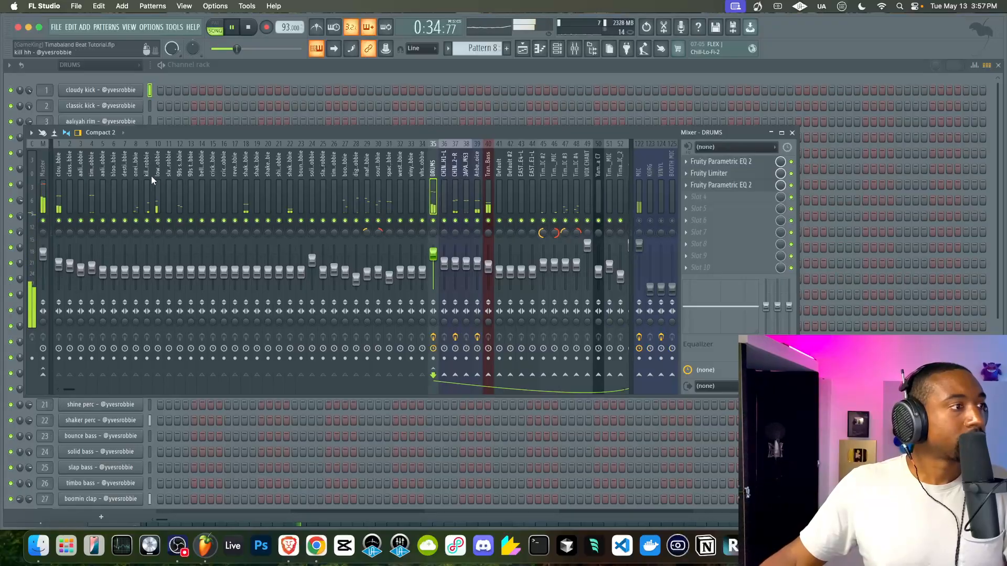
click(59, 199)
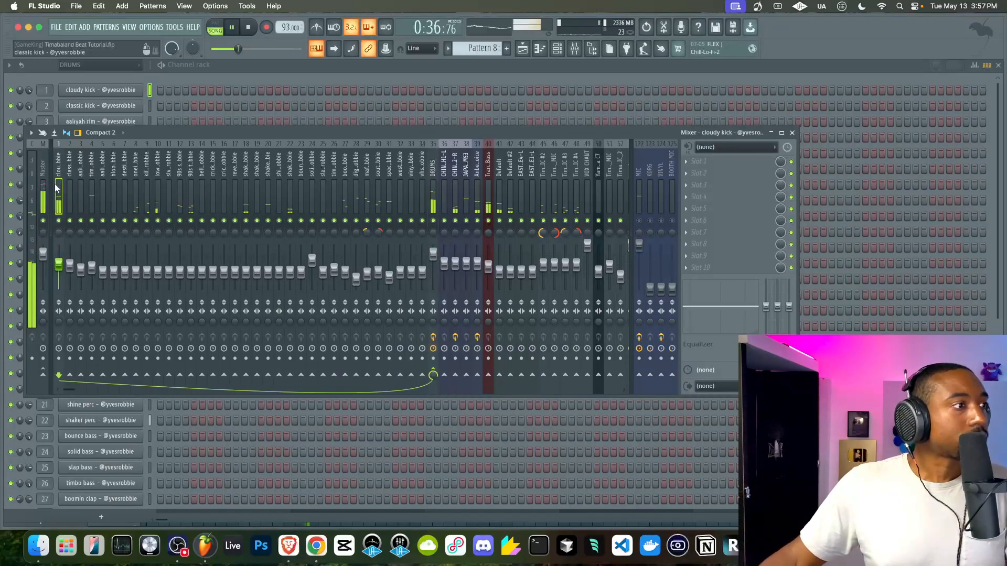
right_click(60, 262)
click(84, 401)
drag(59, 261, 59, 257)
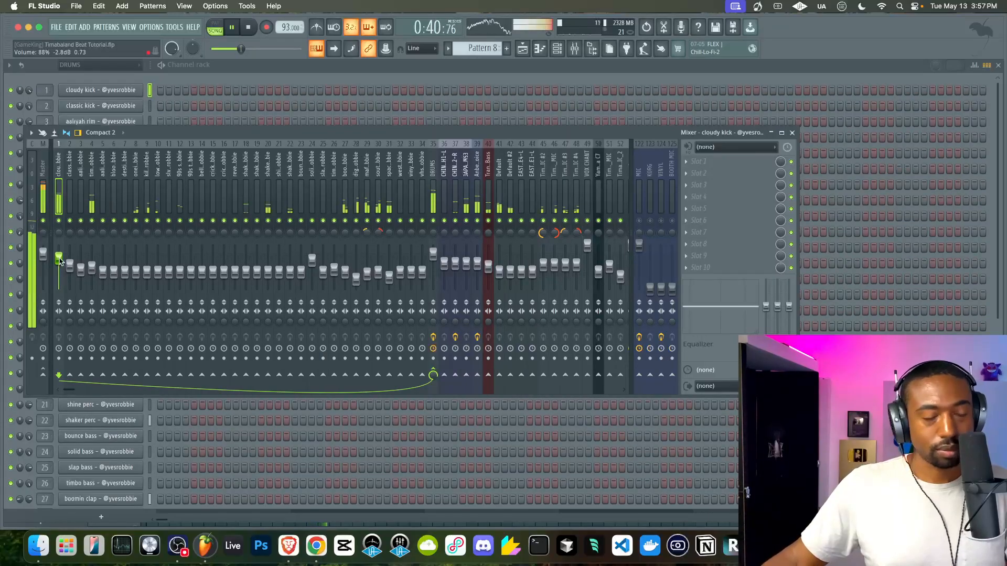
right_click(60, 259)
click(84, 406)
Raise the timbo rim track's volume slightly, and raise the volumes of percussion tracks 27 to 31 together.
click(94, 200)
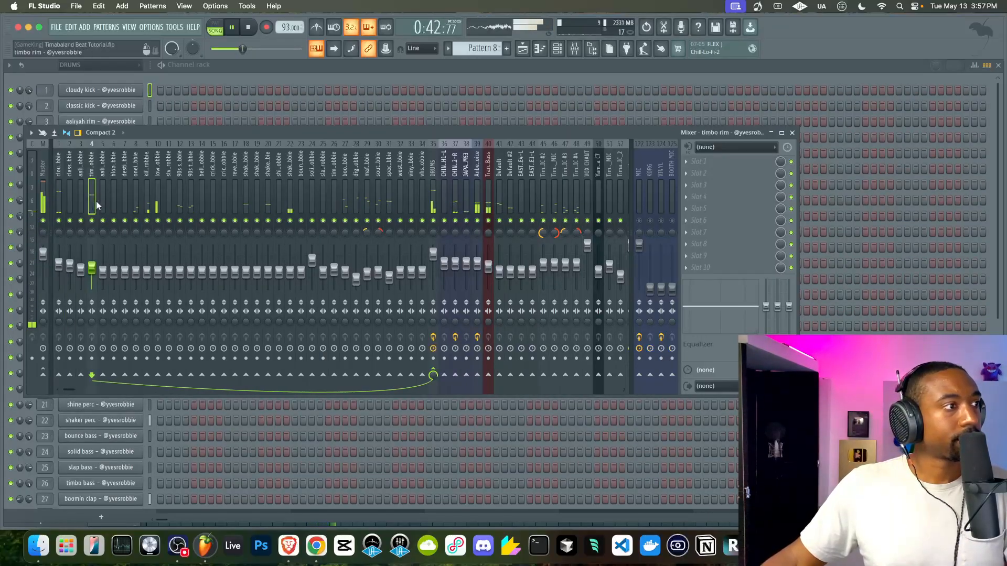
drag(389, 219, 358, 219)
click(345, 220)
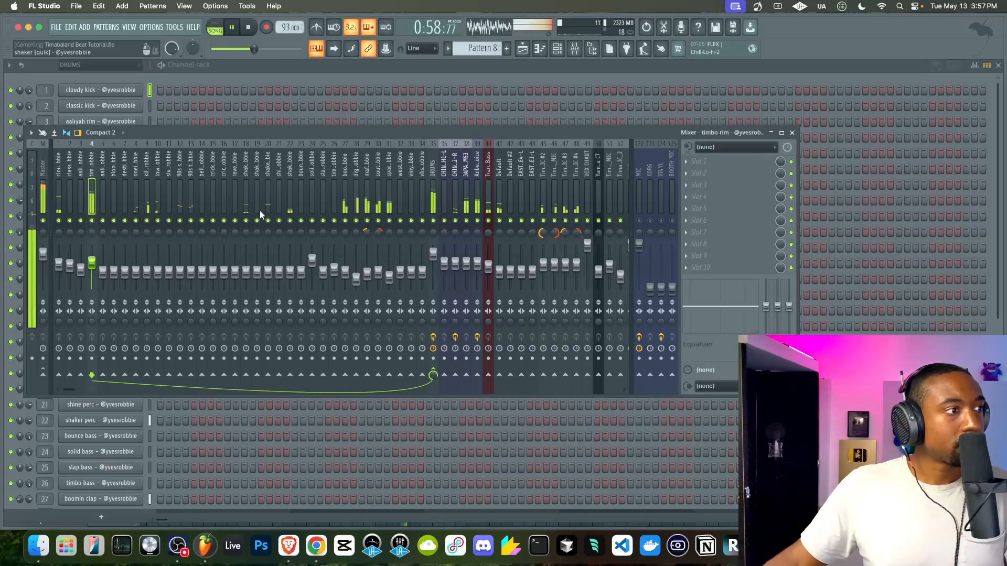
drag(389, 196, 348, 198)
drag(366, 263, 367, 259)
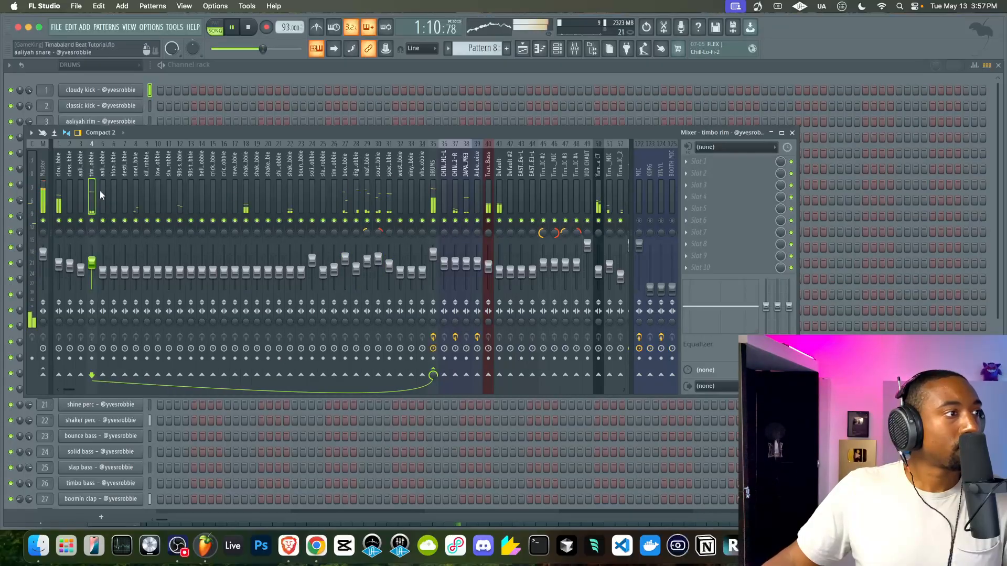
Raise the volume of the JAPAN DRUMS3 track.
click(264, 197)
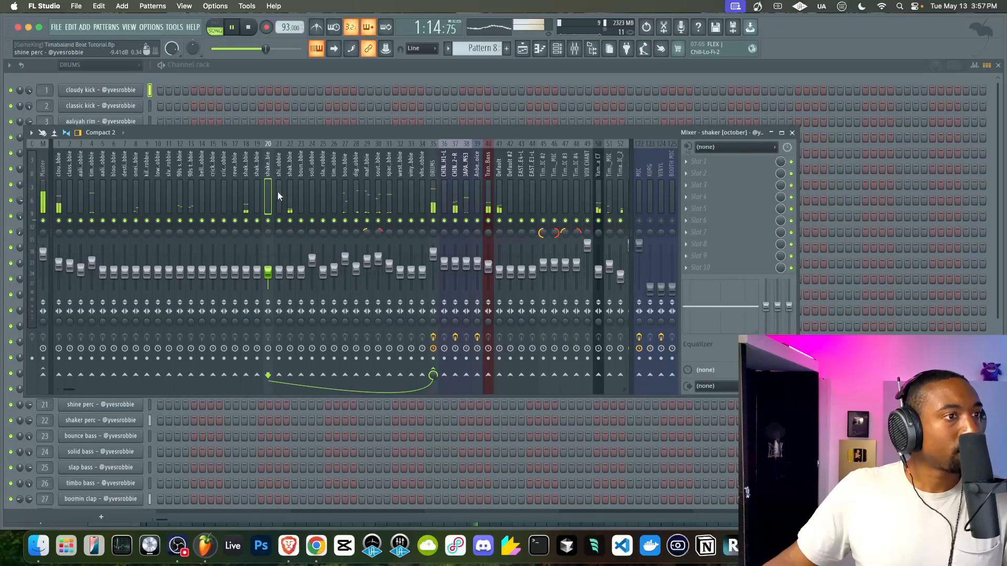
scroll(278, 191, right, 5)
click(367, 204)
drag(367, 263, 367, 261)
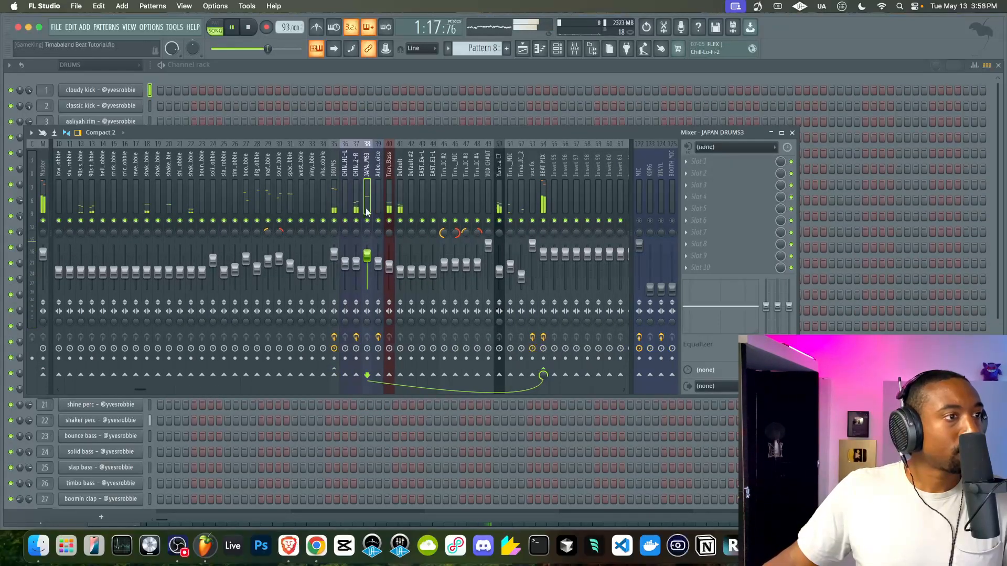
Add Fruity Delay 3 to the JAPAN DRUMS3 track and turn its delay time, feedback level and dry output down to minimum.
click(695, 165)
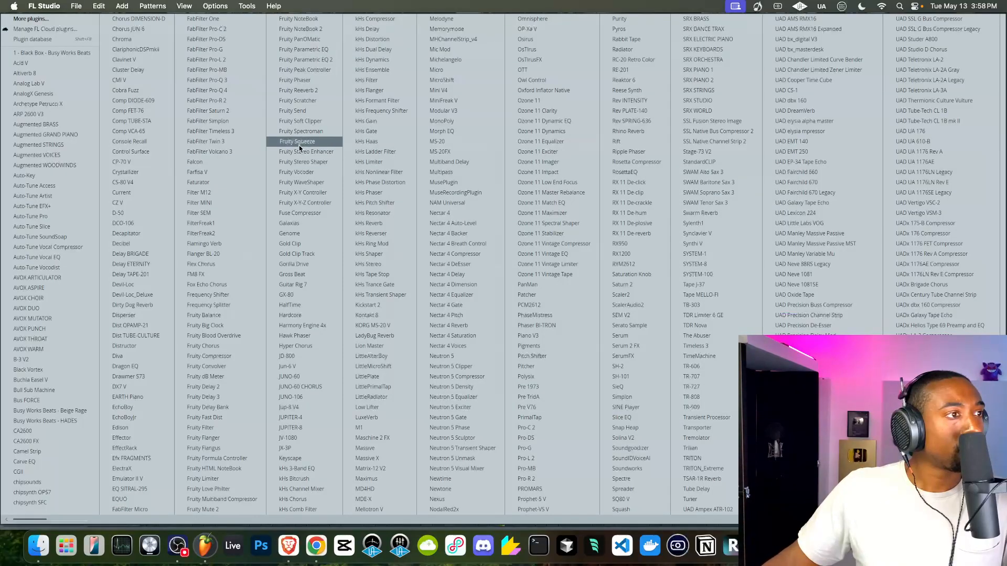
click(204, 398)
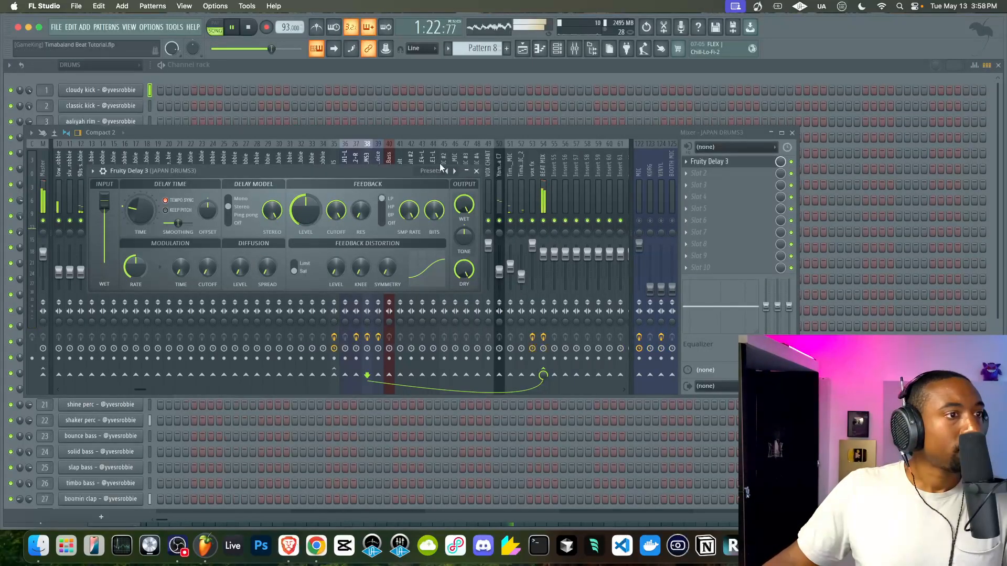
drag(463, 269, 463, 278)
drag(314, 214, 314, 246)
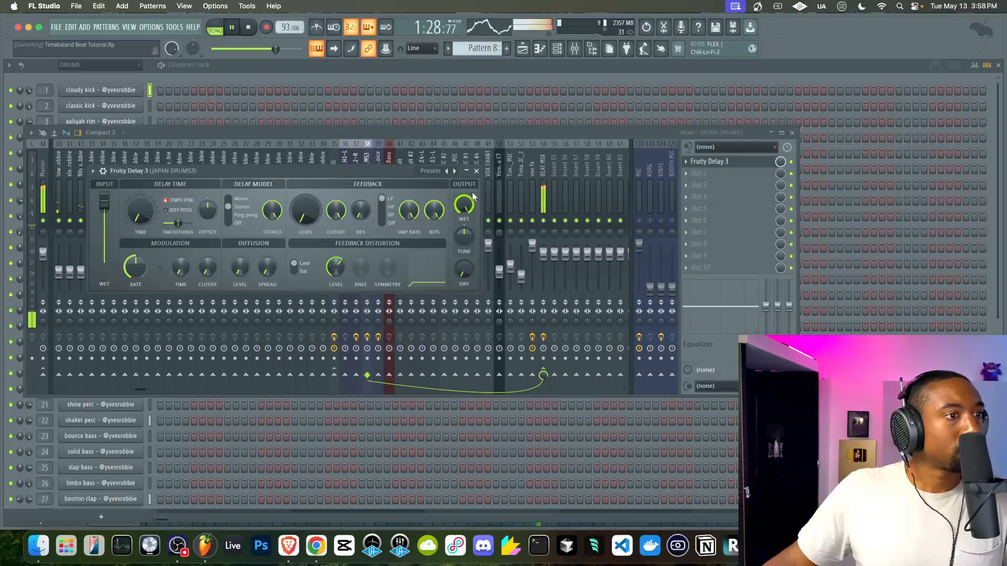
click(476, 172)
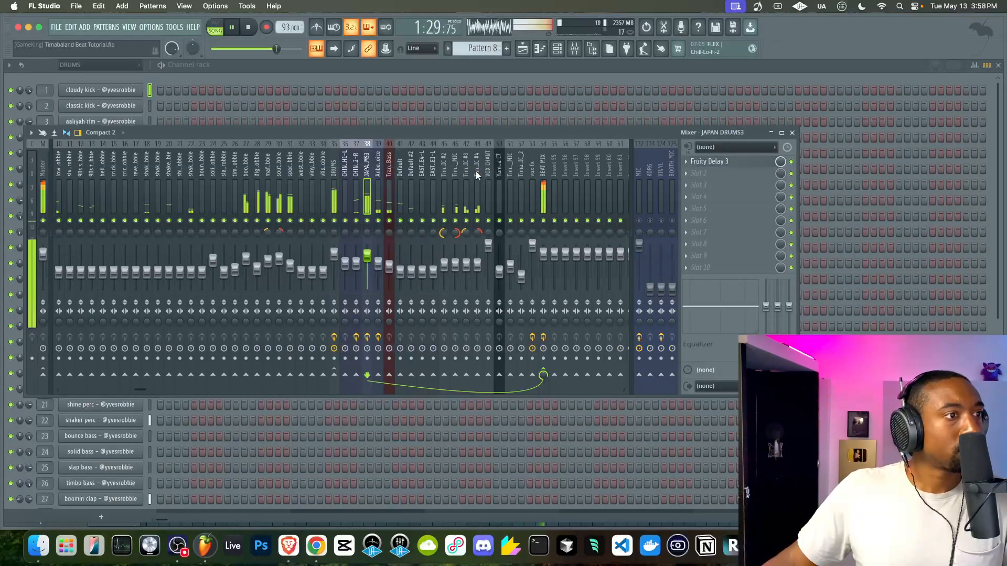
Add Fruity Stereo Enhancer to the JAPAN DRUMS3 track with an adjusted phase offset, and lower the track's volume slightly.
click(709, 173)
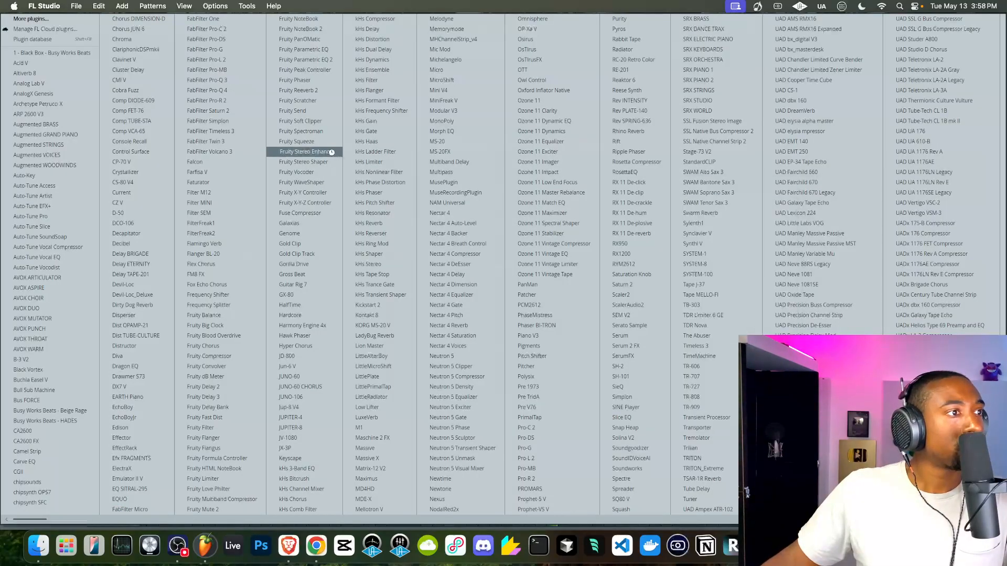
click(329, 153)
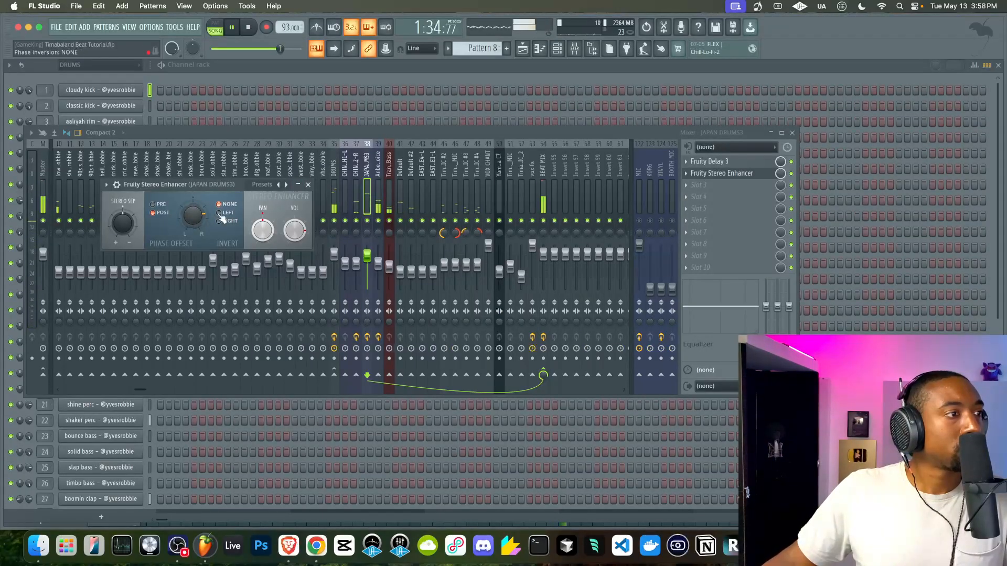
drag(367, 255, 364, 256)
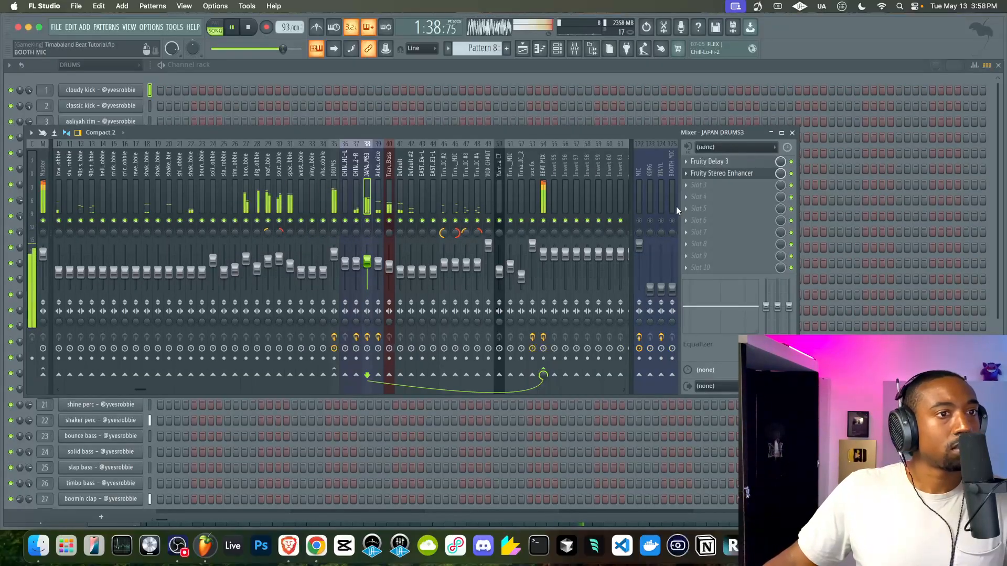
Add Fruity Reeverb 2 to the JAPAN DRUMS3 track, lower its dry level, raise its wet level and enable tempo sync.
click(702, 195)
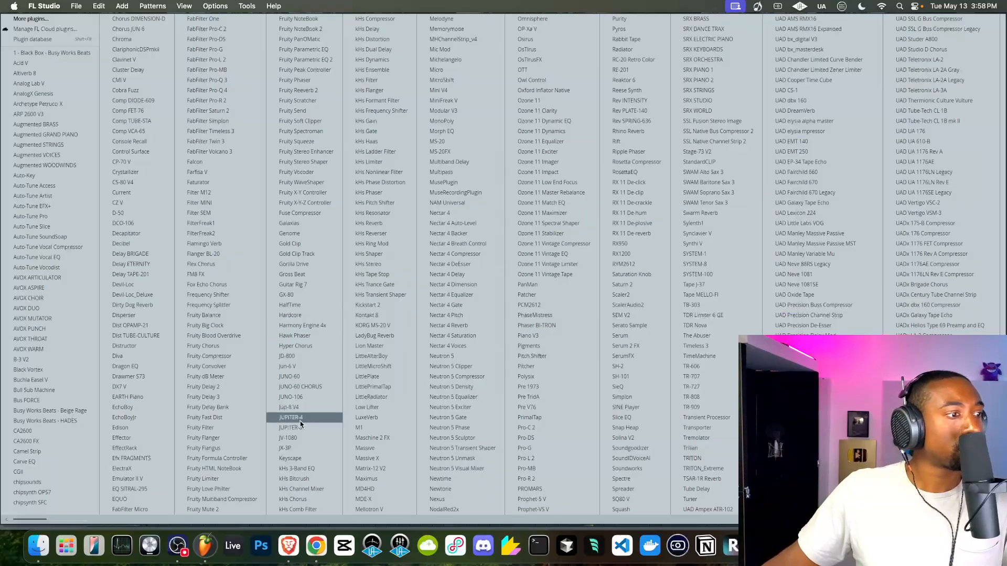
click(322, 89)
drag(241, 109, 273, 116)
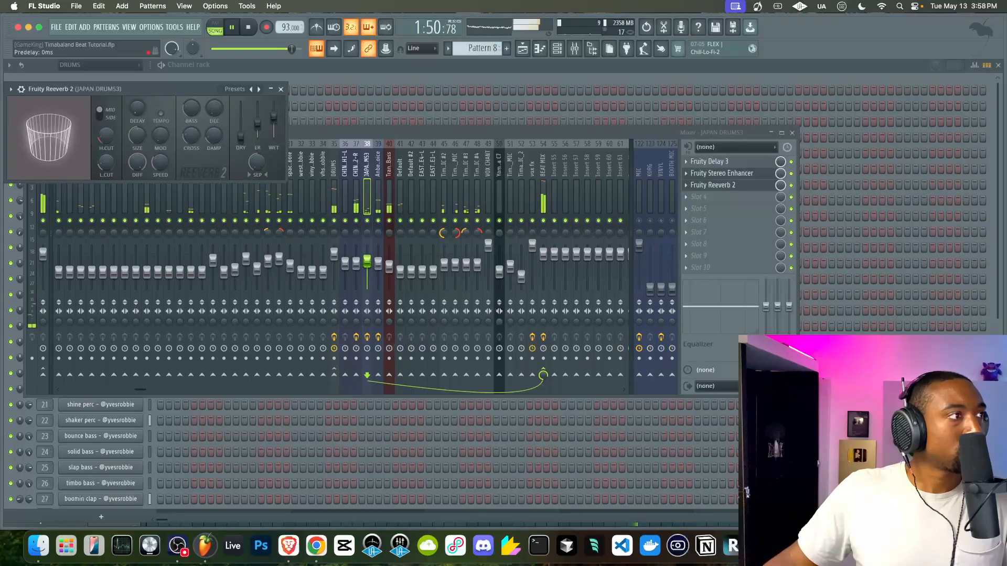
click(162, 118)
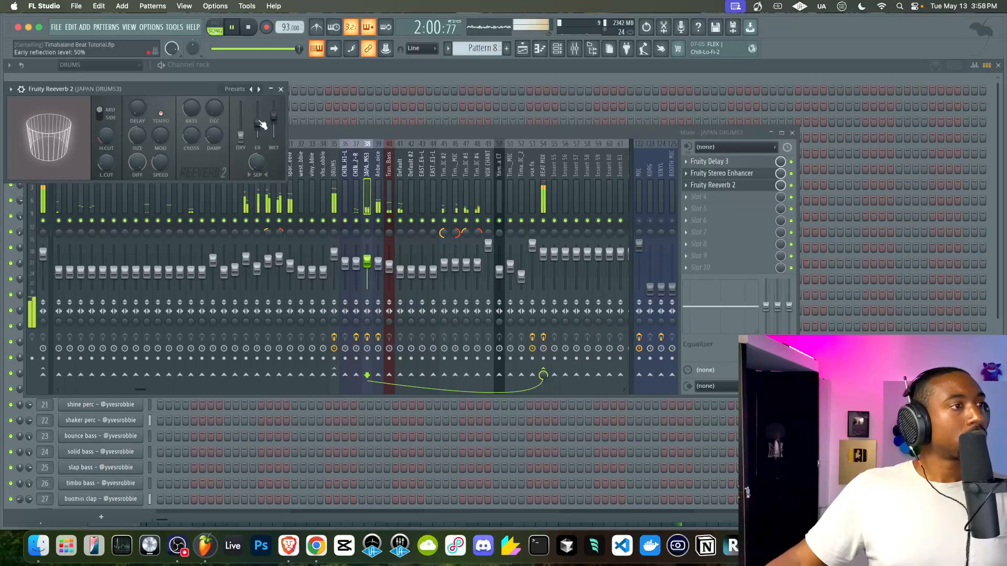
drag(370, 259, 371, 252)
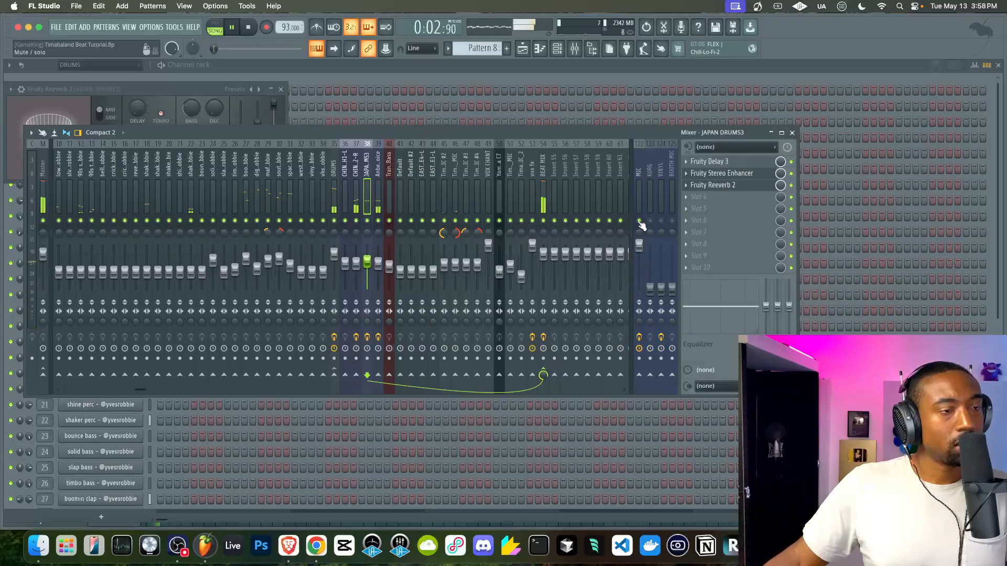
Lower the DRUMS track's volume slightly and replay the song from the start to check the BEAT MIX track.
key(space)
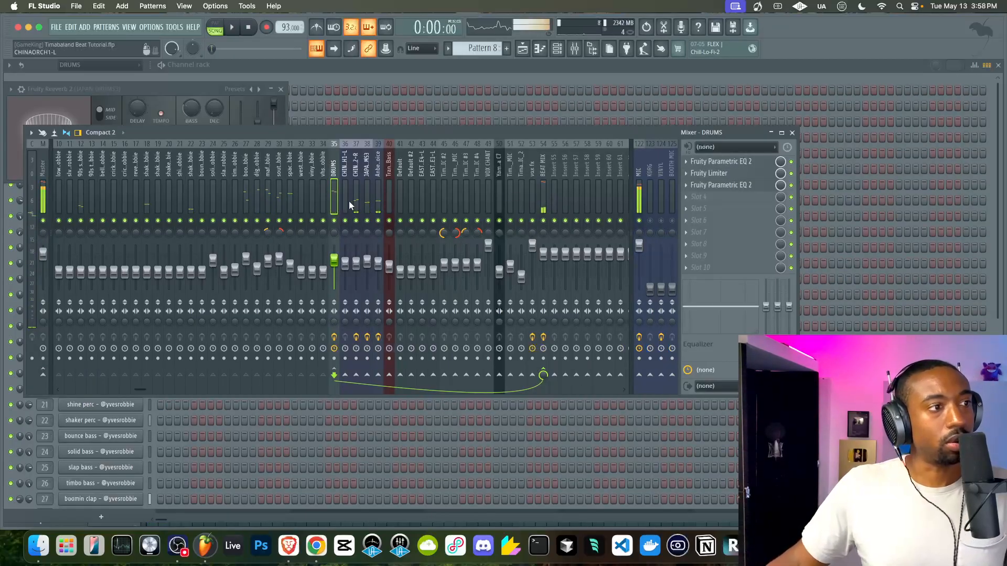
key(space)
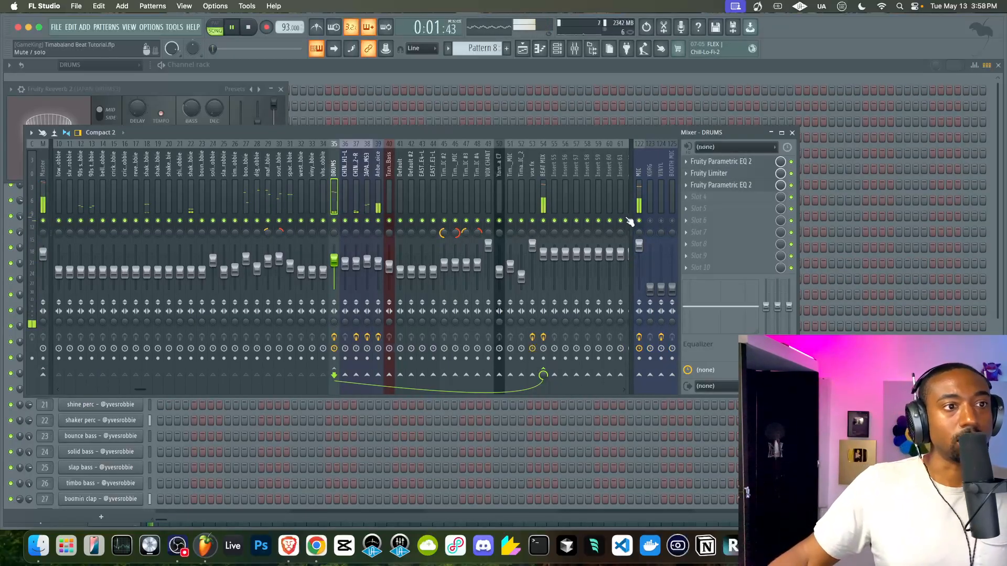
click(544, 202)
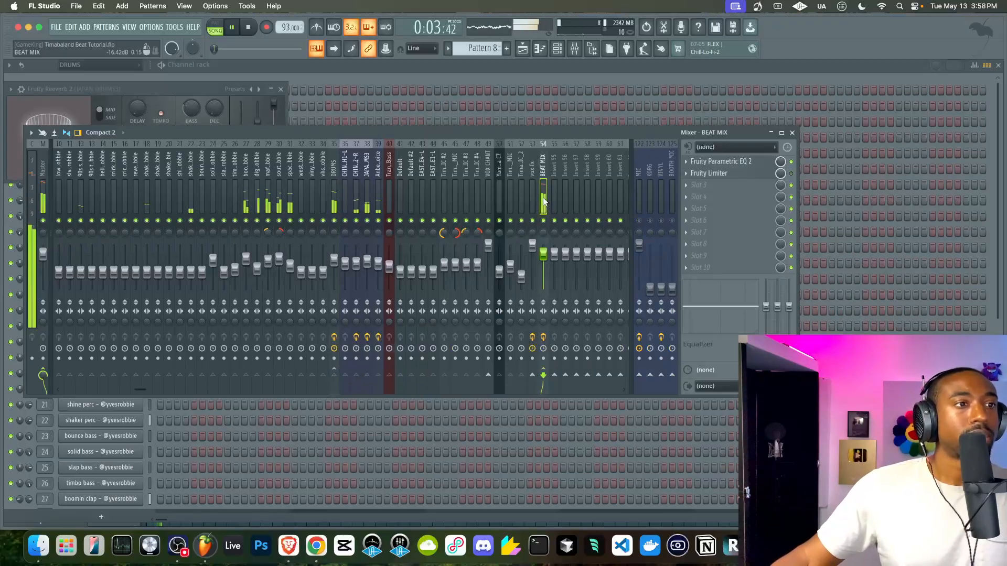
Lower the JAPAN DRUMS3 track's volume to 42% and raise the DRUMS track's volume slightly.
click(367, 207)
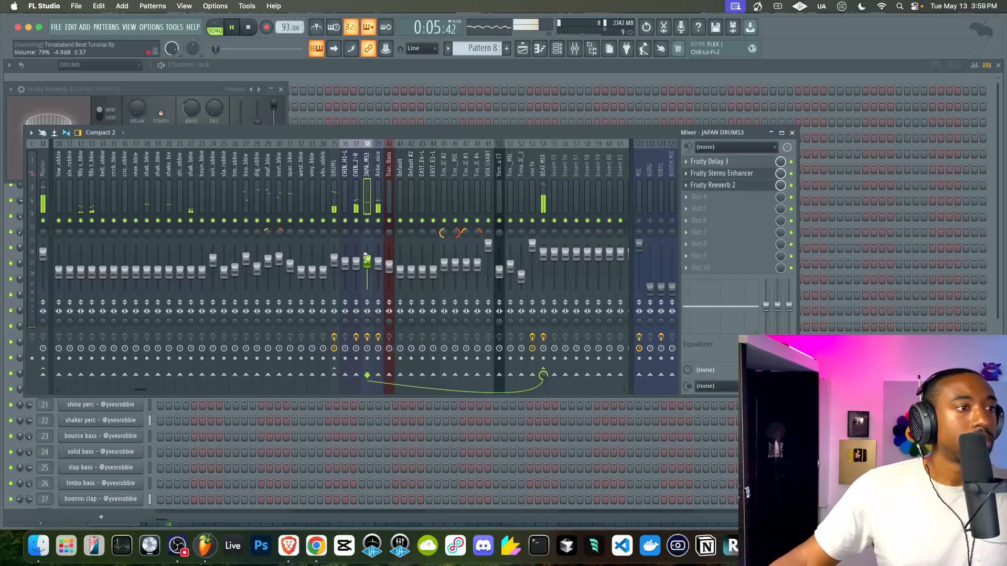
drag(368, 271, 367, 275)
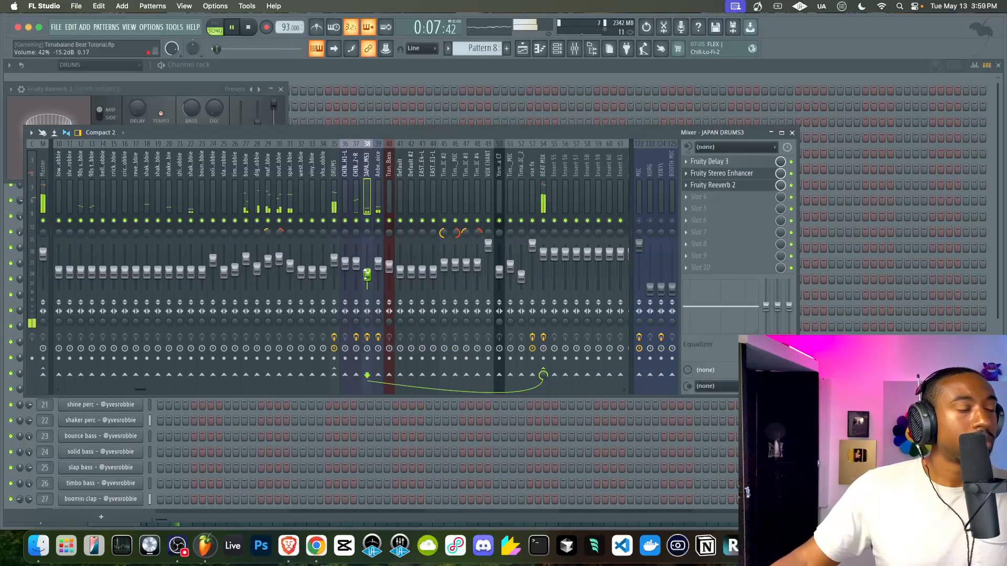
click(379, 223)
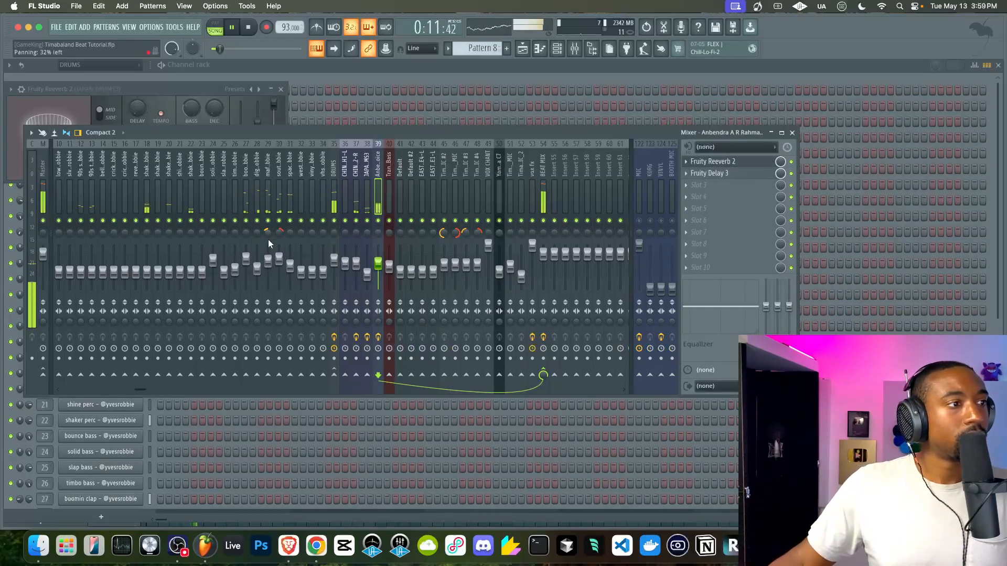
drag(335, 272, 335, 270)
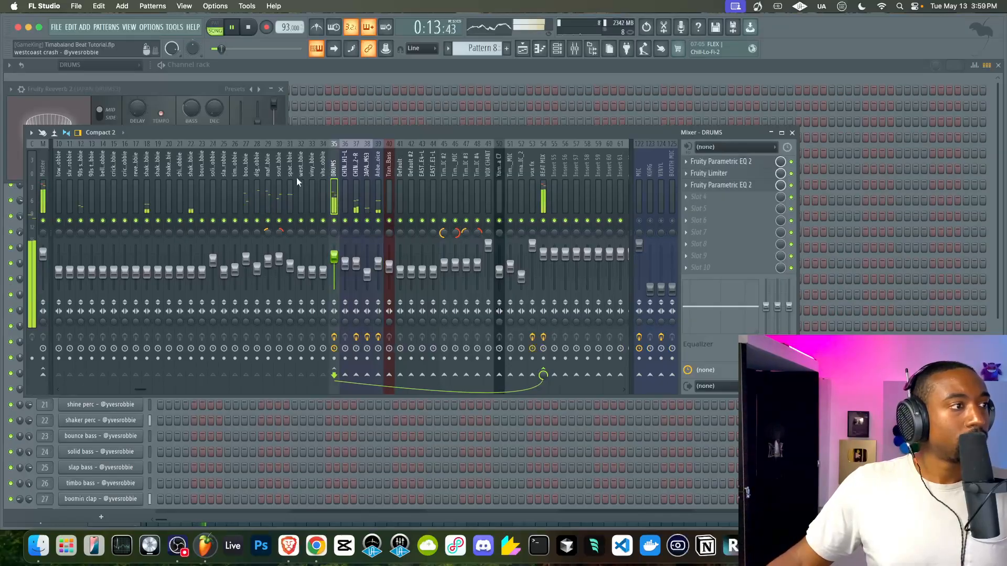
Look over the mixer tracks, switch to the playlist arrangement and restart playback of the song from the beginning.
scroll(297, 178, left, 3)
scroll(355, 180, right, 7)
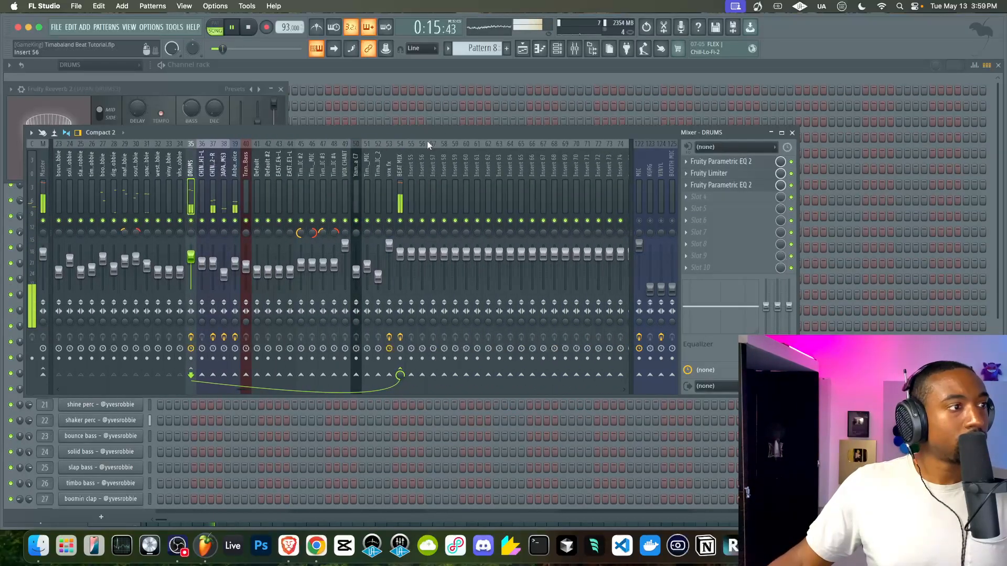
click(521, 50)
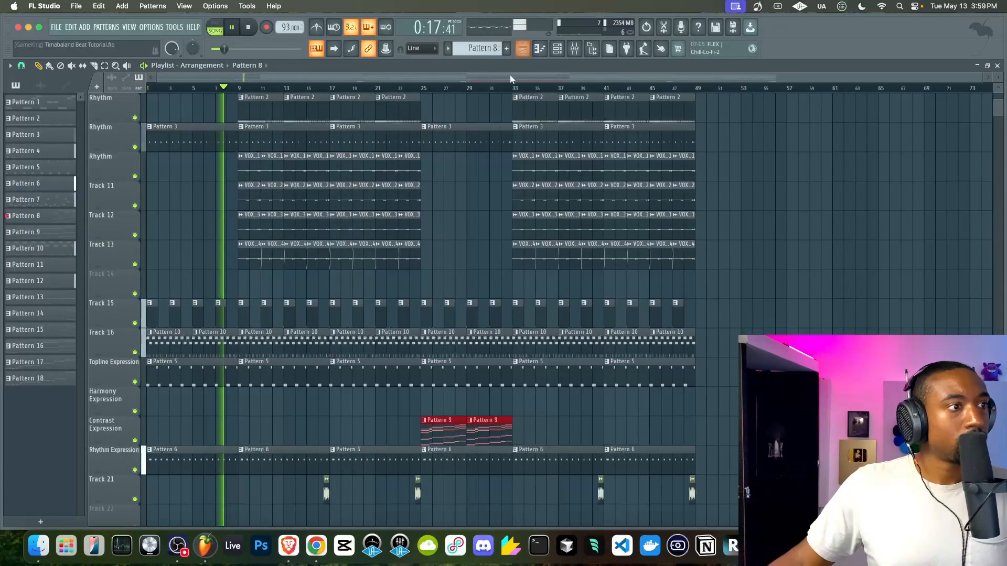
scroll(208, 248, up, 5)
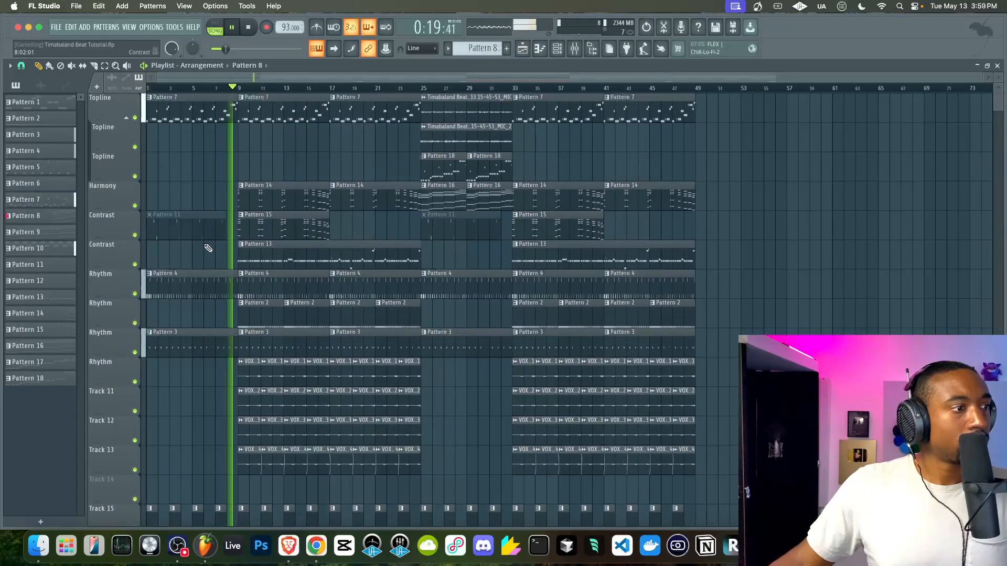
scroll(194, 257, down, 2)
key(space)
key(space)
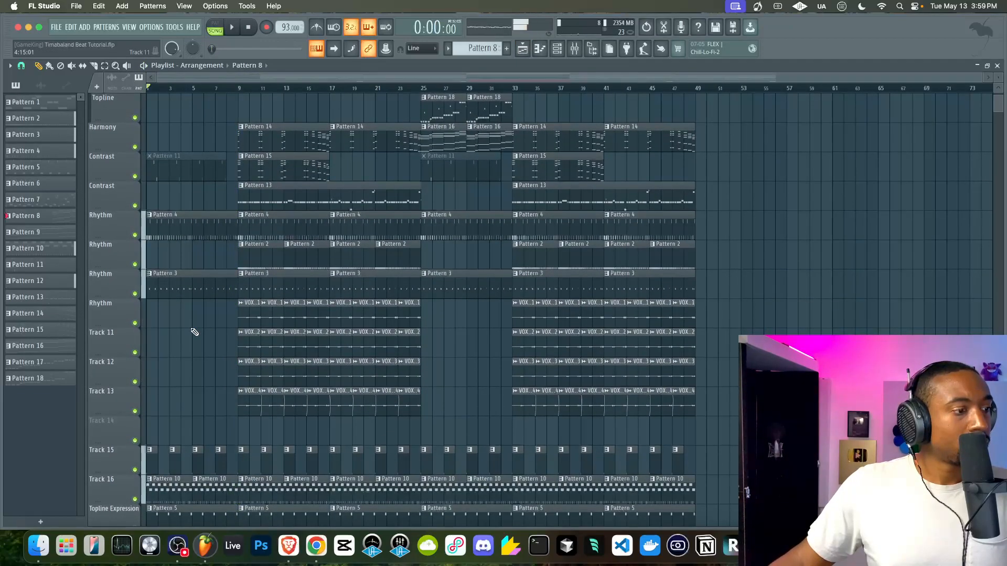
Try the intro without the first Pattern 10 clip on Track 16, undo the deletion and replay from the start.
right_click(166, 496)
key(super+z)
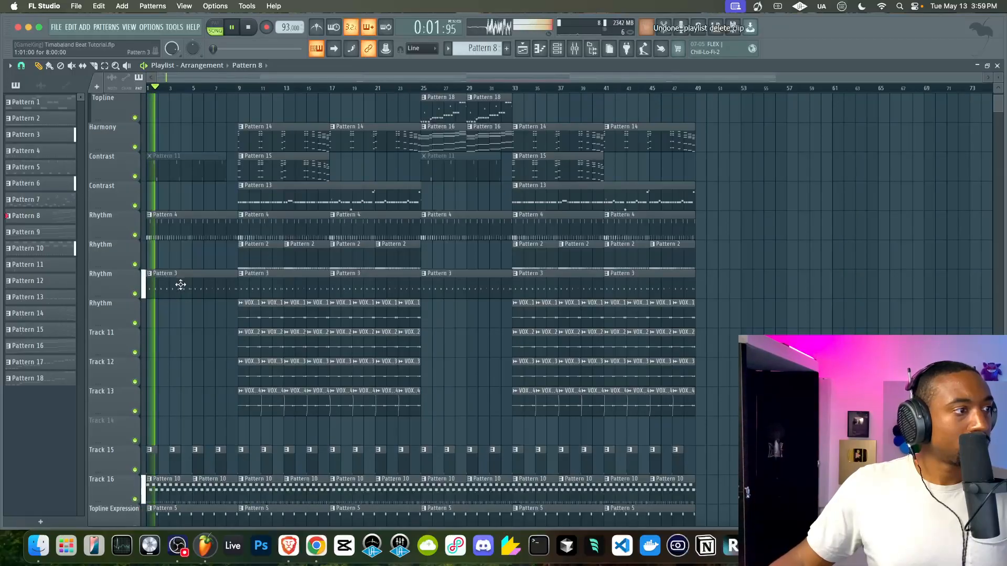
key(space)
key(space)
key(space)
key(space)
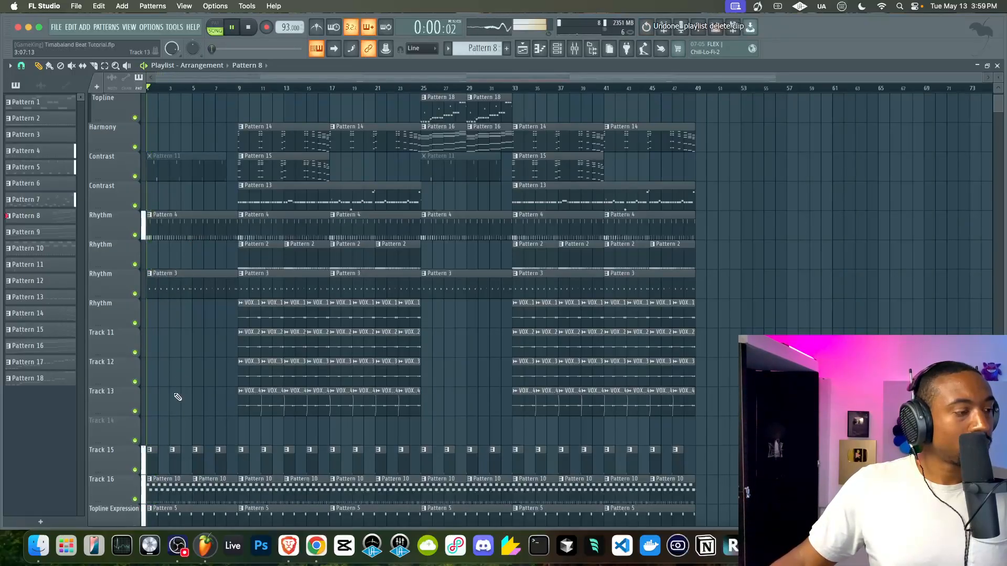
Delete the first two Pattern 10 clips on Track 16 and save the project.
right_click(171, 496)
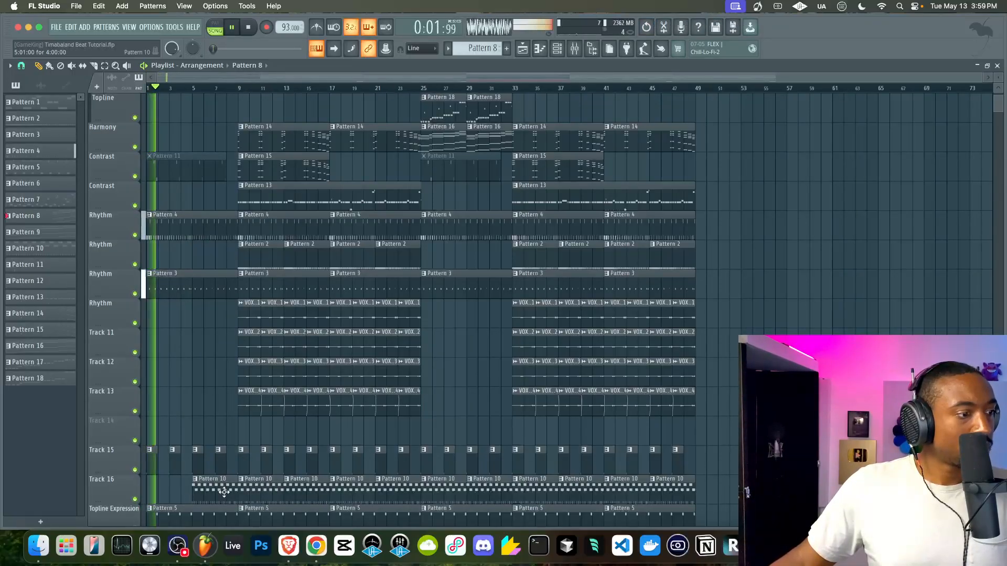
right_click(225, 493)
key(super+s)
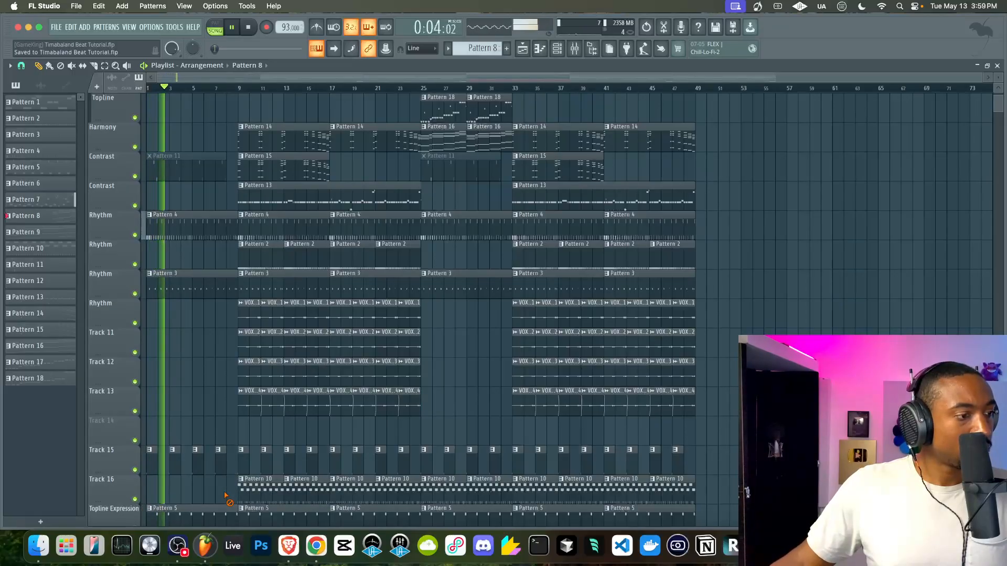
Check the Fruity Limiter on the BEAT MIX mixer track during playback and close it.
scroll(225, 493, down, 6)
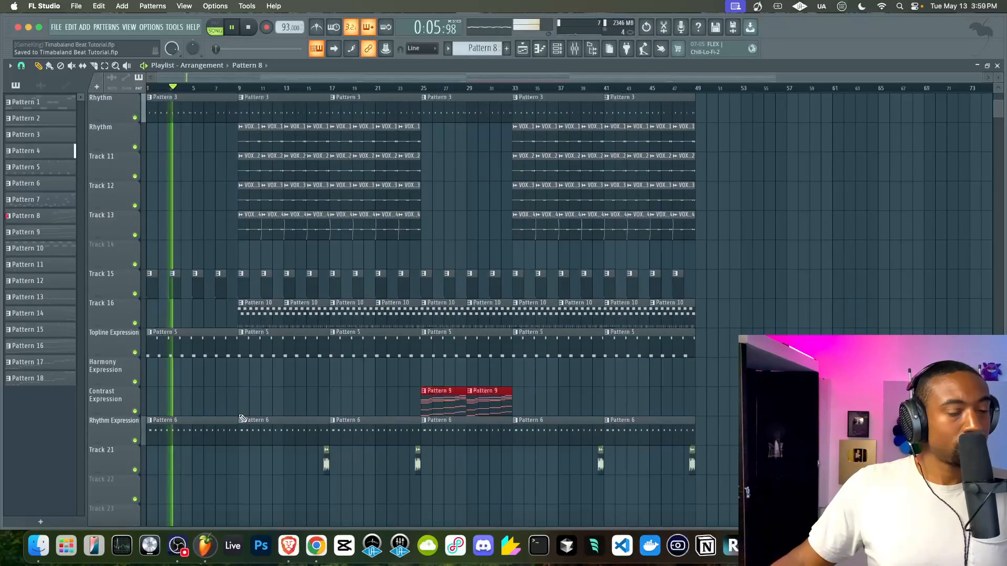
click(574, 48)
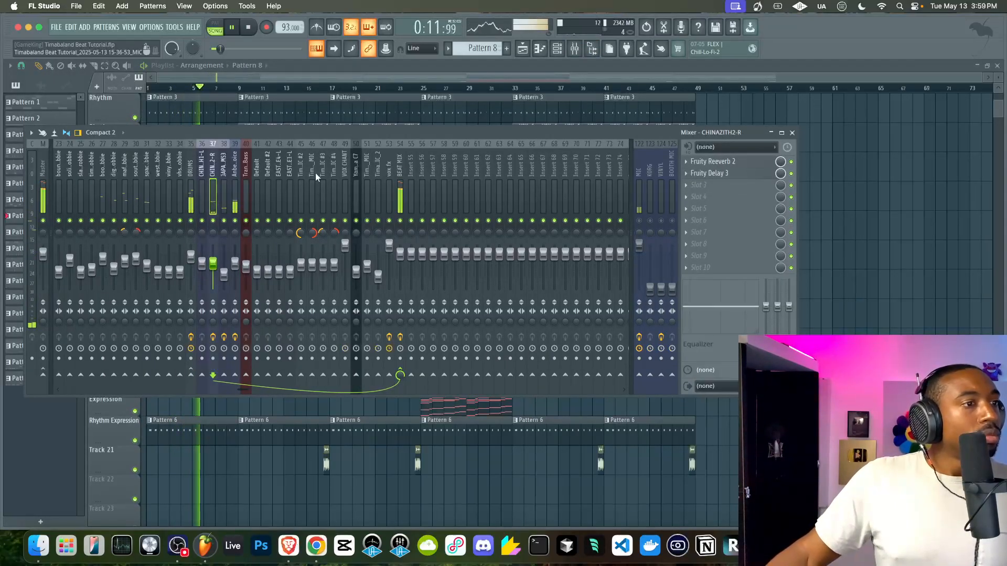
click(411, 195)
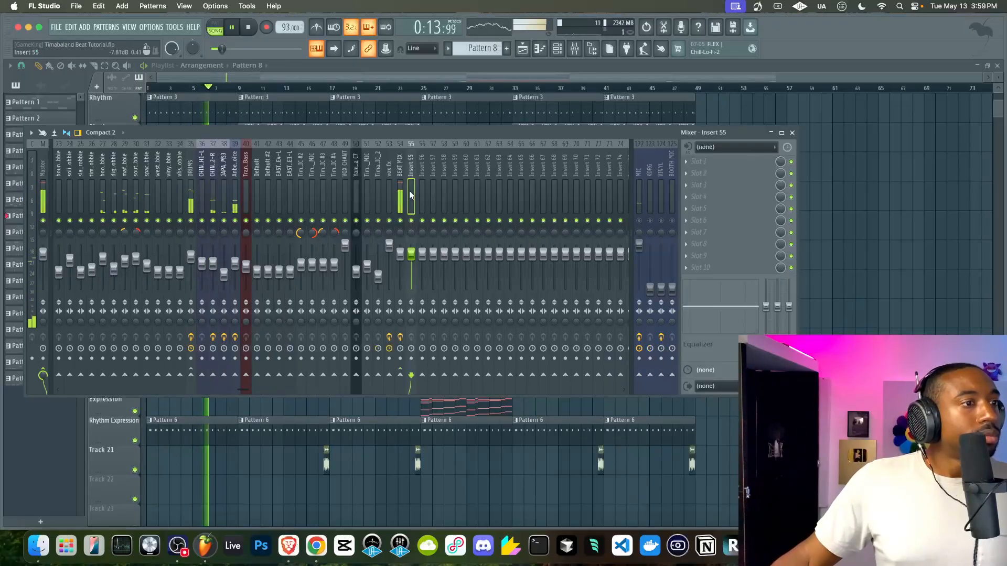
click(400, 195)
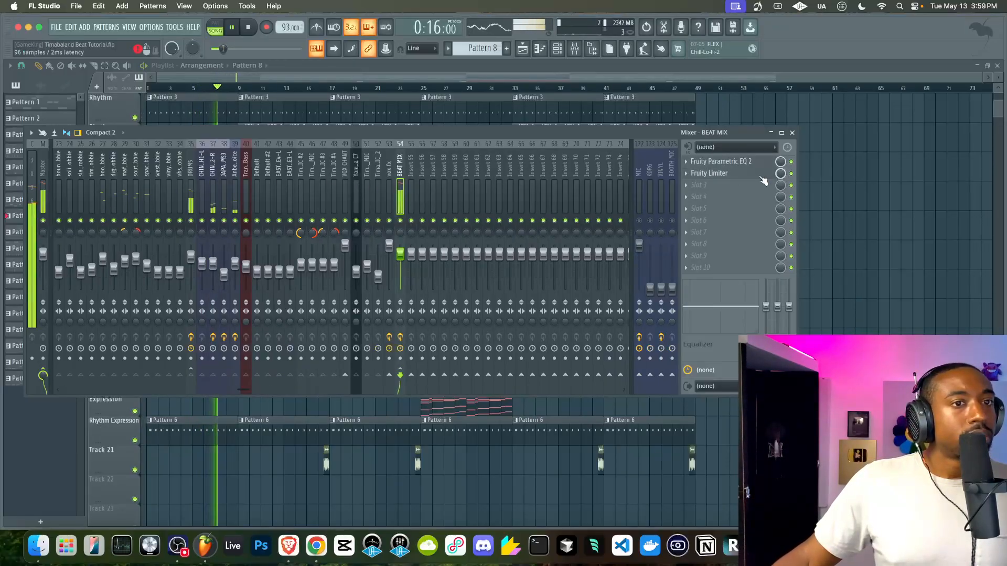
click(760, 174)
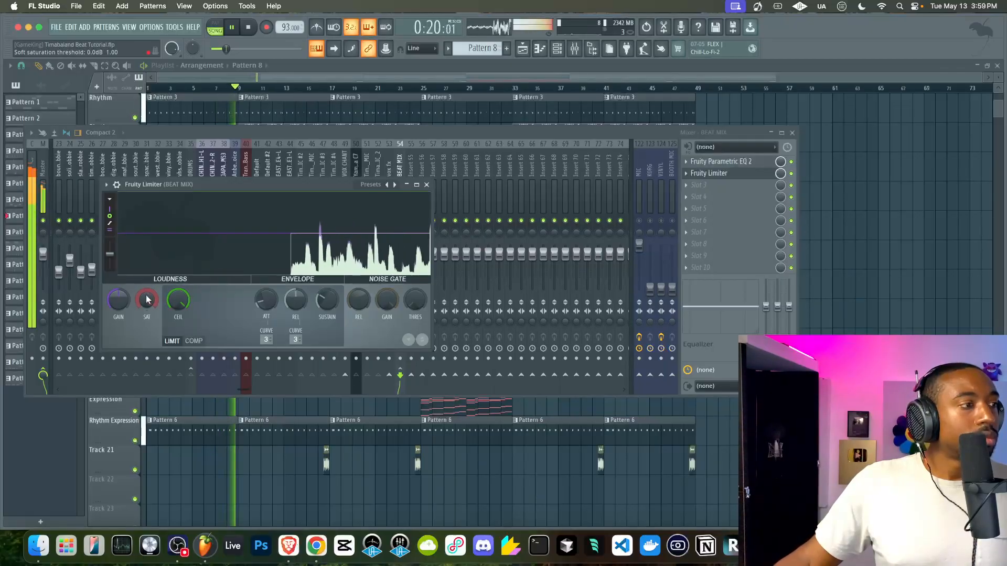
click(427, 185)
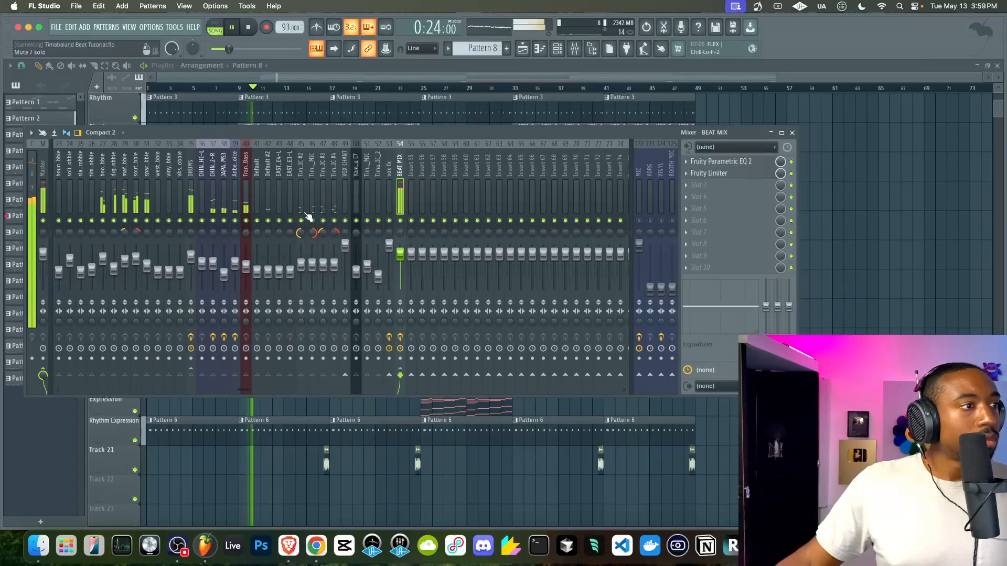
Raise the oneinamillion snare track's volume to 68% in the mixer.
scroll(141, 195, left, 5)
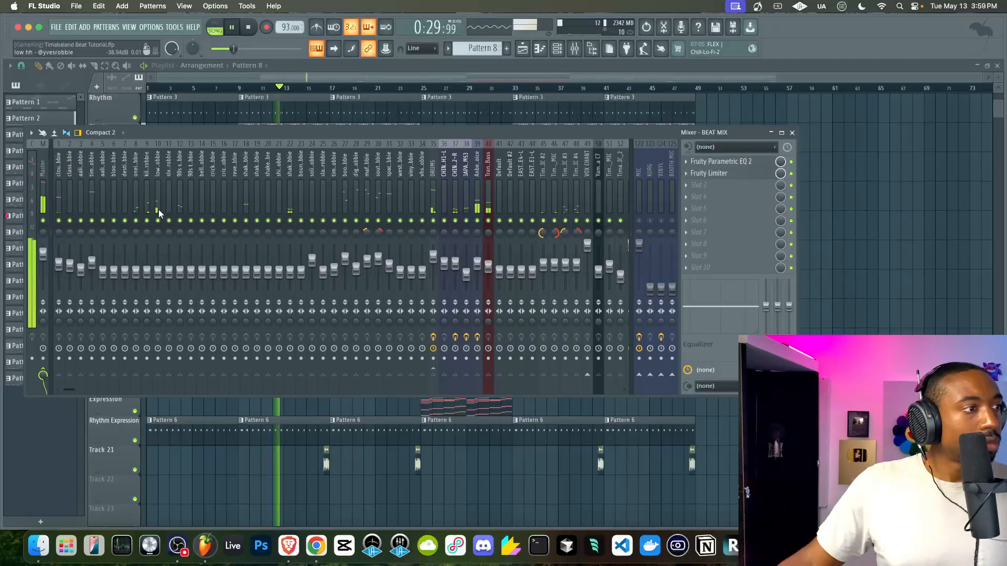
drag(138, 264, 136, 254)
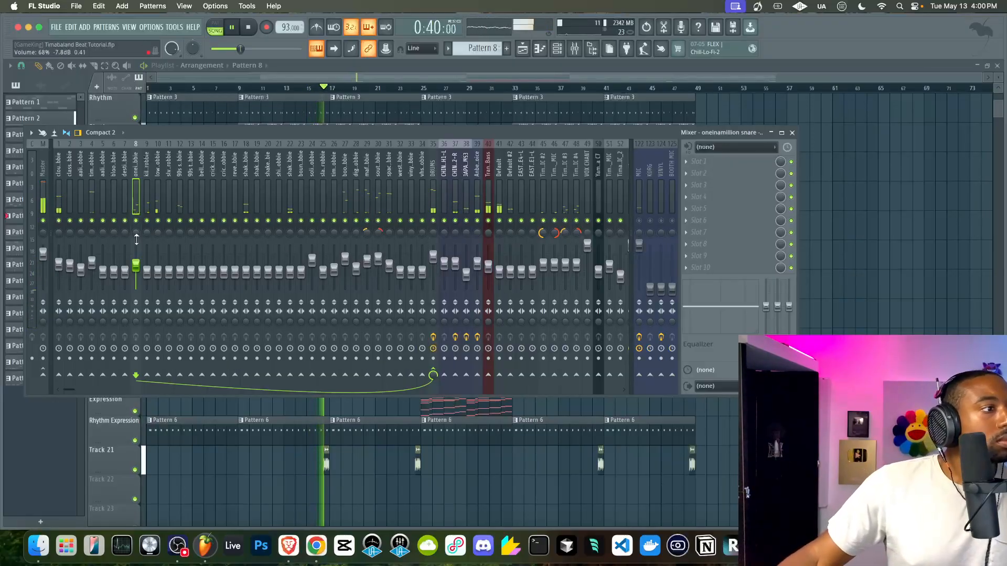
Try the cloudy kick track's volume at 92%, and bring it back down by pasting the copied value.
right_click(59, 264)
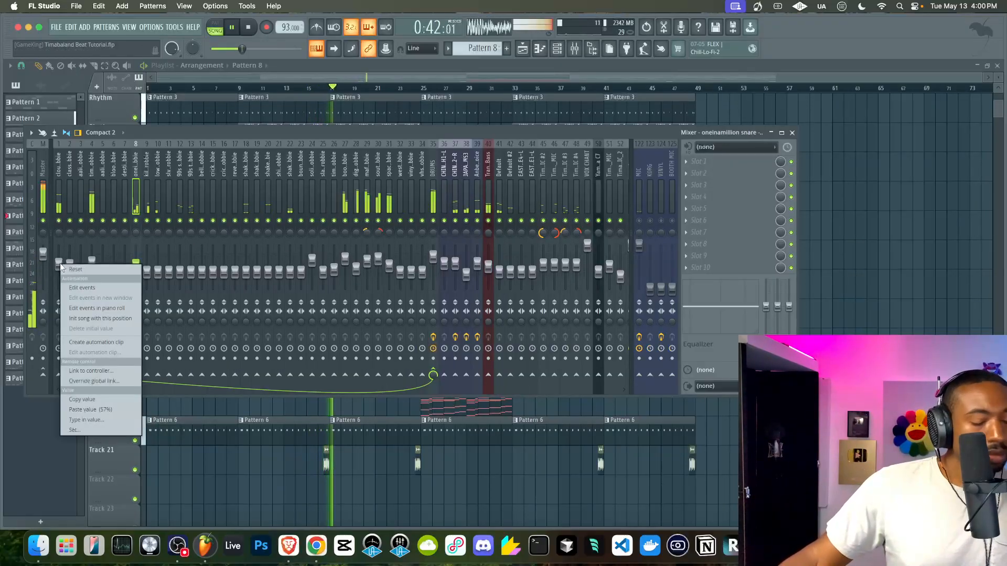
click(62, 268)
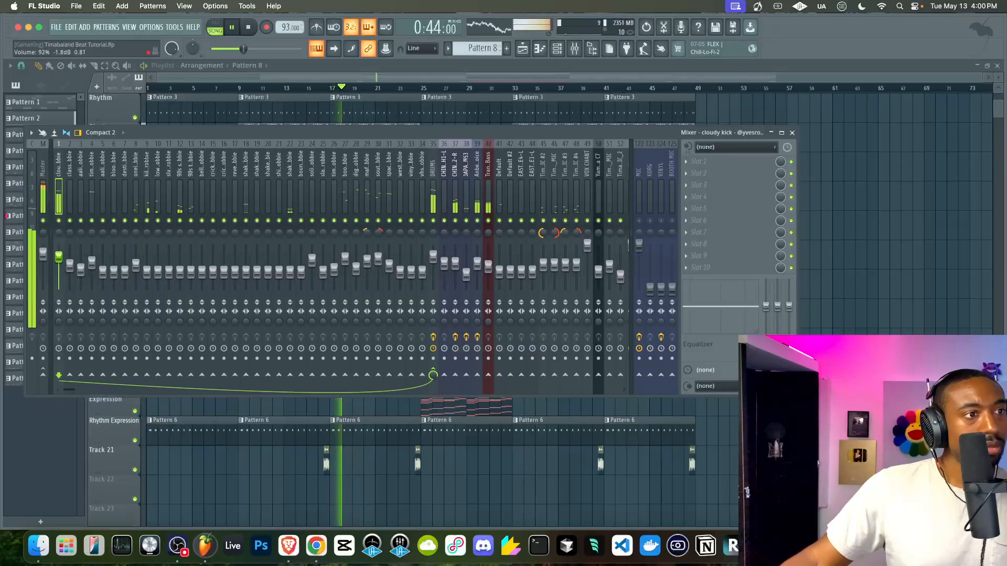
right_click(59, 258)
click(78, 404)
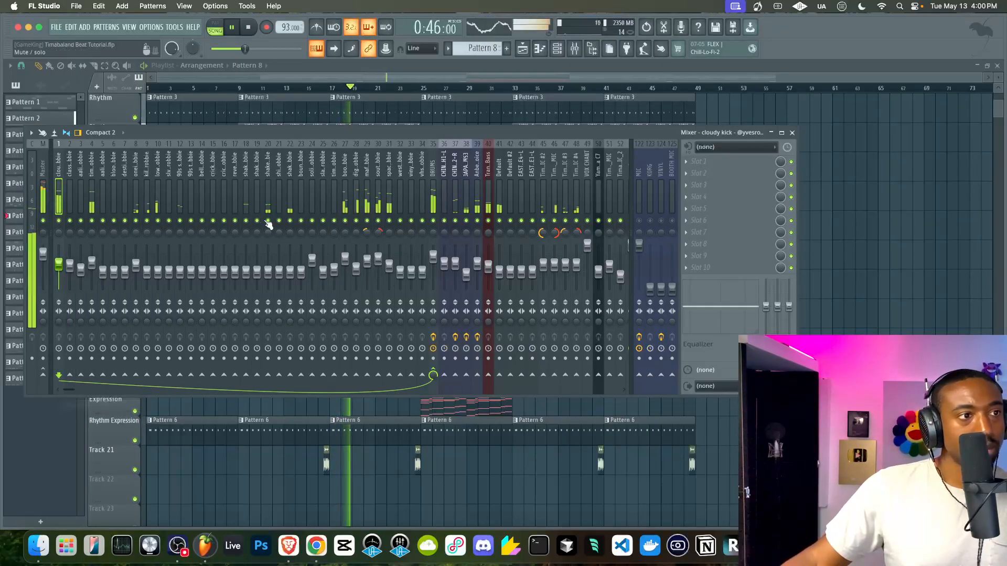
Raise the Transistor Bass track's volume to 73% and check the JAPAN DRUMS3 track.
scroll(352, 181, right, 5)
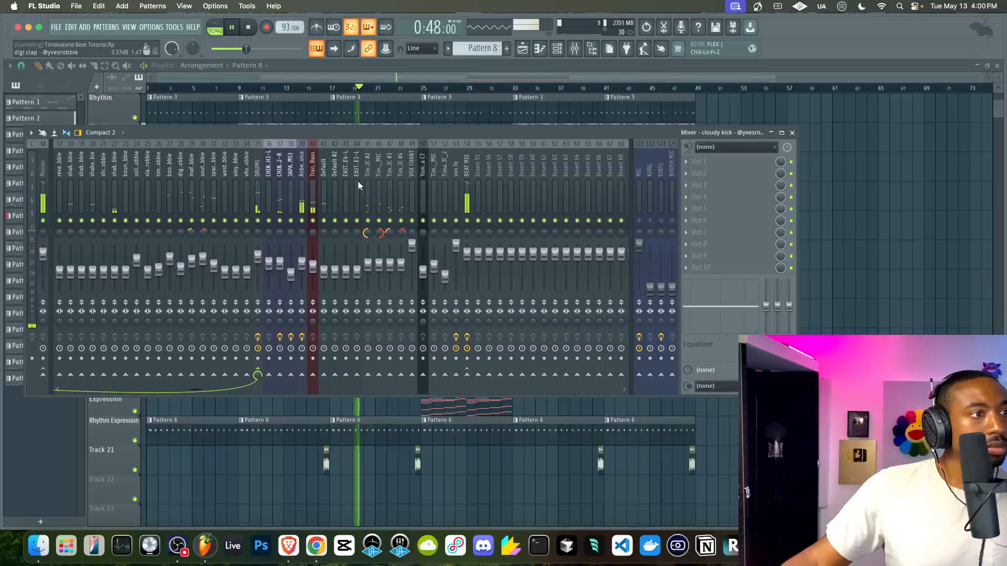
drag(300, 266, 302, 256)
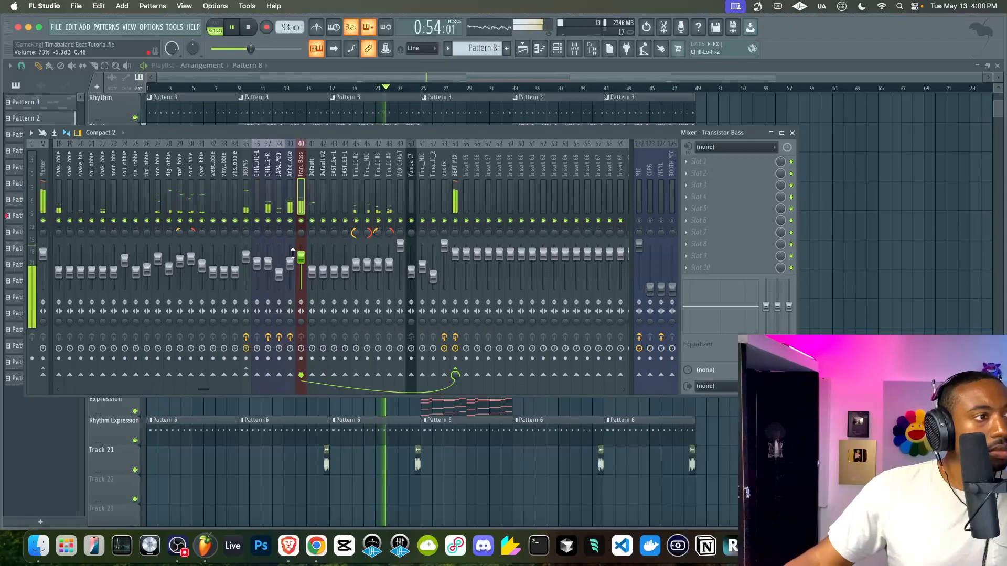
click(279, 188)
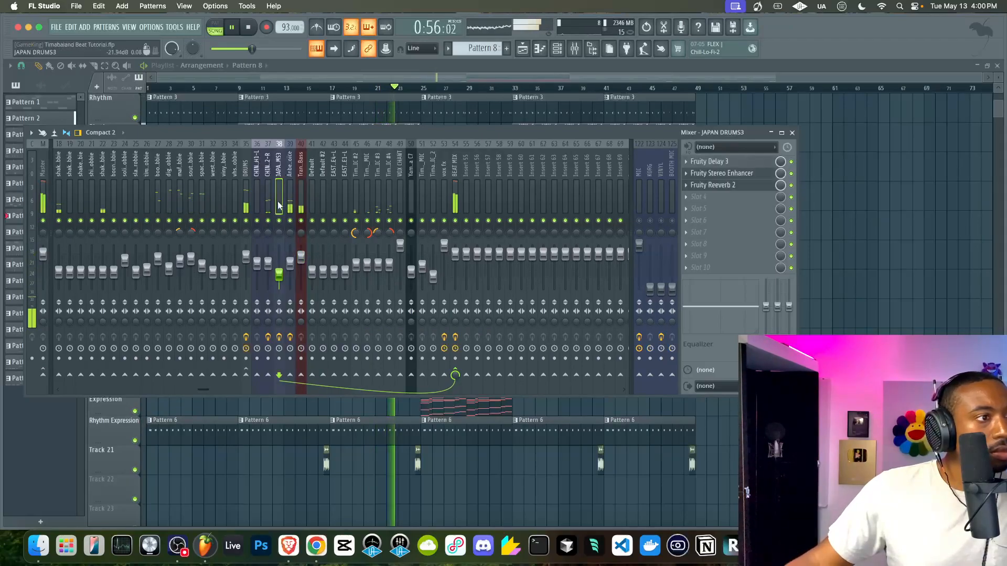
scroll(217, 181, left, 5)
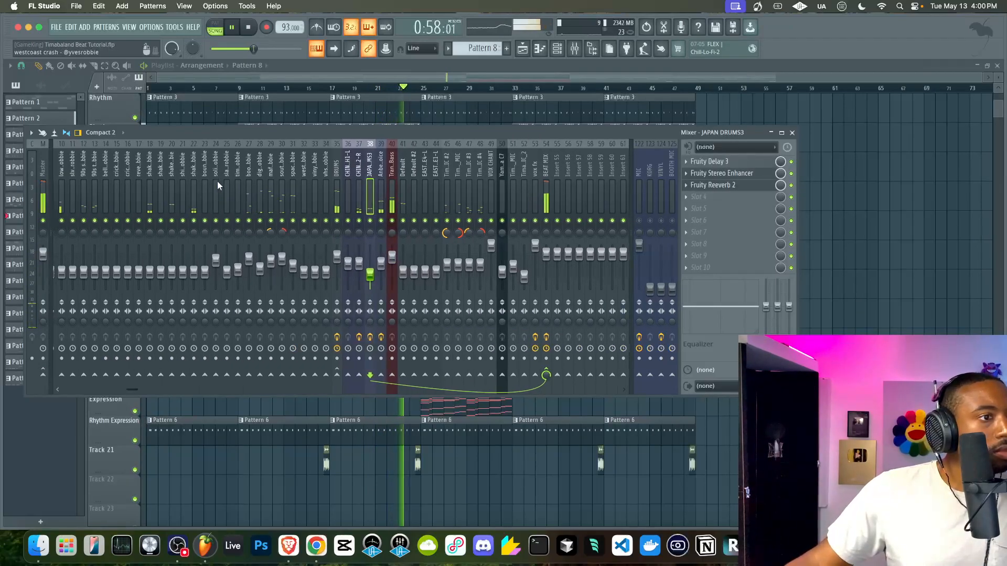
Raise the volumes of the first Default track and the Yamaha C7 track slightly.
click(412, 197)
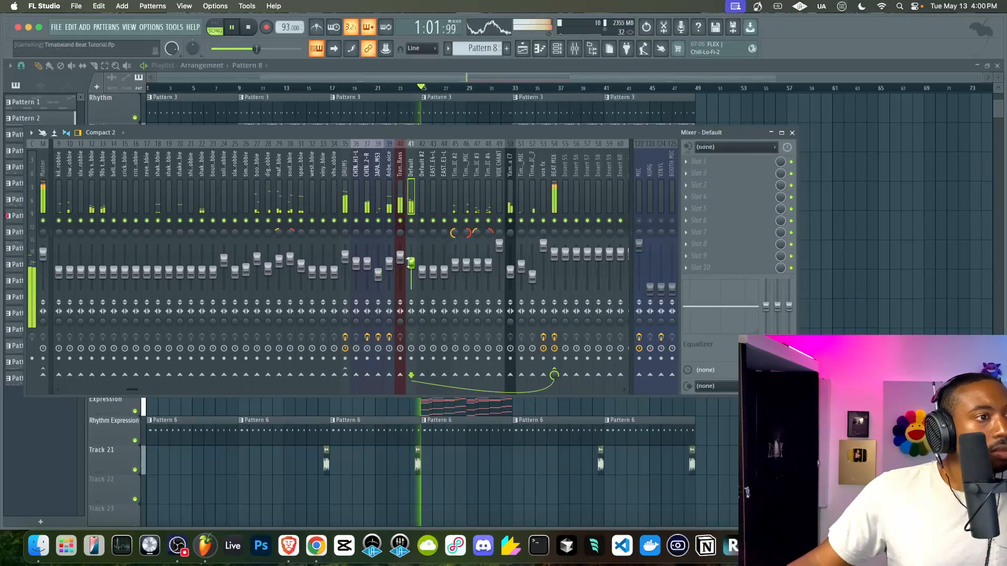
right_click(411, 262)
click(432, 196)
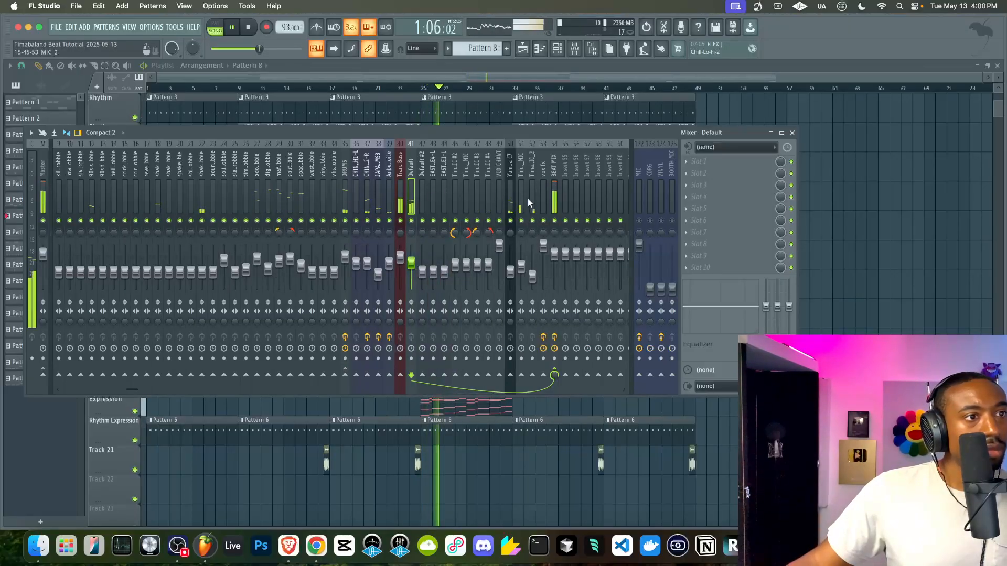
click(509, 197)
drag(509, 270, 510, 263)
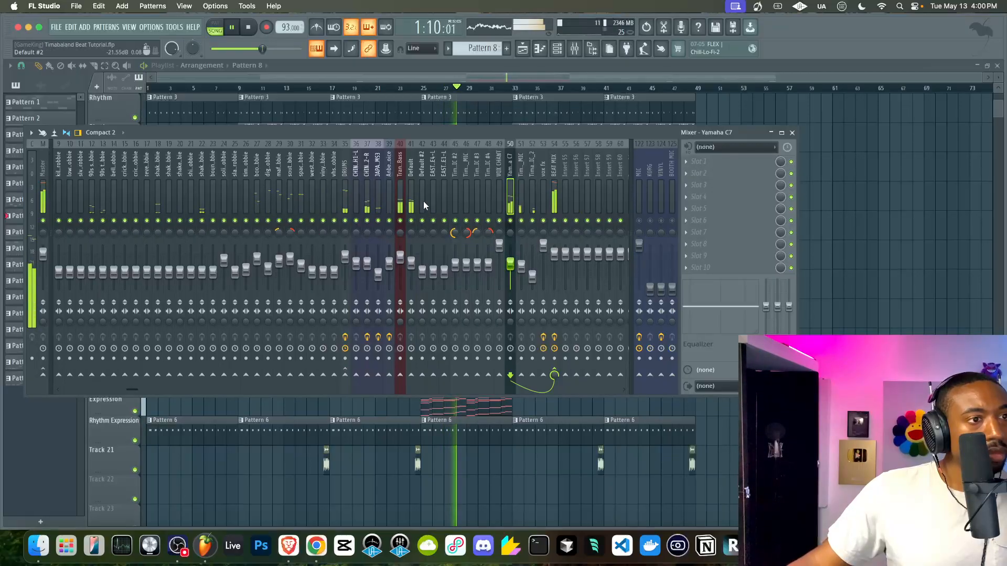
Check the BEAT MIX track's limiter again, and review the whole arrangement in the playlist during playback.
click(554, 202)
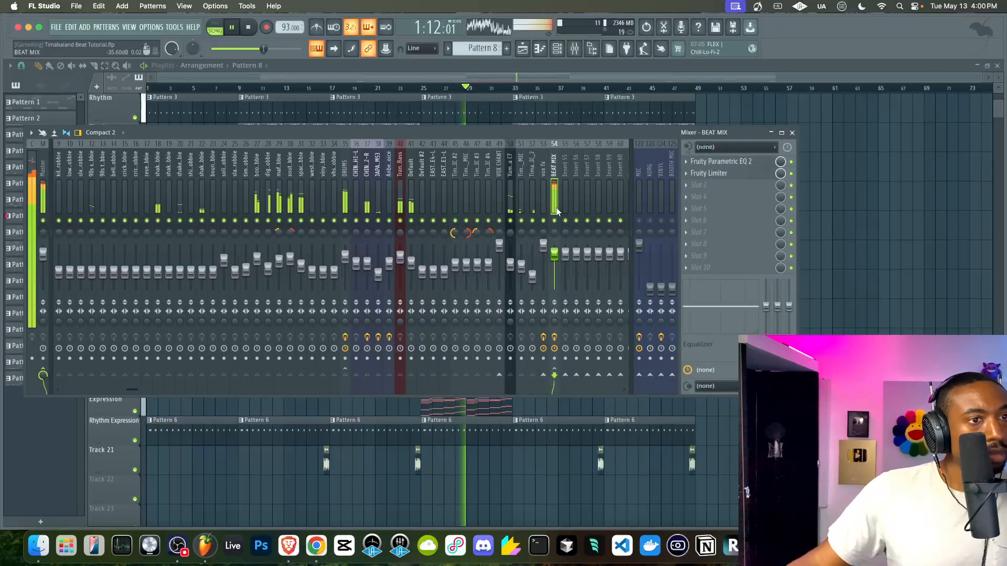
click(708, 173)
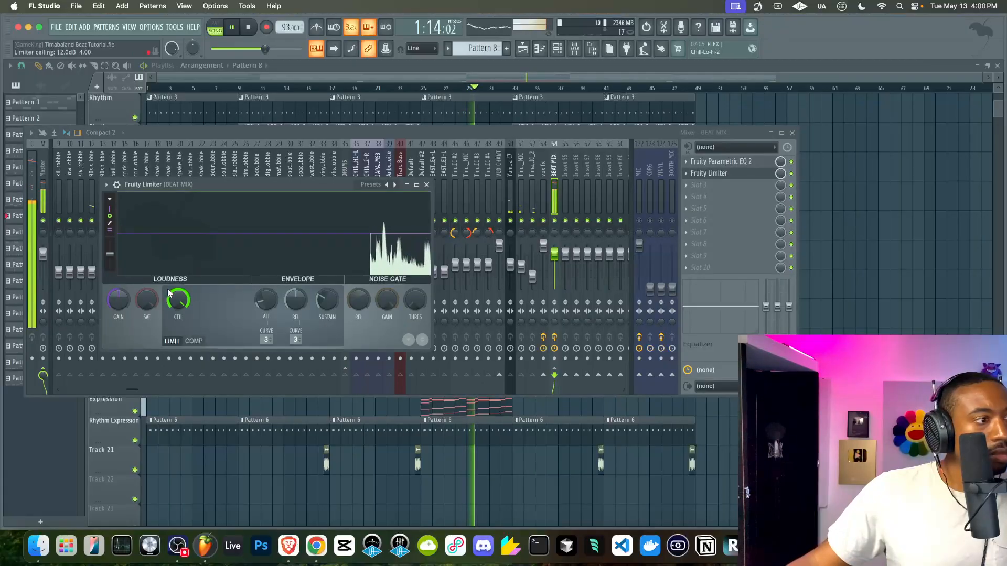
click(427, 184)
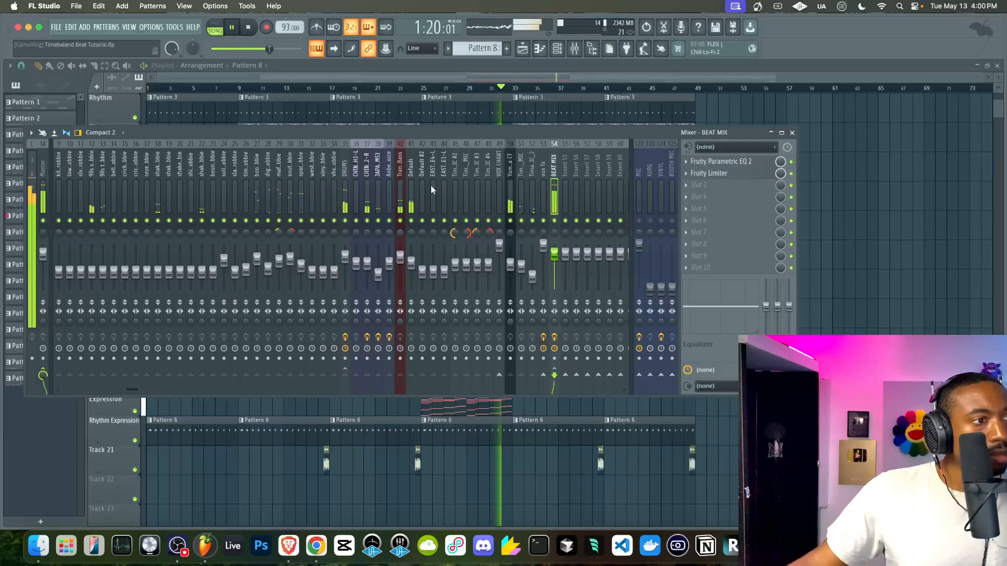
click(822, 312)
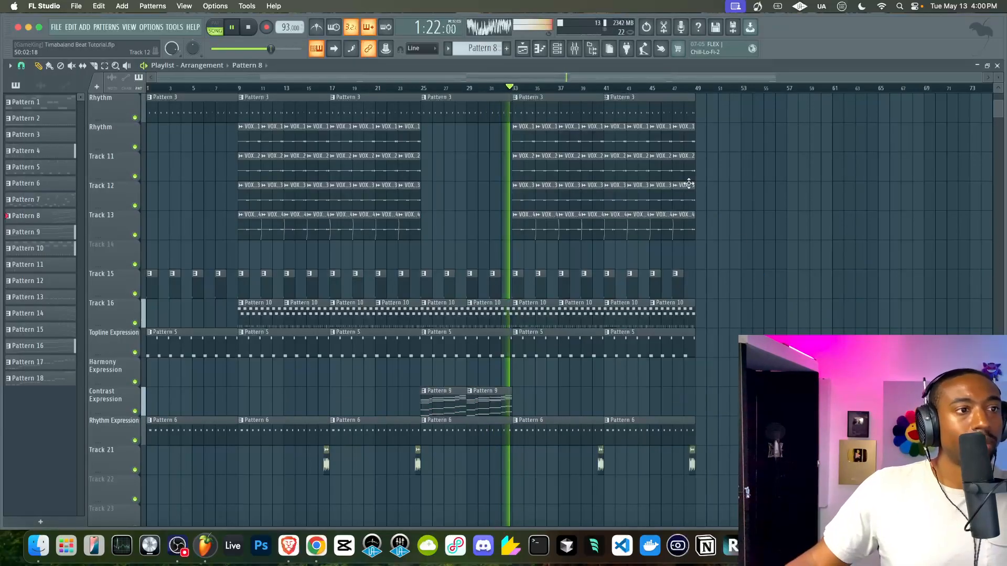
scroll(580, 165, up, 8)
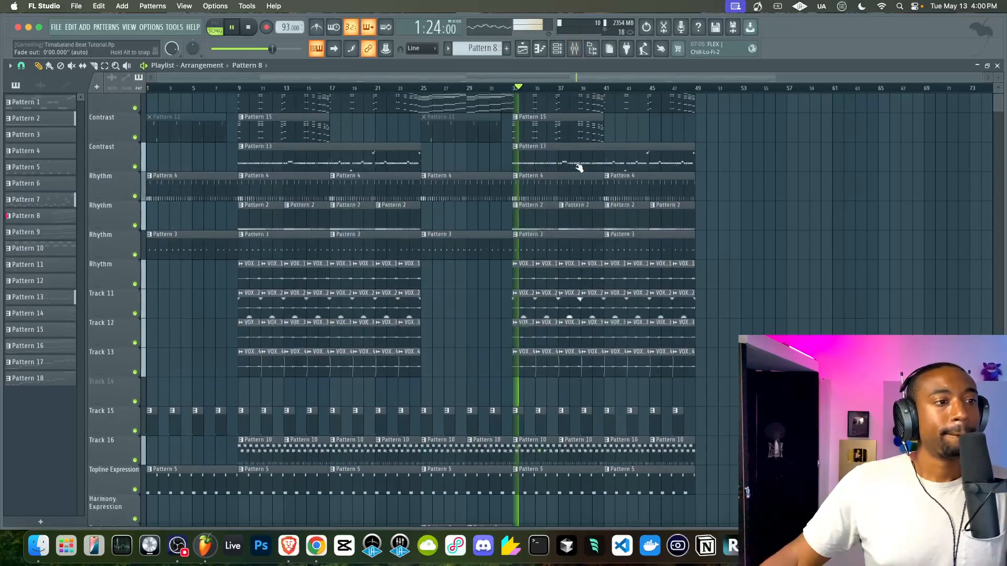
scroll(580, 165, up, 3)
scroll(580, 163, down, 2)
scroll(581, 164, down, 3)
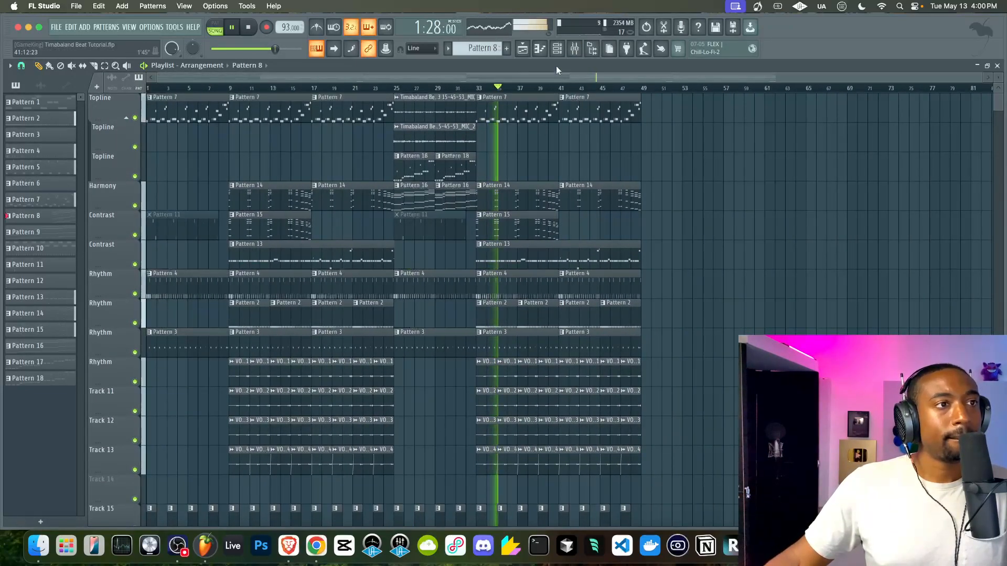
Try adjusting the time shift in the cloudy kick channel's settings, and return to the channel rack list.
click(556, 50)
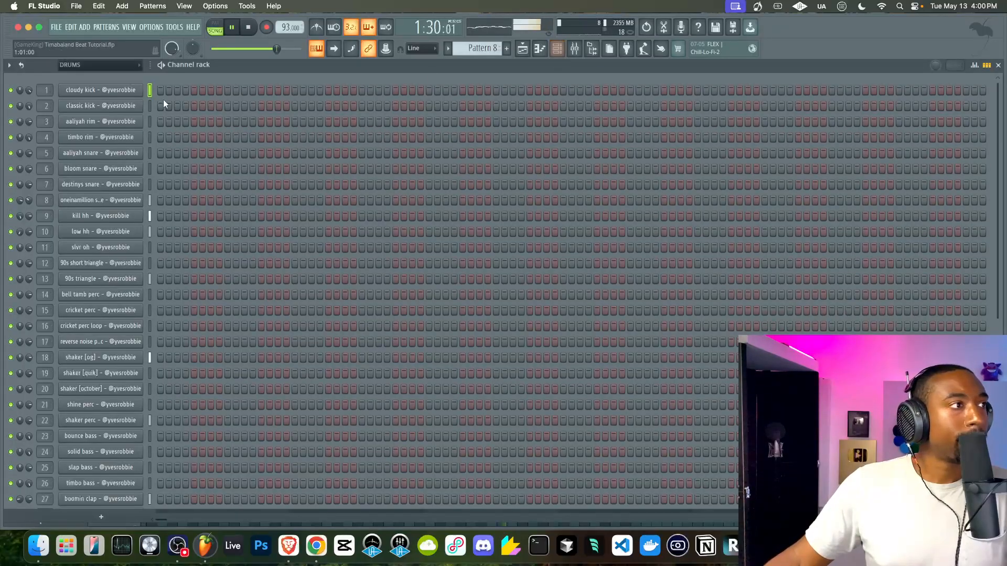
click(124, 89)
click(91, 136)
right_click(228, 173)
drag(229, 173, 229, 169)
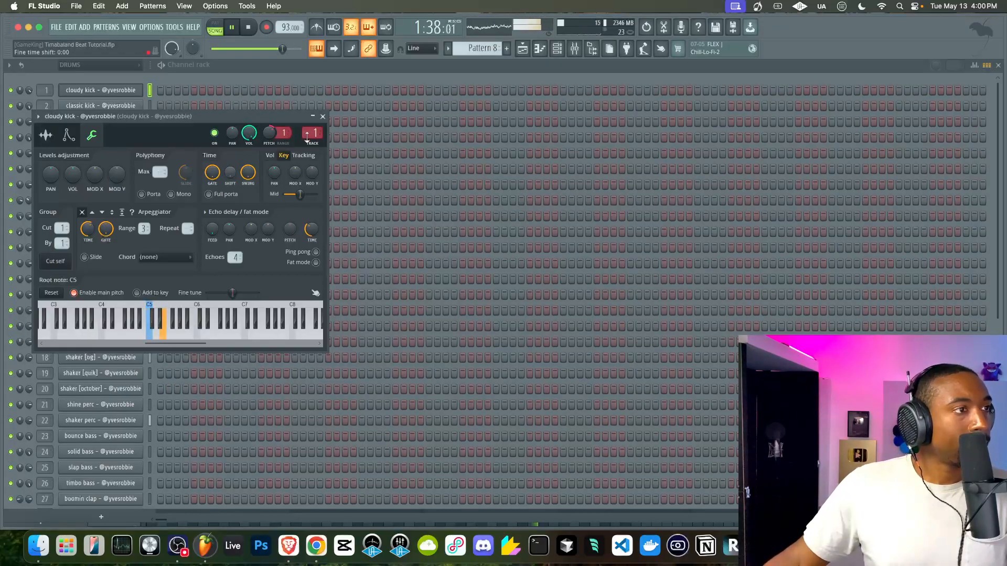
click(323, 116)
scroll(155, 228, down, 2)
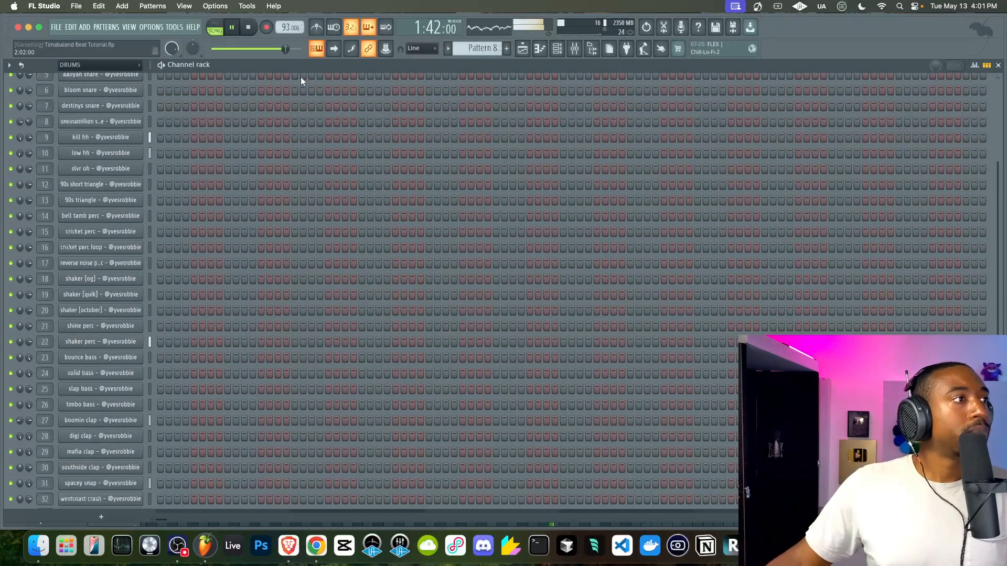
Check the Transistor Bass track in the mixer, and adjust the first Default track's volume to about 75%.
click(523, 50)
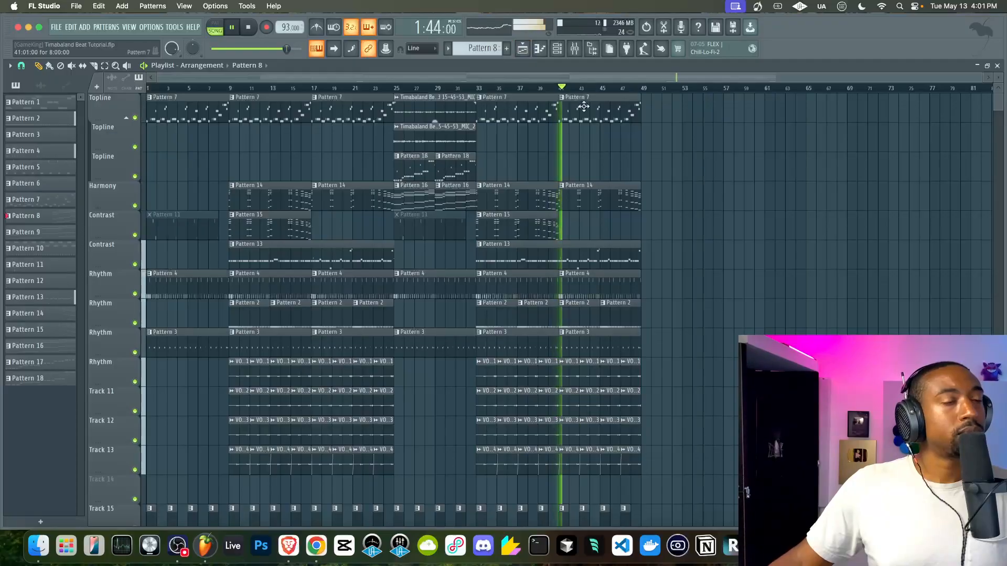
click(574, 50)
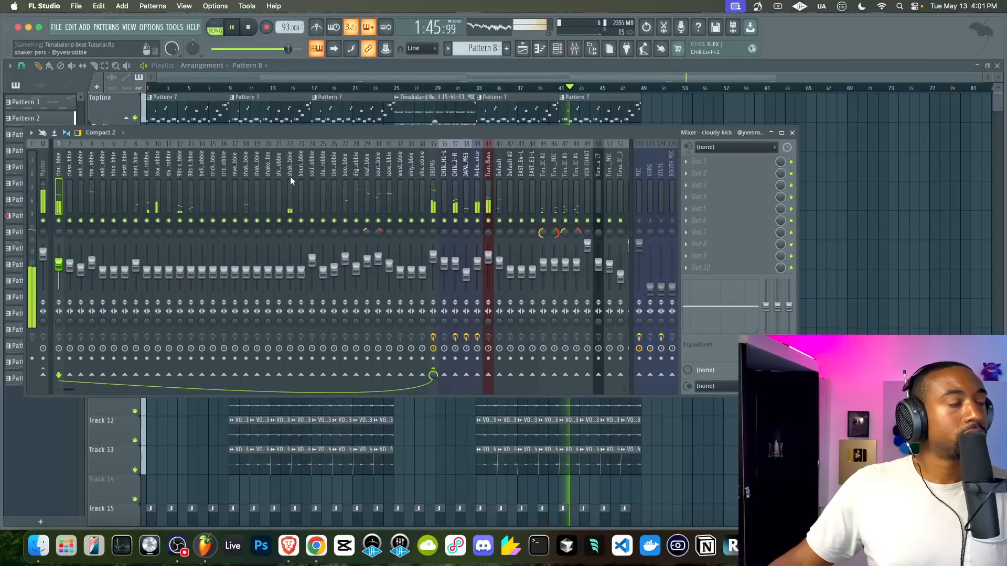
click(487, 190)
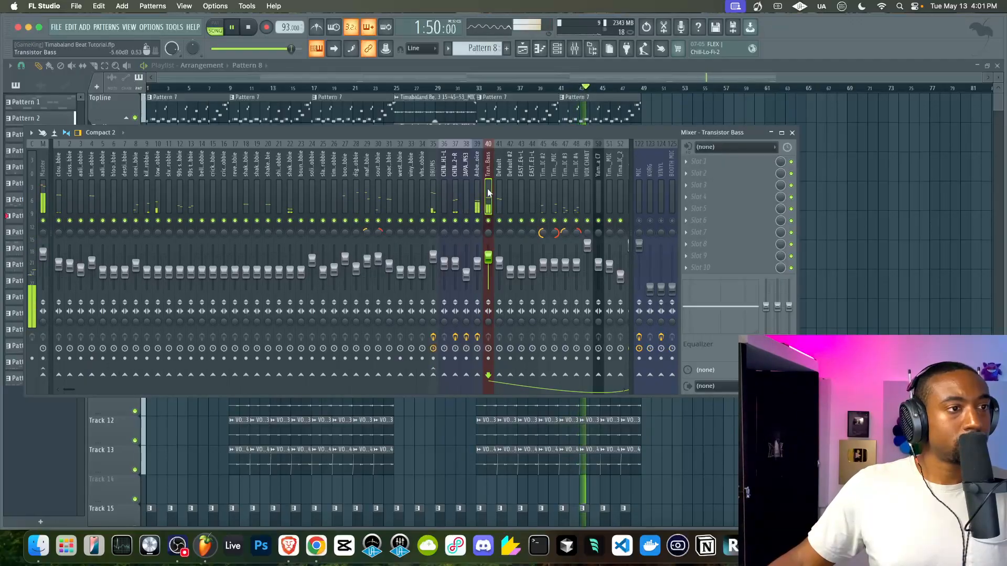
click(499, 192)
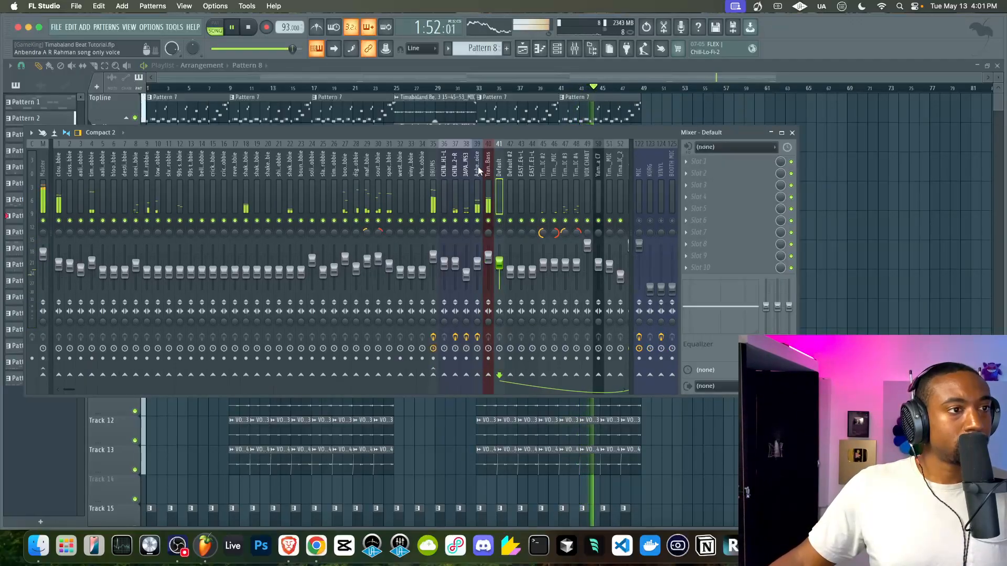
scroll(498, 226, right, 5)
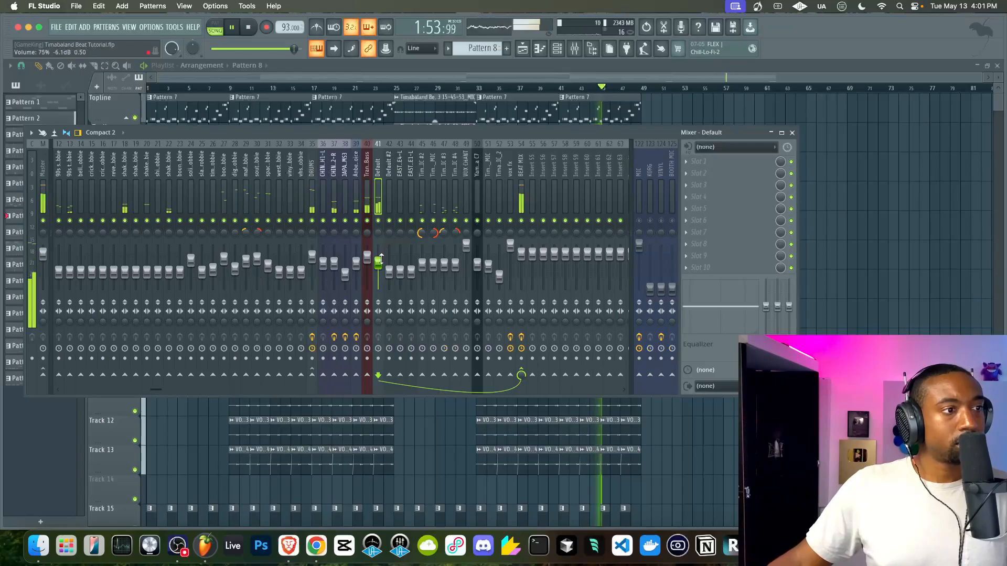
key(F9)
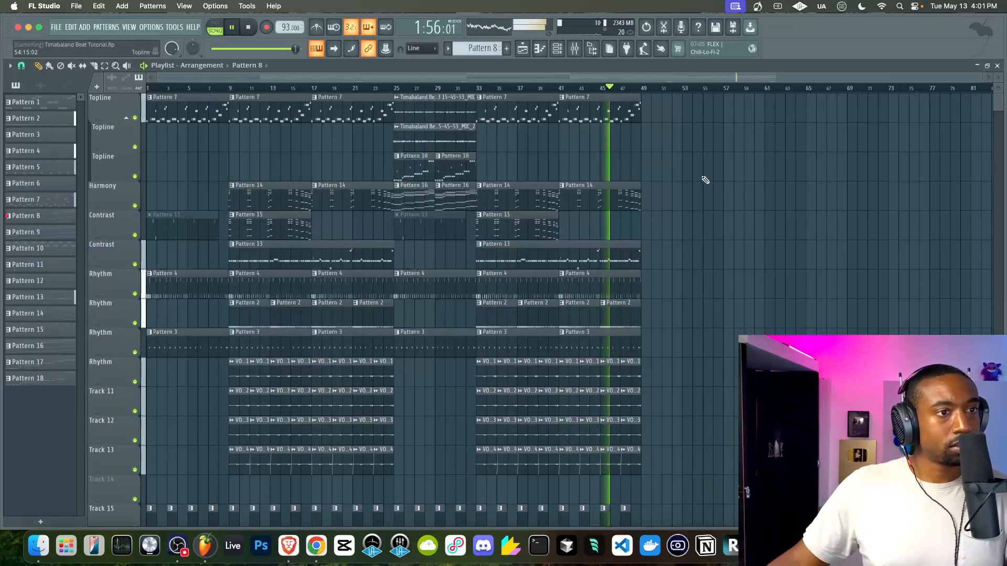
Delete the Pattern 4 clip starting at bar 25 from the Rhythm track during playback, and save the project.
scroll(674, 207, down, 2)
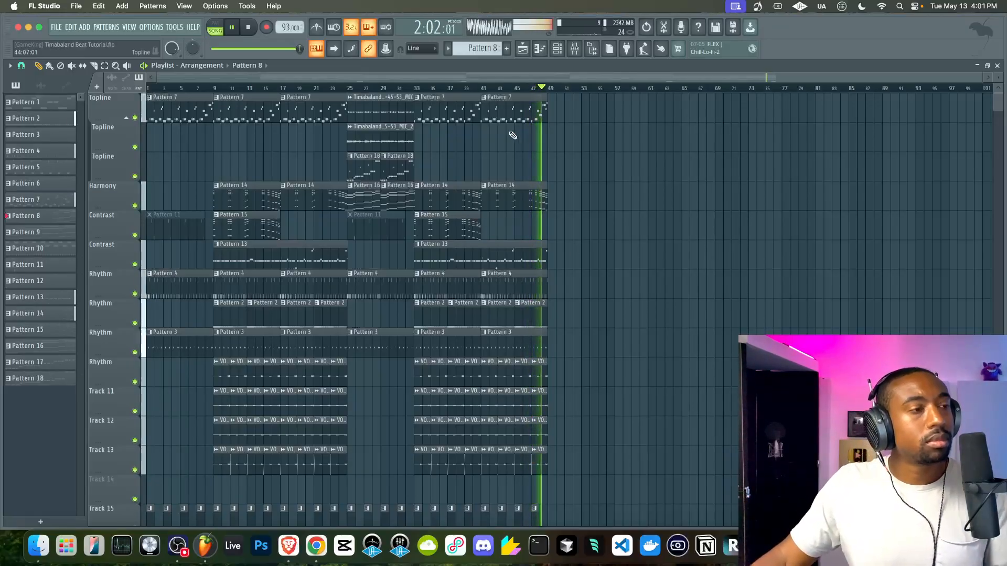
click(348, 89)
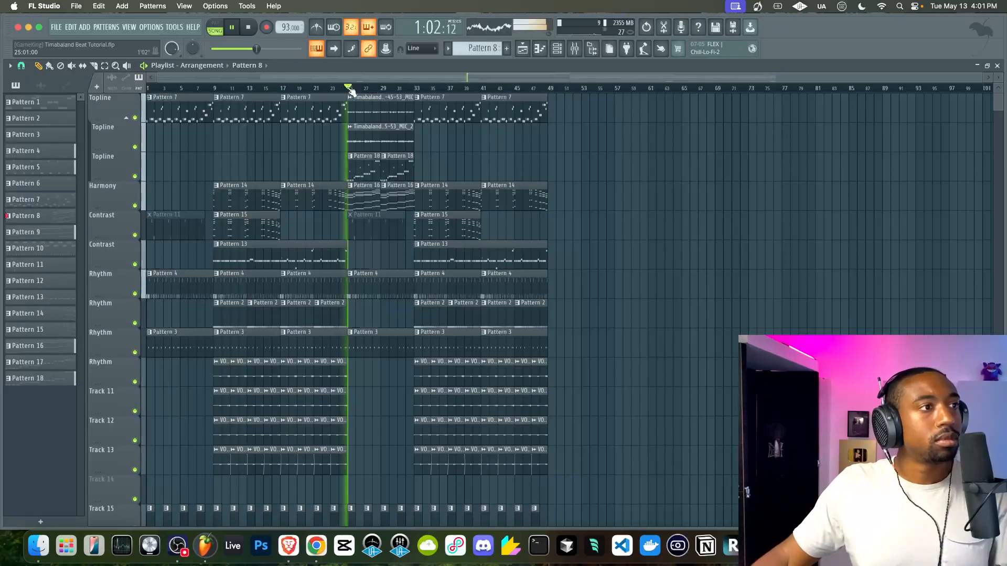
scroll(414, 167, down, 3)
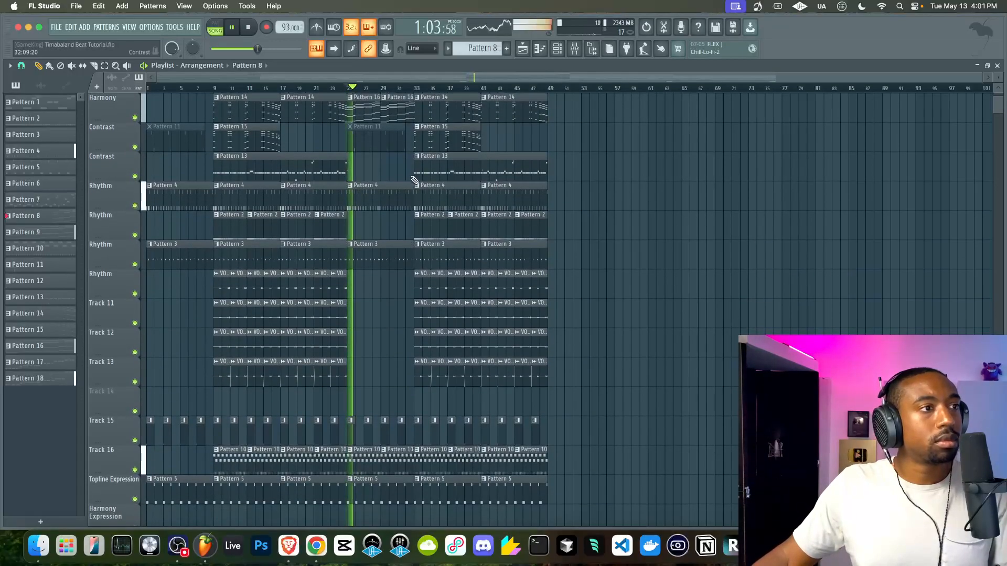
scroll(393, 297, up, 3)
scroll(393, 297, right, 1)
right_click(376, 298)
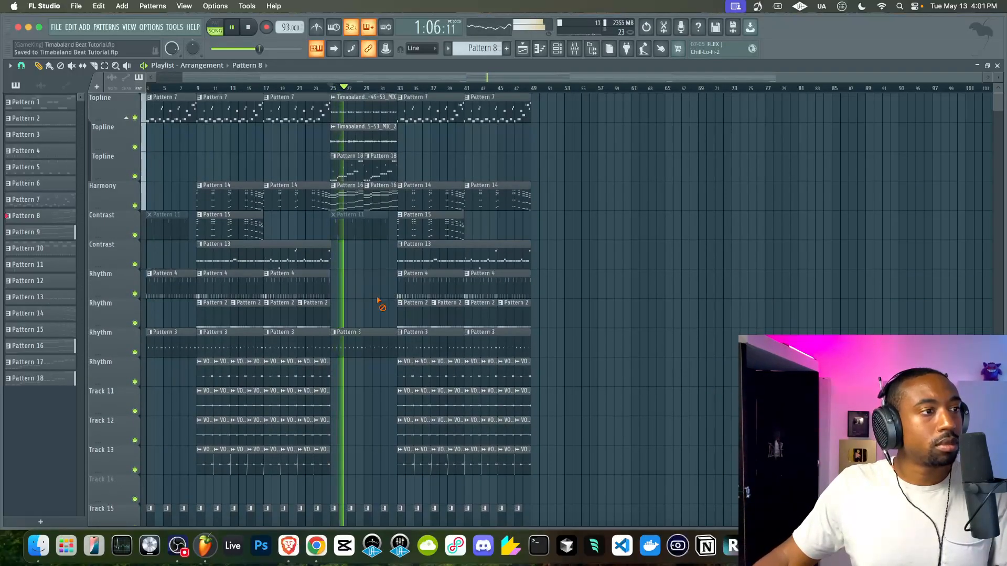
key(super+s)
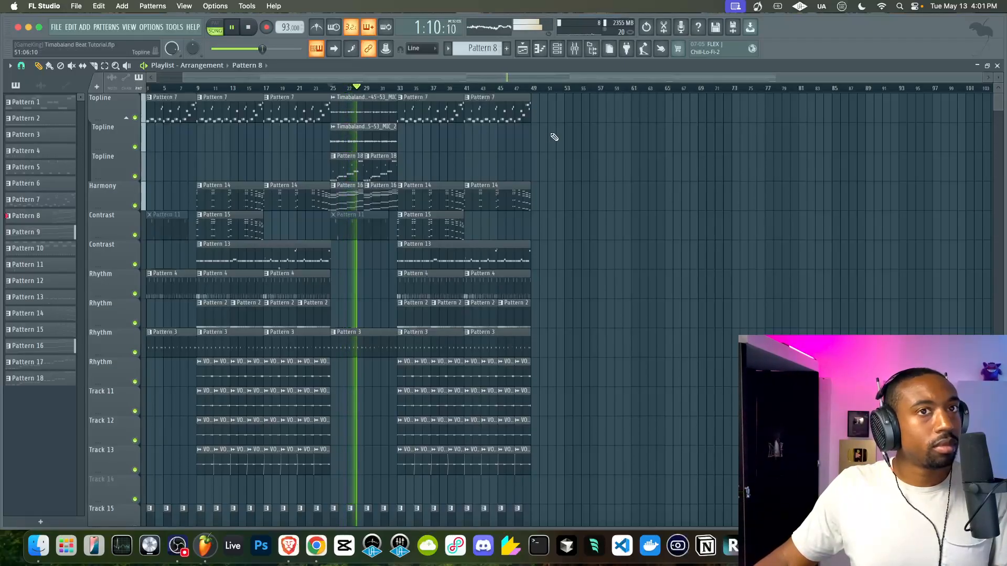
Try loading SWAM Baritone Sax 3 into the third effect slot of the BEAT MIX mixer track.
click(575, 48)
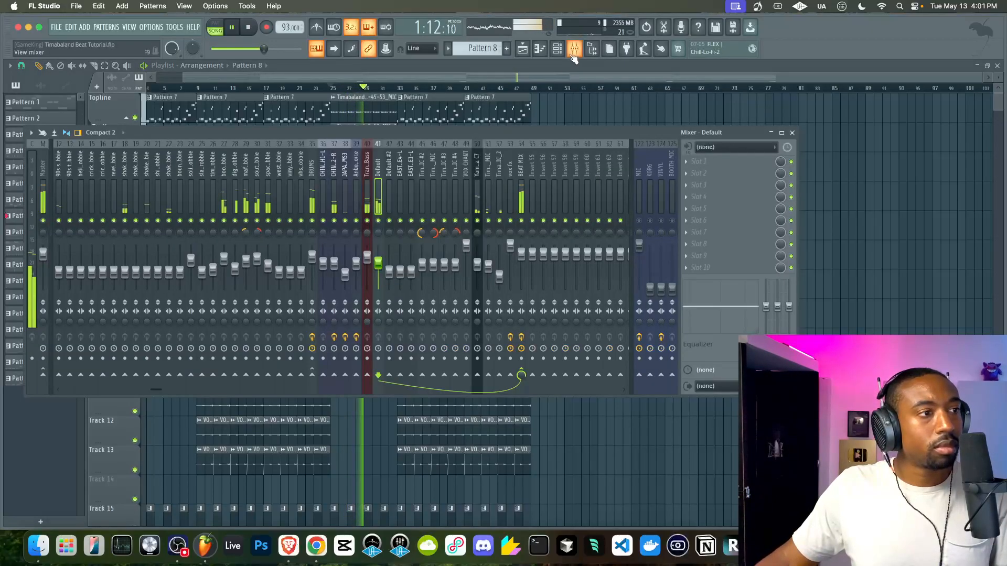
click(524, 183)
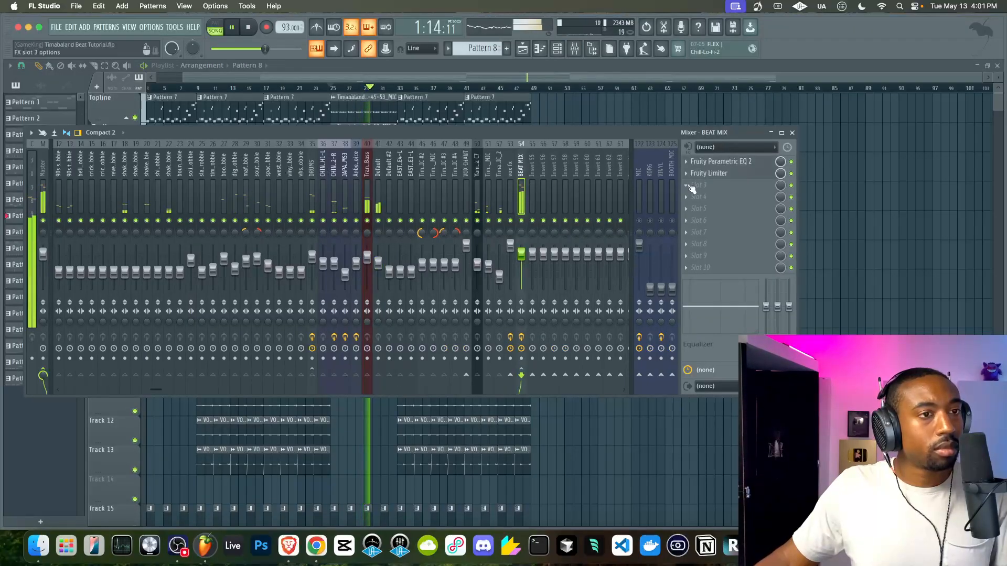
click(687, 186)
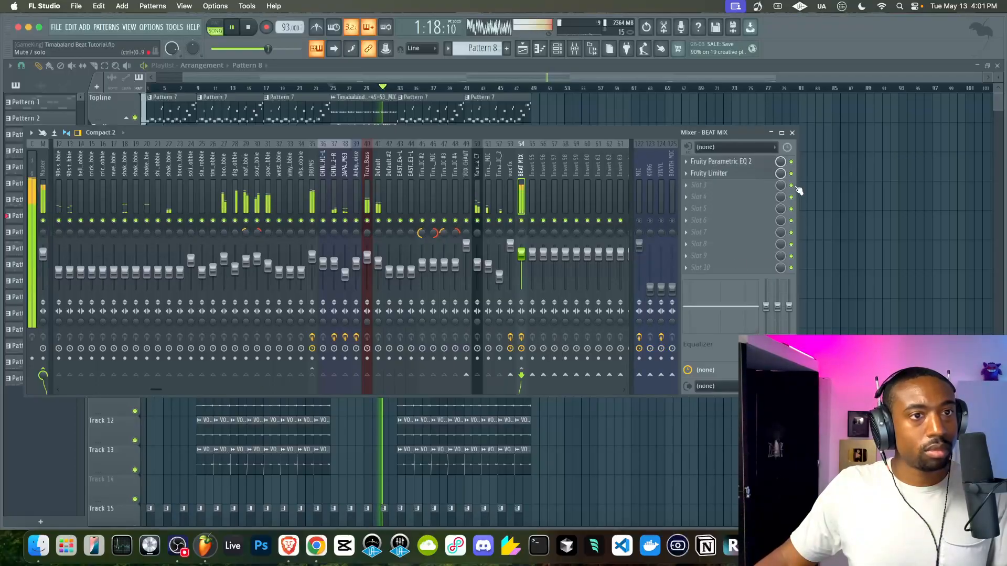
click(753, 186)
click(753, 186)
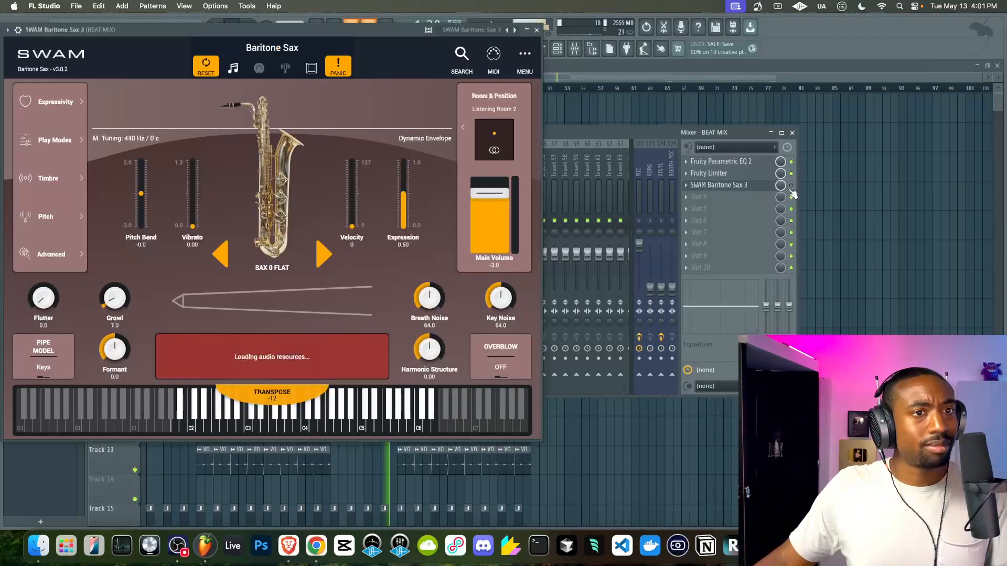
Replace the plugin in the BEAT MIX track's third effect slot with Fruity Delay 3, and return to the playlist.
click(686, 186)
mouse_move(718, 195)
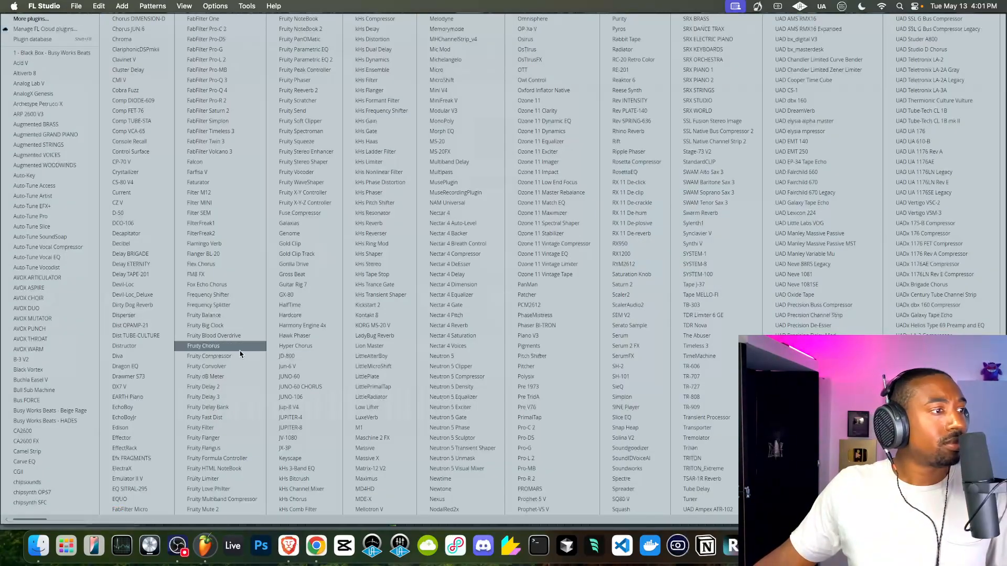
click(219, 397)
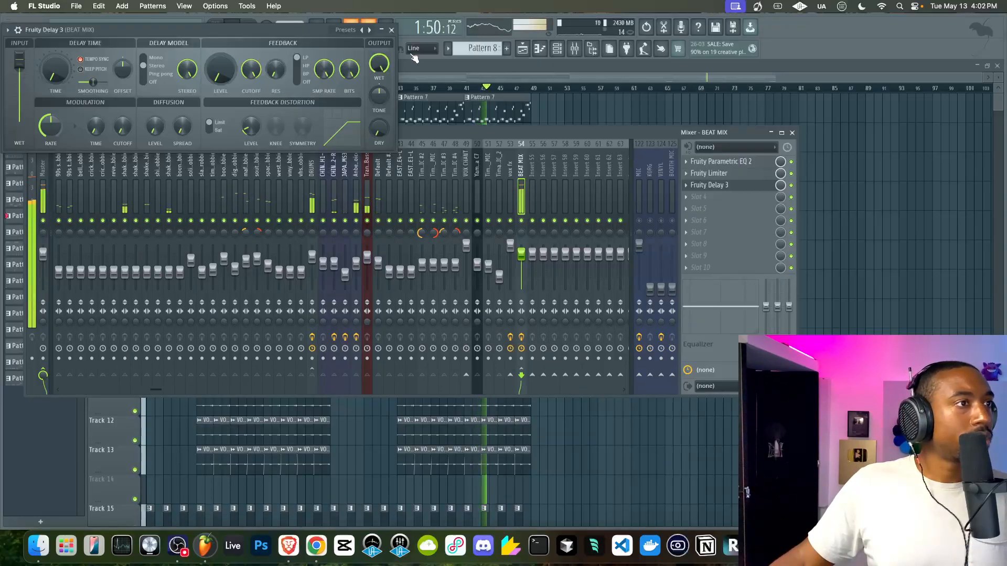
click(393, 30)
right_click(860, 216)
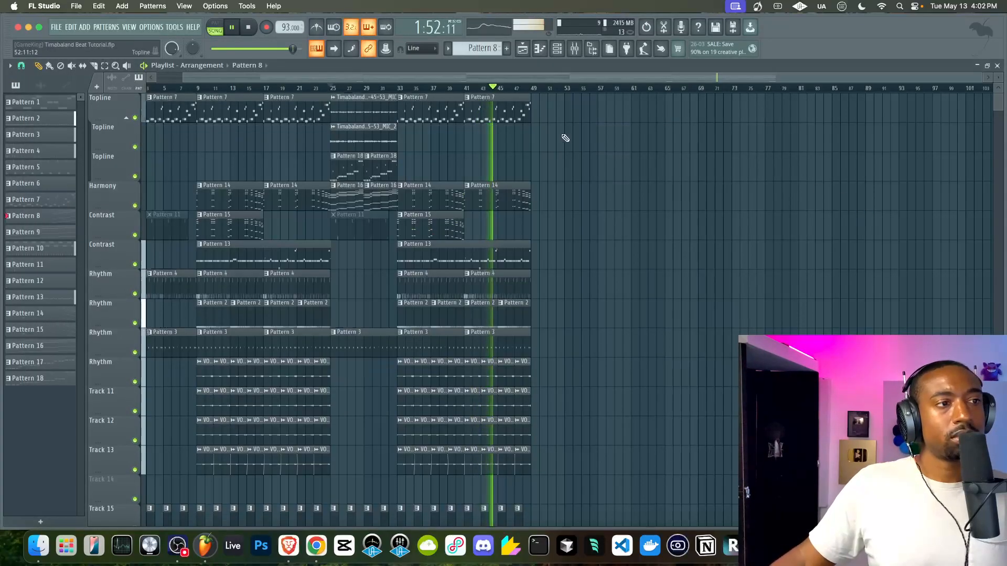
Add a Fruity Limiter to the fourth effect slot of the BEAT MIX mixer track.
scroll(513, 136, left, 1)
scroll(514, 135, left, 1)
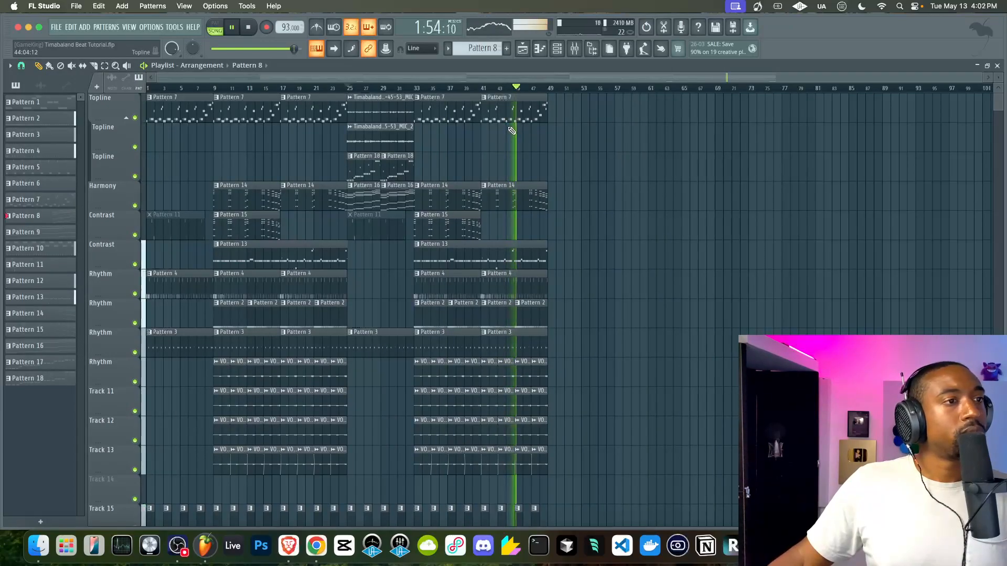
click(579, 51)
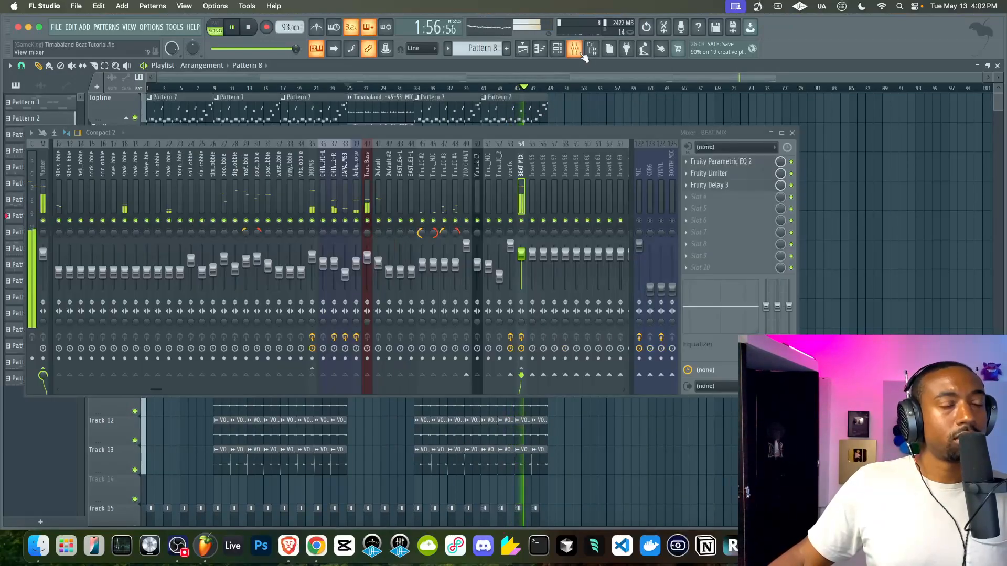
click(712, 201)
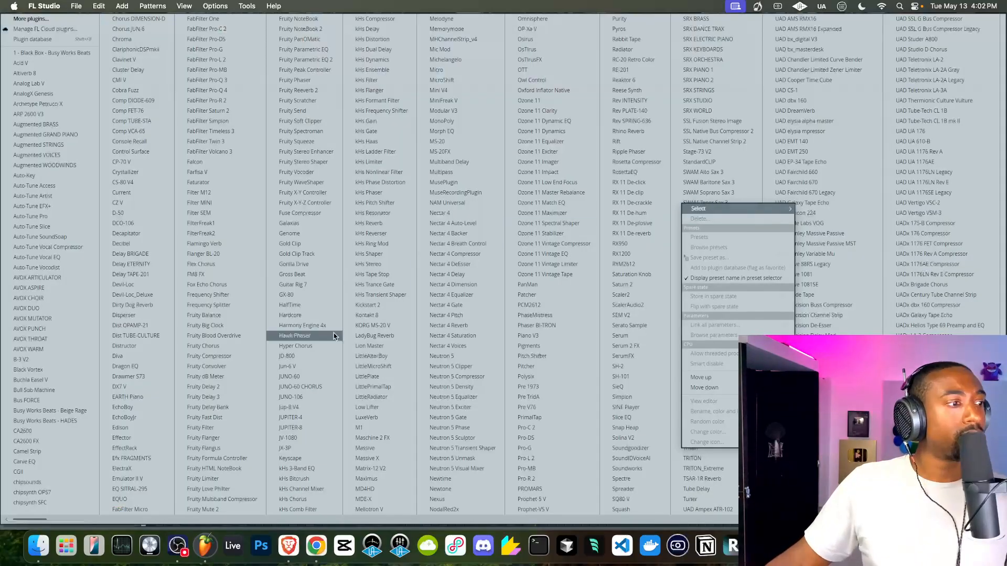
click(219, 477)
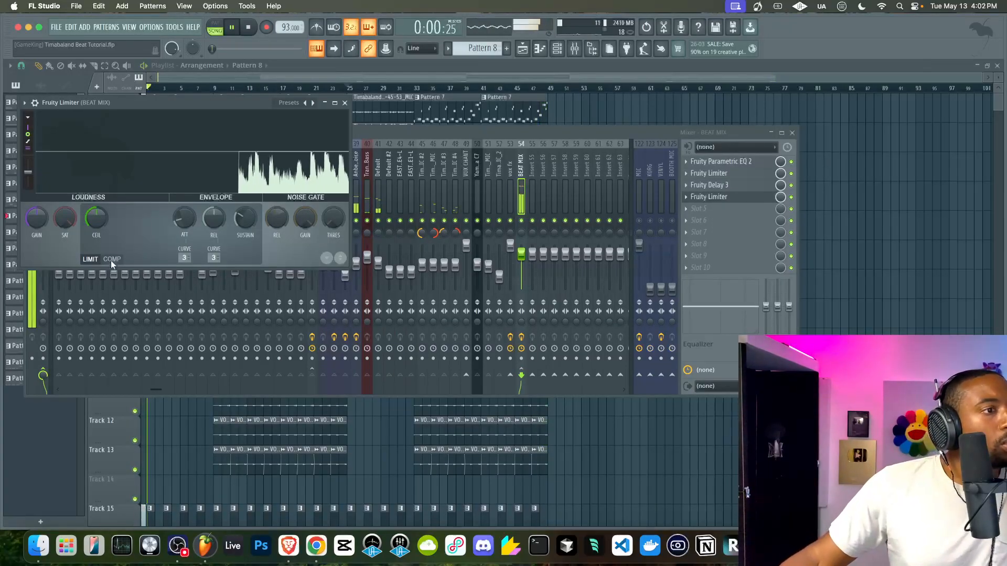
Raise the new limiter's attack and set its gain to about 2.4 dB, returning to the playlist.
drag(184, 224, 213, 214)
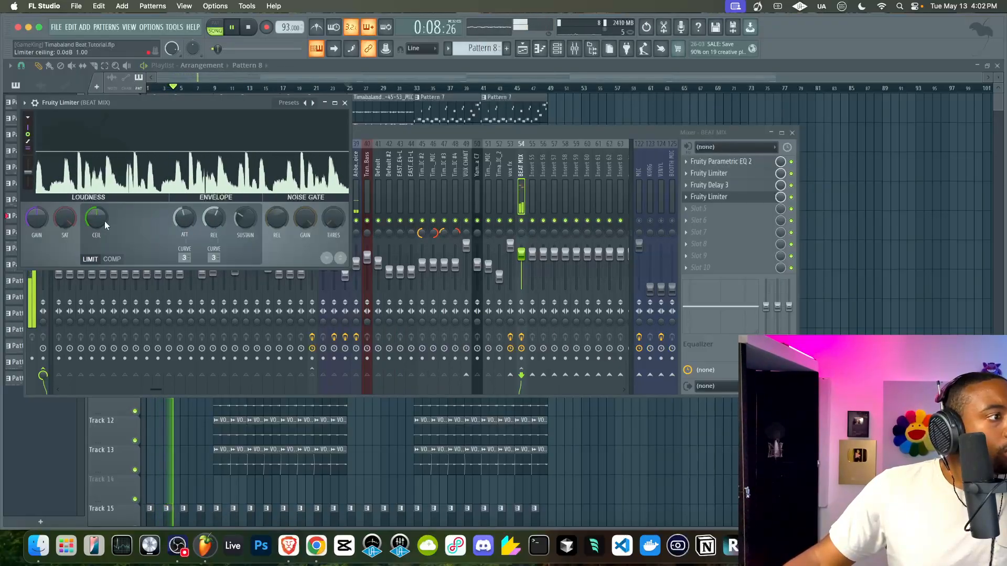
right_click(40, 219)
drag(40, 219, 40, 212)
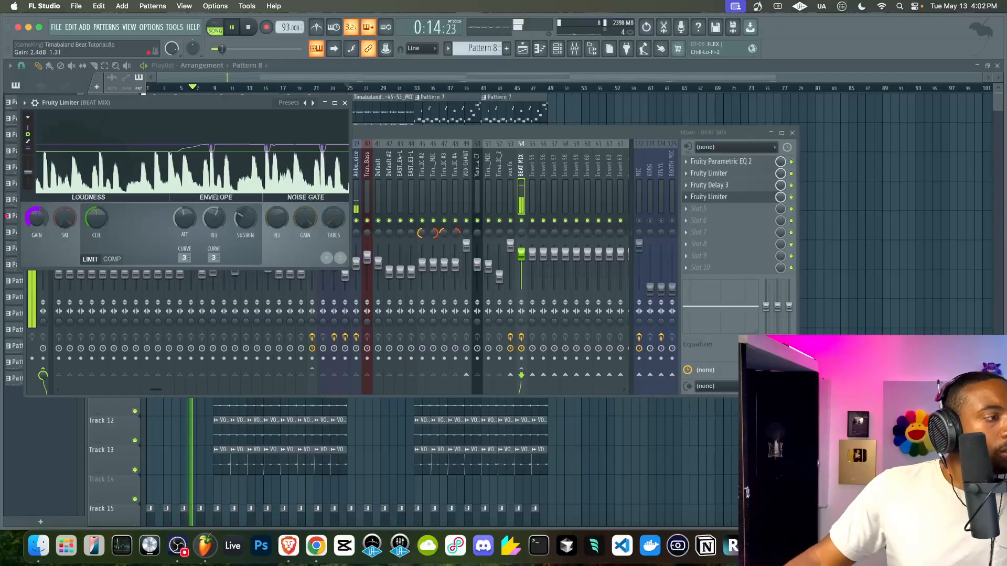
click(676, 448)
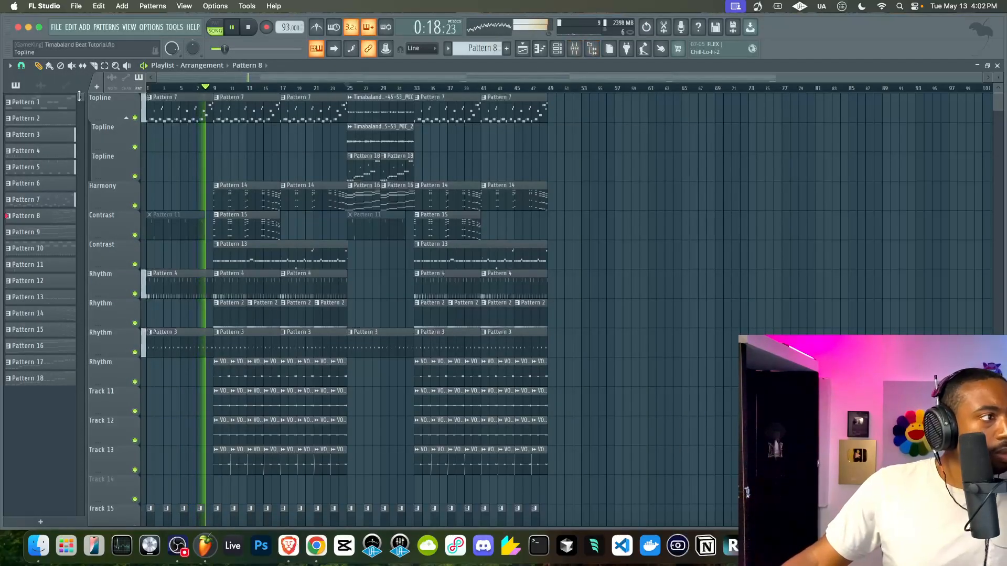
Select Patterns 1 to 18 and choose lime green as the first colour of their gradient.
click(31, 380)
right_click(37, 387)
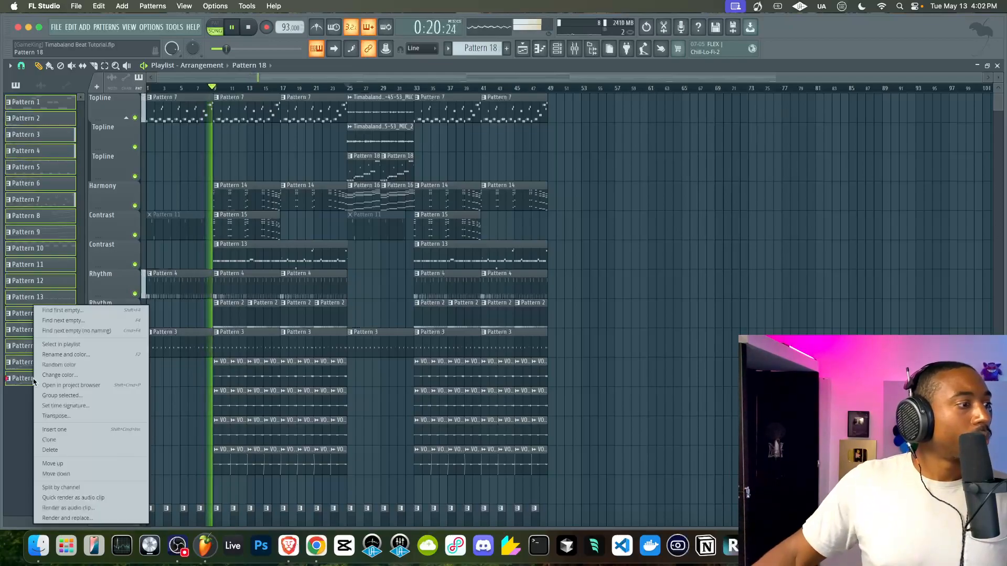
click(75, 355)
click(135, 349)
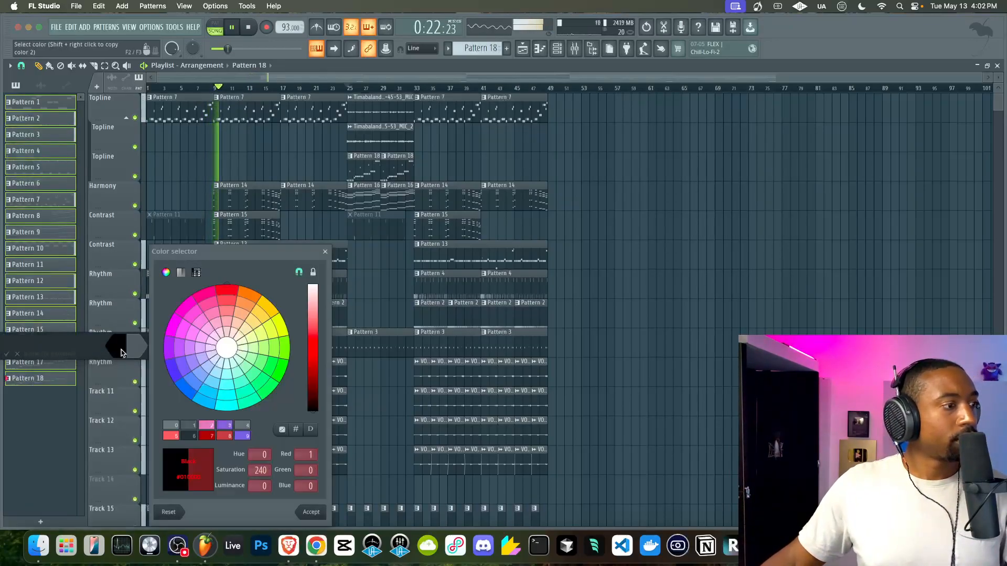
click(280, 363)
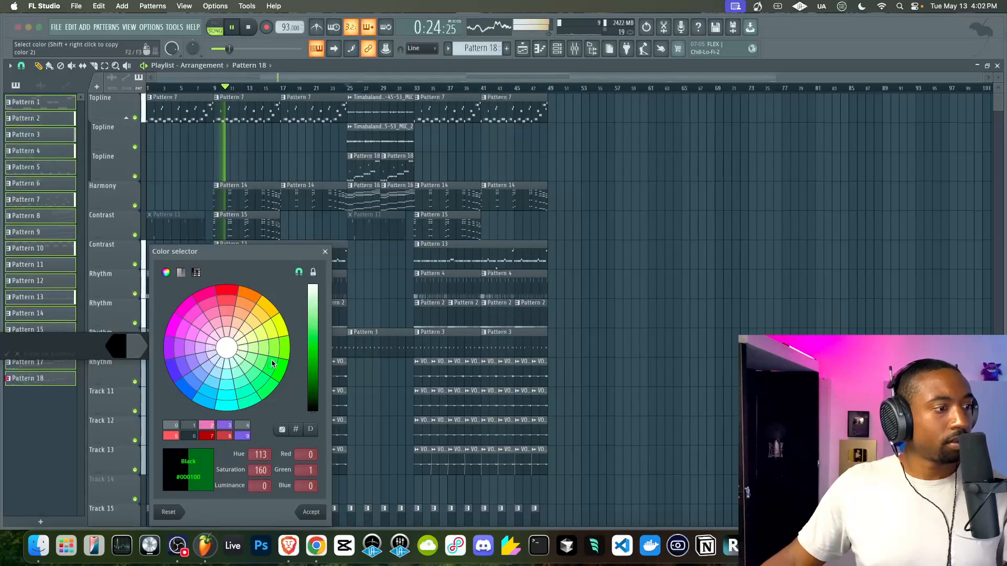
click(314, 347)
key(Return)
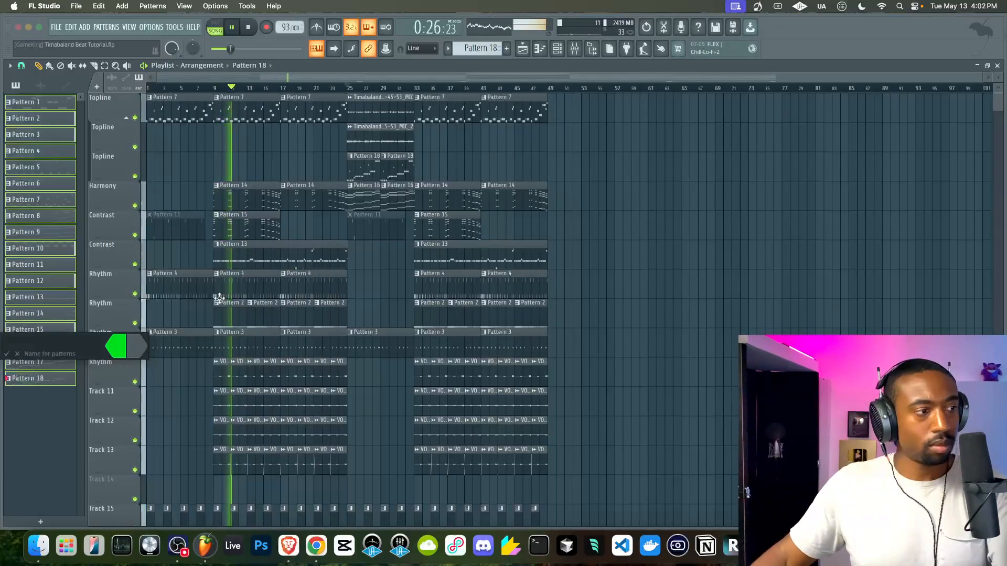
Choose salmon as the second gradient colour and apply the gradient to all the selected patterns.
click(139, 346)
click(192, 438)
key(Return)
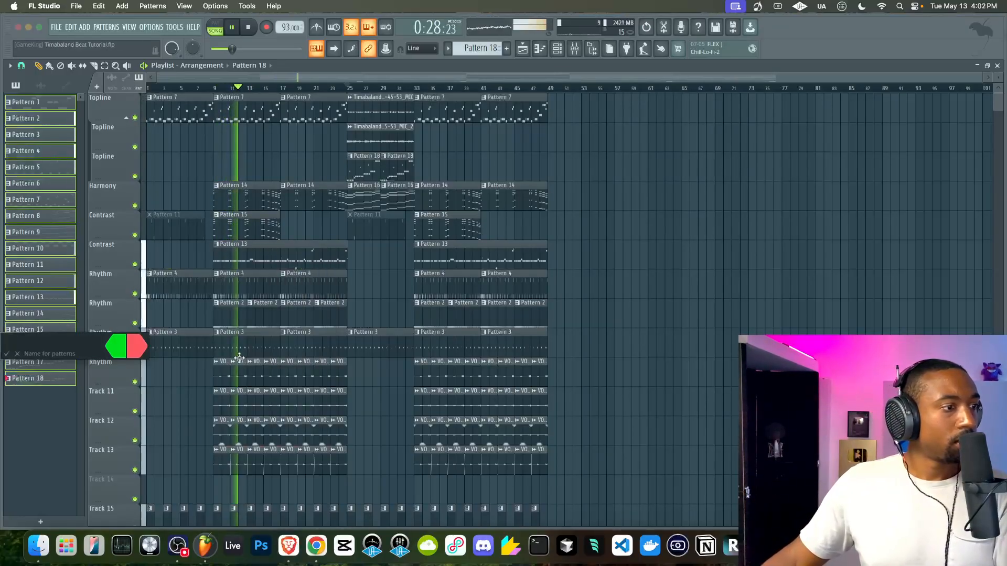
key(Return)
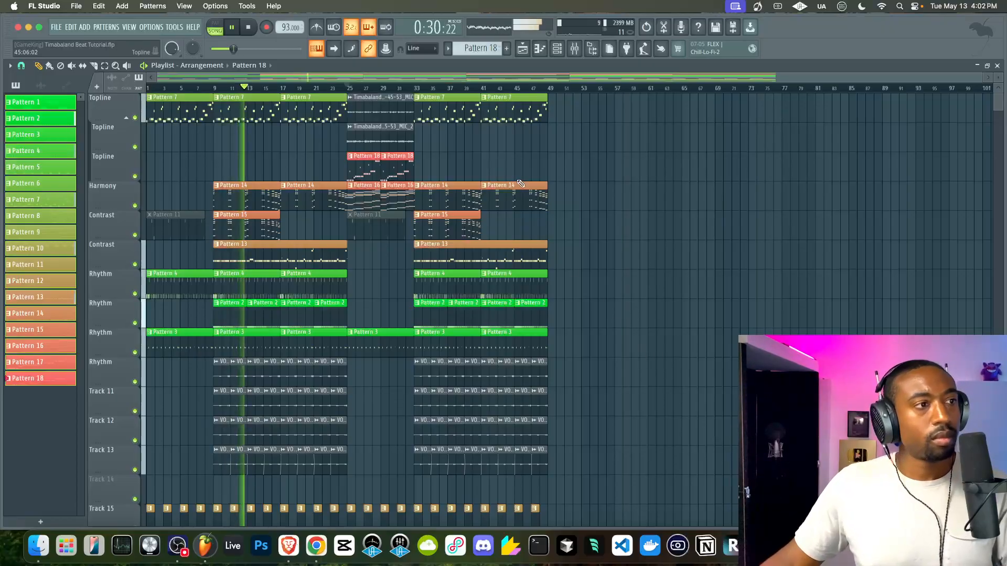
Select all audio clips from KOREA PERC 1 to the last Timabaland recording and apply a lime green to salmon colour gradient.
click(41, 85)
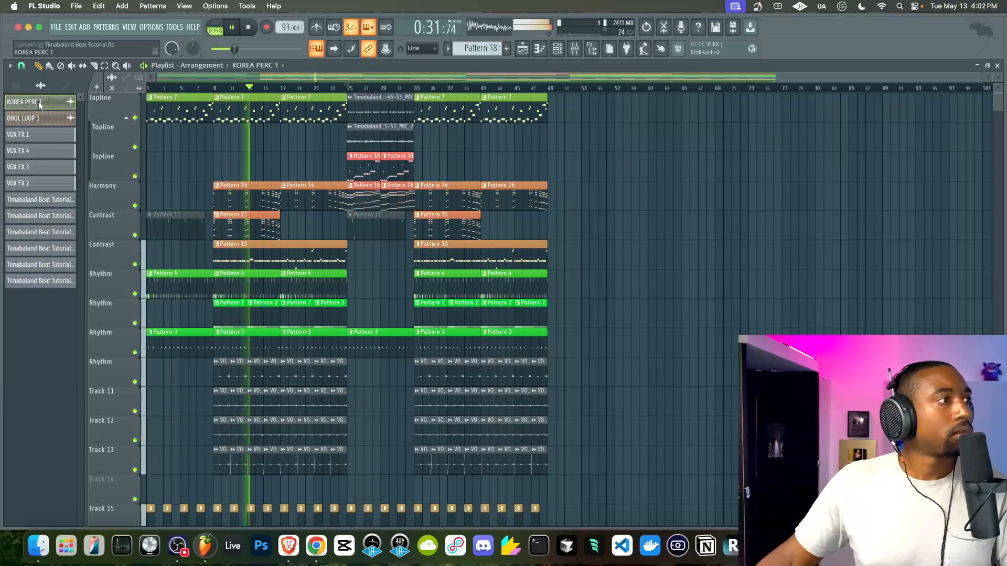
shift+click(49, 281)
right_click(51, 278)
click(75, 302)
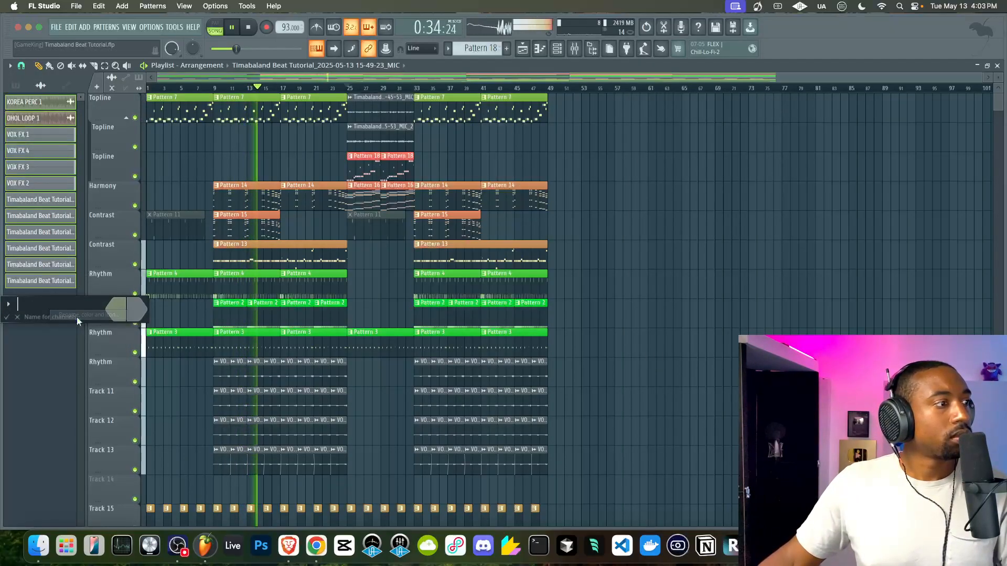
click(135, 318)
click(180, 424)
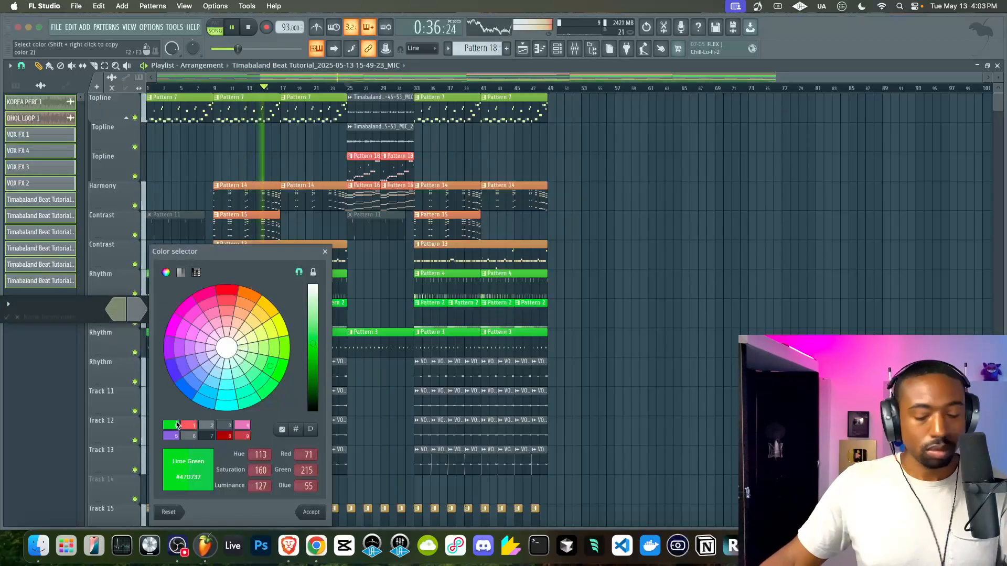
click(190, 422)
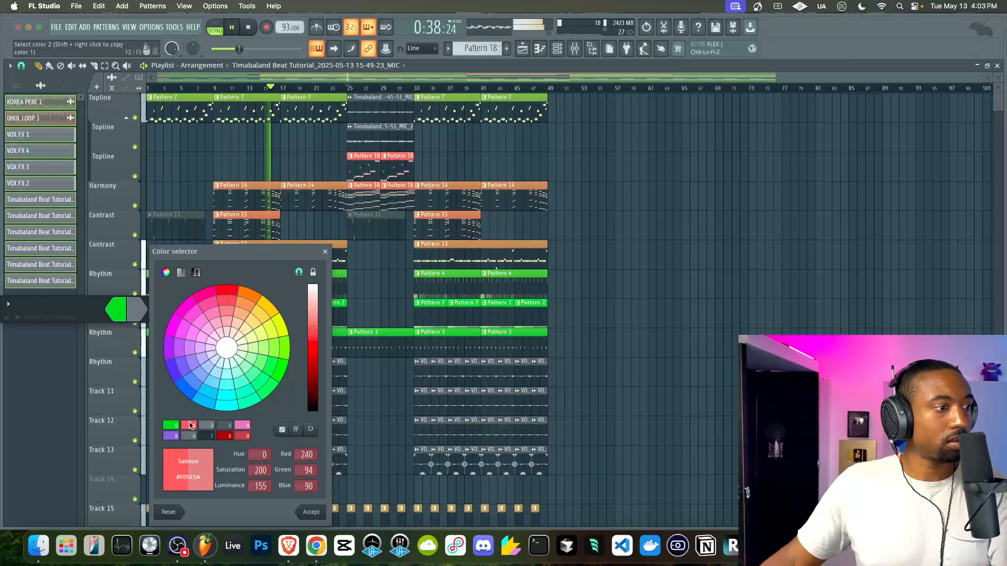
key(Return)
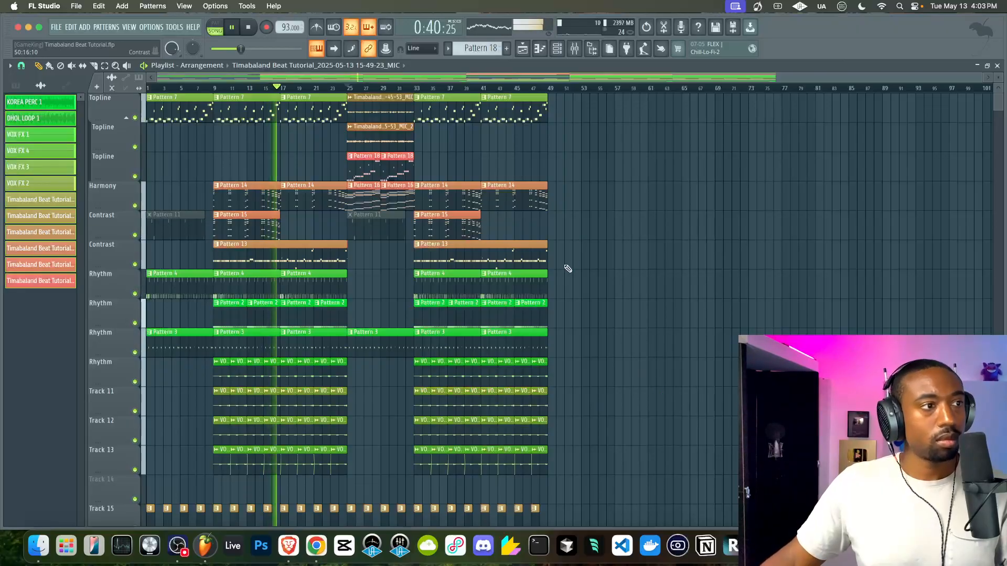
Copy the KOREA PERC 1 clip before bar 25 on Track 21 to just before bar 33.
scroll(491, 261, down, 3)
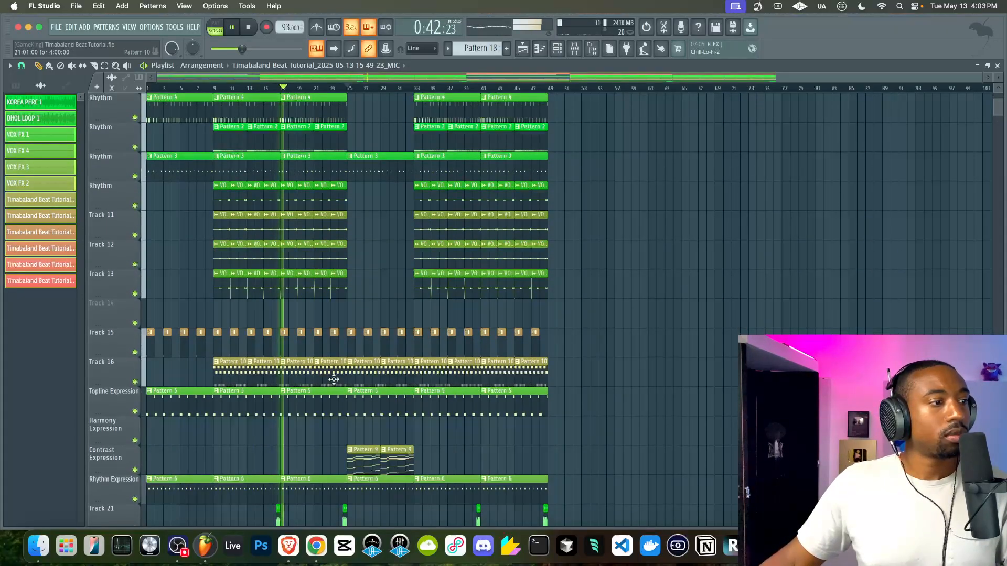
scroll(333, 378, down, 2)
scroll(330, 408, up, 2)
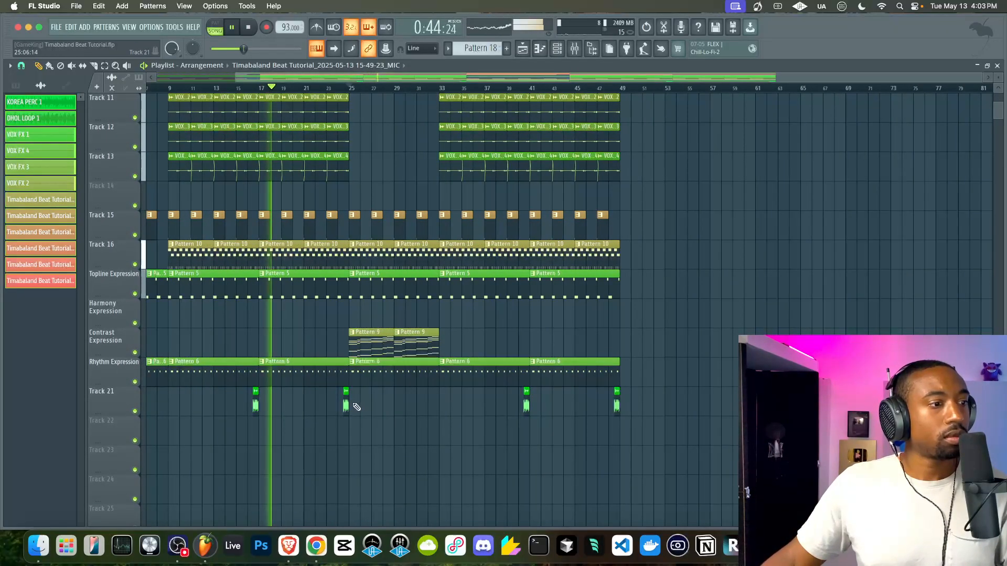
scroll(351, 406, up, 3)
drag(340, 405, 483, 409)
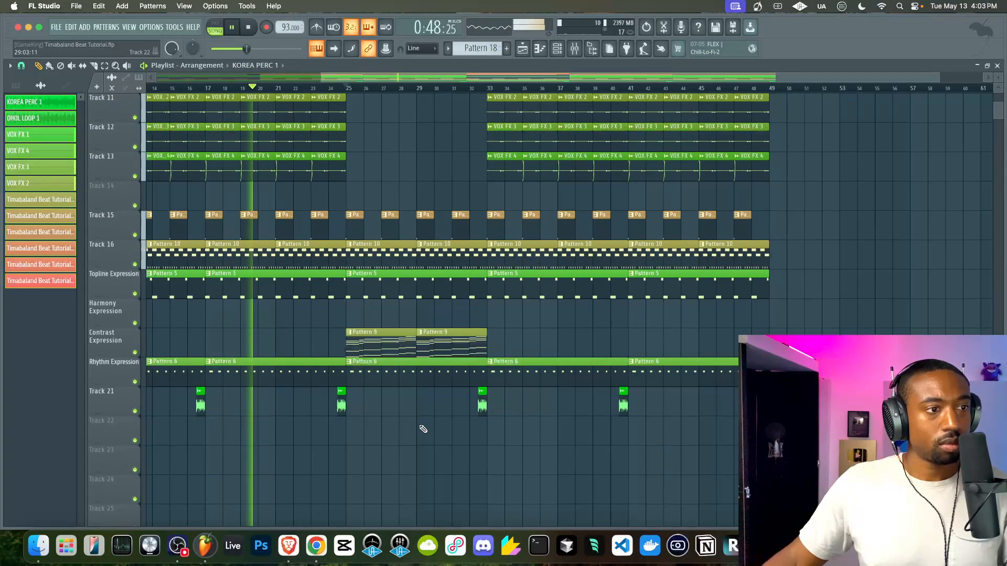
Delete the tiny leftover clip sliver at bar 25 on the Contrast track beside Pattern 13.
scroll(420, 427, up, 5)
scroll(420, 427, down, 4)
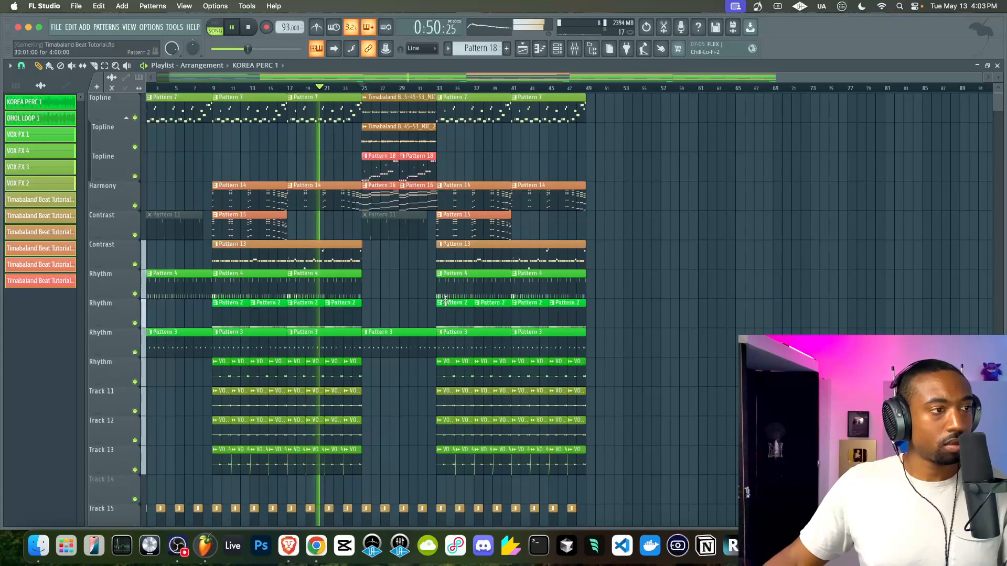
scroll(371, 260, up, 5)
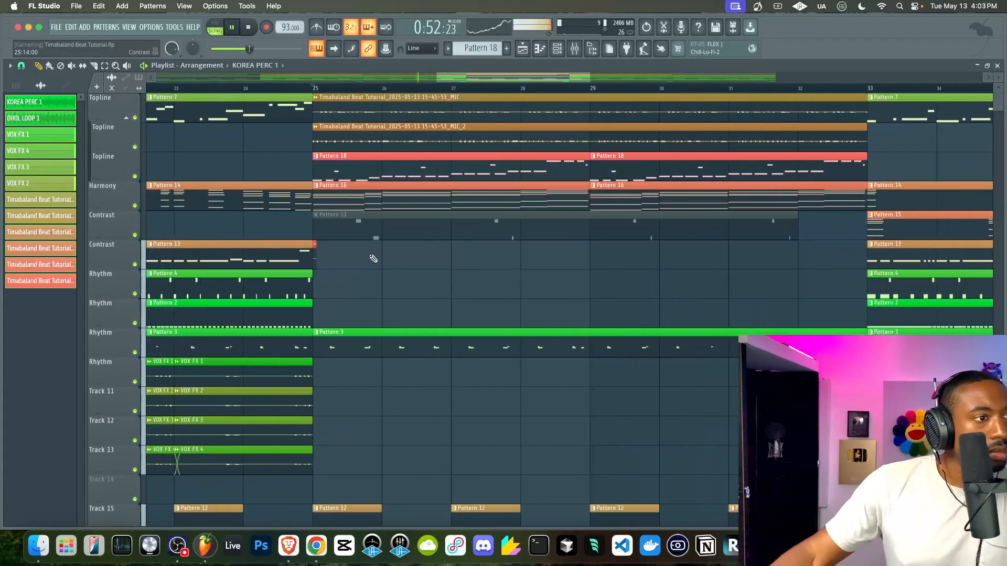
right_click(315, 254)
click(344, 247)
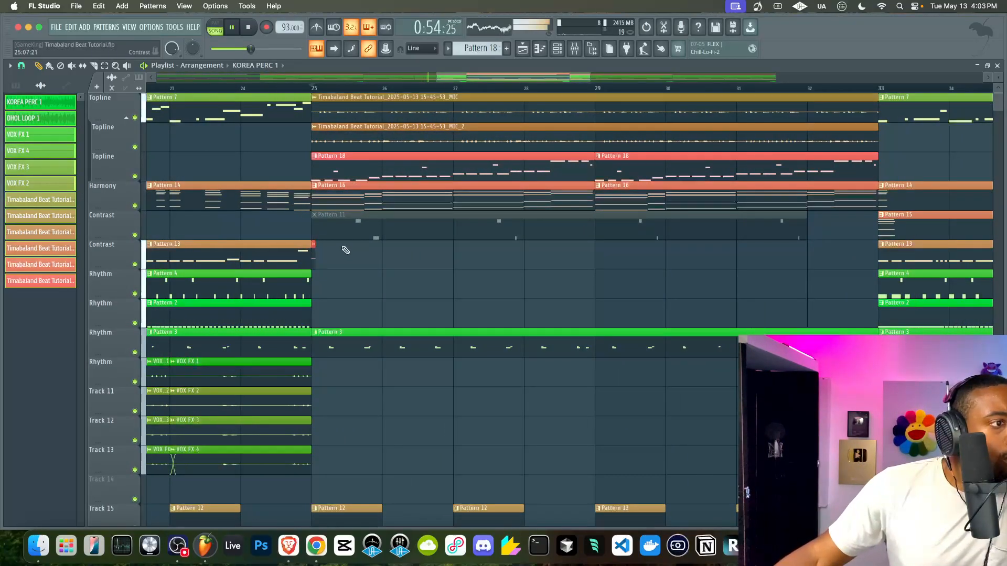
scroll(373, 239, down, 2)
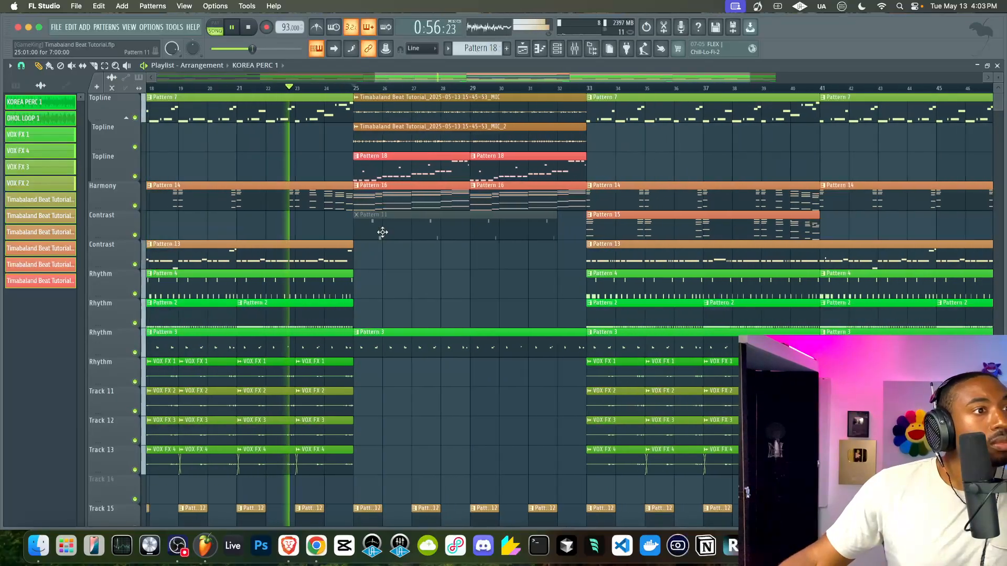
scroll(442, 292, down, 2)
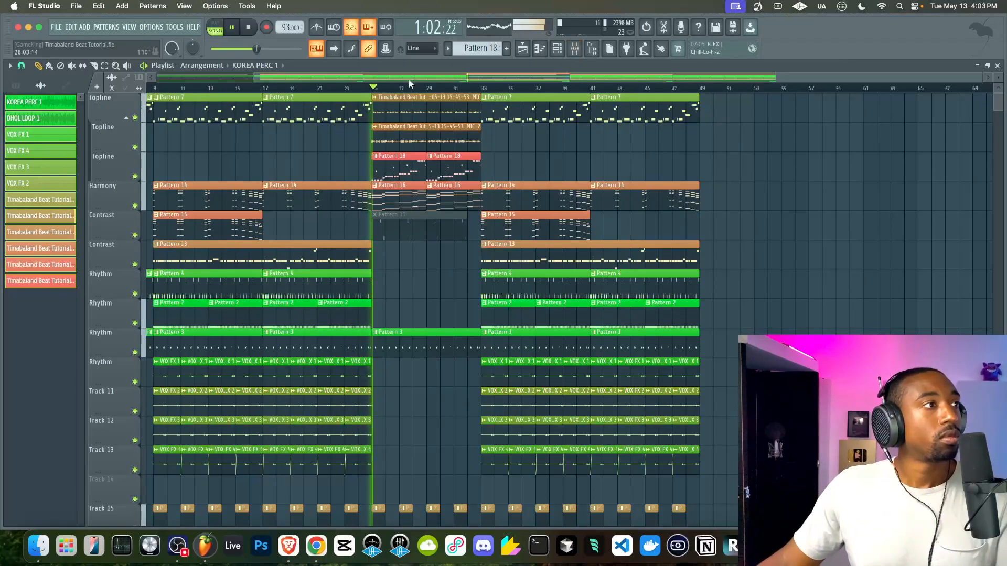
Check the buffer length in the audio settings and close them without changes.
click(151, 26)
click(170, 60)
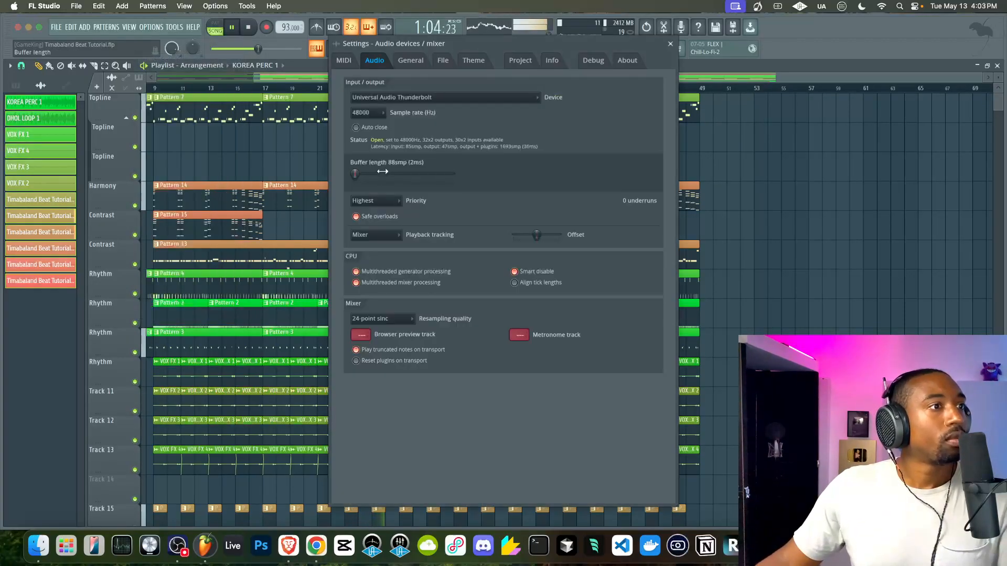
click(670, 43)
Inspect the Fruity Limiter in the second effect slot of the BEAT MIX mixer track and return to the playlist.
click(574, 48)
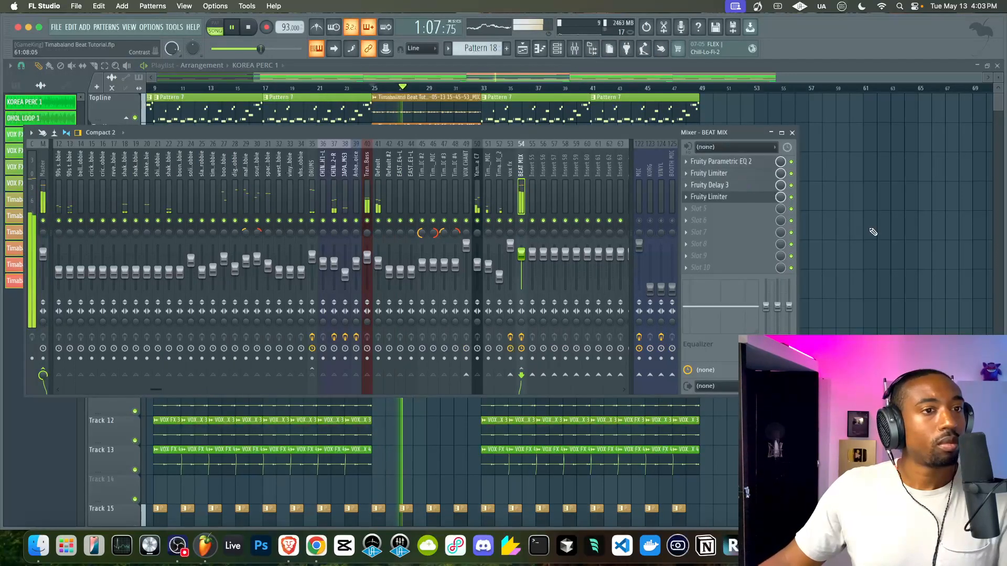
key(F9)
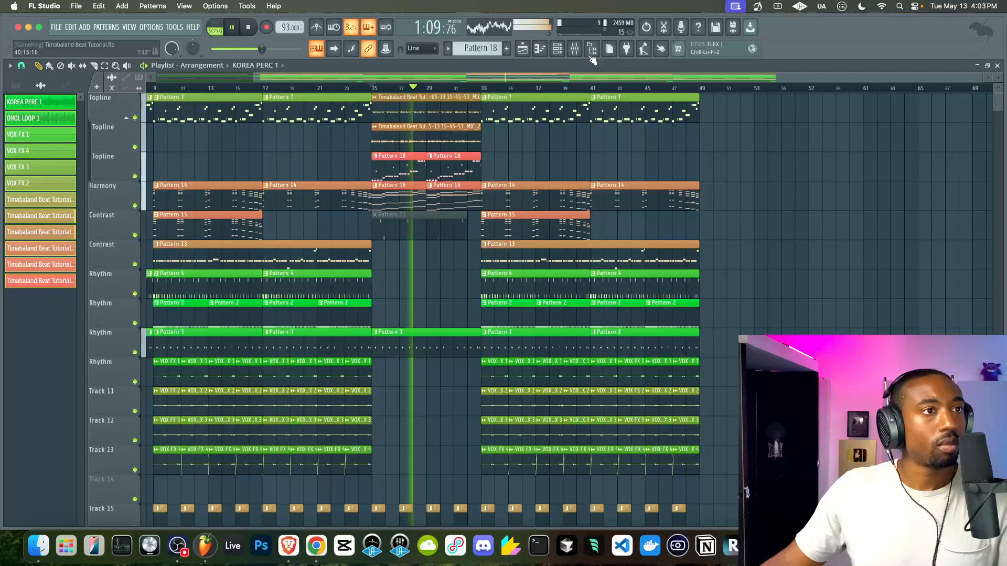
click(575, 48)
click(732, 175)
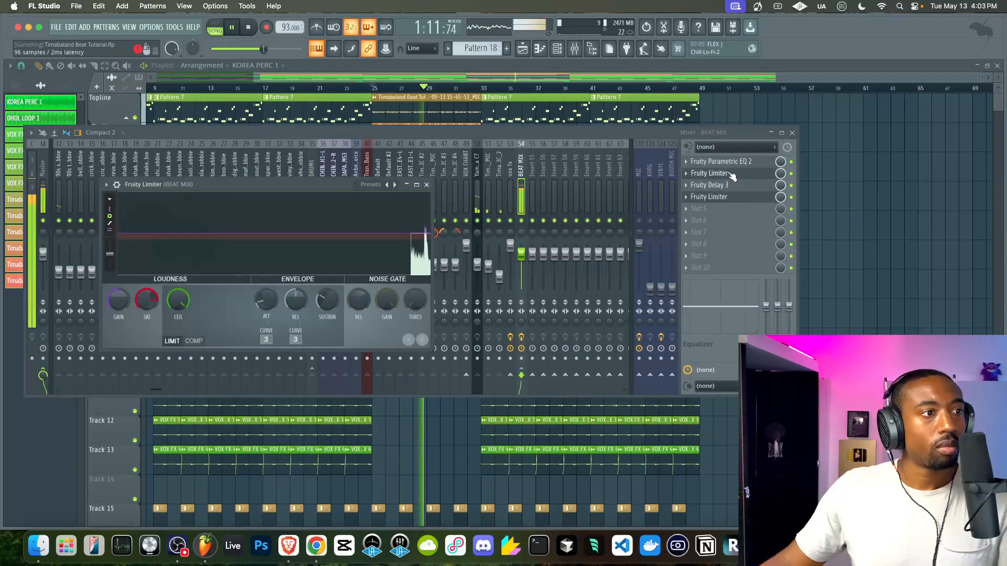
click(790, 174)
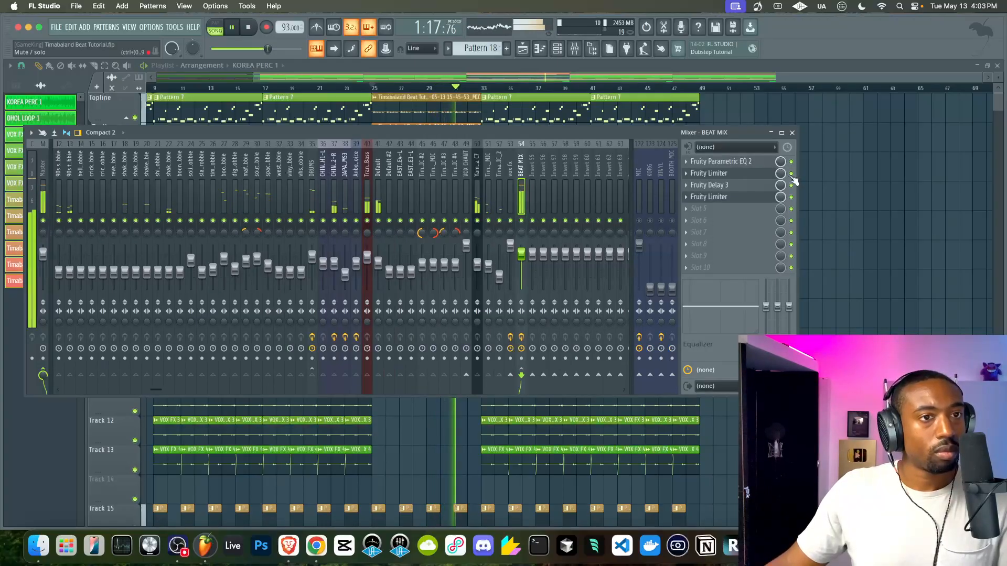
key(F9)
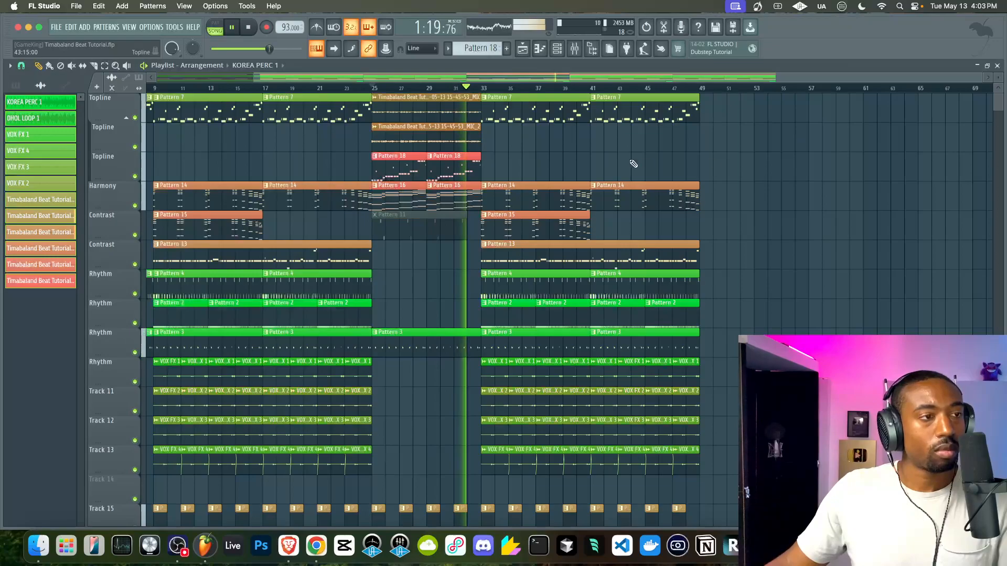
scroll(539, 274, down, 5)
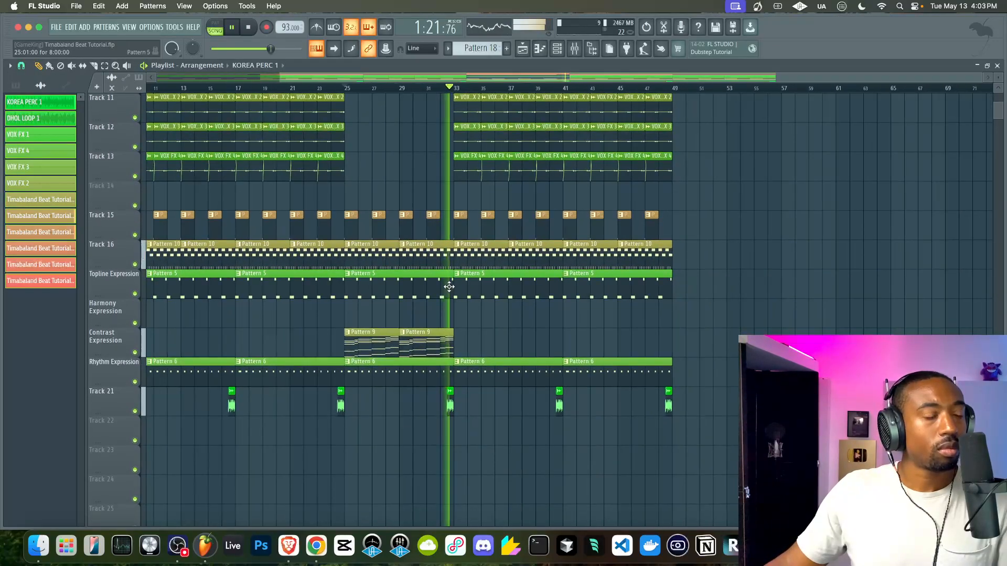
scroll(449, 286, up, 4)
scroll(450, 286, down, 5)
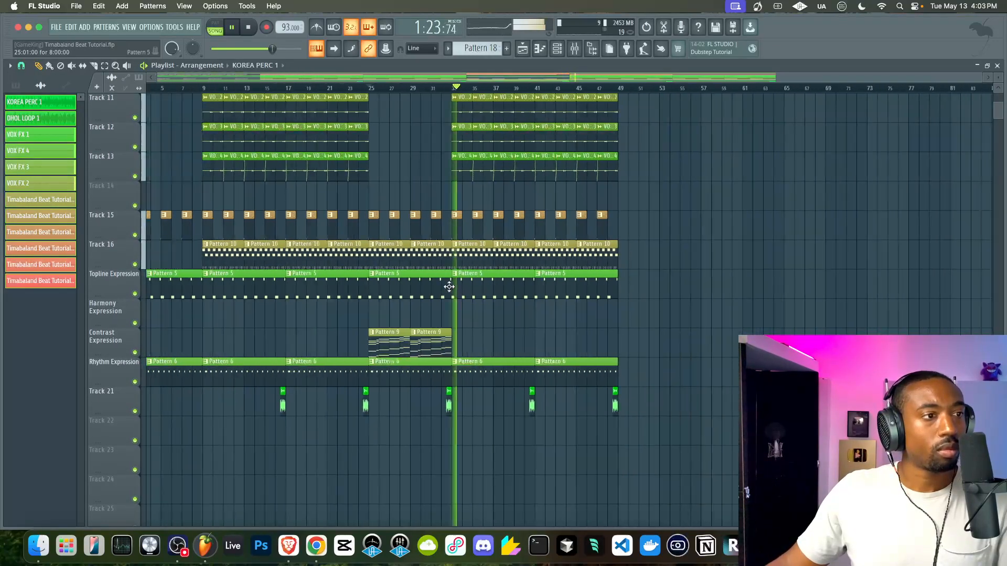
scroll(450, 286, down, 1)
scroll(512, 184, up, 4)
scroll(512, 184, right, 1)
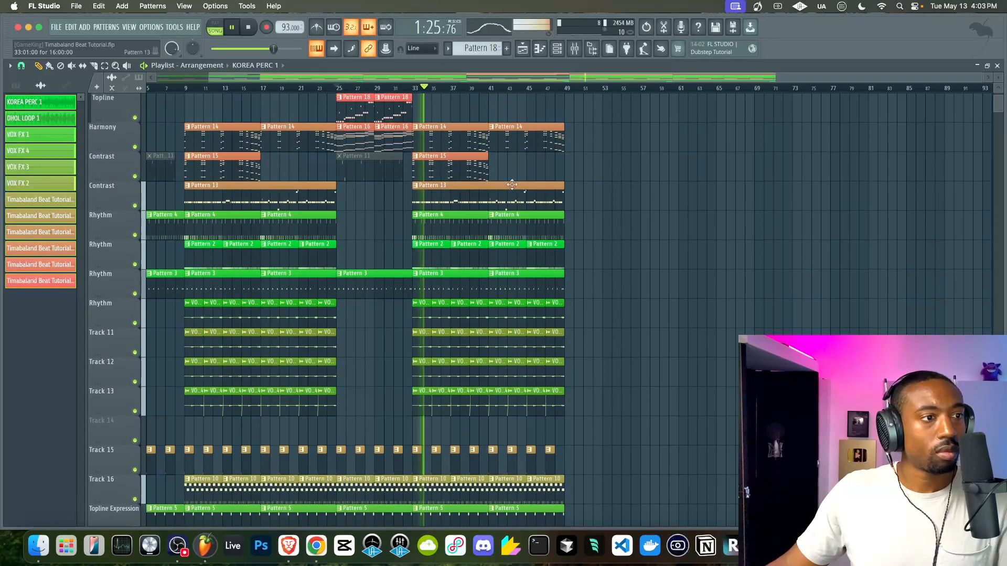
Filter the channel rack to the INSTRUMENTS group and open the Marudhaani vocal channel's Fruity Slicer.
key(F6)
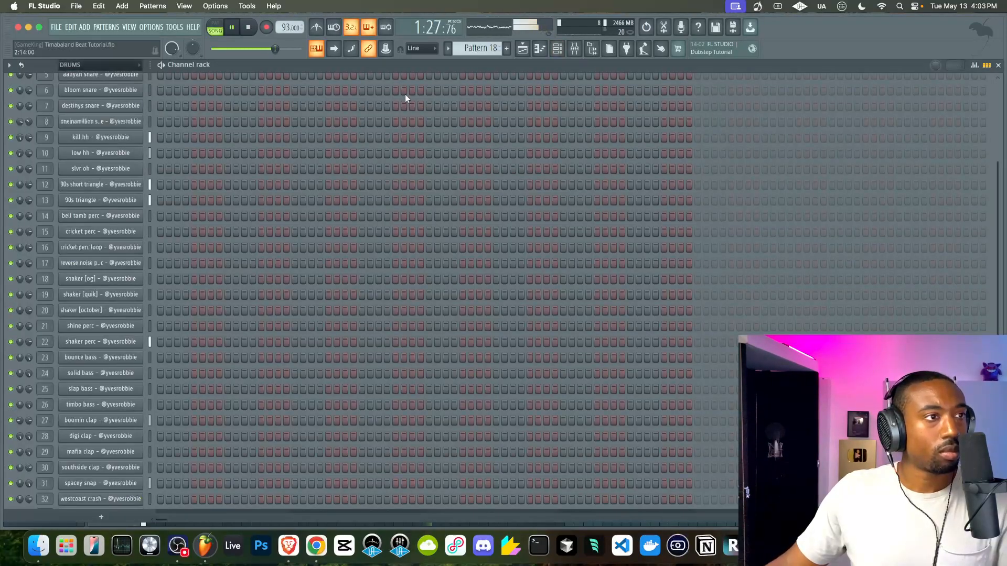
click(522, 55)
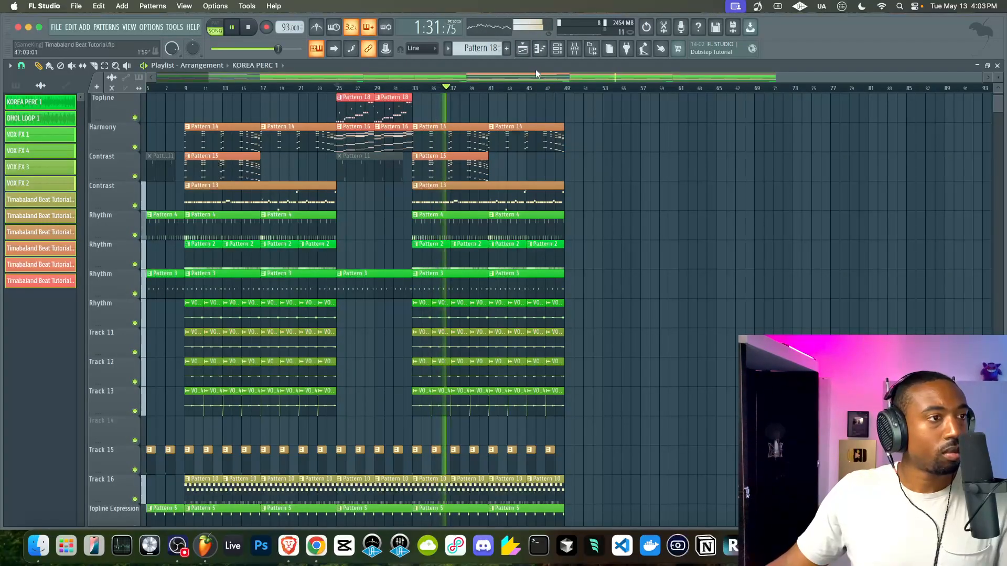
click(558, 50)
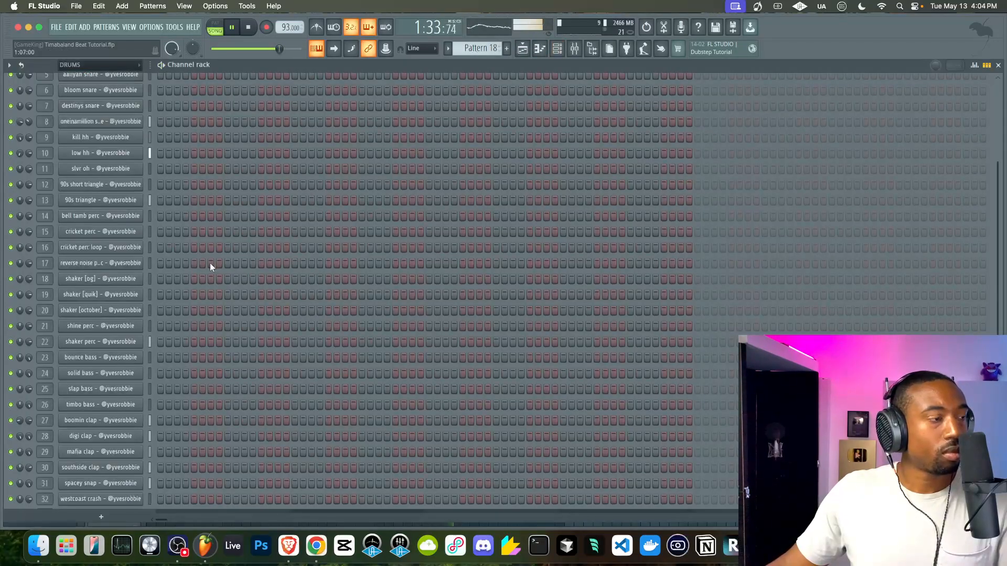
scroll(209, 264, down, 2)
scroll(164, 414, up, 5)
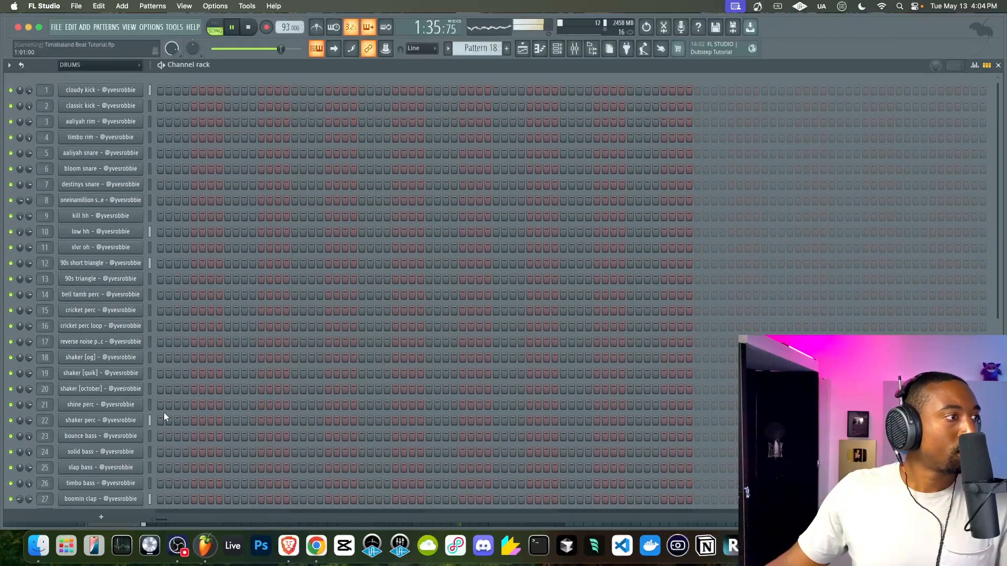
click(107, 65)
click(81, 111)
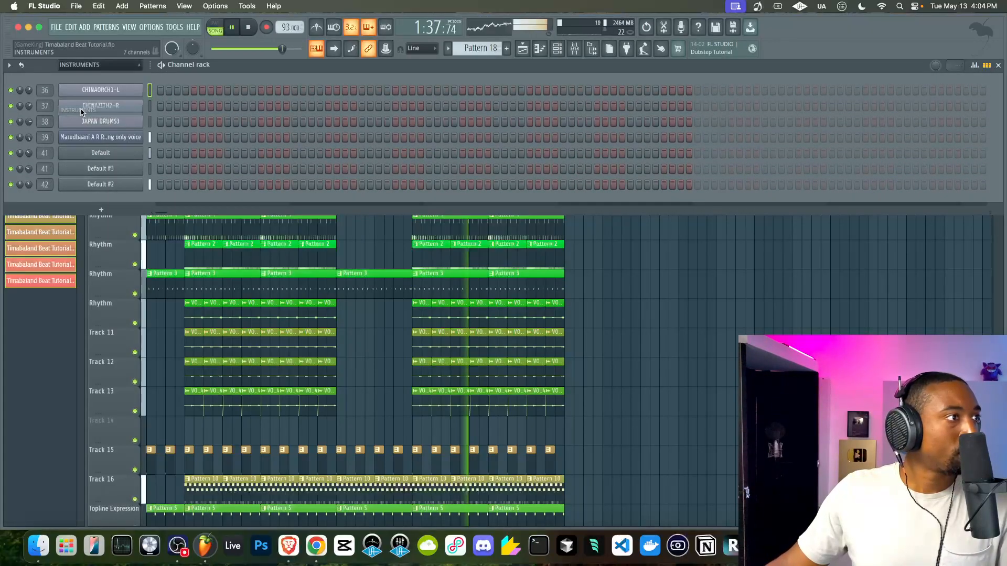
click(119, 141)
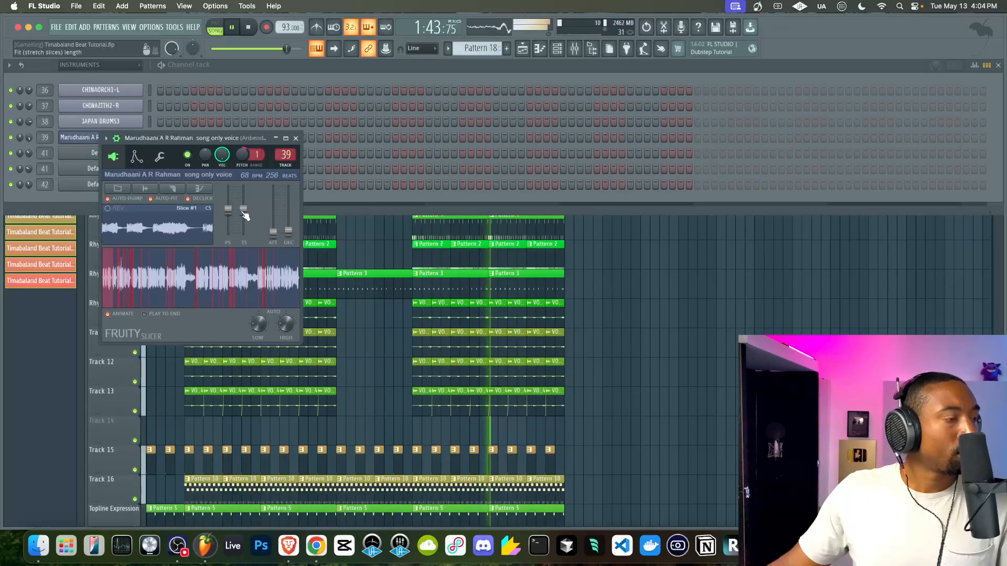
Mute the MIC mixer track, restart playback and save the project from the playlist.
click(574, 48)
key(space)
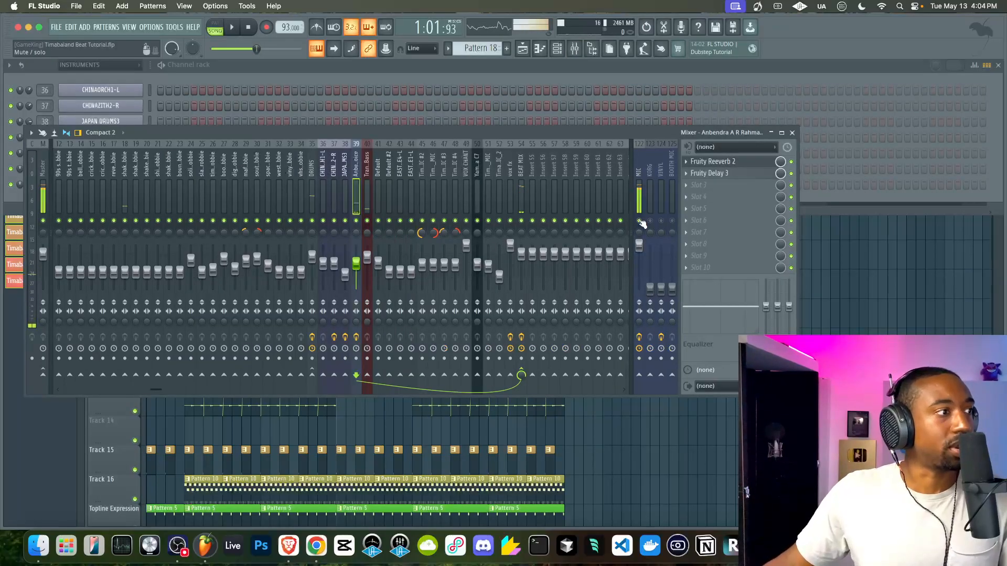
click(639, 221)
key(space)
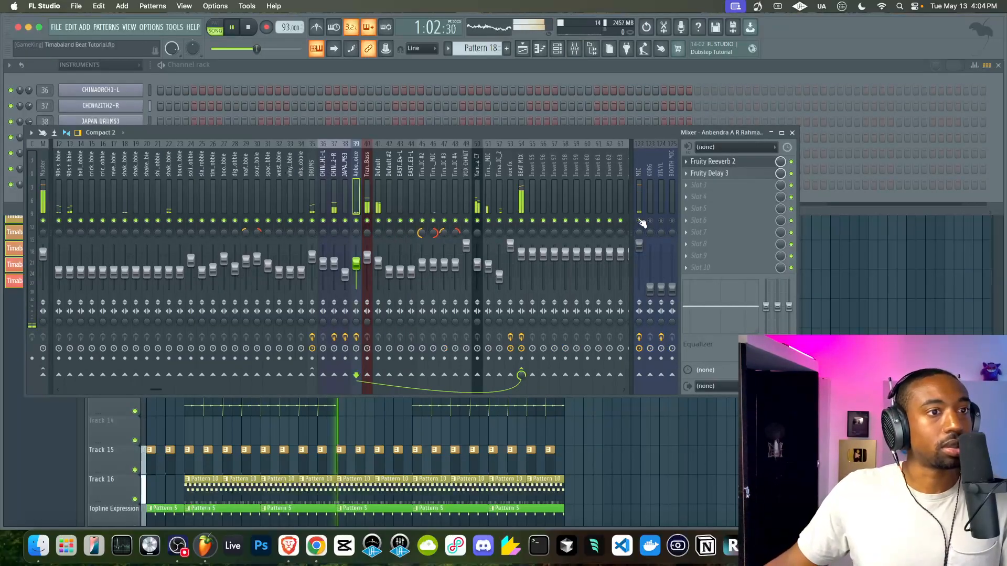
click(792, 133)
right_click(726, 283)
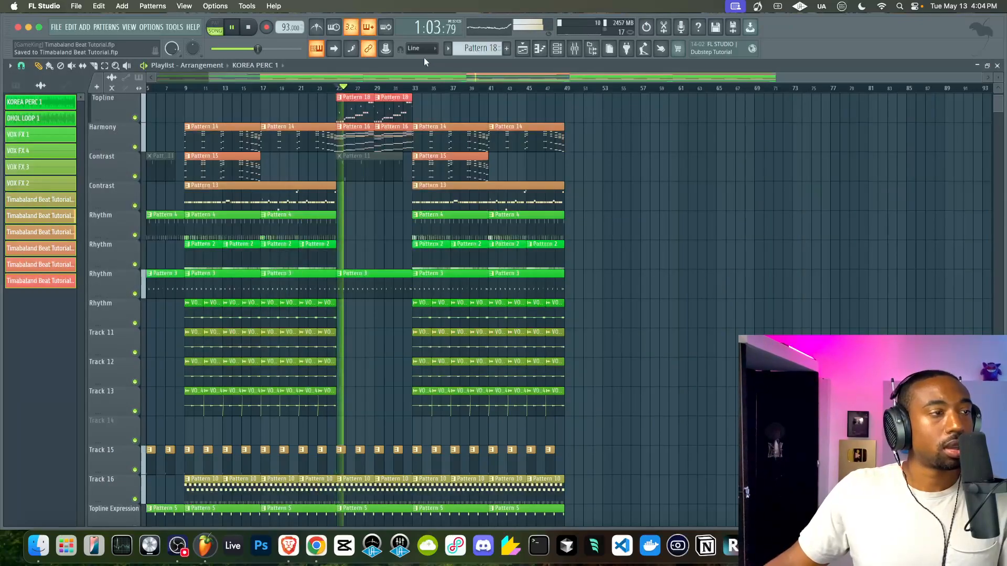
Play from bar 33 and select bars 33 to 48 as the playlist's loop range.
scroll(418, 98, up, 2)
click(414, 88)
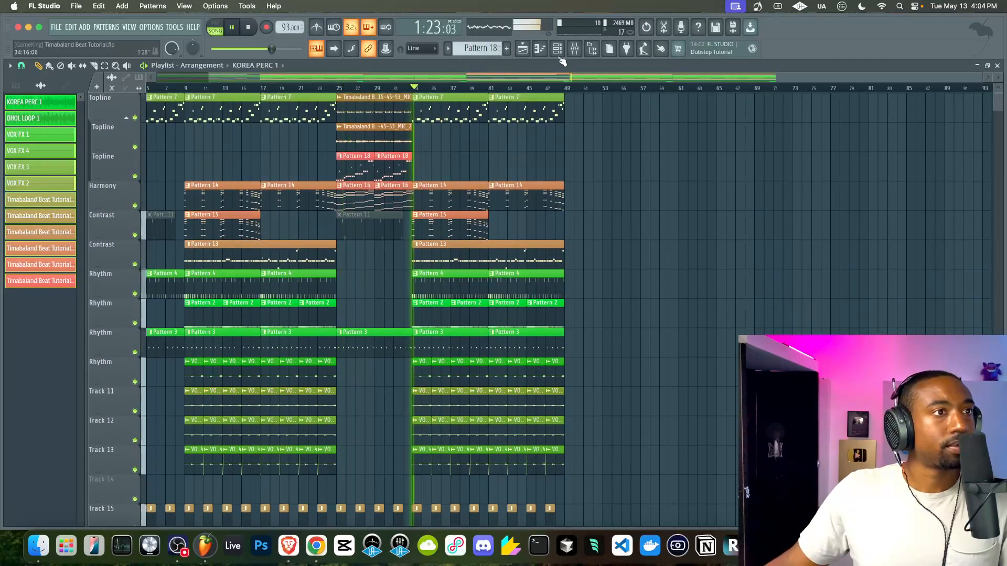
drag(565, 88, 410, 92)
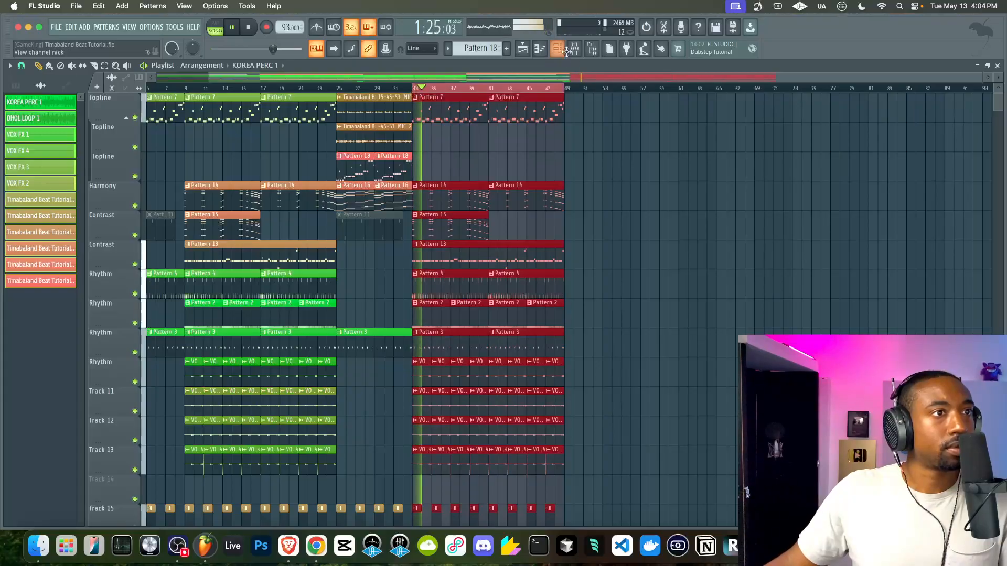
Open the Marudhaani vocal channel's Fruity Slicer and adjust the slices' fit (stretch) length during playback.
click(574, 48)
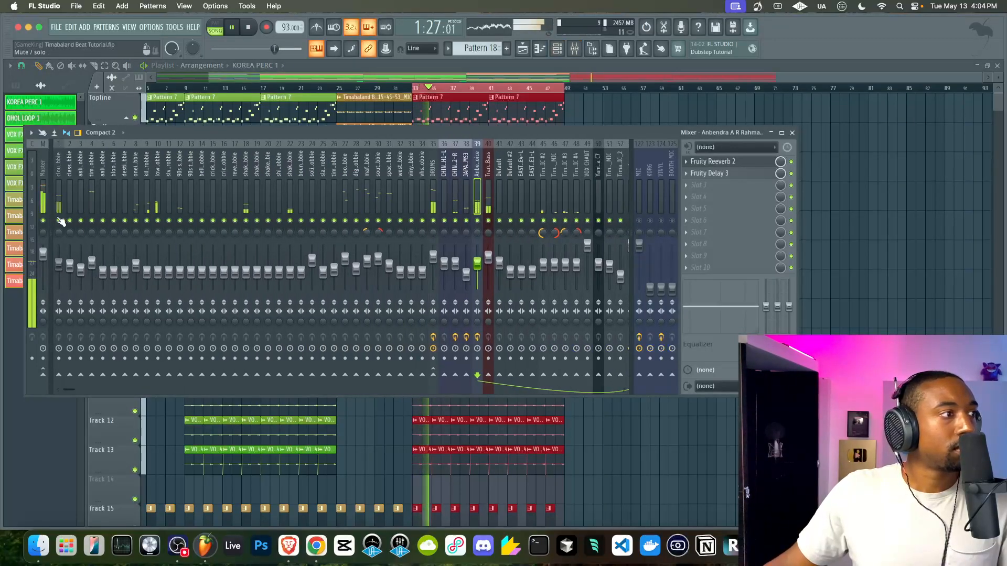
click(560, 49)
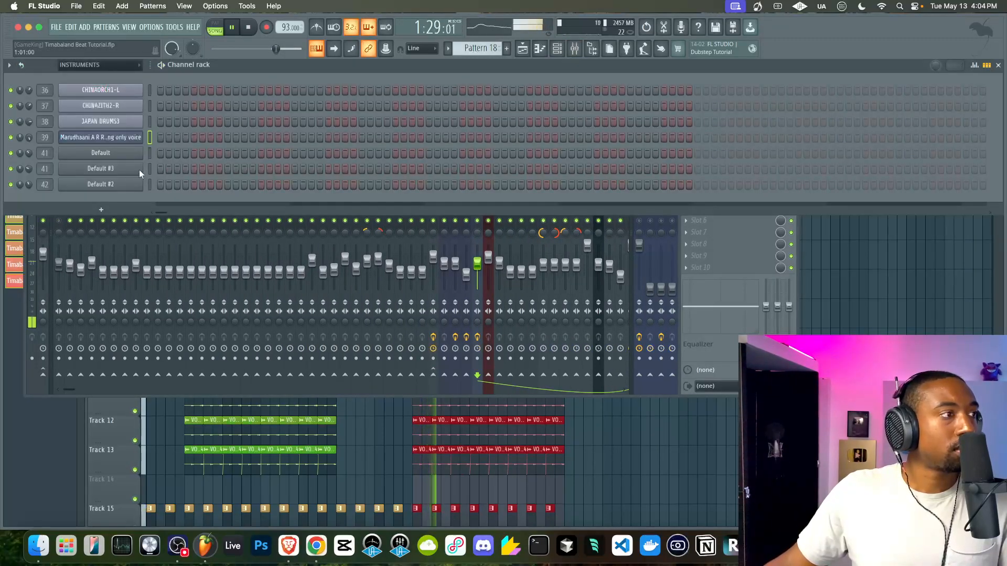
click(107, 139)
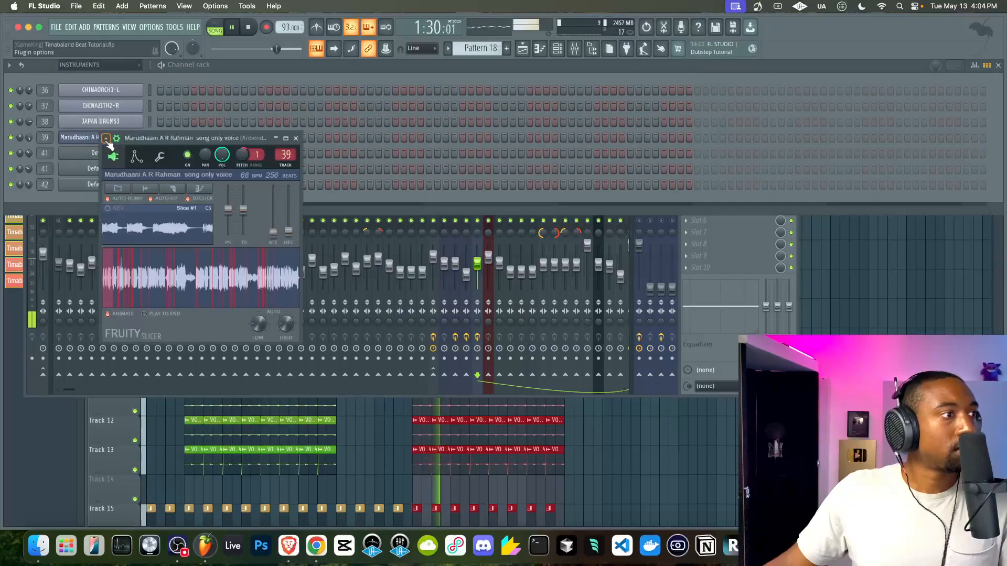
right_click(243, 212)
click(242, 213)
drag(243, 210, 243, 204)
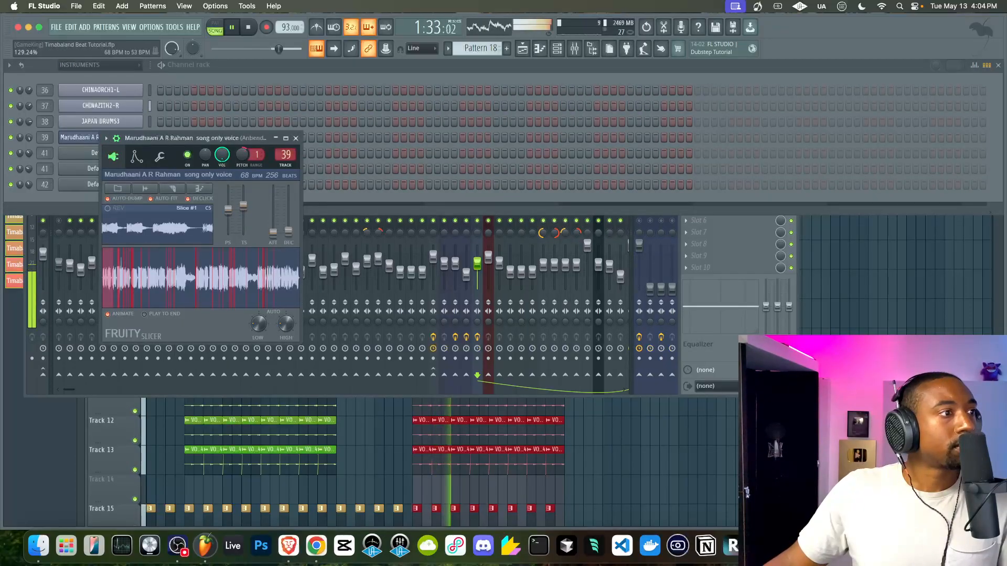
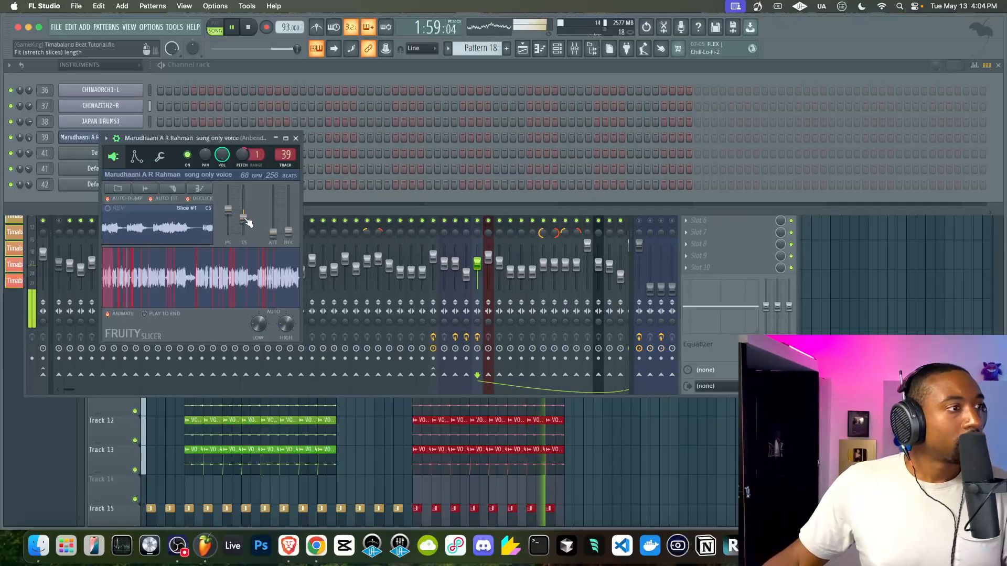
Set the Marudhaani vocal channel's arpeggiator direction to up, with a range of 3 and a repeat of 4.
click(157, 159)
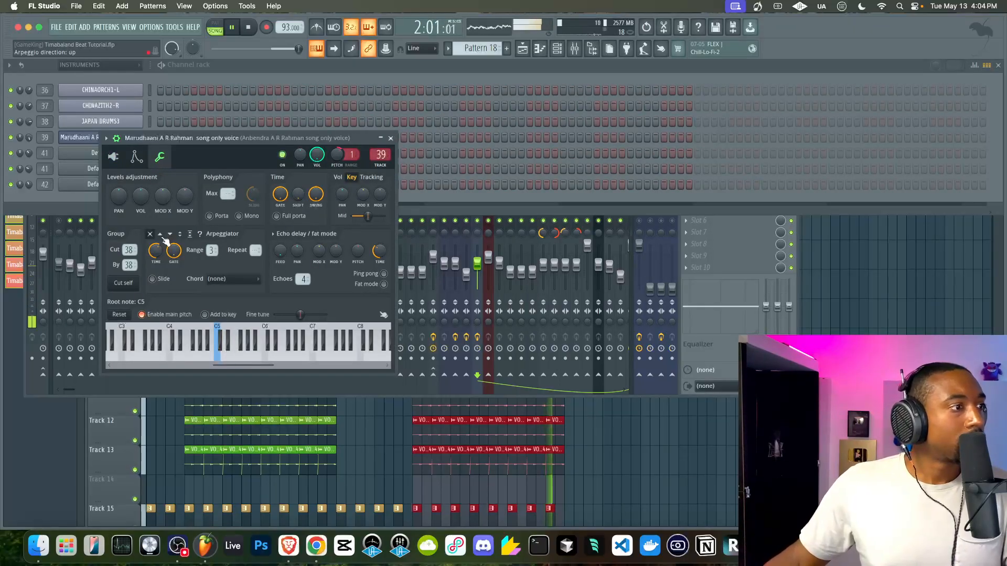
drag(257, 254, 256, 247)
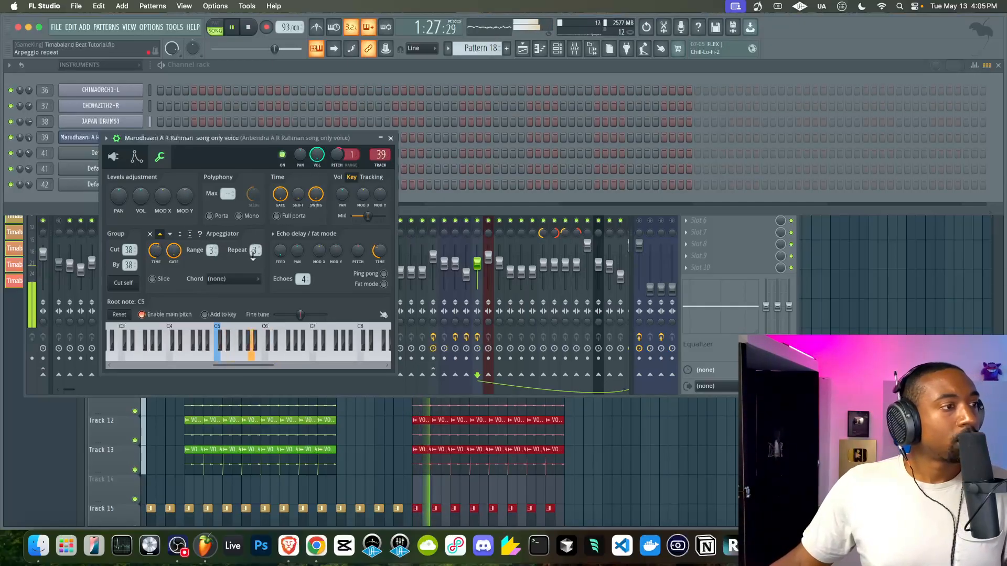
mouse_move(215, 250)
mouse_down()
mouse_move(215, 258)
mouse_move(214, 249)
mouse_up()
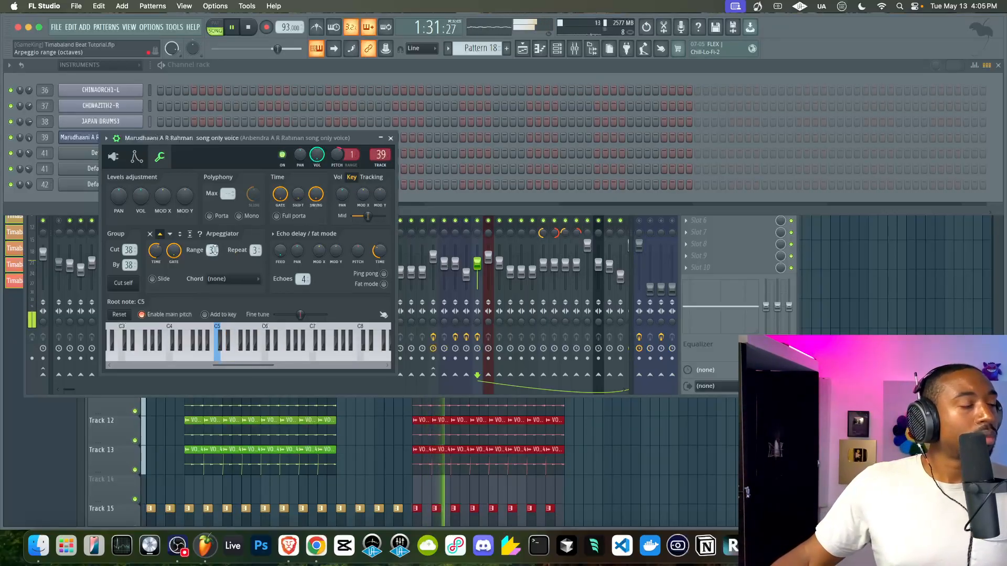
scroll(256, 250, up, 1)
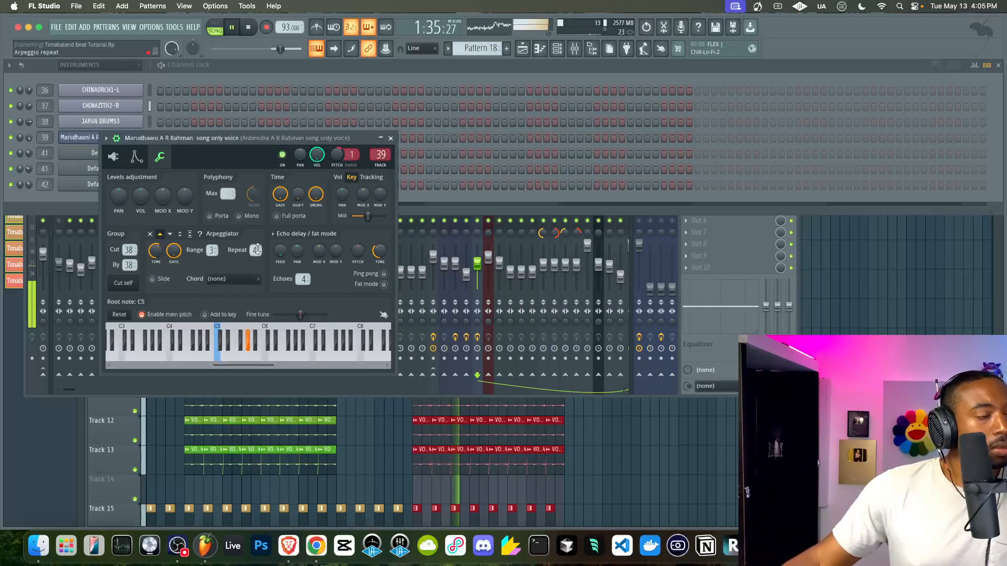
Try different arpeggiator times on the Marudhaani vocal channel and reset the time to its default.
right_click(157, 252)
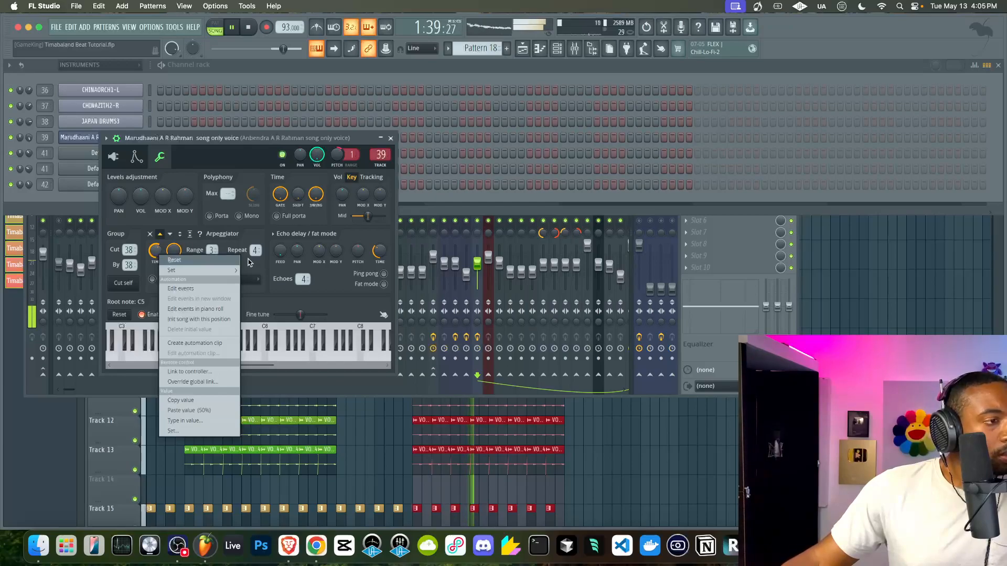
click(163, 259)
right_click(159, 249)
right_click(159, 251)
right_click(159, 252)
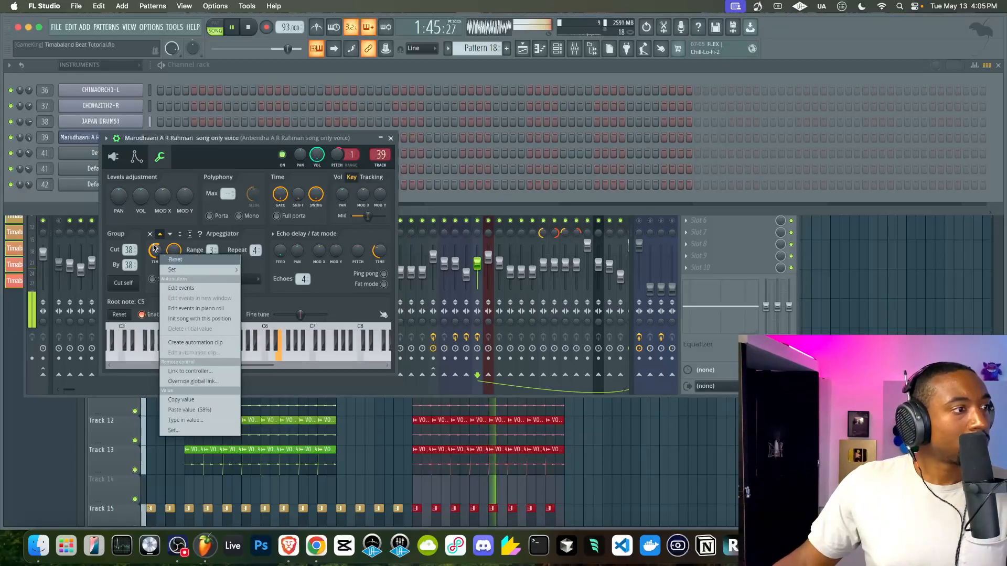
click(166, 259)
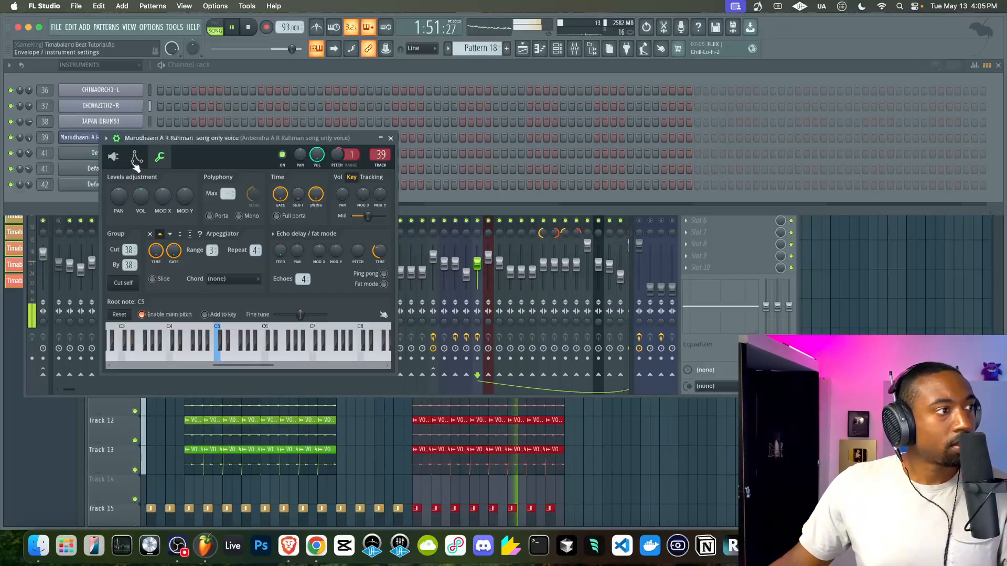
Check the stretch-length options in the Marudhaani Fruity Slicer and close the plugin window.
click(117, 157)
right_click(243, 218)
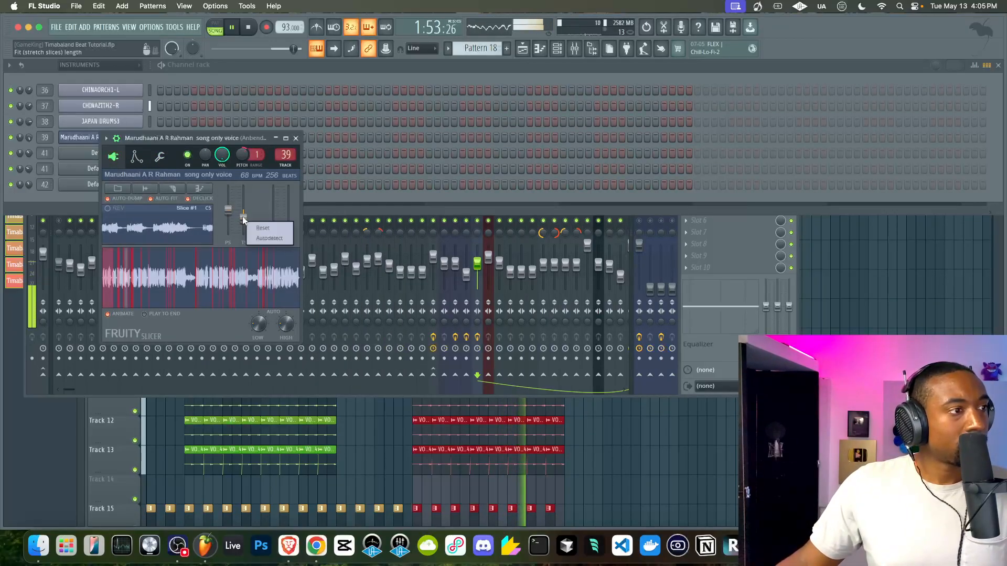
click(160, 157)
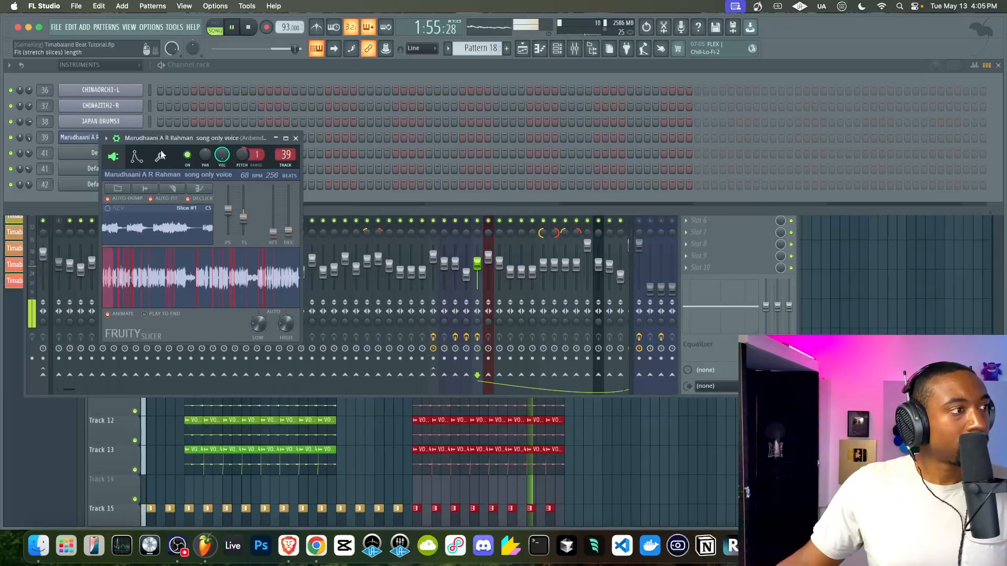
click(295, 138)
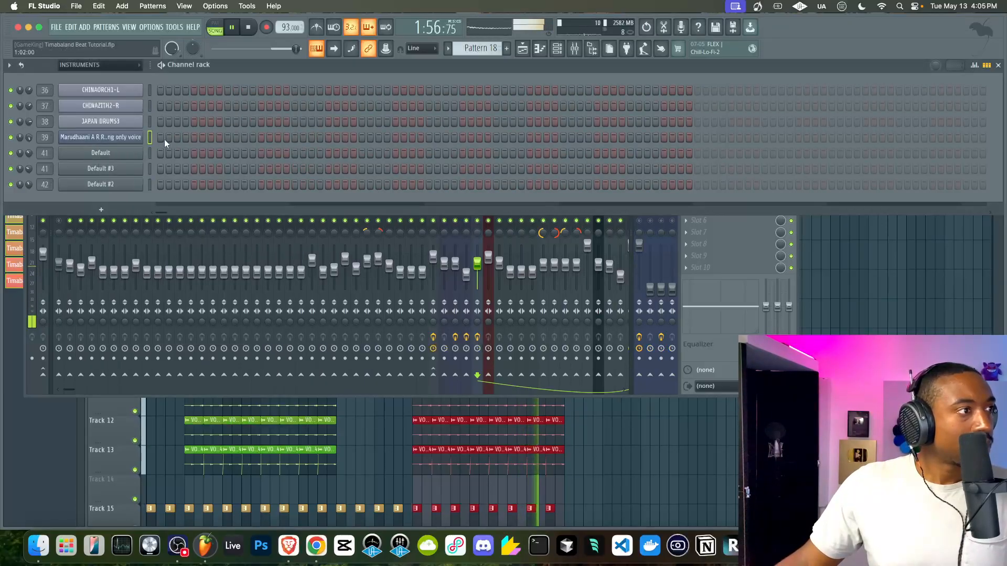
Make the Pattern 7 clip at bar 33 unique and assign the new Pattern 8 to the clip at bar 41.
click(678, 467)
click(576, 50)
key(space)
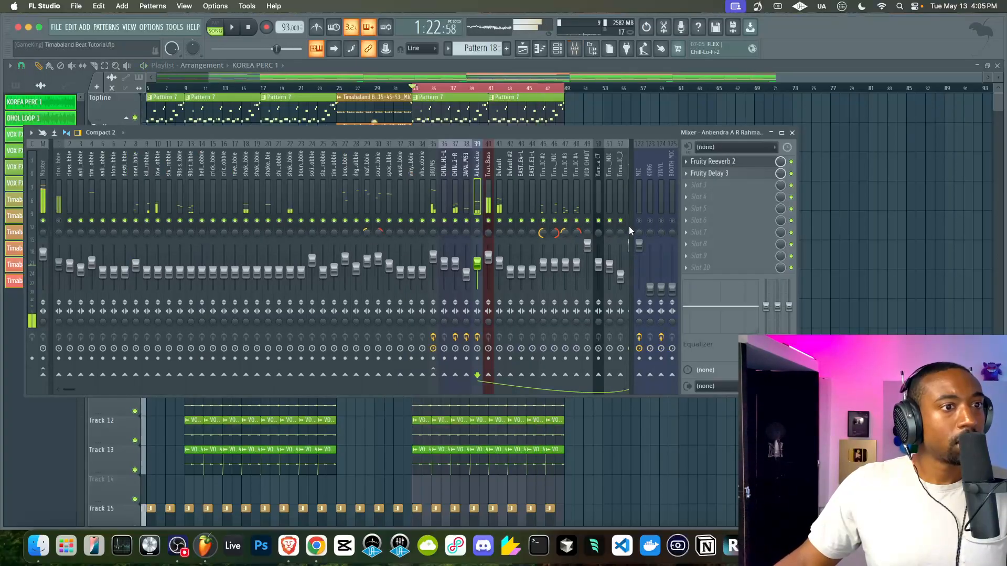
click(577, 120)
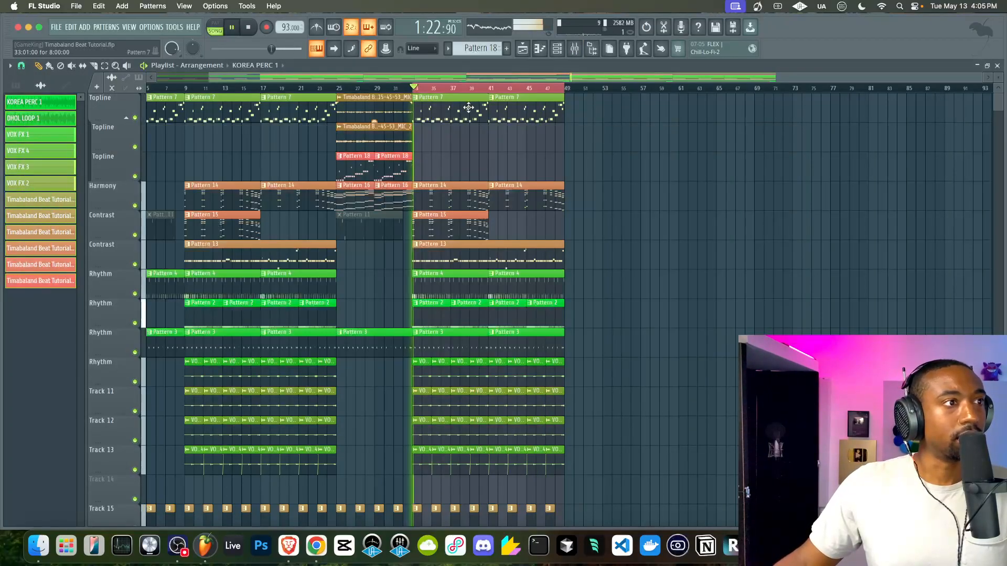
right_click(418, 100)
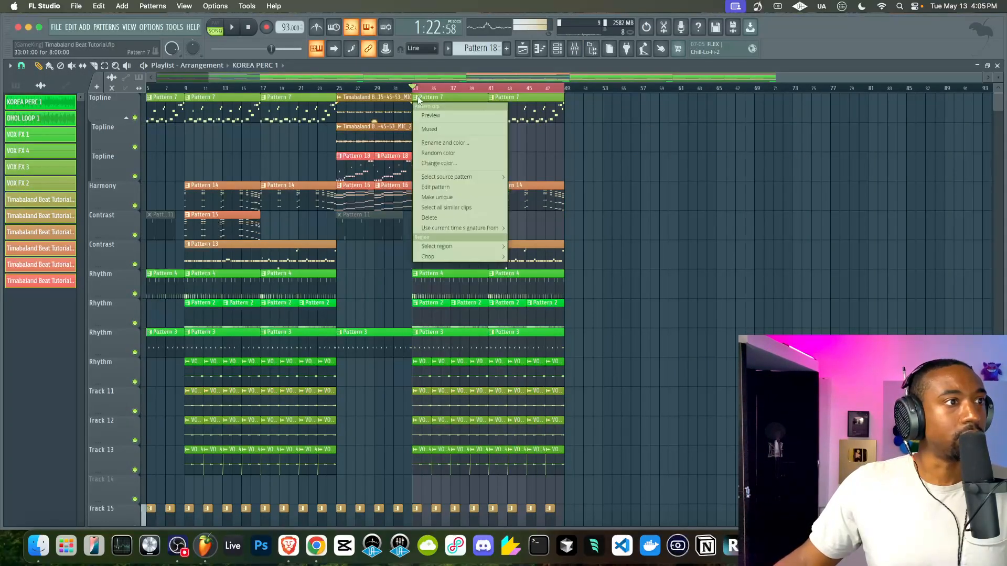
click(444, 197)
right_click(493, 102)
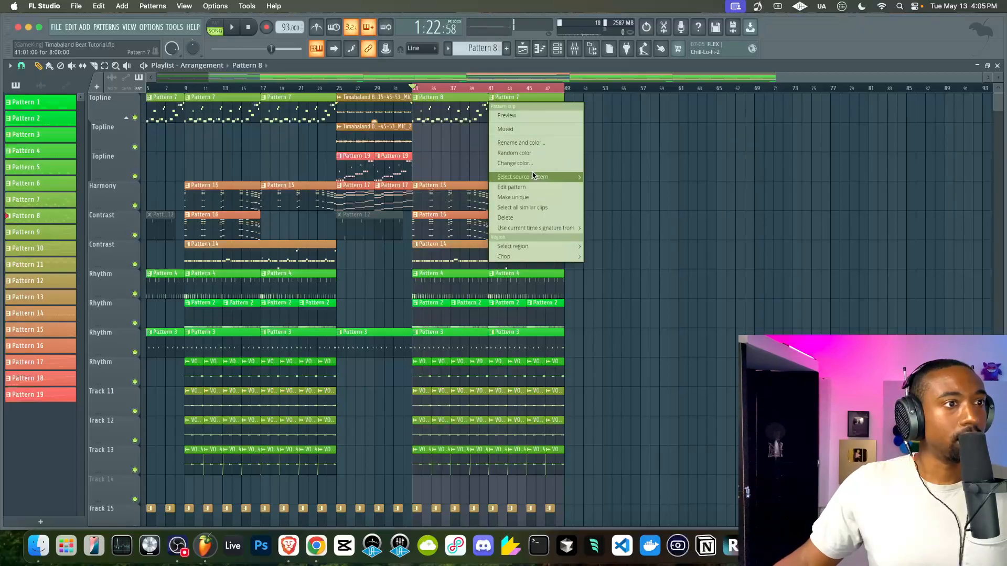
mouse_move(524, 176)
click(609, 249)
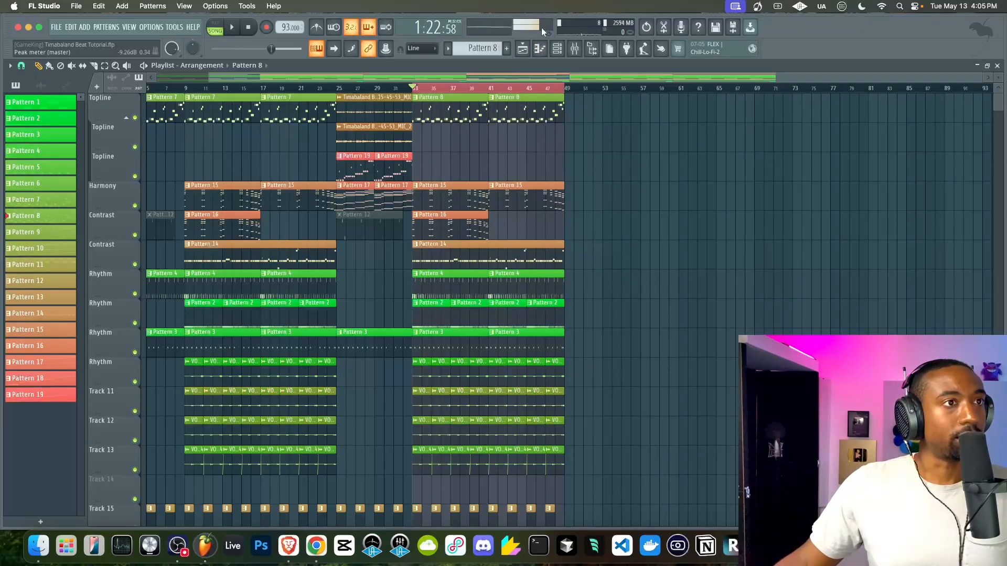
Clone the Marudhaani vocal channel in the channel rack and start playback.
click(557, 49)
right_click(124, 139)
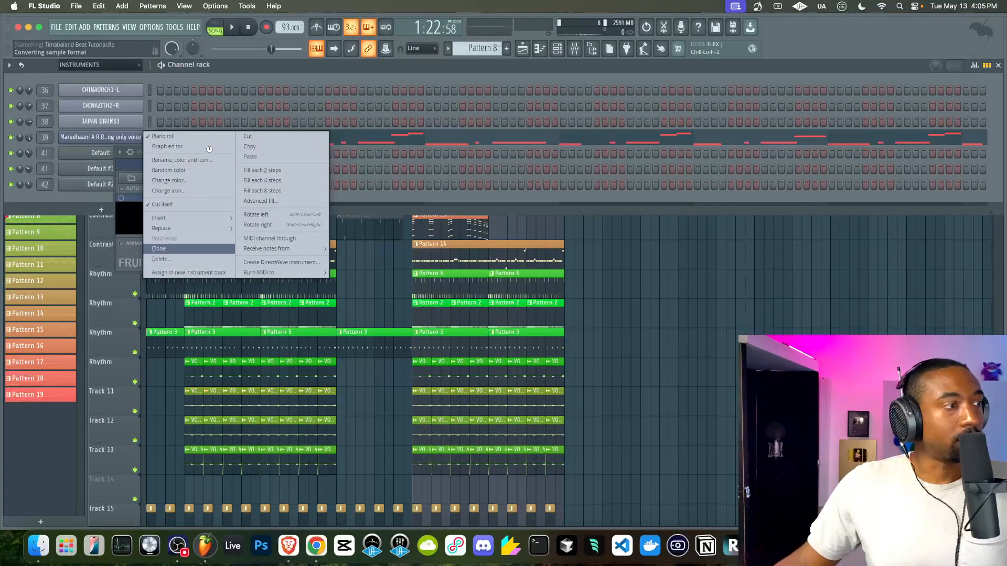
key(space)
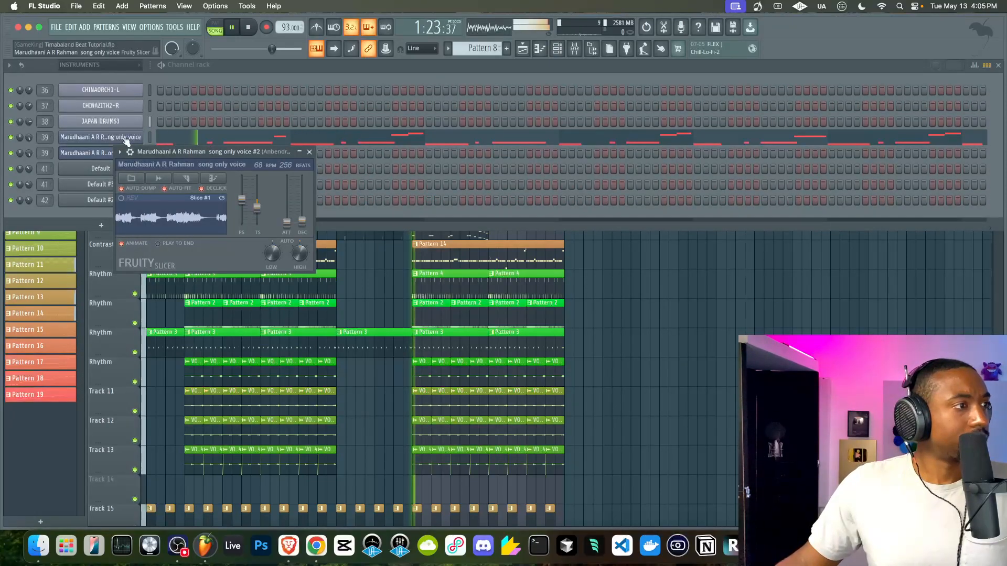
Reset the original Marudhaani slicer's stretch length, open its arpeggiator settings, and close the plugin after stopping playback.
click(126, 141)
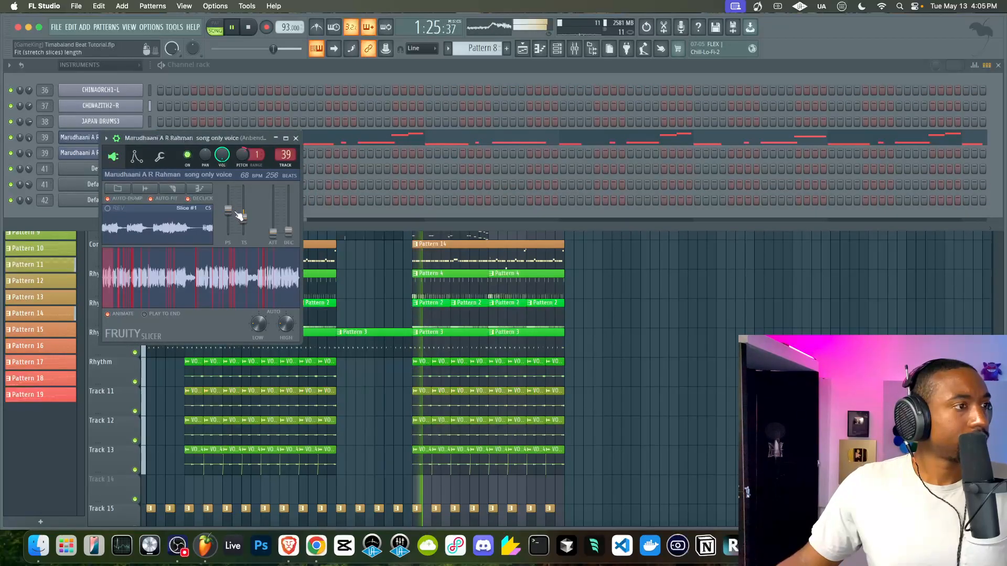
right_click(244, 220)
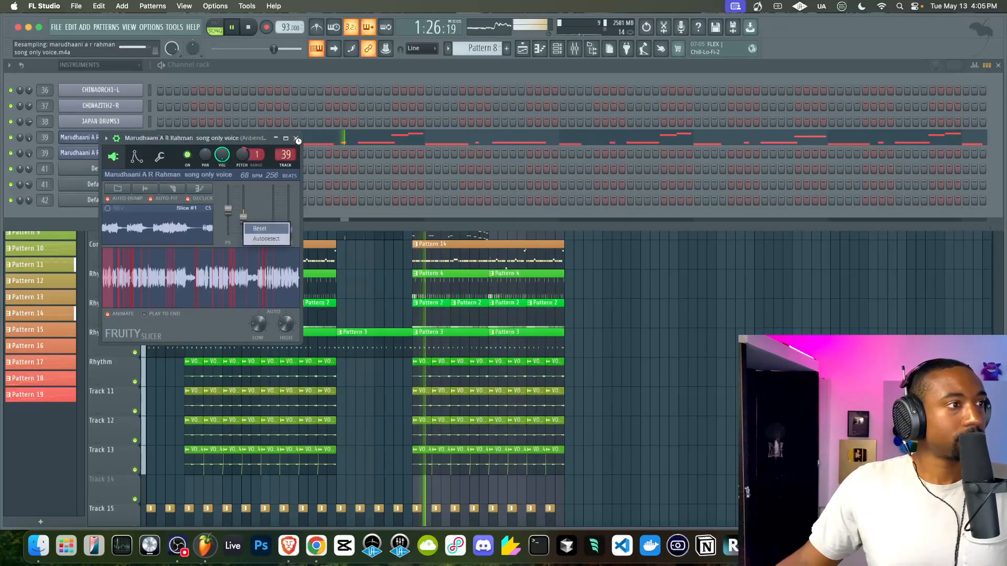
click(159, 157)
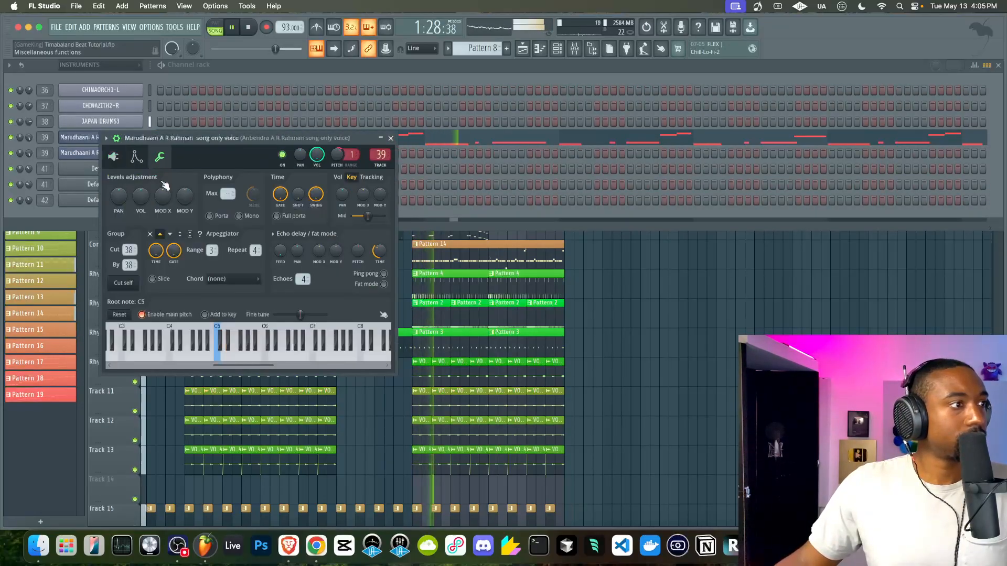
key(space)
click(390, 138)
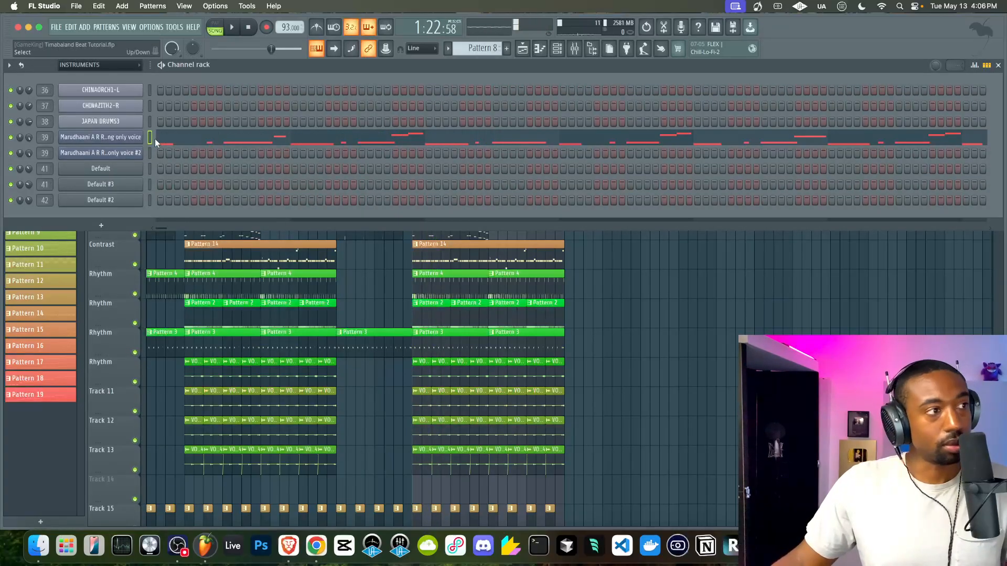
Move Pattern 8's notes from the original Marudhaani channel to its #2 clone and play the result.
key(super+x)
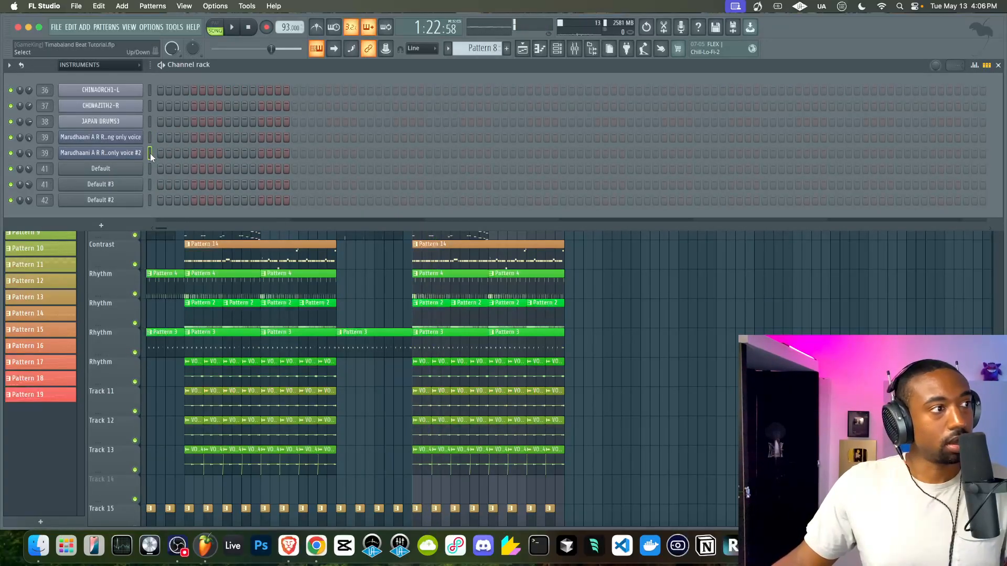
key(super+z)
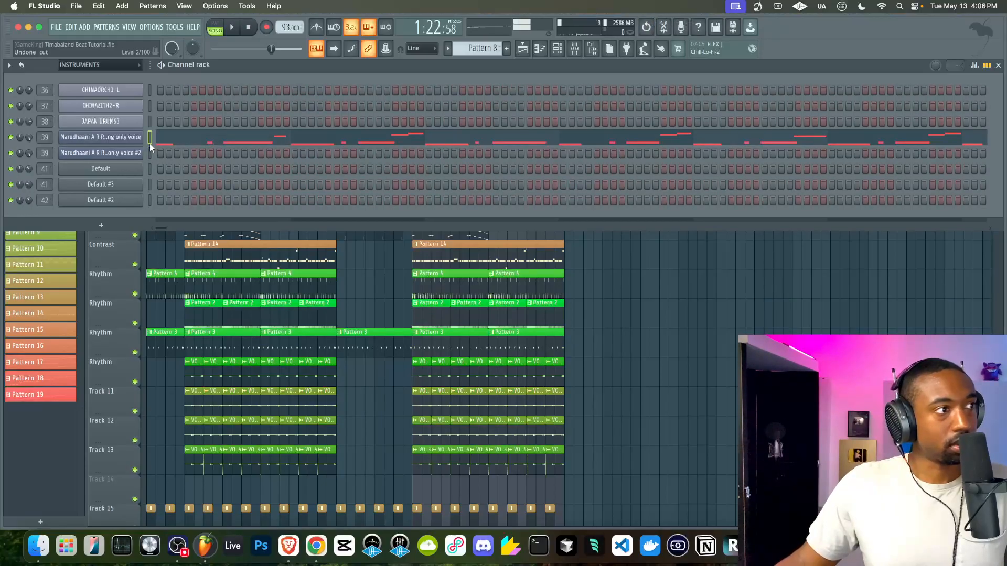
key(super+x)
click(149, 153)
key(super+v)
key(space)
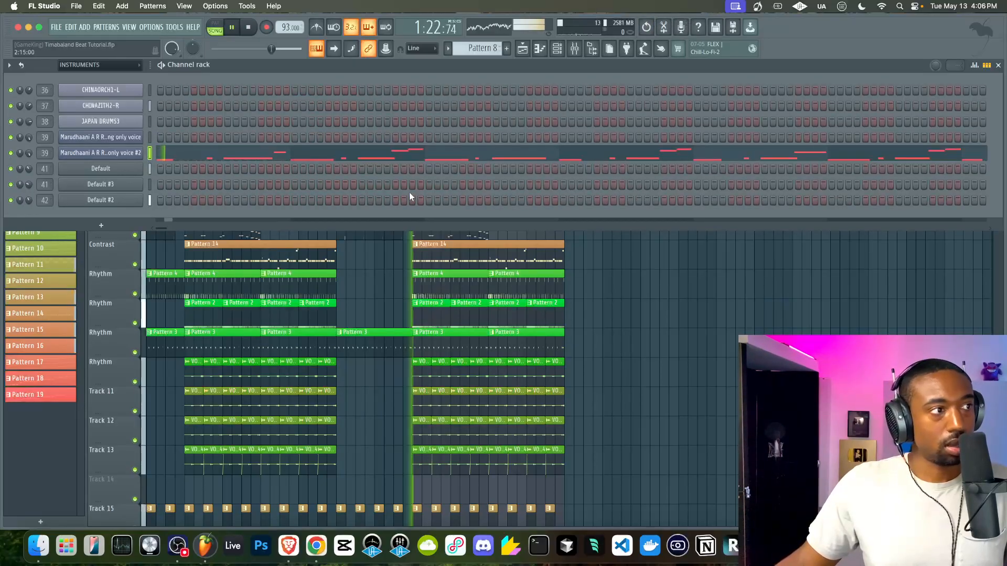
Check the mixer and the cloned Marudhaani slicer, and open the clone's Pattern 8 notes in the piano roll.
key(F6)
key(F9)
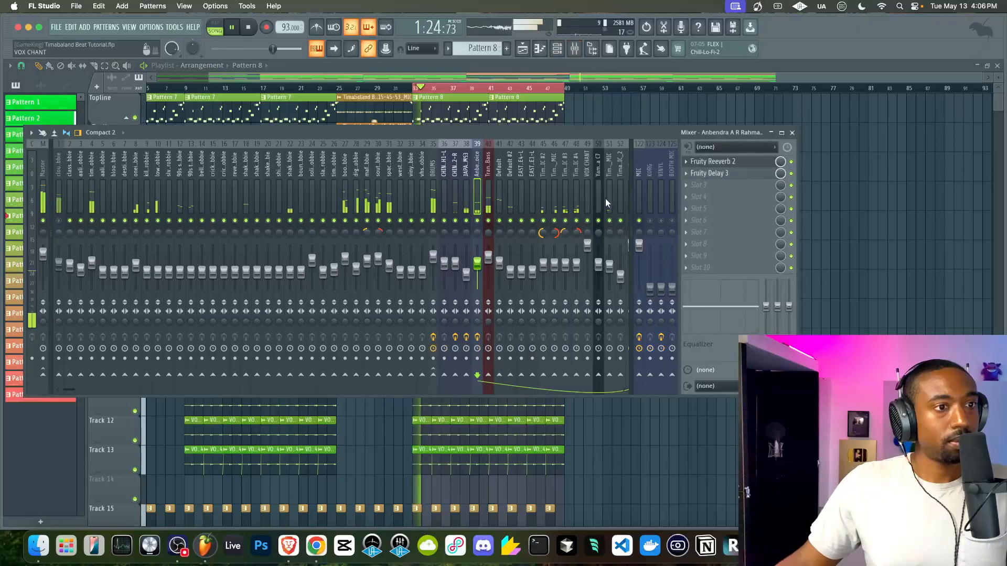
key(F6)
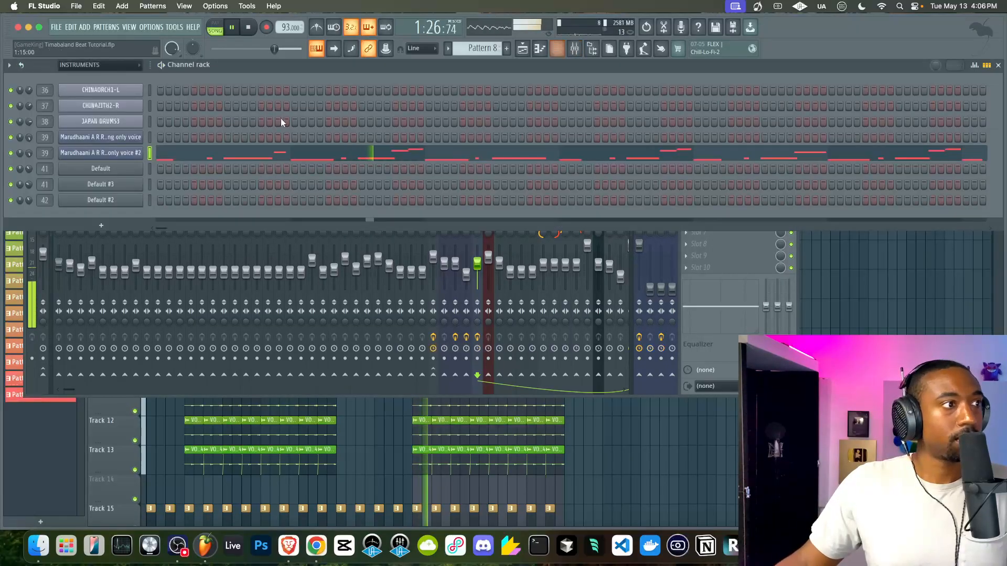
click(136, 151)
click(309, 152)
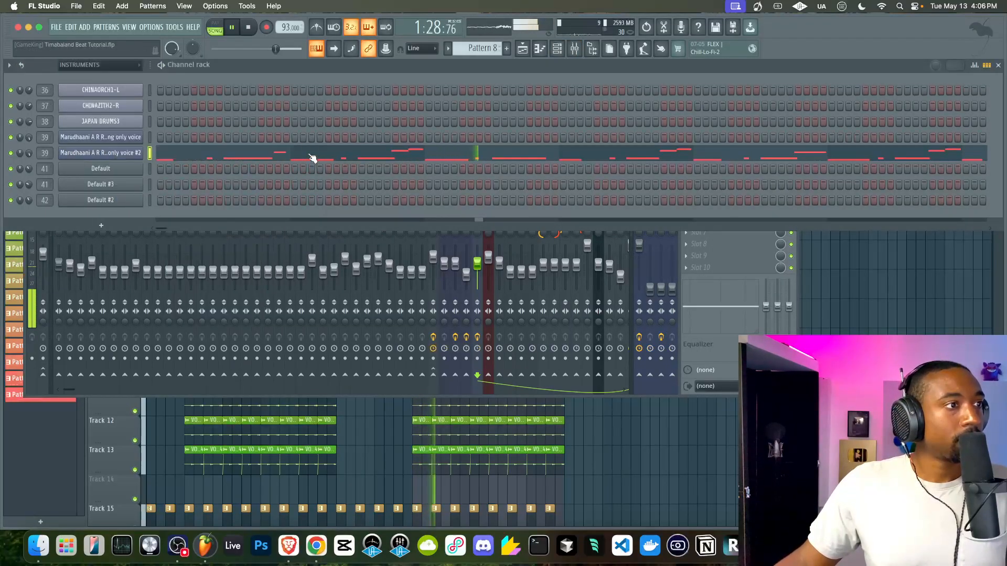
click(315, 157)
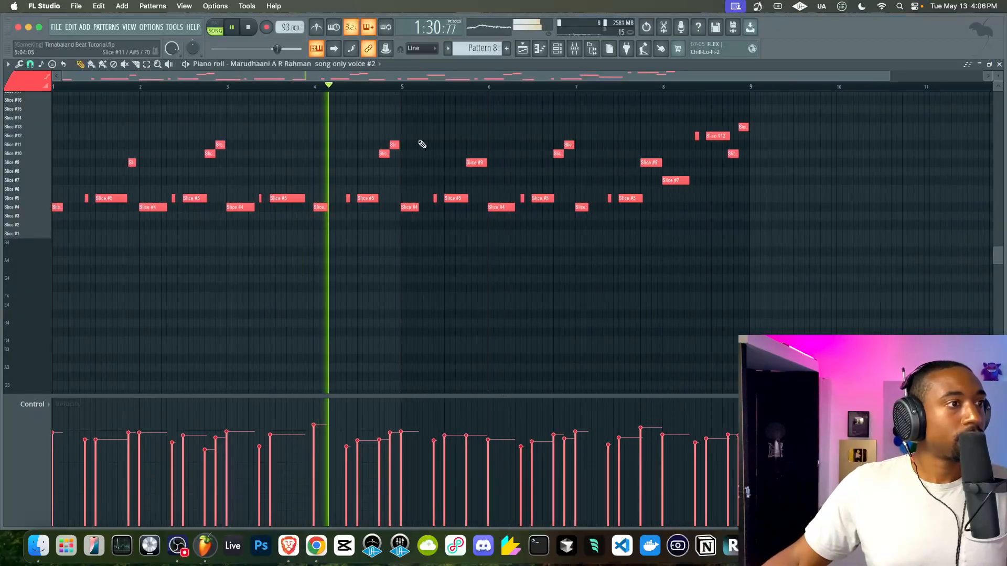
Add a slide note on Slice #14 at 4:15:00 lasting 0:02:22 and replay the passage leading into it.
double_click(396, 120)
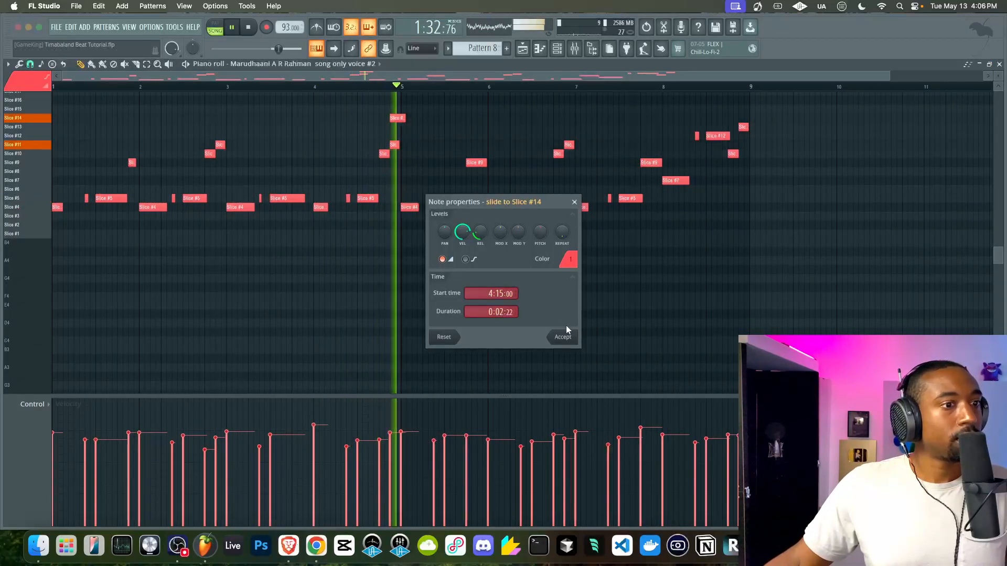
click(564, 331)
key(space)
click(370, 87)
key(space)
scroll(398, 116, up, 3)
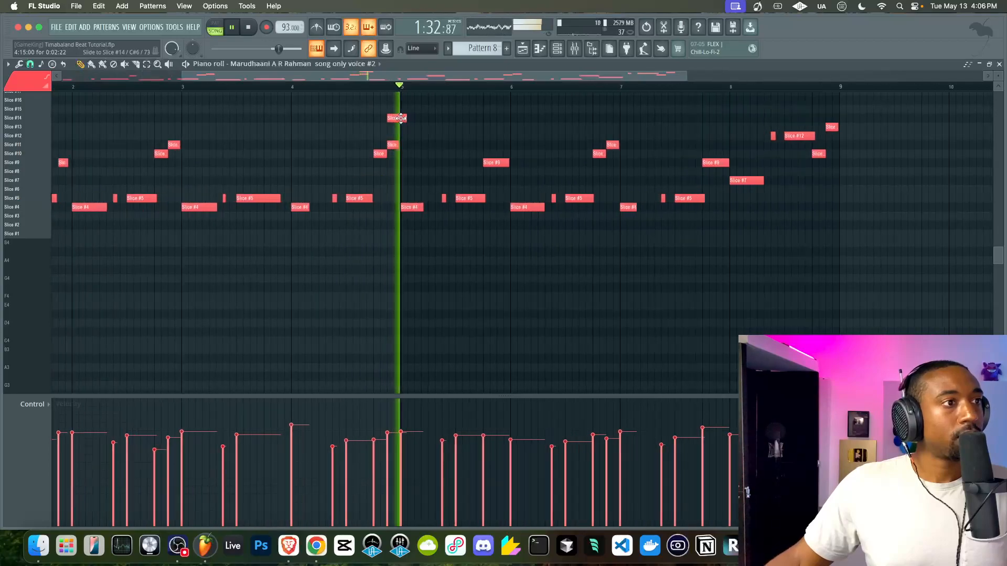
Move the slide note at 4:15:00 up to Slice #15, shorten it to 0:01:22 and replay the passage.
key(space)
drag(398, 116, 397, 106)
key(space)
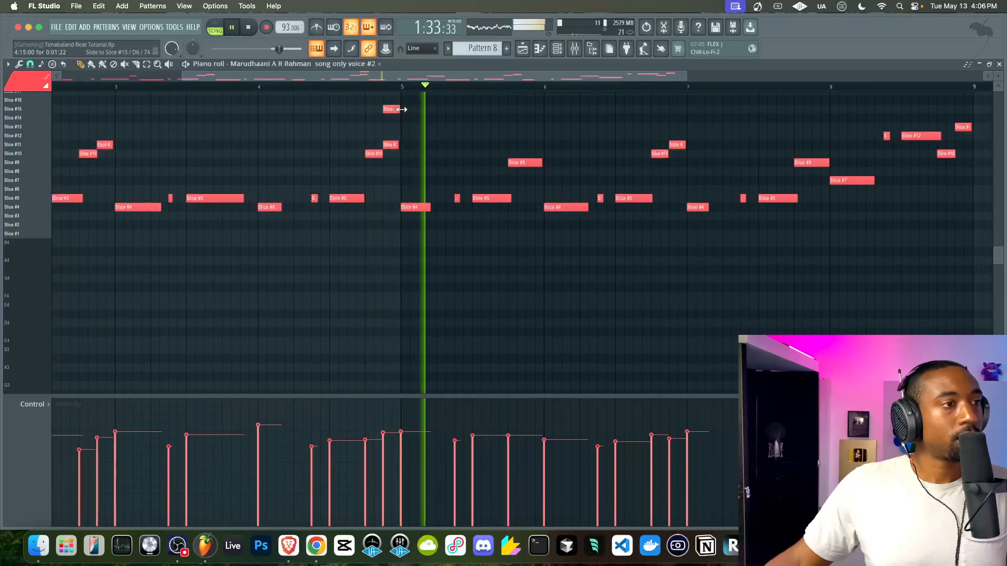
Add a second slide note at 7:15:00, lower it from Slice #15 to Slice #4 and save the project.
scroll(399, 108, down, 3)
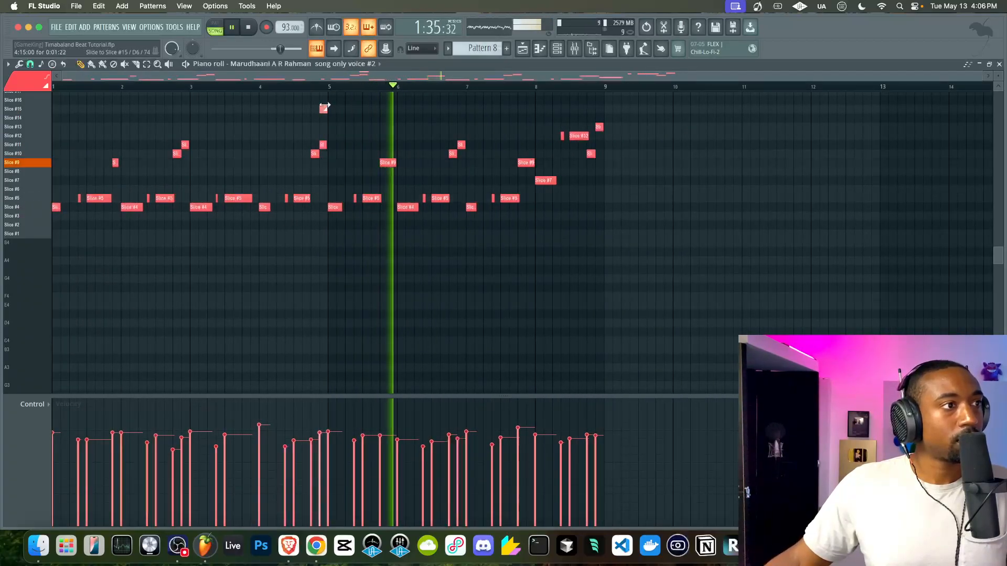
drag(539, 116, 526, 105)
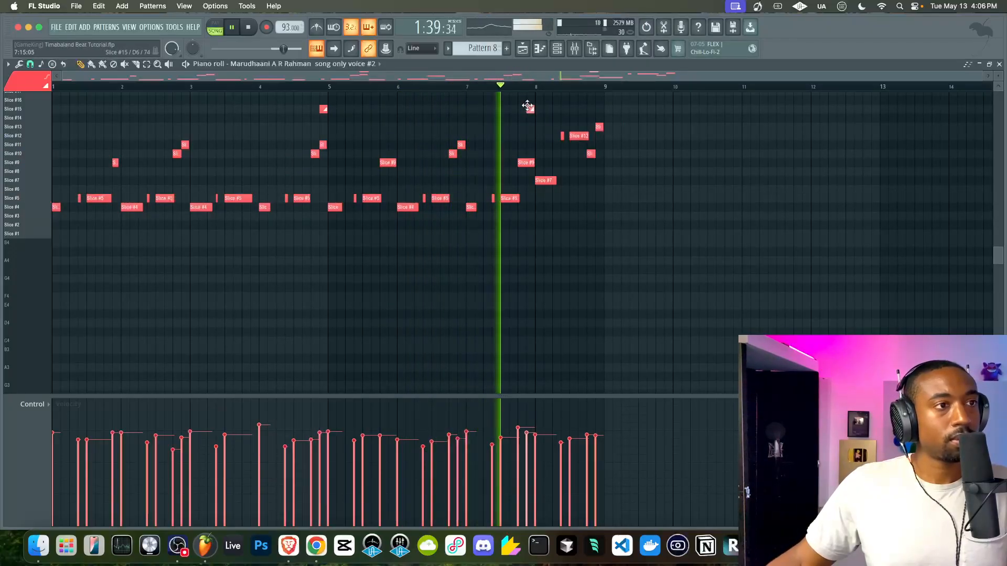
drag(528, 107, 528, 206)
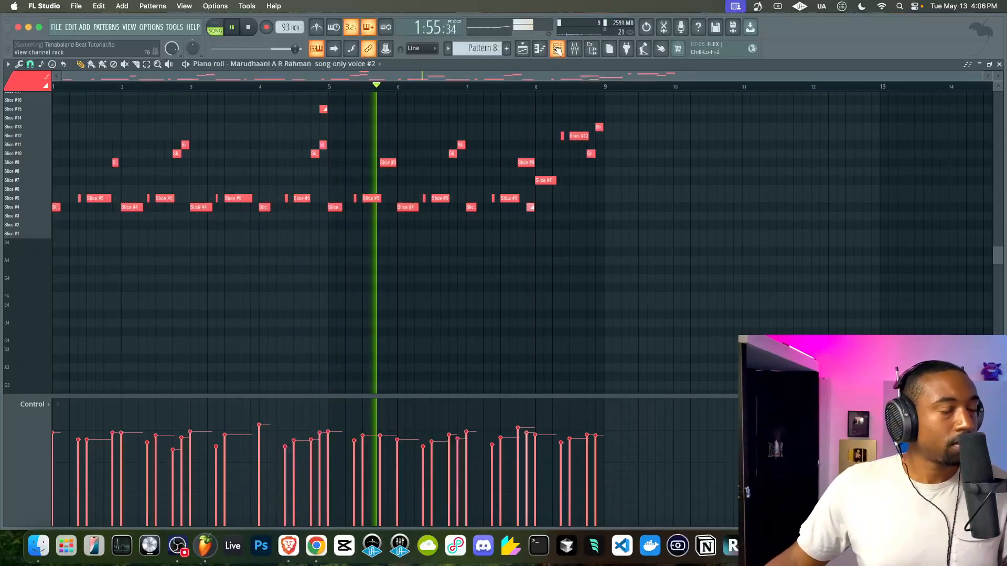
scroll(540, 164, up, 3)
key(super+s)
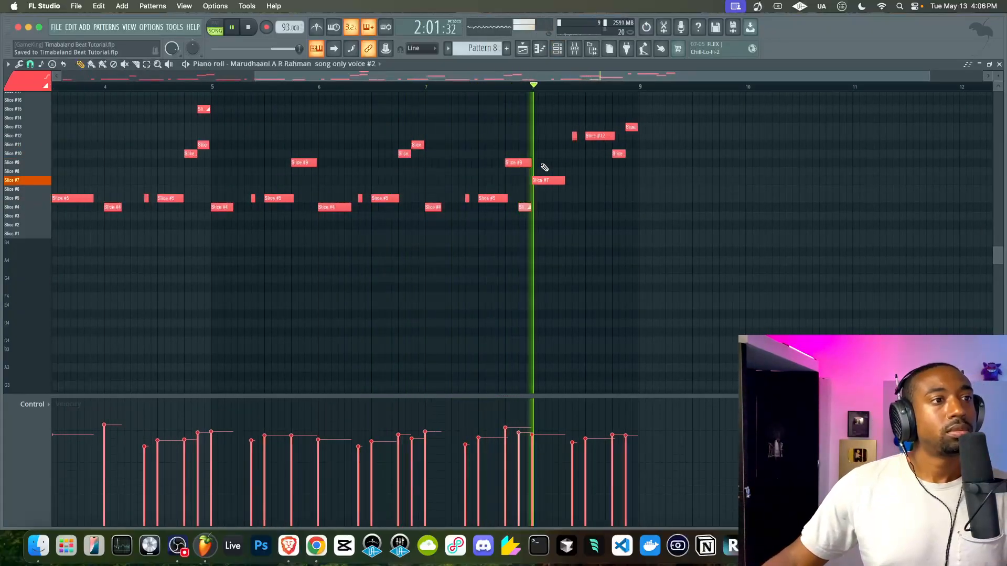
Mute the MIC mixer track and restart playback of the last section.
key(F9)
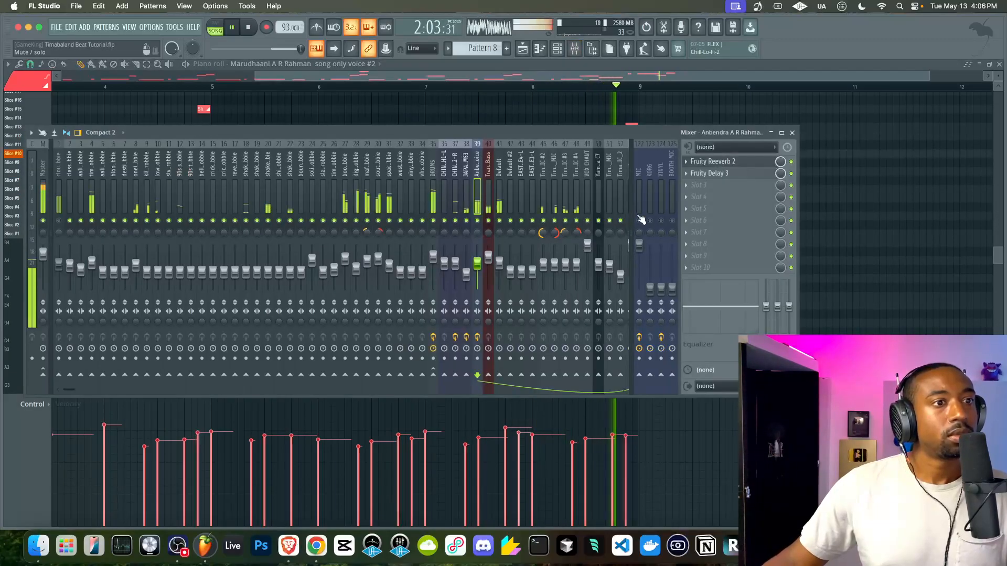
key(space)
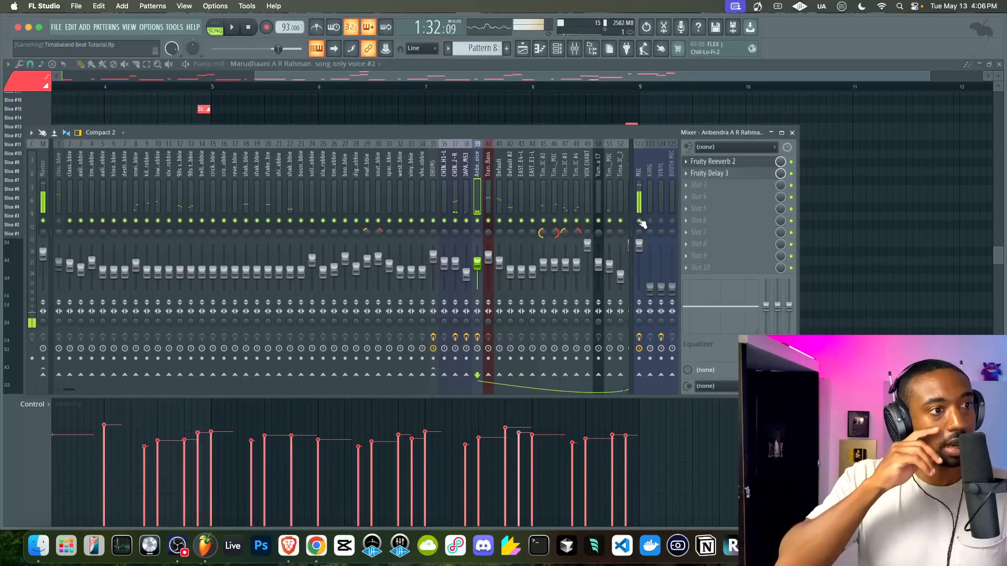
click(639, 221)
key(space)
key(F9)
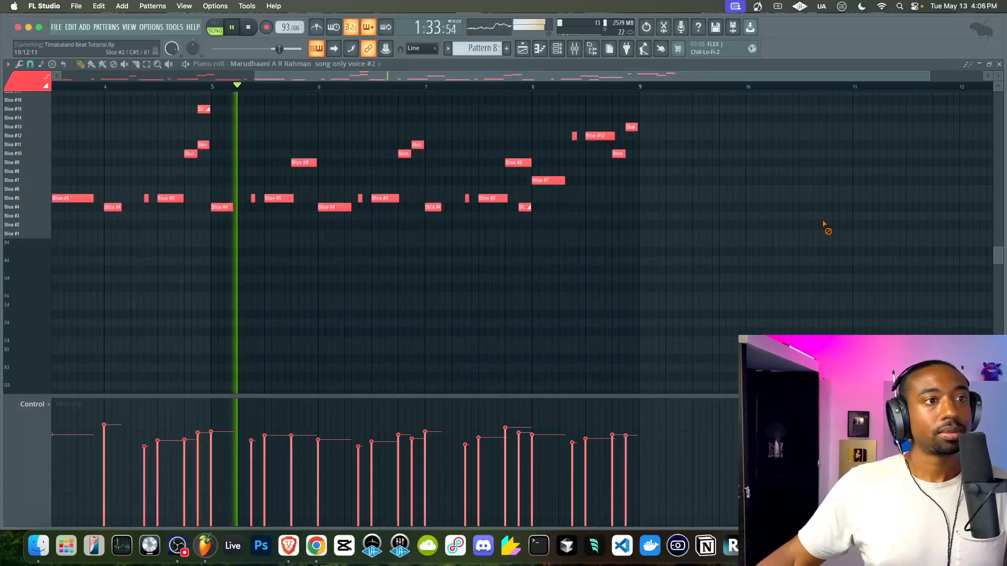
key(F9)
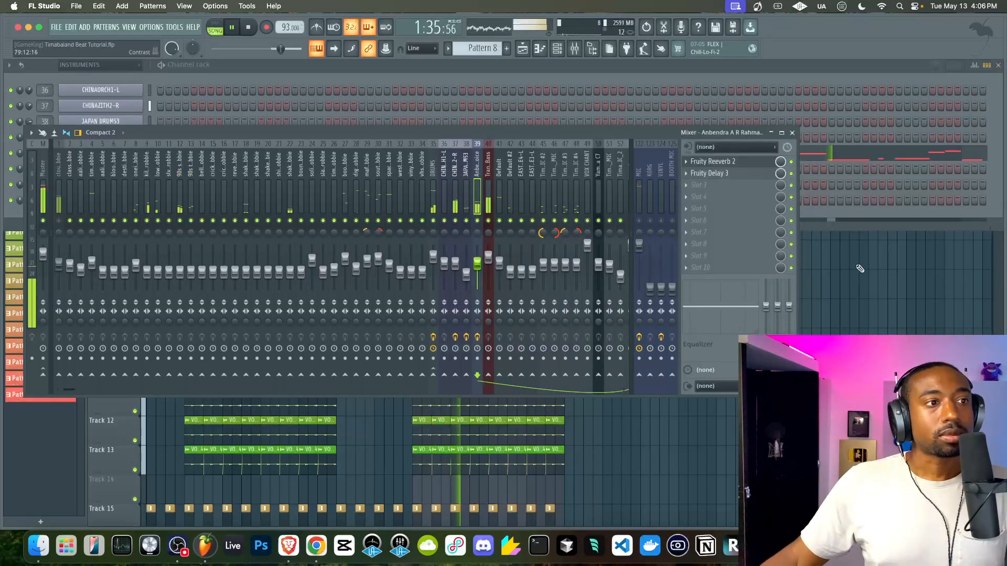
Merge the last section's two Pattern 4 clips on the Rhythm track into a new pattern and open its cloudy kick notes.
key(F5)
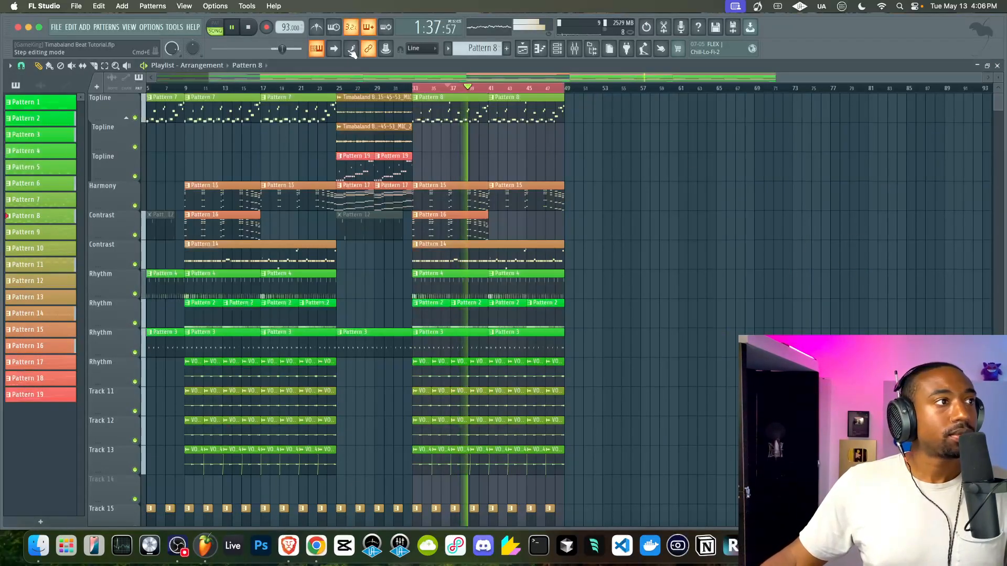
scroll(481, 183, down, 1)
drag(428, 253, 512, 253)
key(super+g)
double_click(498, 253)
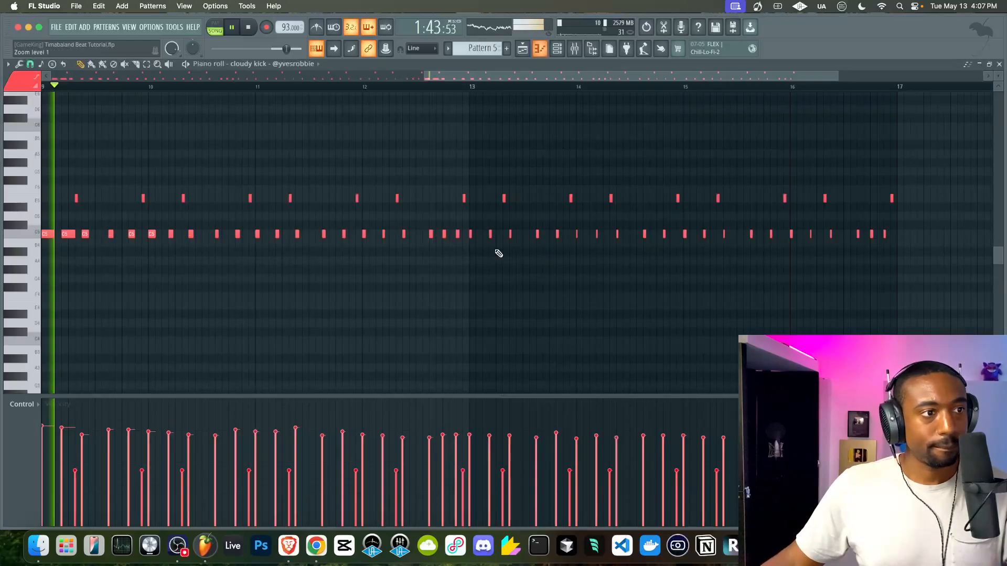
Show the DRUMS channels, check the mixer, and cut all cloudy kick notes from Pattern 5.
key(F6)
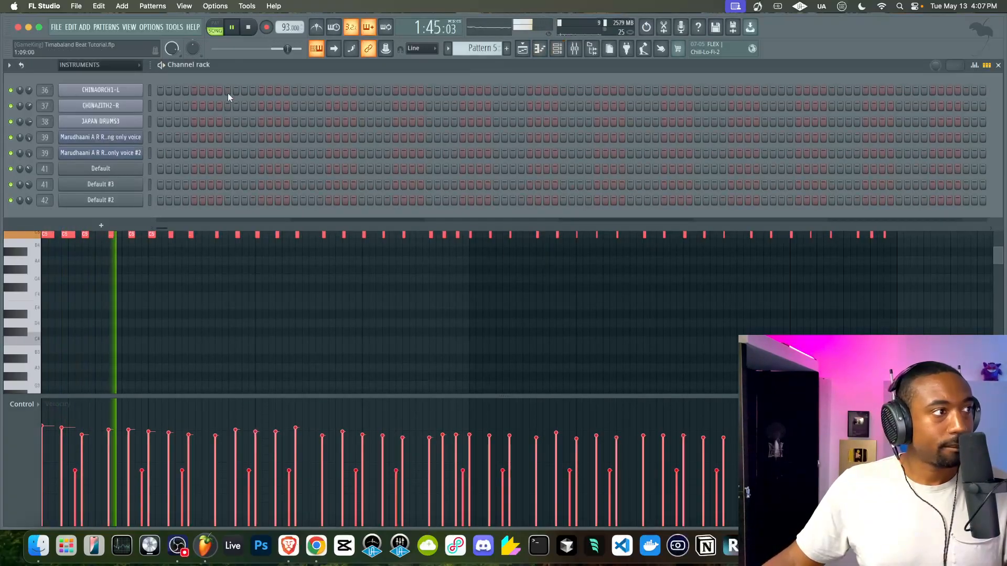
click(137, 66)
click(99, 105)
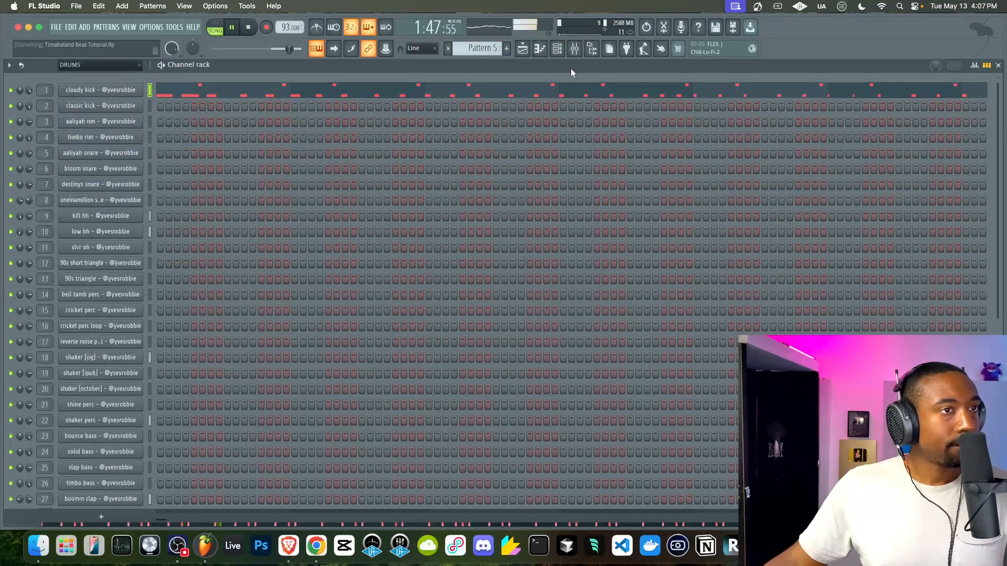
click(576, 52)
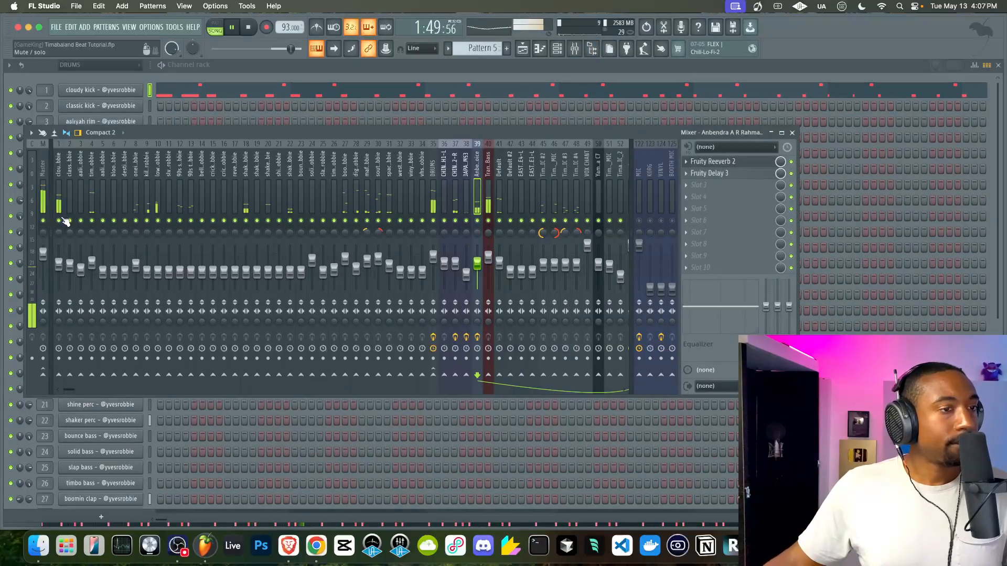
key(F9)
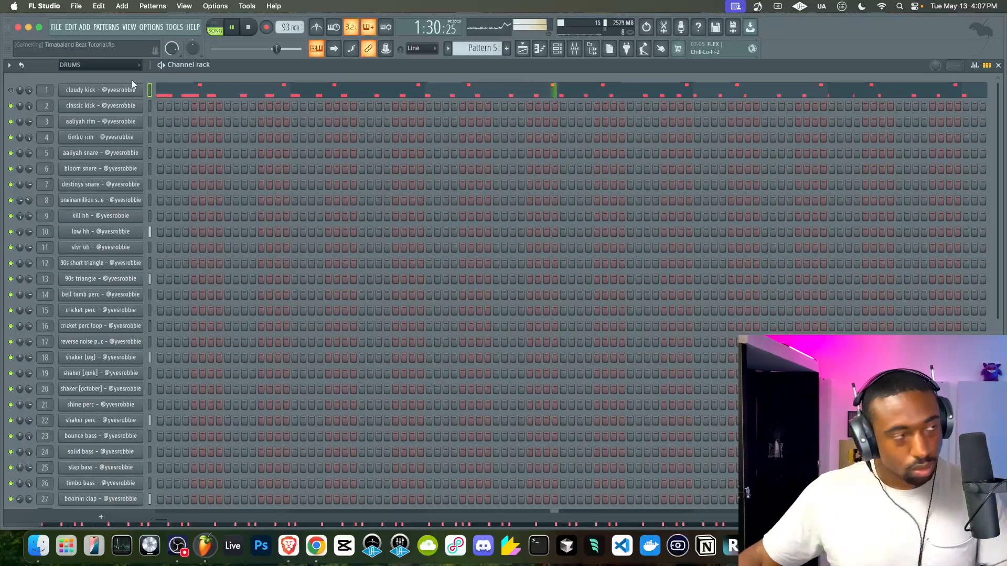
key(super+x)
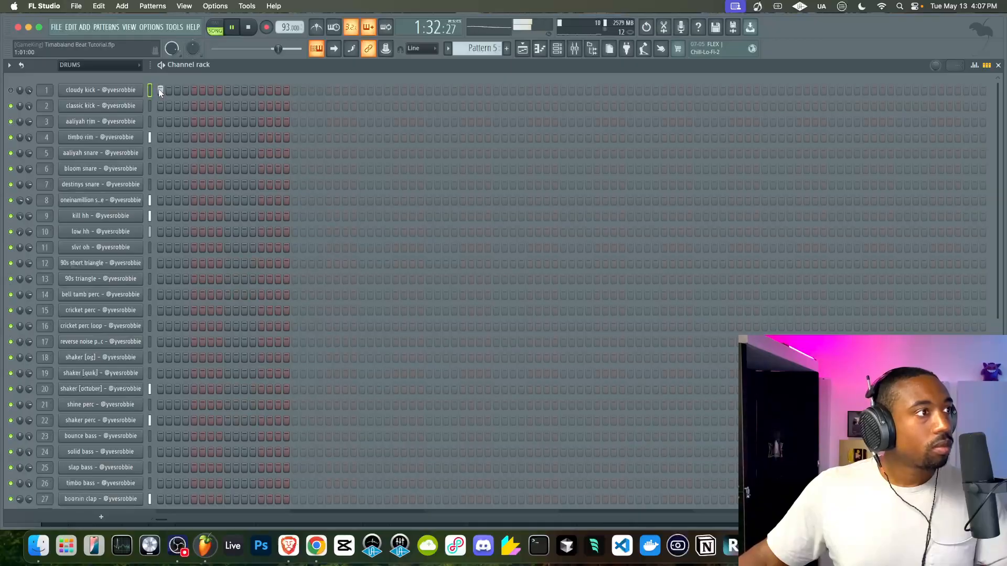
Program the cloudy kick in Pattern 5 on steps 1, 4 and 7.
click(186, 89)
click(211, 90)
click(219, 89)
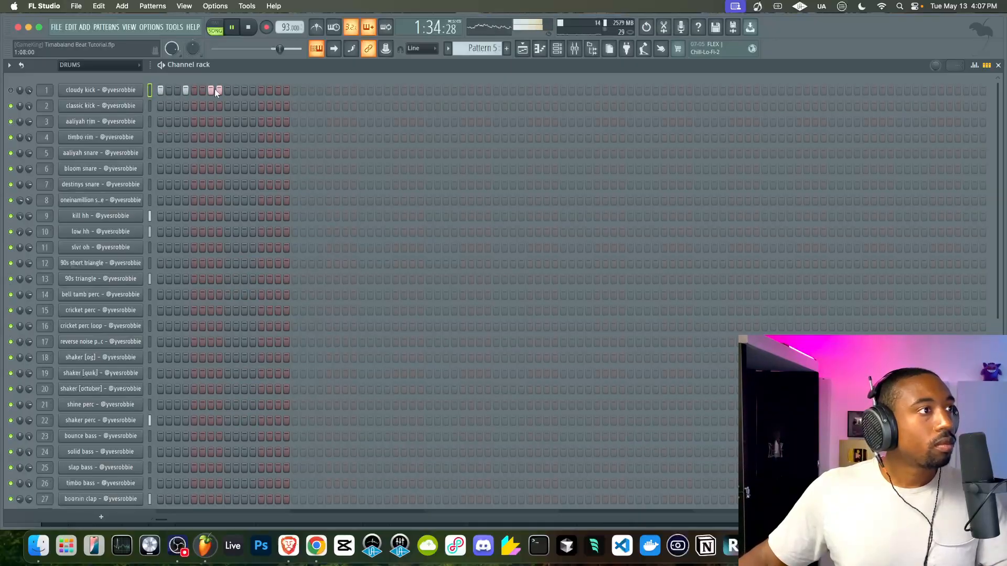
click(218, 89)
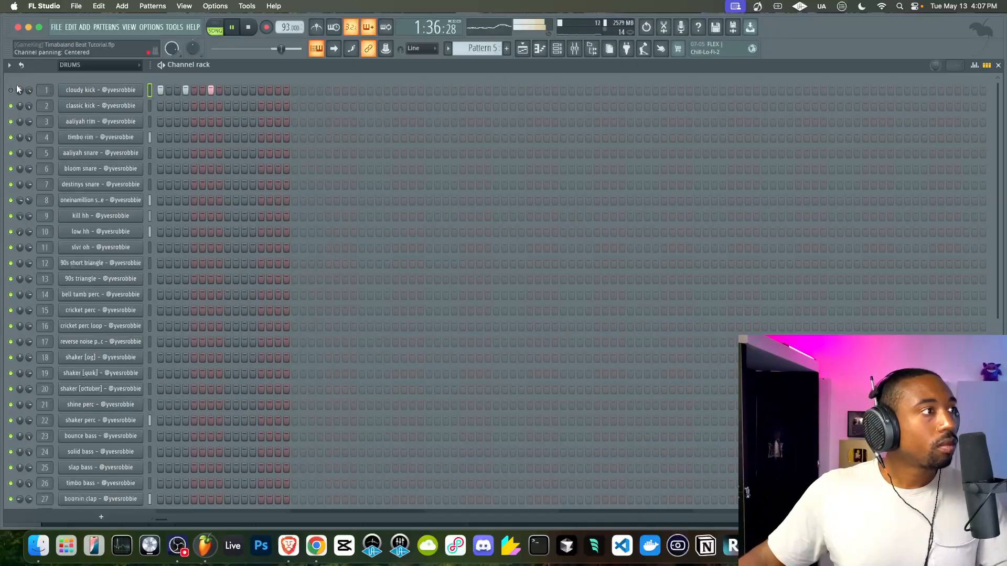
Fill bars 33 to 49 of the Rhythm track with back-to-back Pattern 5 clips while the section plays.
click(522, 48)
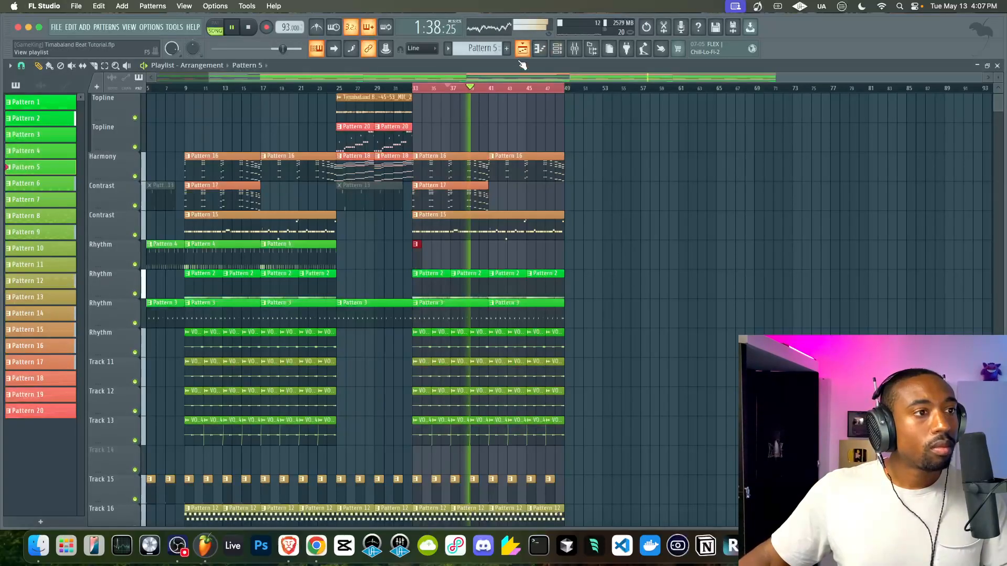
key(space)
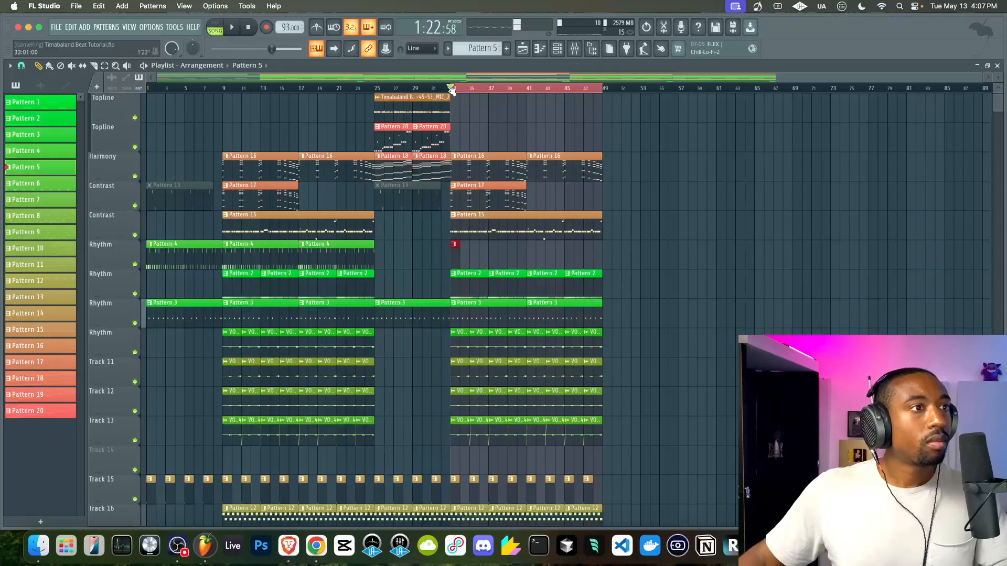
key(space)
drag(455, 259, 540, 261)
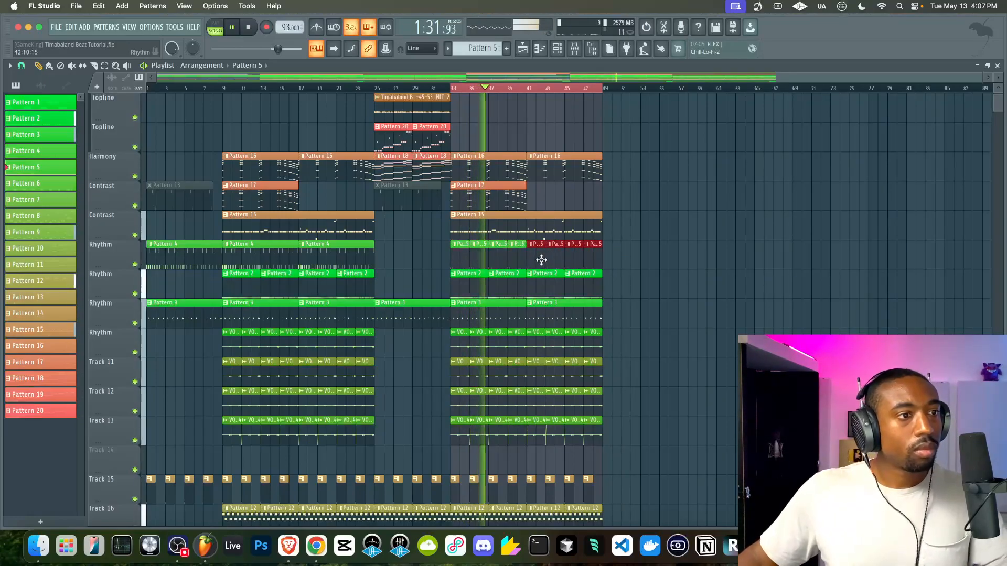
super+click(632, 269)
Inspect Pattern 4's cloudy kick notes in the piano roll and return to the playlist.
scroll(320, 250, up, 2)
double_click(333, 248)
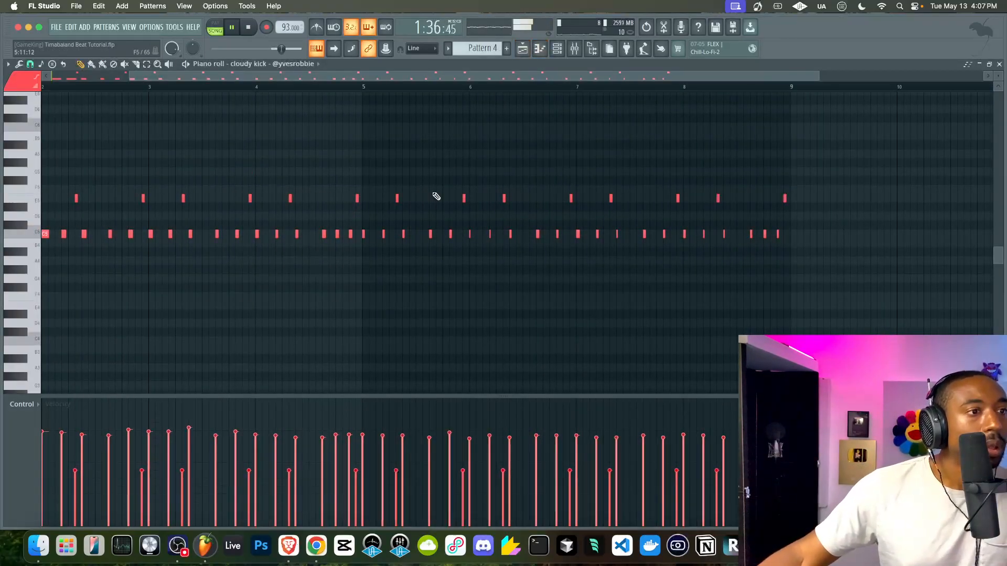
scroll(438, 197, down, 3)
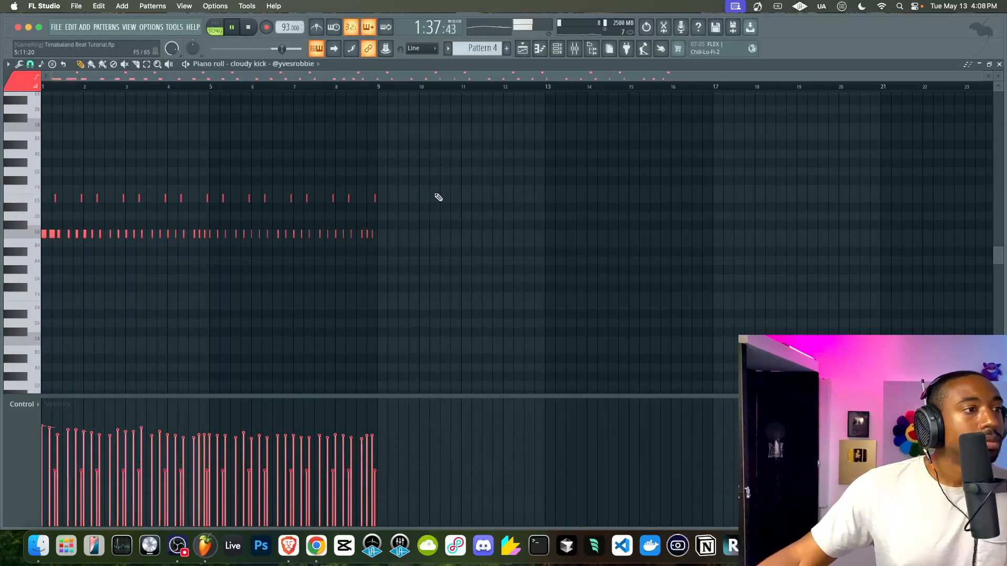
click(522, 49)
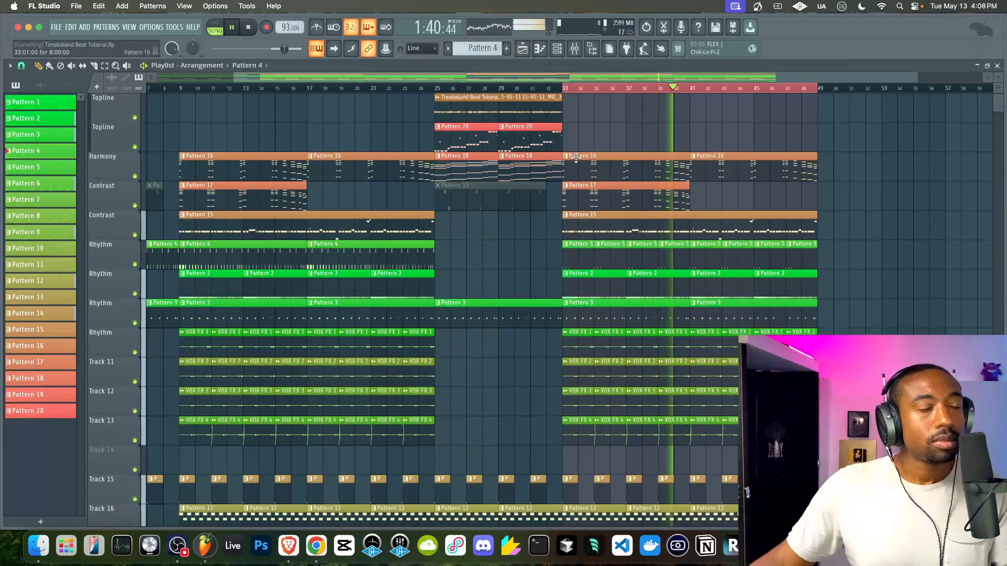
Review the last section's arrangement and the mixer levels, clear the loop selection, and play the song from the beginning.
scroll(668, 163, right, 5)
scroll(451, 191, down, 2)
click(451, 192)
scroll(451, 192, down, 3)
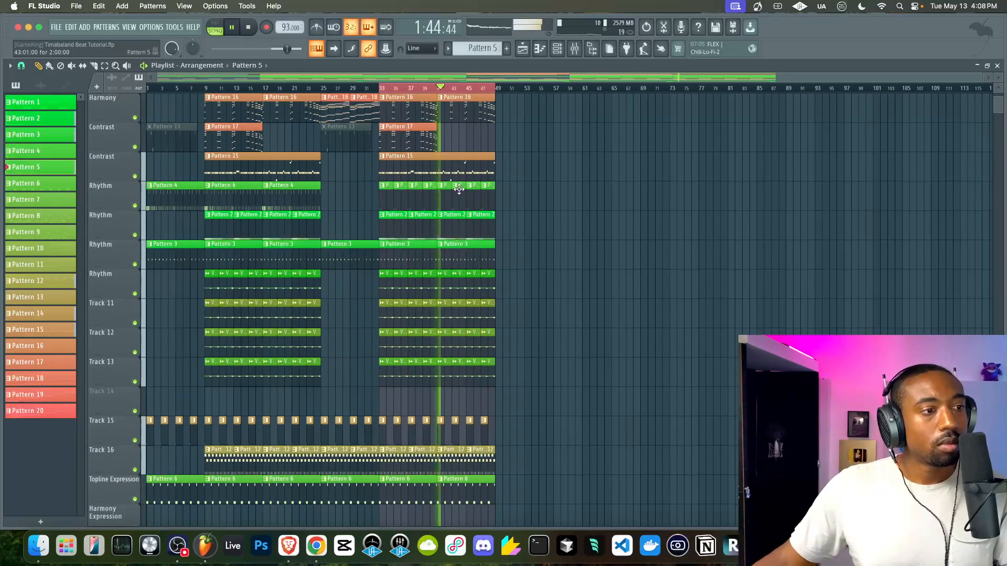
scroll(466, 156, up, 3)
scroll(466, 156, right, 2)
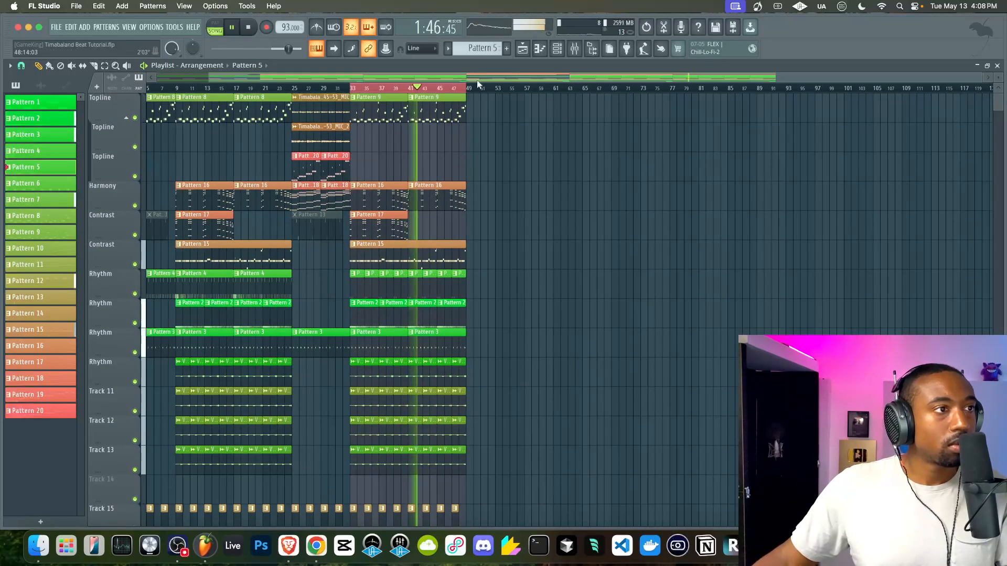
click(574, 48)
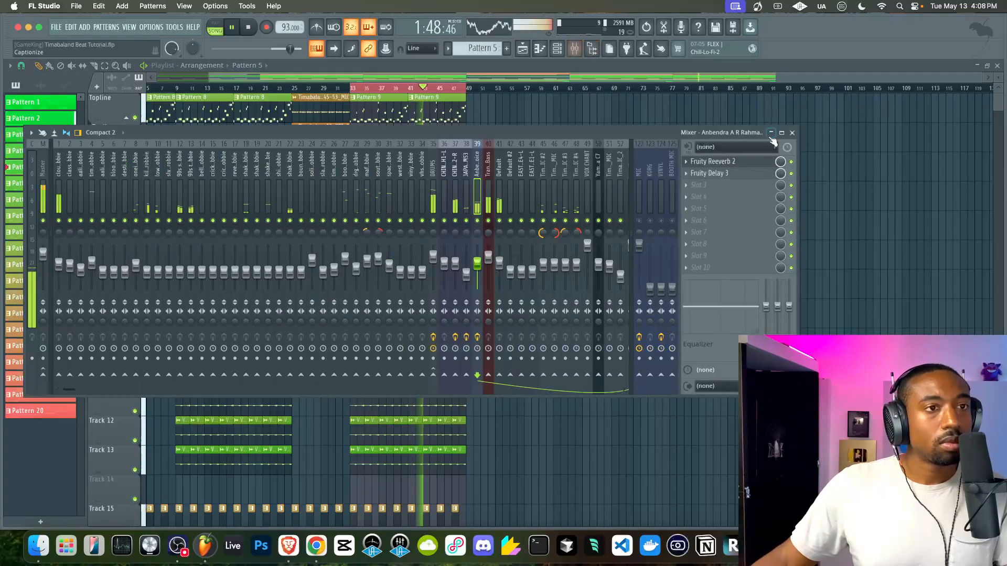
key(F9)
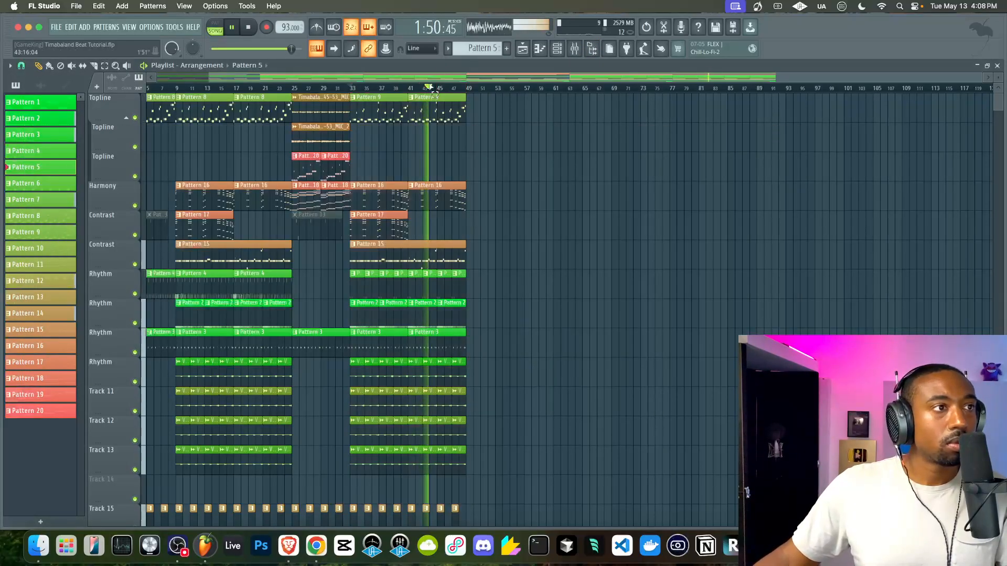
click(250, 31)
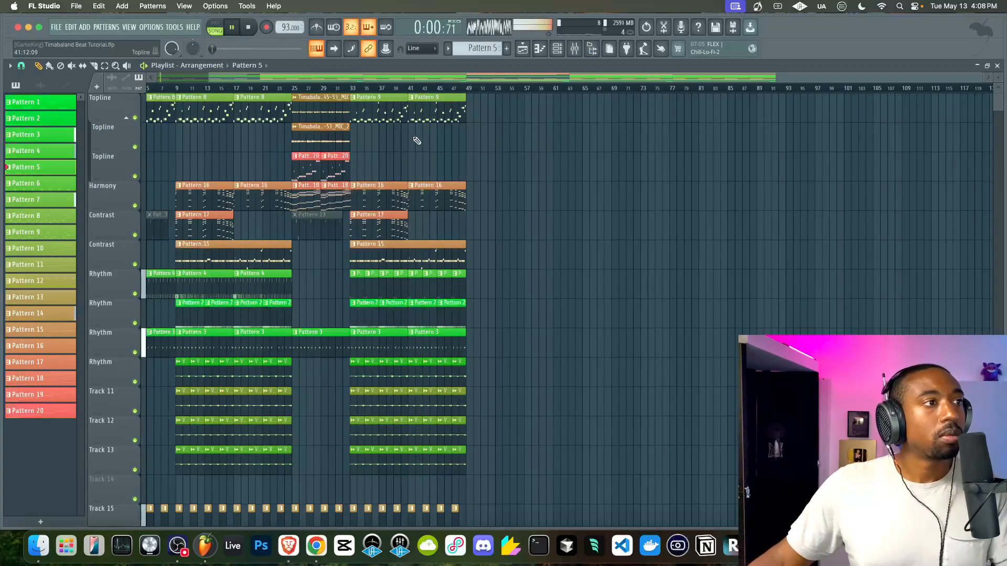
Delete the upper row of E5 notes from Pattern 4's cloudy kick and close the piano roll.
double_click(185, 282)
drag(214, 210, 44, 157)
key(Delete)
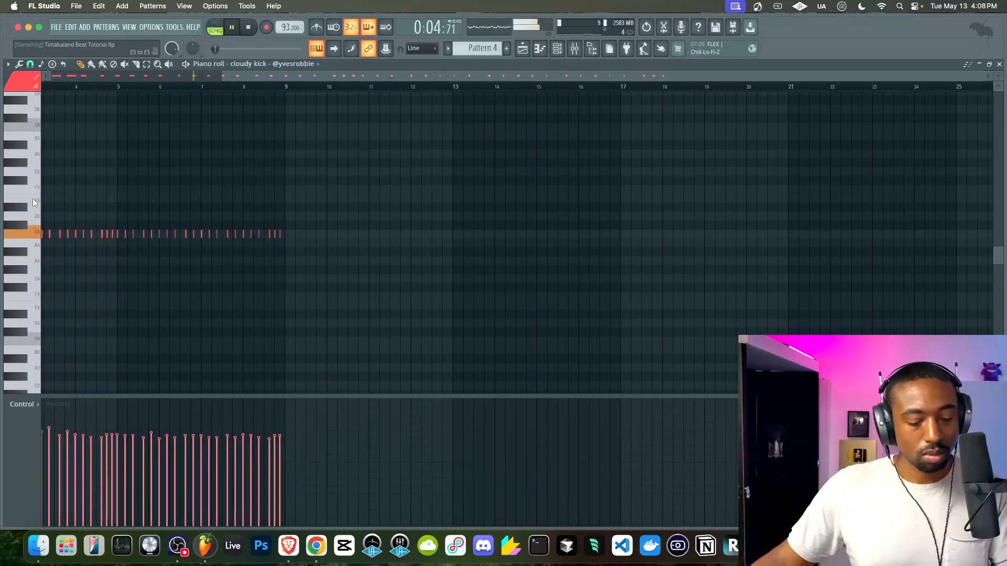
click(999, 64)
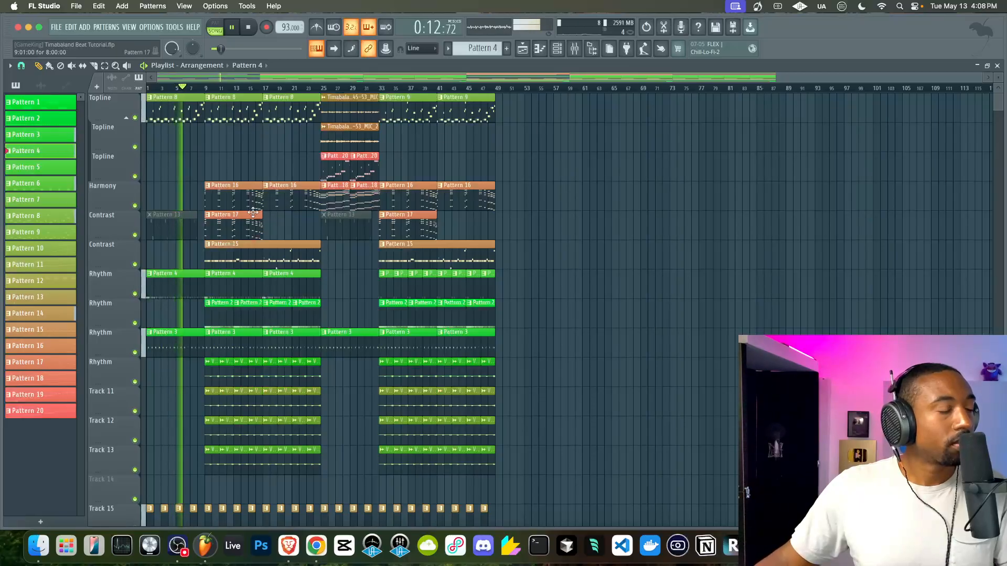
Delete both muted Pattern 13 clips from the Contrast track.
right_click(324, 223)
right_click(159, 222)
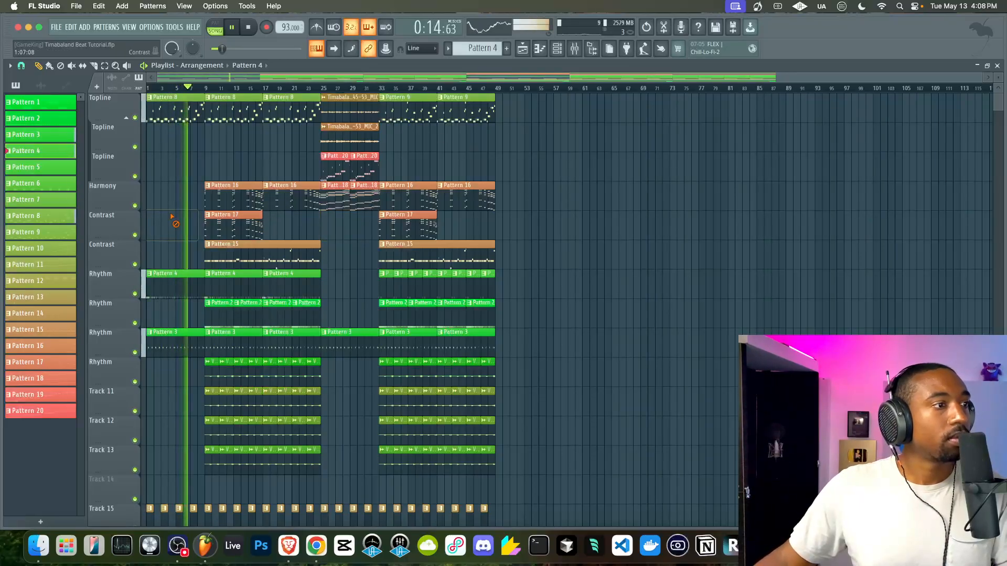
scroll(197, 222, down, 1)
scroll(197, 222, up, 1)
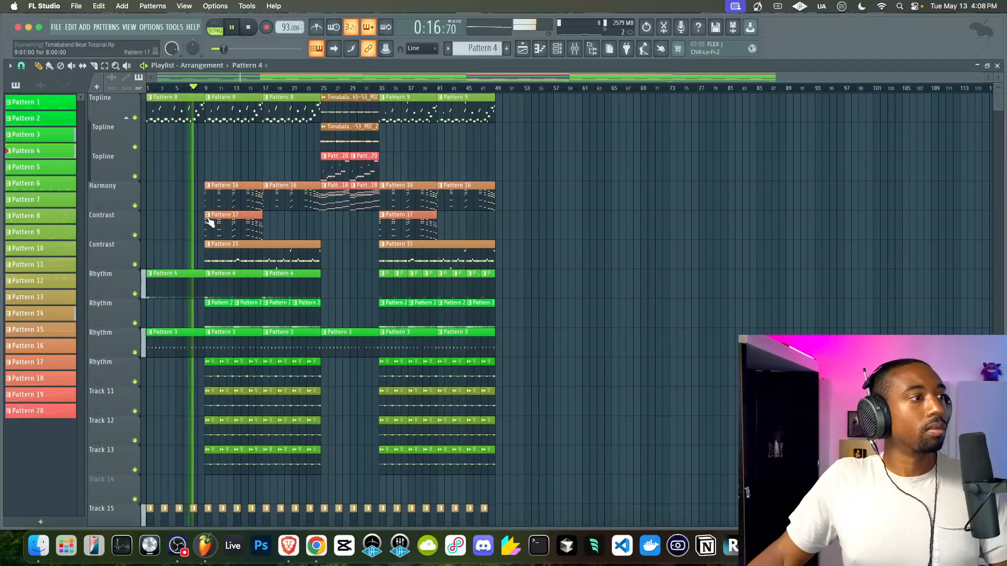
Insert a new track above the Contrast track that holds the Pattern 17 clips and rename it Harmony.
right_click(107, 225)
click(128, 451)
right_click(107, 226)
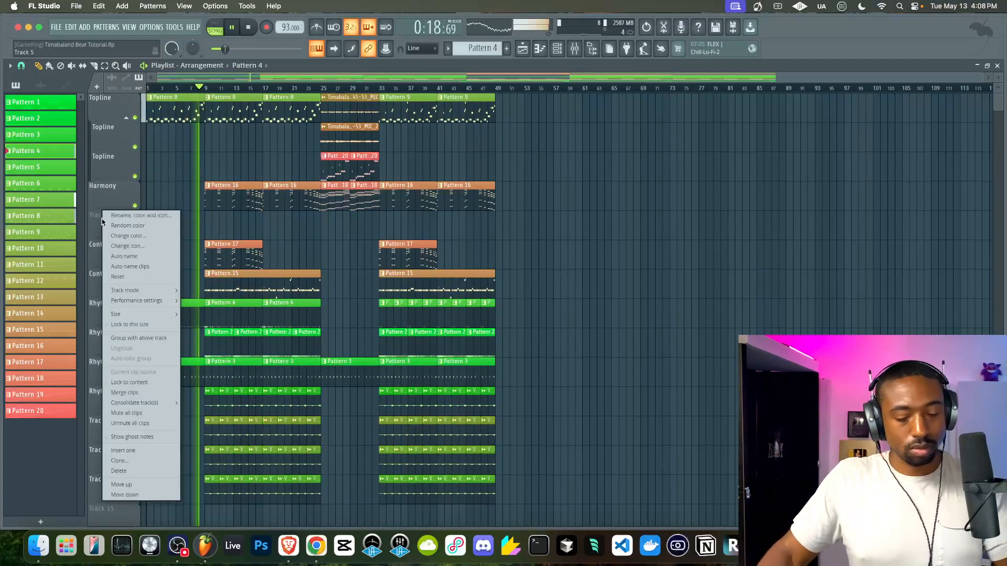
click(145, 215)
text(Harmony)
key(Return)
drag(188, 252, 425, 261)
scroll(425, 261, down, 6)
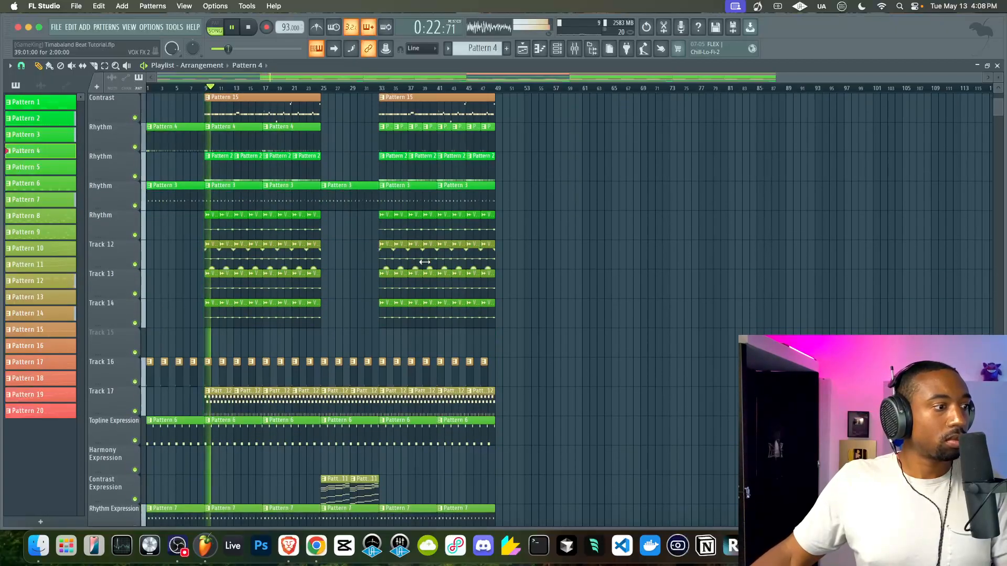
Move the selected Pattern 17 clips down to the Harmony Expression track and save the project.
key(shift+Down)
key(shift+Down)
key(shift+Down)
key(shift+Down)
key(shift+Down)
key(shift+Down)
key(shift+Down)
key(shift+Down)
key(shift+Down)
key(shift+Down)
key(shift+Down)
key(shift+Down)
key(super+s)
Delete the empty second Harmony track above the Contrast tracks, confirm the deletion, and return to the playlist.
scroll(424, 261, up, 6)
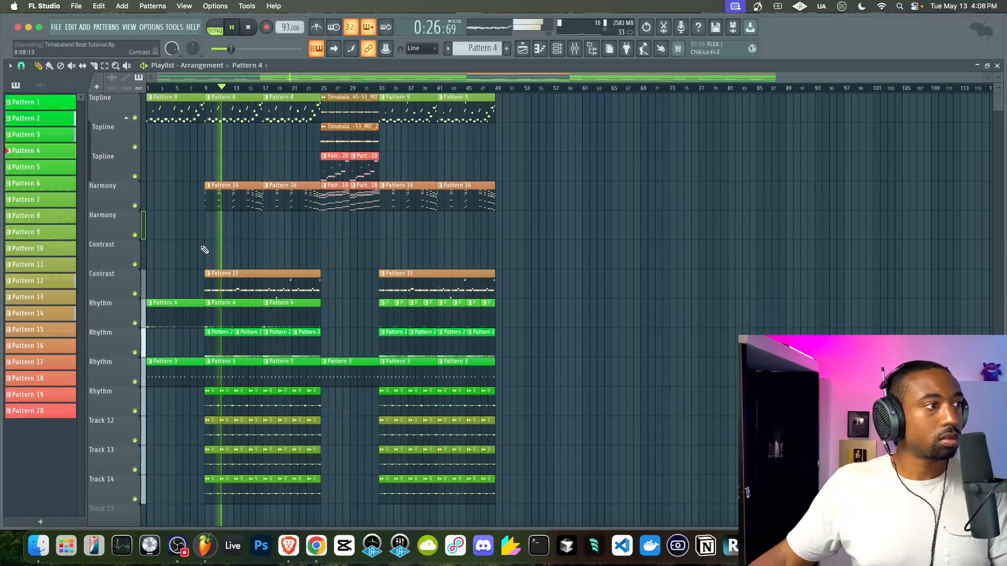
right_click(119, 223)
click(136, 471)
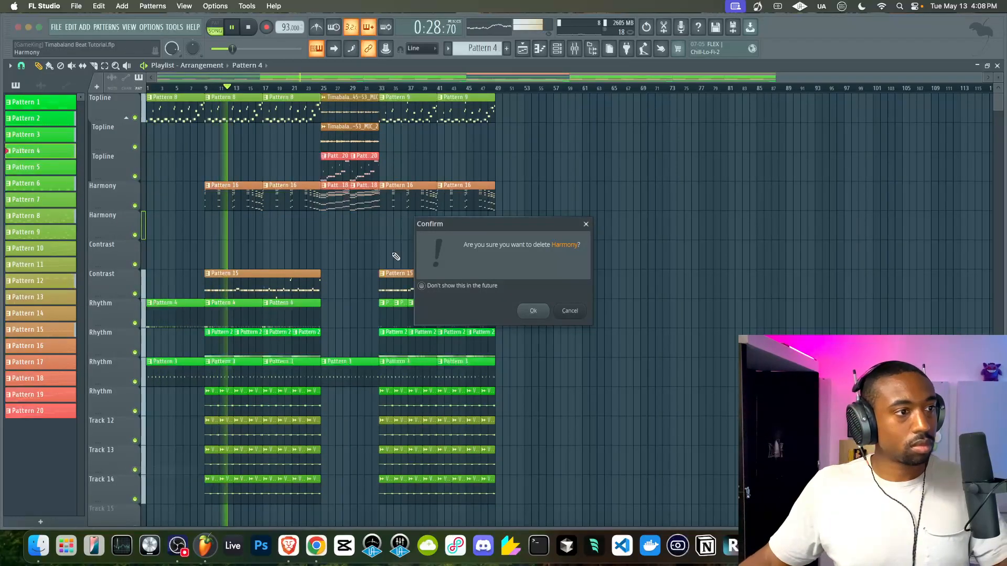
click(530, 307)
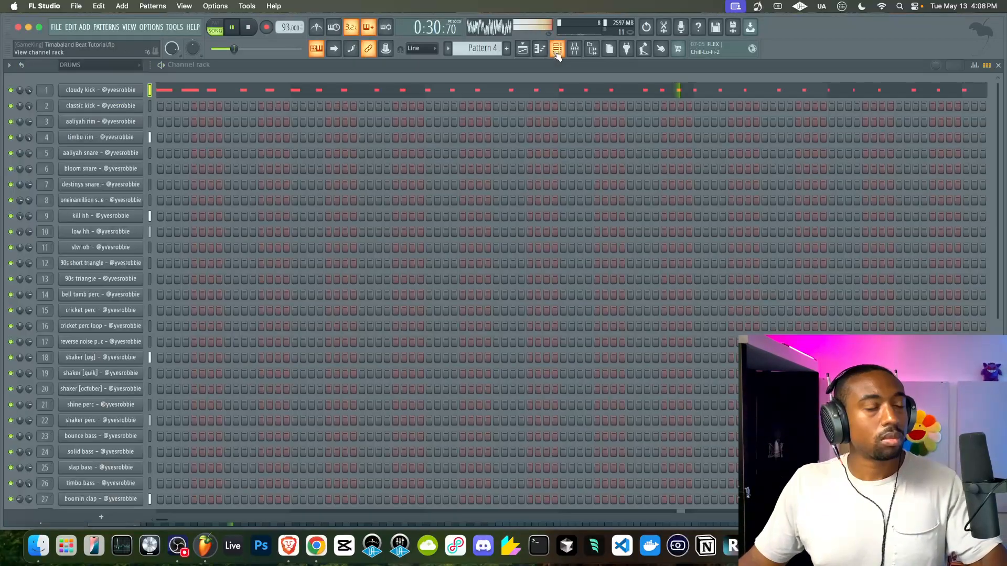
click(557, 49)
click(522, 49)
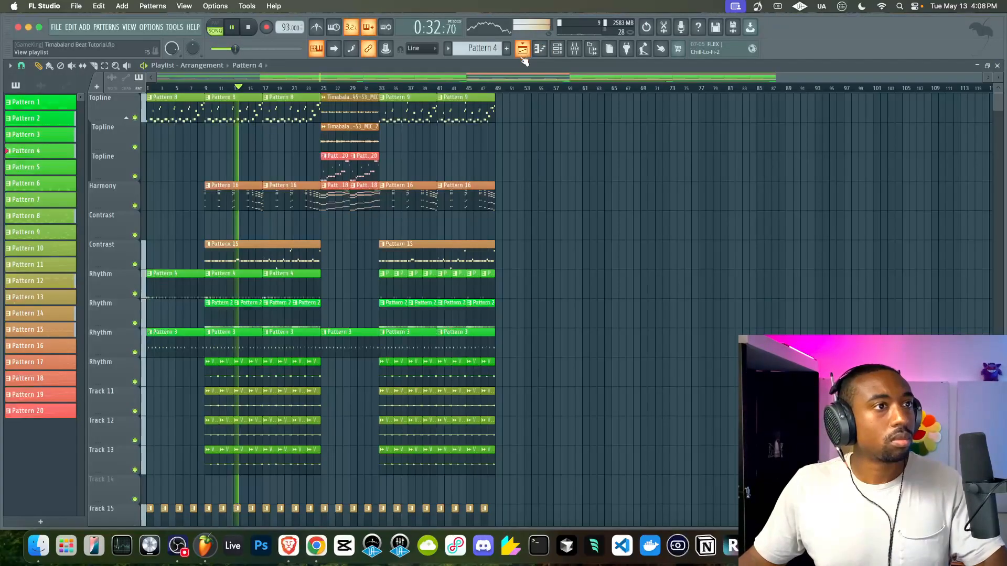
Open Pattern 17 and inspect the Default #2 instrument's channel settings and its mixer track.
scroll(308, 348, down, 8)
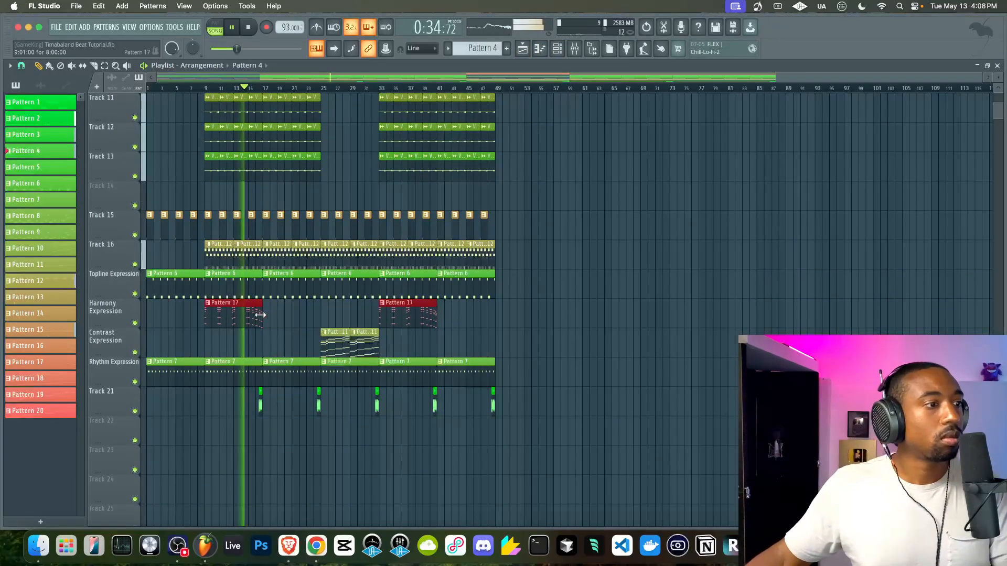
double_click(251, 314)
click(557, 48)
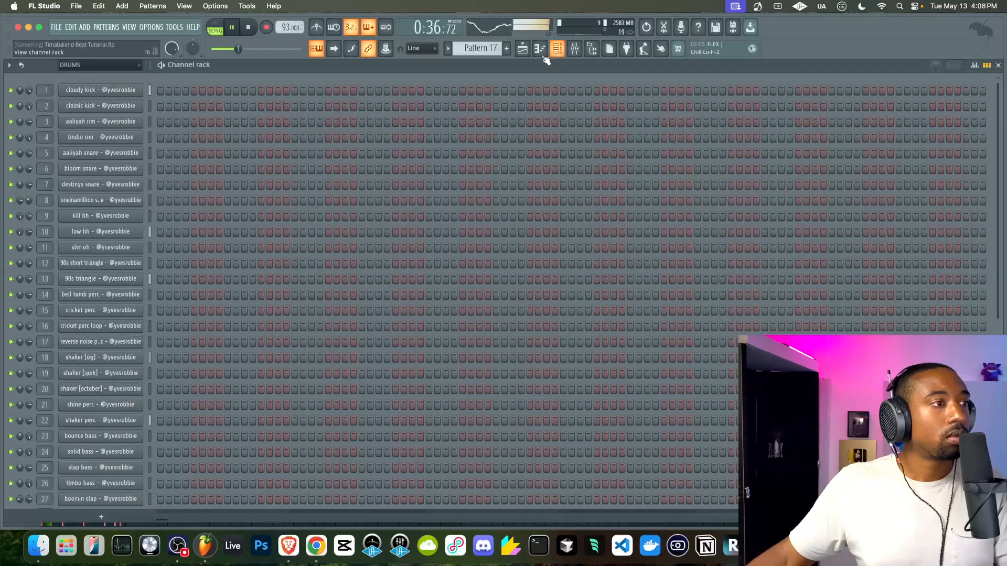
scroll(377, 167, down, 4)
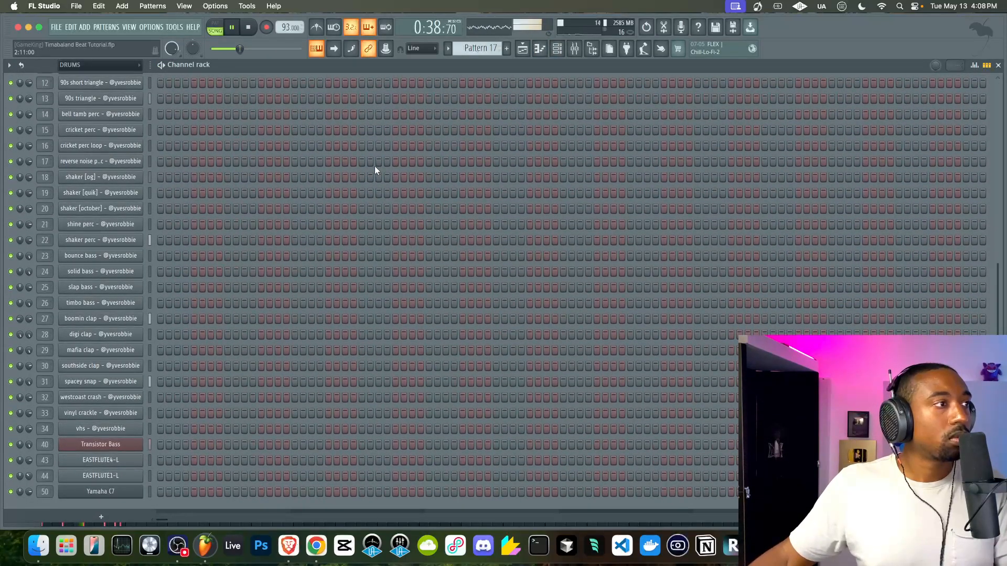
click(117, 67)
click(97, 109)
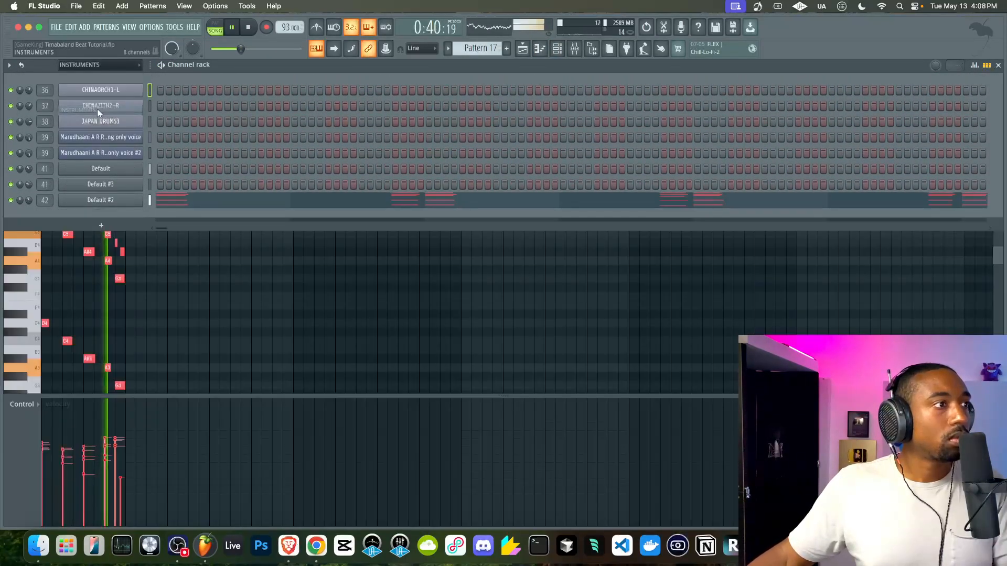
click(140, 199)
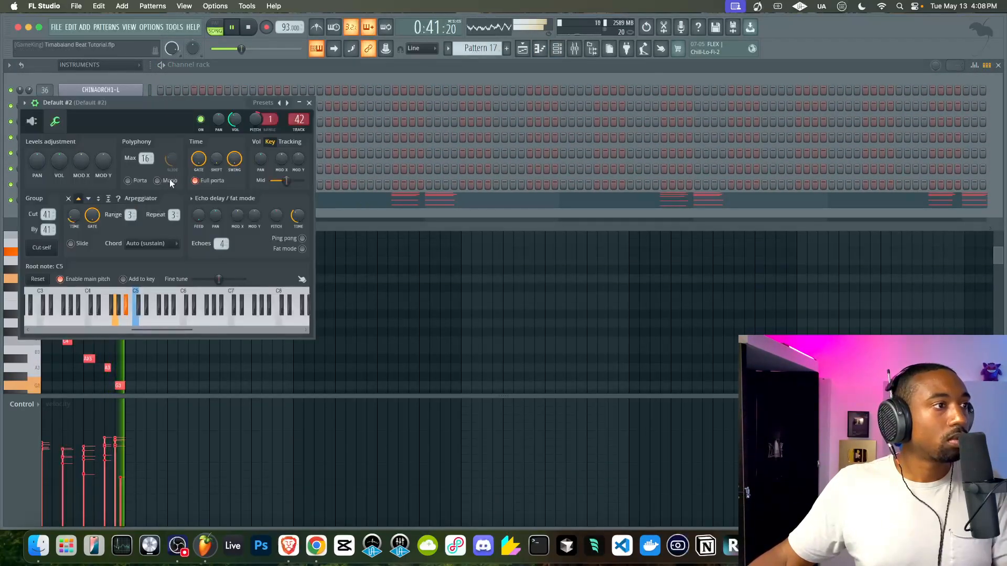
click(308, 103)
click(577, 48)
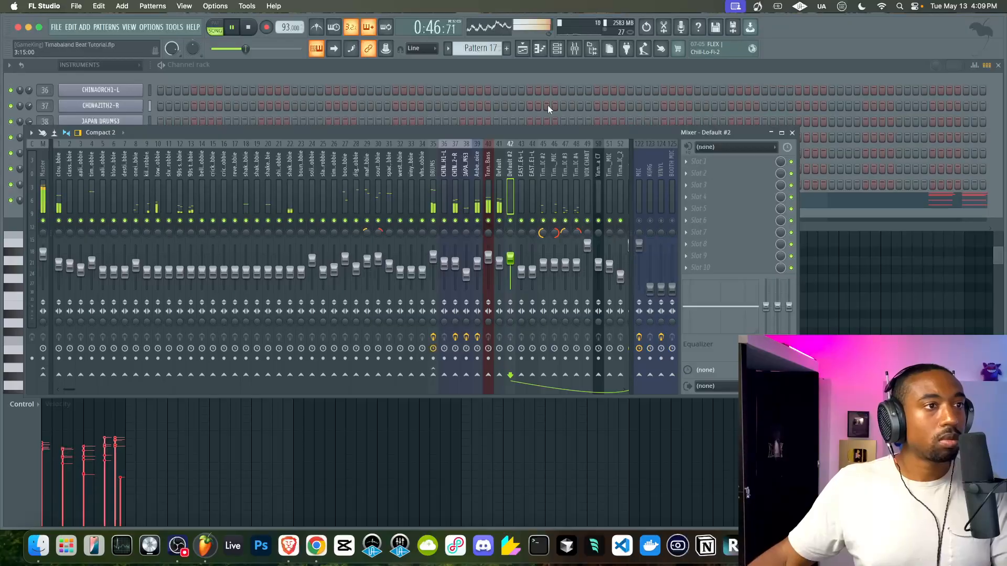
Replay the song from just before bar 9 and watch the mixer levels.
click(522, 48)
click(213, 83)
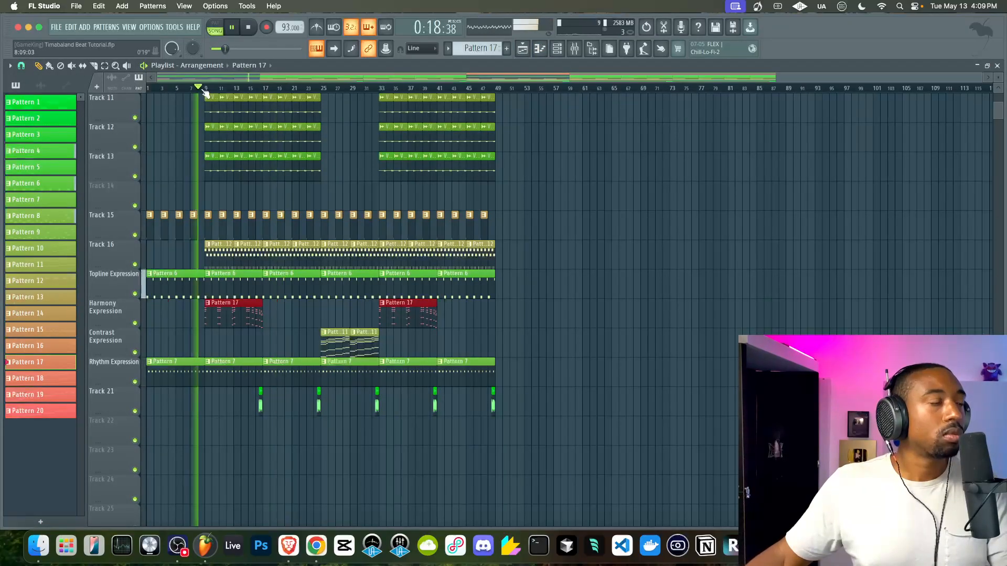
key(F9)
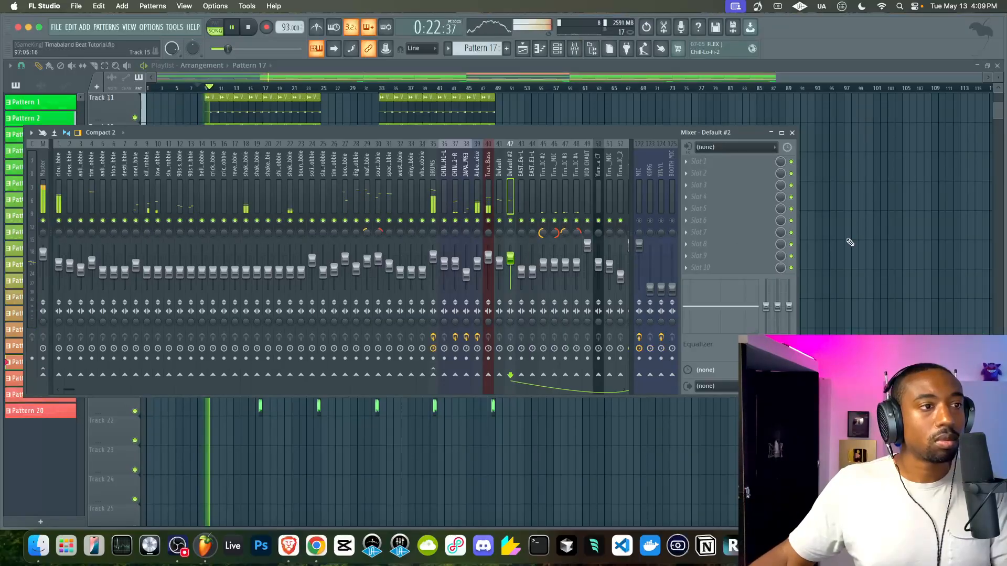
key(F9)
click(575, 48)
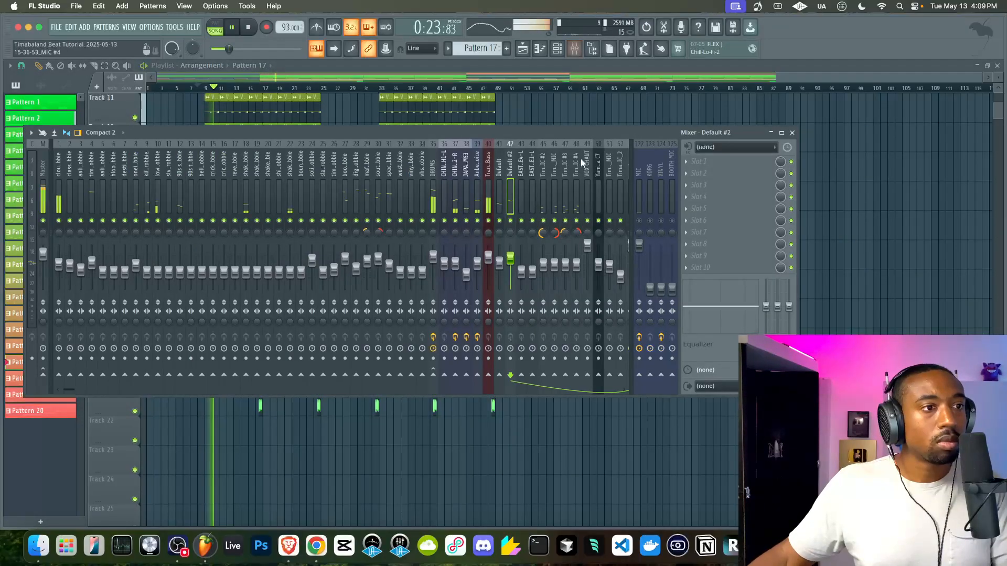
Try a Fruity Stereo Enhancer with left-channel inversion on the Default #2 mixer track, and remove the effect.
click(694, 161)
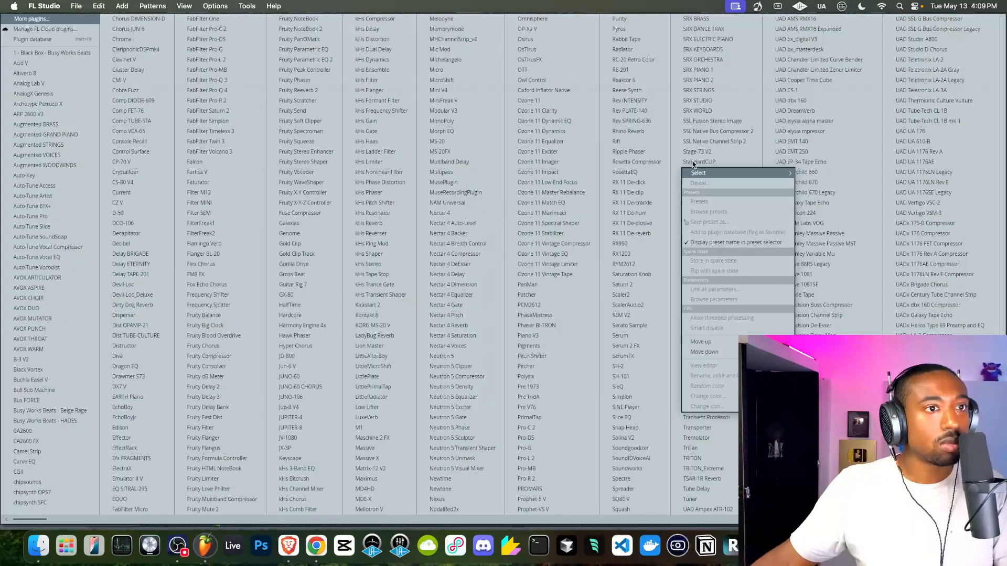
click(296, 151)
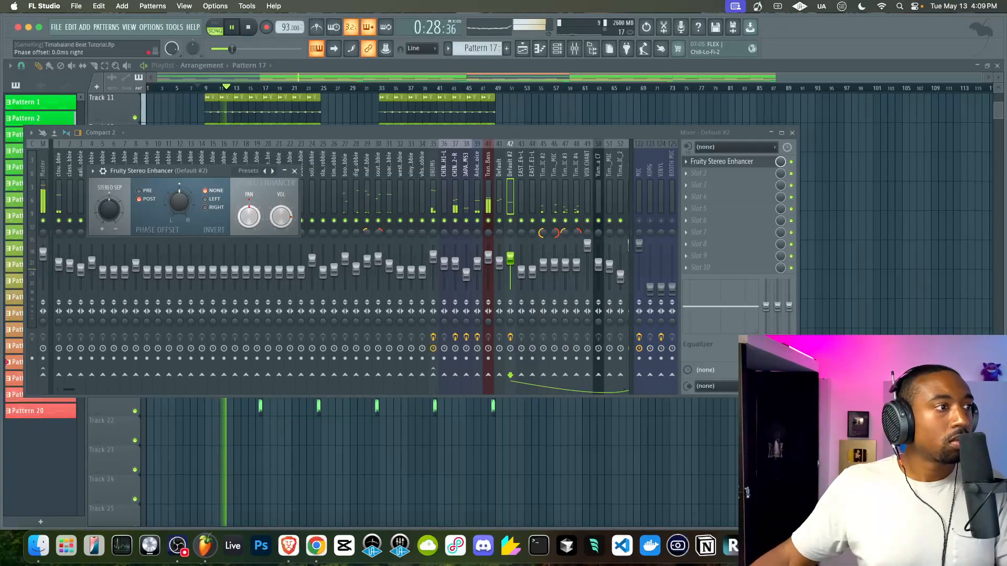
click(212, 200)
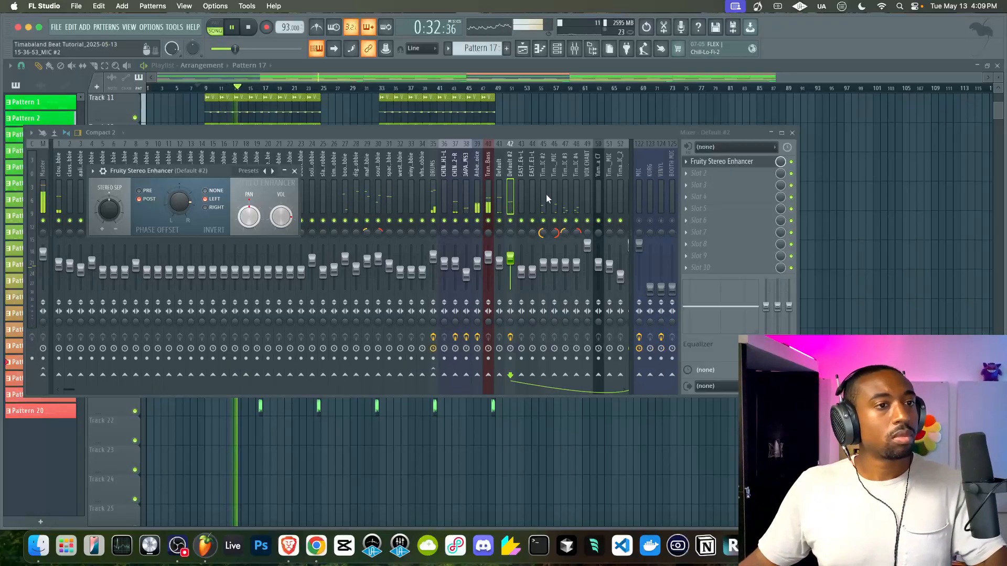
click(687, 162)
click(692, 183)
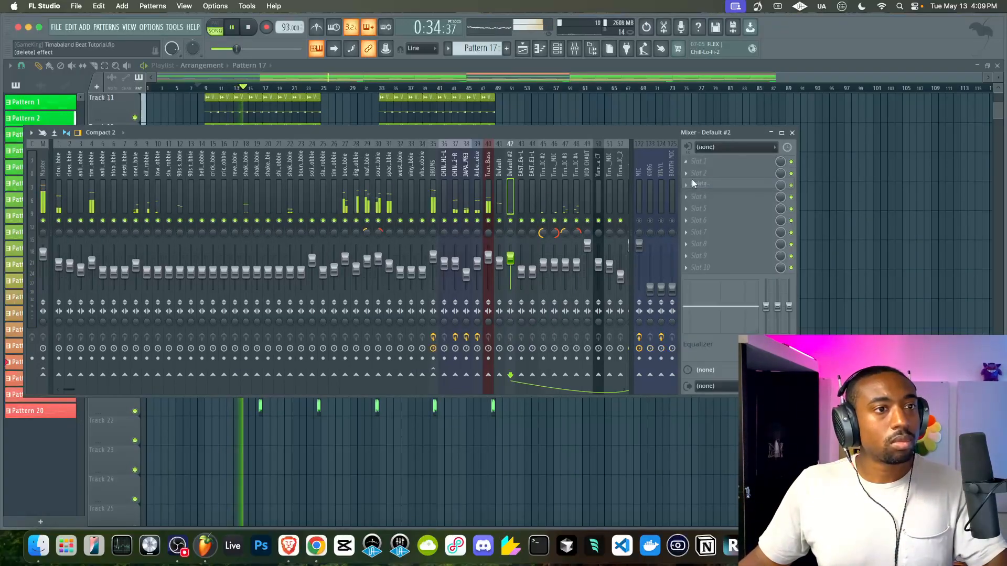
right_click(806, 209)
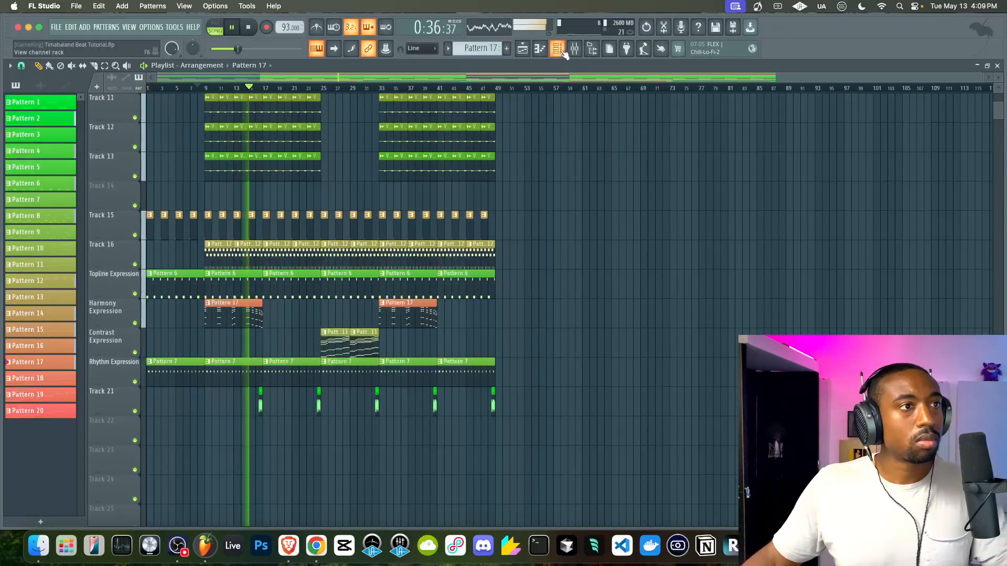
Try a 13% right stereo delay on the cloudy kick sample, and reset the delay.
key(F6)
click(104, 65)
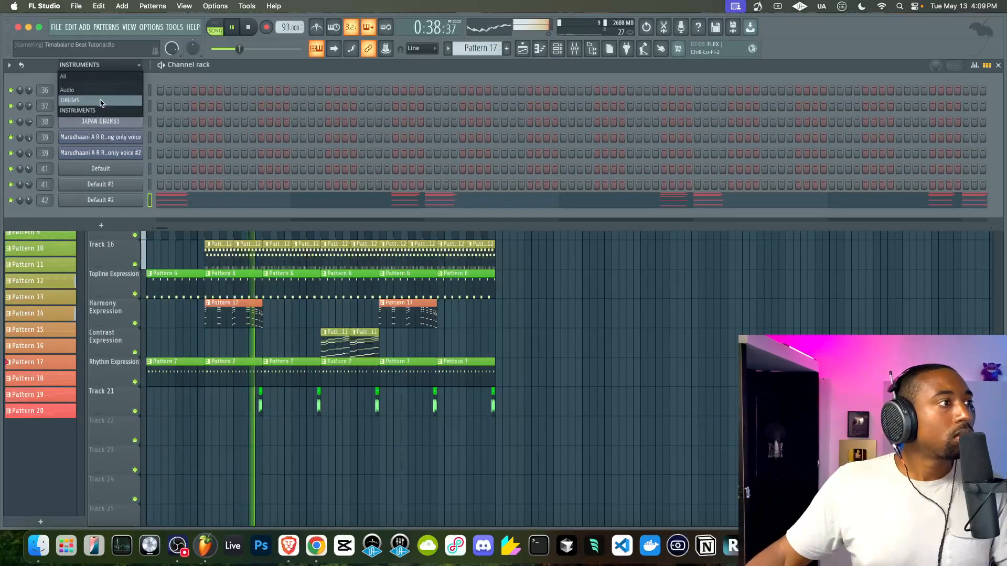
click(69, 100)
click(117, 93)
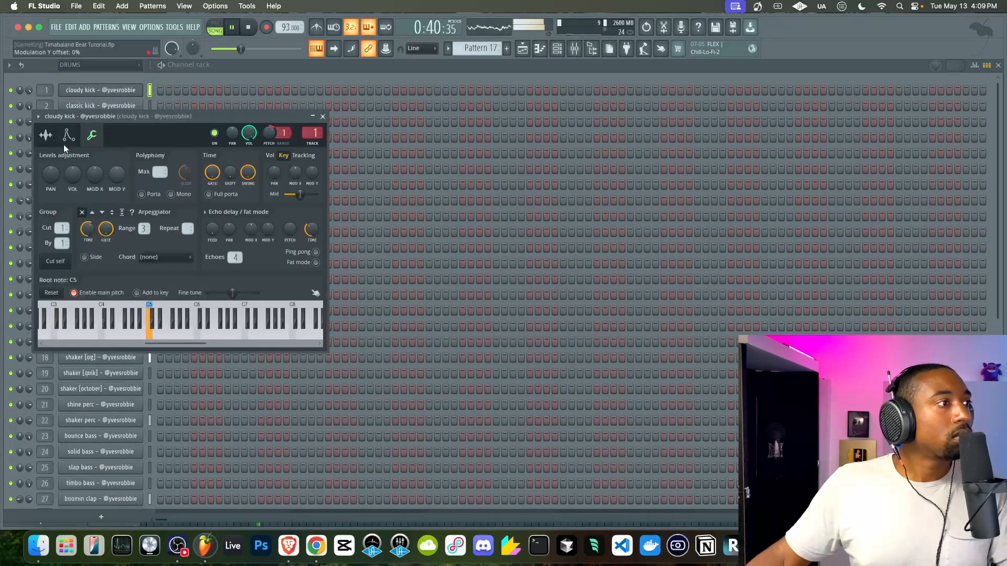
click(46, 135)
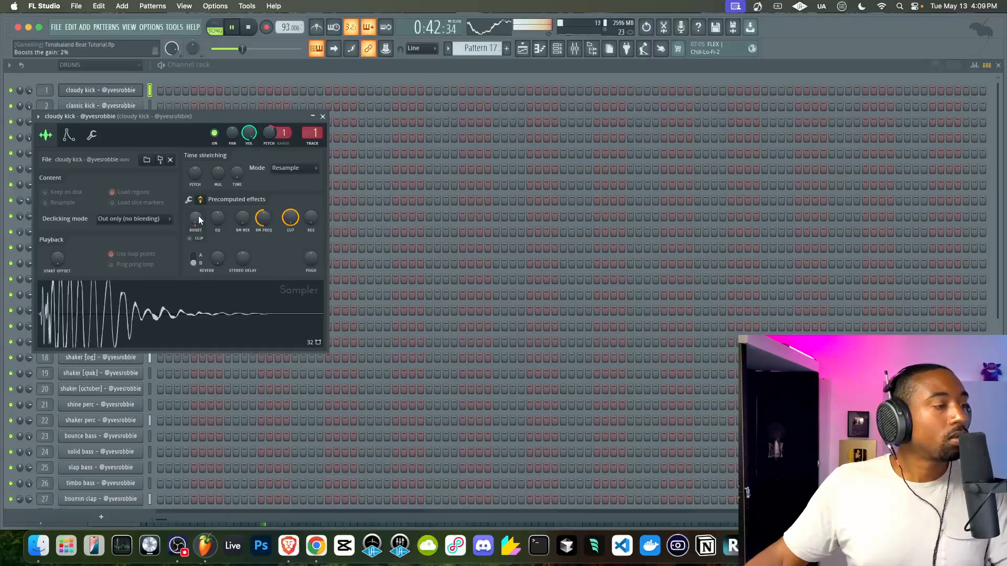
drag(242, 255, 242, 256)
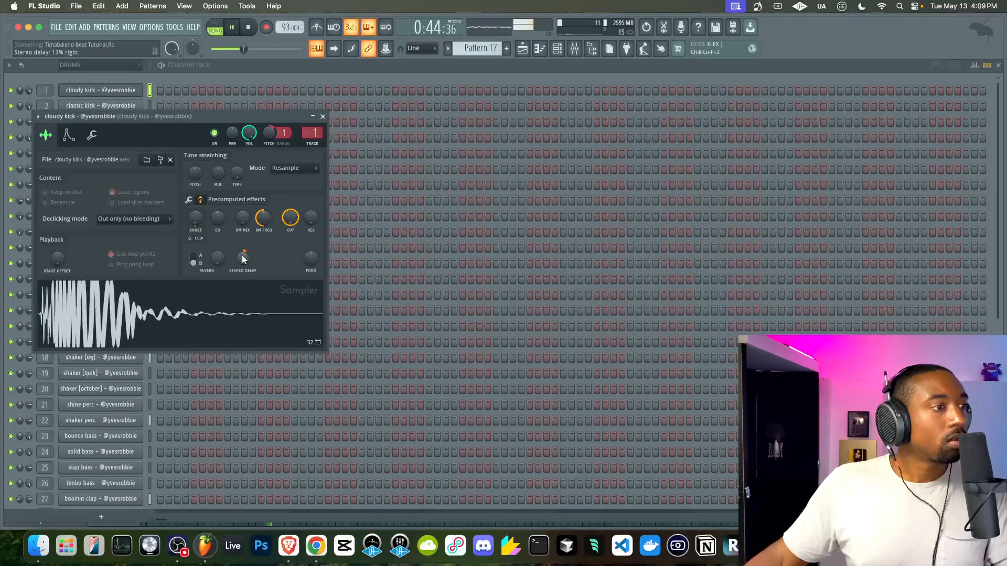
right_click(242, 257)
click(252, 263)
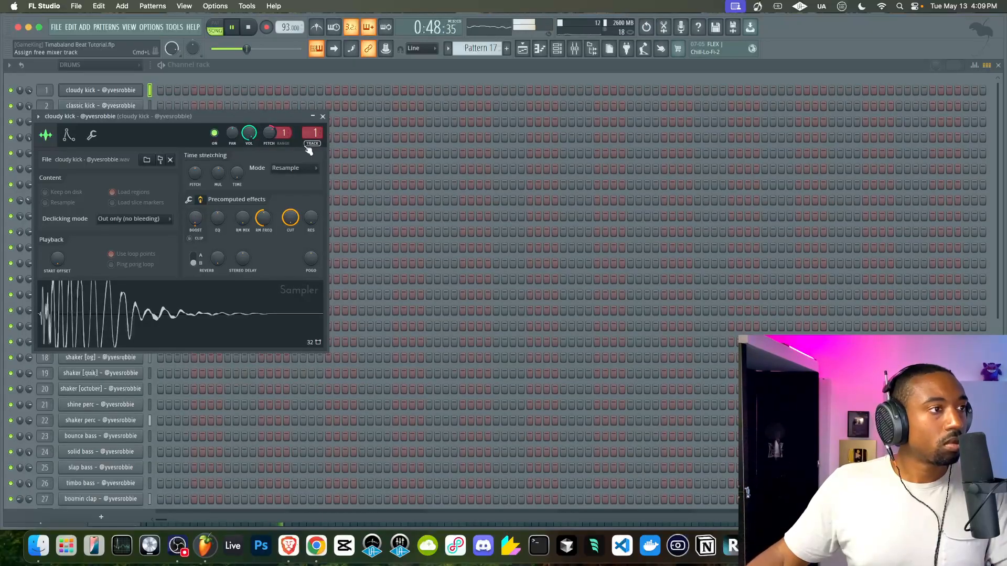
click(322, 116)
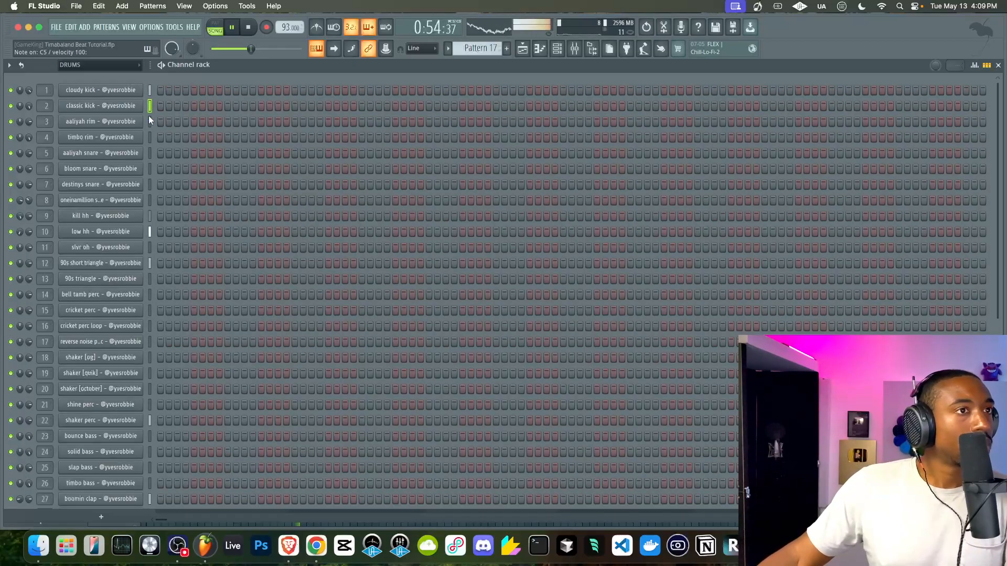
Audition the timbo rim, bloom snare and destinys snare channels in the drums group.
click(149, 137)
click(148, 168)
click(149, 184)
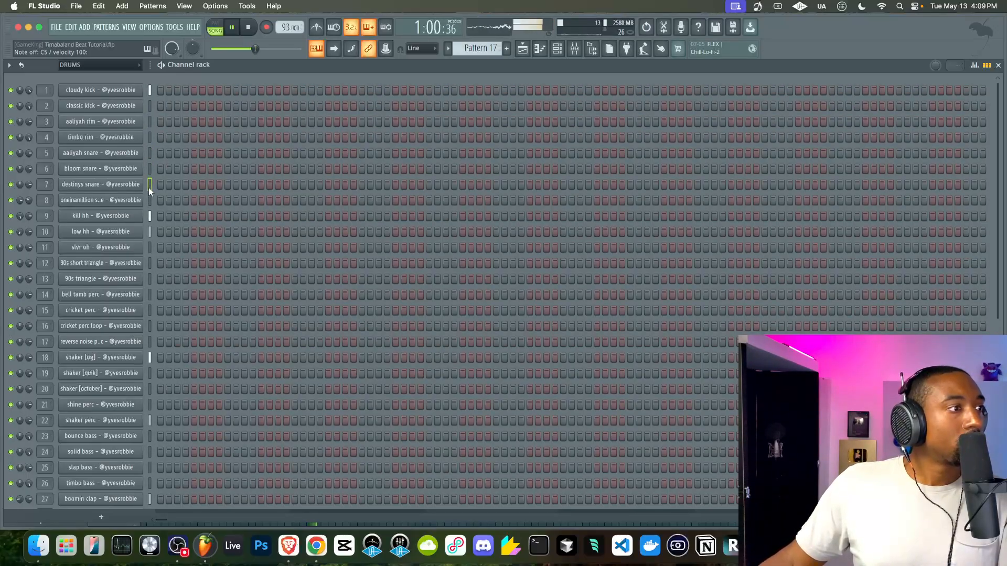
Try reversing the shaker perc sample and raising its trim threshold.
scroll(146, 317, down, 4)
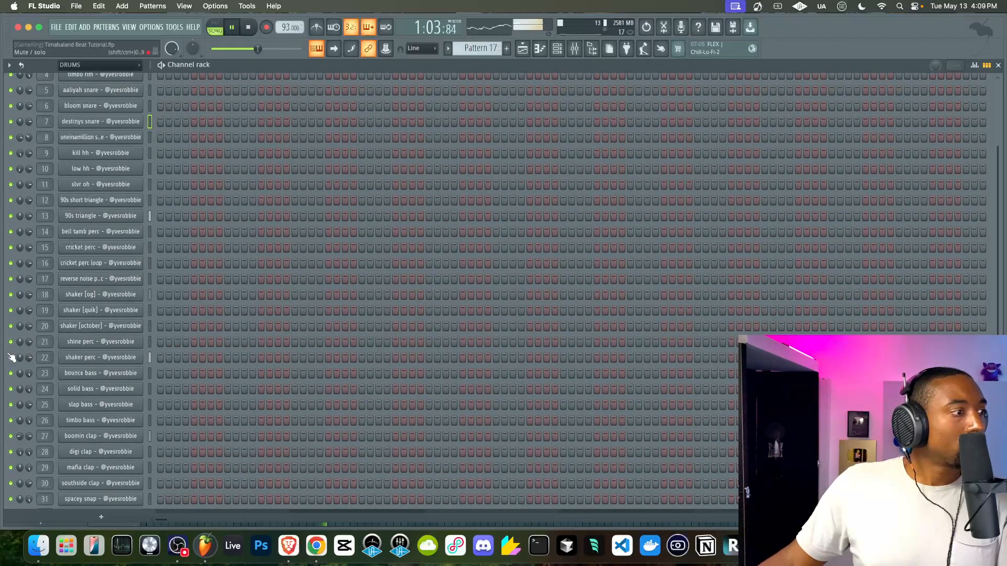
click(73, 361)
click(258, 305)
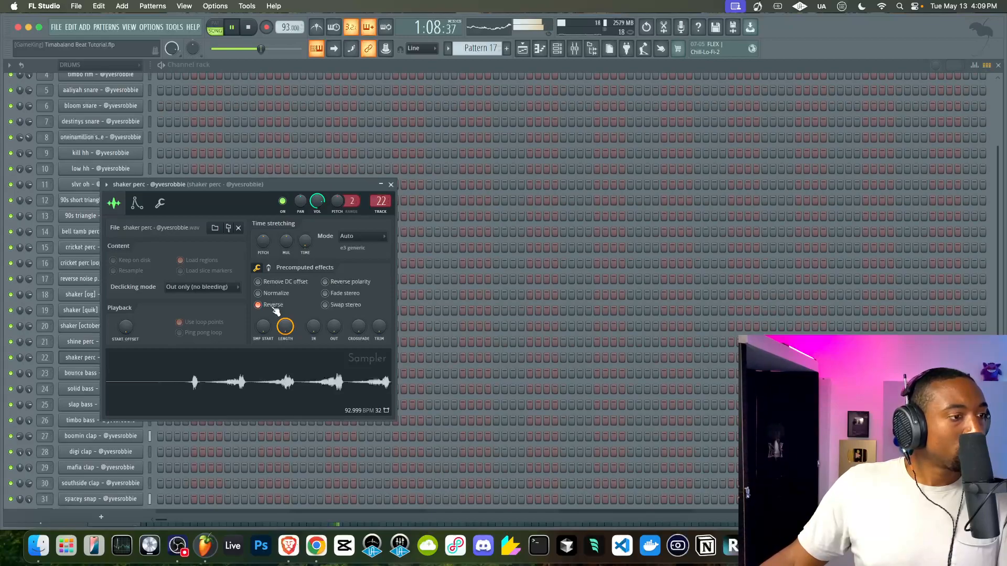
drag(377, 326, 377, 304)
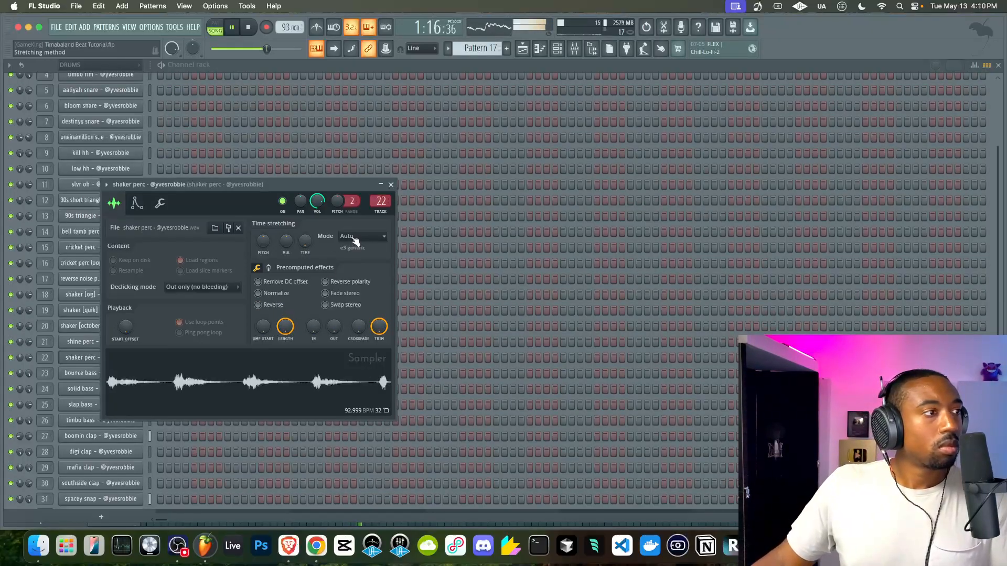
click(391, 185)
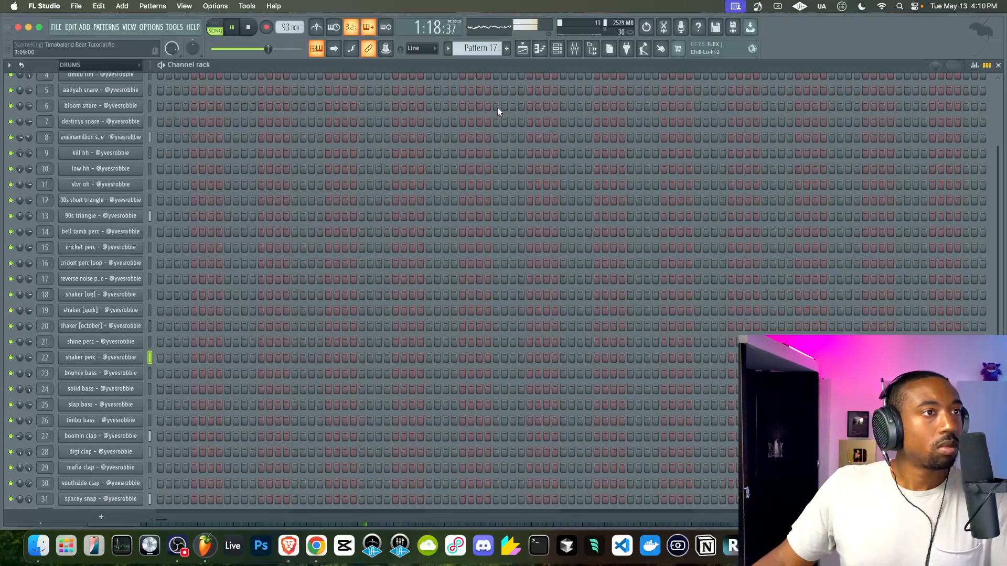
Undo the trim and reverse changes on the shaker perc sample and check its sampler settings.
click(521, 53)
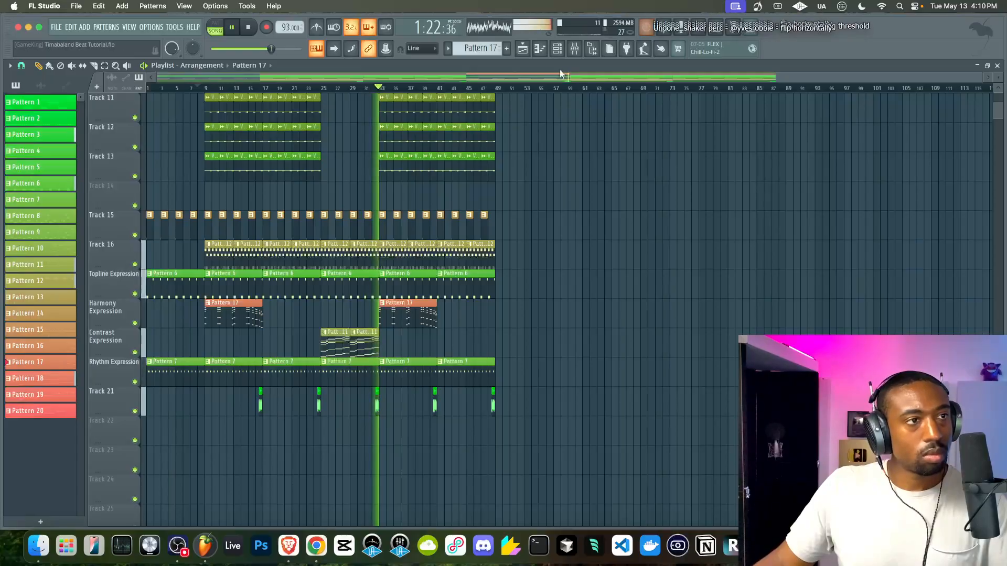
click(558, 53)
click(116, 358)
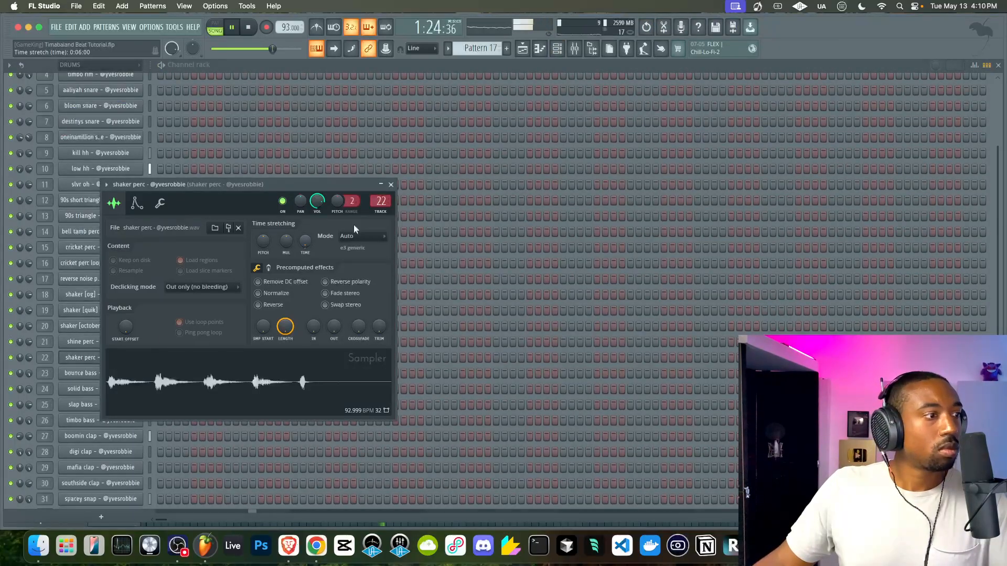
click(391, 184)
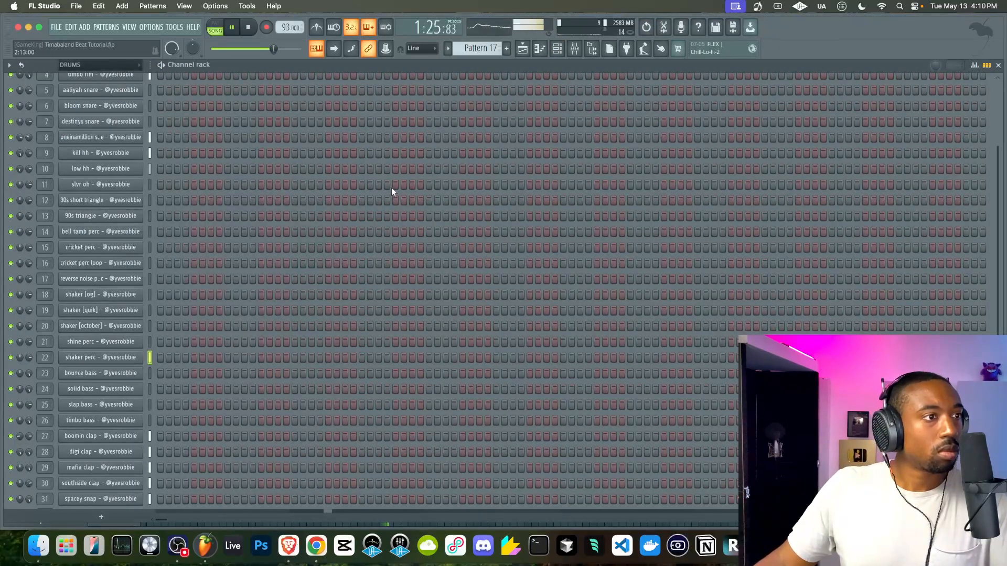
Make the Pattern 15 clip at bar 33 of the Contrast track a unique pattern.
click(519, 55)
scroll(571, 202, up, 5)
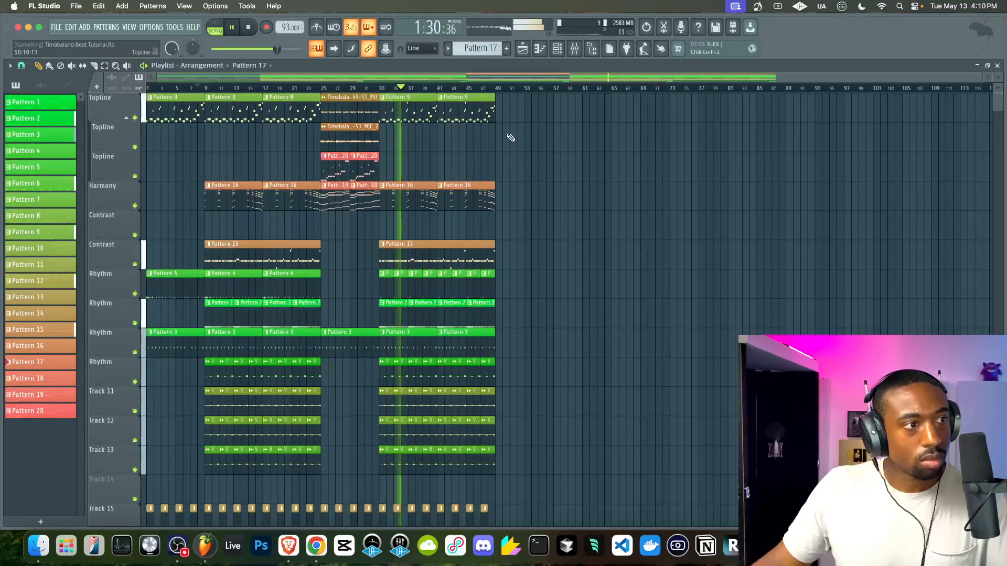
right_click(382, 249)
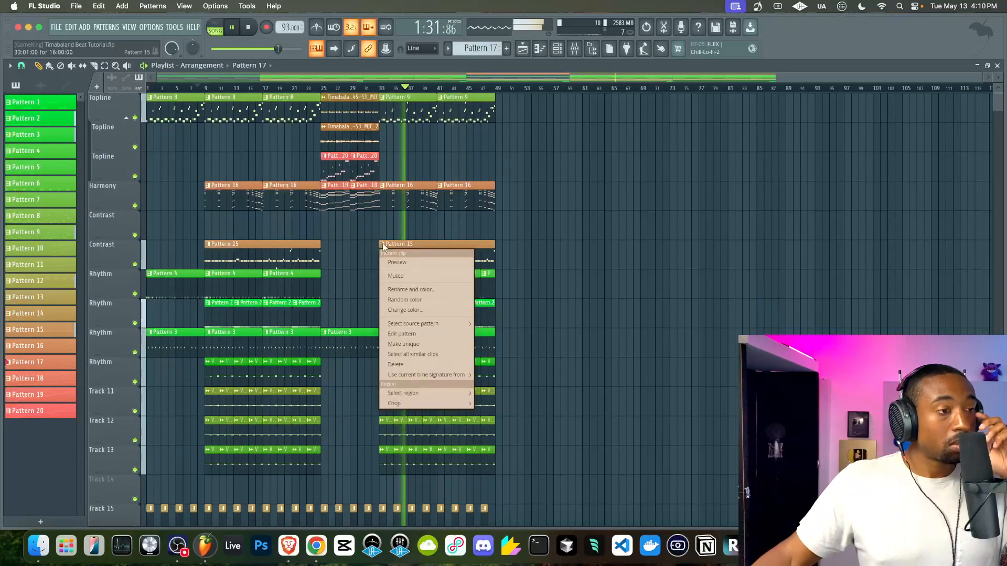
click(408, 335)
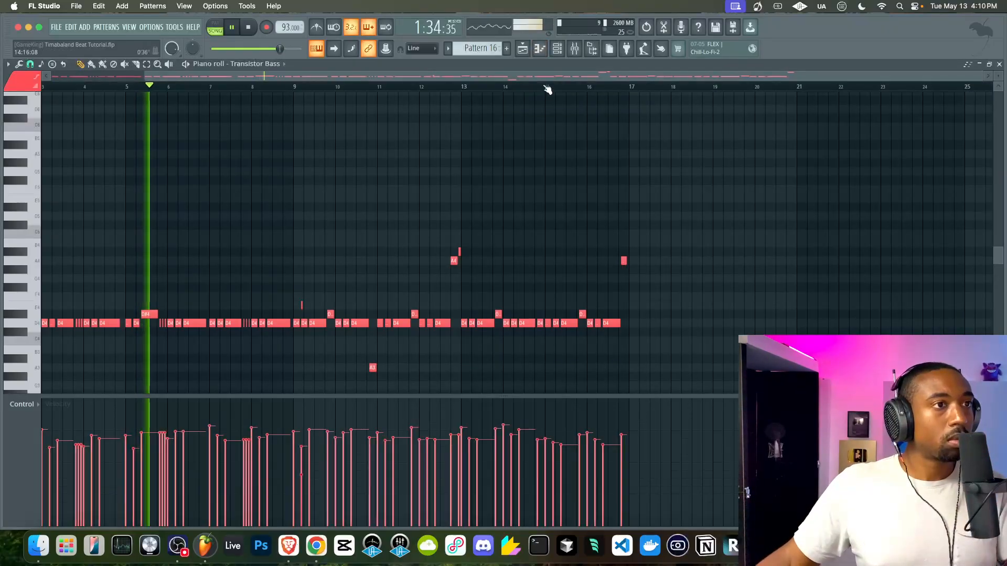
Clone the Transistor Bass channel in the drums group and close the clone's plugin window.
click(557, 49)
scroll(203, 370, down, 5)
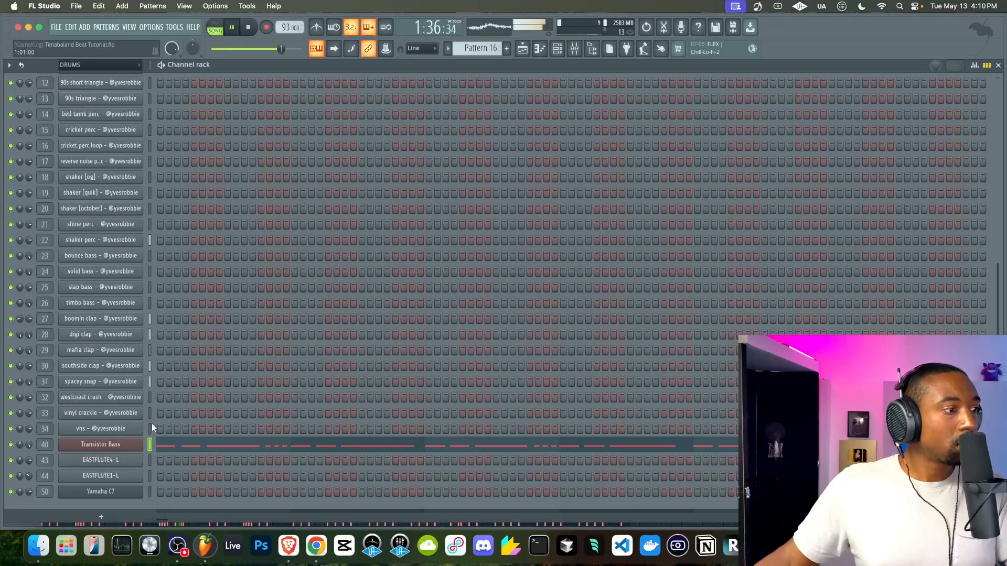
right_click(130, 441)
key(c)
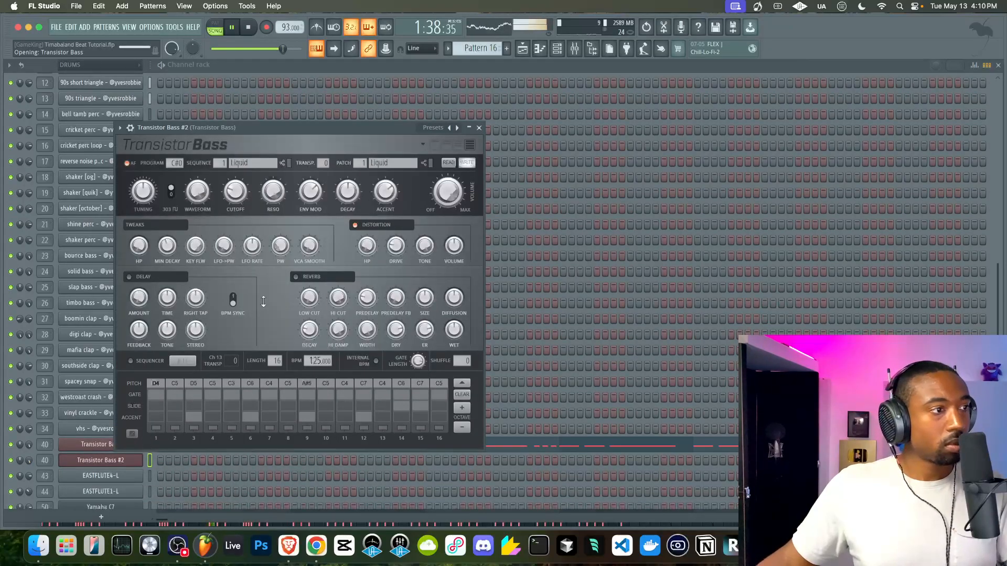
click(479, 128)
Move Pattern 16's bass notes from Transistor Bass to Transistor Bass #2 and view the clone's synth settings.
click(149, 444)
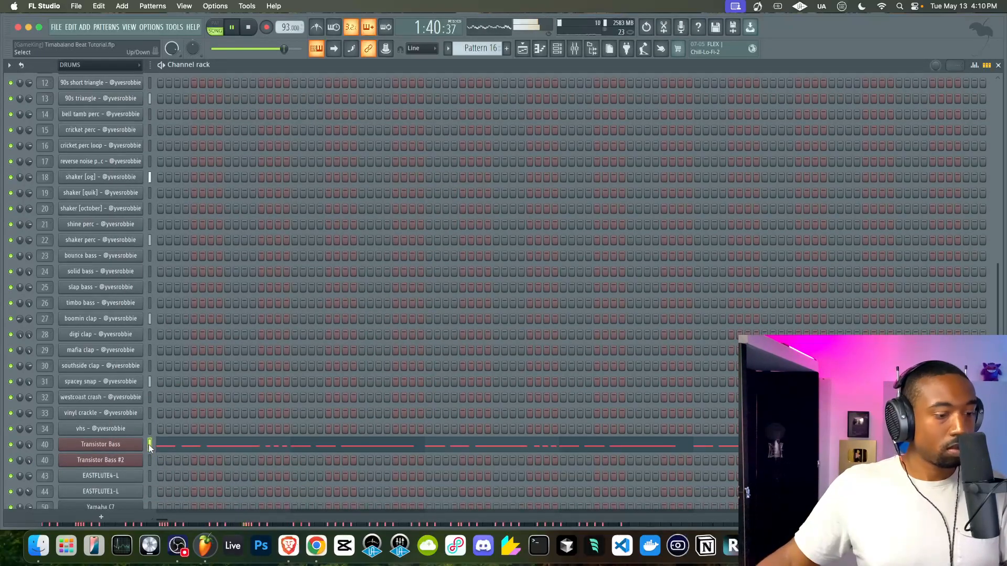
key(super+x)
click(149, 456)
key(super+v)
click(128, 460)
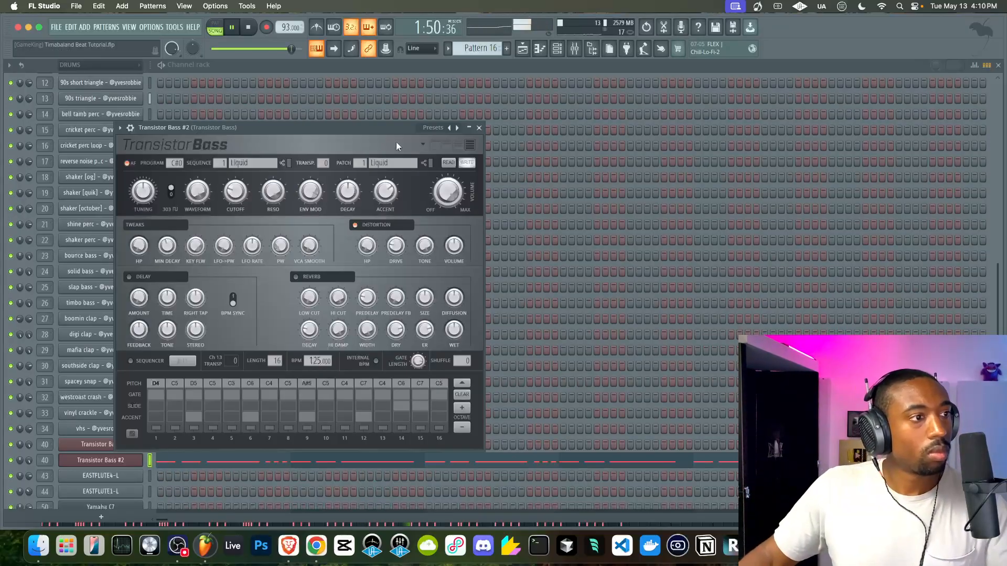
click(481, 128)
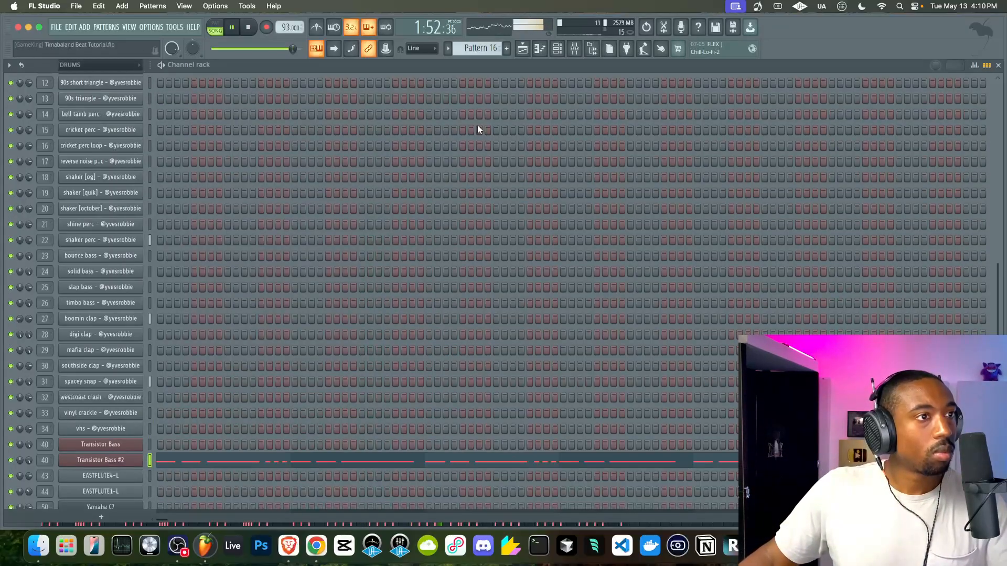
Save the project and reorder the Topline tracks so the two pattern clips sit above the MIC_2 audio clip.
click(521, 51)
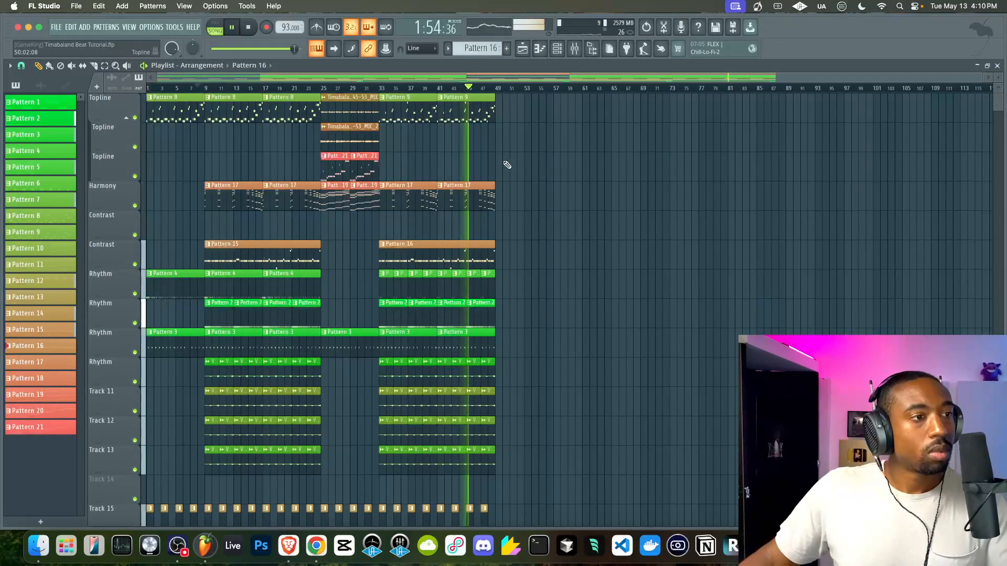
key(super+s)
scroll(417, 131, down, 1)
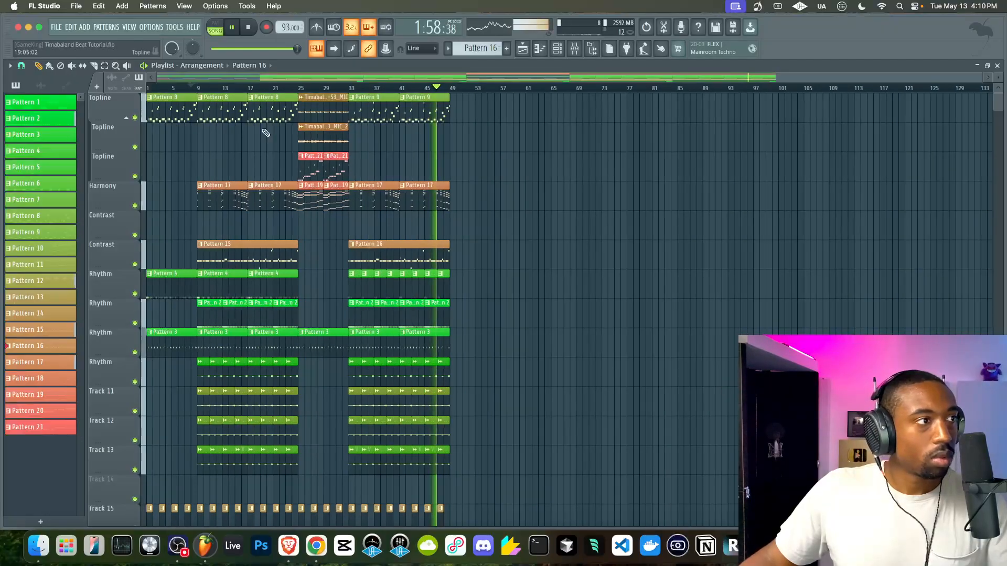
right_click(117, 129)
click(140, 251)
right_click(111, 157)
click(98, 137)
right_click(112, 125)
click(134, 249)
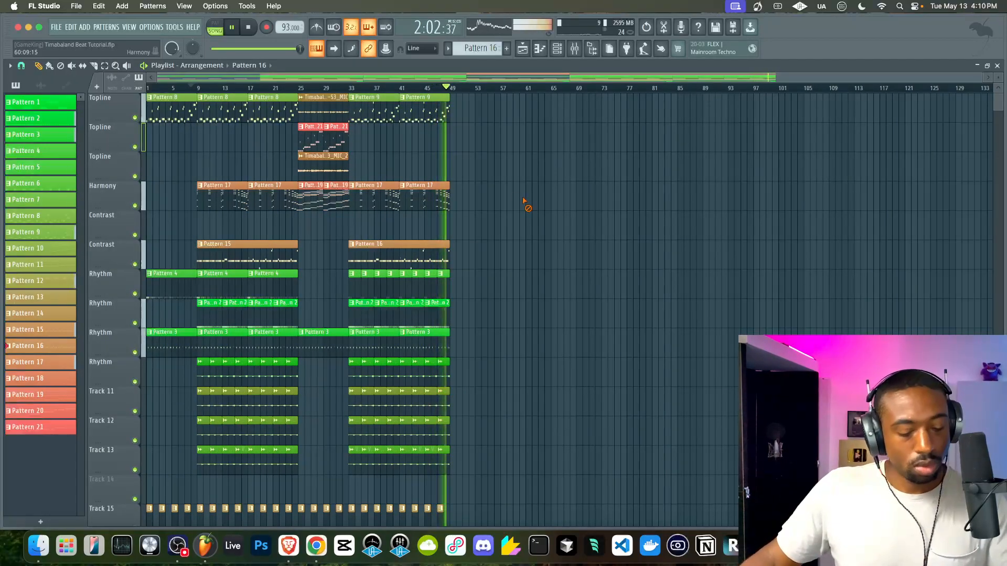
Delete the Pattern 8 clip at bar 1 of the uppermost Topline track.
click(574, 49)
key(F9)
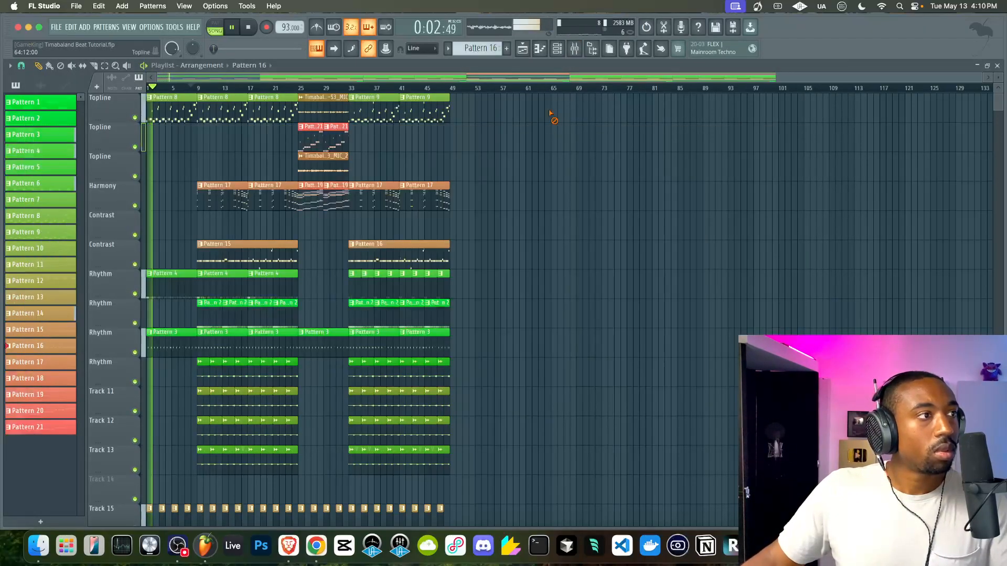
right_click(173, 115)
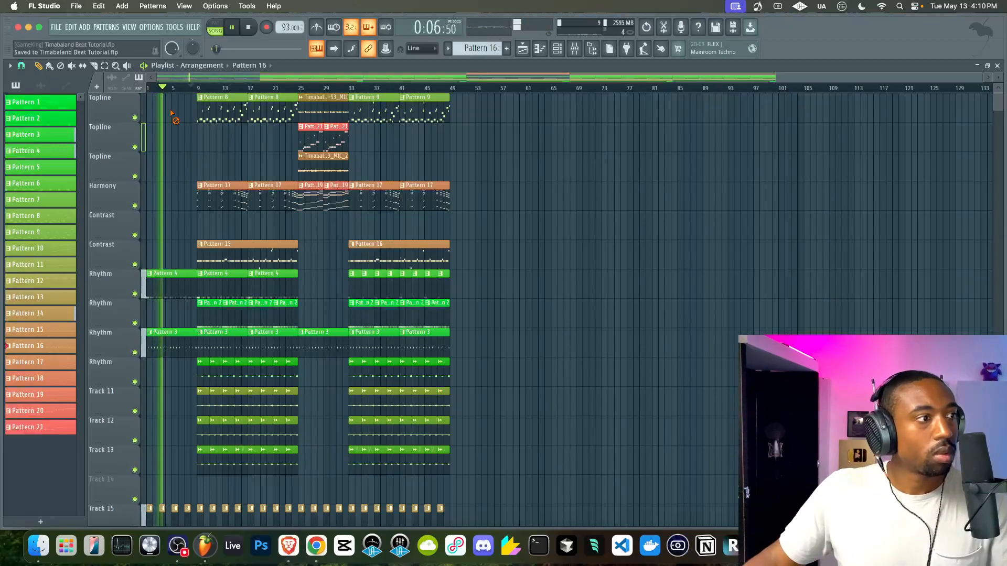
Try copies of the two Pattern 19 Harmony clips at the arrangement's start, and remove the copies.
scroll(173, 191, down, 4)
scroll(179, 190, up, 3)
scroll(180, 191, up, 5)
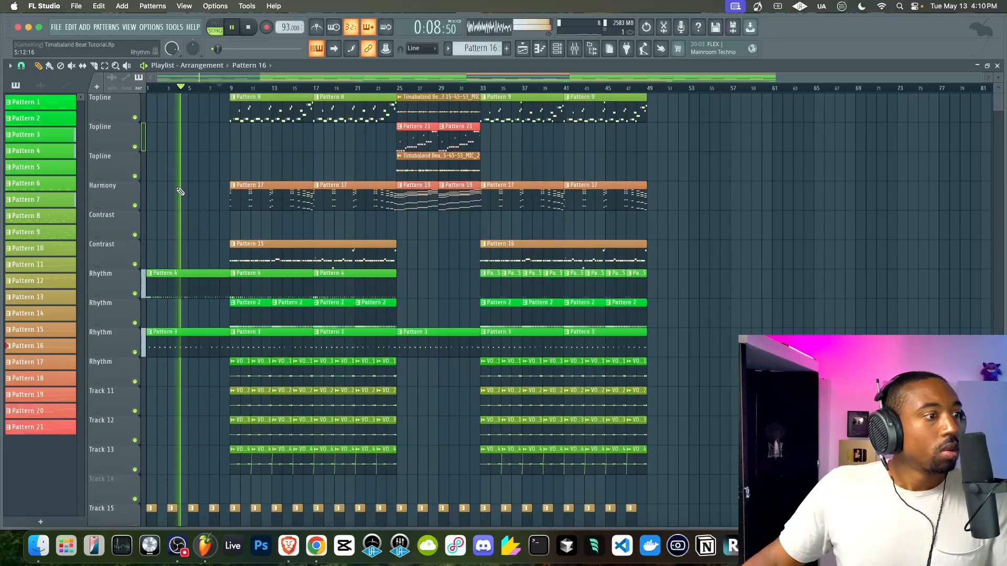
scroll(203, 228, down, 4)
scroll(312, 158, up, 4)
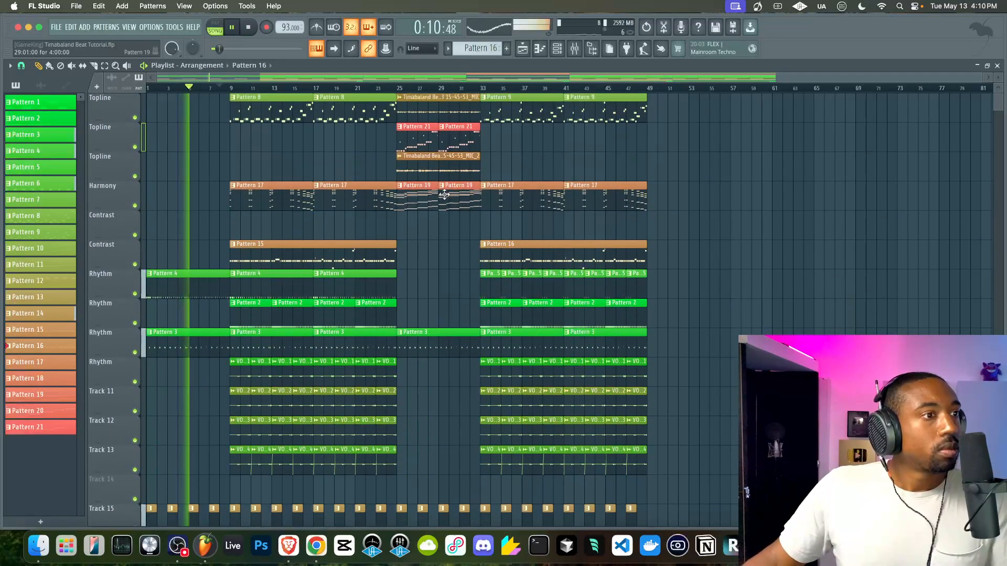
drag(421, 195, 78, 195)
super+click(161, 228)
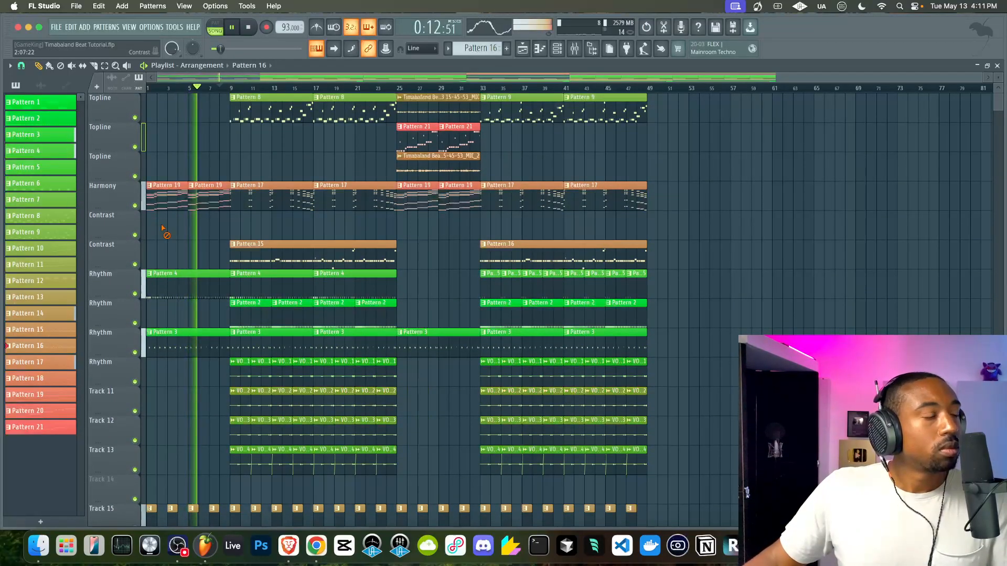
right_click(212, 198)
right_click(176, 199)
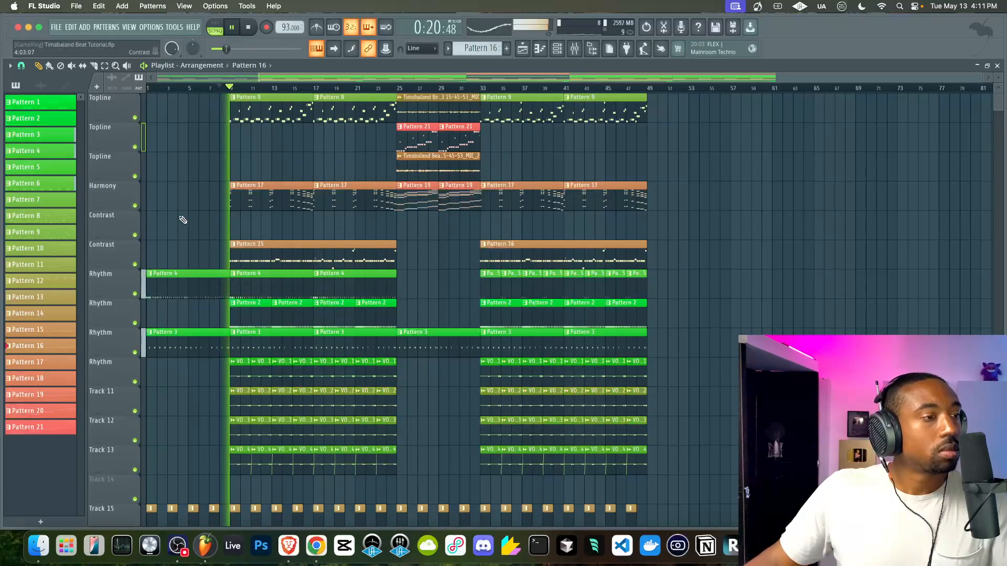
Add a copy of the Track 21 audio clip just before bar 9 and save the project.
key(super+s)
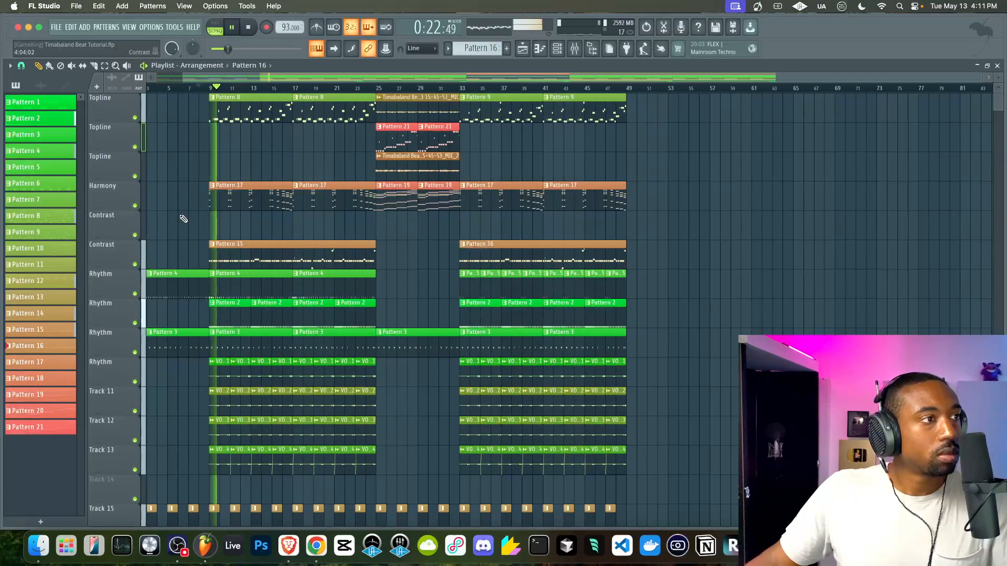
scroll(182, 220, down, 6)
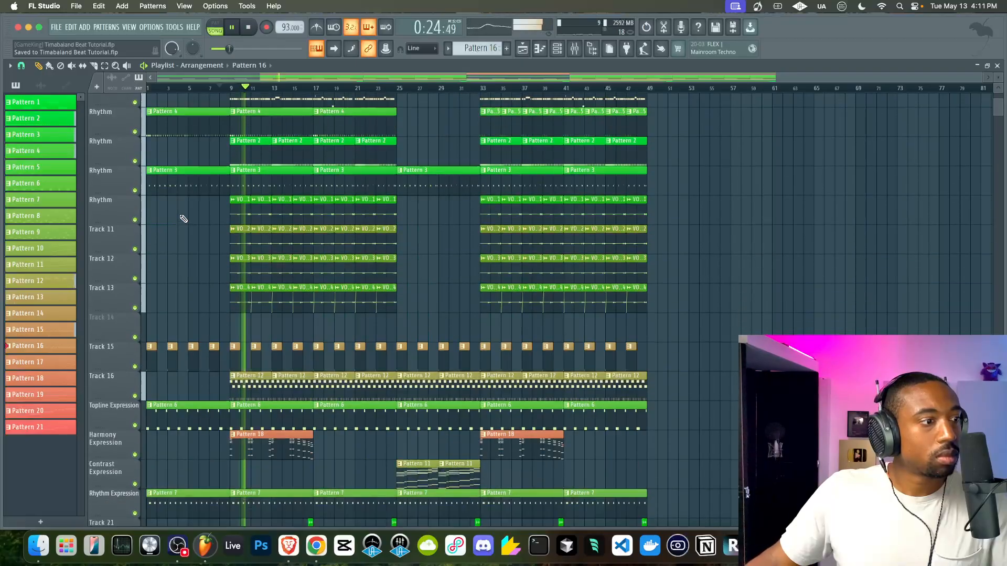
scroll(179, 260, down, 4)
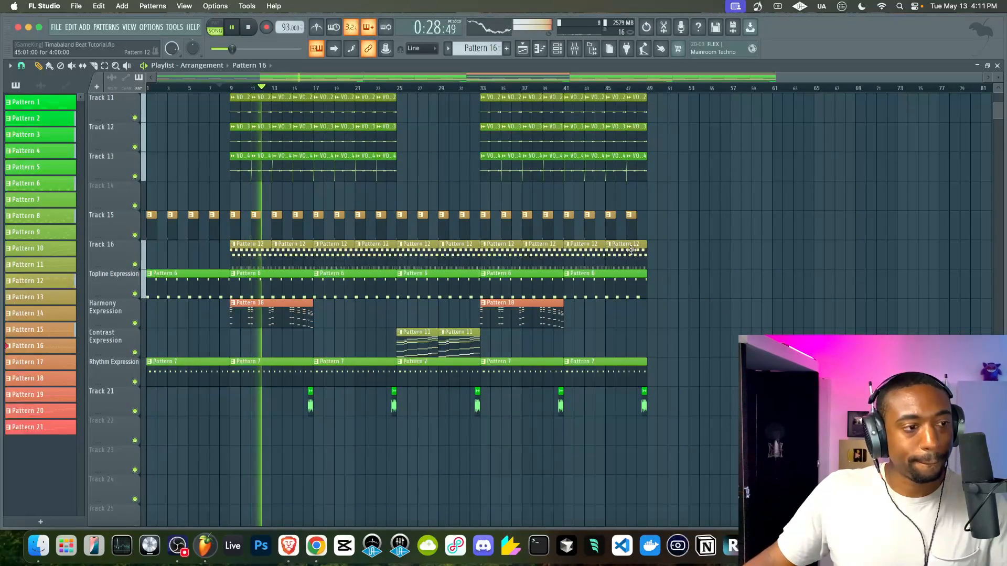
scroll(631, 250, up, 10)
scroll(320, 443, down, 10)
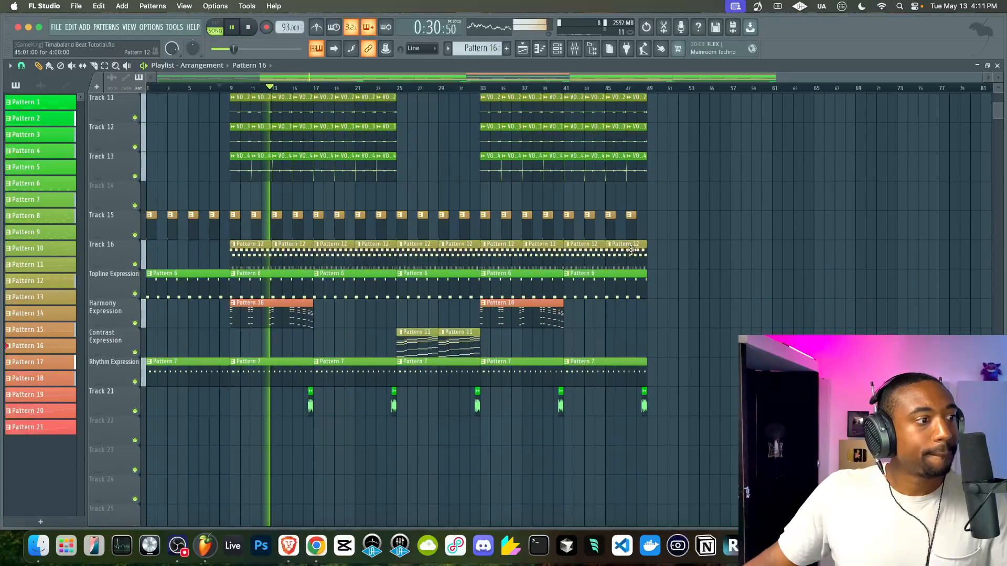
drag(321, 443, 225, 408)
key(ctrl+s)
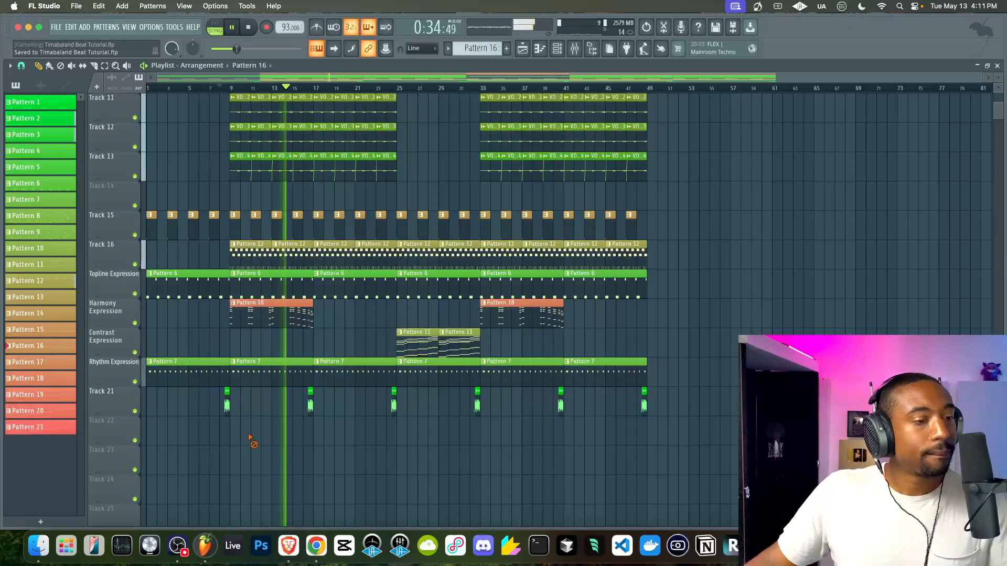
Check the kill hh and low hh channels' sampler settings, including their time shift.
click(557, 48)
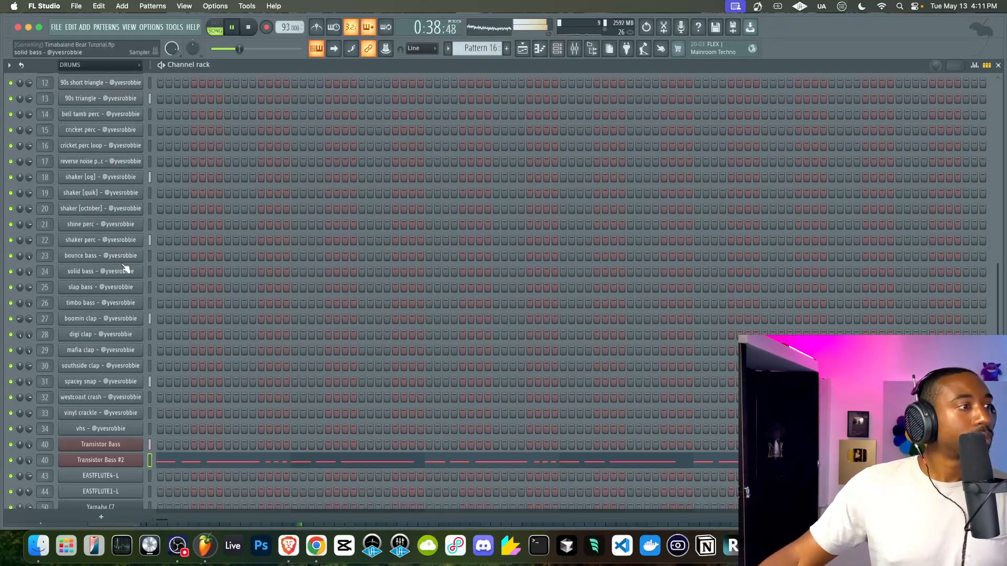
scroll(155, 216, up, 5)
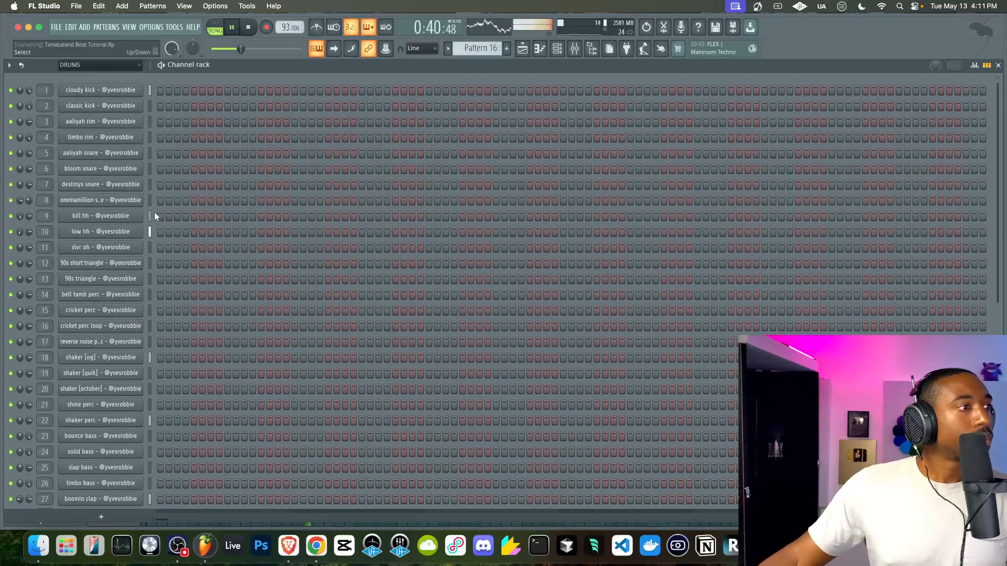
click(112, 216)
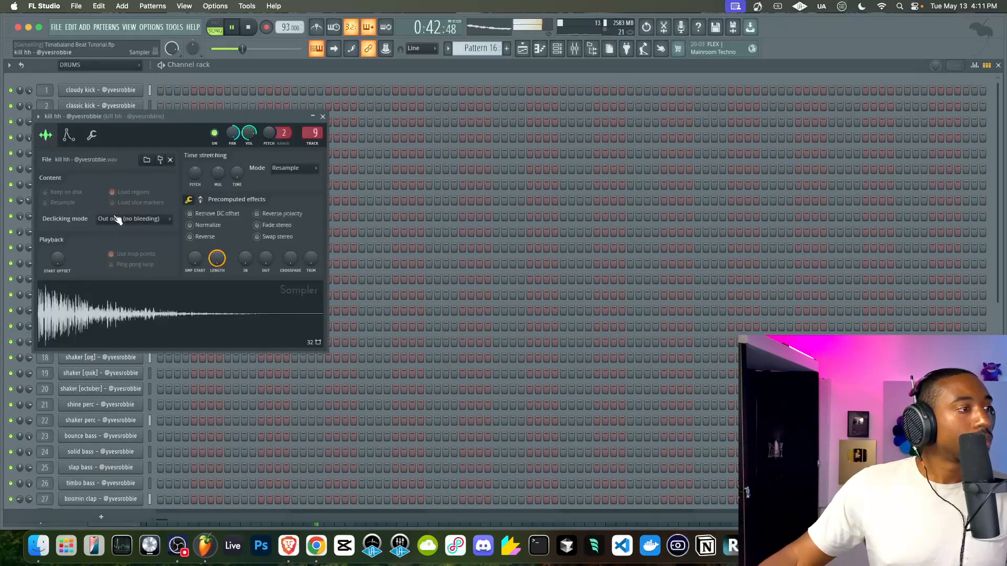
click(95, 134)
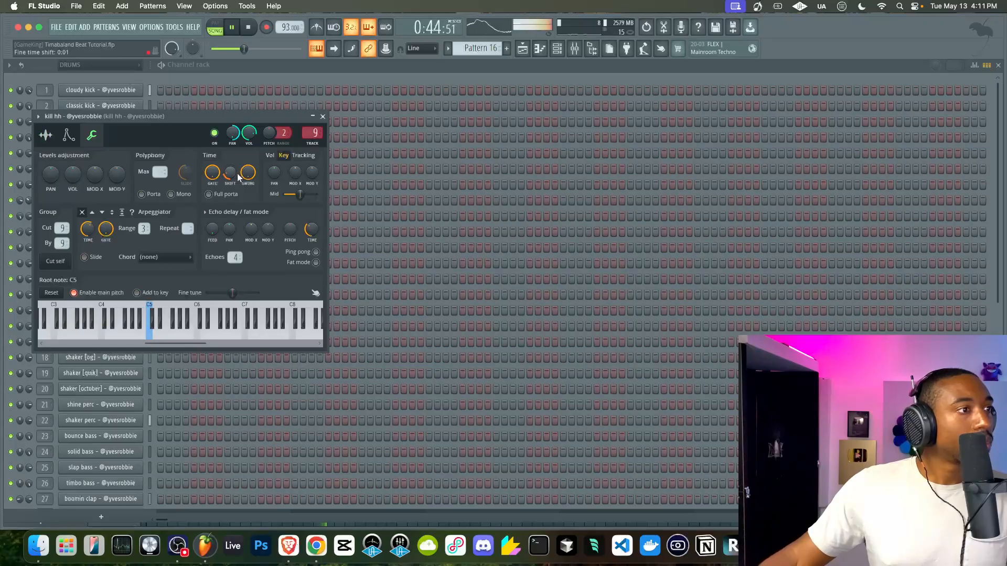
click(323, 116)
click(125, 232)
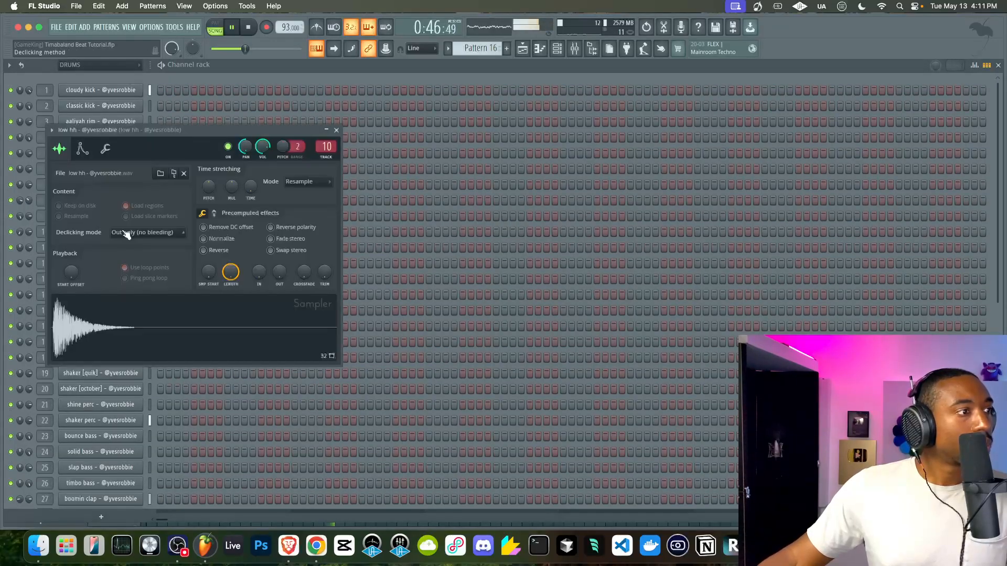
click(105, 149)
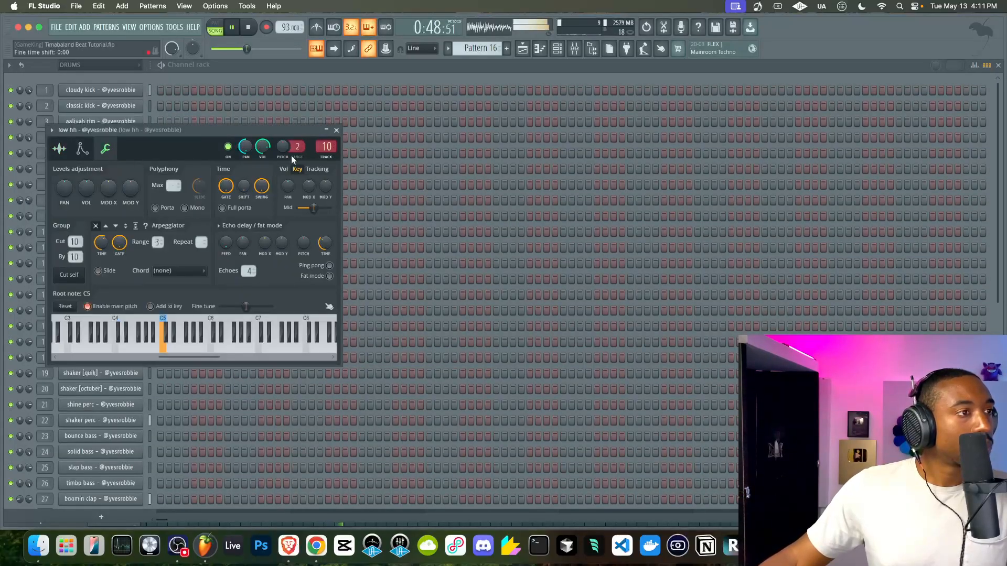
click(337, 130)
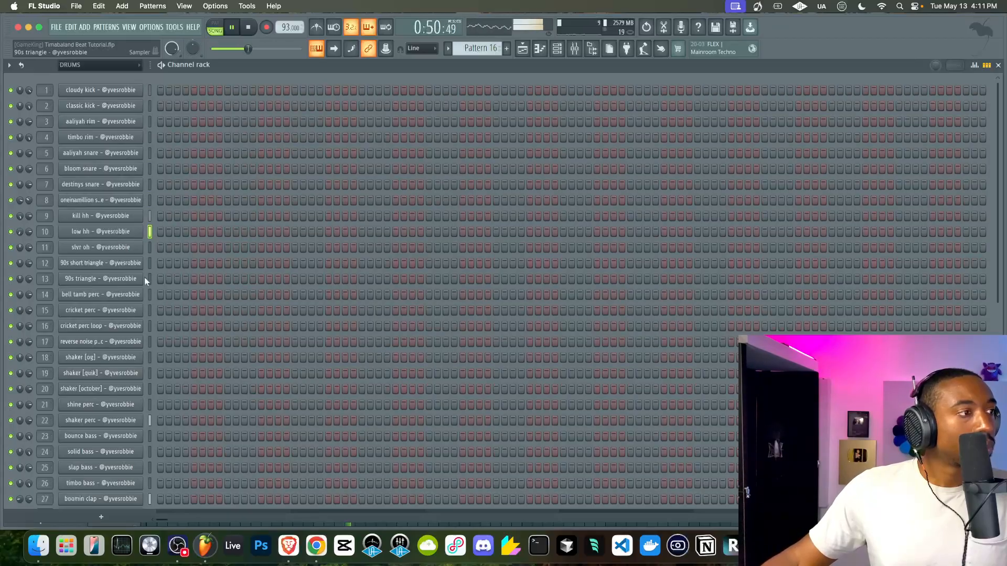
Check the sampler settings of the shaker [og] and shaker perc channels, and glance at the arrangement.
click(136, 357)
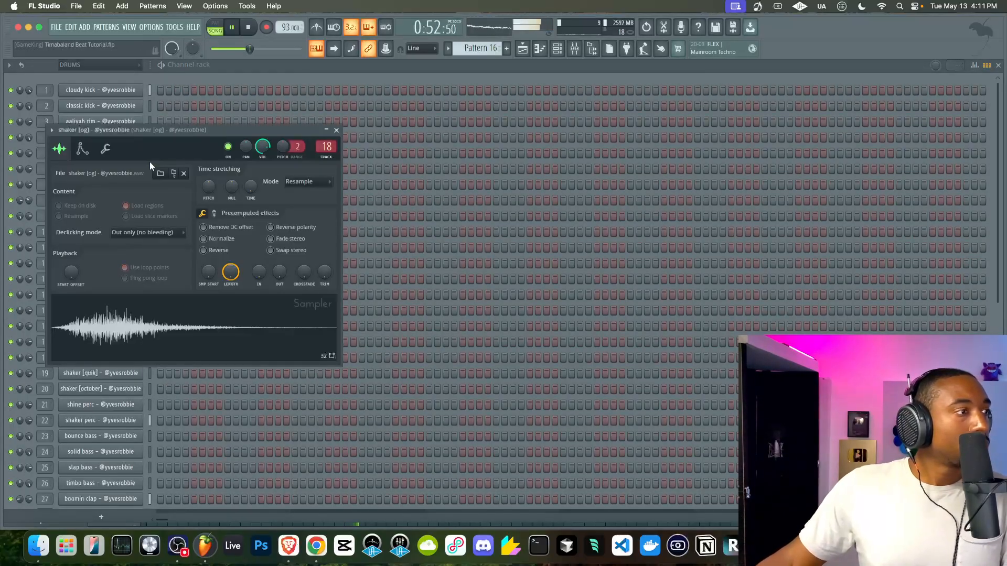
click(336, 130)
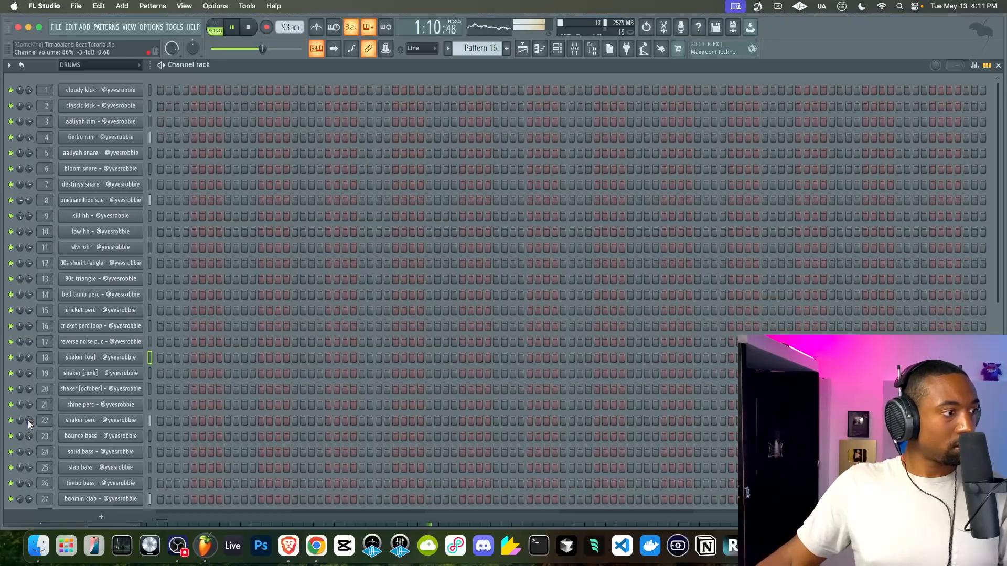
click(86, 420)
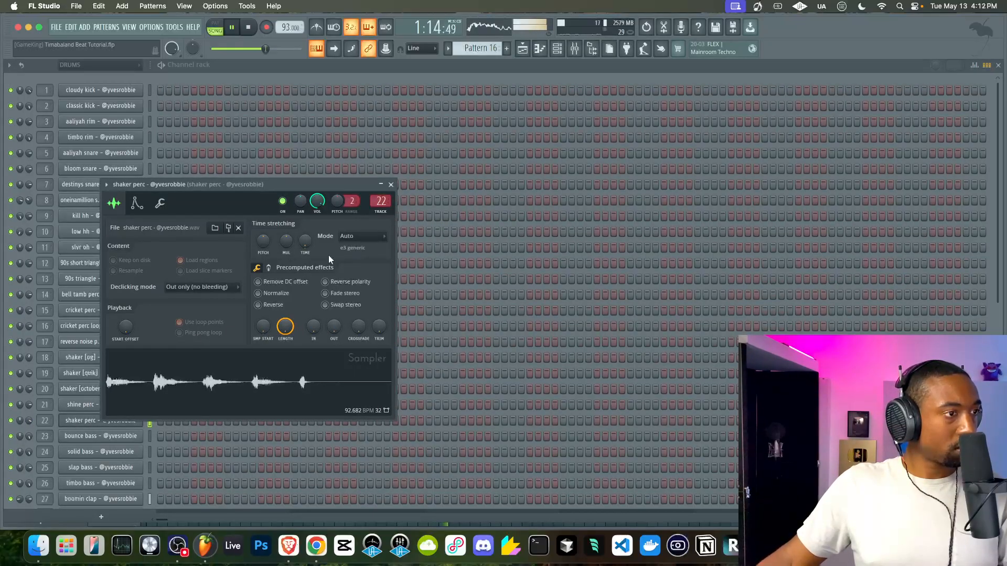
click(391, 184)
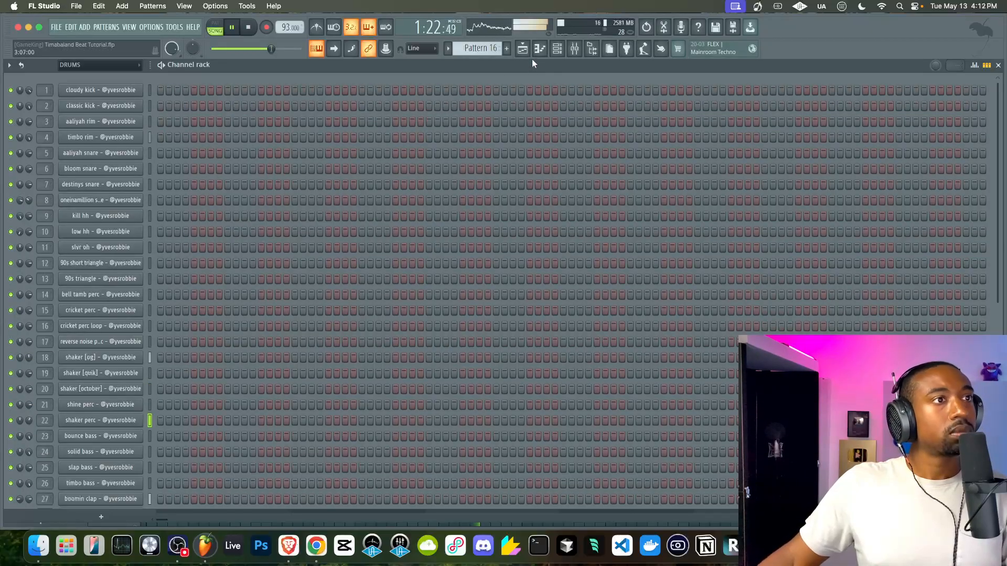
click(523, 48)
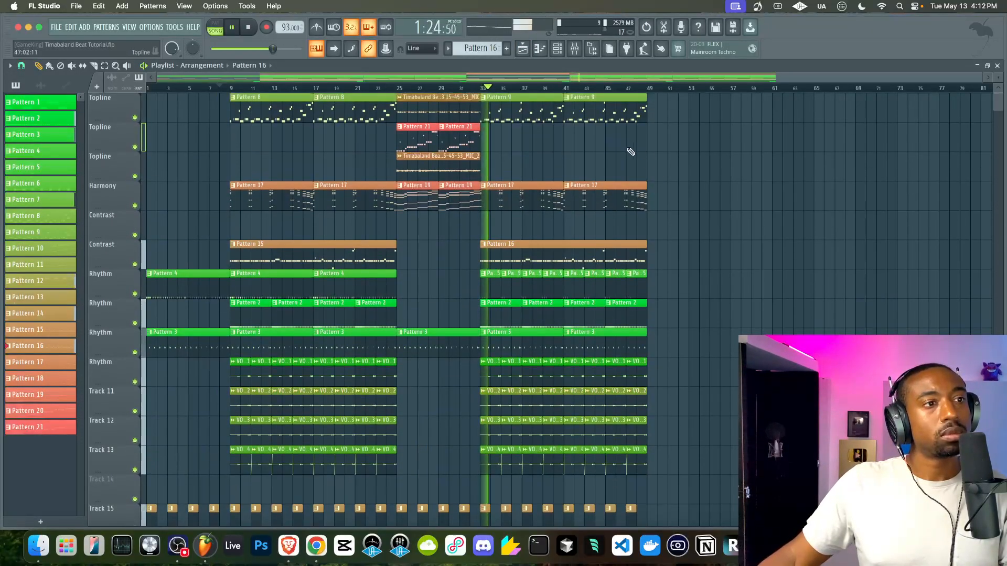
key(F6)
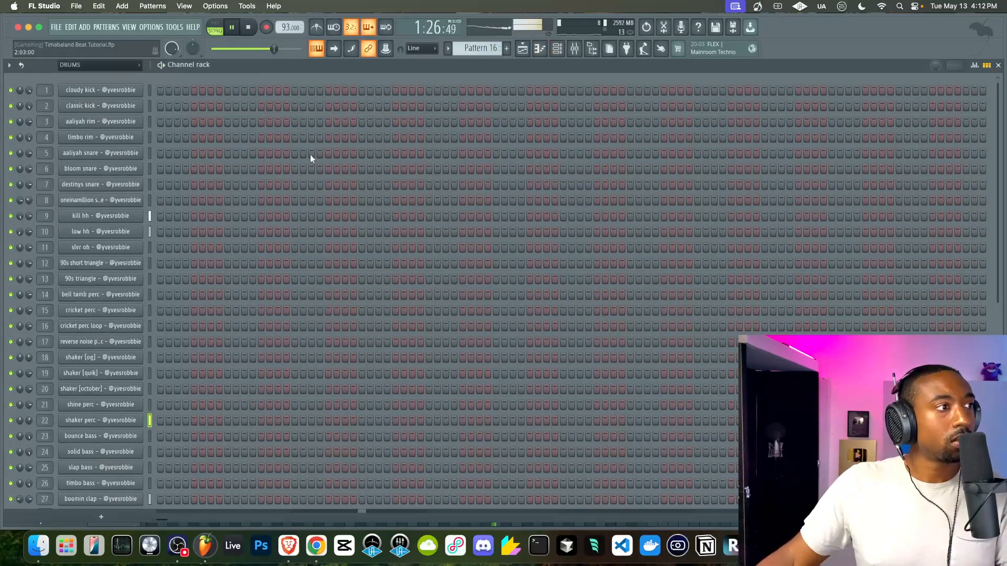
Raise the DRUMS mixer track's volume to about 99% (-0.2 dB).
key(F5)
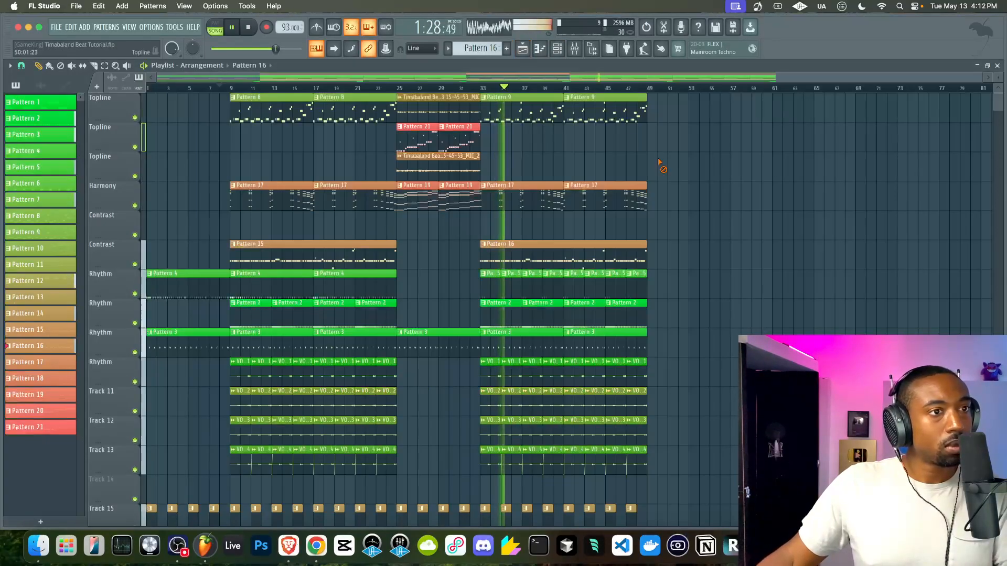
click(574, 48)
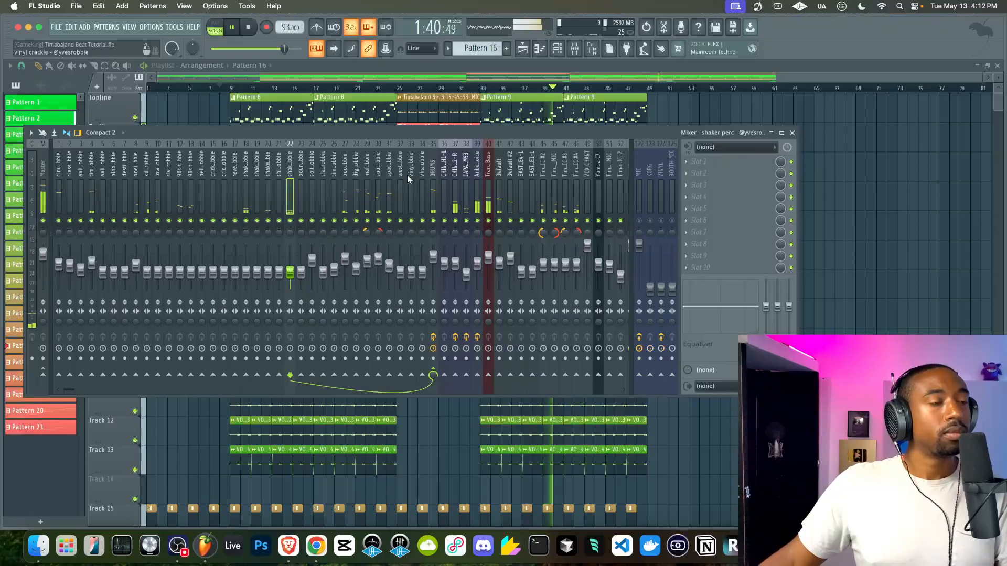
click(434, 186)
scroll(569, 178, down, 10)
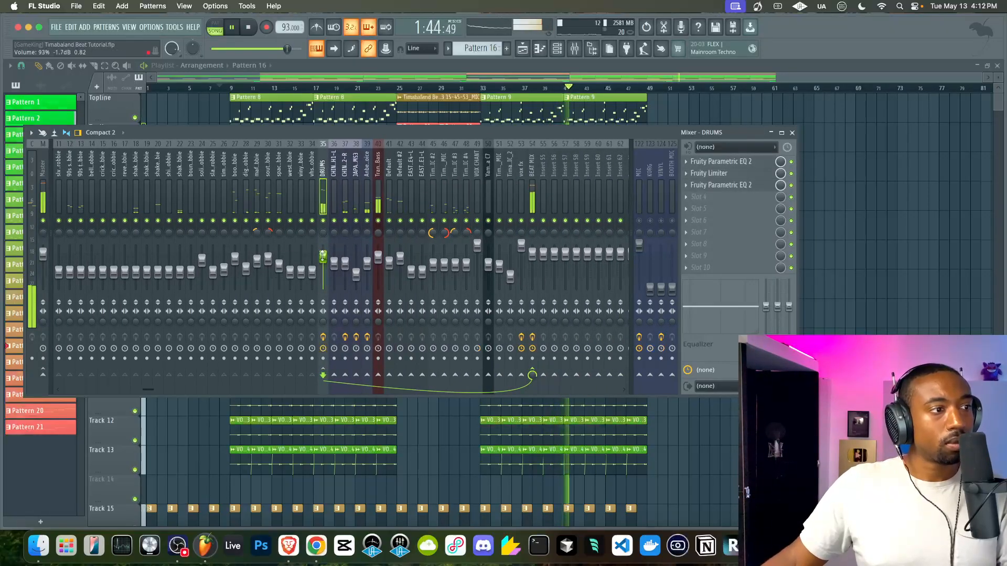
scroll(323, 256, up, 2)
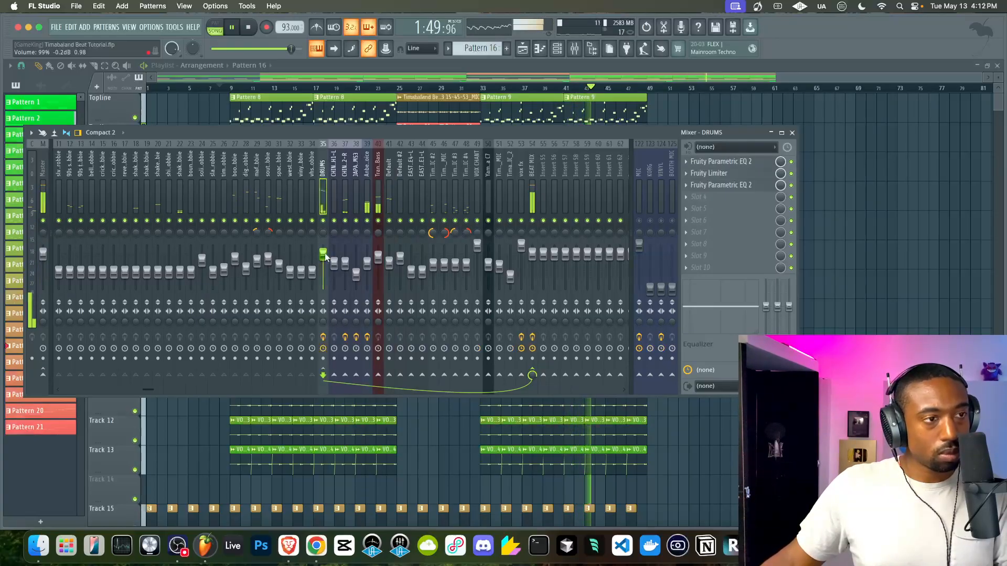
Insert a Fruity Soft Clipper in slot 4 of the BEAT MIX mixer track and set its post gain to 90%.
click(532, 192)
click(686, 196)
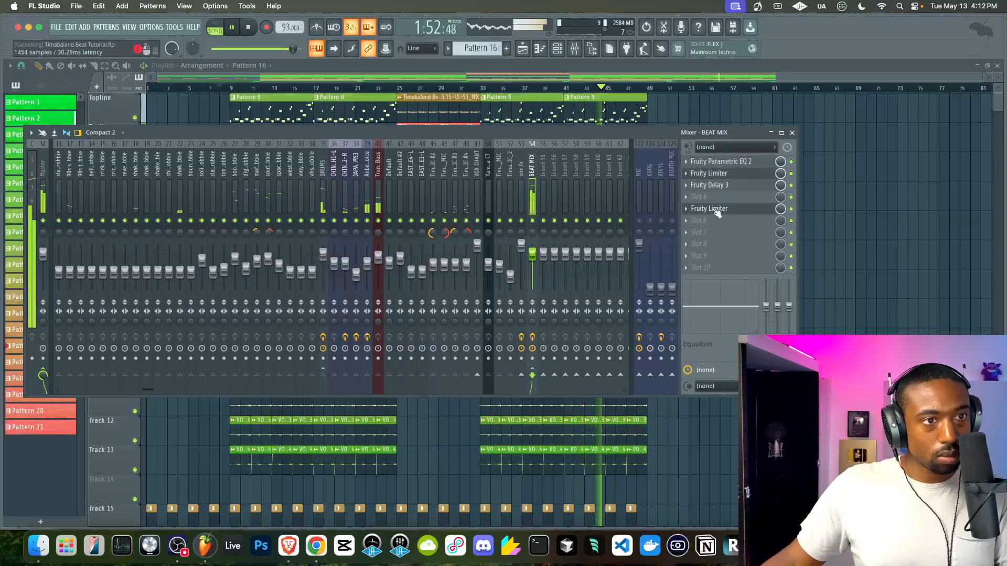
mouse_move(702, 209)
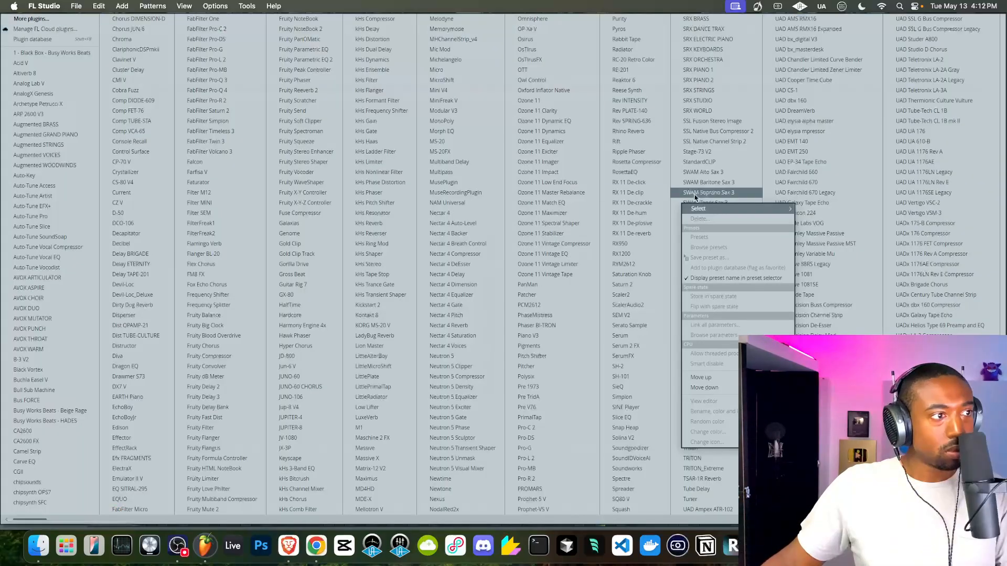
click(310, 122)
drag(78, 152, 79, 139)
scroll(77, 165, down, 5)
drag(79, 152, 79, 148)
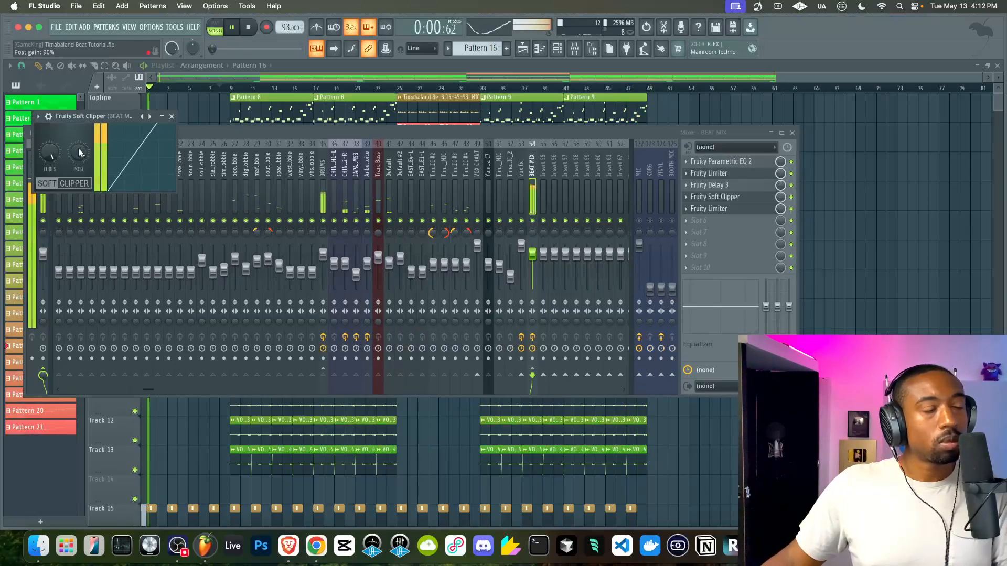
right_click(322, 253)
key(Escape)
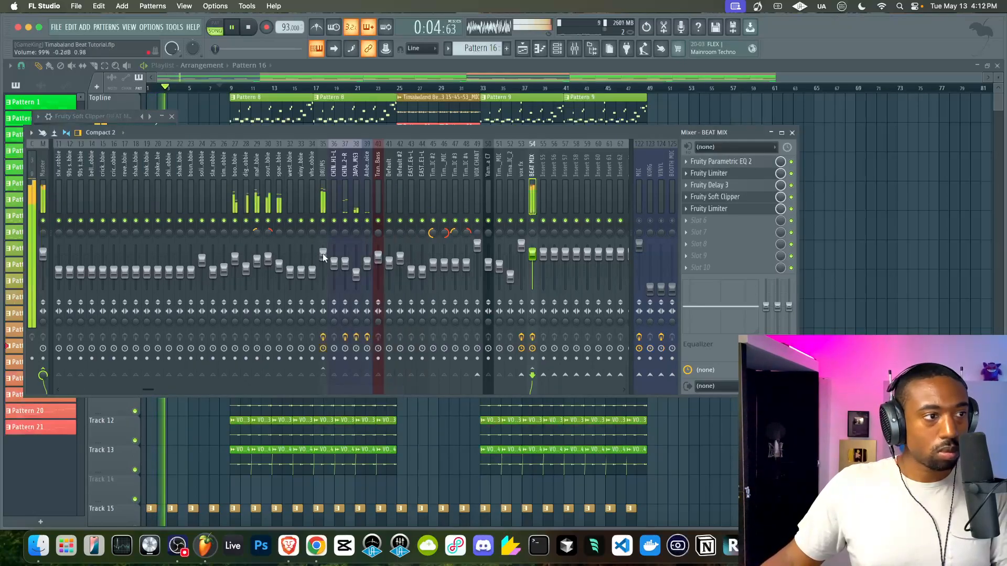
right_click(881, 289)
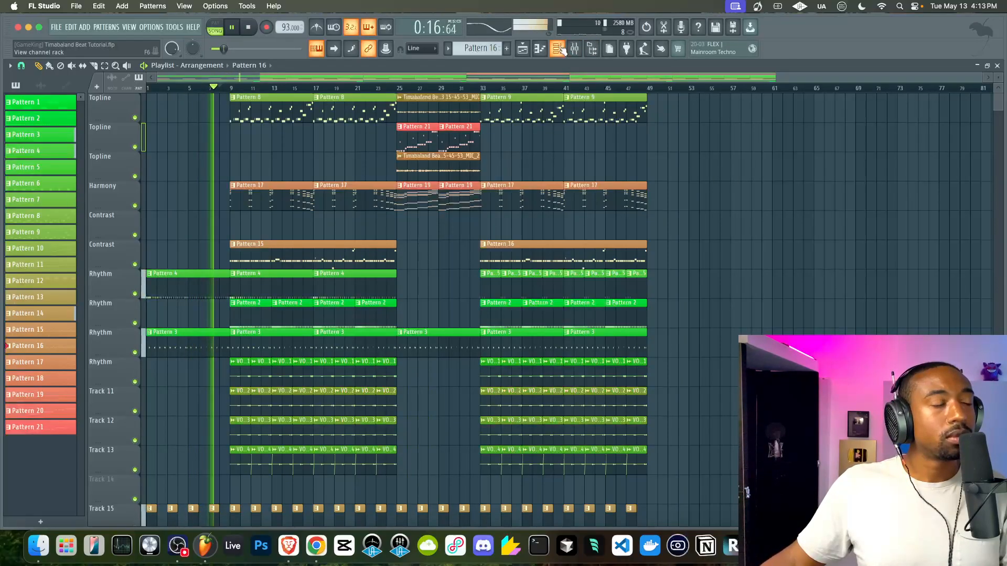
Try a 100% separated stereo image on the BEAT MIX track, and set its stereo separation to about 38% merged.
click(575, 48)
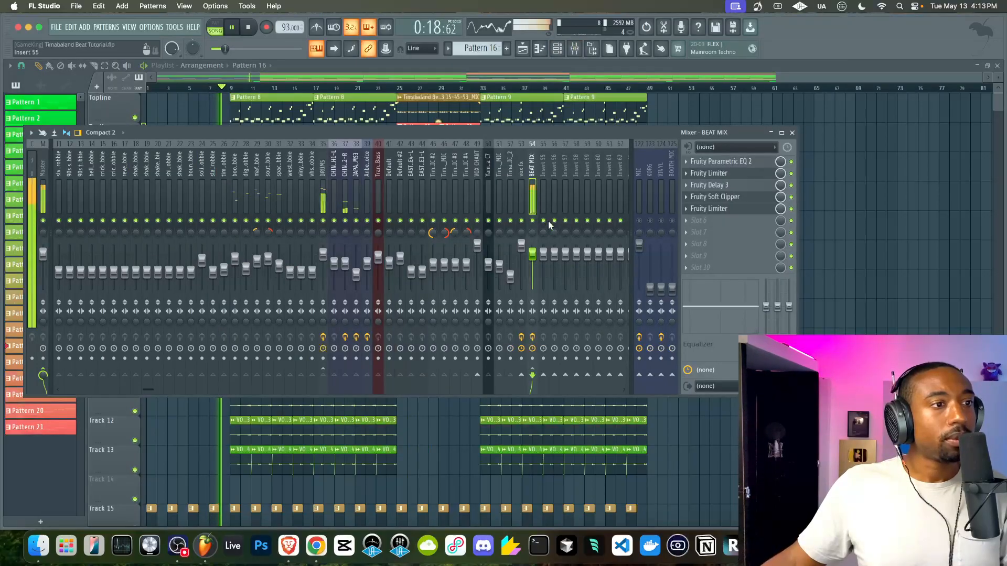
scroll(534, 320, down, 3)
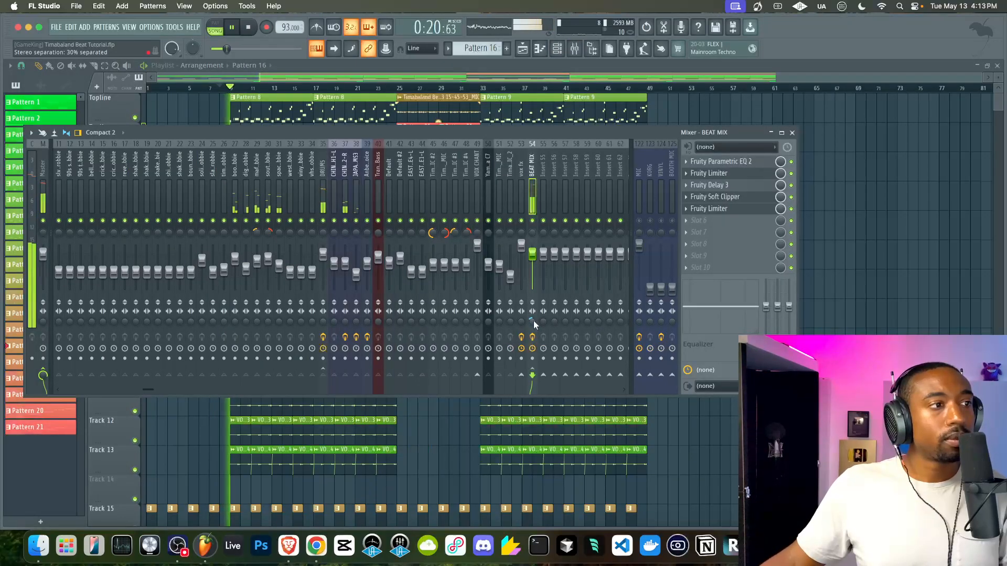
right_click(533, 320)
click(544, 329)
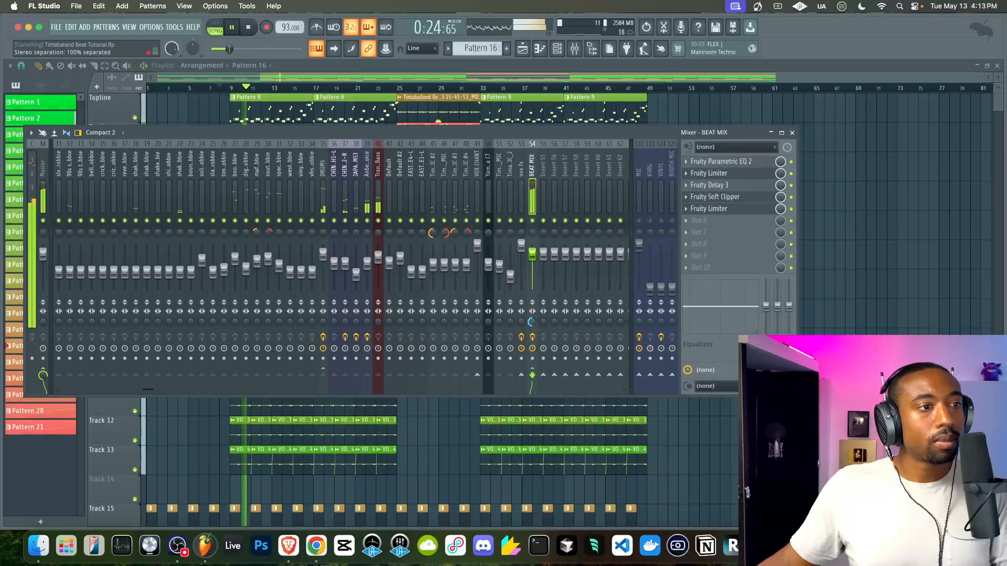
drag(532, 321, 532, 314)
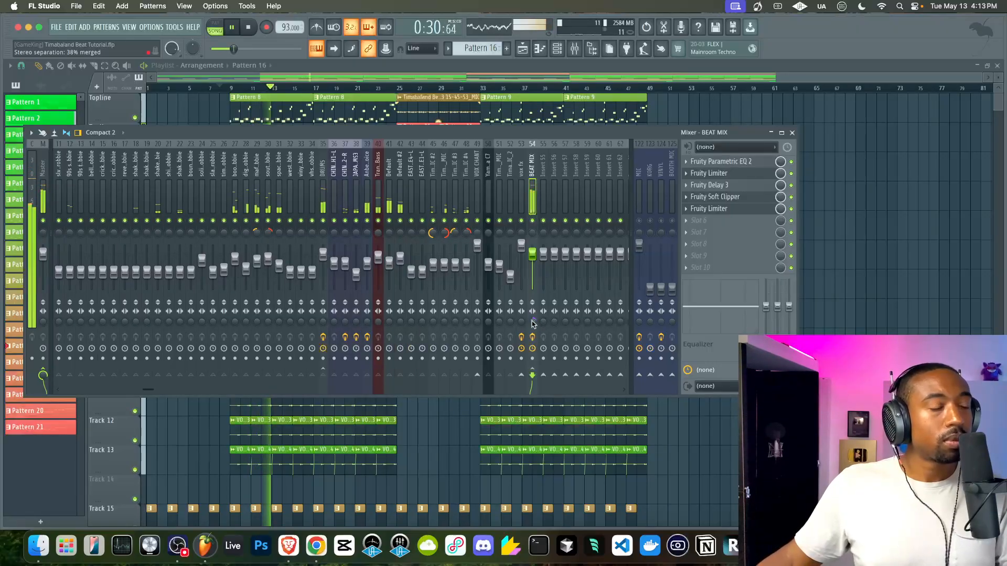
key(F9)
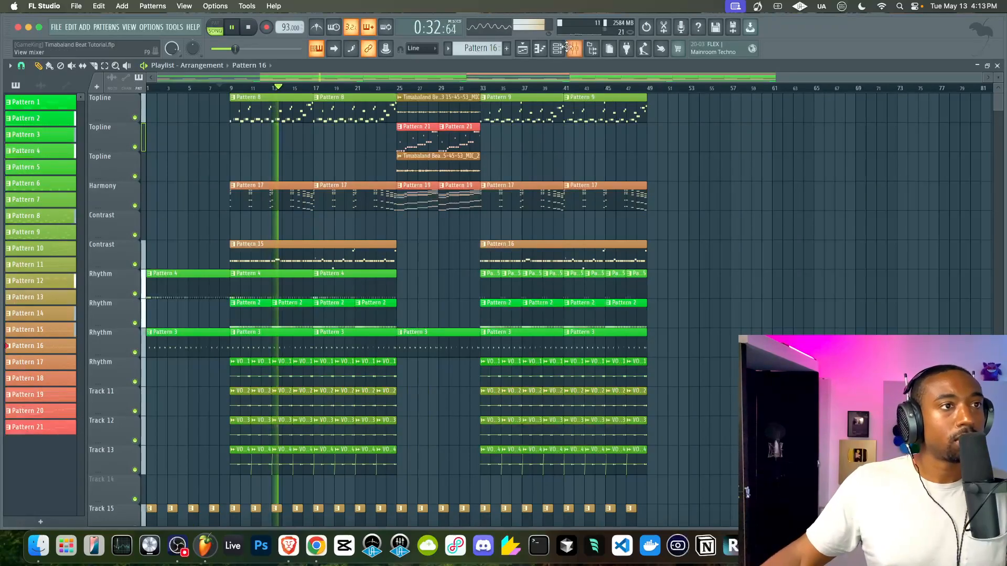
Recheck the BEAT MIX track's stereo separation while the arrangement plays.
click(574, 50)
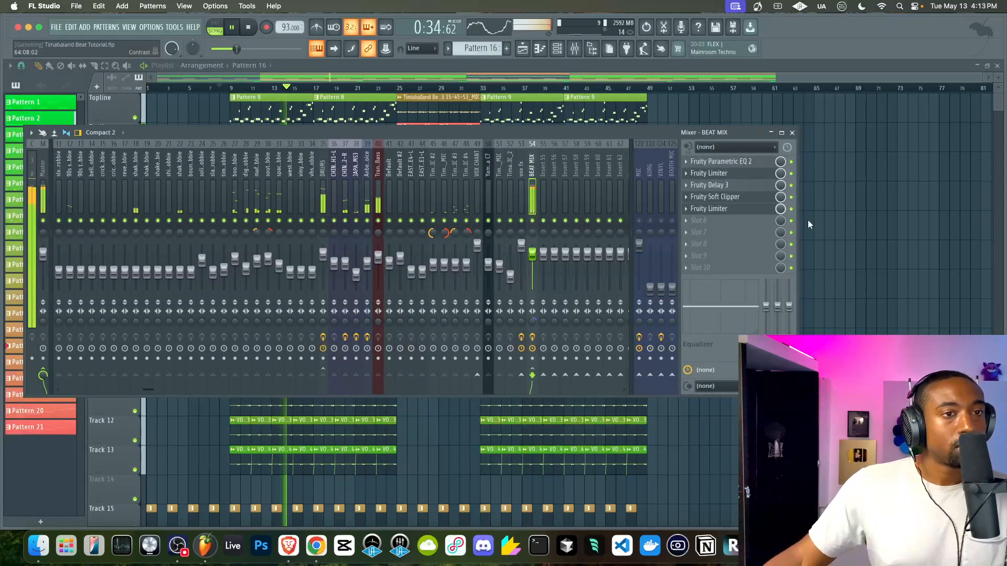
key(F9)
click(574, 49)
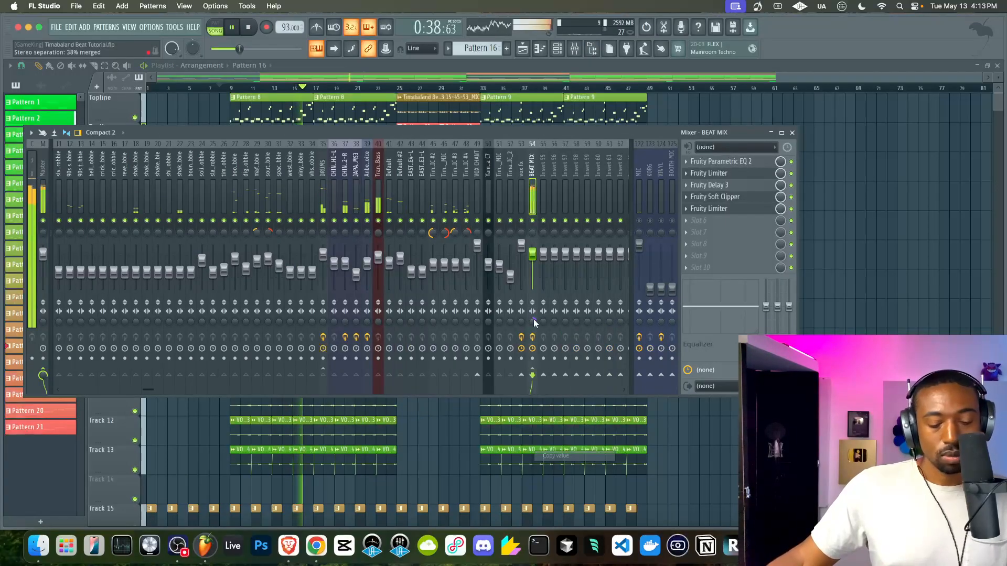
key(F9)
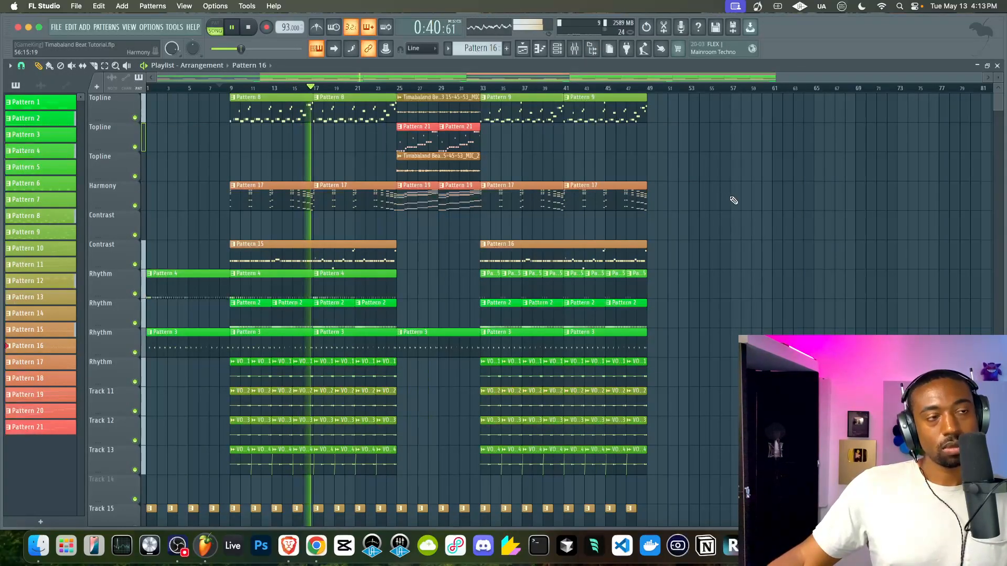
Lower the volume of mixer track 39 to about 64% (-8.8 dB) and save the project.
click(577, 50)
click(370, 204)
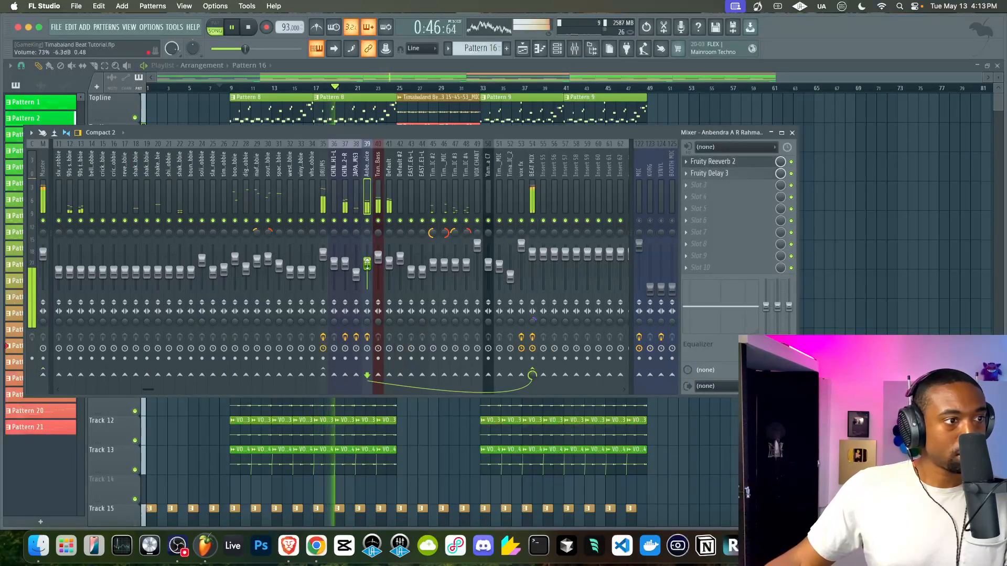
drag(368, 268, 368, 272)
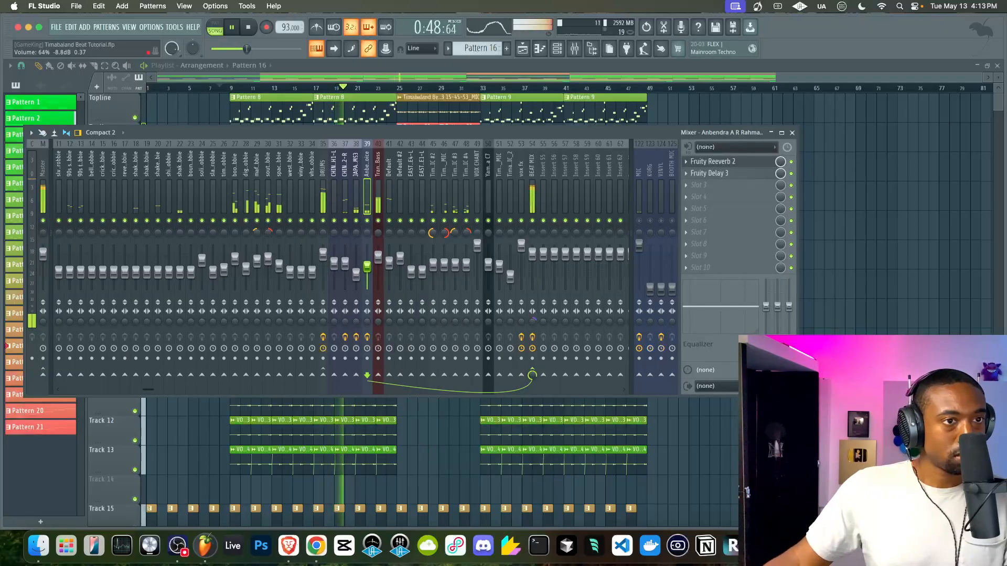
key(F9)
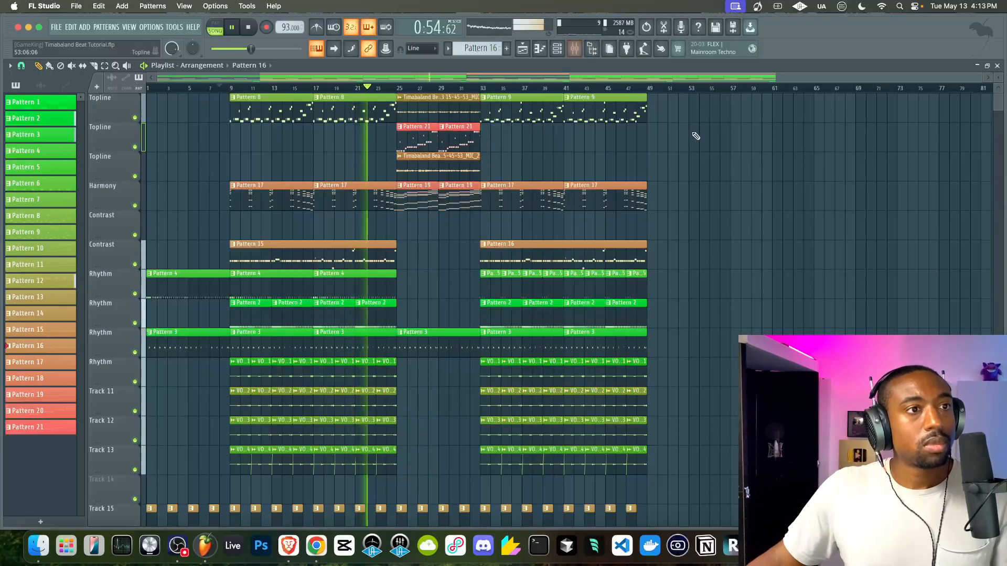
key(super+s)
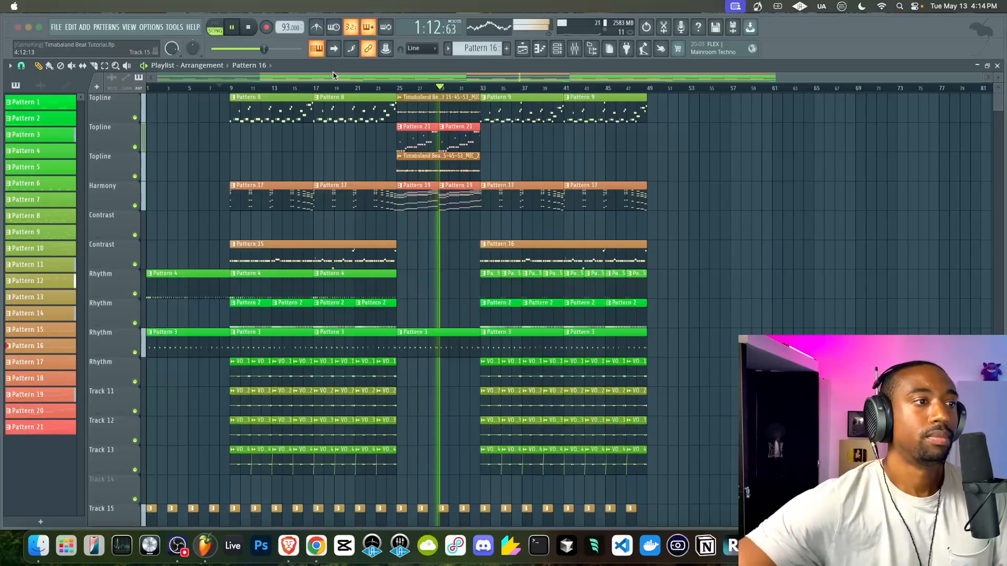
key(super+s)
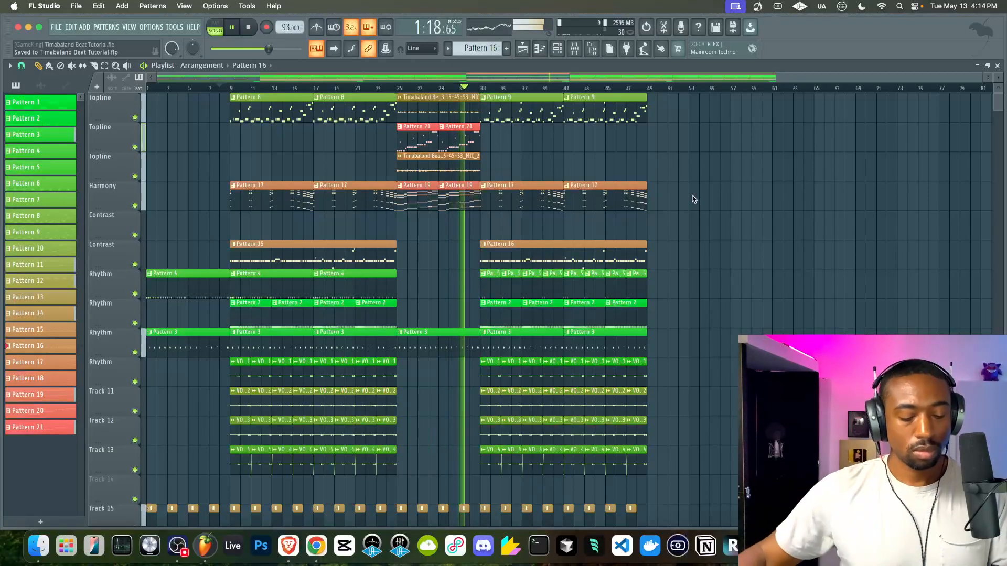
Inspect the Fruity Soft Clipper and the last Fruity Limiter on the BEAT MIX track during playback.
key(F9)
click(533, 198)
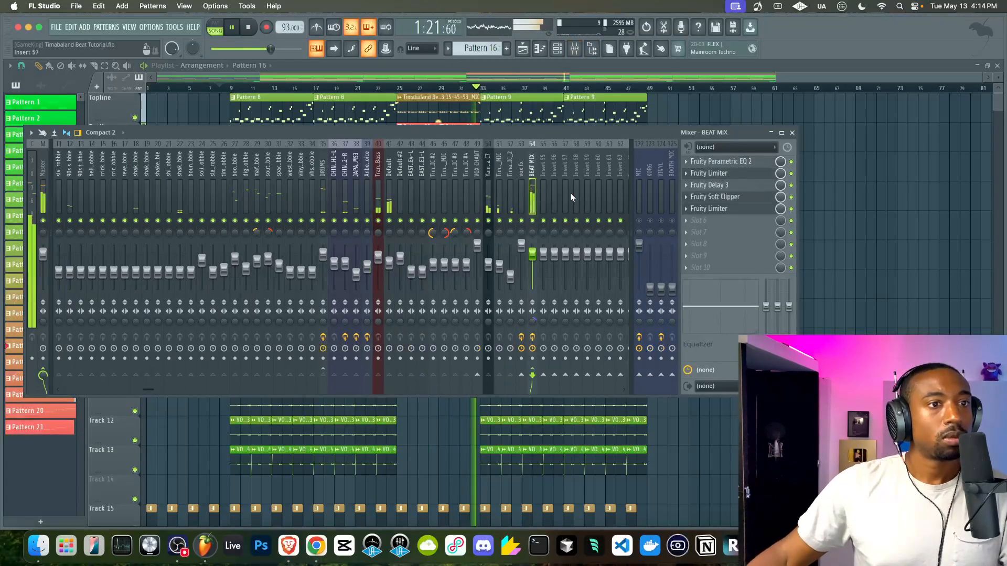
click(731, 210)
click(729, 197)
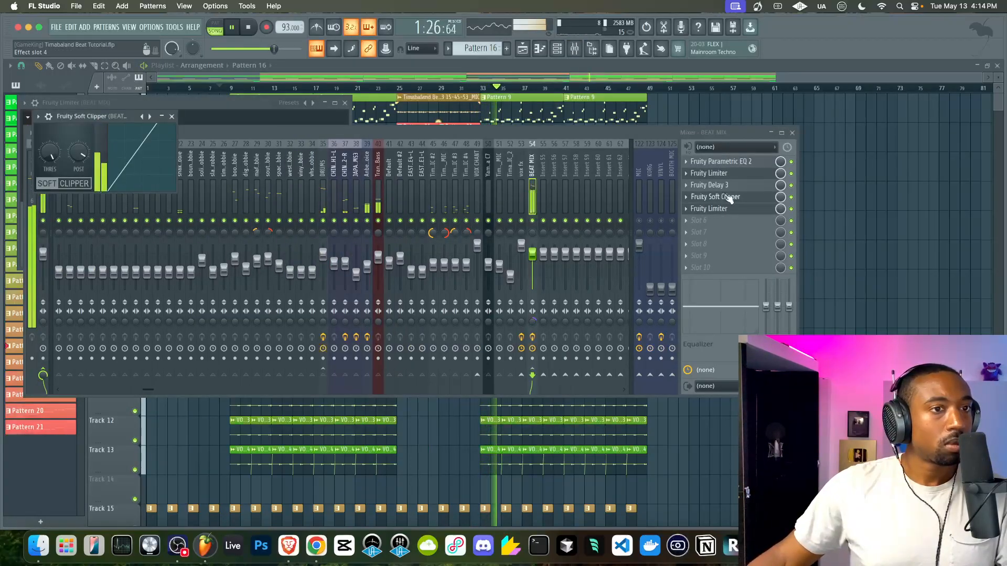
click(723, 208)
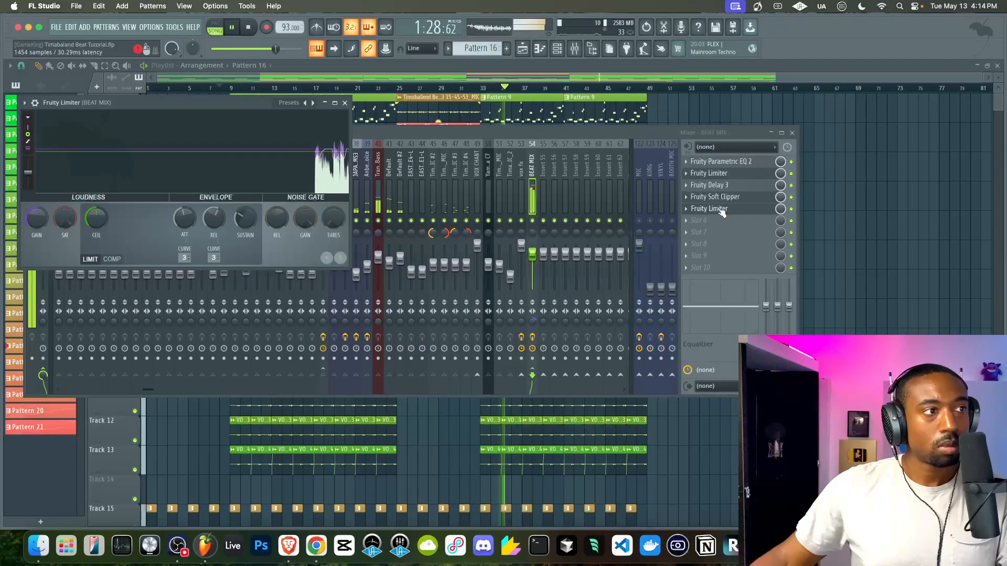
click(721, 200)
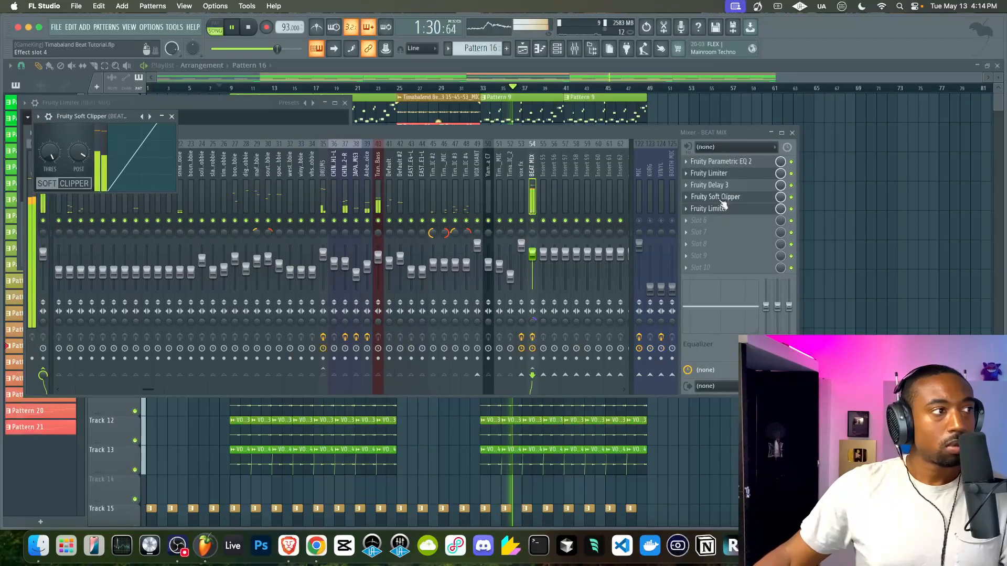
Copy the Soft Clipper's 90% post gain, try the default 80%, and paste the copied value back.
right_click(81, 154)
key(c)
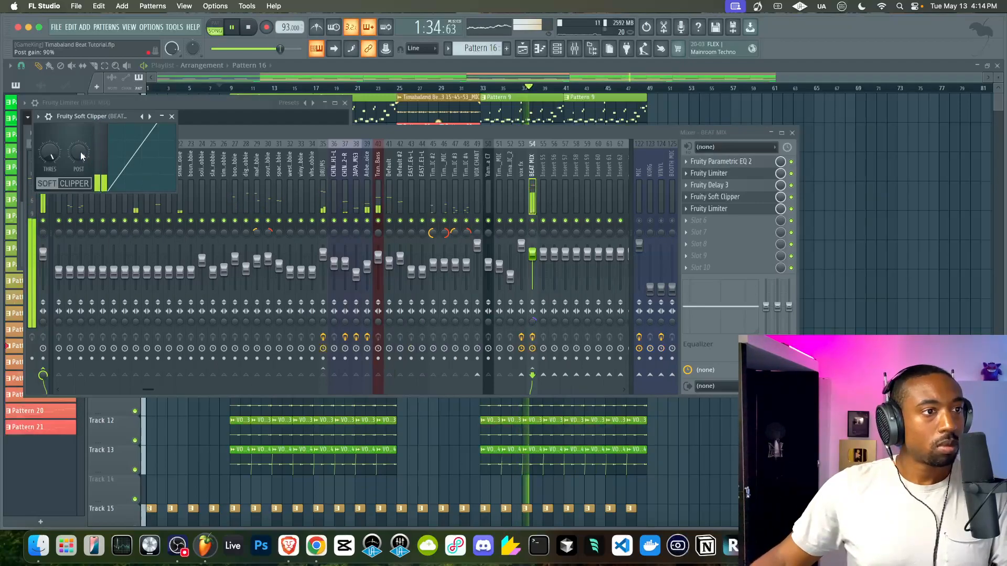
right_click(81, 154)
key(r)
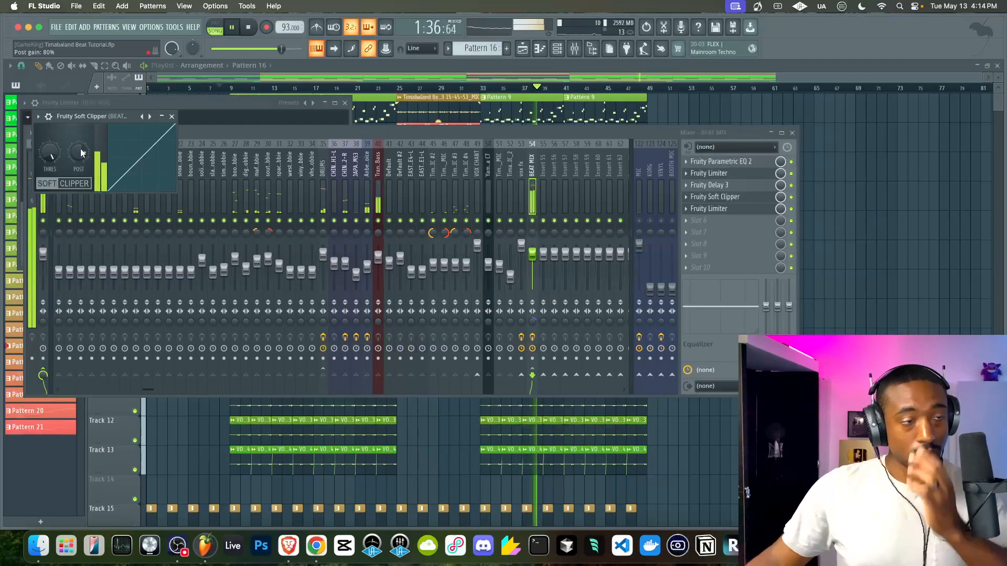
right_click(82, 153)
key(p)
click(172, 116)
Watch the peaks in the BEAT MIX track's last Fruity Limiter, and close the plugin and the mixer.
click(739, 210)
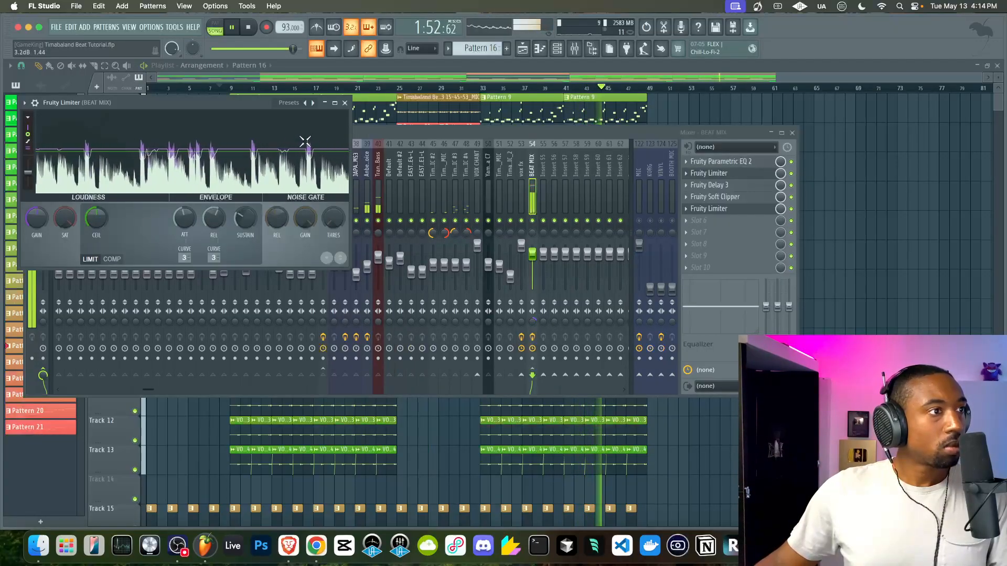
click(345, 103)
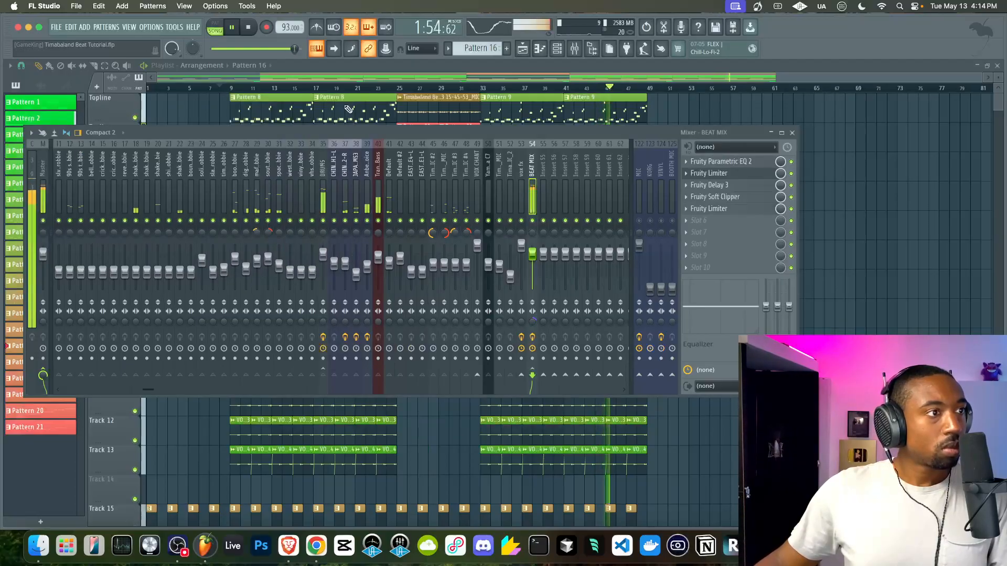
key(F9)
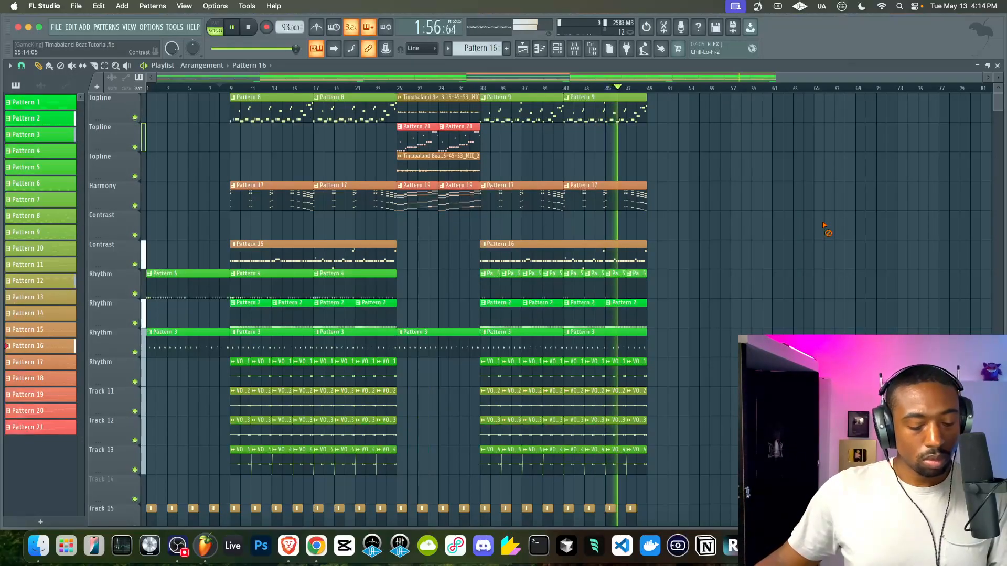
Check the BEAT MIX track's stereo separation setting again near the arrangement's end.
key(F9)
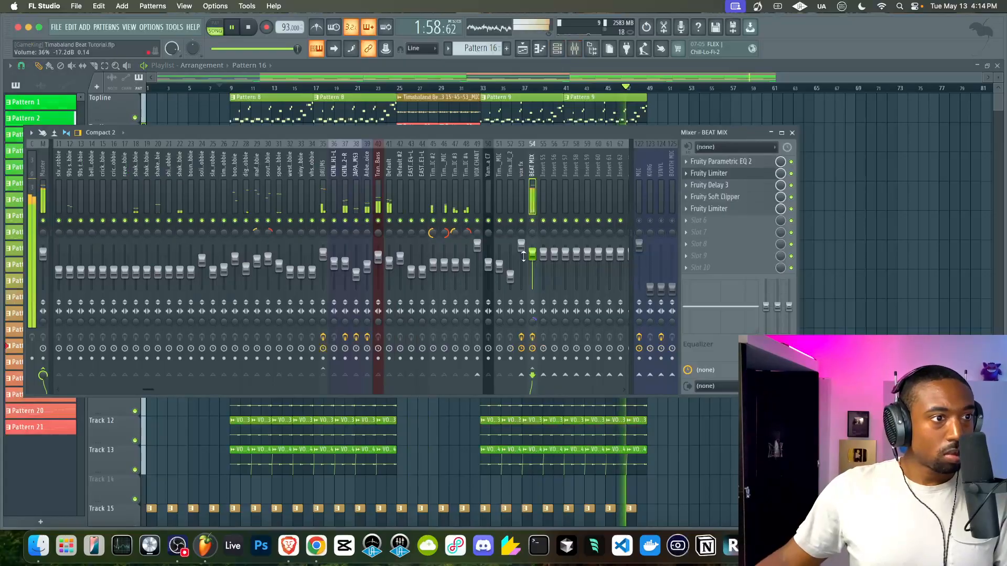
right_click(530, 319)
click(529, 320)
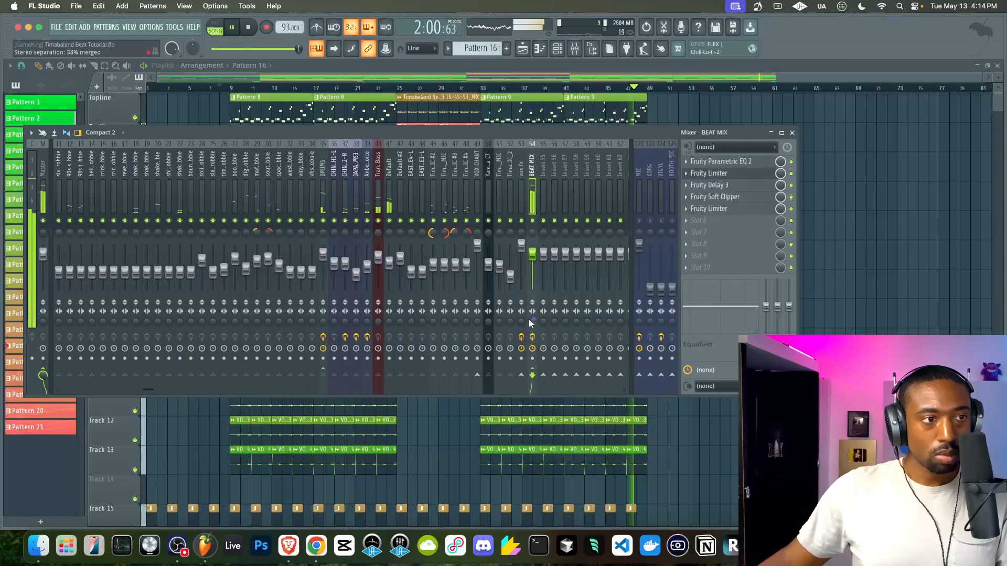
key(F9)
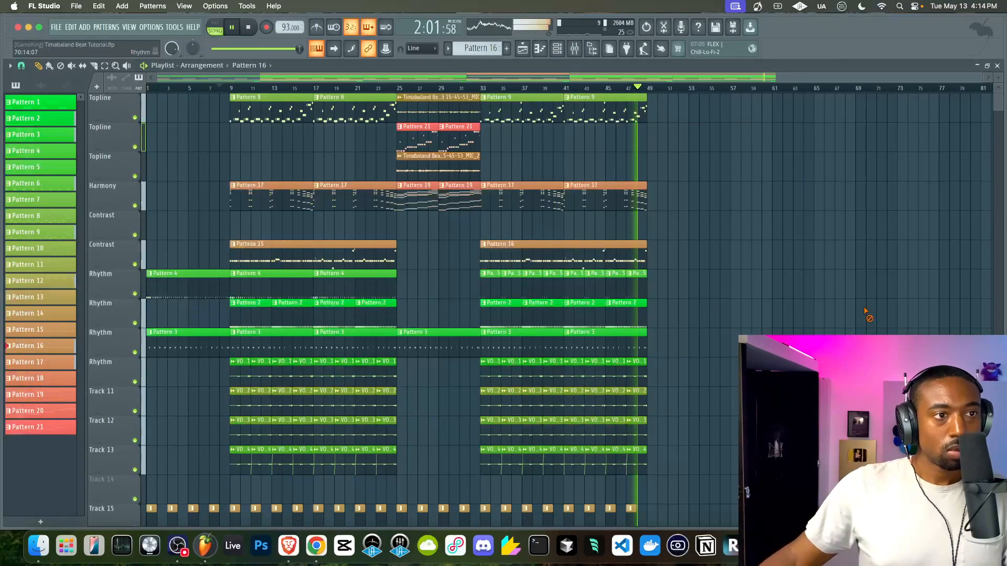
click(575, 49)
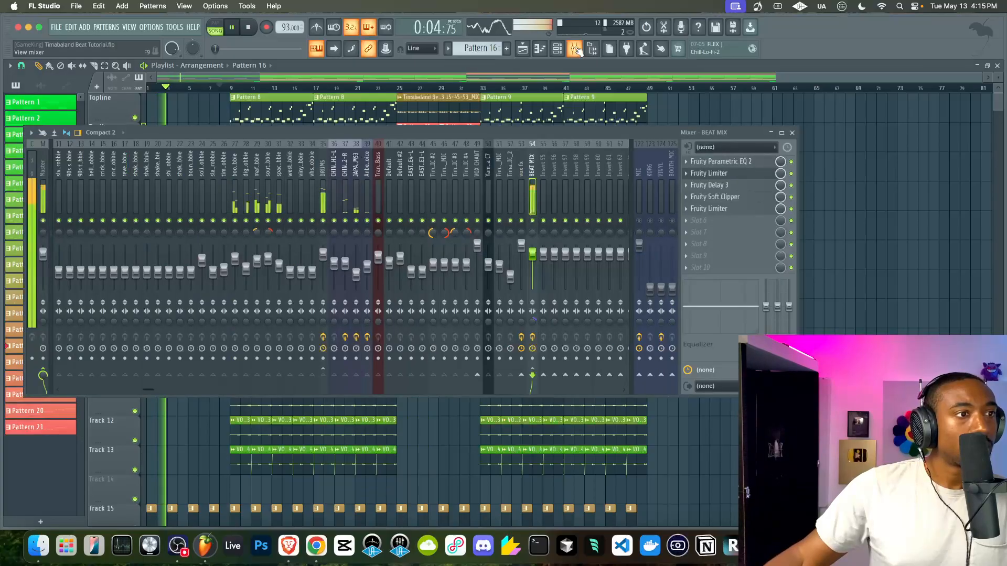
Stop playback, close the mixer, and replay the arrangement from the beginning.
key(space)
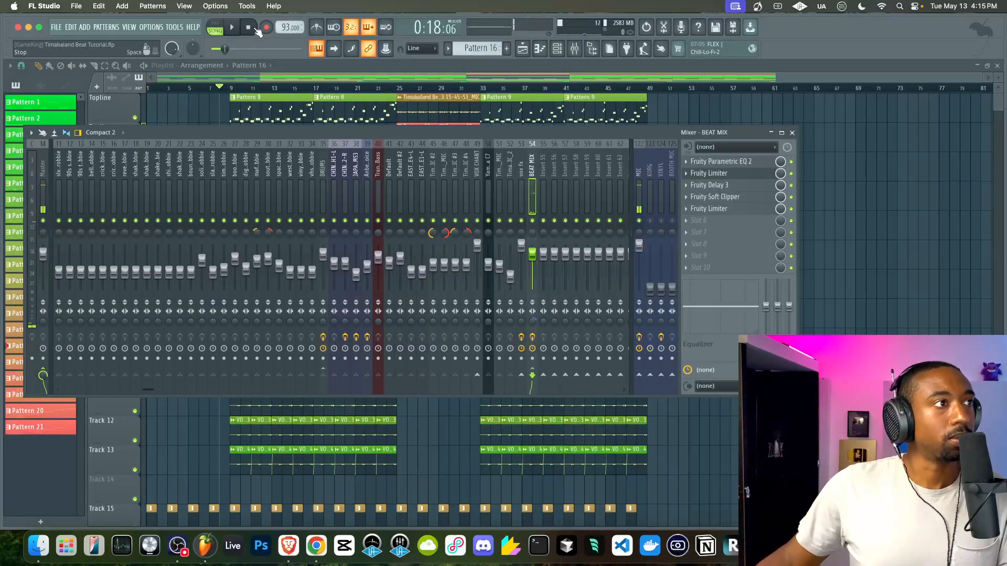
key(F9)
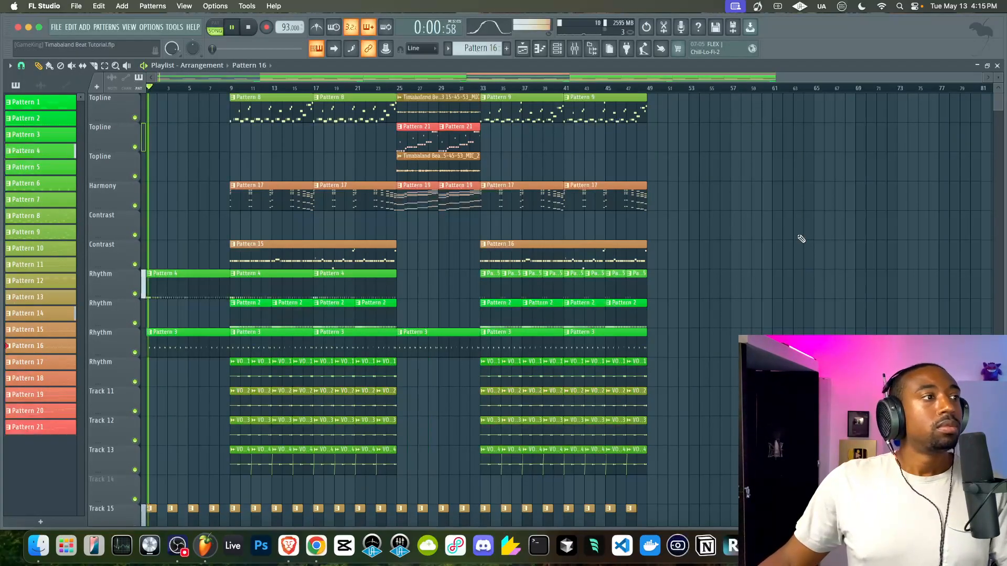
click(178, 547)
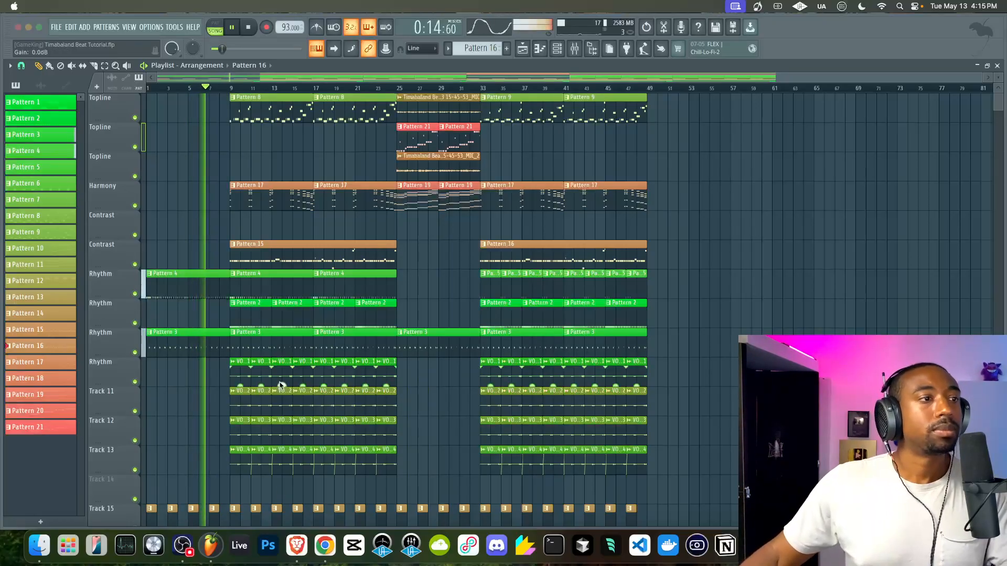
click(338, 83)
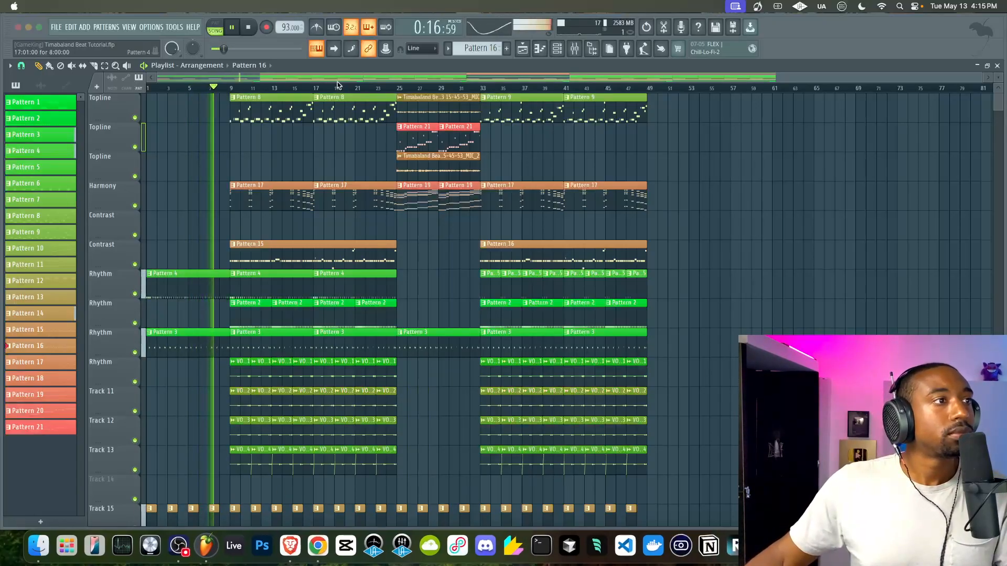
Save the project during playback and look over the lower playlist tracks.
key(super+s)
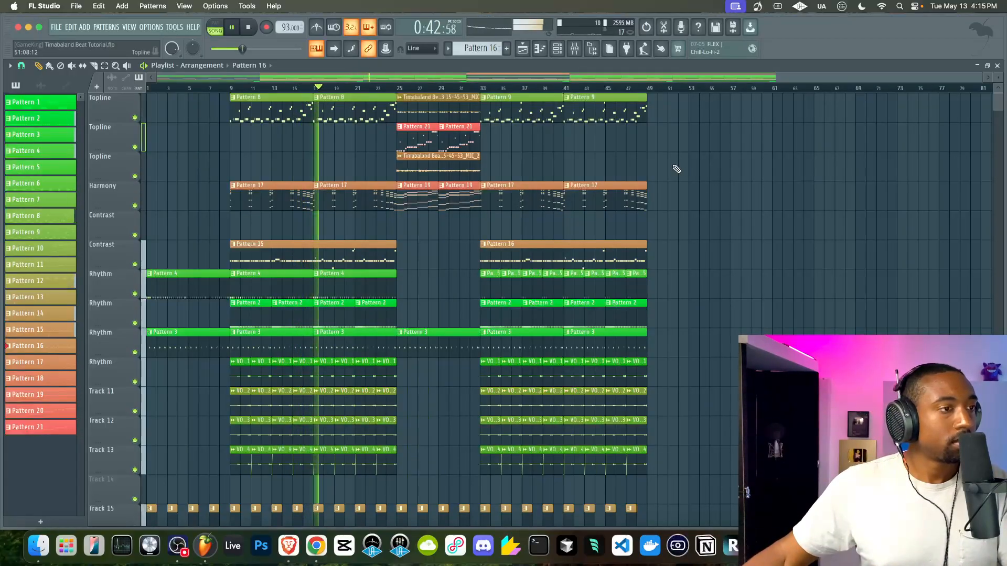
key(super+s)
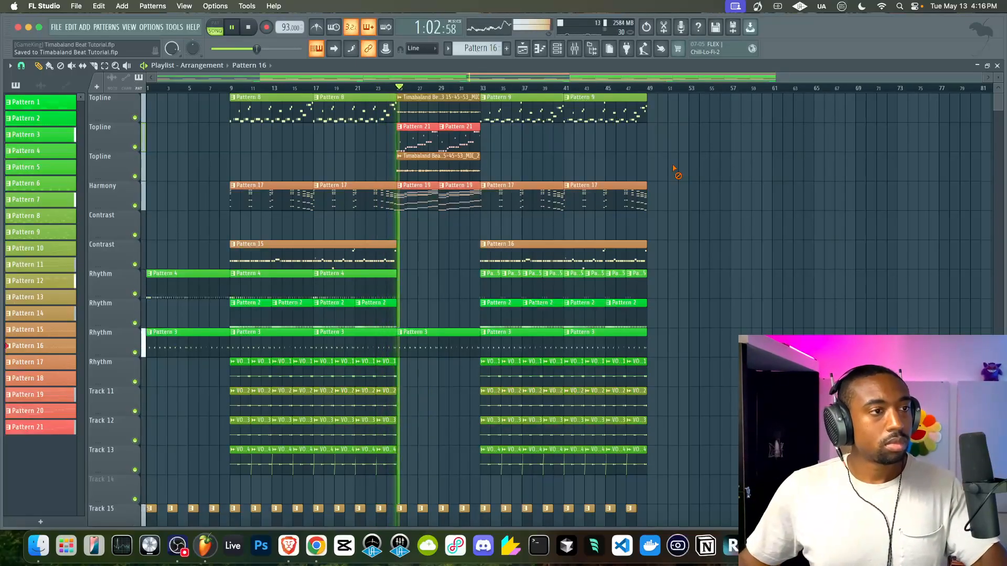
scroll(676, 171, down, 2)
scroll(676, 170, down, 5)
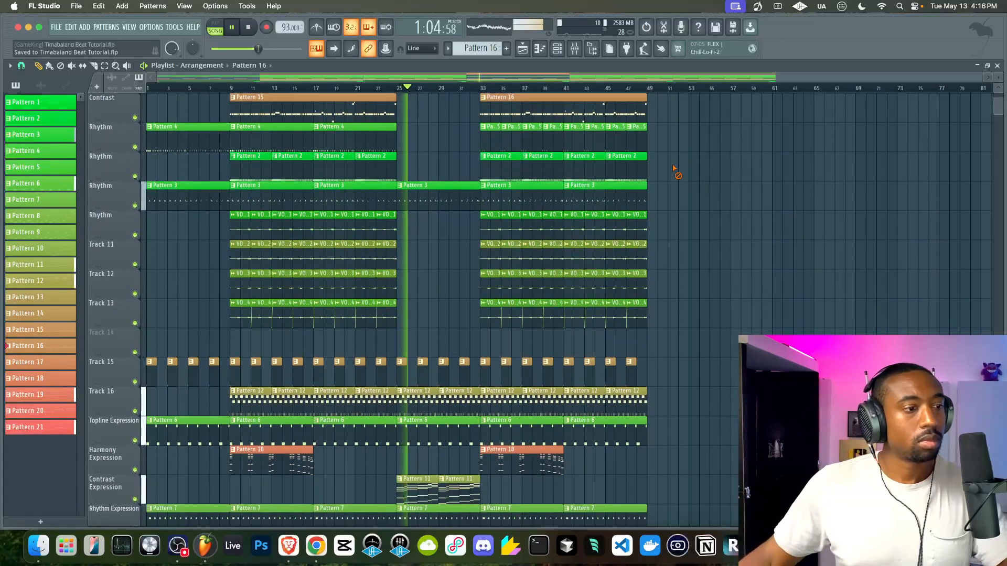
scroll(675, 171, up, 7)
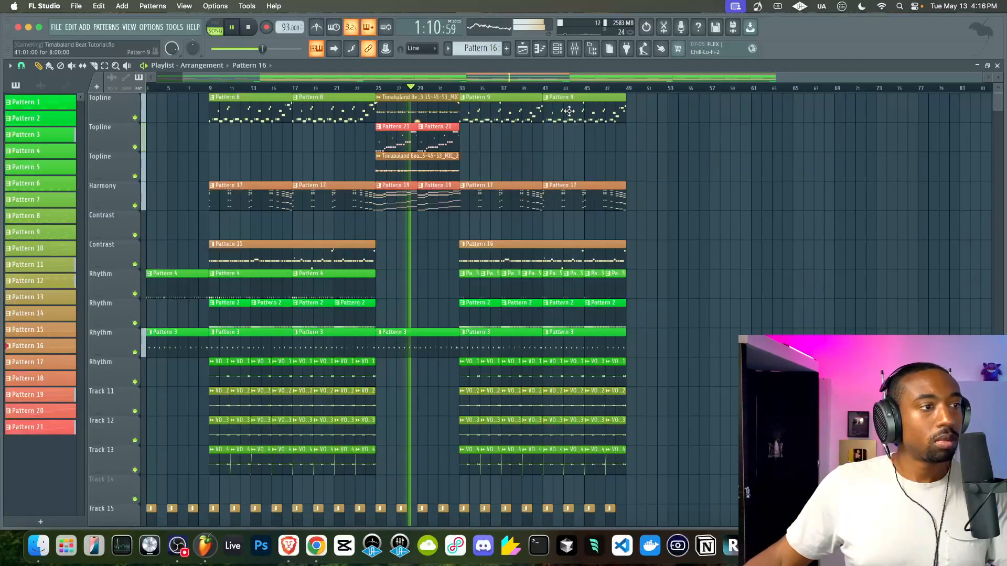
View the channel rack, the mixer, and the Default #3 notes in the piano roll while the song plays.
click(559, 49)
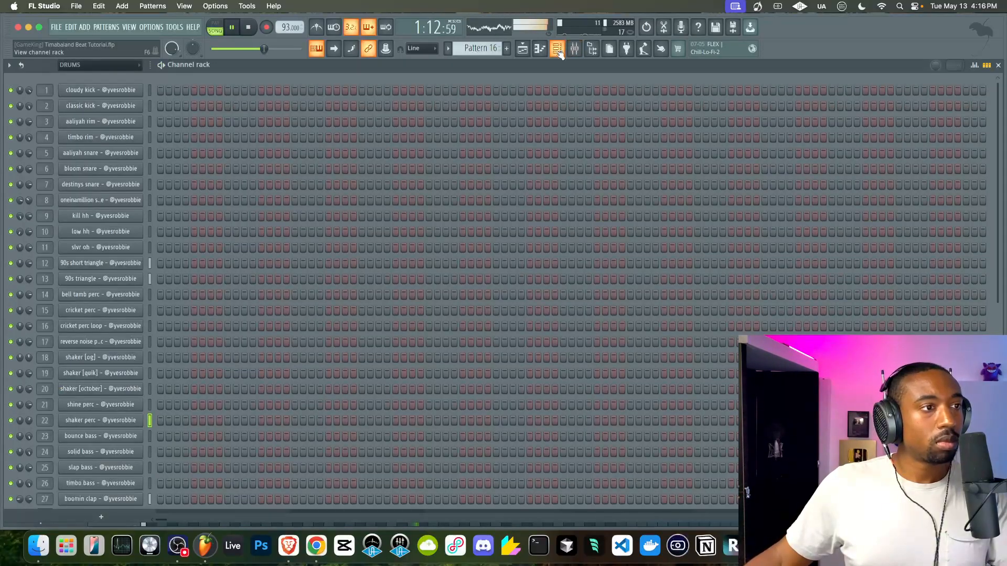
click(577, 50)
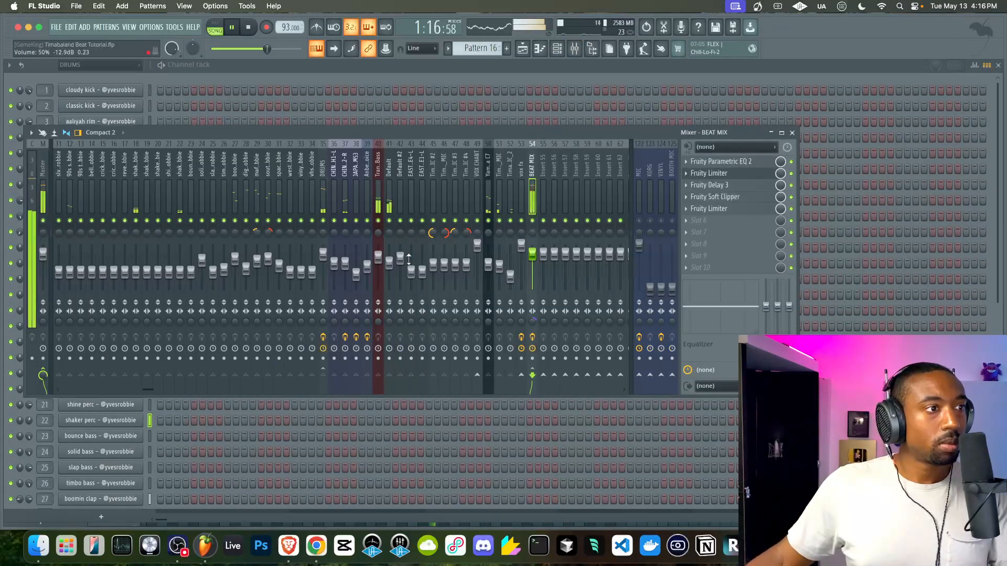
click(526, 49)
click(540, 49)
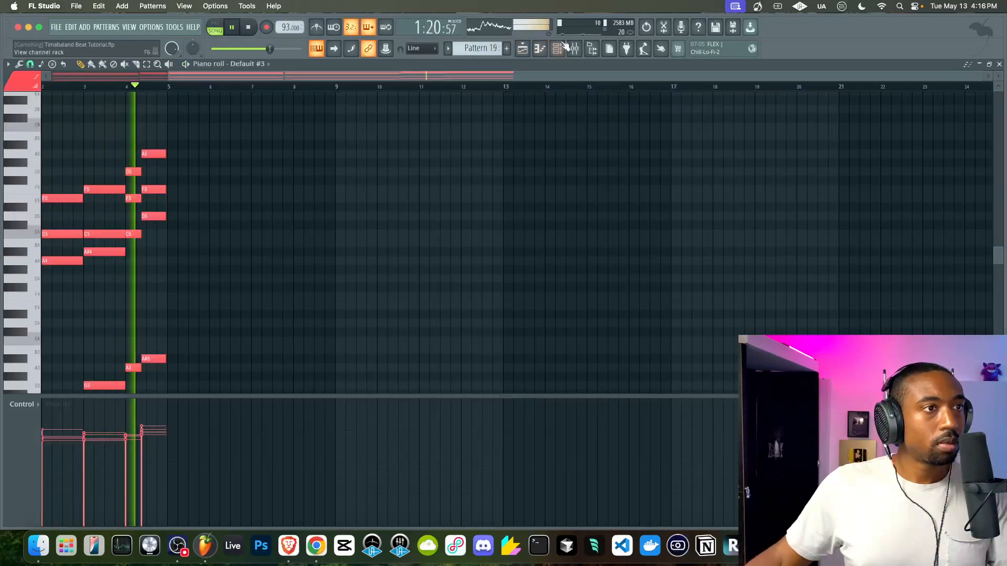
Filter the channel rack to the INSTRUMENTS group and return to the playlist.
click(558, 50)
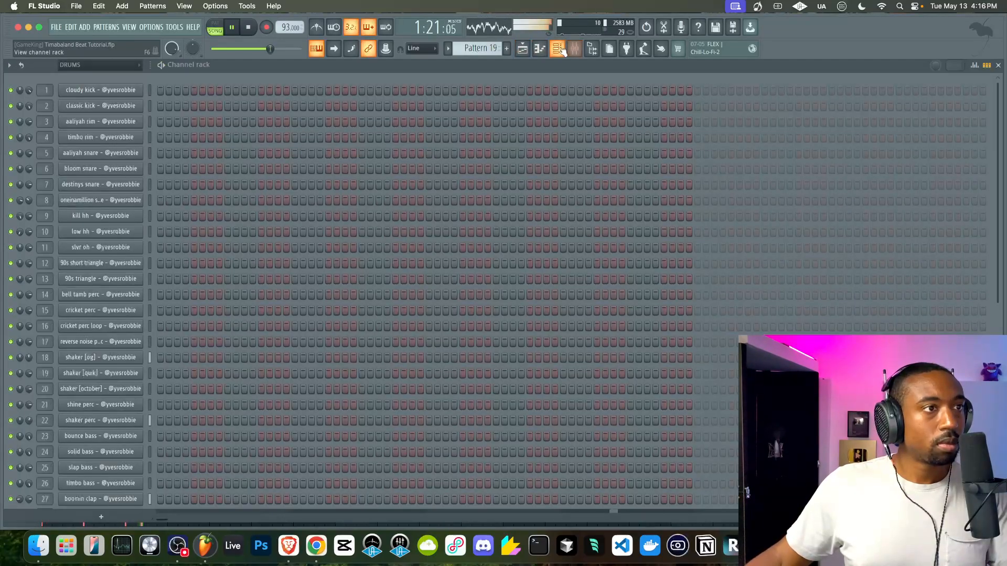
click(121, 64)
click(102, 107)
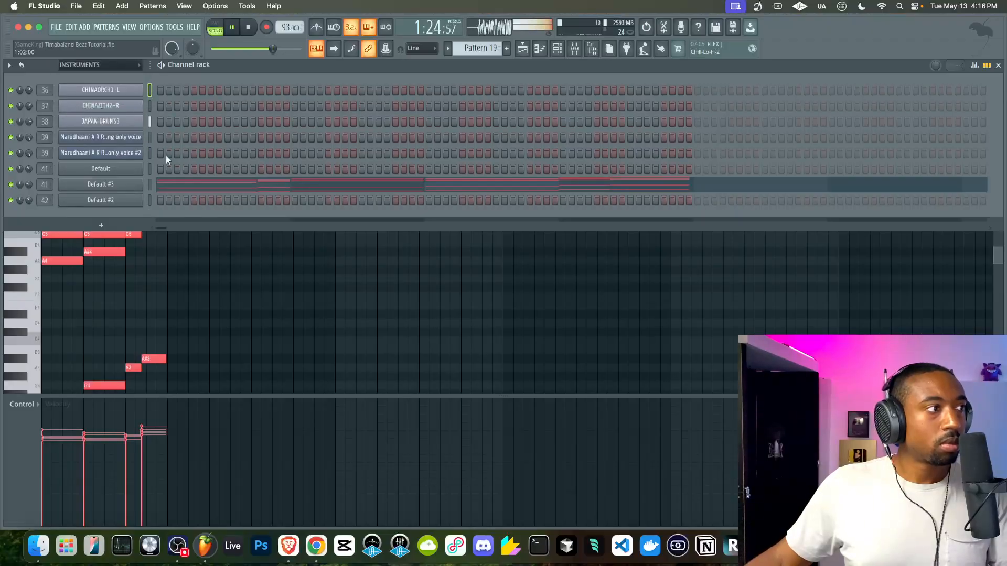
click(522, 48)
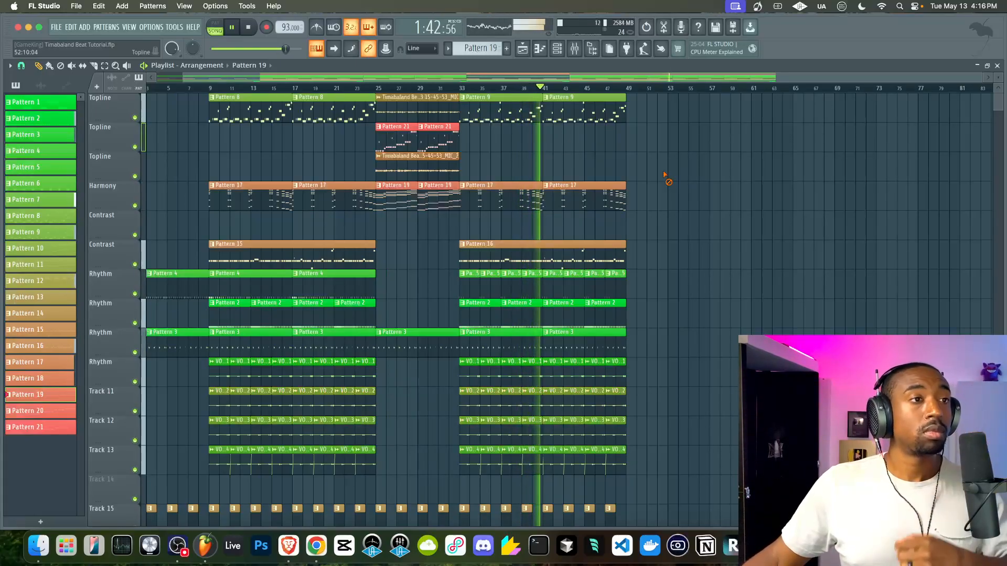
Save the project again, and stop playback at the arrangement's end with the mixer open.
key(super+s)
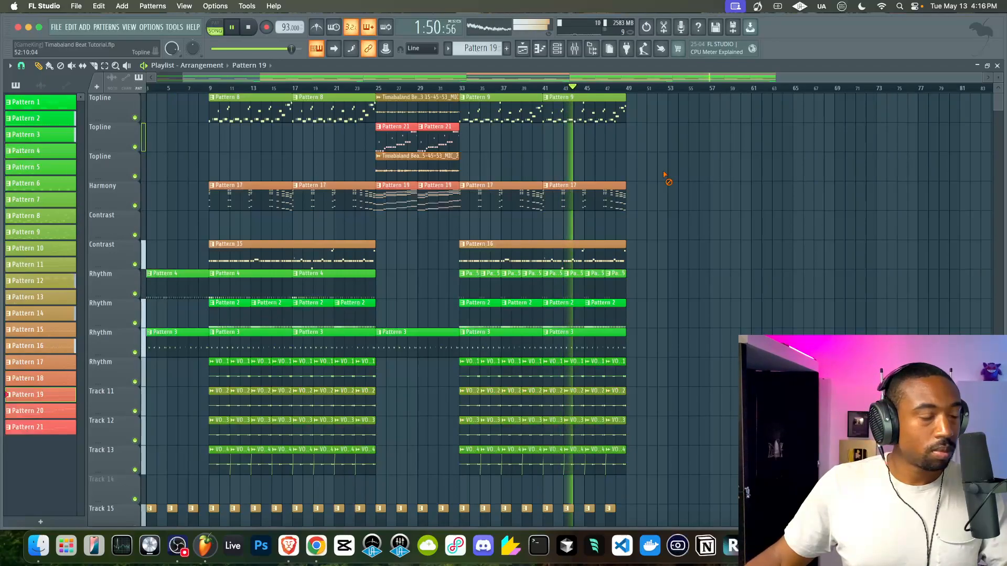
click(582, 54)
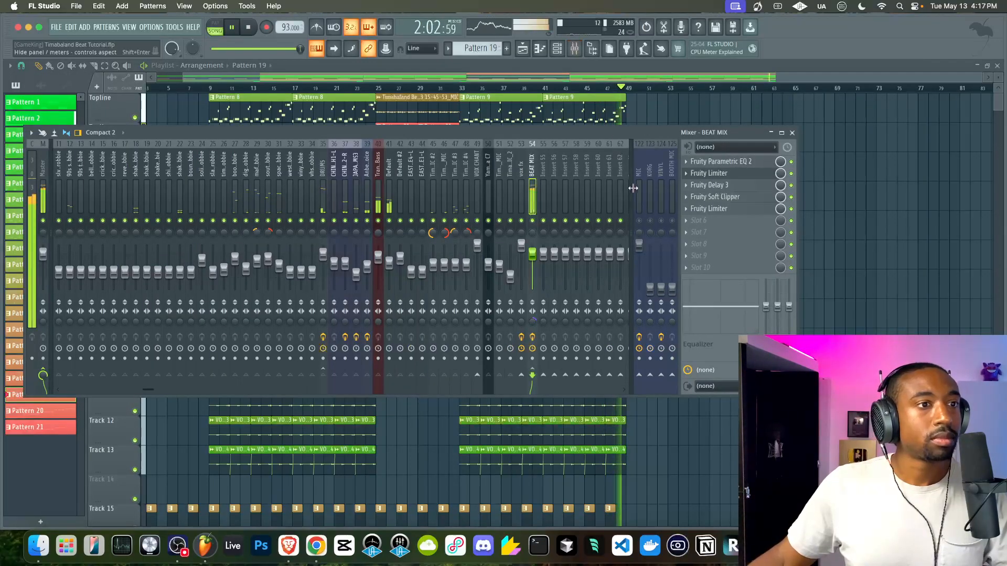
key(space)
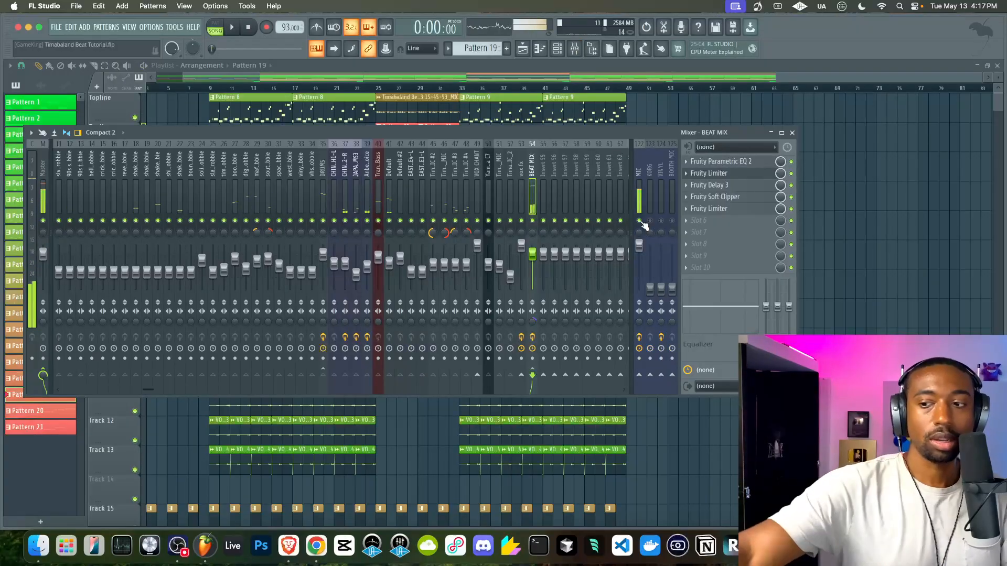